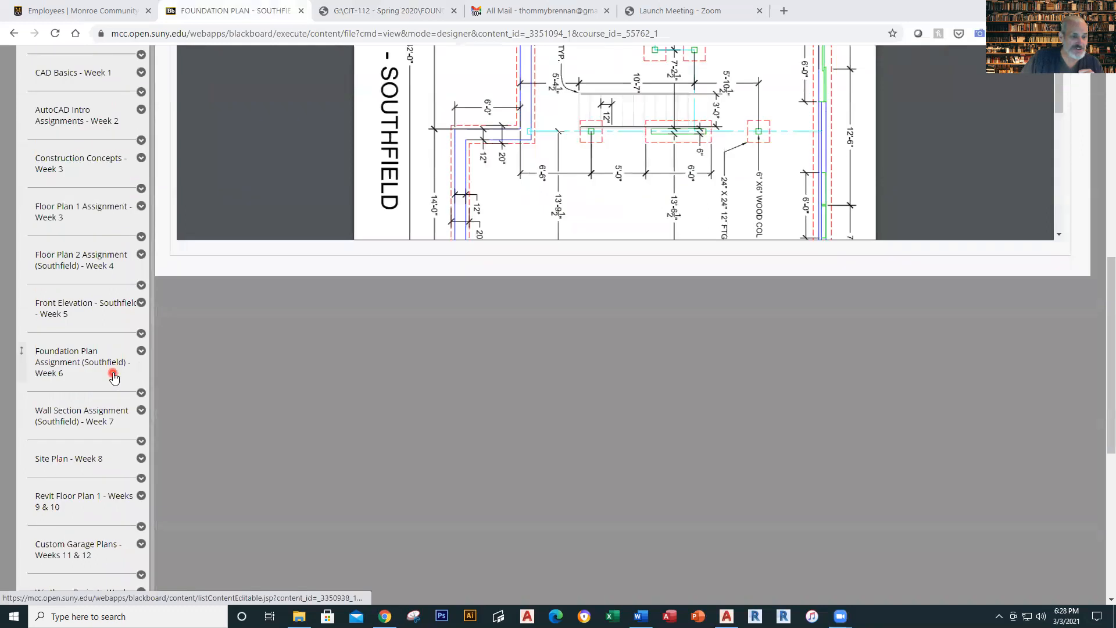
# Download the FOUNDATION PLAN - SOUTHFIELD TEMPLATE from the Week 6 foundation plan assignment and open the downloaded file.
pyautogui.click(107, 370)
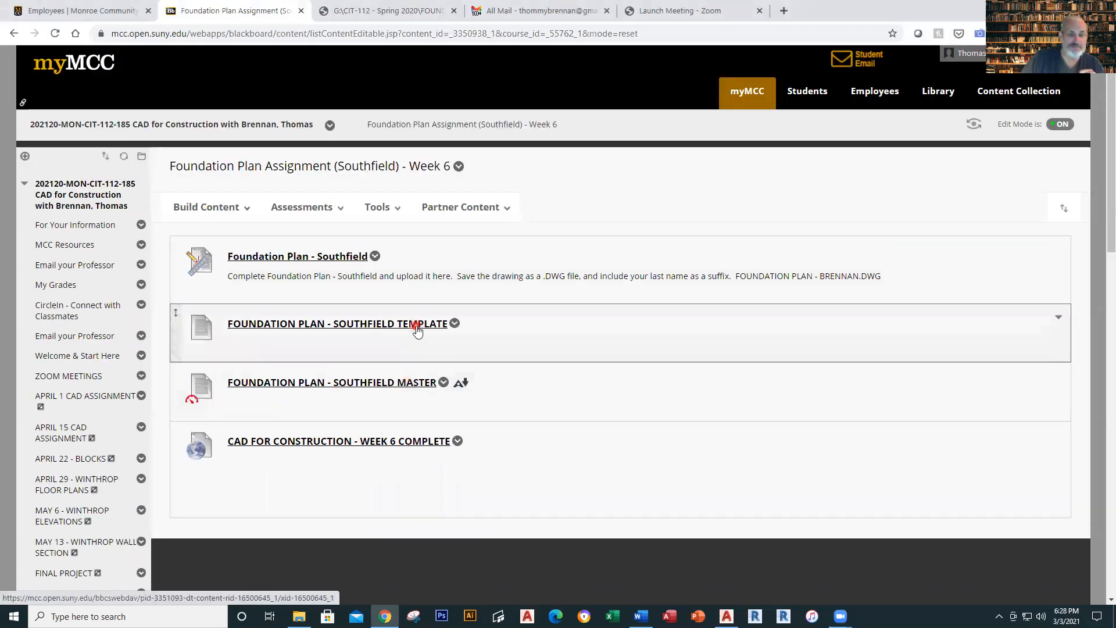
pyautogui.click(417, 325)
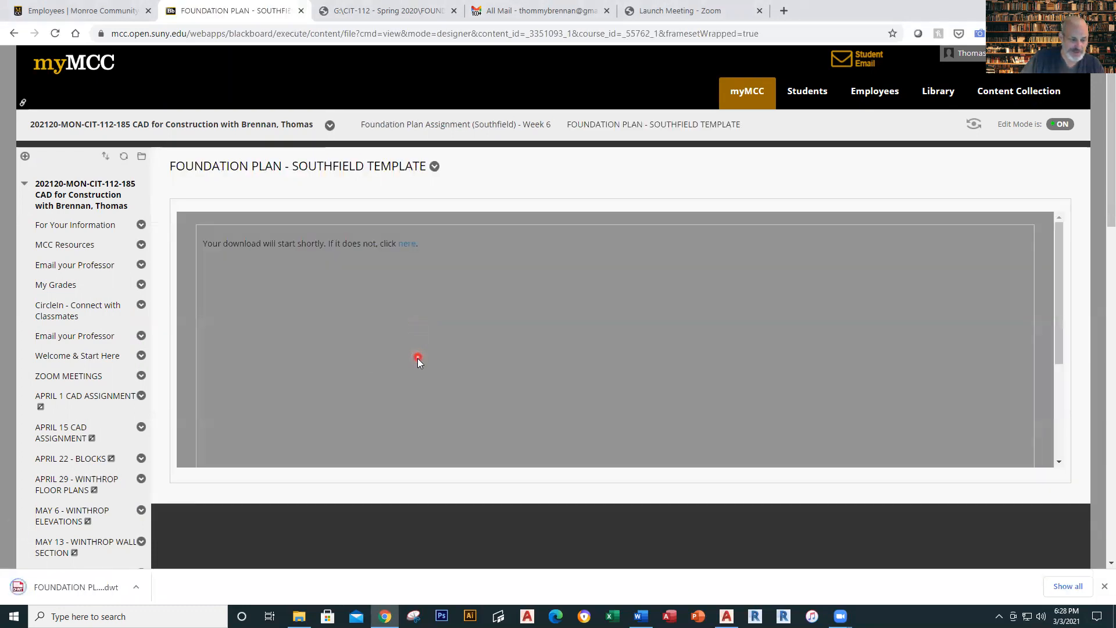
pyautogui.click(100, 585)
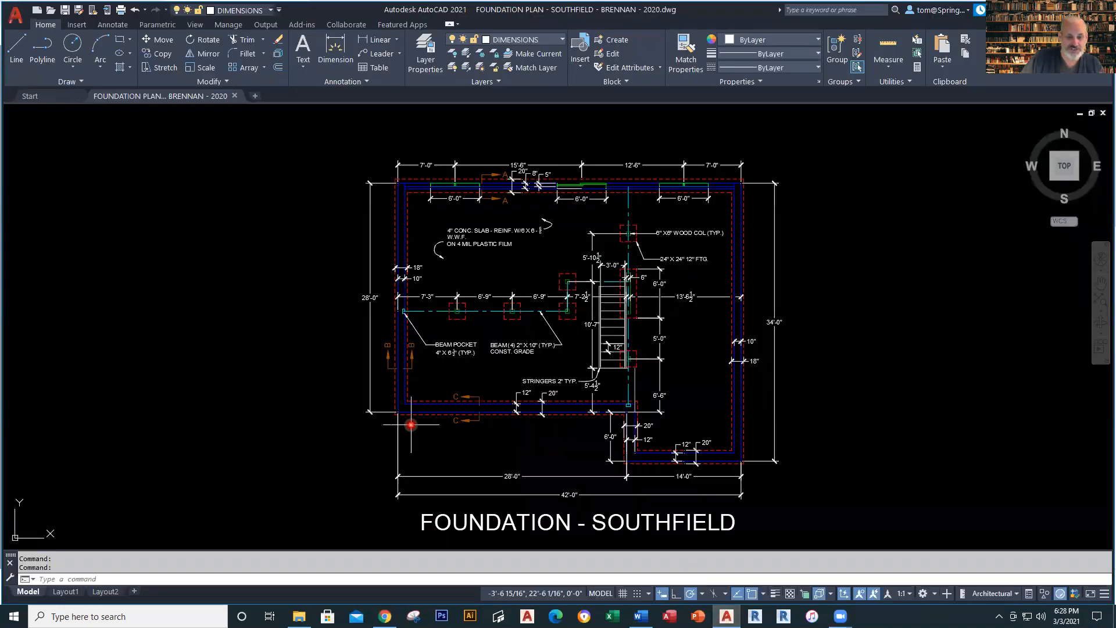
# In AutoCAD, create a new drawing from the template FOUNDATION PLAN - SOUTHFIELD MASTER 2020 FINAL(2).dwt in the Downloads folder.
pyautogui.click(41, 15)
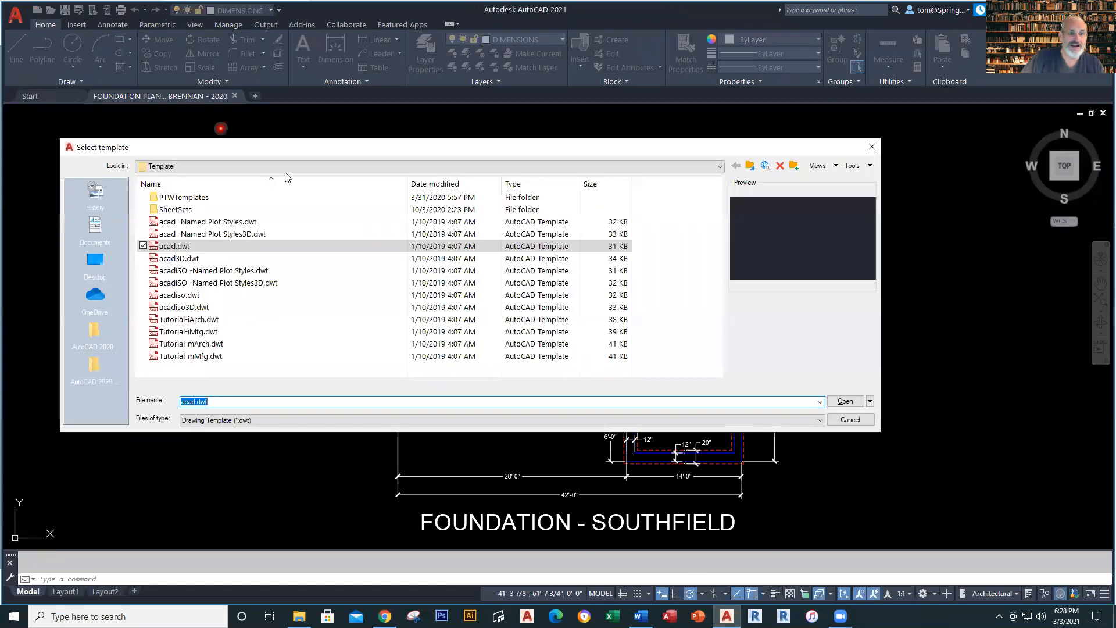
pyautogui.click(96, 259)
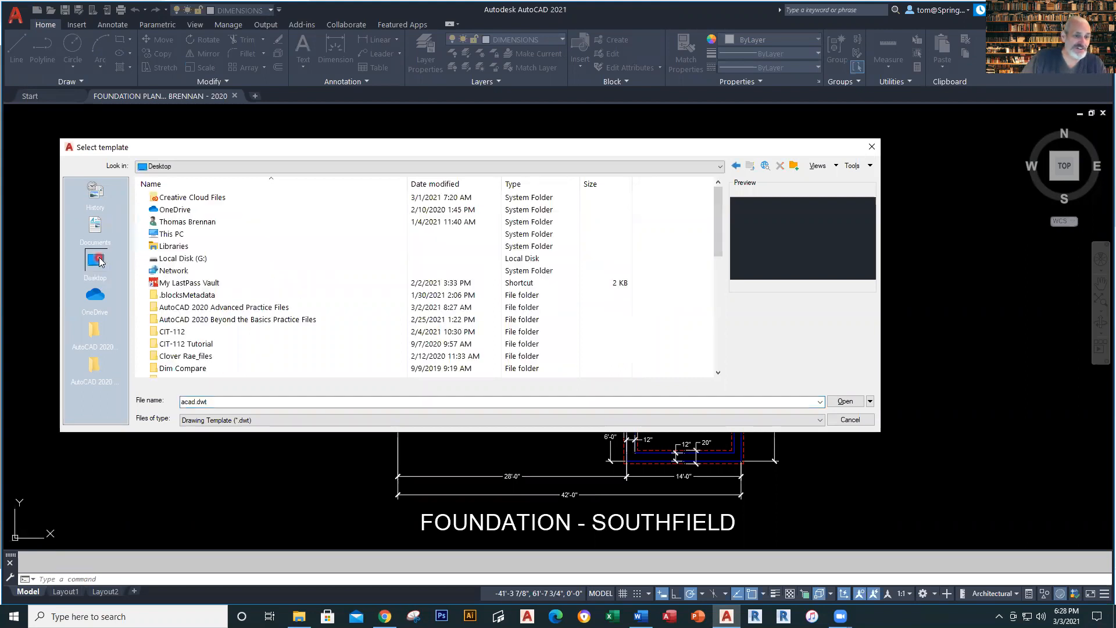
pyautogui.doubleClick(194, 222)
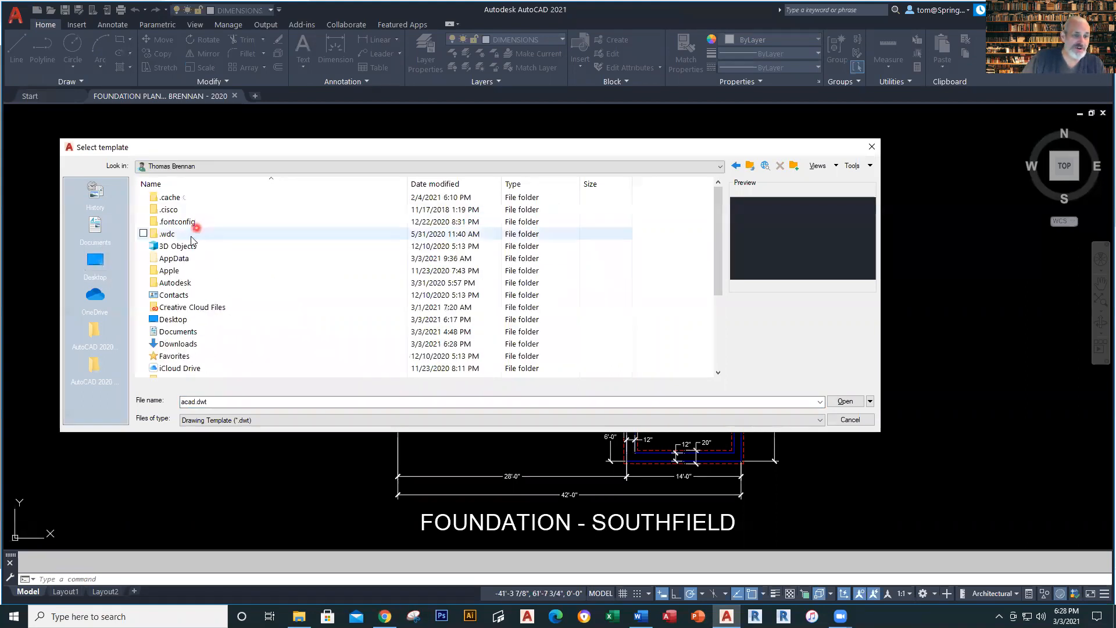
pyautogui.click(190, 345)
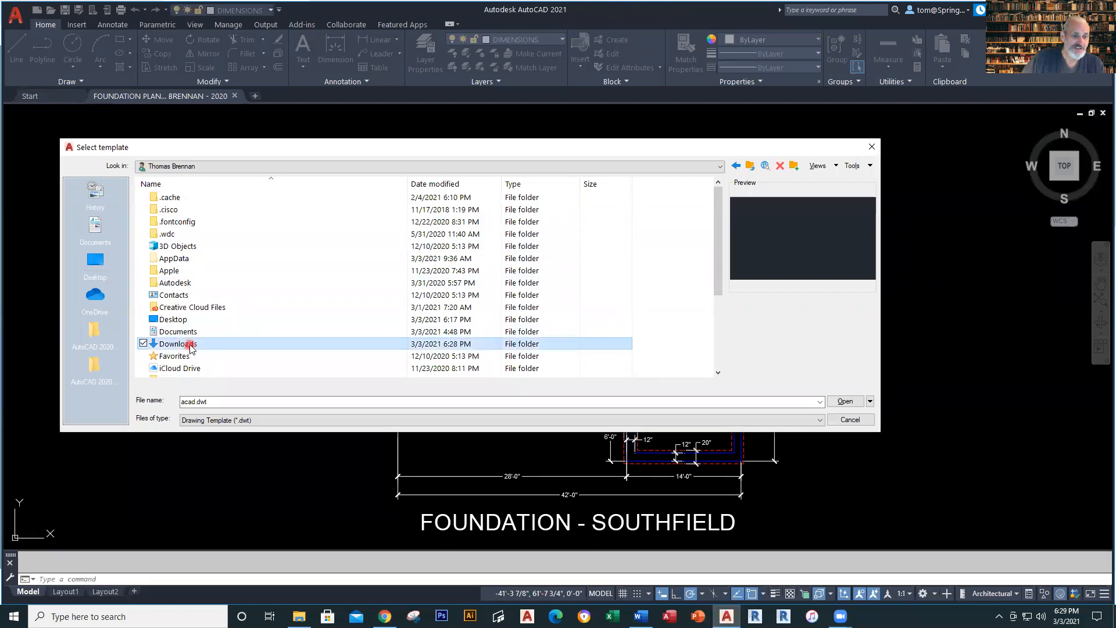
pyautogui.click(190, 345)
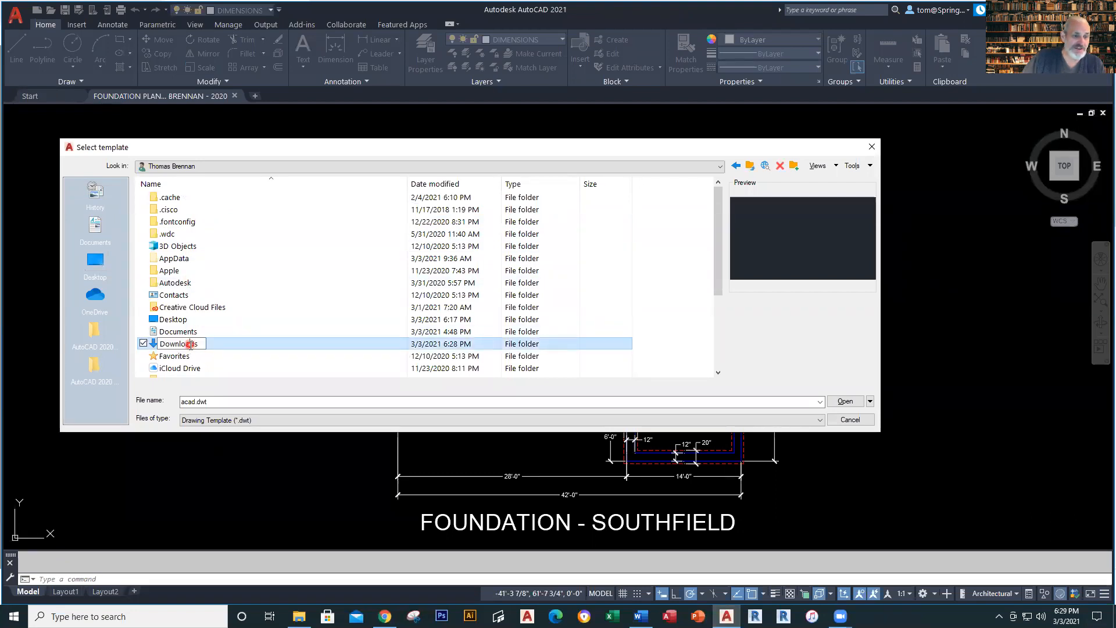
pyautogui.click(153, 346)
pyautogui.doubleClick(155, 344)
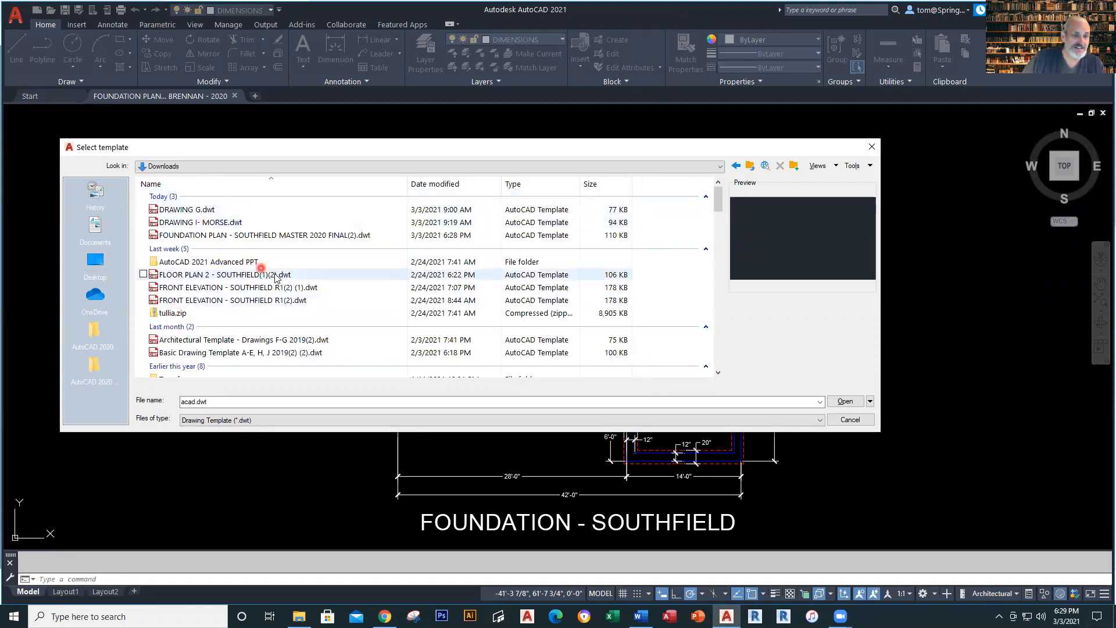
pyautogui.doubleClick(336, 237)
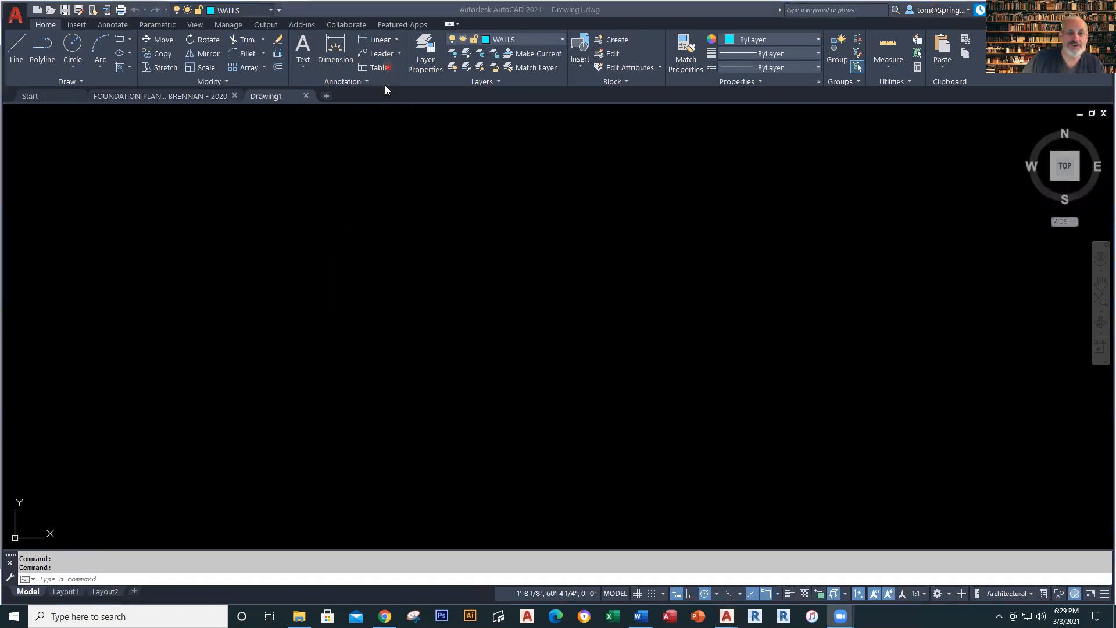
# Review the new drawing's layer list and its text, dimension and multileader styles.
pyautogui.click(562, 38)
pyautogui.click(562, 39)
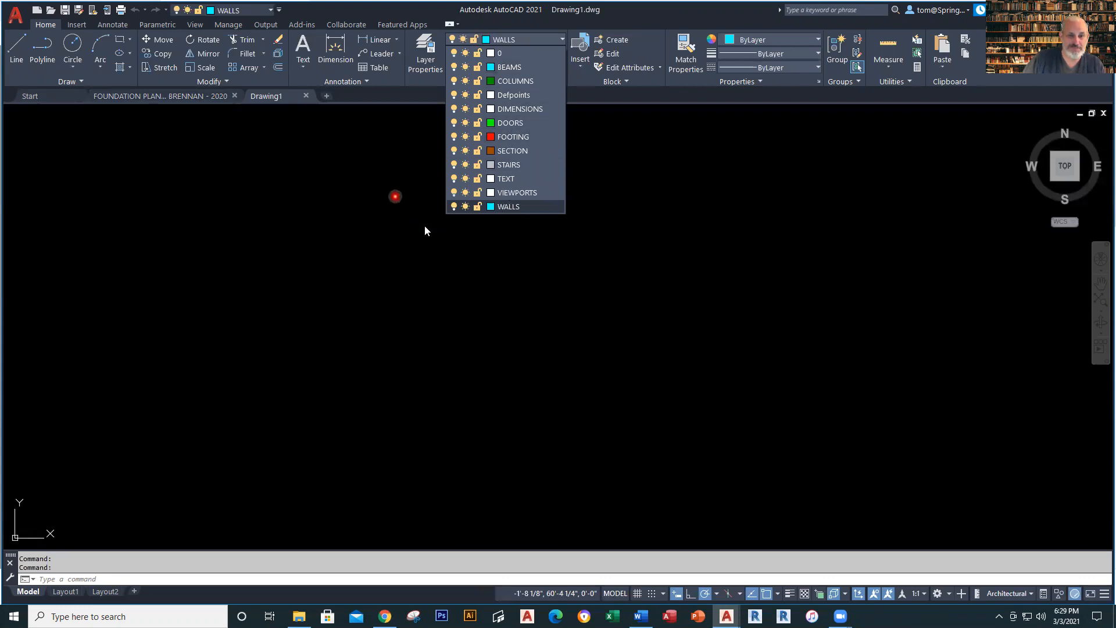
pyautogui.click(371, 207)
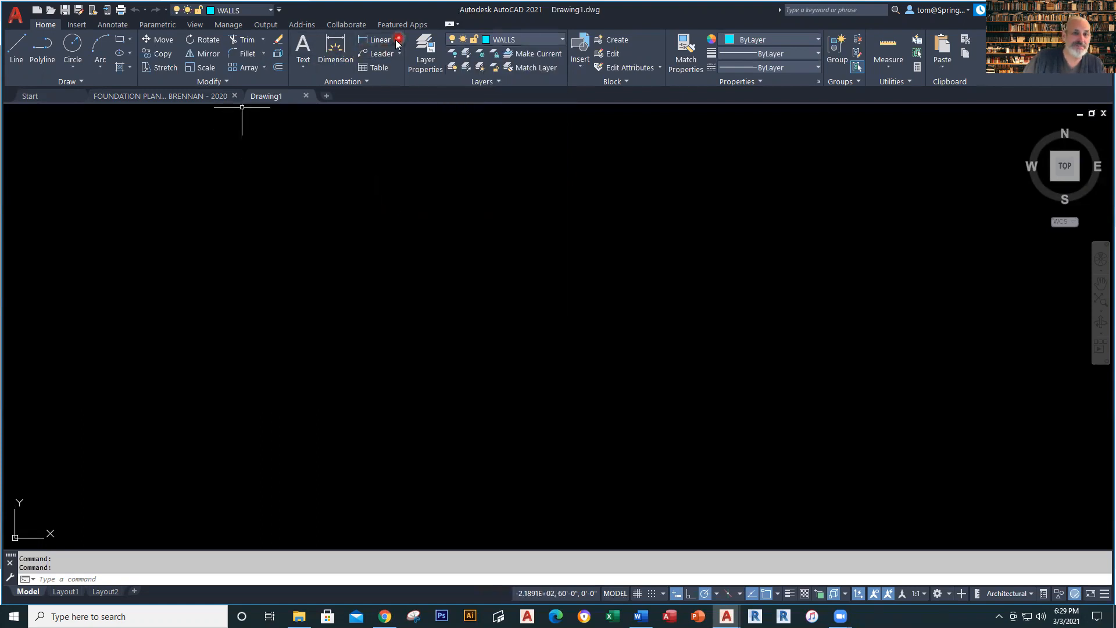
pyautogui.click(366, 81)
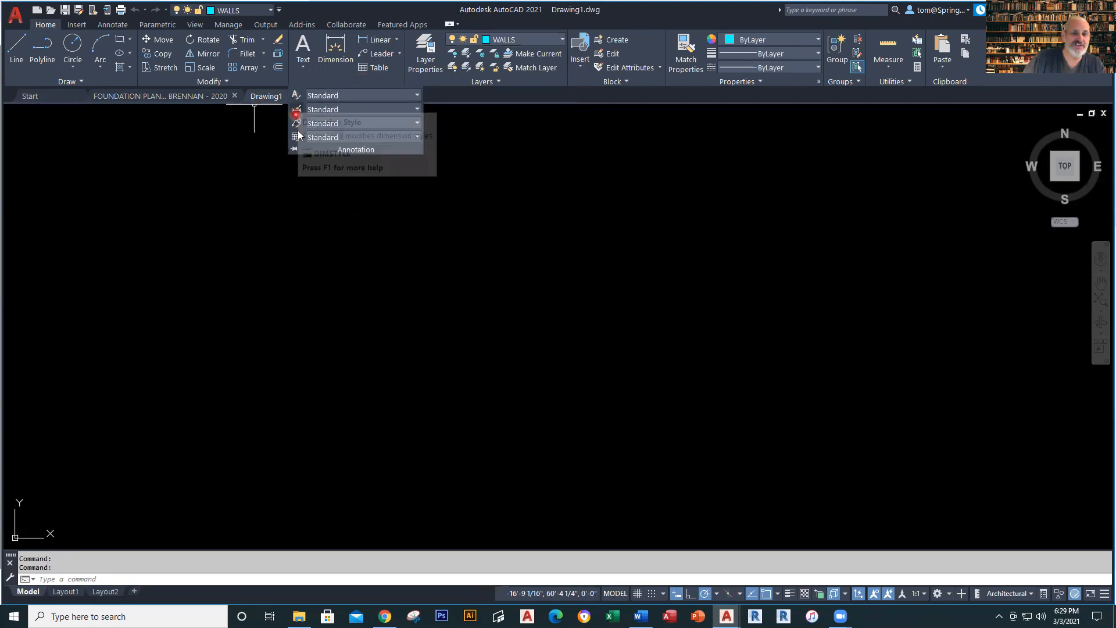
pyautogui.click(417, 95)
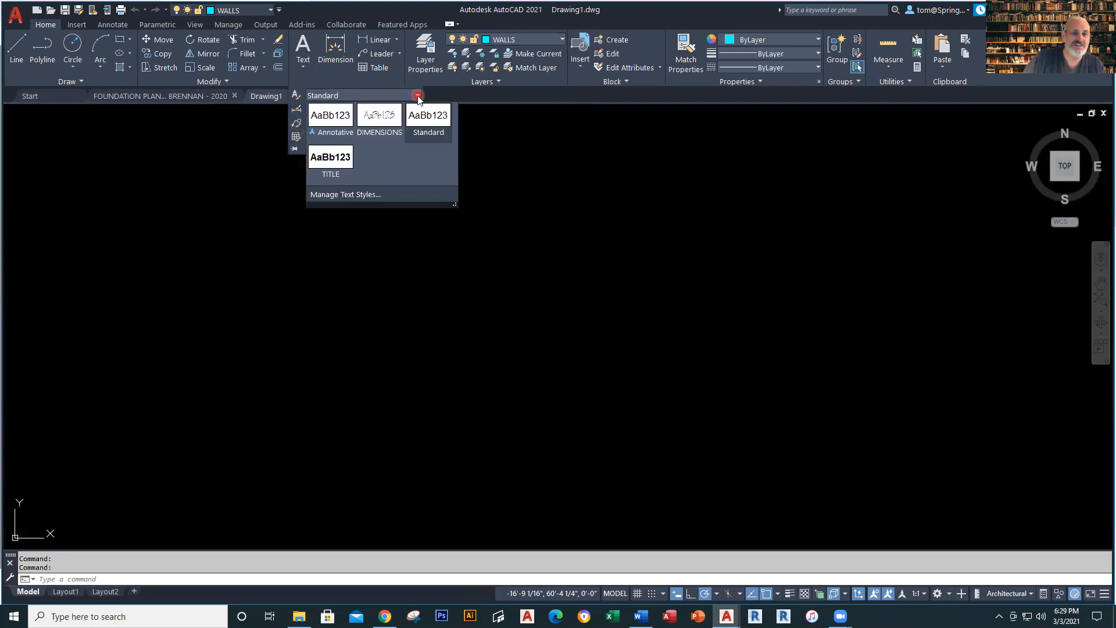
pyautogui.click(418, 96)
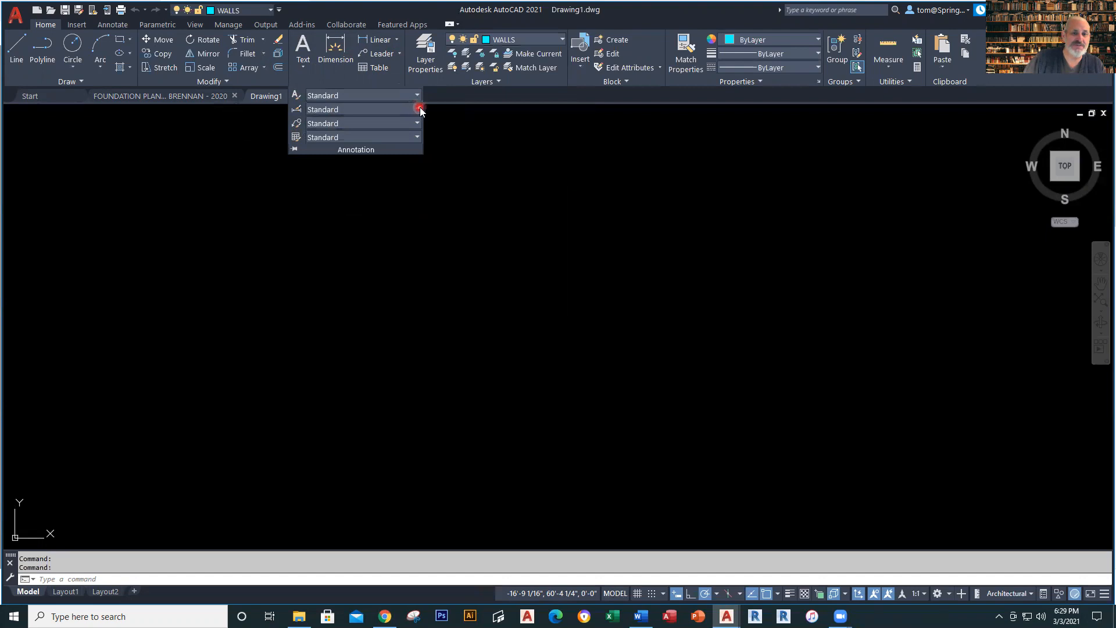
pyautogui.click(418, 108)
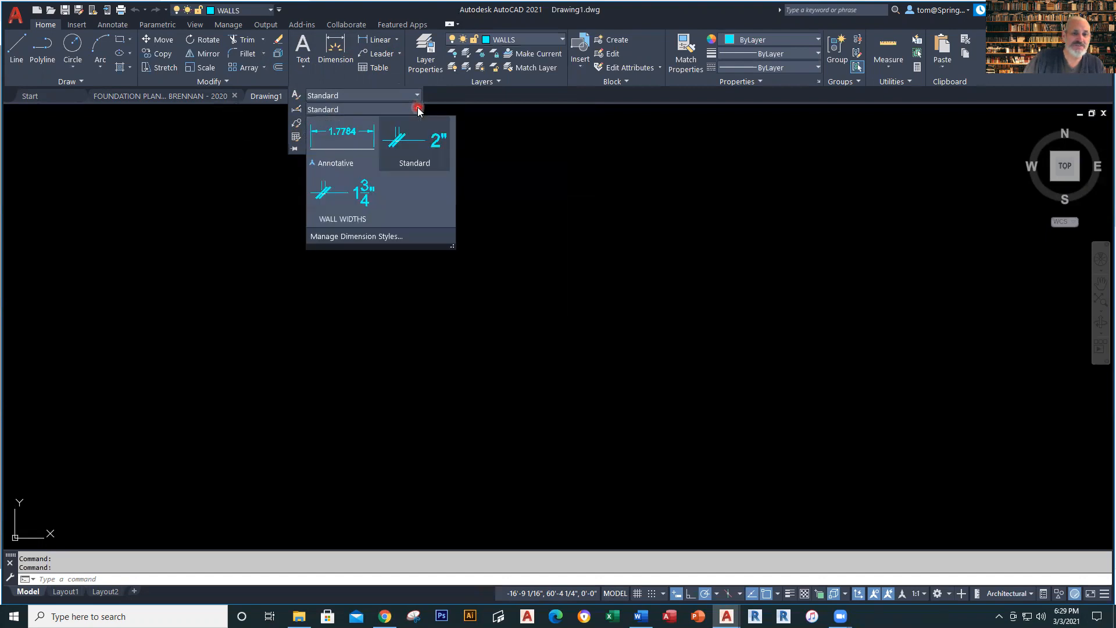
pyautogui.click(417, 108)
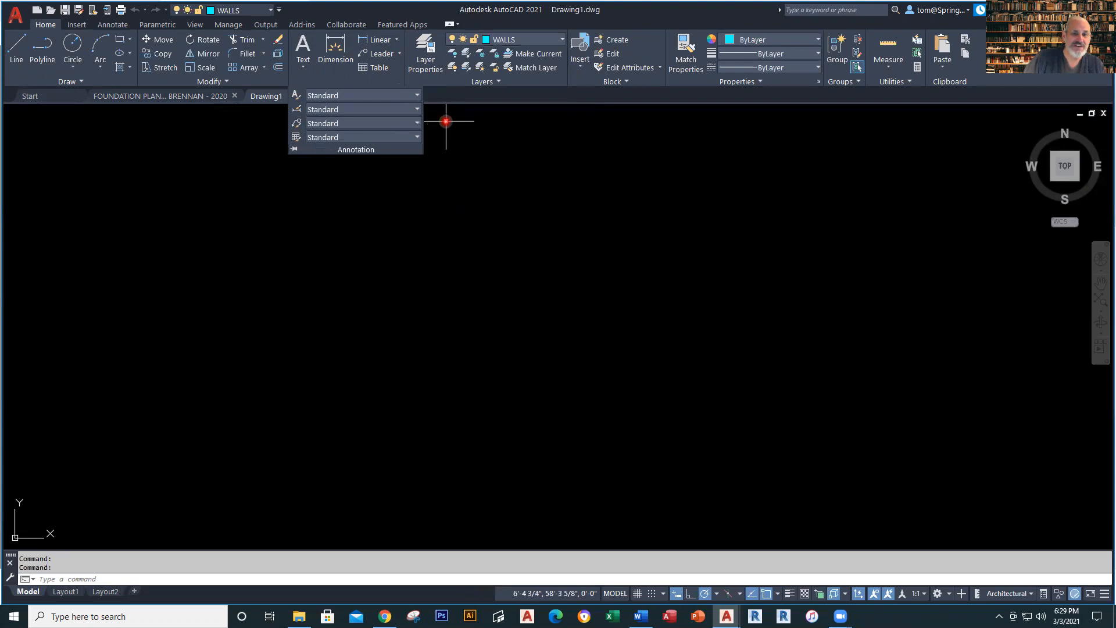
pyautogui.click(368, 82)
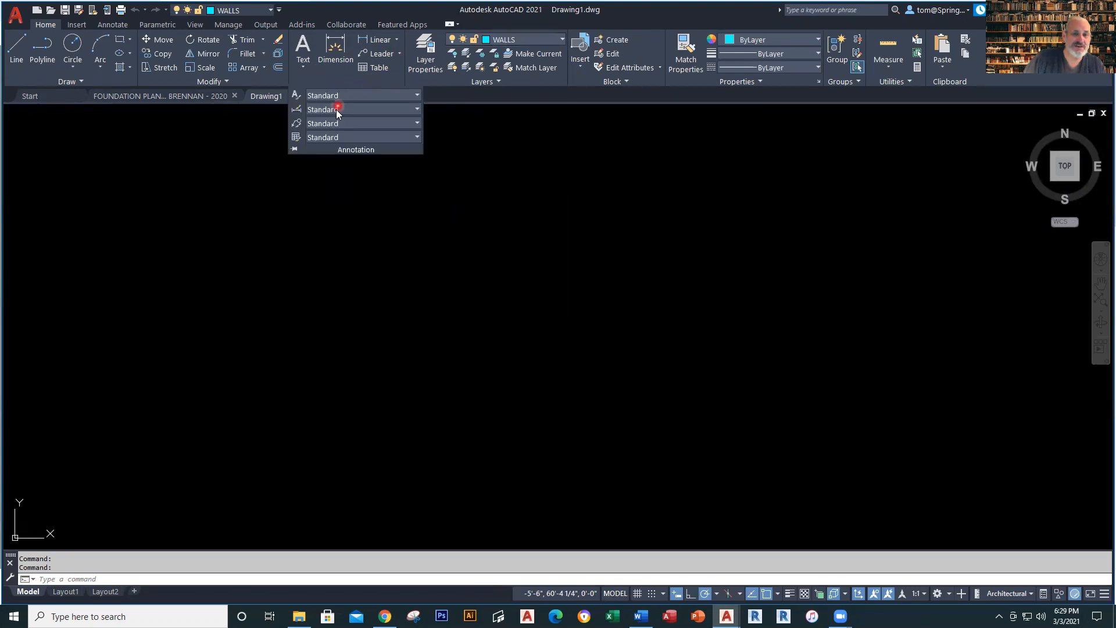
pyautogui.click(297, 124)
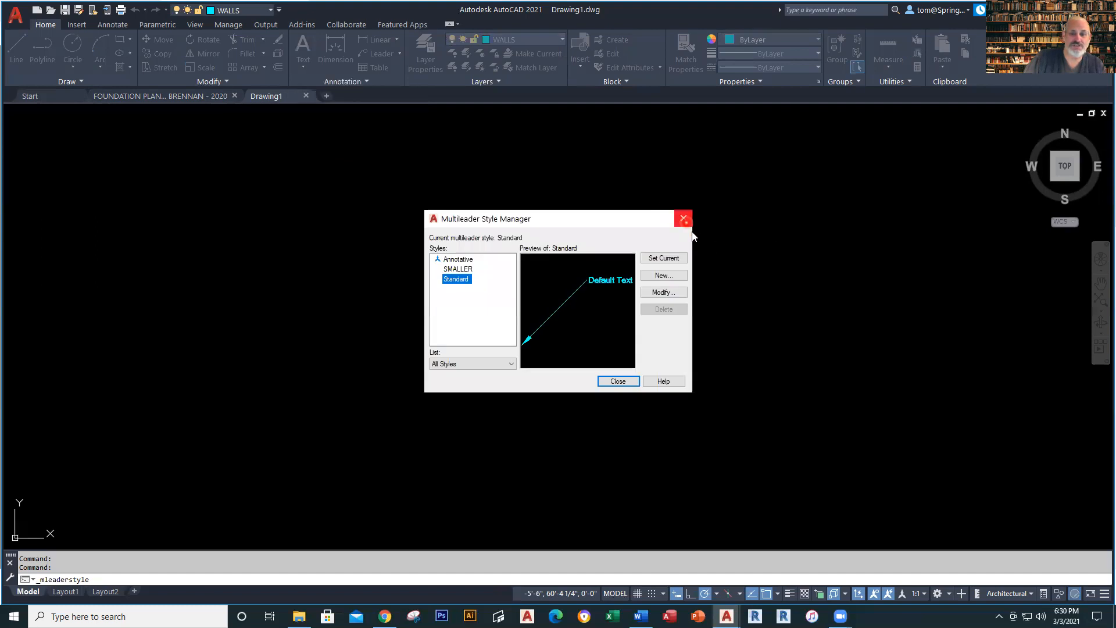
pyautogui.click(683, 219)
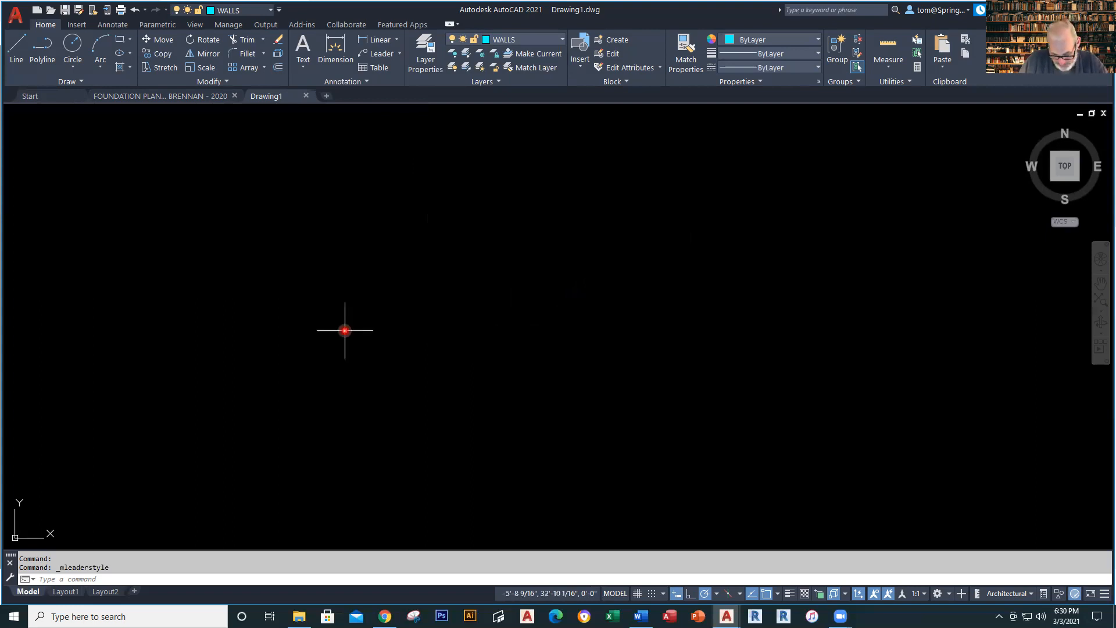
# Examine the overall outer dimensions and the exterior wall's layer in the completed Southfield foundation drawing.
pyautogui.click(155, 96)
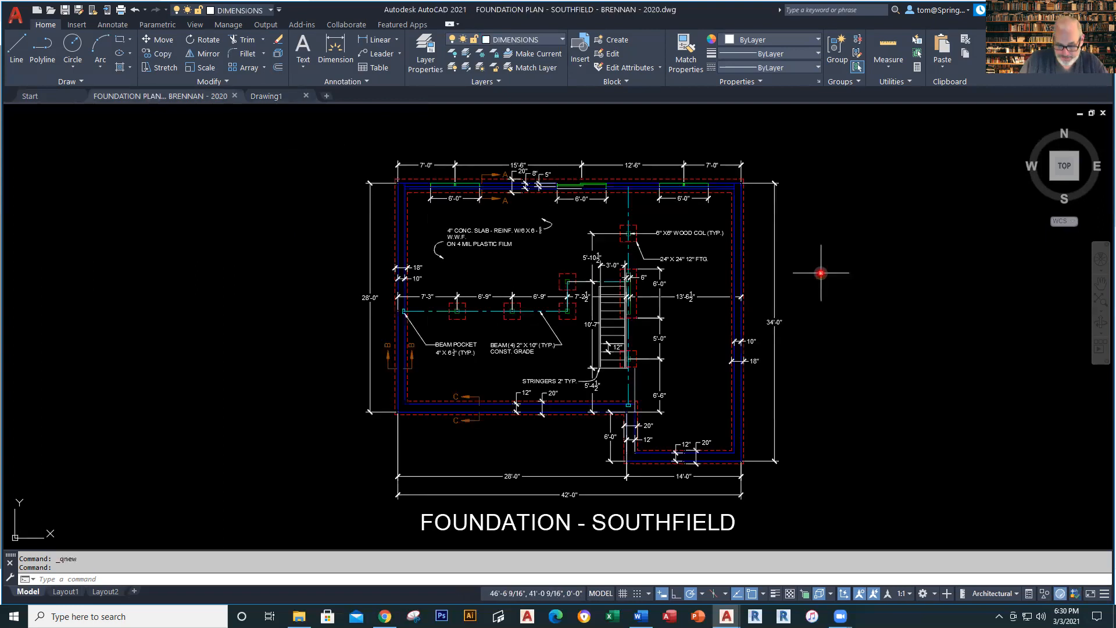
pyautogui.moveTo(822, 274); pyautogui.dragTo(822, 314, button='middle')
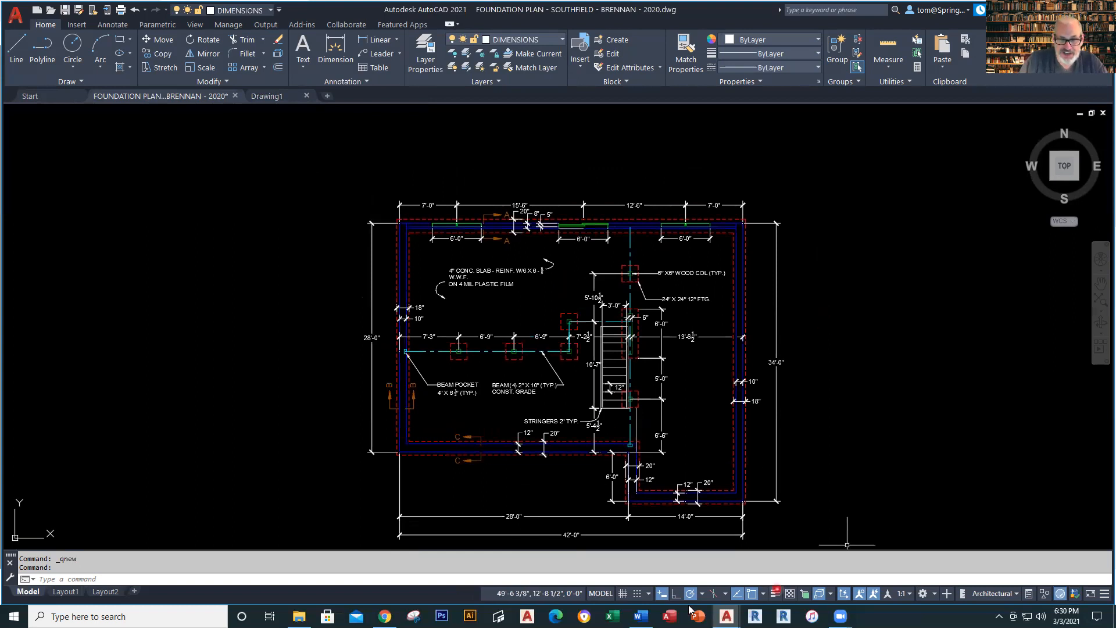
pyautogui.click(482, 533)
pyautogui.press('Escape')
pyautogui.click(780, 418)
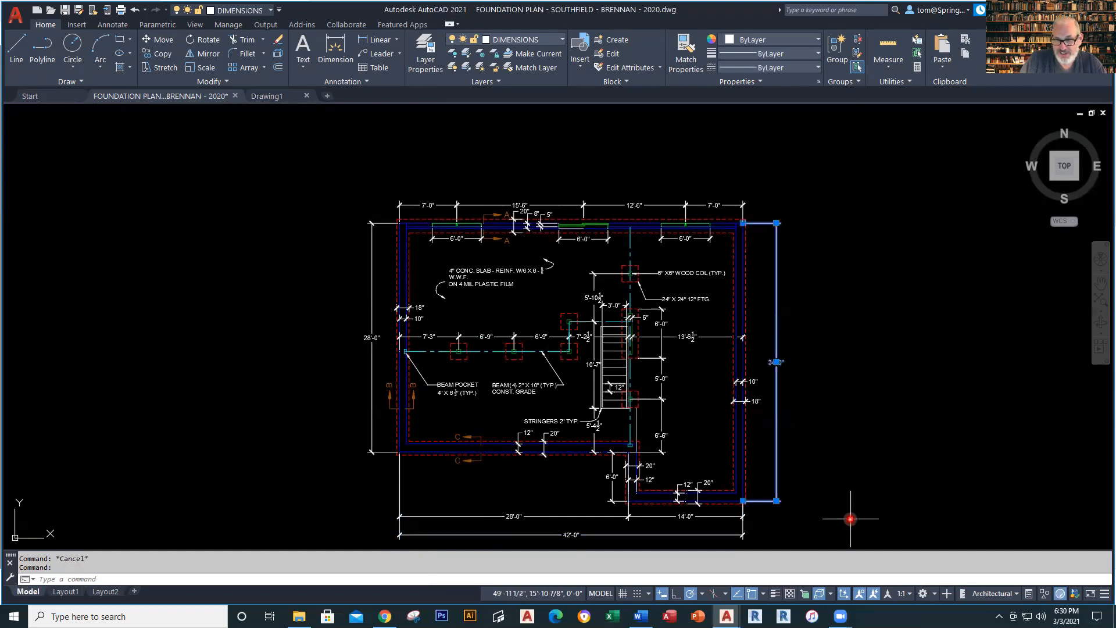
pyautogui.press('Escape')
pyautogui.click(708, 518)
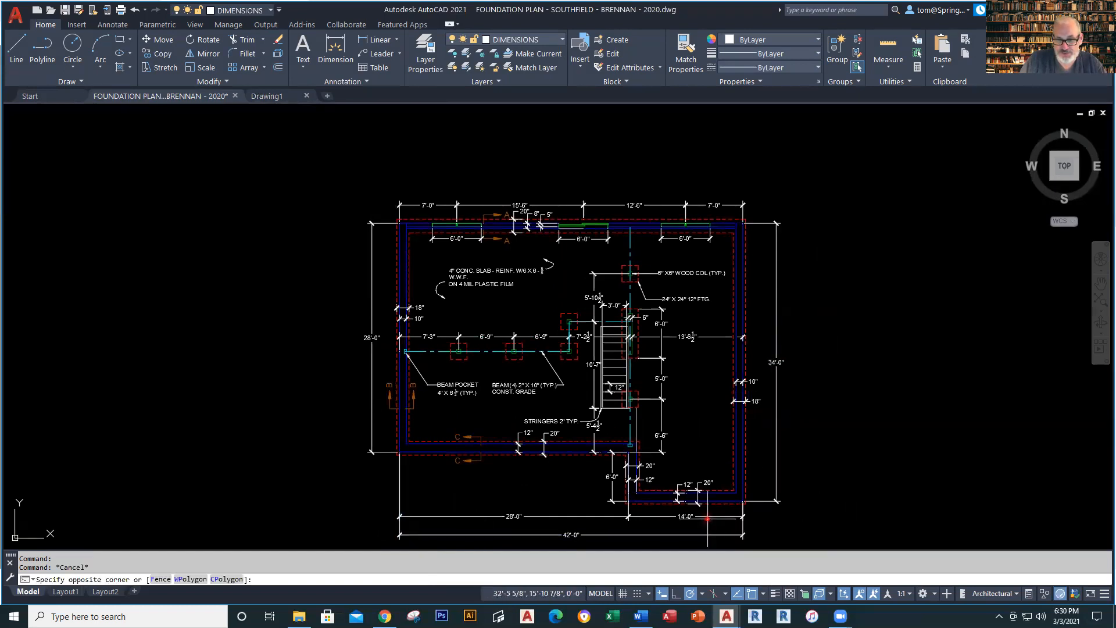
pyautogui.press('Escape')
pyautogui.click(711, 516)
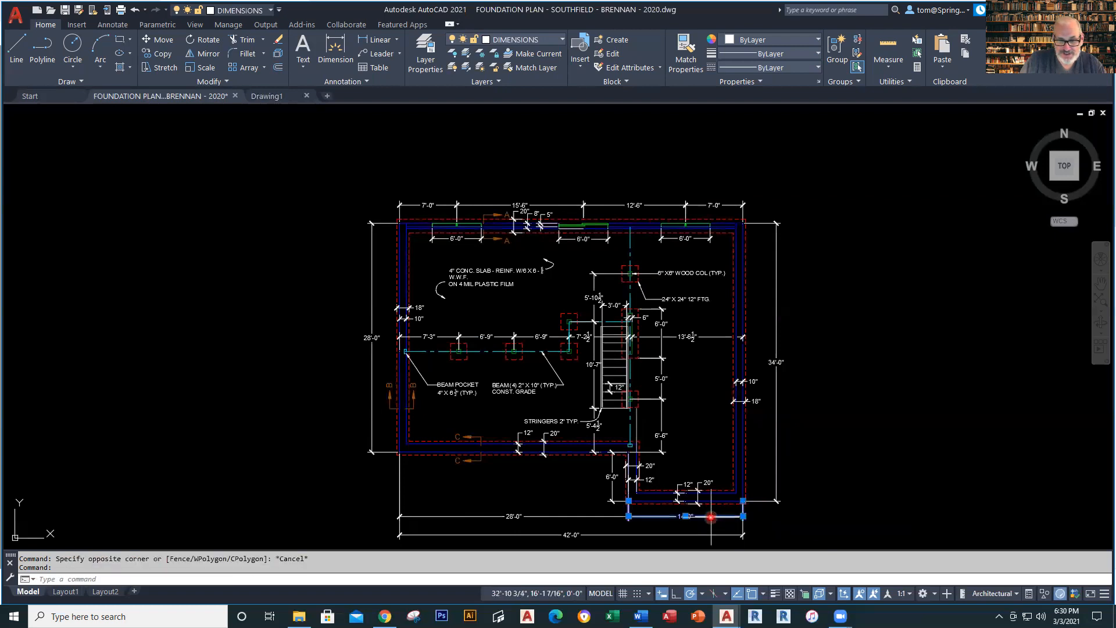
pyautogui.press('Escape')
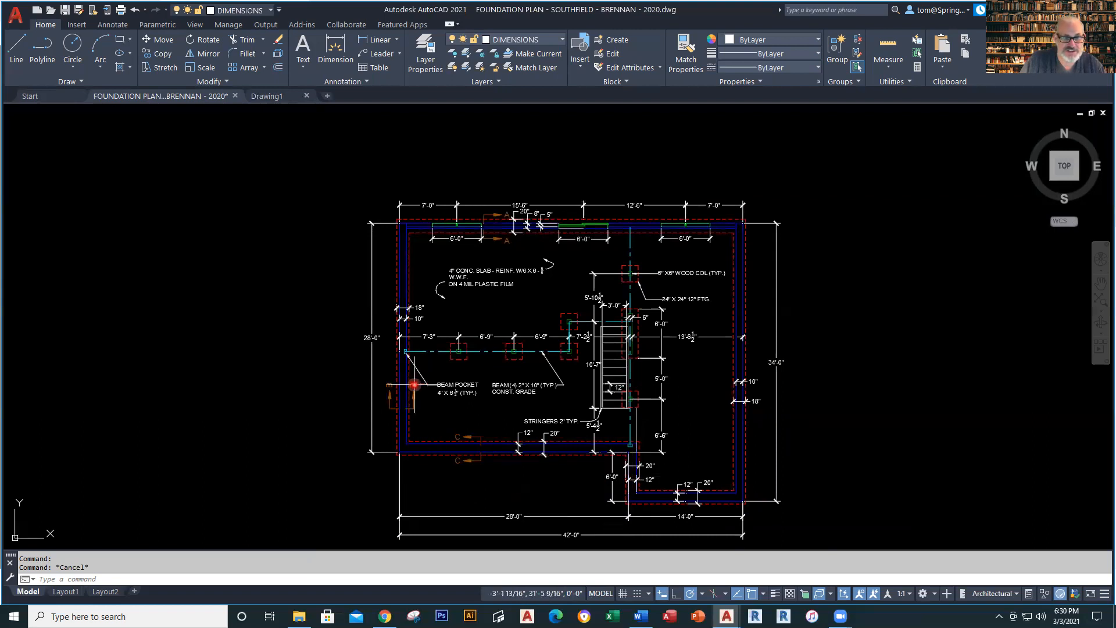
pyautogui.click(401, 256)
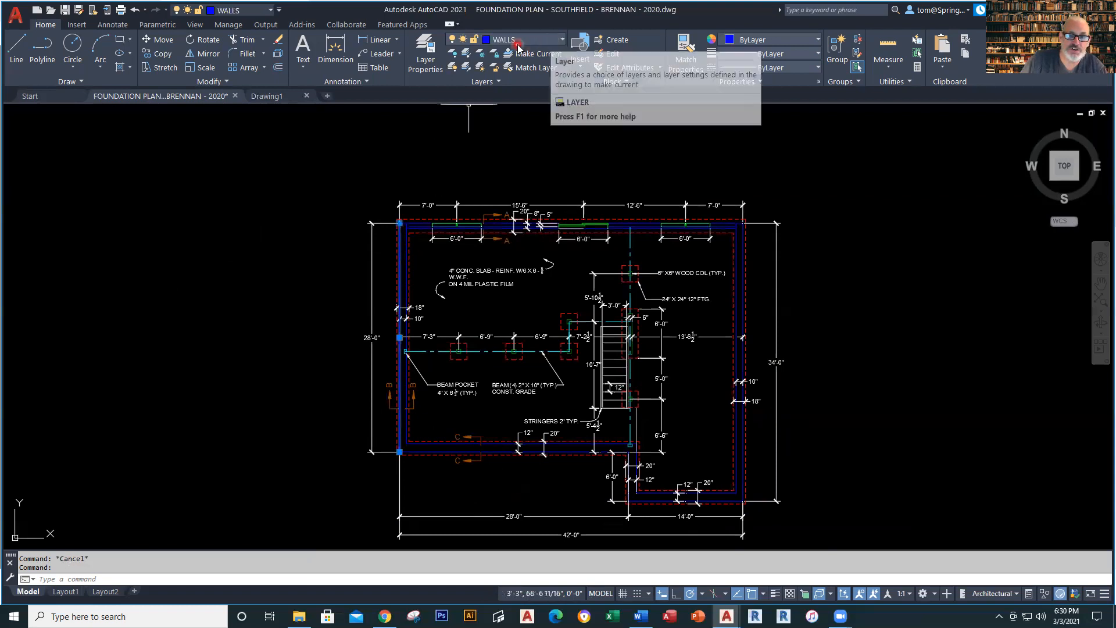
pyautogui.press('Escape')
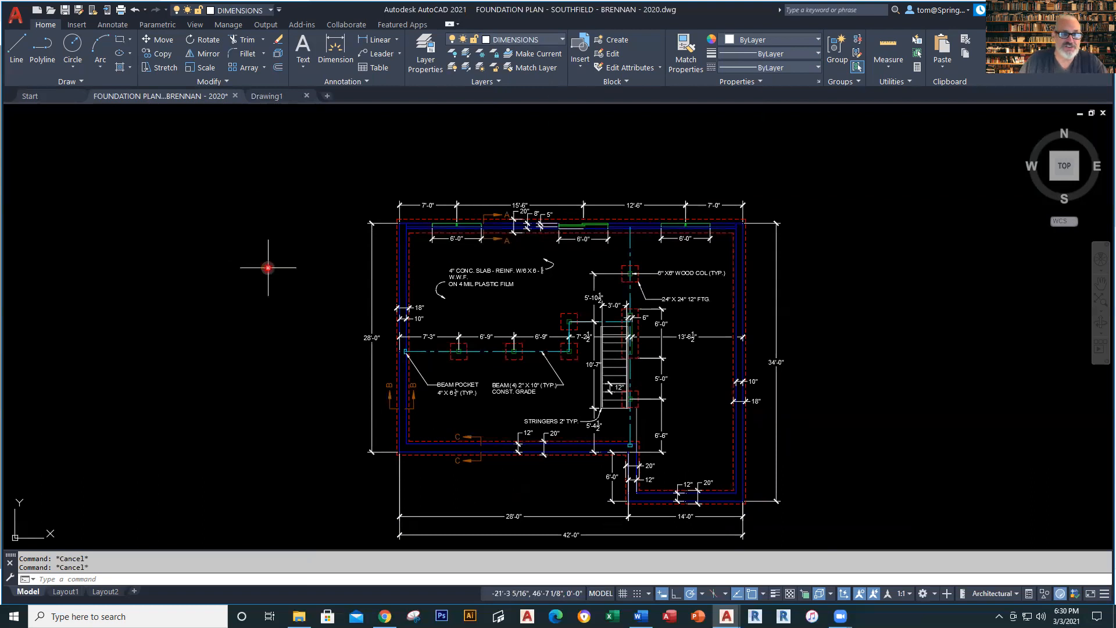
# In Drawing1, start the exterior wall outline on the WALLS layer with a 42' line to the right and a 34' line down.
pyautogui.click(271, 97)
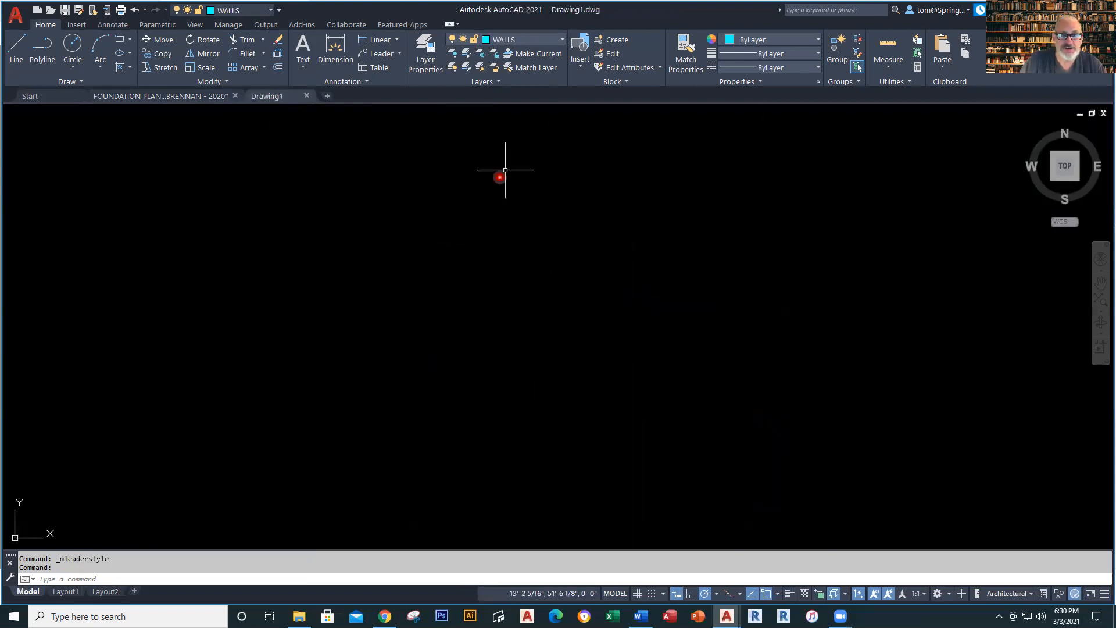
pyautogui.click(561, 40)
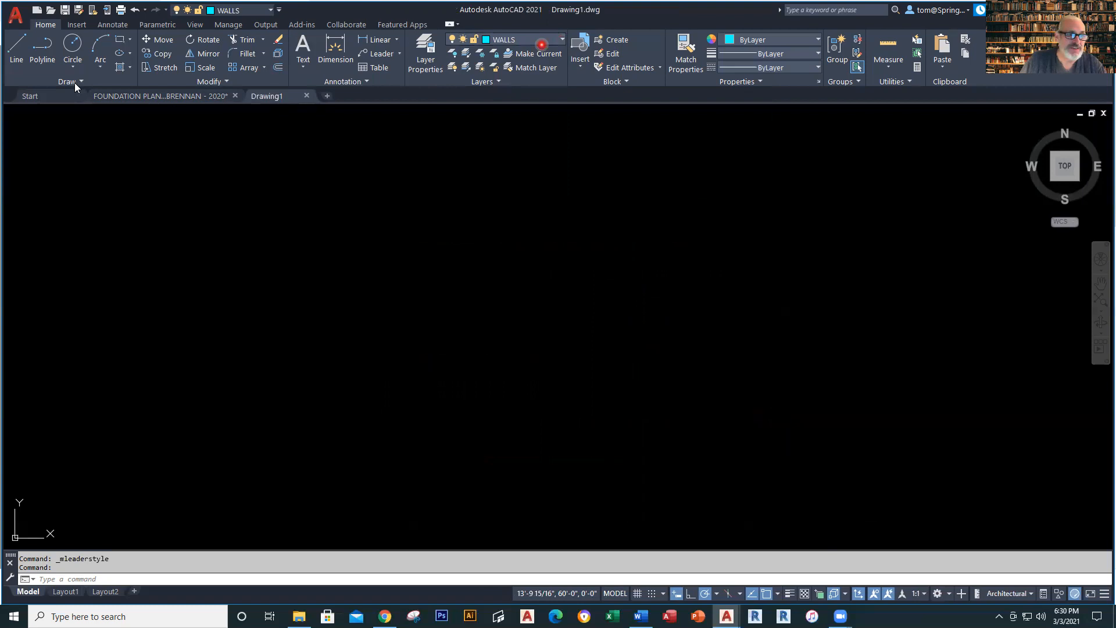
pyautogui.click(16, 49)
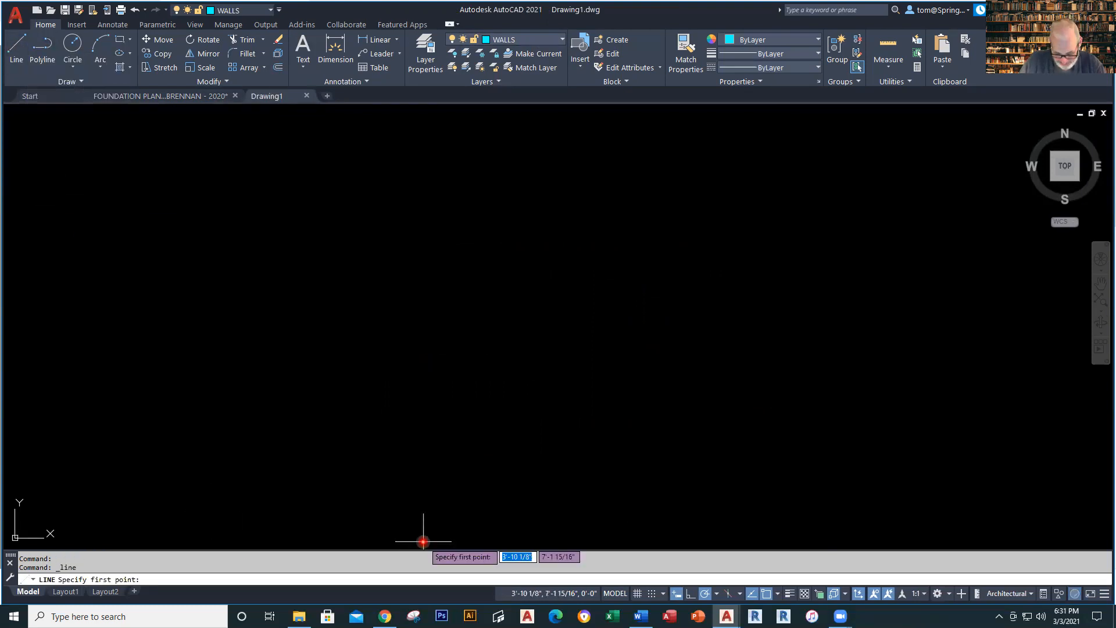
pyautogui.click(309, 276)
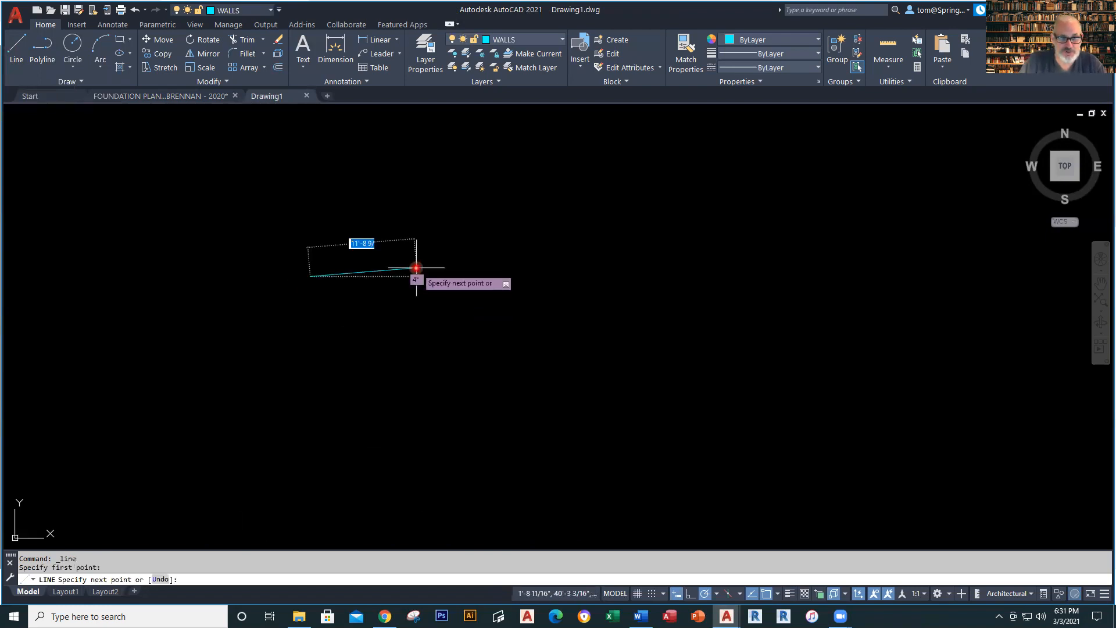
pyautogui.write('4')
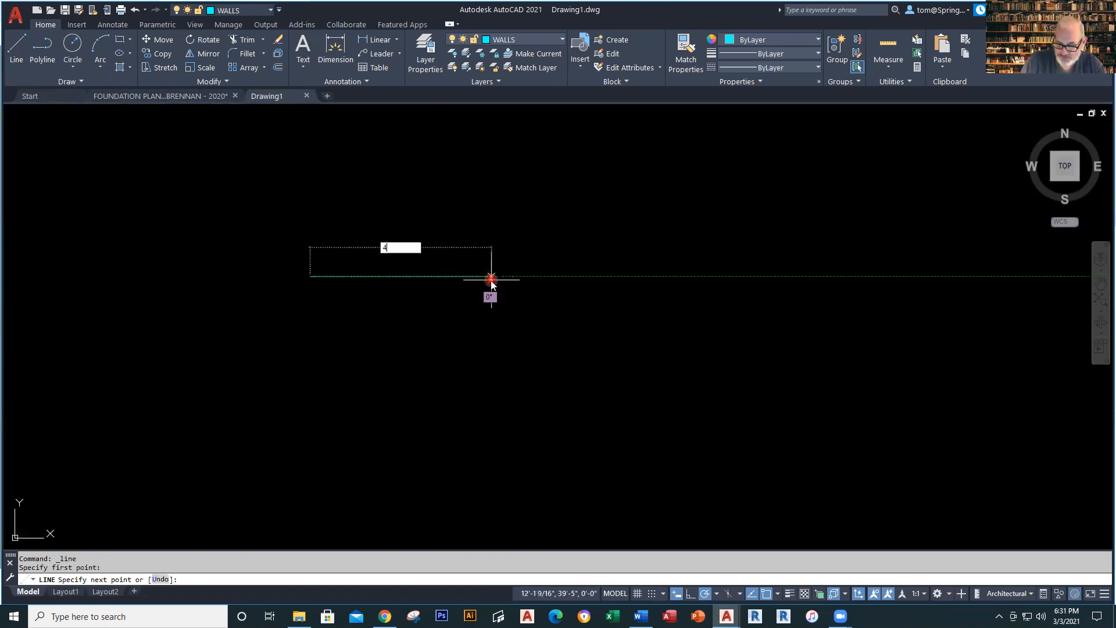
pyautogui.write("2'")
pyautogui.press('Return')
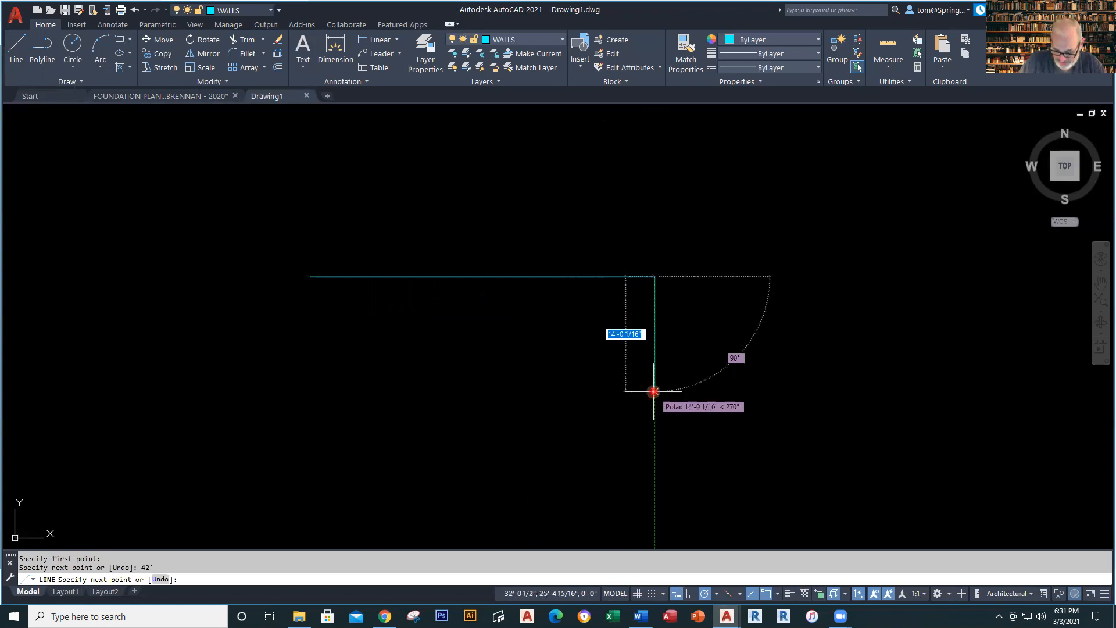
pyautogui.write('3')
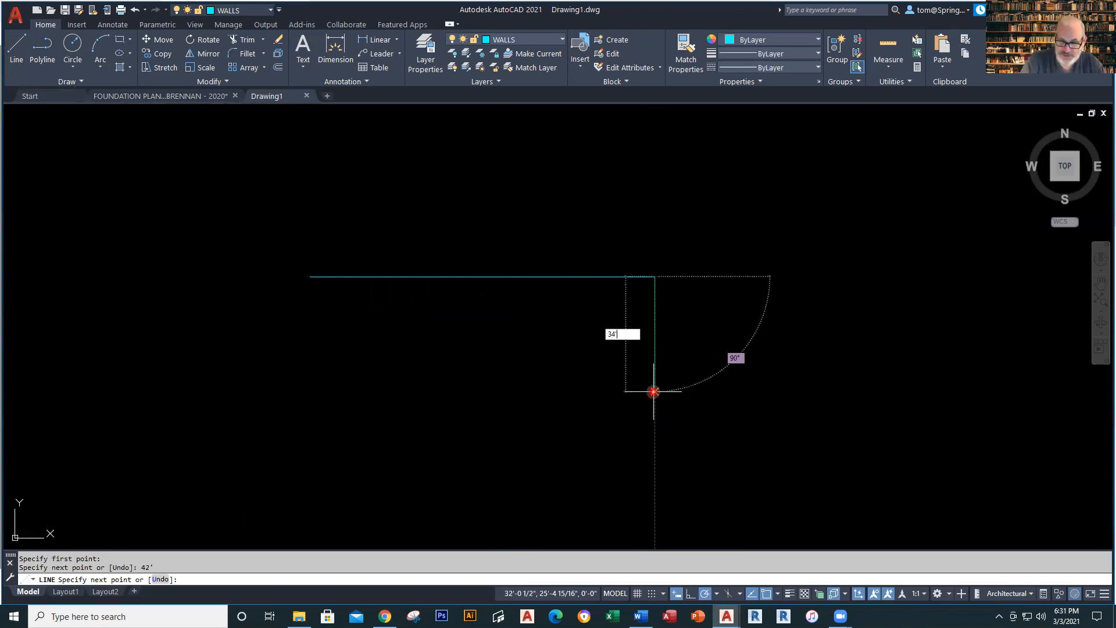
pyautogui.write("4'")
pyautogui.press('Return')
# Continue the outline 14' left, 6' up, left until aligned with the starting corner, and up to close it.
pyautogui.scroll(-2, 497, 421)
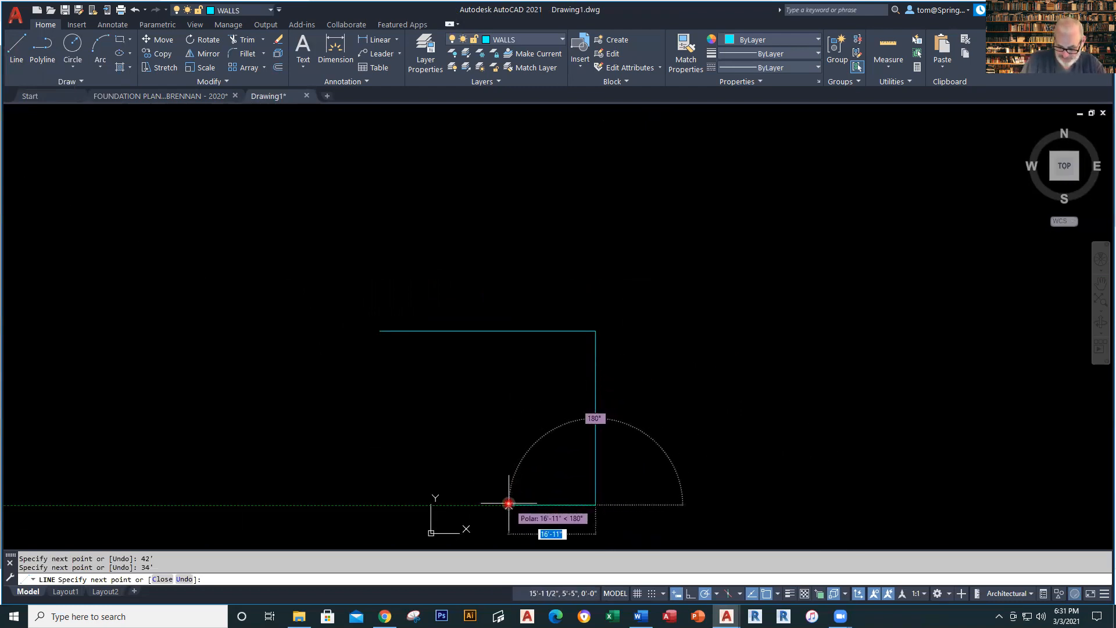
pyautogui.write('14')
pyautogui.press('Return')
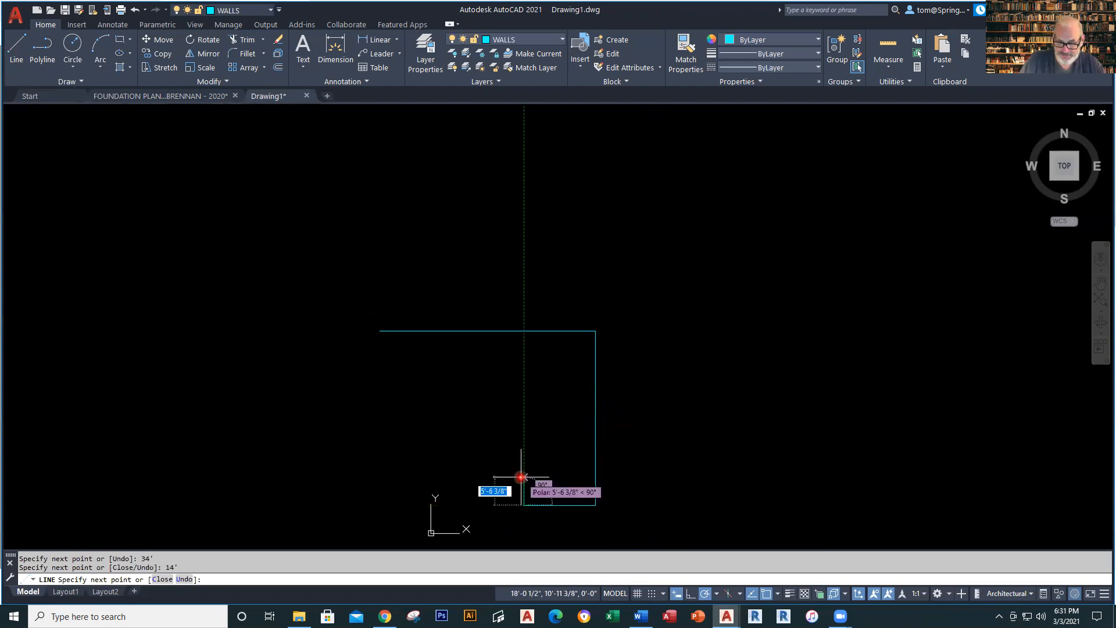
pyautogui.write('6')
pyautogui.press('Return')
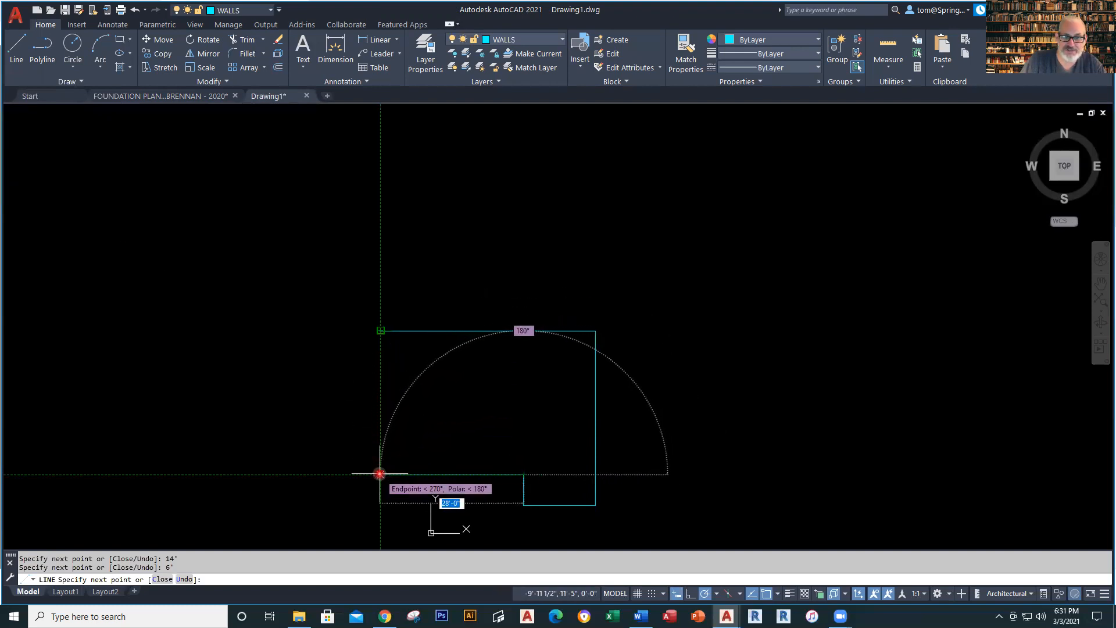
pyautogui.click(380, 474)
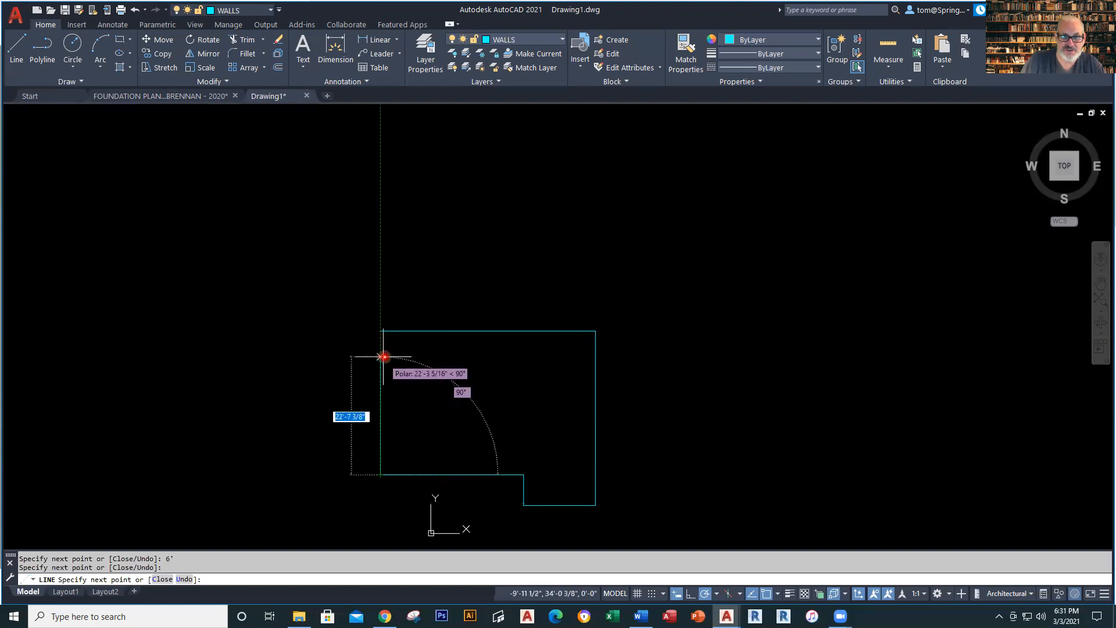
pyautogui.press('Escape')
pyautogui.scroll(2, 453, 367)
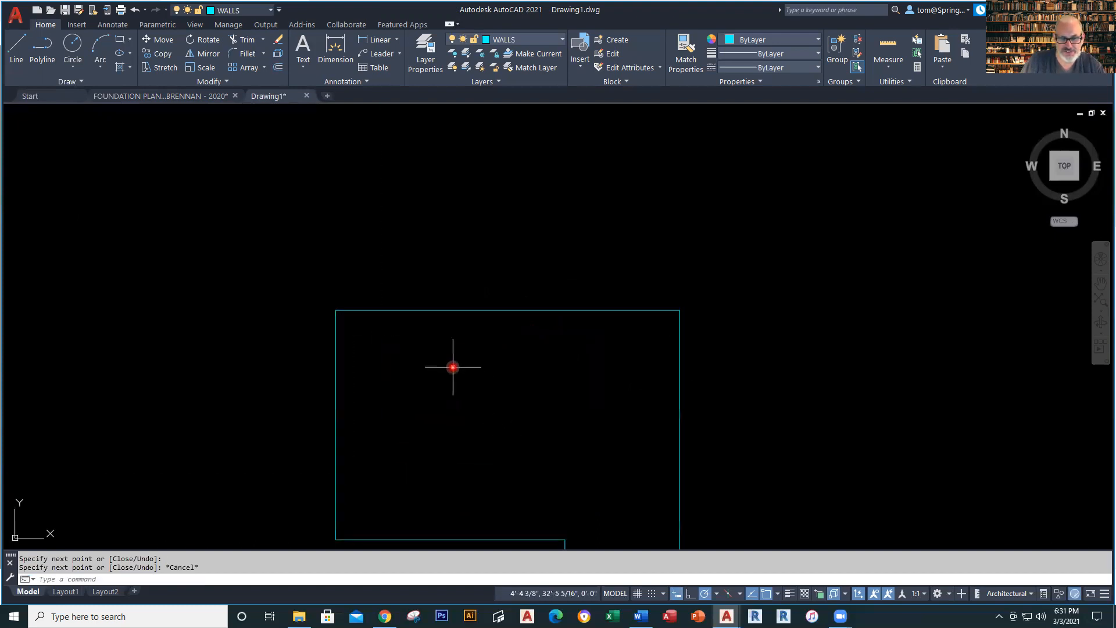
pyautogui.moveTo(453, 367)
pyautogui.mouseDown(button='middle')
pyautogui.moveTo(448, 264)
pyautogui.moveTo(430, 234)
pyautogui.mouseUp(button='middle')
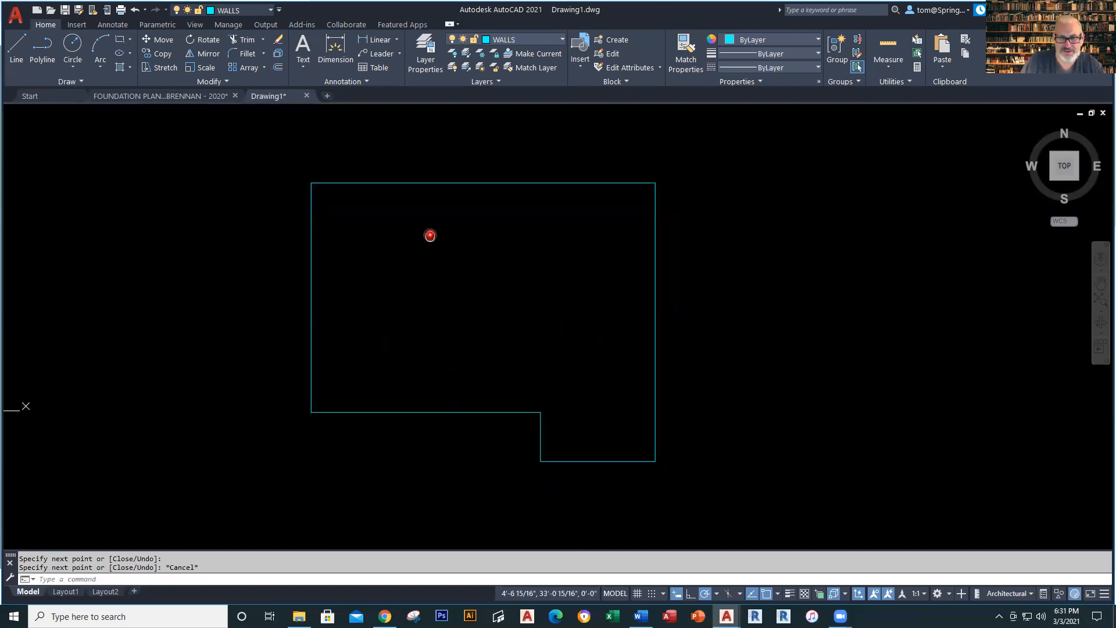
# Make DIMENSIONS the current layer and add a linear dimension outside the outline's left wall.
pyautogui.click(562, 39)
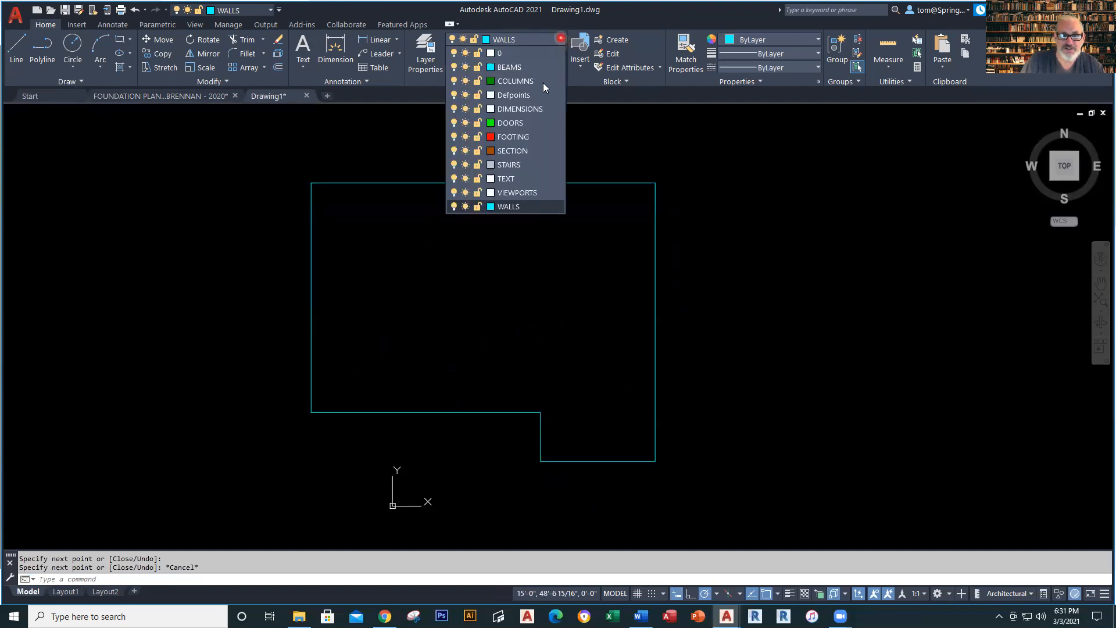
pyautogui.click(532, 113)
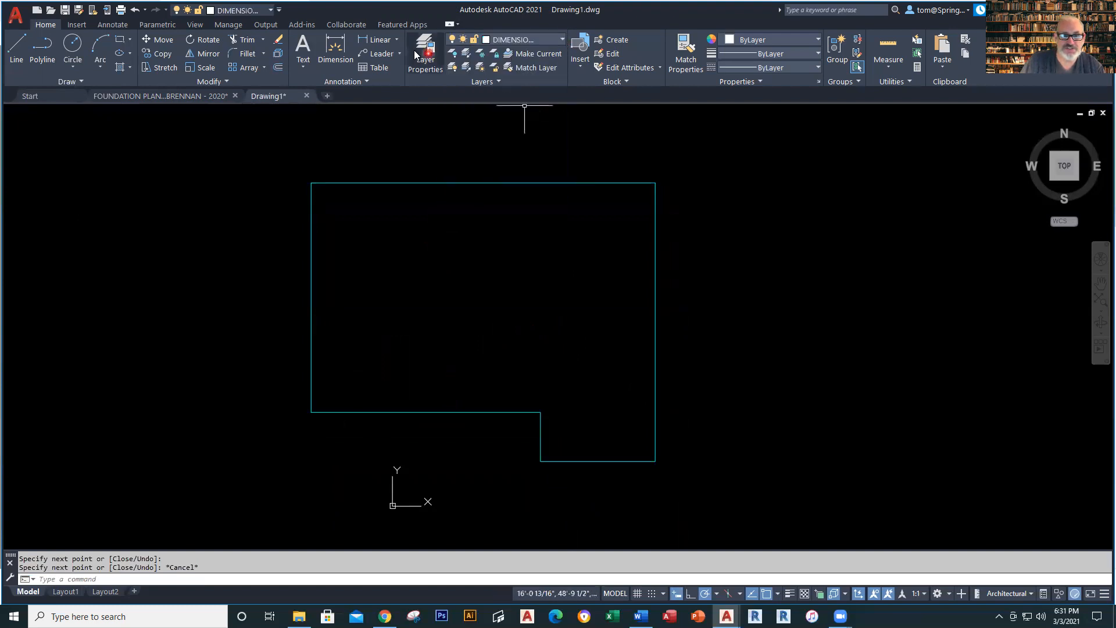
pyautogui.click(376, 44)
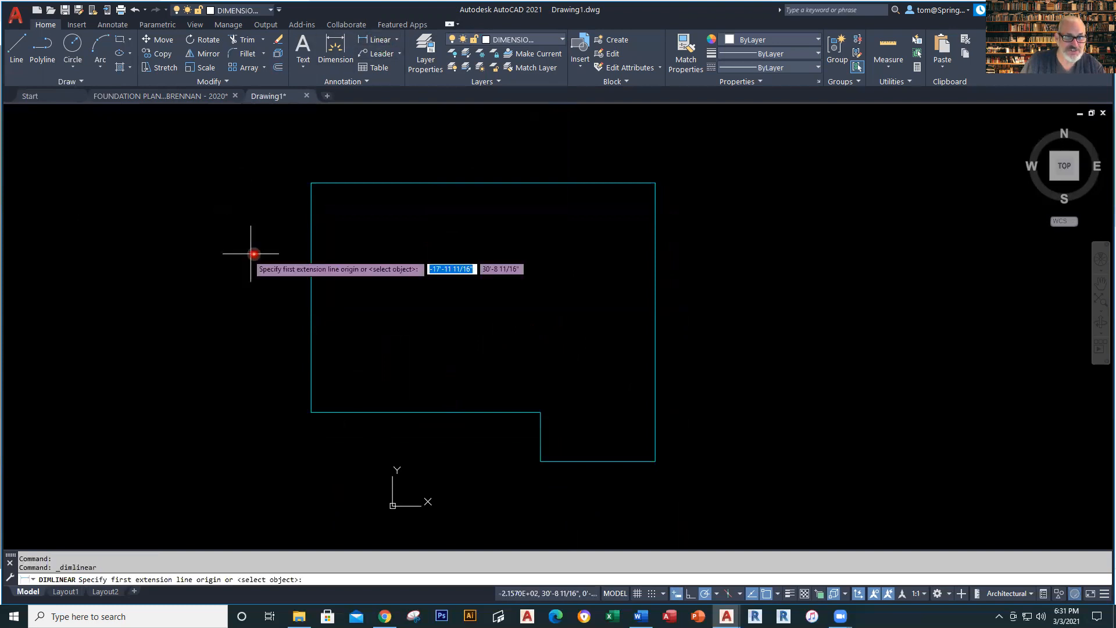
pyautogui.press('Return')
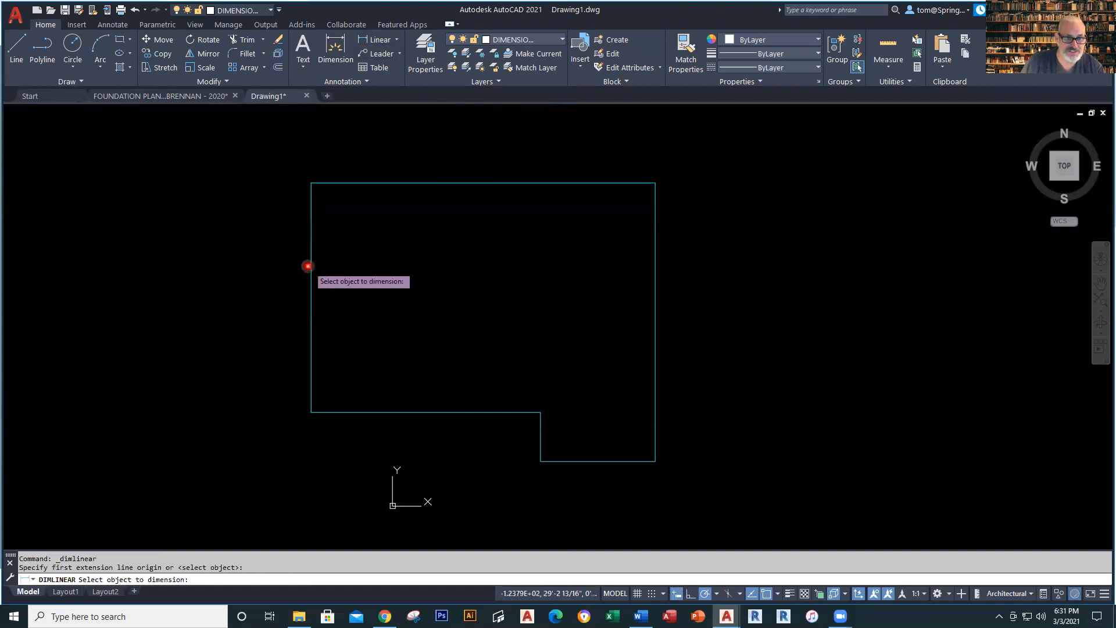
pyautogui.click(310, 265)
pyautogui.click(234, 278)
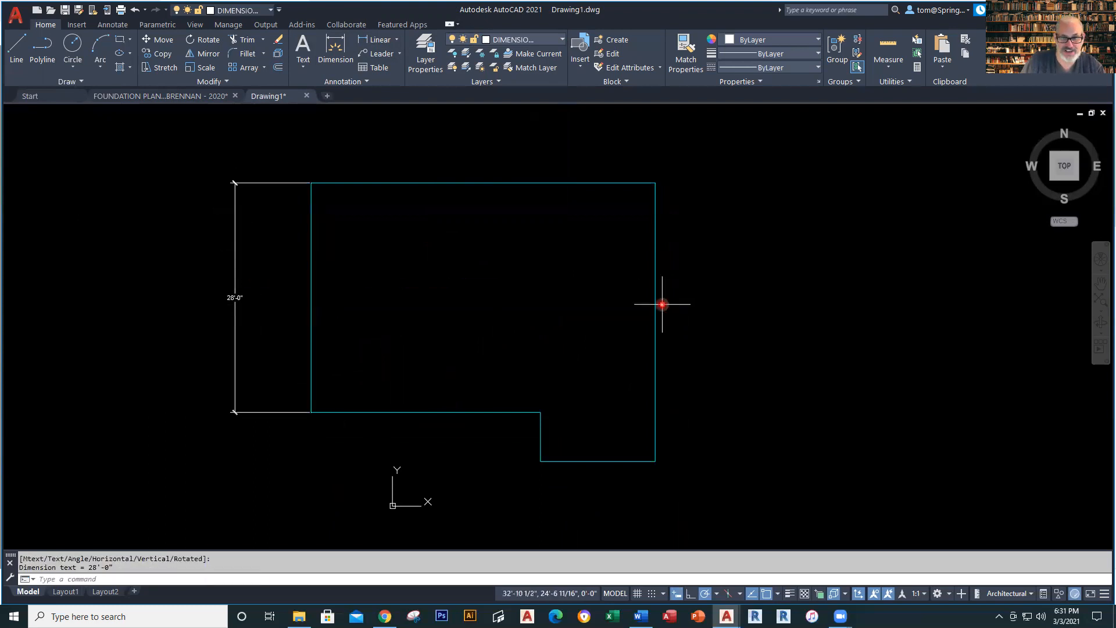
# Add a linear dimension for the full right wall, placed outside the outline.
pyautogui.rightClick(700, 304)
pyautogui.click(757, 313)
pyautogui.press('Return')
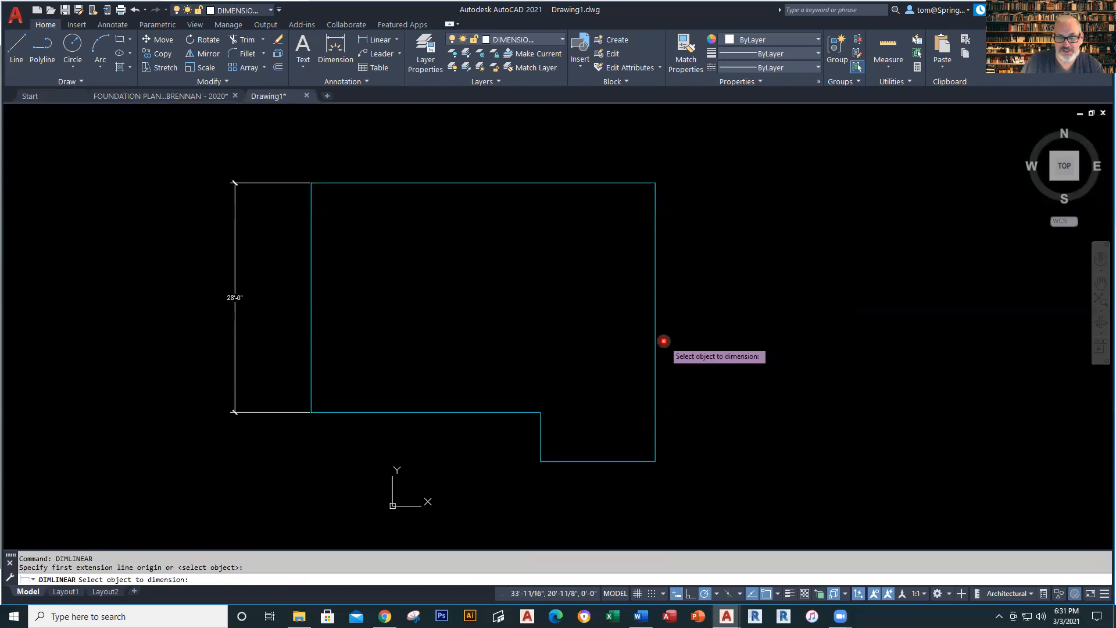
pyautogui.click(655, 345)
pyautogui.click(753, 347)
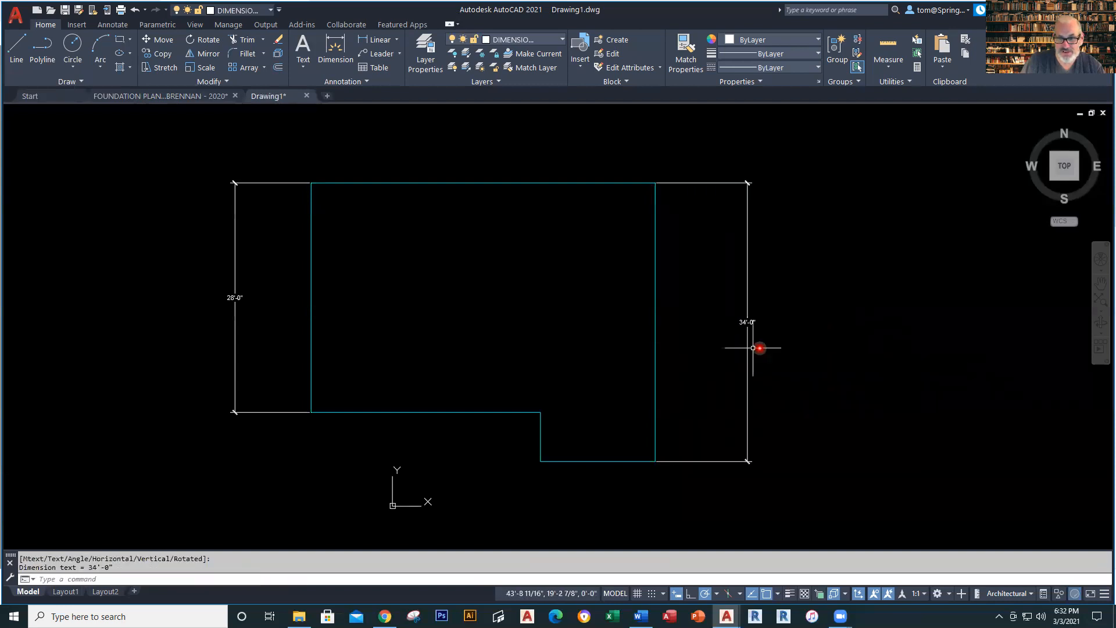
# Add a linear dimension for the top wall, placed above the outline.
pyautogui.scroll(-3, 664, 362)
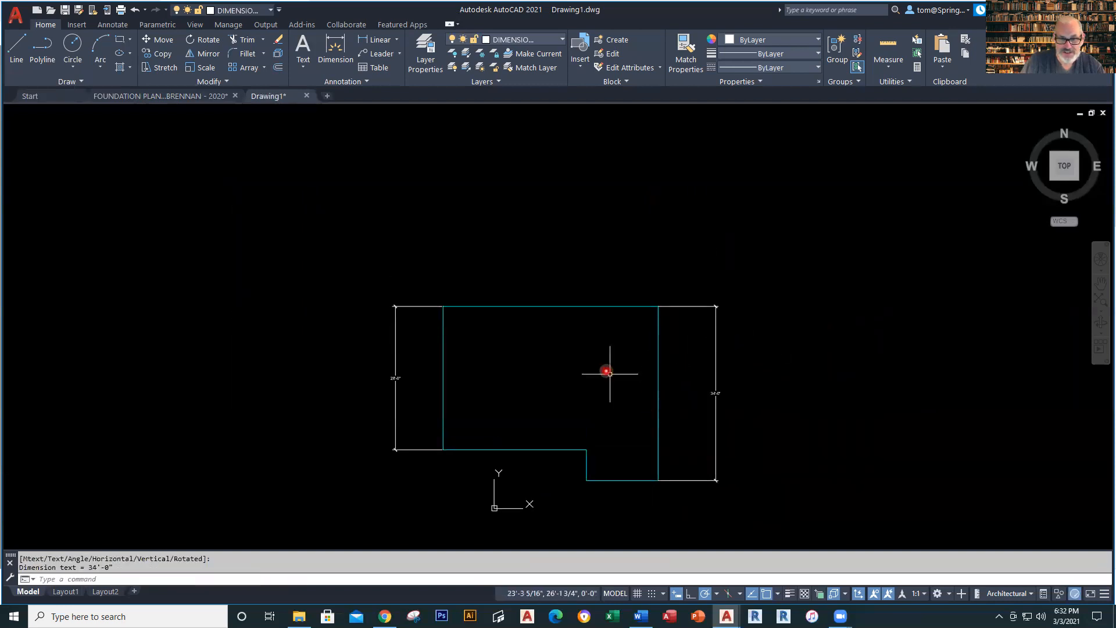
pyautogui.rightClick(589, 269)
pyautogui.click(621, 276)
pyautogui.press('Return')
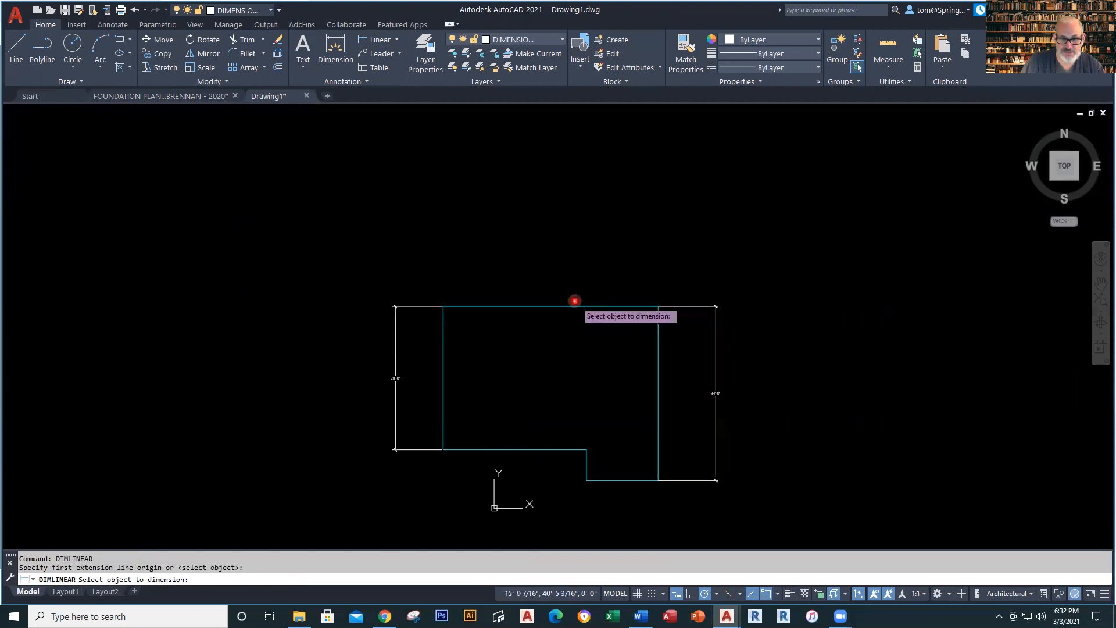
pyautogui.click(575, 306)
pyautogui.click(571, 273)
# Add a linear dimension for the bottom wall of the lower-right projection, placed below the outline.
pyautogui.scroll(6, 551, 290)
pyautogui.scroll(-6, 551, 289)
pyautogui.moveTo(577, 361); pyautogui.dragTo(573, 291, button='middle')
pyautogui.scroll(4, 627, 480)
pyautogui.rightClick(619, 395)
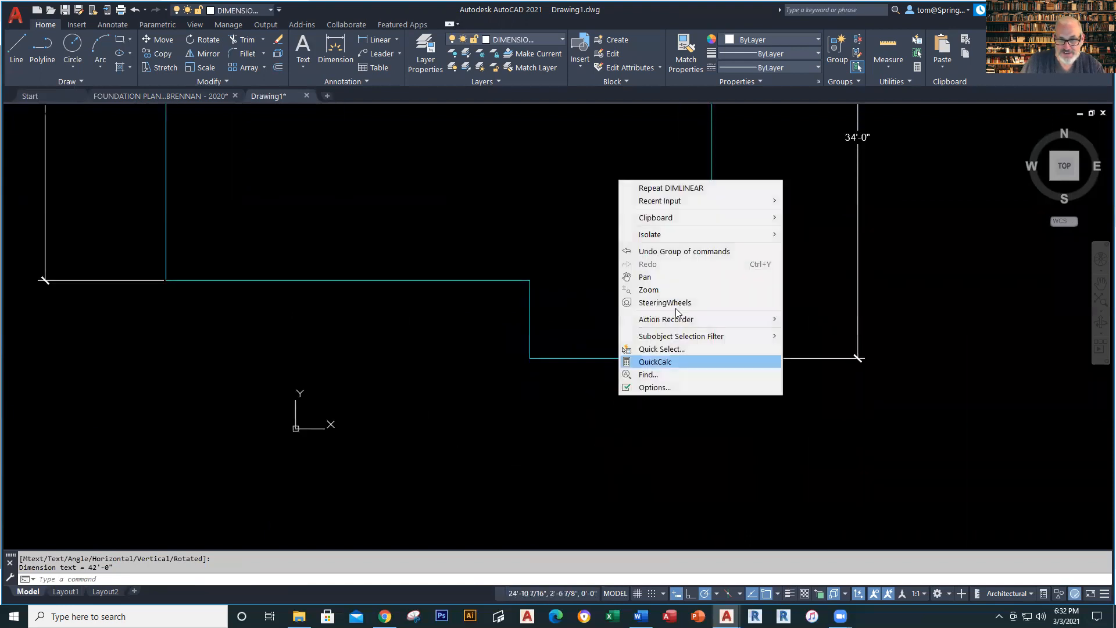
pyautogui.click(693, 190)
pyautogui.press('Return')
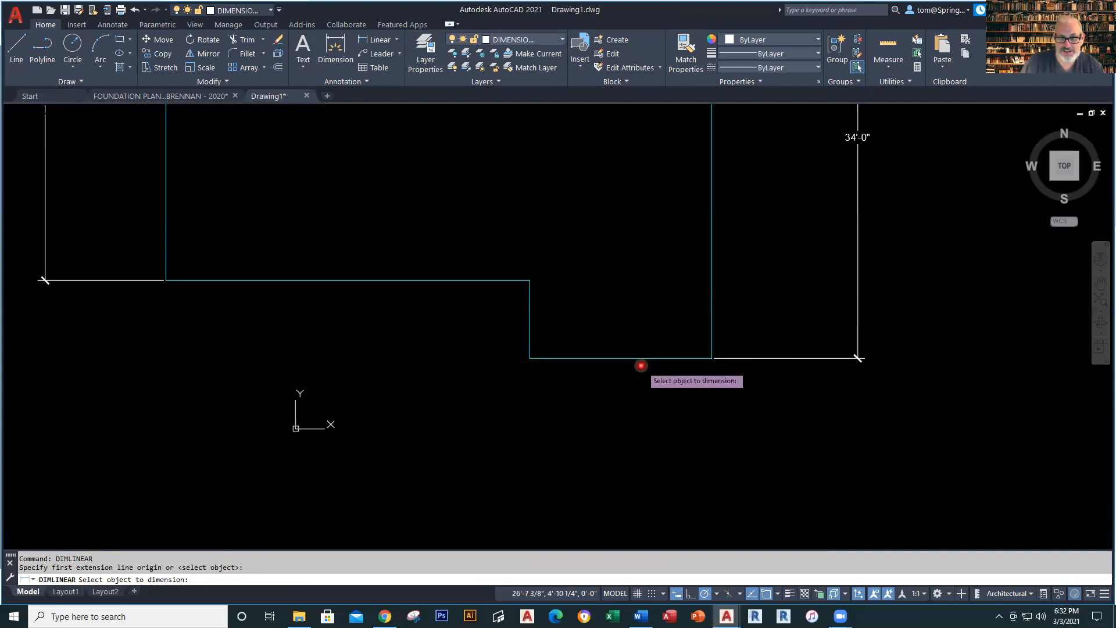
pyautogui.click(639, 360)
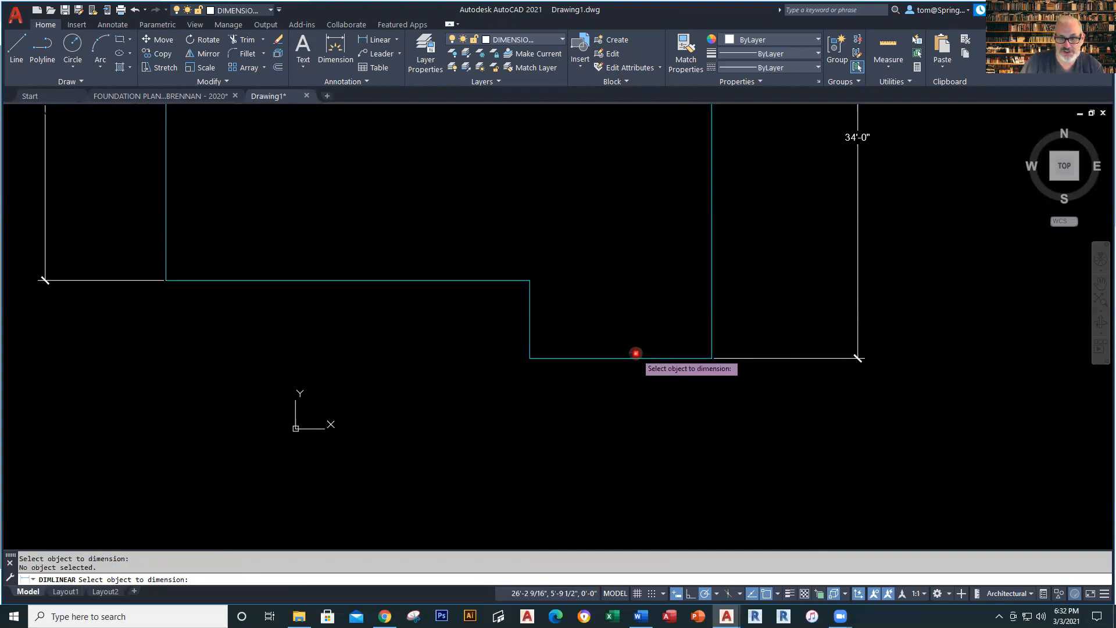
pyautogui.click(636, 357)
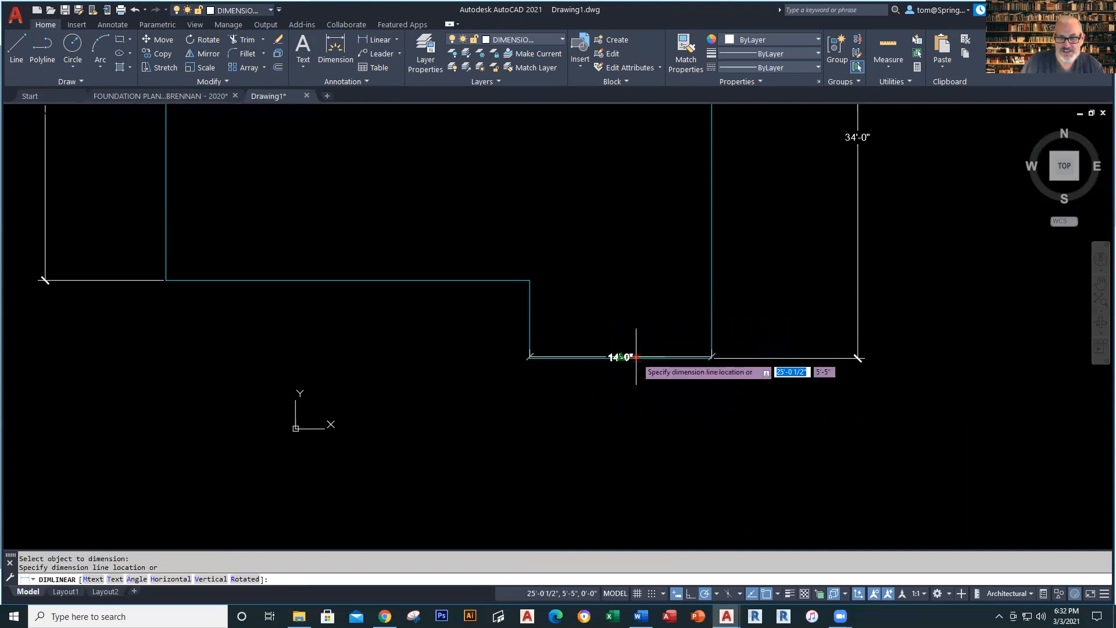
pyautogui.click(643, 444)
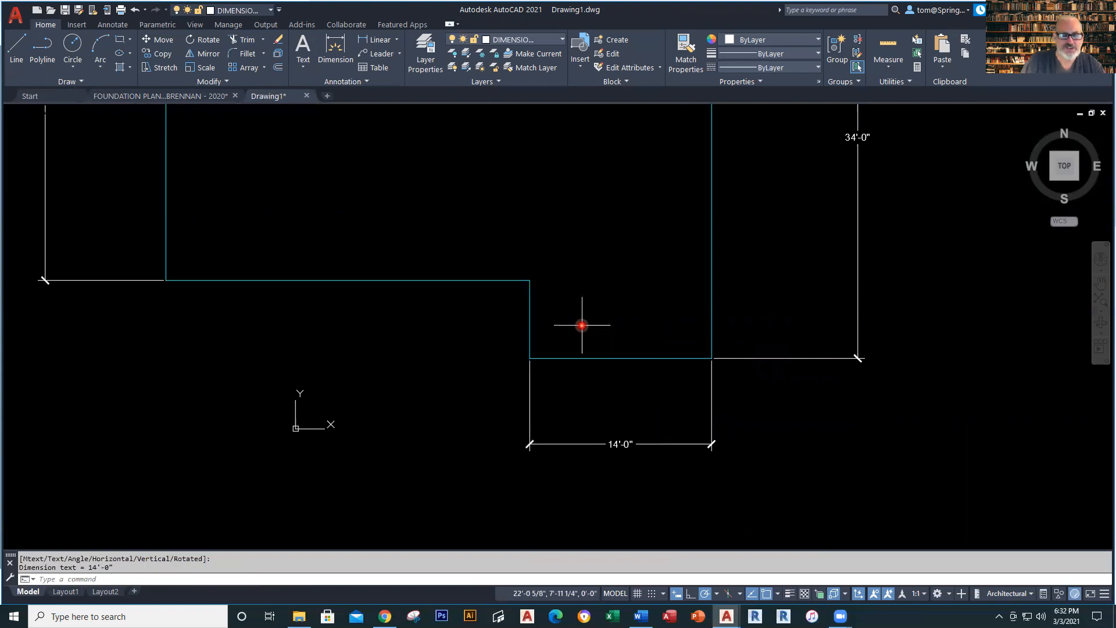
pyautogui.press('Escape')
pyautogui.scroll(-4, 574, 318)
pyautogui.moveTo(588, 321); pyautogui.dragTo(616, 439, button='middle')
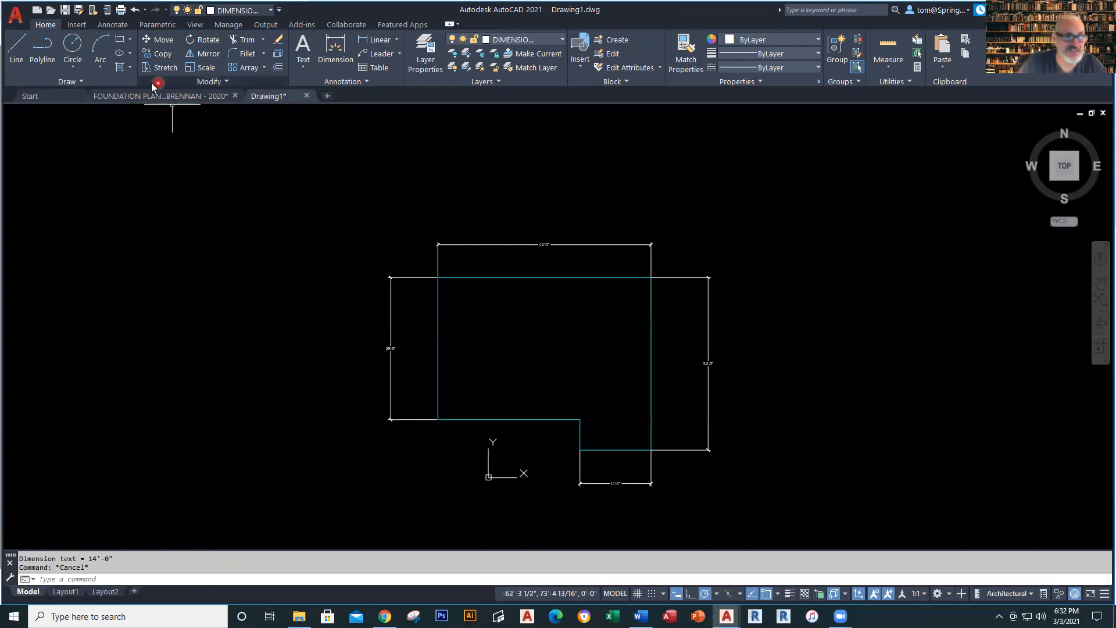
# Examine the wall thickness and footing width dimensions on each side of the completed Southfield foundation drawing.
pyautogui.click(171, 98)
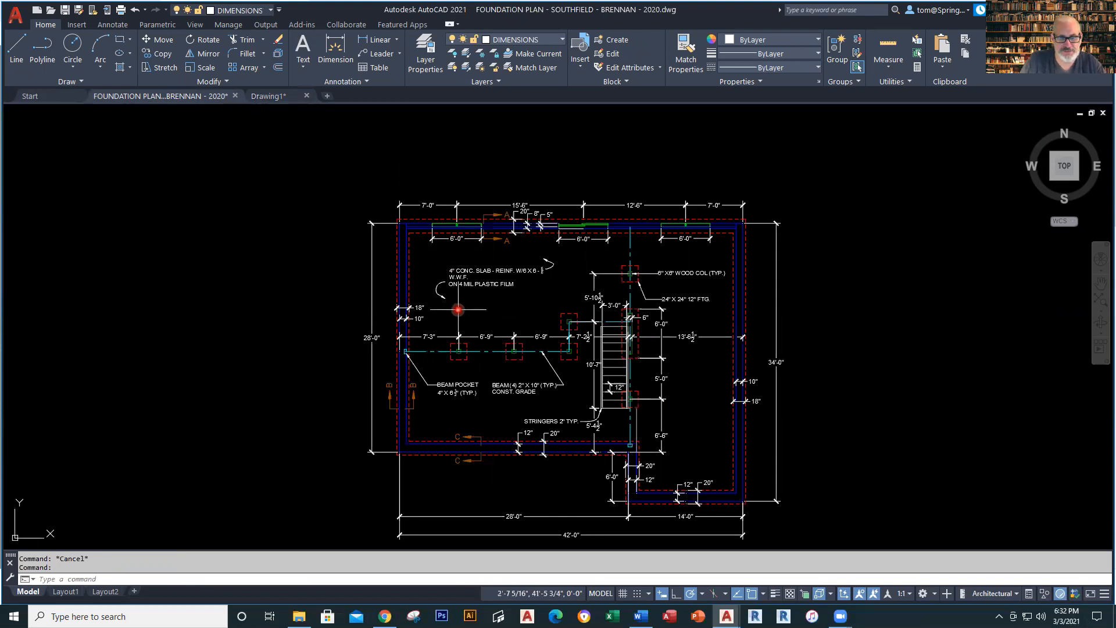
pyautogui.scroll(6, 442, 288)
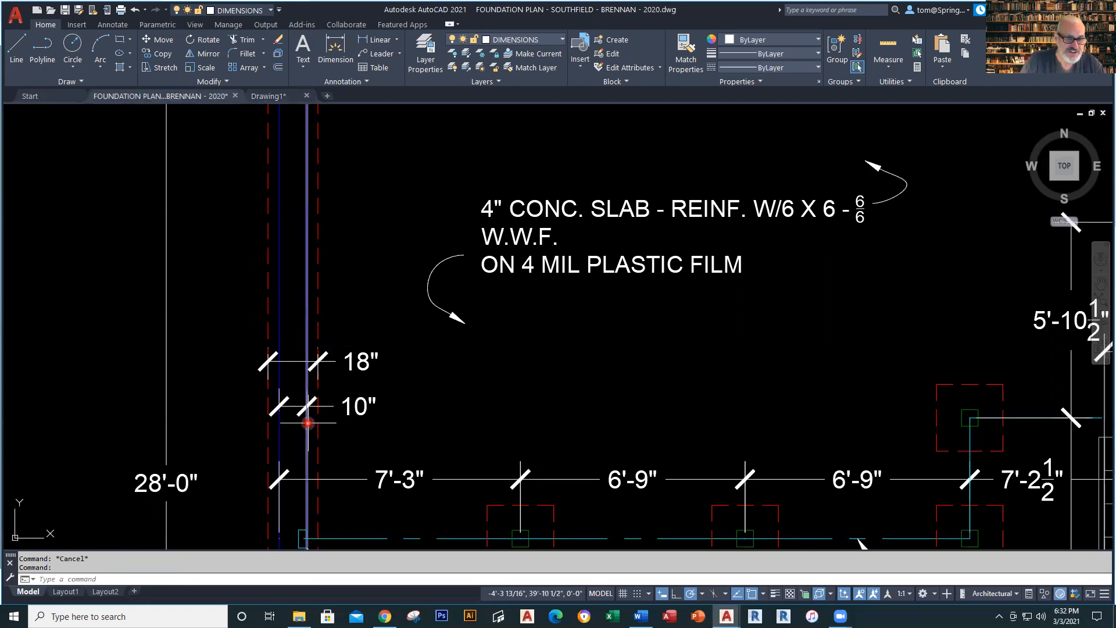
pyautogui.scroll(-9, 308, 425)
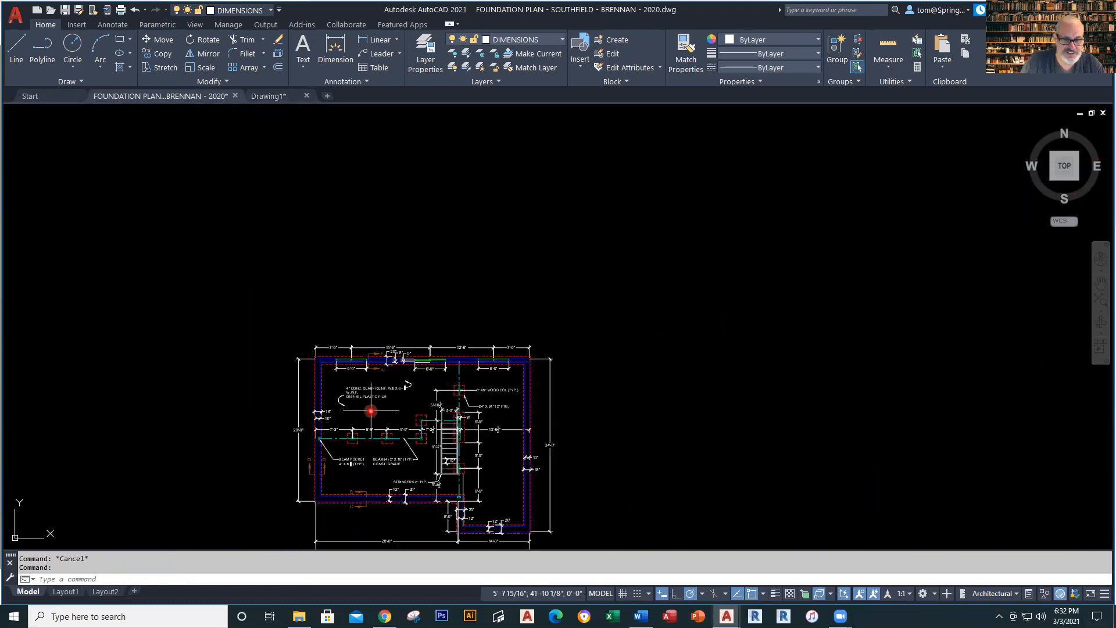
pyautogui.scroll(6, 599, 406)
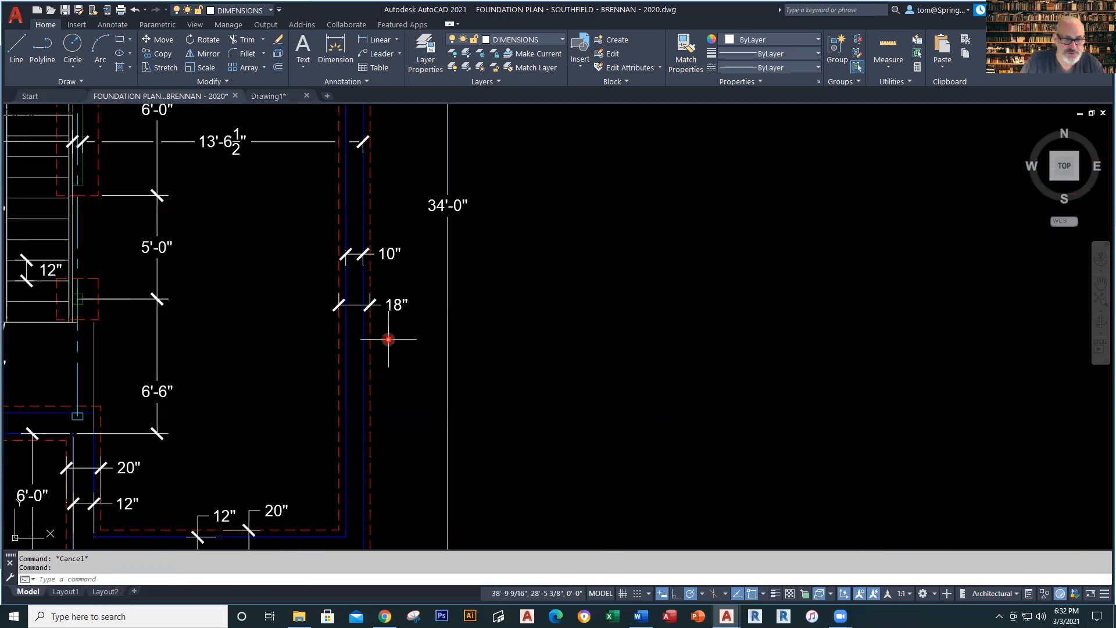
pyautogui.scroll(-5, 306, 313)
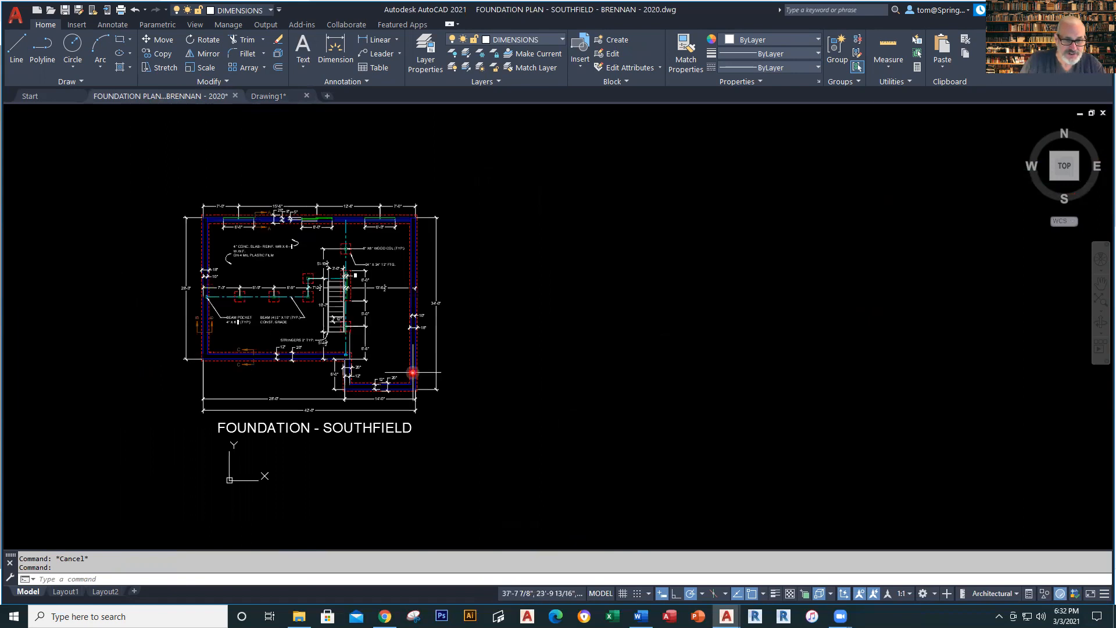
pyautogui.scroll(5, 390, 389)
pyautogui.scroll(2, 390, 389)
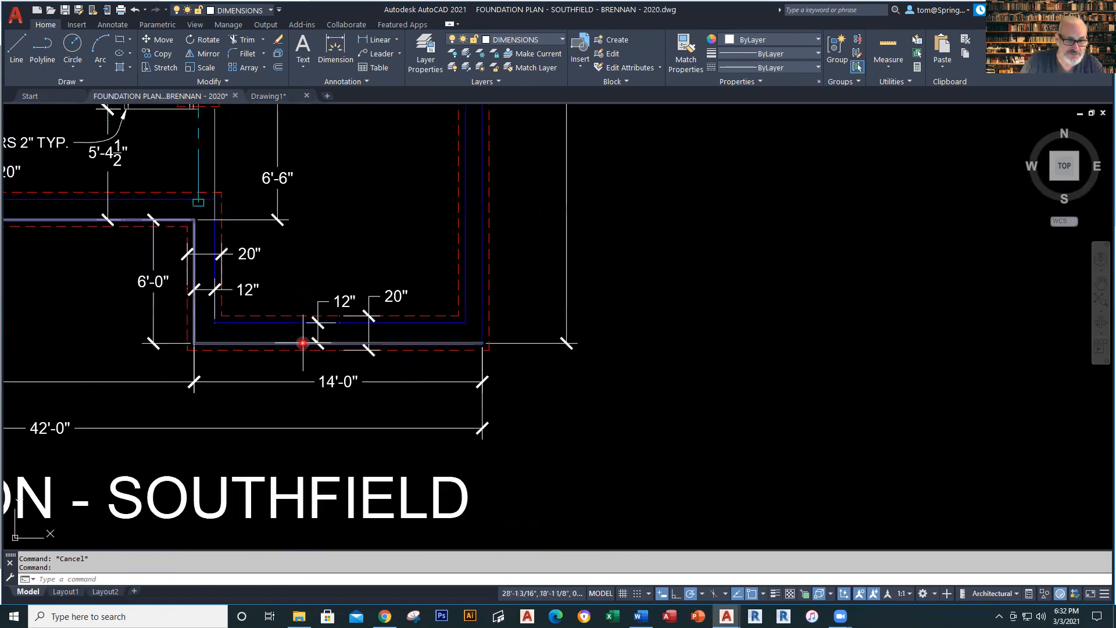
pyautogui.moveTo(312, 307)
pyautogui.mouseDown(button='middle')
pyautogui.moveTo(686, 338)
pyautogui.moveTo(700, 359)
pyautogui.mouseUp(button='middle')
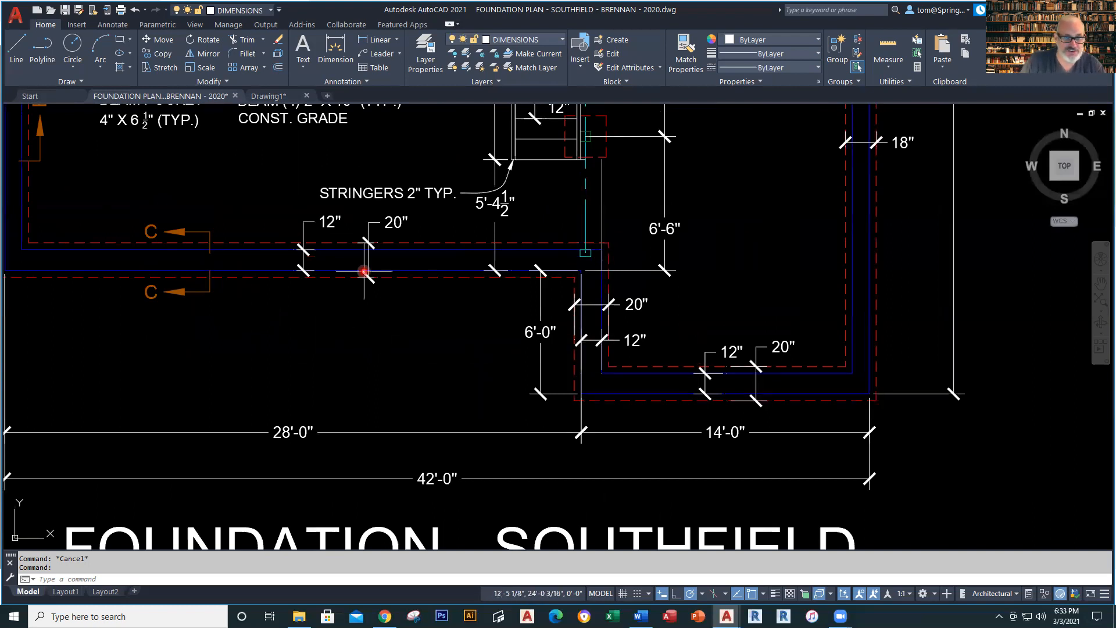
# Check the top wall's thickness and footing dimensions in the completed Southfield foundation drawing.
pyautogui.scroll(-4, 404, 286)
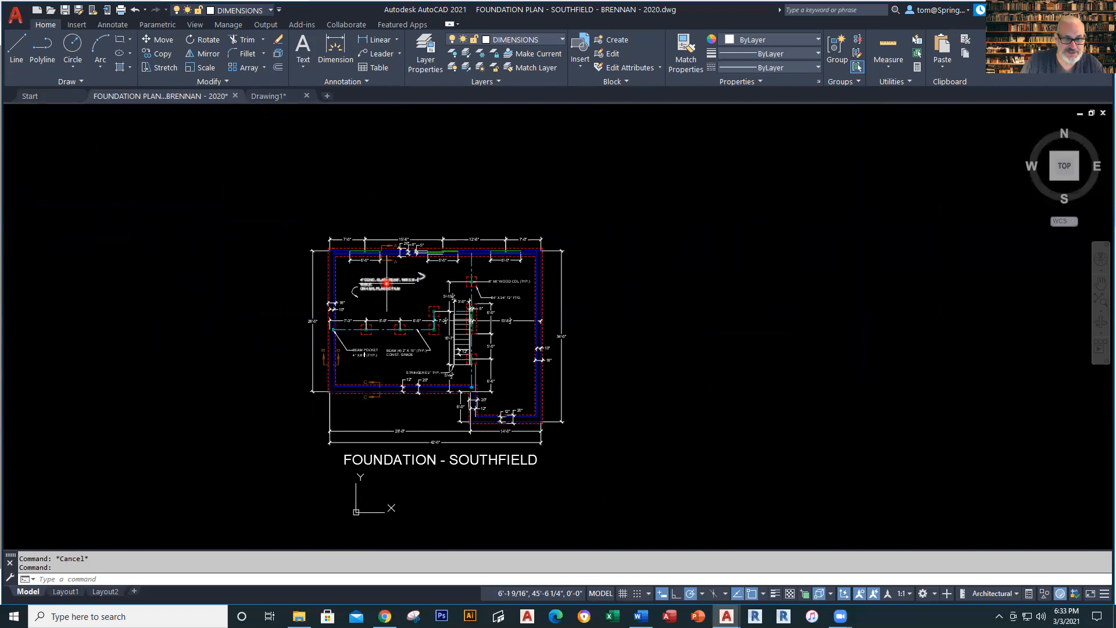
pyautogui.scroll(4, 377, 254)
pyautogui.moveTo(375, 246); pyautogui.dragTo(383, 312, button='middle')
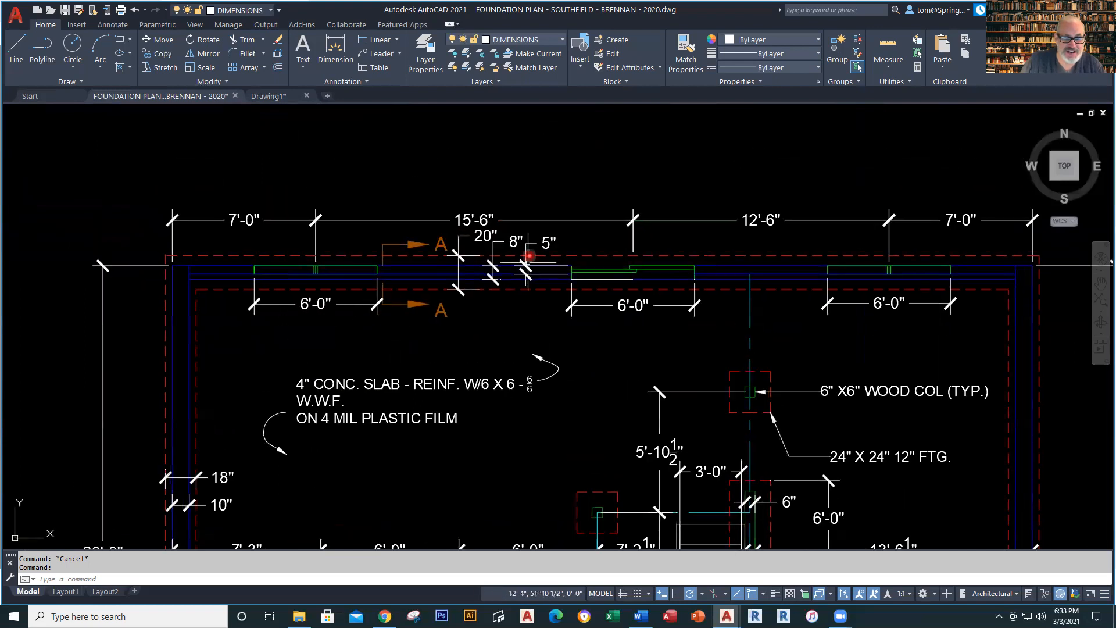
pyautogui.scroll(-5, 522, 263)
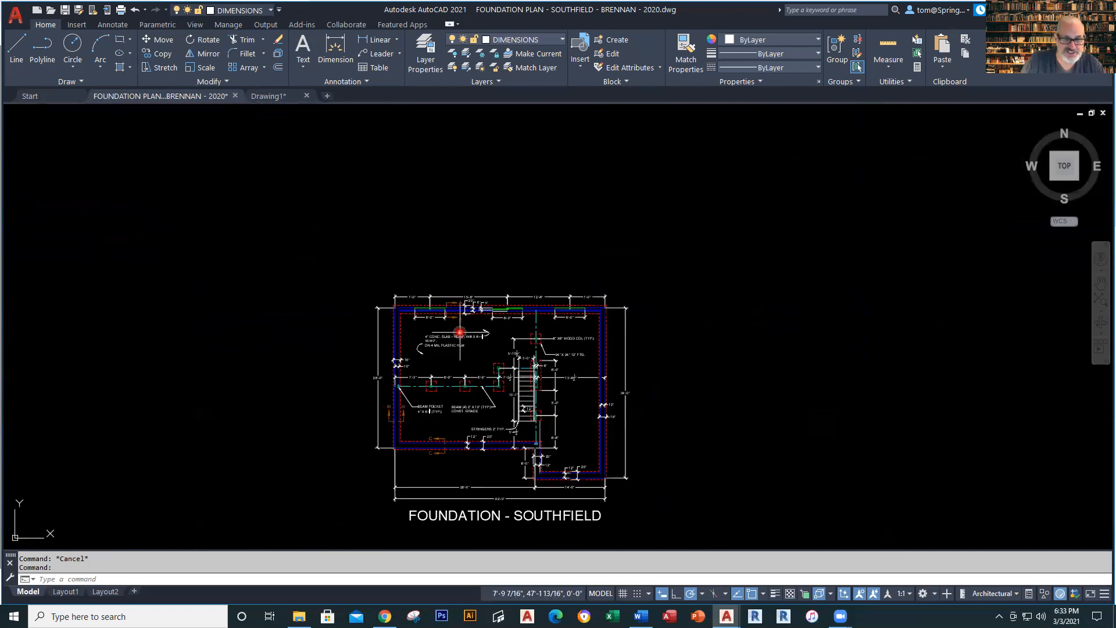
pyautogui.moveTo(385, 284); pyautogui.dragTo(385, 269, button='middle')
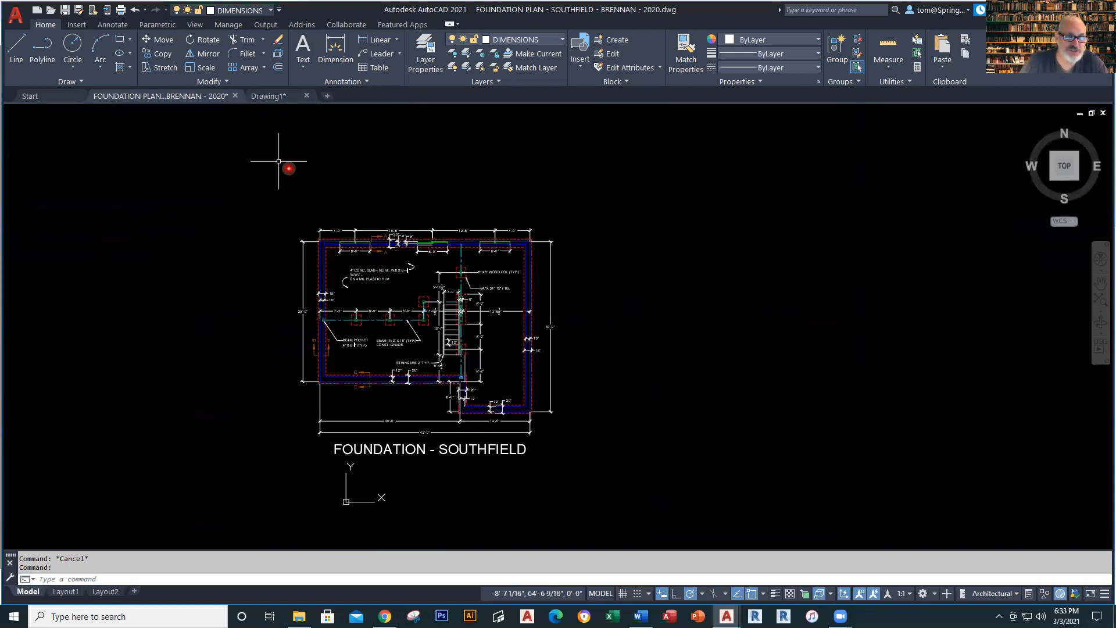
# In Drawing1, offset the left and right exterior wall lines 10 inches toward the inside of the outline.
pyautogui.click(273, 97)
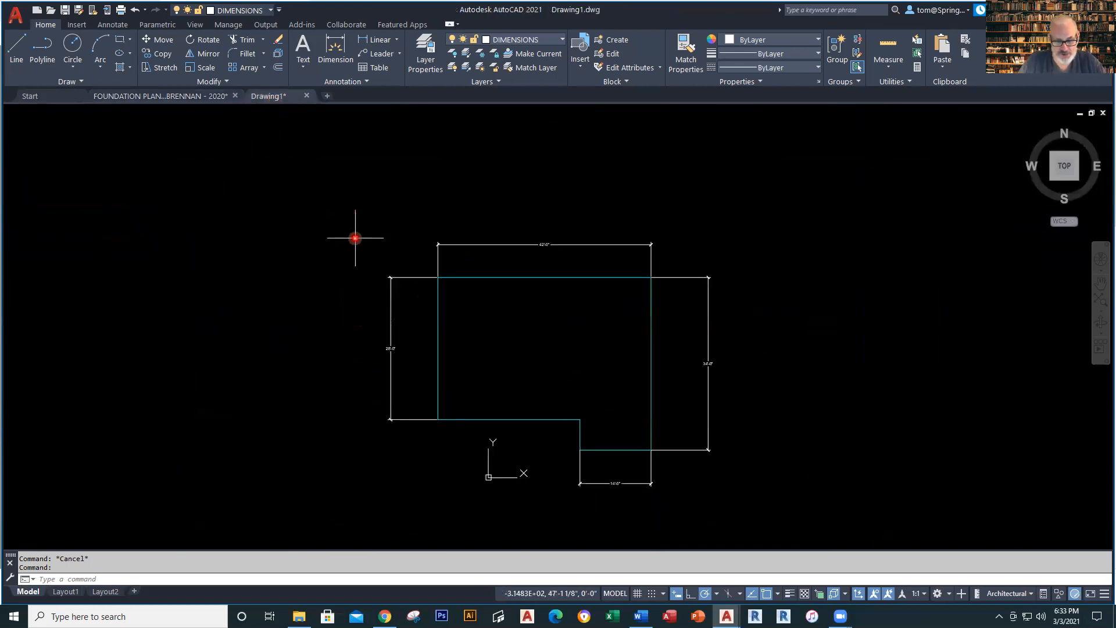
pyautogui.write('o')
pyautogui.press('Return')
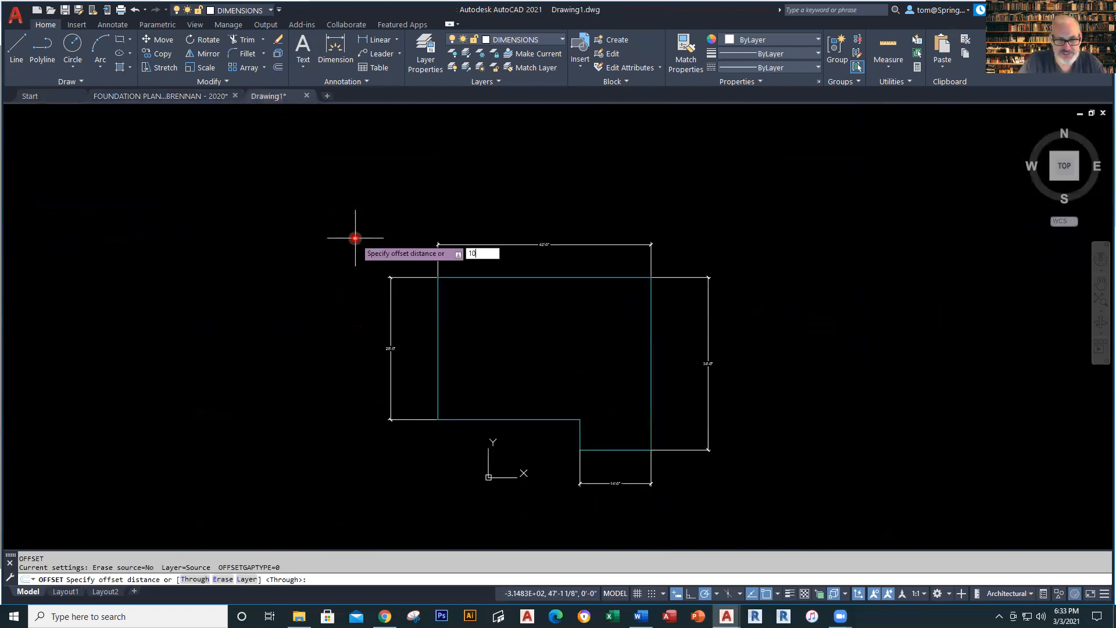
pyautogui.press('Return')
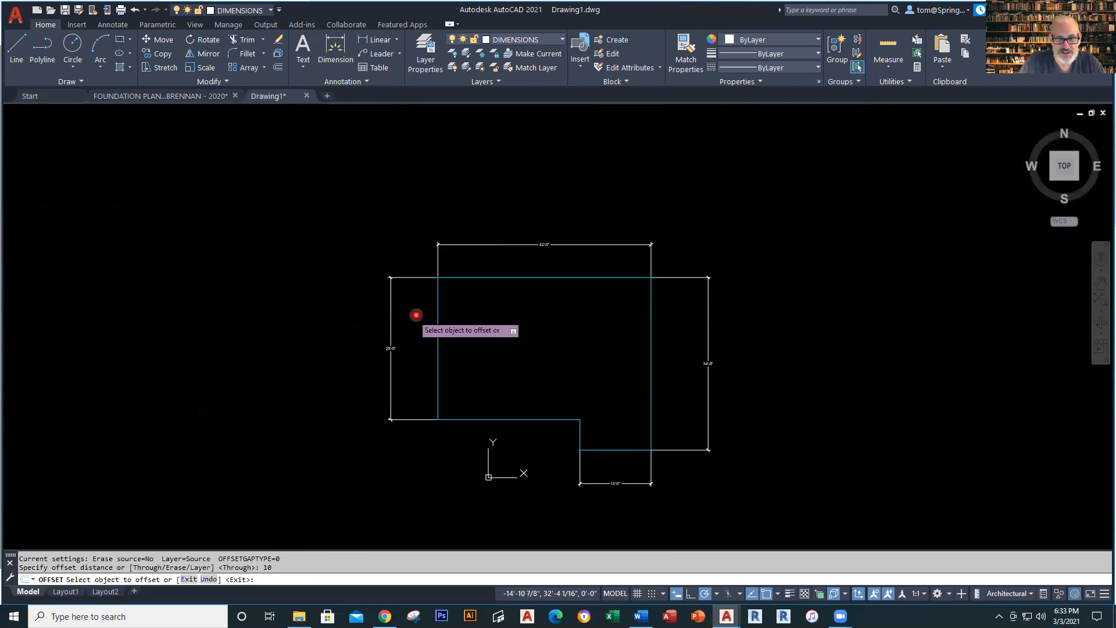
pyautogui.click(438, 326)
pyautogui.click(465, 329)
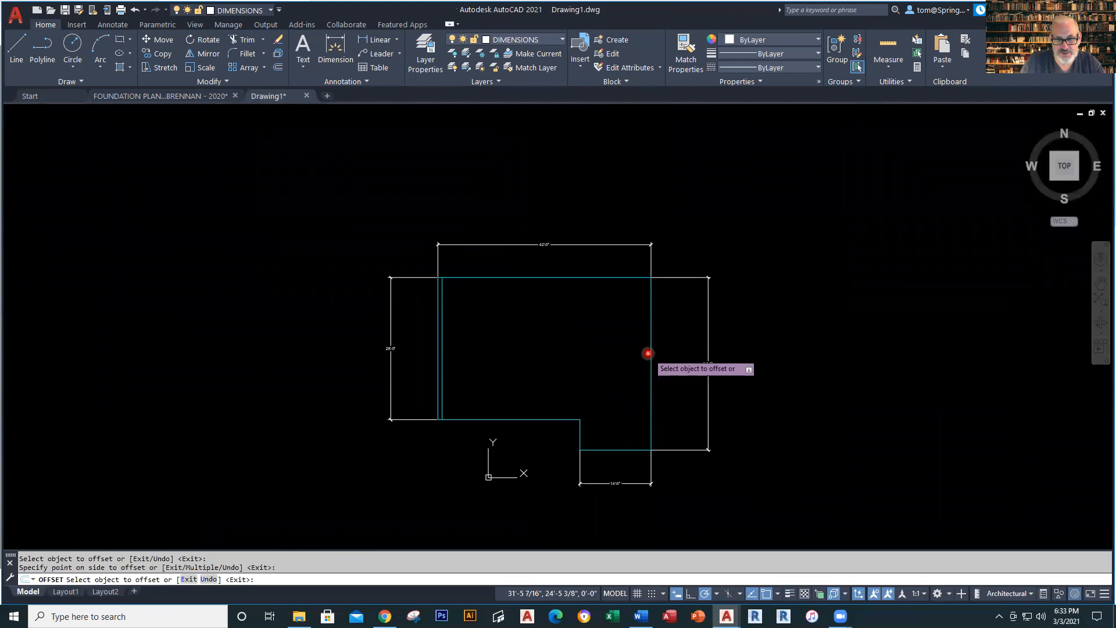
pyautogui.click(648, 353)
pyautogui.click(609, 369)
pyautogui.press('Escape')
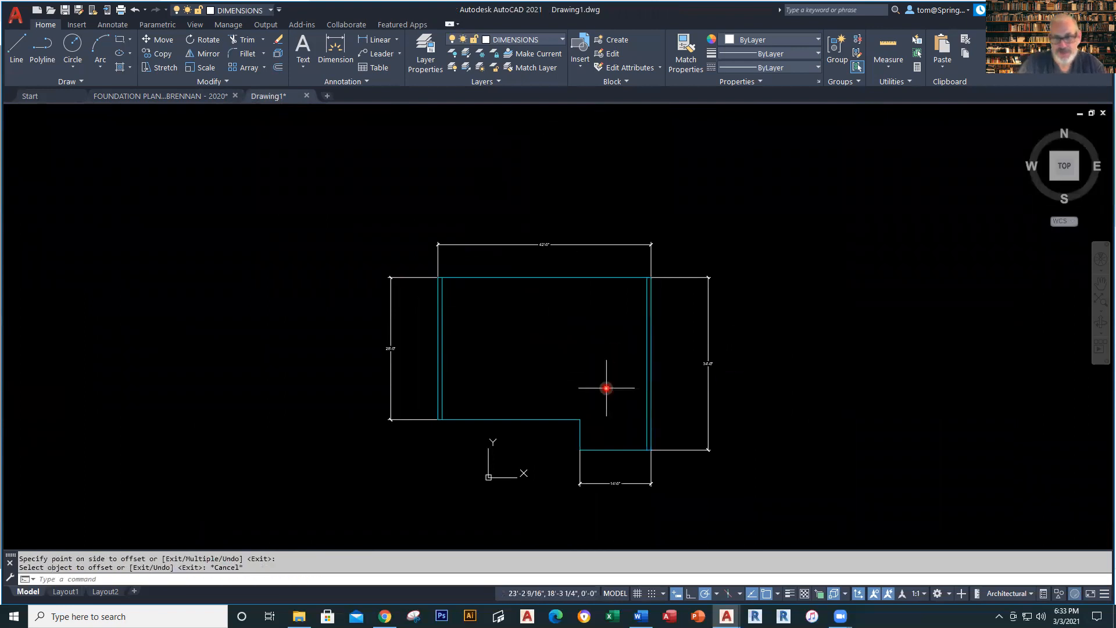
# Offset the projection's bottom and left wall lines and the main bottom wall line 12 inches inward.
pyautogui.scroll(4, 617, 455)
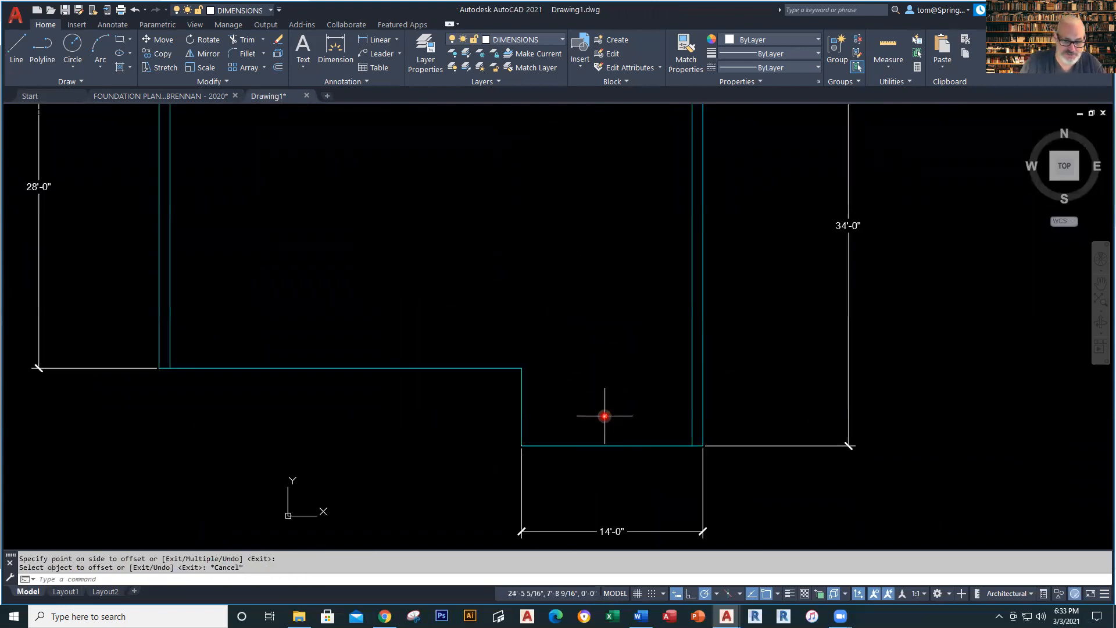
pyautogui.press('Return')
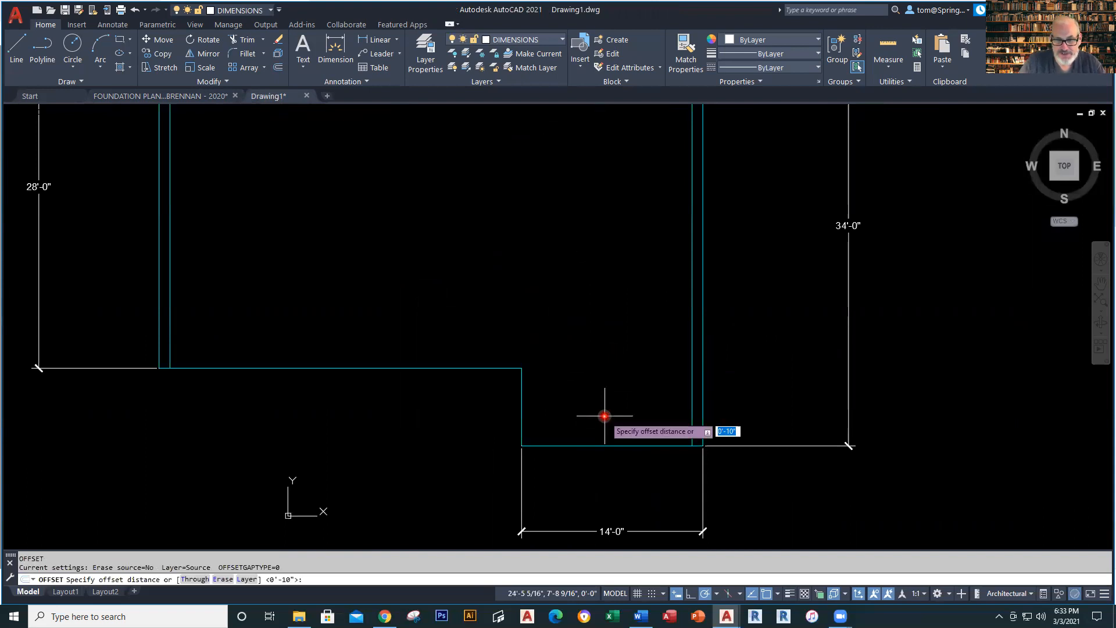
pyautogui.press('Return')
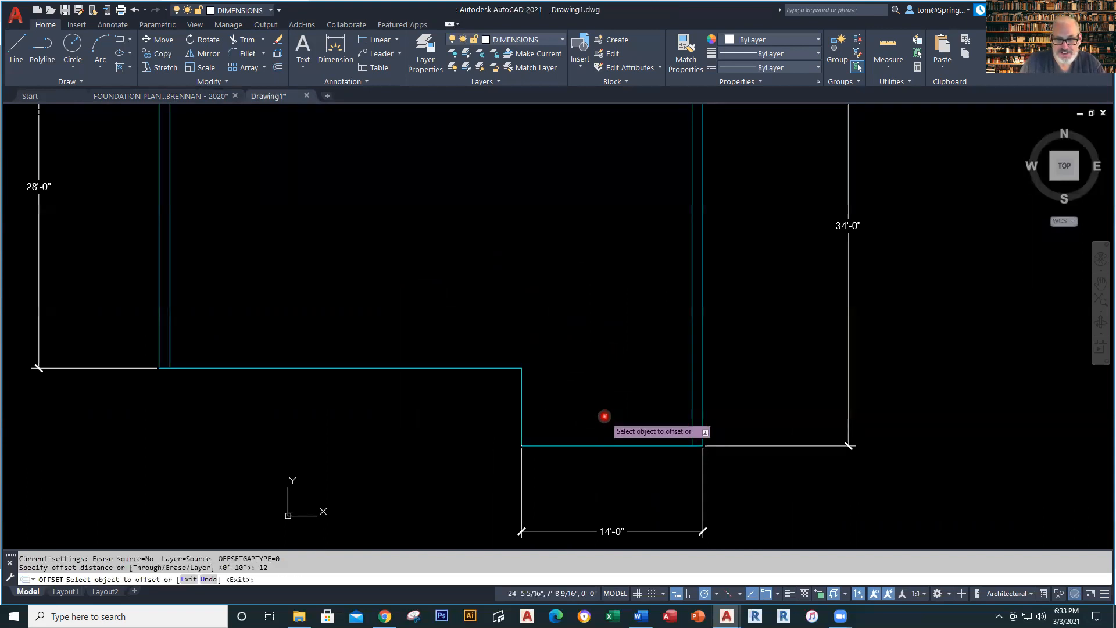
pyautogui.click(655, 444)
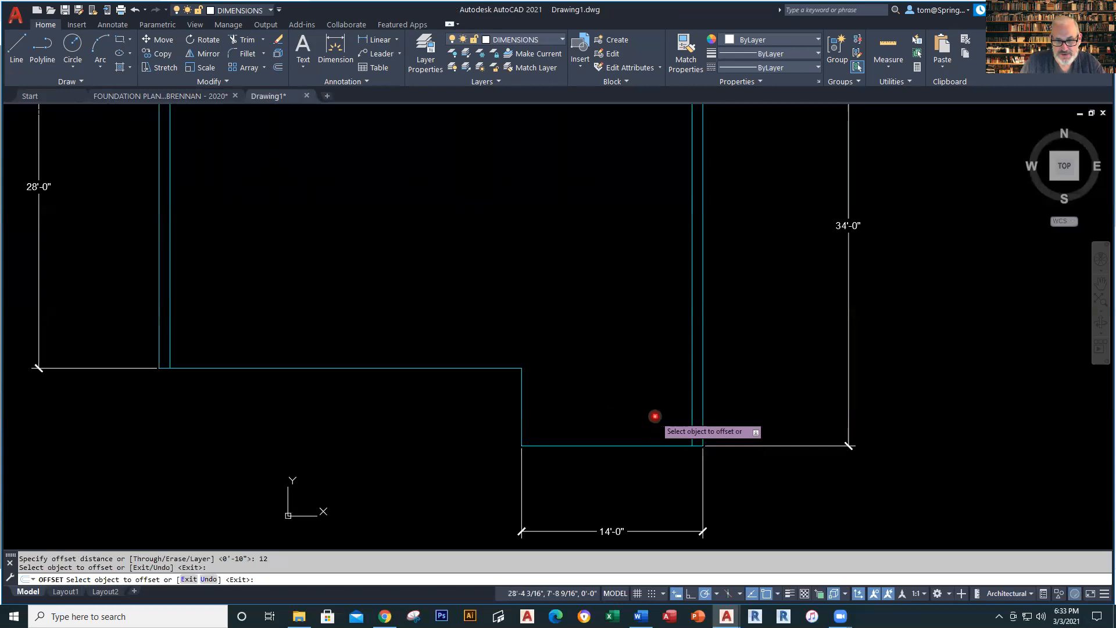
pyautogui.click(653, 407)
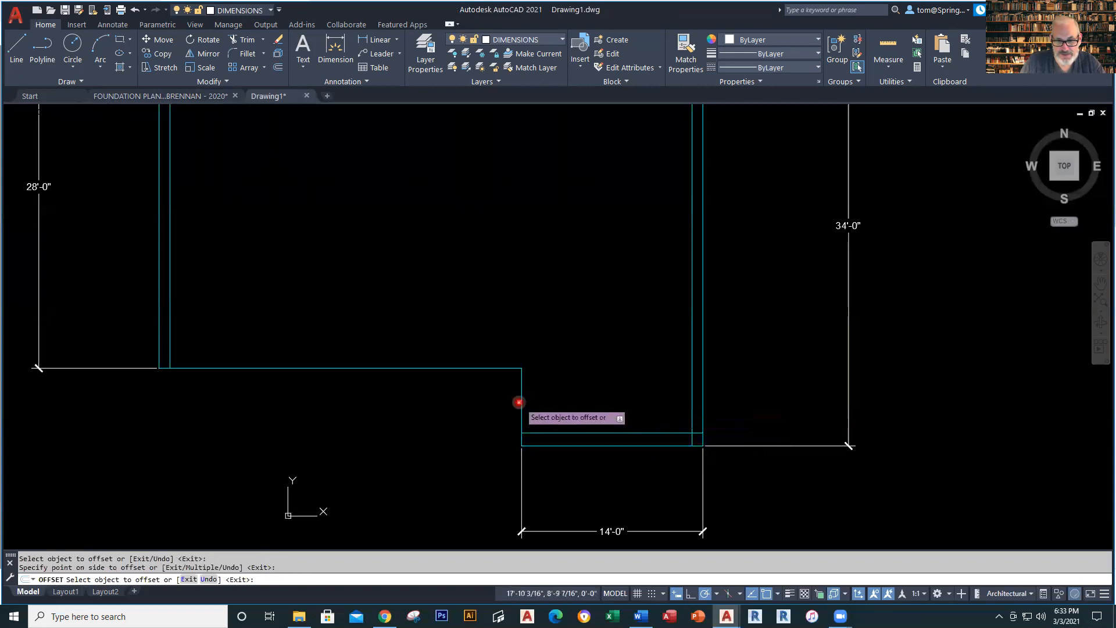
pyautogui.click(520, 401)
pyautogui.click(560, 402)
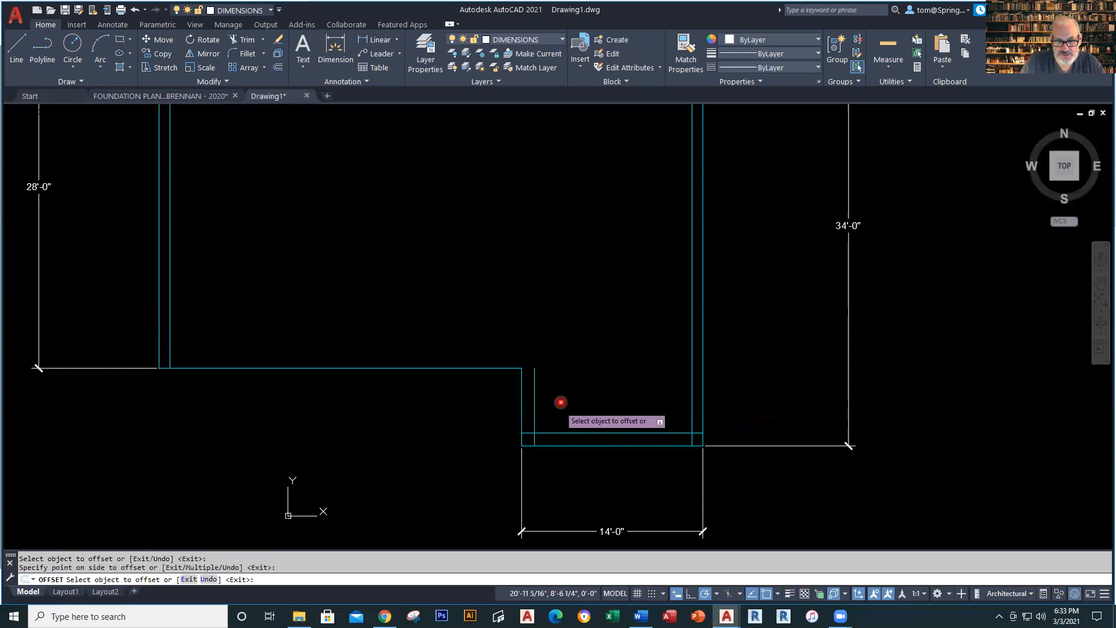
pyautogui.click(494, 367)
pyautogui.click(494, 344)
pyautogui.press('Escape')
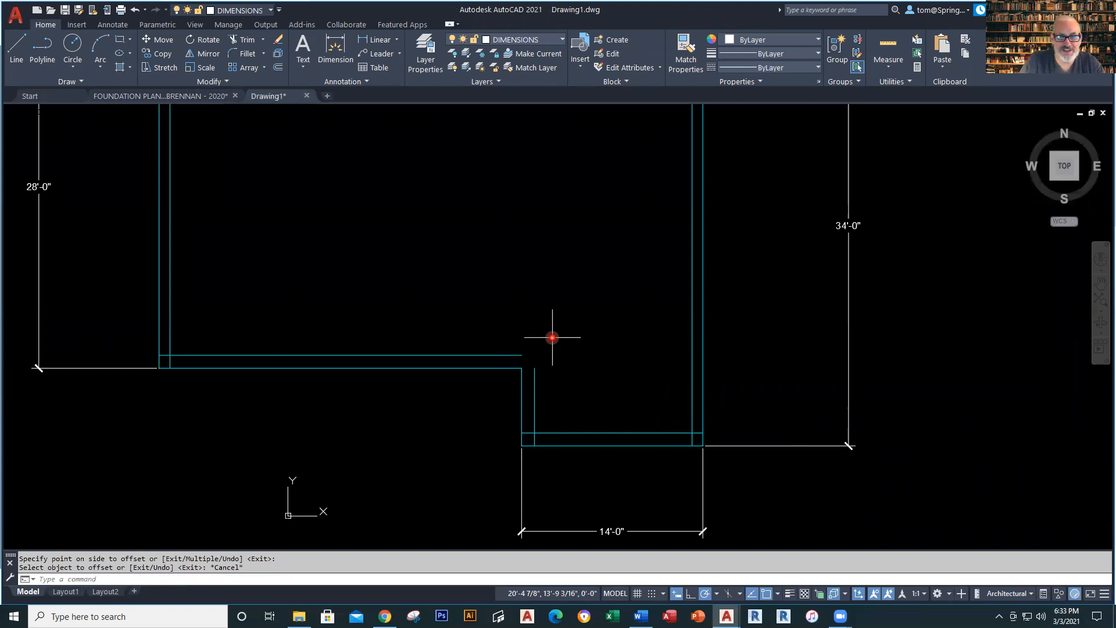
# Fillet the main bottom wall's inner line with the projection's left inner line into a square corner.
pyautogui.write('f')
pyautogui.press('Return')
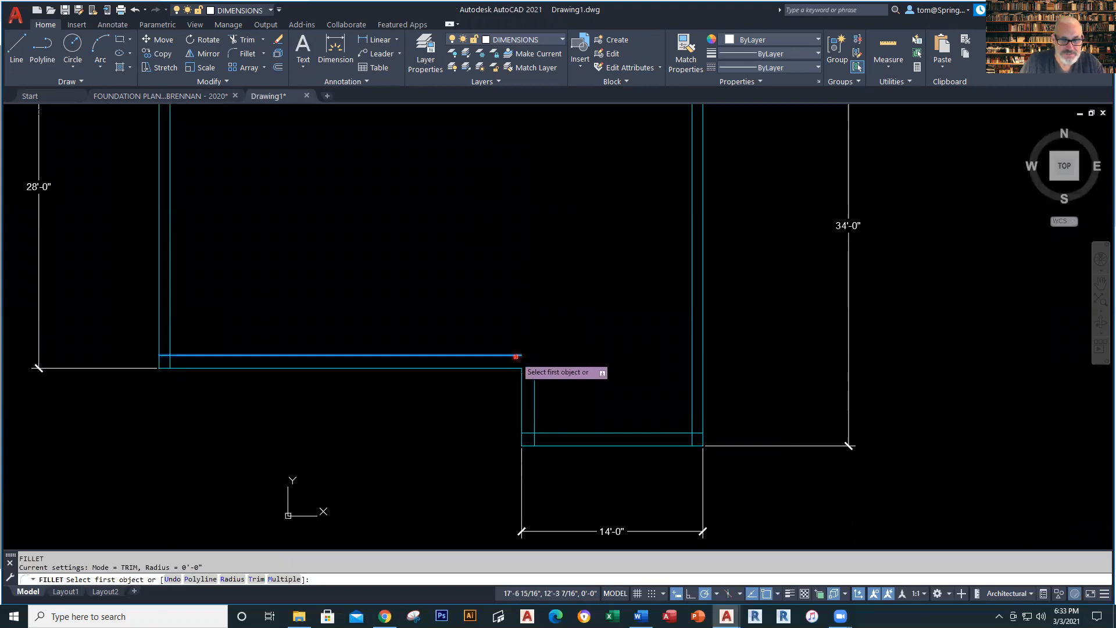
pyautogui.click(516, 357)
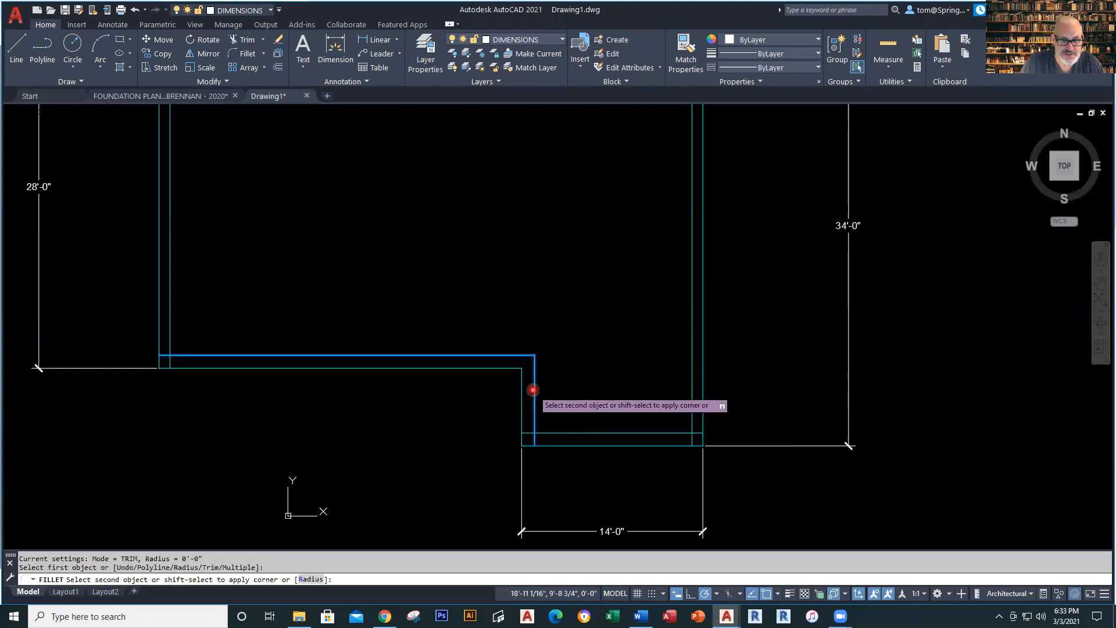
pyautogui.click(535, 388)
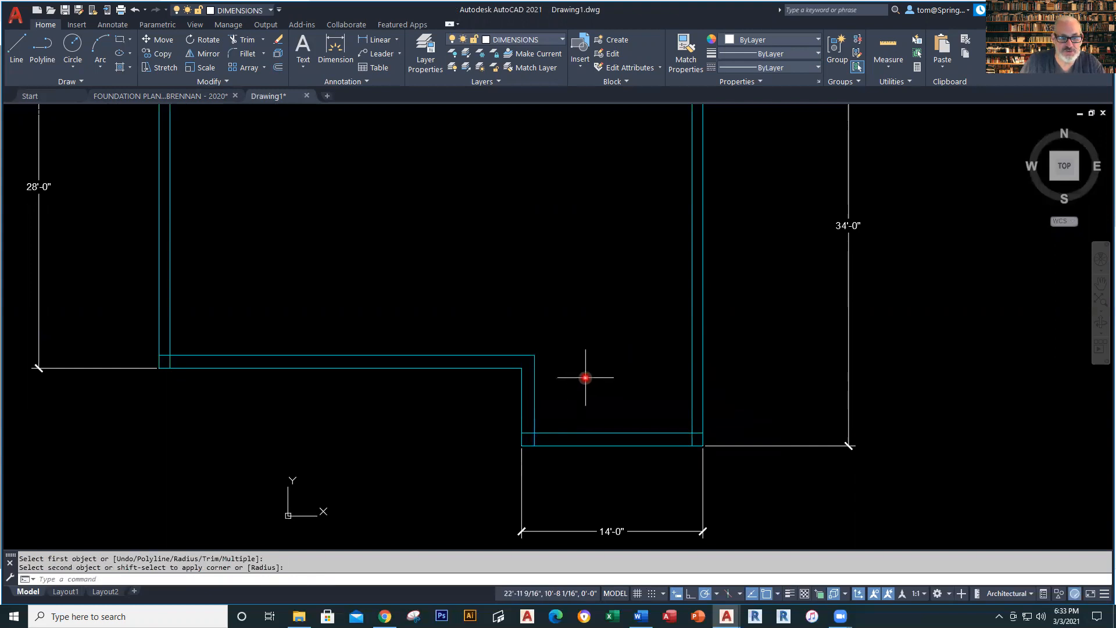
# Use Fillet with the Multiple option to square off both bottom inner corners of the lower-right projection.
pyautogui.rightClick(586, 355)
pyautogui.click(622, 361)
pyautogui.rightClick(585, 302)
pyautogui.click(616, 403)
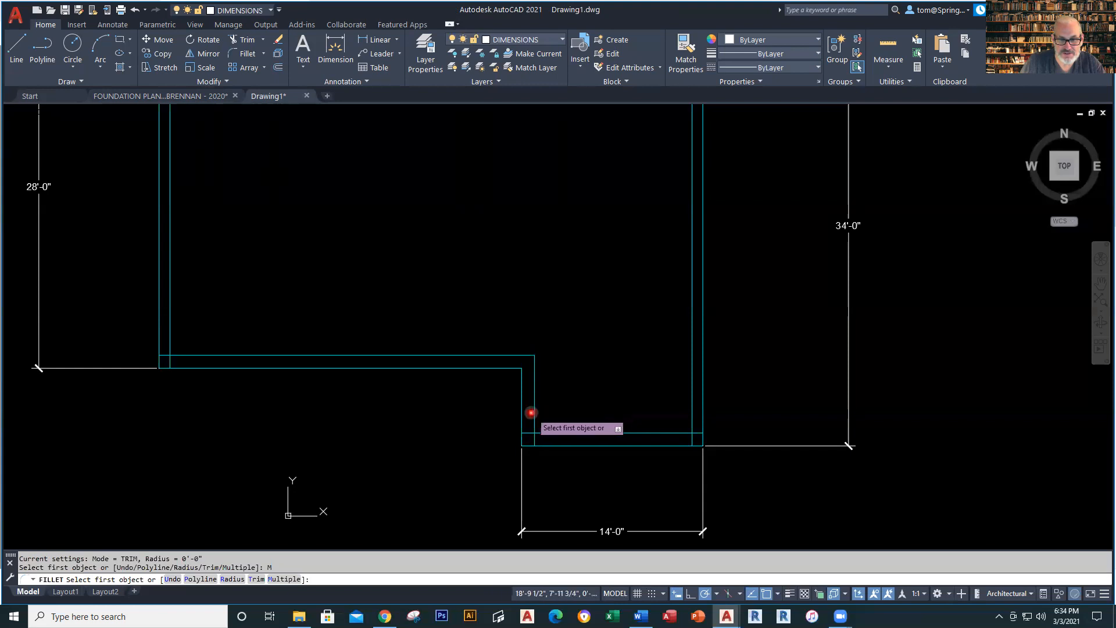
pyautogui.click(534, 416)
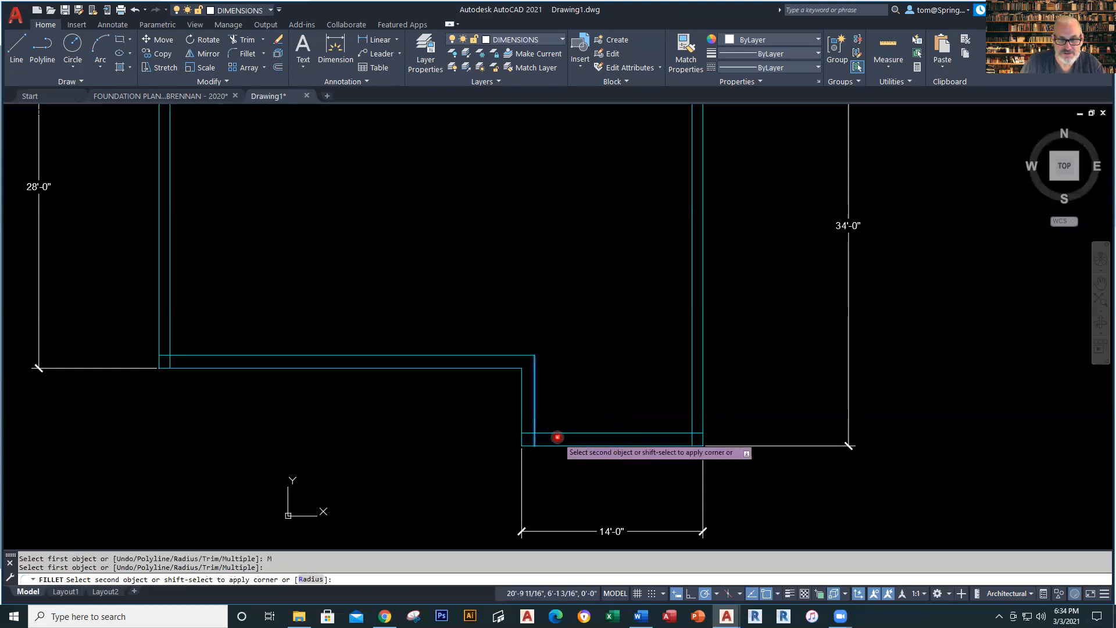
pyautogui.click(557, 433)
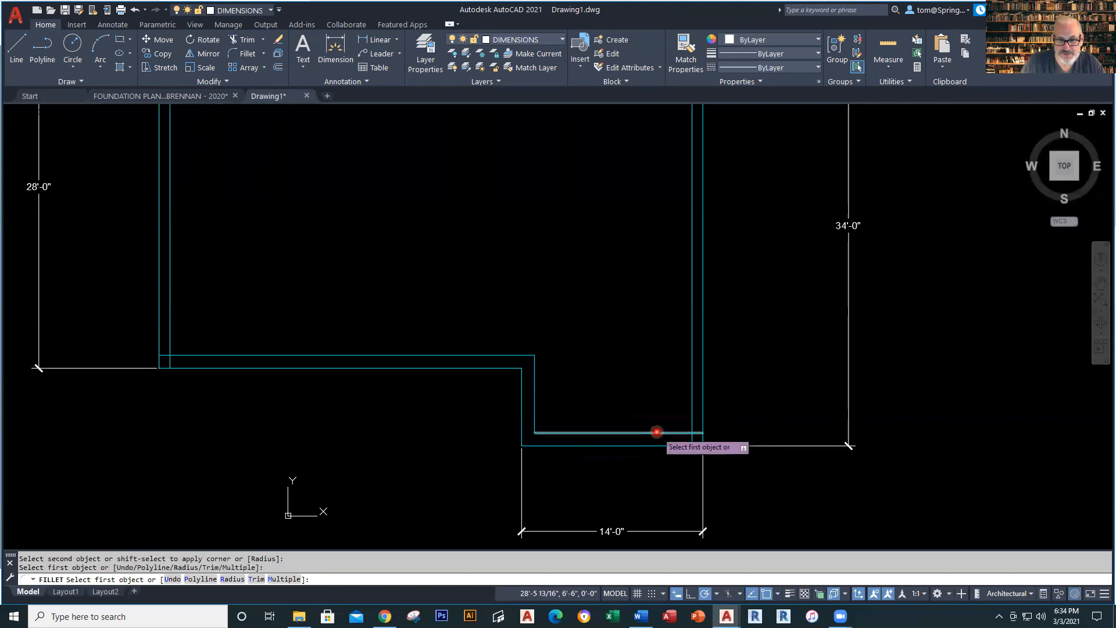
pyautogui.click(655, 433)
pyautogui.click(692, 414)
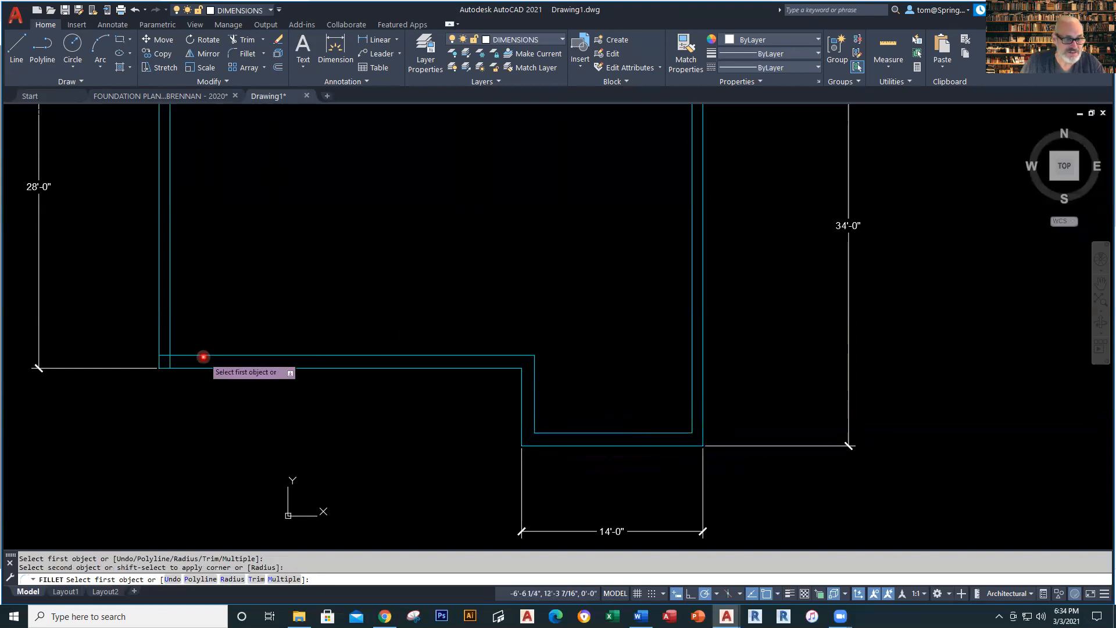
# Fillet the inner lines of the main bottom wall and left wall into a square corner, and end the command.
pyautogui.click(200, 352)
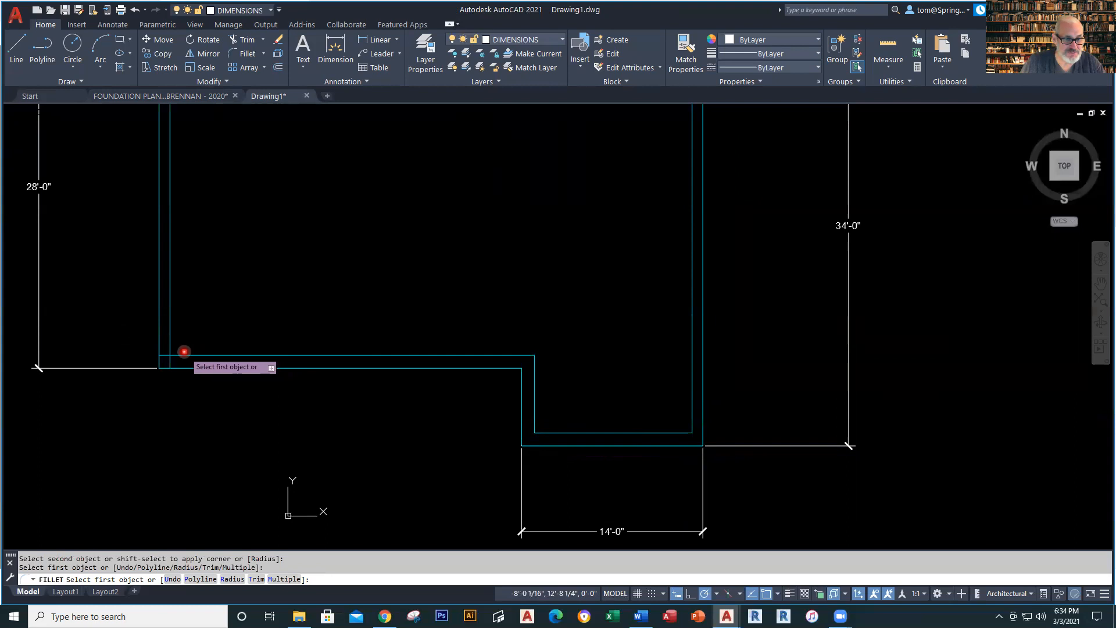
pyautogui.click(182, 352)
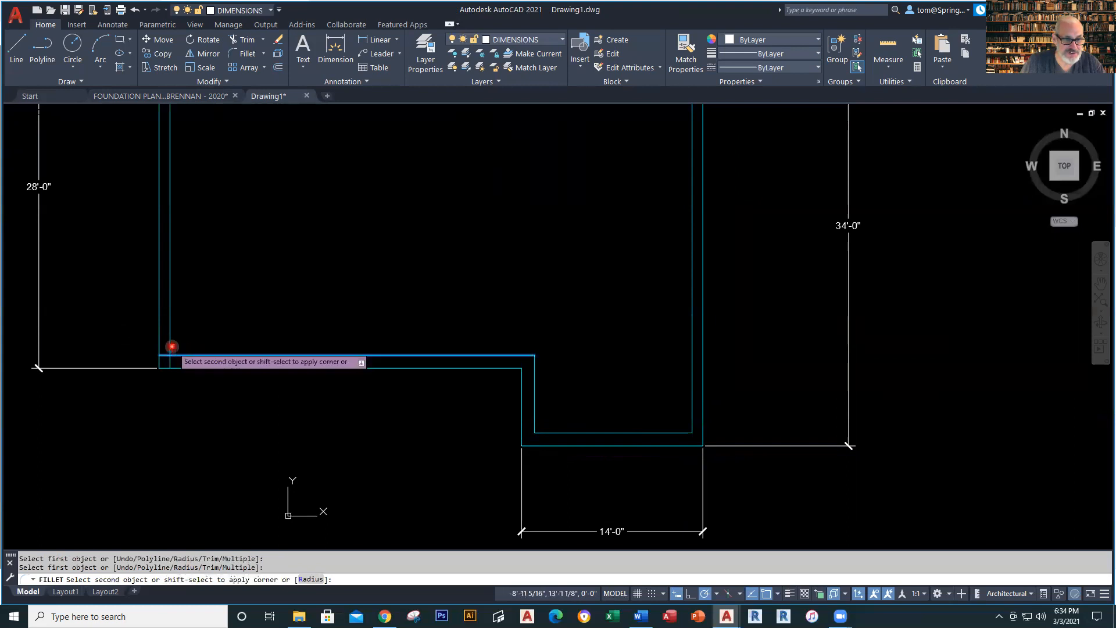
pyautogui.click(170, 340)
pyautogui.scroll(-5, 319, 304)
pyautogui.scroll(1, 319, 304)
pyautogui.moveTo(319, 304); pyautogui.dragTo(318, 352, button='middle')
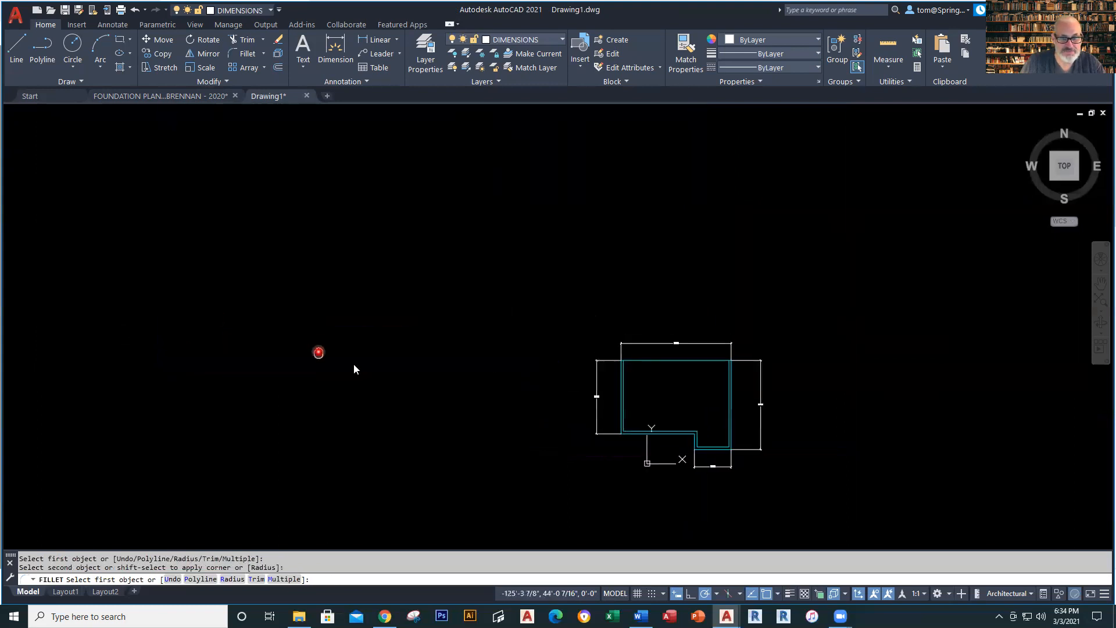
pyautogui.scroll(8, 668, 390)
pyautogui.moveTo(603, 367); pyautogui.dragTo(572, 297, button='middle')
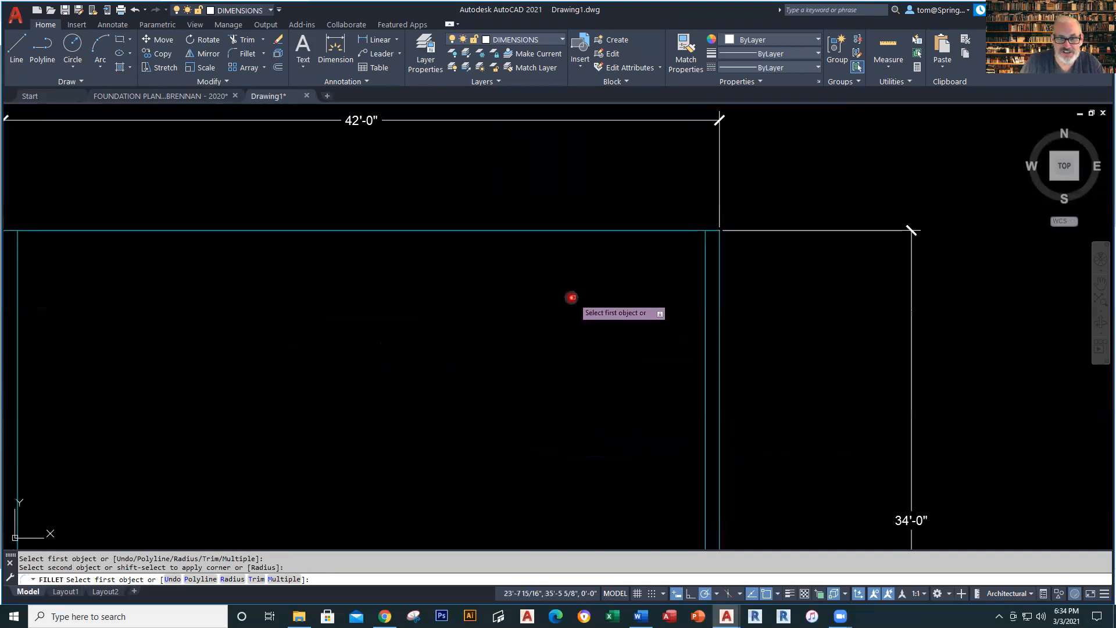
pyautogui.scroll(-2, 571, 297)
pyautogui.press('Escape')
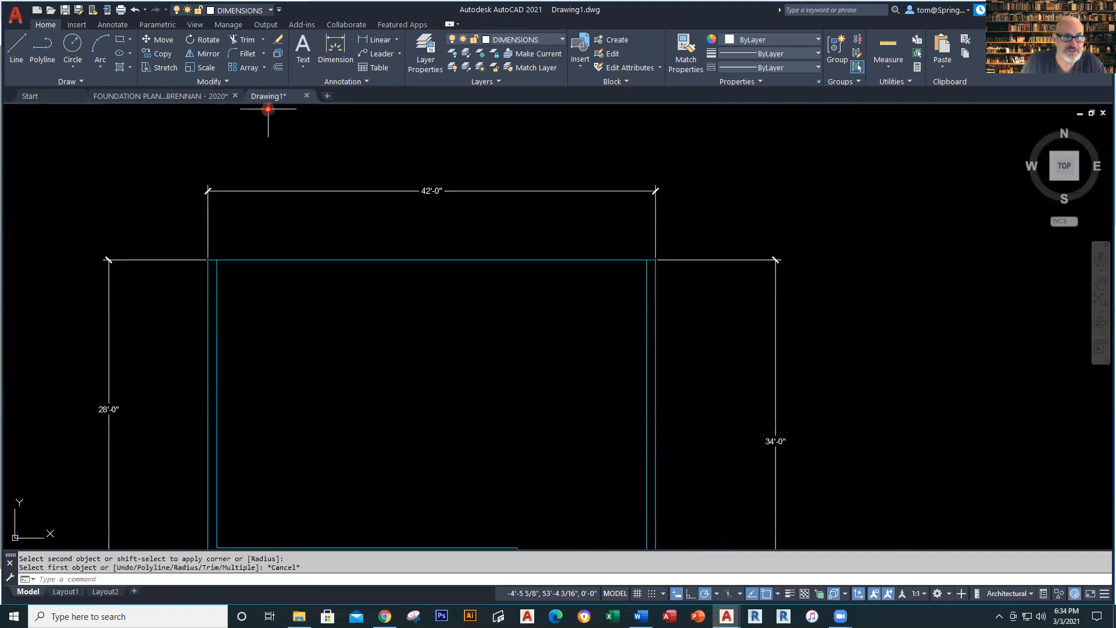
# Examine the section thickness dimensions along the top wall in the completed foundation drawing, near section mark A.
pyautogui.click(203, 98)
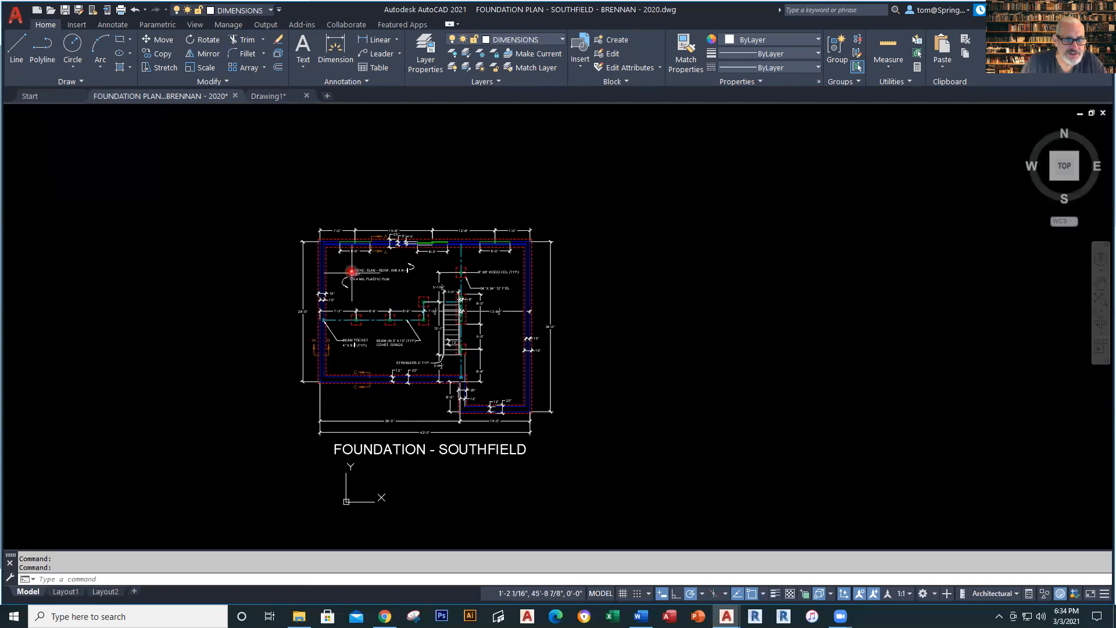
pyautogui.scroll(5, 349, 256)
pyautogui.moveTo(348, 252); pyautogui.dragTo(309, 314, button='middle')
pyautogui.moveTo(399, 311); pyautogui.dragTo(394, 341, button='middle')
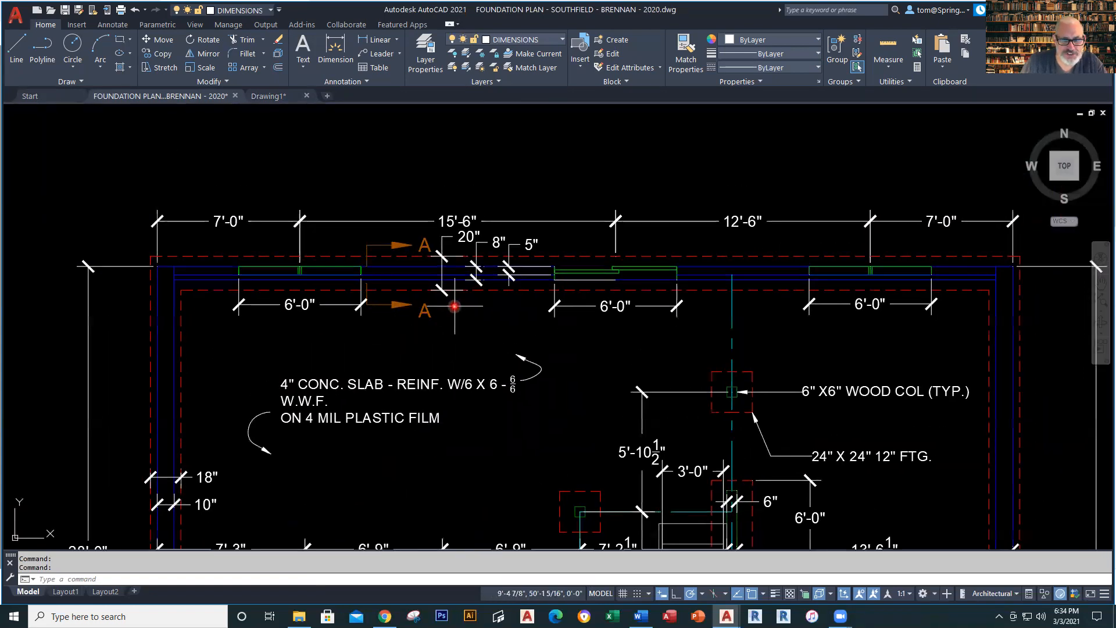
pyautogui.scroll(2, 456, 307)
pyautogui.moveTo(531, 299); pyautogui.dragTo(470, 324, button='middle')
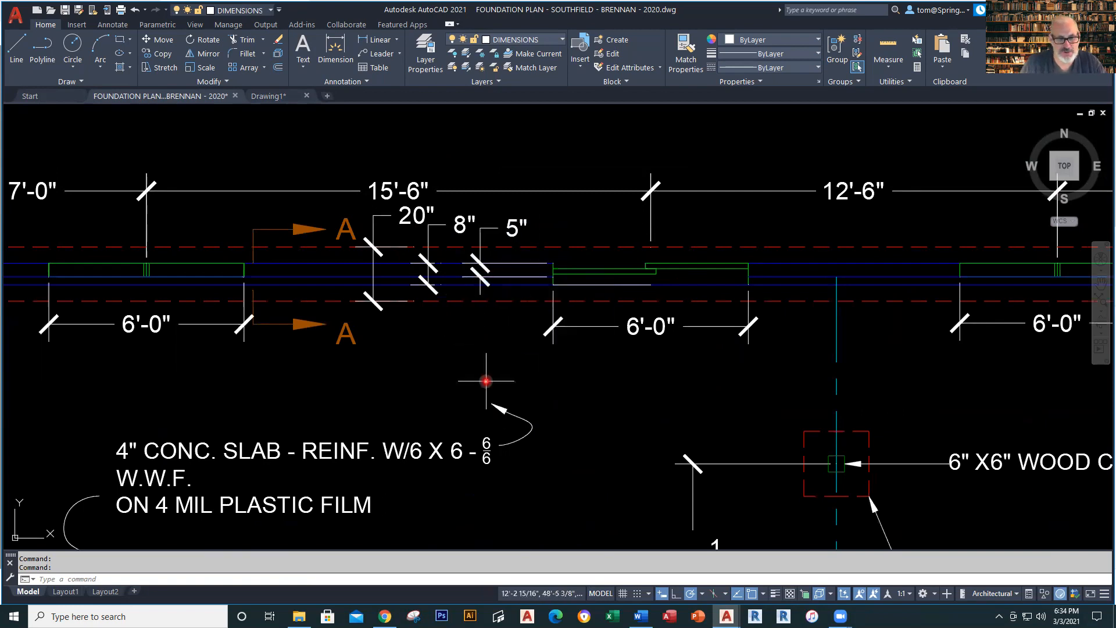
# In Drawing1, offset the top exterior wall line 5 inches toward the inside of the outline.
pyautogui.click(285, 100)
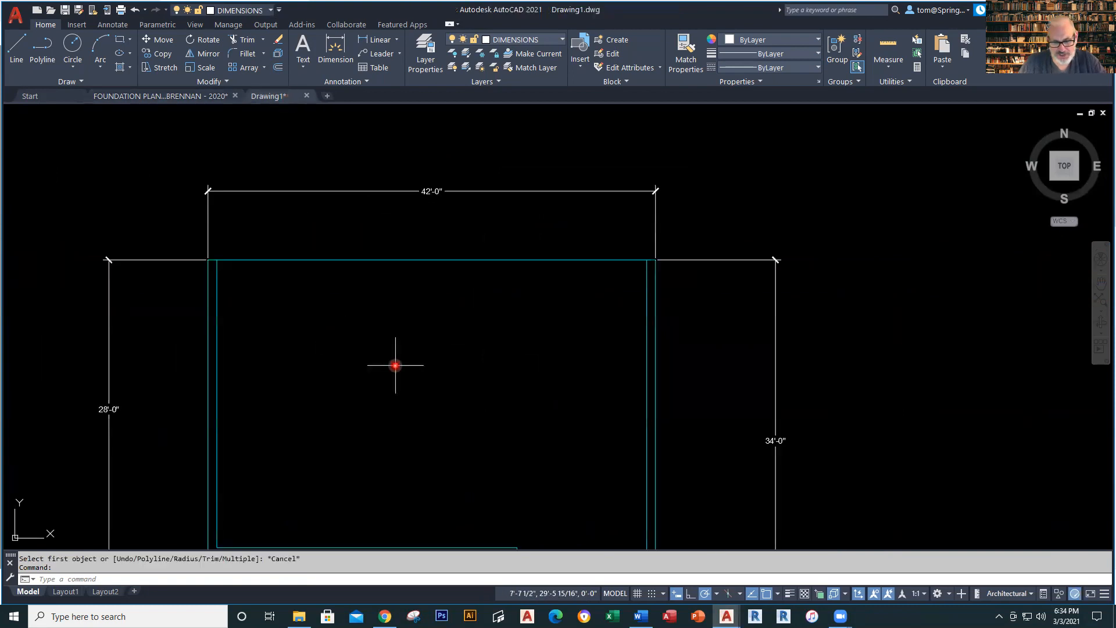
pyautogui.write('o')
pyautogui.press('Return')
pyautogui.write('5')
pyautogui.press('Return')
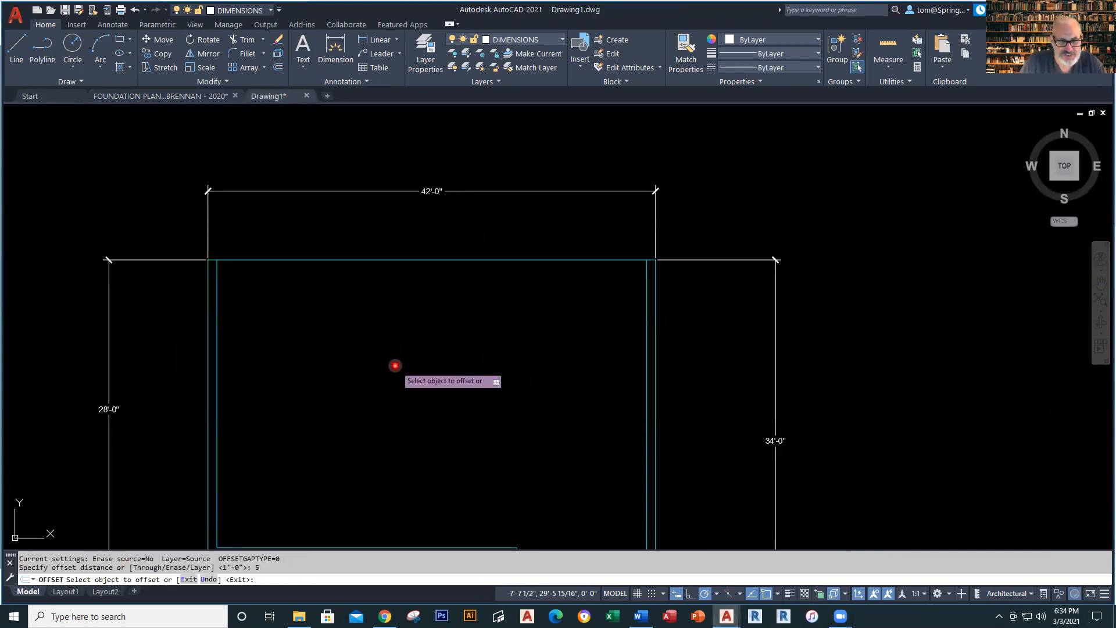
pyautogui.click(433, 260)
pyautogui.click(439, 294)
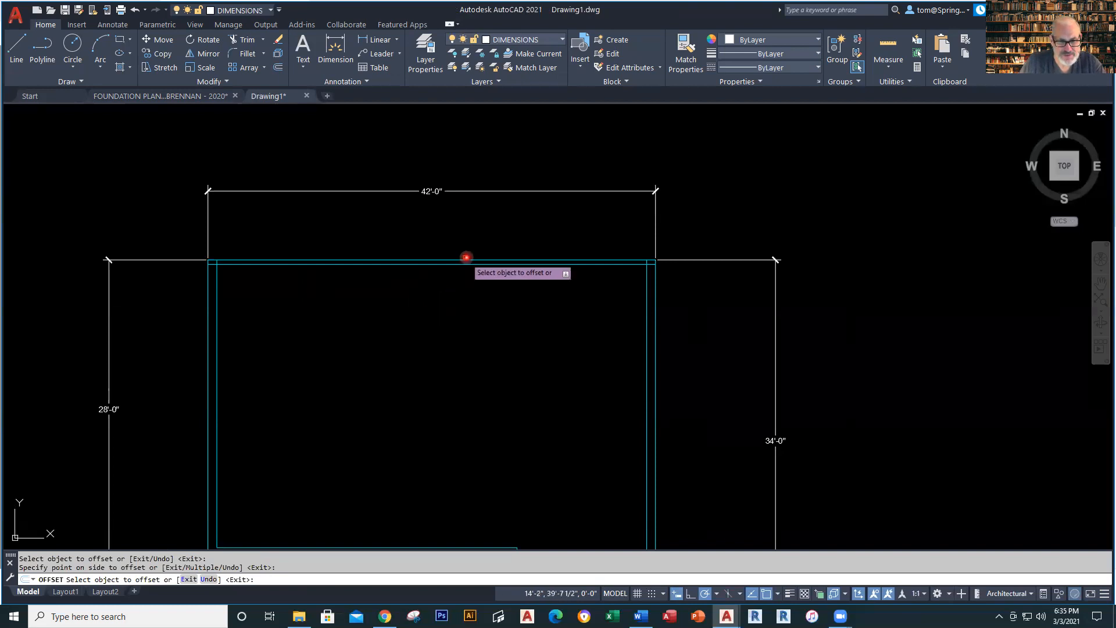
# Offset the top exterior wall line 8 inches toward the inside of the outline and end the command.
pyautogui.click(463, 258)
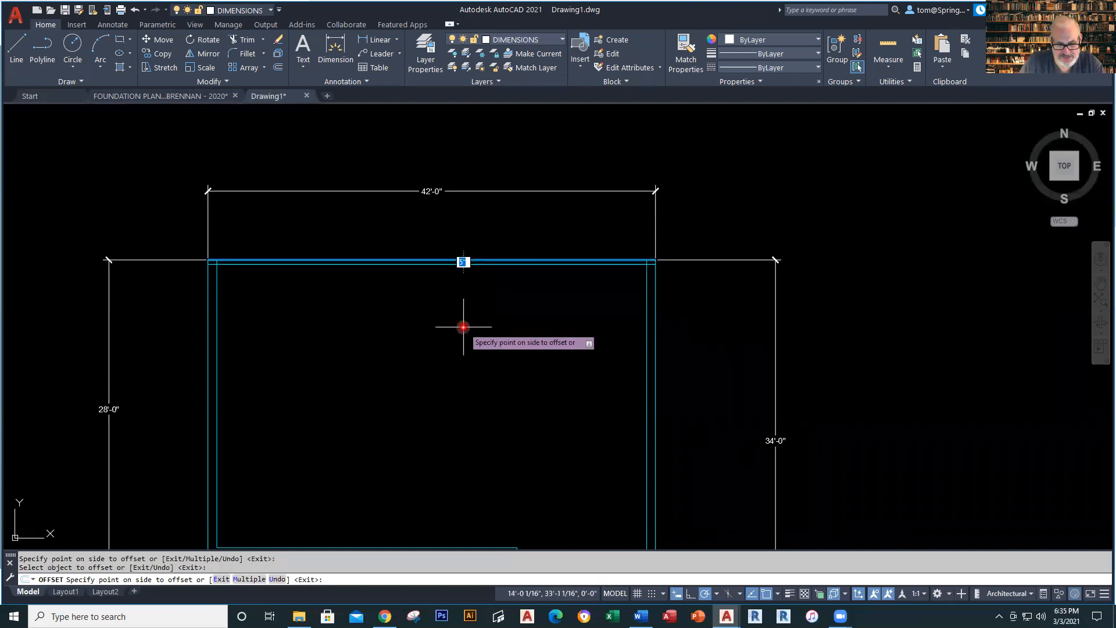
pyautogui.press('Return')
pyautogui.press('Escape')
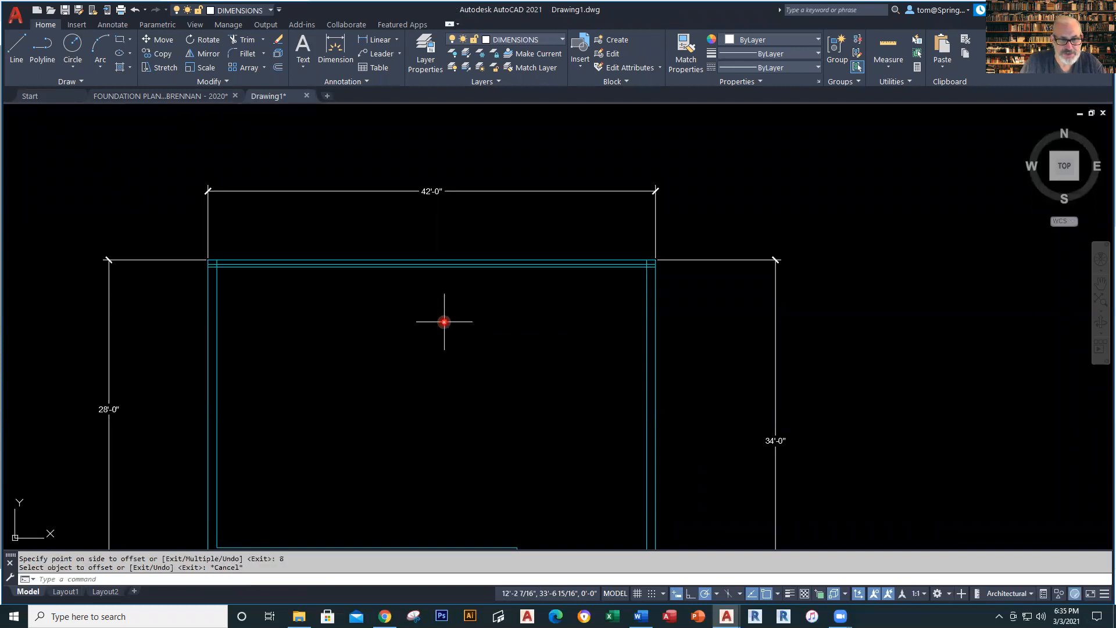
# Fillet the left wall's inner line and the 8-inch top offset line into a square inner corner.
pyautogui.scroll(5, 241, 286)
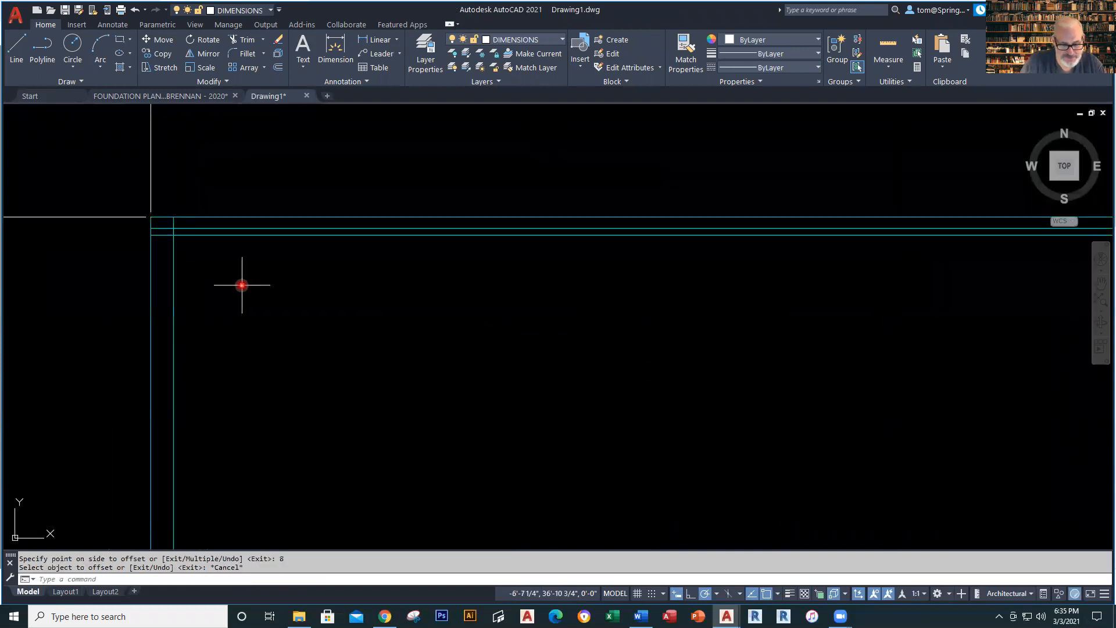
pyautogui.write('f')
pyautogui.press('Return')
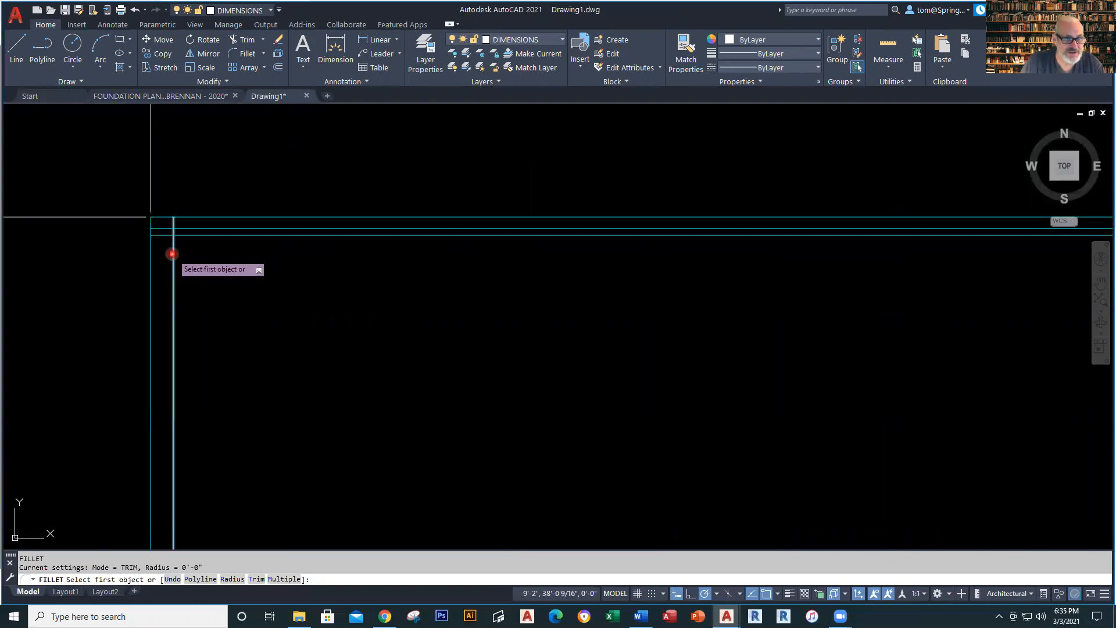
pyautogui.click(174, 252)
pyautogui.click(198, 236)
# Fillet the right wall's inner line and the 8-inch top offset line into a square inner corner.
pyautogui.scroll(-2, 401, 370)
pyautogui.moveTo(401, 369); pyautogui.dragTo(252, 327, button='middle')
pyautogui.scroll(2, 467, 337)
pyautogui.rightClick(469, 304)
pyautogui.click(505, 308)
pyautogui.click(526, 273)
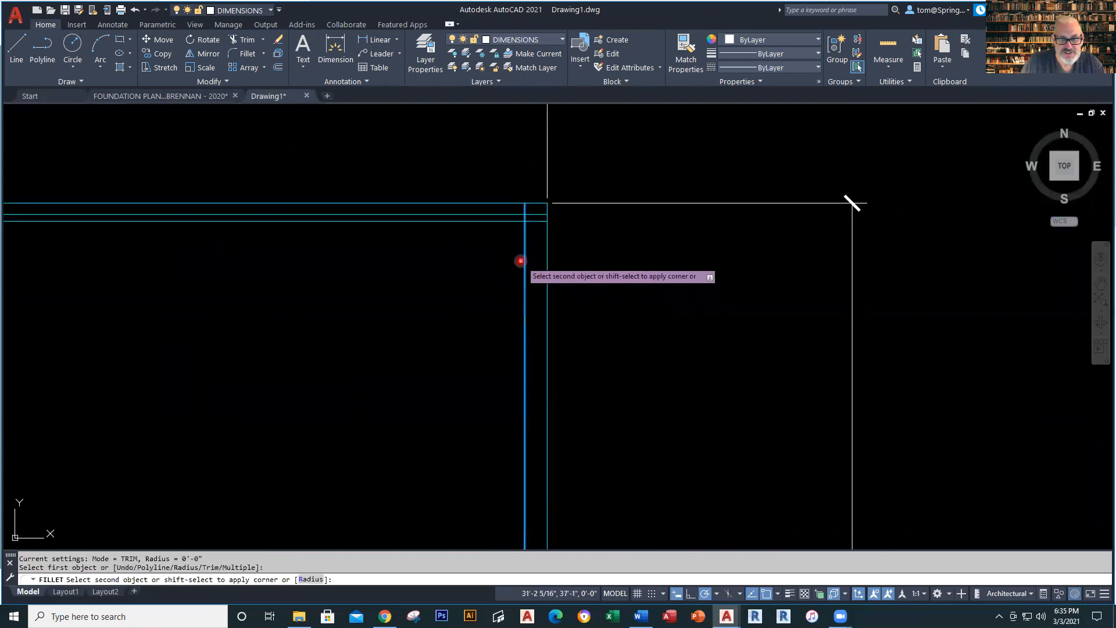
pyautogui.click(511, 223)
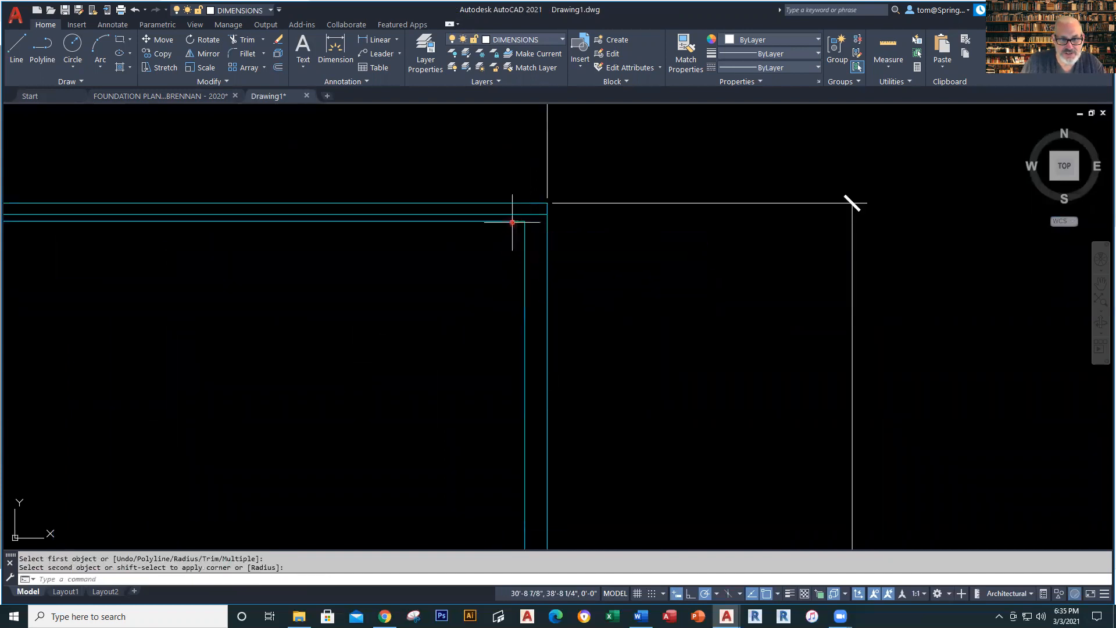
# Check the upper-right corner in the completed plan and, in Drawing1, extend the right wall's inner line up to the top exterior line.
pyautogui.click(198, 97)
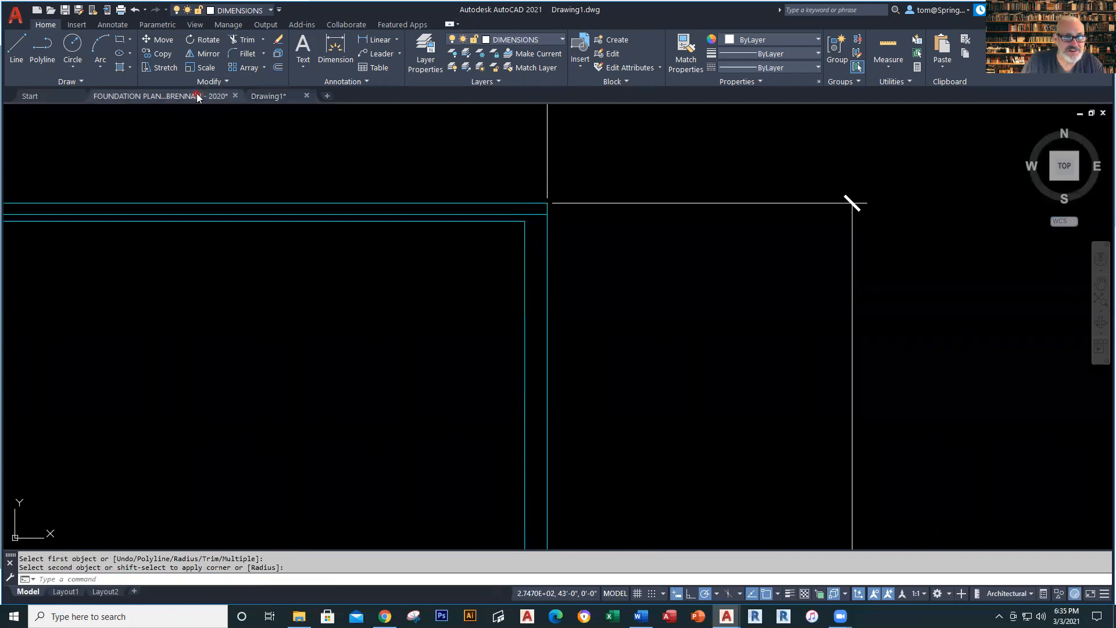
pyautogui.moveTo(747, 337)
pyautogui.mouseDown(button='middle')
pyautogui.moveTo(637, 365)
pyautogui.moveTo(5, 375)
pyautogui.mouseUp(button='middle')
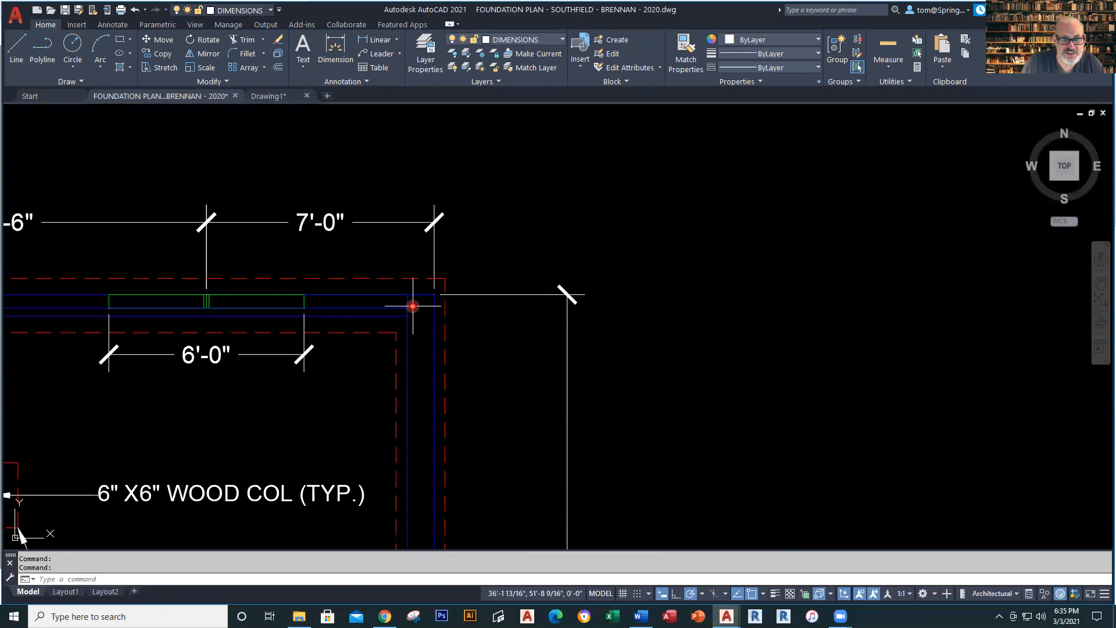
pyautogui.click(276, 99)
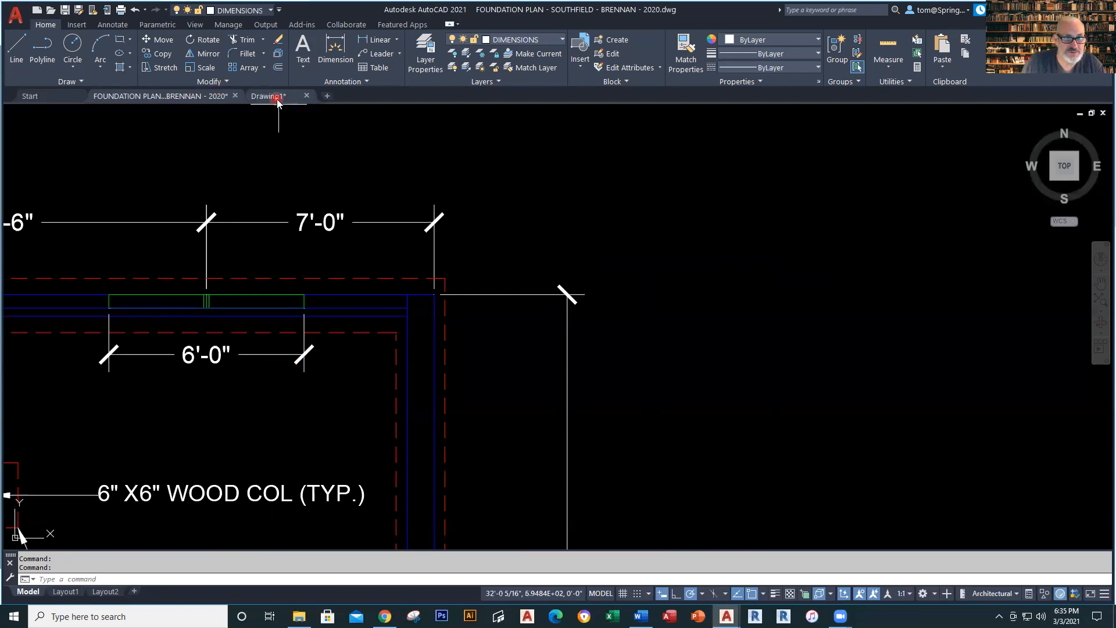
pyautogui.write('ext')
pyautogui.press('Return')
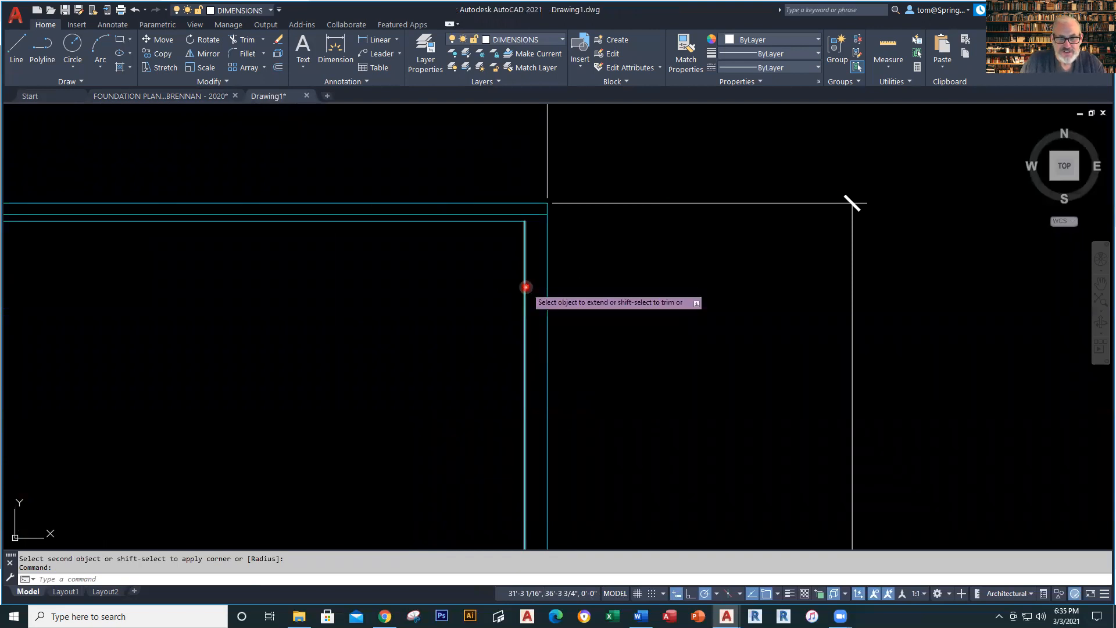
pyautogui.click(525, 287)
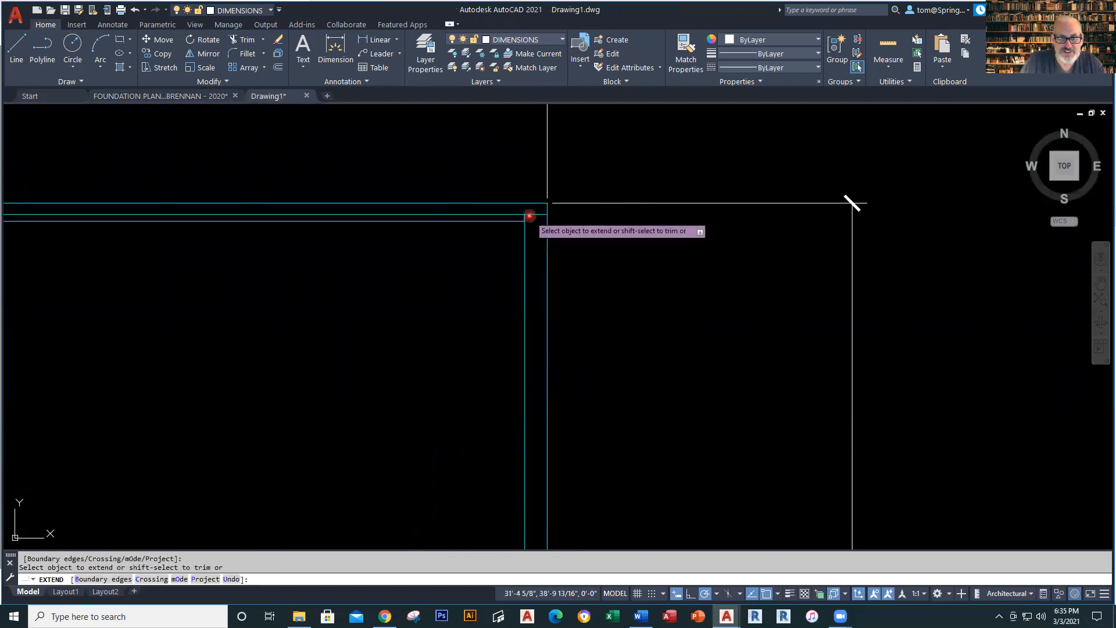
pyautogui.click(527, 214)
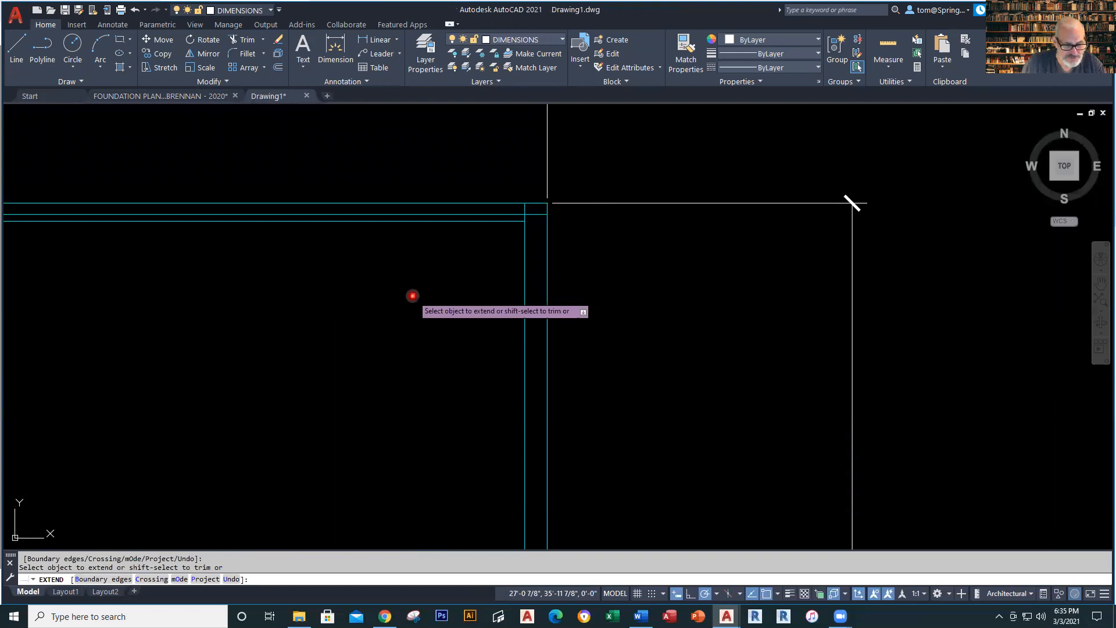
# Extend the left wall's inner line to the top exterior line, trim the 5-inch line's overhang beyond it, and end the command.
pyautogui.scroll(-6, 404, 333)
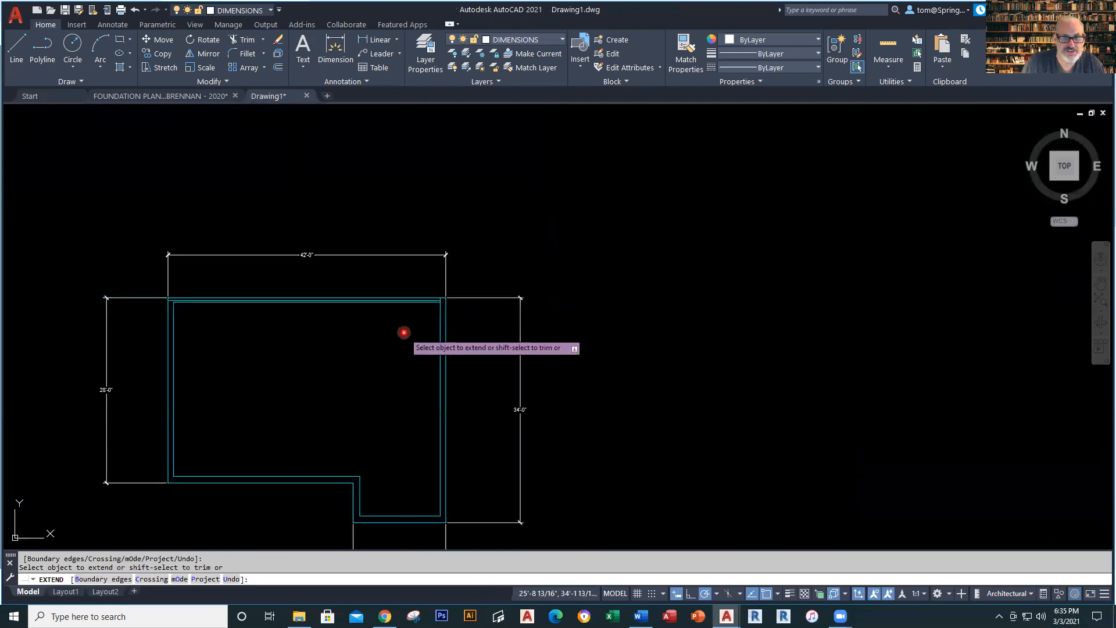
pyautogui.scroll(8, 312, 305)
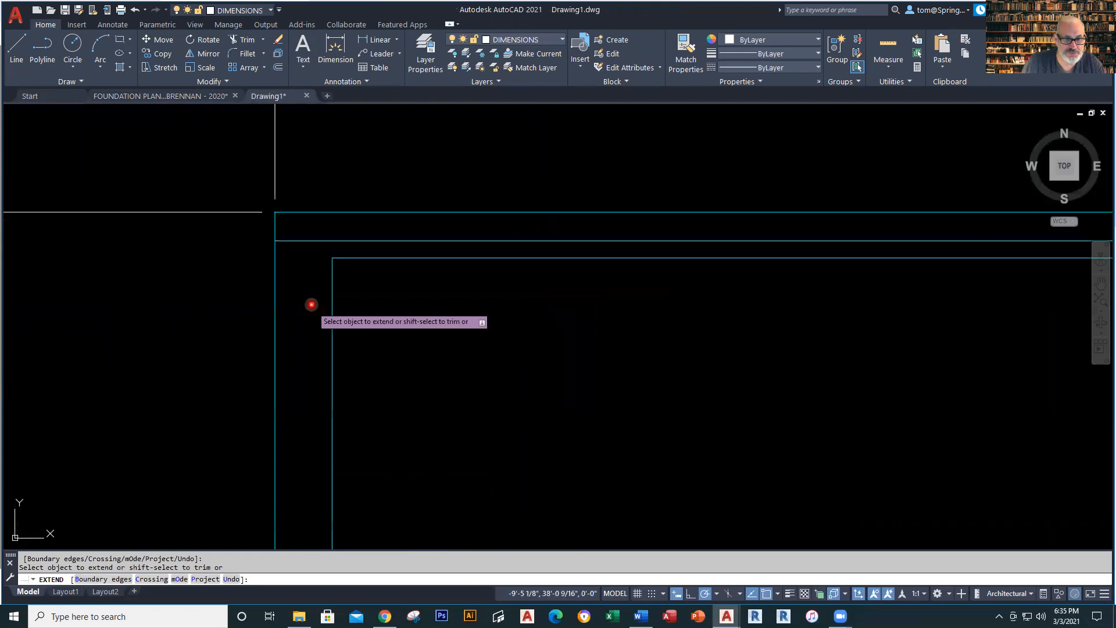
pyautogui.click(332, 263)
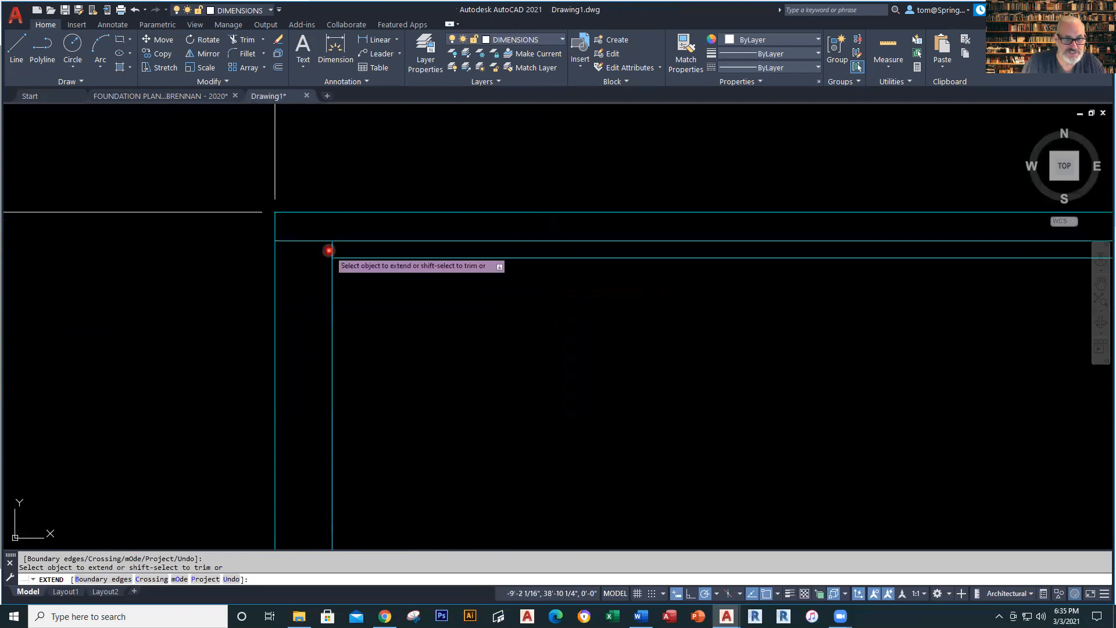
pyautogui.click(330, 249)
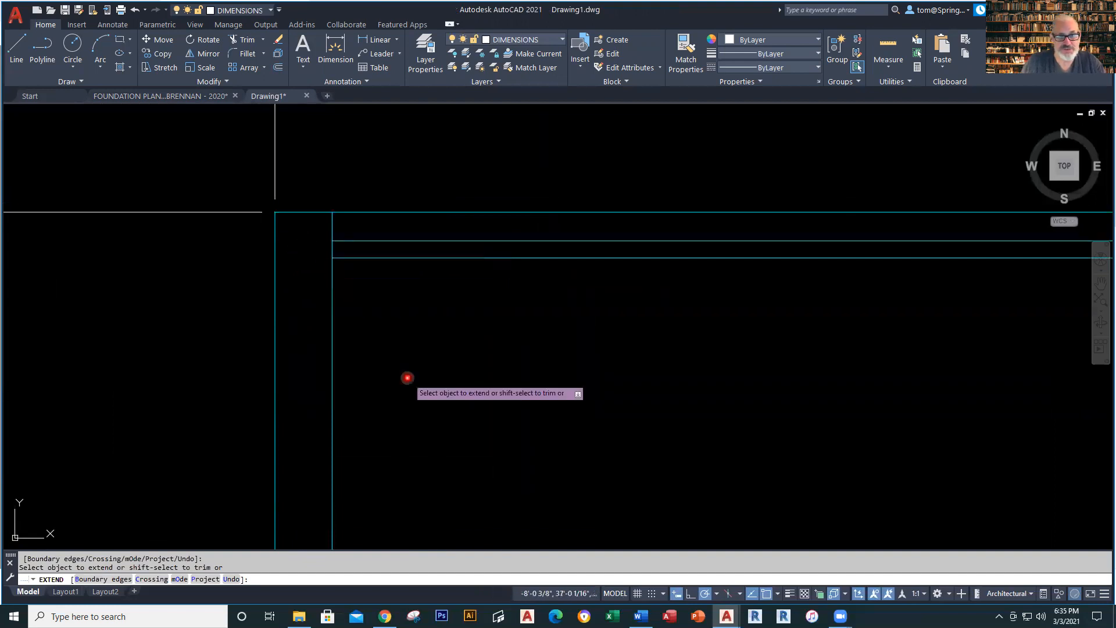
pyautogui.press('Escape')
pyautogui.scroll(-5, 498, 374)
pyautogui.scroll(-2, 501, 314)
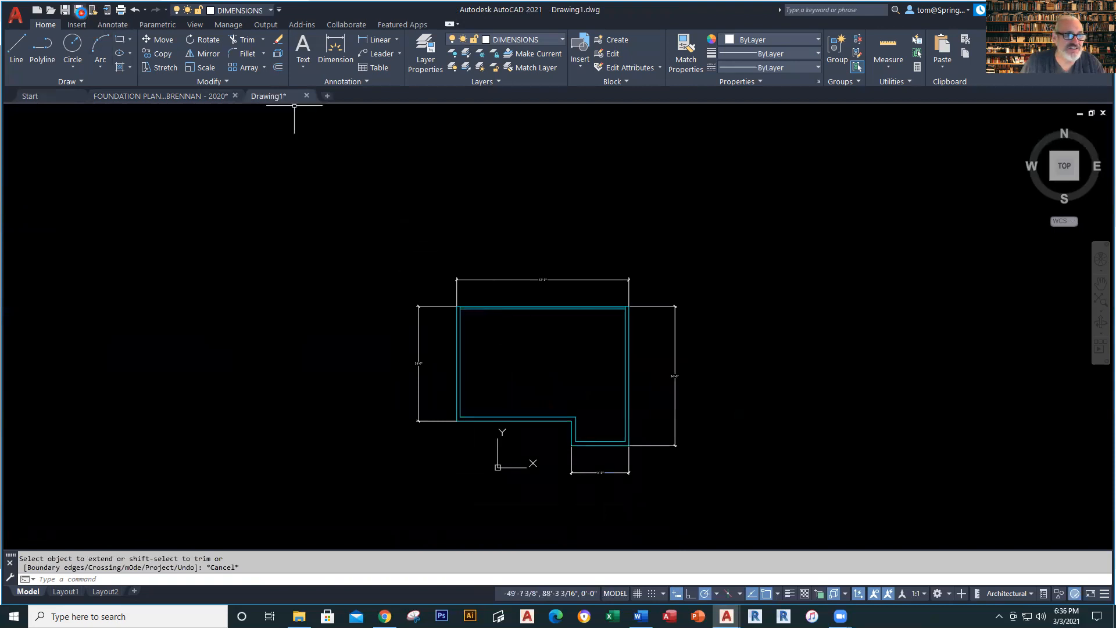
# Save the drawing to the Desktop under the name "FOUNDATION - SOUTHFIELD - " followed by the drafter's surname and 2.
pyautogui.click(80, 10)
pyautogui.click(376, 386)
pyautogui.click(391, 422)
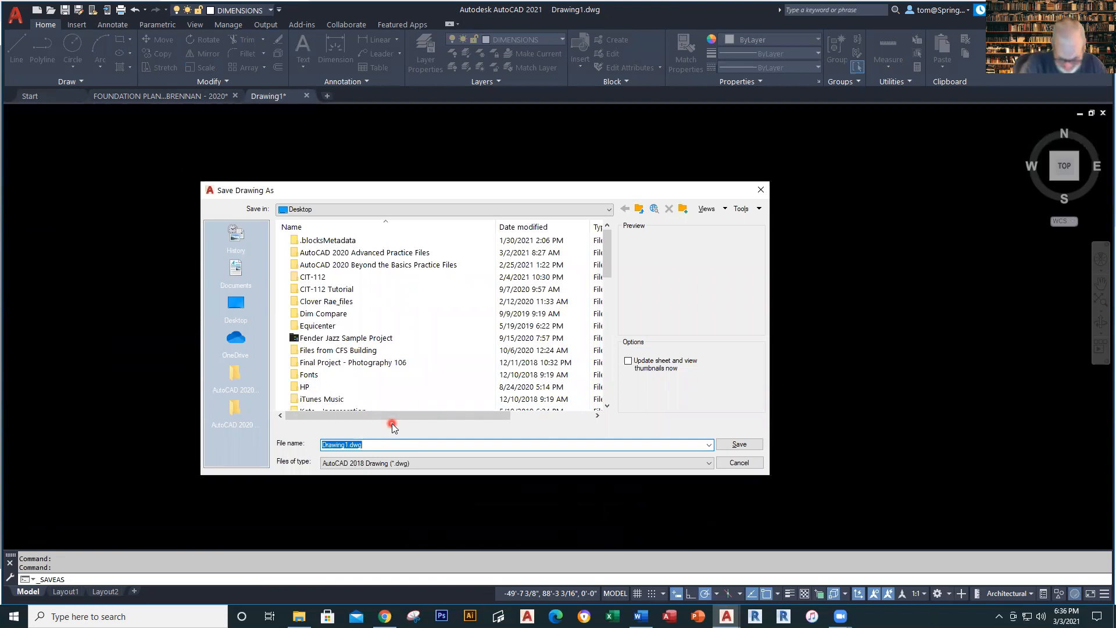
pyautogui.write('foun')
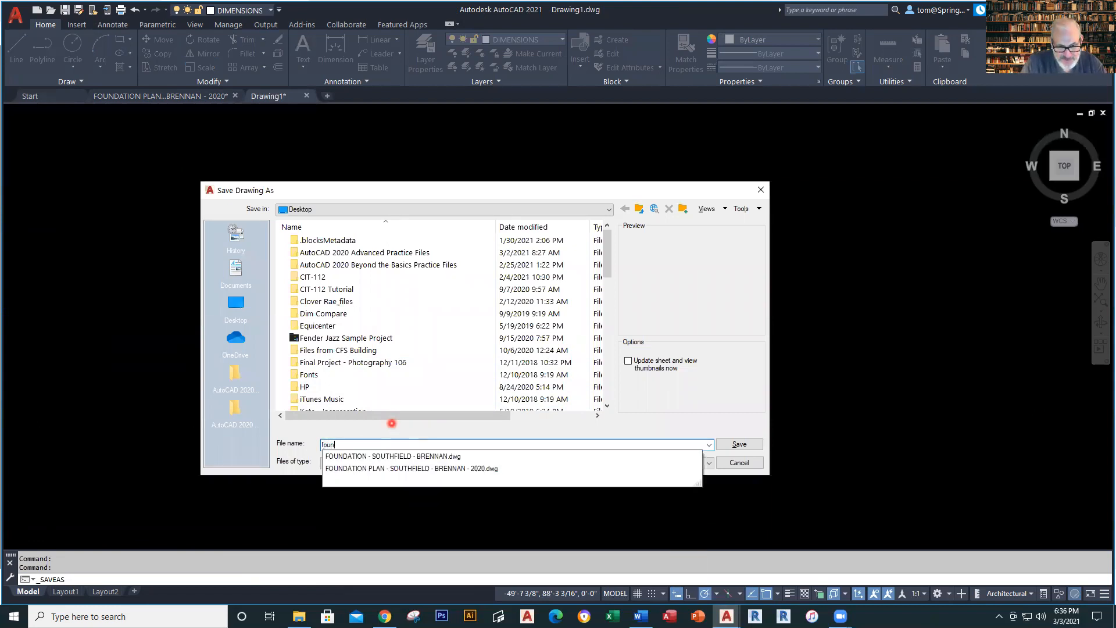
pyautogui.press('BackSpace')
pyautogui.press('BackSpace')
pyautogui.press('BackSpace')
pyautogui.press('BackSpace')
pyautogui.press('BackSpace')
pyautogui.press('BackSpace')
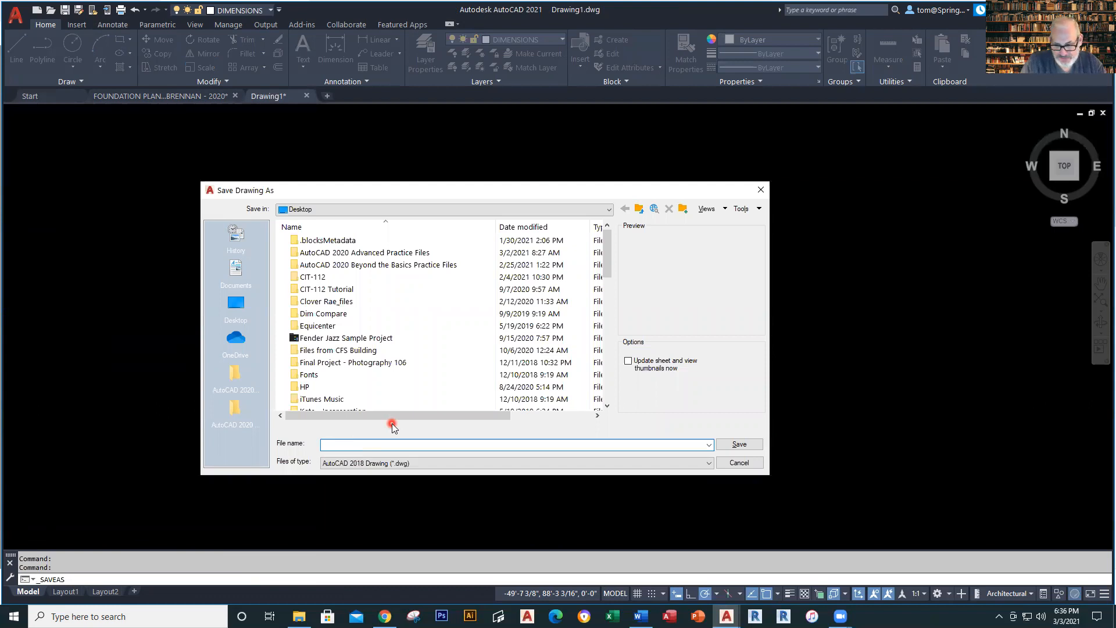
pyautogui.write('FOUNDAT')
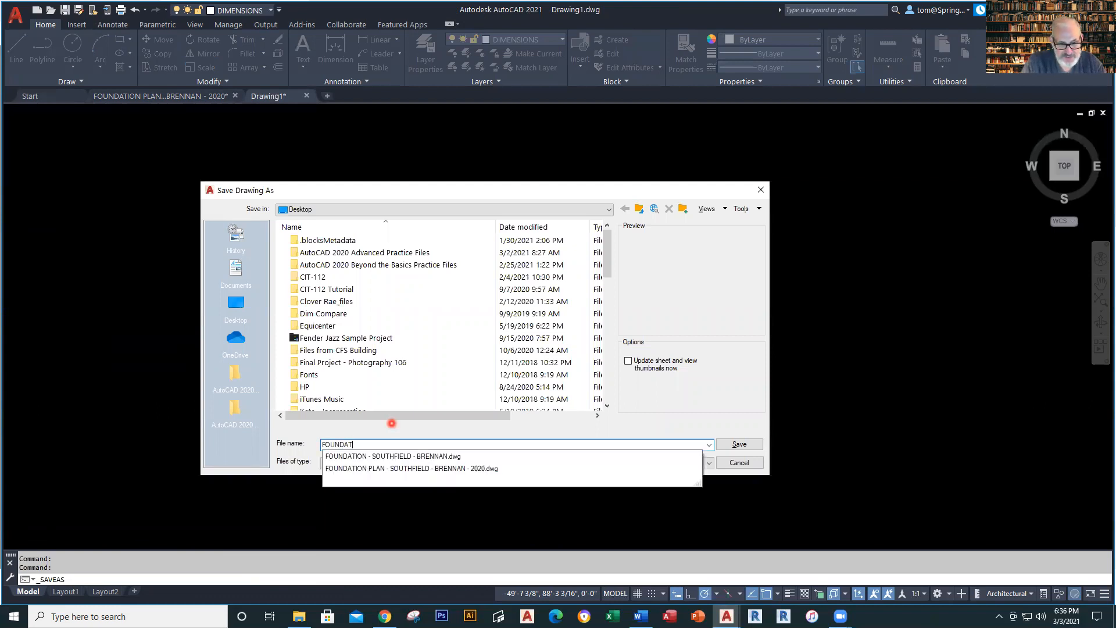
pyautogui.write('ION - SOUTHFIELD - BRENNAN')
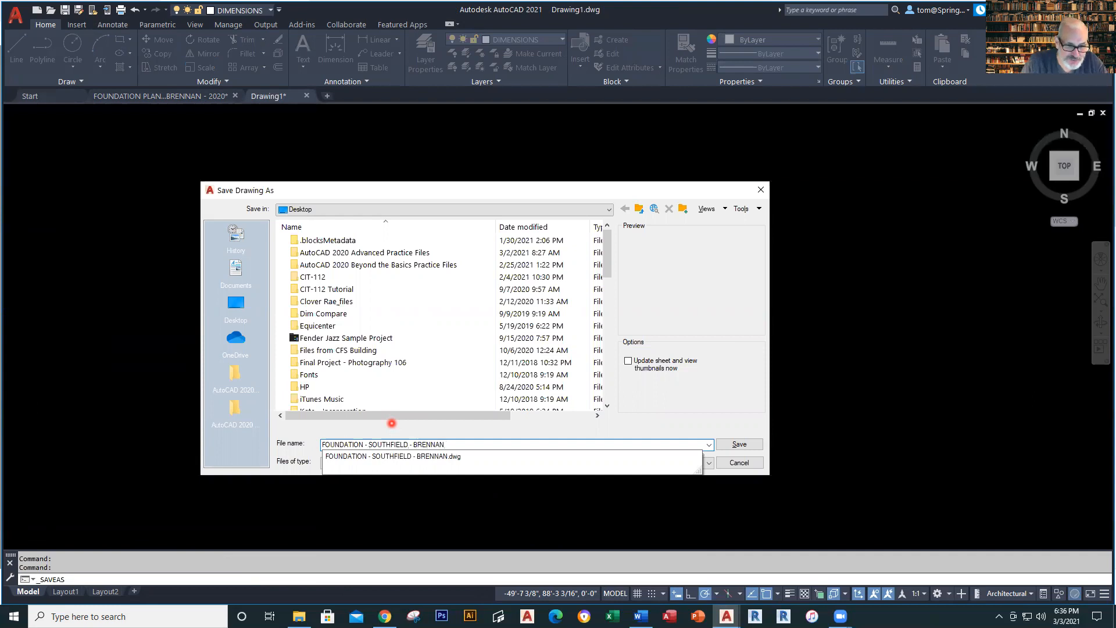
pyautogui.write('2')
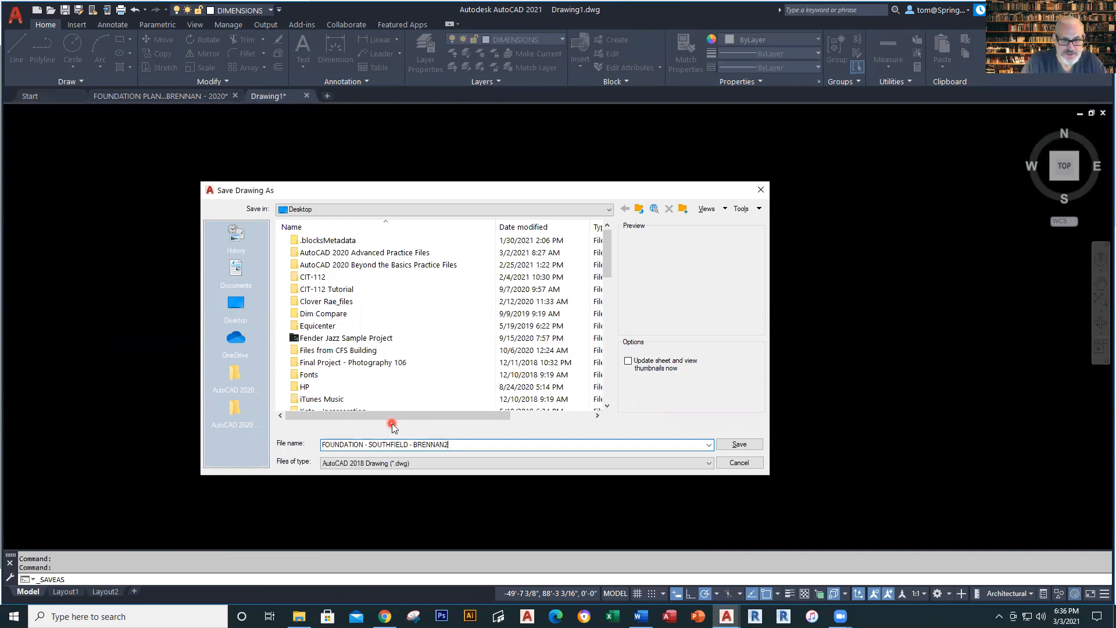
pyautogui.press('Return')
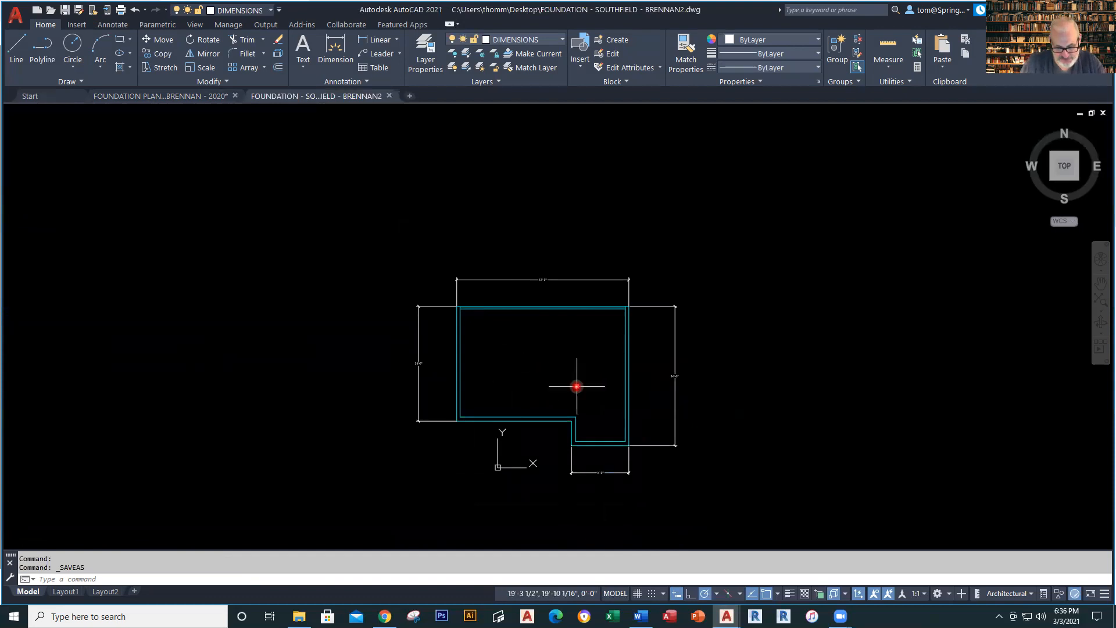
# Examine the top wall openings and the dashed footing lines along the walls in the completed foundation plan.
pyautogui.click(216, 96)
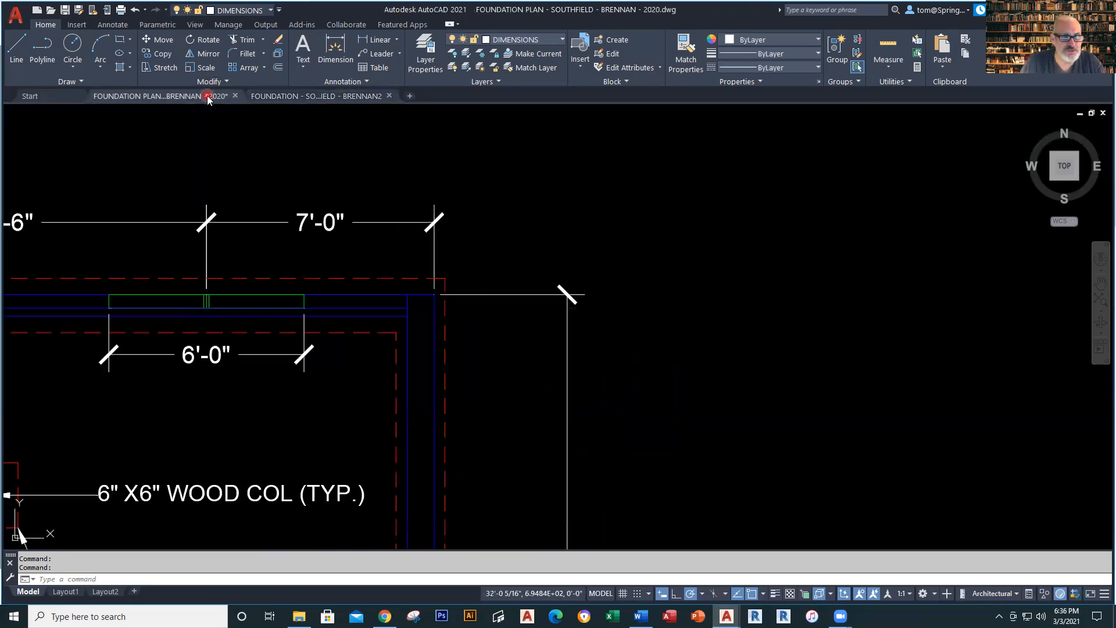
pyautogui.scroll(-4, 401, 382)
pyautogui.moveTo(292, 399); pyautogui.dragTo(539, 262, button='middle')
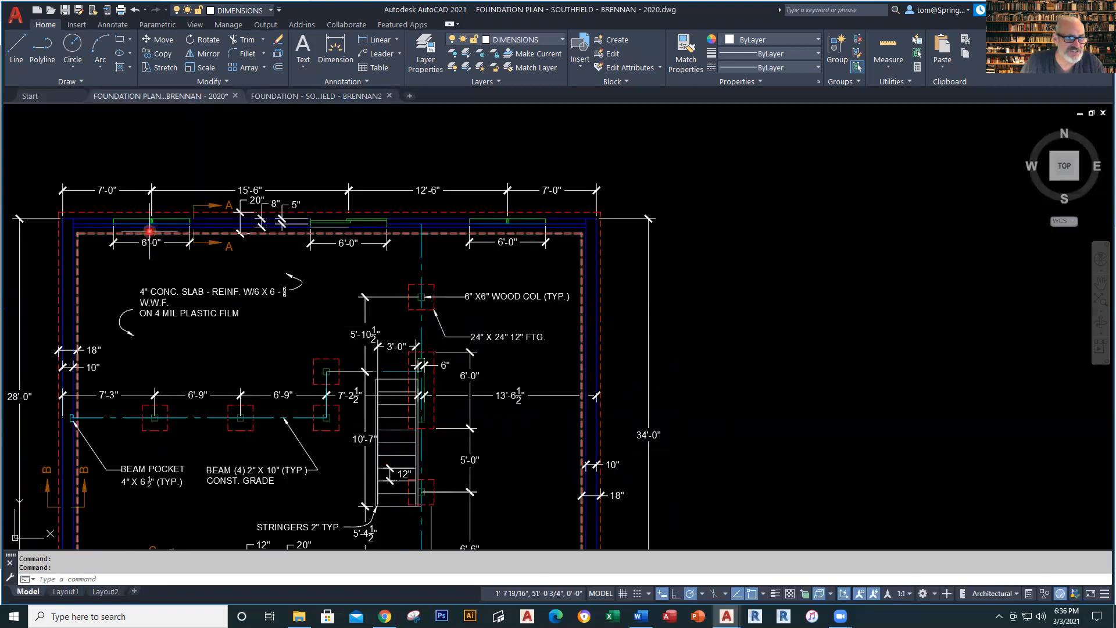
pyautogui.scroll(4, 146, 238)
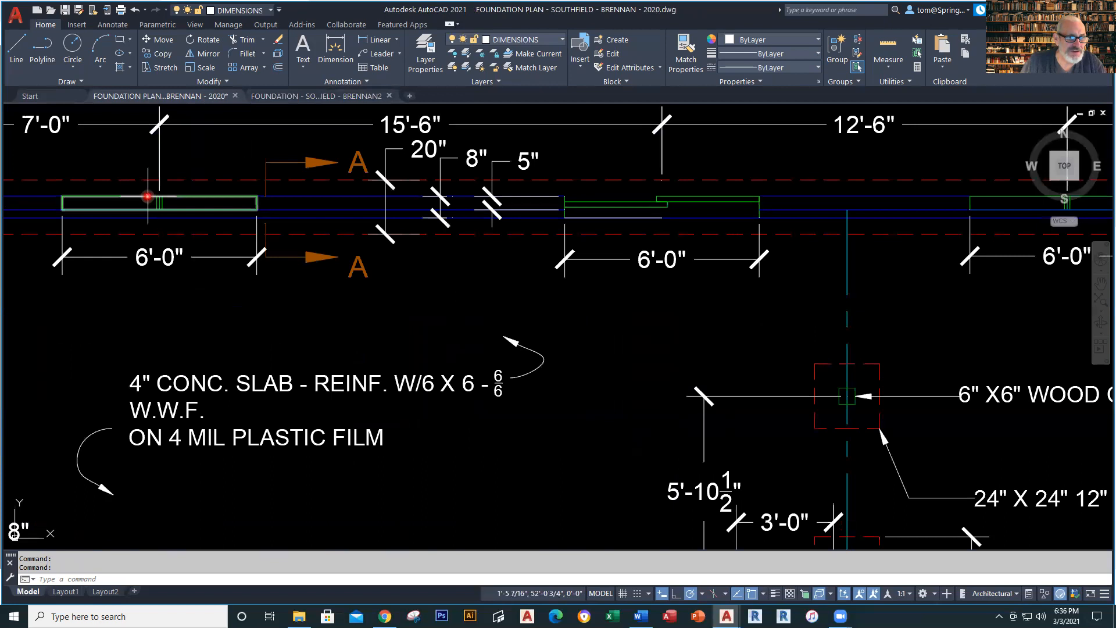
pyautogui.scroll(-4, 423, 357)
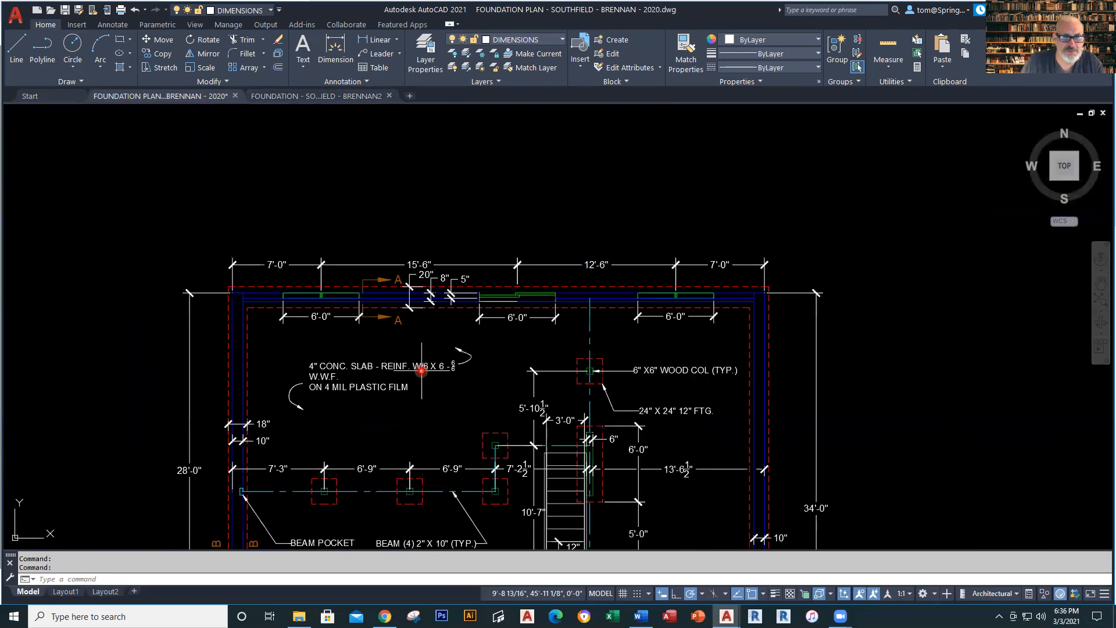
pyautogui.moveTo(421, 370); pyautogui.dragTo(413, 301, button='middle')
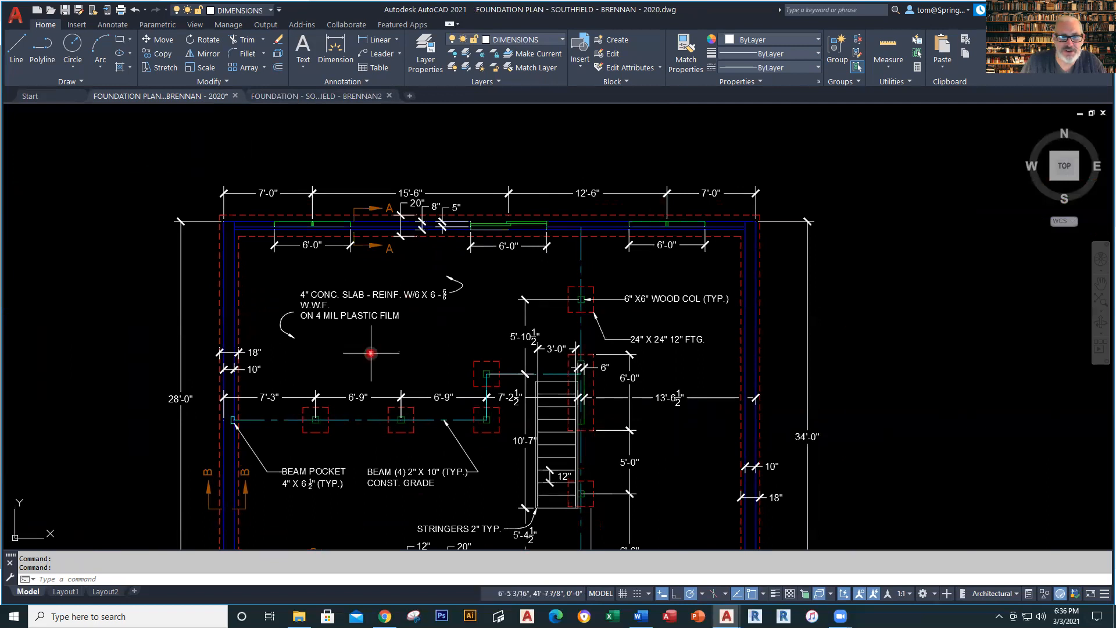
pyautogui.scroll(6, 239, 317)
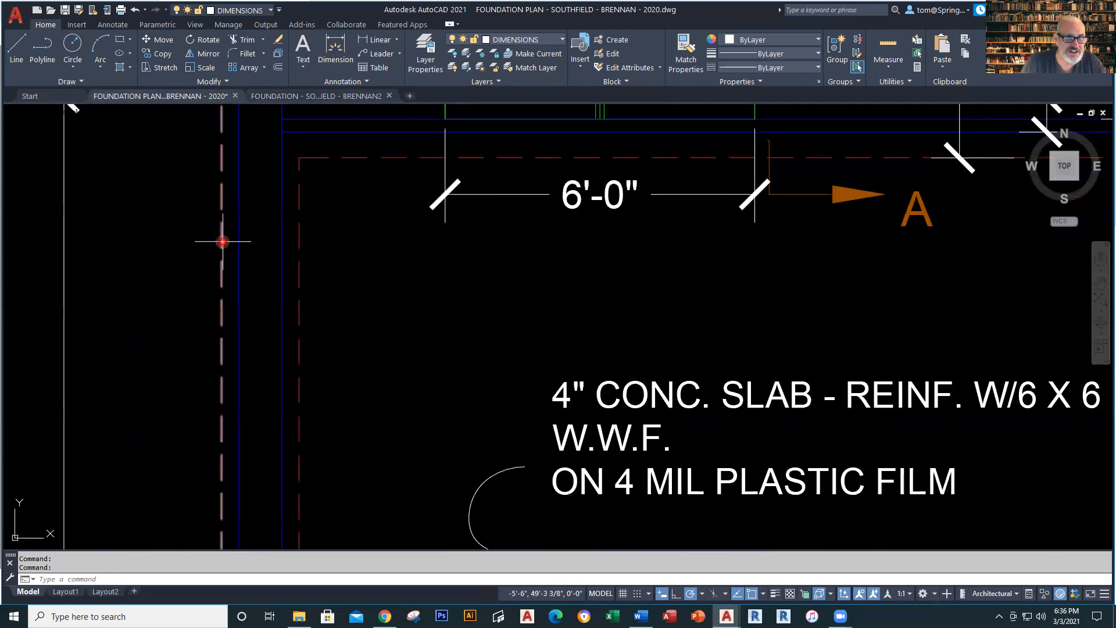
# Inspect the inner dashed line's layer and the FOOTING layer's color and linetype, and return to the newly saved foundation drawing.
pyautogui.click(300, 236)
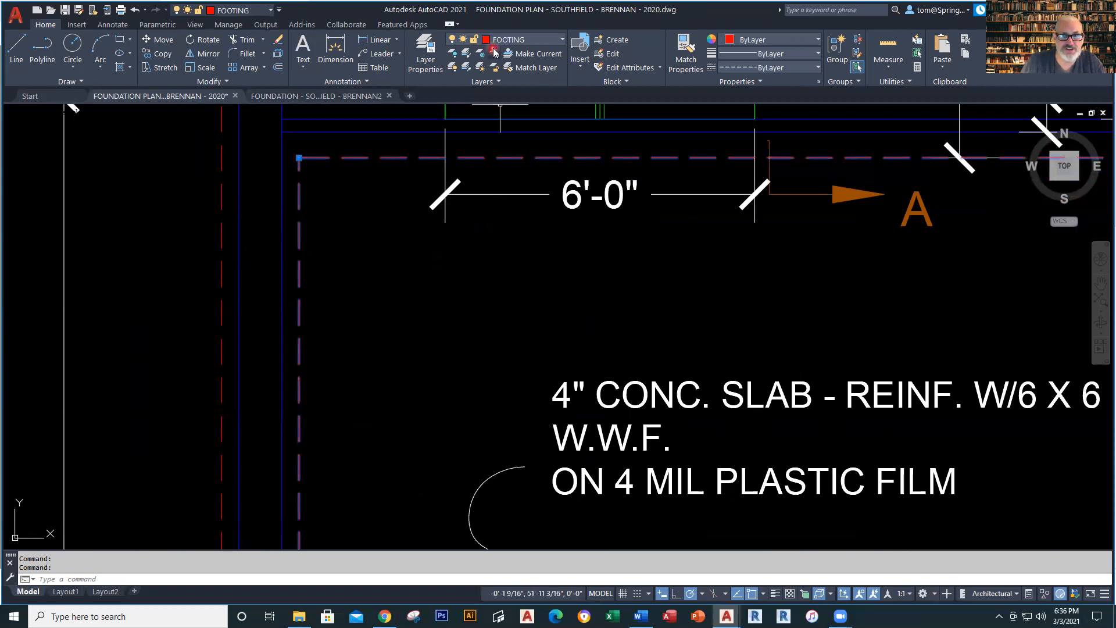
pyautogui.click(424, 56)
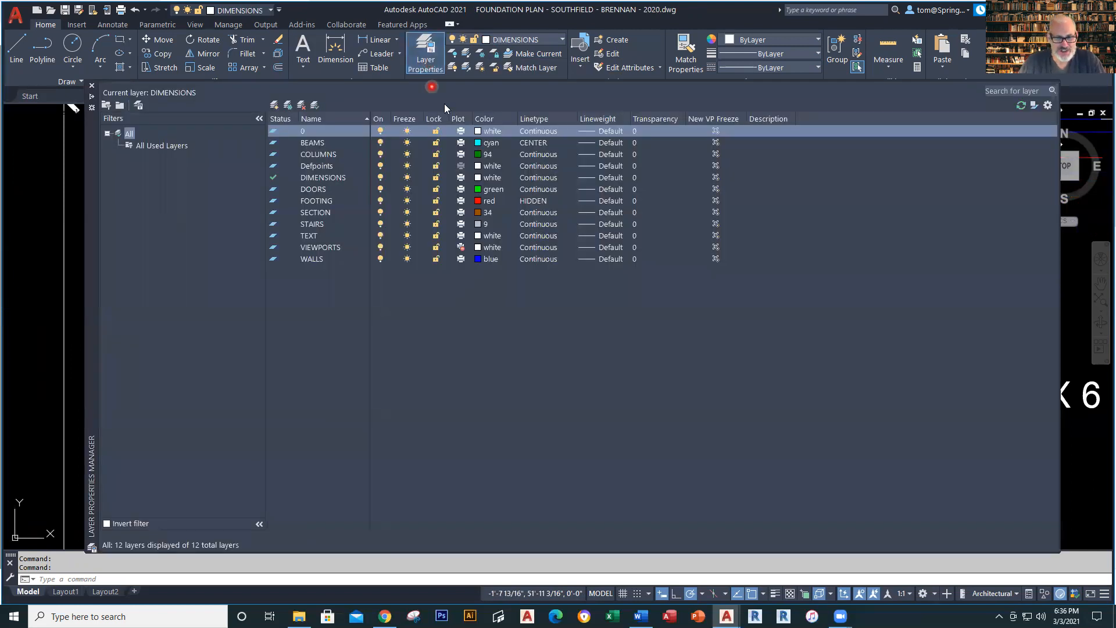
pyautogui.click(311, 202)
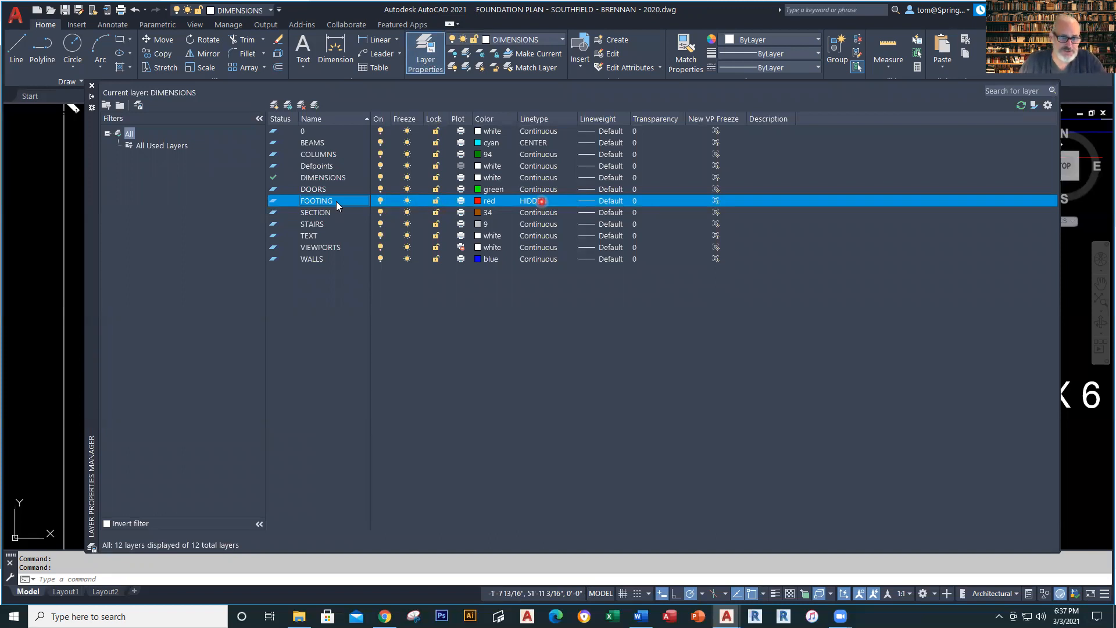
pyautogui.click(89, 86)
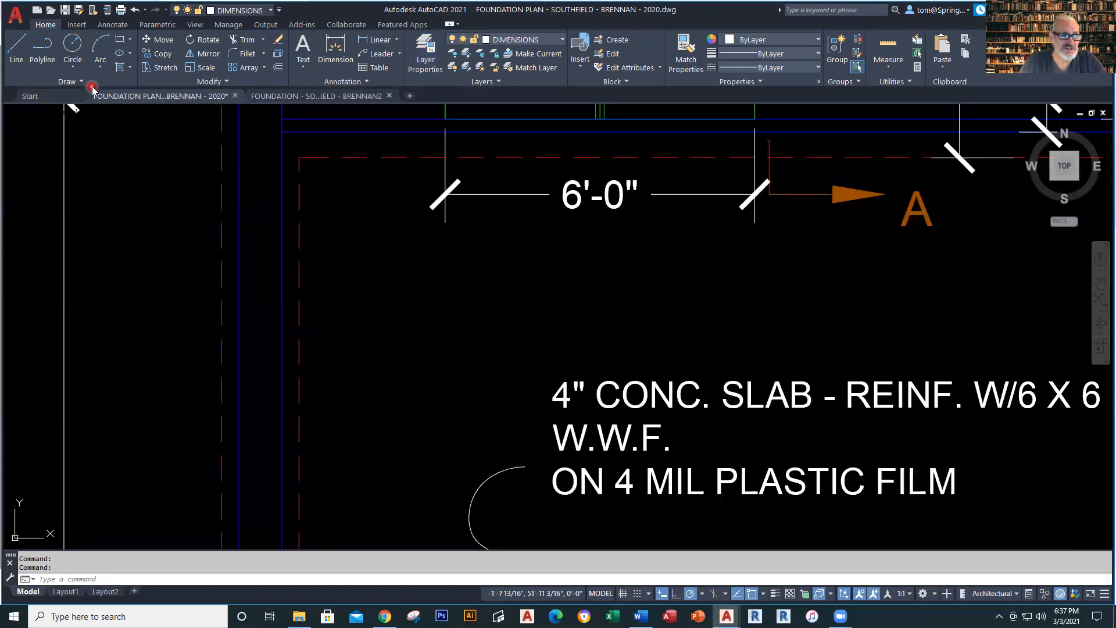
pyautogui.click(306, 97)
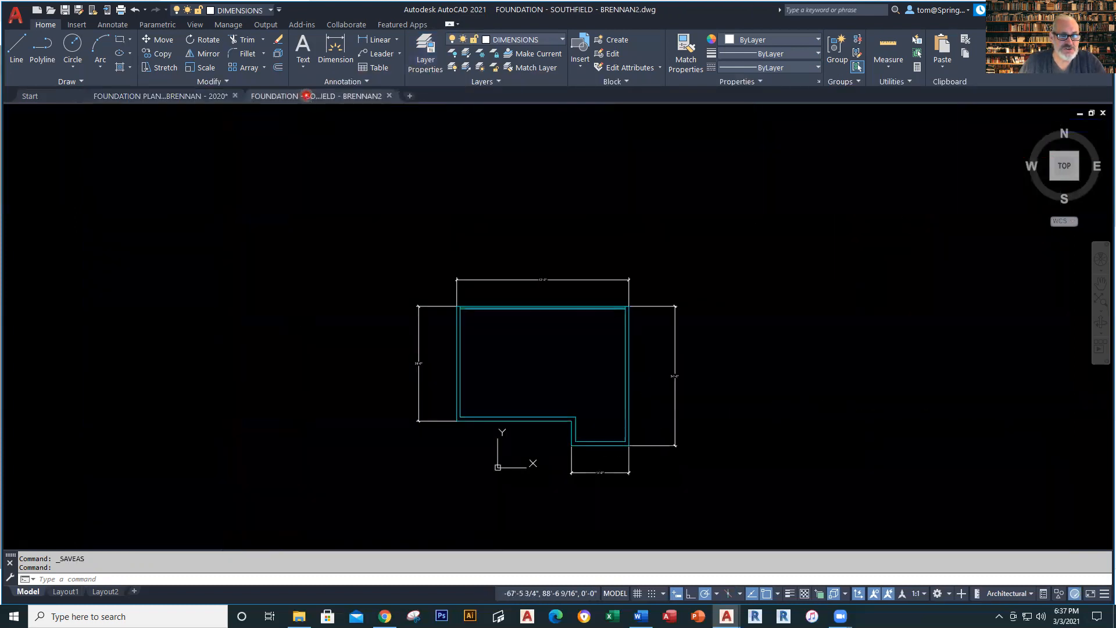
# Make FOOTING the current layer.
pyautogui.click(563, 41)
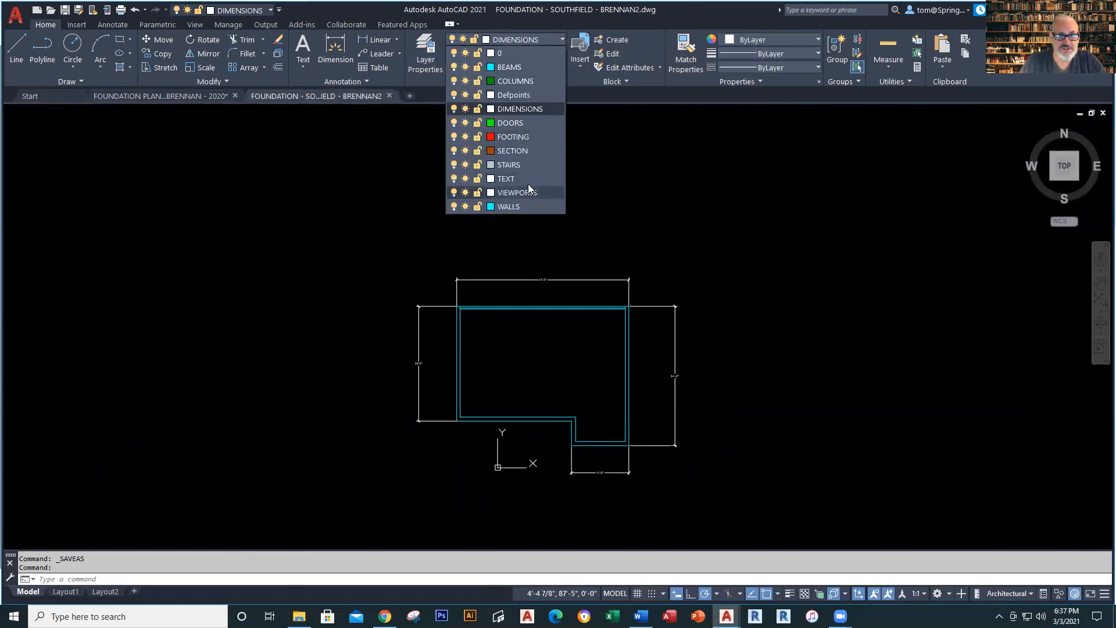
pyautogui.press('Escape')
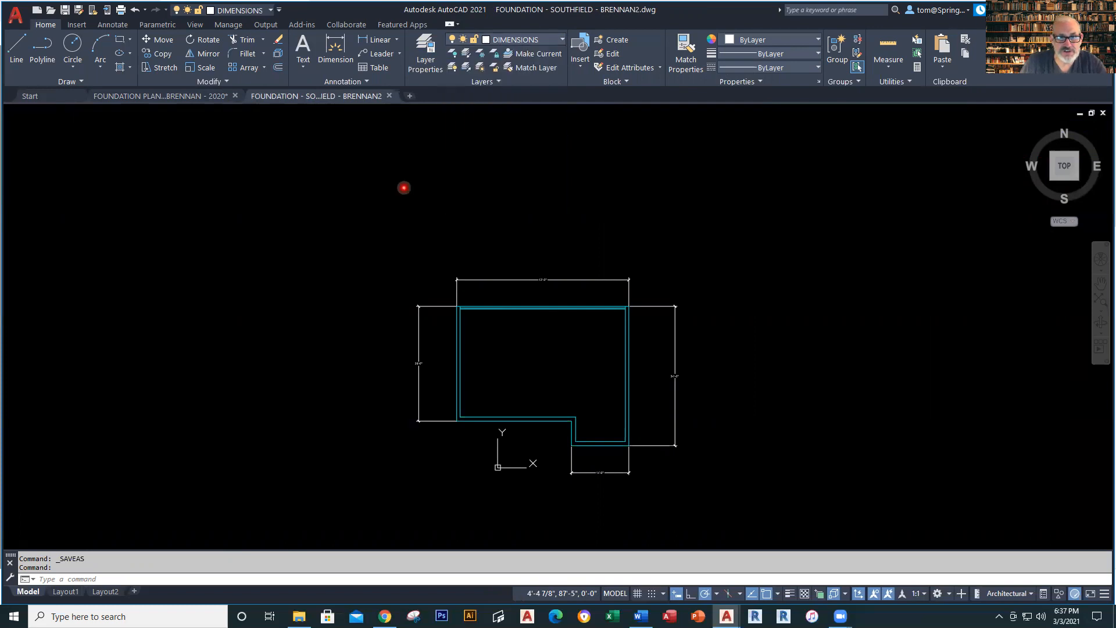
pyautogui.rightClick(436, 183)
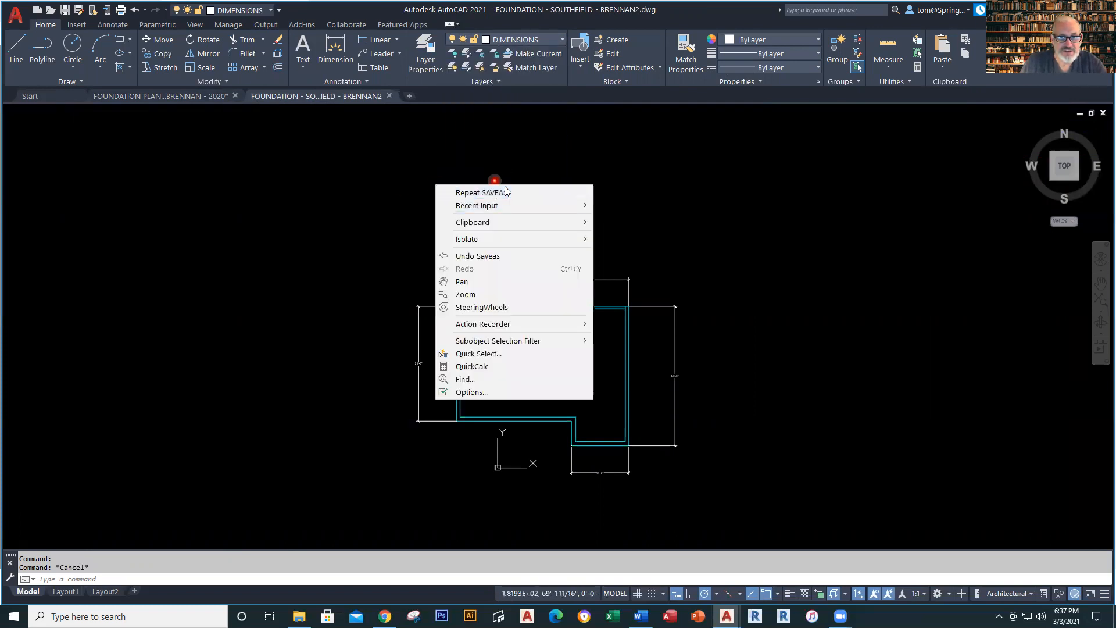
pyautogui.click(426, 55)
pyautogui.click(426, 55)
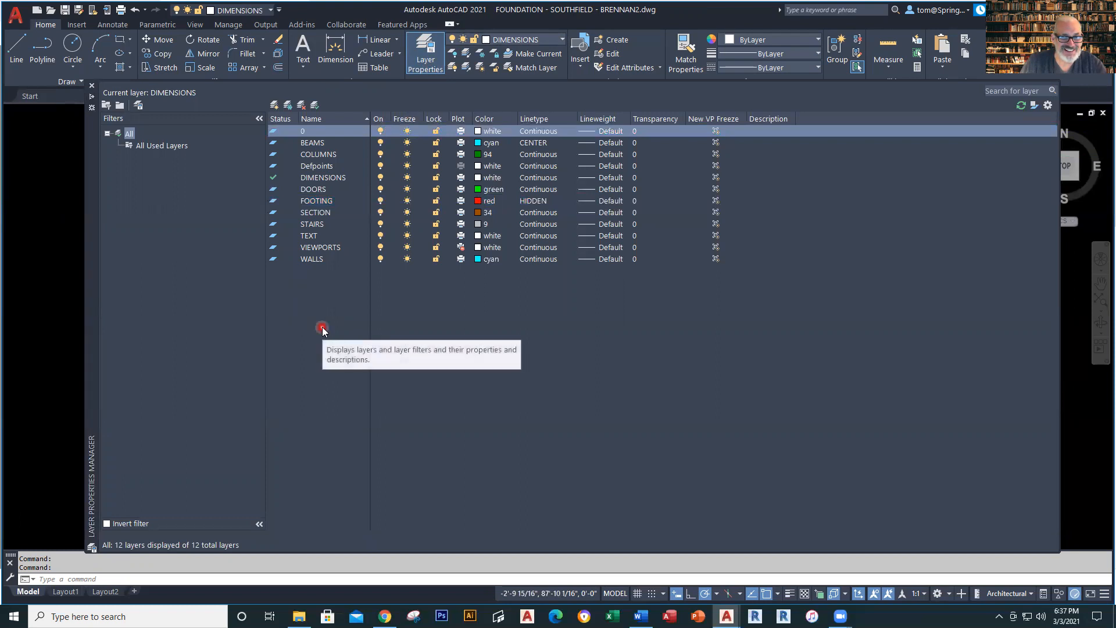
pyautogui.doubleClick(321, 202)
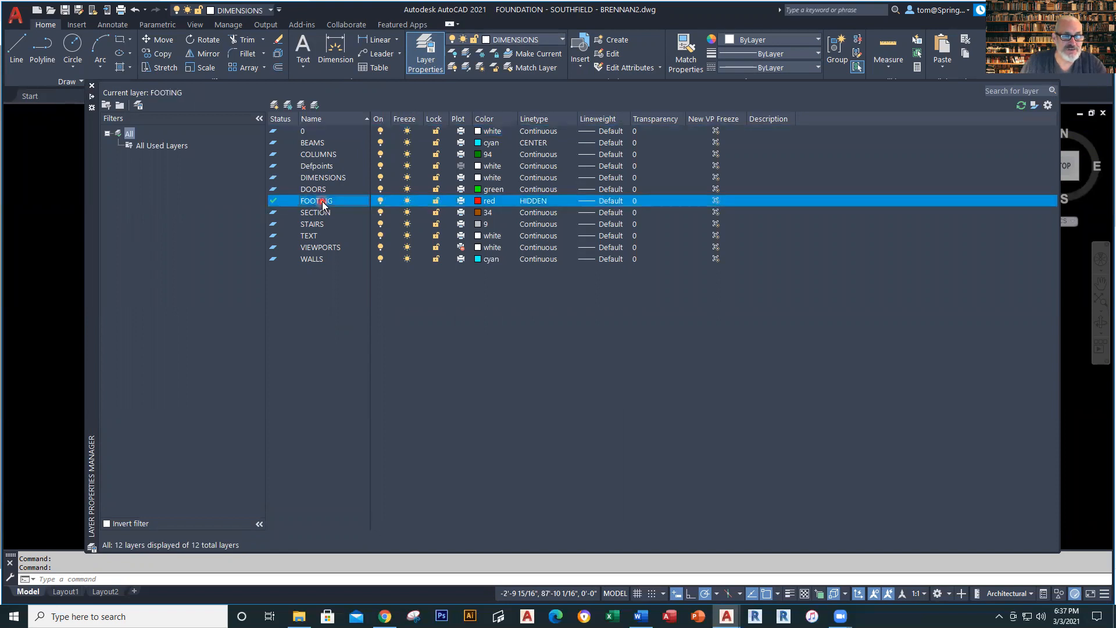
pyautogui.click(92, 88)
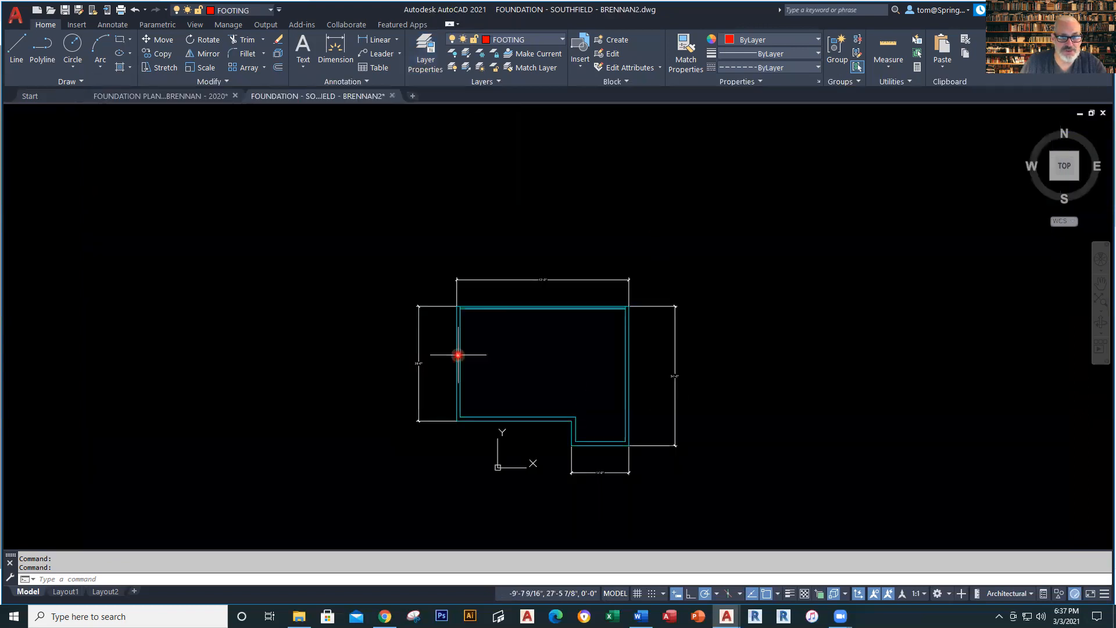
# Check the left wall's width and footing width in the completed foundation plan, and return to the new drawing.
pyautogui.scroll(3, 459, 354)
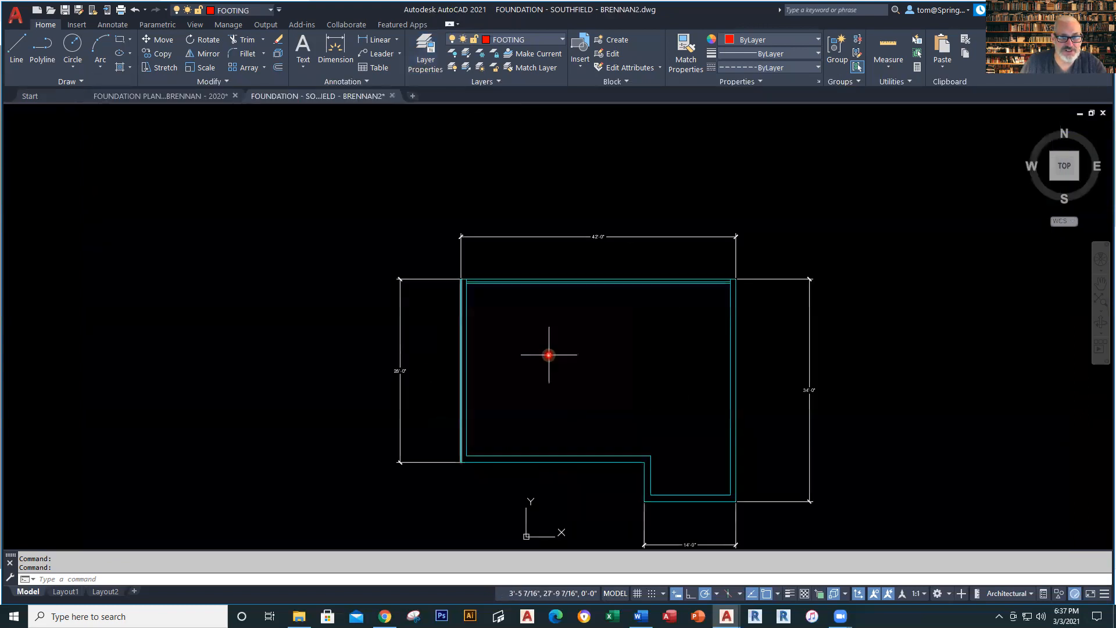
pyautogui.click(181, 97)
pyautogui.scroll(-5, 329, 379)
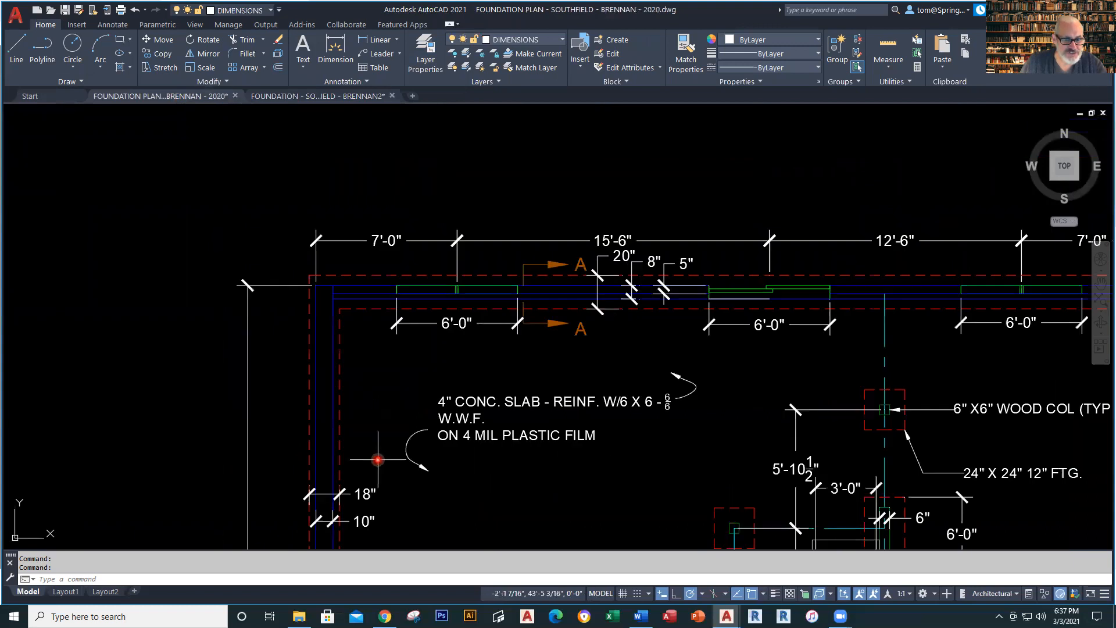
pyautogui.scroll(4, 343, 375)
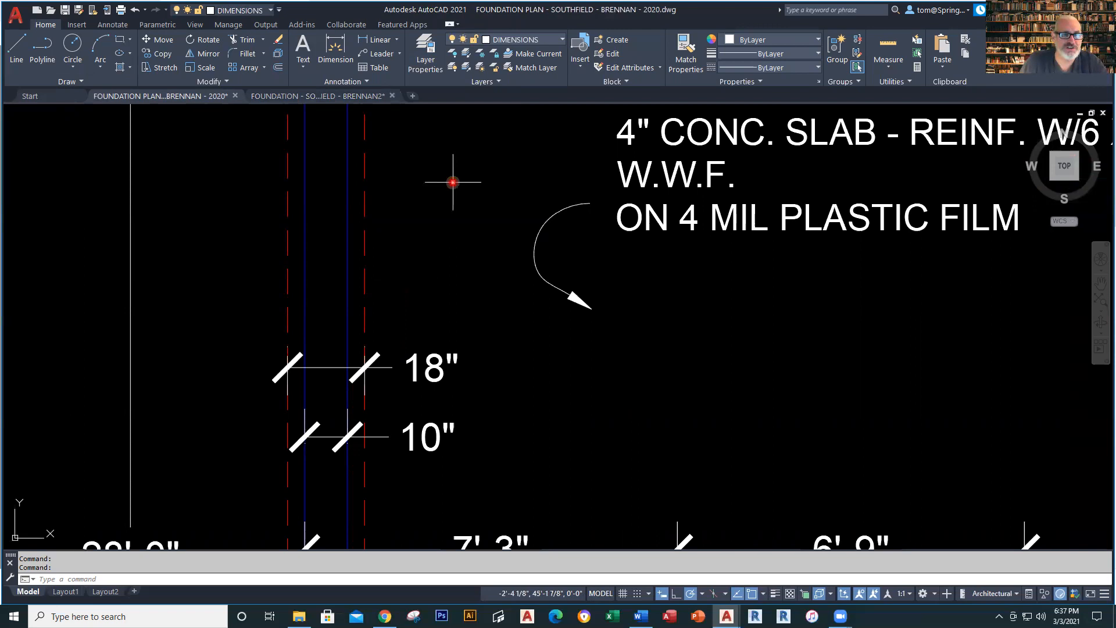
pyautogui.click(318, 97)
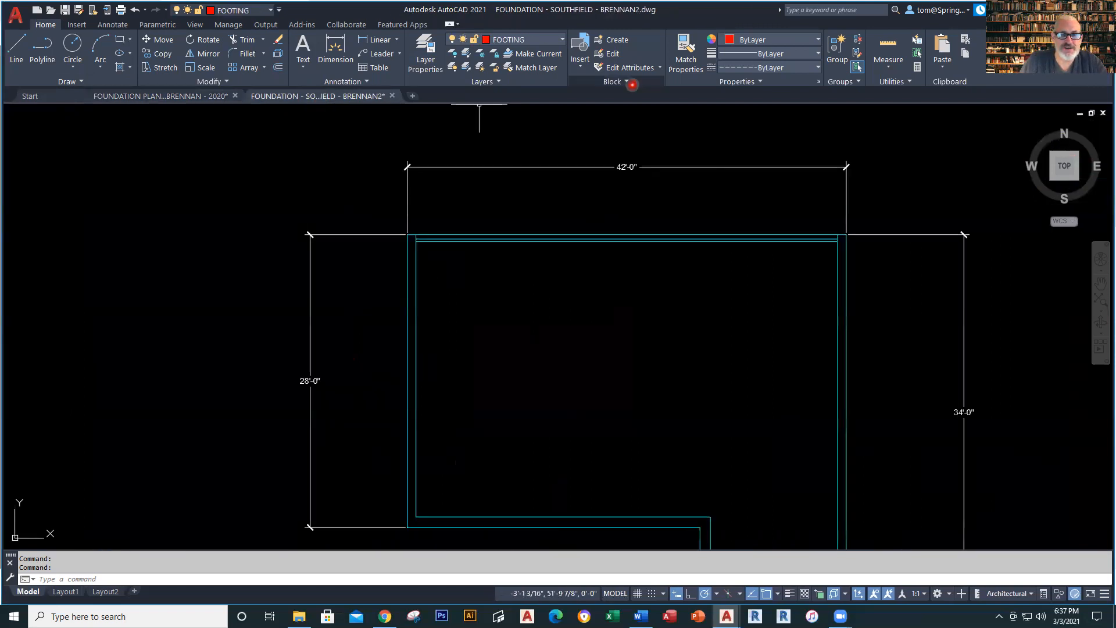
# Set the Offset distance to 4 inches and its layer option to Current.
pyautogui.write('o')
pyautogui.press('Return')
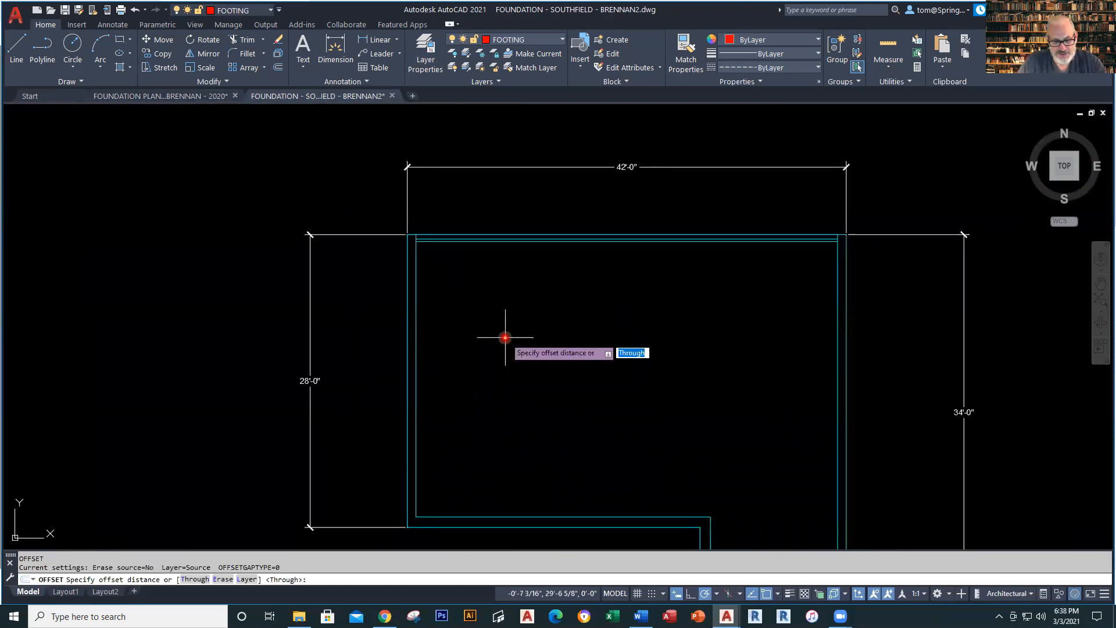
pyautogui.write('4')
pyautogui.press('Return')
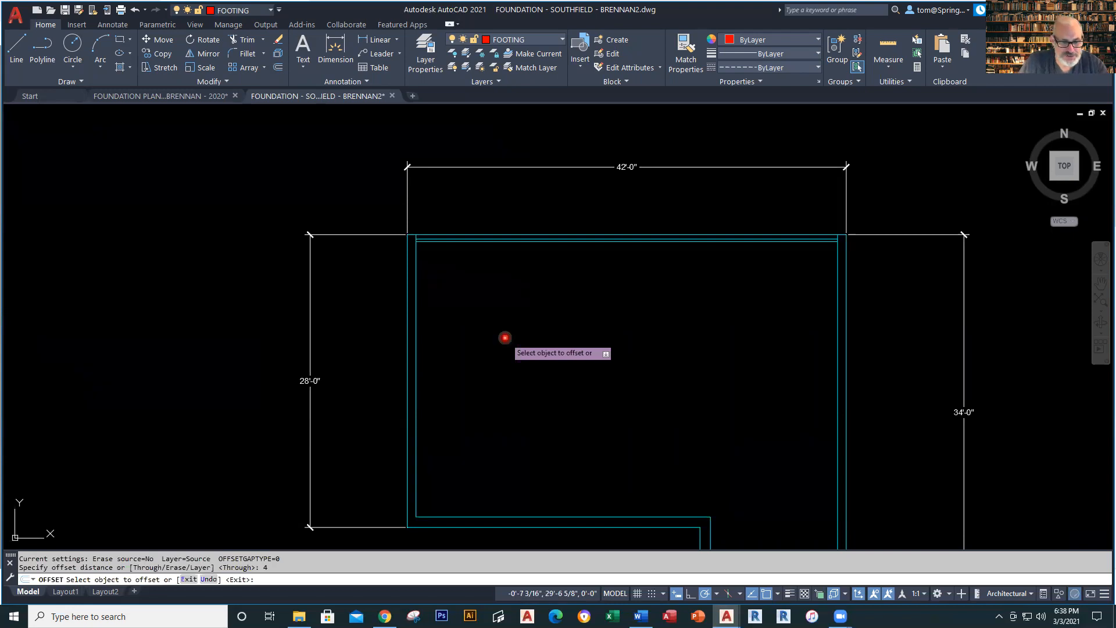
pyautogui.press('Return')
pyautogui.press('Return')
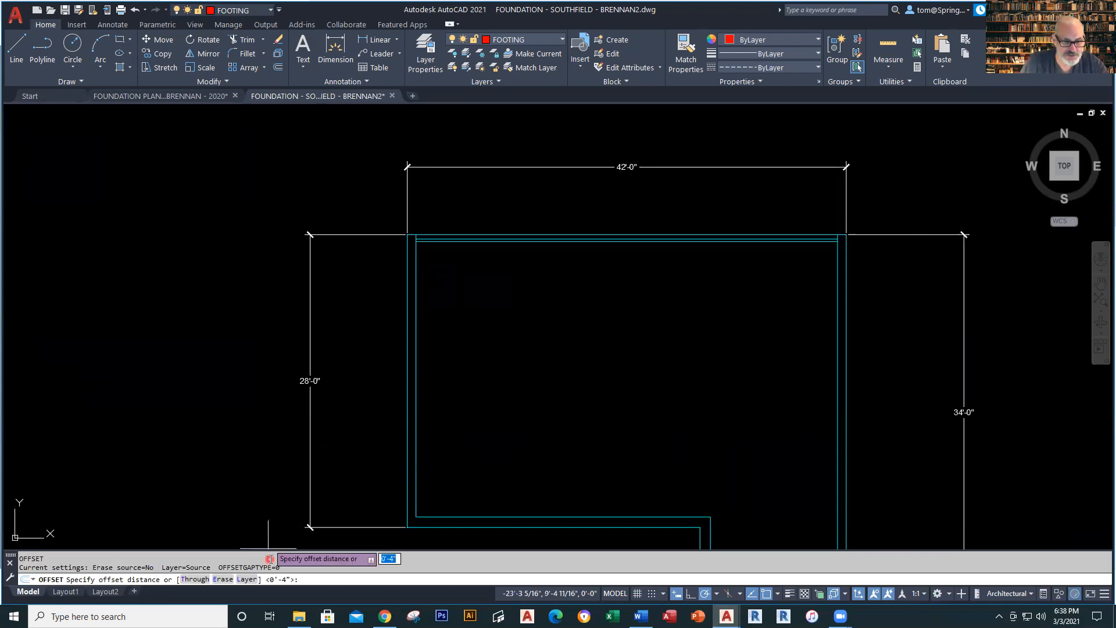
pyautogui.click(243, 579)
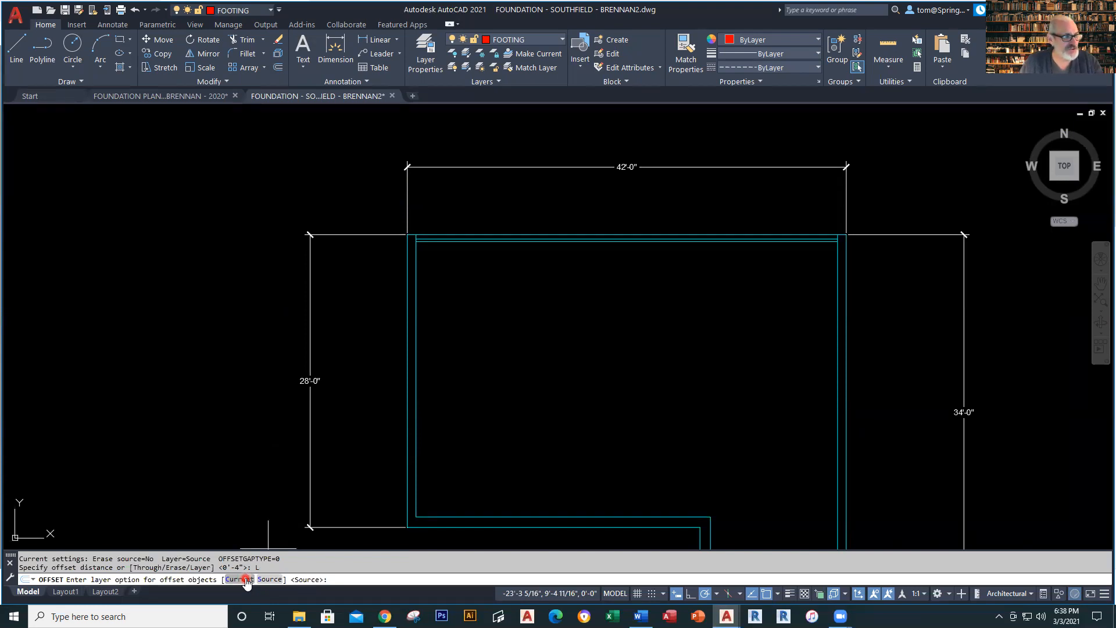
pyautogui.click(246, 580)
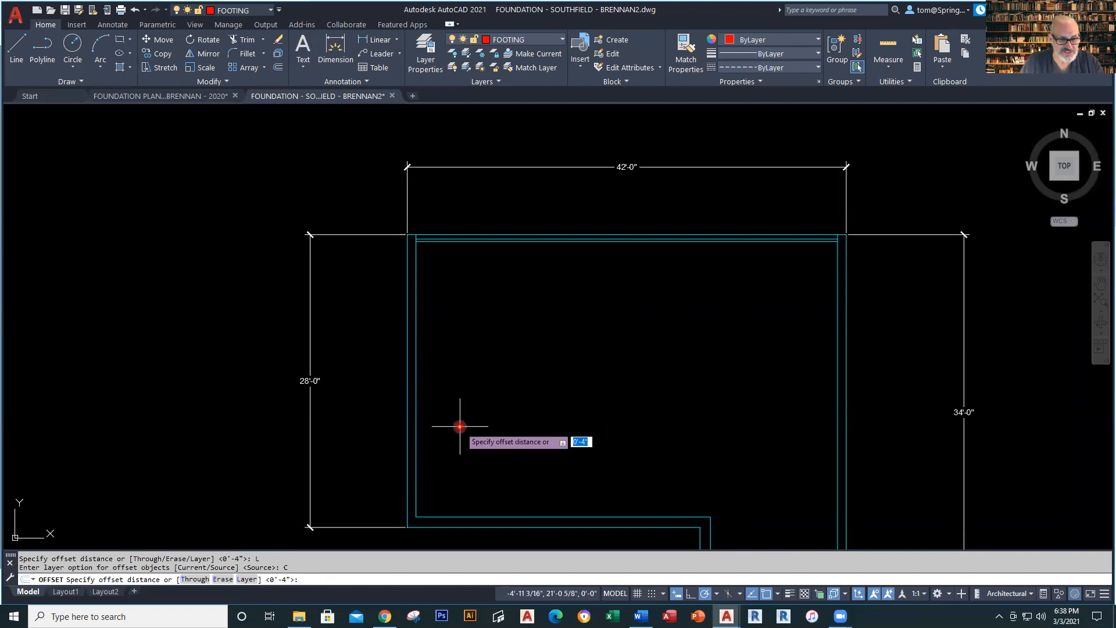
# Offset the left wall's inner line 4 inches inward and its outer line 4 inches outward as footing lines.
pyautogui.press('Return')
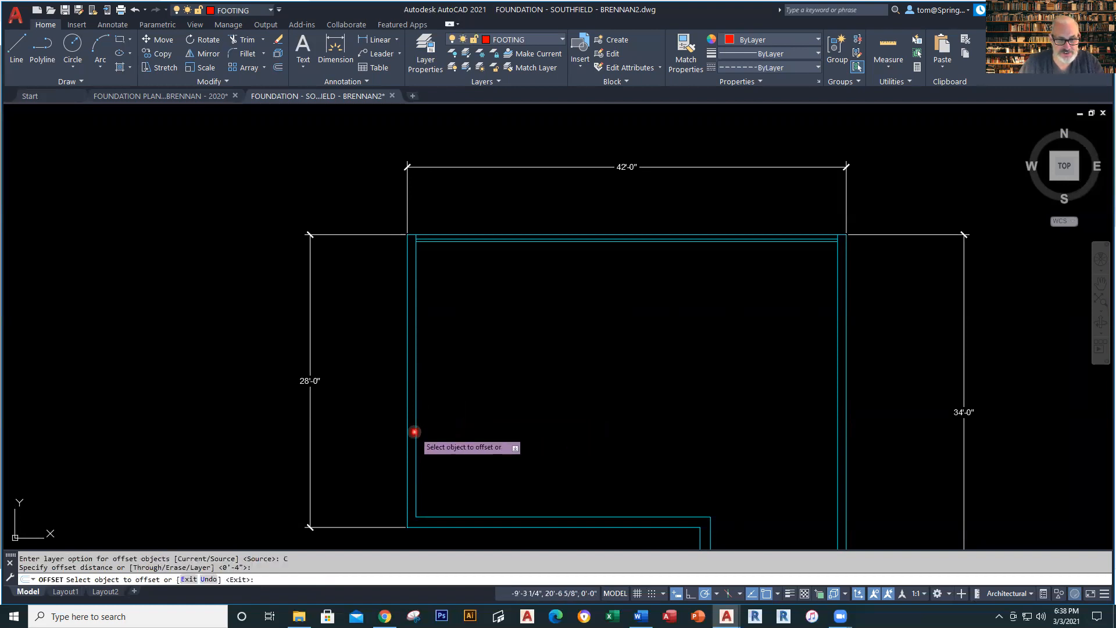
pyautogui.click(415, 432)
pyautogui.click(438, 429)
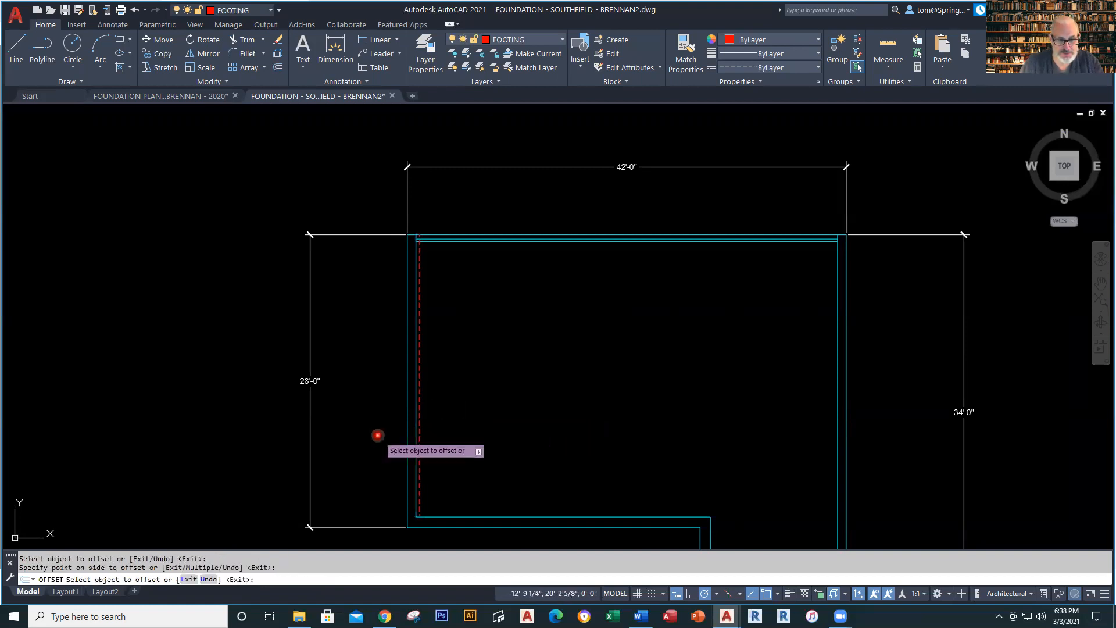
pyautogui.click(411, 434)
pyautogui.click(369, 434)
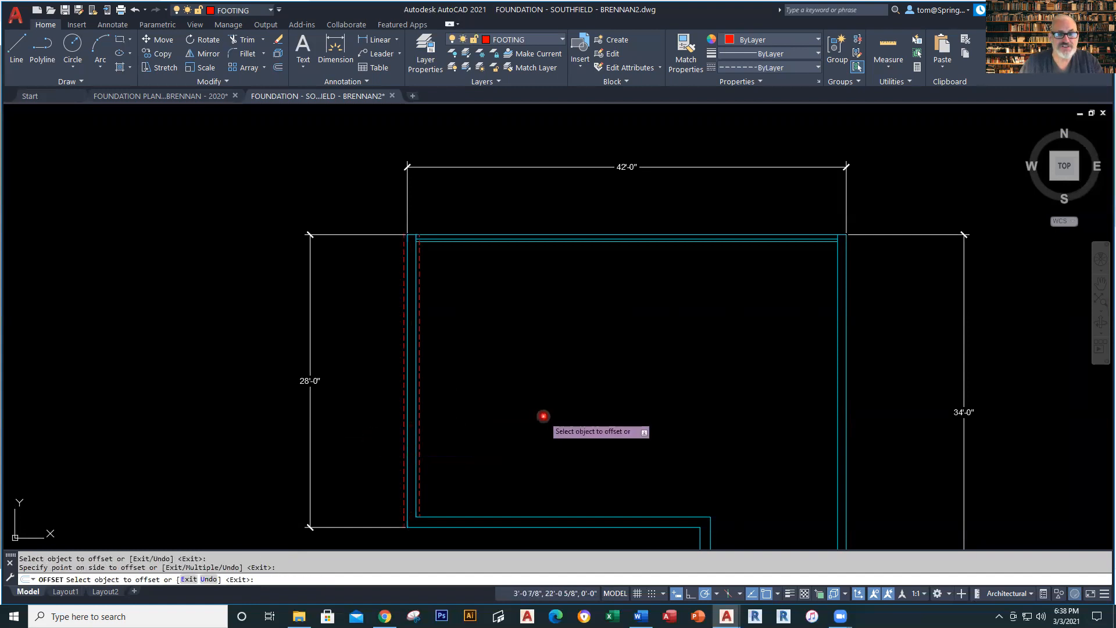
# Offset the right wall's outer line 4 inches outward and its inner line 4 inches inward as footing lines.
pyautogui.scroll(-2, 593, 413)
pyautogui.moveTo(622, 411); pyautogui.dragTo(523, 413, button='middle')
pyautogui.scroll(5, 643, 401)
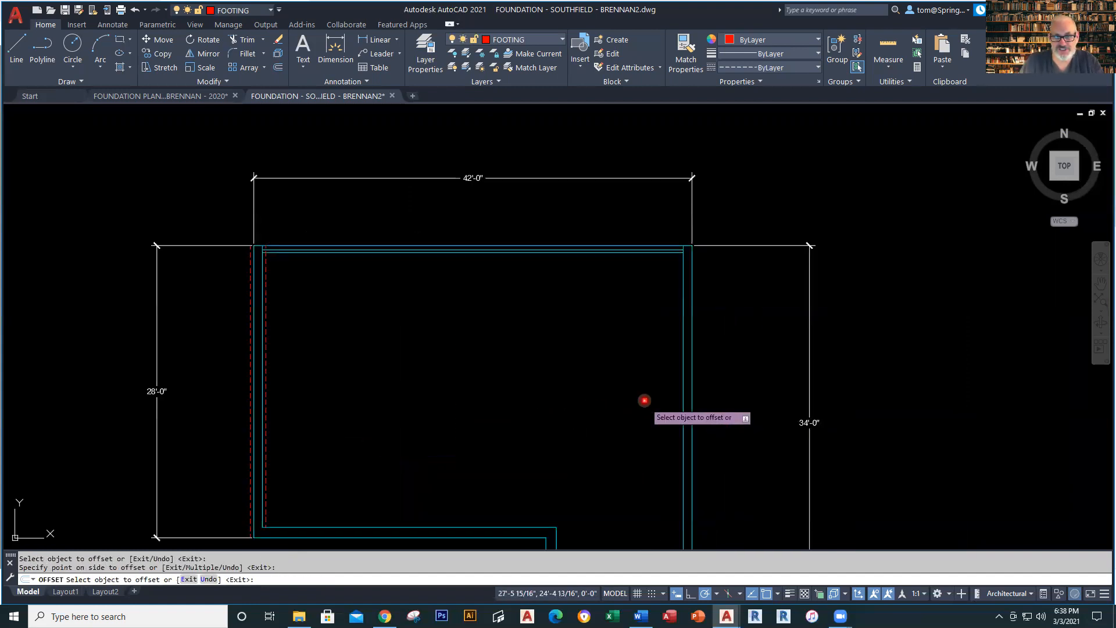
pyautogui.click(708, 390)
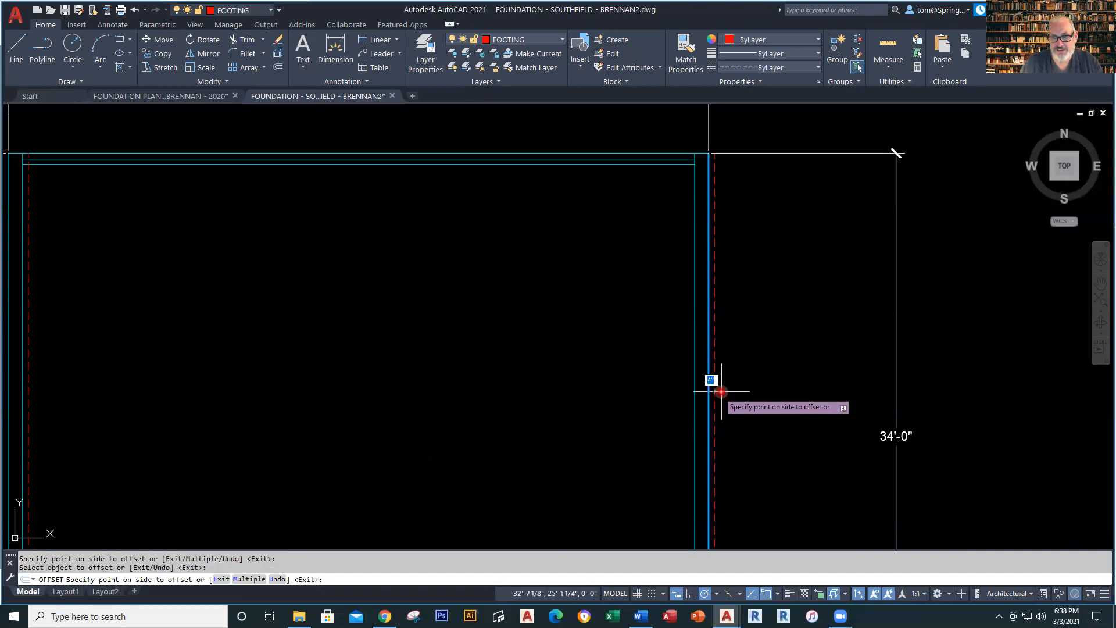
pyautogui.click(686, 404)
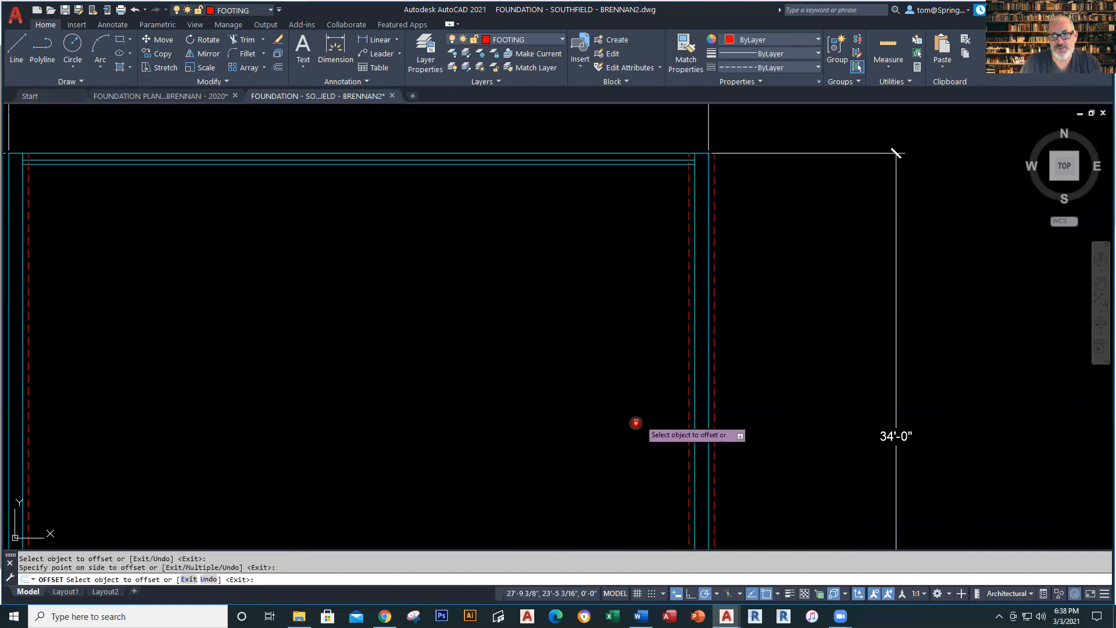
# Check the wall and footing widths of the long lower wall in the completed foundation plan, and return to the new drawing.
pyautogui.scroll(-4, 634, 424)
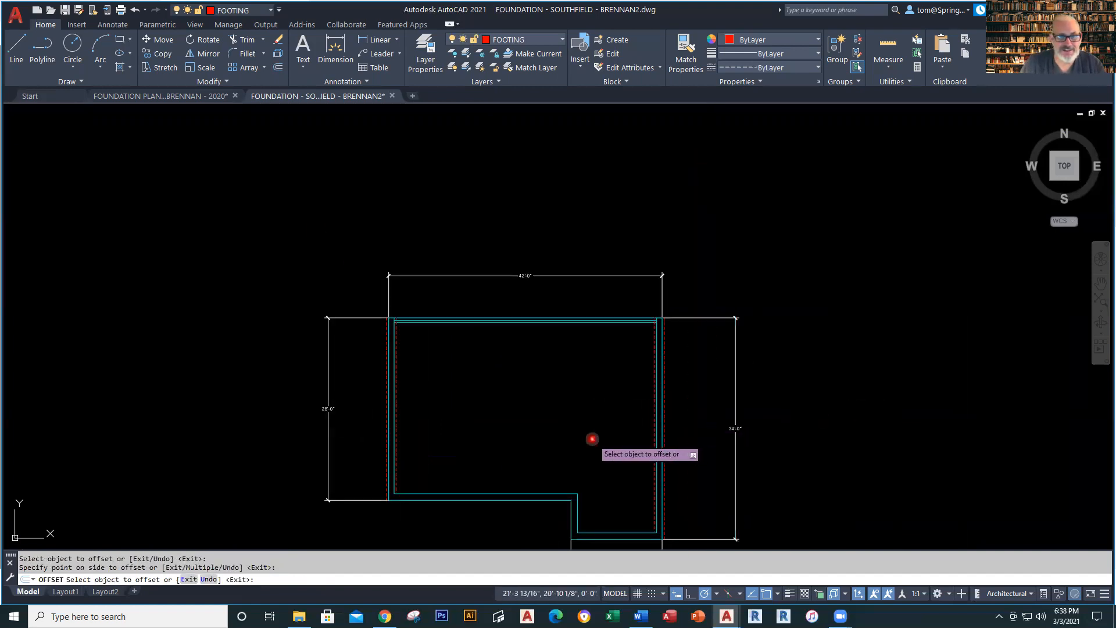
pyautogui.click(179, 96)
pyautogui.scroll(-3, 564, 447)
pyautogui.moveTo(568, 451); pyautogui.dragTo(550, 317, button='middle')
pyautogui.scroll(6, 639, 444)
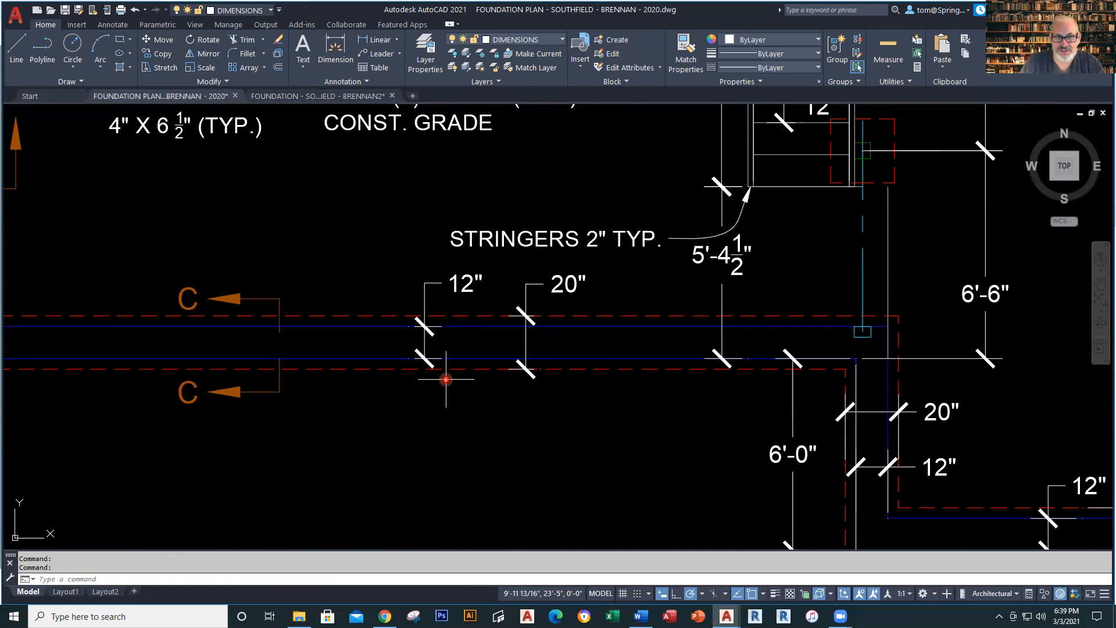
pyautogui.click(318, 96)
# Offset both lines of the long lower wall 4 inches to its inner and outer sides as footing lines.
pyautogui.scroll(5, 462, 509)
pyautogui.click(450, 430)
pyautogui.click(445, 389)
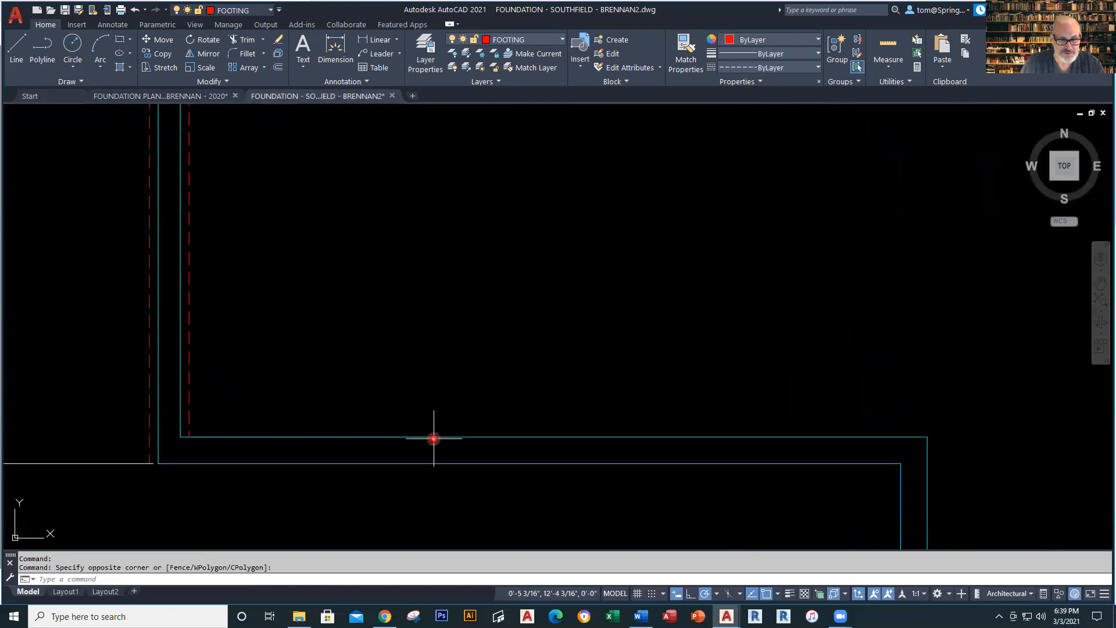
pyautogui.click(436, 437)
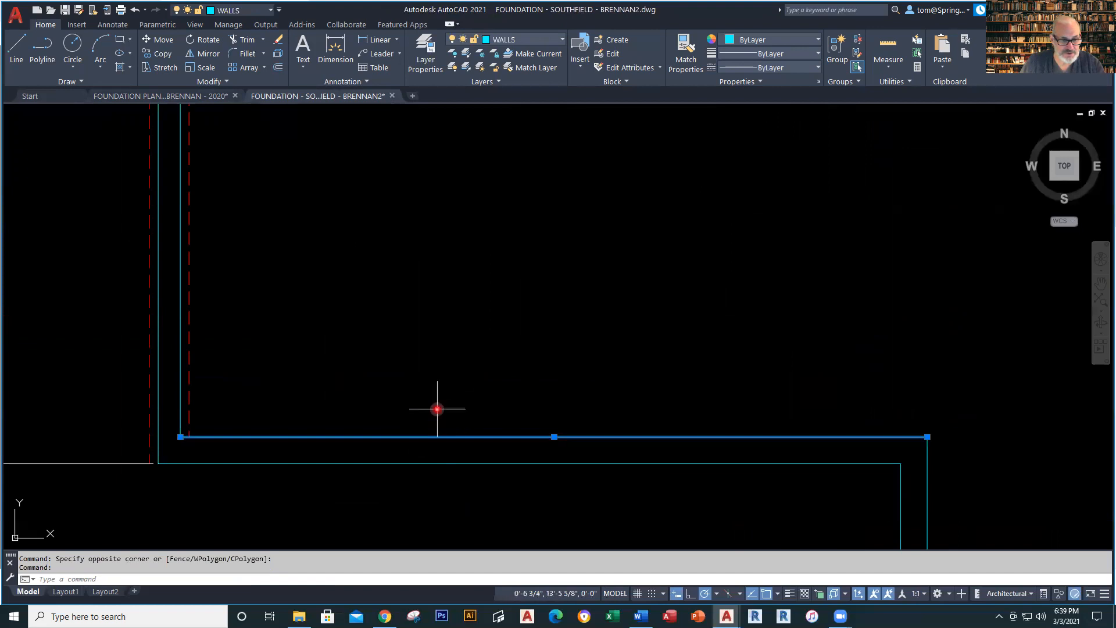
pyautogui.press('Escape')
pyautogui.rightClick(417, 336)
pyautogui.click(473, 345)
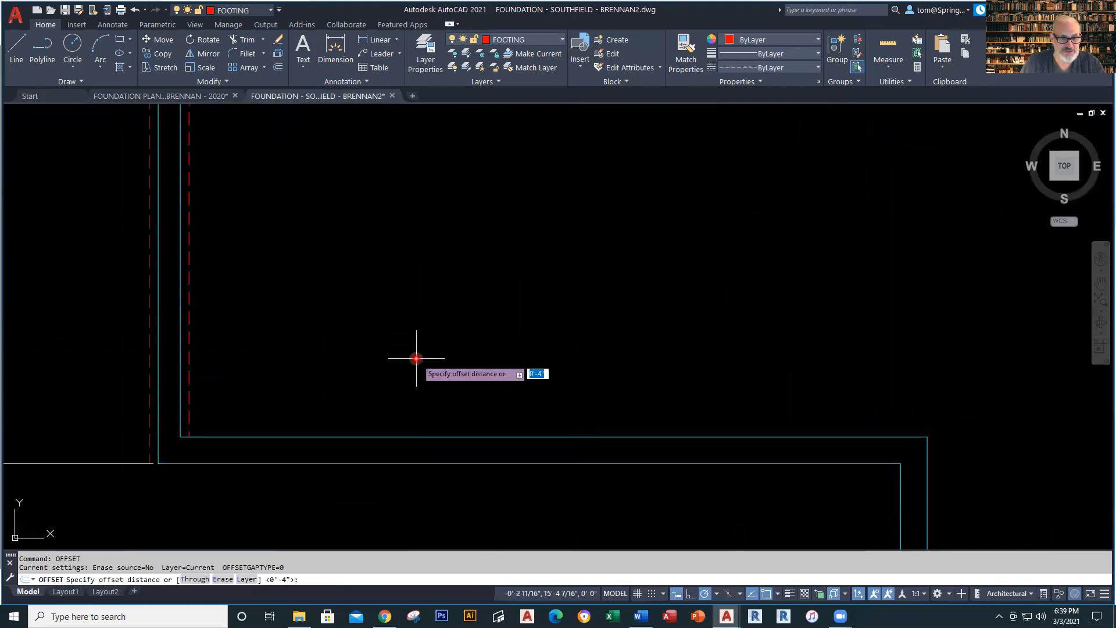
pyautogui.press('Return')
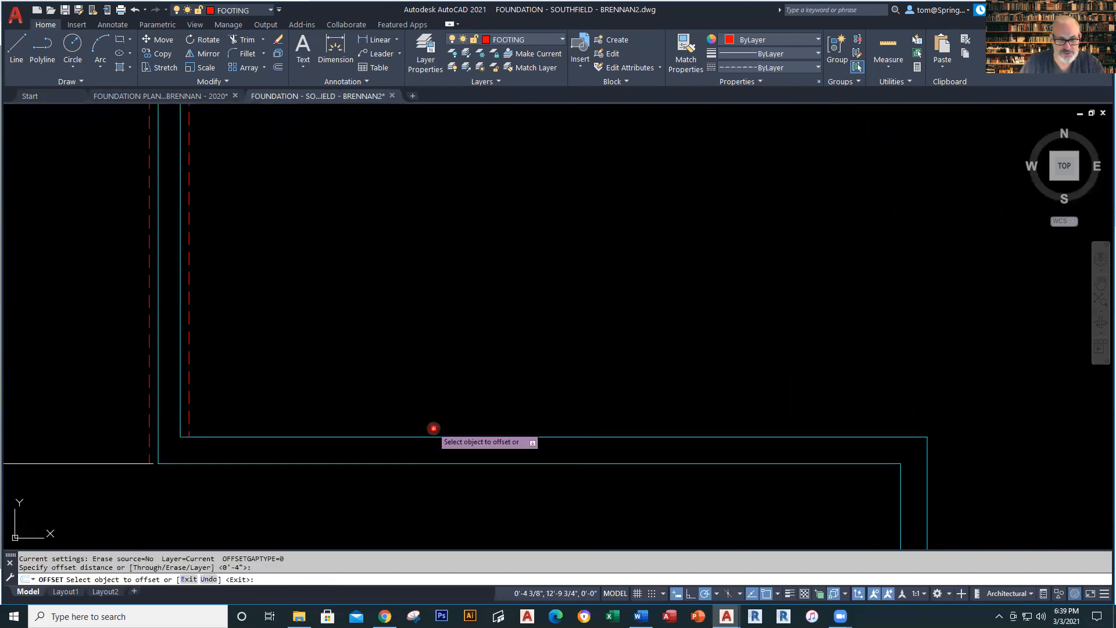
pyautogui.click(443, 436)
pyautogui.click(446, 401)
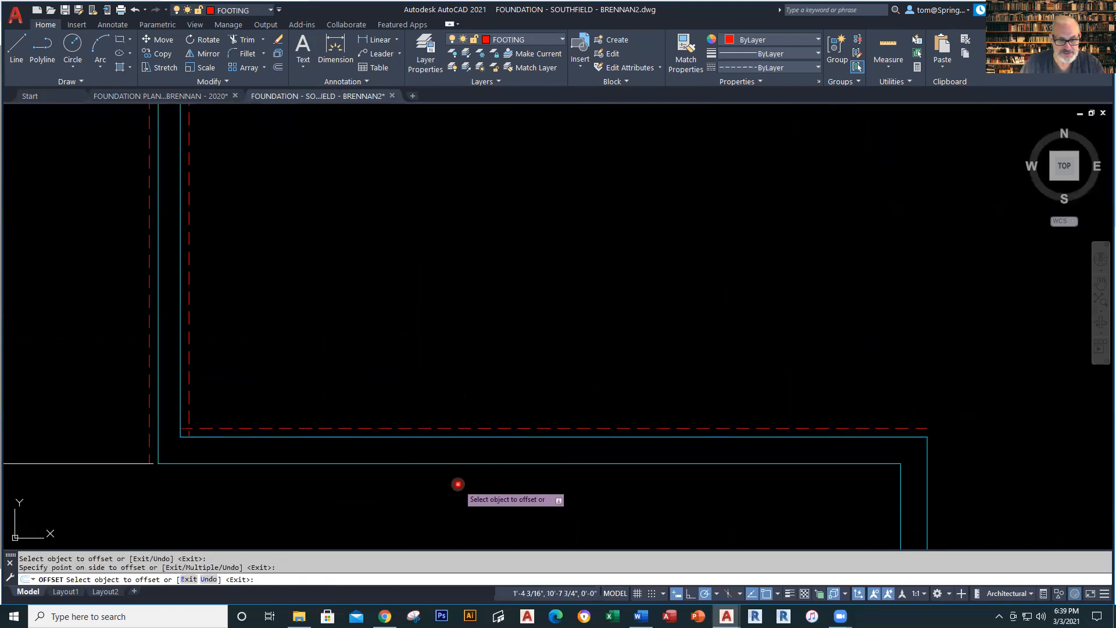
pyautogui.click(474, 464)
pyautogui.click(610, 532)
# Offset both lines of the short vertical jog wall 4 inches to its inner and outer sides as footing lines.
pyautogui.scroll(-3, 639, 540)
pyautogui.scroll(3, 585, 382)
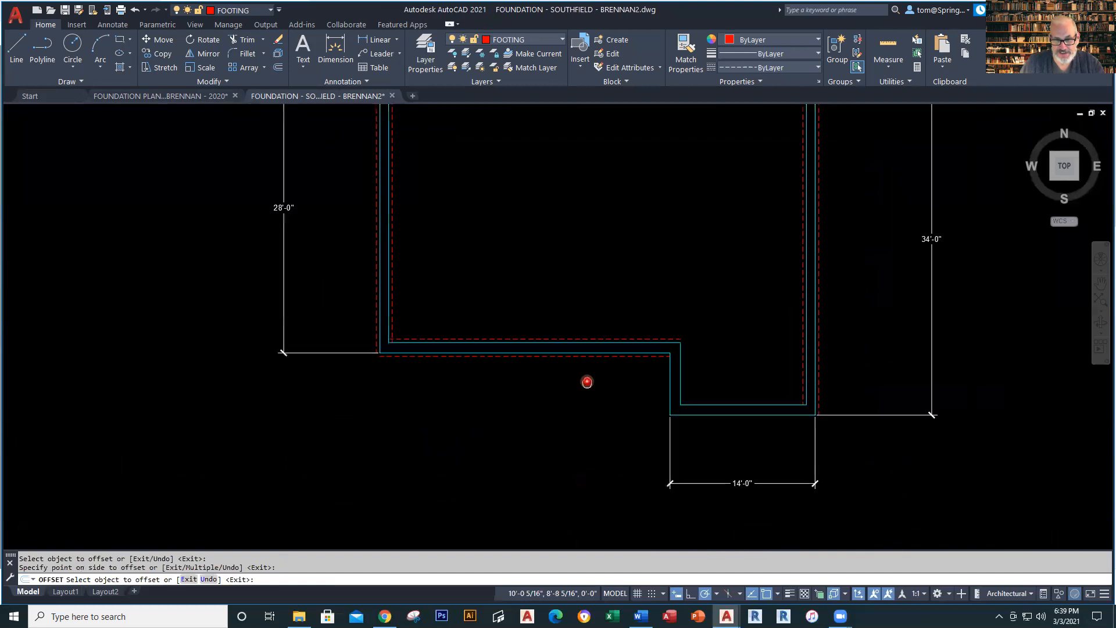
pyautogui.scroll(3, 583, 337)
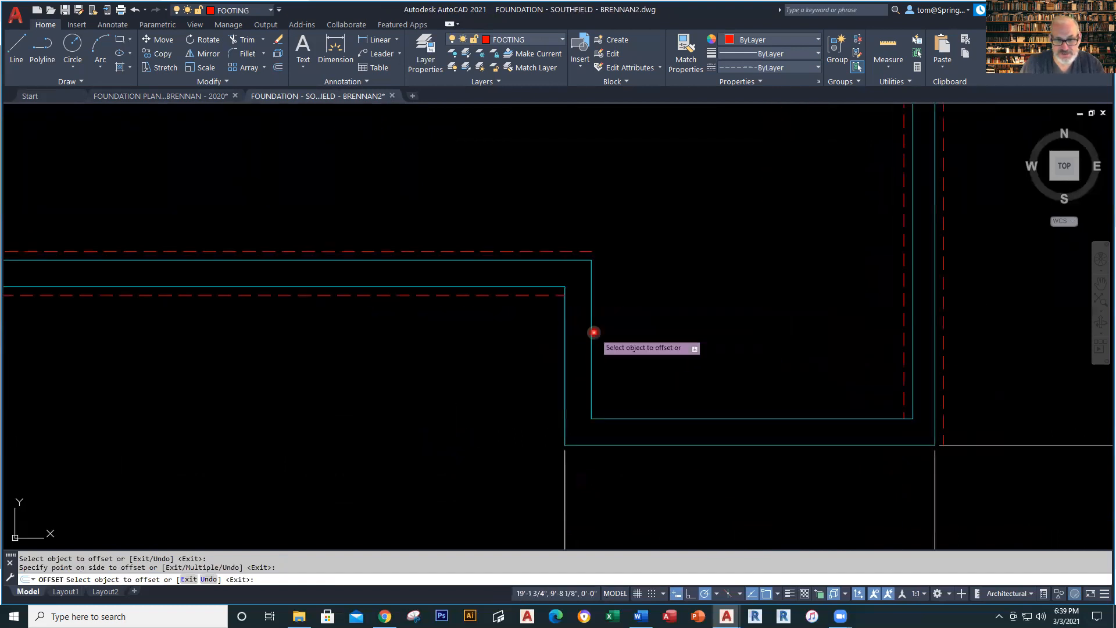
pyautogui.click(591, 332)
pyautogui.click(635, 331)
pyautogui.click(565, 346)
pyautogui.click(554, 413)
# Offset the 14-foot bottom wall's outer line 4 inches outward and its inner line 4 inches inward, and end the command.
pyautogui.click(641, 446)
pyautogui.click(651, 477)
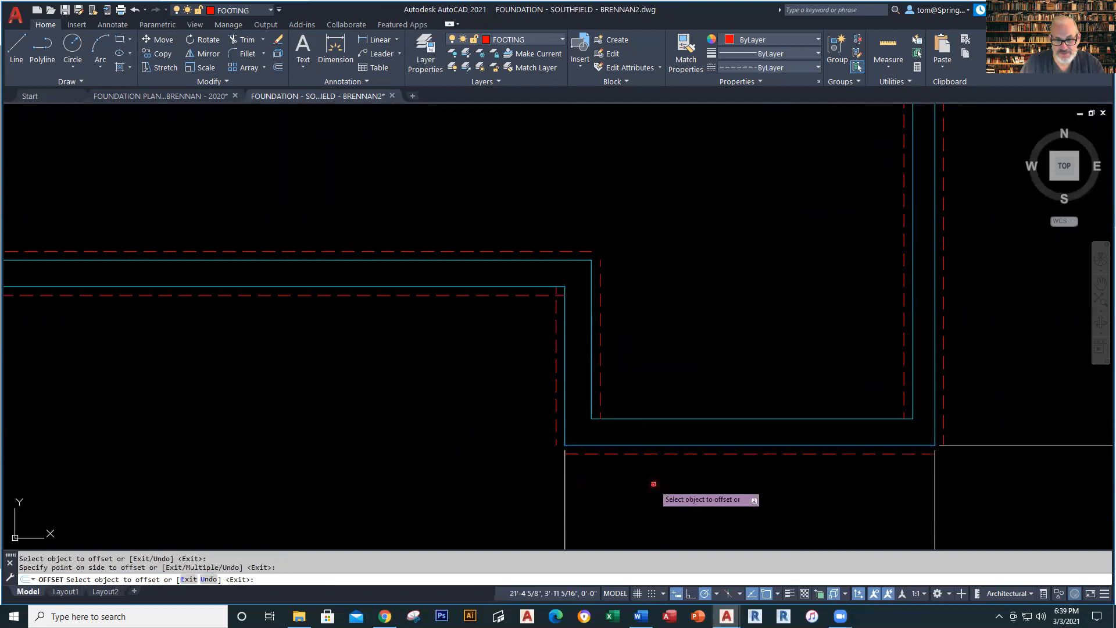
pyautogui.click(700, 419)
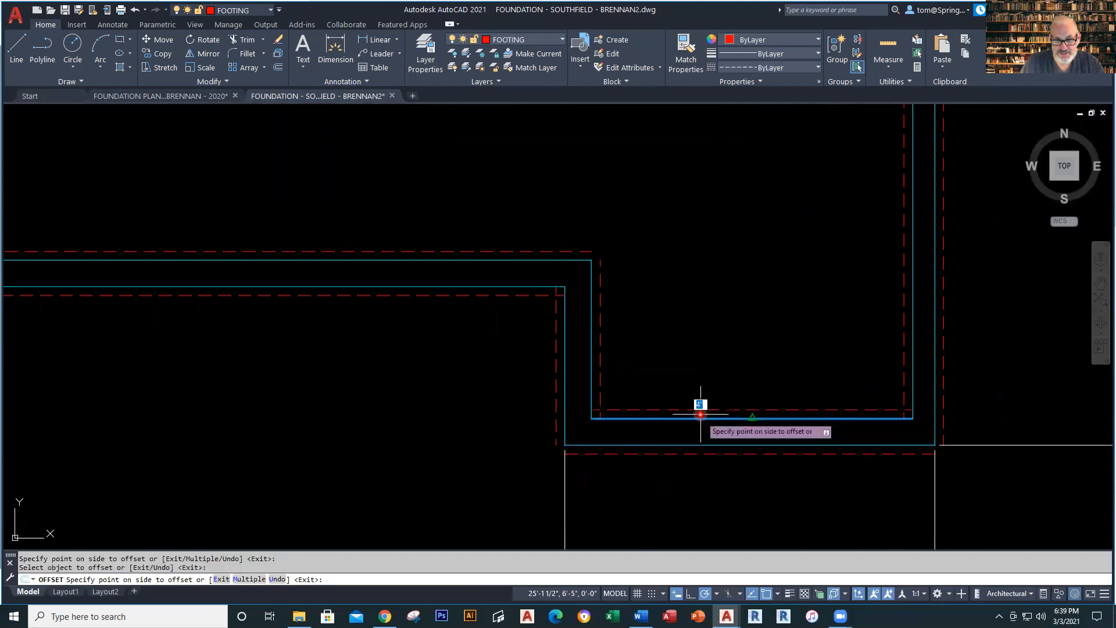
pyautogui.click(700, 406)
pyautogui.press('Escape')
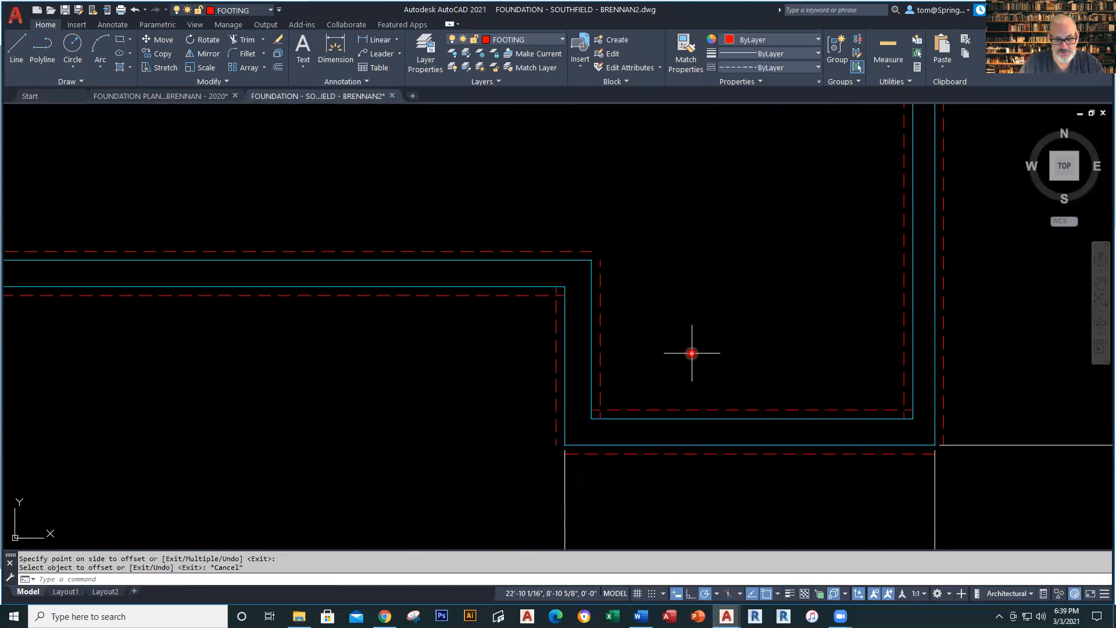
# Fillet the jog wall's inner footing line with the bottom wall's inner footing line into a sharp corner at radius 0.
pyautogui.write('f')
pyautogui.press('Return')
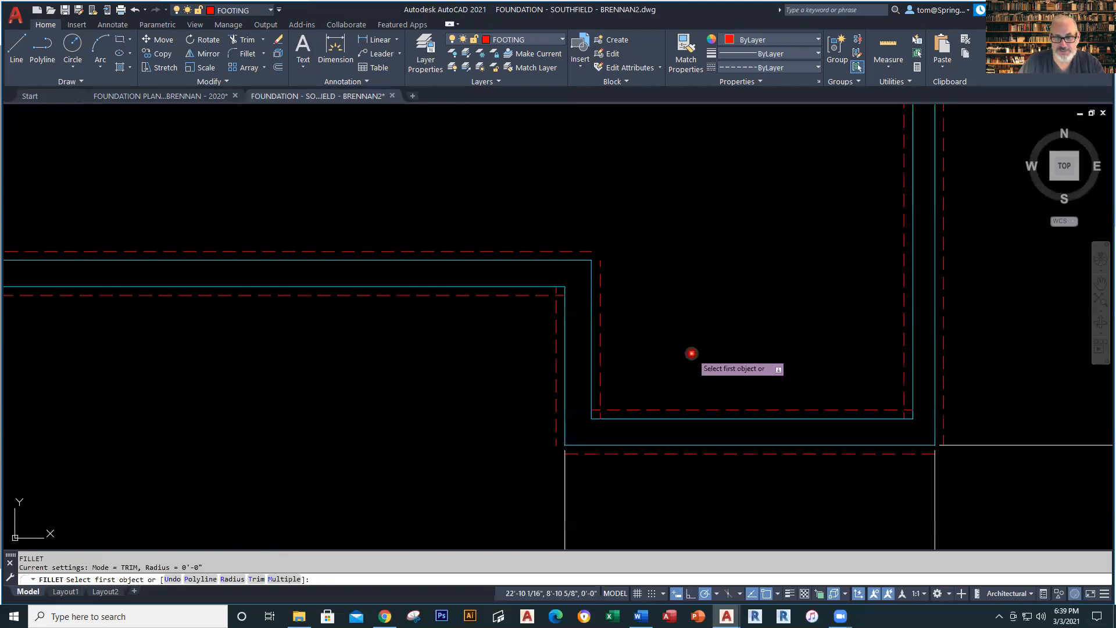
pyautogui.click(600, 365)
pyautogui.click(609, 408)
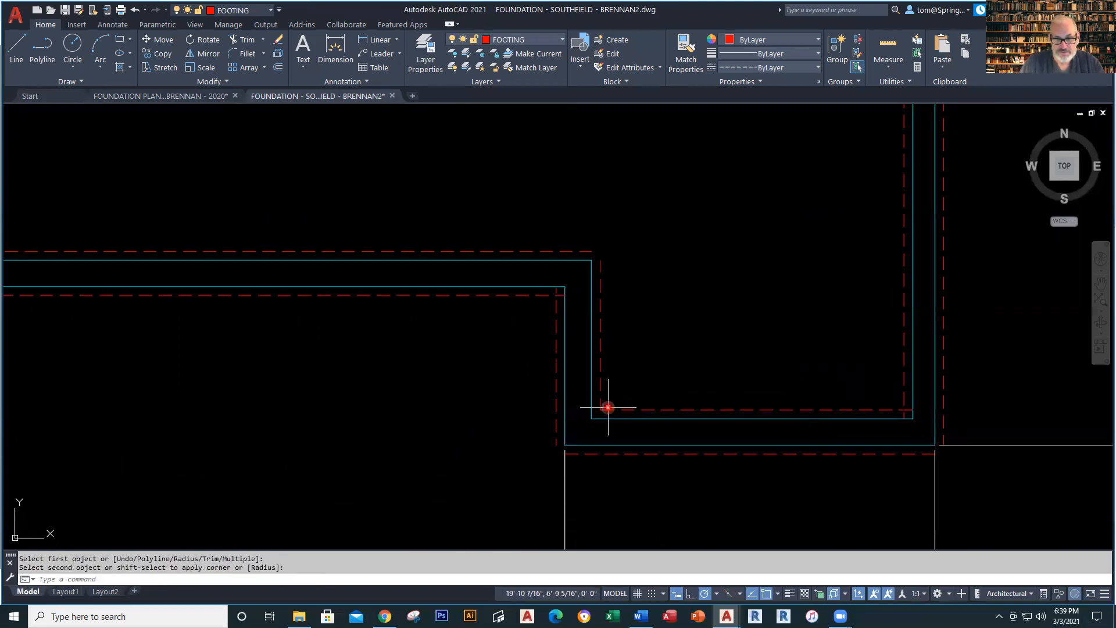
# Fillet the jog wall's outer footing line with the bottom wall's outer footing line into a sharp corner, using the Multiple option.
pyautogui.rightClick(451, 418)
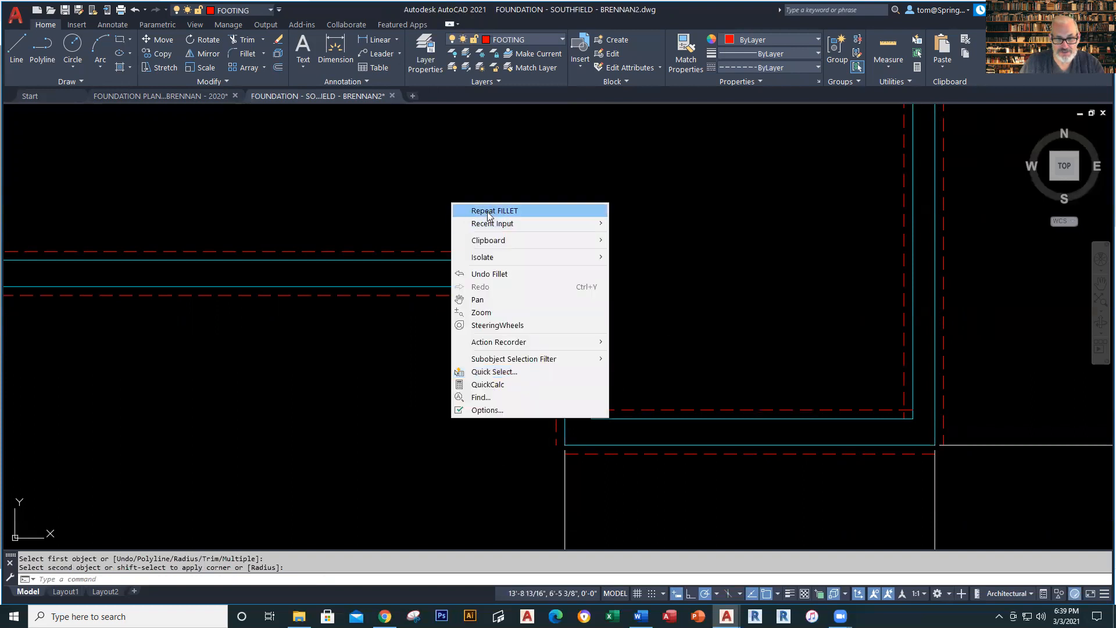
pyautogui.click(494, 210)
pyautogui.rightClick(435, 389)
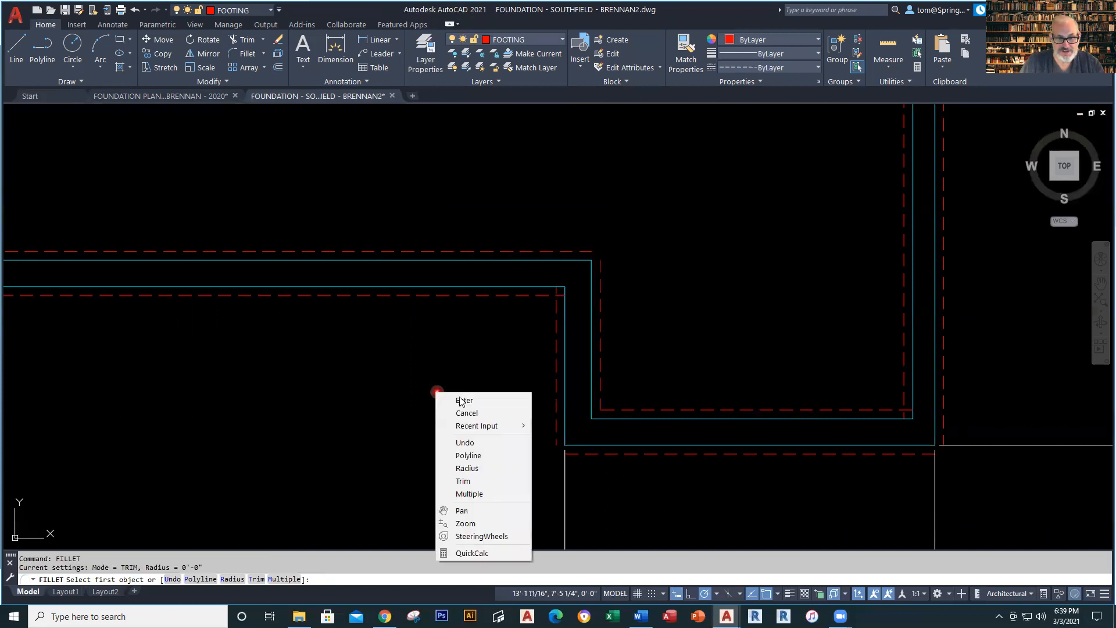
pyautogui.click(486, 493)
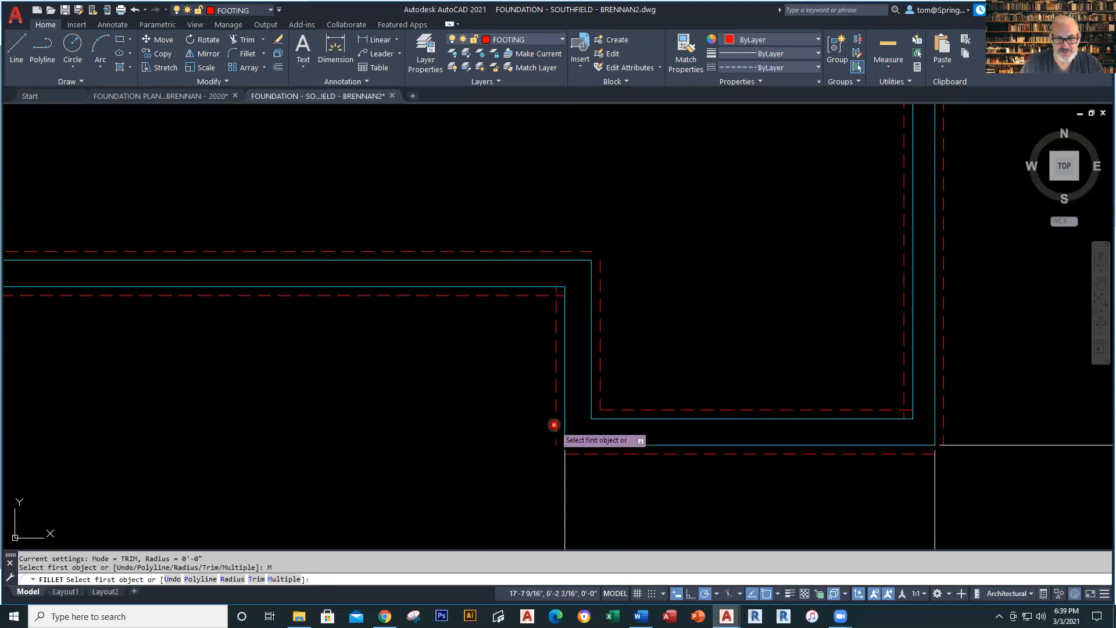
pyautogui.click(556, 425)
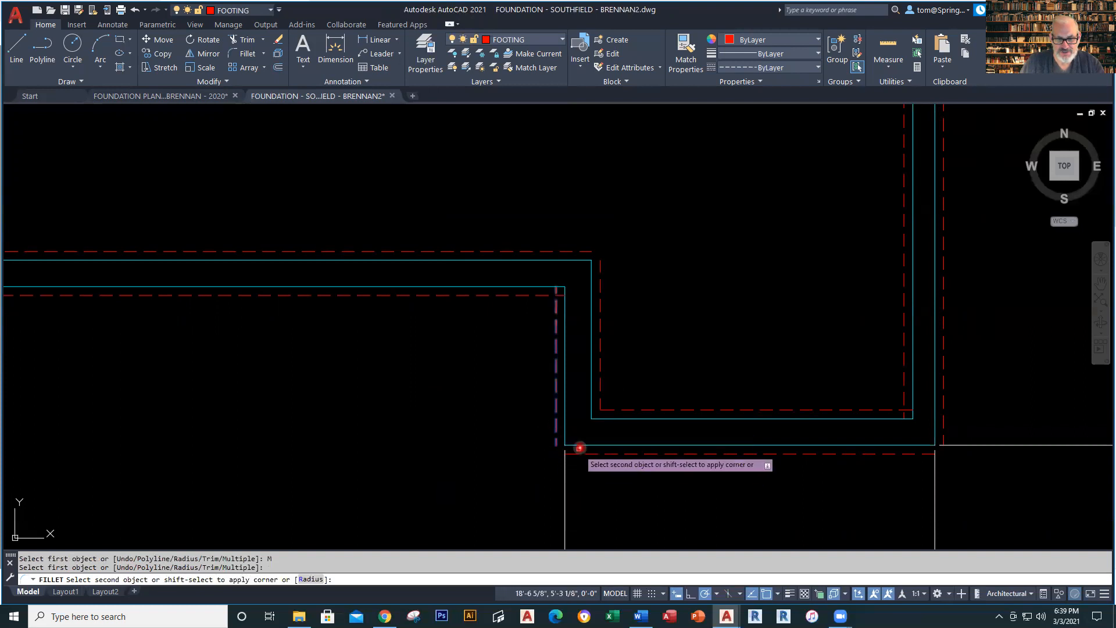
pyautogui.click(577, 453)
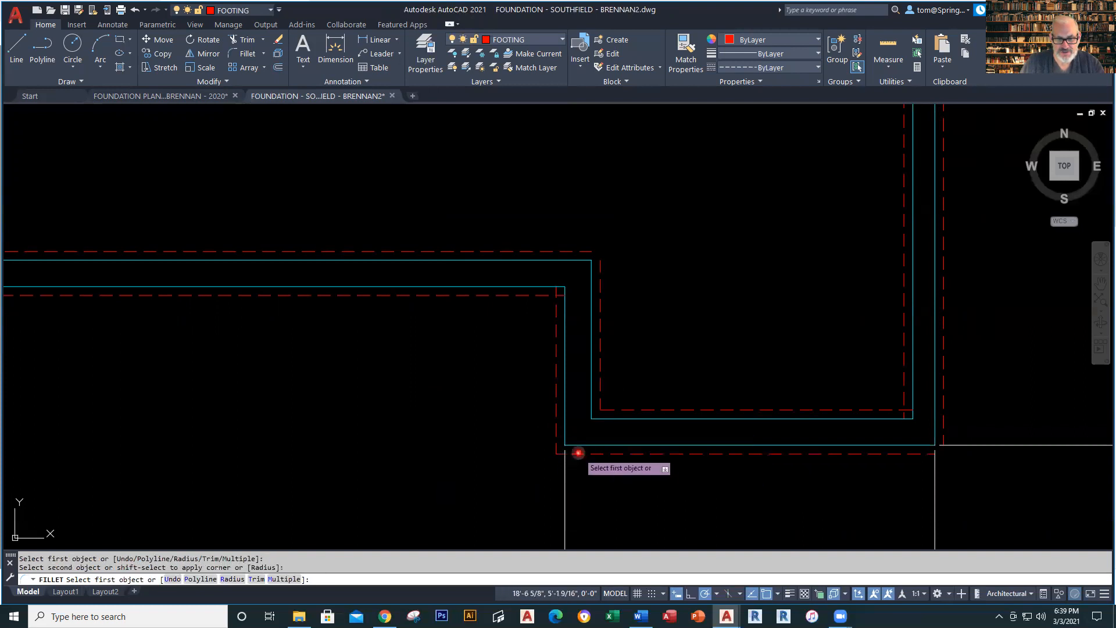
# Fillet the outer and inner footing corners where the jog wall meets the long lower wall.
pyautogui.click(552, 305)
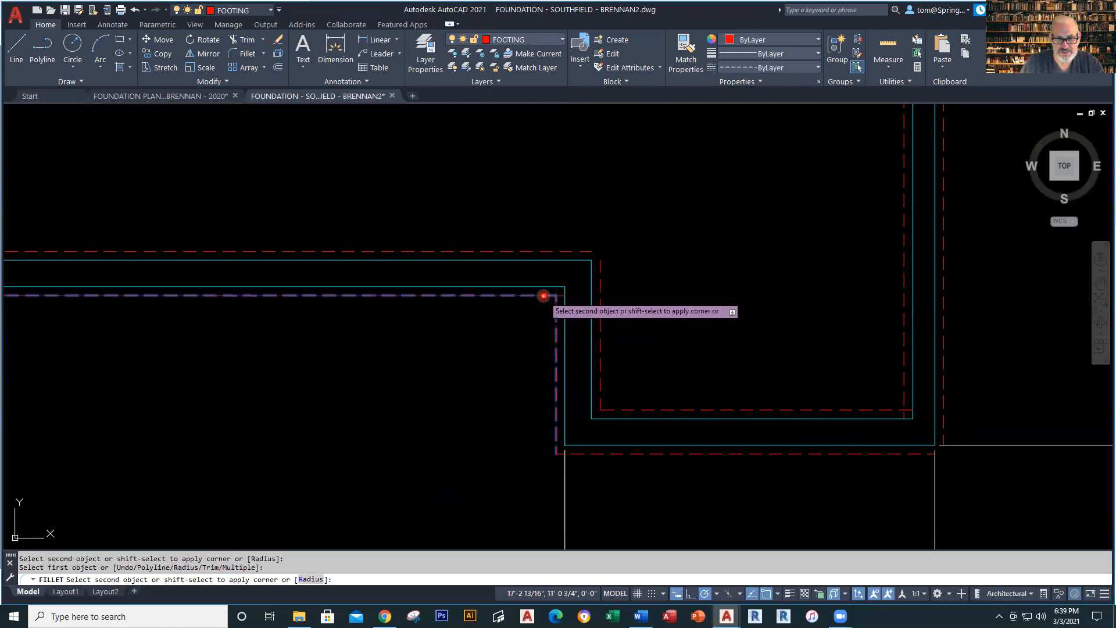
pyautogui.click(545, 295)
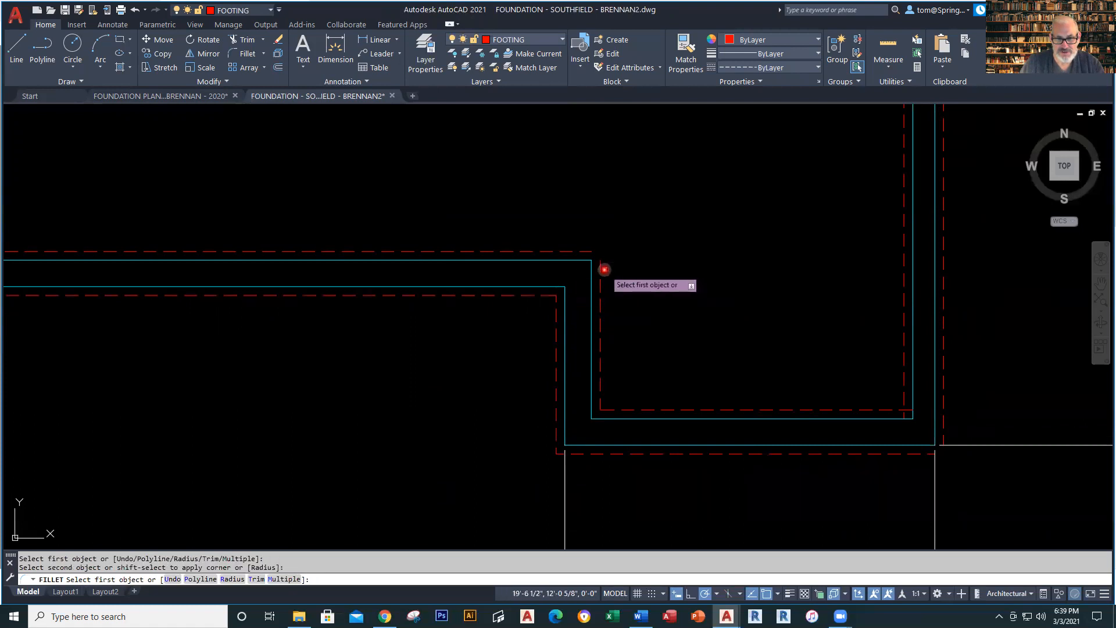
pyautogui.click(599, 269)
pyautogui.click(588, 251)
# Fillet the outer and inner footing lines at the plan's lower-left corner into sharp corners.
pyautogui.scroll(-5, 448, 442)
pyautogui.scroll(8, 401, 401)
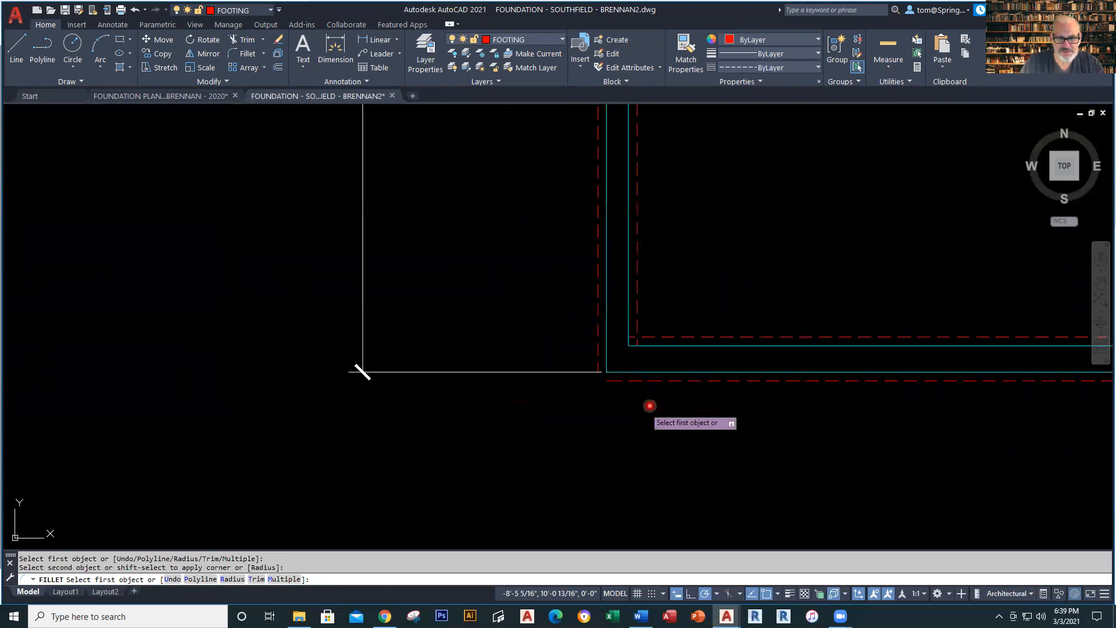
pyautogui.click(638, 381)
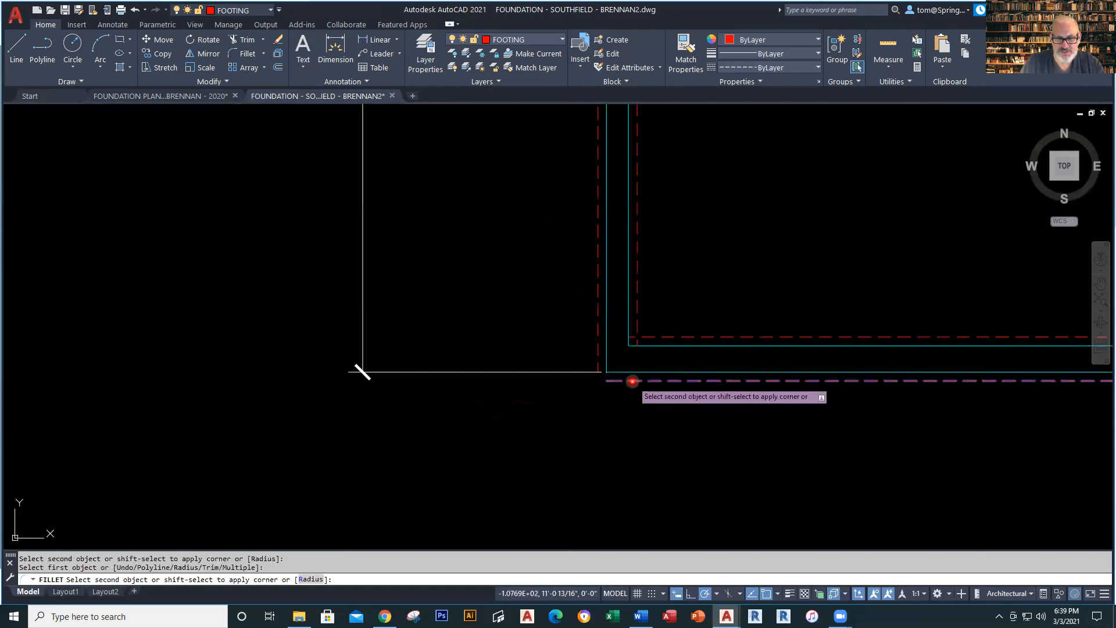
pyautogui.click(599, 345)
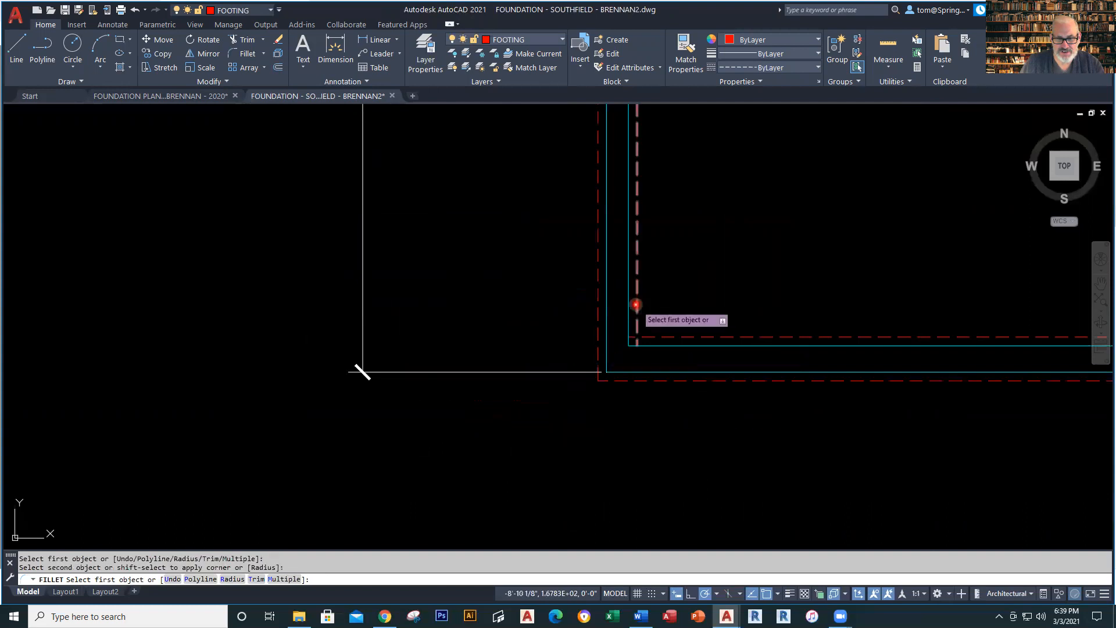
pyautogui.click(635, 304)
pyautogui.click(656, 335)
# Fillet the inner and outer footing lines at the plan's lower-right corner into sharp corners.
pyautogui.scroll(-6, 668, 328)
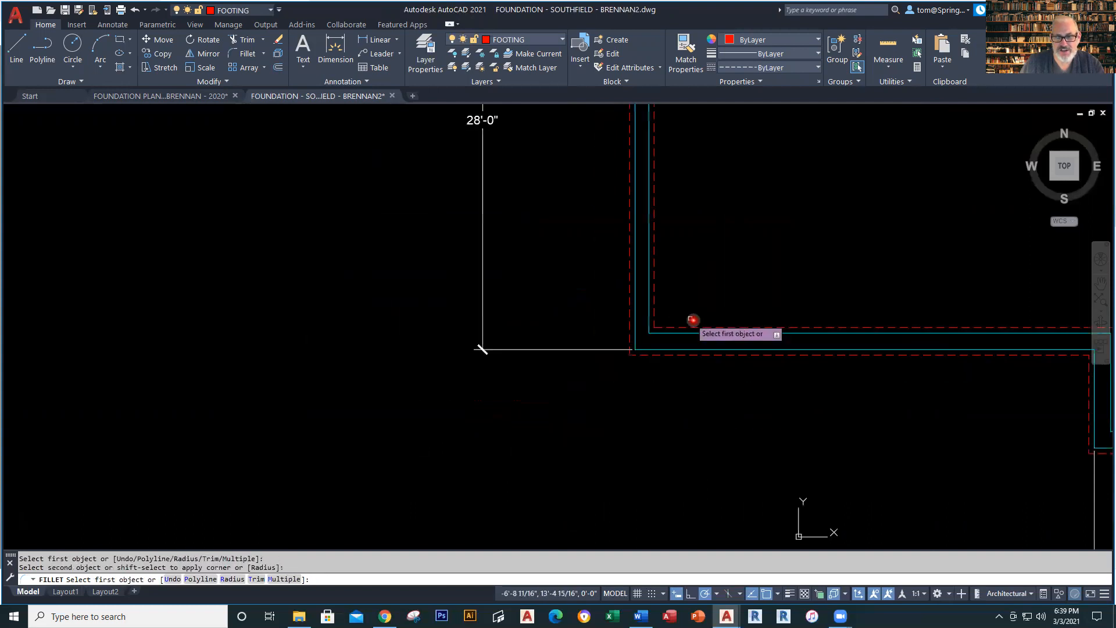
pyautogui.moveTo(719, 323)
pyautogui.mouseDown(button='middle')
pyautogui.moveTo(633, 449)
pyautogui.moveTo(451, 289)
pyautogui.mouseUp(button='middle')
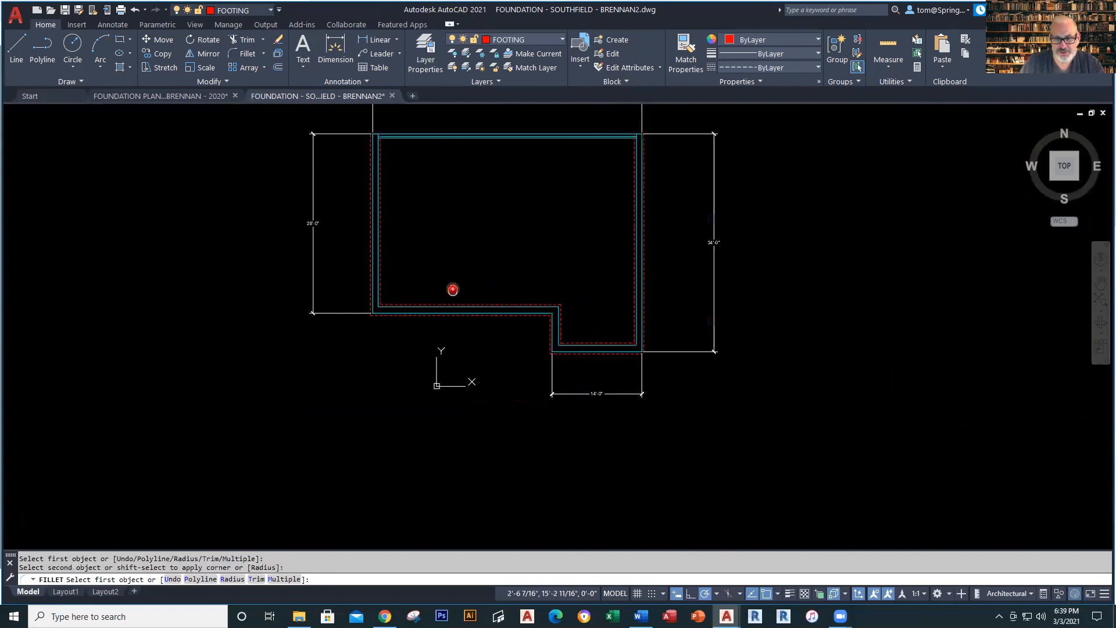
pyautogui.scroll(6, 660, 364)
pyautogui.scroll(2, 549, 325)
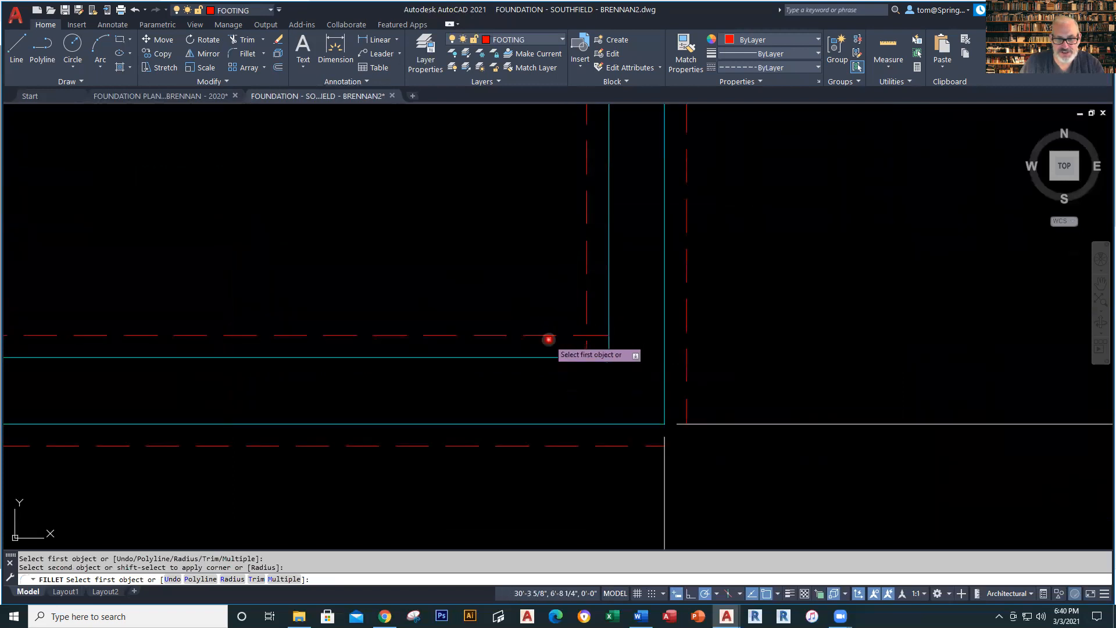
pyautogui.click(547, 336)
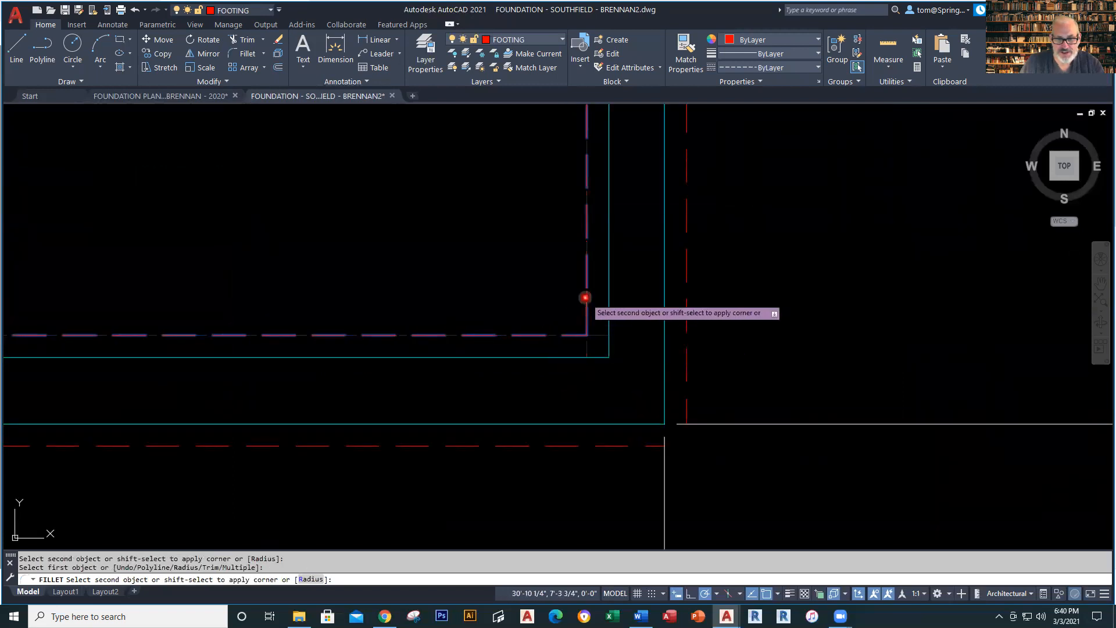
pyautogui.click(586, 299)
pyautogui.click(614, 446)
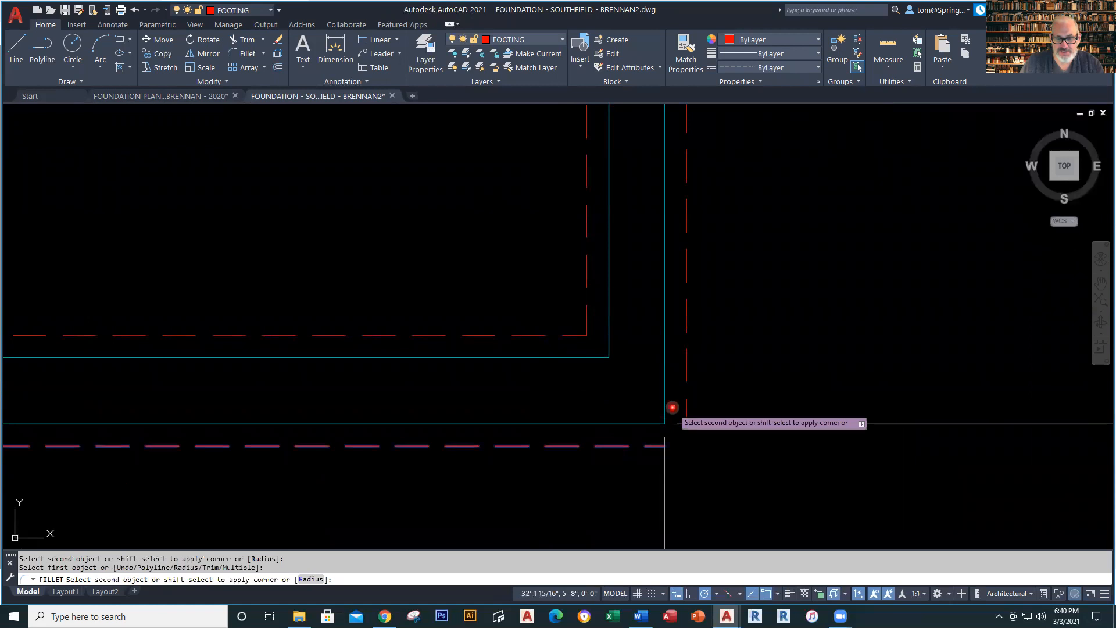
pyautogui.click(685, 406)
# Check the wall and footing widths along the top wall in the completed FOUNDATION PLAN drawing.
pyautogui.scroll(-5, 741, 389)
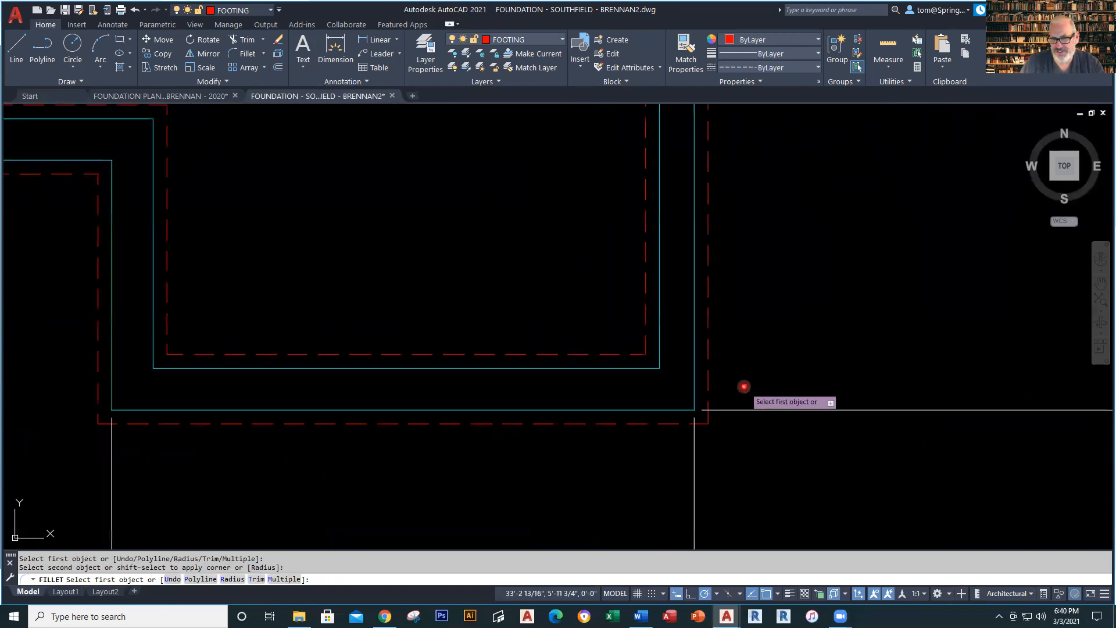
pyautogui.moveTo(736, 378); pyautogui.dragTo(685, 545, button='middle')
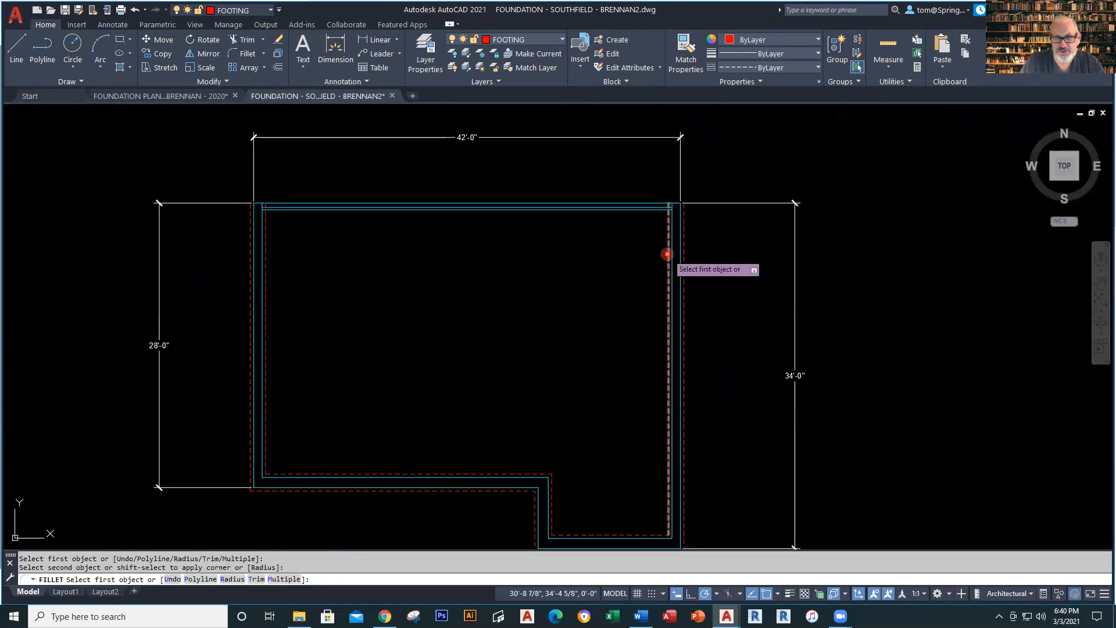
pyautogui.moveTo(665, 252); pyautogui.dragTo(672, 344, button='middle')
pyautogui.scroll(5, 672, 344)
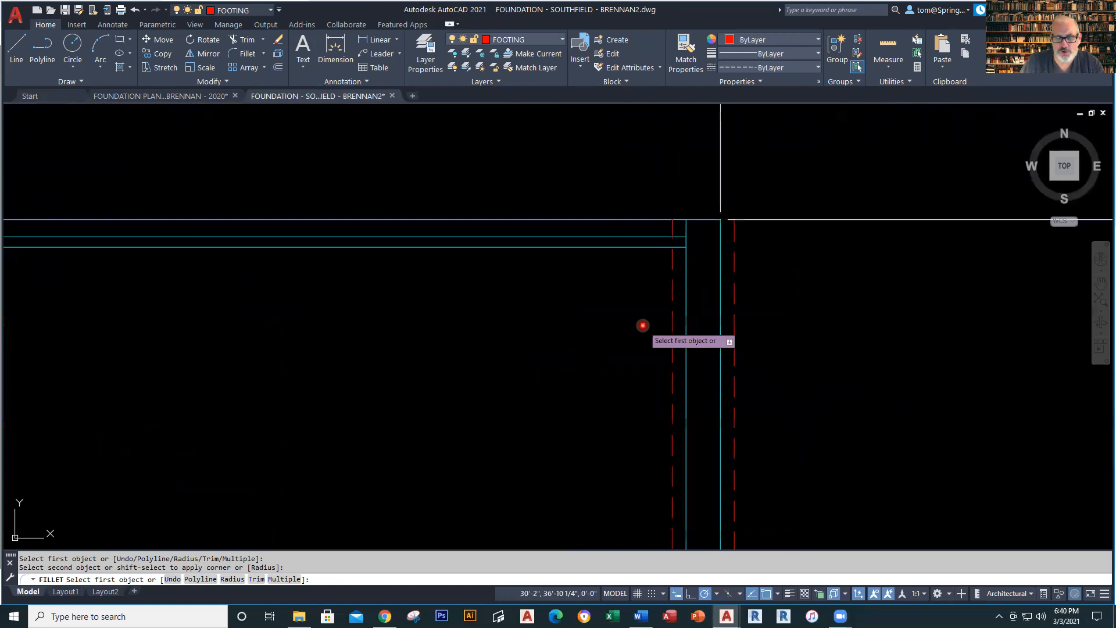
pyautogui.click(176, 98)
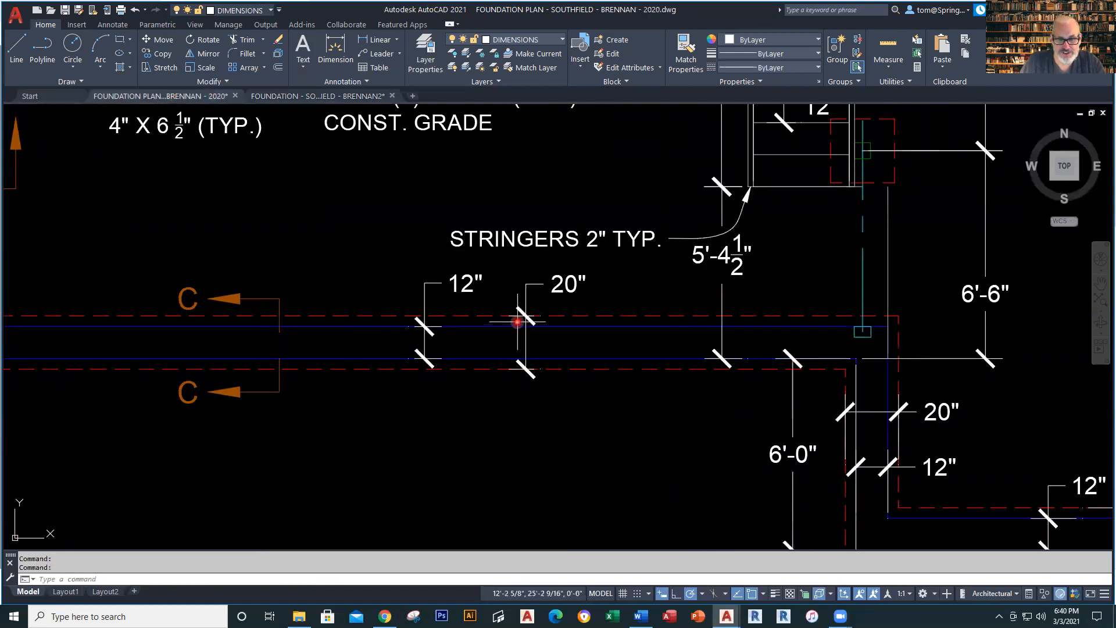
pyautogui.scroll(-8, 517, 321)
pyautogui.scroll(6, 529, 407)
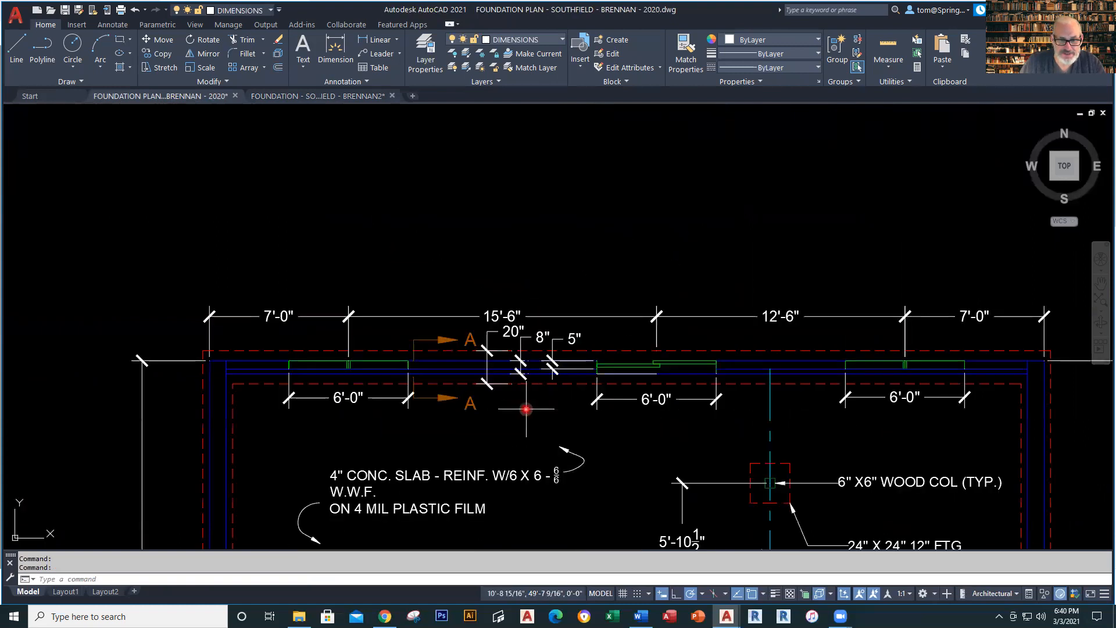
pyautogui.scroll(2, 526, 409)
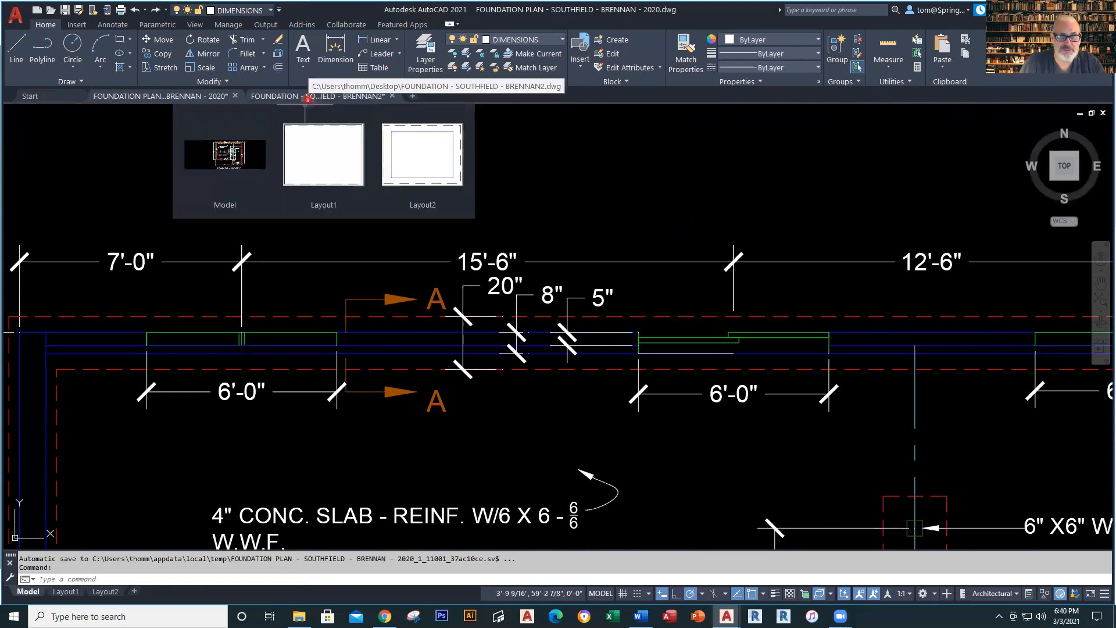
# Back in the working drawing, offset the top wall's innermost line 6 inches inward and its outer line 6 inches outward as footing lines.
pyautogui.click(307, 97)
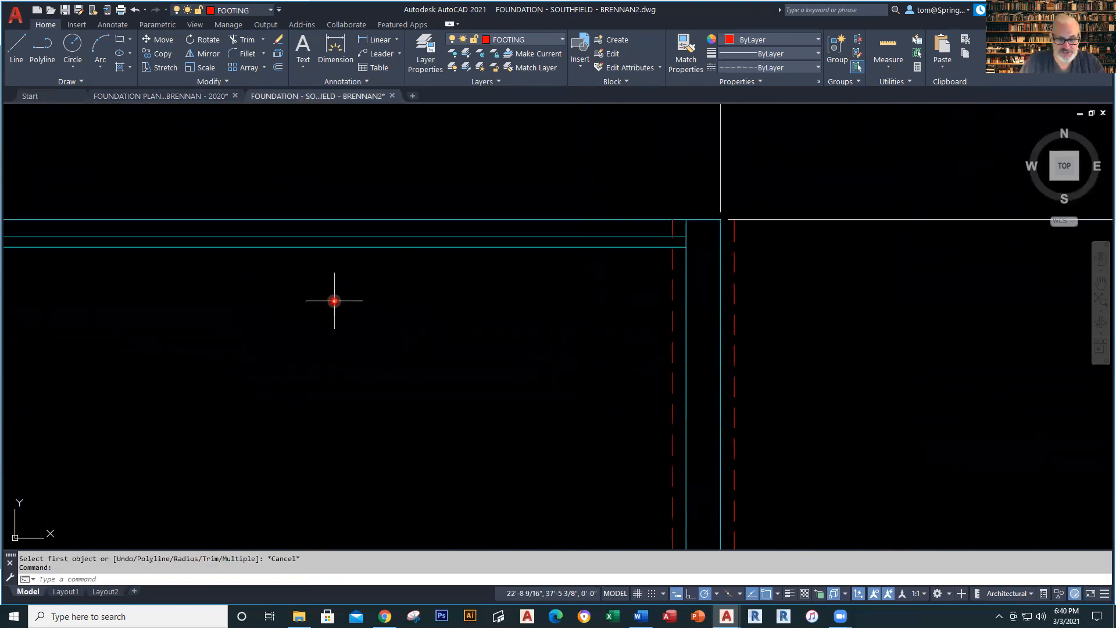
pyautogui.write('o')
pyautogui.press('Return')
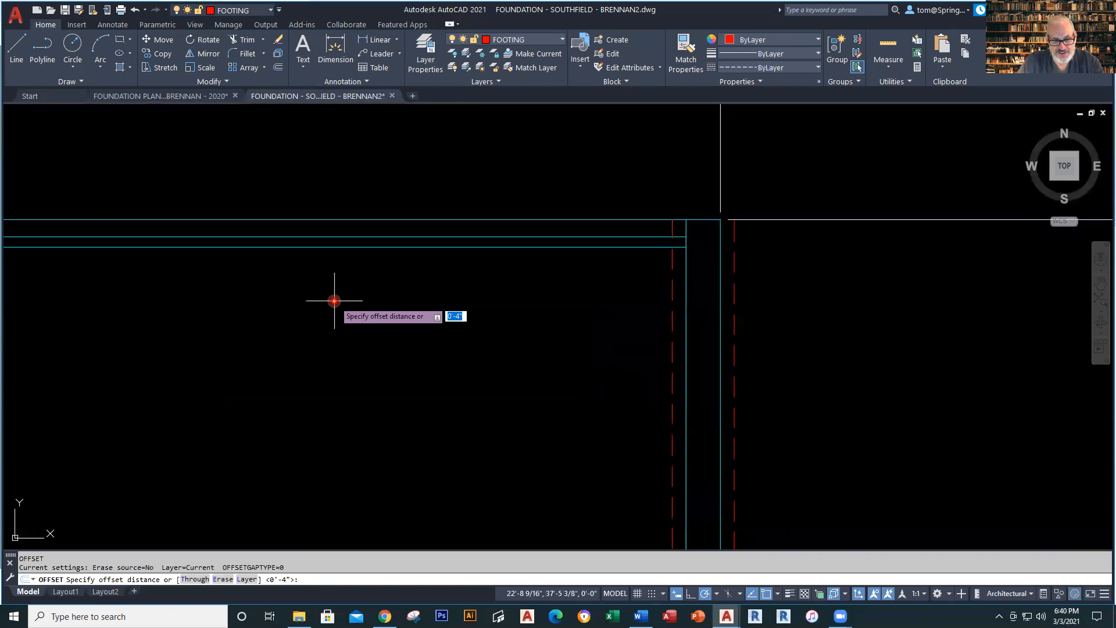
pyautogui.write('6')
pyautogui.press('Return')
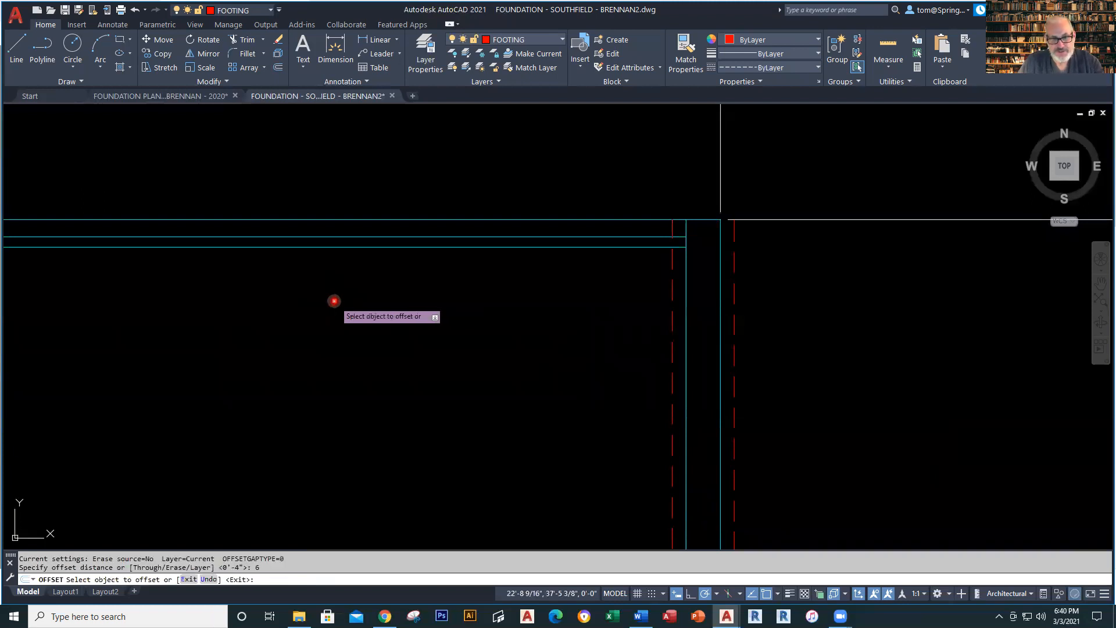
pyautogui.click(372, 246)
pyautogui.click(386, 330)
pyautogui.click(407, 219)
pyautogui.click(407, 175)
pyautogui.press('Escape')
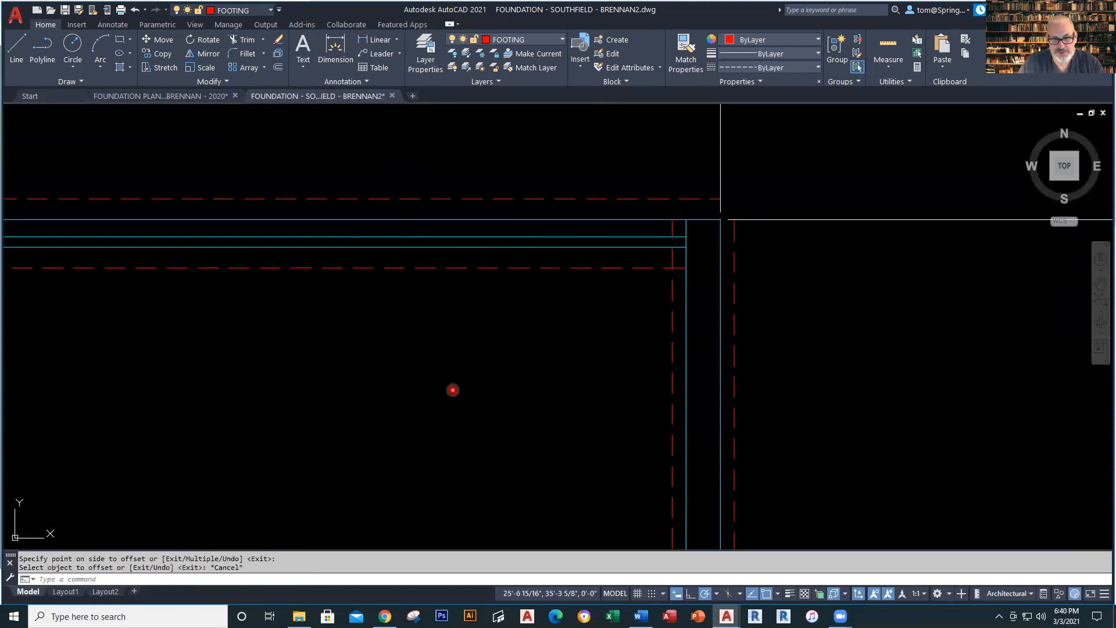
# Fillet the inner and outer footing lines at the plan's upper-right corner into sharp corners, using the Multiple option.
pyautogui.write('f')
pyautogui.press('Return')
pyautogui.rightClick(454, 389)
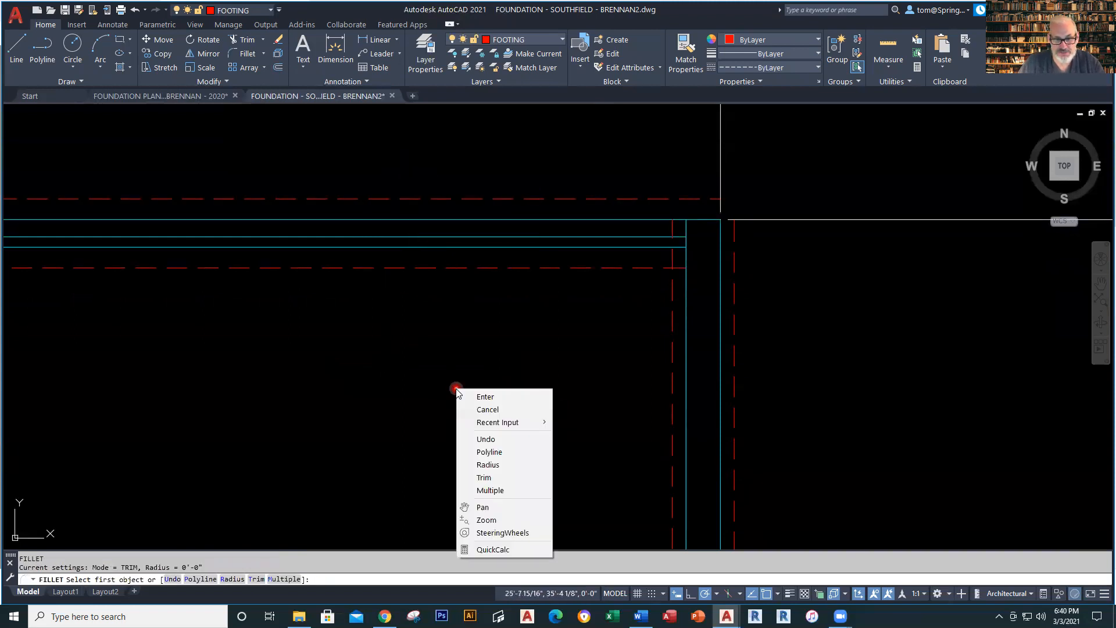
pyautogui.click(525, 491)
pyautogui.click(634, 267)
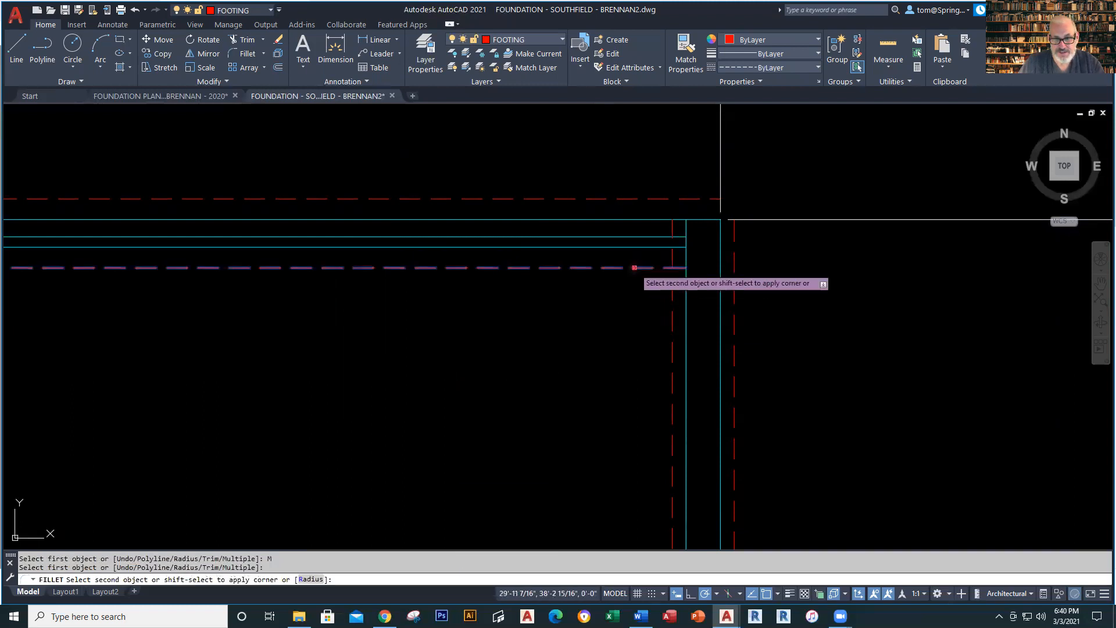
pyautogui.click(673, 288)
pyautogui.click(734, 234)
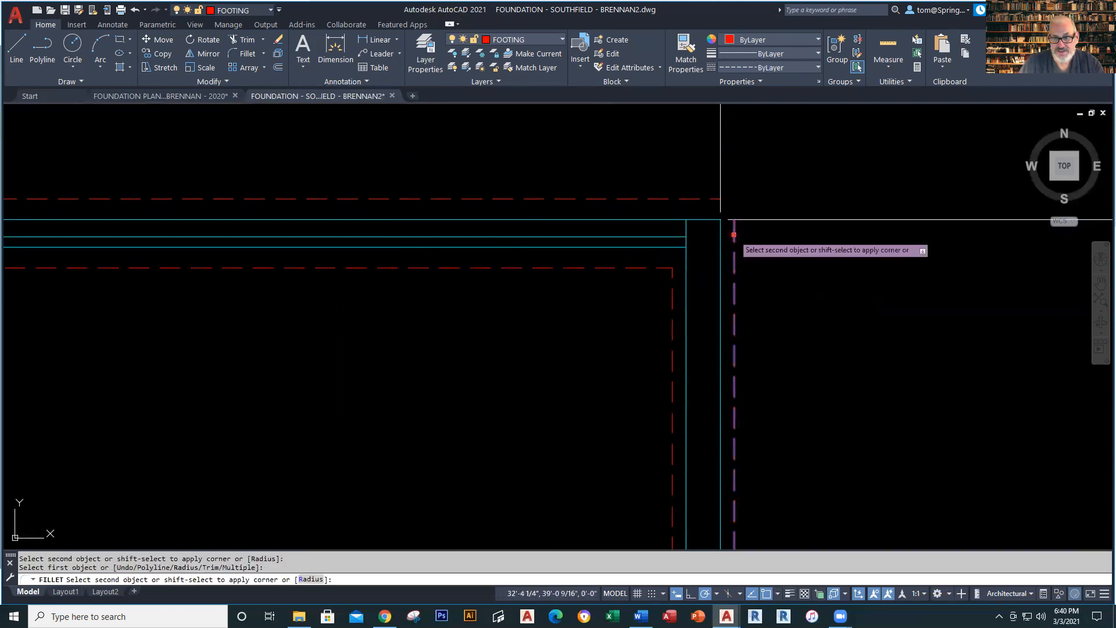
pyautogui.click(695, 199)
# Fillet the inner and outer footing lines at the plan's upper-left corner into sharp corners and end the command.
pyautogui.scroll(-4, 491, 472)
pyautogui.moveTo(491, 471); pyautogui.dragTo(778, 426, button='middle')
pyautogui.scroll(-3, 777, 426)
pyautogui.scroll(4, 545, 369)
pyautogui.scroll(4, 358, 335)
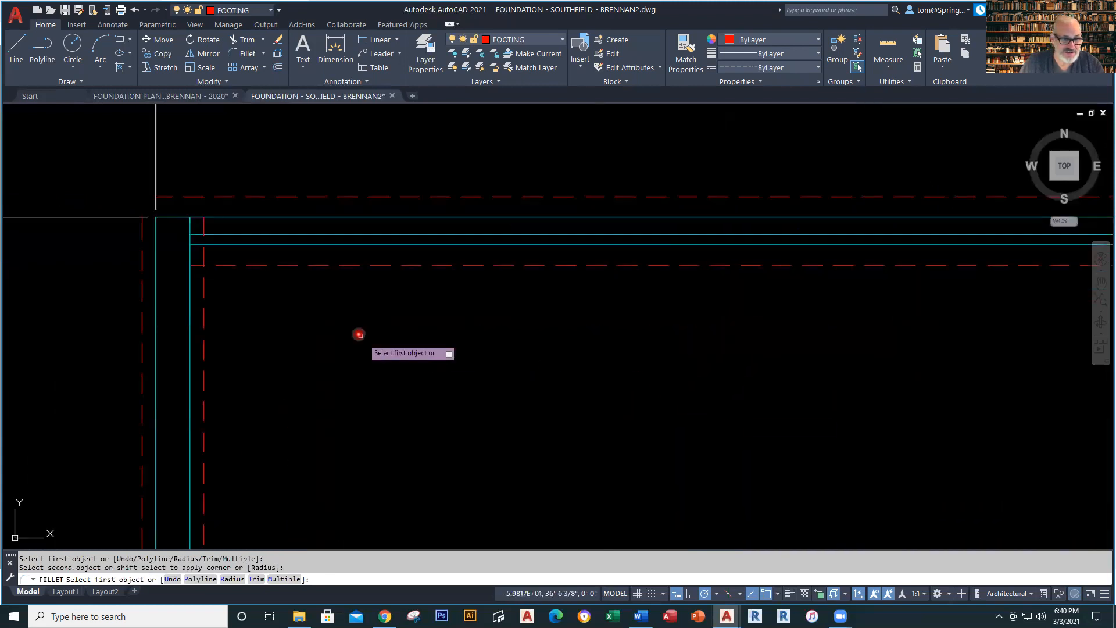
pyautogui.click(203, 294)
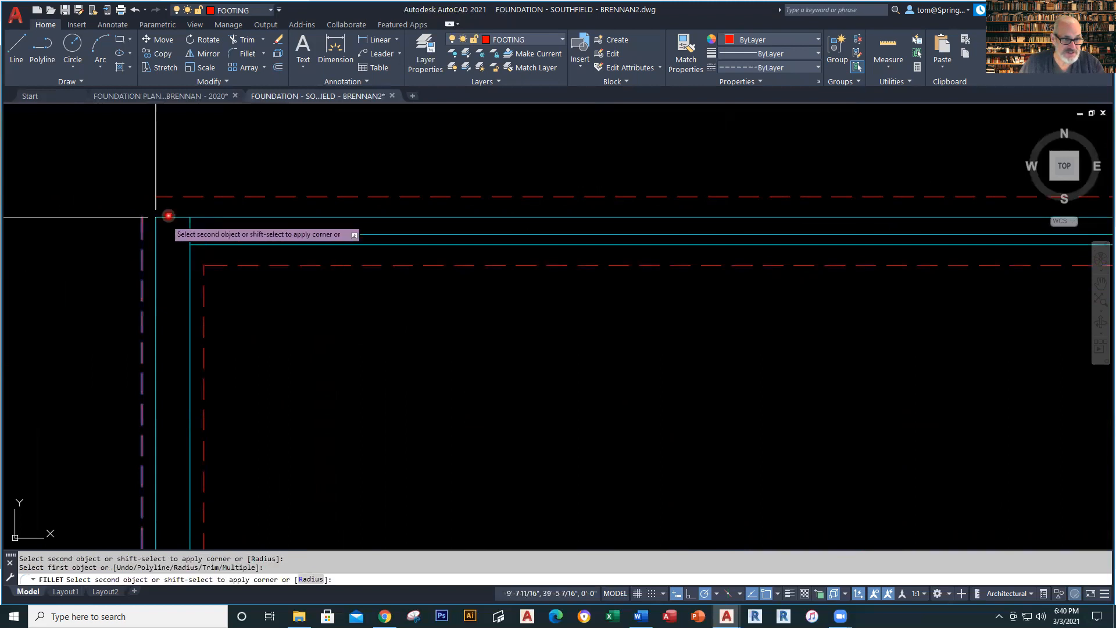
pyautogui.click(192, 197)
pyautogui.press('Escape')
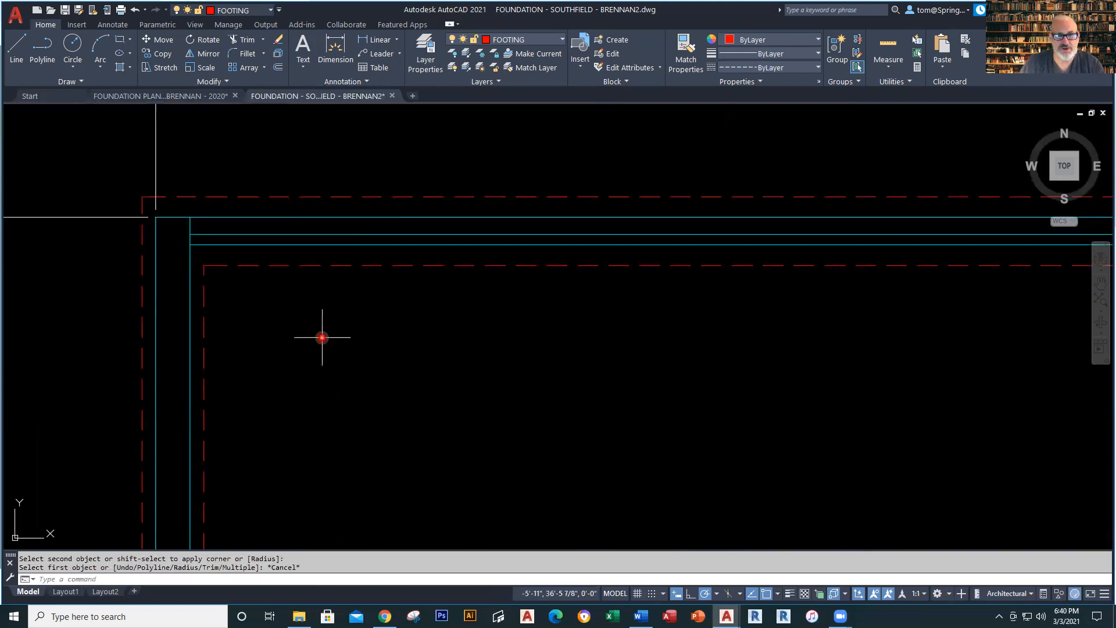
# Make the DIMENSIONS layer current and add a horizontal linear dimension across the left foundation wall's thickness.
pyautogui.click(562, 40)
pyautogui.click(509, 111)
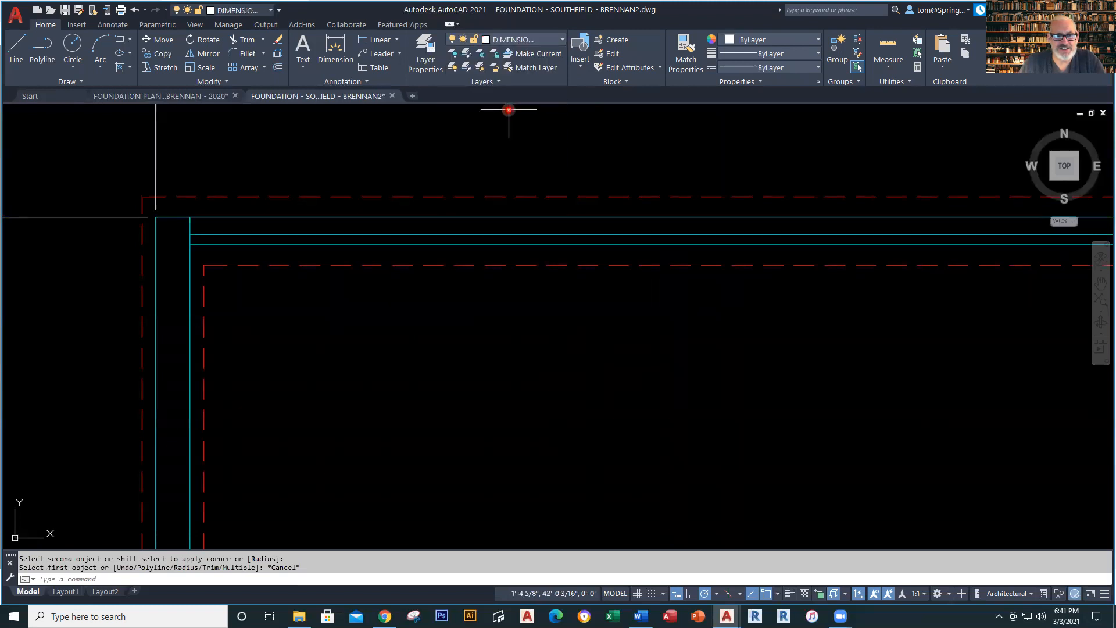
pyautogui.scroll(-5, 486, 321)
pyautogui.moveTo(249, 407); pyautogui.dragTo(363, 249, button='middle')
pyautogui.click(374, 40)
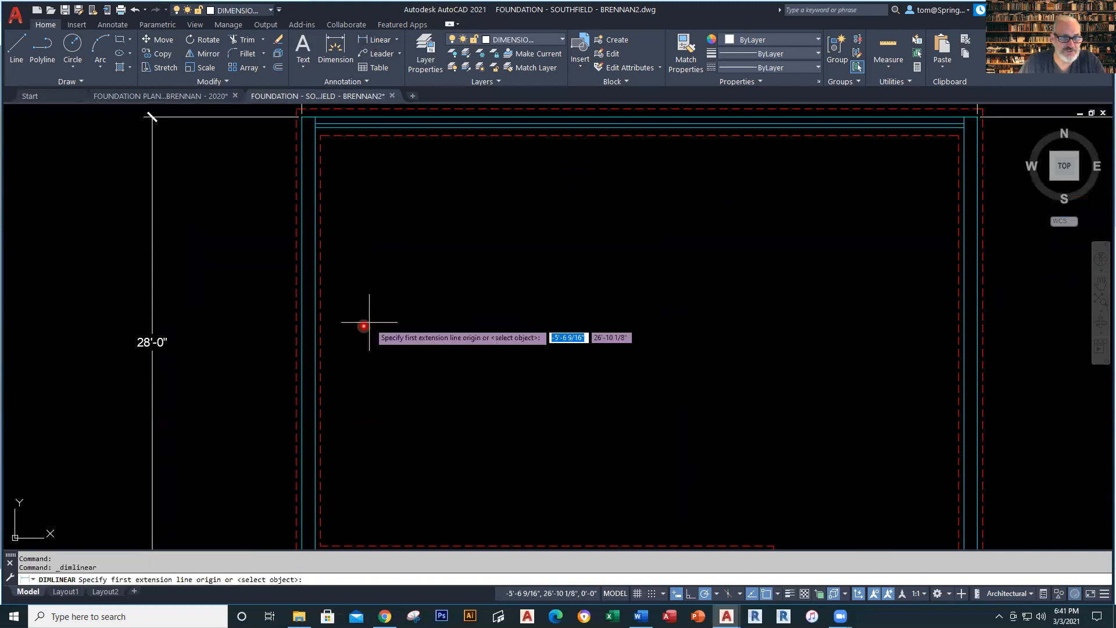
pyautogui.scroll(3, 313, 355)
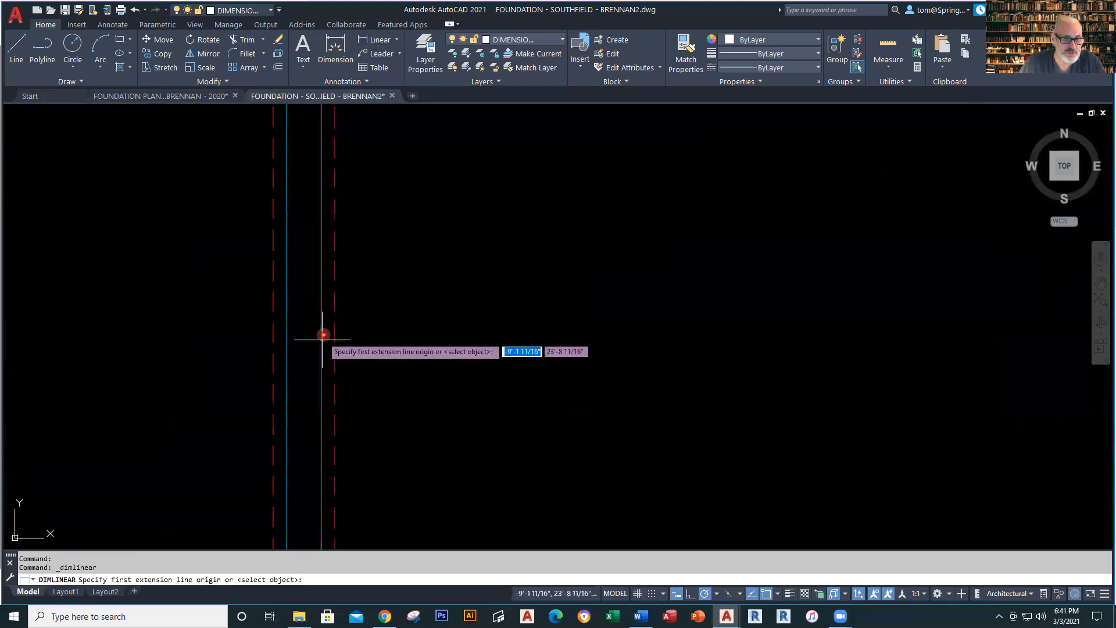
pyautogui.click(321, 255)
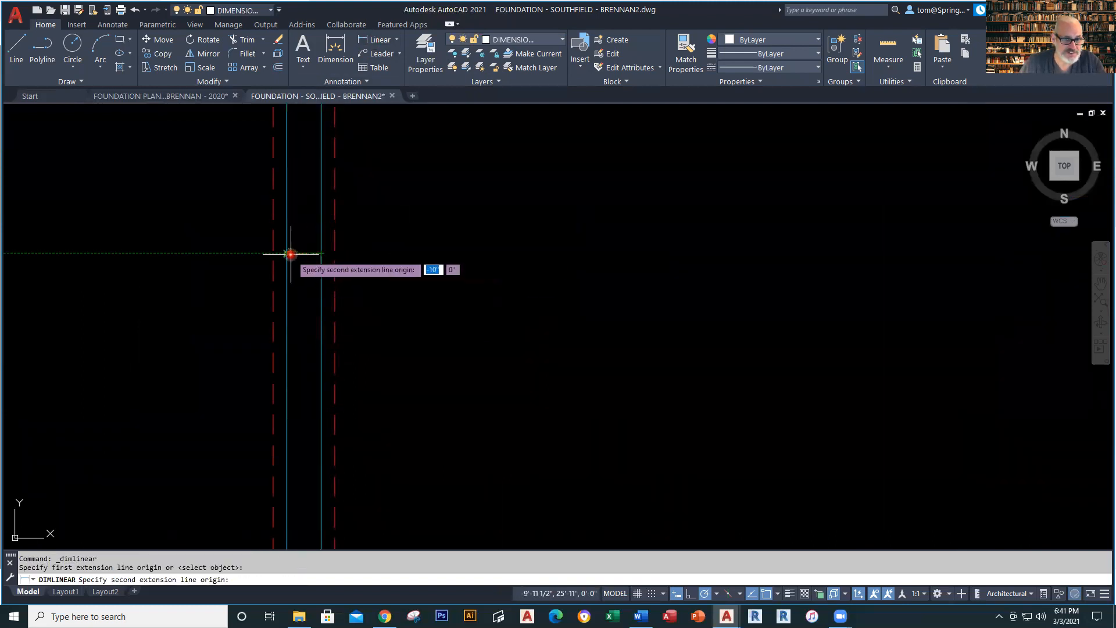
pyautogui.click(287, 255)
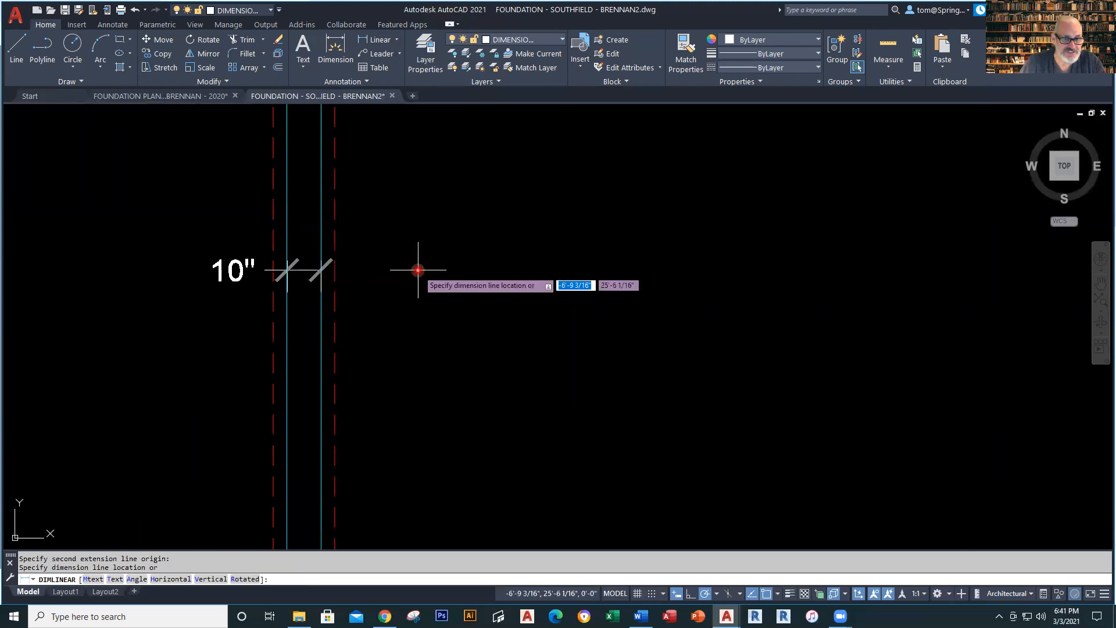
pyautogui.click(411, 276)
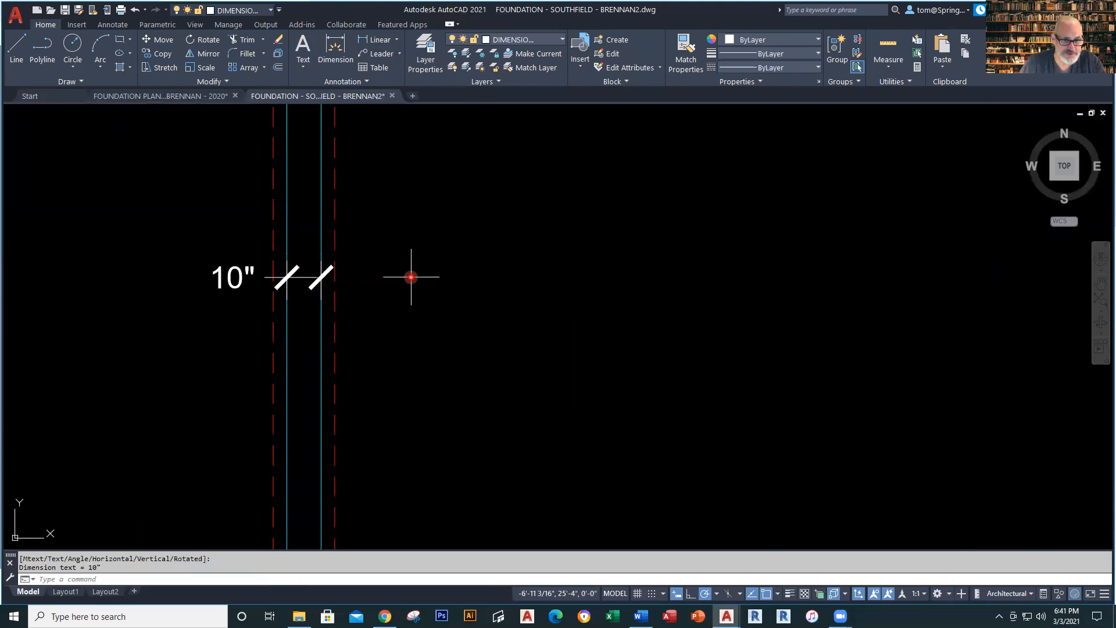
# Add a horizontal linear dimension across the left wall's footing, between its outer and inner dashed lines.
pyautogui.click(273, 361)
pyautogui.click(334, 364)
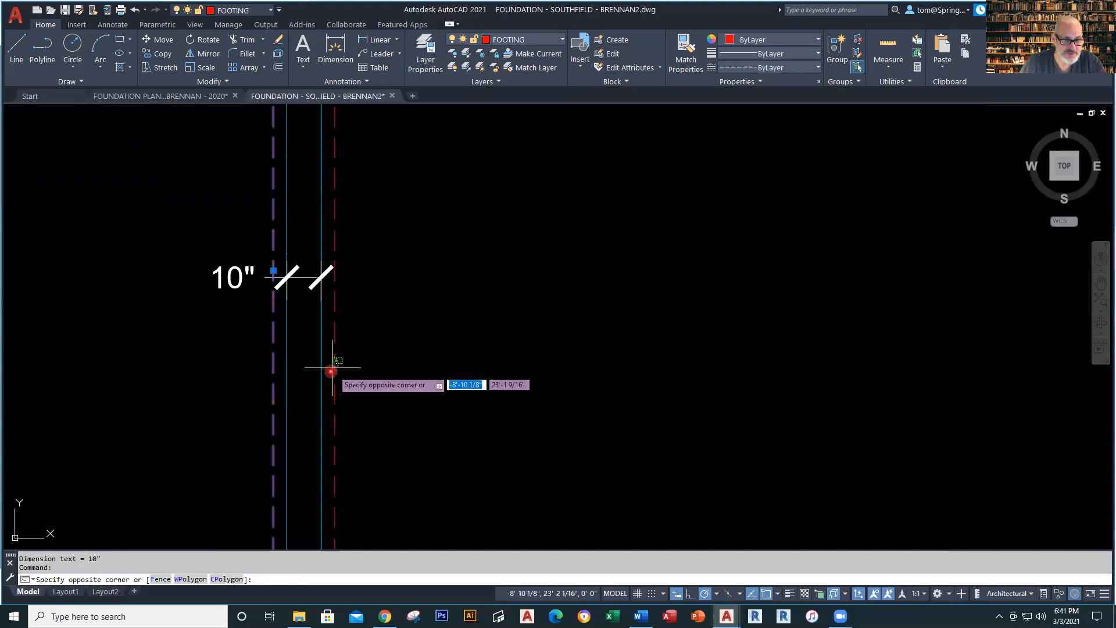
pyautogui.click(330, 388)
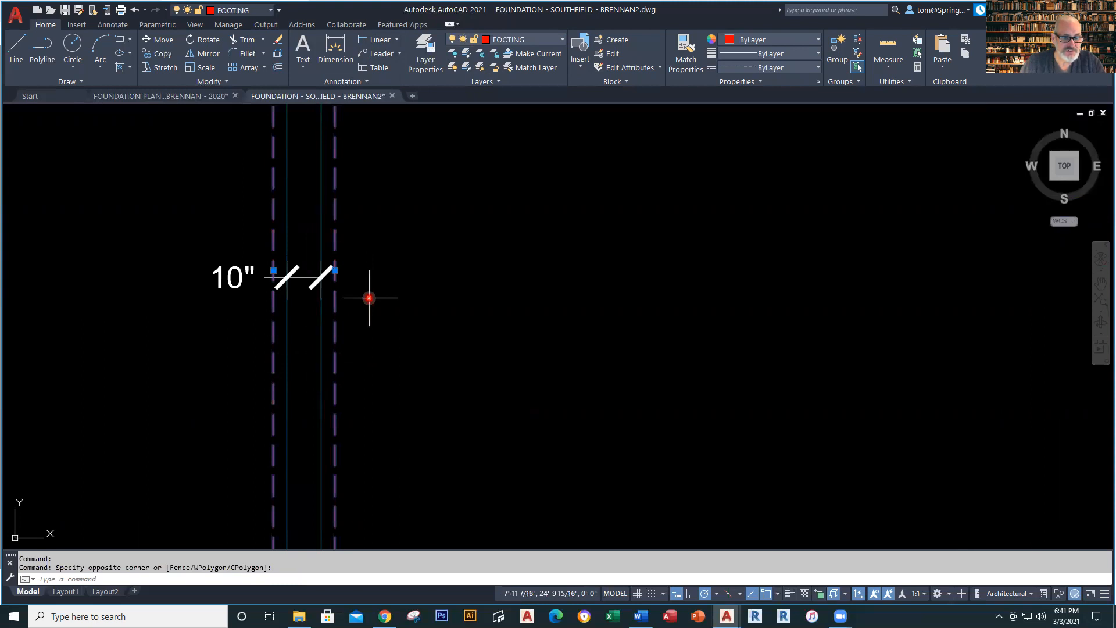
pyautogui.rightClick(369, 298)
pyautogui.click(395, 306)
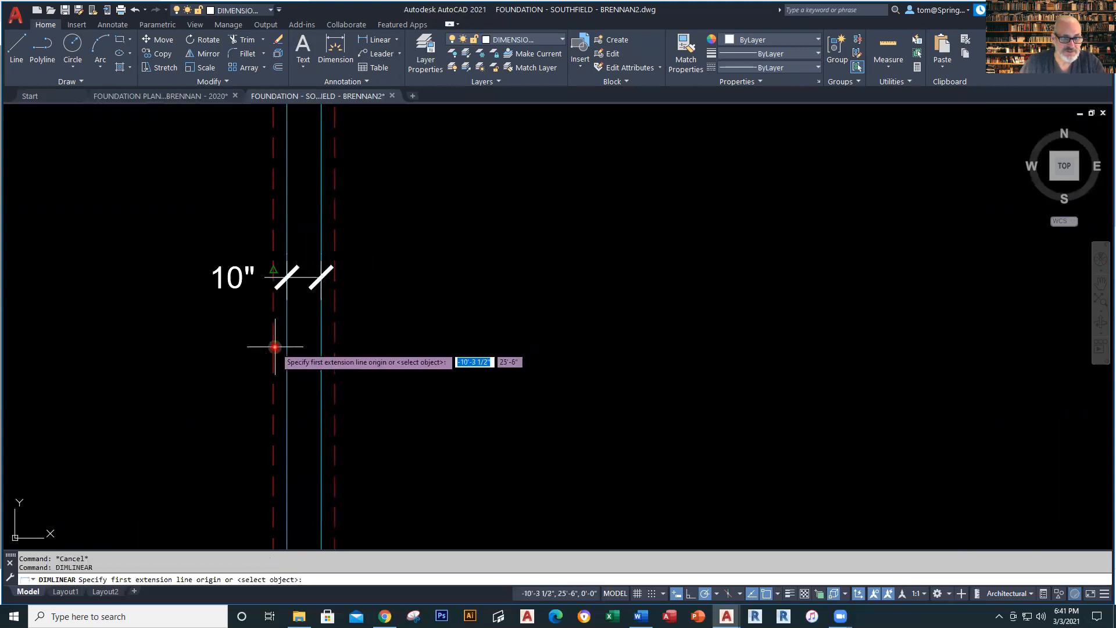
pyautogui.click(276, 267)
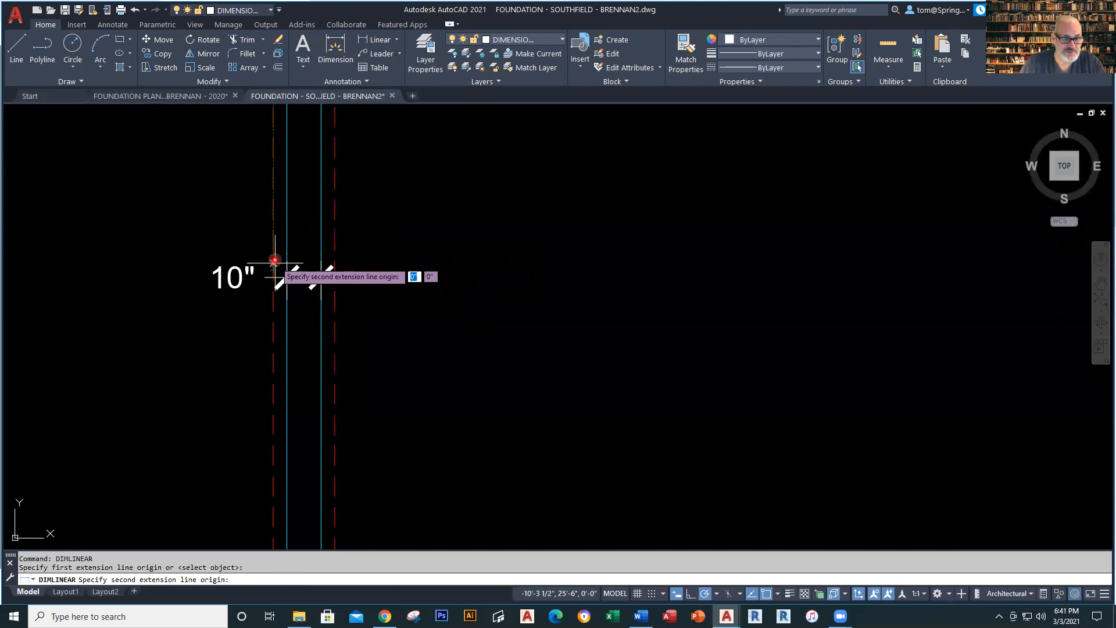
pyautogui.click(332, 271)
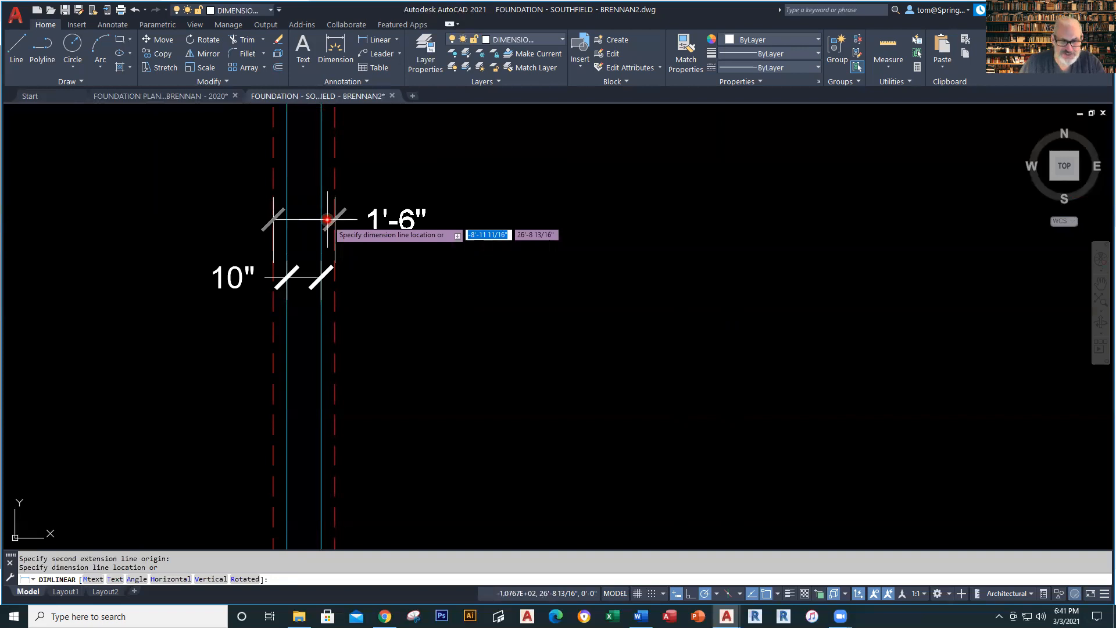
pyautogui.click(348, 273)
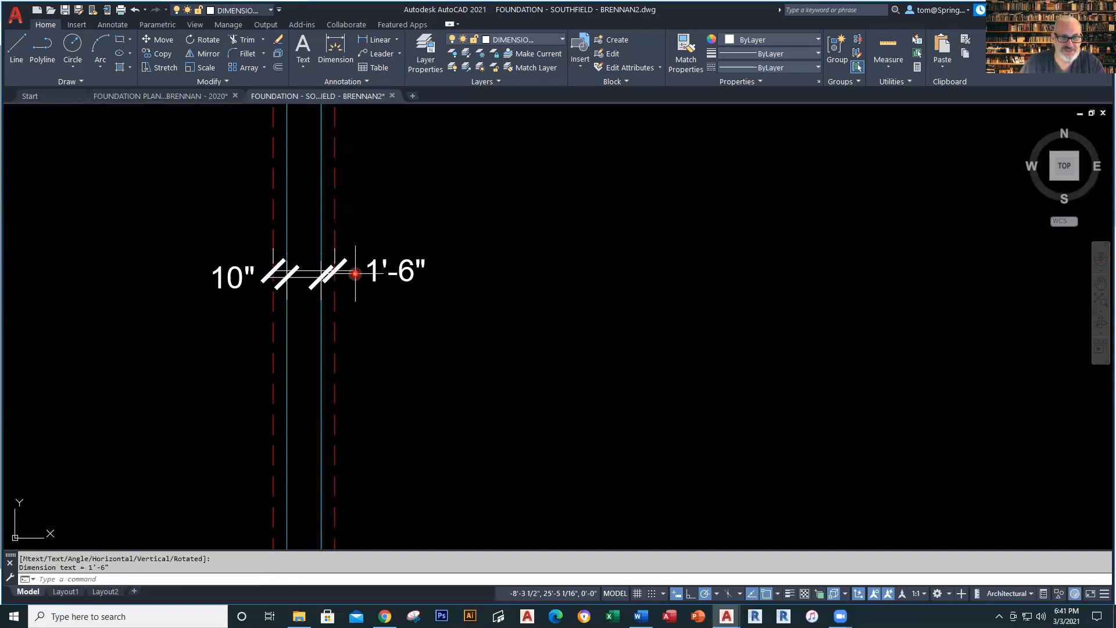
# Stretch the footing width dimension down so its dimension line sits clear below the wall thickness dimension.
pyautogui.click(351, 268)
pyautogui.click(350, 285)
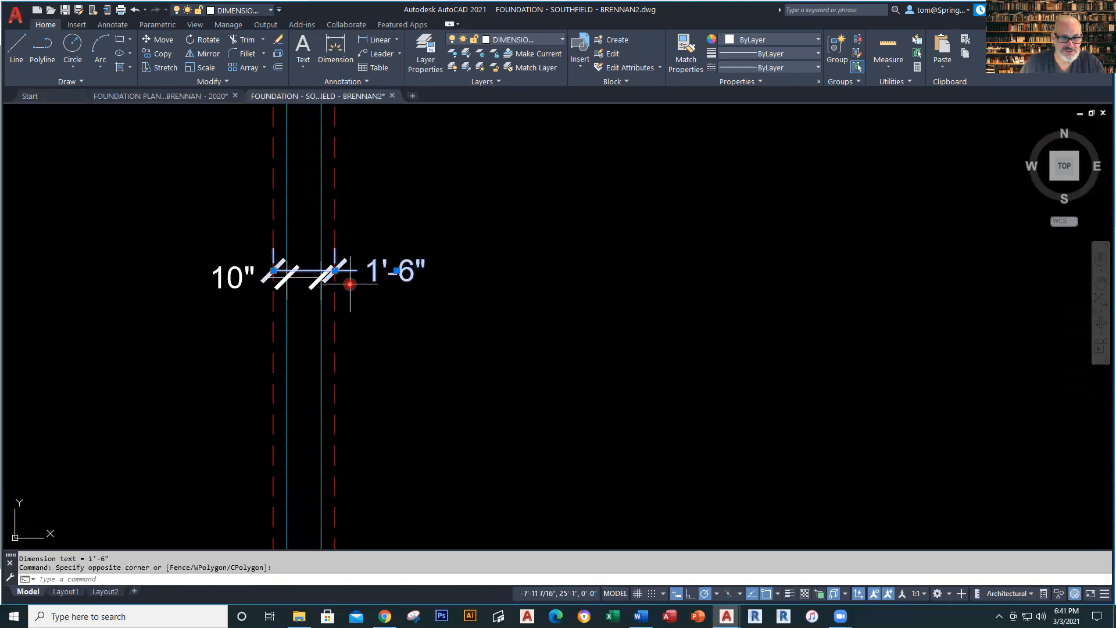
pyautogui.click(334, 269)
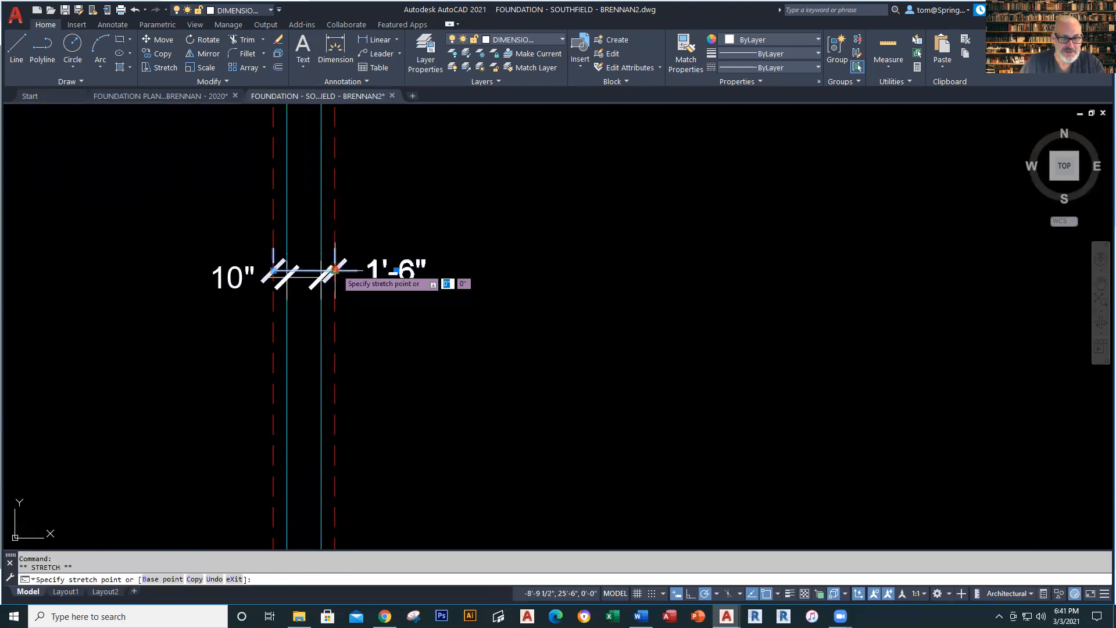
pyautogui.click(335, 379)
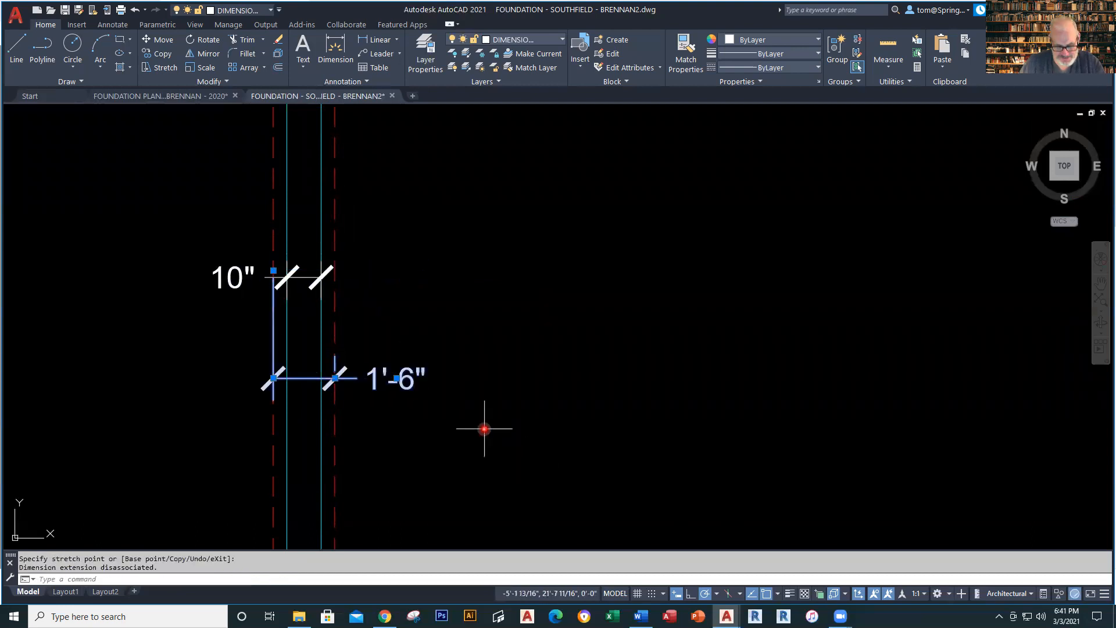
pyautogui.press('Escape')
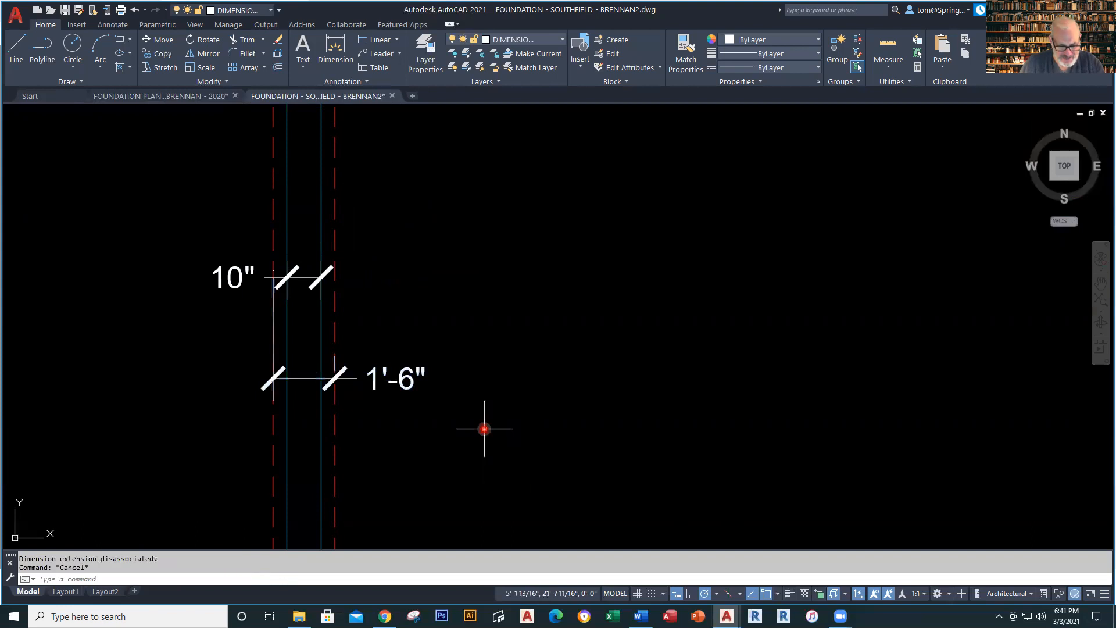
pyautogui.click(400, 377)
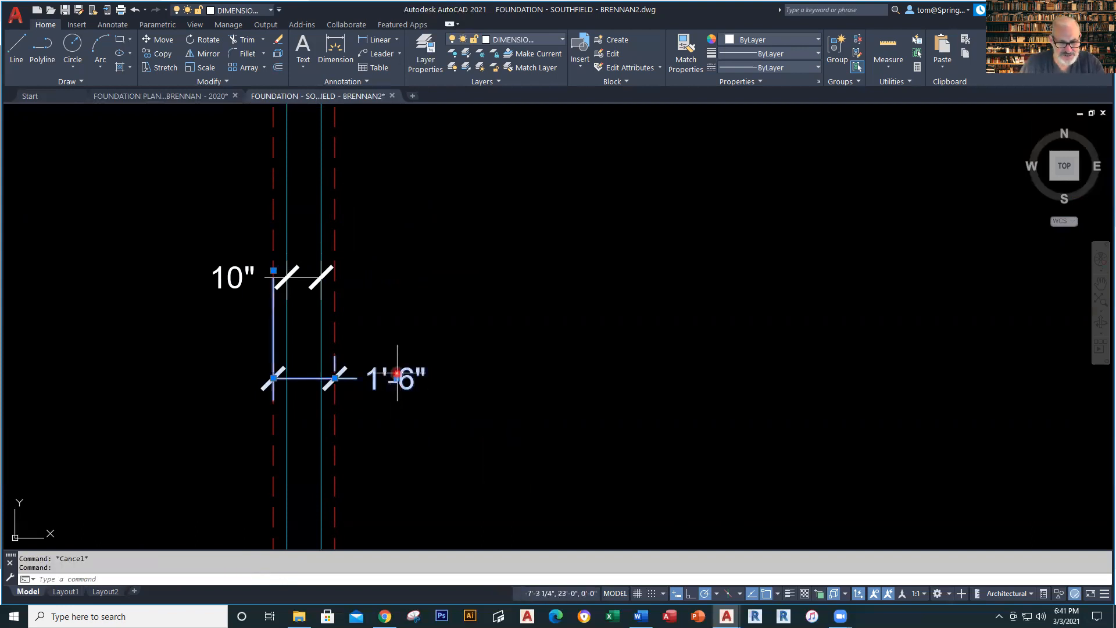
pyautogui.click(397, 379)
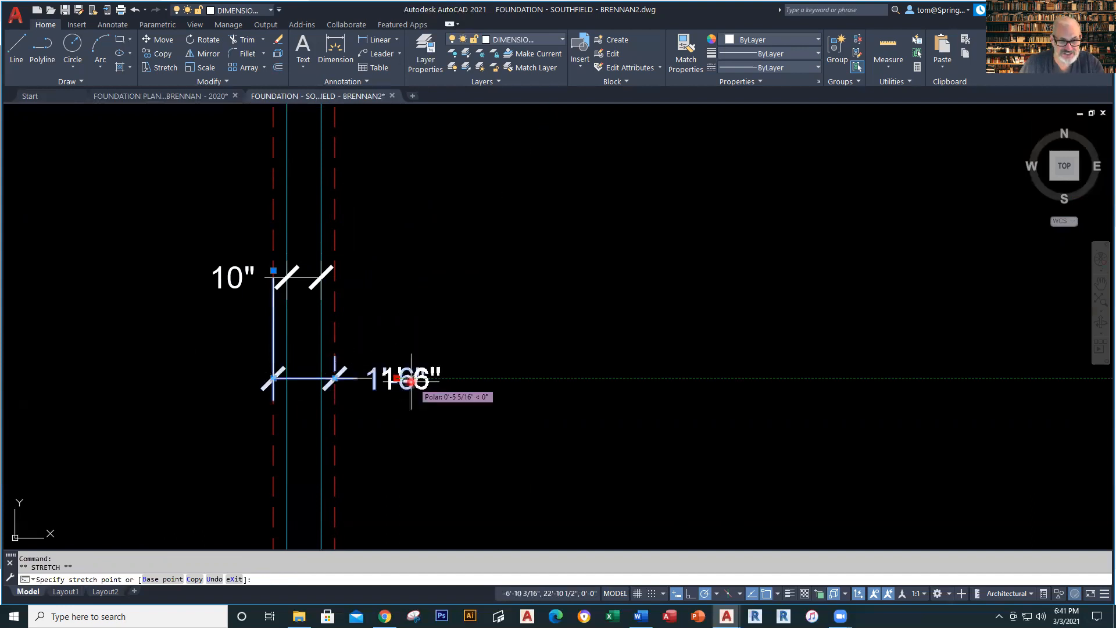
pyautogui.press('Escape')
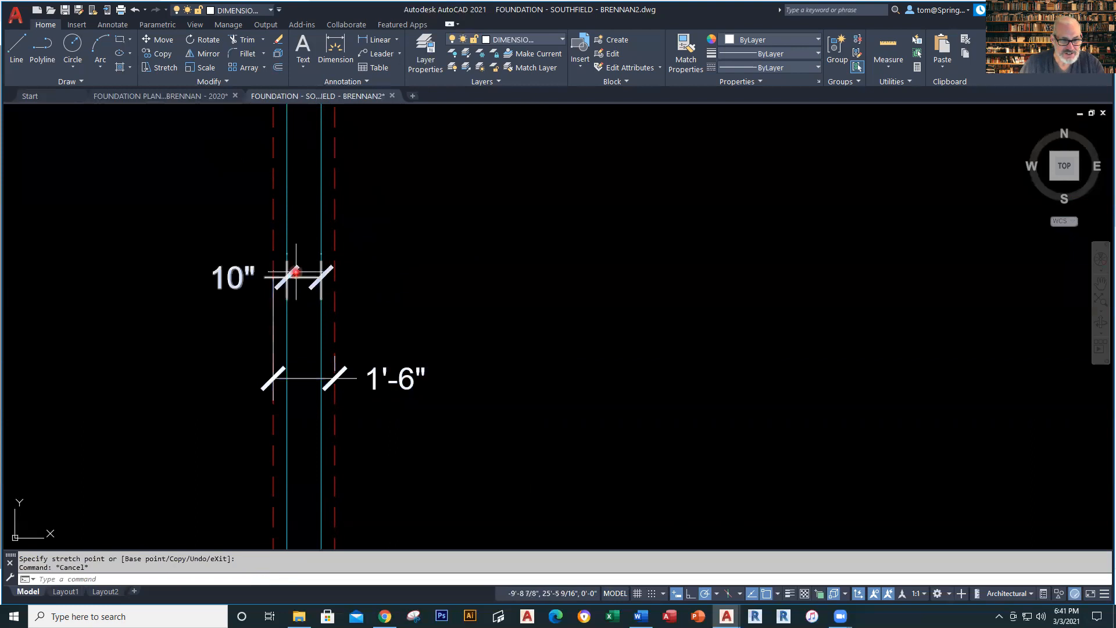
# Move the wall thickness dimension's text to the inner side of the left wall, above the footing dimension's text.
pyautogui.click(242, 278)
pyautogui.click(242, 277)
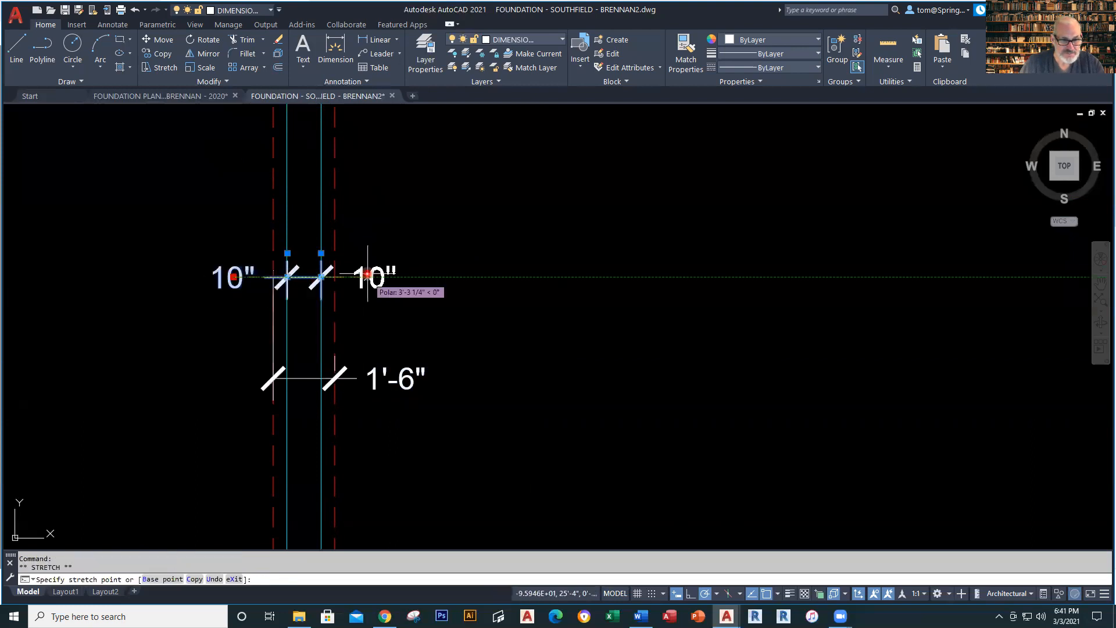
pyautogui.click(374, 278)
pyautogui.press('Escape')
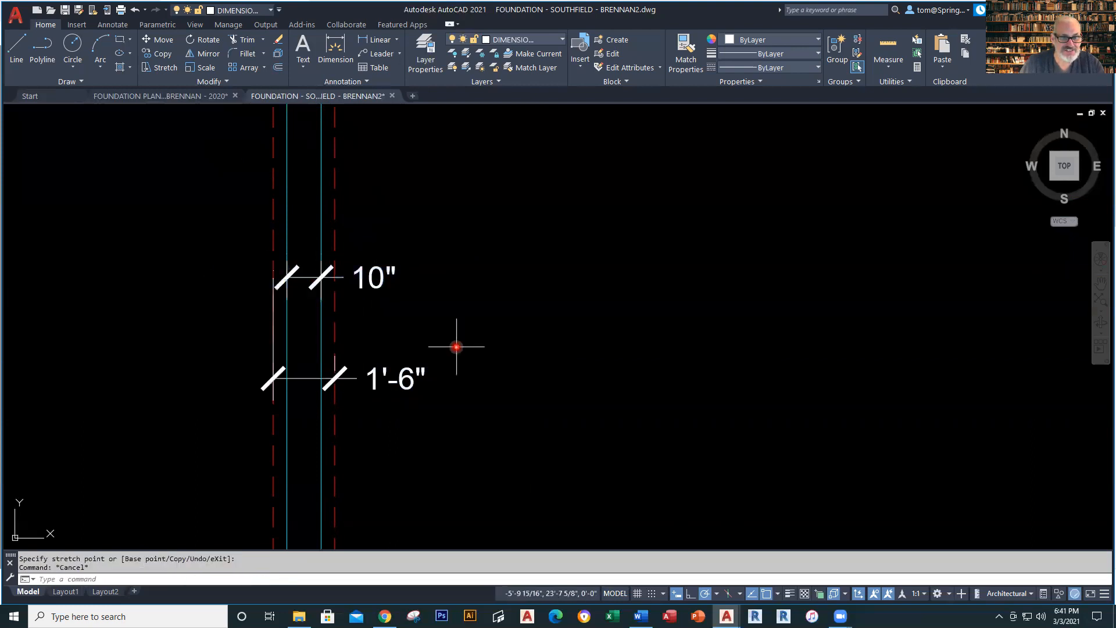
# Open the footing width dimension's properties and set its primary dimension units to Fractional.
pyautogui.click(400, 379)
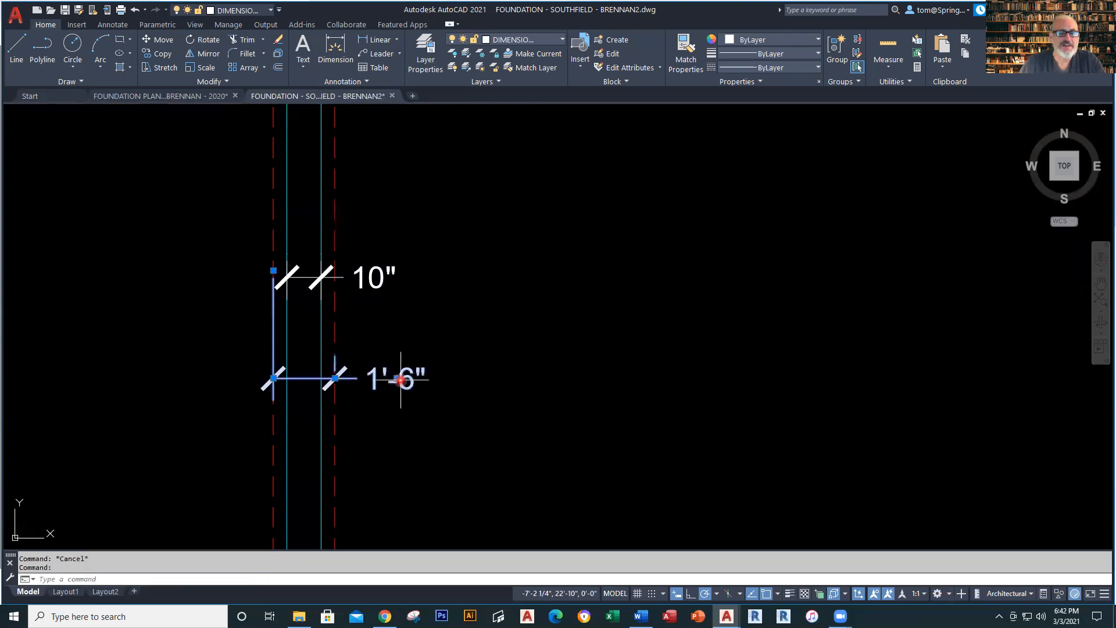
pyautogui.rightClick(400, 379)
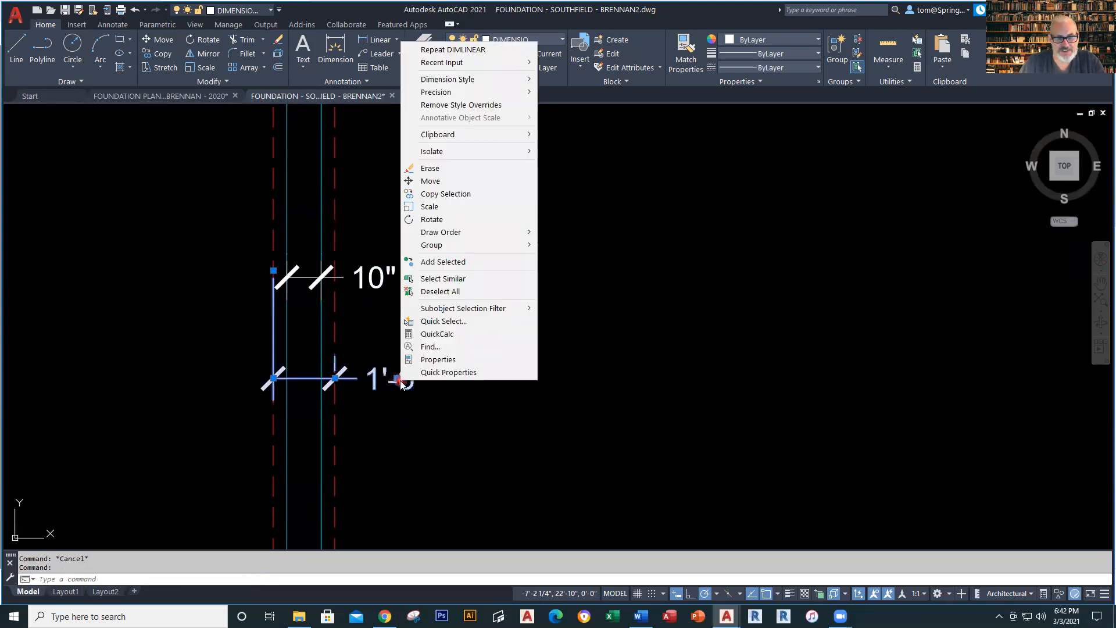
pyautogui.click(446, 360)
pyautogui.click(248, 406)
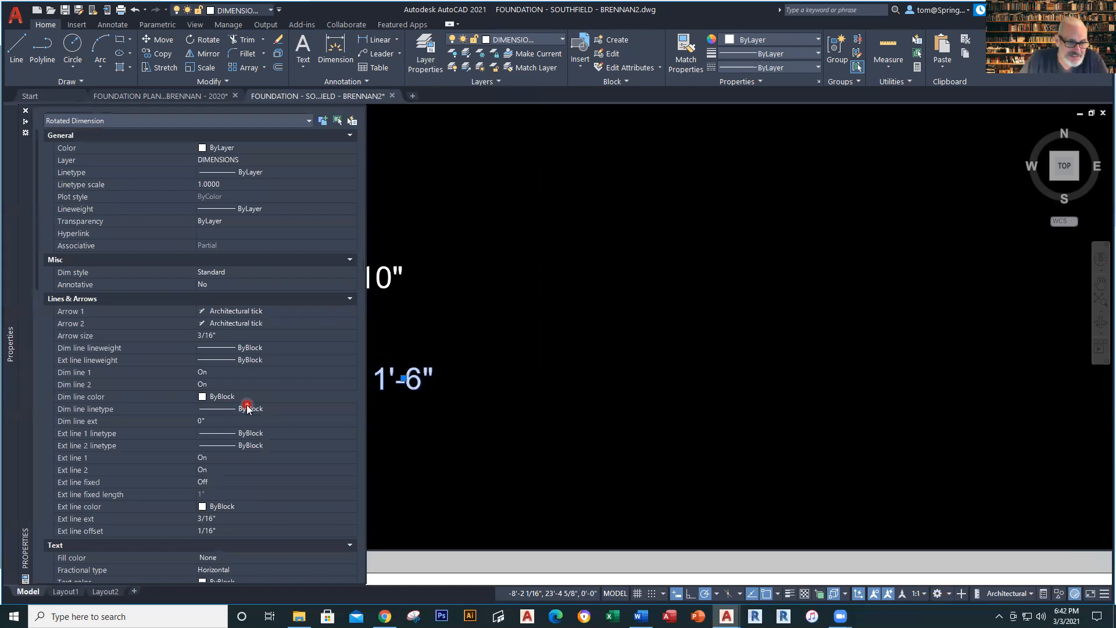
pyautogui.scroll(-5, 248, 407)
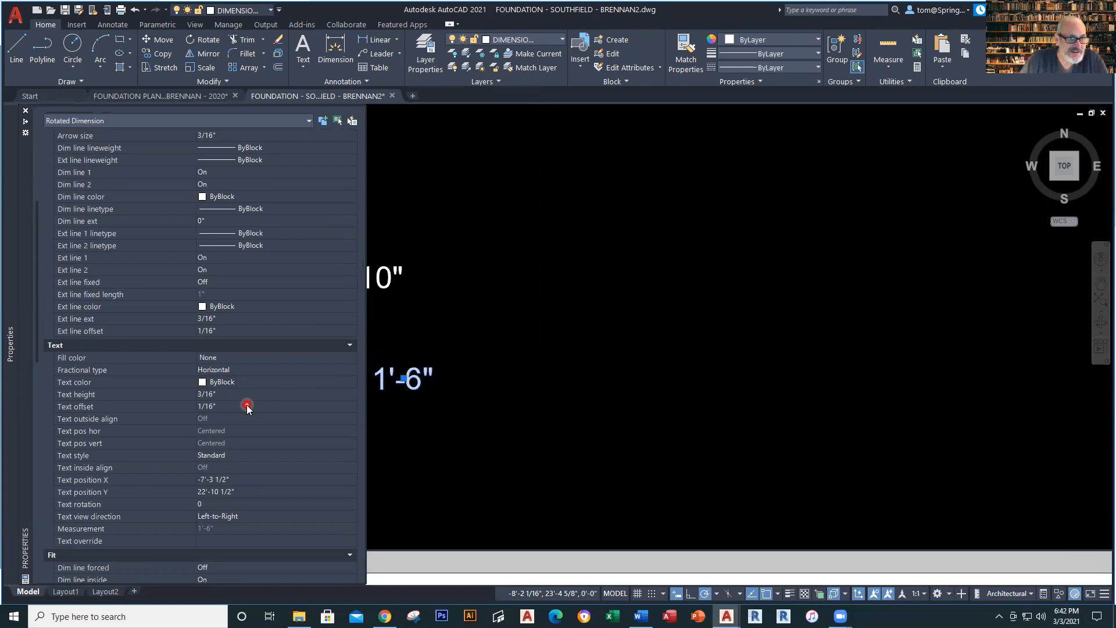
pyautogui.scroll(-5, 246, 404)
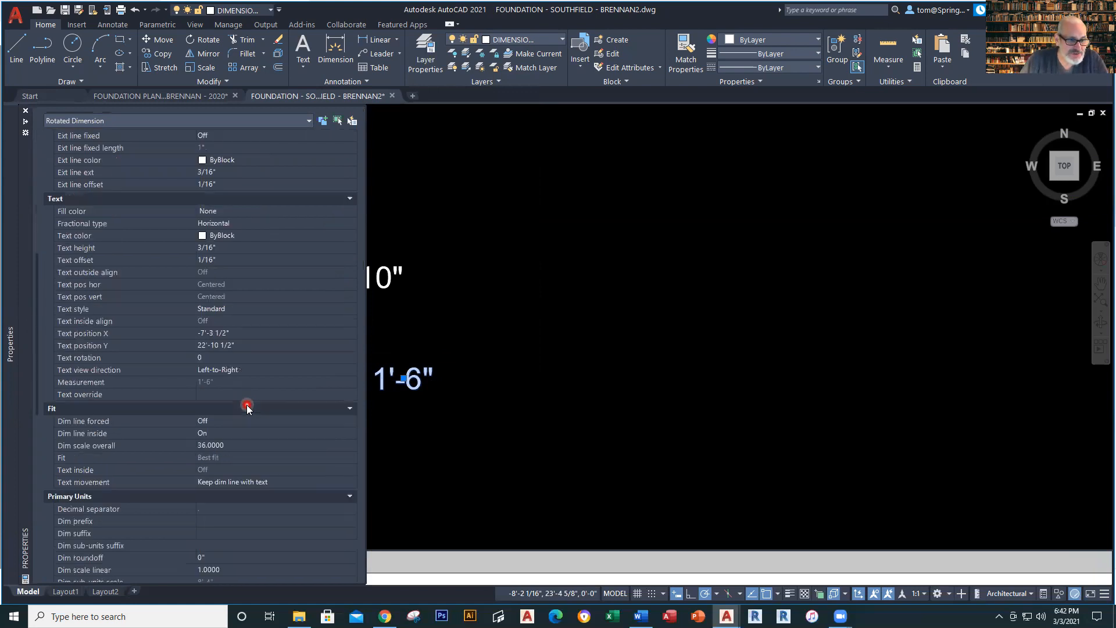
pyautogui.scroll(-4, 244, 508)
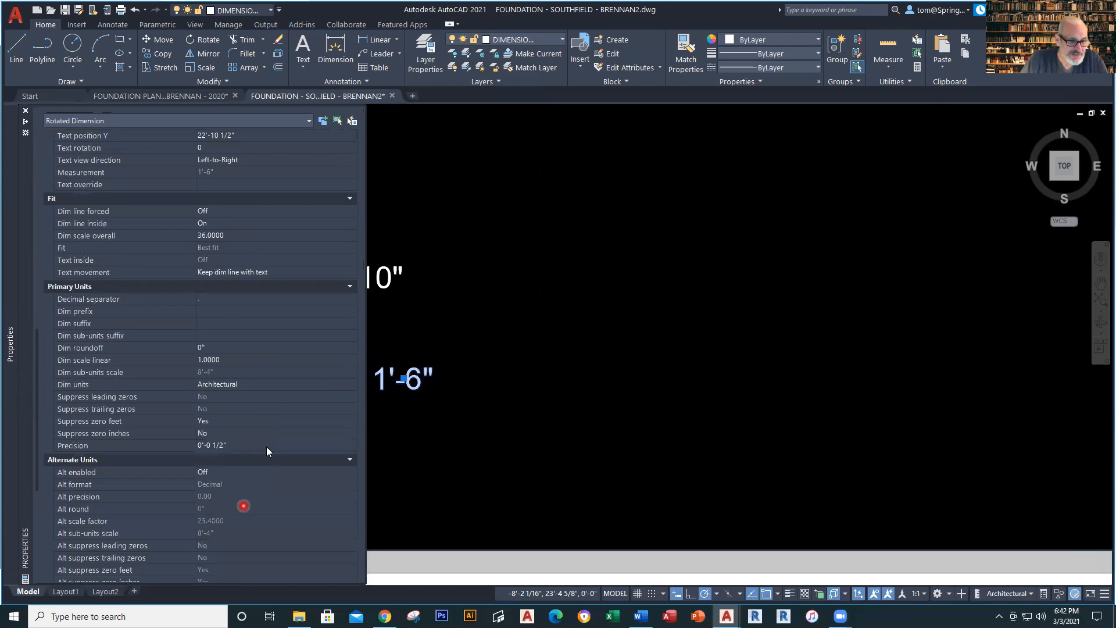
pyautogui.click(294, 385)
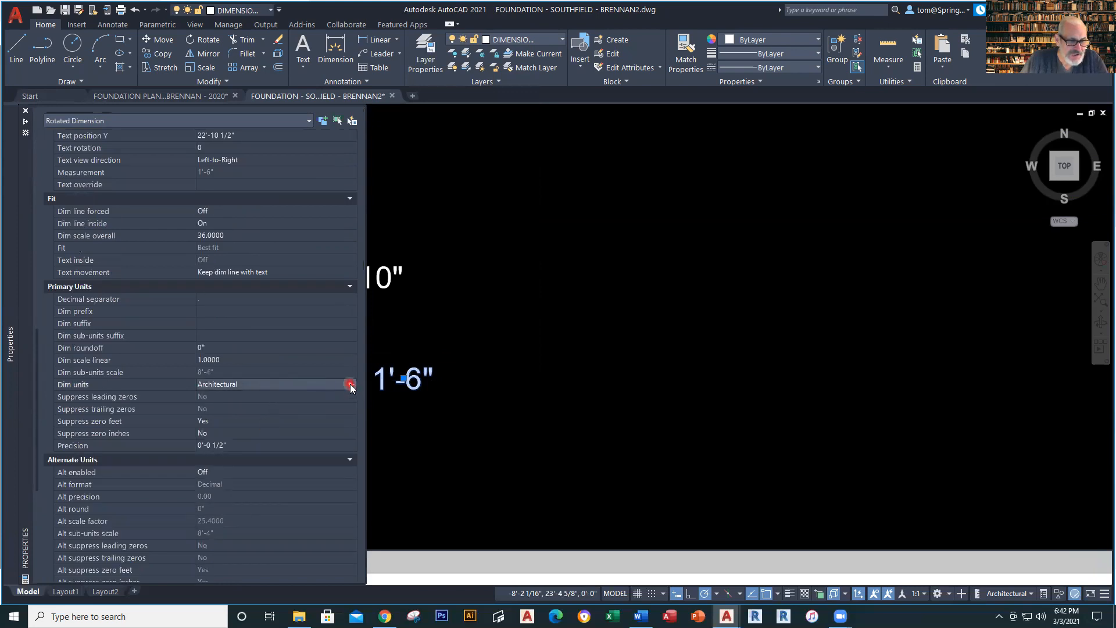
pyautogui.click(350, 384)
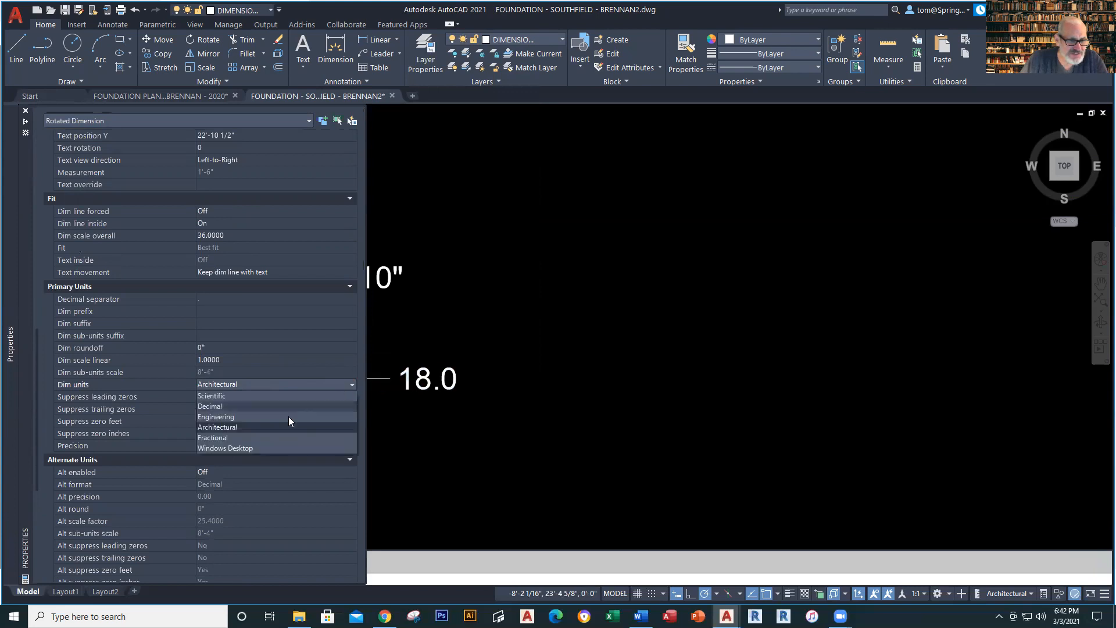
pyautogui.click(264, 437)
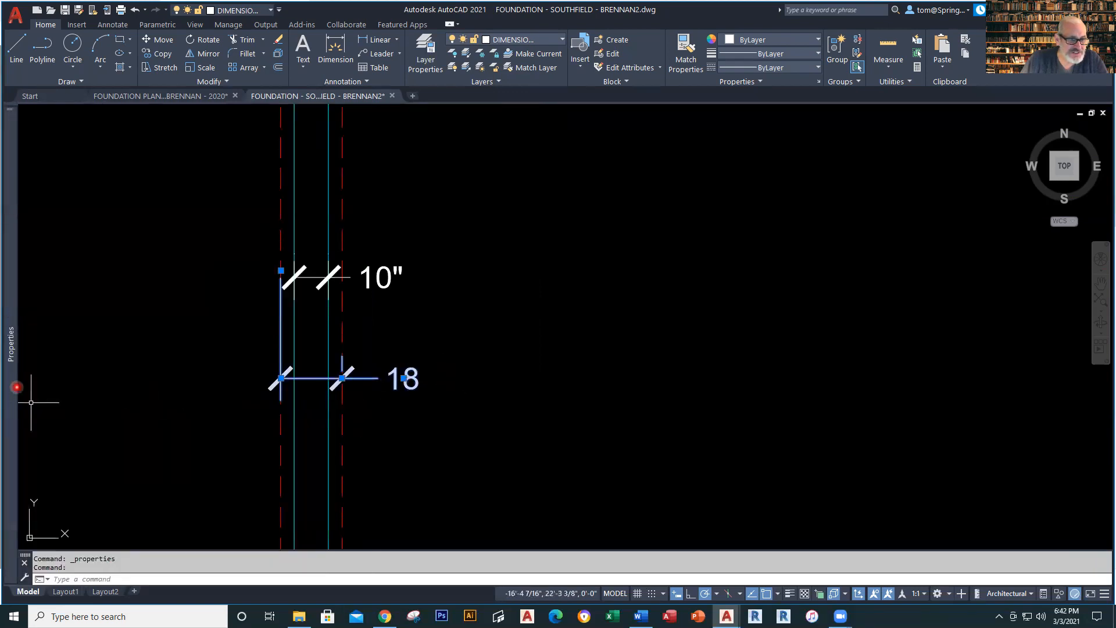
# Give the footing width dimension an inch mark (") as its dimension suffix and deselect it.
pyautogui.moveTo(16, 388)
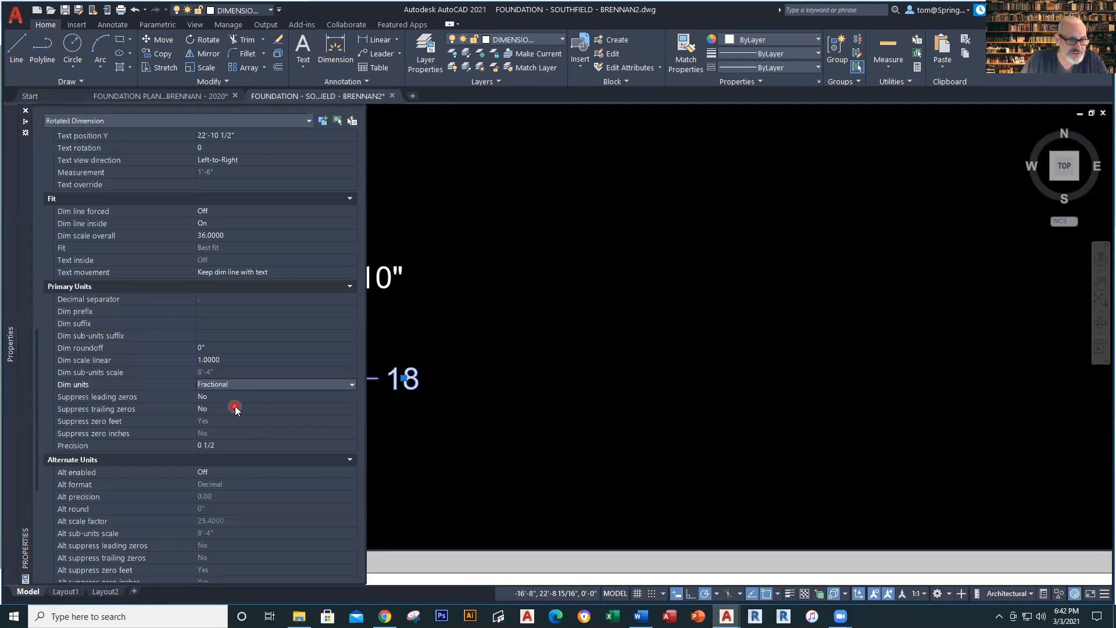
pyautogui.click(238, 323)
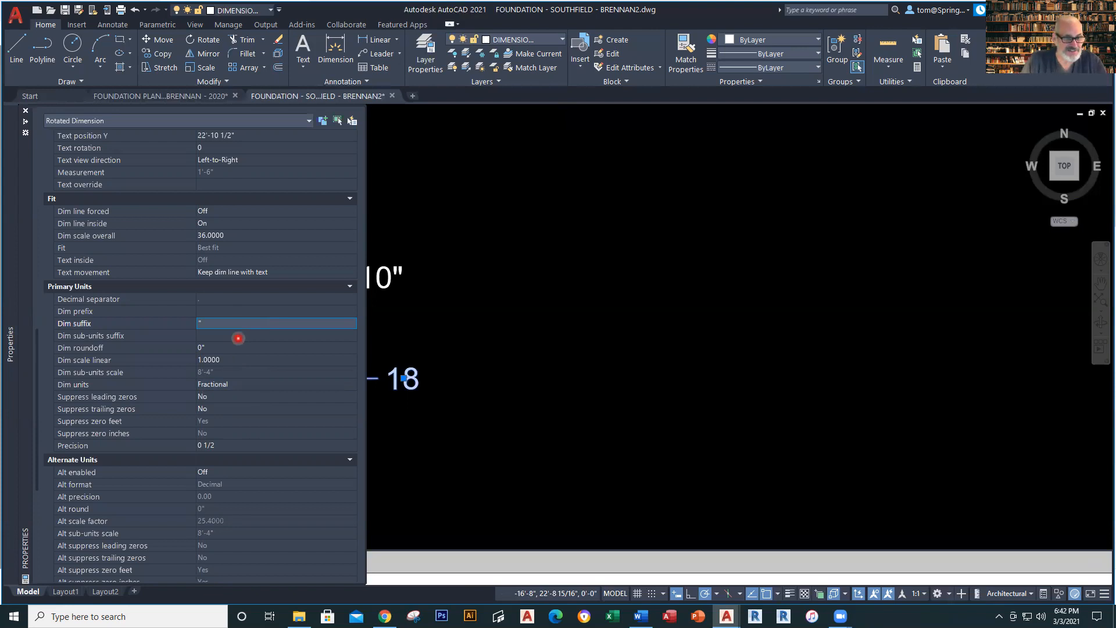
pyautogui.press('Return')
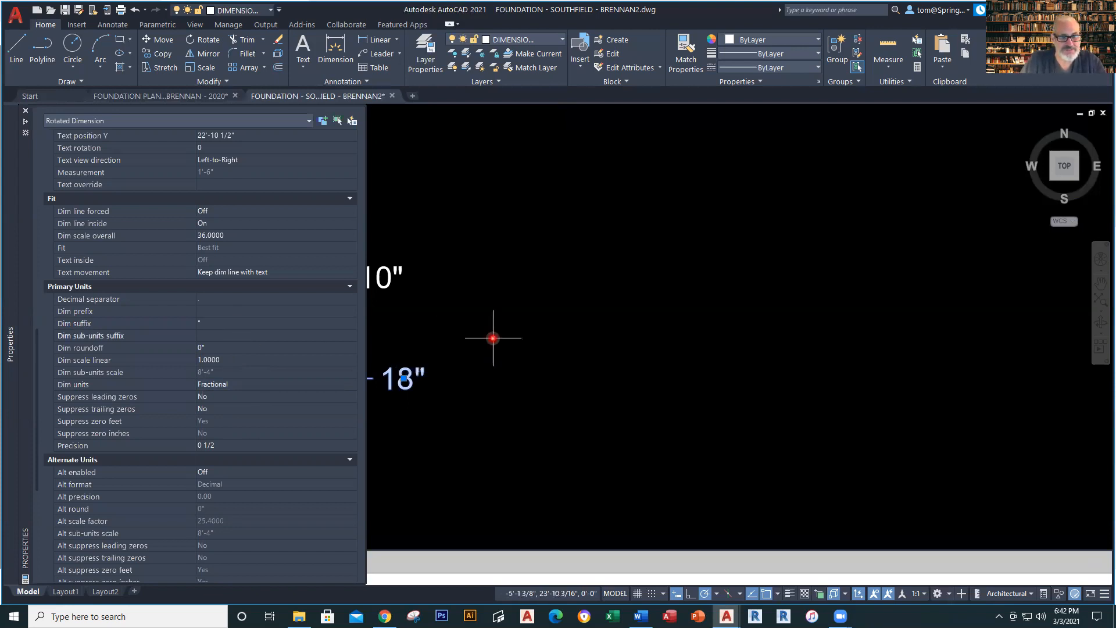
pyautogui.press('Escape')
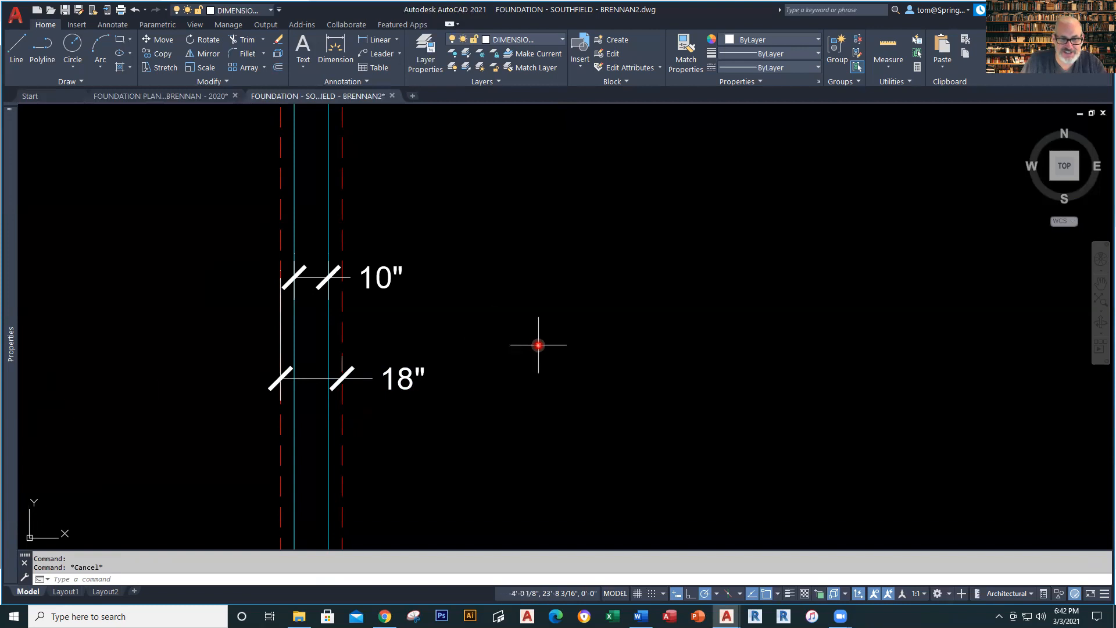
pyautogui.scroll(-6, 538, 344)
pyautogui.scroll(3, 545, 401)
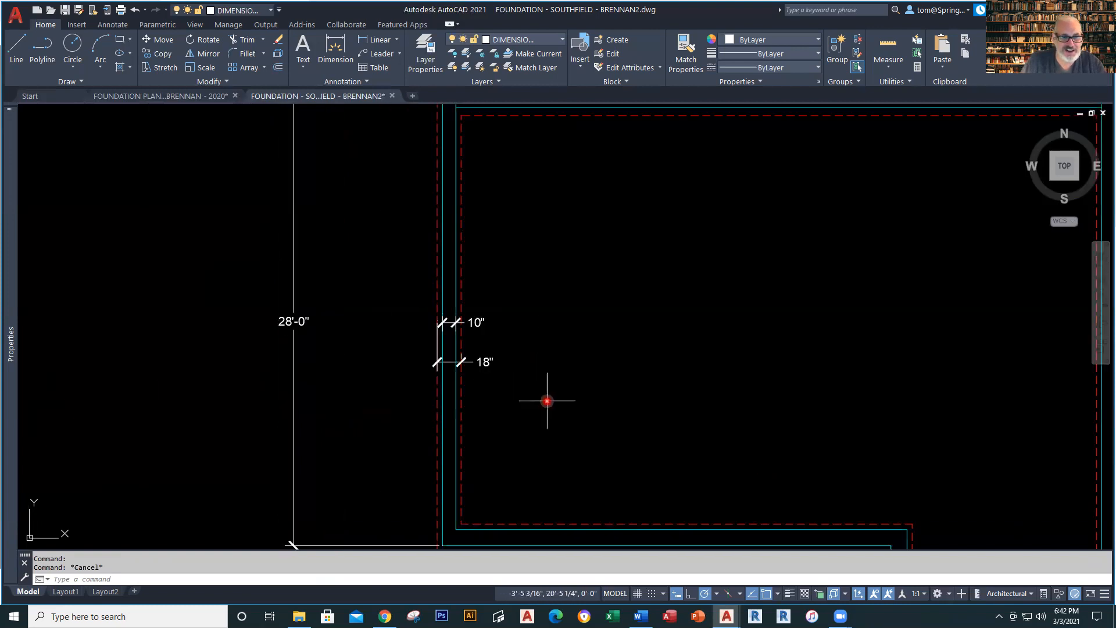
# Examine the dimension units and suffix in the properties of the left wall's footing width dimension.
pyautogui.scroll(2, 547, 401)
pyautogui.click(451, 338)
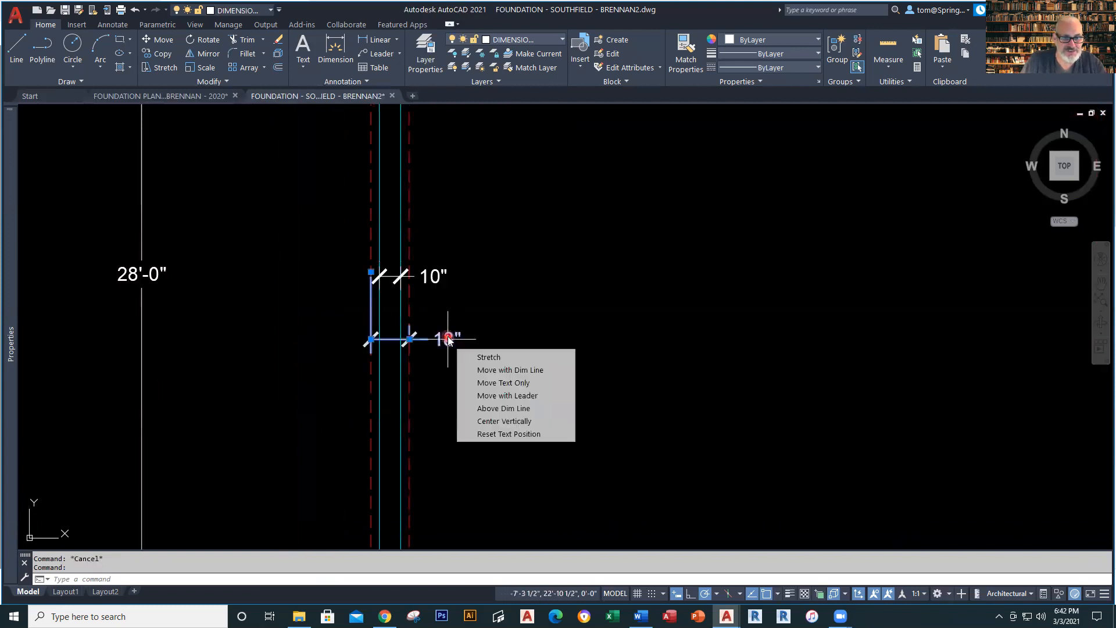
pyautogui.rightClick(448, 336)
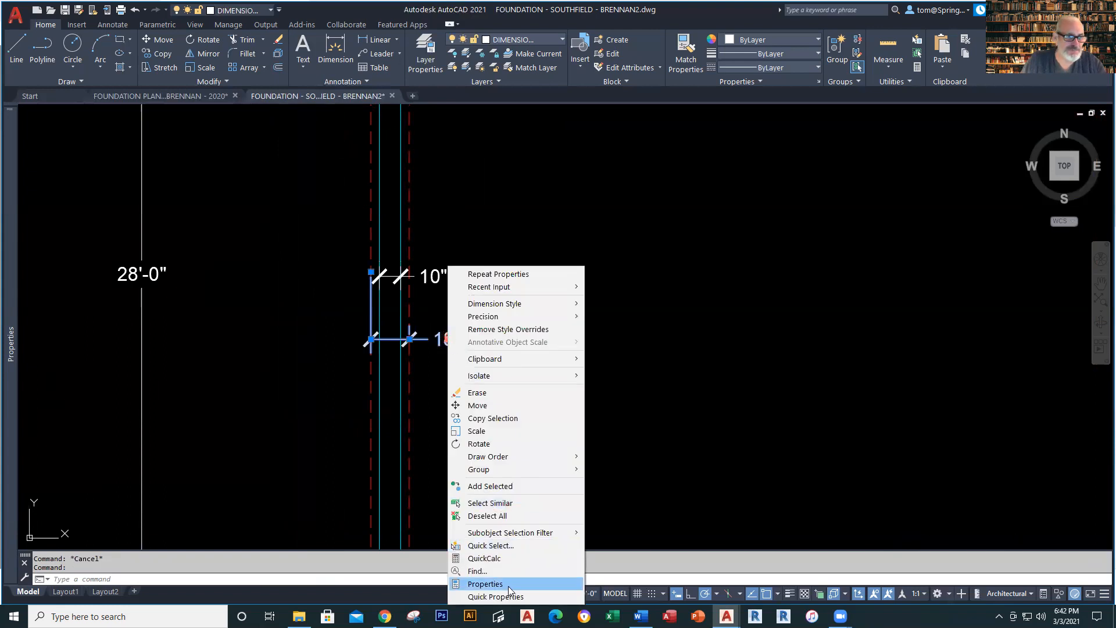
pyautogui.click(508, 583)
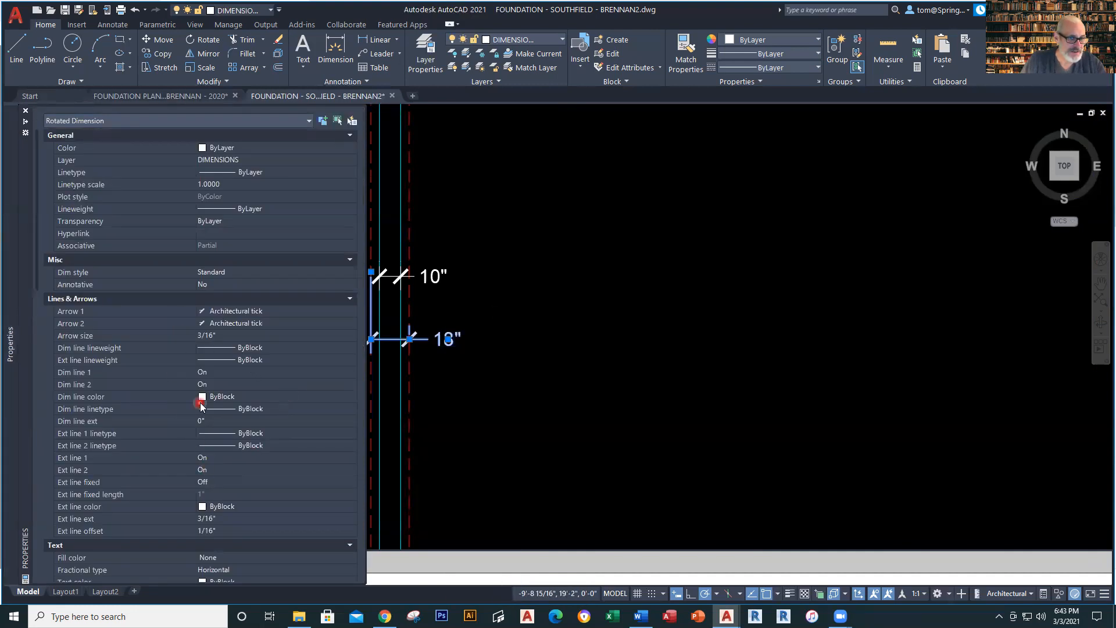
pyautogui.scroll(-10, 201, 471)
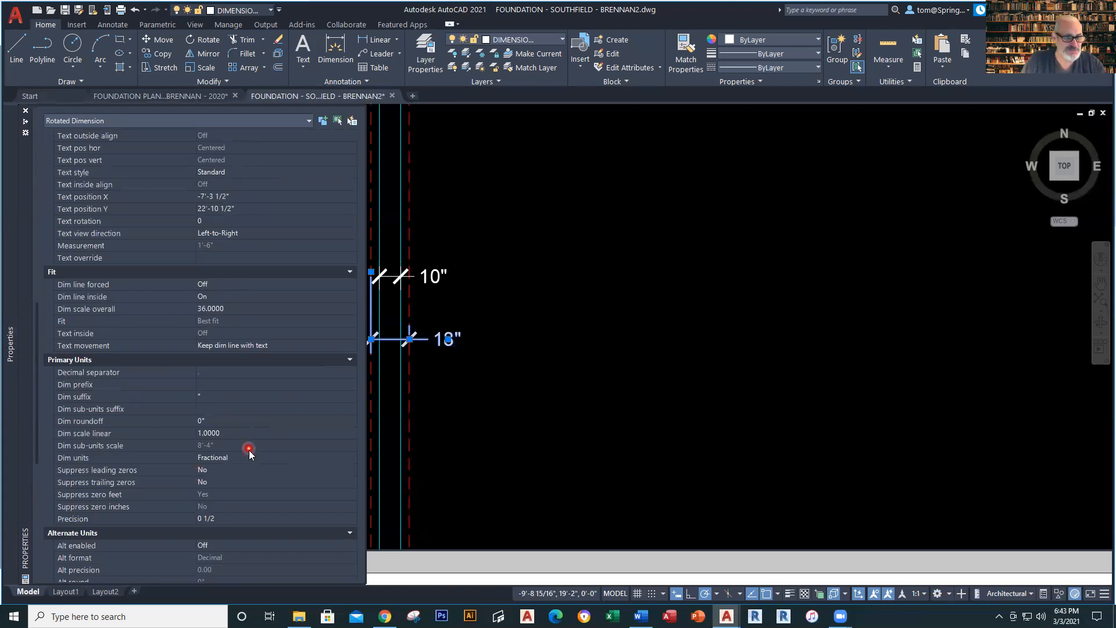
pyautogui.click(202, 459)
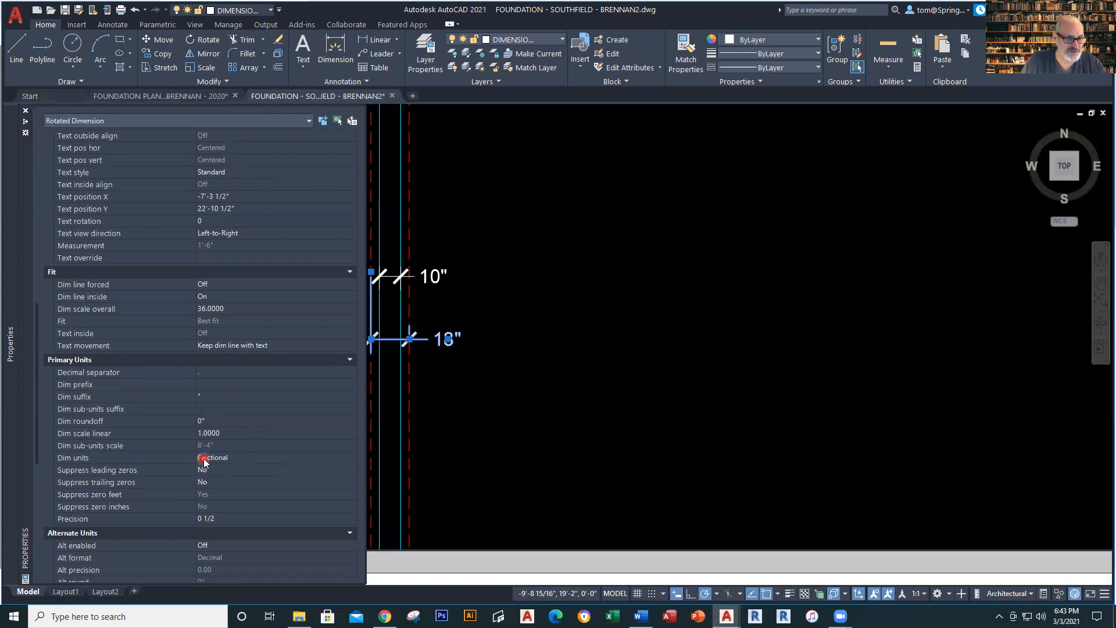
pyautogui.click(352, 460)
pyautogui.click(350, 461)
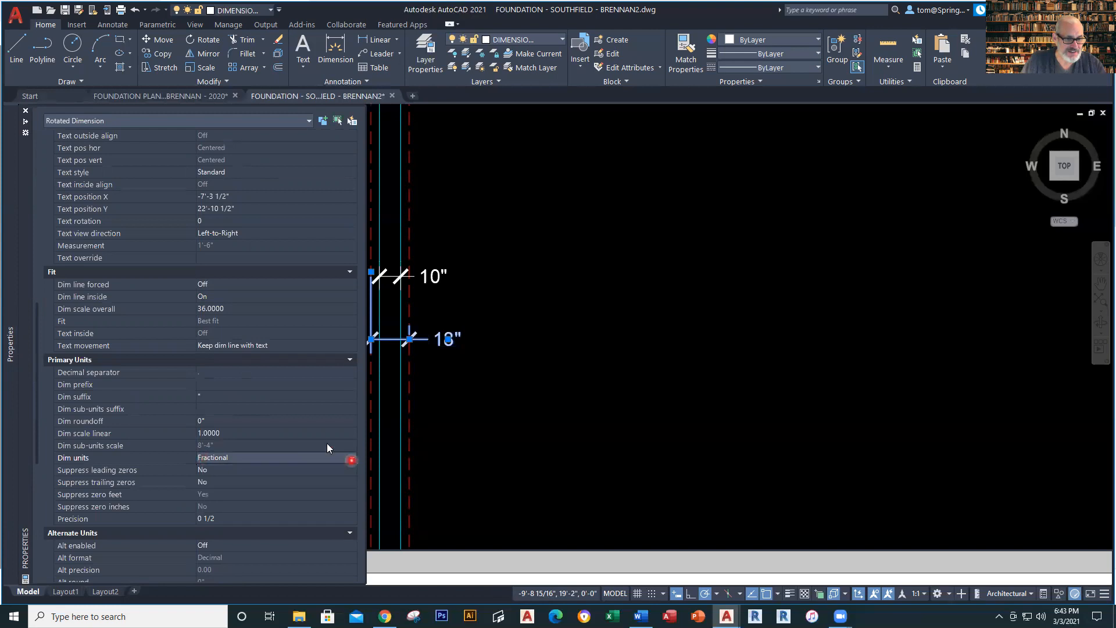
pyautogui.click(210, 397)
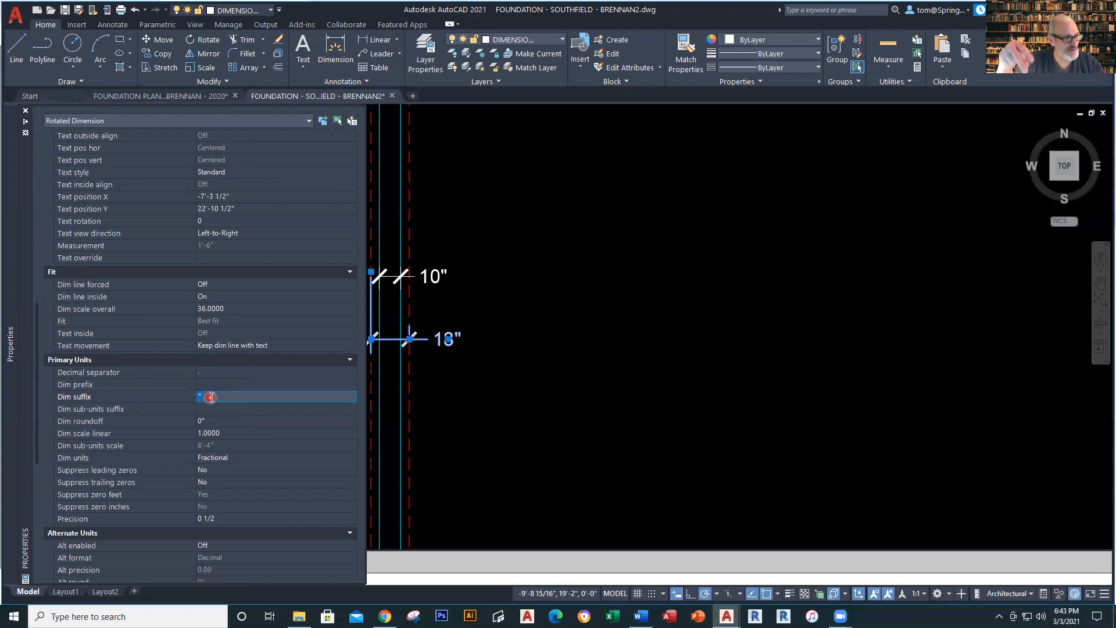
pyautogui.press('Escape')
# Add a vertical linear dimension across the thickness of the lower-left horizontal wall, between its inner and outer faces.
pyautogui.scroll(-4, 536, 298)
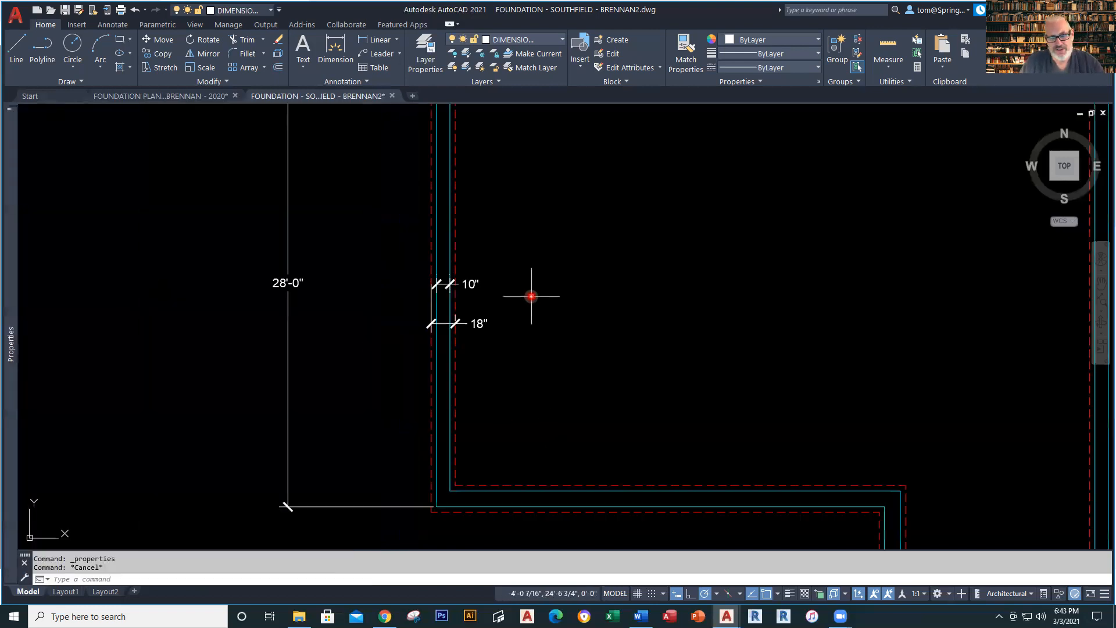
pyautogui.moveTo(611, 489); pyautogui.dragTo(490, 442, button='middle')
pyautogui.scroll(5, 548, 398)
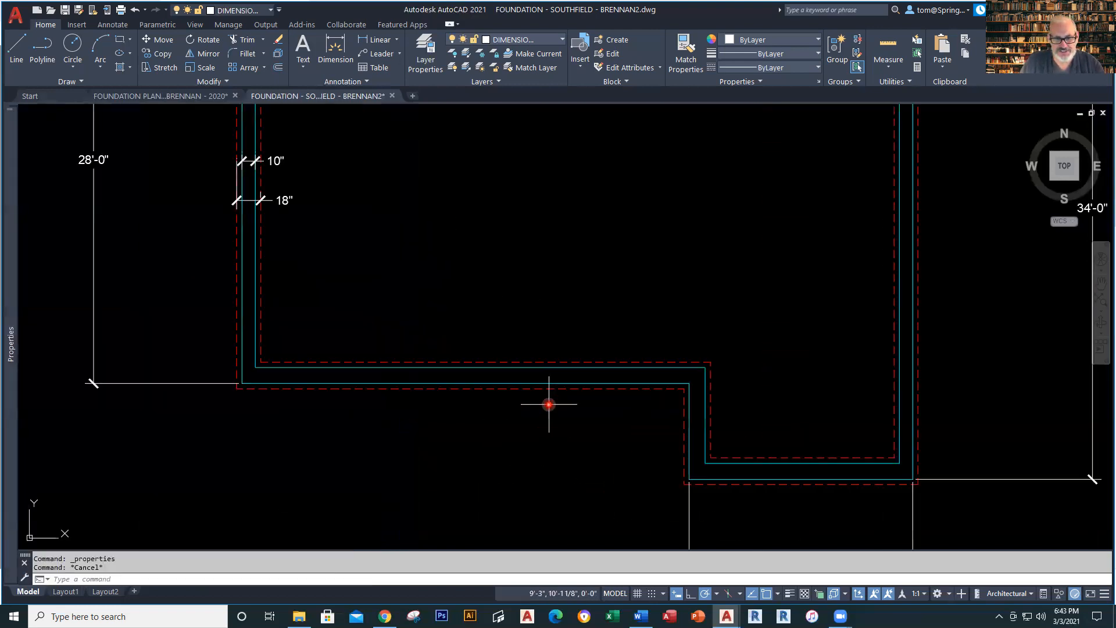
pyautogui.click(377, 39)
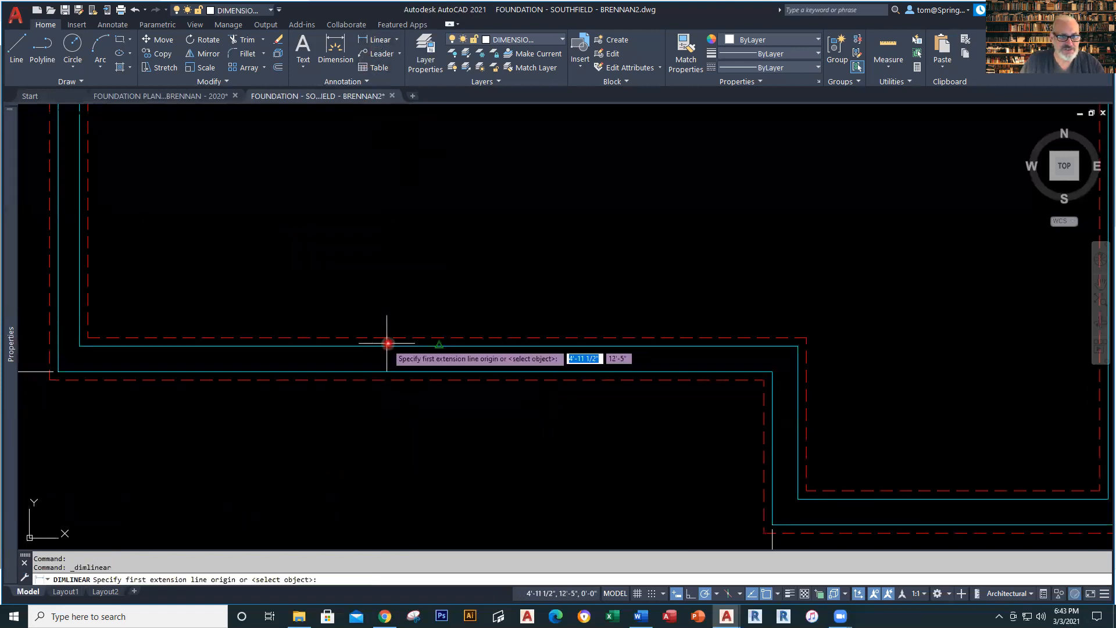
pyautogui.click(439, 347)
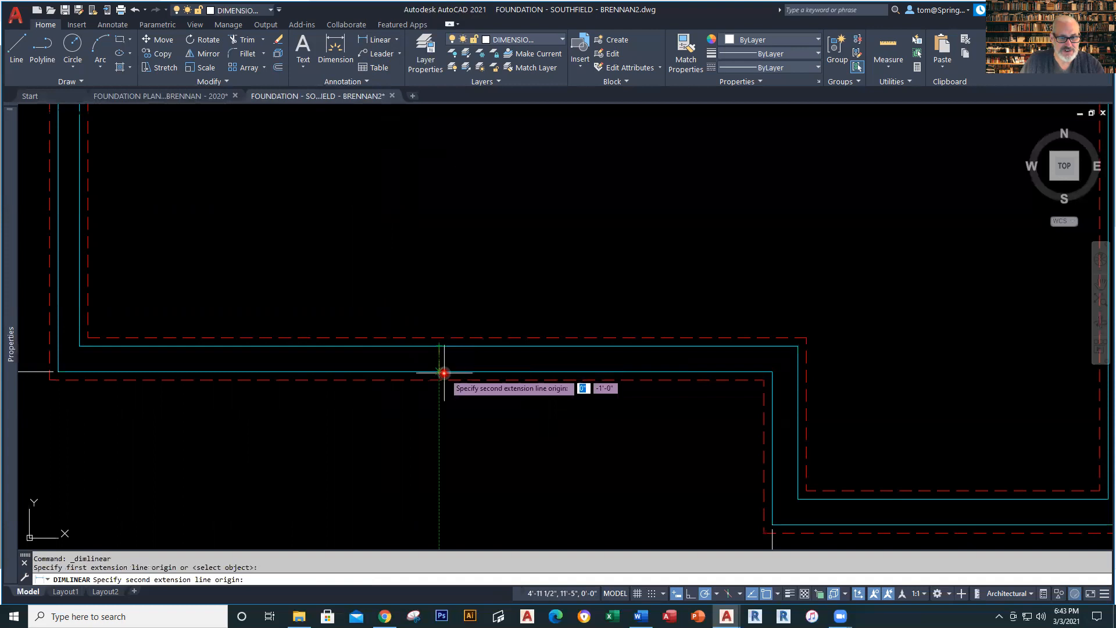
pyautogui.click(444, 373)
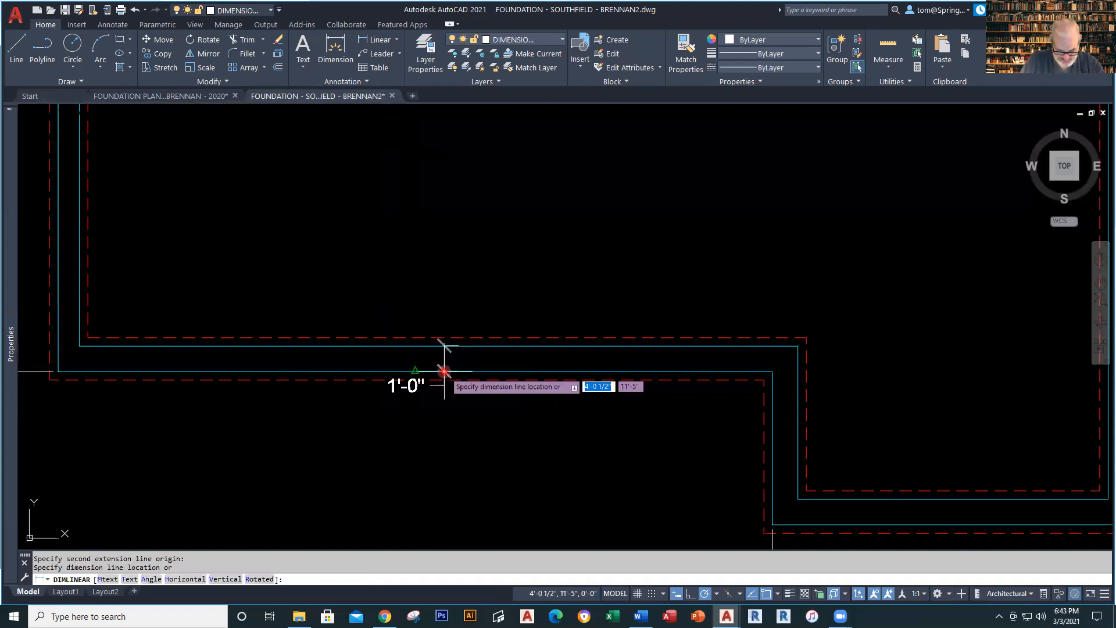
pyautogui.click(439, 279)
# Move the lower wall thickness dimension's text up inside the building, clear of the wall lines.
pyautogui.click(411, 384)
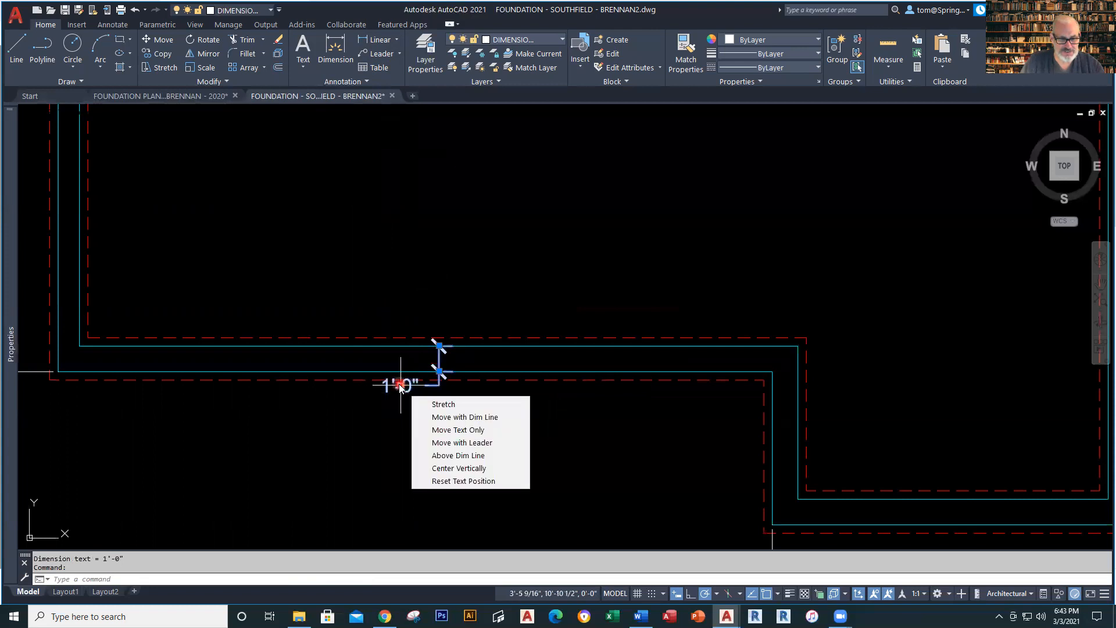
pyautogui.click(401, 385)
pyautogui.click(401, 278)
pyautogui.press('Escape')
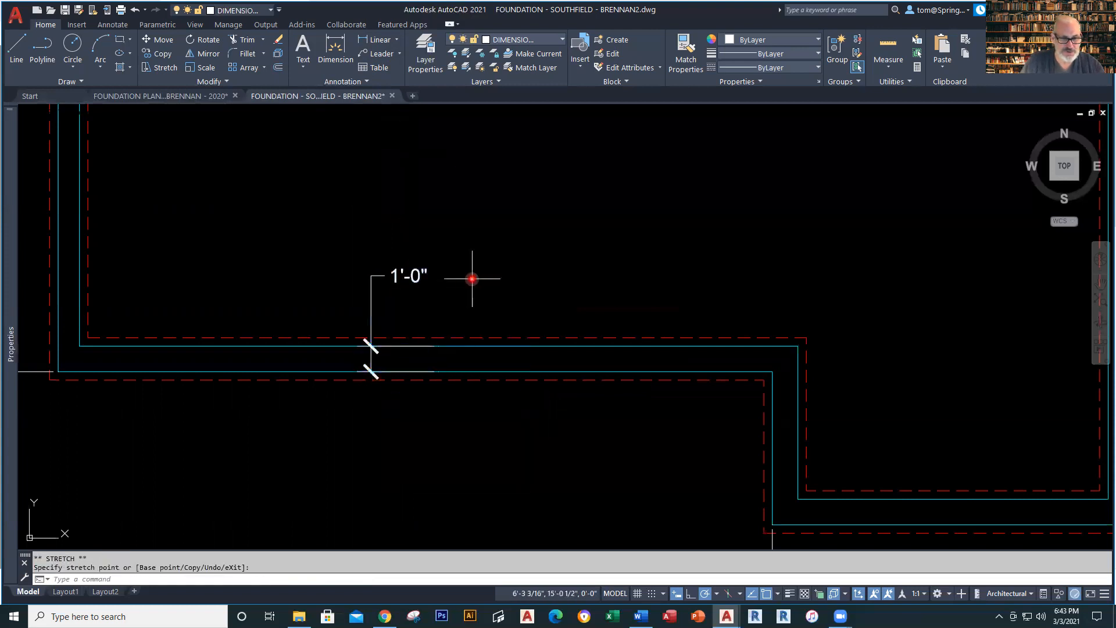
pyautogui.scroll(-5, 472, 278)
pyautogui.moveTo(473, 282); pyautogui.dragTo(481, 341, button='middle')
pyautogui.scroll(4, 438, 320)
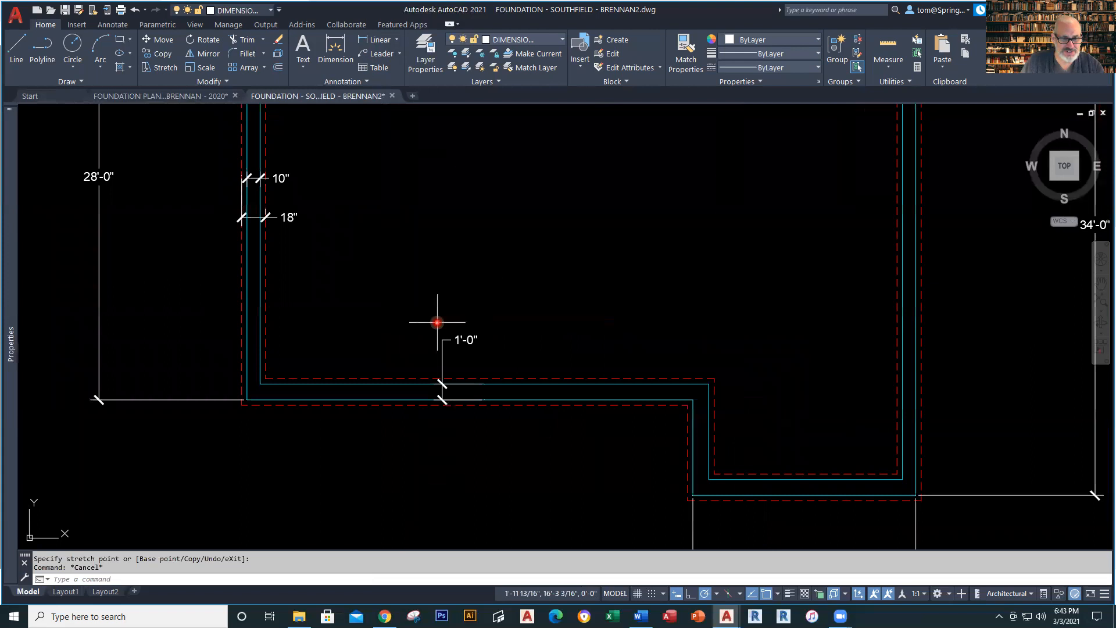
pyautogui.click(686, 58)
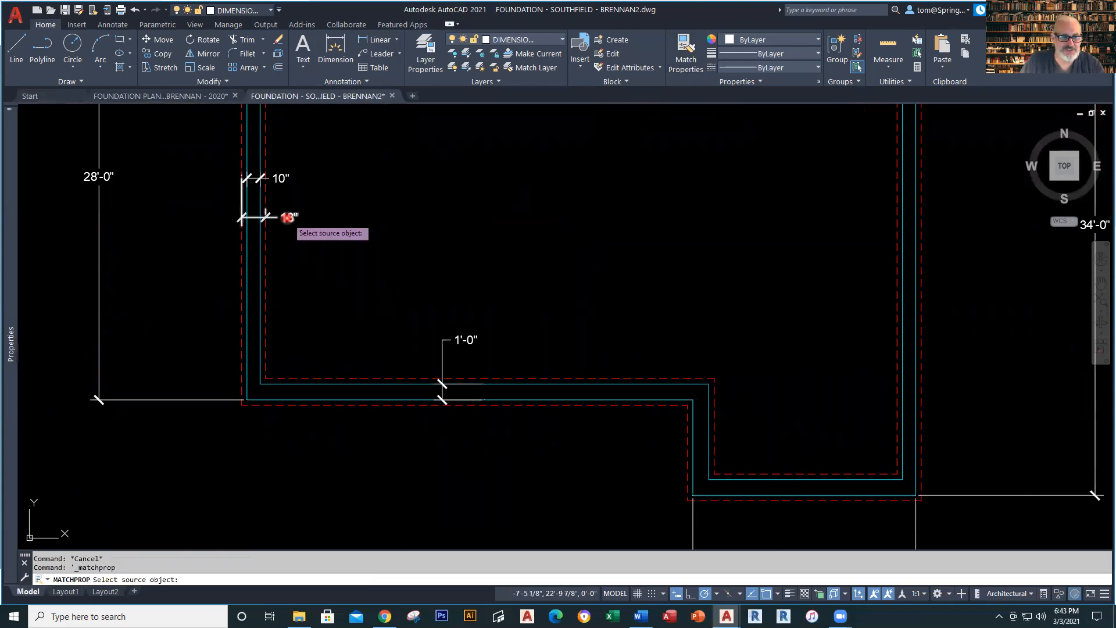
pyautogui.click(287, 218)
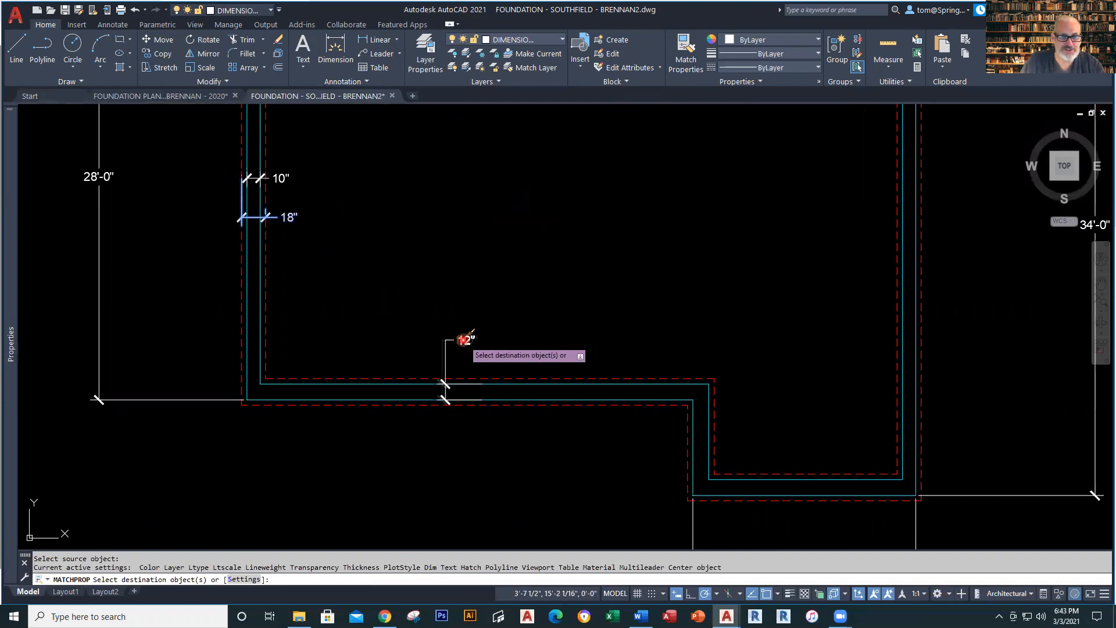
pyautogui.press('Escape')
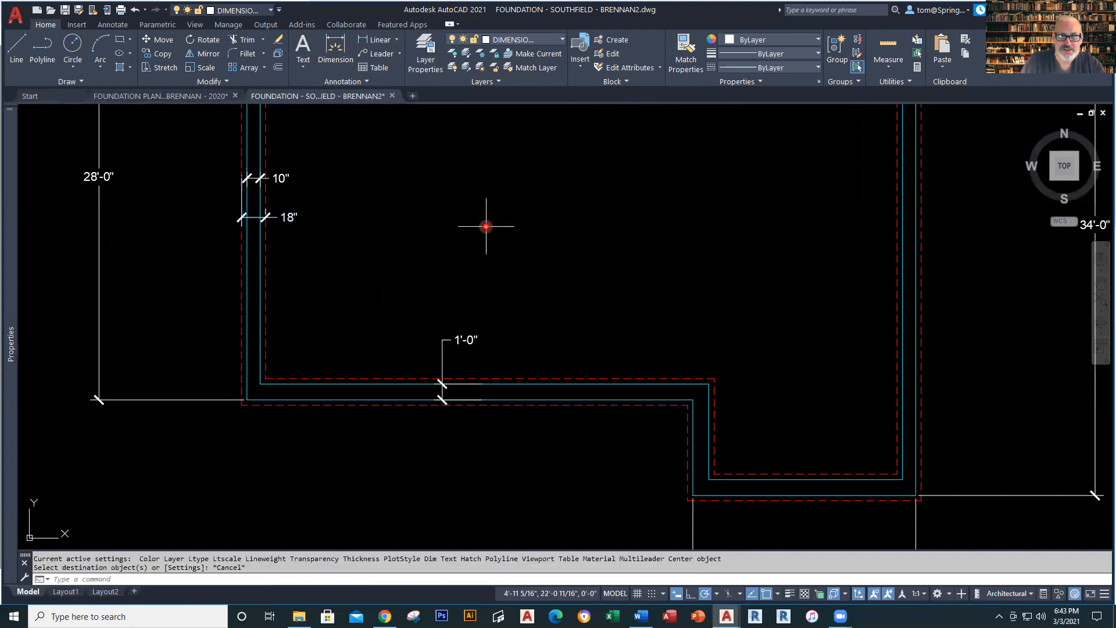
# Match the lower wall thickness dimension's properties to those of the left footing width dimension.
pyautogui.click(686, 58)
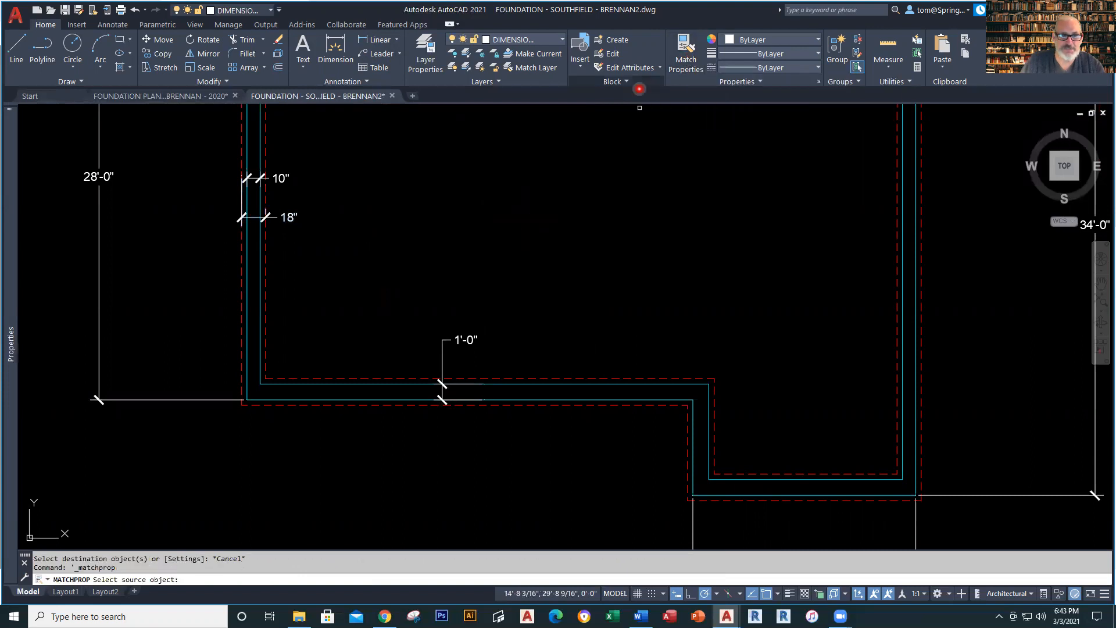
pyautogui.click(289, 217)
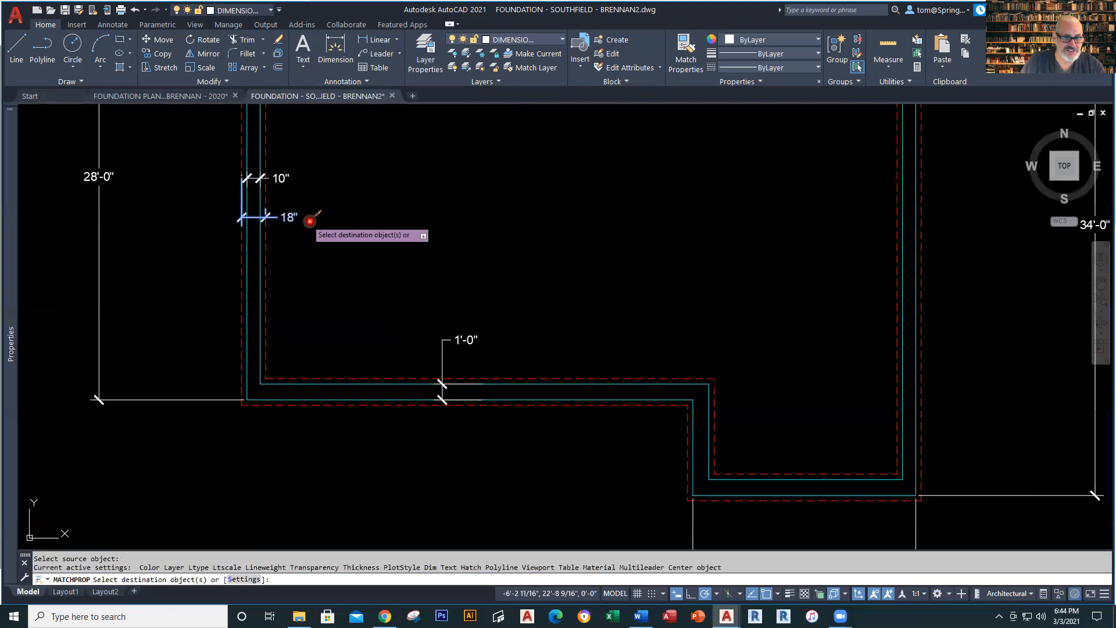
pyautogui.click(469, 339)
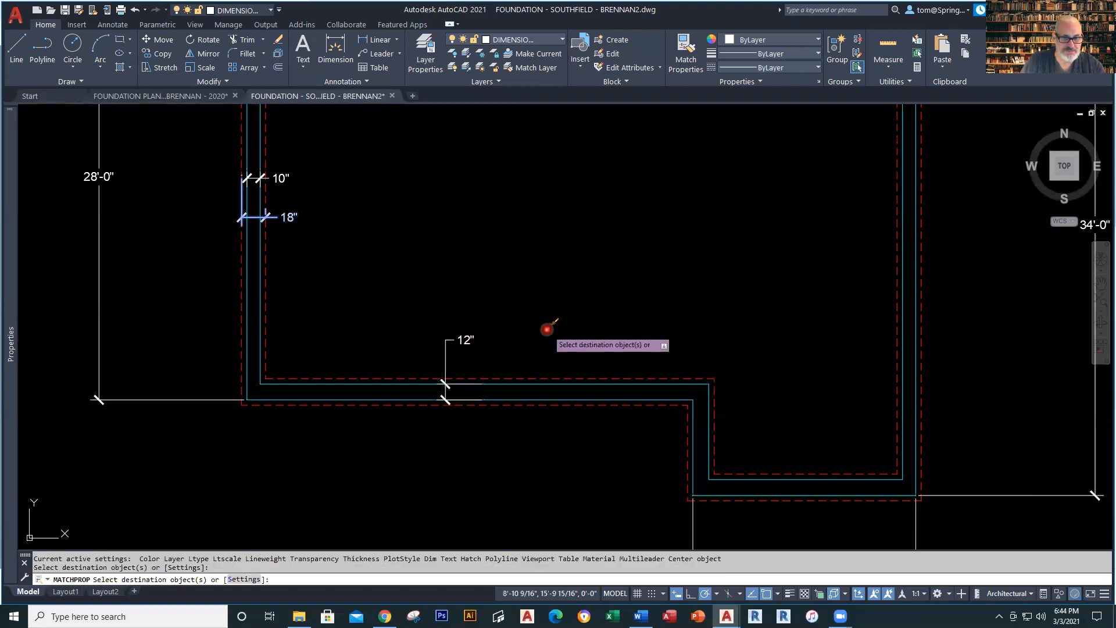
pyautogui.press('Escape')
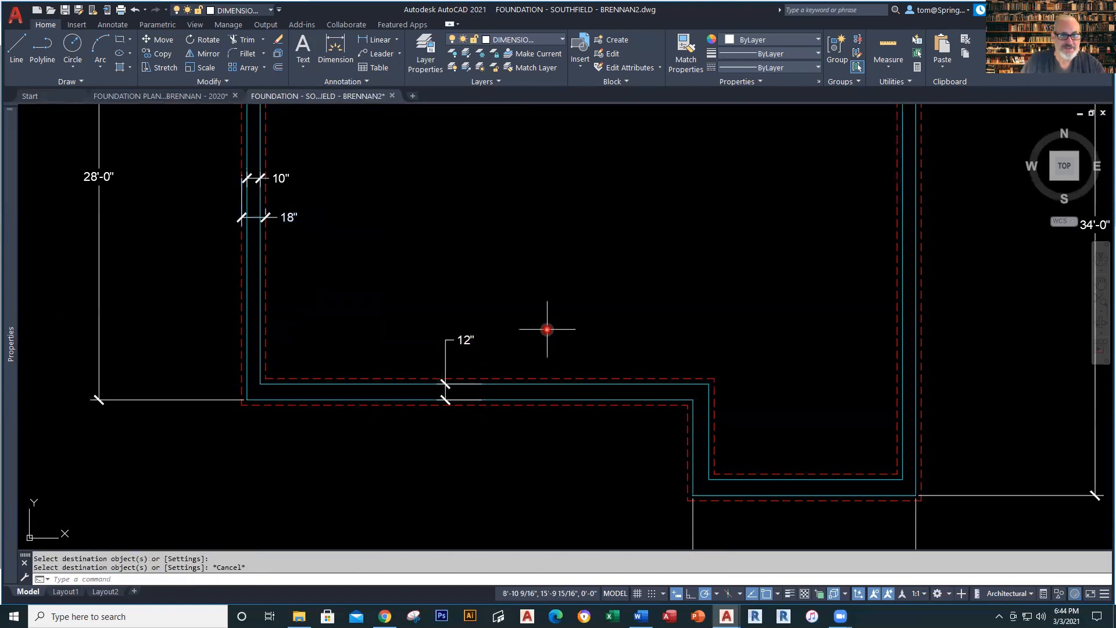
# Add a vertical linear dimension between the lower wall's two dashed footing lines, beside the wall thickness dimension.
pyautogui.click(376, 47)
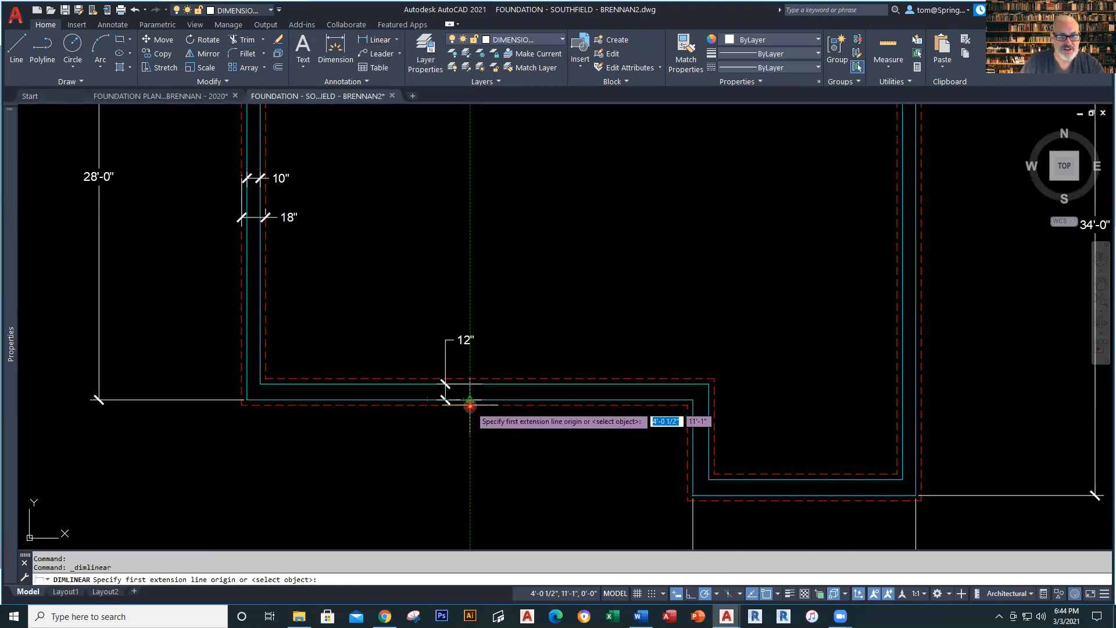
pyautogui.click(445, 400)
pyautogui.click(427, 377)
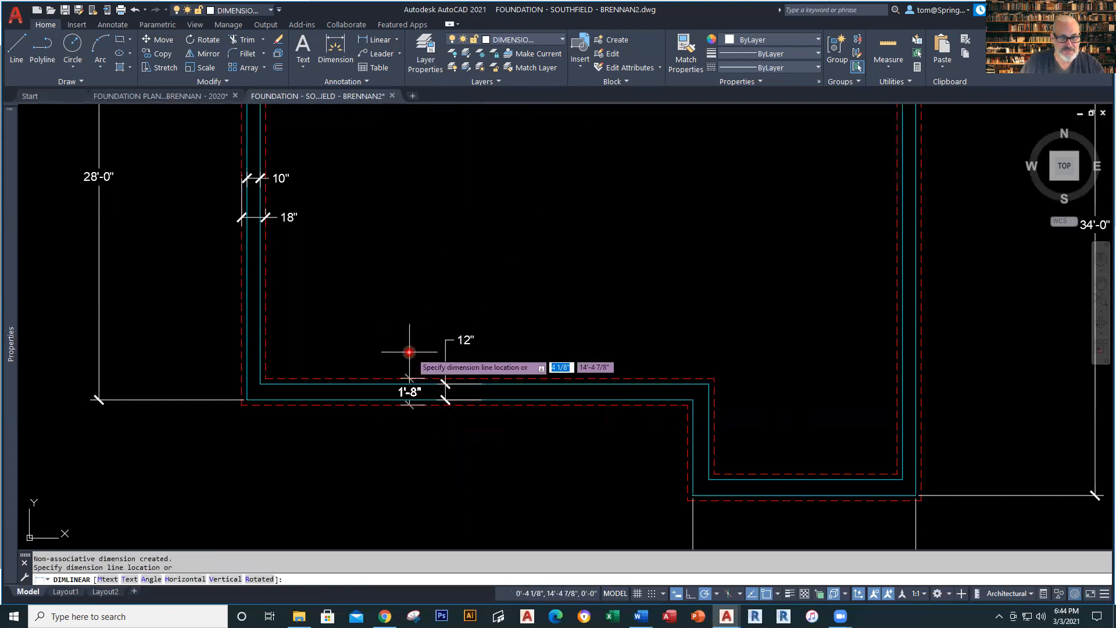
pyautogui.click(403, 393)
# Move the lower footing width dimension's text up inside the building, level with the wall thickness dimension's text.
pyautogui.click(402, 393)
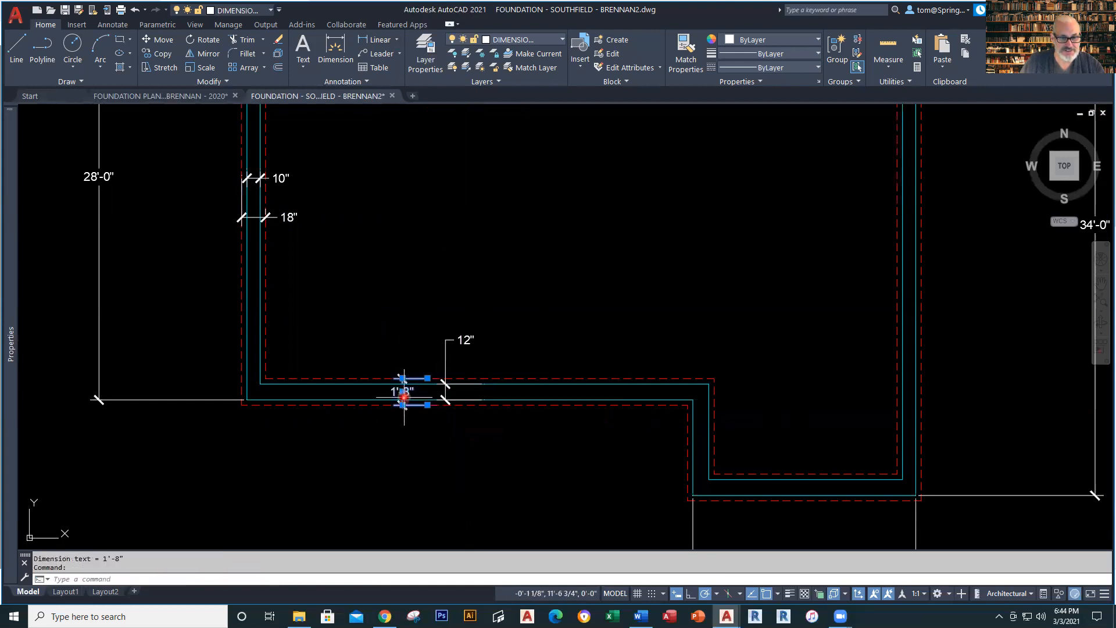
pyautogui.moveTo(401, 397)
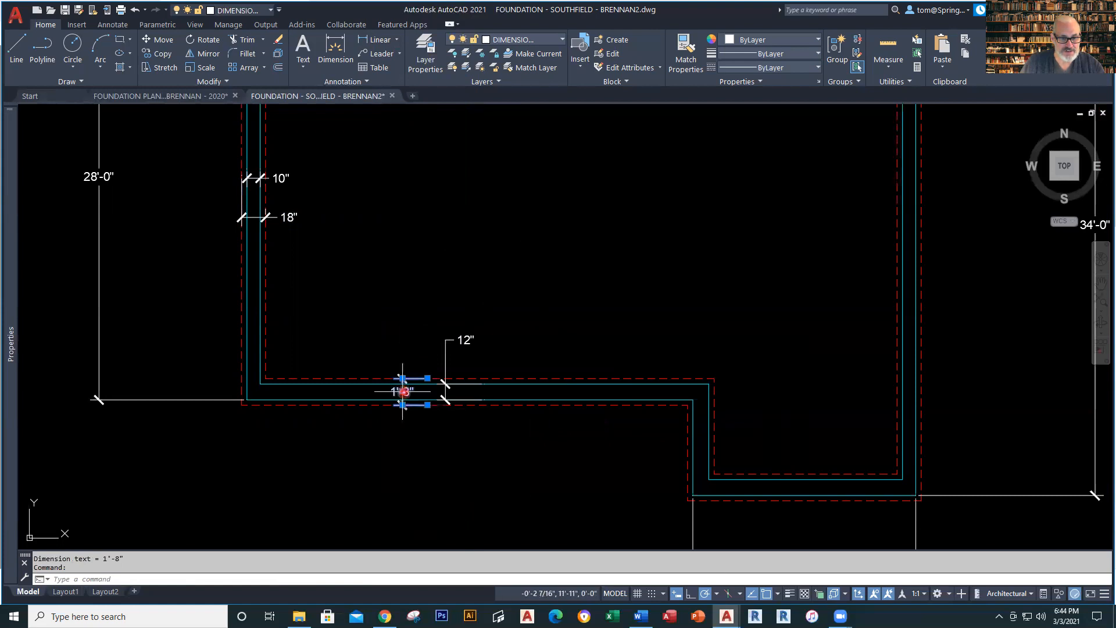
pyautogui.click(402, 392)
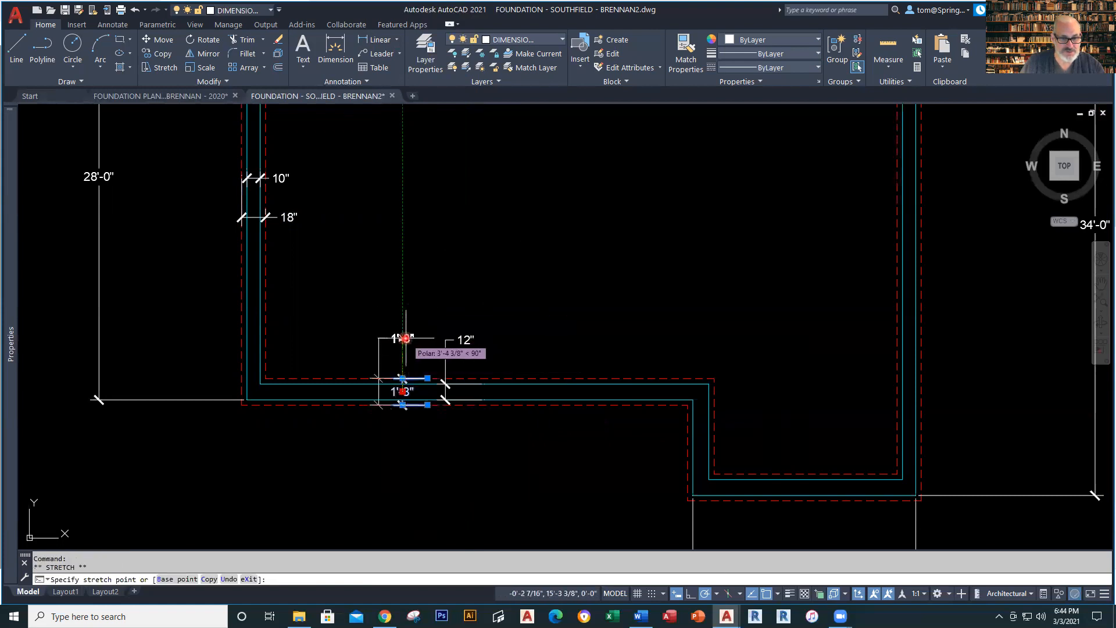
pyautogui.click(418, 343)
pyautogui.press('Escape')
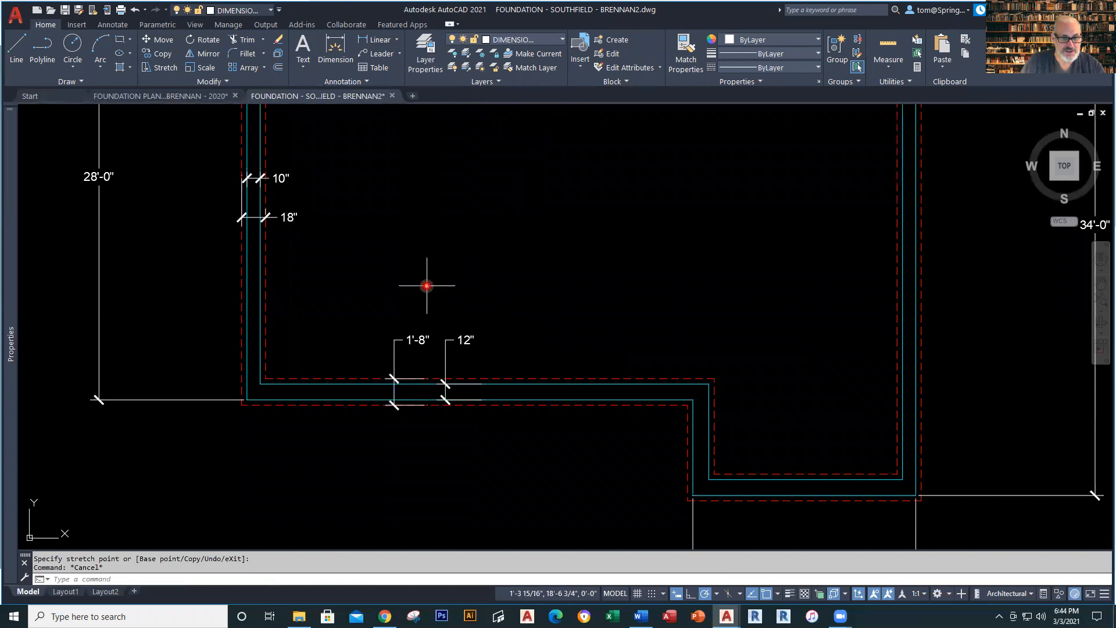
# Match the lower footing width dimension's properties to those of the left footing width dimension.
pyautogui.click(686, 64)
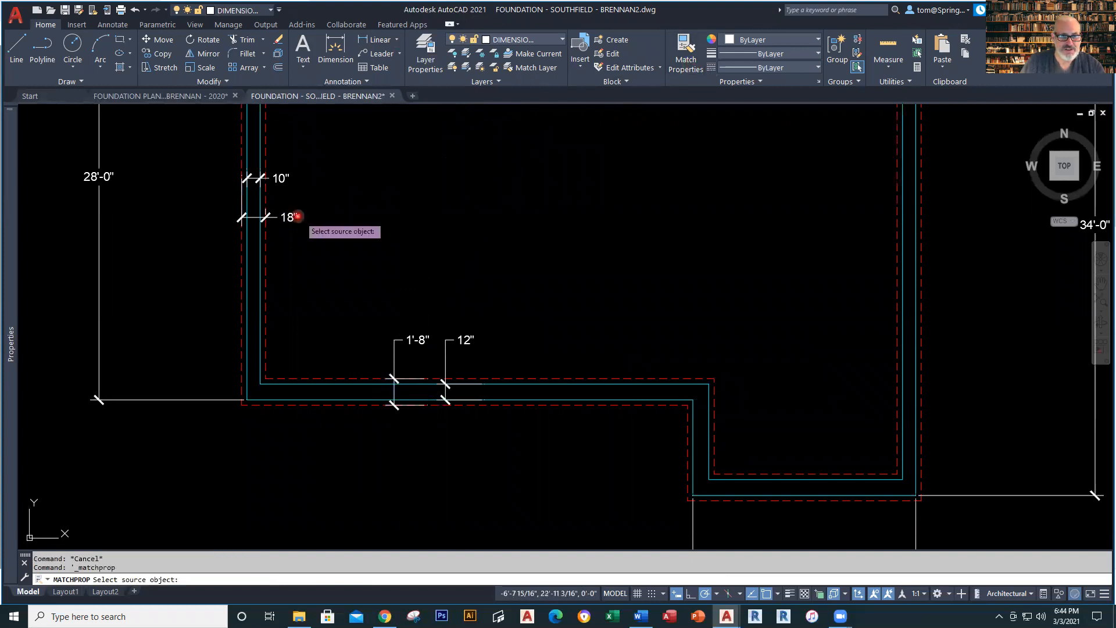
pyautogui.click(295, 216)
pyautogui.click(417, 339)
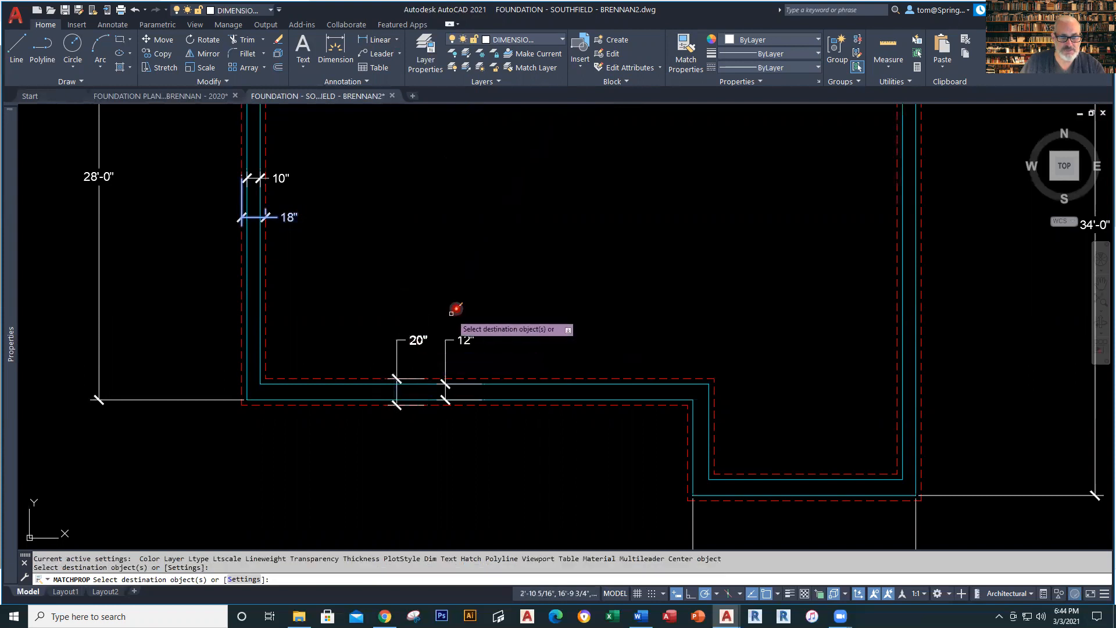
pyautogui.press('Escape')
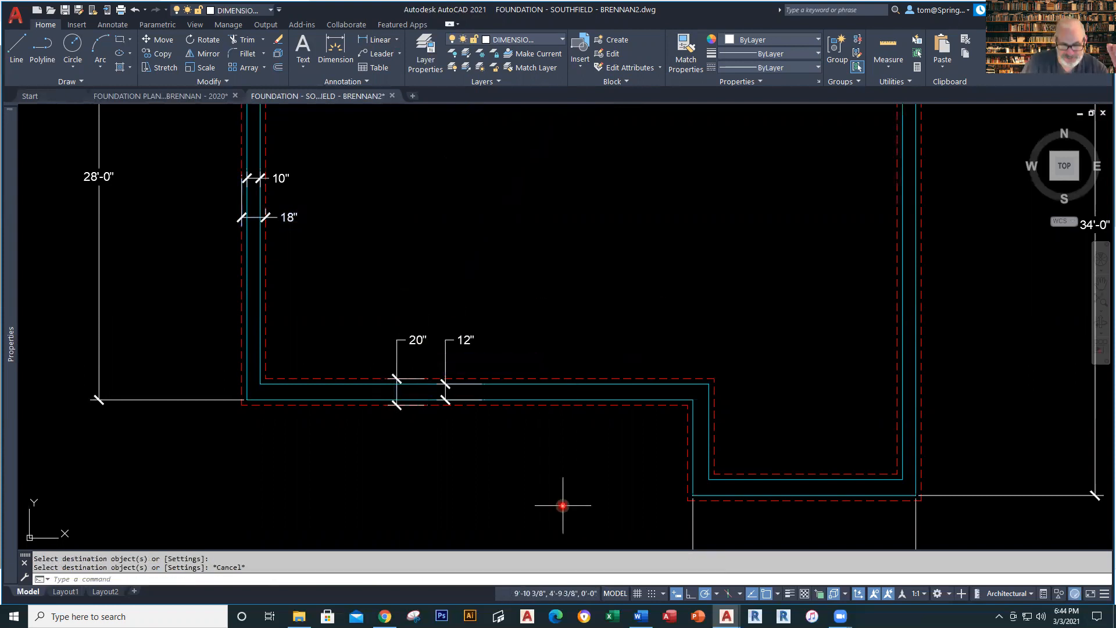
pyautogui.scroll(-2, 562, 505)
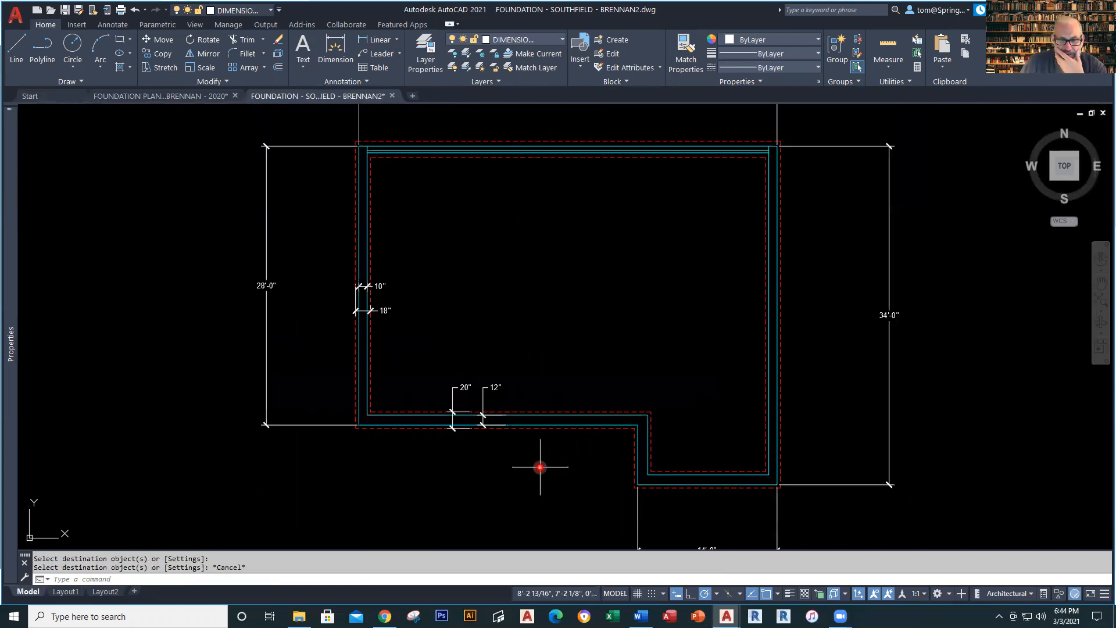
pyautogui.moveTo(543, 462); pyautogui.dragTo(428, 409, button='middle')
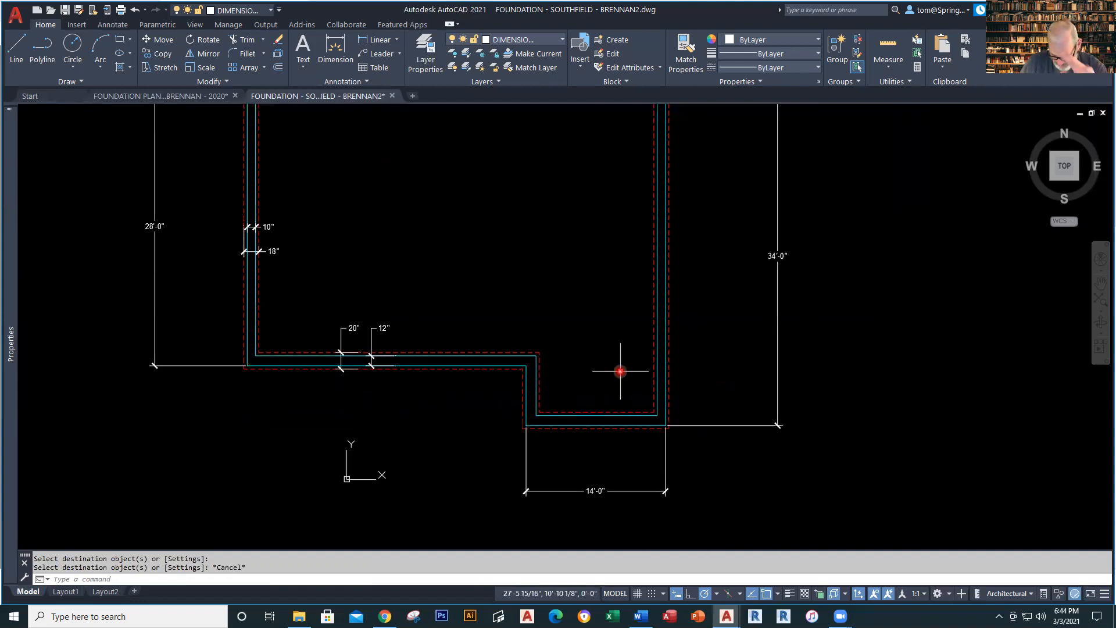
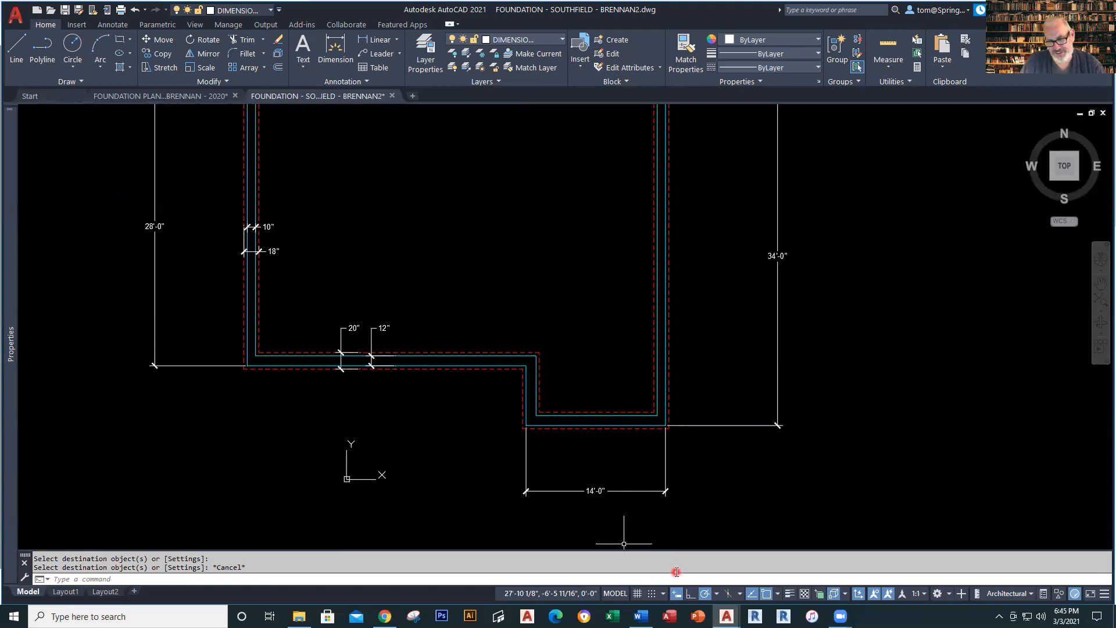
pyautogui.scroll(1, 677, 572)
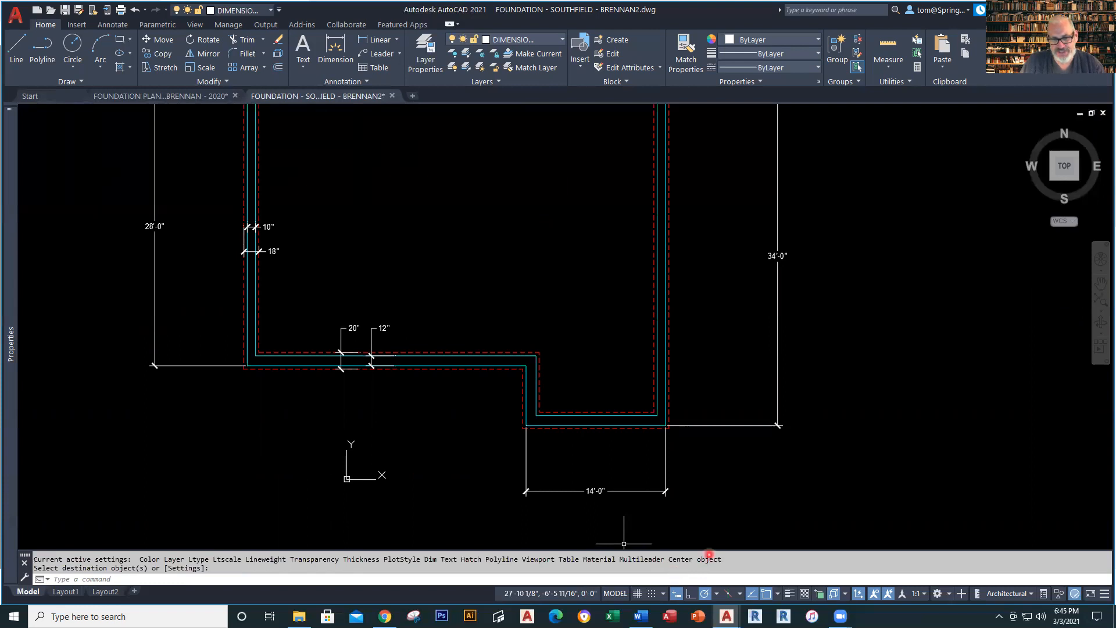
# Override the text of the 14'-0" dimension below the building's lower bump-out with 15'.
pyautogui.scroll(1, 673, 519)
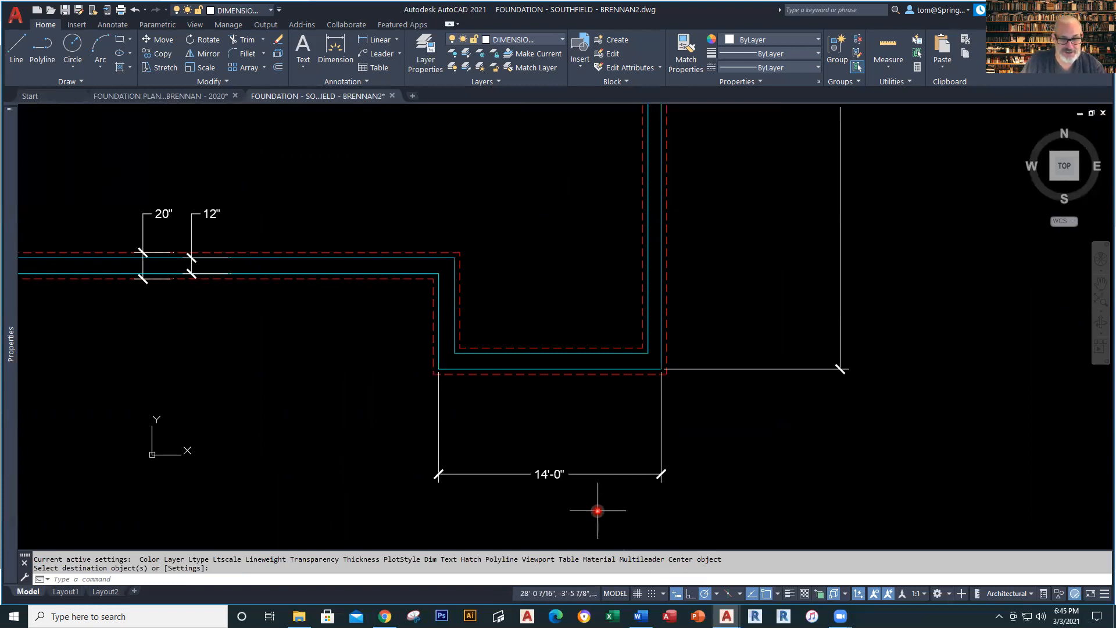
pyautogui.doubleClick(552, 473)
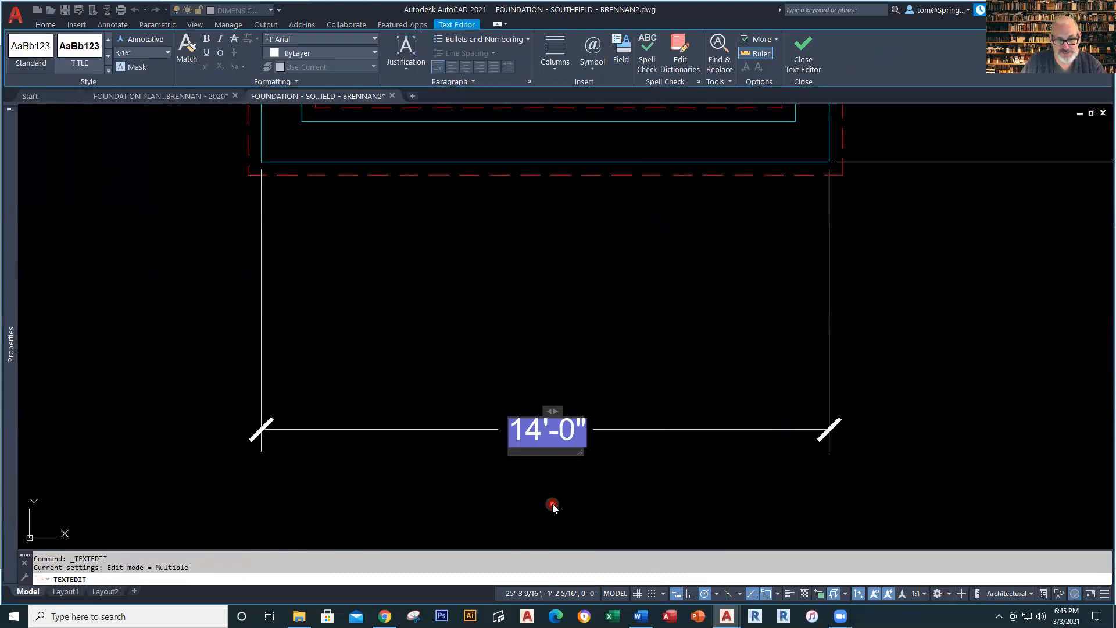
pyautogui.press('BackSpace')
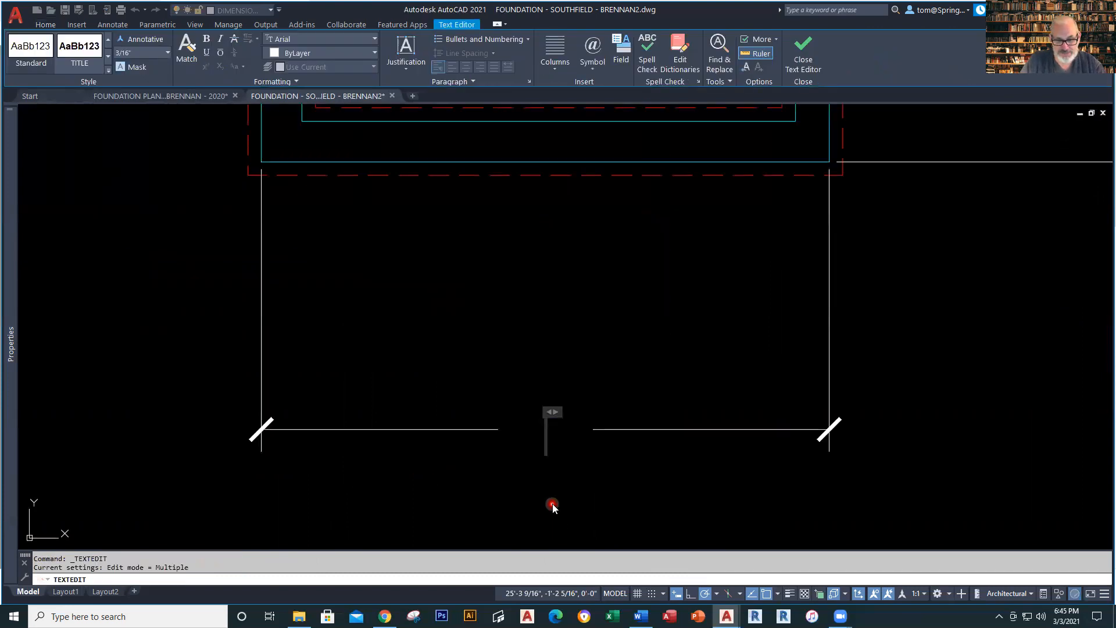
pyautogui.write("15'")
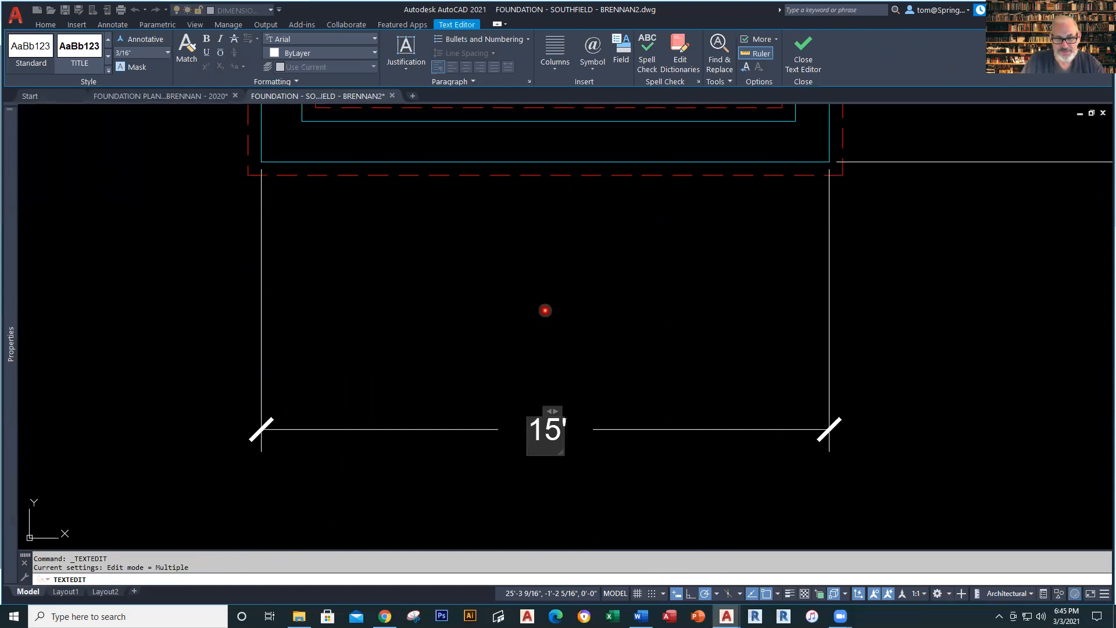
pyautogui.click(548, 331)
pyautogui.press('Escape')
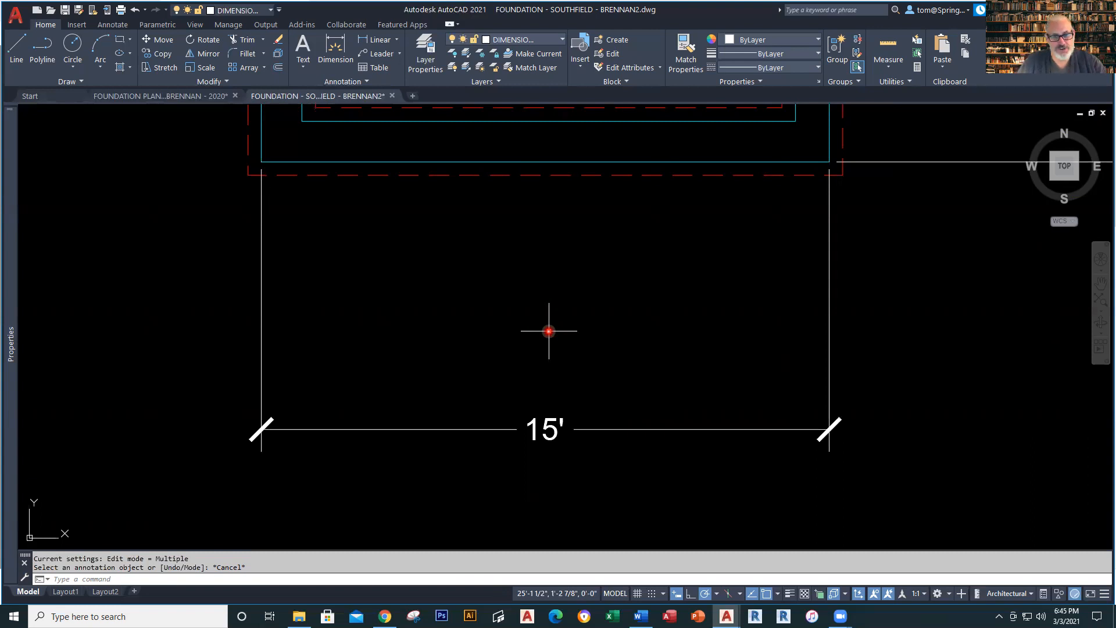
# Clear the 15' text override on the bump-out's width dimension to restore its measured value.
pyautogui.click(546, 430)
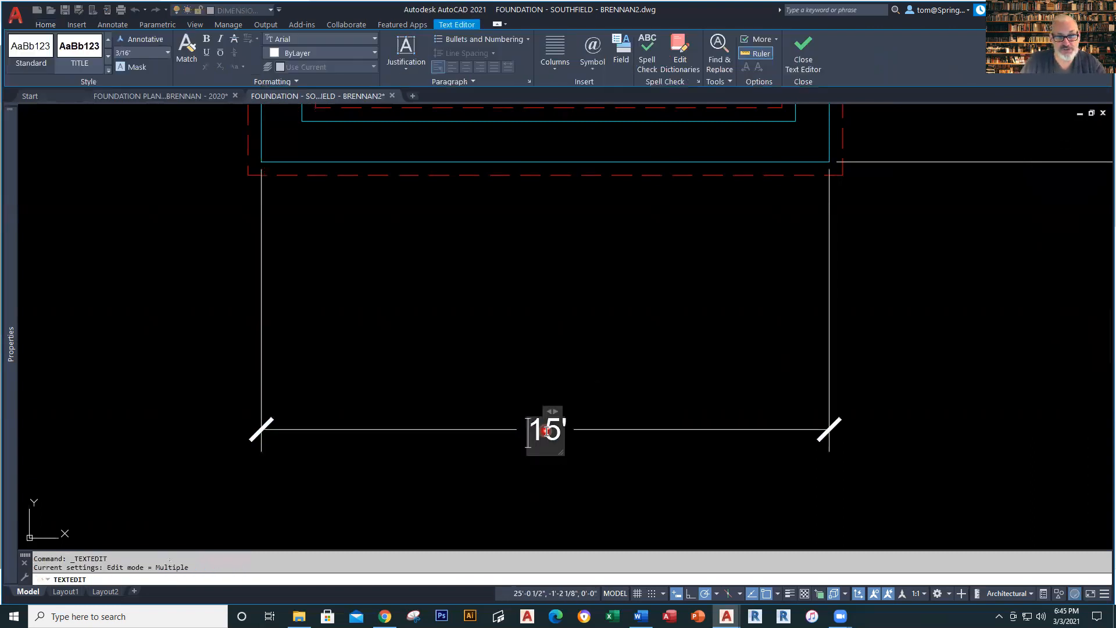
pyautogui.press('Delete')
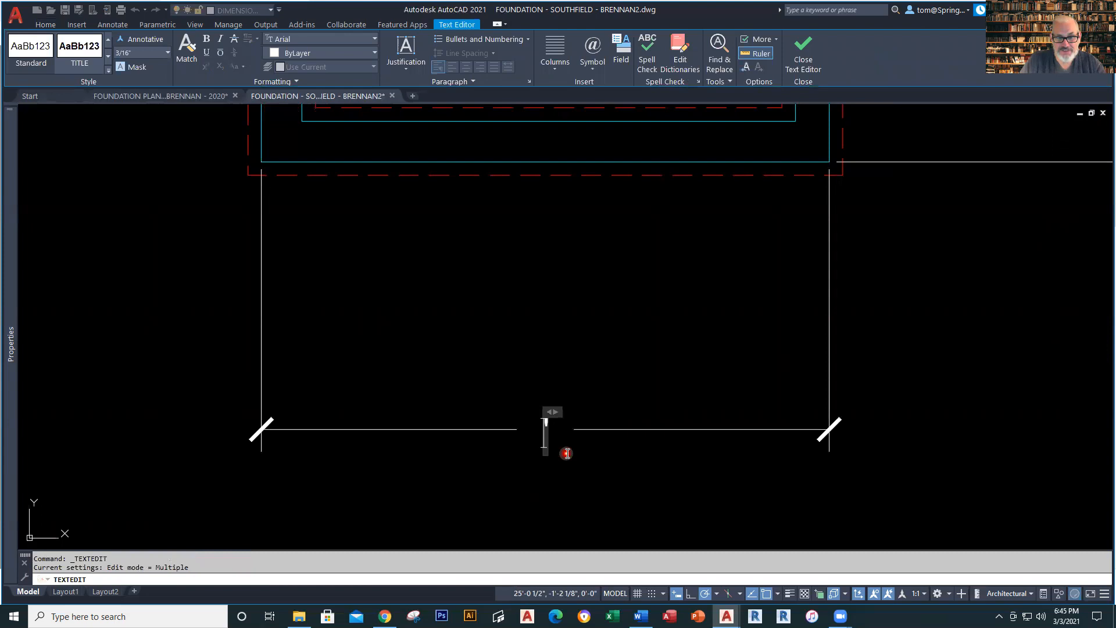
pyautogui.click(567, 456)
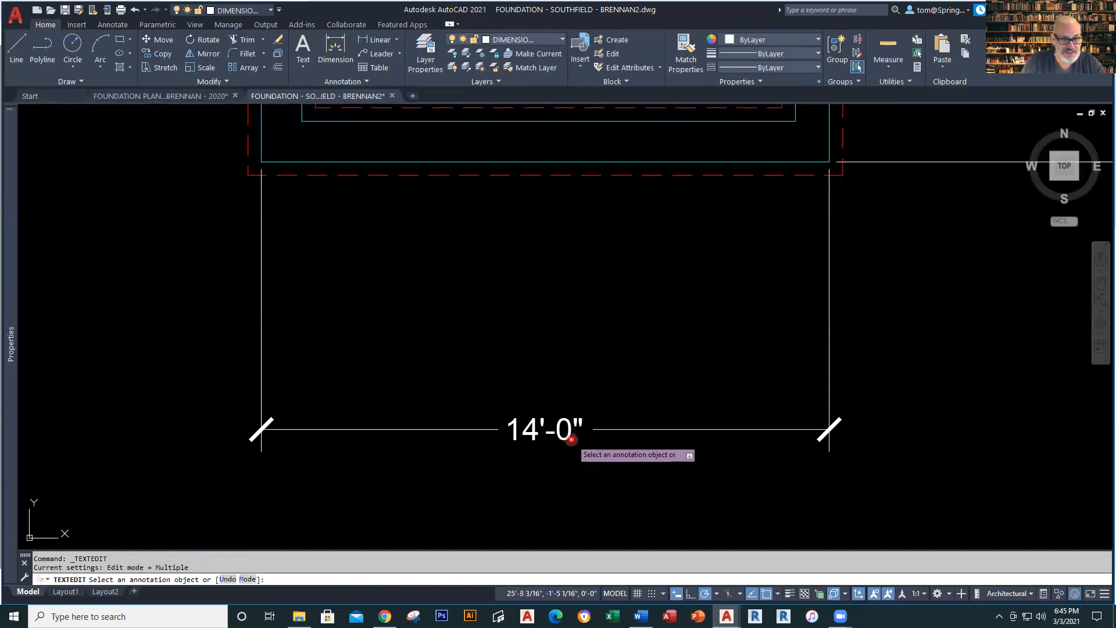
# Add the prefix APPROXIMATELY before the measured value in the bump-out's width dimension text.
pyautogui.click(567, 441)
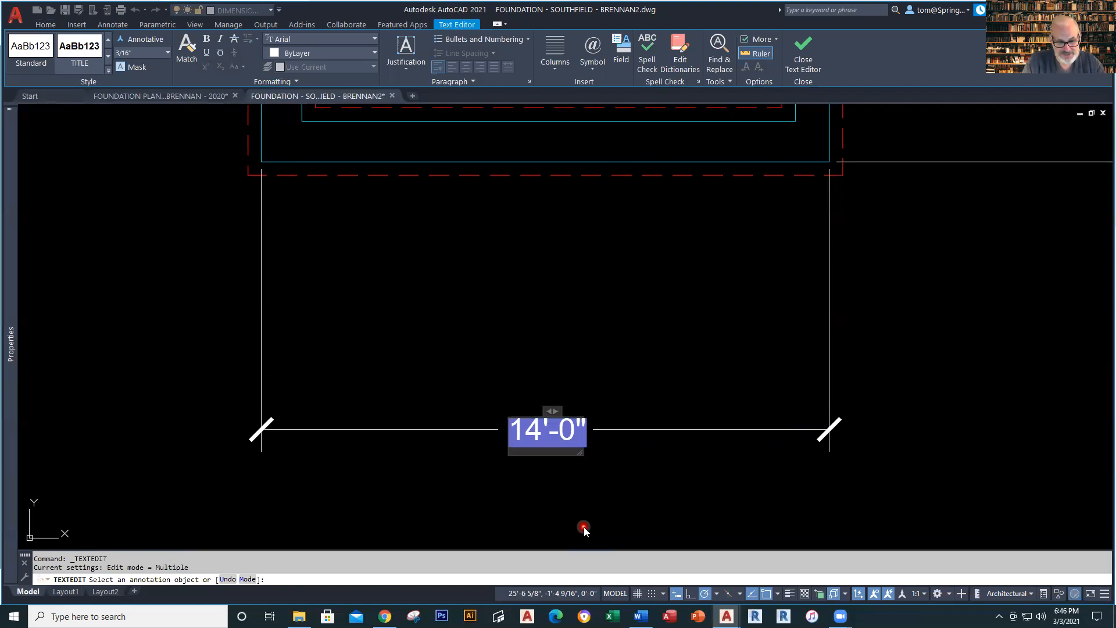
pyautogui.write('APP')
pyautogui.write('ROC')
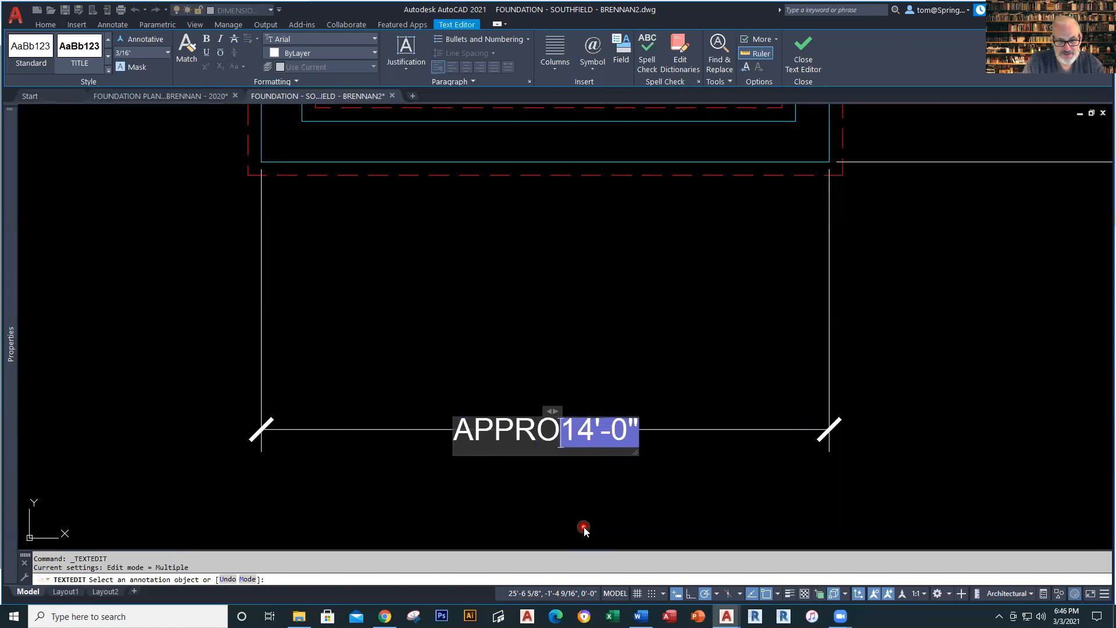
pyautogui.press('BackSpace')
pyautogui.write('XIMATELY')
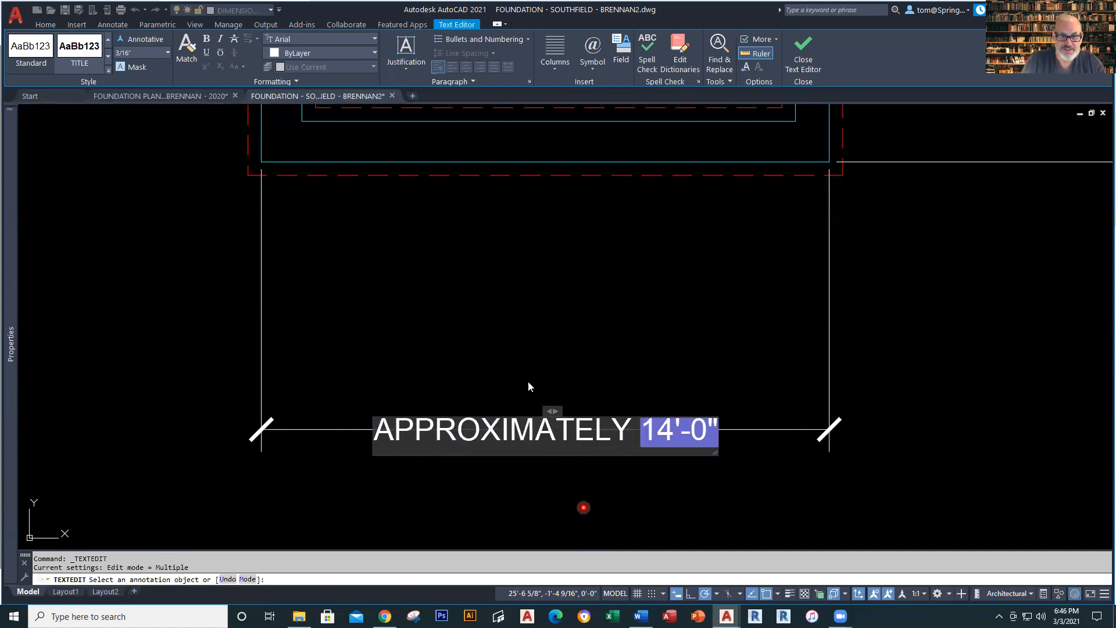
pyautogui.click(533, 273)
pyautogui.press('Escape')
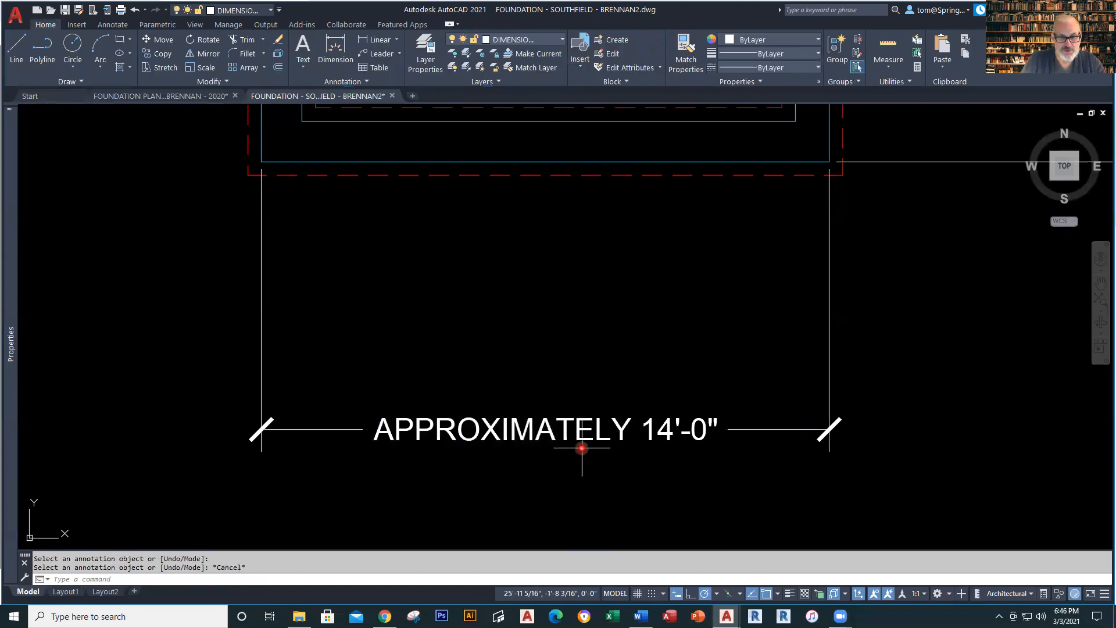
# Try replacing the APPROXIMATELY prefix with +01277 on its own line, and discard the text changes.
pyautogui.doubleClick(567, 438)
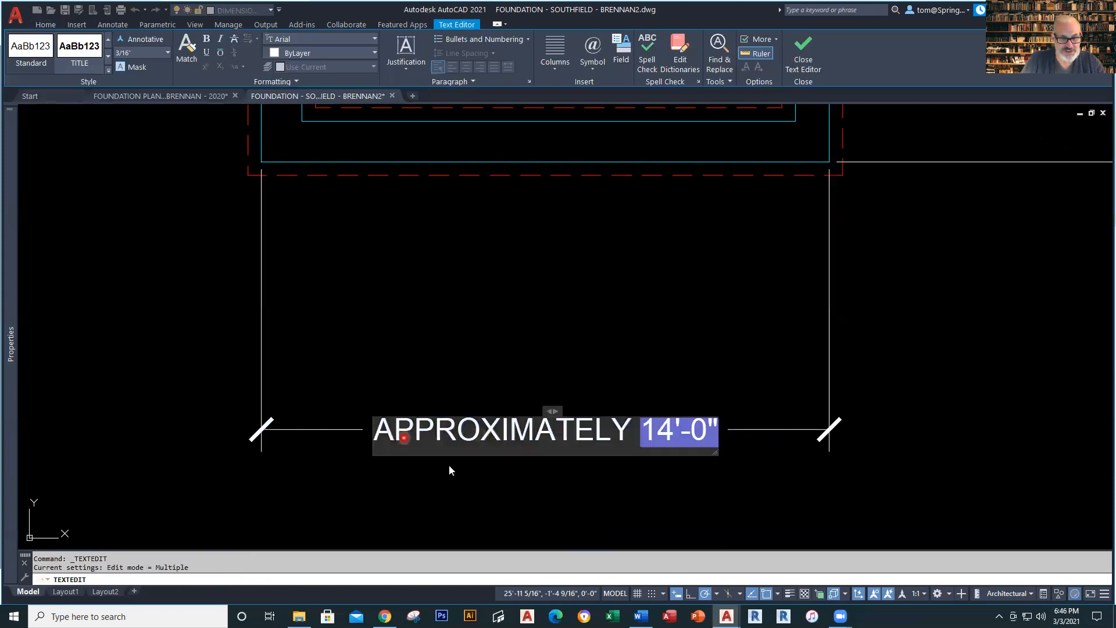
pyautogui.press('Delete')
pyautogui.press('Delete')
pyautogui.press('Delete')
pyautogui.press('Delete')
pyautogui.press('Delete')
pyautogui.press('Delete')
pyautogui.press('Delete')
pyautogui.press('Delete')
pyautogui.press('Delete')
pyautogui.press('Delete')
pyautogui.press('Delete')
pyautogui.press('Delete')
pyautogui.press('Delete')
pyautogui.press('Delete')
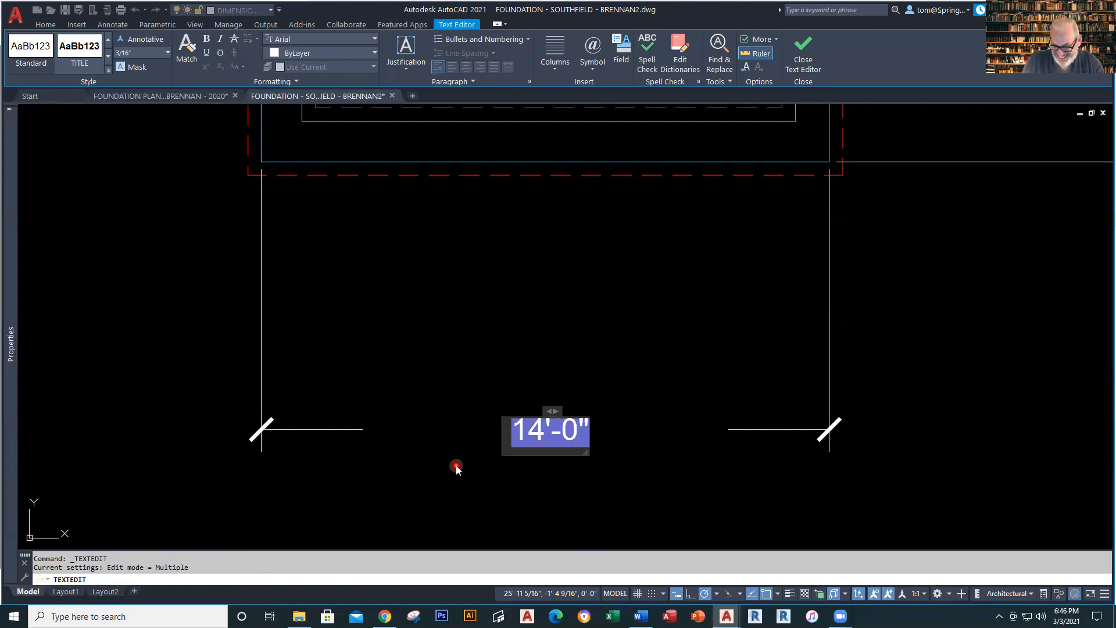
pyautogui.write('+01277')
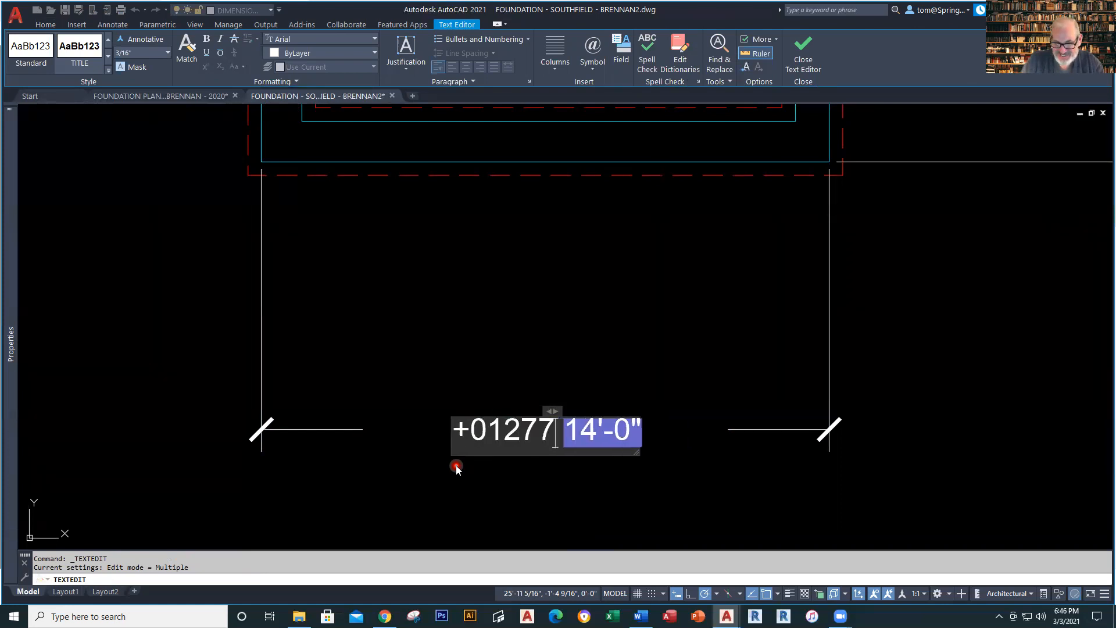
pyautogui.press('Return')
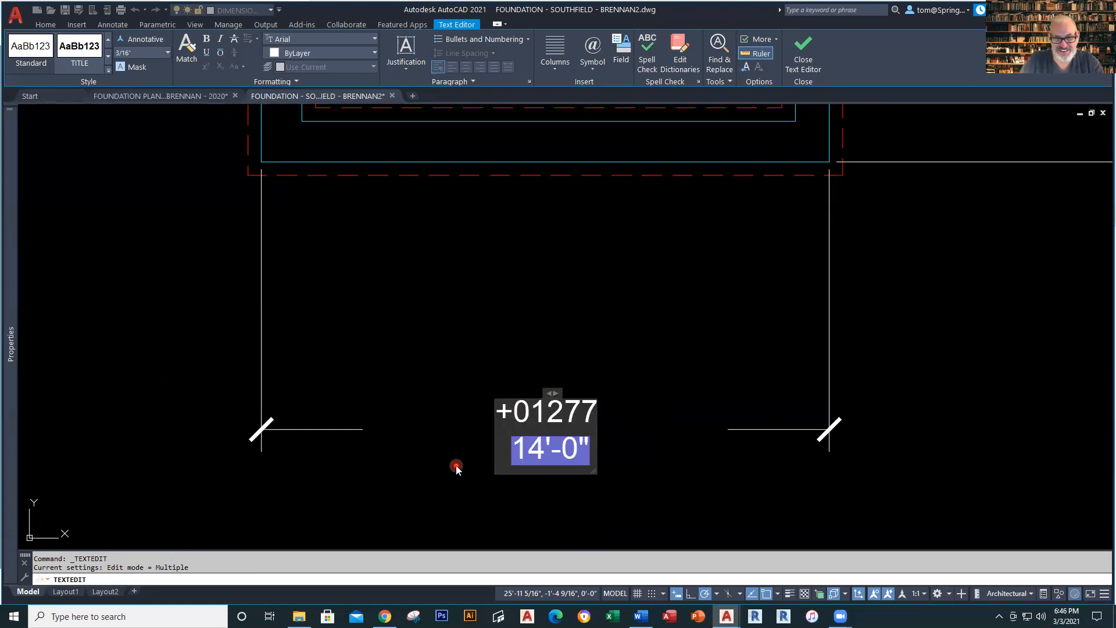
pyautogui.press('Escape')
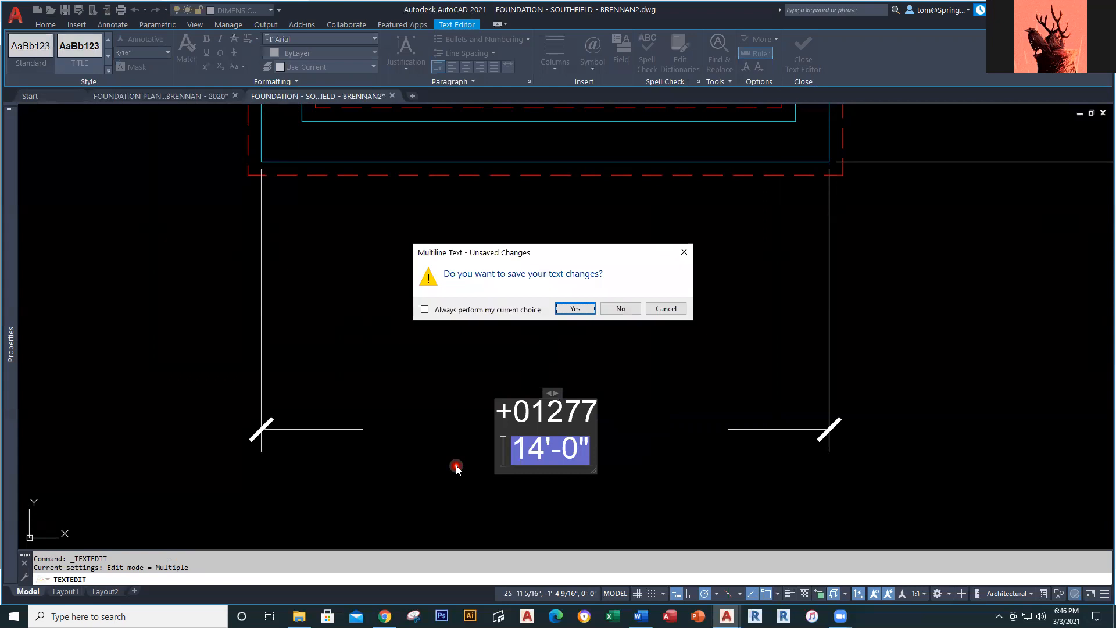
pyautogui.click(622, 309)
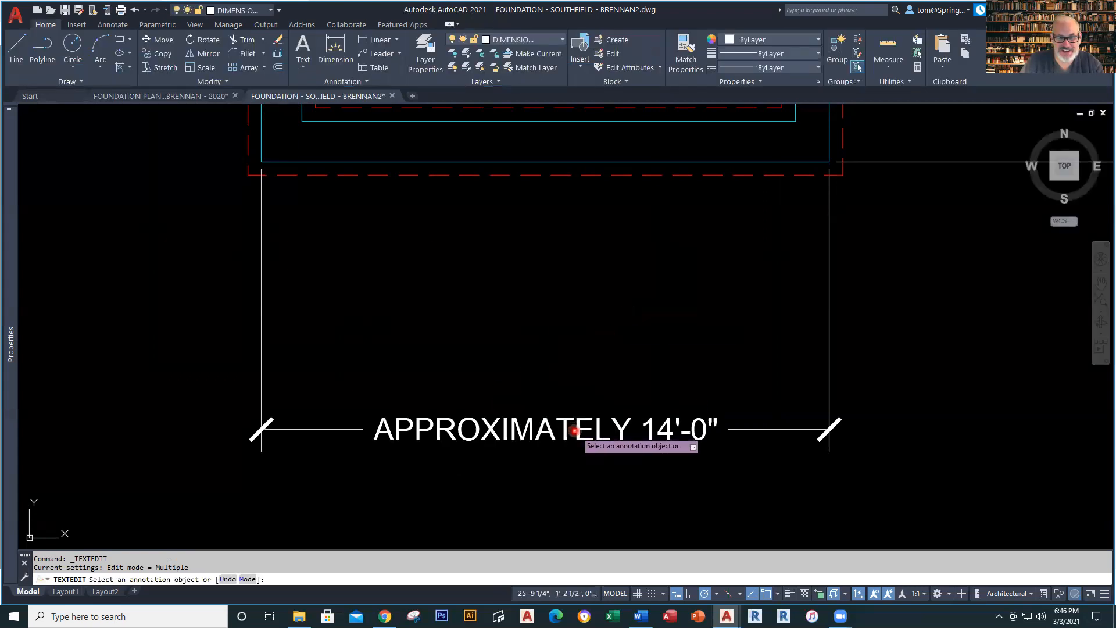
# Delete the measured value from the bump-out's width dimension text and undo the deletion.
pyautogui.click(581, 430)
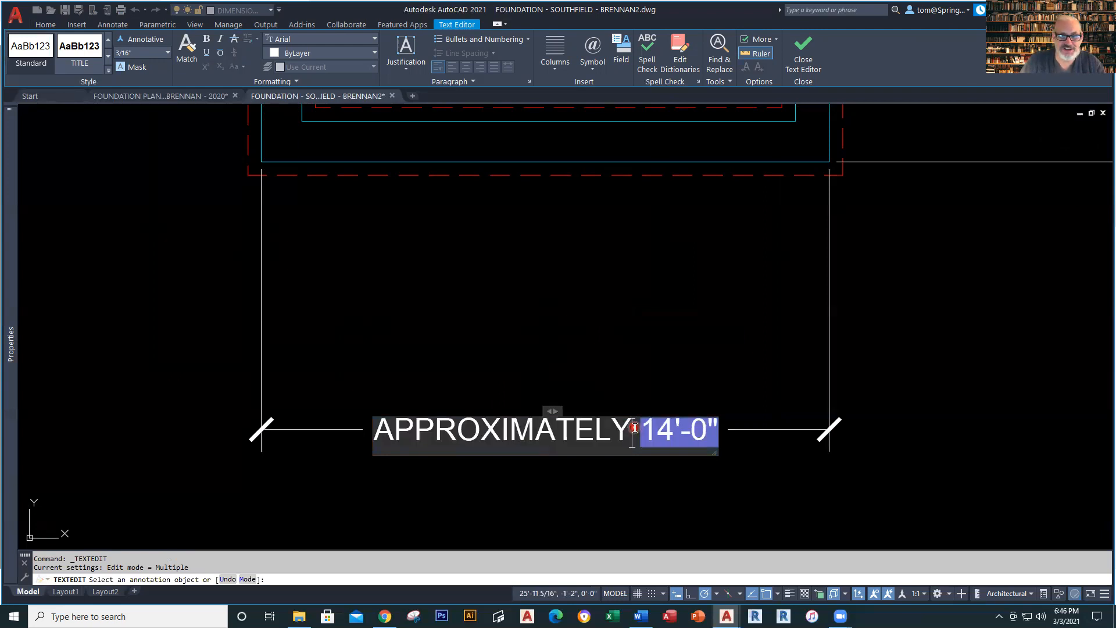
pyautogui.press('Delete')
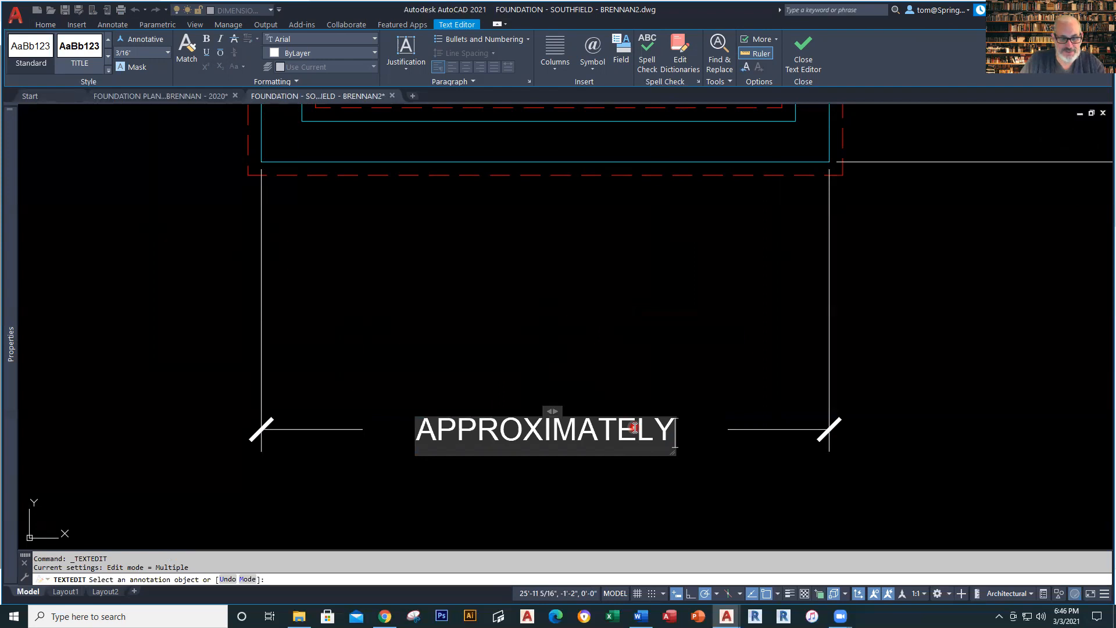
pyautogui.hotkey('ctrl', 'z')
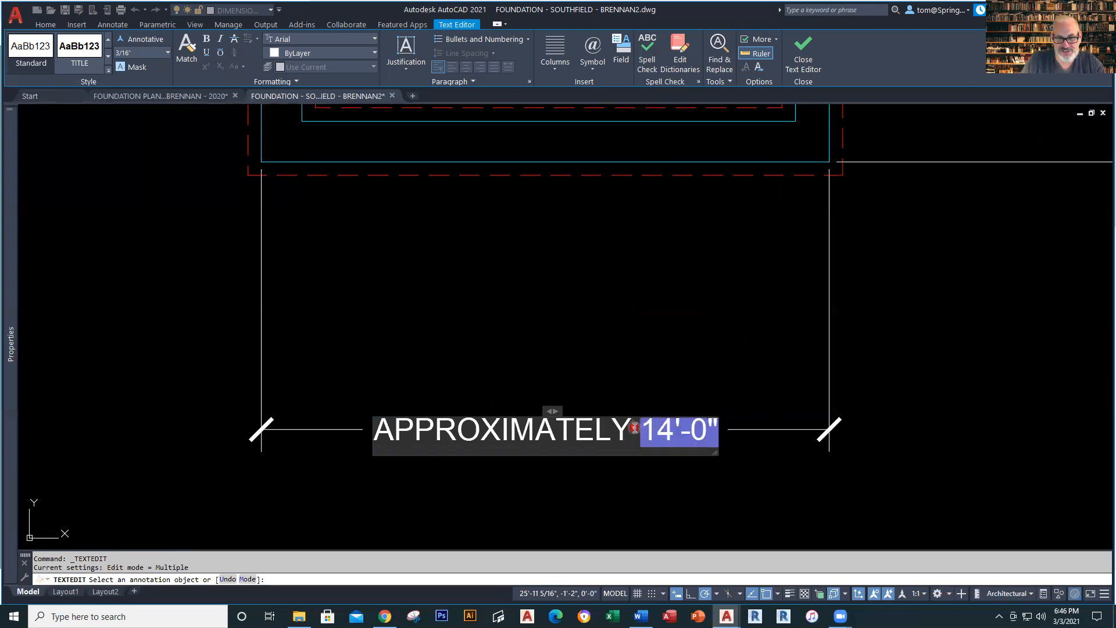
# Remove the word APPROXIMATELY from the dimension text, keeping the measured value field.
pyautogui.press('BackSpace')
pyautogui.press('BackSpace')
pyautogui.press('BackSpace')
pyautogui.press('BackSpace')
pyautogui.press('BackSpace')
pyautogui.press('BackSpace')
pyautogui.press('BackSpace')
pyautogui.press('BackSpace')
pyautogui.press('BackSpace')
pyautogui.press('BackSpace')
pyautogui.press('BackSpace')
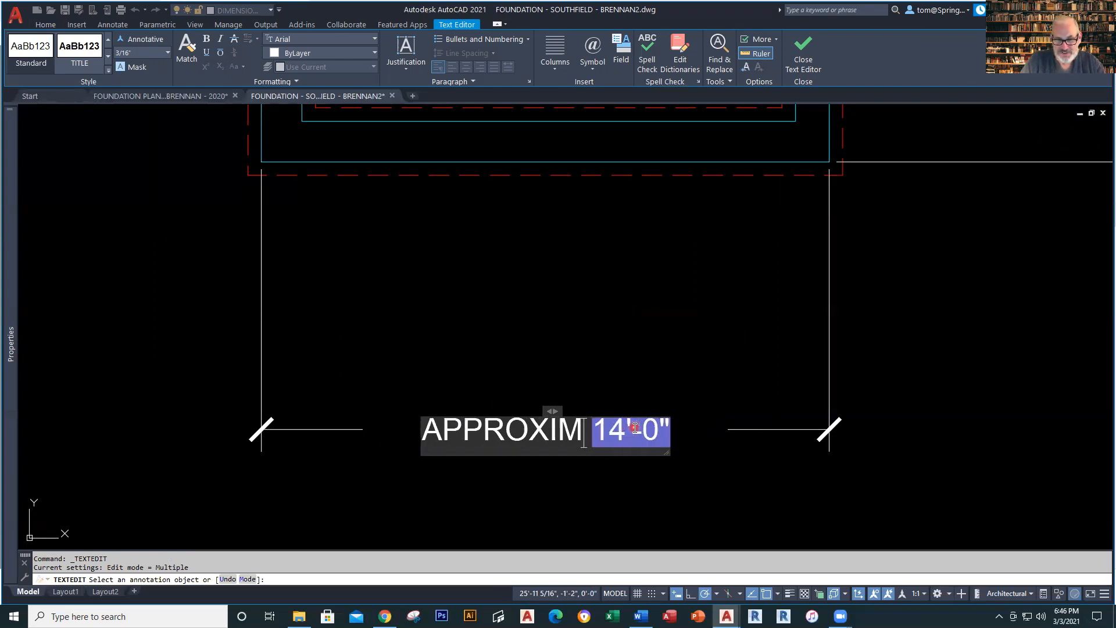
pyautogui.press('BackSpace')
pyautogui.press('BackSpace')
pyautogui.press('BackSpace')
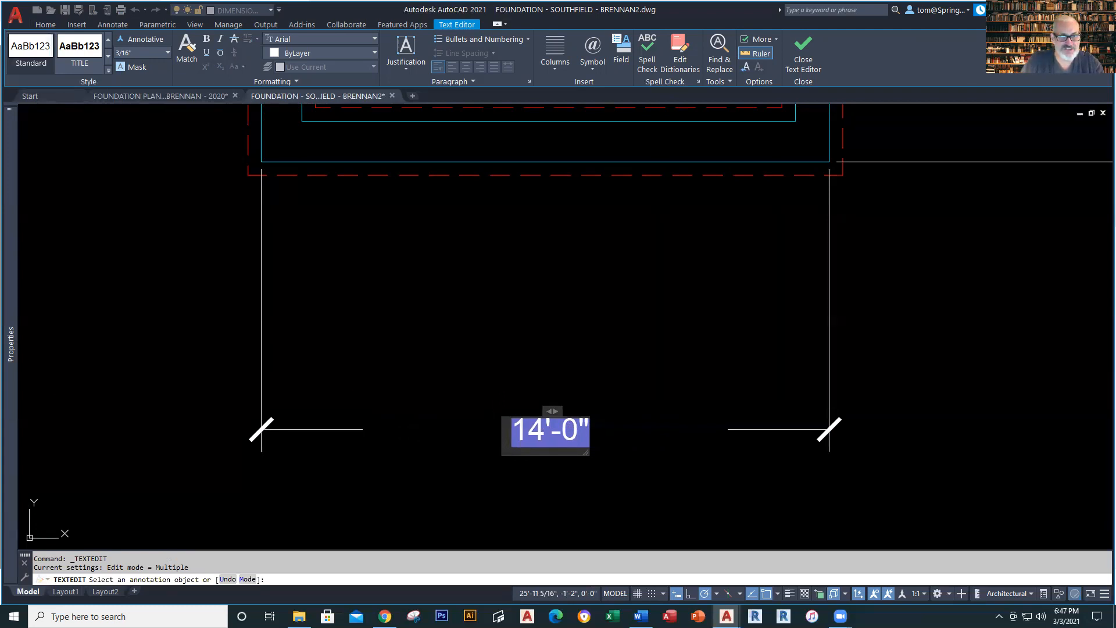
# Search the program's help for PLUS MINUS SYMBOL to look up its control code, and minimize the help window.
pyautogui.press('F1')
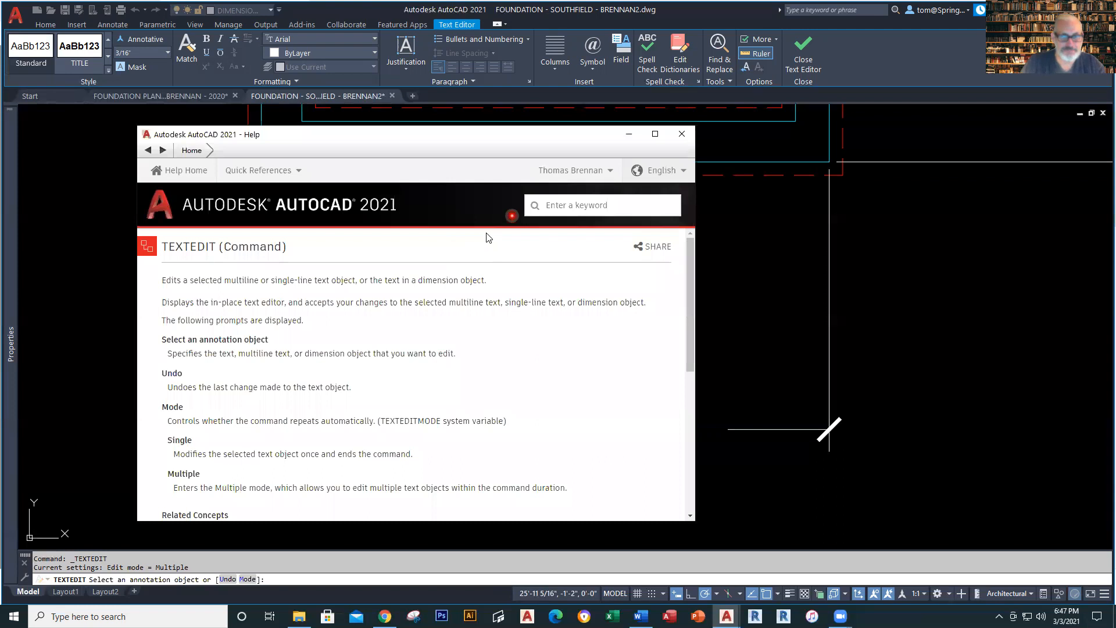
pyautogui.click(538, 205)
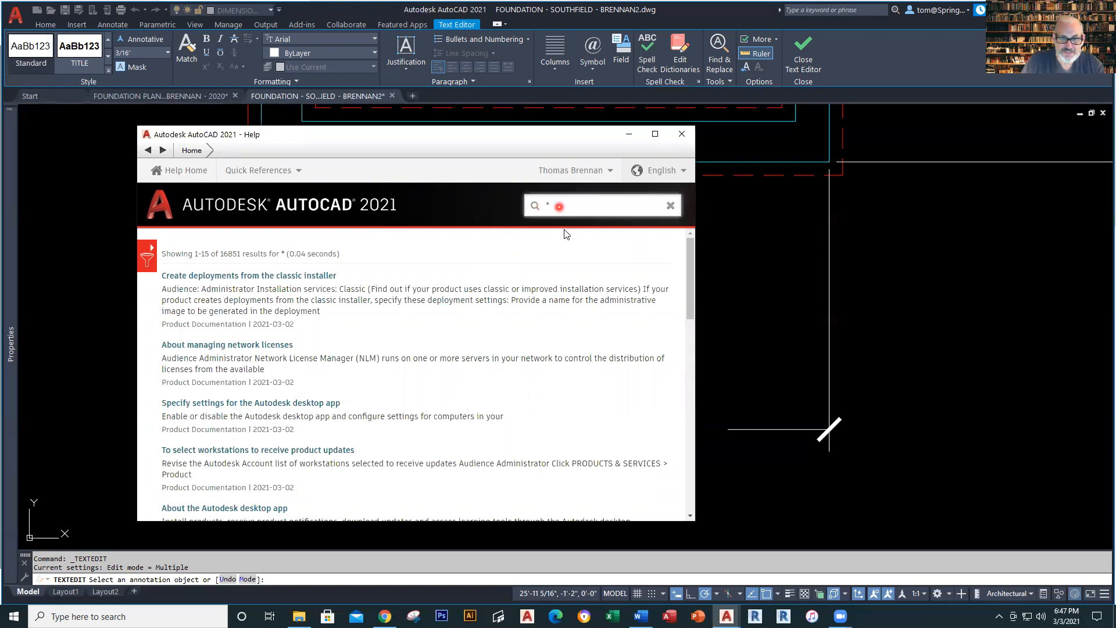
pyautogui.press('BackSpace')
pyautogui.write('PL')
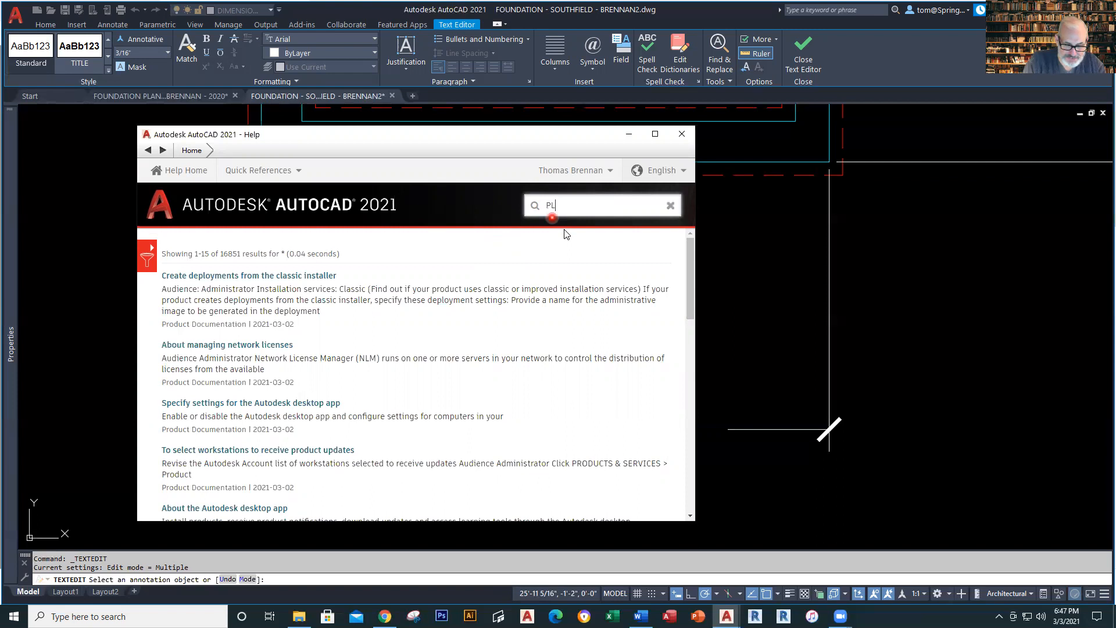
pyautogui.write('US MINUS')
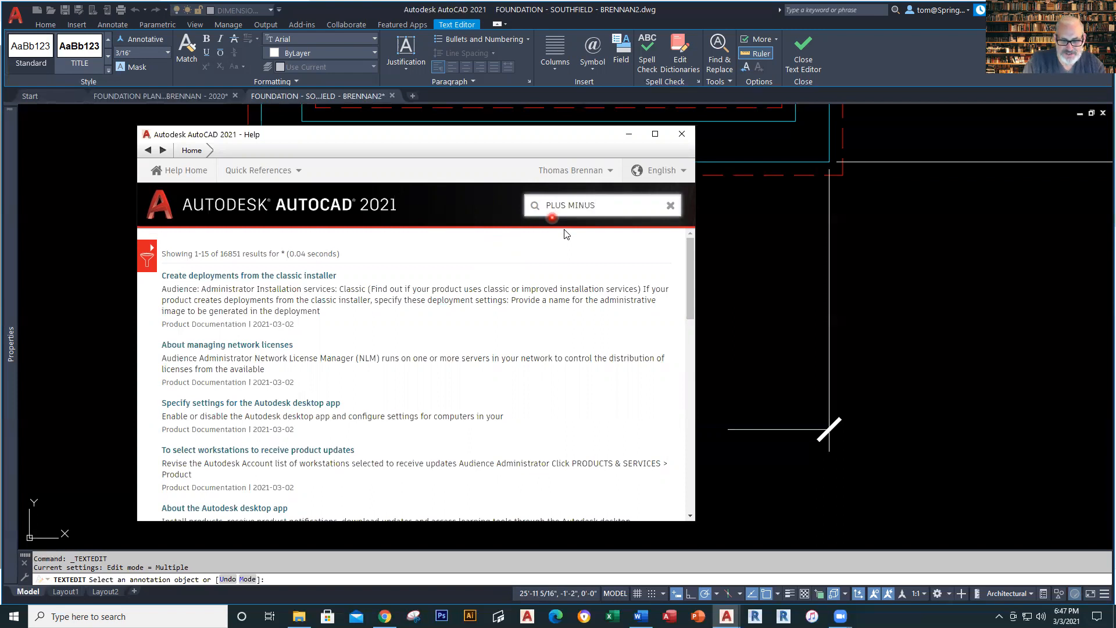
pyautogui.write(' SYMBO')
pyautogui.write('L')
pyautogui.press('Return')
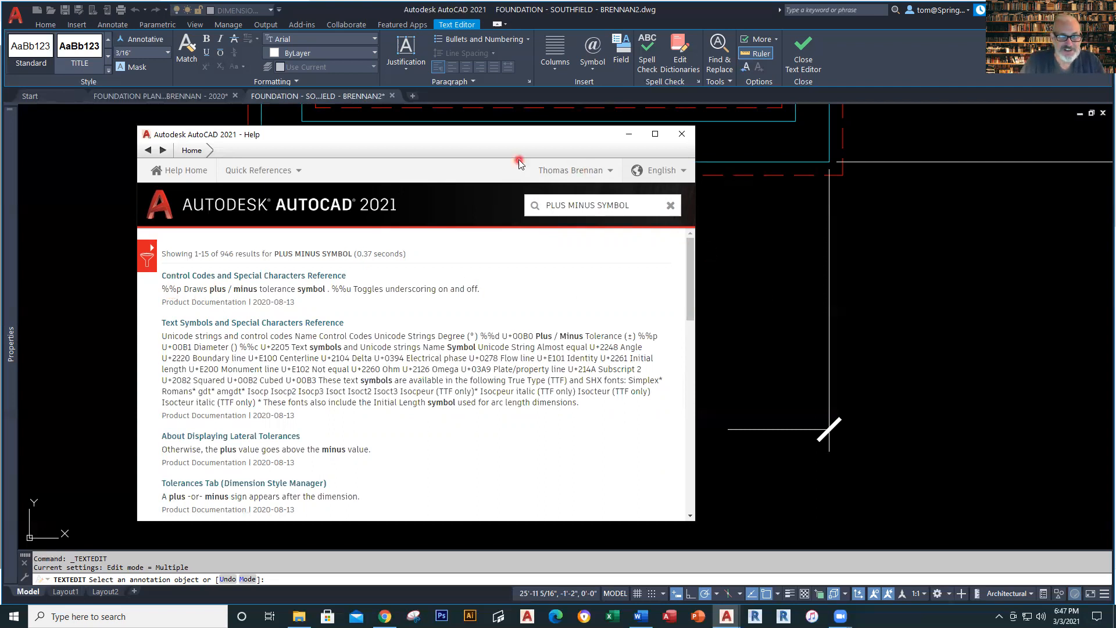
pyautogui.moveTo(292, 150); pyautogui.dragTo(267, 197)
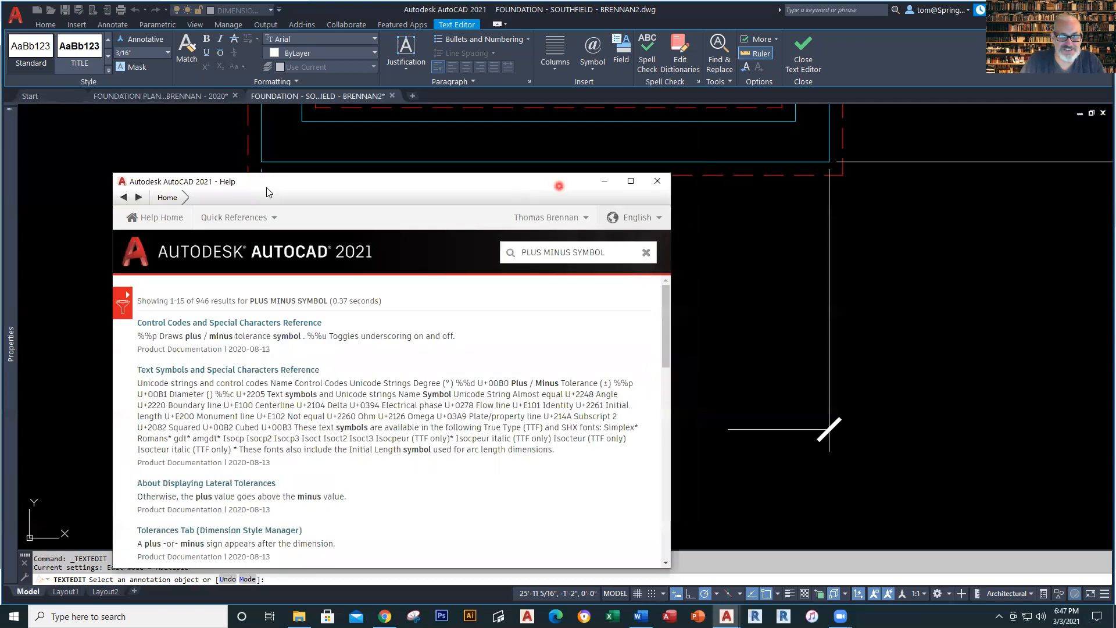
pyautogui.click(605, 181)
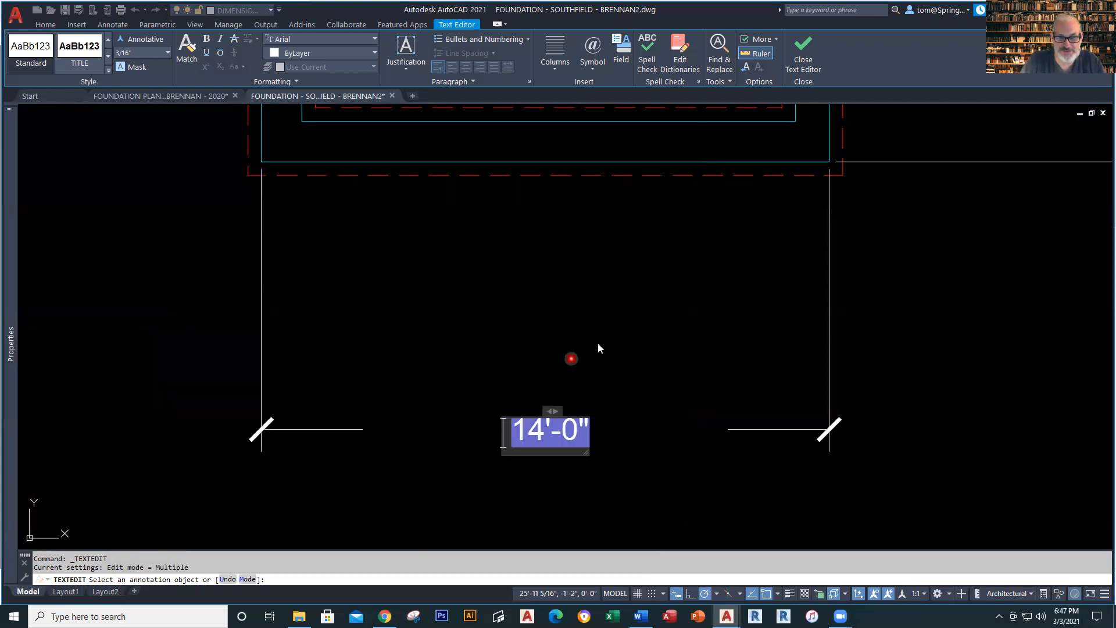
# Insert the plus/minus symbol before the measured value with the control code %%p and accept the dimension text.
pyautogui.write('%%p')
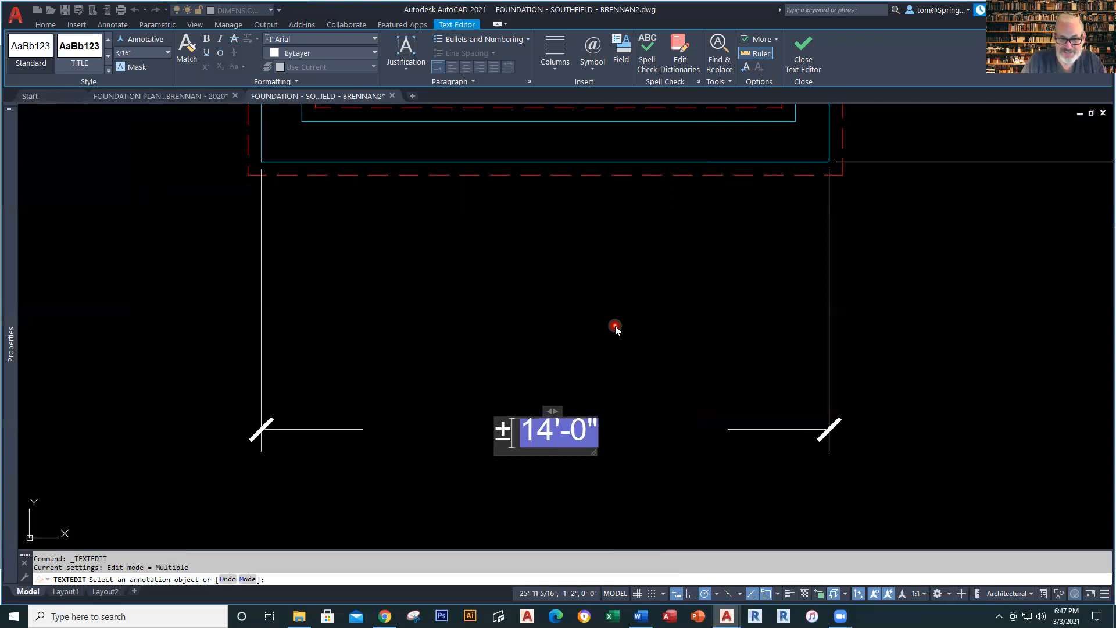
pyautogui.click(615, 327)
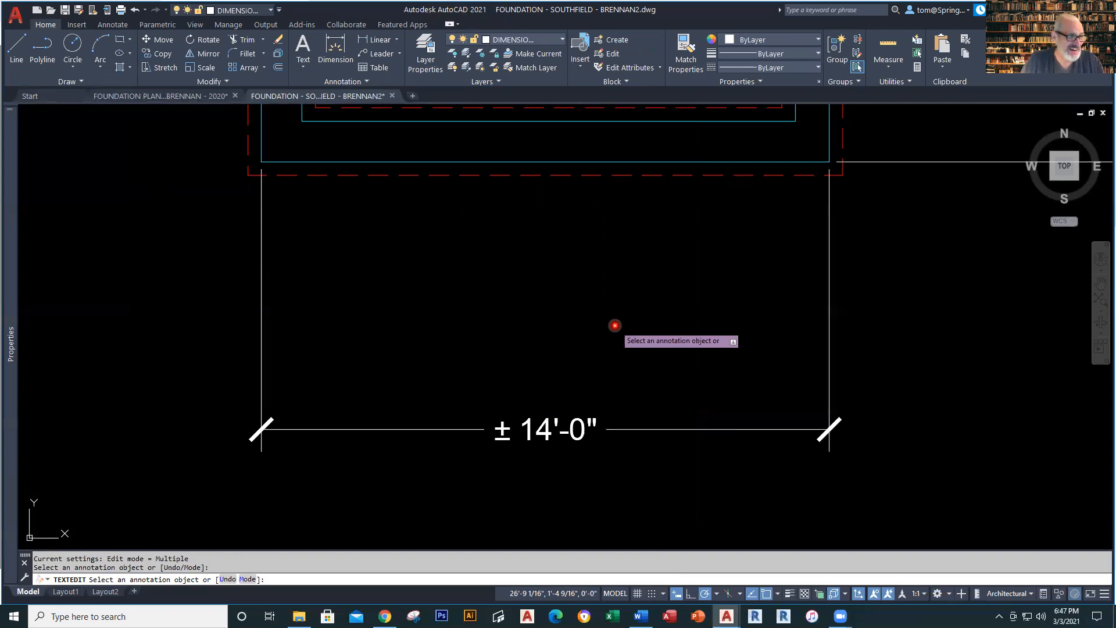
pyautogui.click(574, 435)
pyautogui.click(527, 435)
pyautogui.click(511, 382)
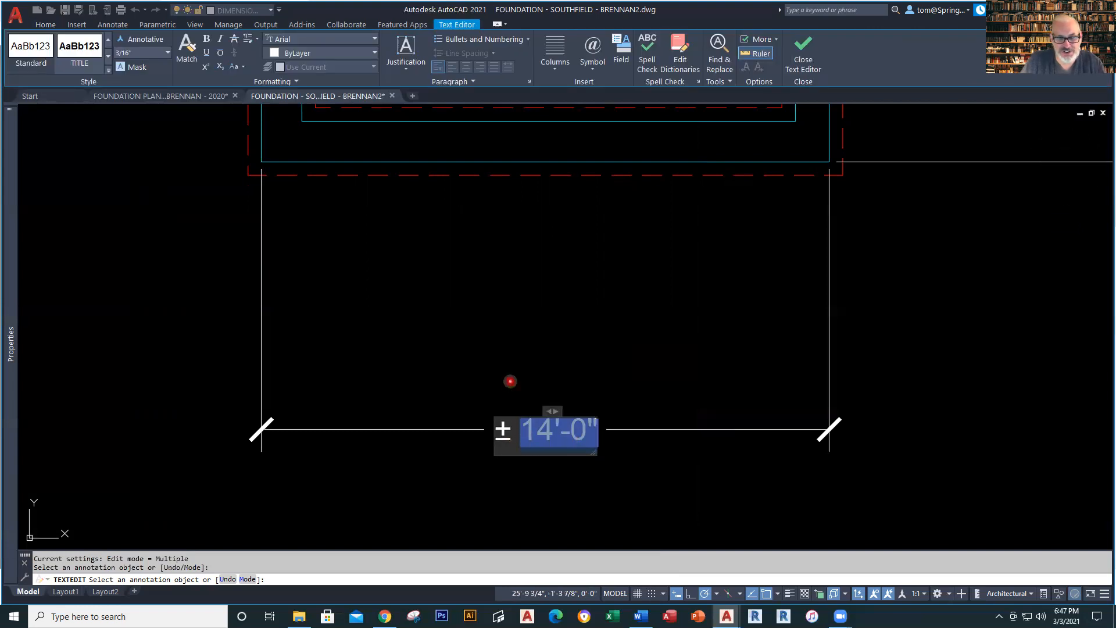
pyautogui.click(509, 430)
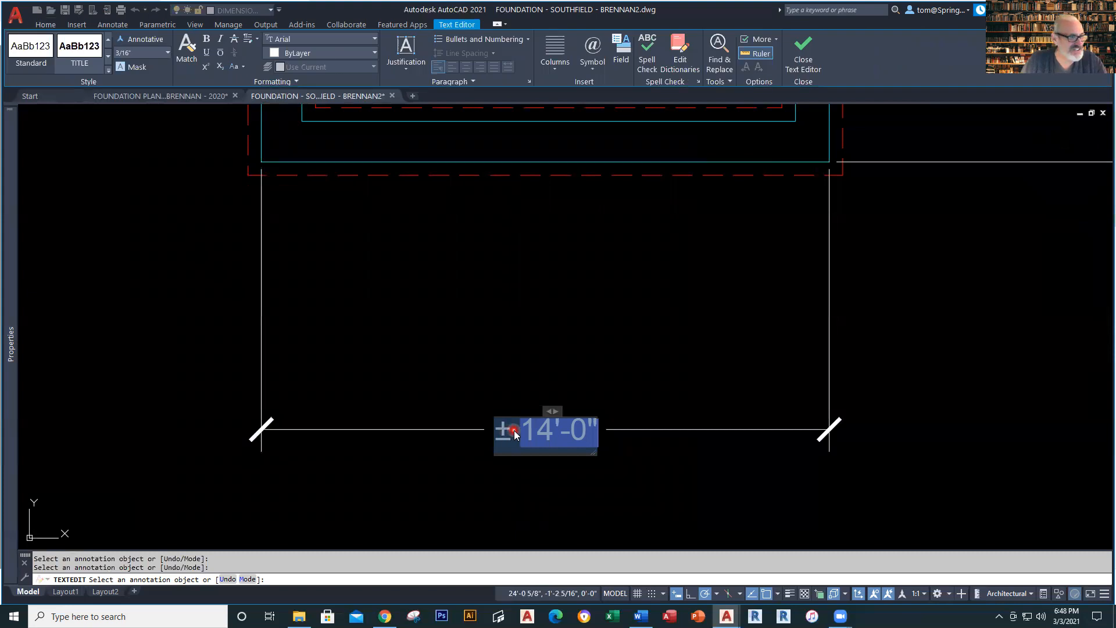
pyautogui.press('Escape')
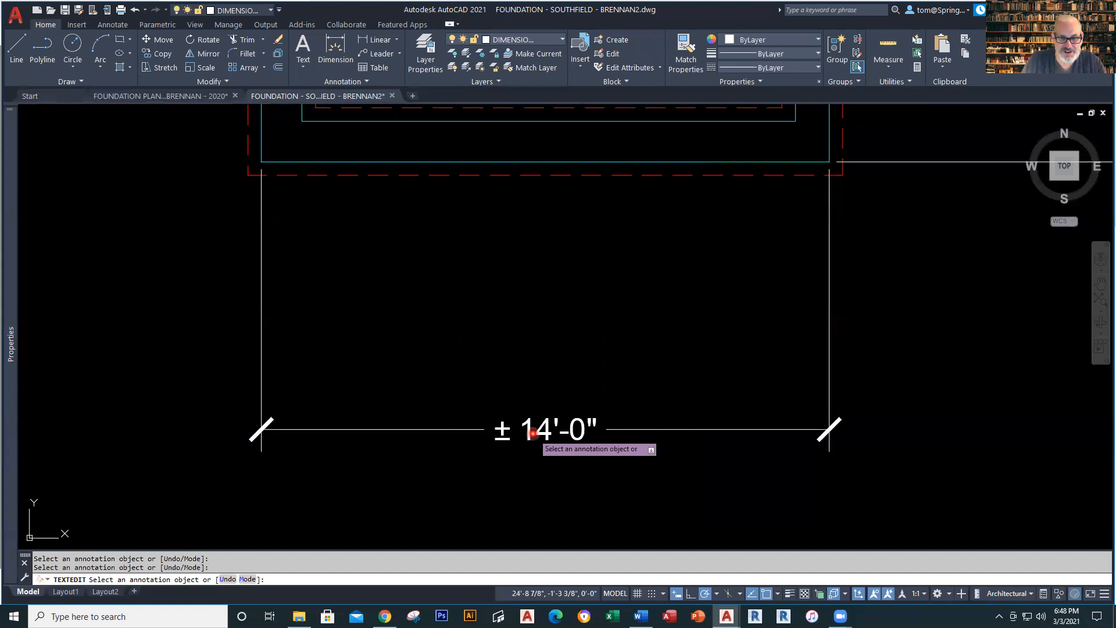
pyautogui.click(534, 433)
pyautogui.rightClick(538, 432)
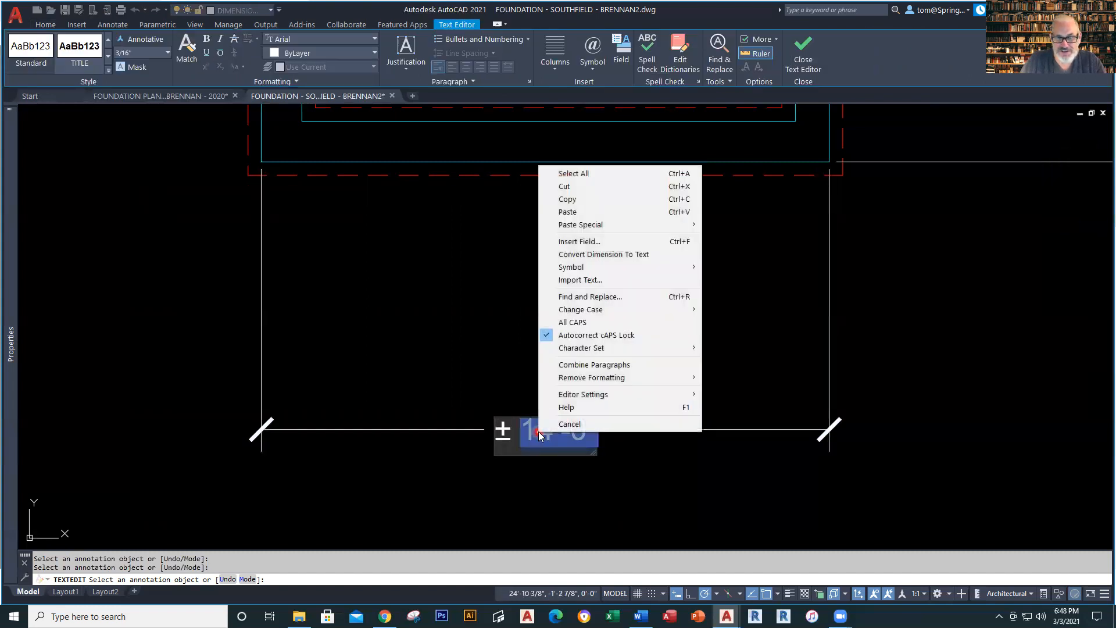
pyautogui.click(580, 425)
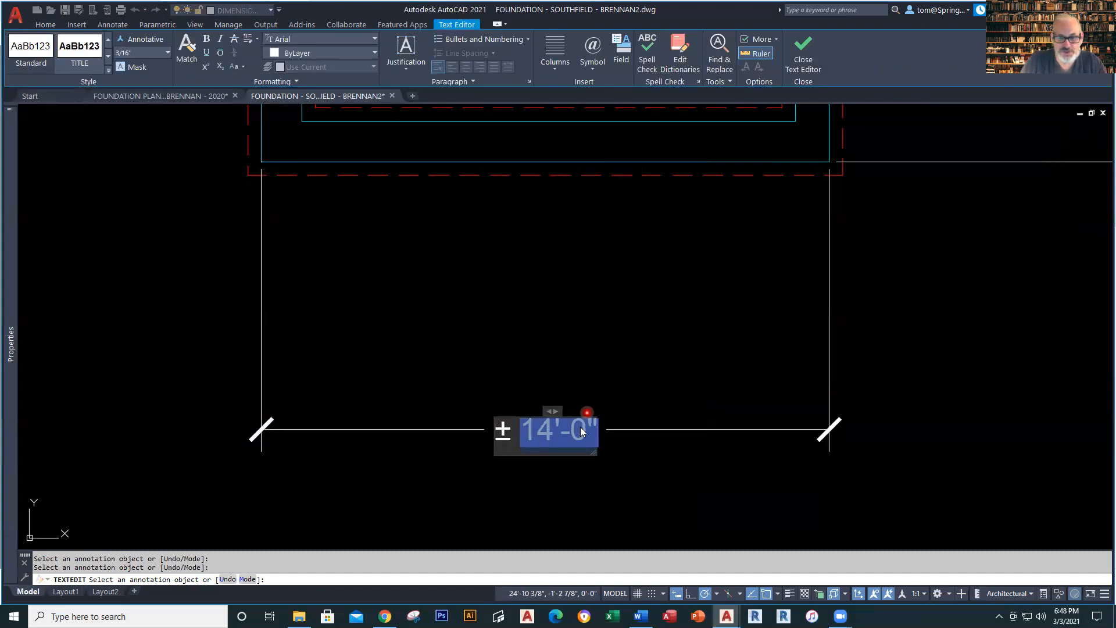
pyautogui.press('Escape')
# Examine the text override and primary units in the properties of the bump-out's width dimension.
pyautogui.click(547, 431)
pyautogui.rightClick(549, 431)
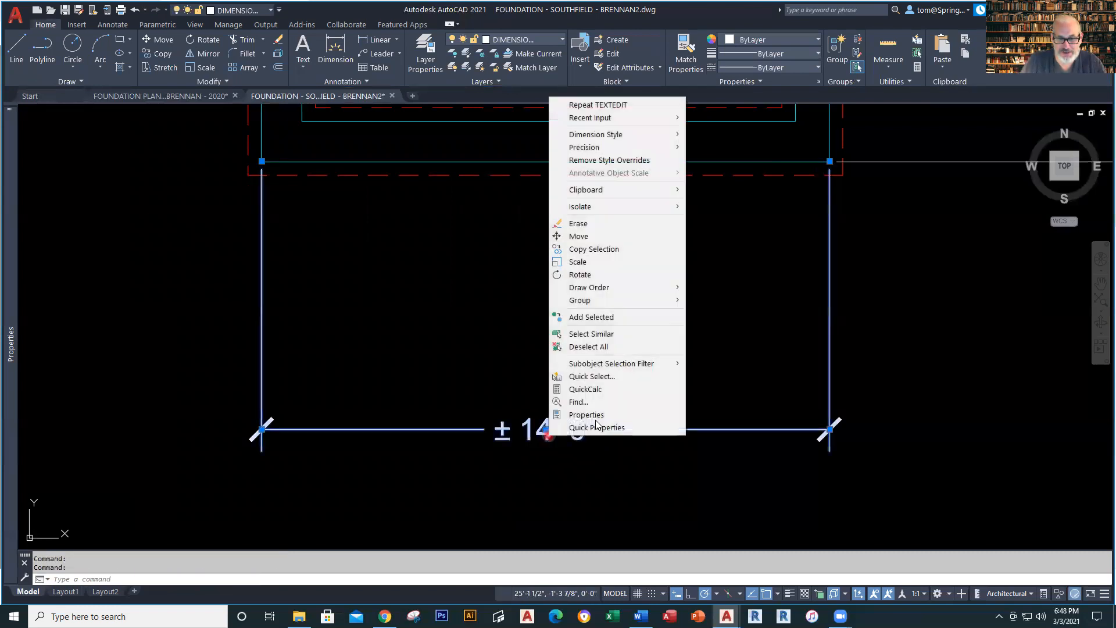
pyautogui.click(587, 414)
pyautogui.scroll(-4, 192, 472)
pyautogui.scroll(-8, 189, 472)
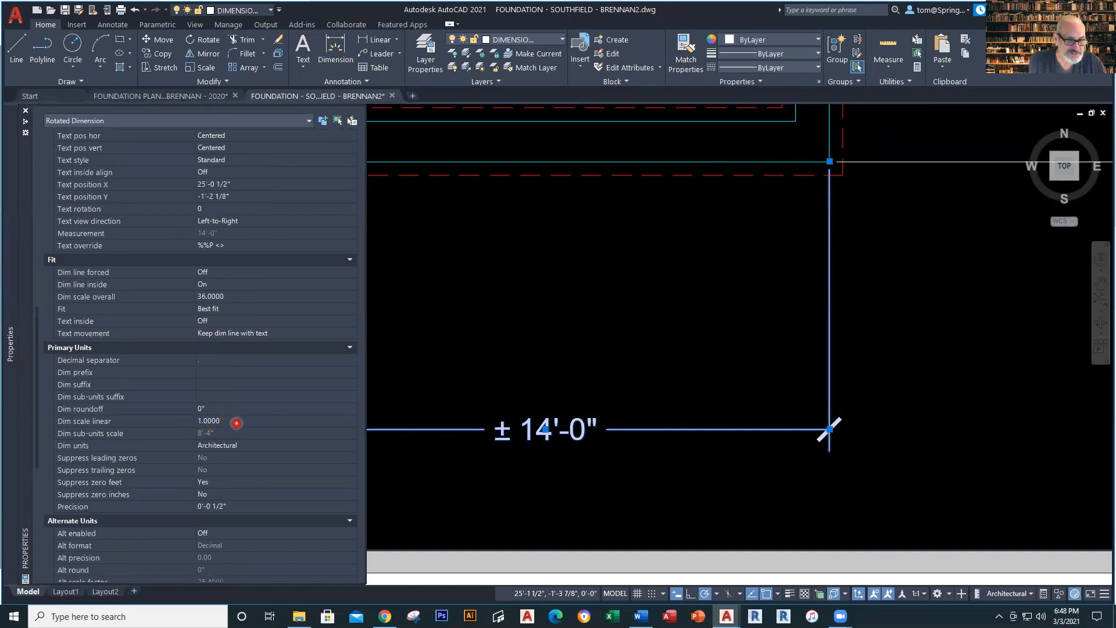
pyautogui.hotkey('ctrl', '1')
pyautogui.press('Escape')
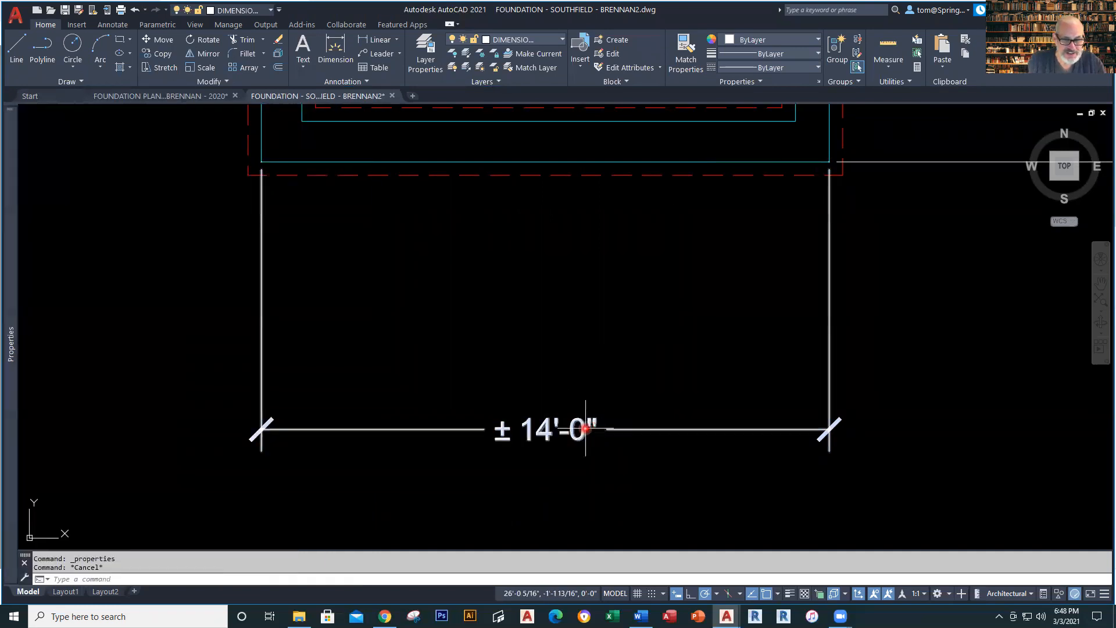
# Try deleting the plus/minus symbol and the measured value from the bump-out's width dimension text, and discard the text changes.
pyautogui.doubleClick(580, 435)
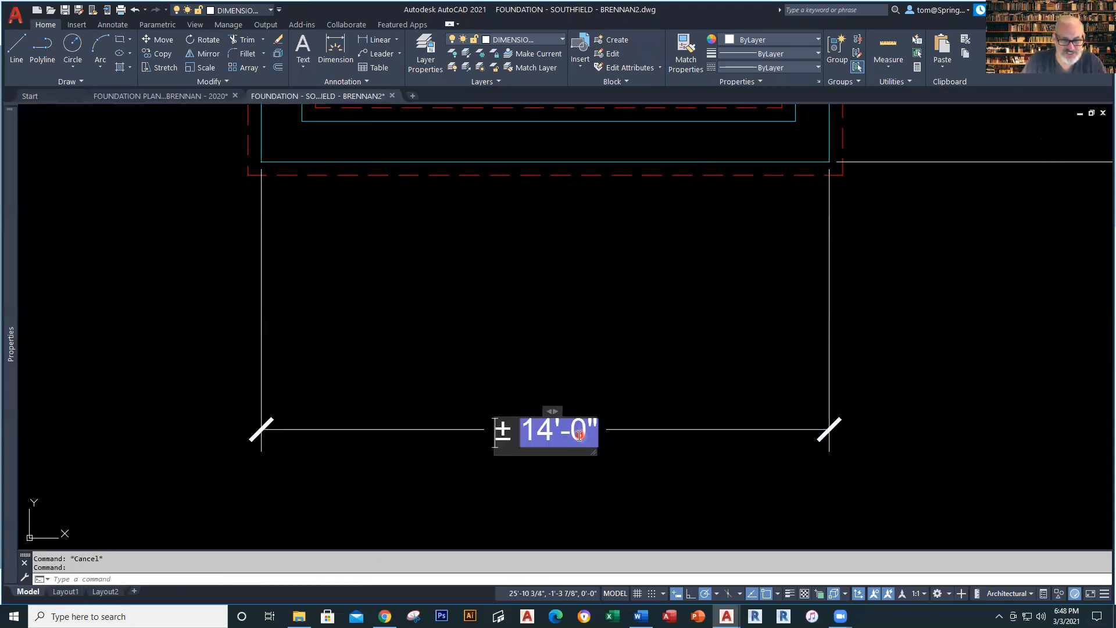
pyautogui.click(515, 433)
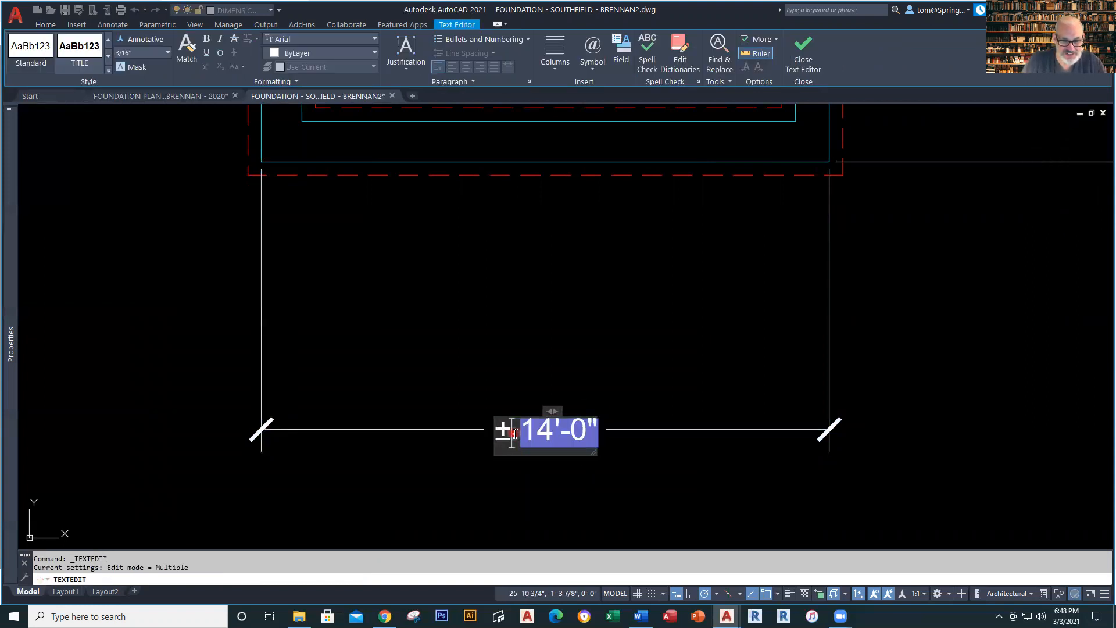
pyautogui.press('BackSpace')
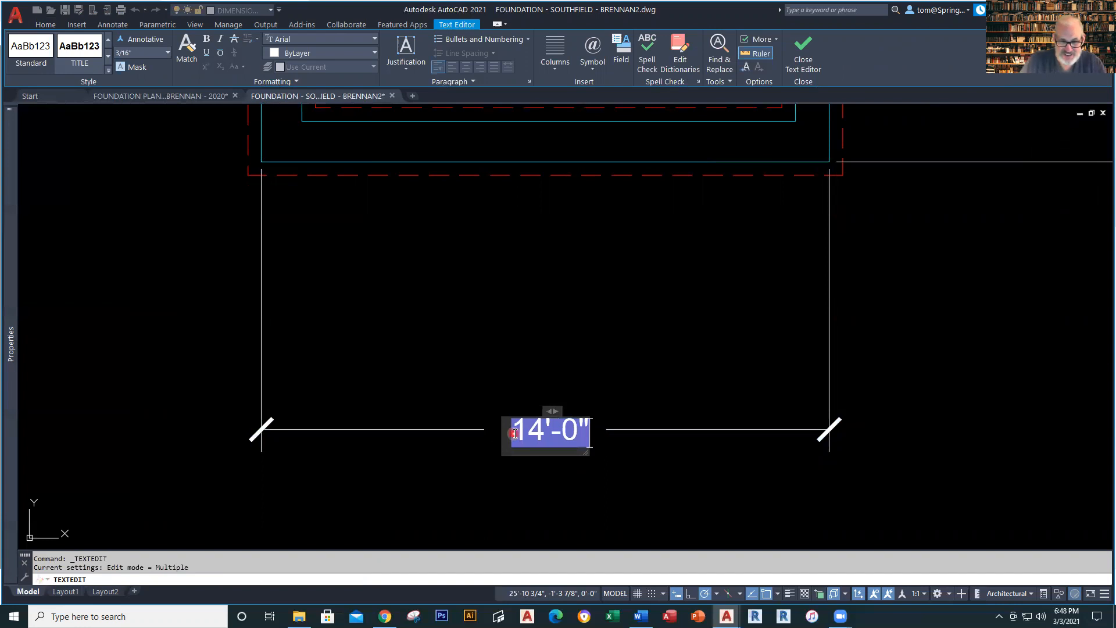
pyautogui.press('Delete')
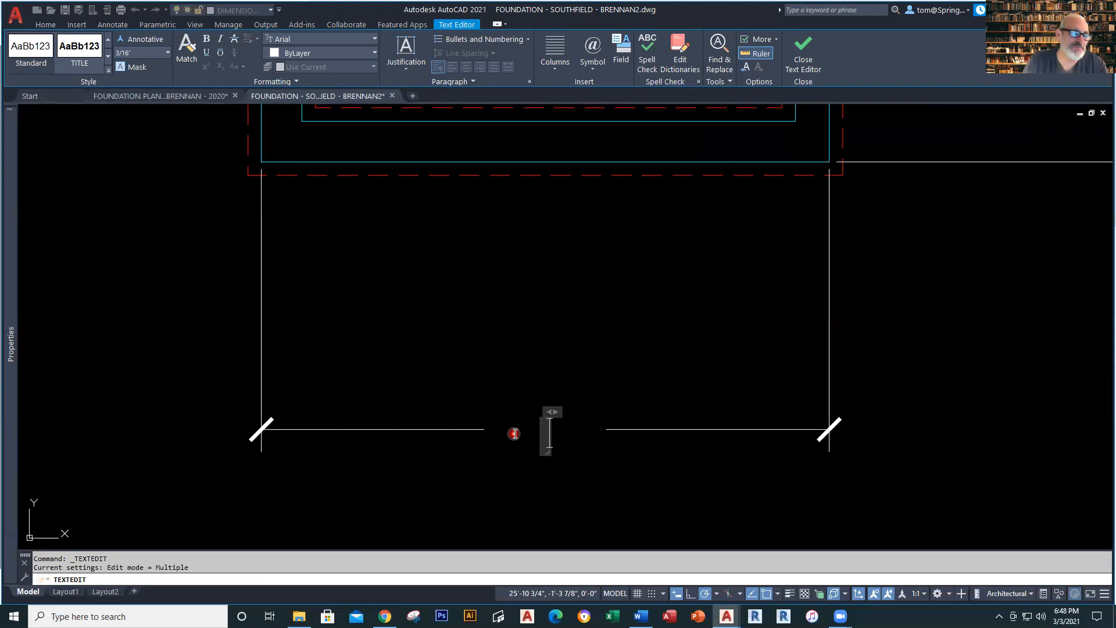
pyautogui.press('Escape')
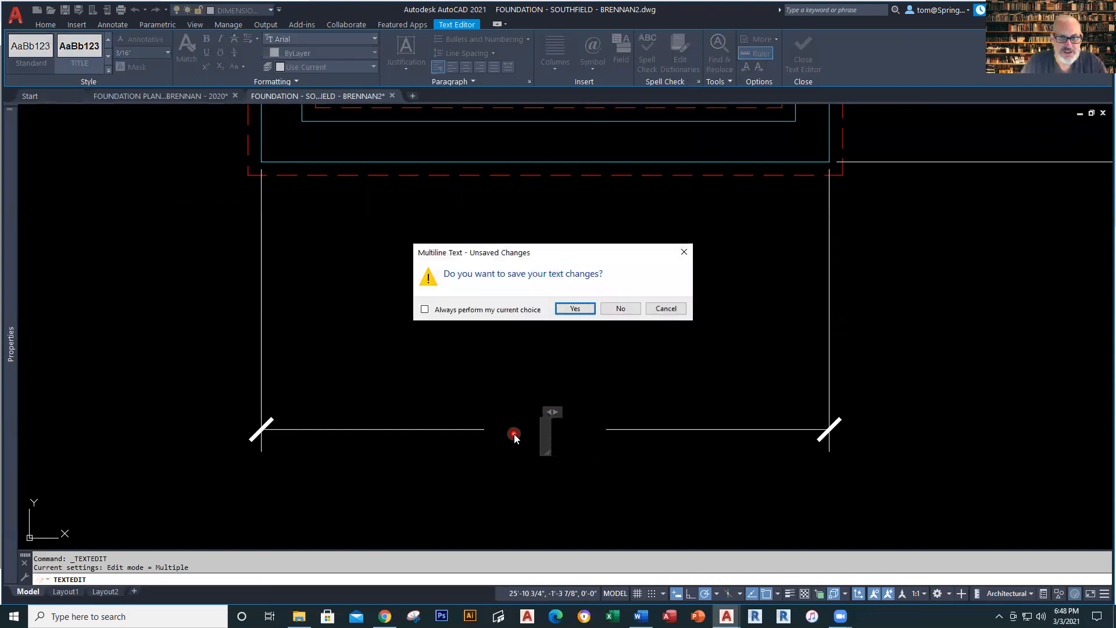
pyautogui.click(621, 308)
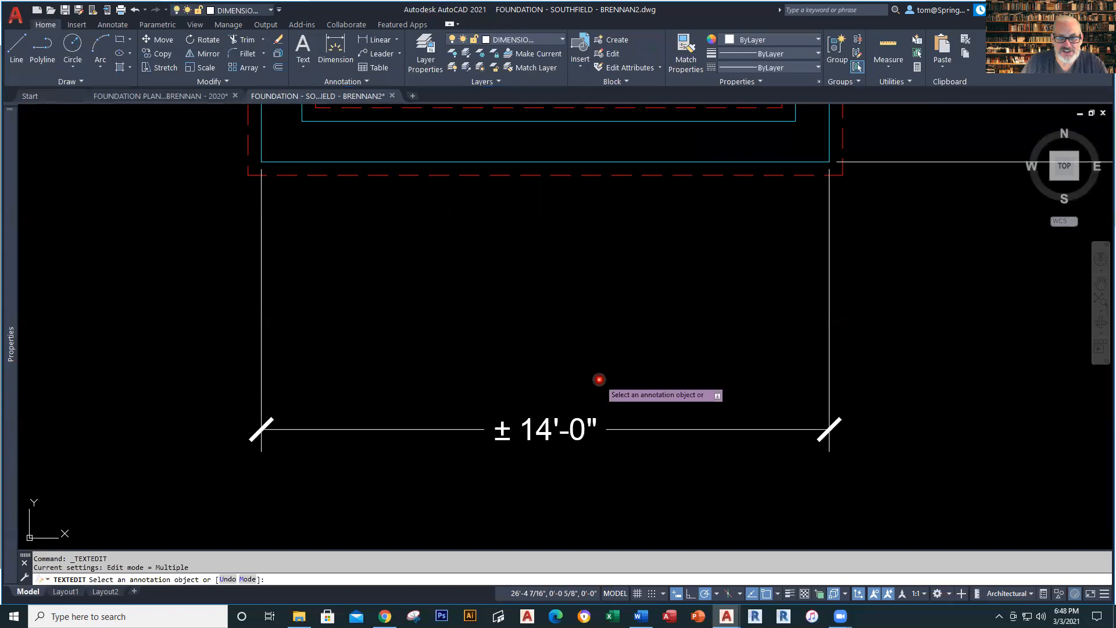
# Remove the plus/minus symbol from the bump-out's width dimension text, keeping the measured value field.
pyautogui.click(540, 431)
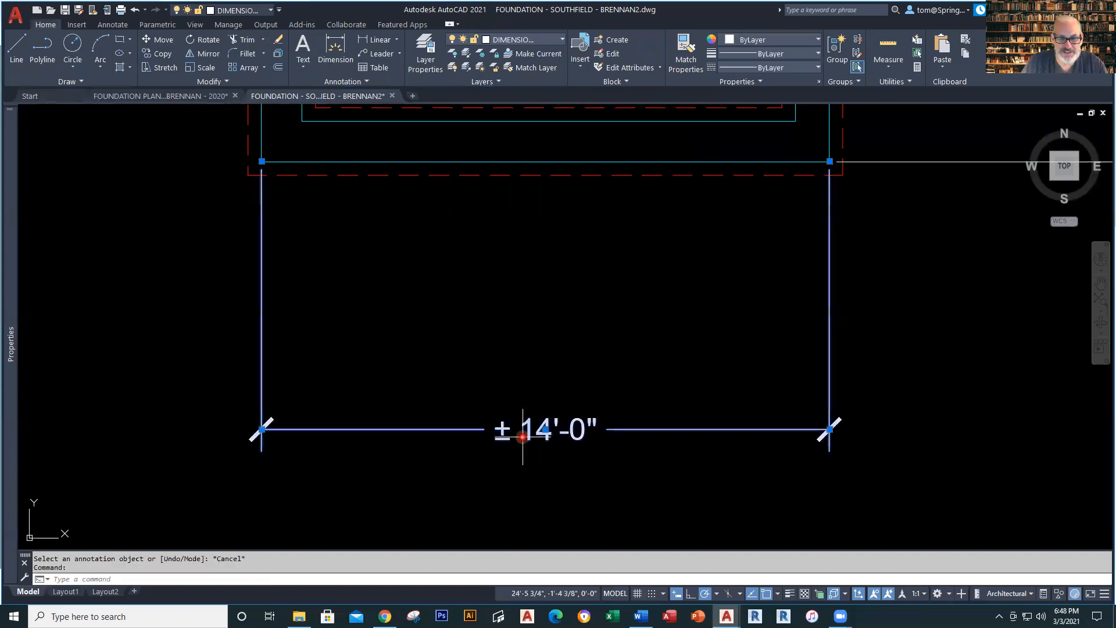
pyautogui.click(523, 436)
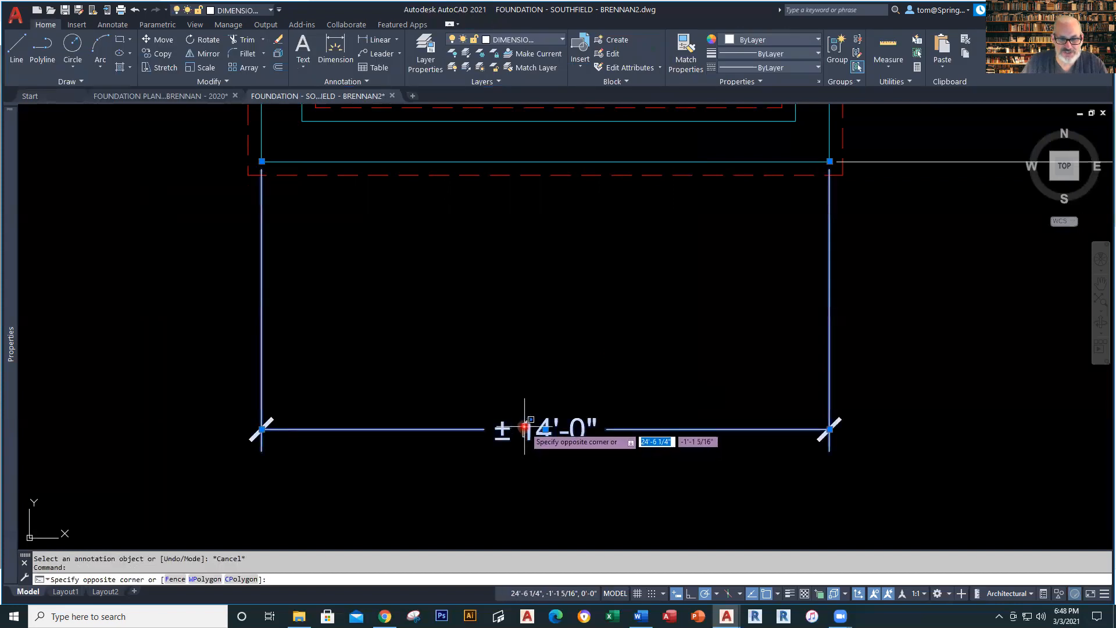
pyautogui.doubleClick(525, 430)
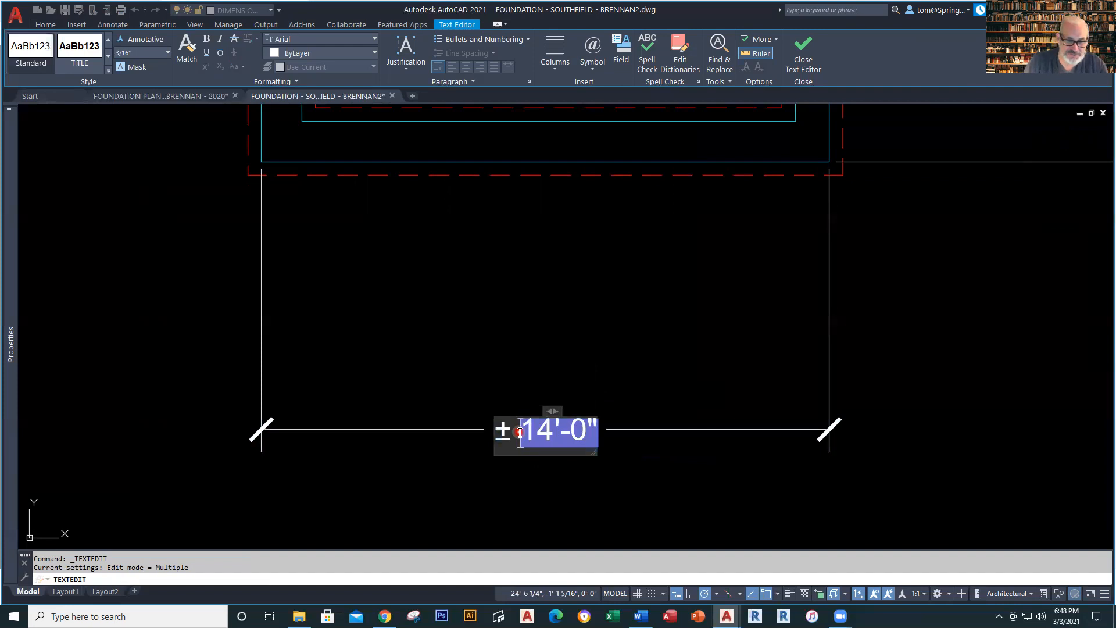
pyautogui.press('BackSpace')
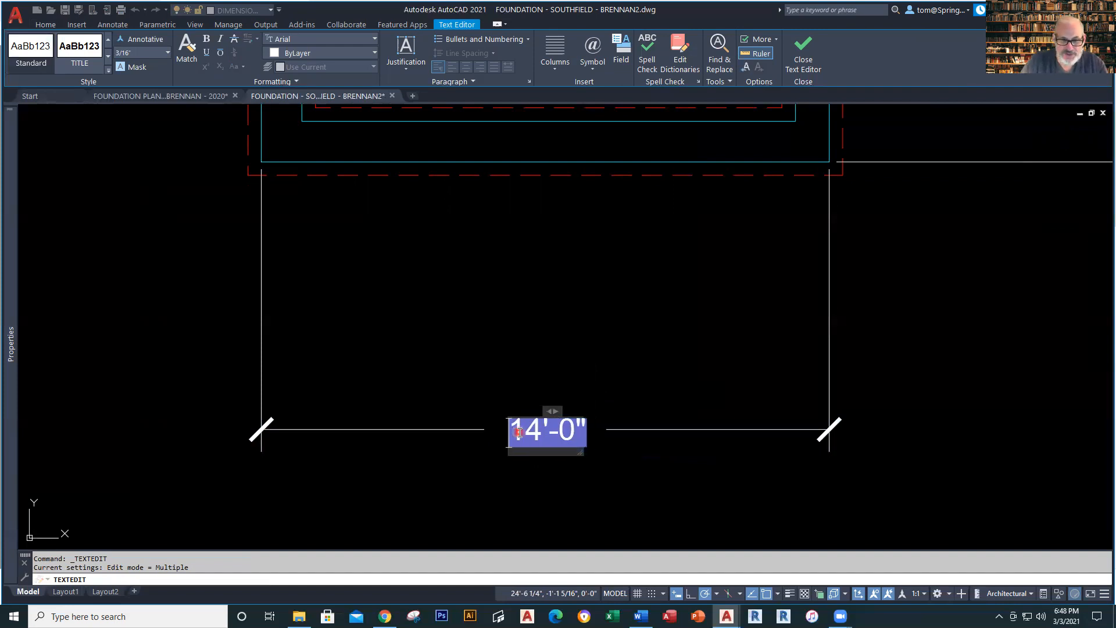
pyautogui.click(498, 286)
pyautogui.press('Escape')
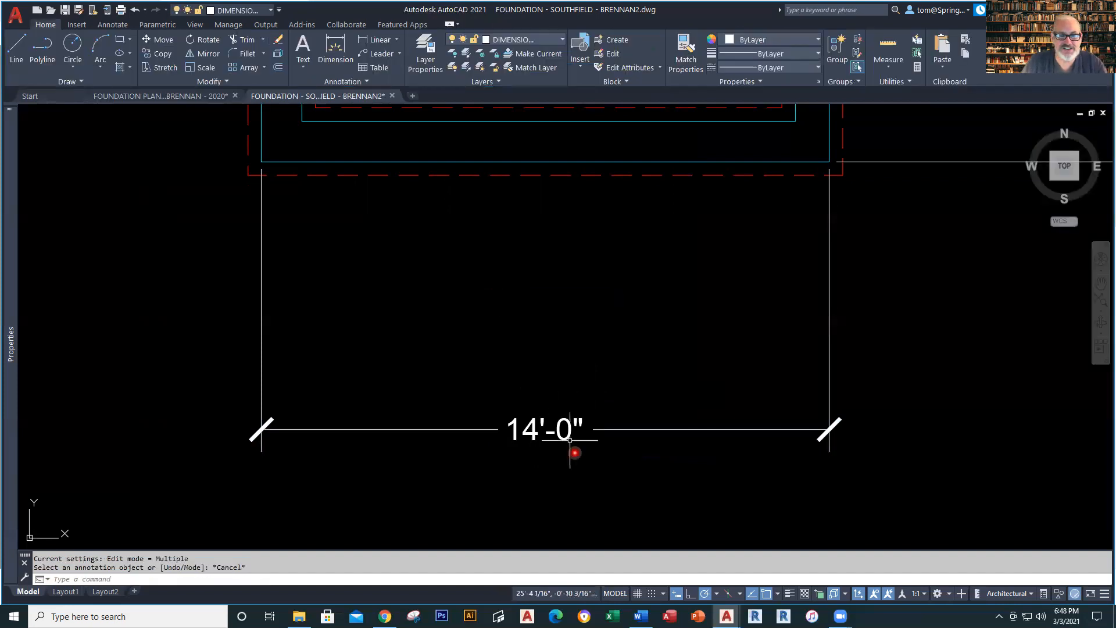
# Add a horizontal linear dimension across the wall thickness of the bump-out's west wall, with its text inside the bump-out.
pyautogui.scroll(-4, 582, 470)
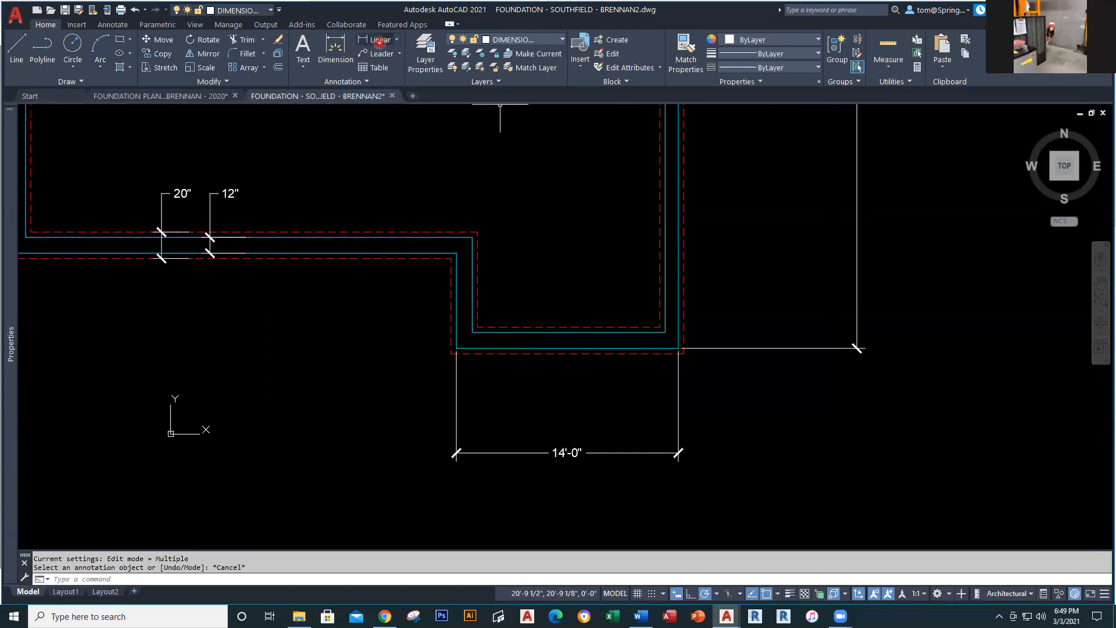
pyautogui.click(379, 41)
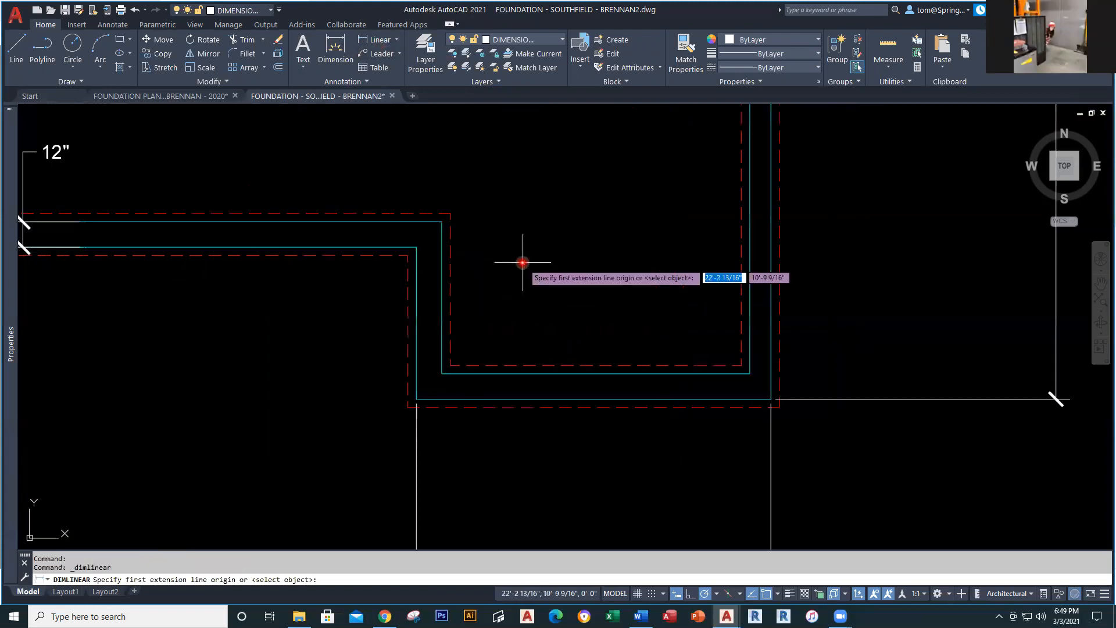
pyautogui.scroll(2, 523, 265)
pyautogui.scroll(2, 523, 263)
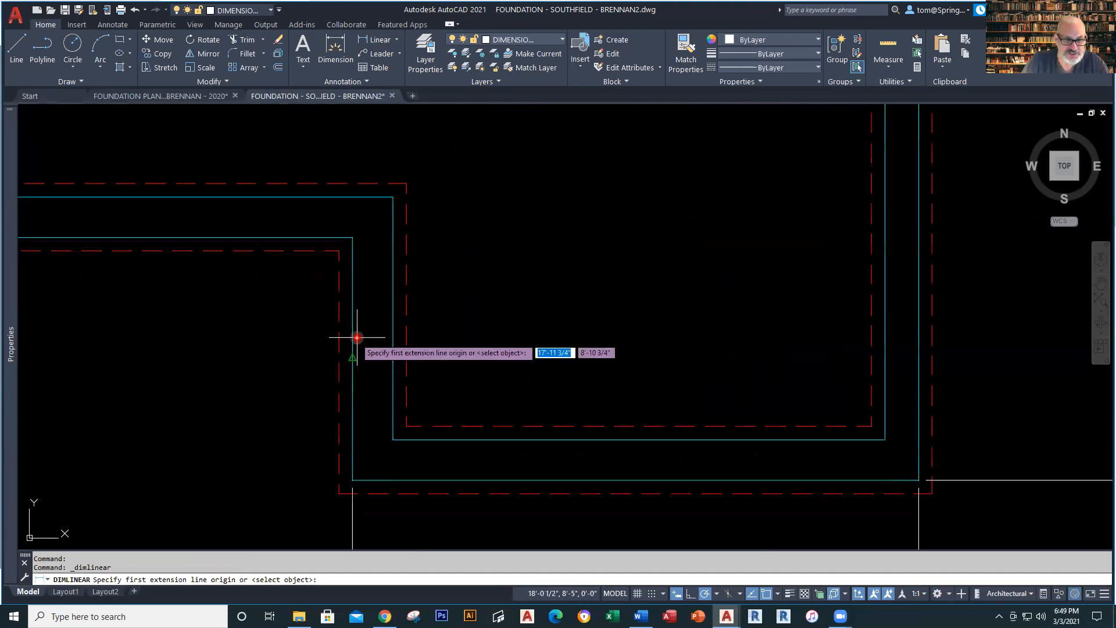
pyautogui.click(356, 359)
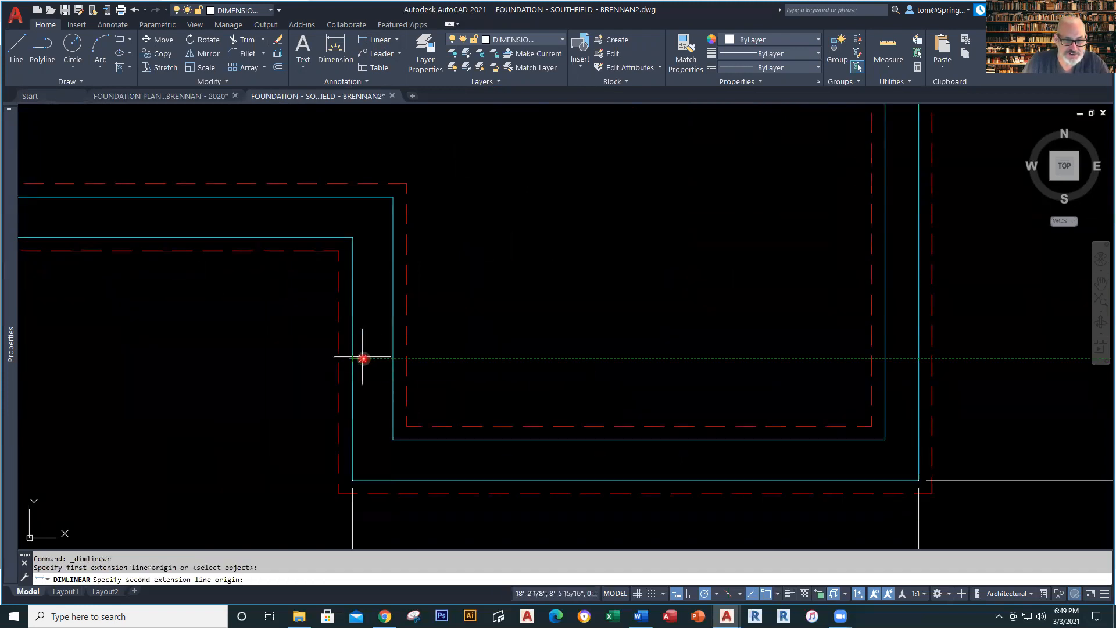
pyautogui.click(400, 358)
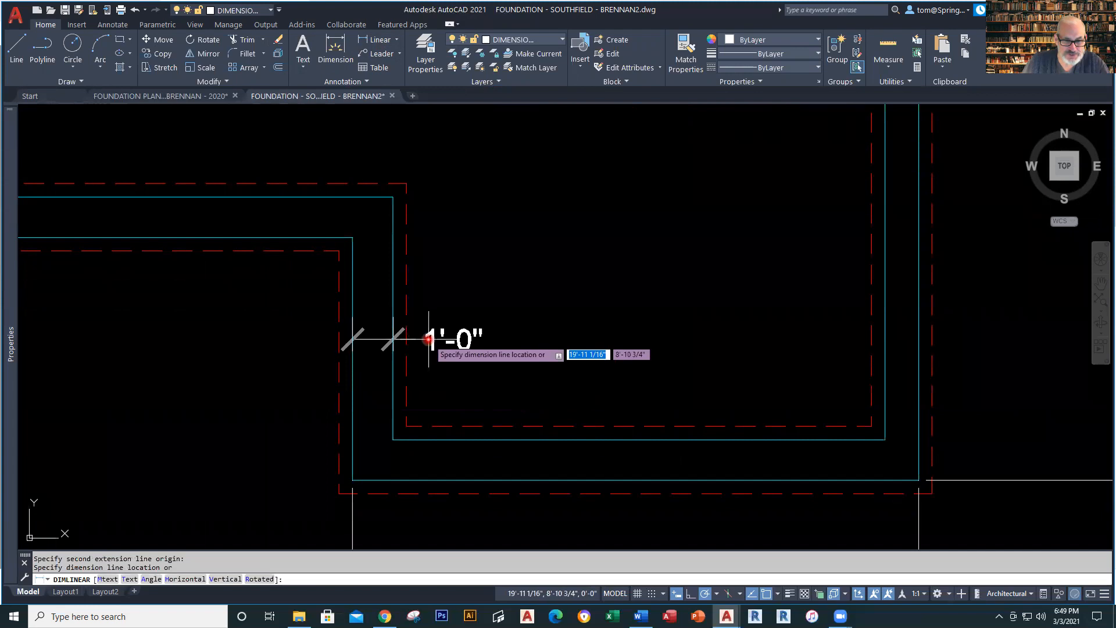
pyautogui.click(456, 349)
# Set the new wall thickness dimension's units to Fractional and give it an inch mark (") as suffix.
pyautogui.click(455, 349)
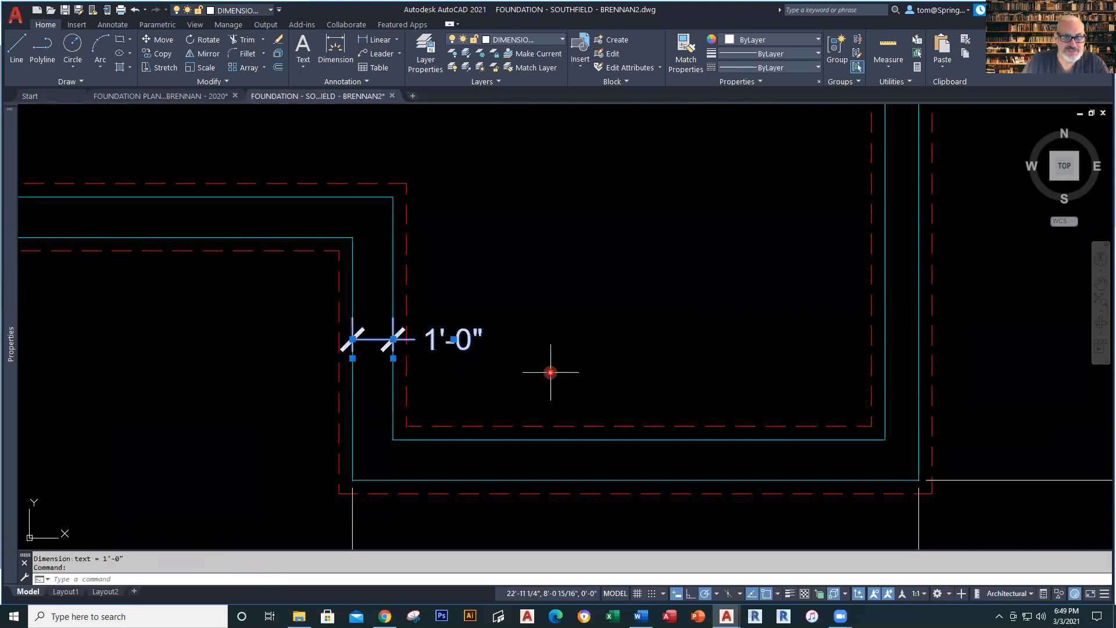
pyautogui.rightClick(453, 347)
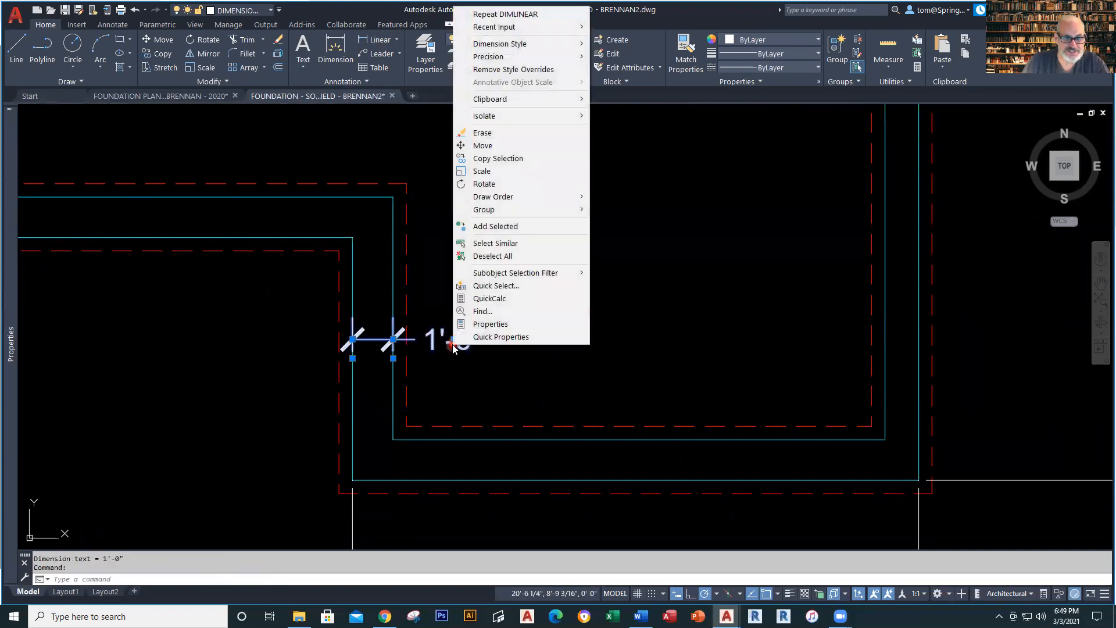
pyautogui.click(491, 323)
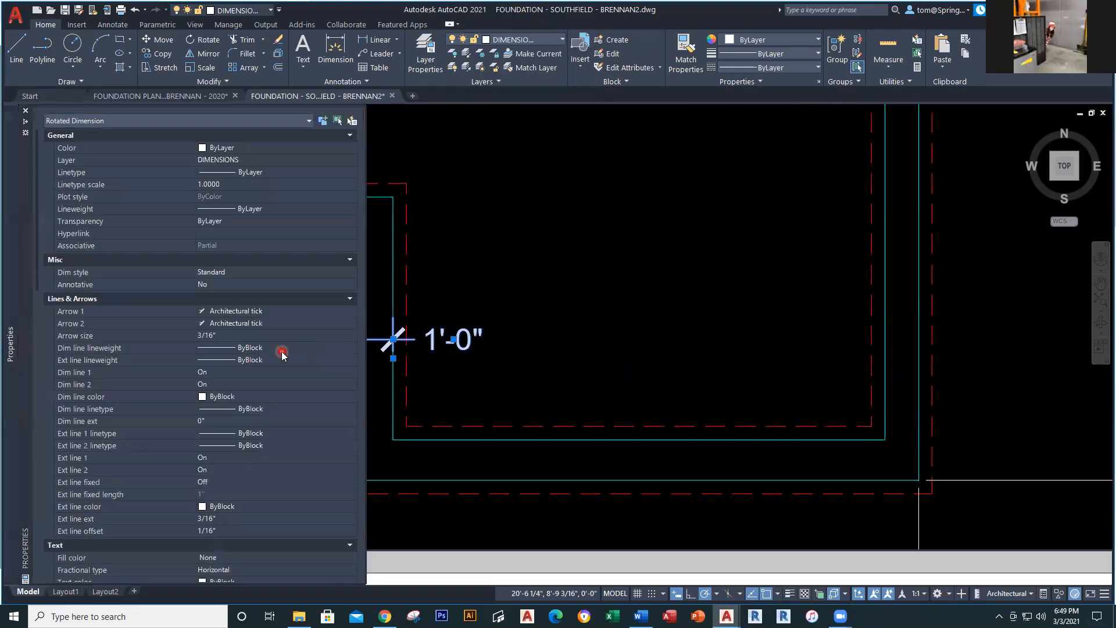
pyautogui.scroll(-12, 106, 343)
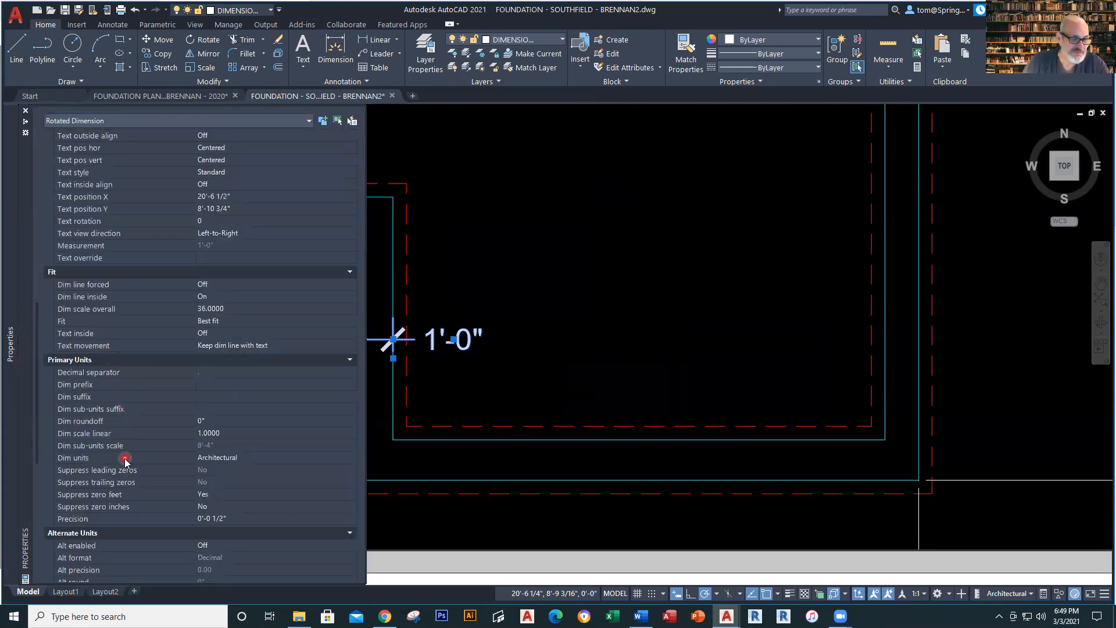
pyautogui.click(243, 459)
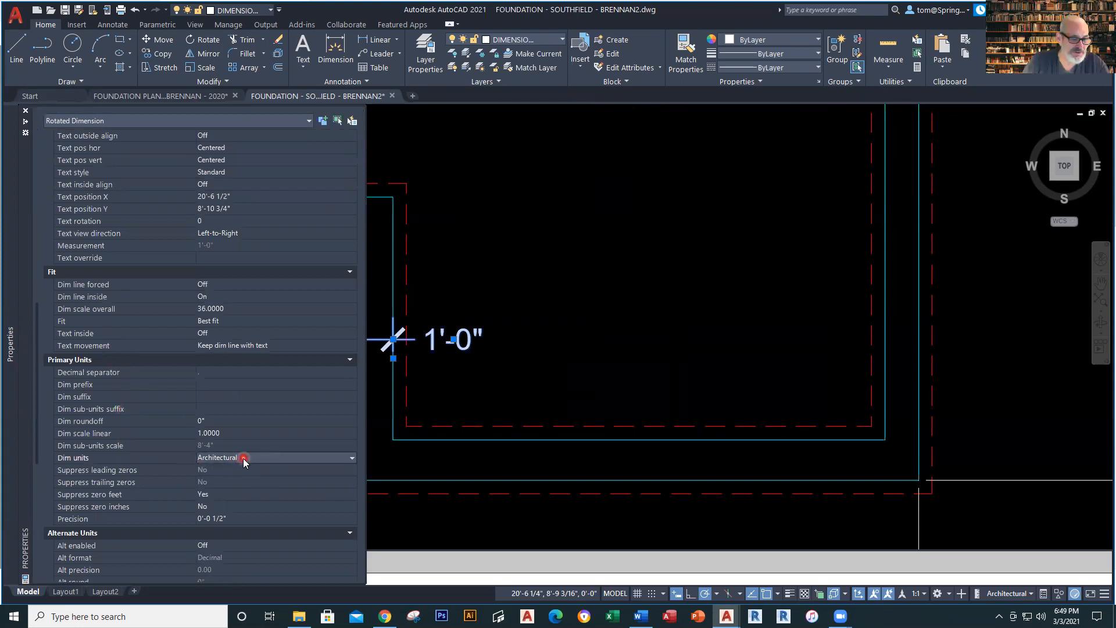
pyautogui.click(352, 458)
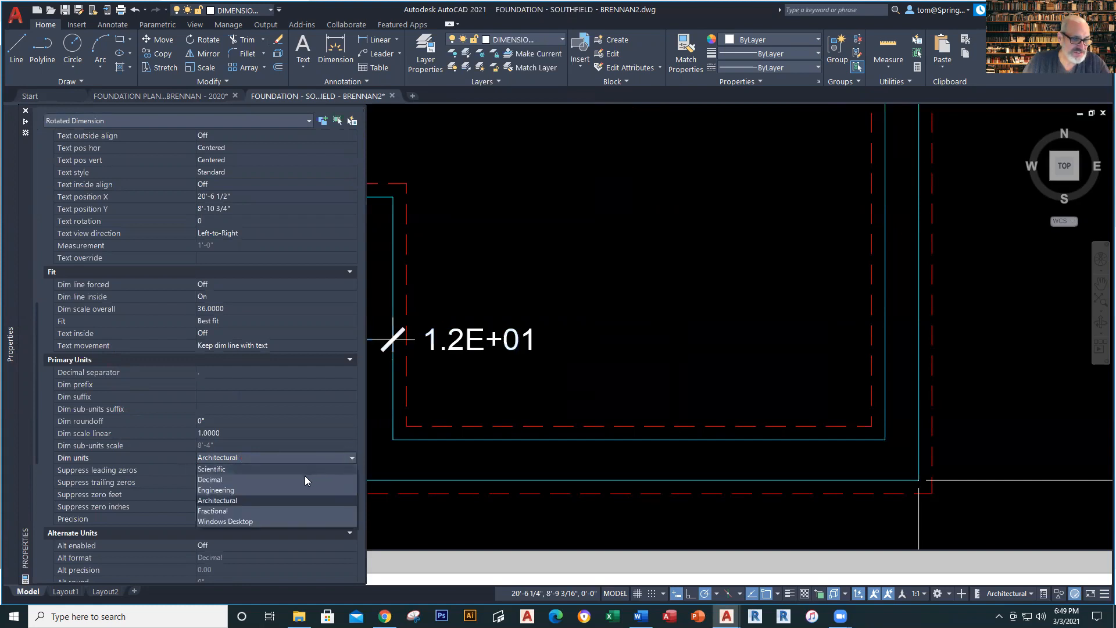
pyautogui.click(295, 511)
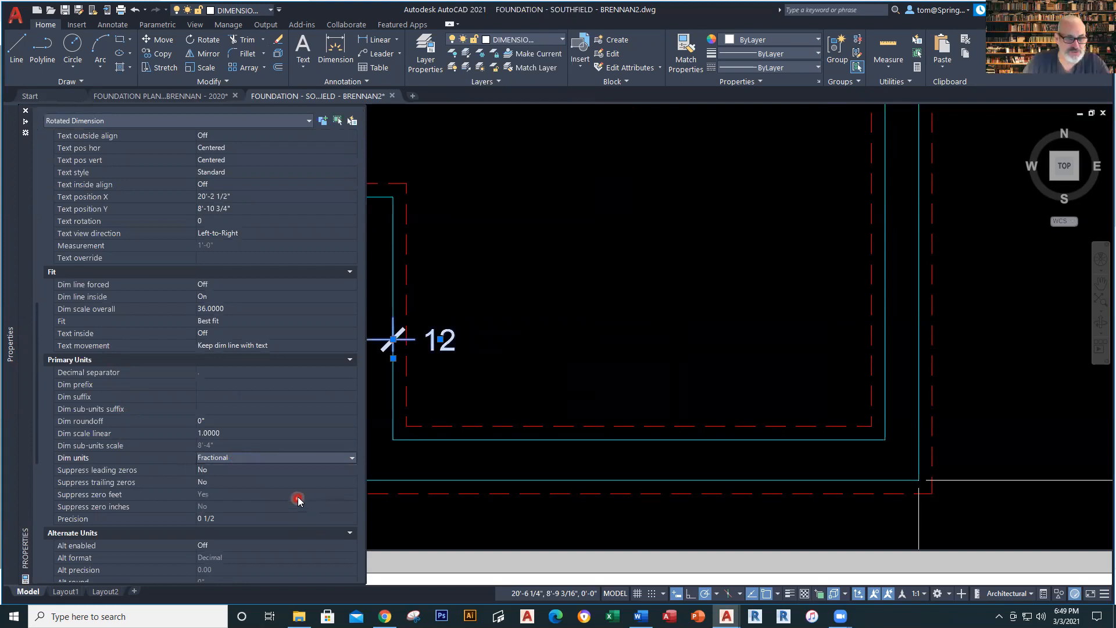
pyautogui.click(213, 397)
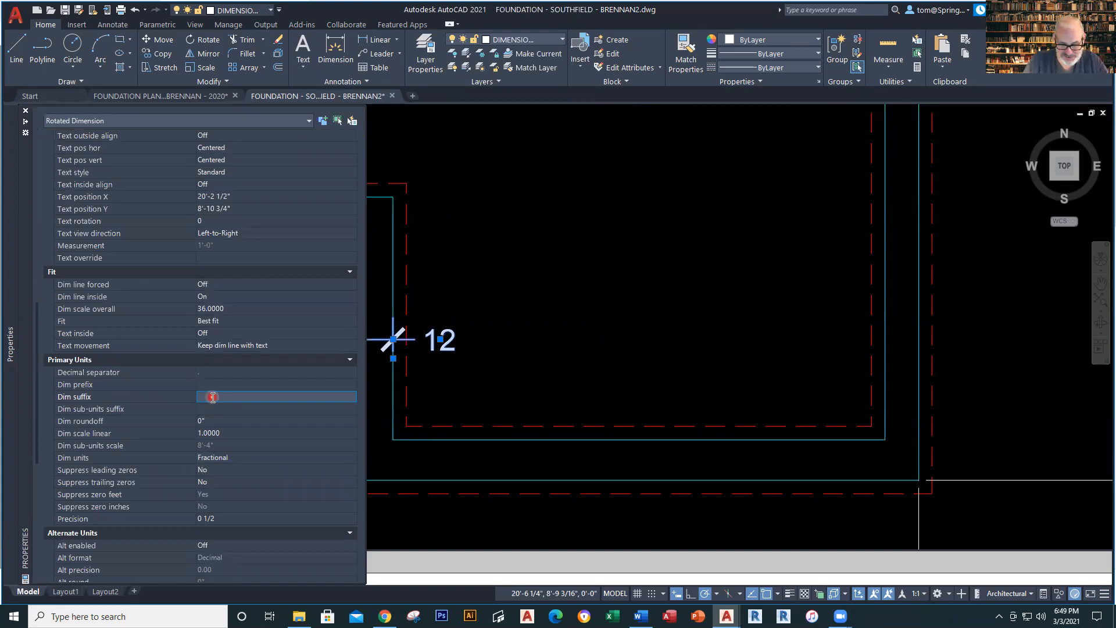
pyautogui.write('"')
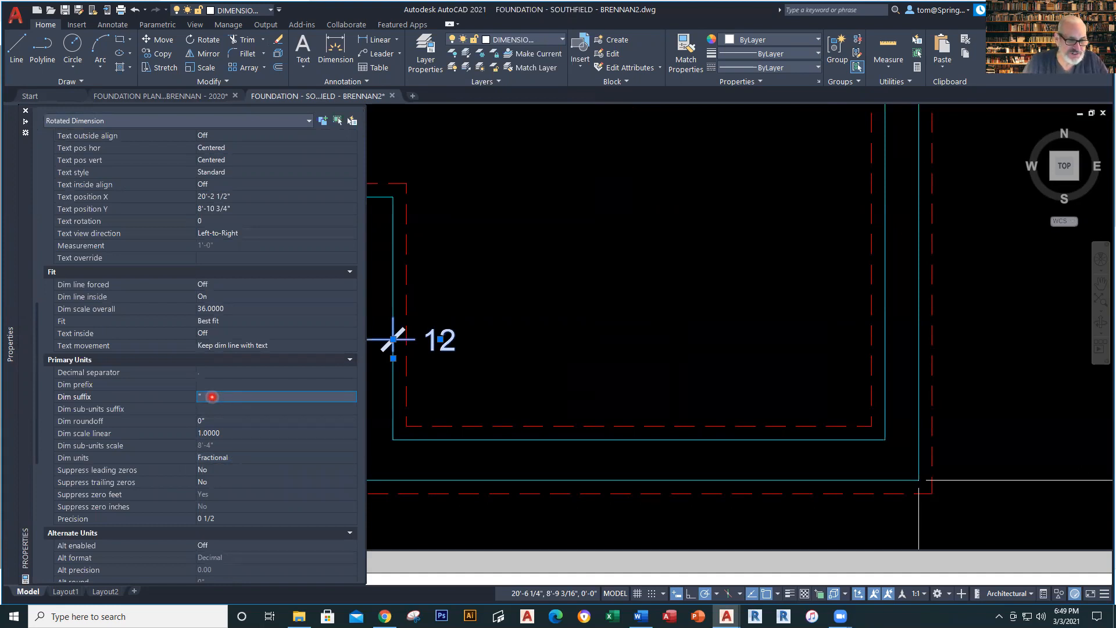
pyautogui.click(467, 379)
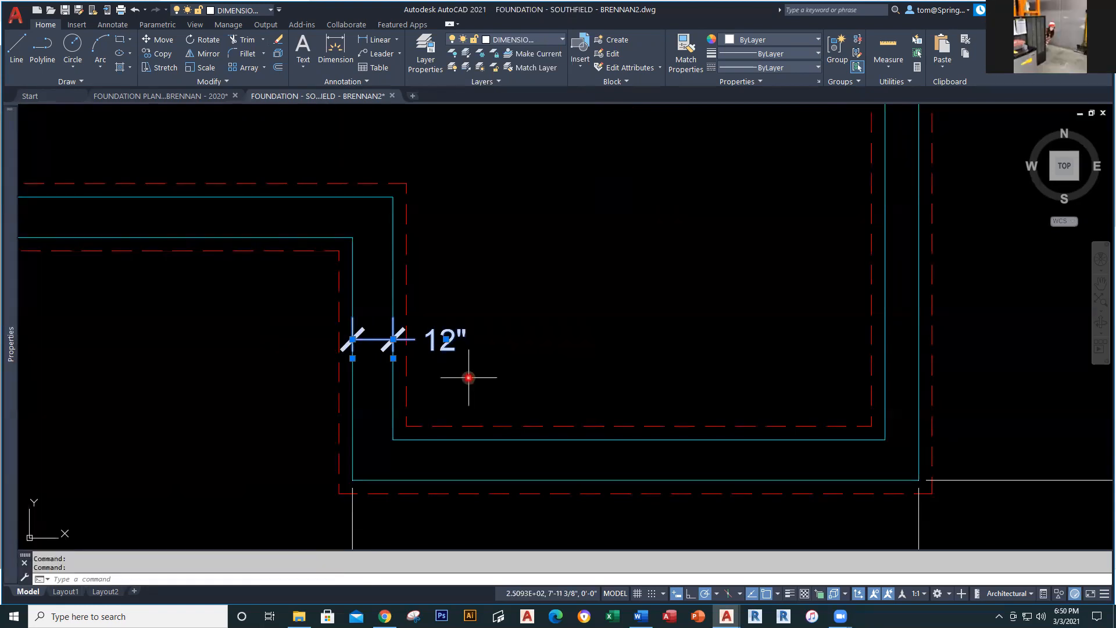
pyautogui.press('Escape')
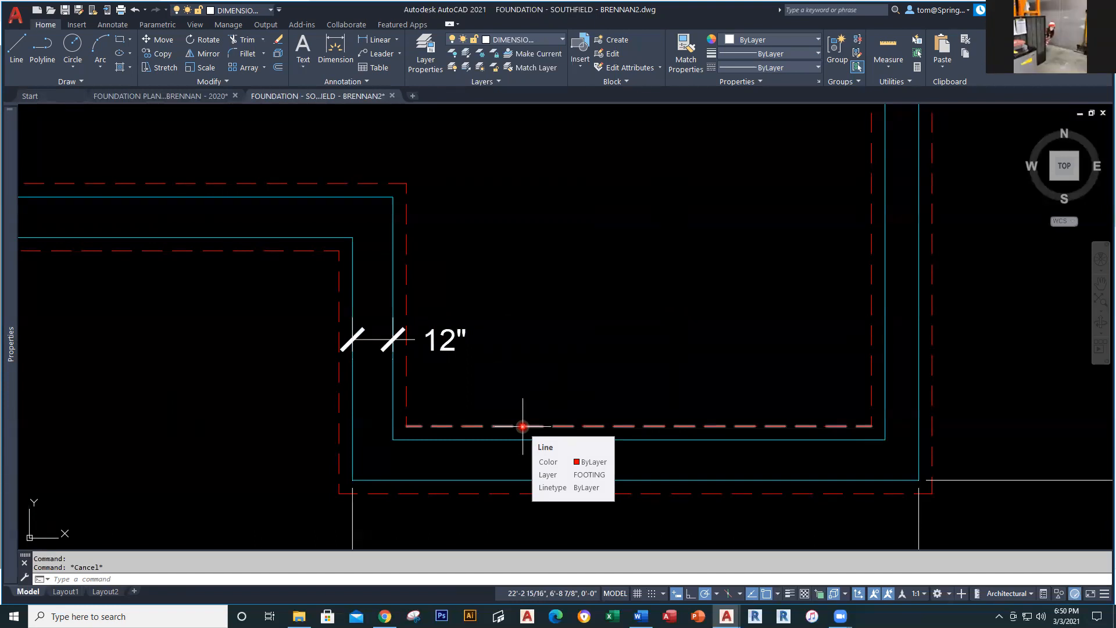
# Add a horizontal linear dimension across the footing width of the bump-out's west wall, just below the wall thickness dimension.
pyautogui.scroll(-4, 523, 426)
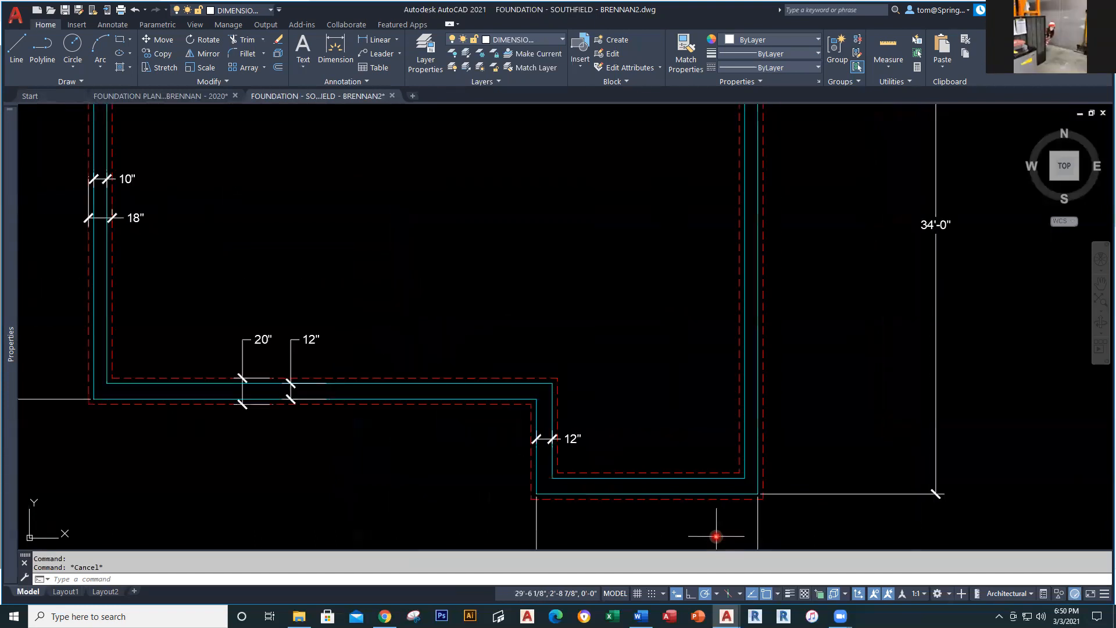
pyautogui.moveTo(718, 531); pyautogui.dragTo(685, 389, button='middle')
pyautogui.scroll(4, 613, 444)
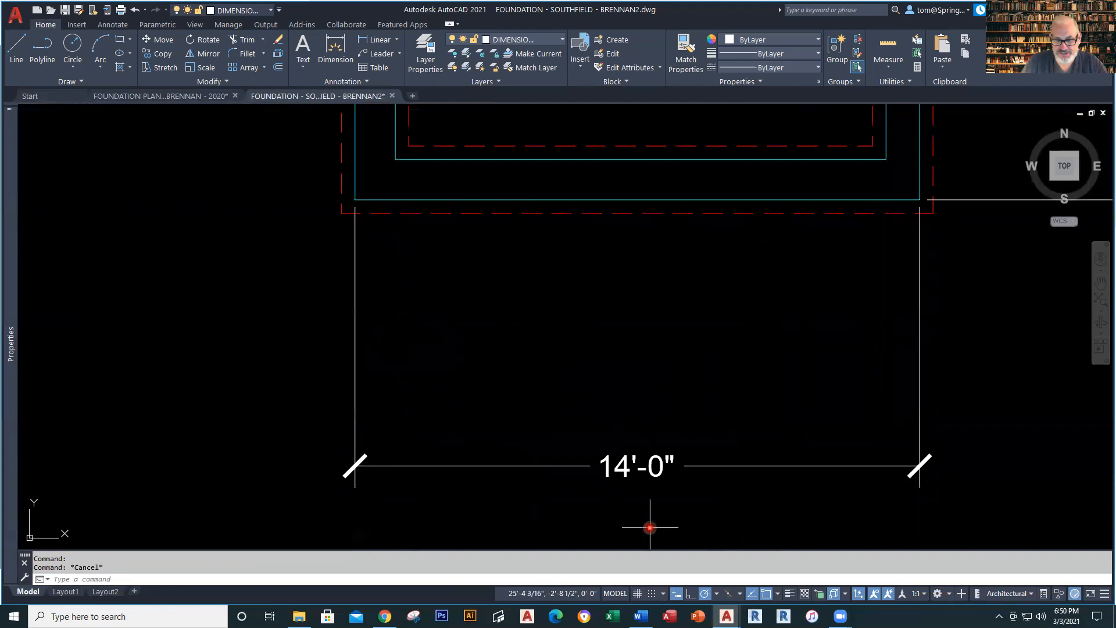
pyautogui.scroll(-2, 650, 527)
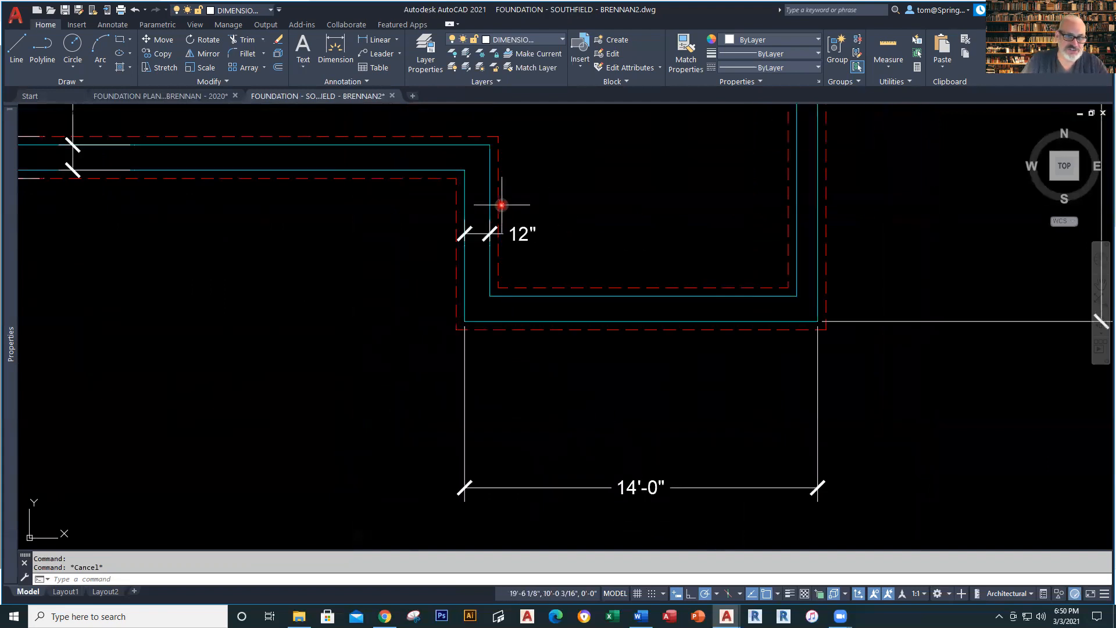
pyautogui.click(375, 40)
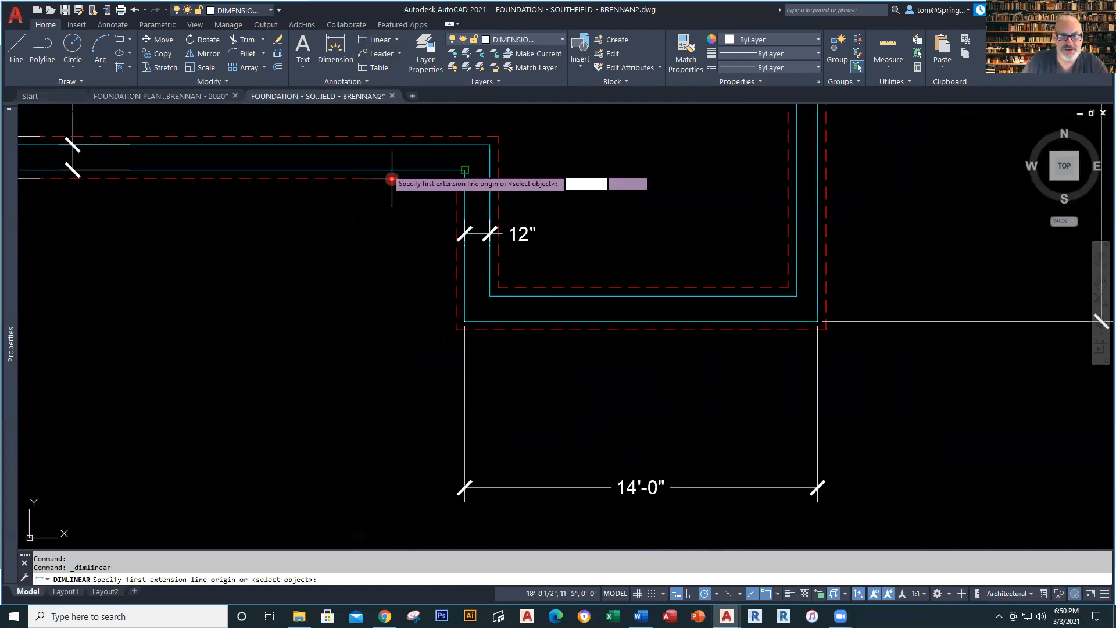
pyautogui.click(457, 254)
pyautogui.click(498, 252)
pyautogui.click(526, 265)
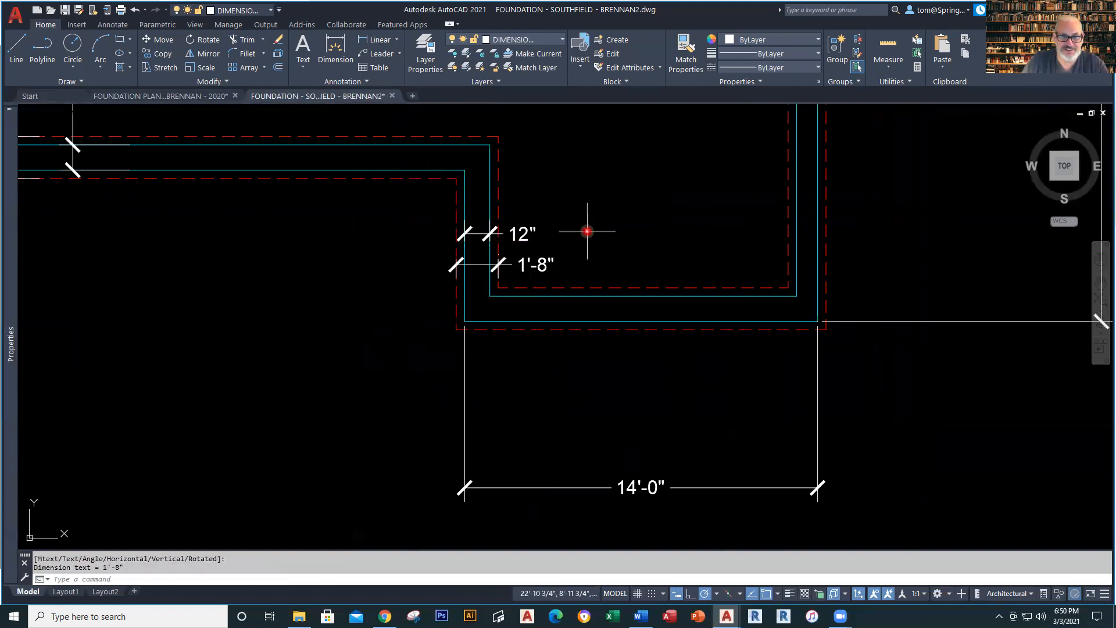
# Match the footing width dimension's properties to the 12" wall thickness dimension.
pyautogui.click(689, 62)
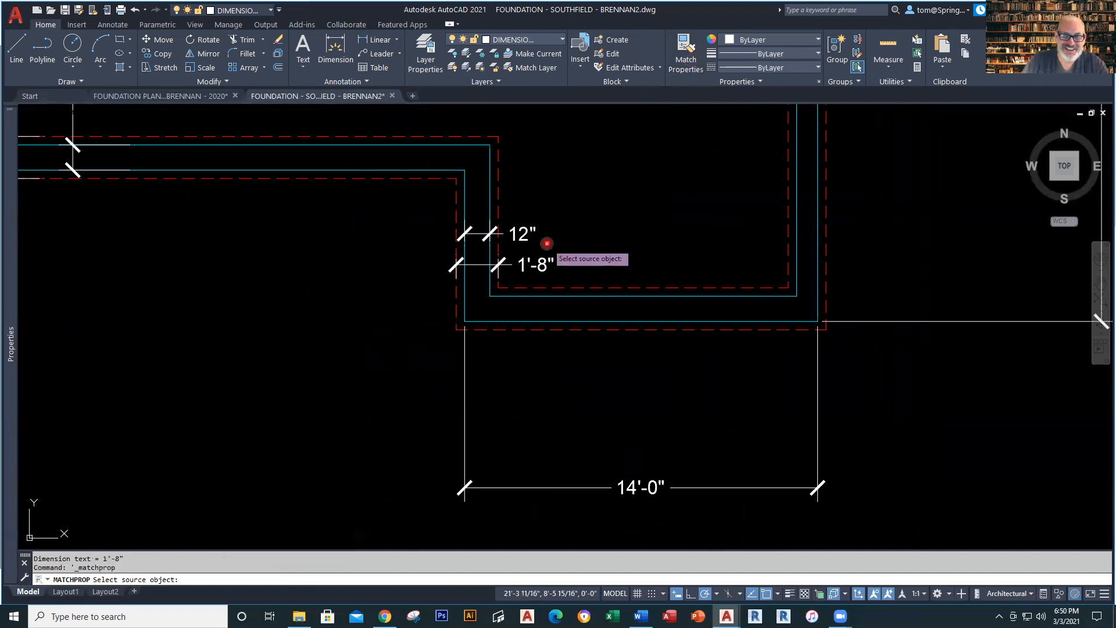
# Match the properties of the 12" wall dimension onto the 1'-8" footing dimension just below it.
pyautogui.click(528, 231)
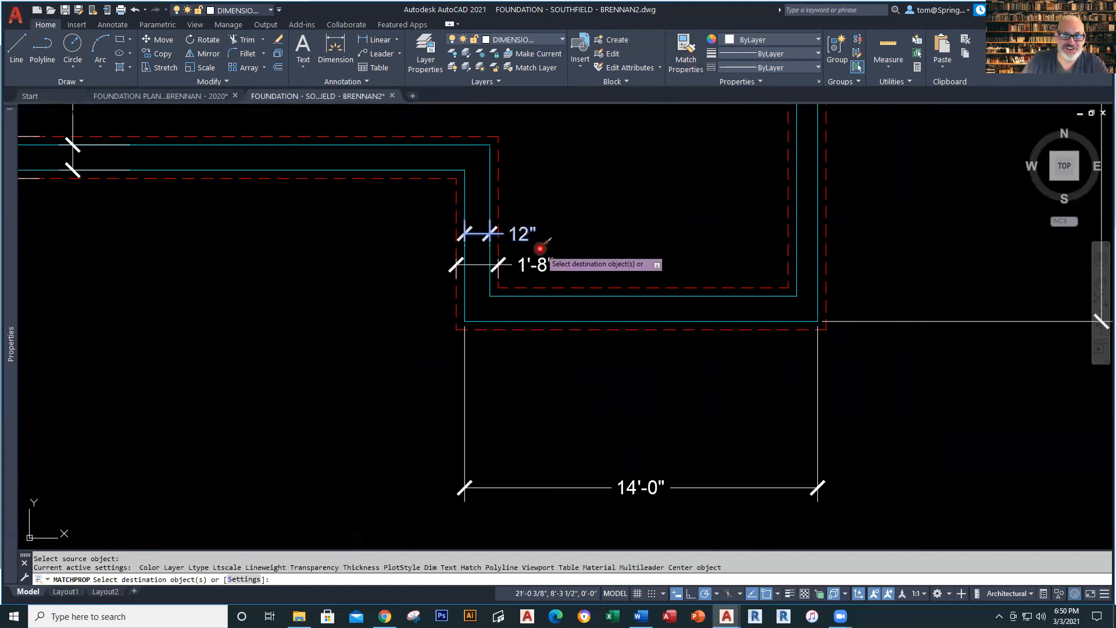
pyautogui.click(543, 257)
pyautogui.press('Escape')
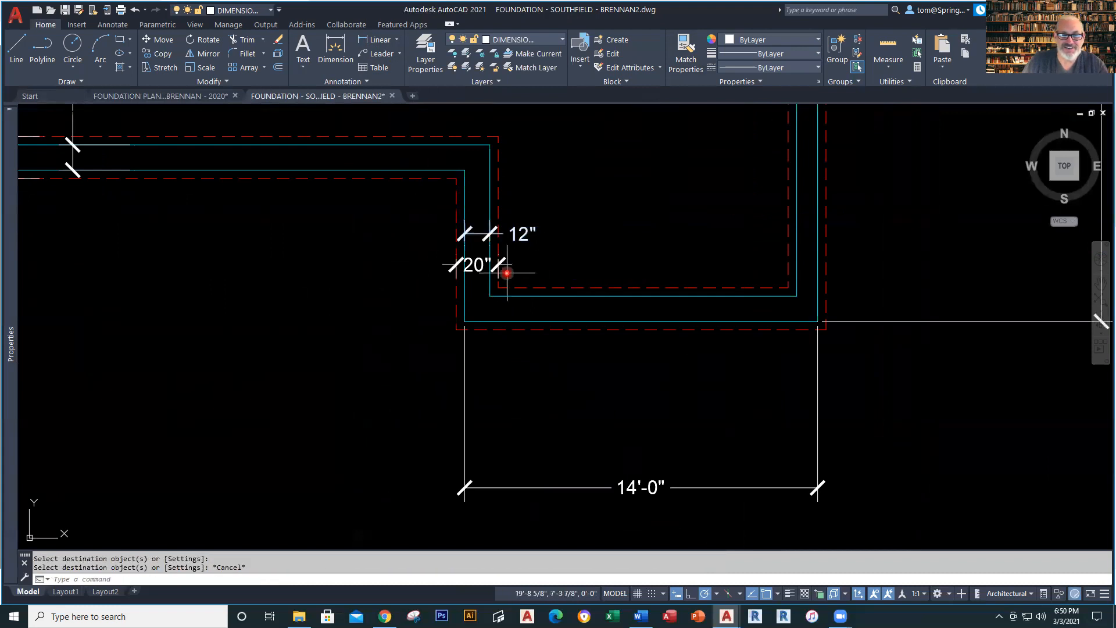
# Move the footing dimension's text out past its extension lines, beneath the 12" text.
pyautogui.click(478, 266)
pyautogui.click(476, 263)
pyautogui.click(477, 265)
pyautogui.click(526, 260)
pyautogui.press('Escape')
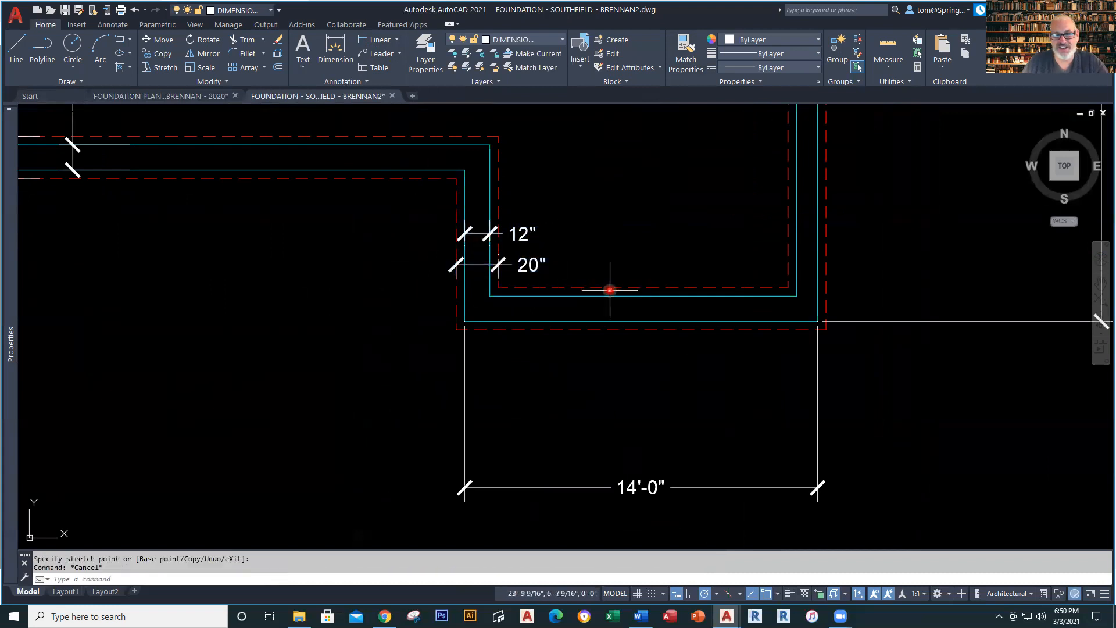
# Check the upper wall's thickness, ledge and footing dimensions in the 2020 reference foundation plan, and return to the working drawing.
pyautogui.scroll(-2, 630, 276)
pyautogui.scroll(-2, 631, 276)
pyautogui.moveTo(633, 291)
pyautogui.mouseDown(button='middle')
pyautogui.moveTo(620, 392)
pyautogui.moveTo(673, 549)
pyautogui.mouseUp(button='middle')
pyautogui.scroll(3, 491, 258)
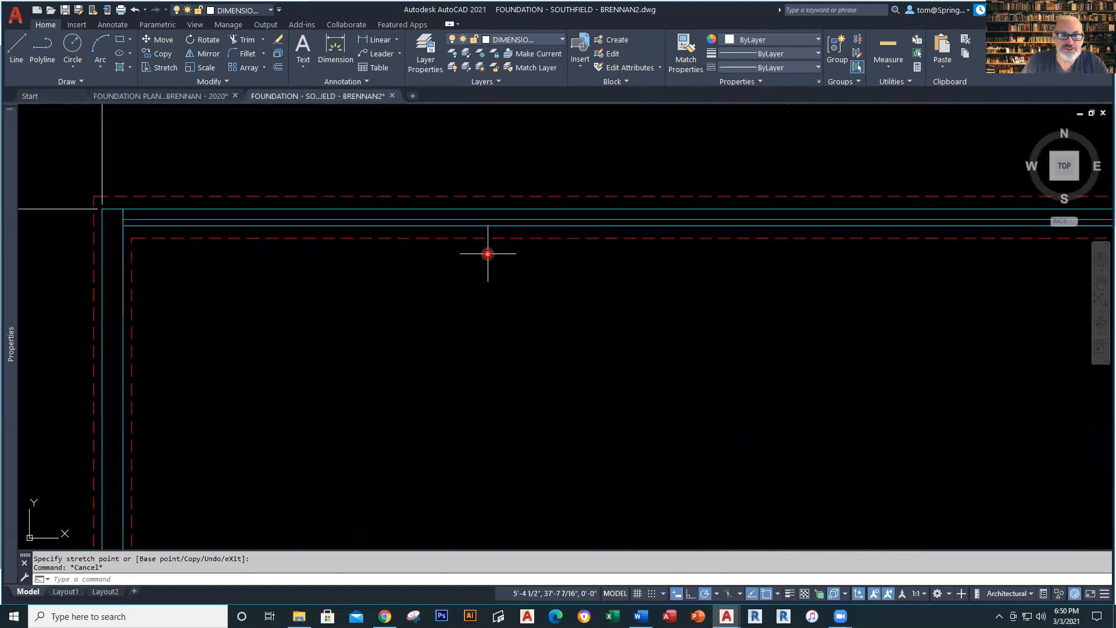
pyautogui.click(207, 99)
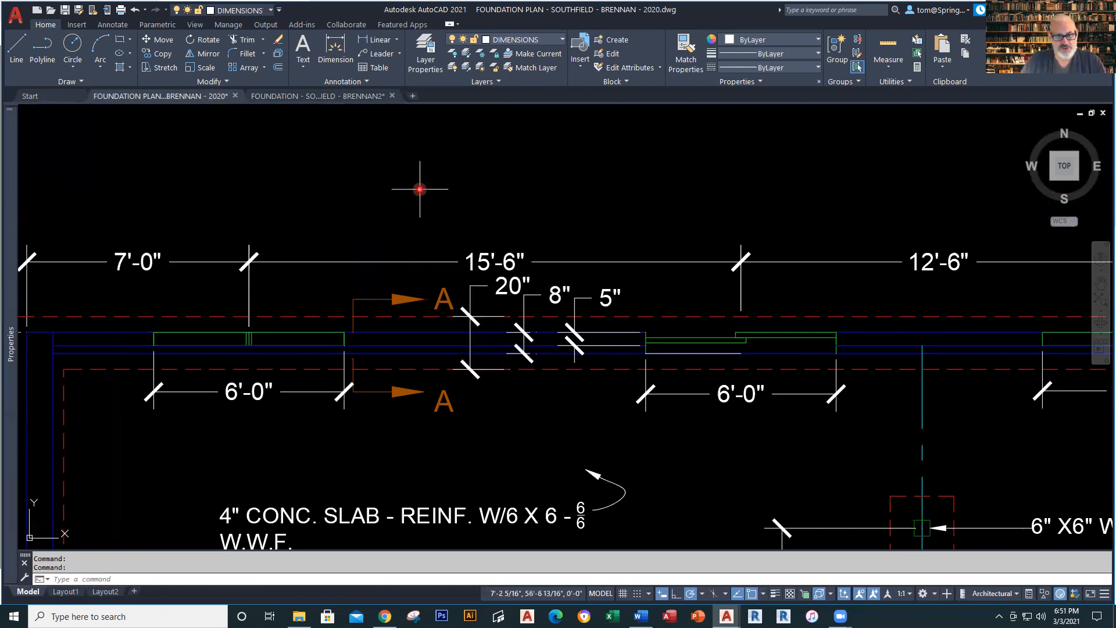
pyautogui.click(295, 96)
# Add a linear dimension at the upper wall's midpoint from its outer face to the middle ledge line.
pyautogui.moveTo(491, 289); pyautogui.dragTo(441, 372, button='middle')
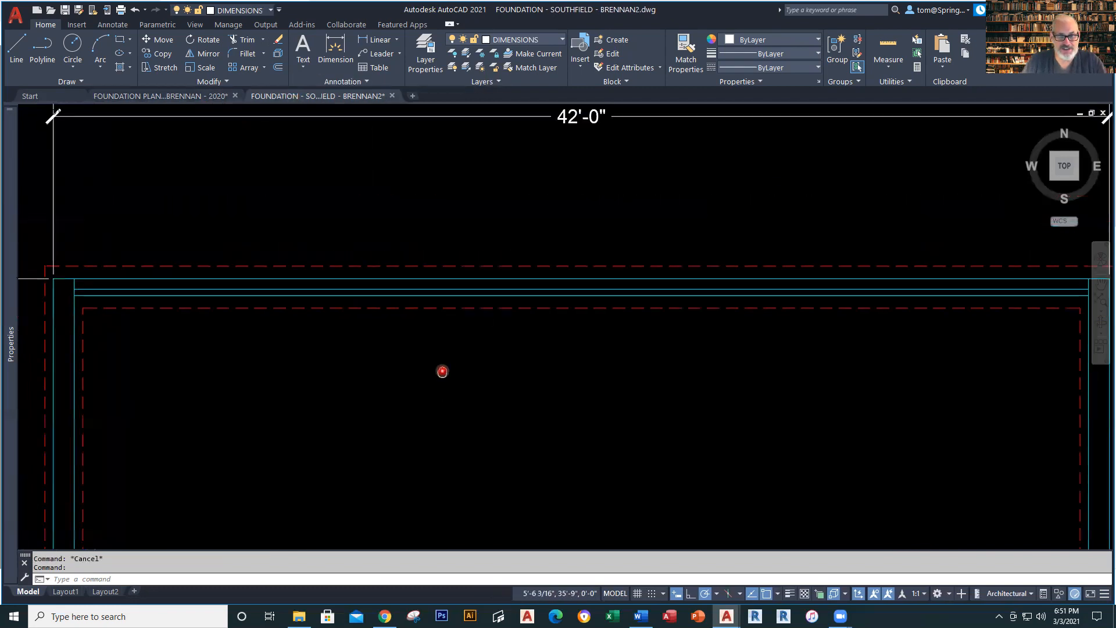
pyautogui.click(377, 40)
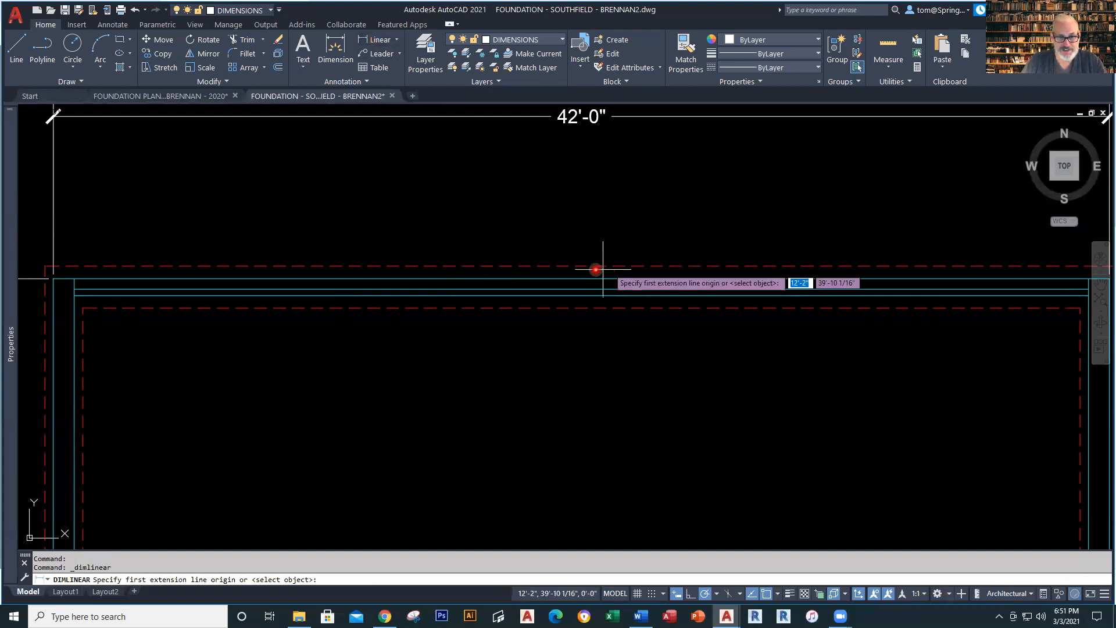
pyautogui.click(580, 278)
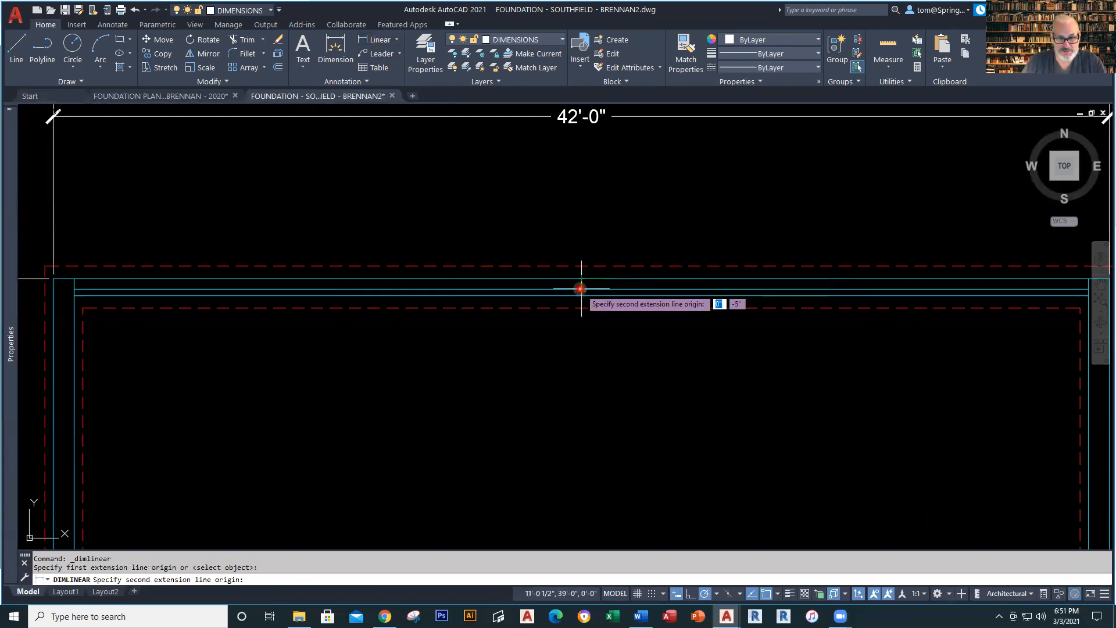
pyautogui.click(582, 295)
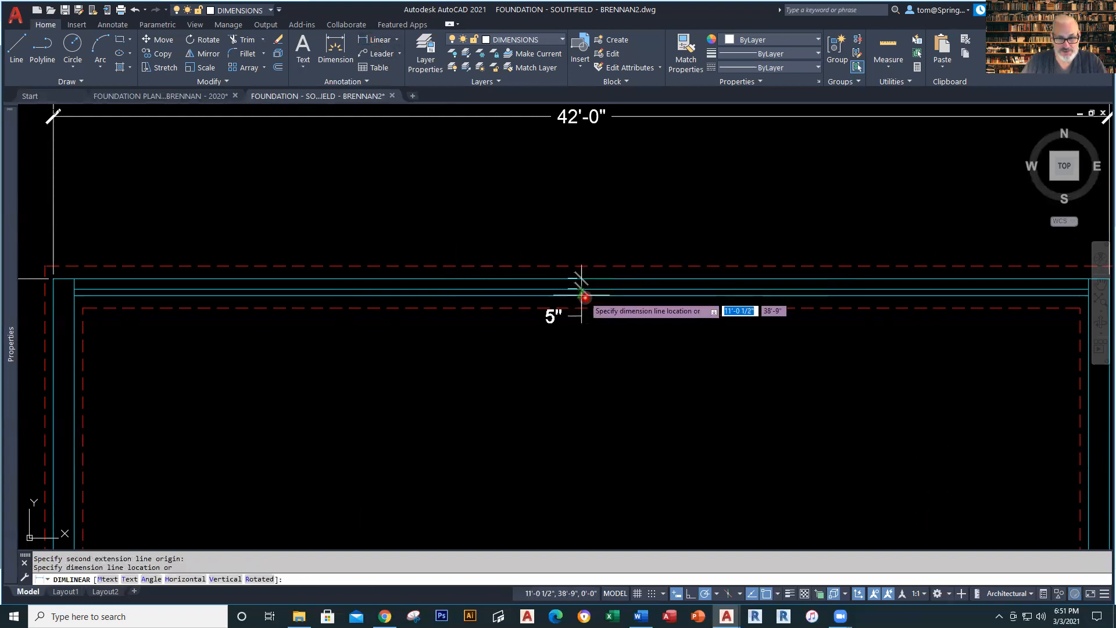
pyautogui.click(577, 356)
pyautogui.click(622, 278)
pyautogui.click(621, 288)
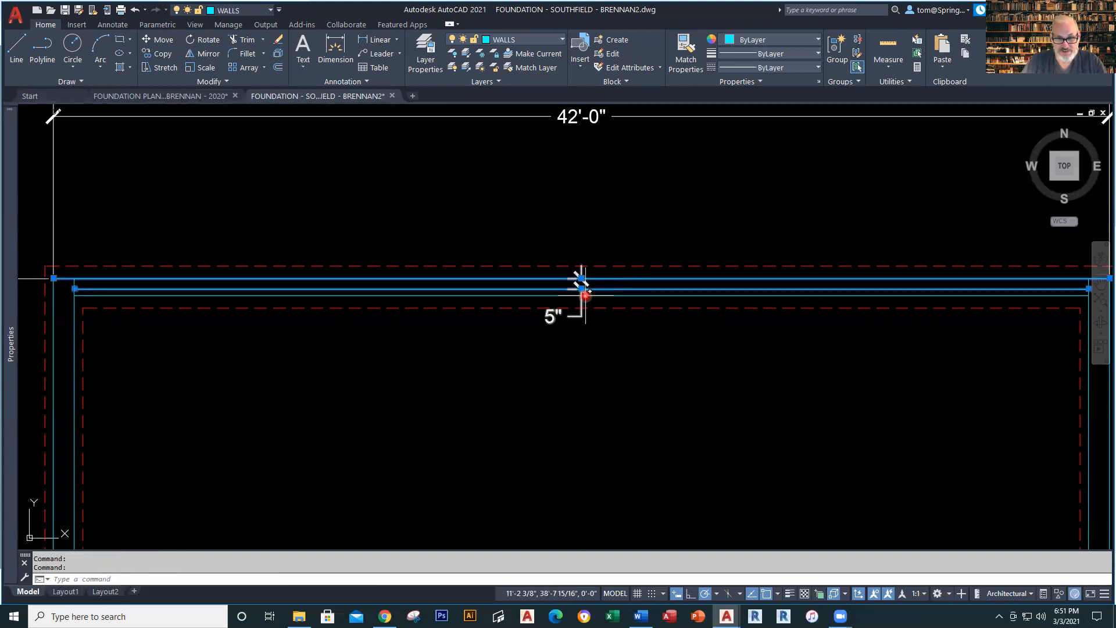
pyautogui.press('Escape')
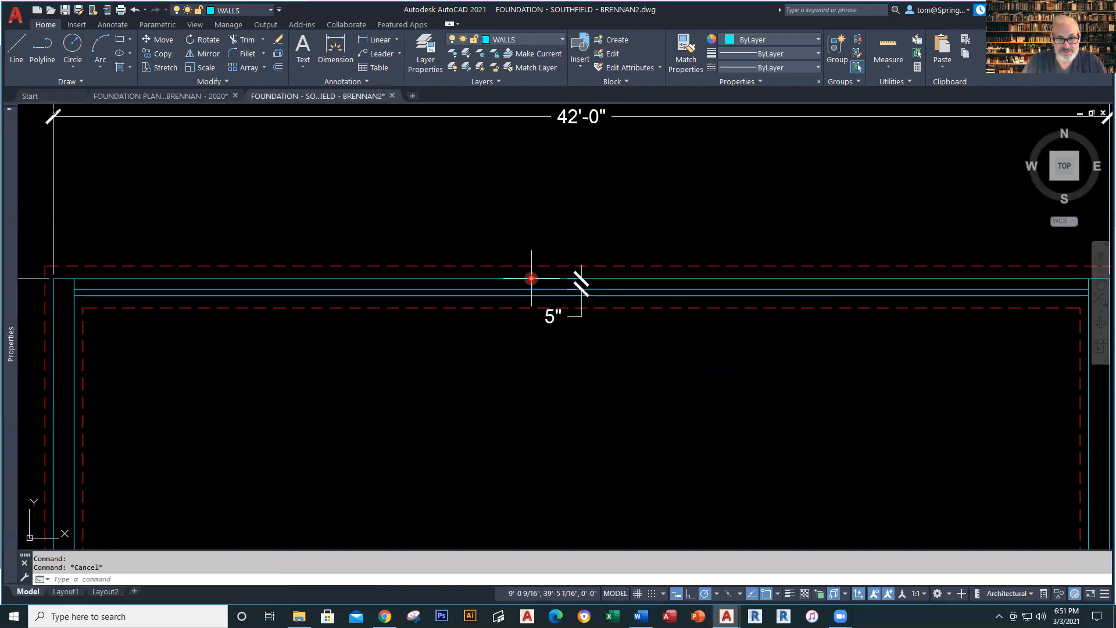
# Add a linear dimension from the upper wall's outer face to its inner face, placed just right of the 5" dimension.
pyautogui.click(379, 39)
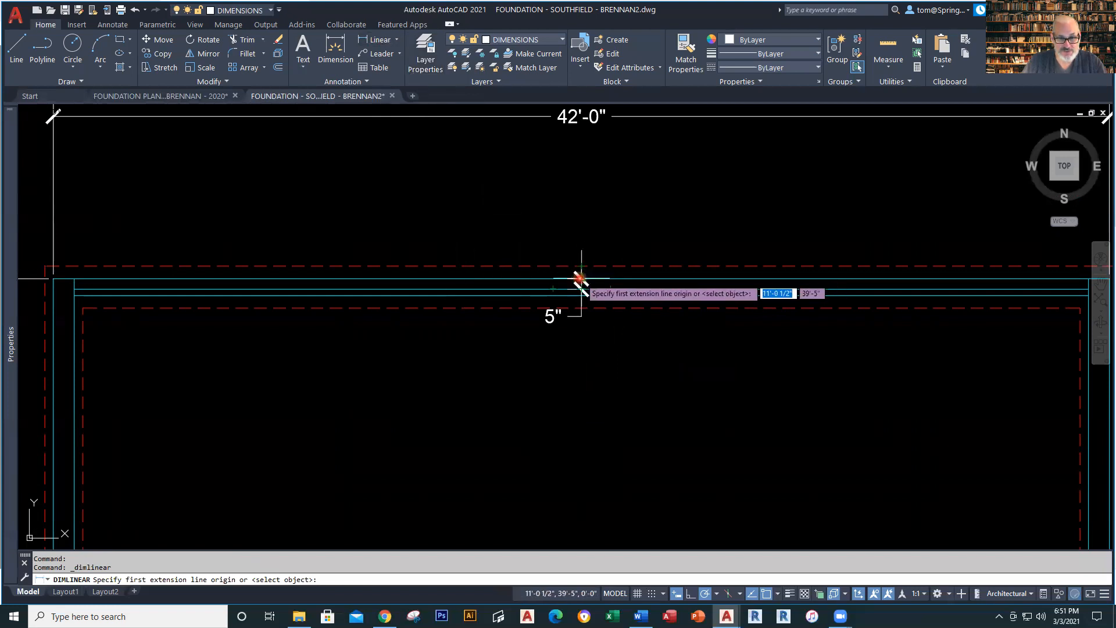
pyautogui.click(580, 279)
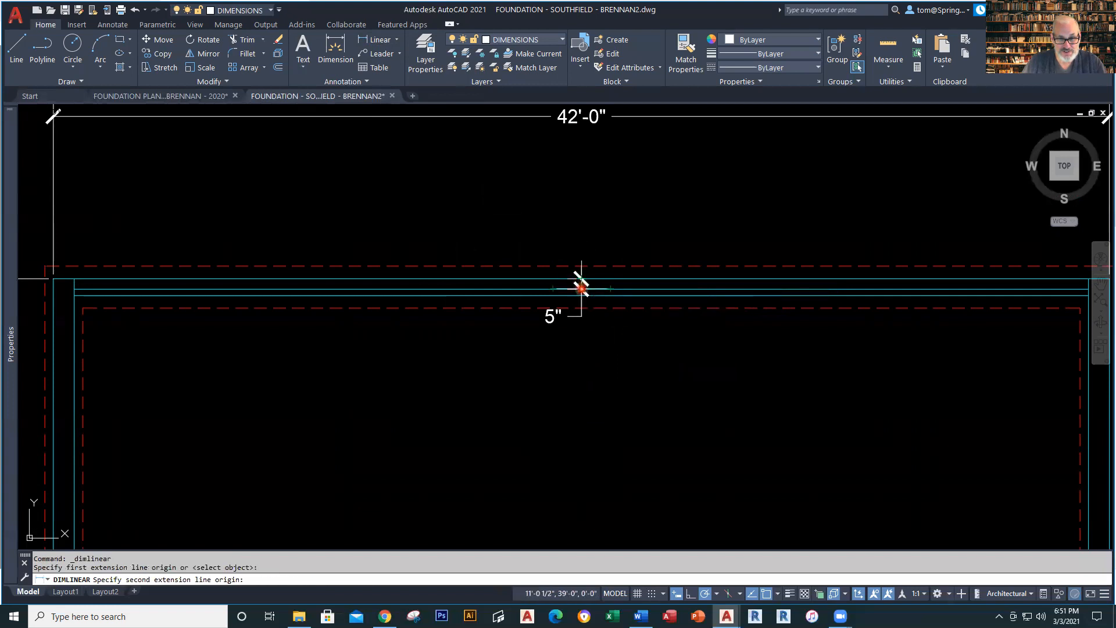
pyautogui.click(669, 295)
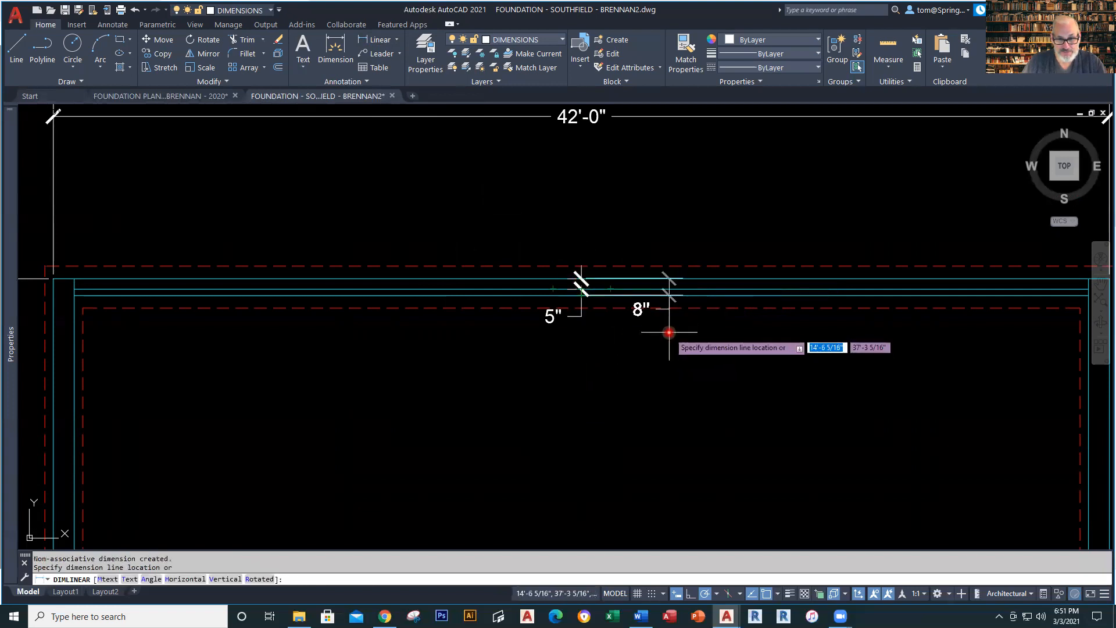
pyautogui.click(668, 332)
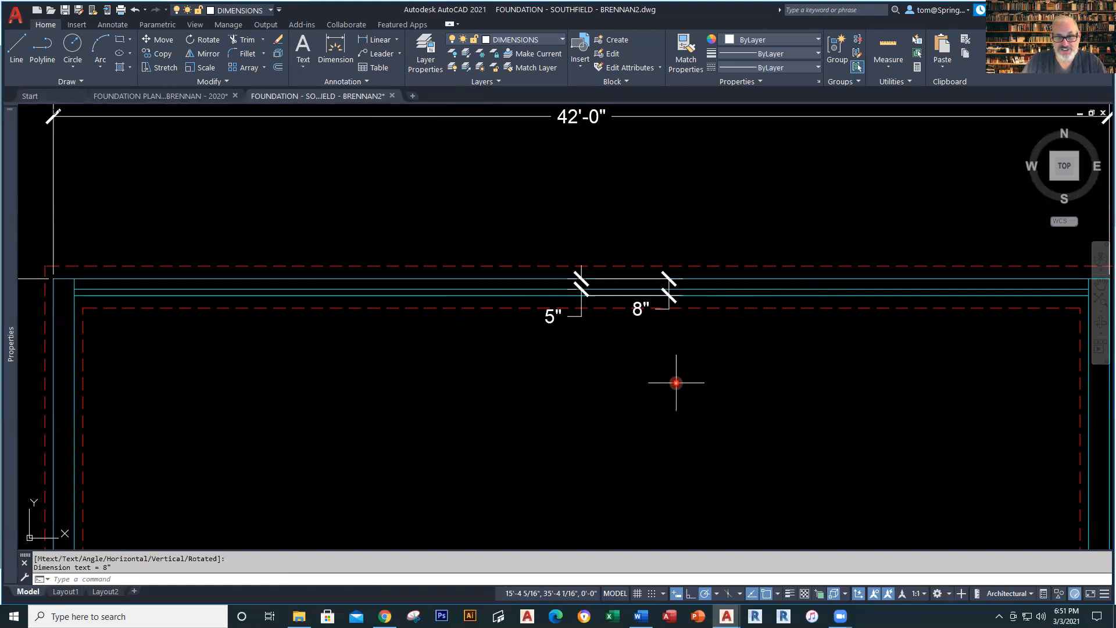
pyautogui.click(427, 267)
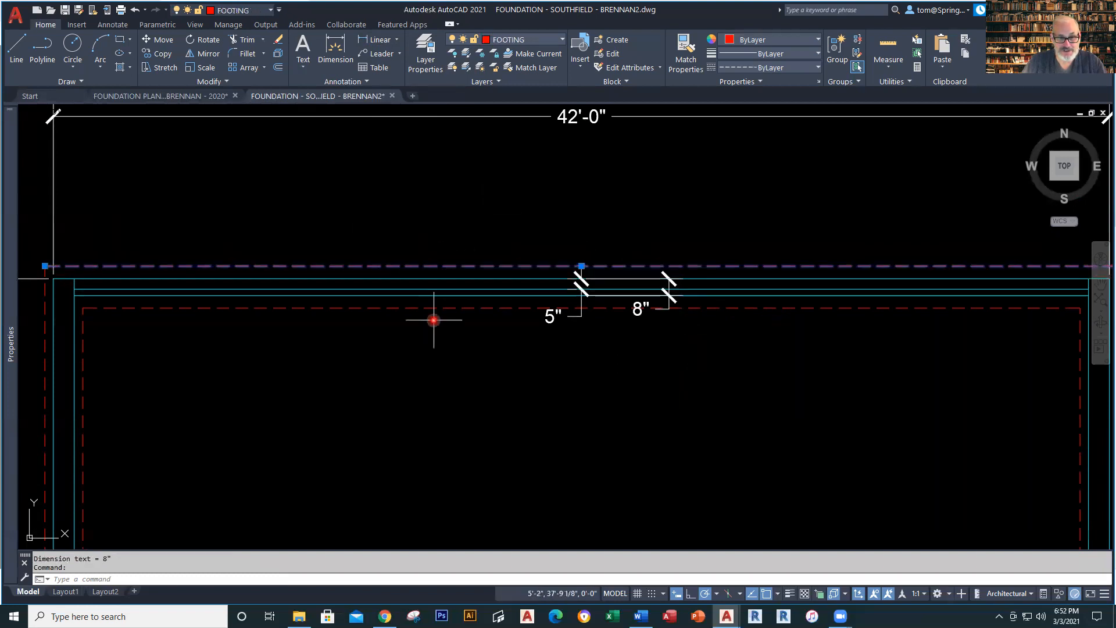
pyautogui.click(454, 307)
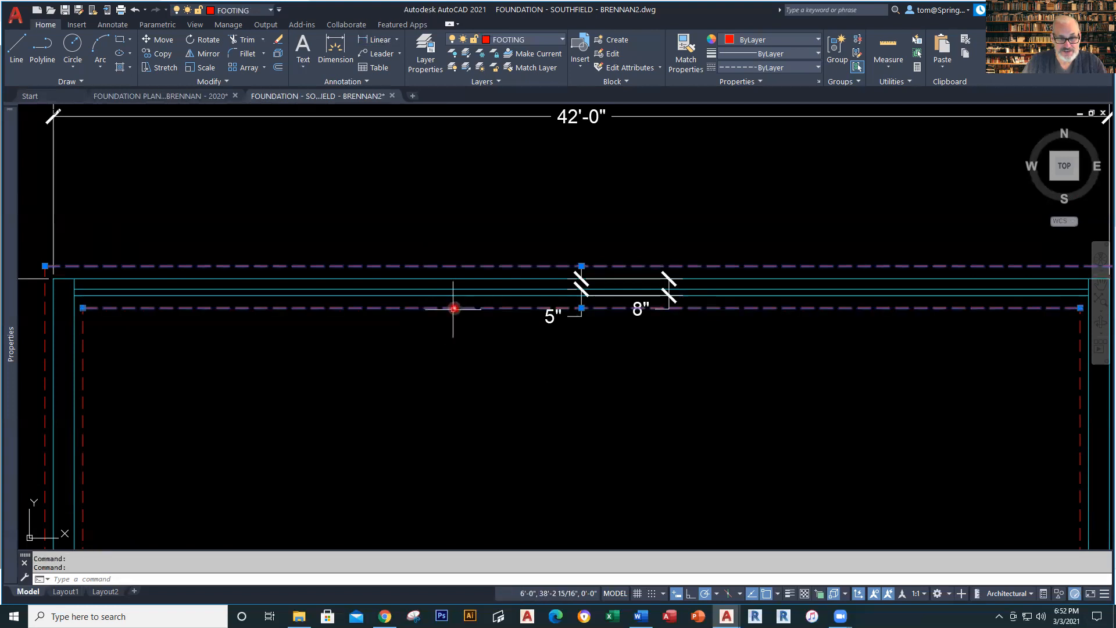
pyautogui.click(582, 311)
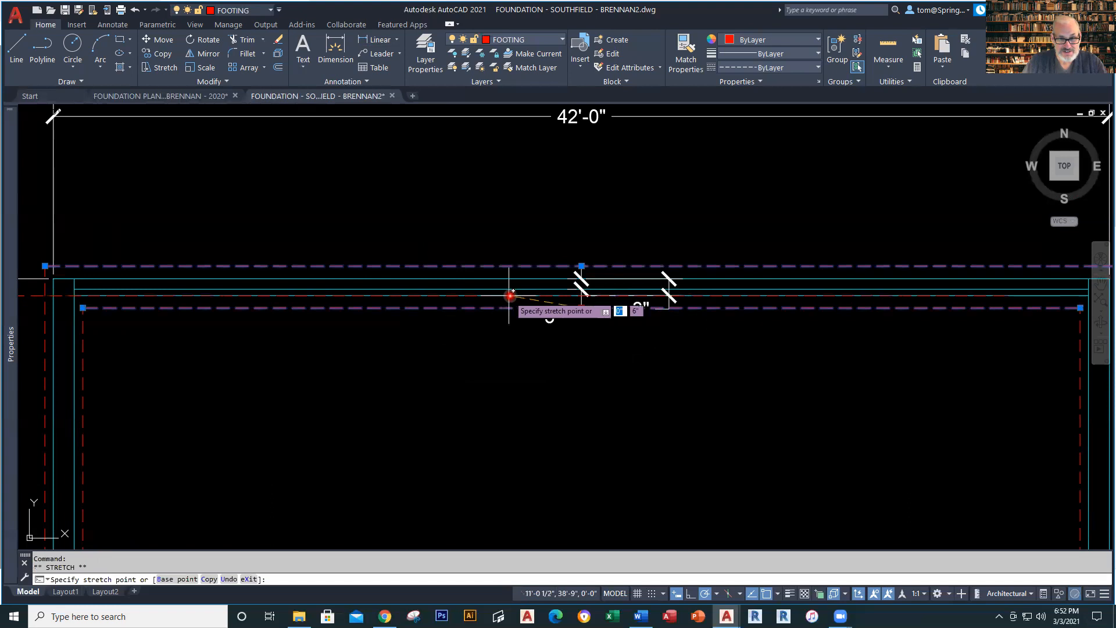
pyautogui.press('Escape')
pyautogui.press('Escape')
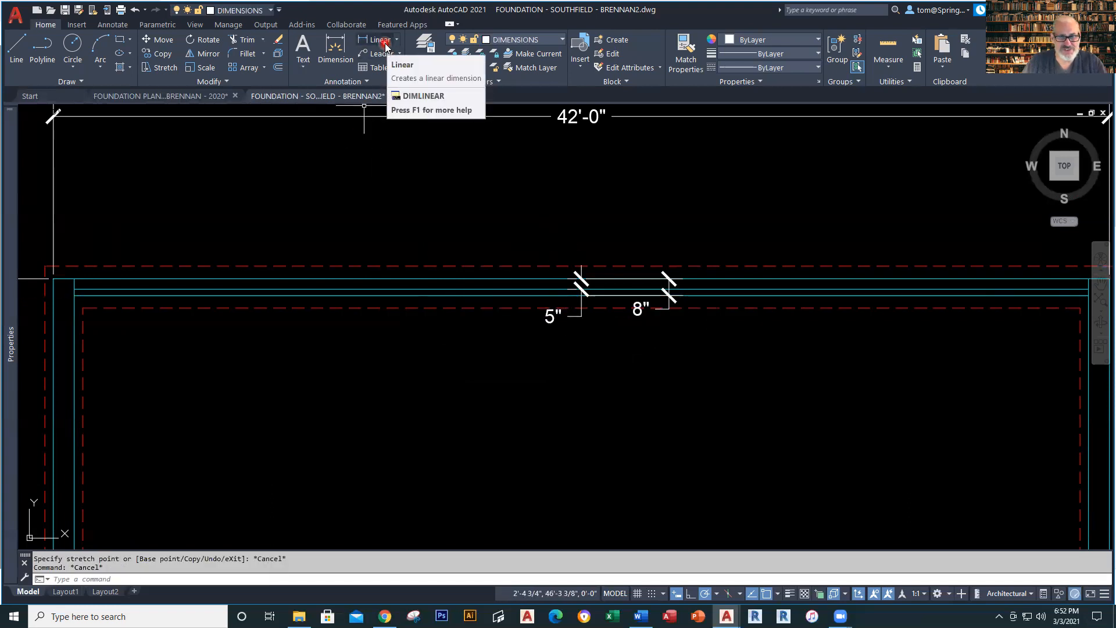
# Add a linear dimension across the upper wall's footing, between the midpoints of its outer and inner dashed lines.
pyautogui.click(384, 42)
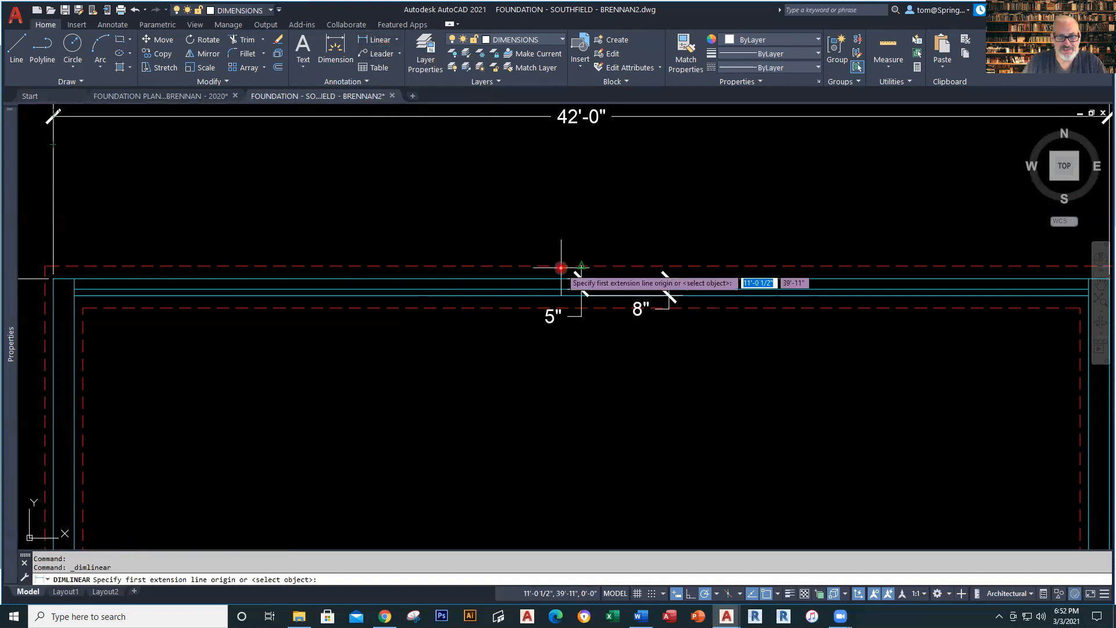
pyautogui.click(581, 263)
pyautogui.click(579, 302)
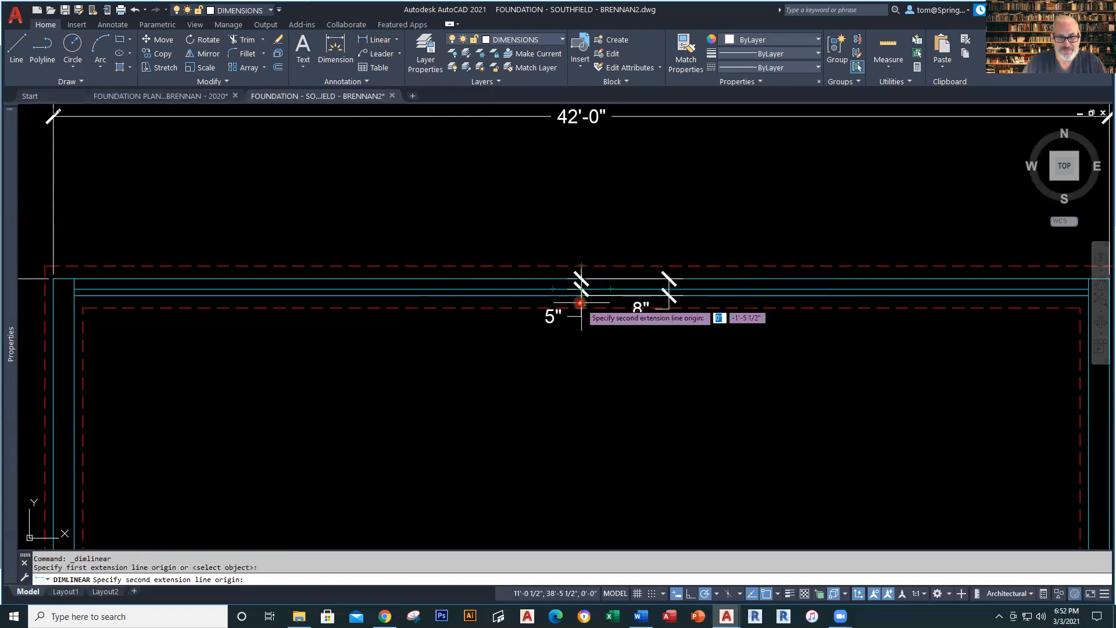
pyautogui.click(447, 303)
pyautogui.press('Escape')
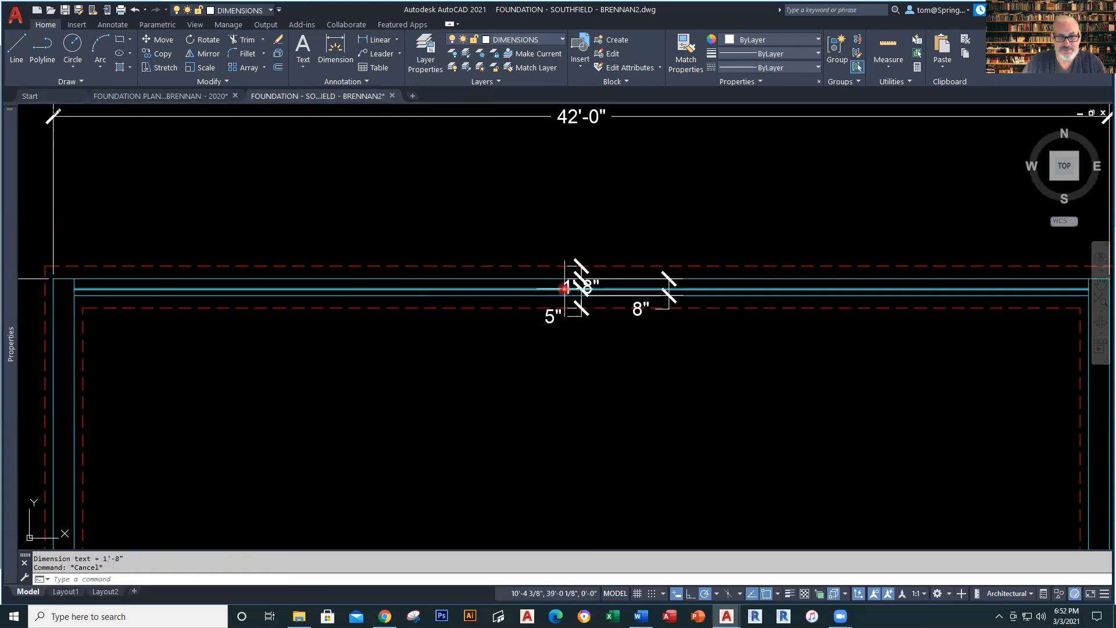
# Move the 1'-8" footing dimension left of the 5" dimension and place its text above the upper wall.
pyautogui.click(573, 286)
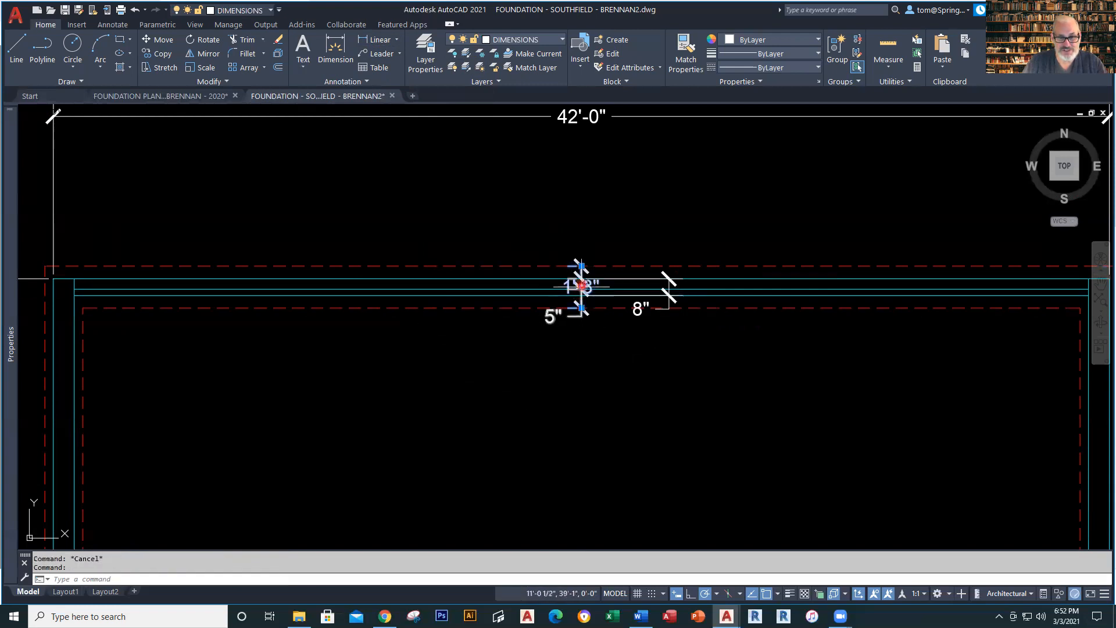
pyautogui.click(582, 285)
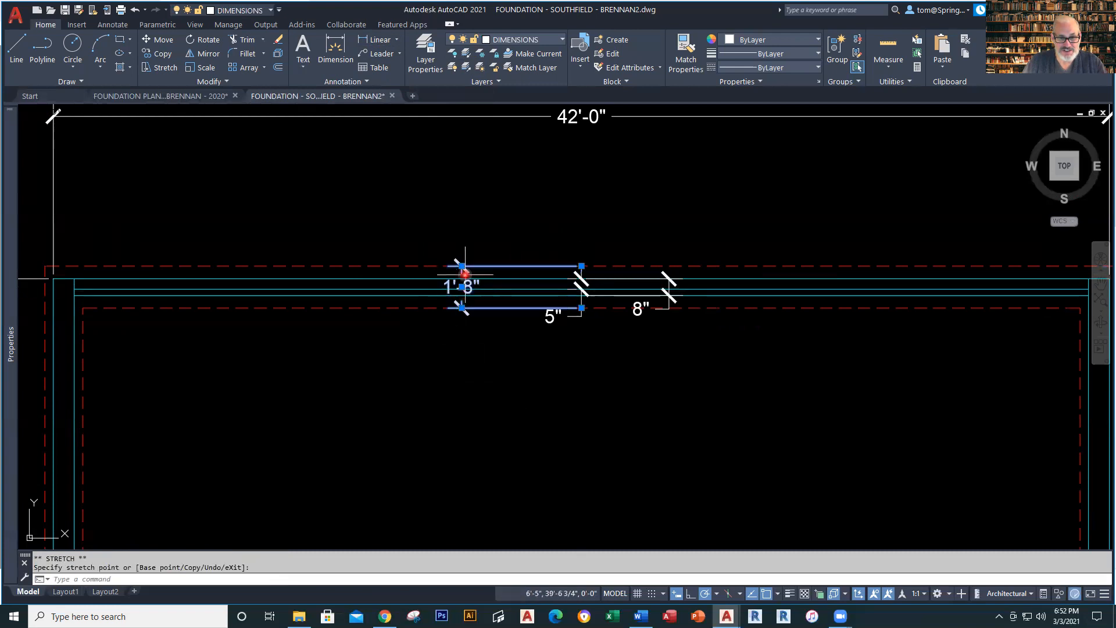
pyautogui.moveTo(462, 287)
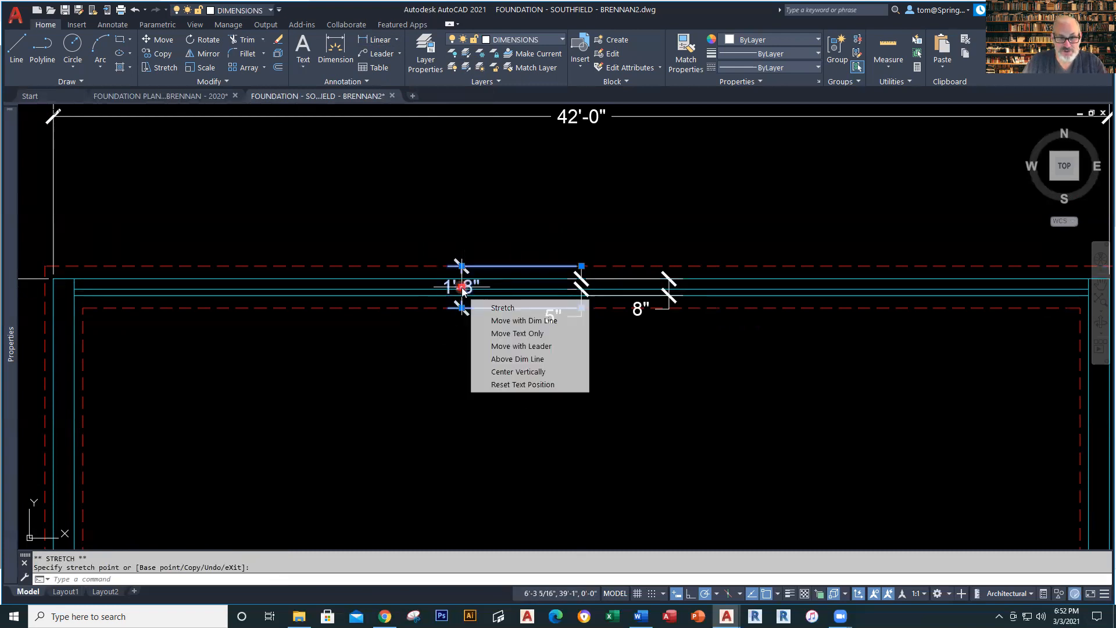
pyautogui.click(461, 286)
pyautogui.click(462, 243)
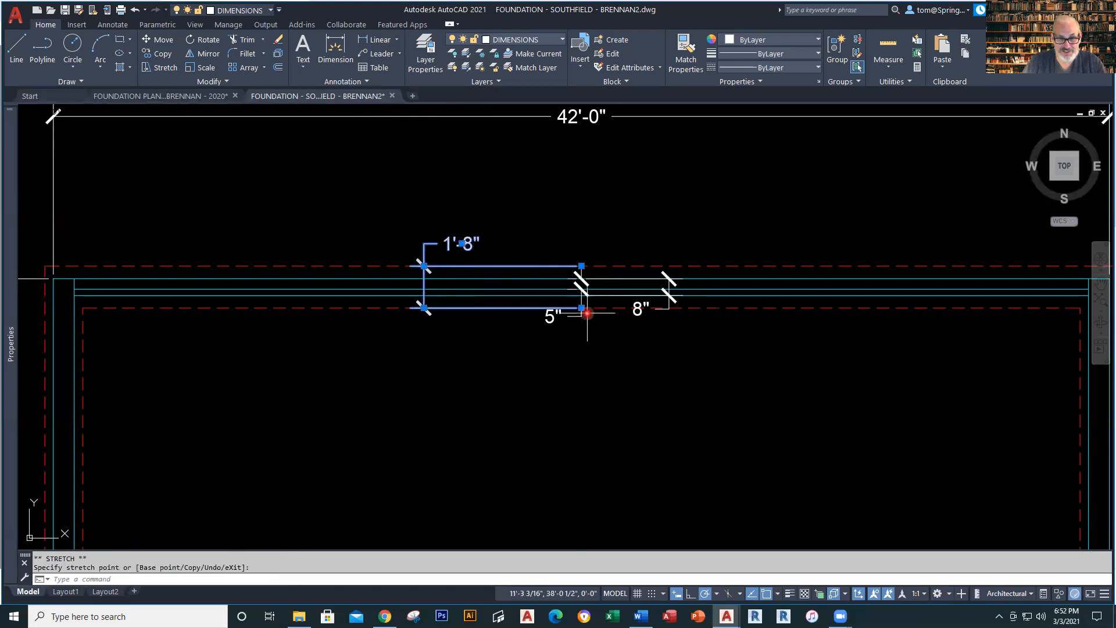
pyautogui.press('Escape')
# Move the 5" ledge dimension's text above the upper wall, slightly right of the wall's midpoint.
pyautogui.click(568, 317)
pyautogui.click(560, 323)
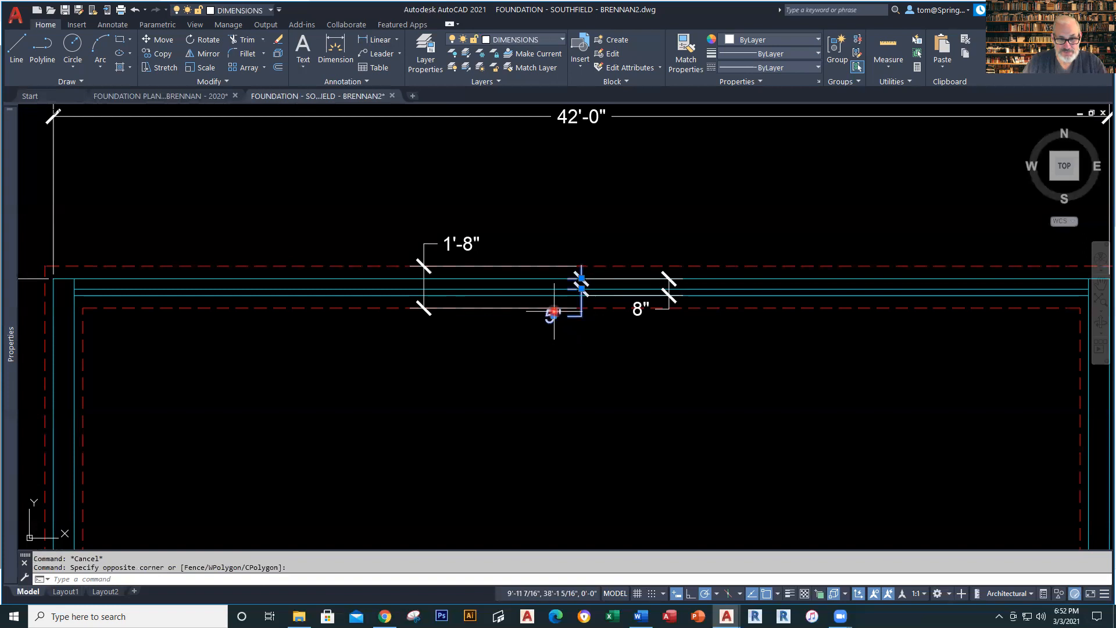
pyautogui.click(554, 314)
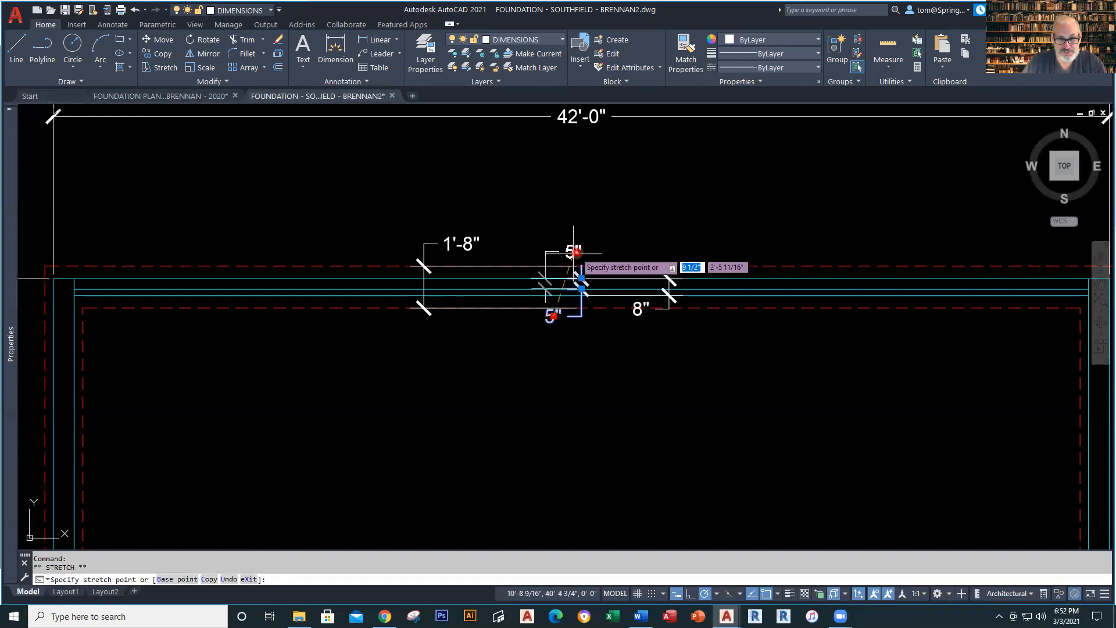
pyautogui.click(614, 252)
pyautogui.press('Escape')
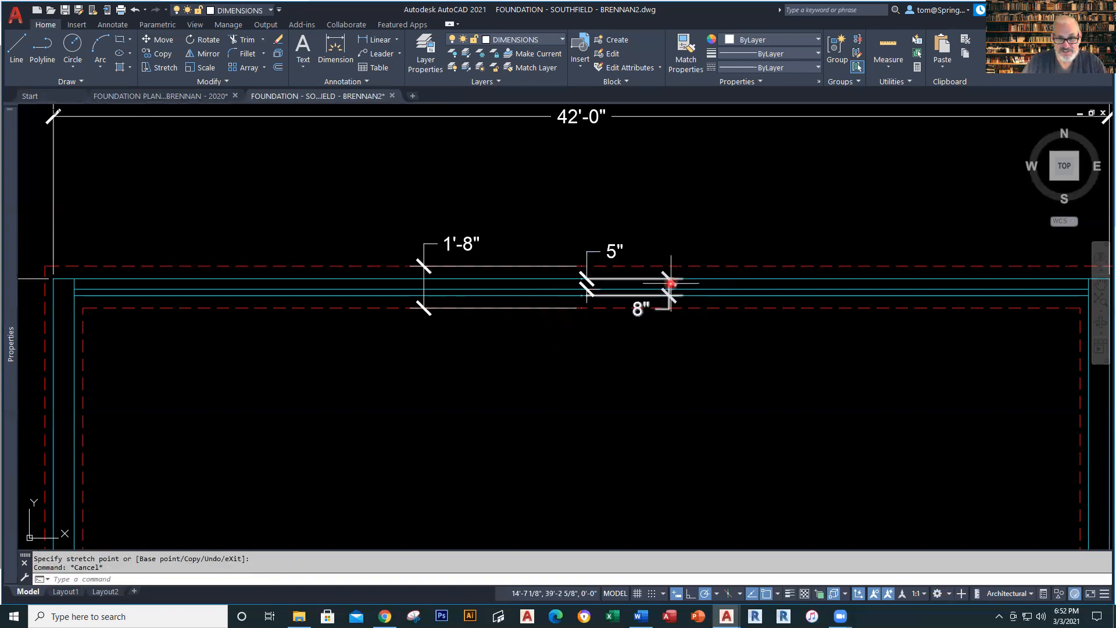
# Move the 8" dimension's text above the upper wall and shift its dimension line between the 1'-8" and 5" dimensions.
pyautogui.click(670, 291)
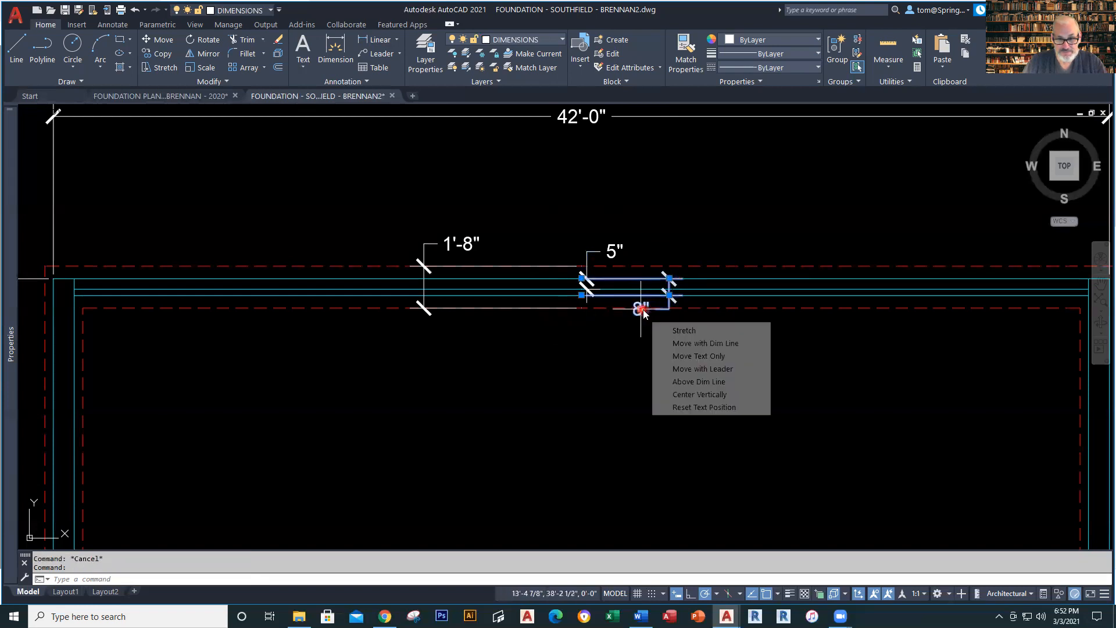
pyautogui.click(645, 309)
pyautogui.press('Escape')
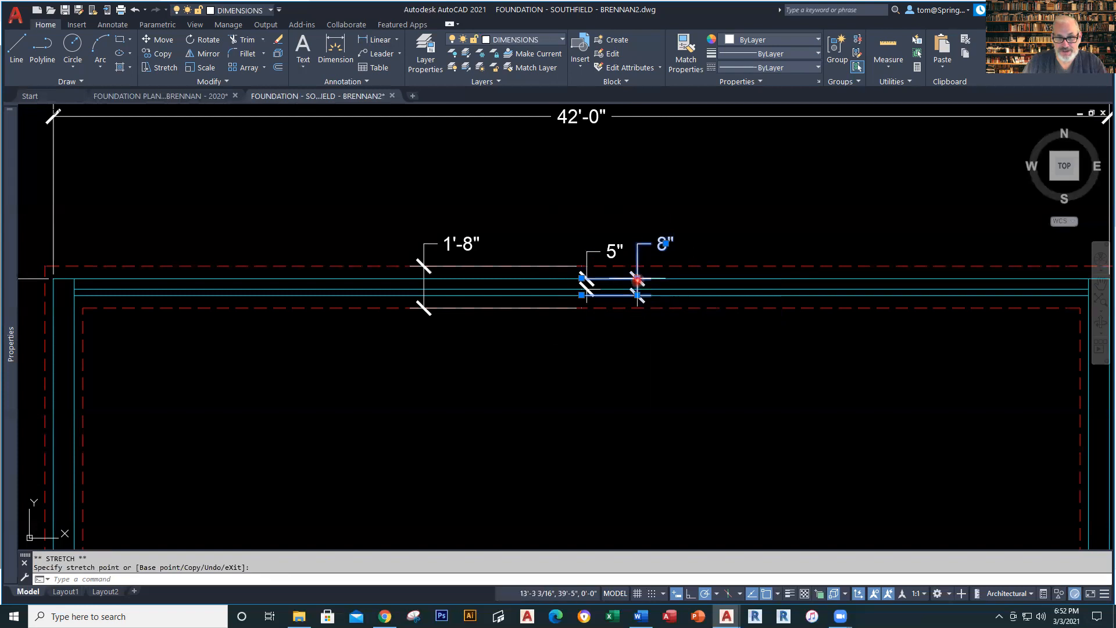
pyautogui.click(637, 278)
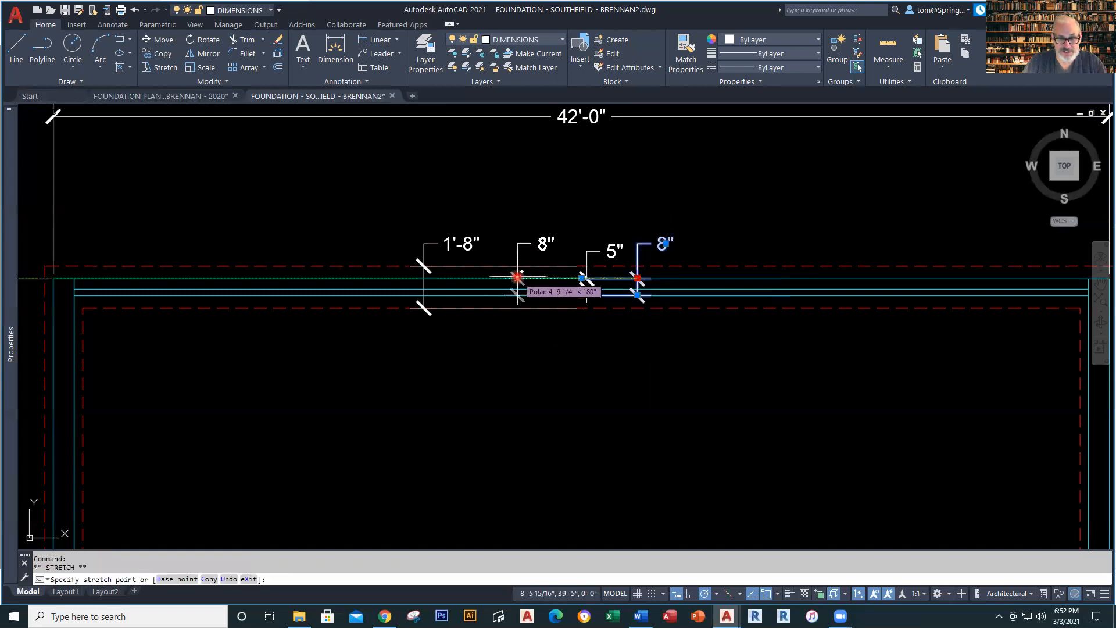
pyautogui.click(504, 278)
pyautogui.press('Escape')
# Match the upper wall's 1'-8" footing dimension to the properties of the left wall's 18" dimension.
pyautogui.scroll(-2, 568, 414)
pyautogui.scroll(-3, 568, 414)
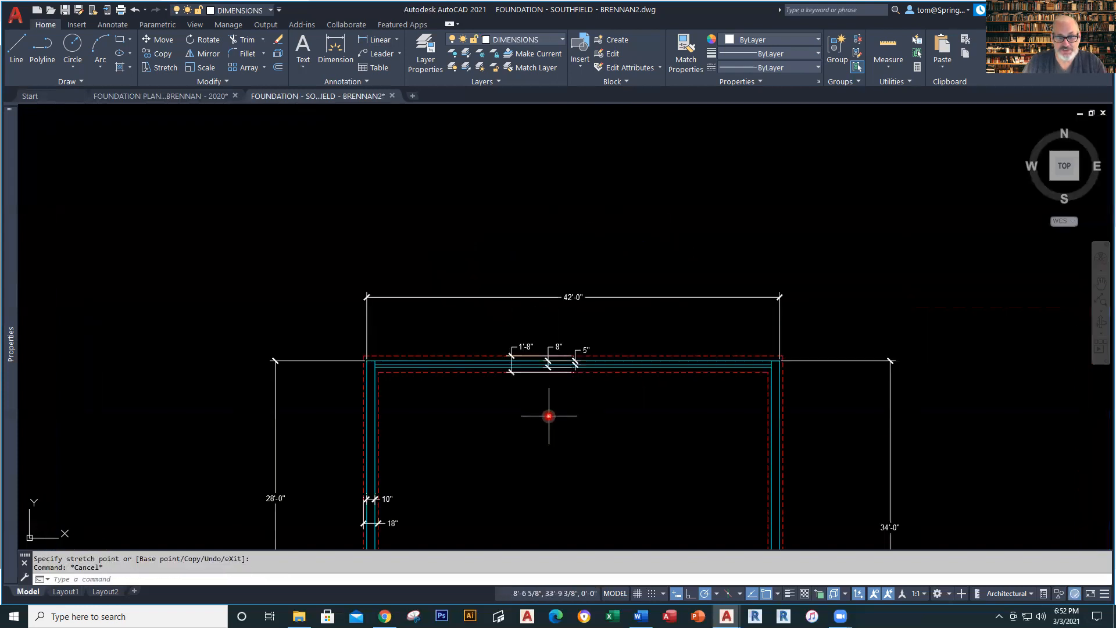
pyautogui.click(686, 56)
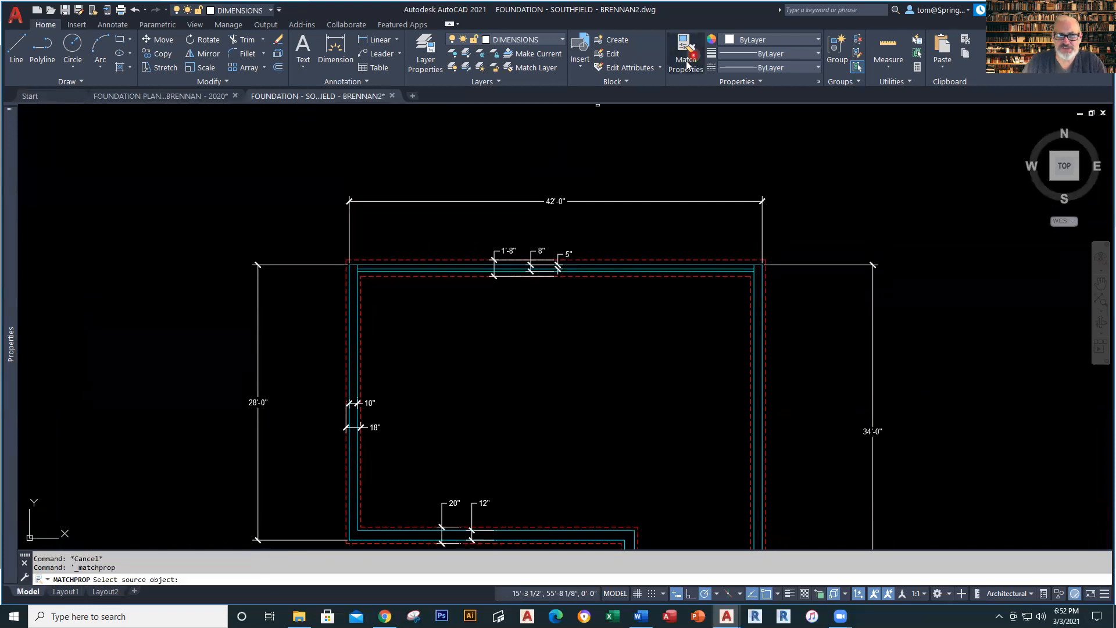
pyautogui.click(374, 431)
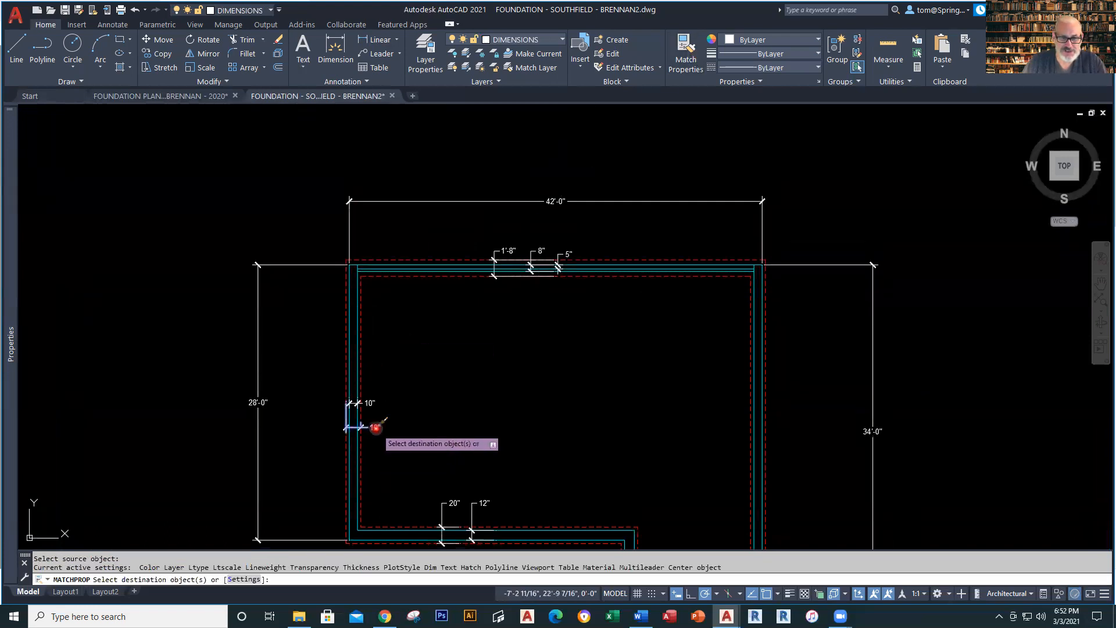
pyautogui.click(507, 250)
pyautogui.press('Escape')
pyautogui.scroll(2, 562, 348)
pyautogui.scroll(-2, 562, 343)
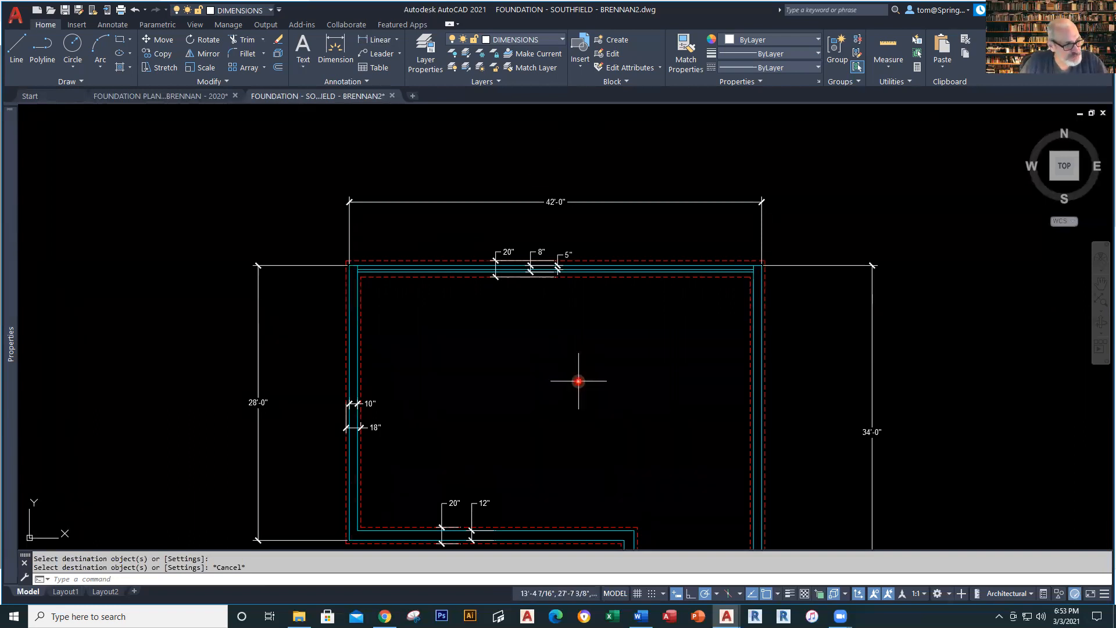
# Add a horizontal linear dimension across the right wall's footing, starting with a Nearest snap on the inner dashed line and ending on the outer one.
pyautogui.moveTo(628, 392); pyautogui.dragTo(441, 282, button='middle')
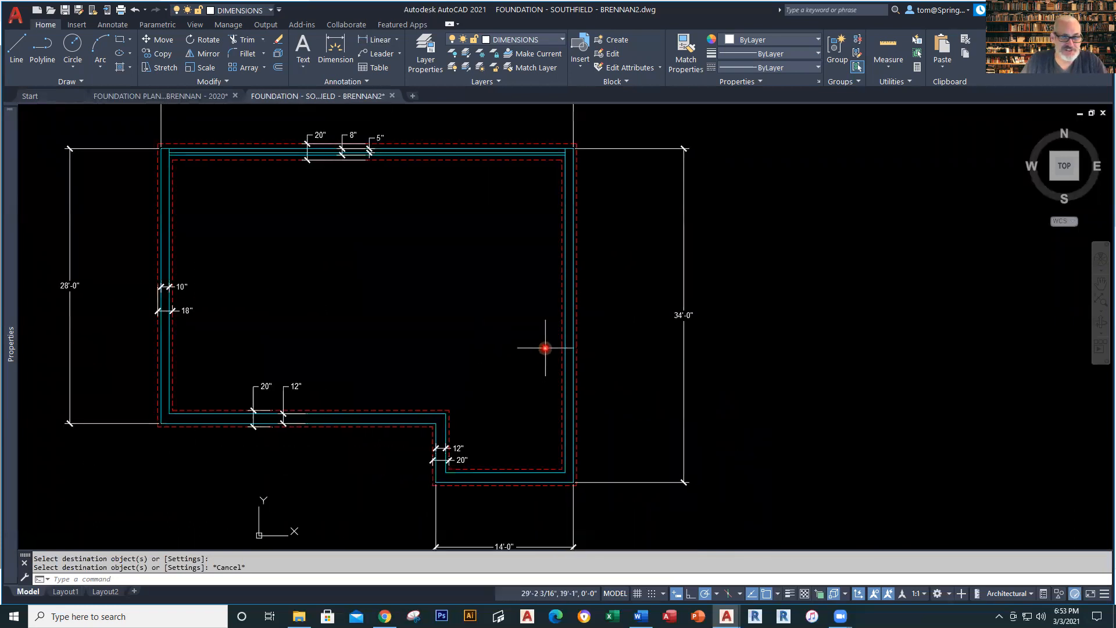
pyautogui.scroll(2, 557, 333)
pyautogui.scroll(2, 557, 333)
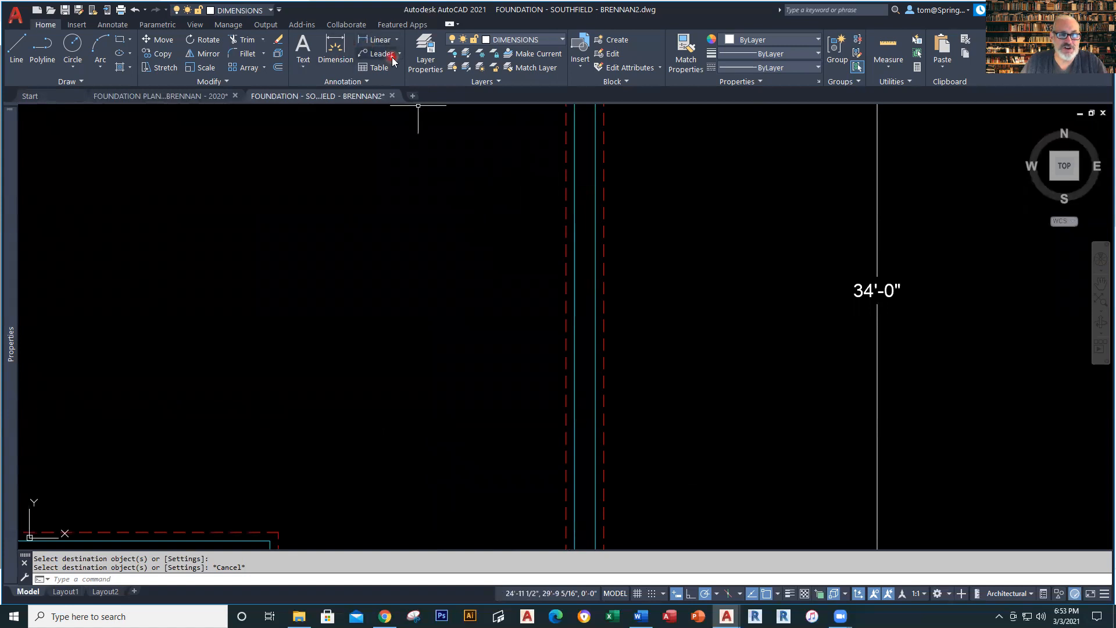
pyautogui.click(381, 42)
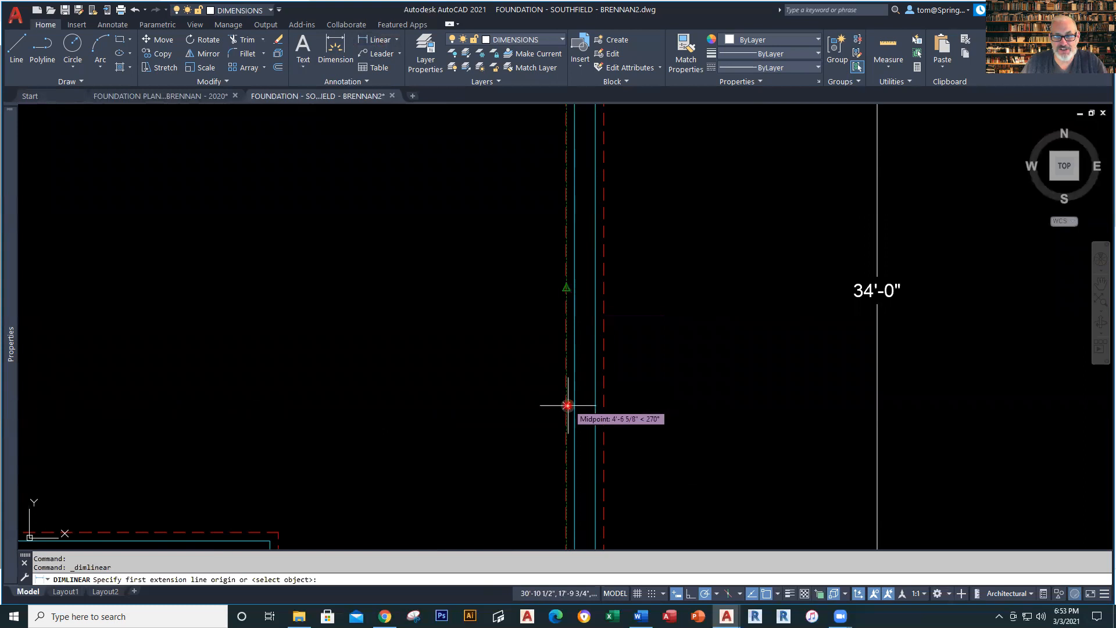
pyautogui.press('Return')
pyautogui.press('Escape')
pyautogui.rightClick(433, 335)
pyautogui.click(456, 340)
pyautogui.keyDown('shift'); pyautogui.rightClick(441, 323); pyautogui.keyUp('shift')
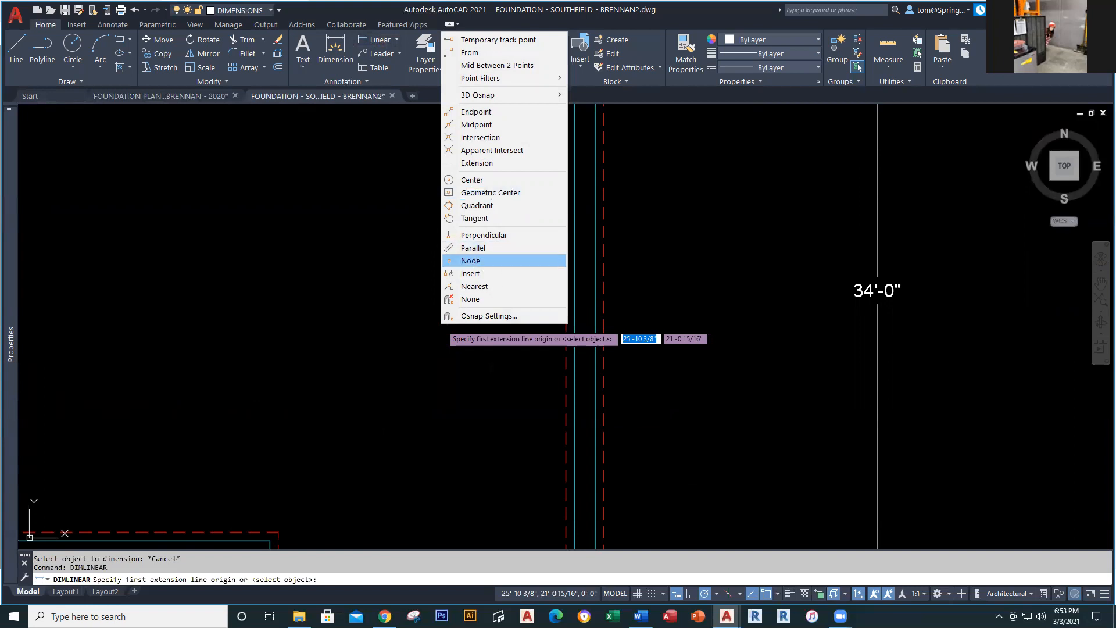
pyautogui.click(475, 286)
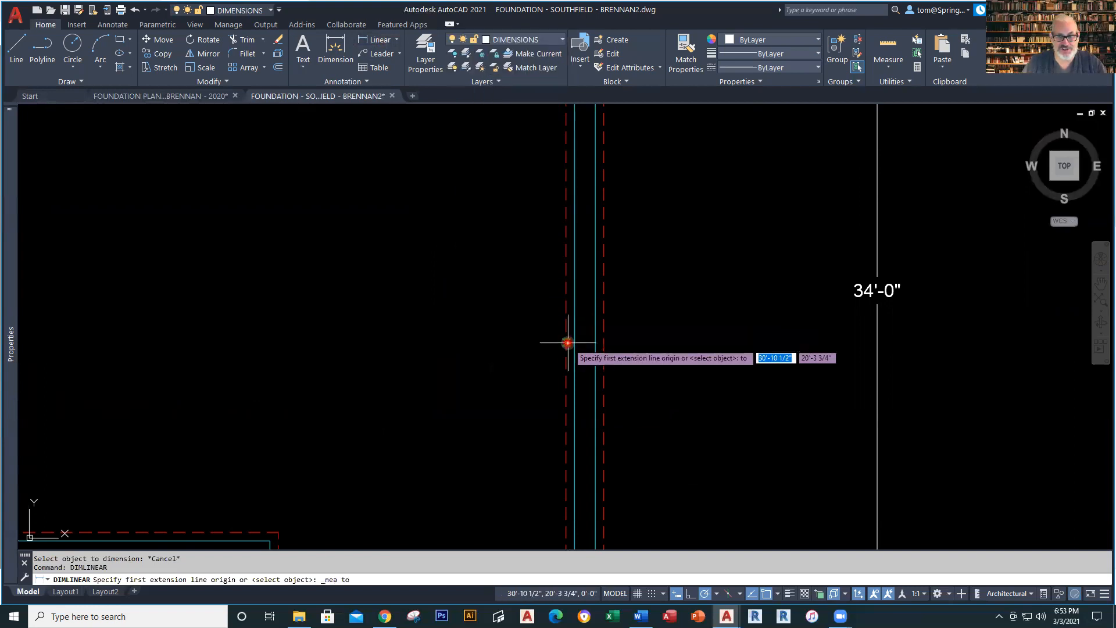
pyautogui.click(568, 422)
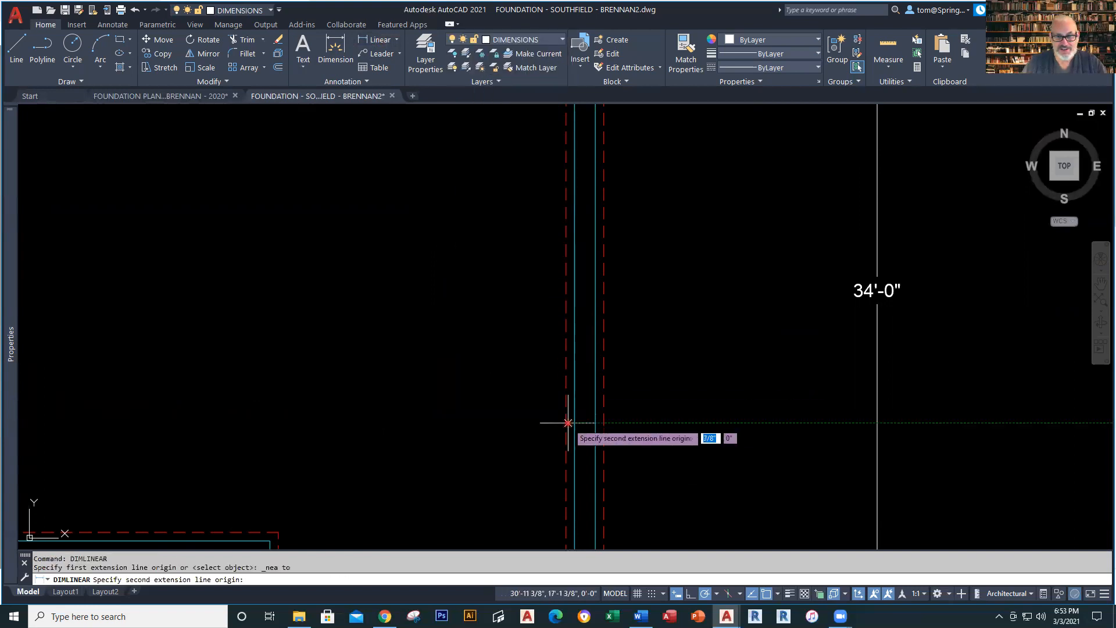
pyautogui.click(604, 423)
pyautogui.click(580, 417)
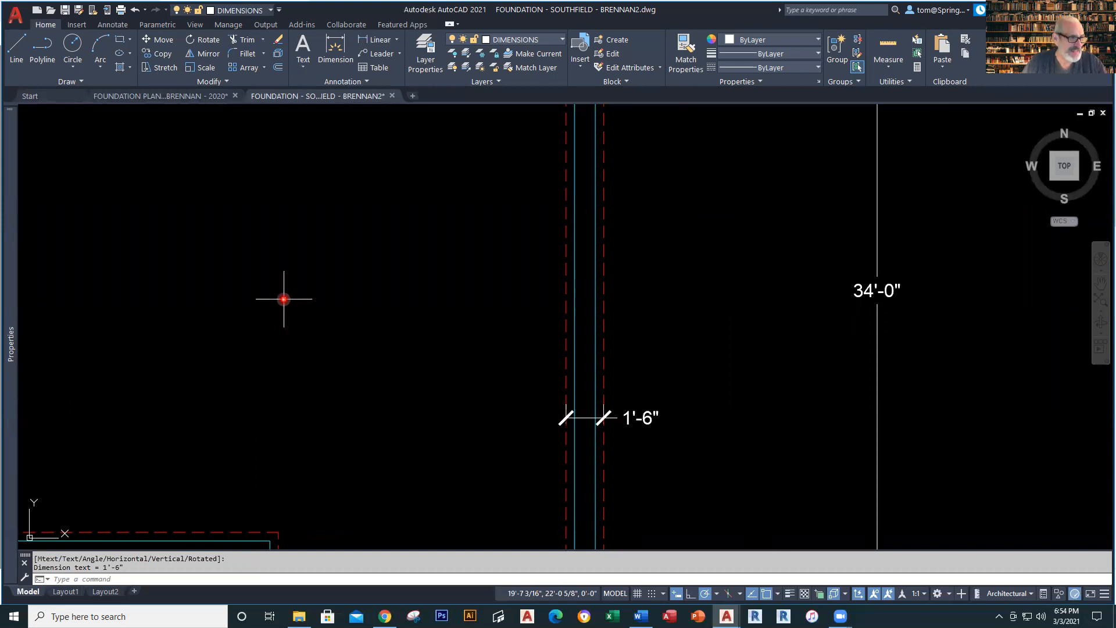
# Add a linear dimension between the right wall's two solid faces, using a Nearest snap, and place it just above the footing dimension.
pyautogui.rightClick(284, 298)
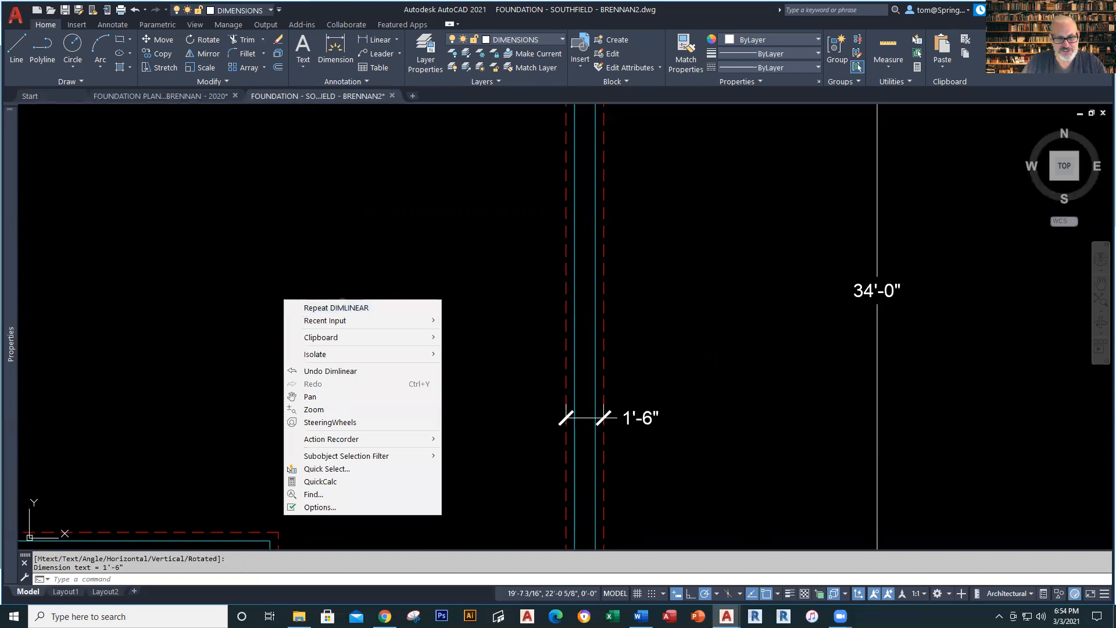
pyautogui.click(343, 305)
pyautogui.keyDown('shift'); pyautogui.rightClick(428, 286); pyautogui.keyUp('shift')
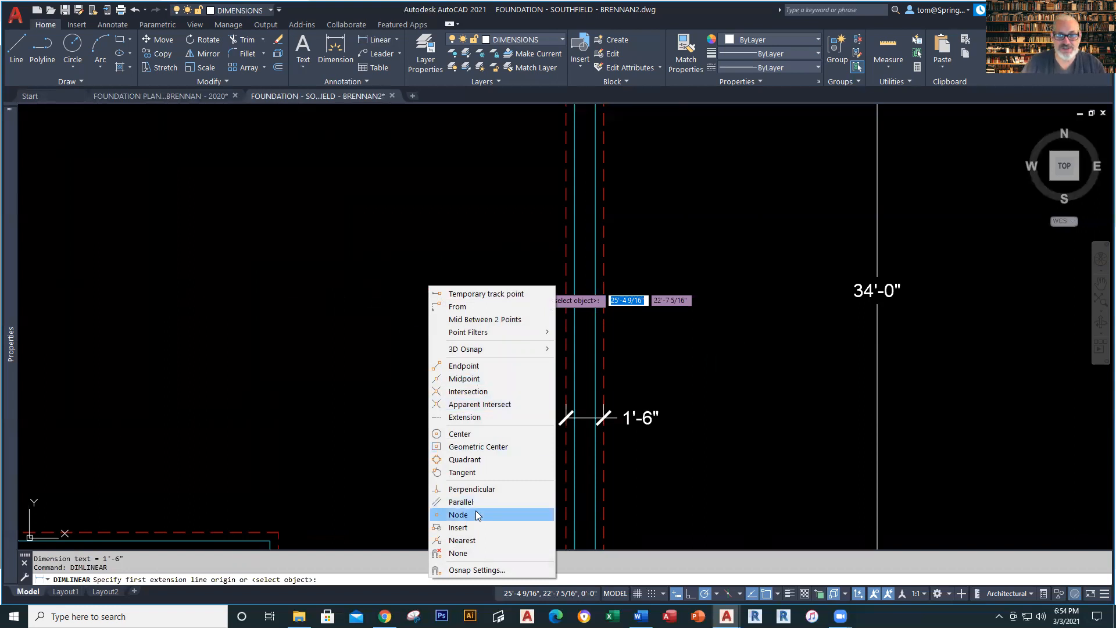
pyautogui.click(465, 540)
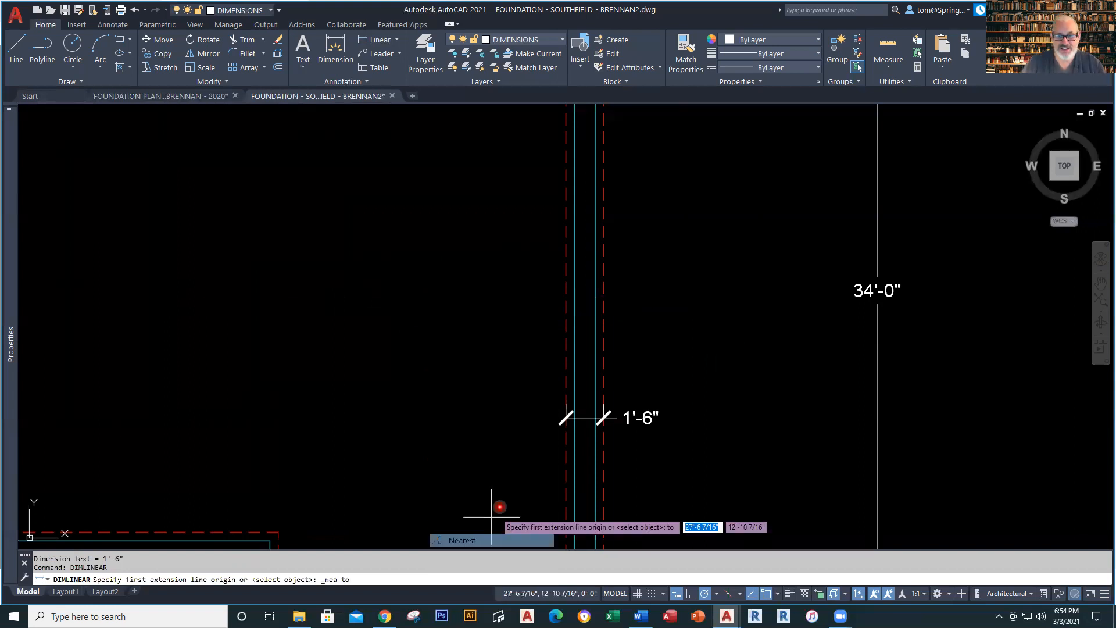
pyautogui.click(574, 386)
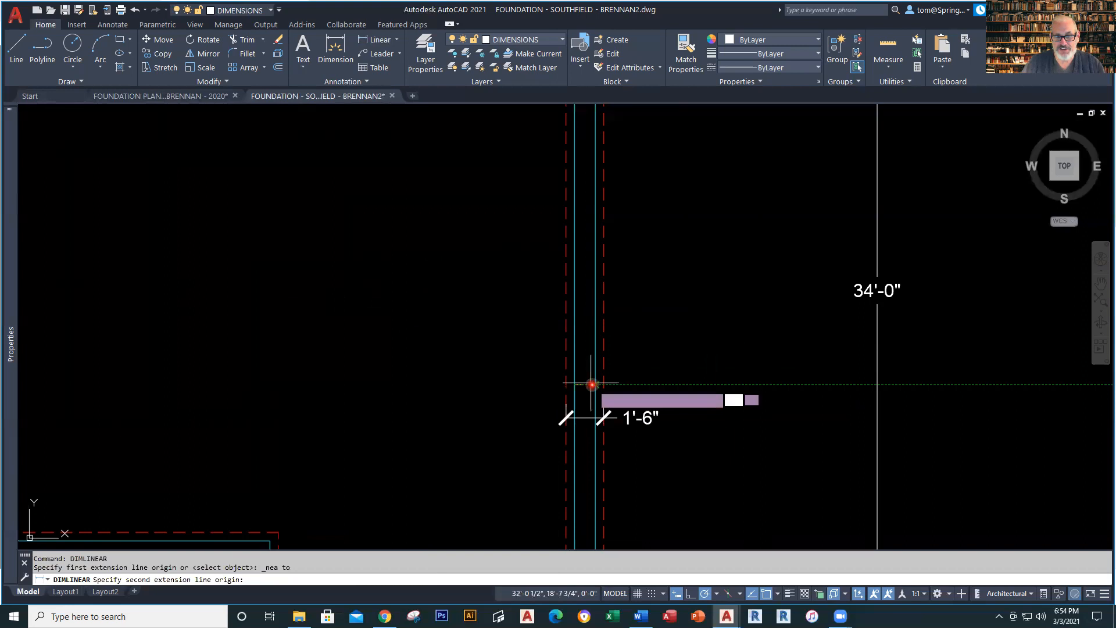
pyautogui.click(593, 384)
pyautogui.click(662, 364)
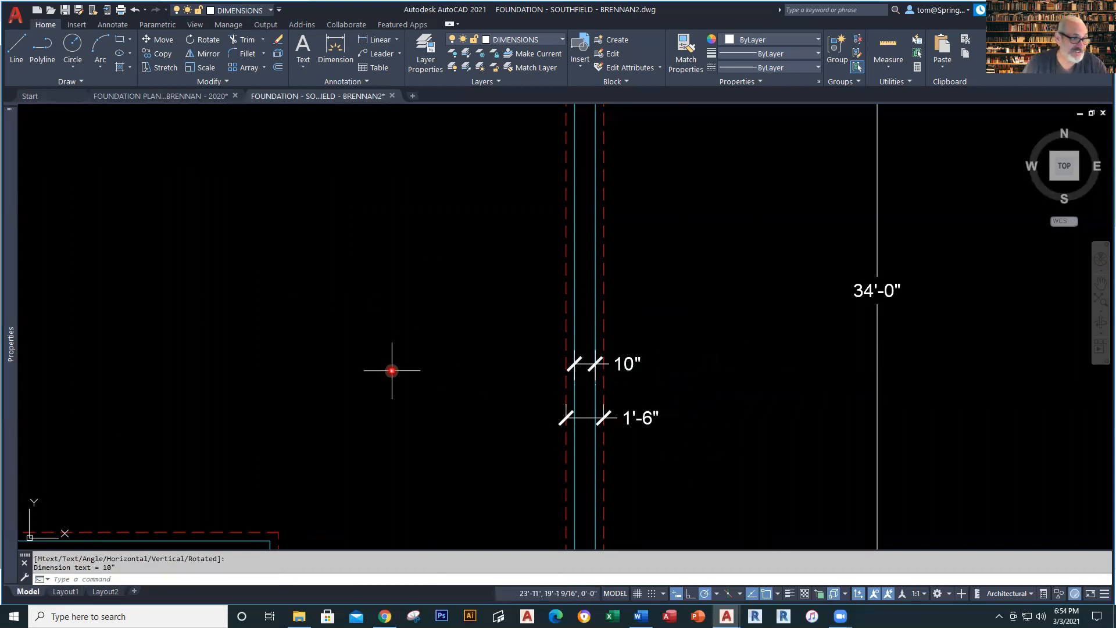
# Match the right wall's footing dimension to the properties of the inches-only dimension at the wall jog.
pyautogui.scroll(-2, 416, 359)
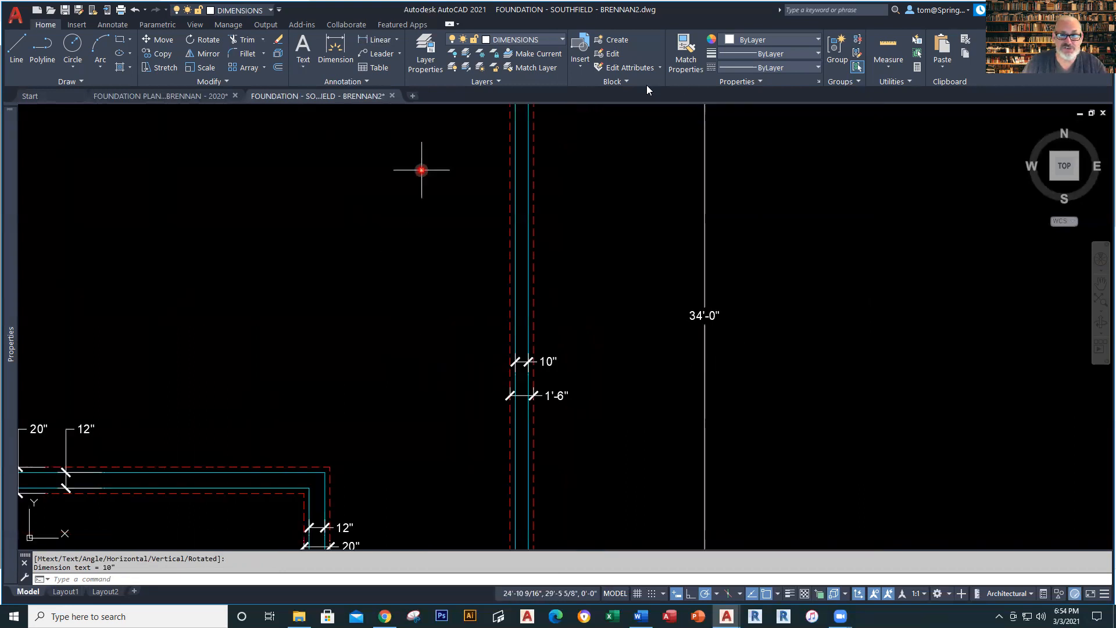
pyautogui.click(685, 55)
pyautogui.click(352, 536)
pyautogui.click(555, 401)
pyautogui.press('Escape')
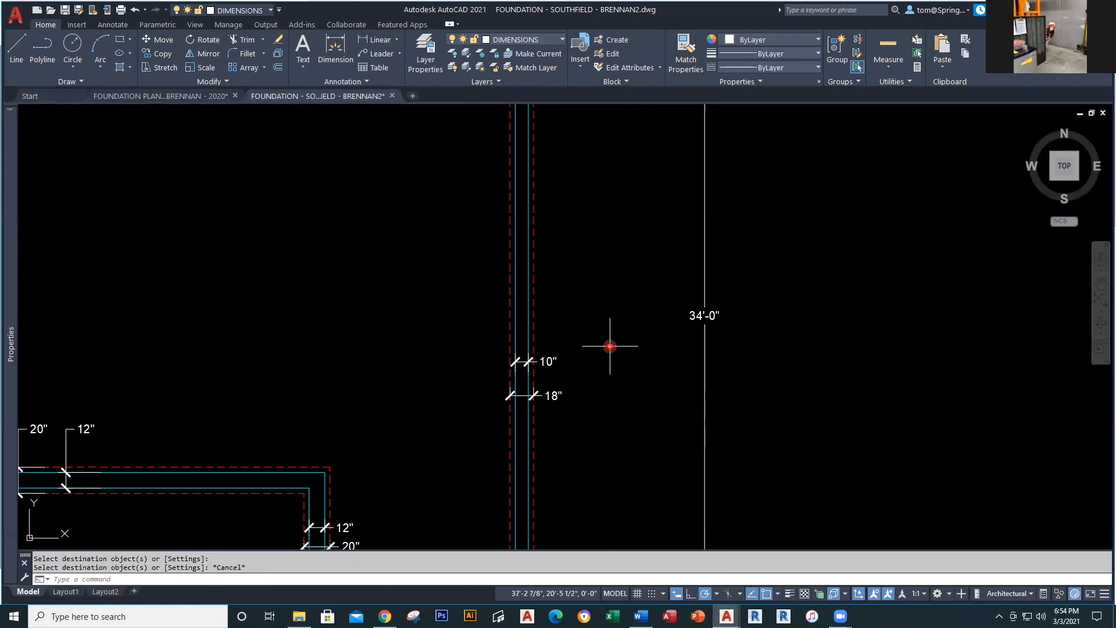
# Turn on Nearest as a running object snap in the drafting settings.
pyautogui.click(778, 594)
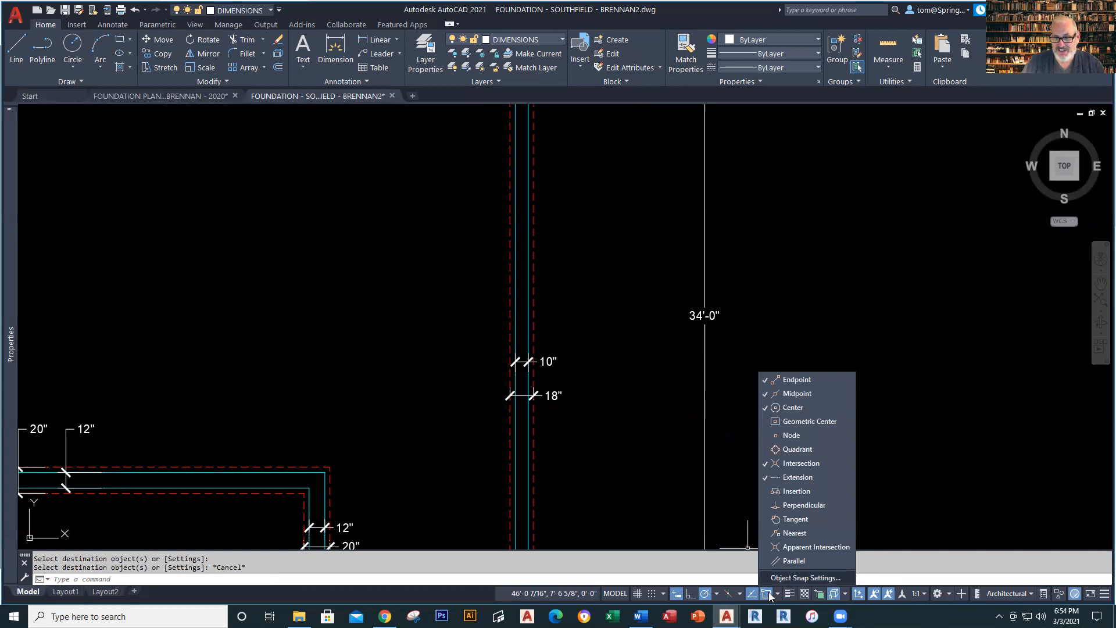
pyautogui.click(759, 453)
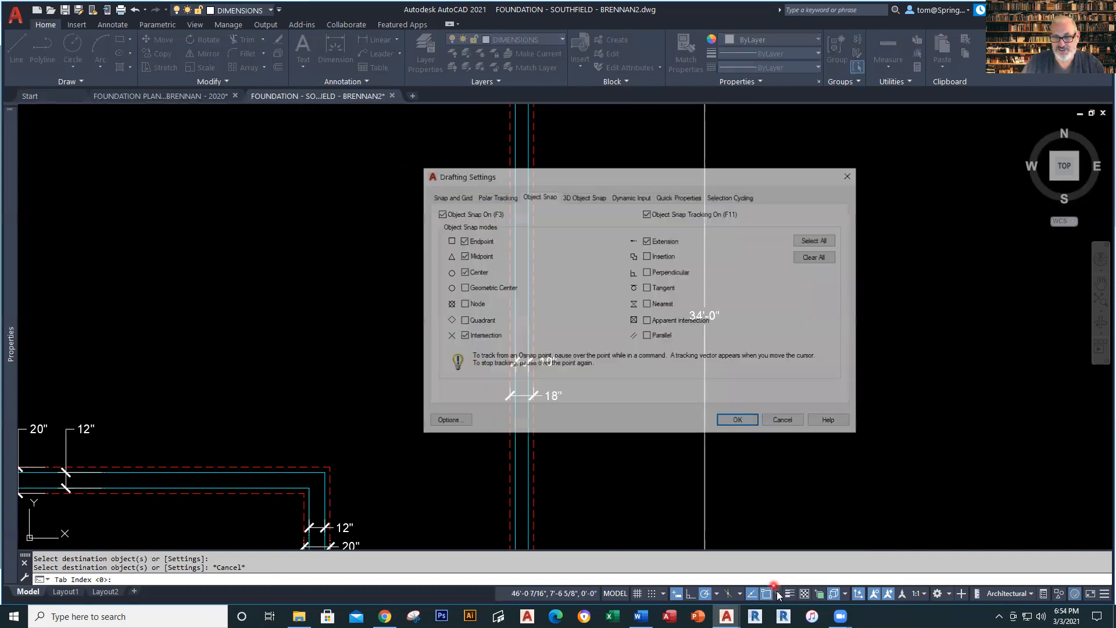
pyautogui.click(647, 304)
pyautogui.click(732, 427)
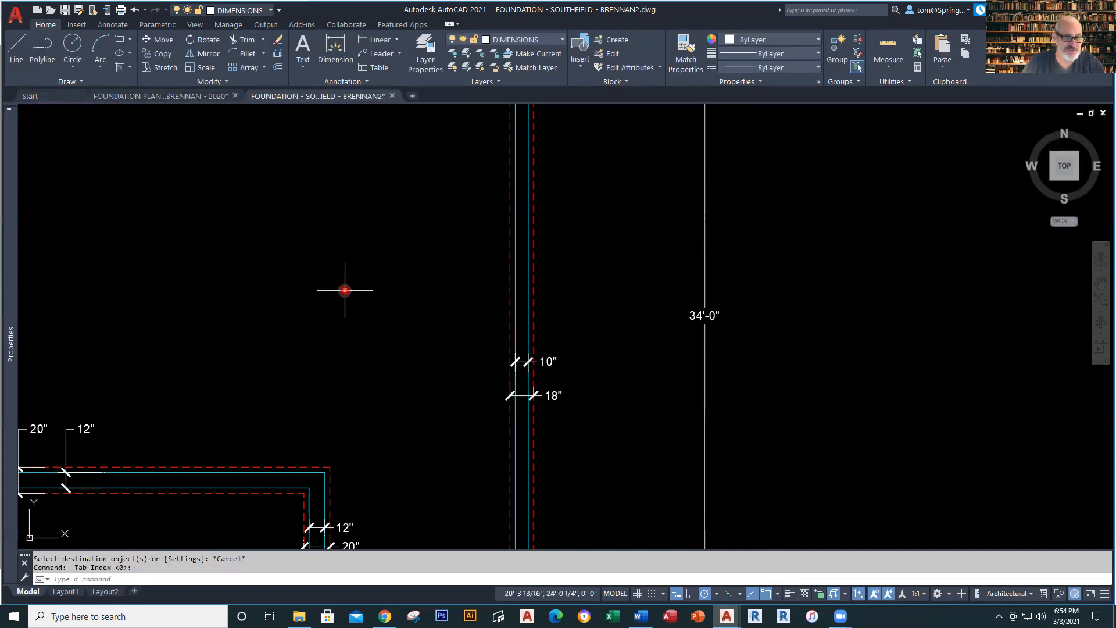
# Try to add a linear dimension across the lower wall's footing between its inner and outer dashed lines, placing it below the wall.
pyautogui.scroll(-5, 349, 300)
pyautogui.scroll(3, 453, 430)
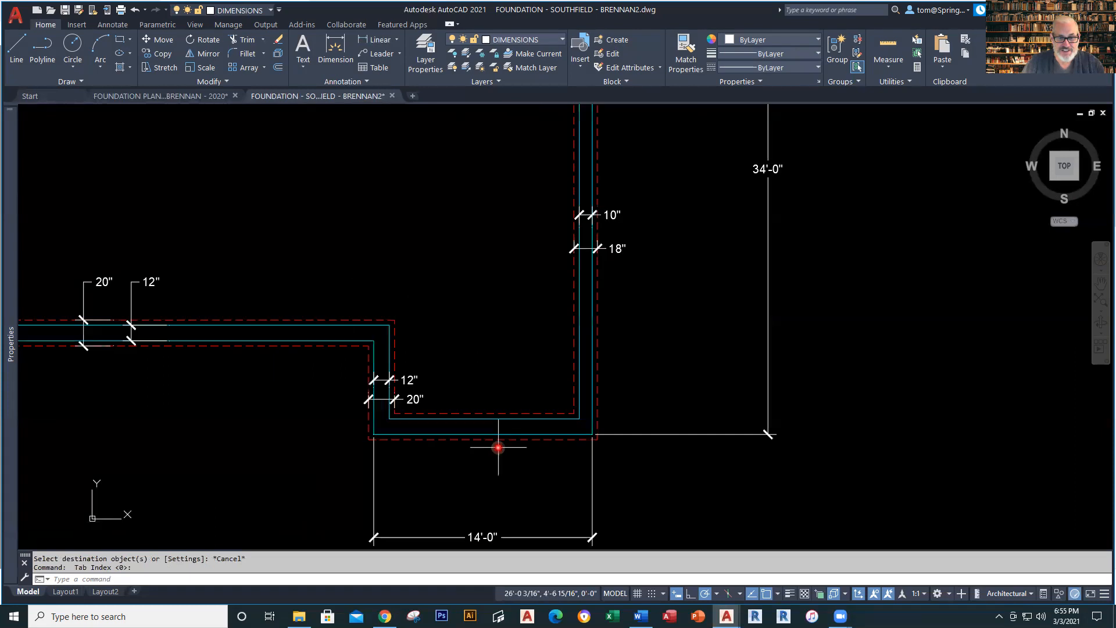
pyautogui.scroll(3, 498, 459)
pyautogui.click(379, 40)
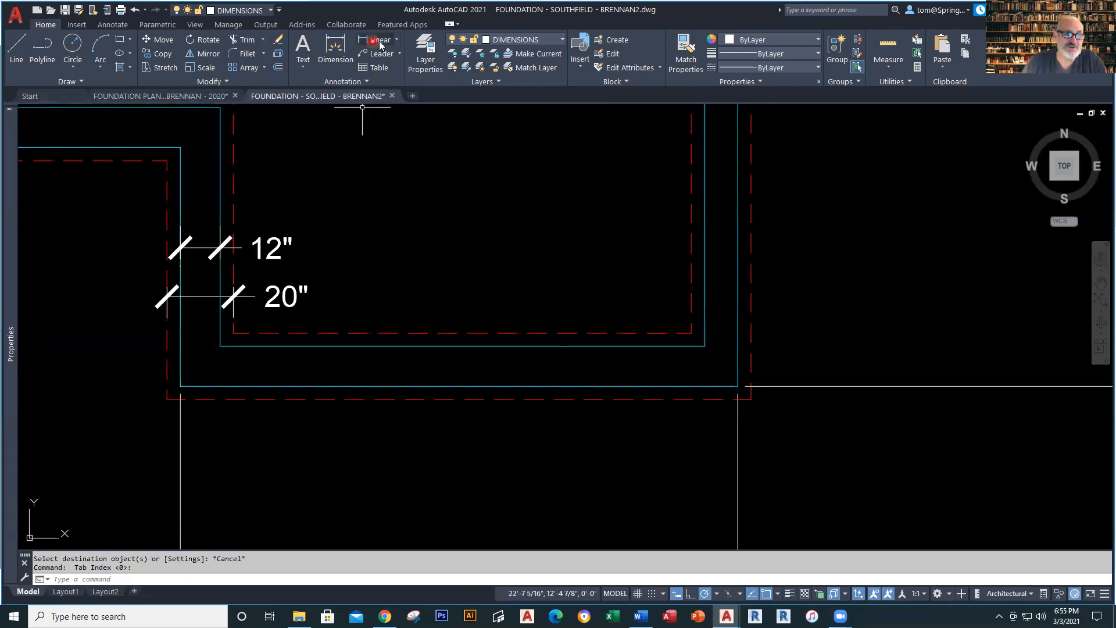
pyautogui.click(546, 334)
pyautogui.click(542, 400)
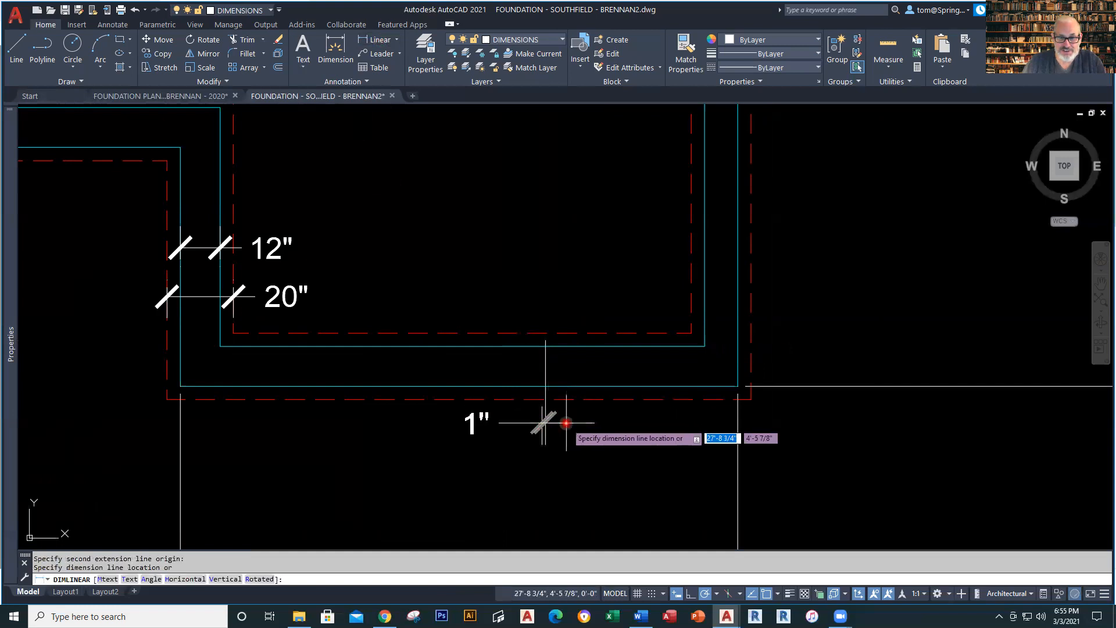
pyautogui.click(543, 445)
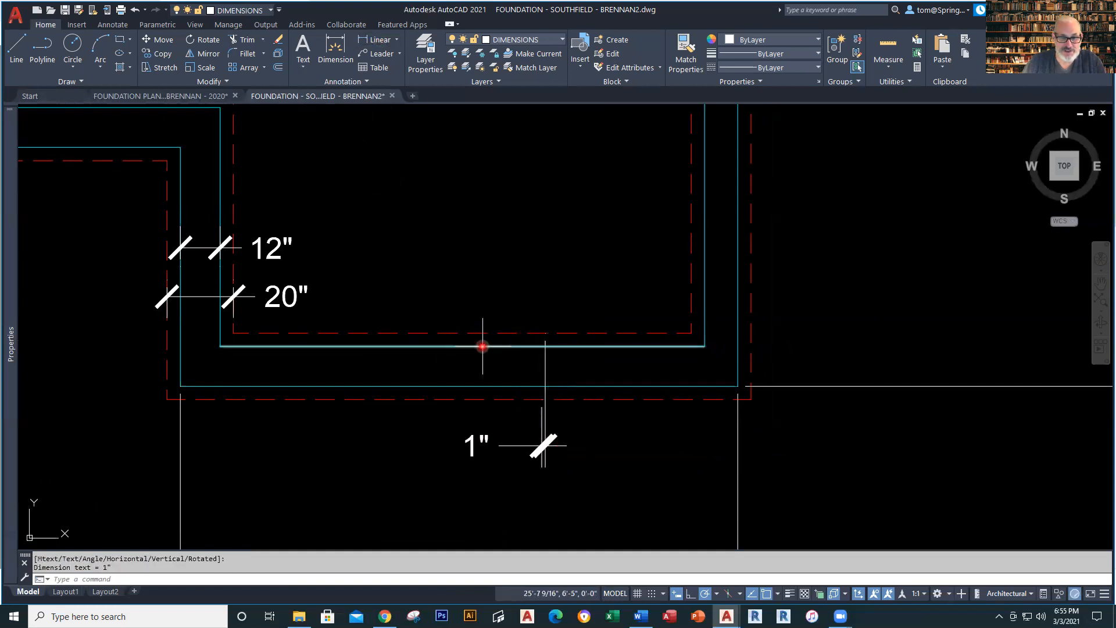
# Add a vertical linear dimension between the lower wall's inner and outer solid faces, left of the wall's midpoint.
pyautogui.rightClick(487, 237)
pyautogui.click(529, 240)
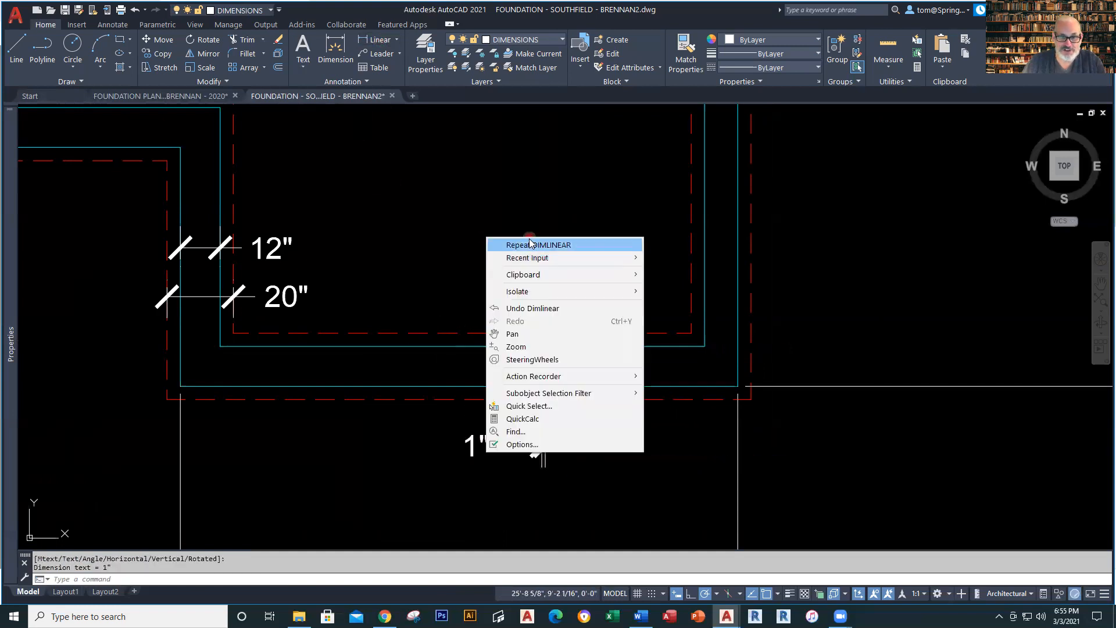
pyautogui.click(449, 346)
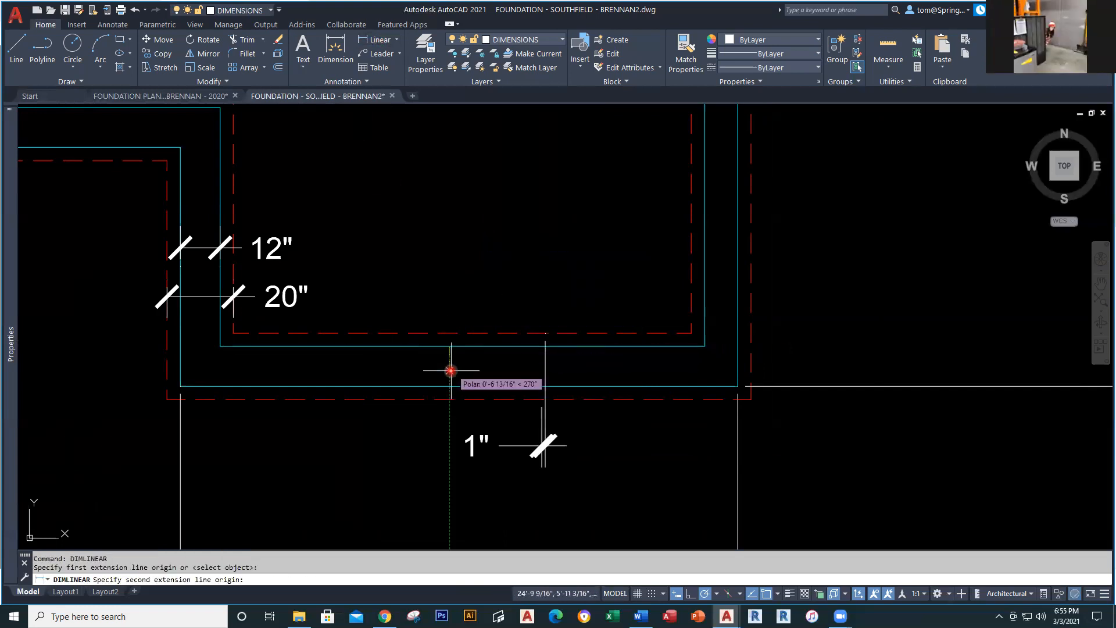
pyautogui.click(447, 384)
pyautogui.click(438, 449)
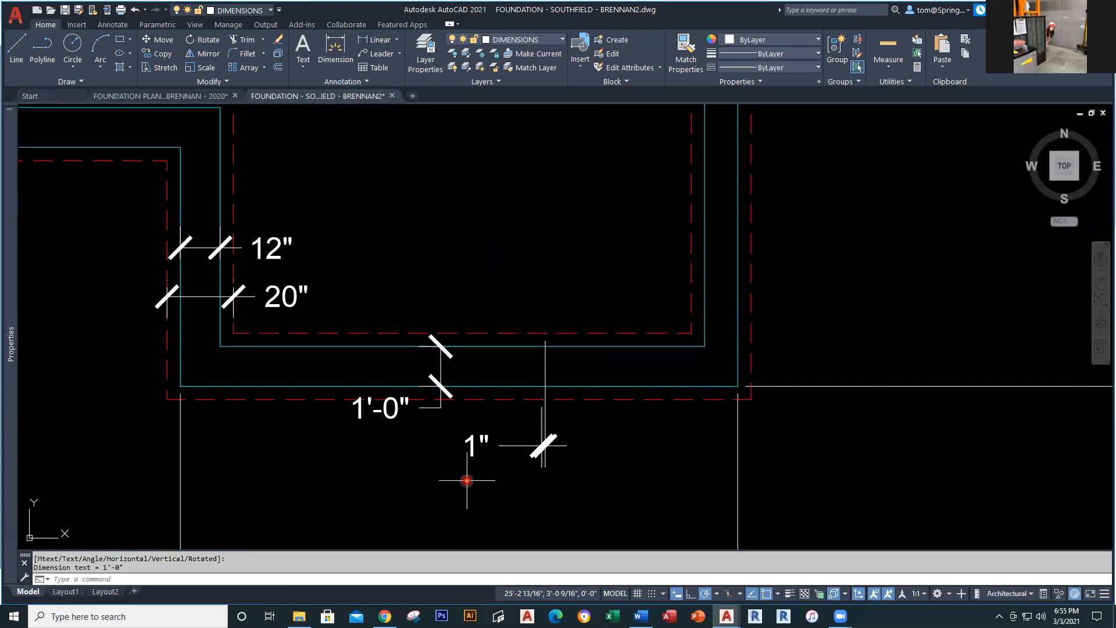
pyautogui.press('Escape')
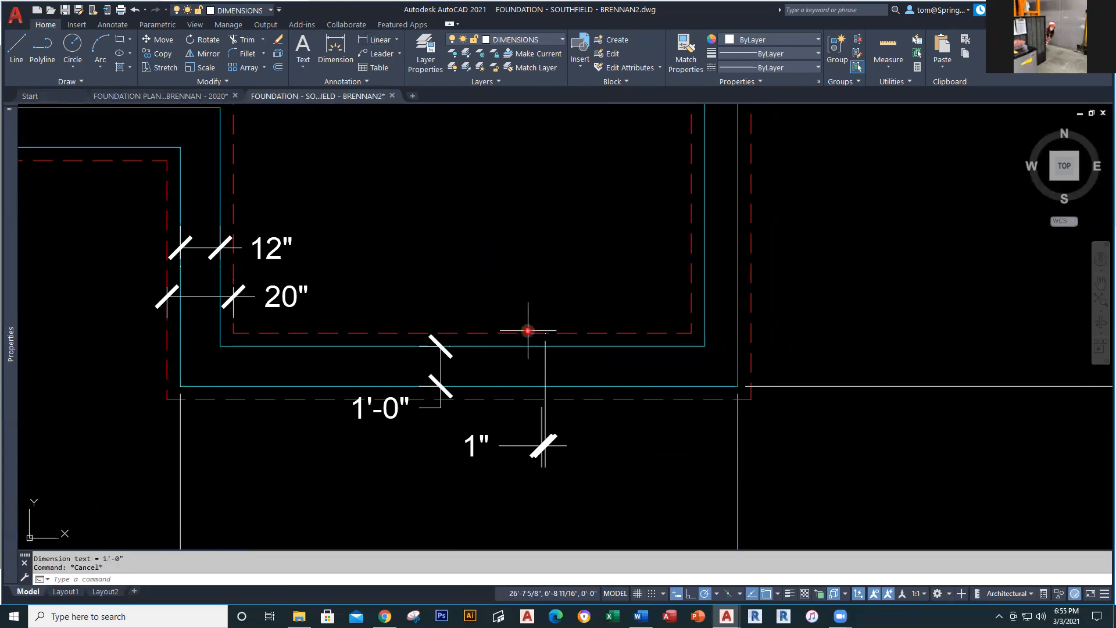
# Try again to dimension the lower wall's footing between its dashed lines, placing the dimension to the right of the 1" dimension.
pyautogui.moveTo(629, 332)
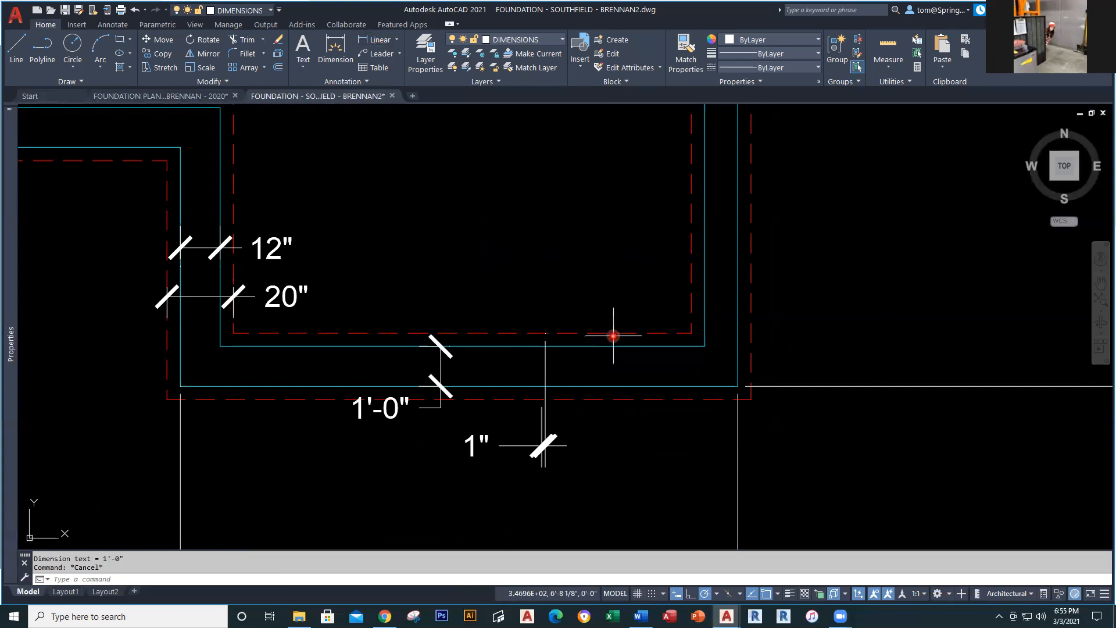
pyautogui.rightClick(598, 314)
pyautogui.click(608, 319)
pyautogui.click(601, 333)
pyautogui.click(602, 400)
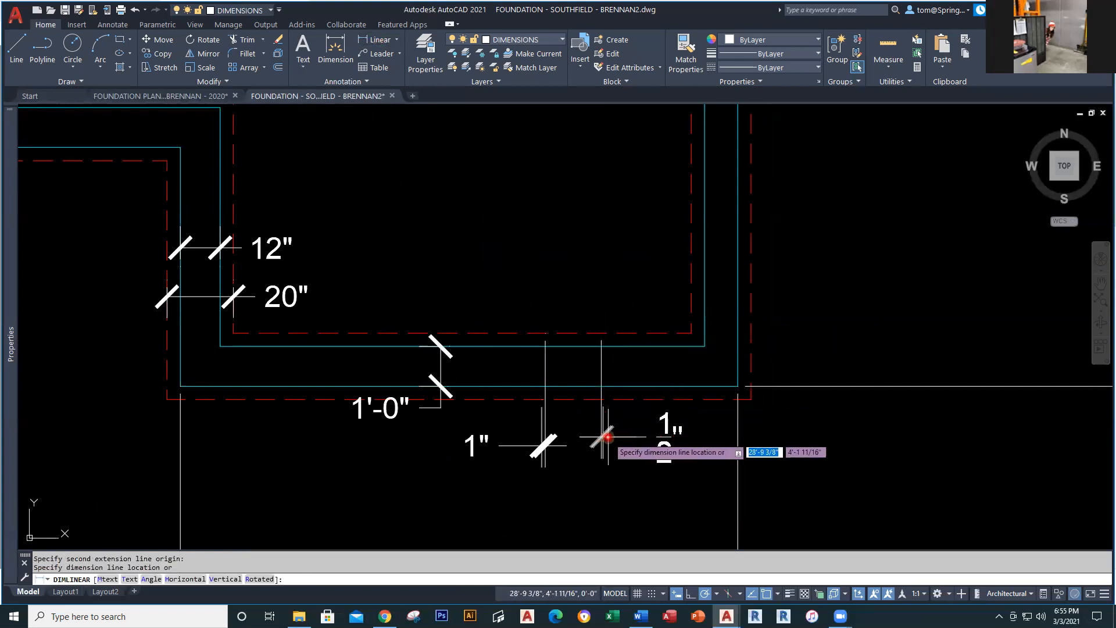
pyautogui.click(604, 446)
pyautogui.press('Escape')
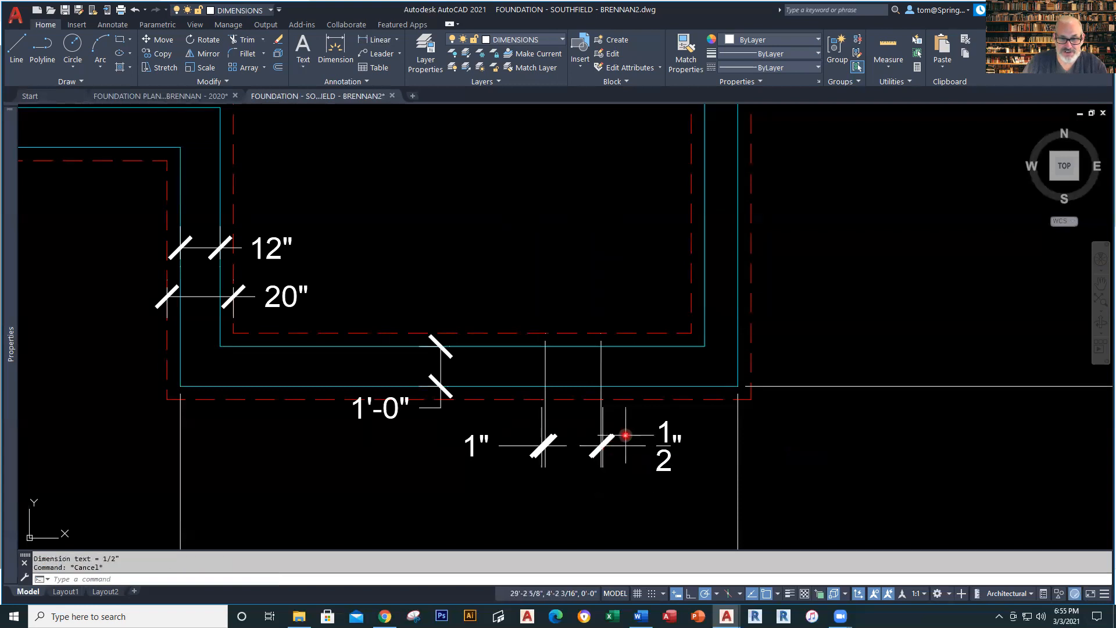
# Delete the two misplaced 1" and 1/2" dimensions below the lower wall.
pyautogui.click(646, 441)
pyautogui.click(533, 468)
pyautogui.press('Delete')
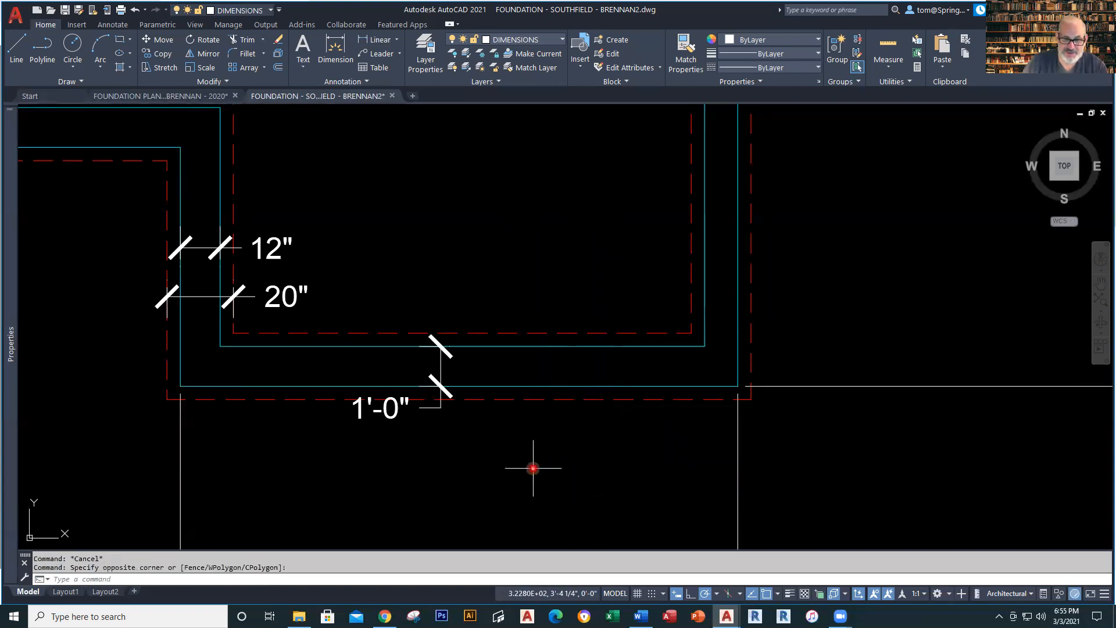
pyautogui.click(381, 40)
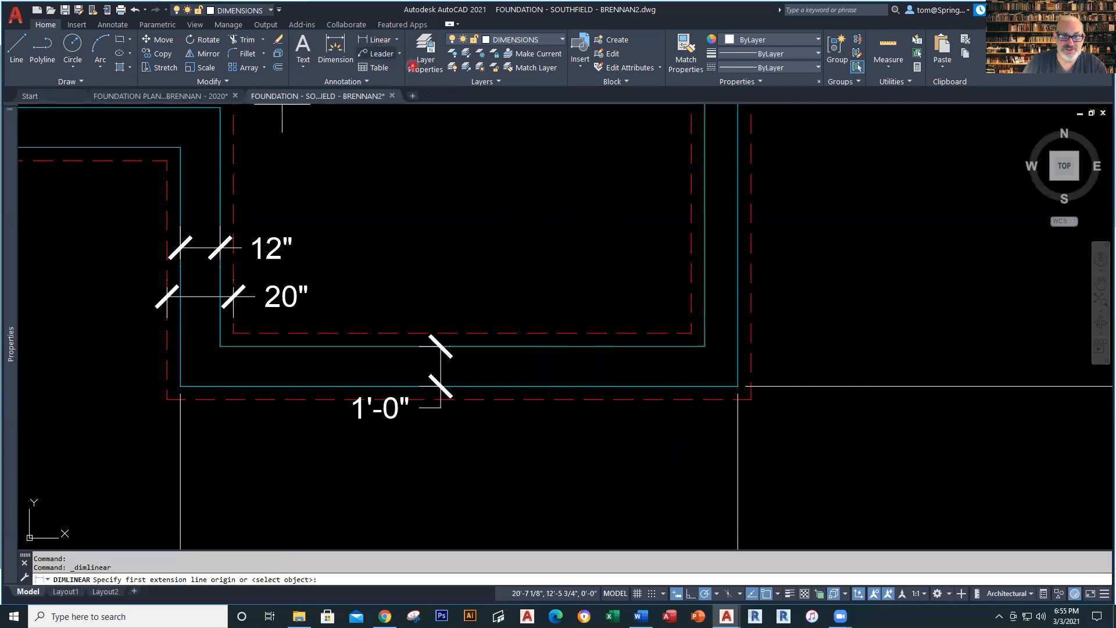
pyautogui.click(542, 346)
pyautogui.click(545, 386)
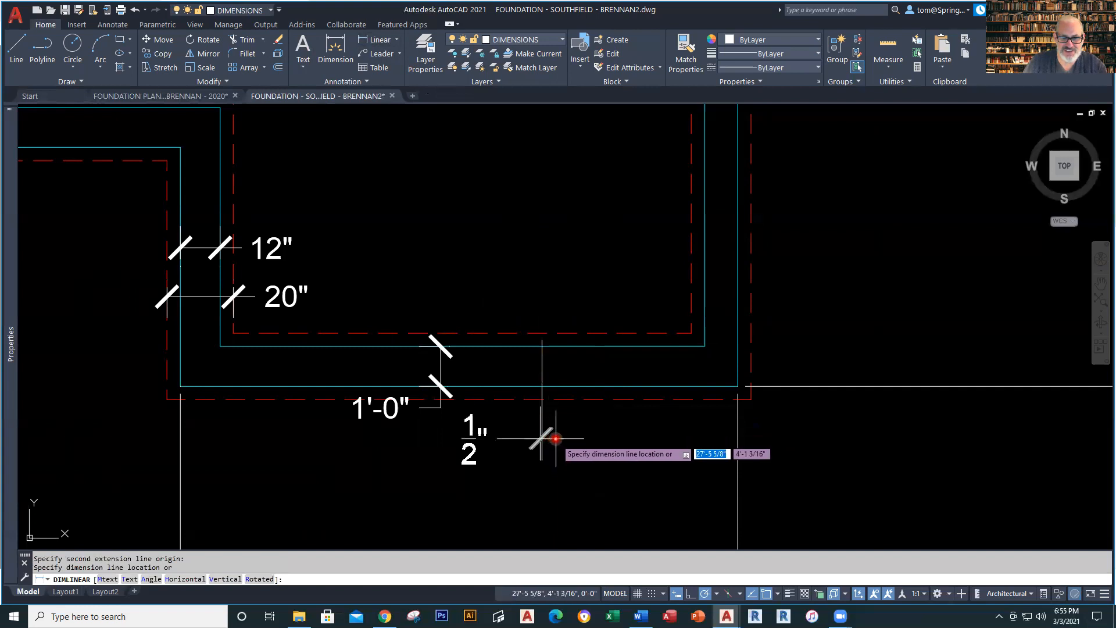
pyautogui.press('Escape')
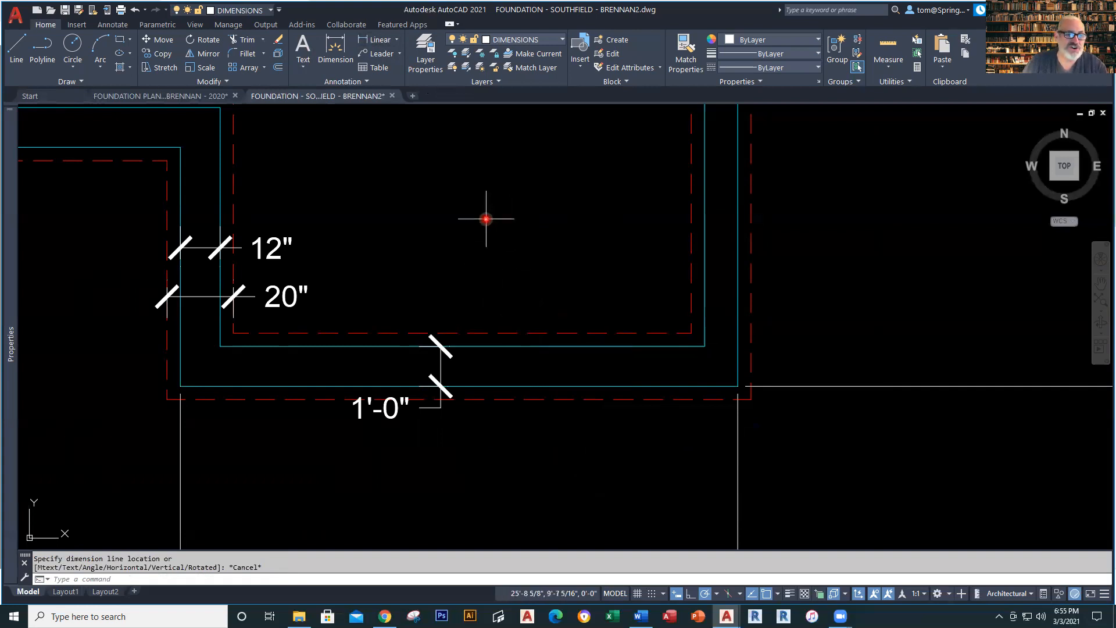
pyautogui.press('Escape')
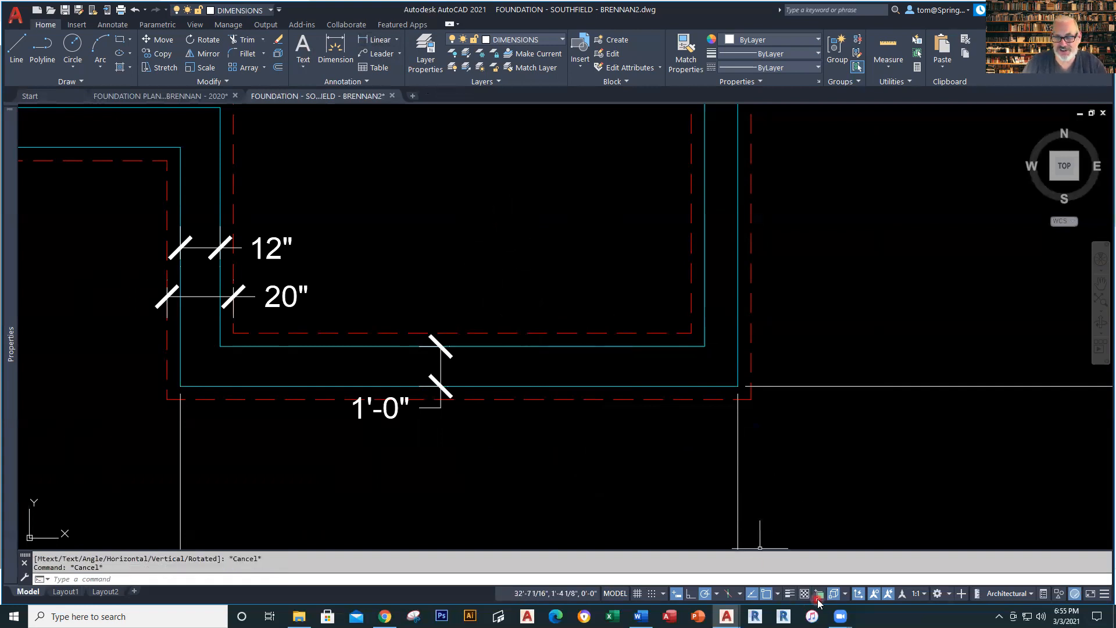
# Turn on the Nearest object snap.
pyautogui.click(778, 594)
pyautogui.click(794, 533)
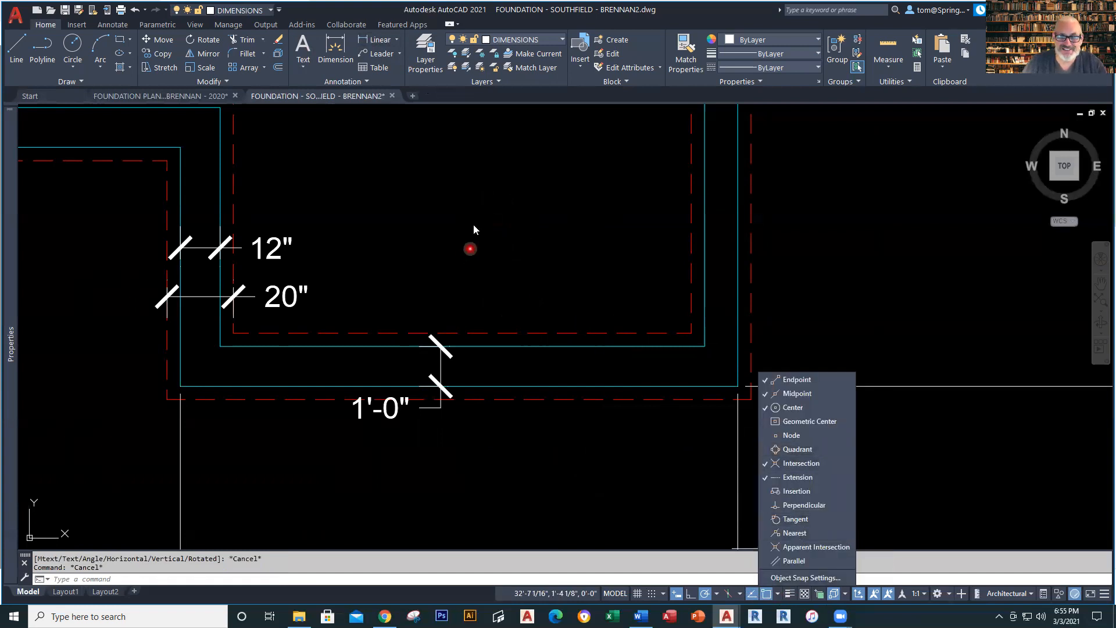
# Try a vertical linear dimension across the lower wall's footing between its inner and outer dashed lines, and undo it.
pyautogui.click(385, 40)
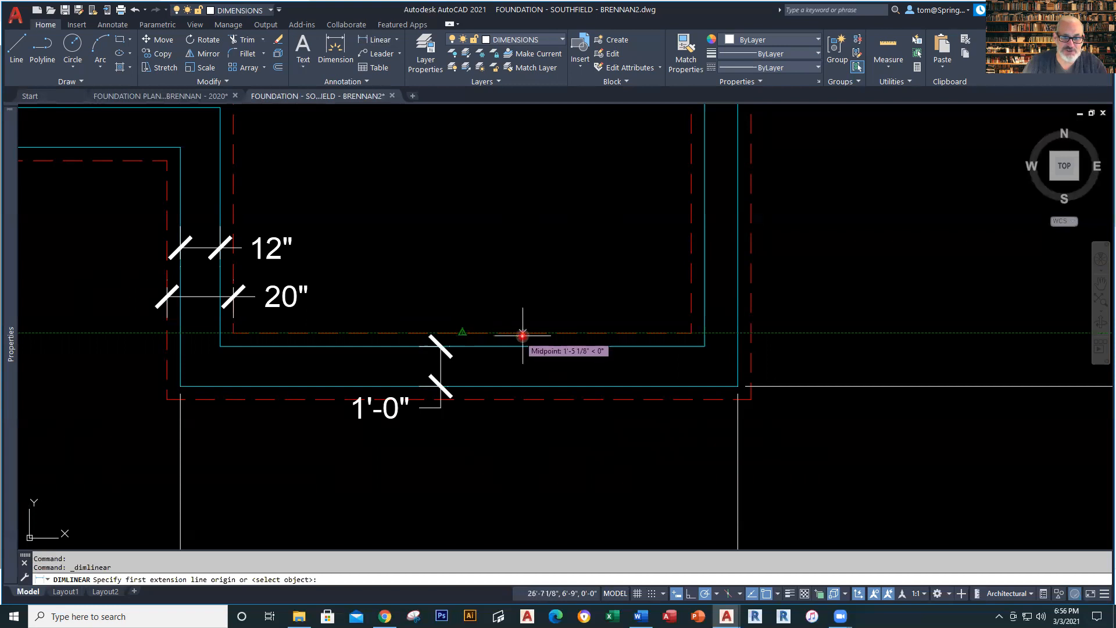
pyautogui.click(562, 333)
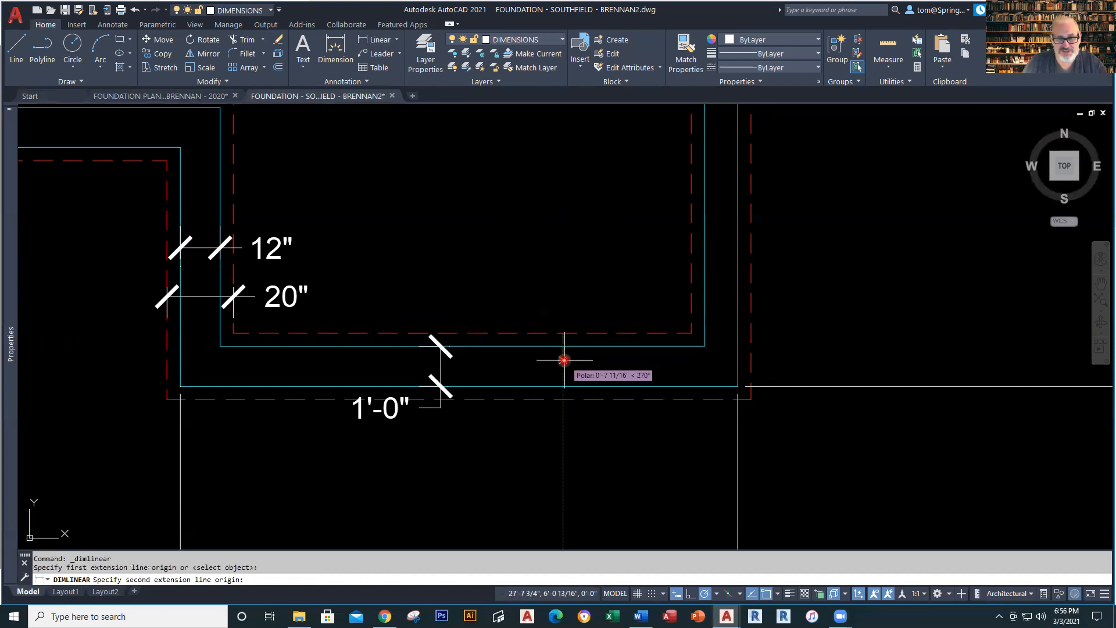
pyautogui.click(563, 398)
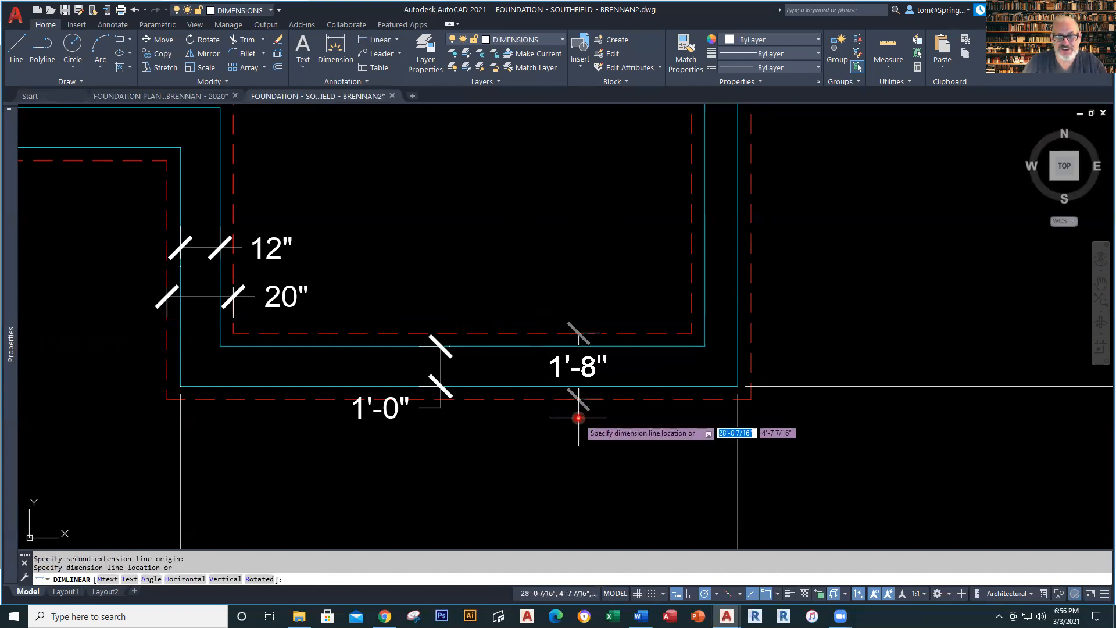
pyautogui.click(573, 419)
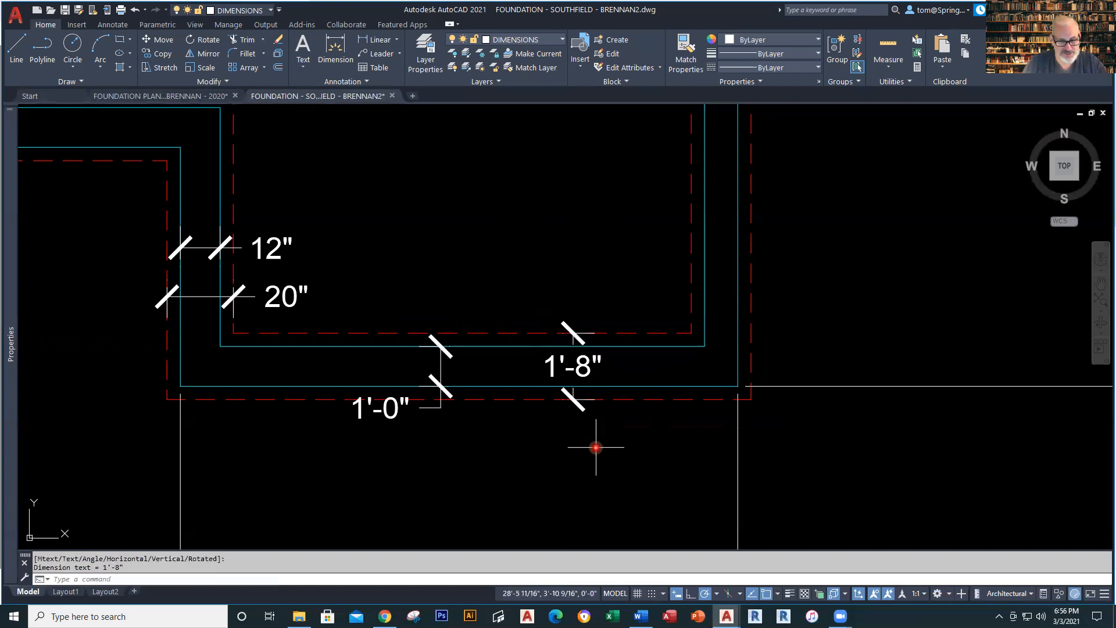
pyautogui.hotkey('ctrl', 'z')
# Add a vertical linear dimension between the lower wall's inner and outer dashed footing lines, to the right of its wall thickness dimension.
pyautogui.rightClick(523, 240)
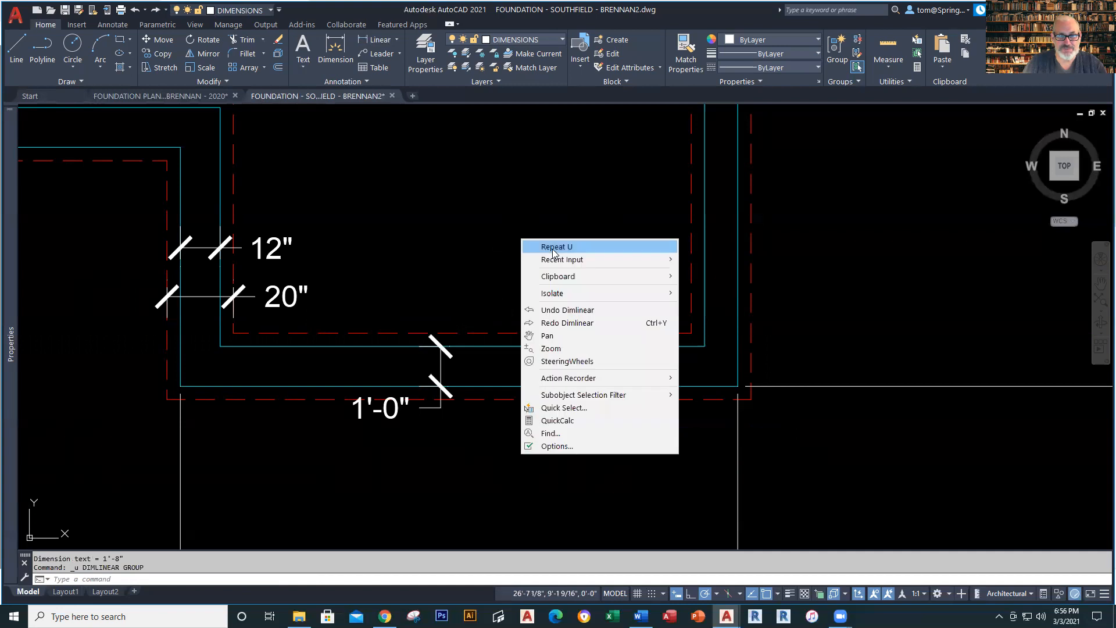
pyautogui.moveTo(564, 264)
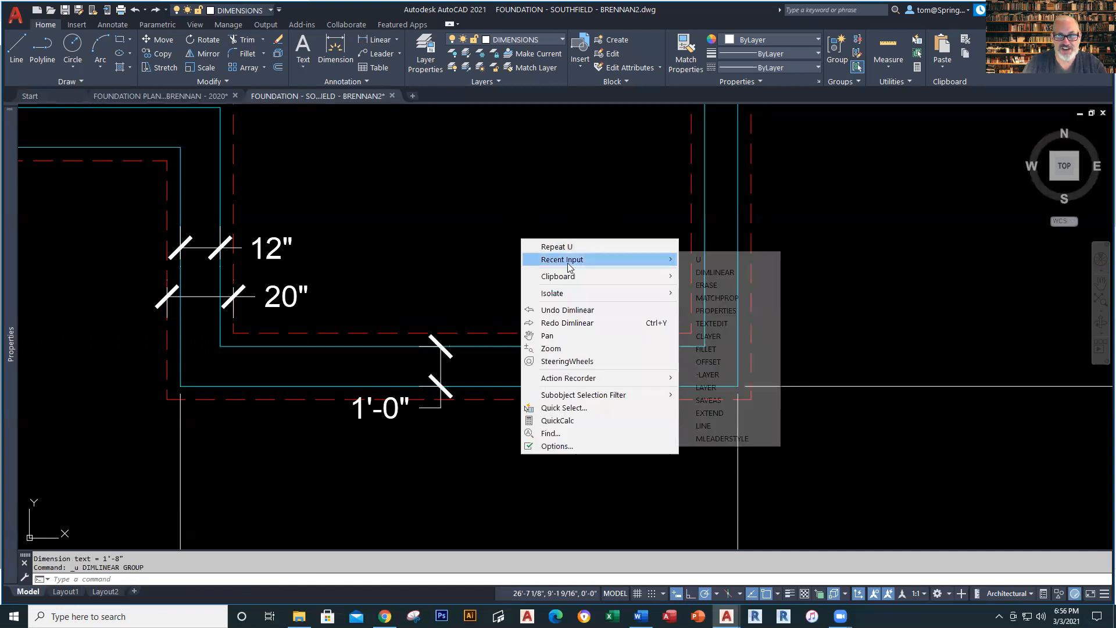
pyautogui.click(692, 271)
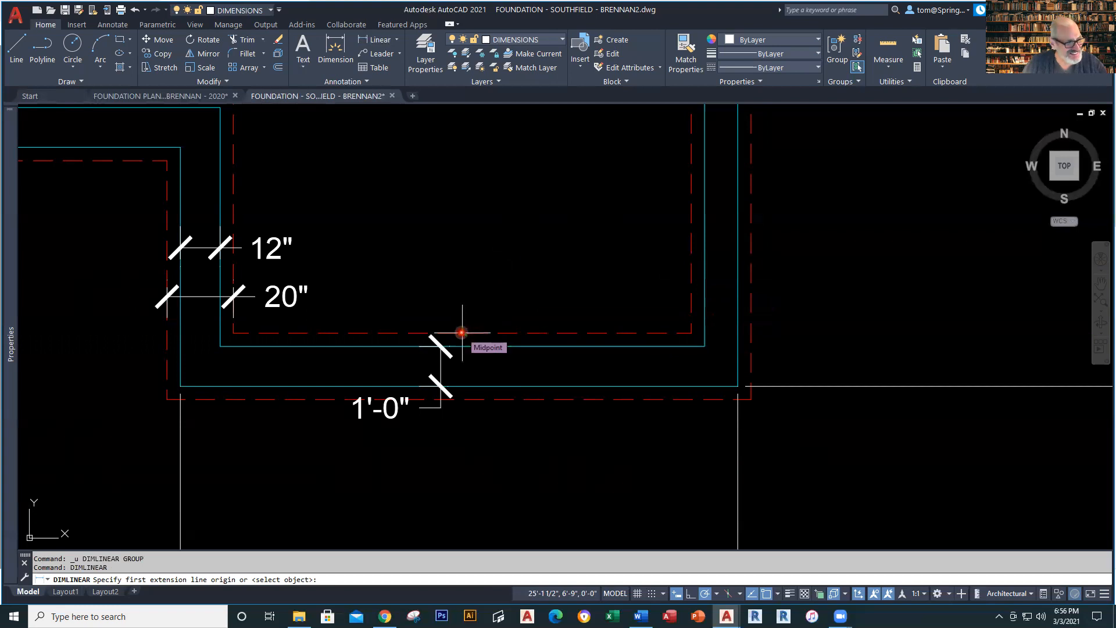
pyautogui.click(563, 332)
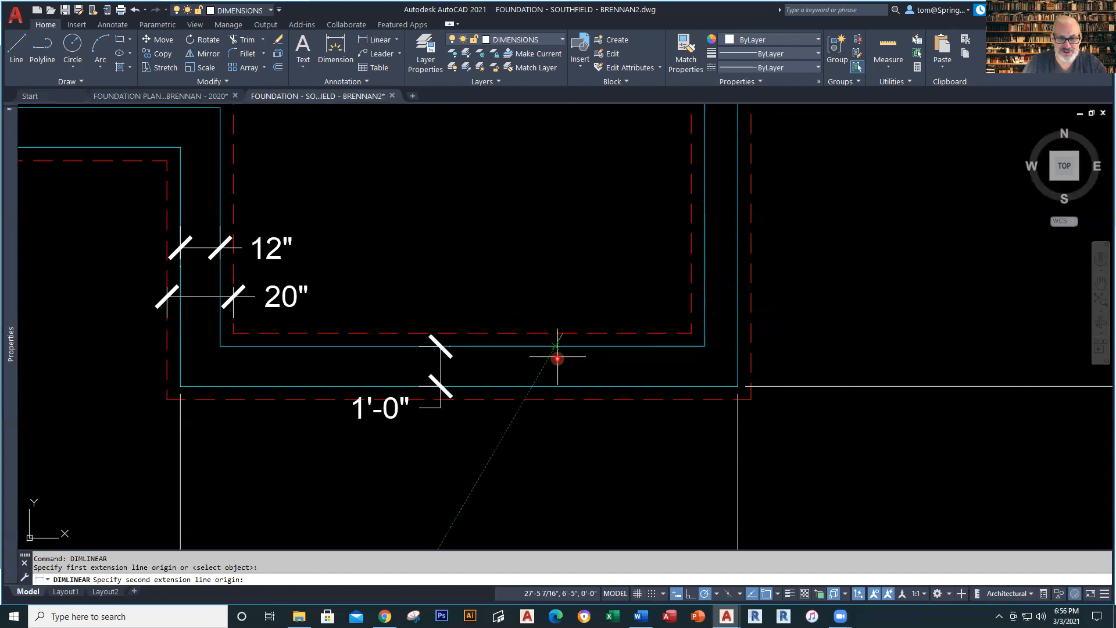
pyautogui.click(563, 400)
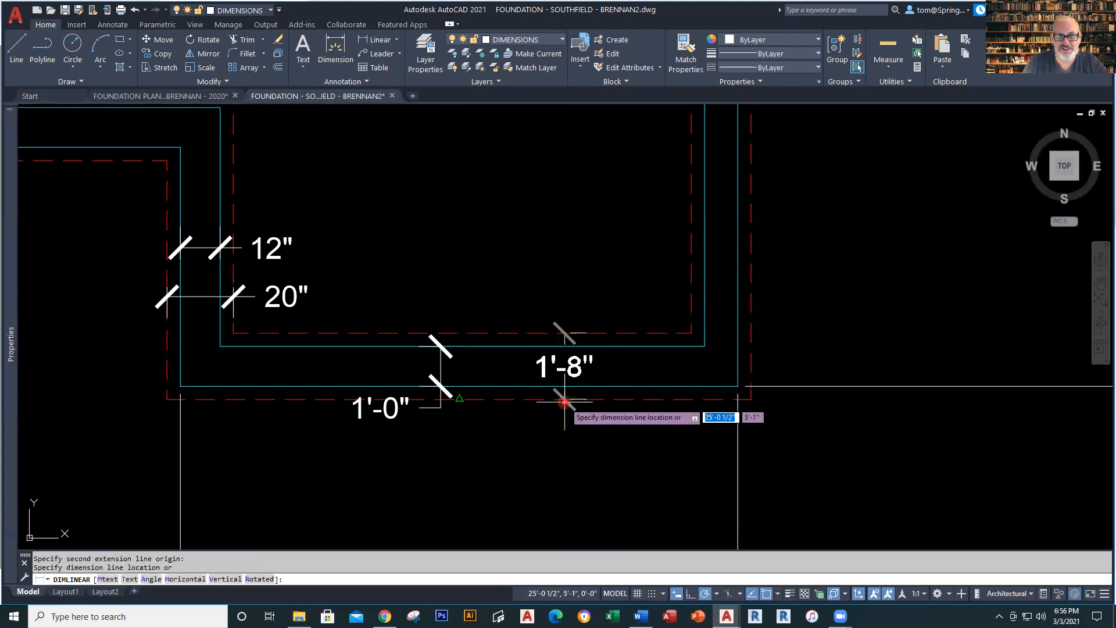
pyautogui.click(579, 407)
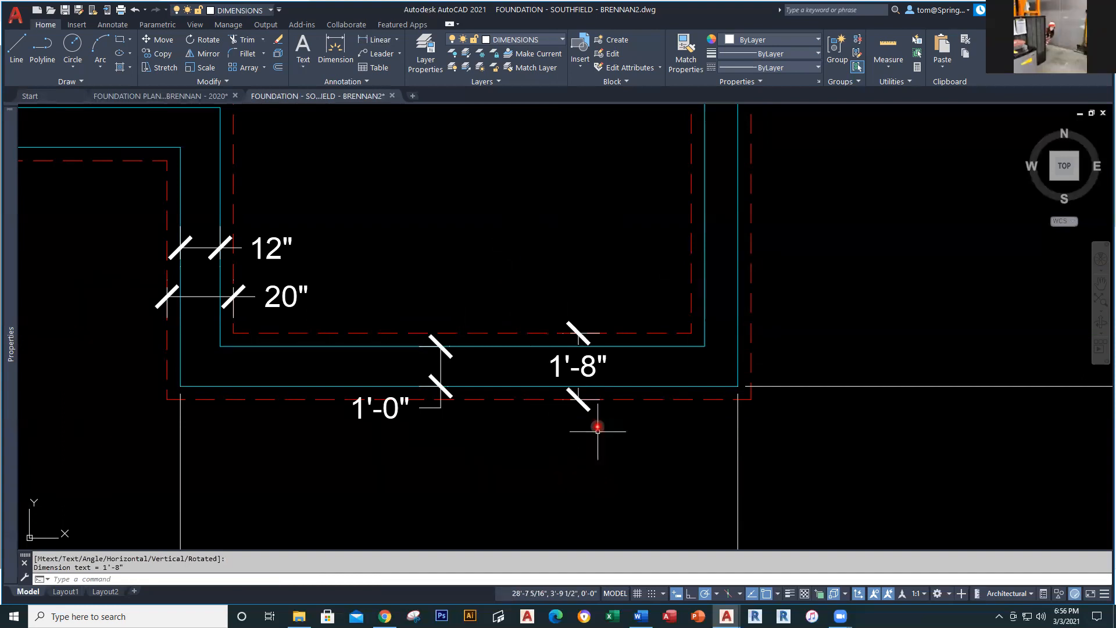
# Move the lower wall's footing dimension text below the wall, to the left of its dimension line.
pyautogui.click(569, 364)
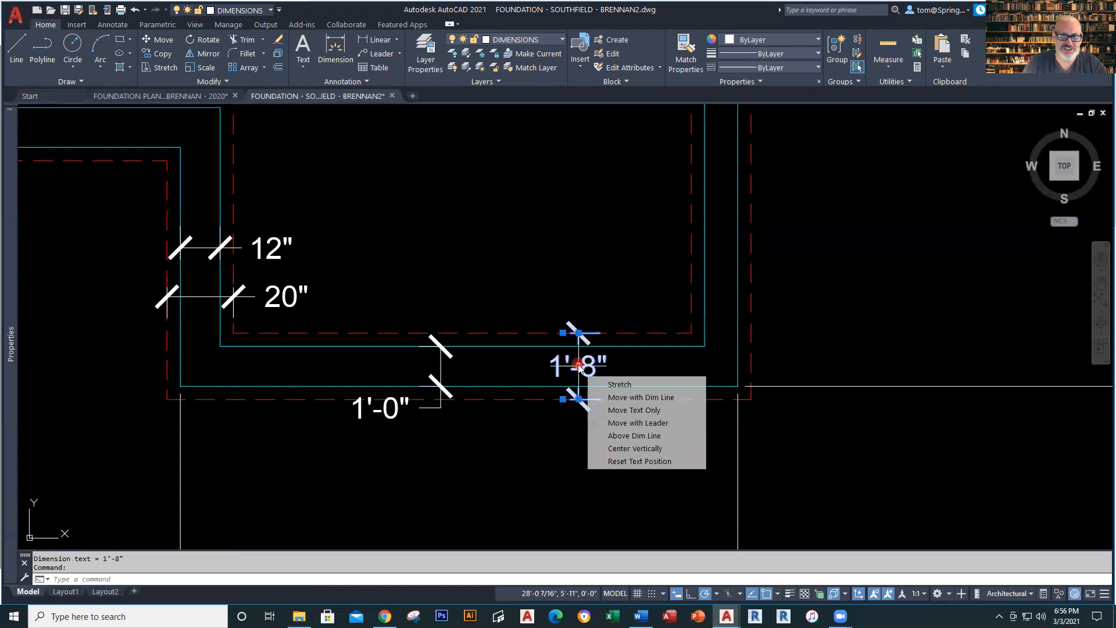
pyautogui.click(570, 364)
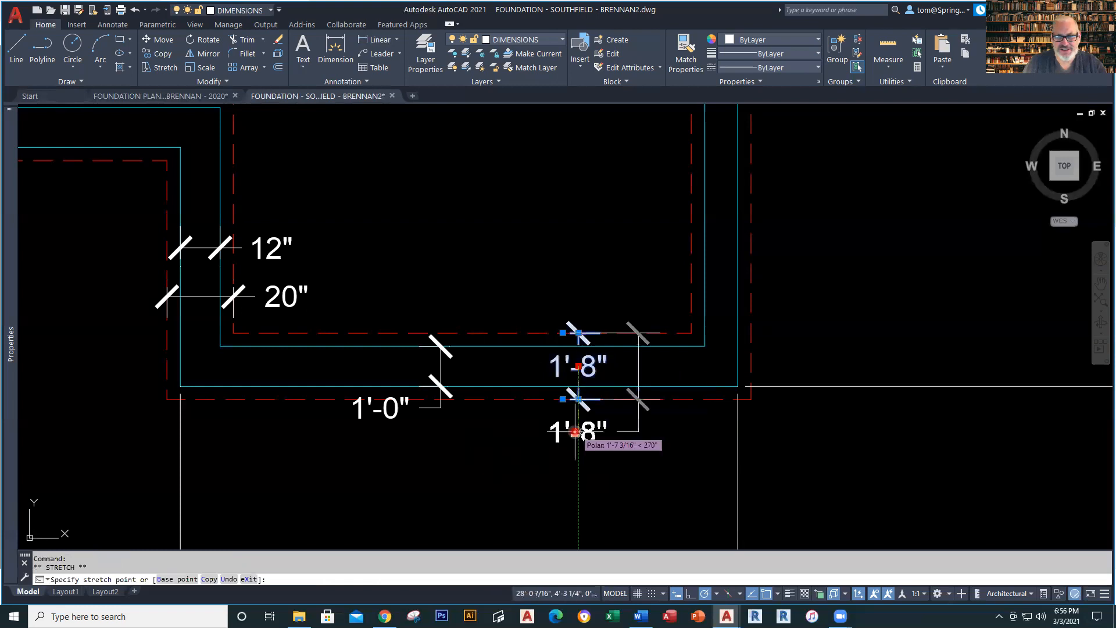
pyautogui.click(507, 447)
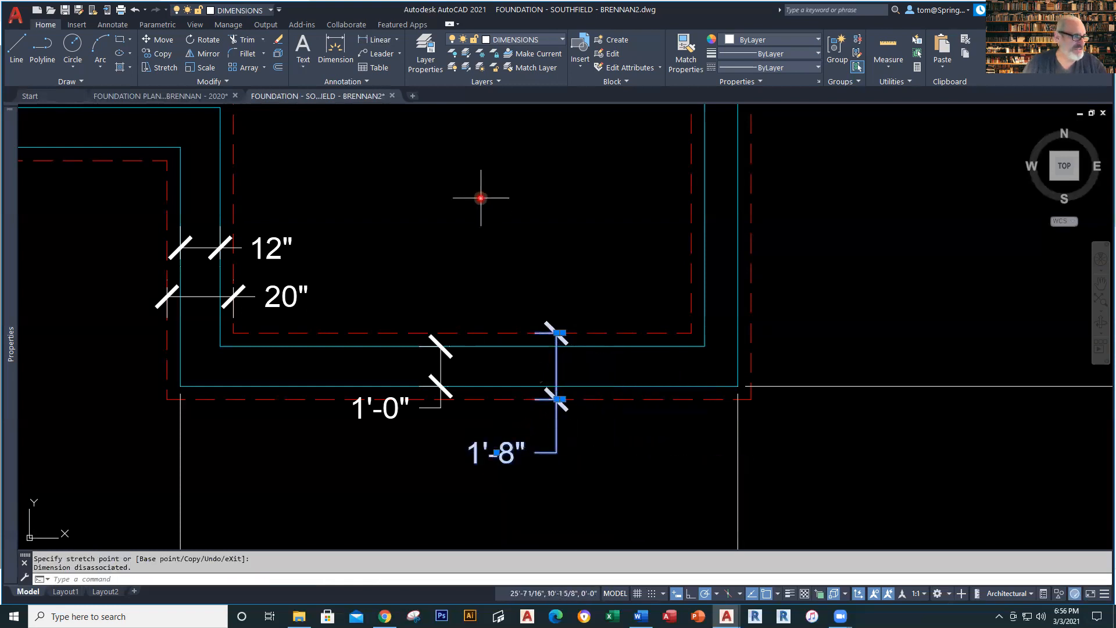
pyautogui.press('Escape')
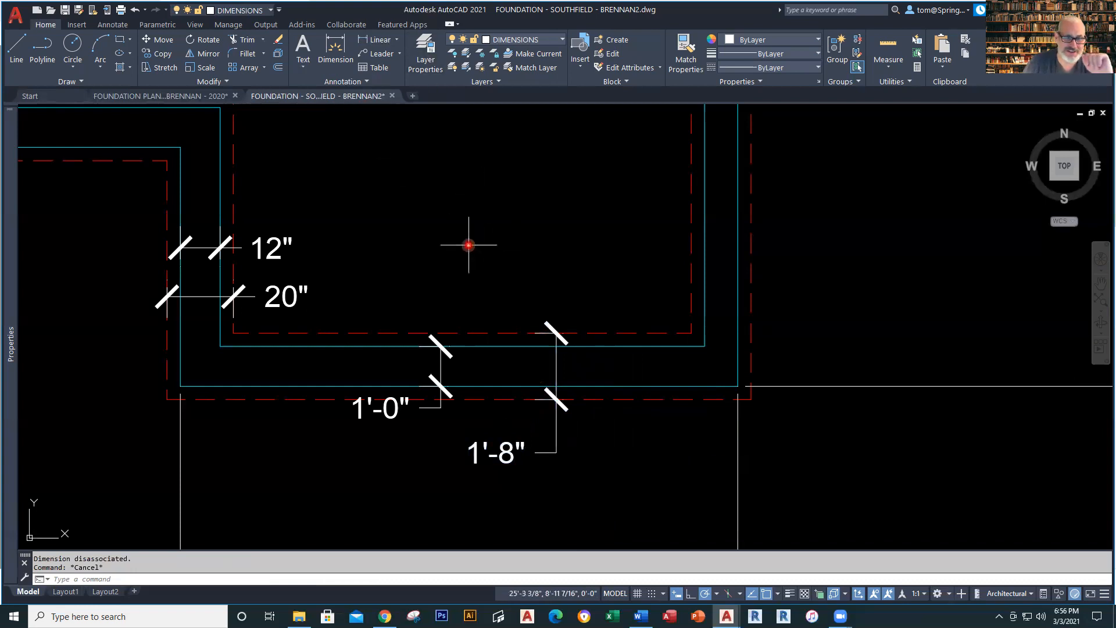
# Match the properties of the short vertical wall's 20" dimension onto the lower wall's thickness and footing dimensions.
pyautogui.click(685, 58)
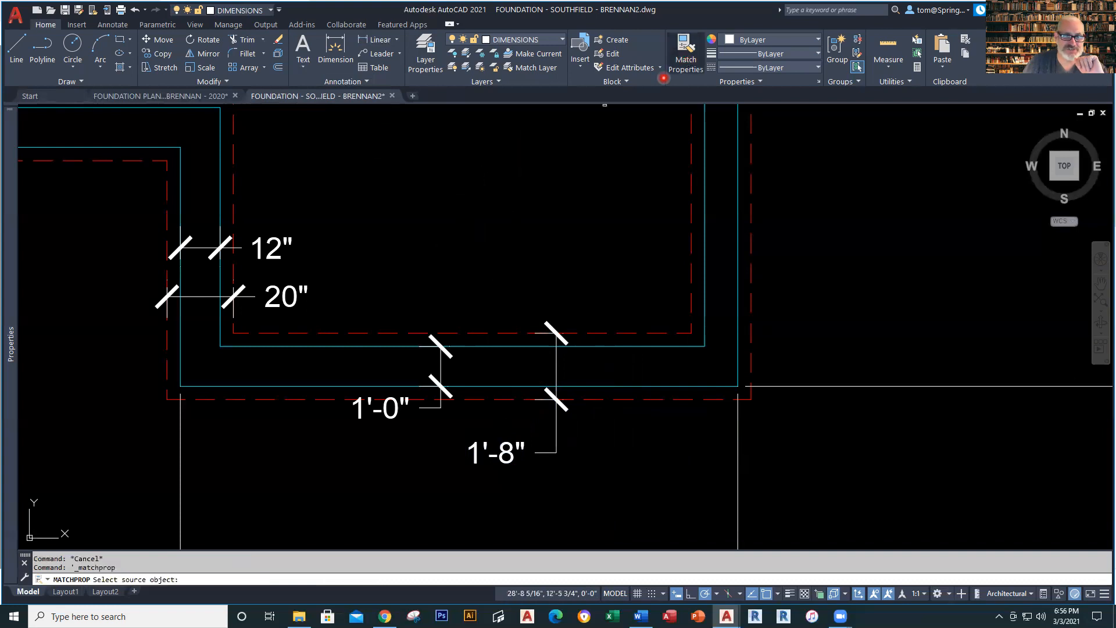
pyautogui.click(283, 297)
pyautogui.click(388, 409)
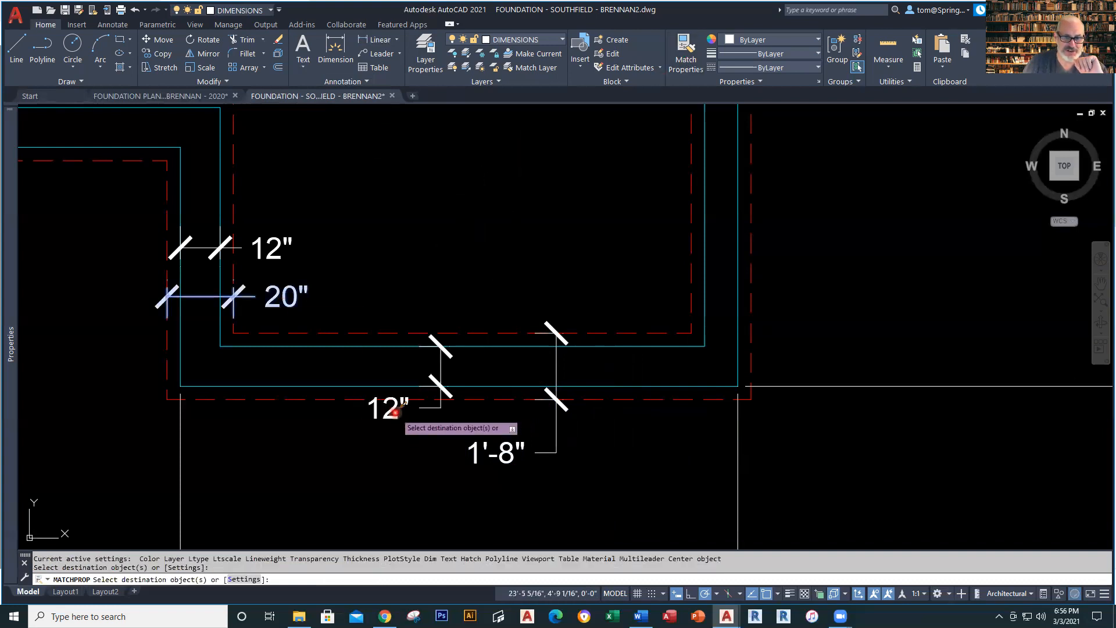
pyautogui.click(461, 446)
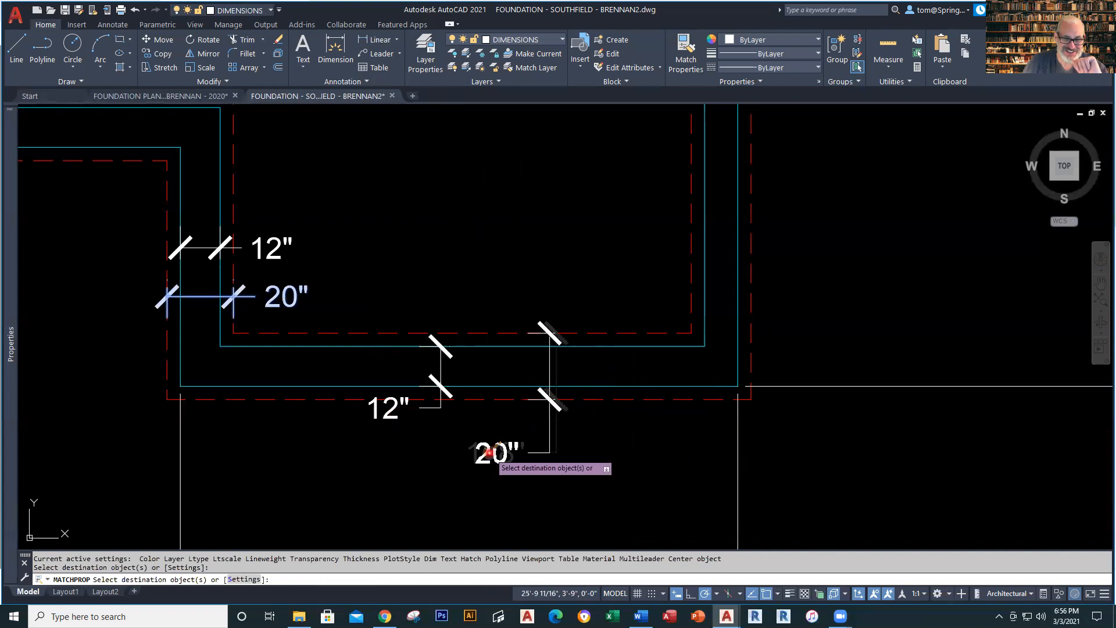
pyautogui.press('Escape')
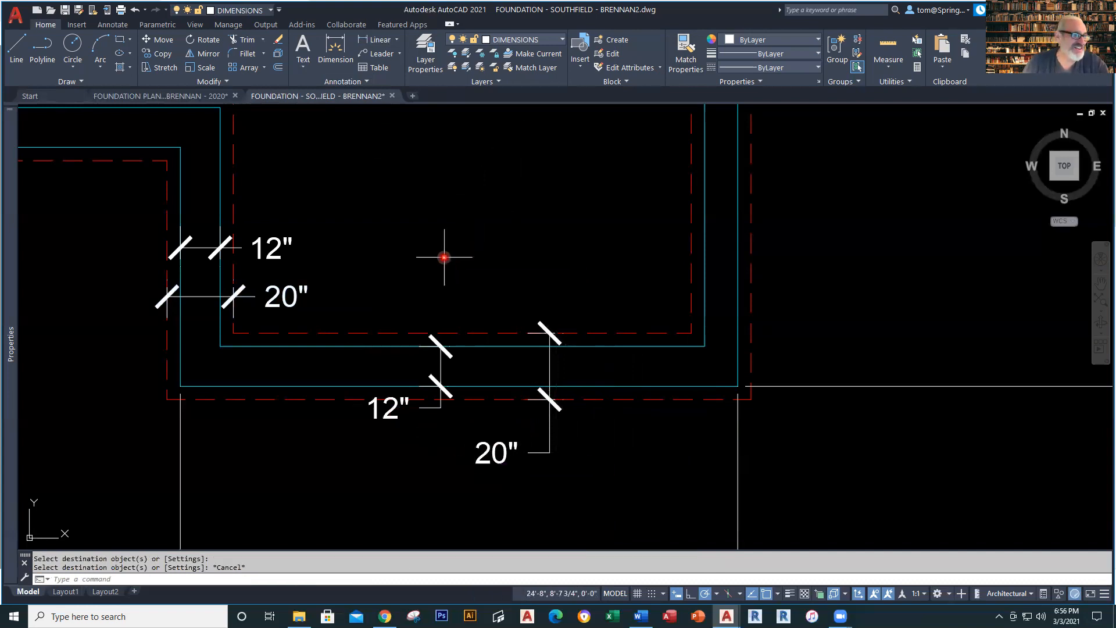
# Try another footing dimension between the dashed lines near the lower wall's right end, and undo it.
pyautogui.click(379, 40)
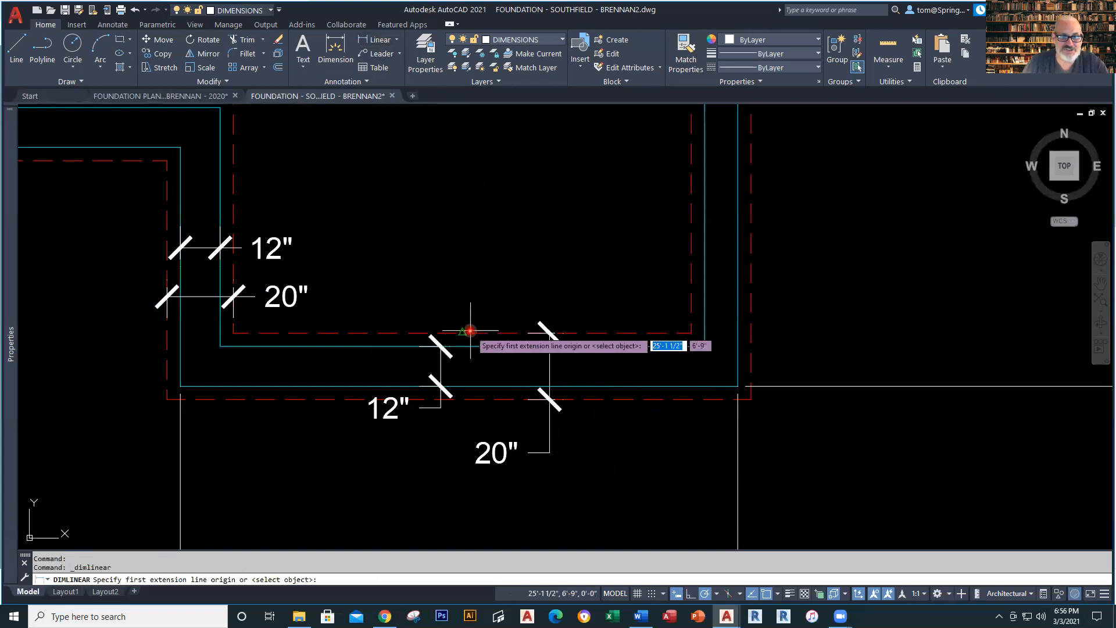
pyautogui.click(645, 333)
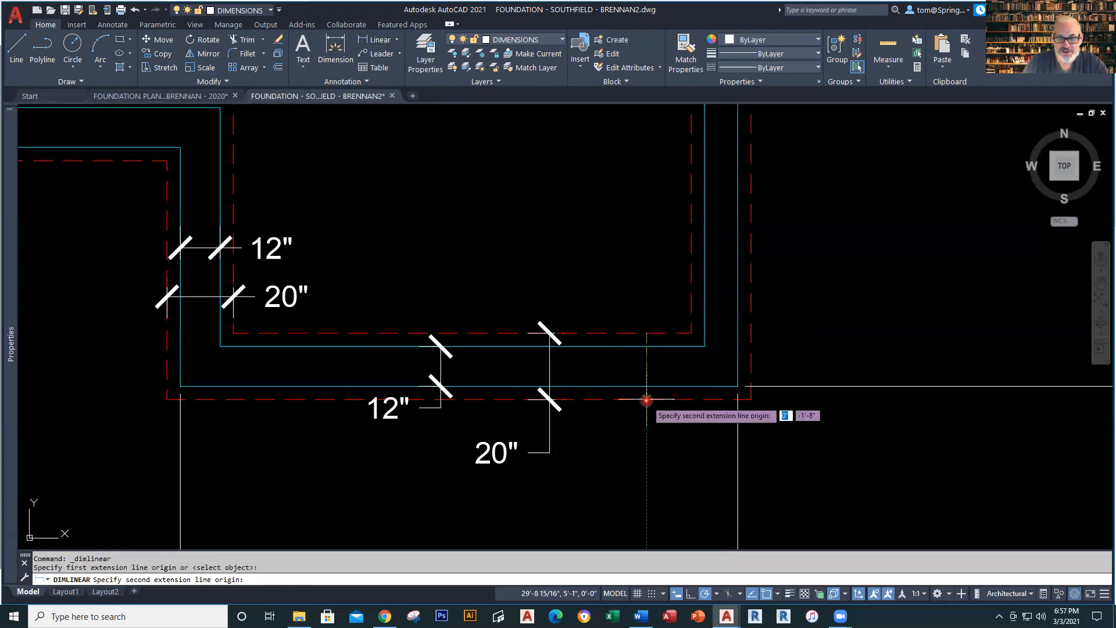
pyautogui.click(643, 398)
pyautogui.click(657, 444)
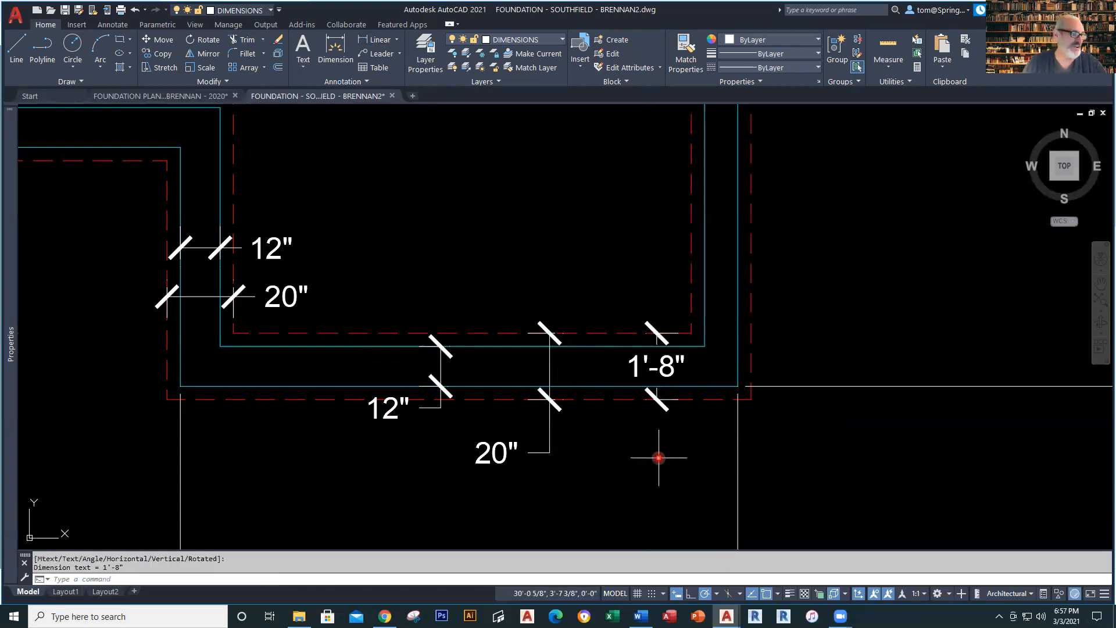
pyautogui.hotkey('ctrl', 'z')
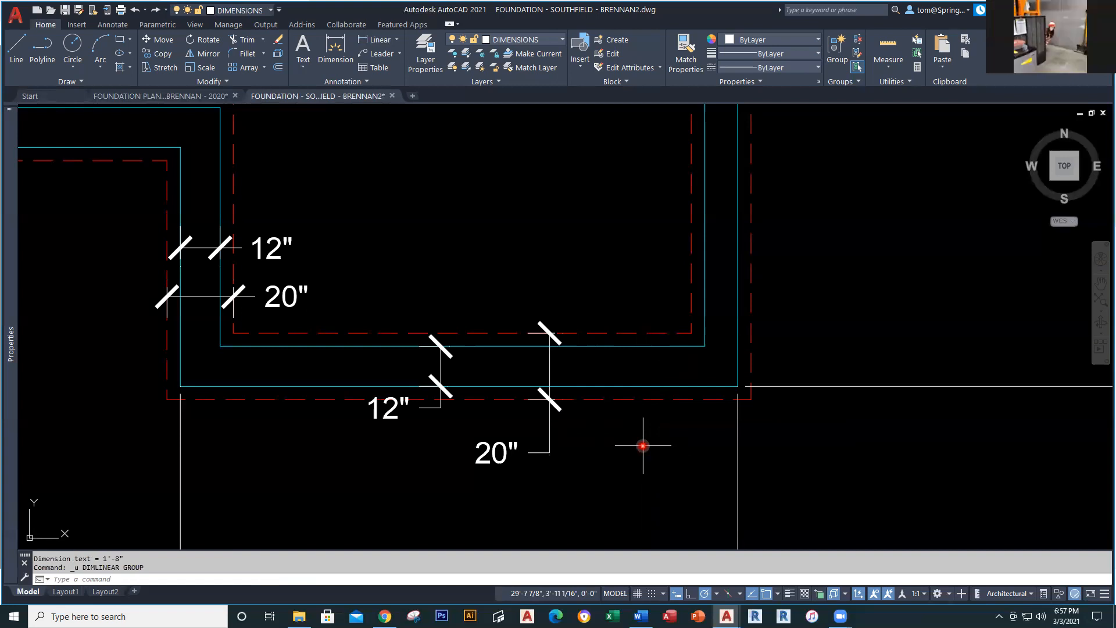
# Review the whole plan's dimensions and switch to the reference foundation drawing to examine its beam pocket, beam, column footings and stairs.
pyautogui.scroll(-4, 643, 446)
pyautogui.scroll(-2, 653, 439)
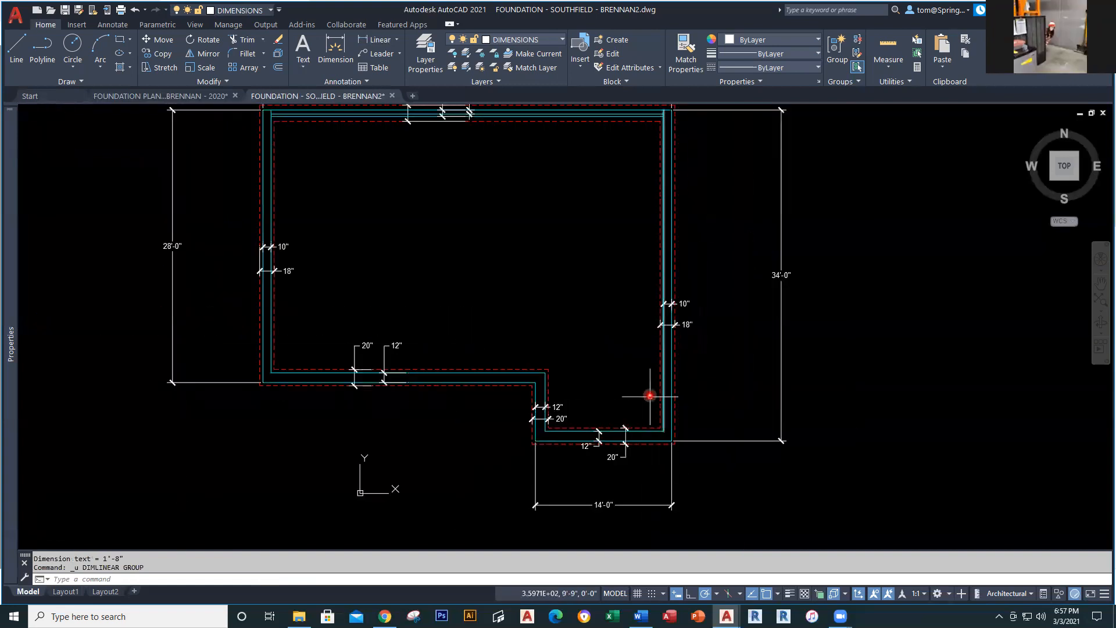
pyautogui.moveTo(603, 346); pyautogui.dragTo(573, 379, button='middle')
pyautogui.scroll(2, 516, 351)
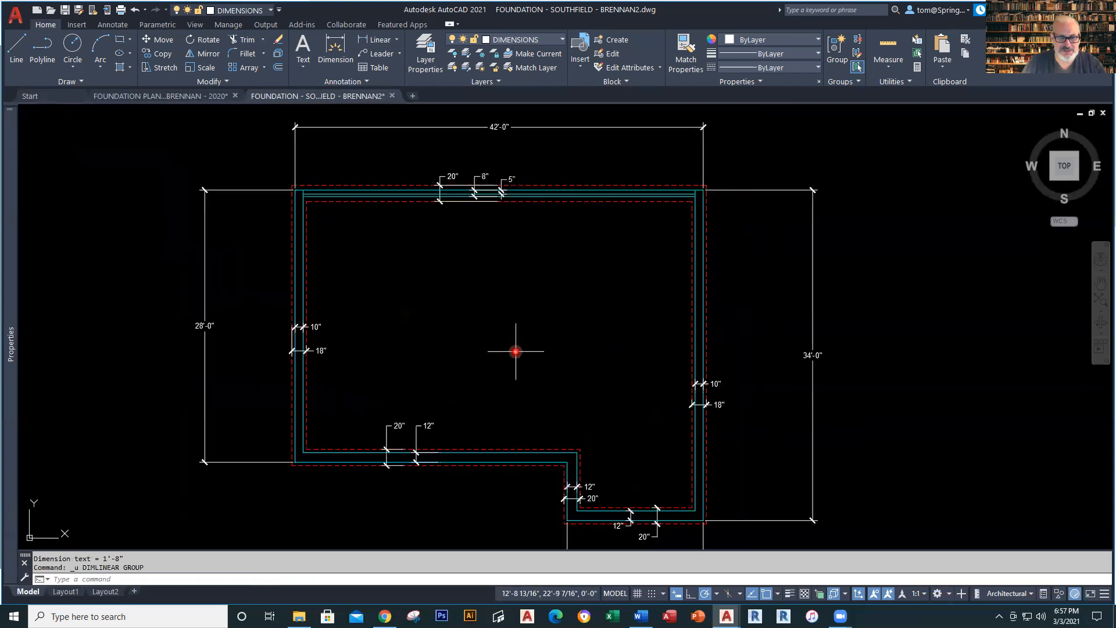
pyautogui.click(196, 96)
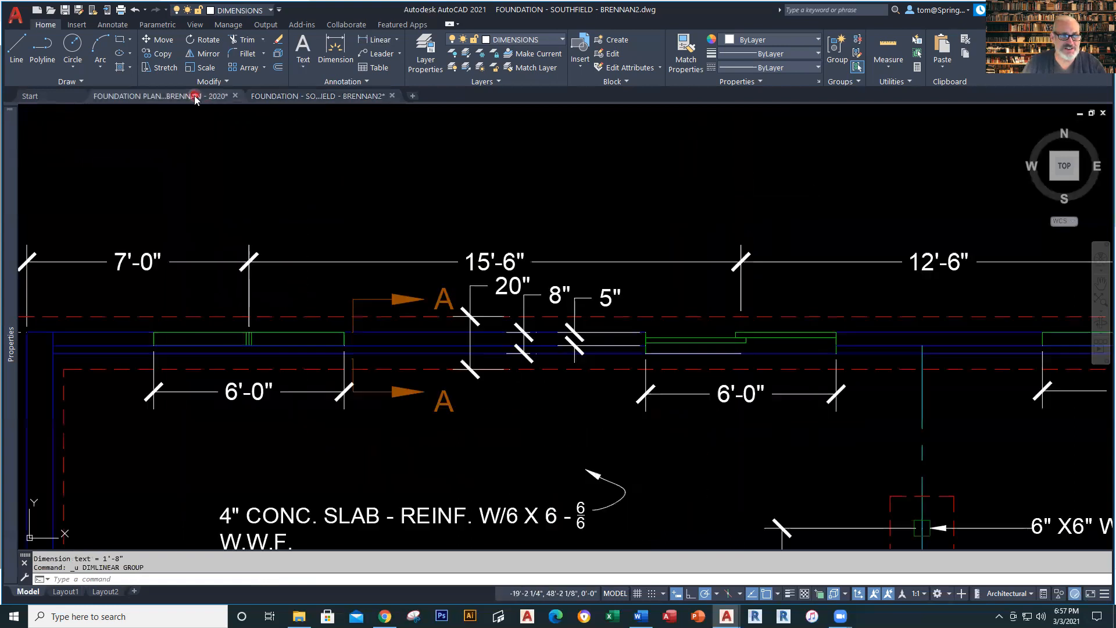
pyautogui.scroll(-6, 507, 452)
pyautogui.moveTo(507, 452); pyautogui.dragTo(423, 261, button='middle')
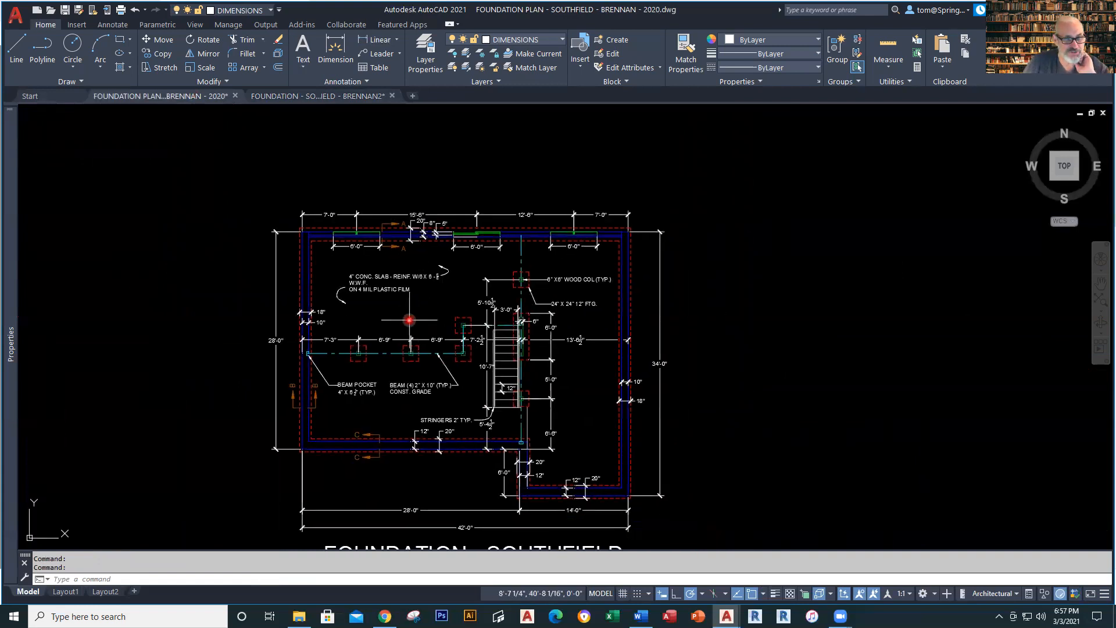
pyautogui.scroll(4, 341, 249)
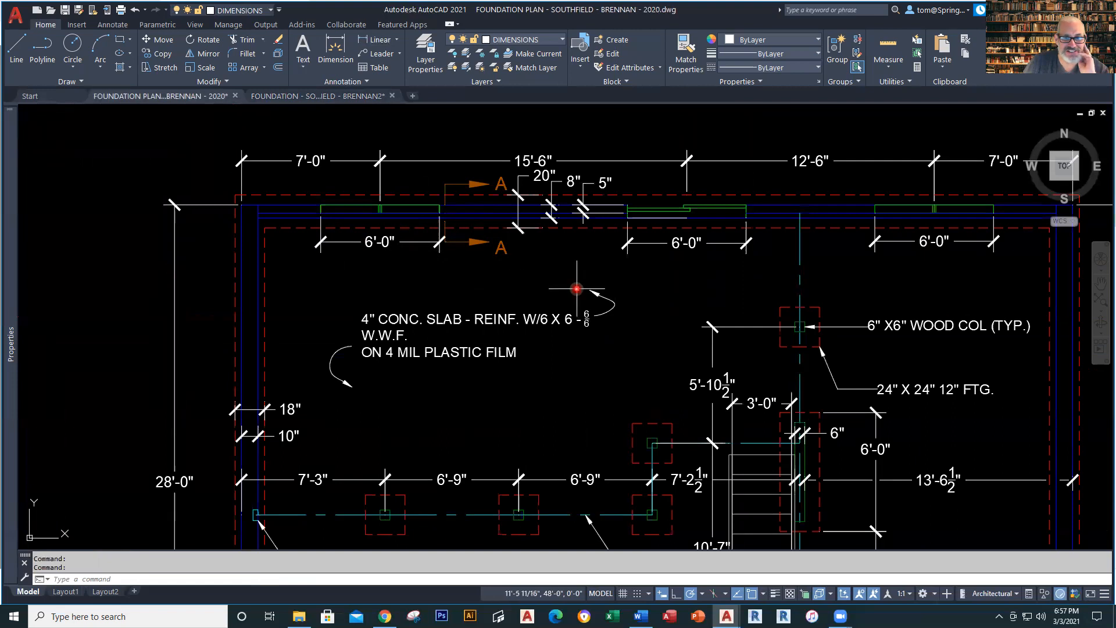
pyautogui.scroll(-2, 646, 318)
pyautogui.moveTo(646, 318); pyautogui.dragTo(458, 205, button='middle')
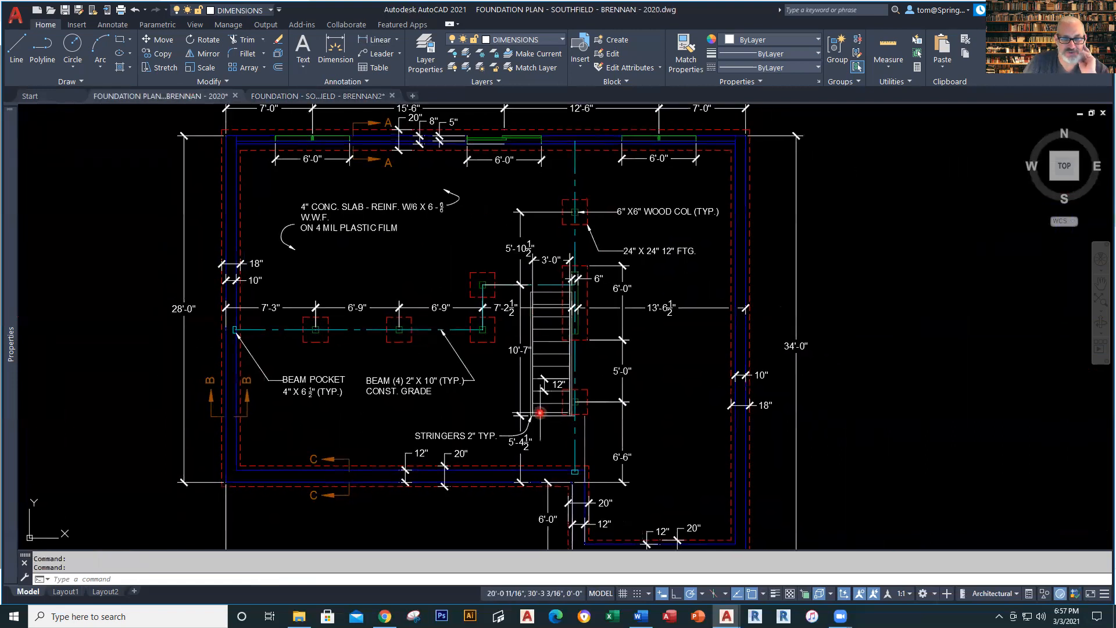
pyautogui.scroll(2, 475, 439)
pyautogui.moveTo(399, 377); pyautogui.dragTo(581, 421, button='middle')
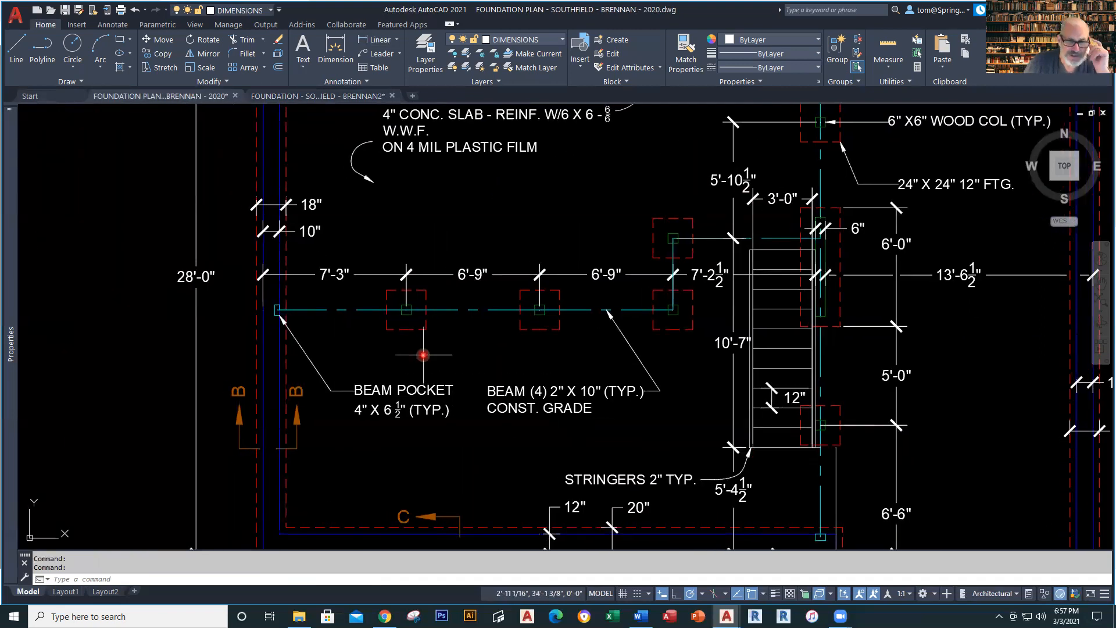
pyautogui.scroll(2, 423, 354)
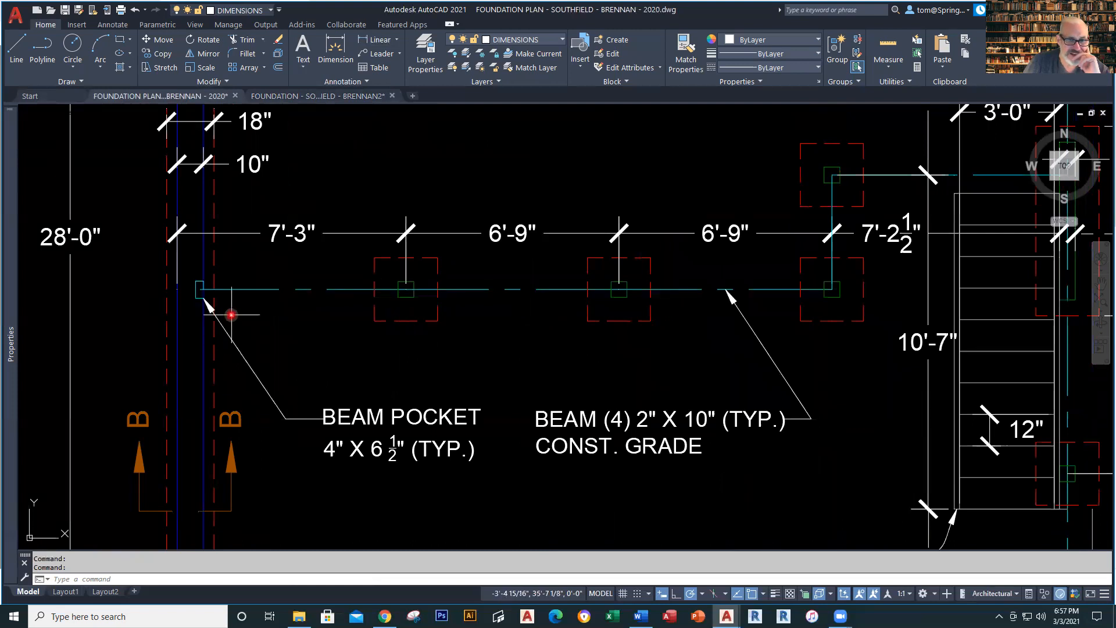
# Examine the reference plan's beam line layer, beam pockets, column footings and the spacing dimensions down to the lower wall.
pyautogui.scroll(-2, 260, 304)
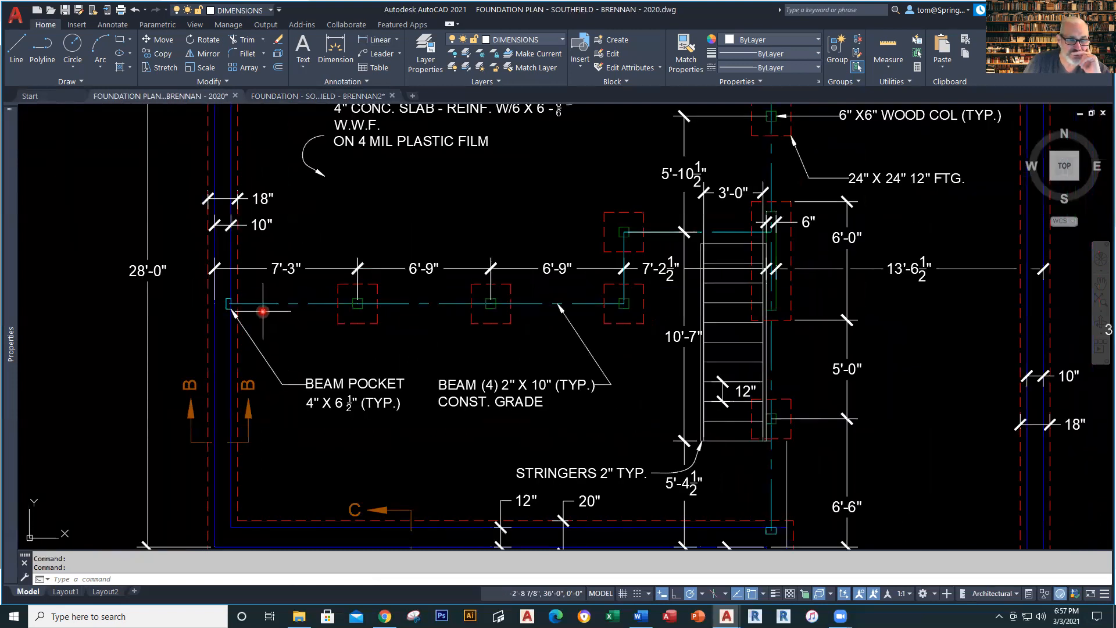
pyautogui.click(263, 303)
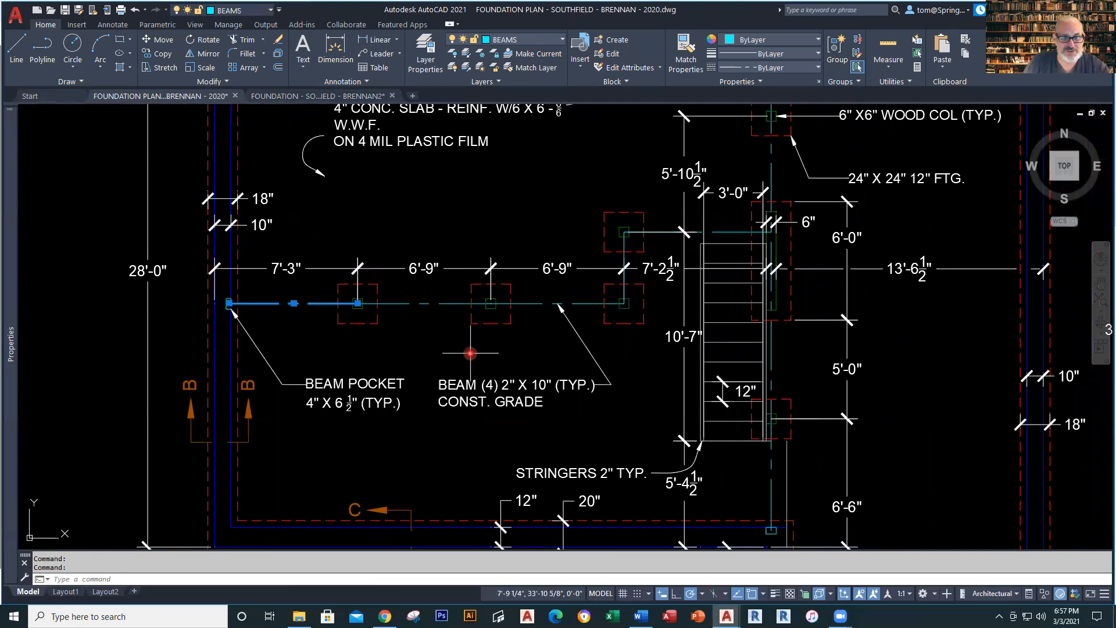
pyautogui.press('Escape')
pyautogui.scroll(-2, 581, 378)
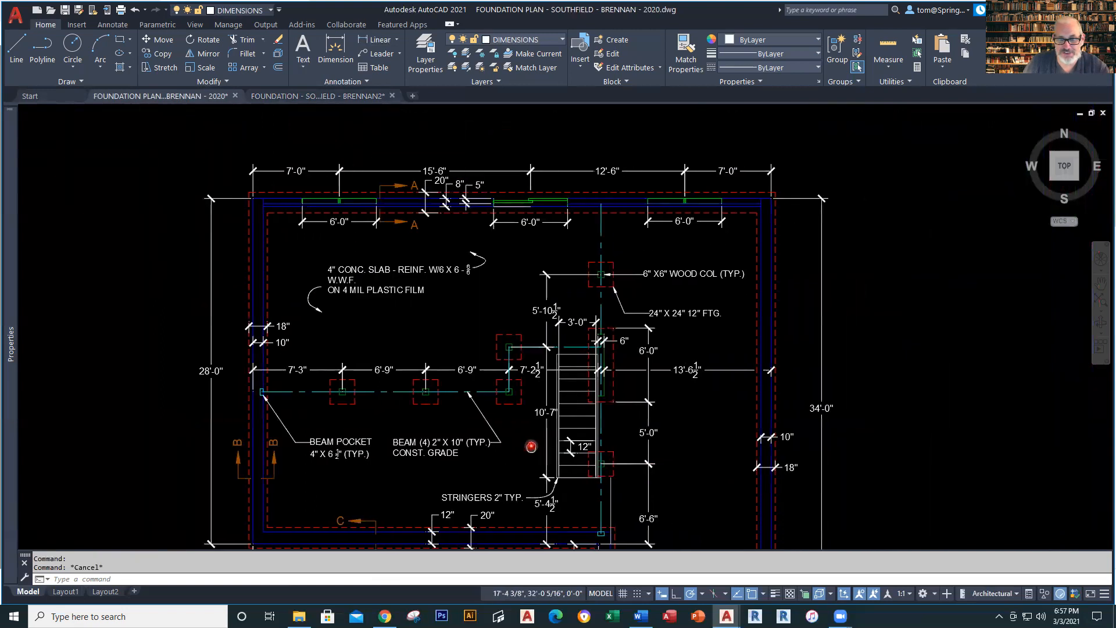
pyautogui.moveTo(667, 314)
pyautogui.mouseDown(button='middle')
pyautogui.moveTo(668, 411)
pyautogui.moveTo(657, 326)
pyautogui.mouseUp(button='middle')
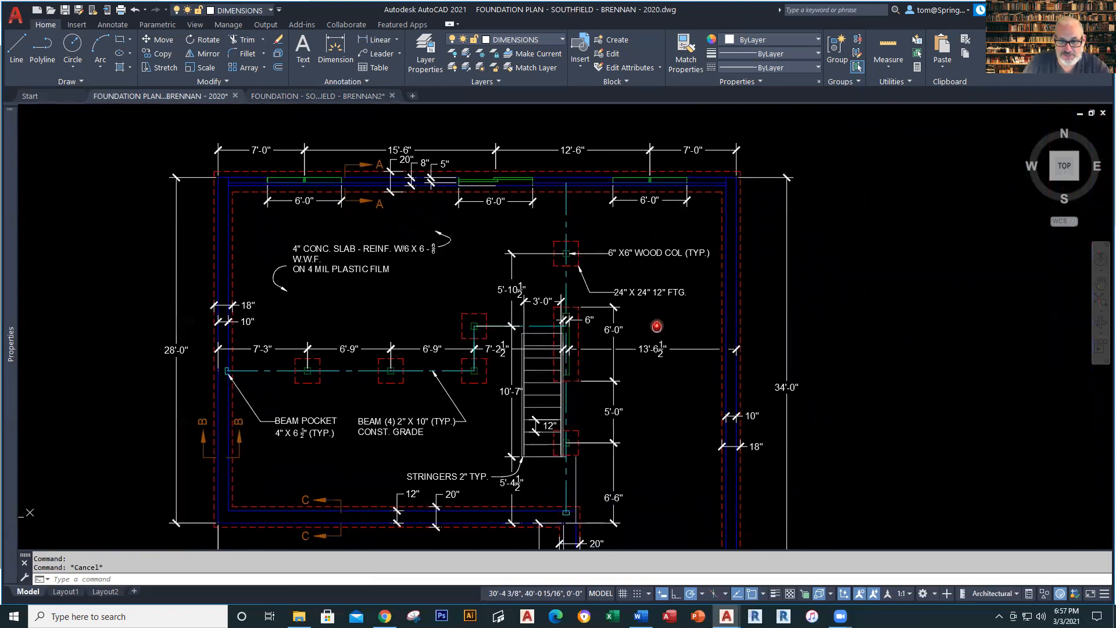
pyautogui.scroll(2, 652, 374)
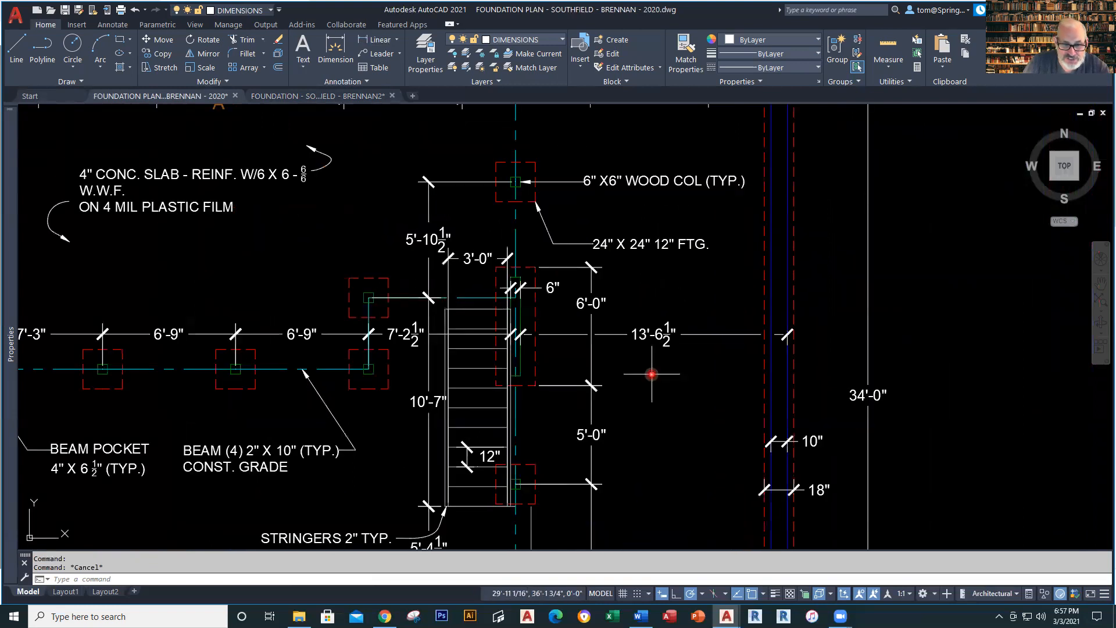
pyautogui.scroll(-4, 651, 374)
pyautogui.moveTo(652, 411); pyautogui.dragTo(637, 374, button='middle')
pyautogui.scroll(4, 623, 417)
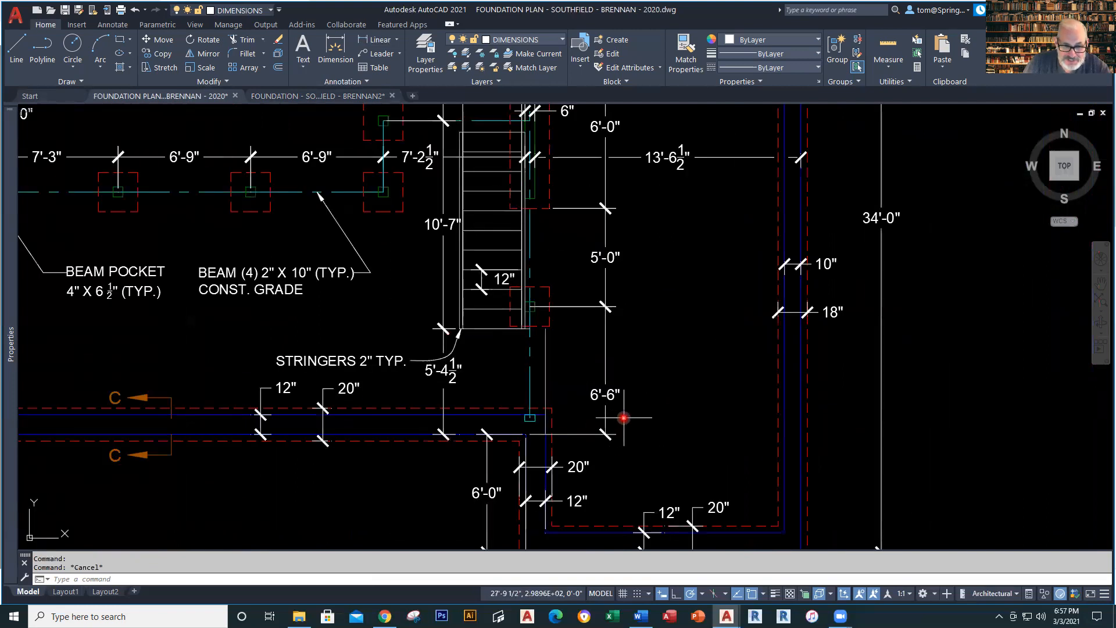
pyautogui.scroll(2, 564, 472)
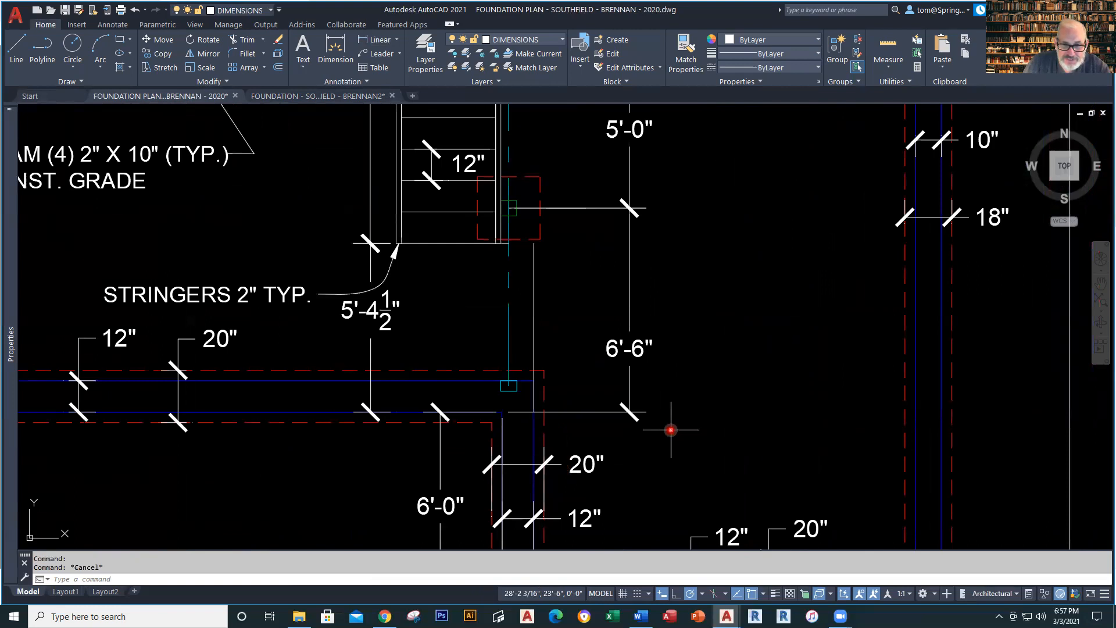
pyautogui.scroll(-4, 671, 430)
pyautogui.moveTo(667, 386); pyautogui.dragTo(681, 509, button='middle')
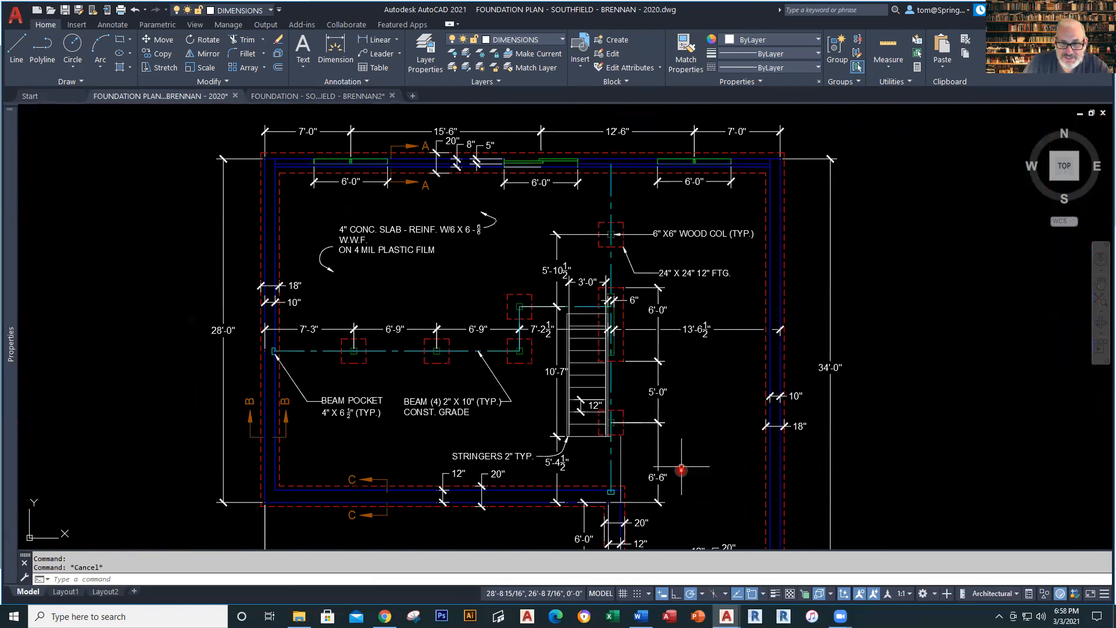
# Examine the reference dimensions that locate the vertical beam beside the stairs: the column width and its distance from the right wall.
pyautogui.moveTo(678, 443); pyautogui.dragTo(676, 477, button='middle')
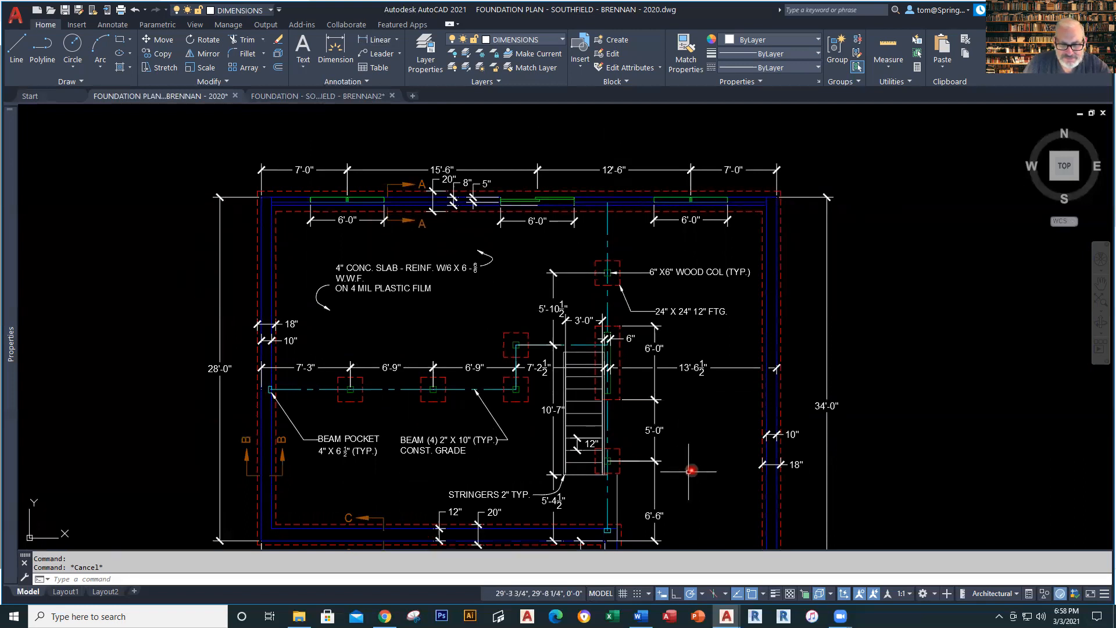
pyautogui.scroll(2, 693, 503)
pyautogui.moveTo(693, 503); pyautogui.dragTo(628, 594, button='middle')
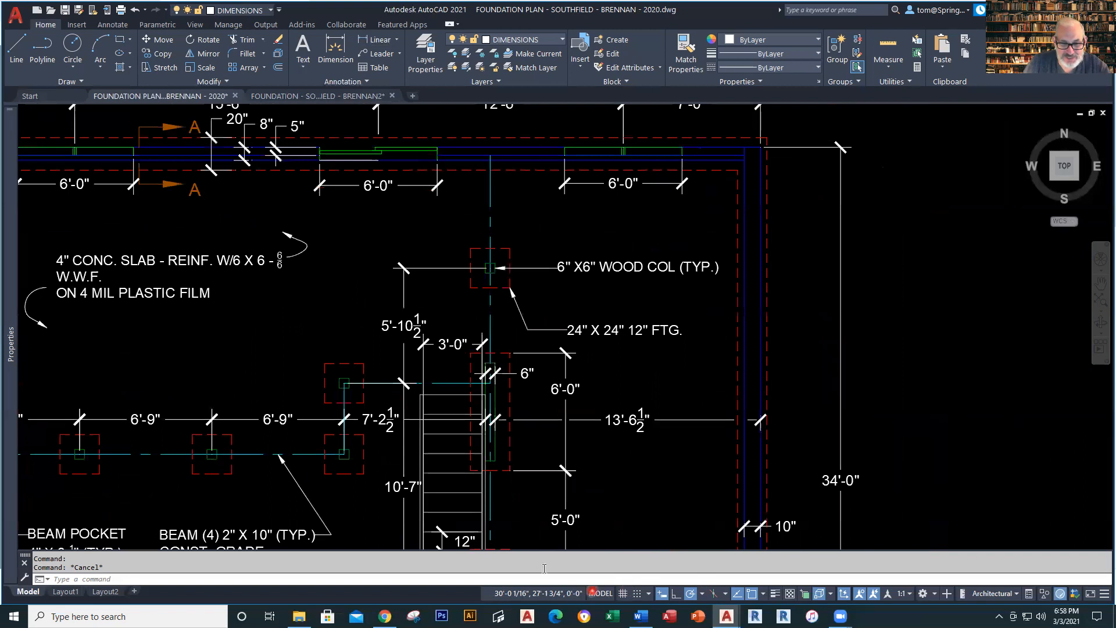
pyautogui.scroll(2, 520, 503)
pyautogui.scroll(2, 521, 467)
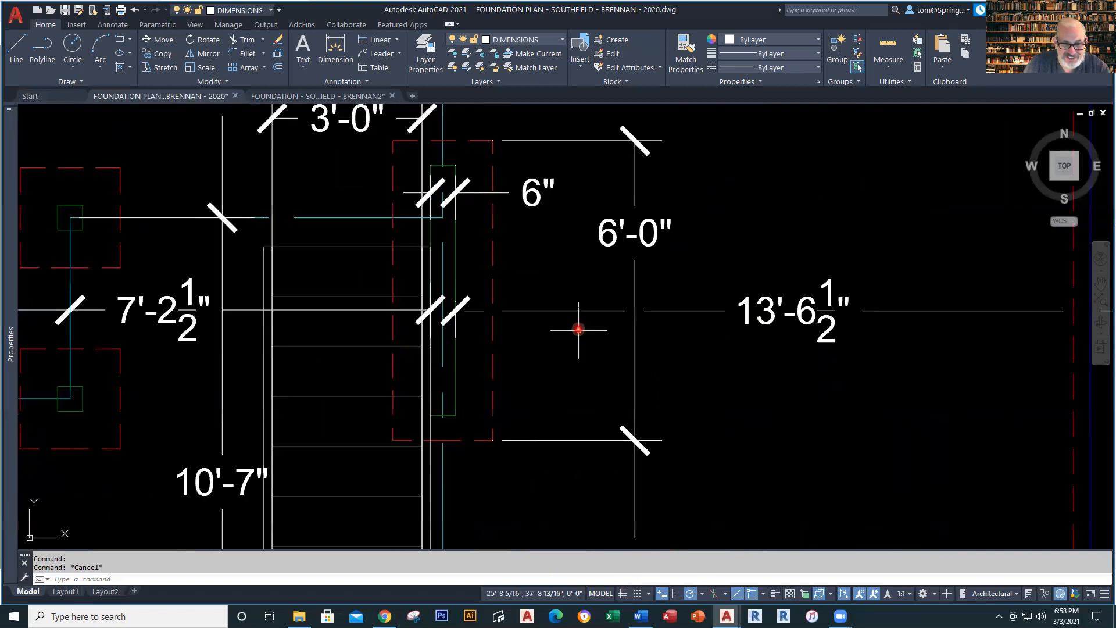
pyautogui.scroll(-2, 595, 349)
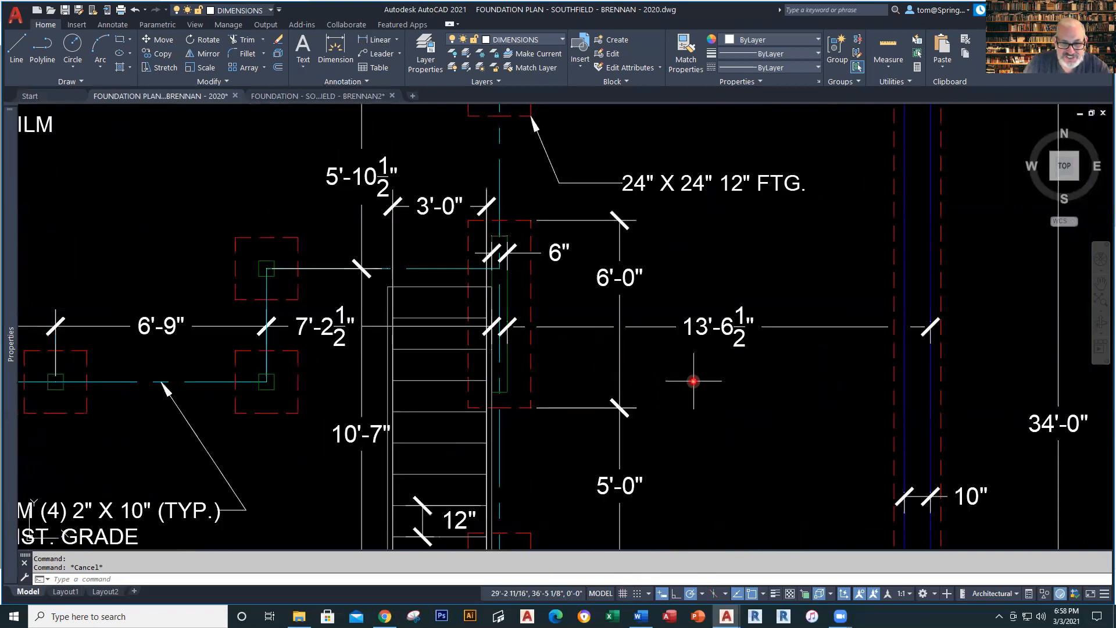
pyautogui.scroll(2, 512, 349)
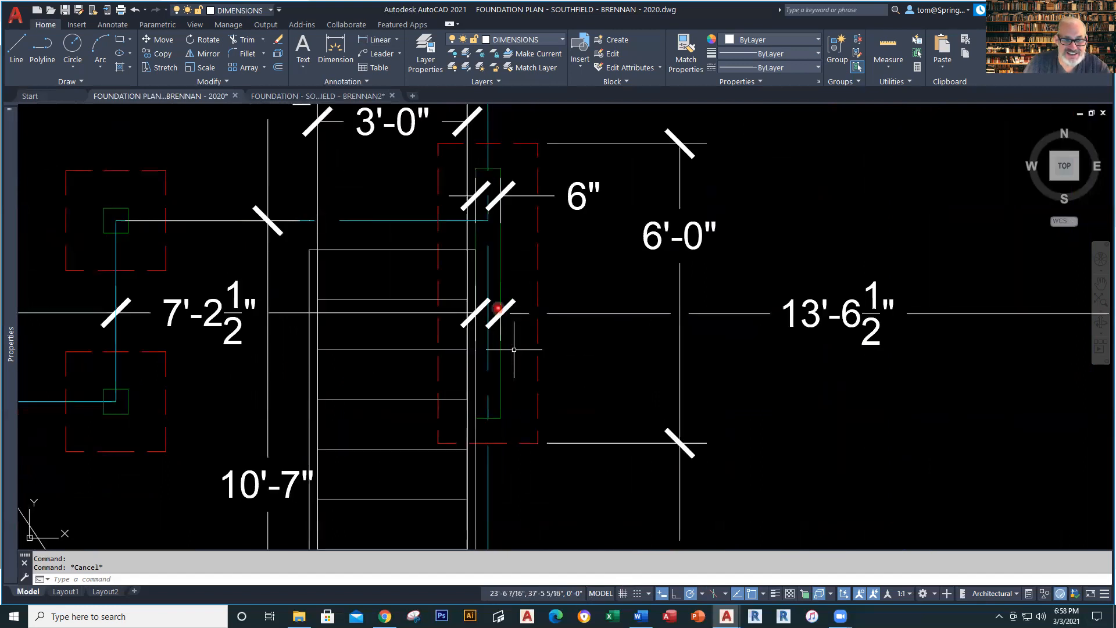
pyautogui.scroll(2, 501, 317)
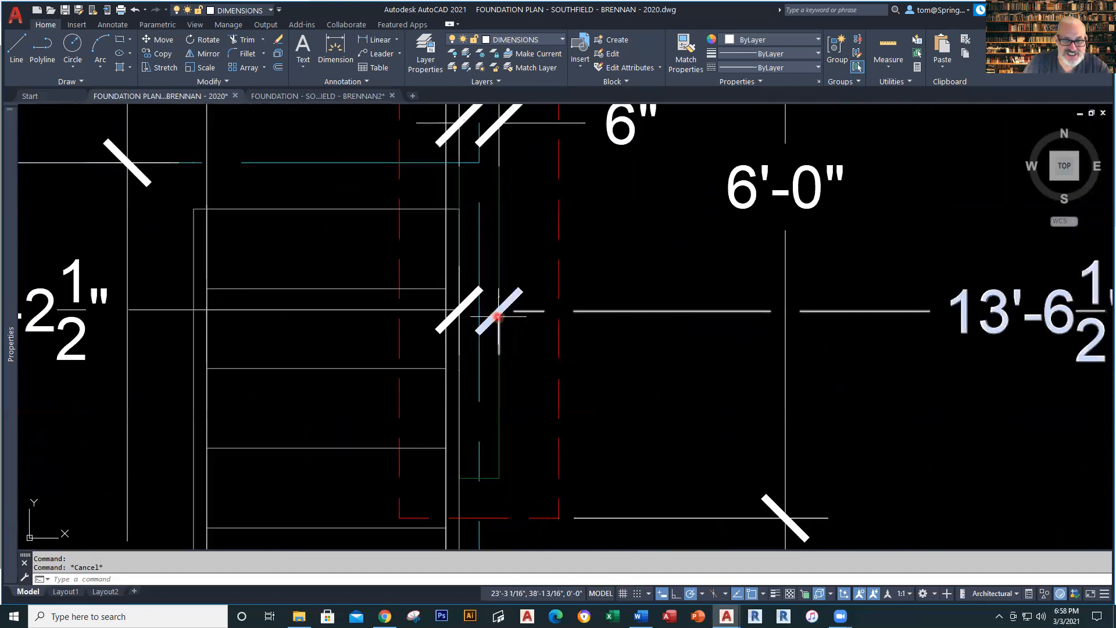
pyautogui.scroll(-2, 523, 383)
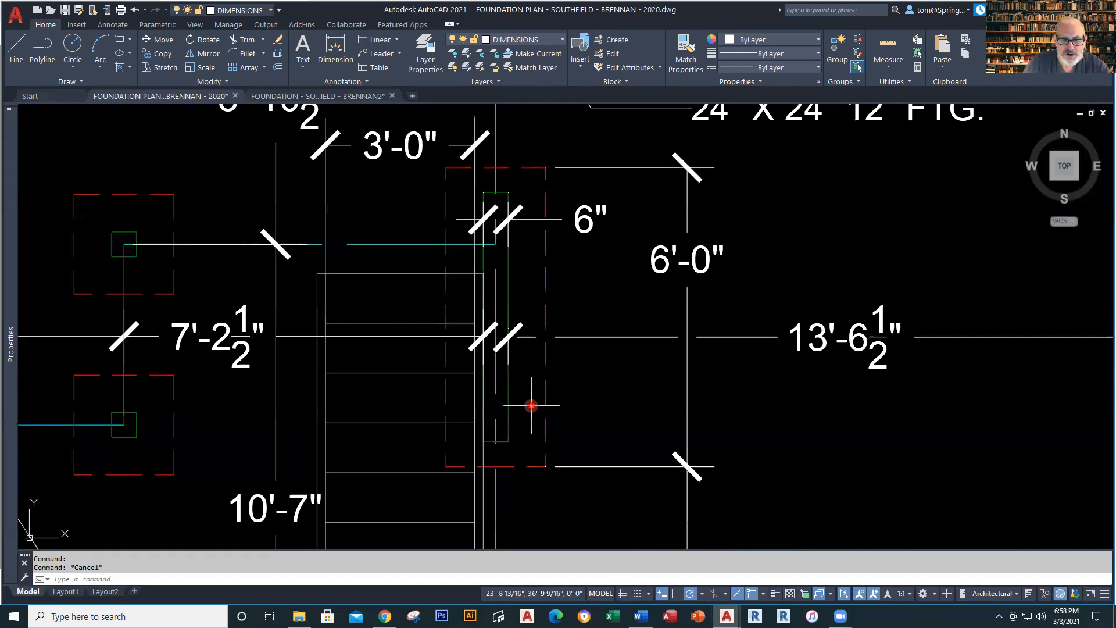
pyautogui.scroll(-2, 531, 405)
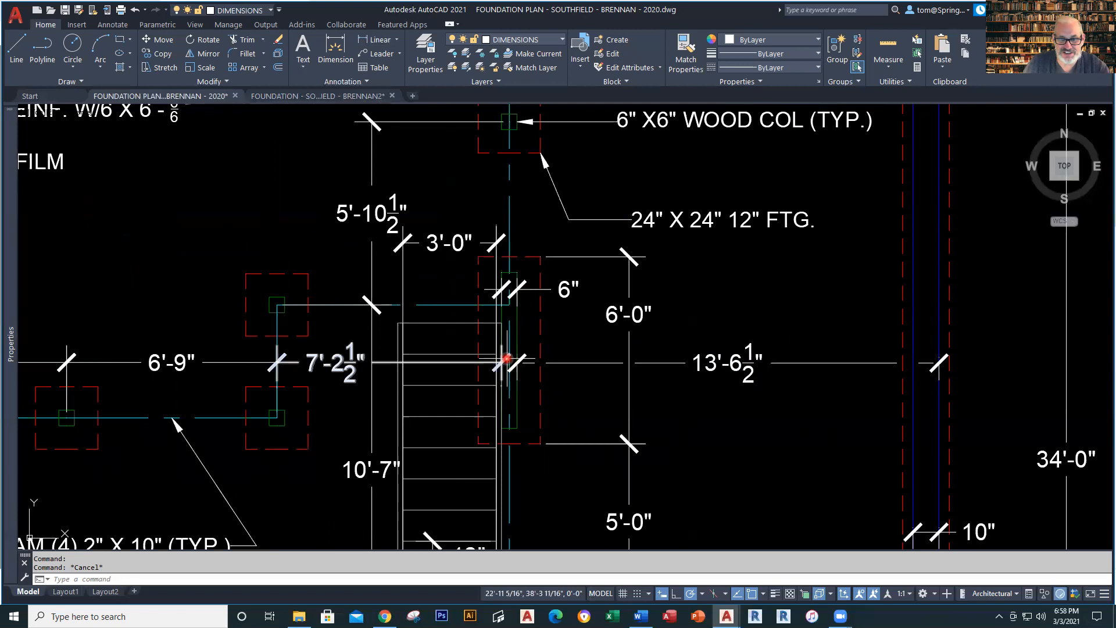
pyautogui.scroll(-6, 552, 407)
pyautogui.scroll(6, 613, 349)
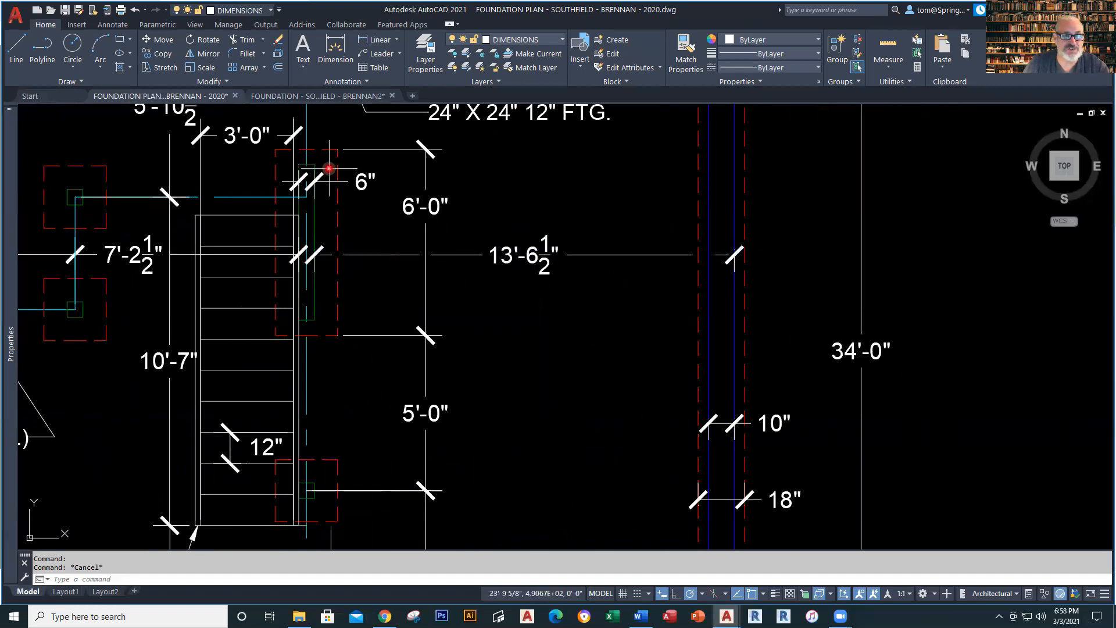
# Switch to the working foundation drawing and make BEAMS the current layer.
pyautogui.click(321, 96)
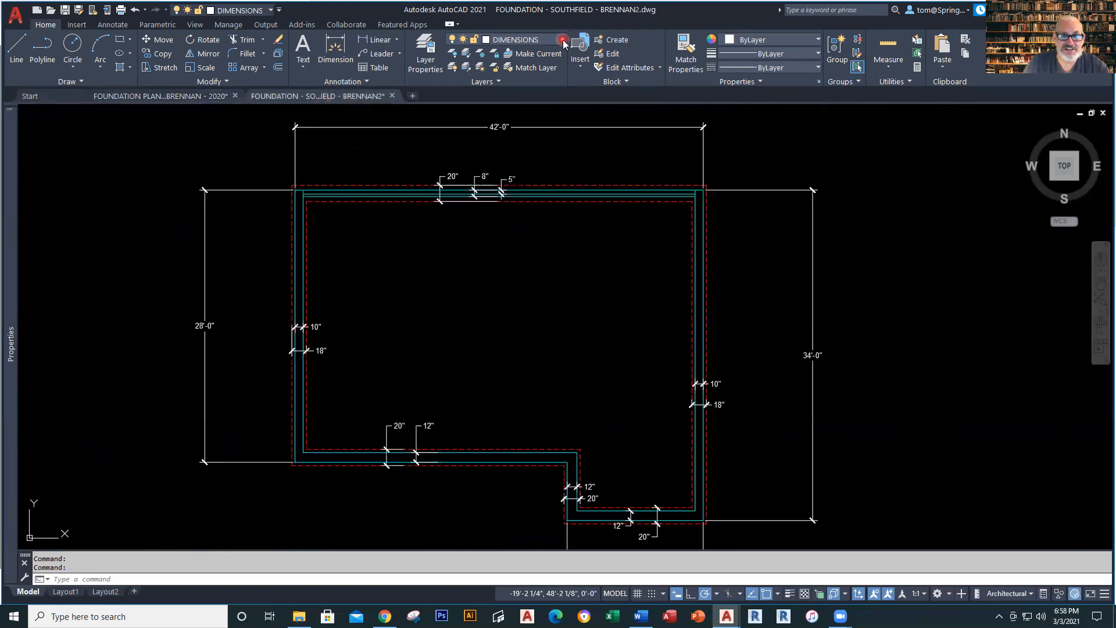
pyautogui.click(562, 40)
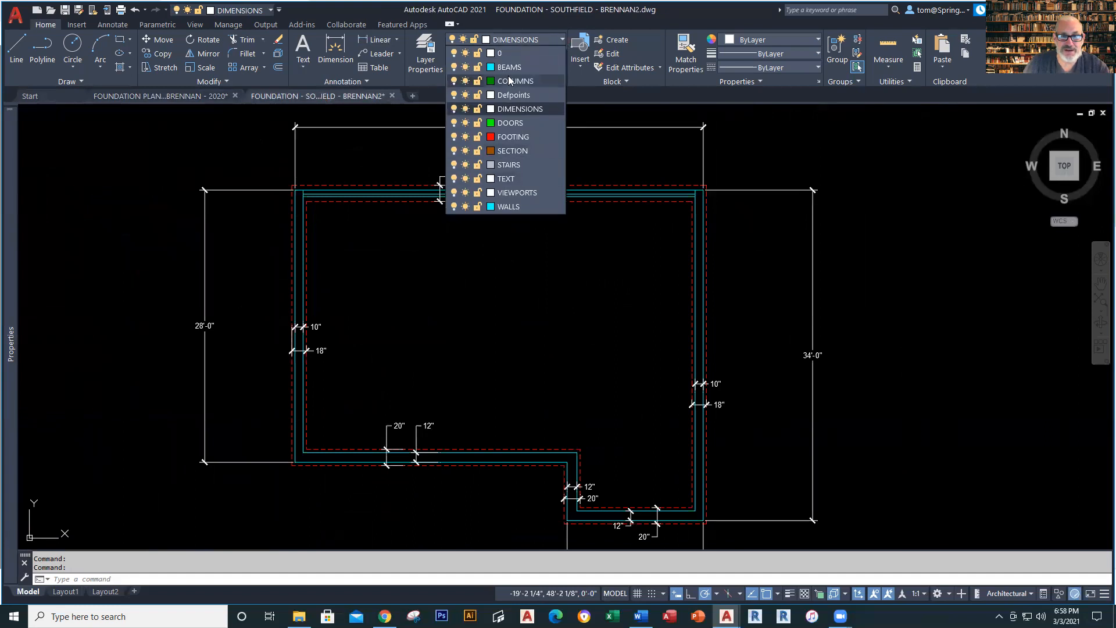
pyautogui.click(510, 67)
pyautogui.click(534, 68)
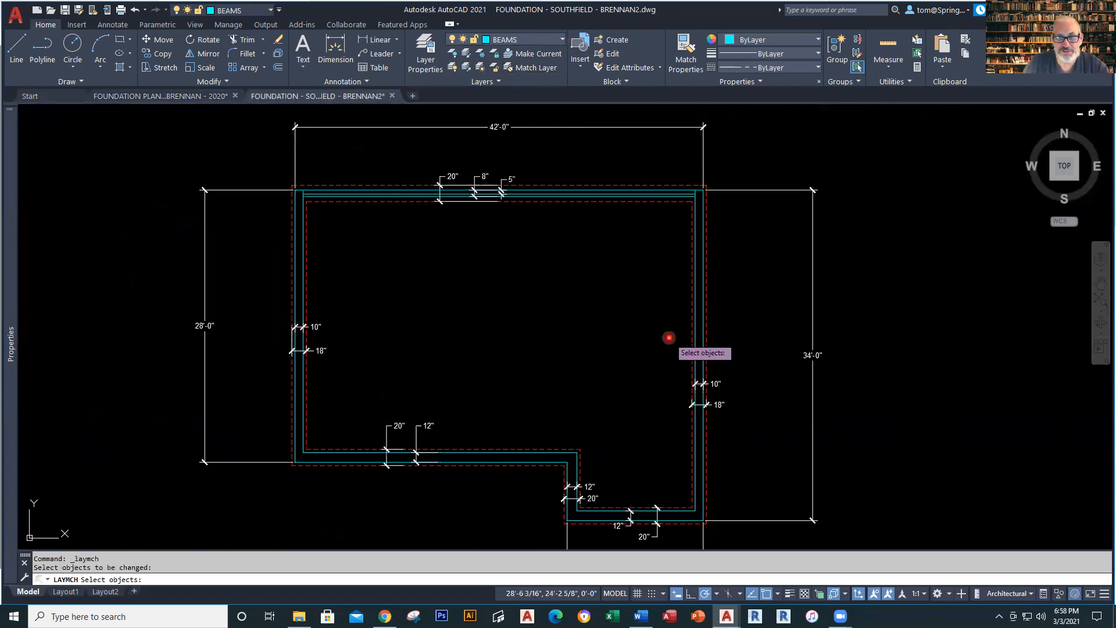
# Draw a horizontal line 13'9.5" long from the right wall's outer face into the foundation's interior.
pyautogui.click(16, 48)
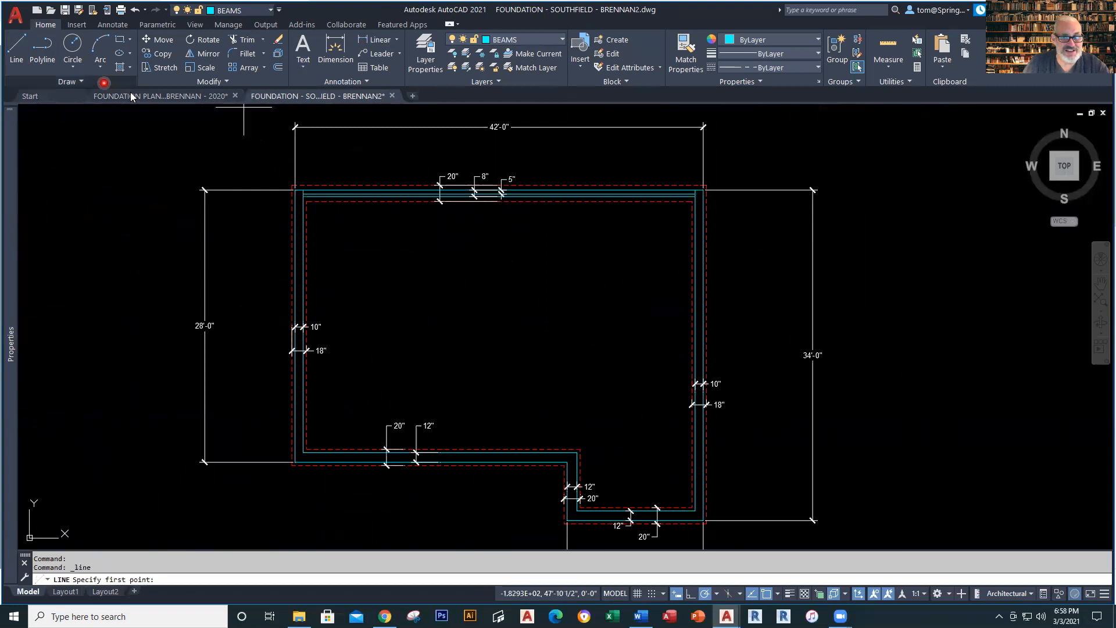
pyautogui.scroll(6, 701, 372)
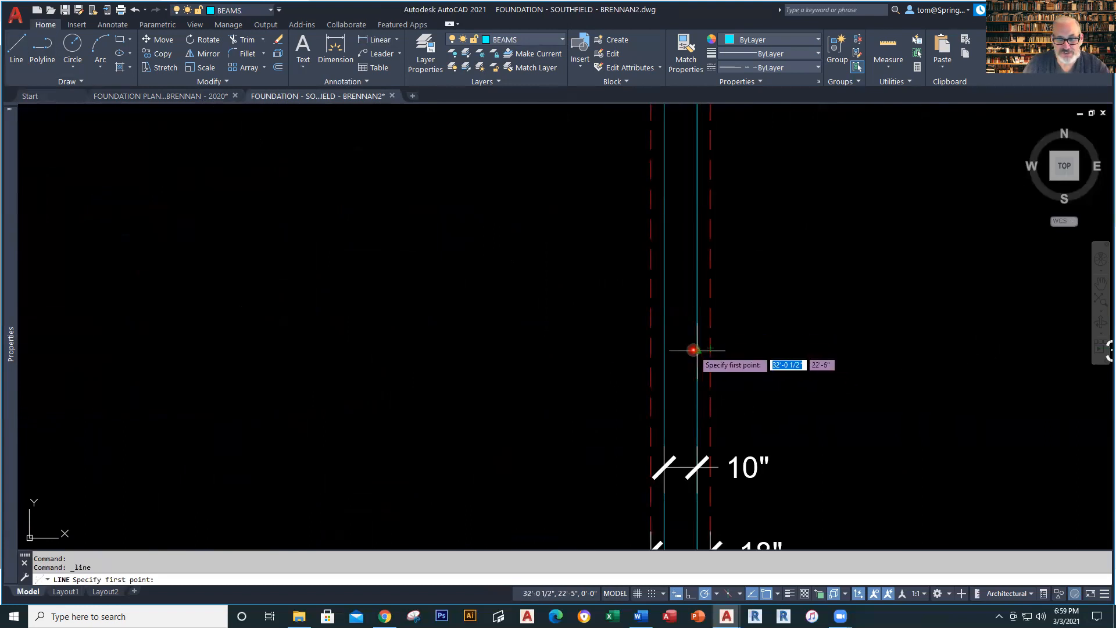
pyautogui.click(696, 350)
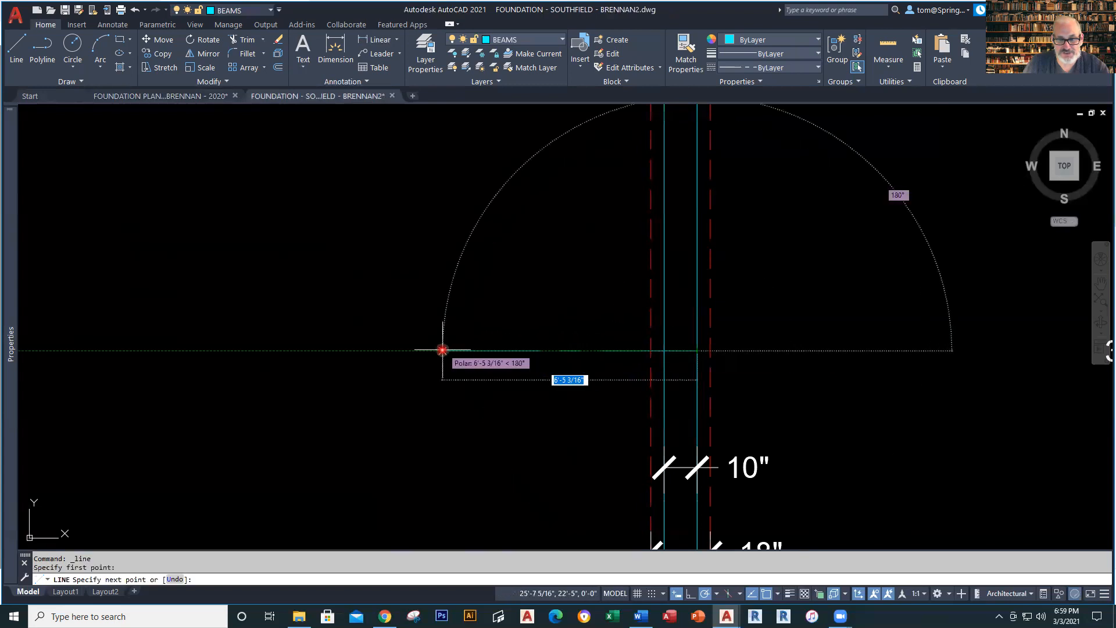
pyautogui.write('13')
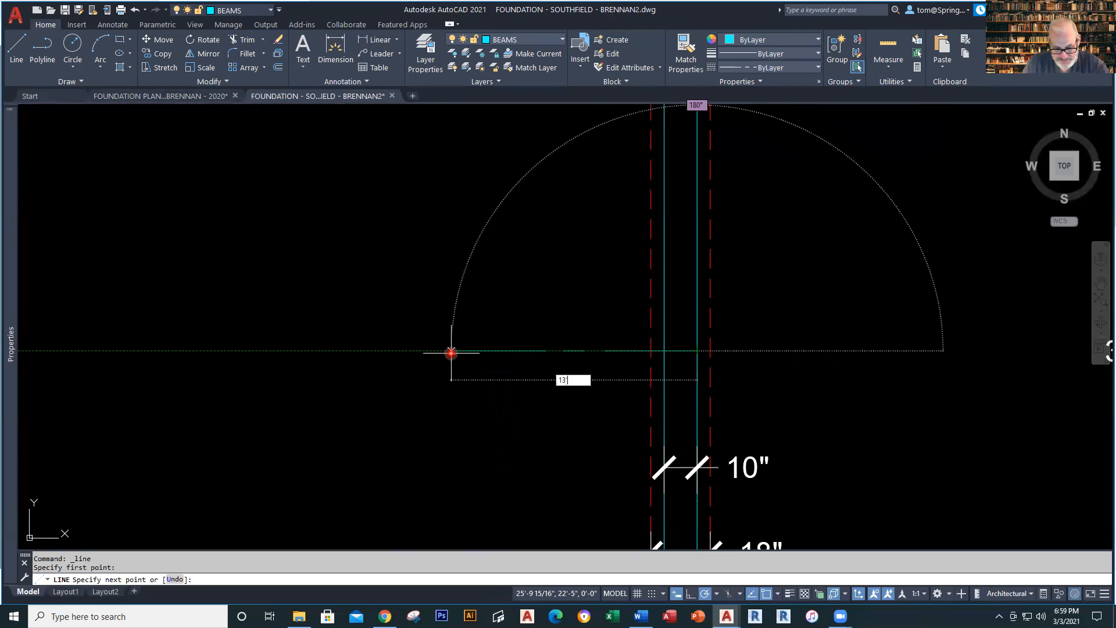
pyautogui.write("'9.5")
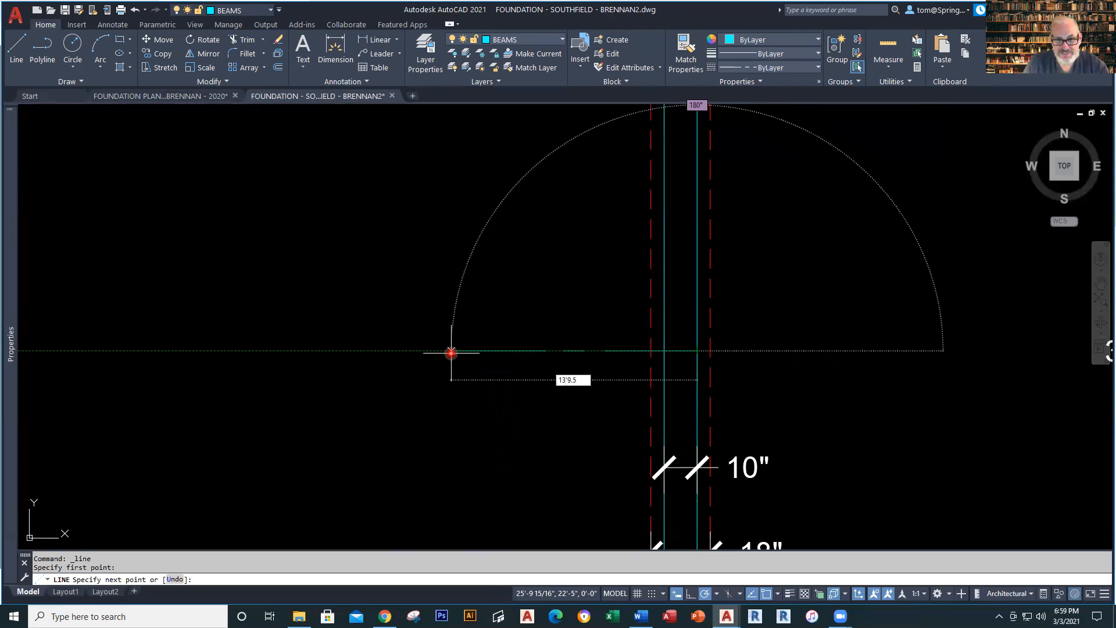
pyautogui.press('Return')
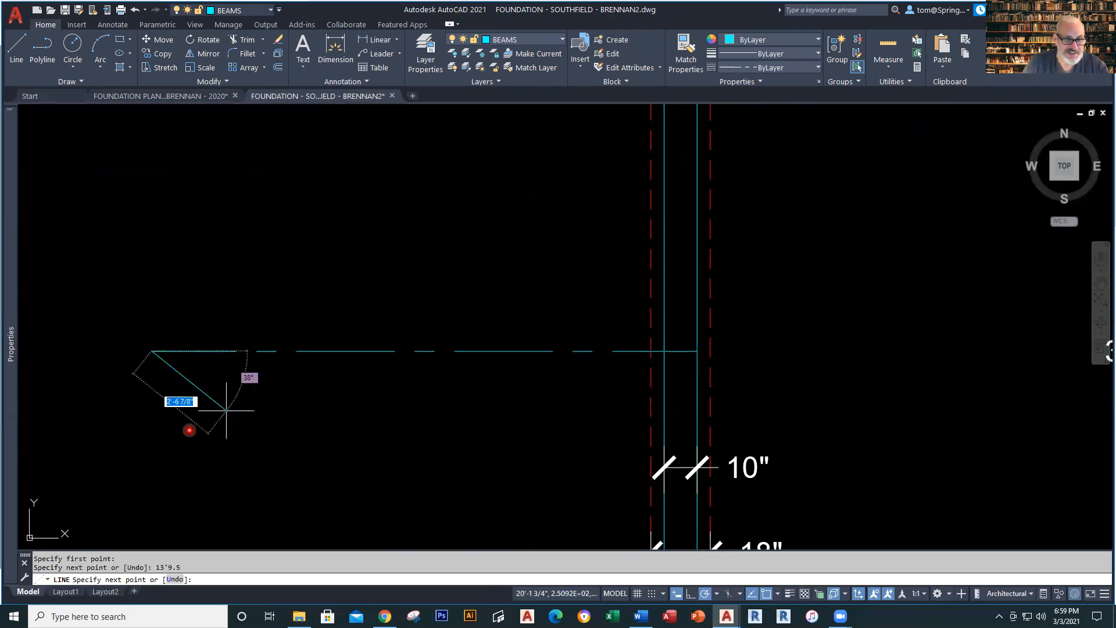
# Continue the beam line straight up about 16'-4" from the horizontal line's inner end to the upper wall, and end the Line command.
pyautogui.scroll(-4, 158, 255)
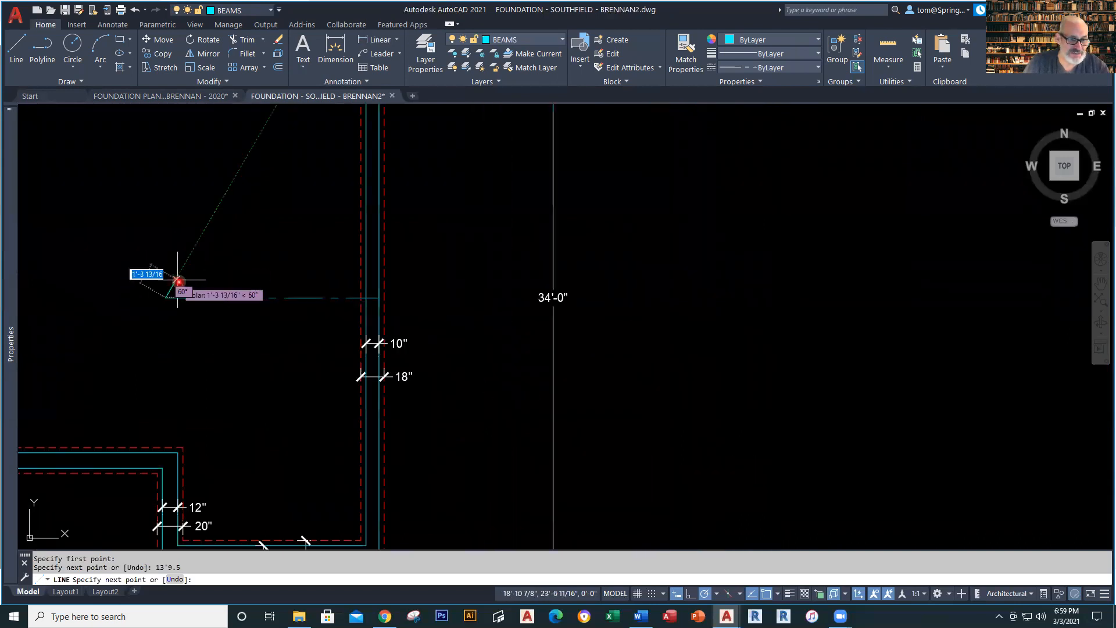
pyautogui.moveTo(162, 267); pyautogui.dragTo(216, 439, button='middle')
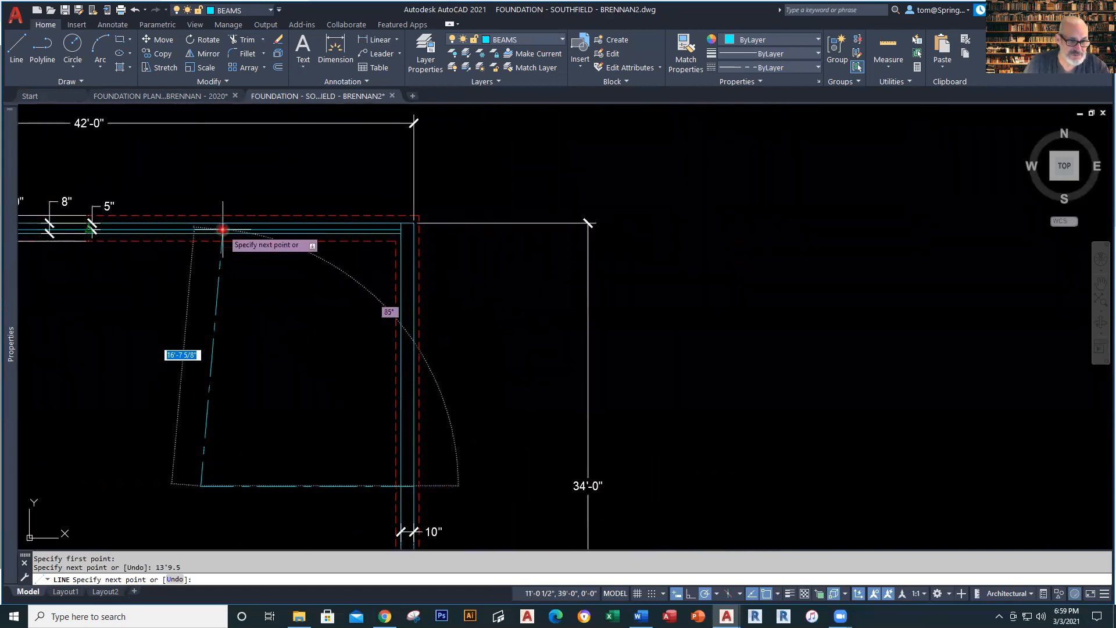
pyautogui.click(202, 231)
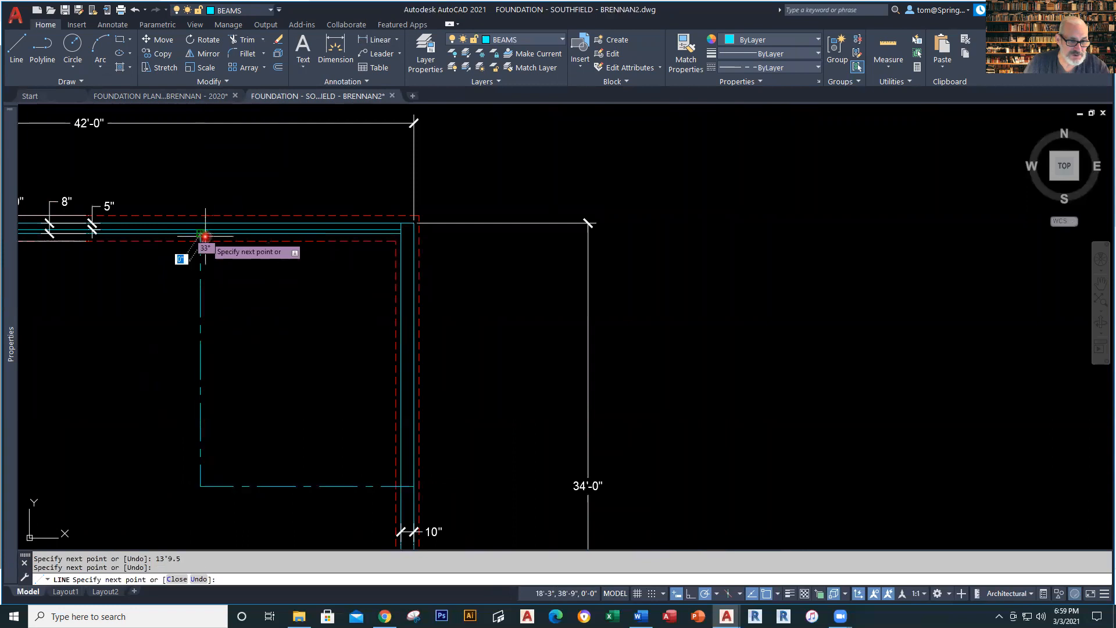
pyautogui.press('Escape')
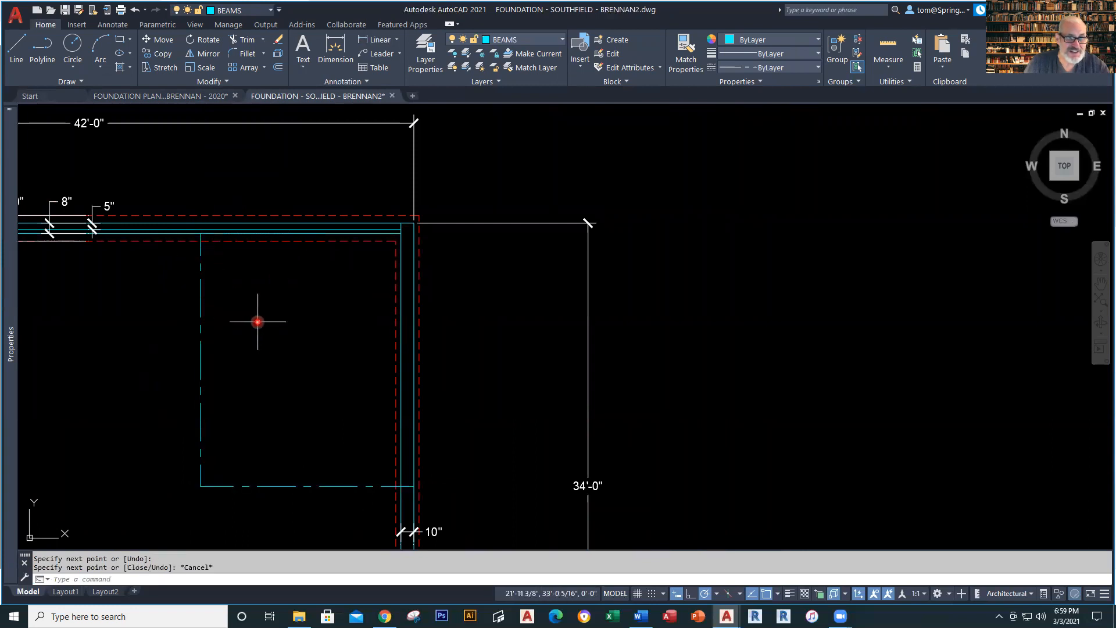
# Check the beam's extent in the reference plan, and stretch the vertical beam line's lower end 10'-0" down to the lower wall's inner face.
pyautogui.click(189, 95)
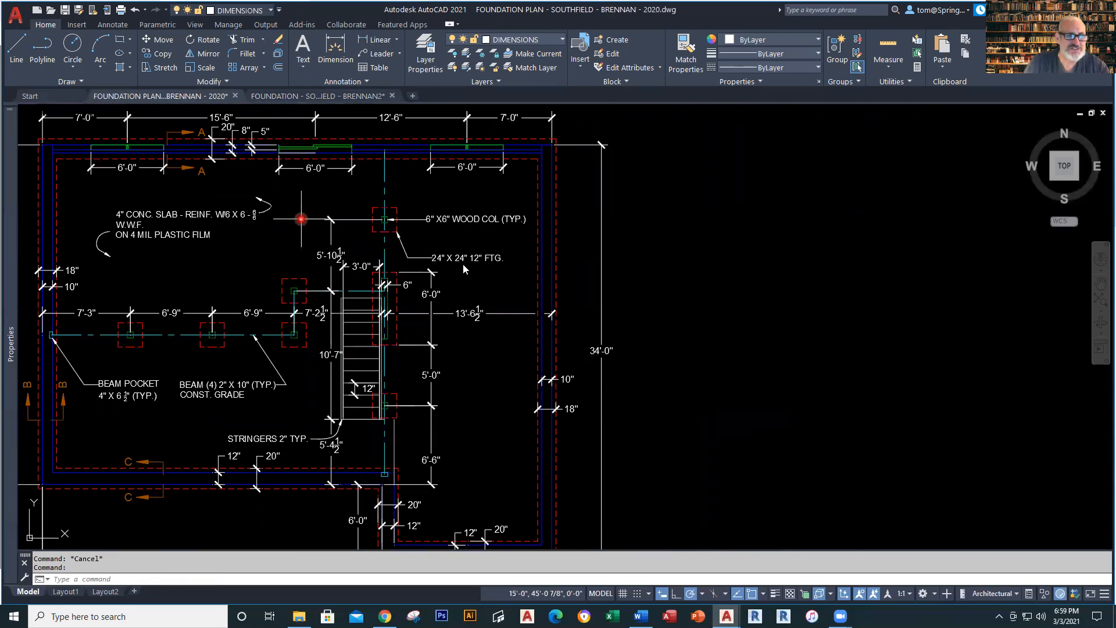
pyautogui.click(318, 95)
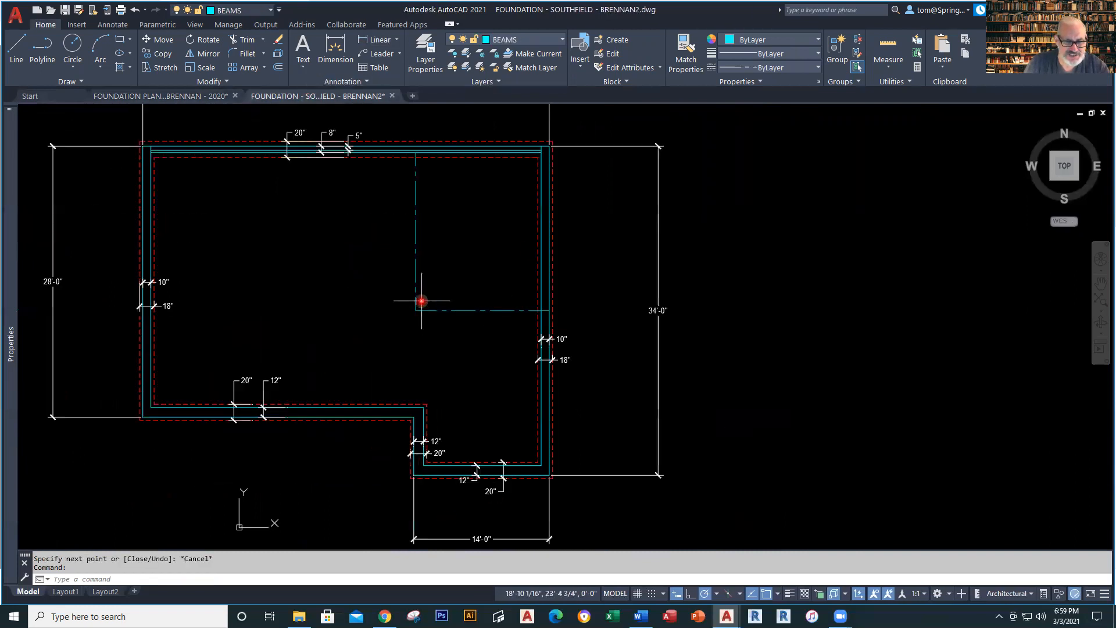
pyautogui.click(417, 296)
pyautogui.scroll(2, 420, 330)
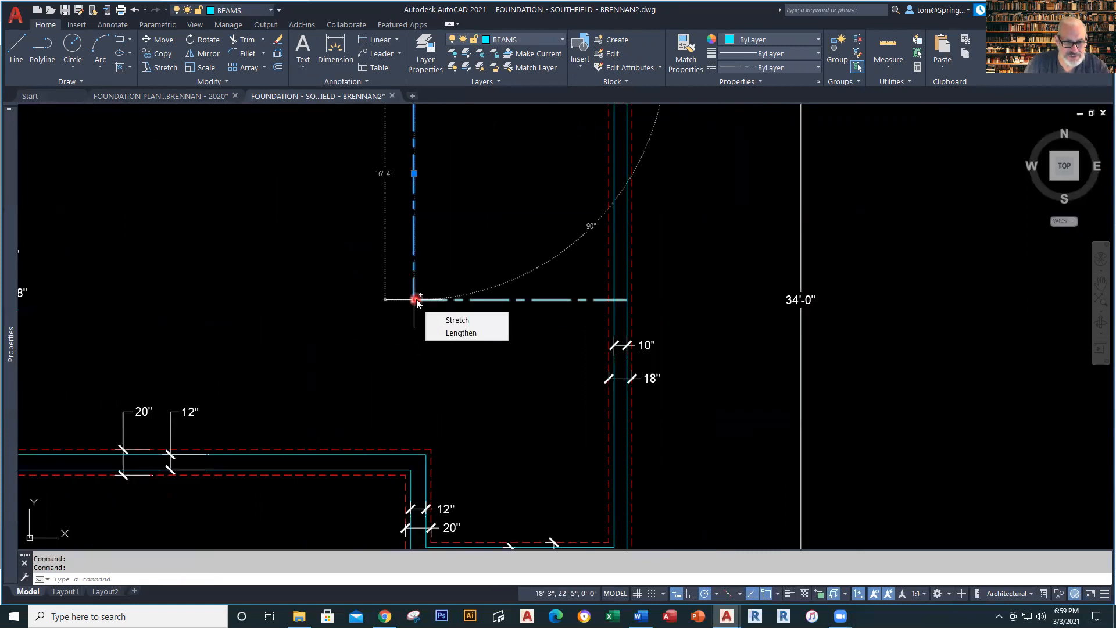
pyautogui.click(413, 296)
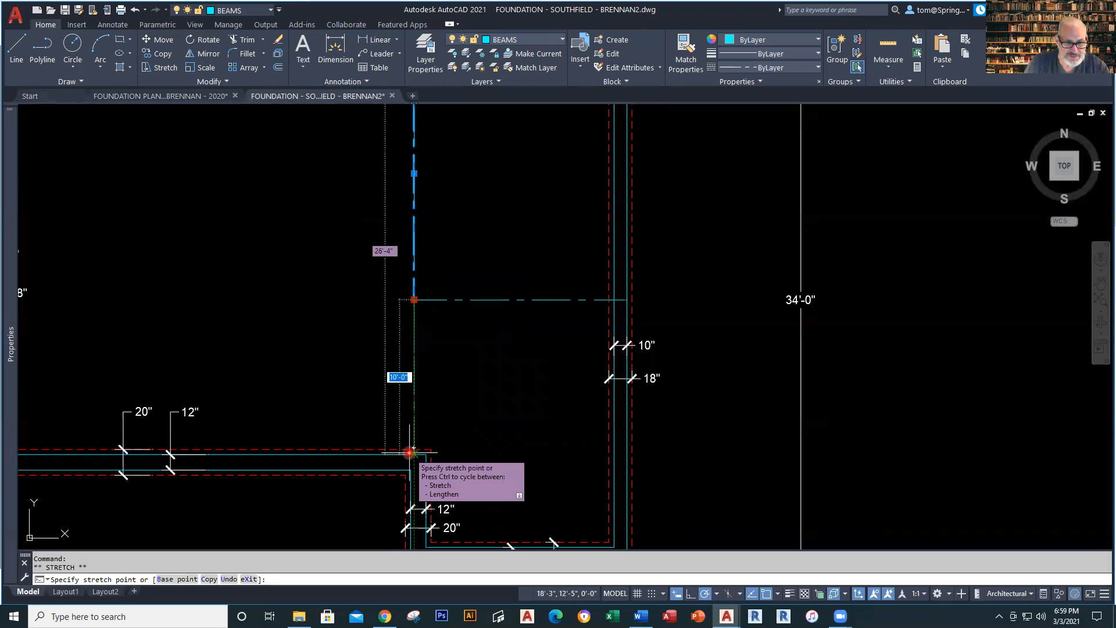
pyautogui.press('Escape')
# Erase the horizontal construction line running from the vertical beam line to the right wall.
pyautogui.click(533, 294)
pyautogui.click(510, 345)
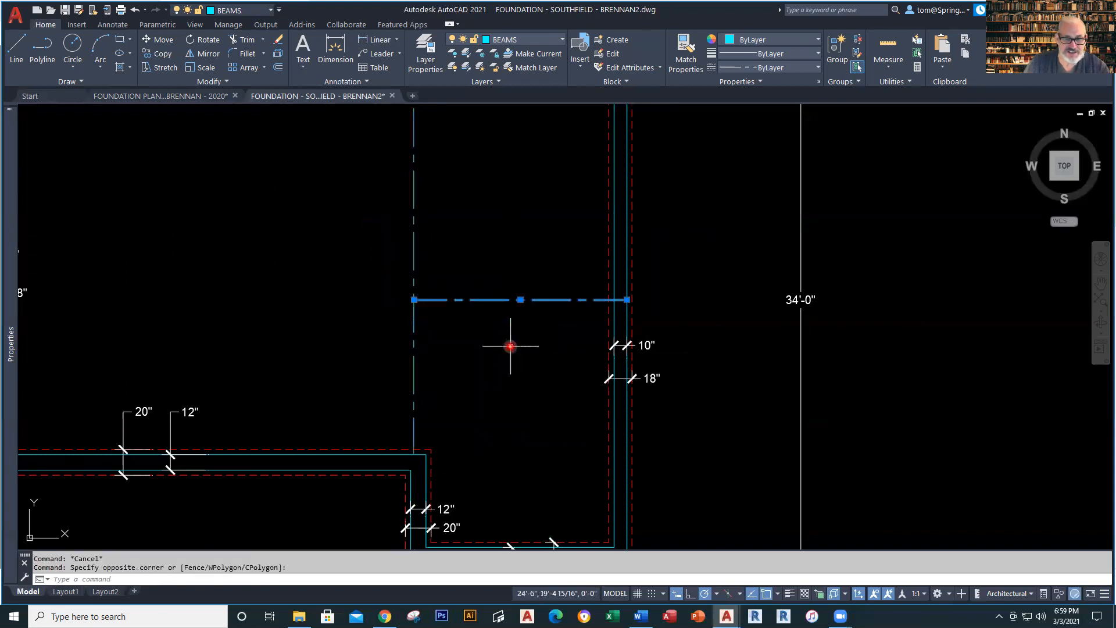
pyautogui.press('Delete')
pyautogui.scroll(-3, 510, 346)
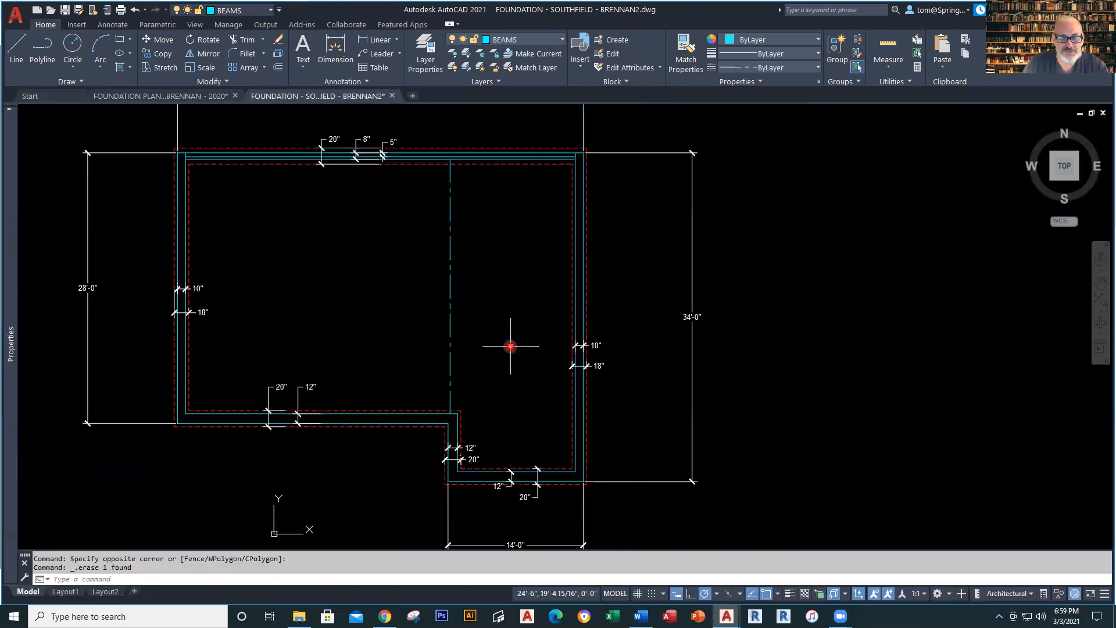
# On the DIMENSIONS layer, add a linear dimension from the vertical beam line to the right wall's outer face, and save the drawing.
pyautogui.moveTo(509, 344); pyautogui.dragTo(504, 431, button='middle')
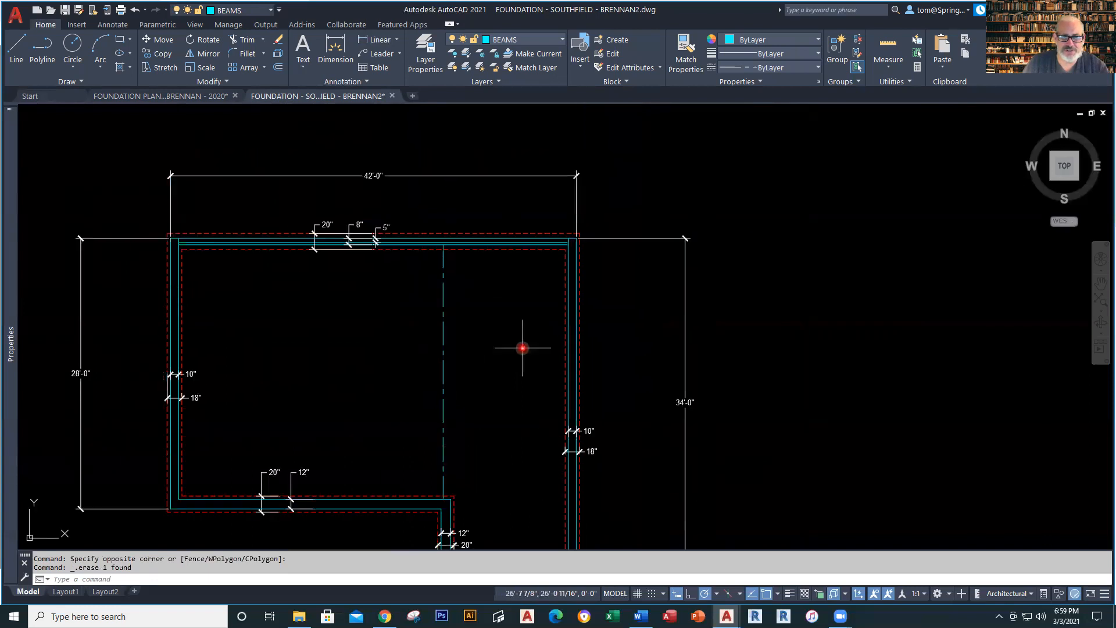
pyautogui.click(565, 41)
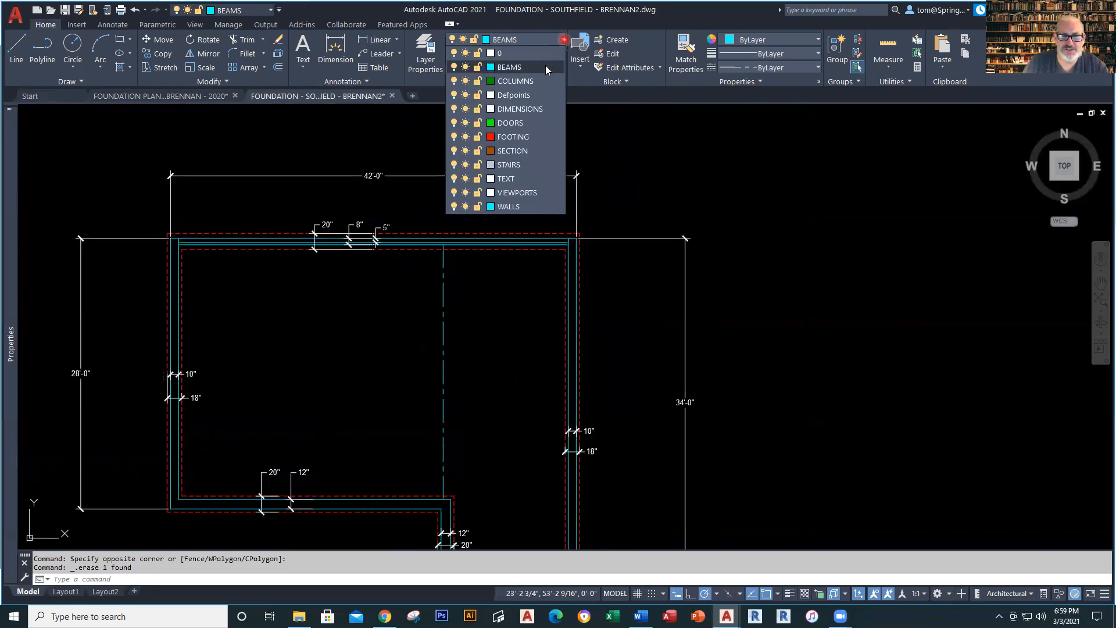
pyautogui.click(526, 114)
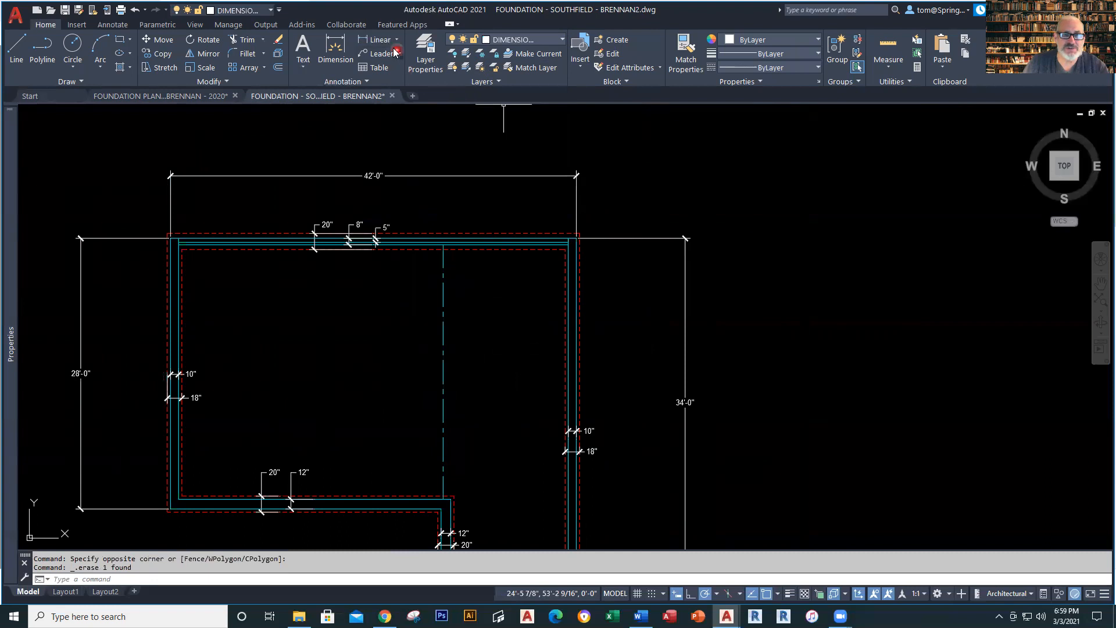
pyautogui.click(376, 40)
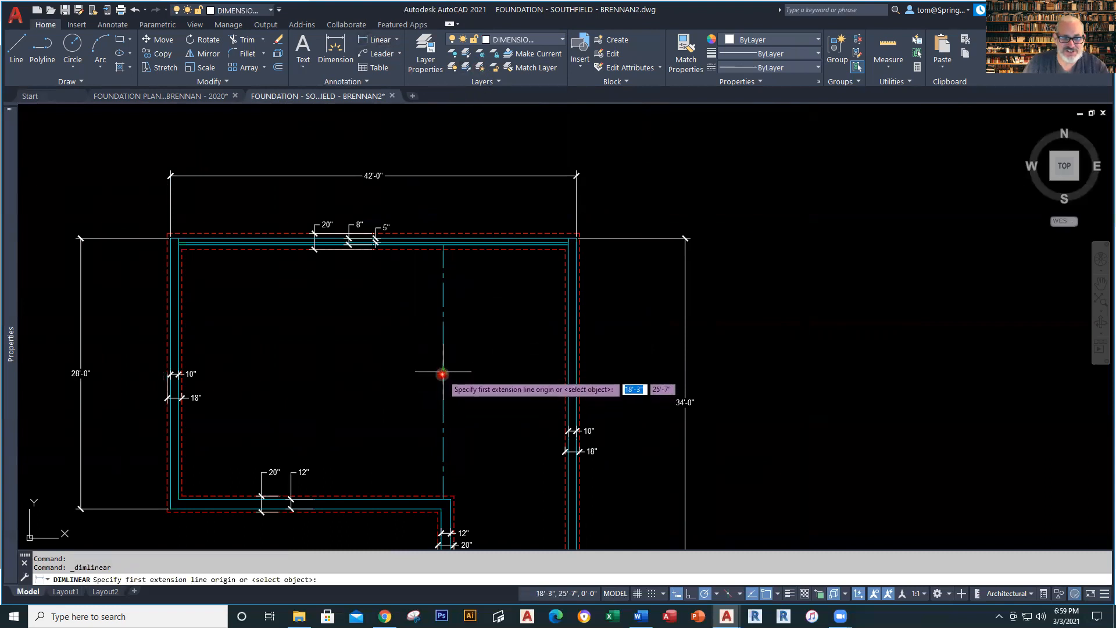
pyautogui.click(445, 320)
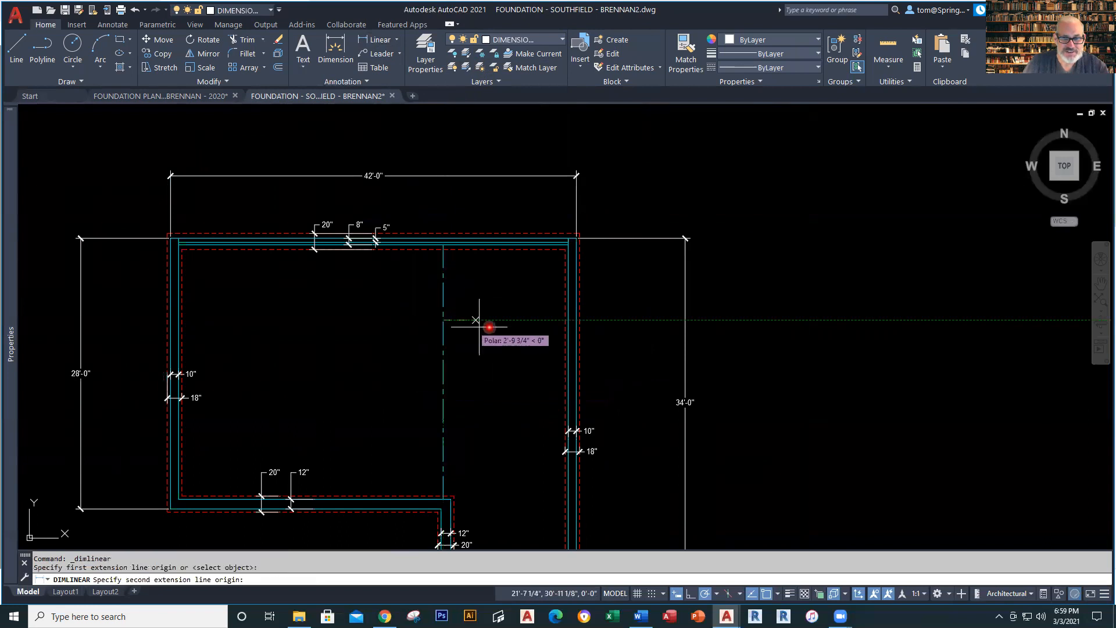
pyautogui.click(576, 322)
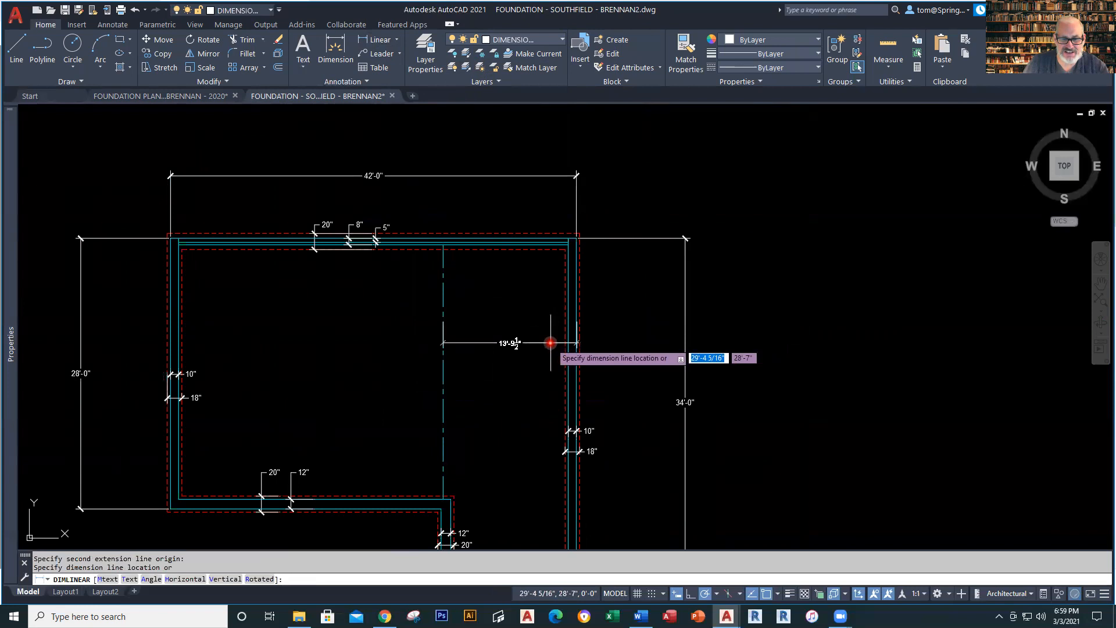
pyautogui.click(540, 287)
pyautogui.press('Escape')
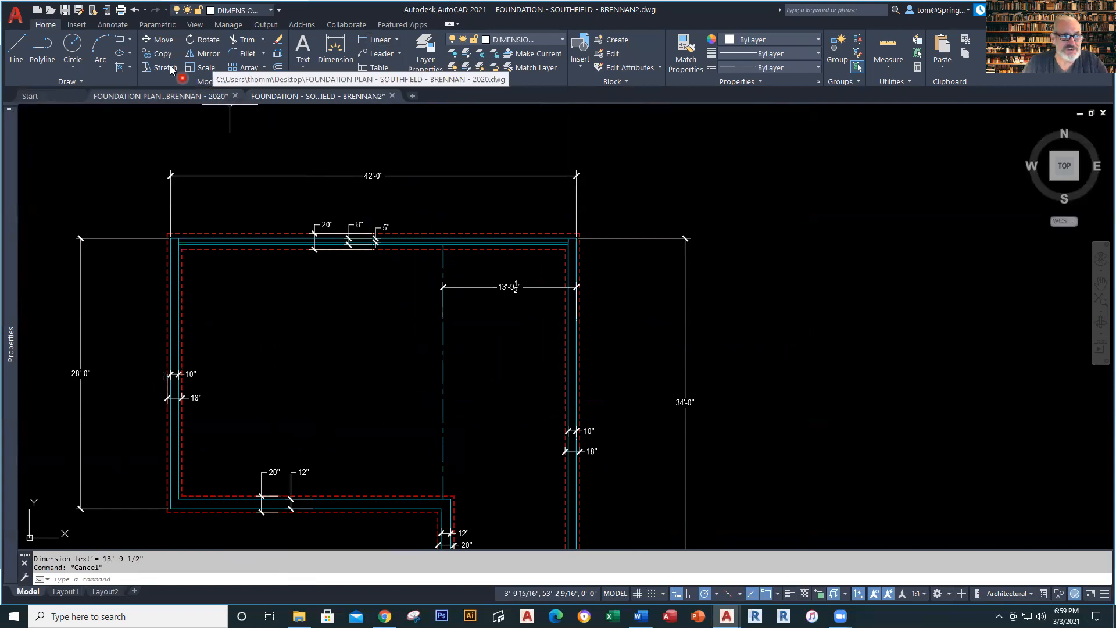
pyautogui.click(65, 10)
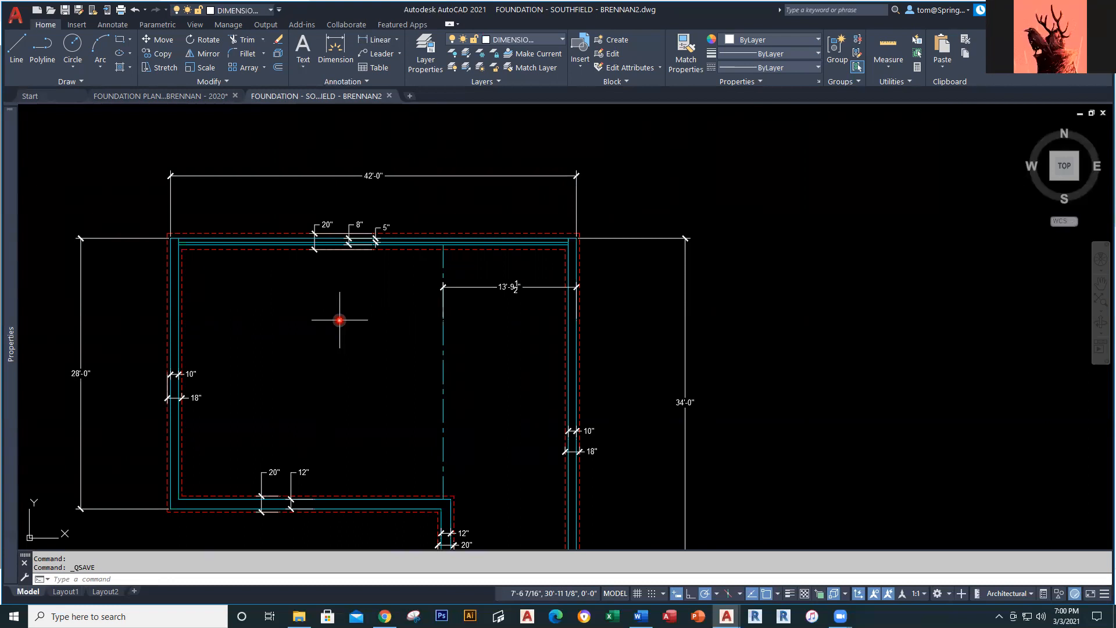
# Examine the column, footing and beam positions along the vertical beam in the reference foundation plan, and return to the working drawing.
pyautogui.click(207, 96)
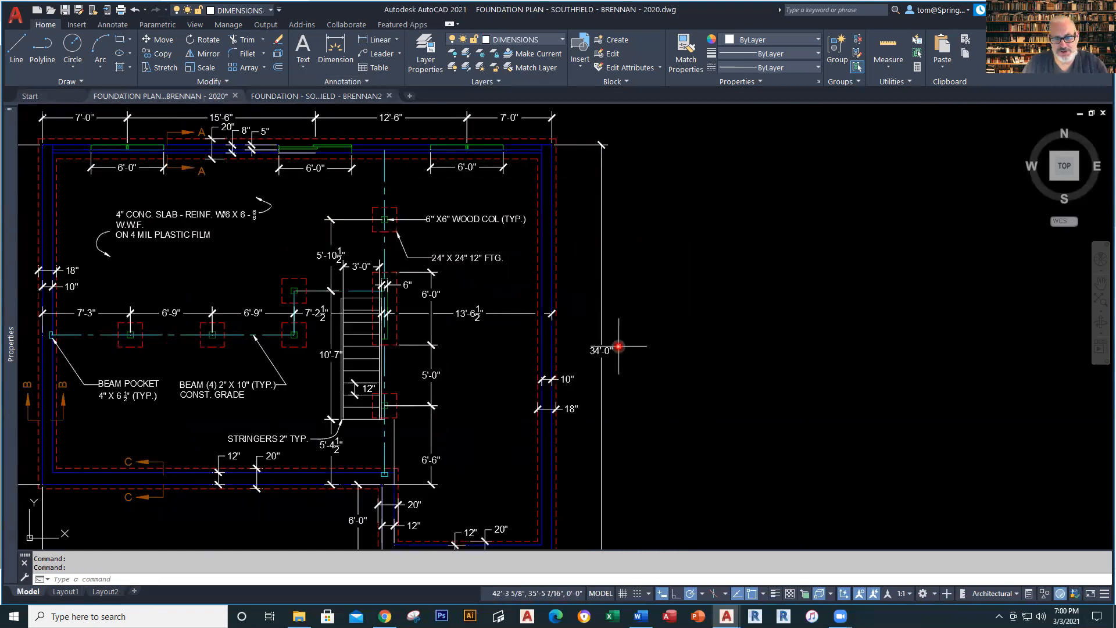
pyautogui.moveTo(615, 335); pyautogui.dragTo(699, 342, button='middle')
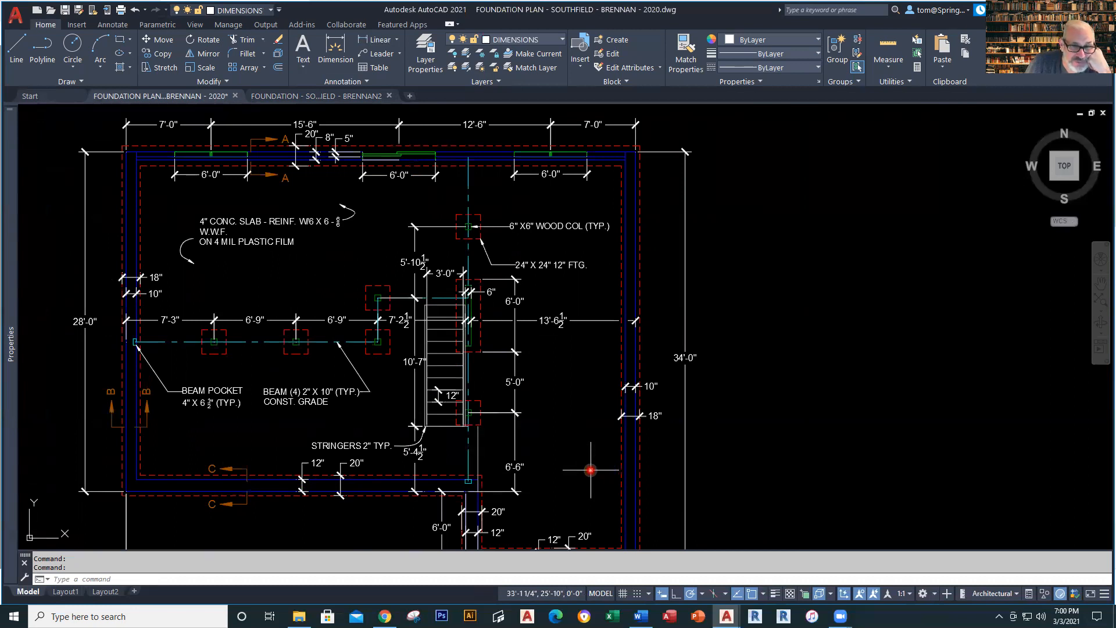
pyautogui.moveTo(591, 470); pyautogui.dragTo(630, 442, button='middle')
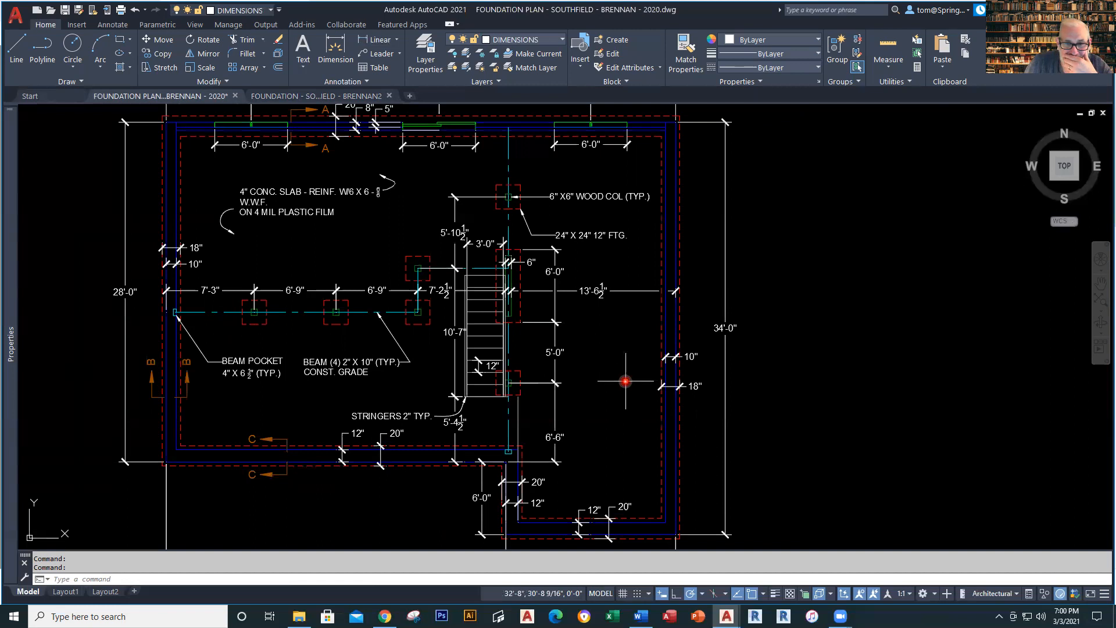
pyautogui.moveTo(623, 394); pyautogui.dragTo(618, 427, button='middle')
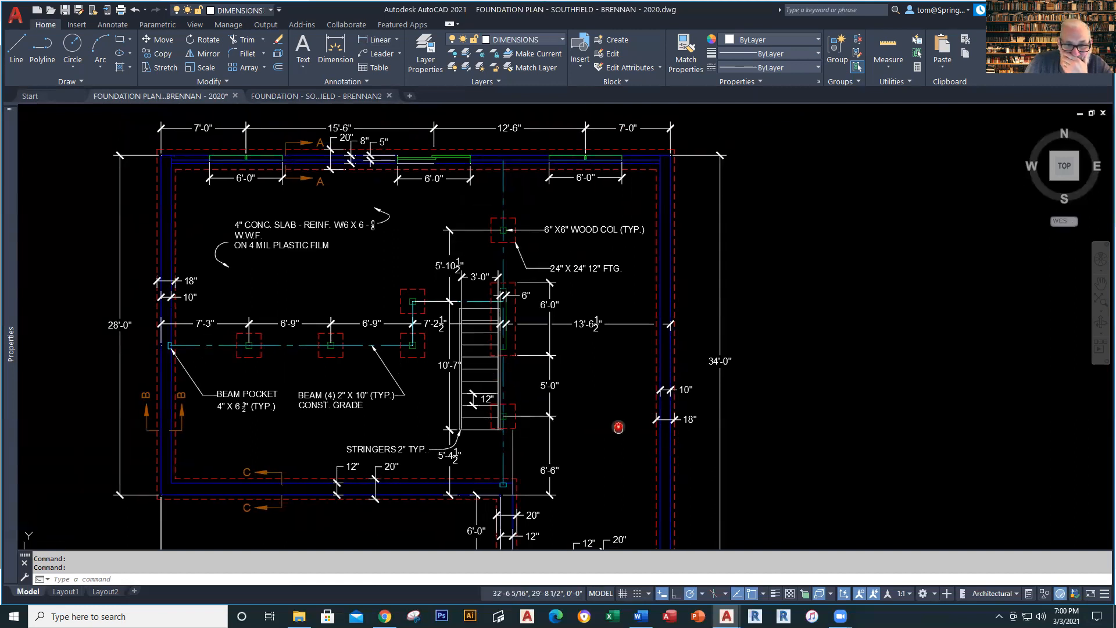
pyautogui.moveTo(618, 428); pyautogui.dragTo(616, 427, button='middle')
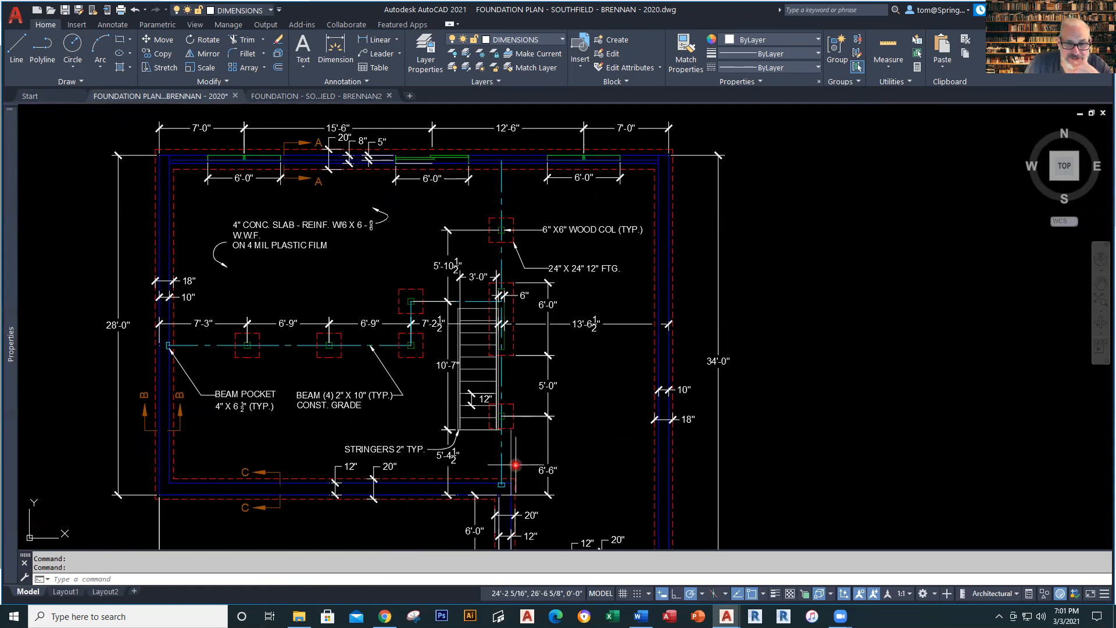
pyautogui.scroll(2, 523, 464)
pyautogui.moveTo(526, 477); pyautogui.dragTo(510, 386, button='middle')
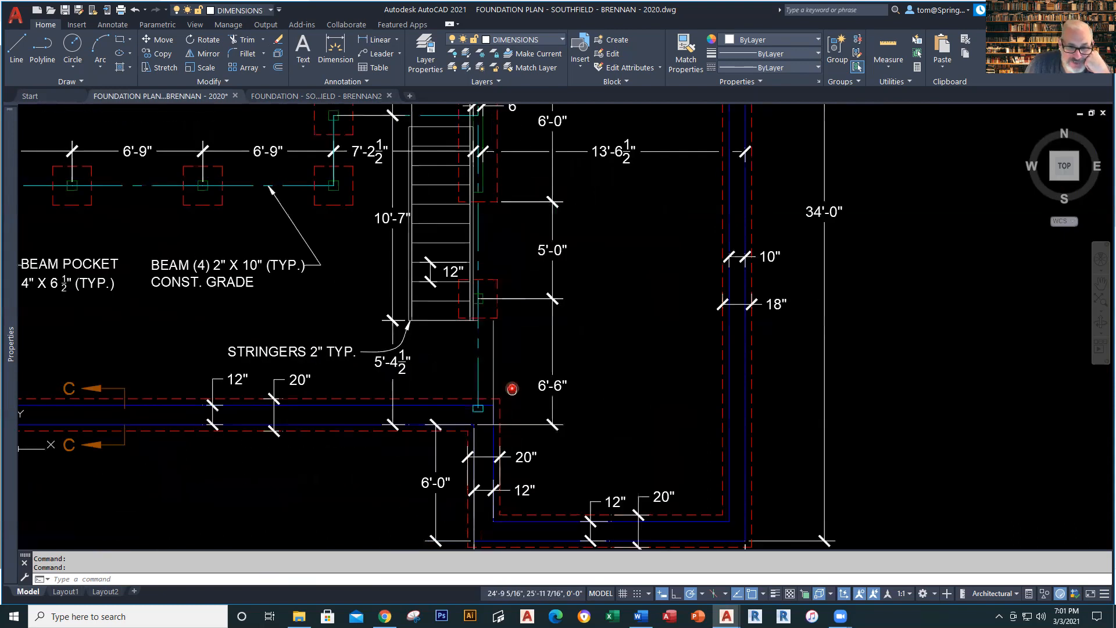
pyautogui.scroll(2, 539, 421)
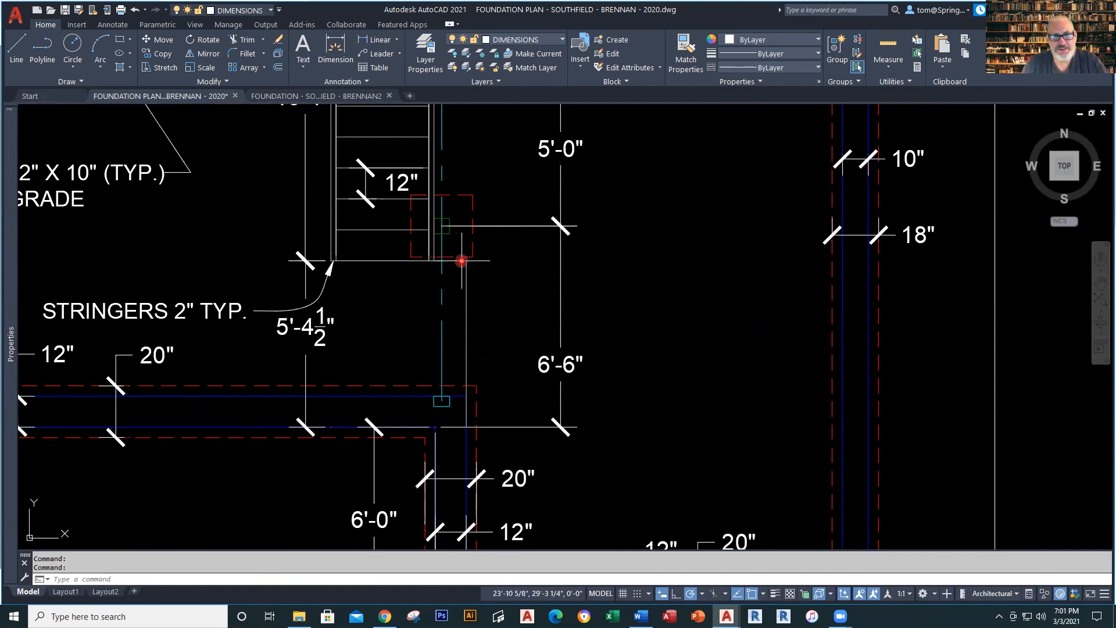
pyautogui.click(299, 96)
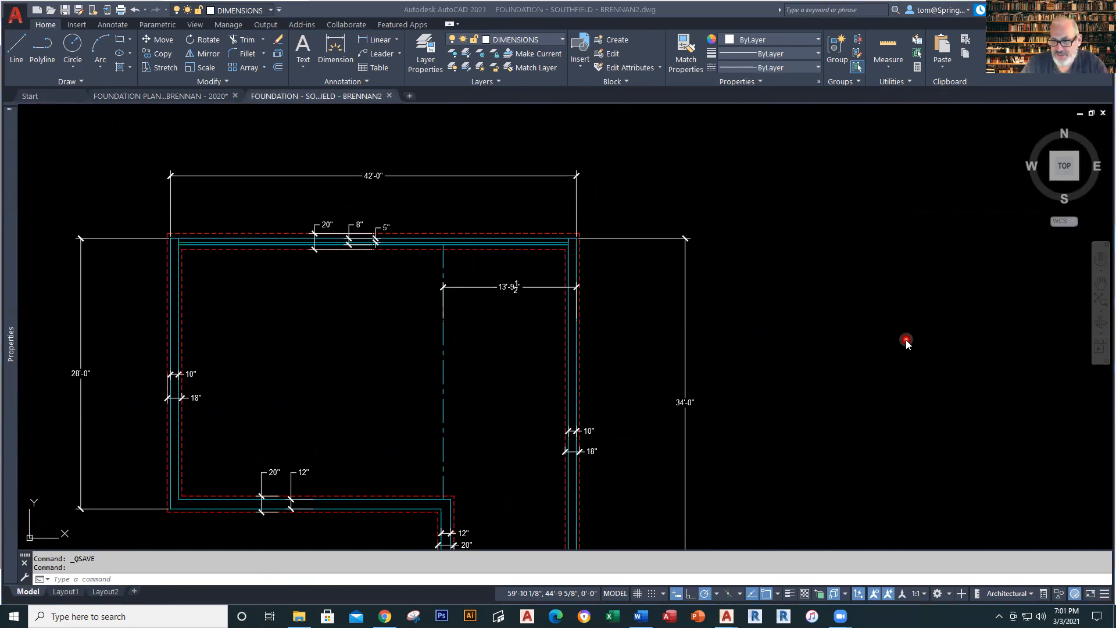
# Try to start the Insert command for a block, and dismiss the error message.
pyautogui.click(892, 370)
pyautogui.write('i')
pyautogui.press('Return')
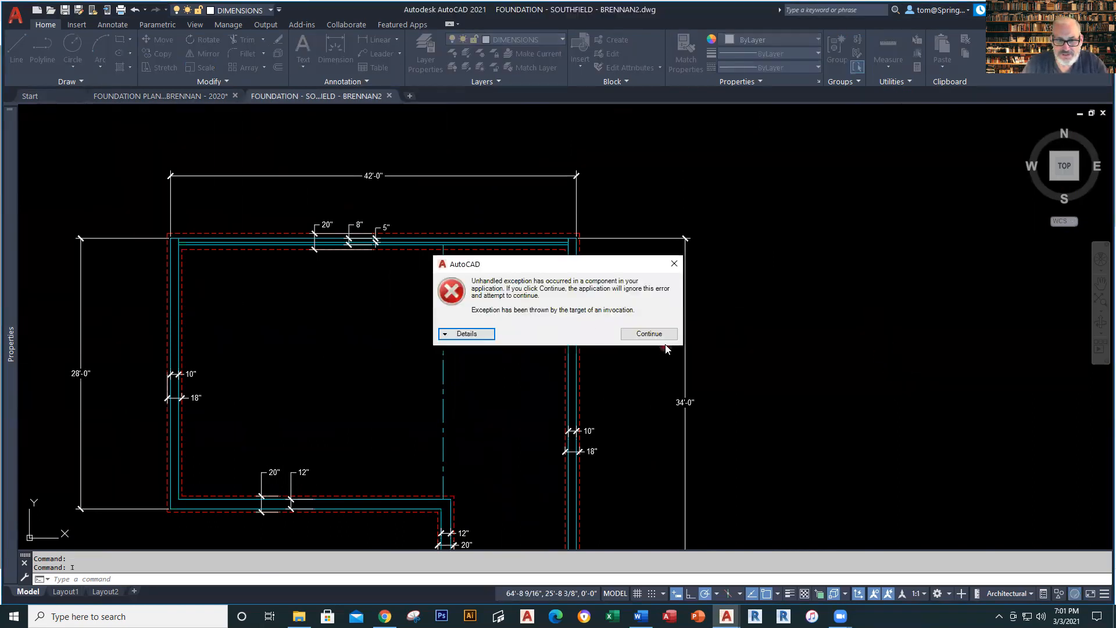
pyautogui.click(674, 263)
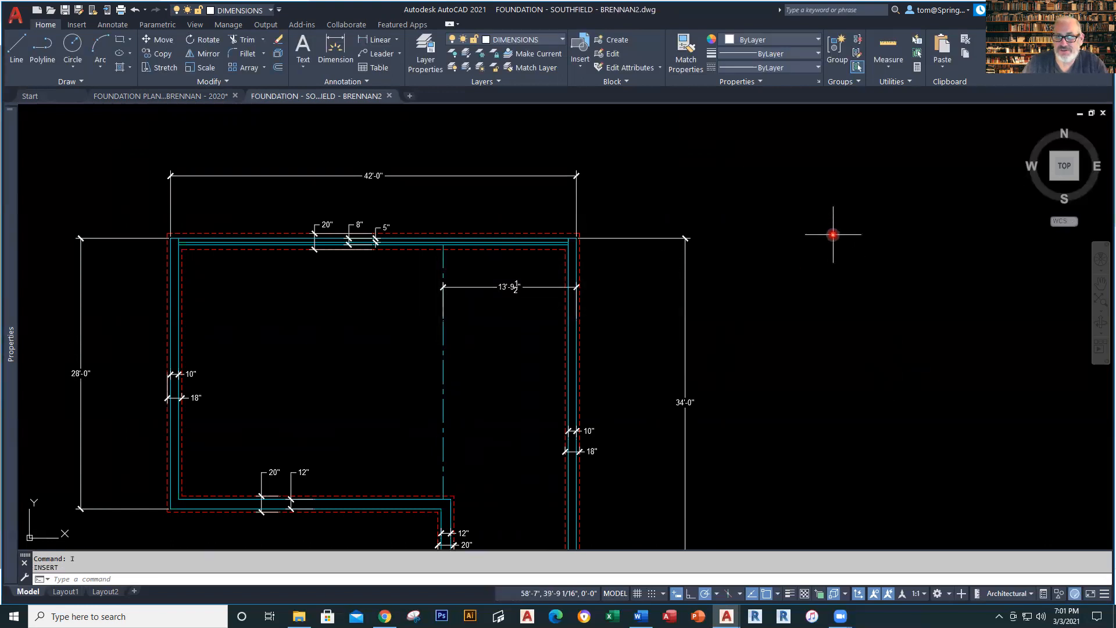
# Save the foundation drawing with the whole plan in view.
pyautogui.scroll(-1, 898, 355)
pyautogui.scroll(1, 898, 354)
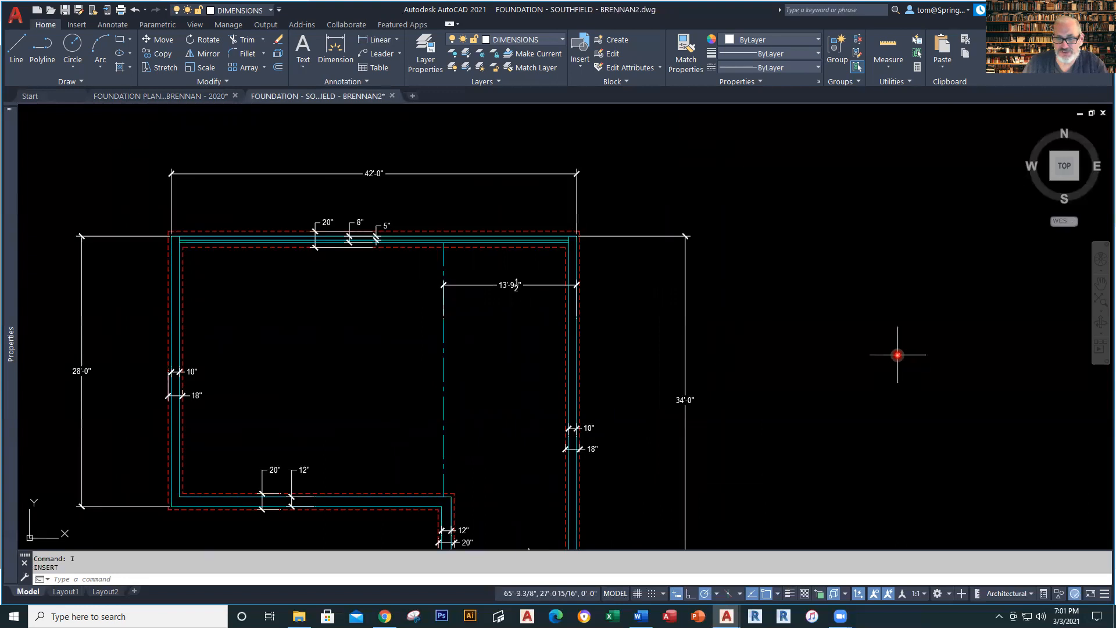
pyautogui.scroll(-2, 898, 355)
pyautogui.moveTo(897, 356)
pyautogui.mouseDown(button='middle')
pyautogui.moveTo(820, 292)
pyautogui.moveTo(802, 319)
pyautogui.mouseUp(button='middle')
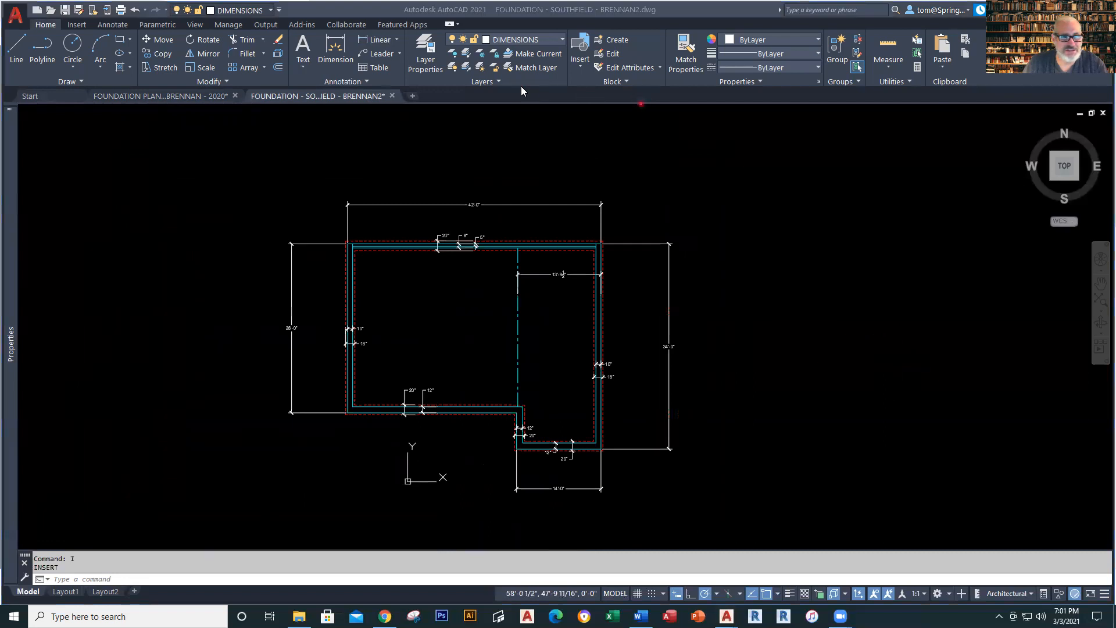
pyautogui.click(69, 13)
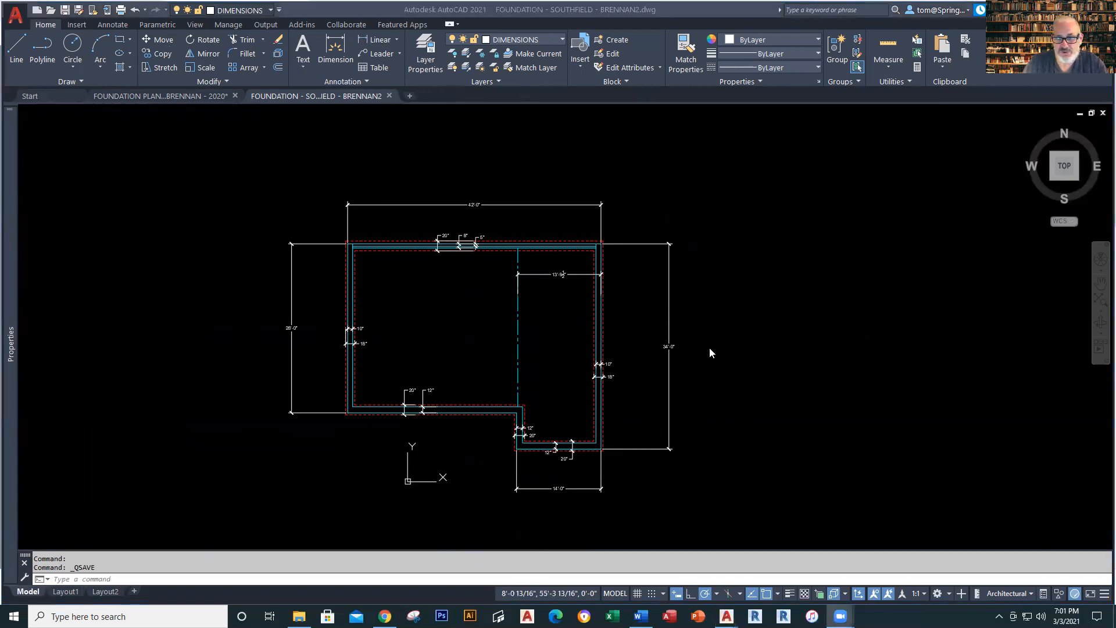
# Try to open the list of available blocks for insertion.
pyautogui.click(81, 25)
pyautogui.click(82, 24)
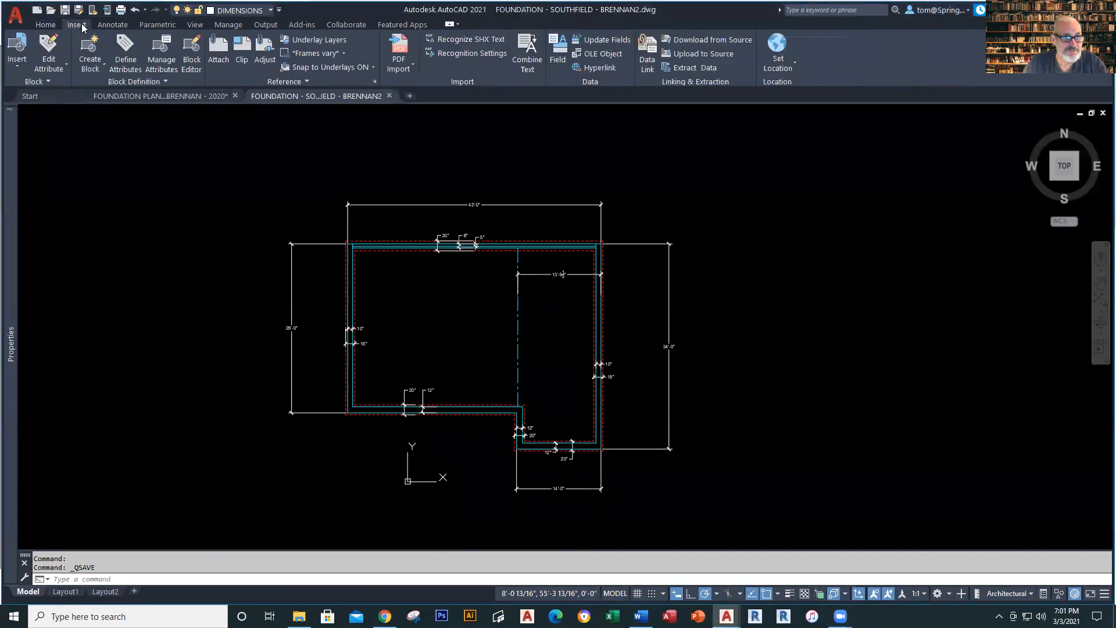
pyautogui.click(17, 64)
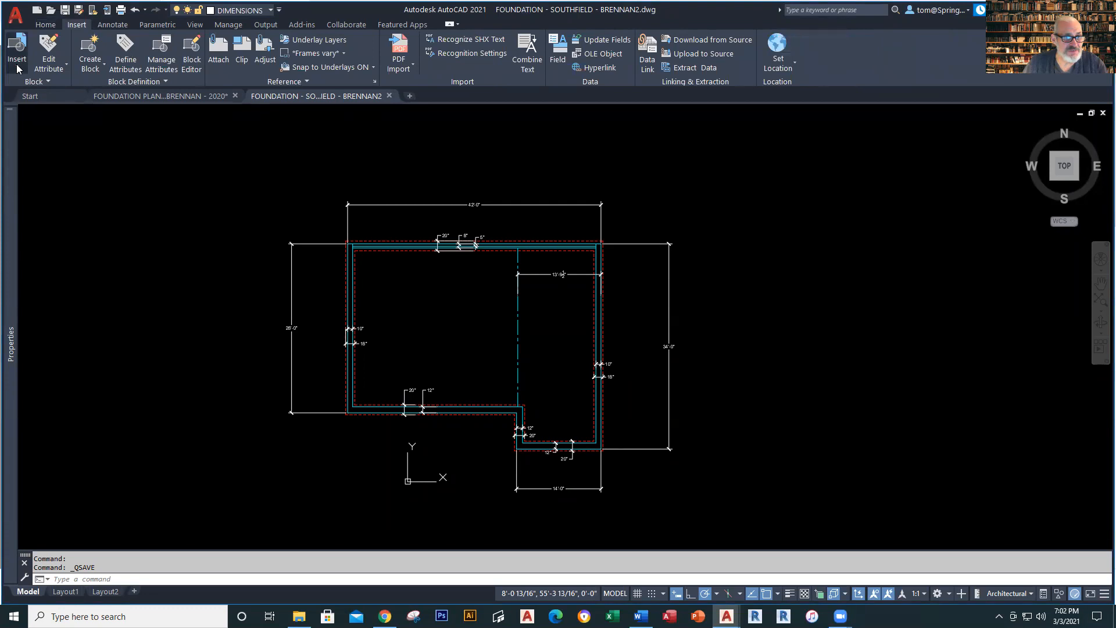
pyautogui.click(18, 69)
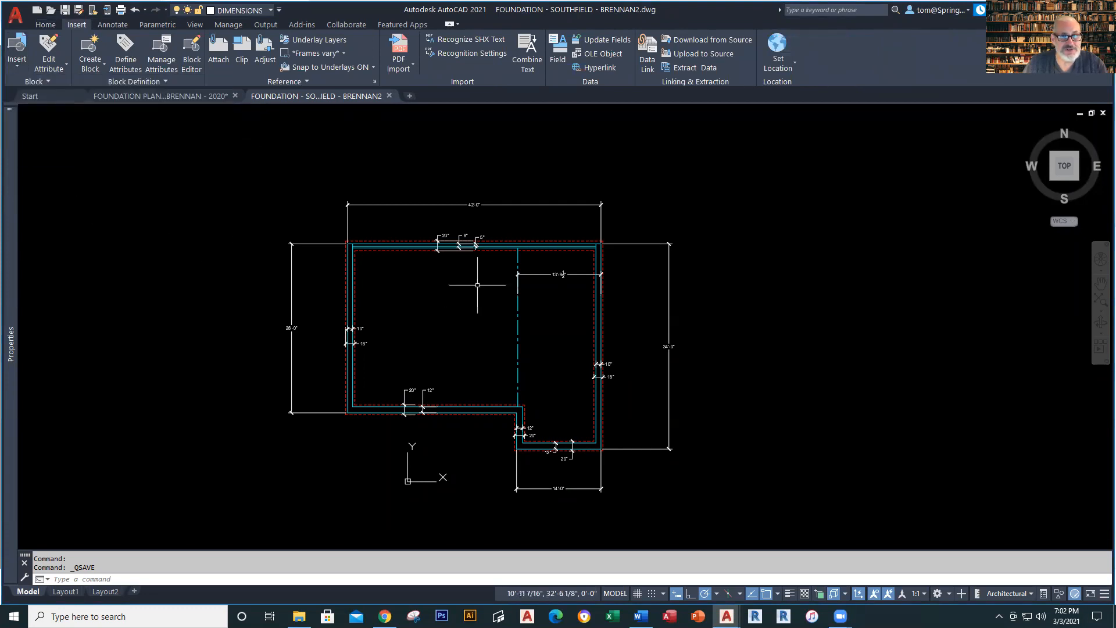
# Make COLUMNS the current layer for work near the vertical beam's lower end.
pyautogui.scroll(8, 523, 400)
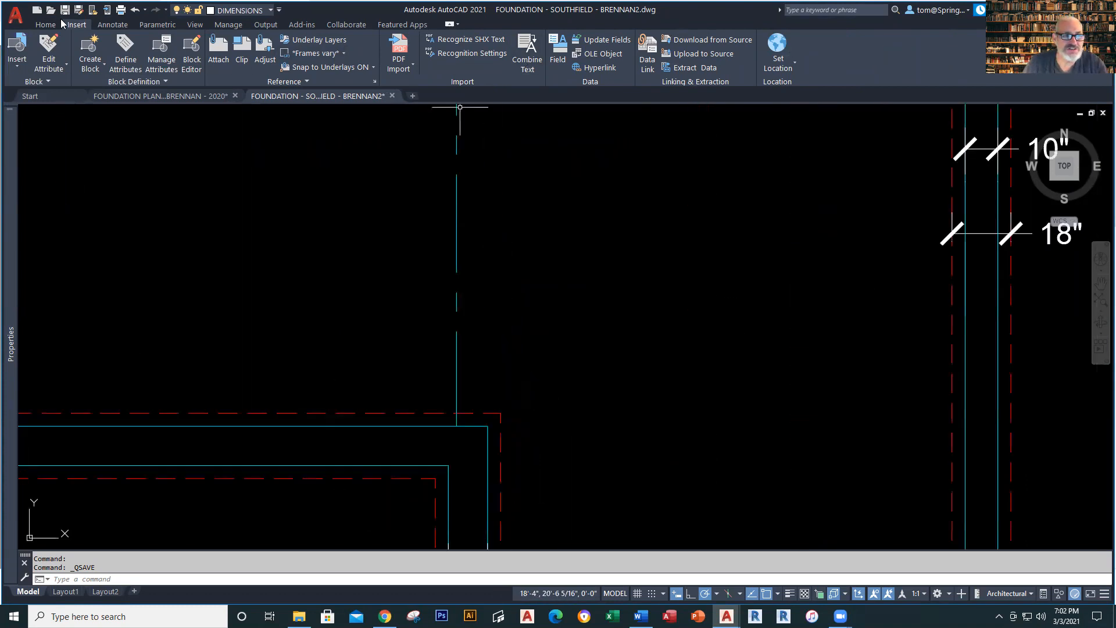
pyautogui.click(45, 25)
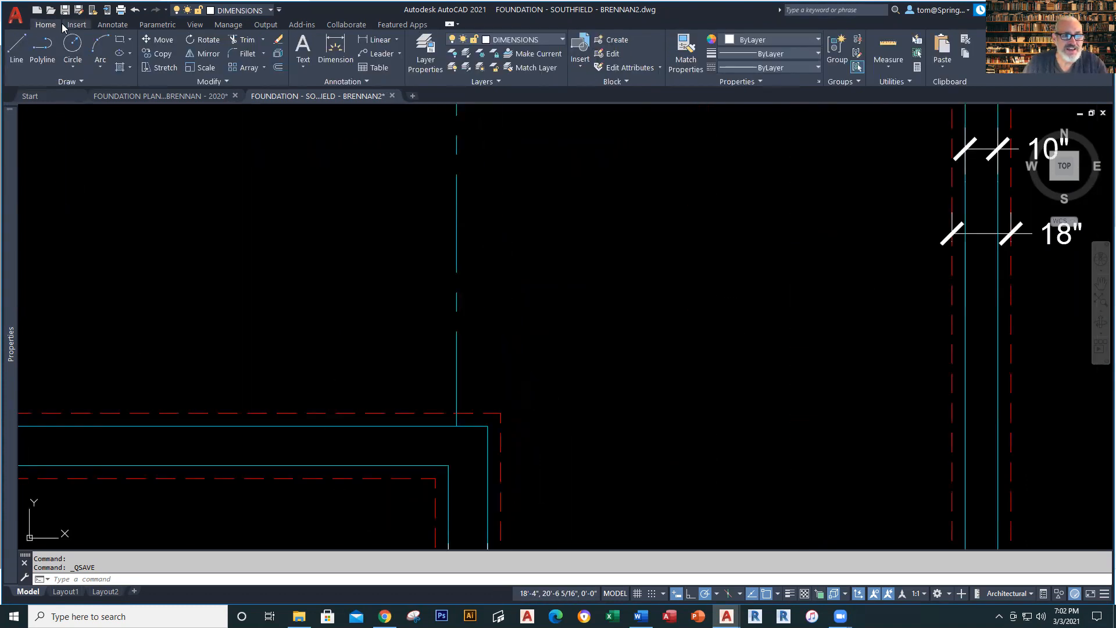
pyautogui.click(559, 39)
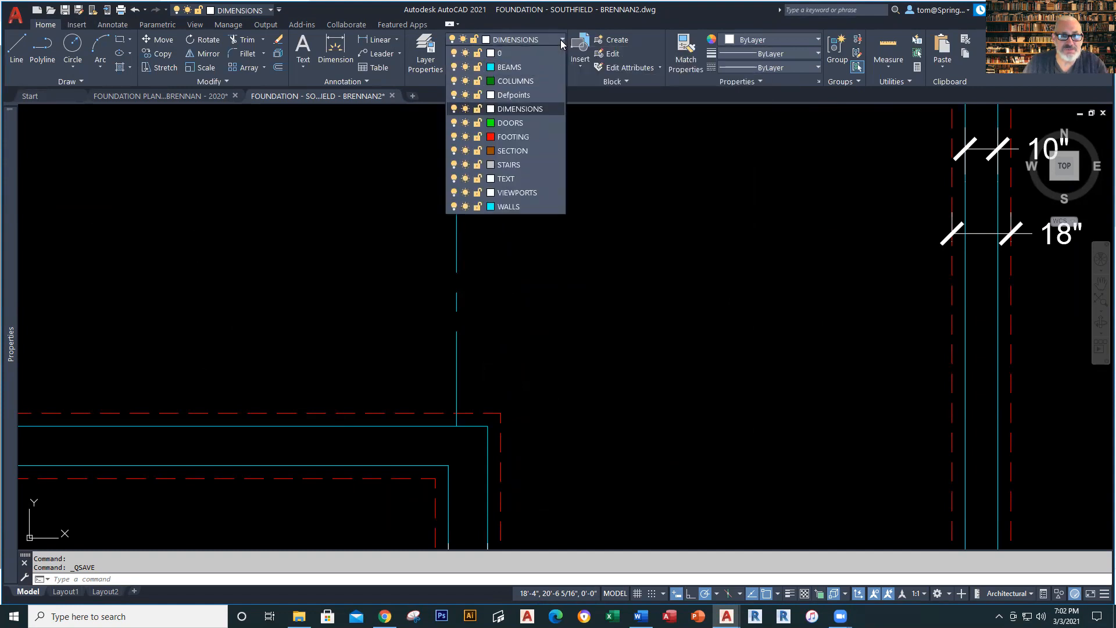
pyautogui.click(525, 82)
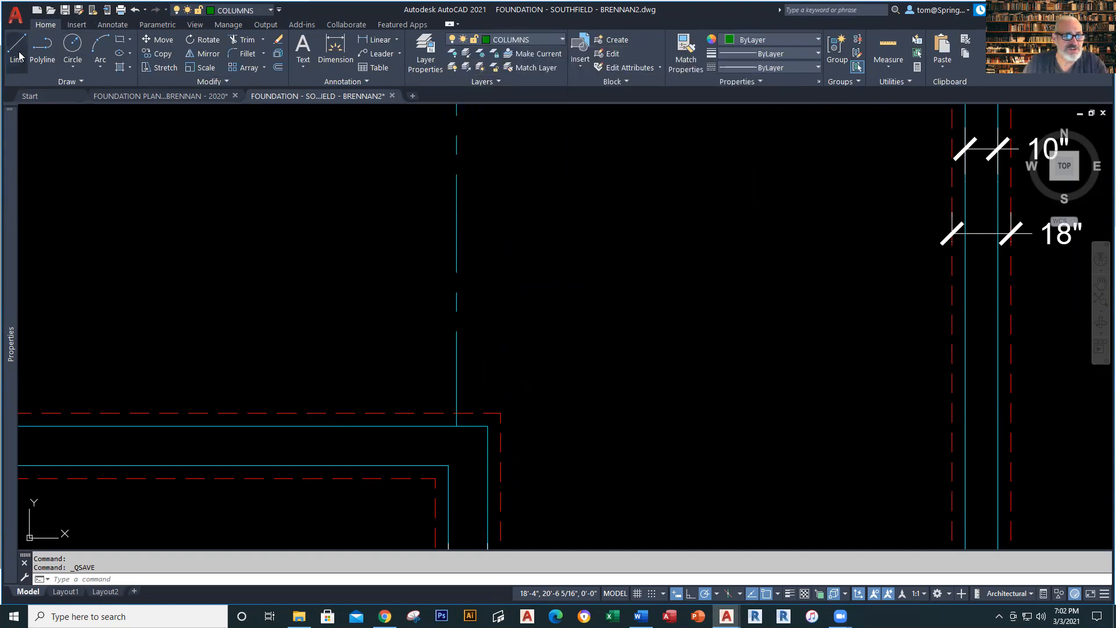
# Draw a short horizontal polyline to the vertical beam line, starting 6'6" above the outer corner where the lower wall steps down.
pyautogui.click(43, 49)
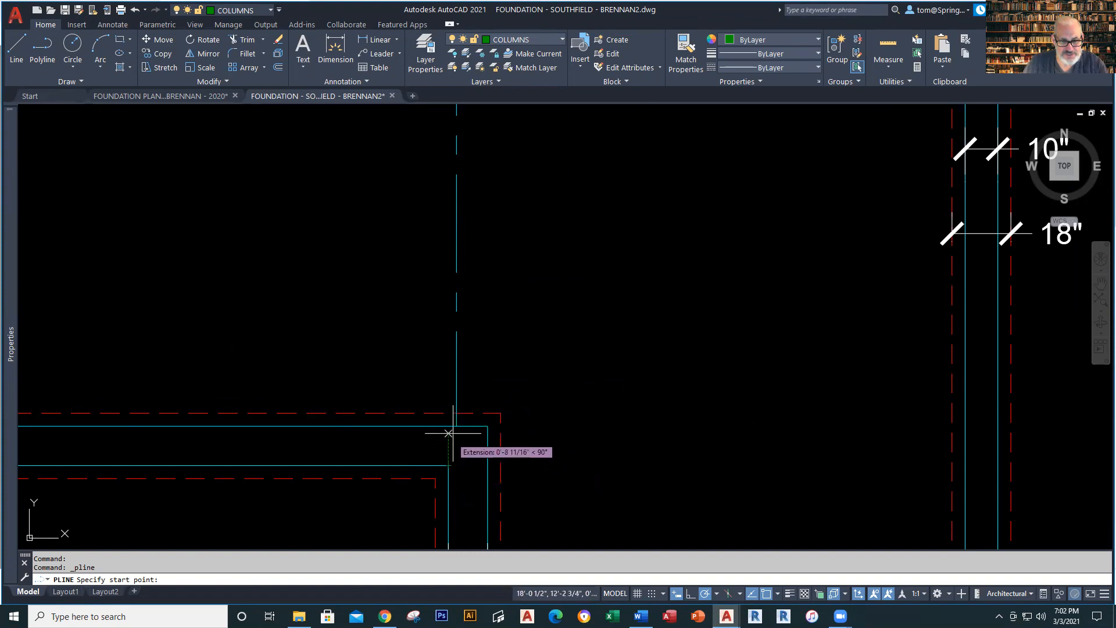
pyautogui.write("6'6")
pyautogui.press('Return')
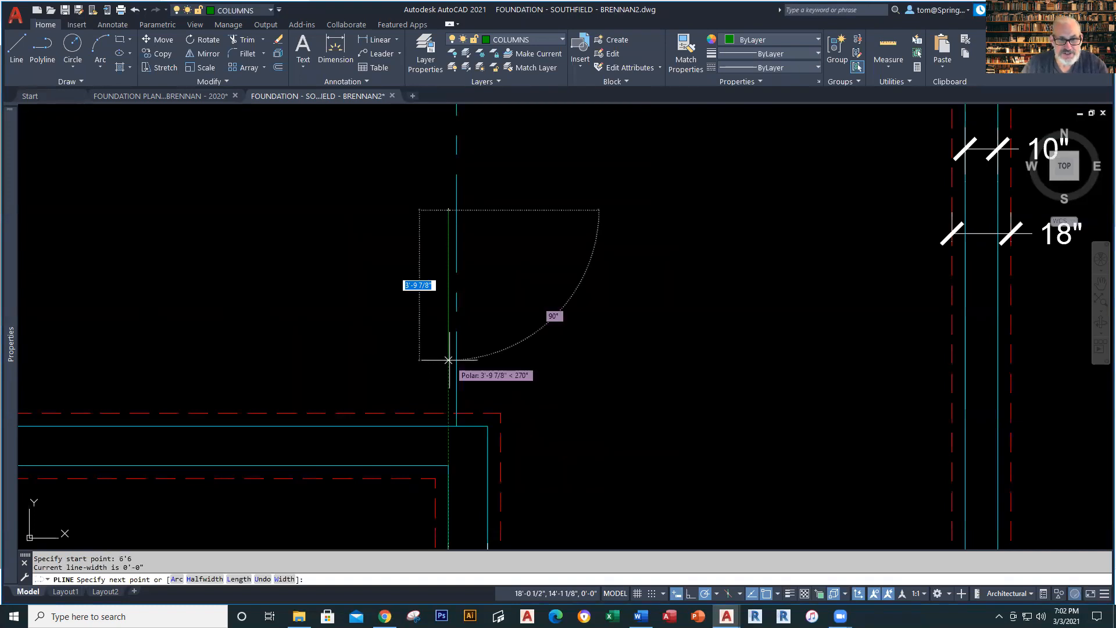
pyautogui.click(461, 211)
pyautogui.press('Escape')
pyautogui.scroll(1, 467, 234)
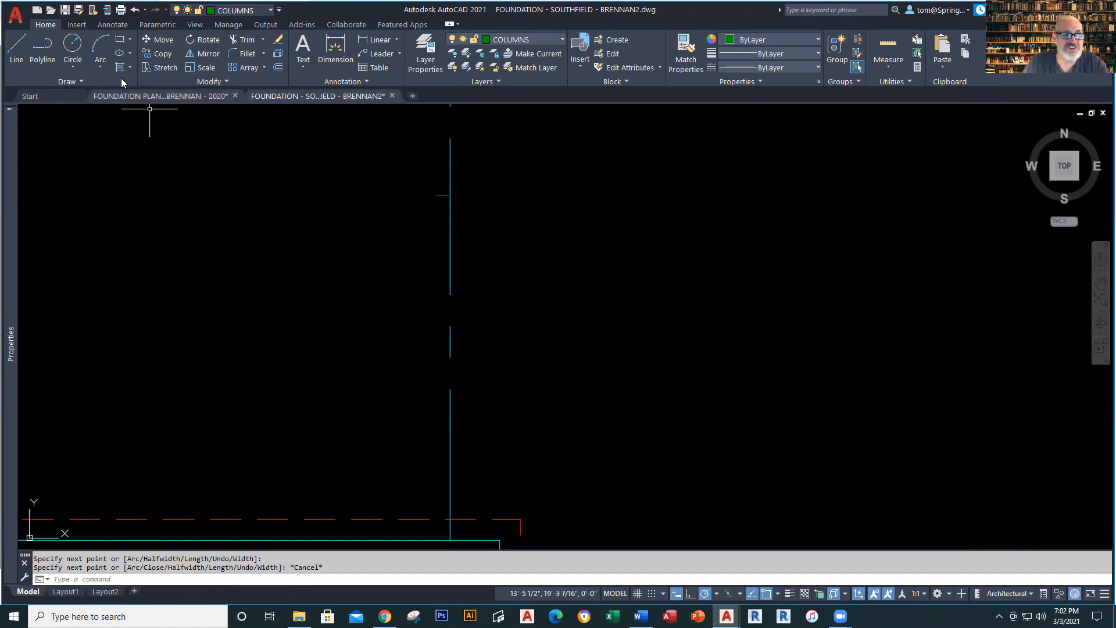
# Draw a 6" by 6" column rectangle in the open area beside the vertical beam line.
pyautogui.click(119, 41)
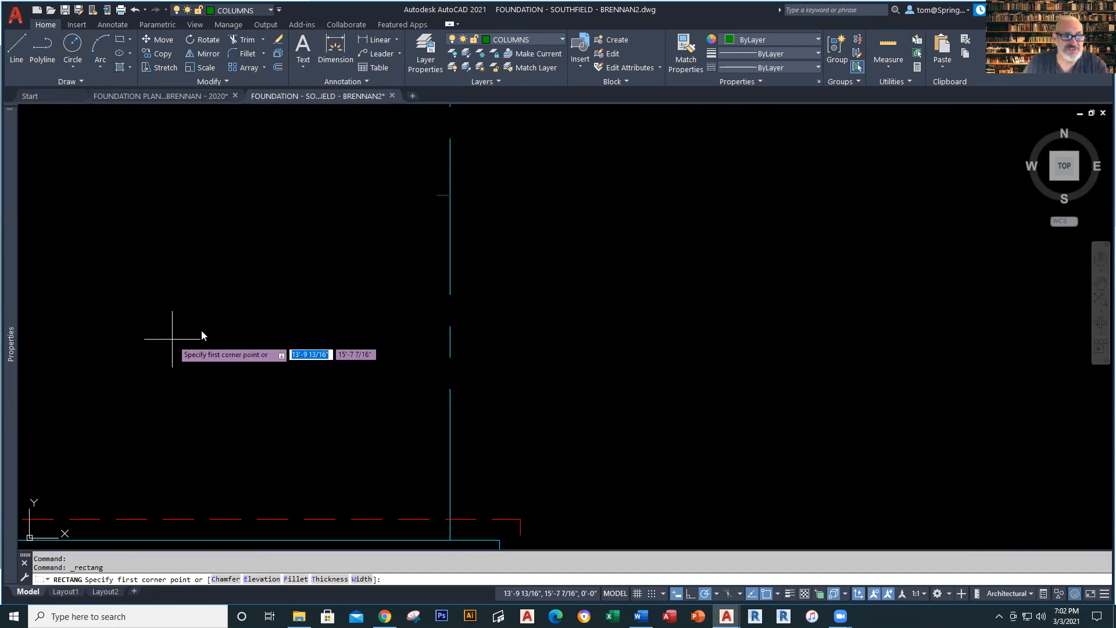
pyautogui.click(173, 339)
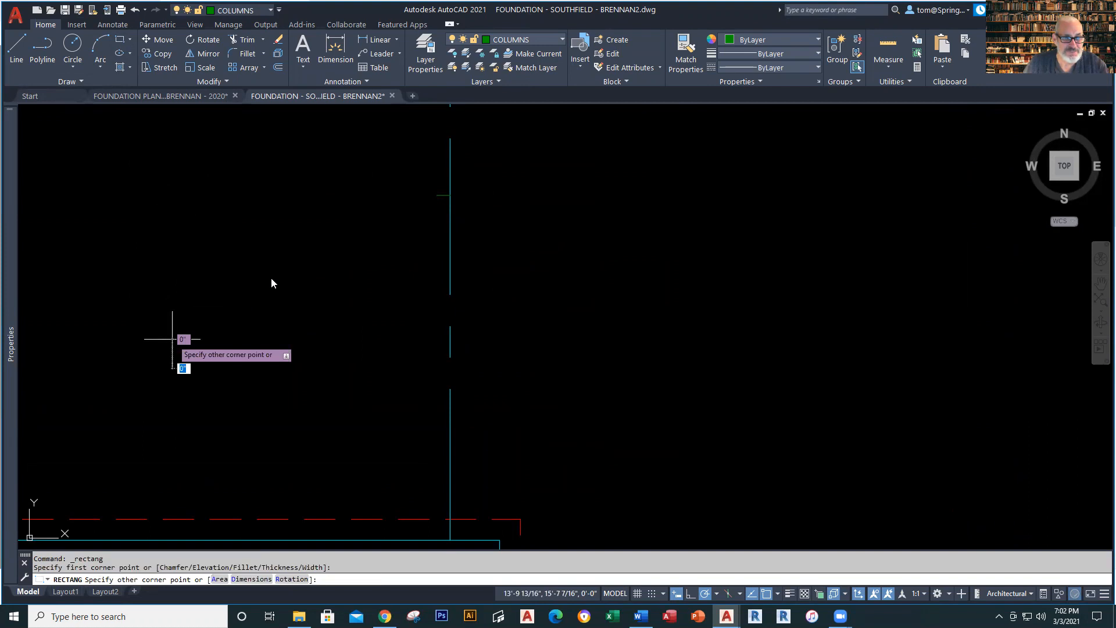
pyautogui.write('6')
pyautogui.press('Tab')
pyautogui.press('Return')
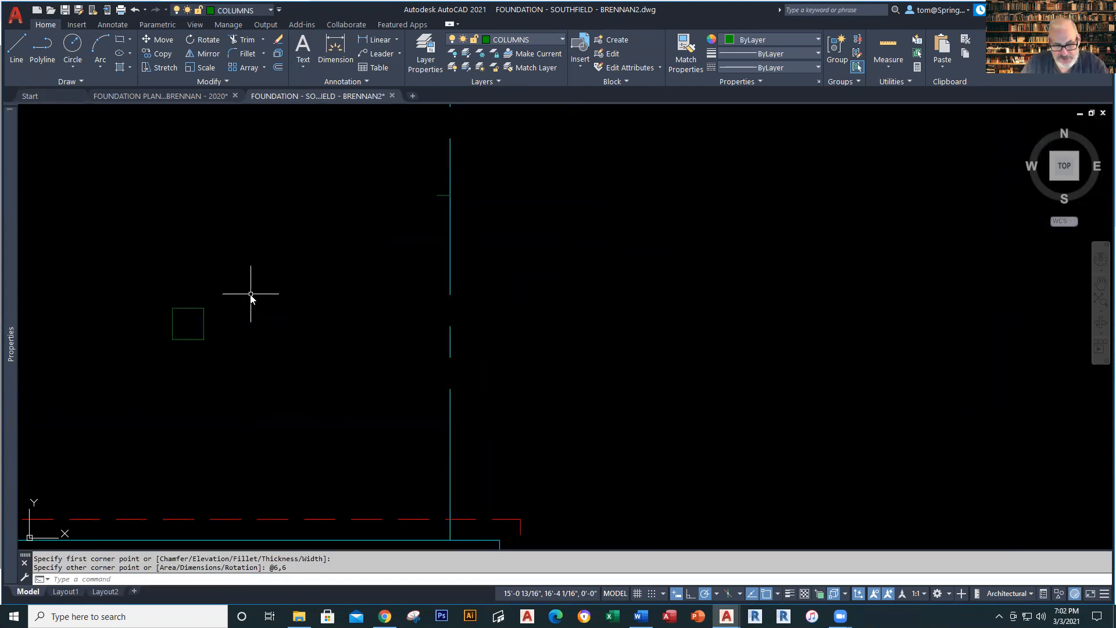
# Move the column square by its centre onto the vertical beam line, at the end of the short horizontal polyline.
pyautogui.write('m')
pyautogui.press('Return')
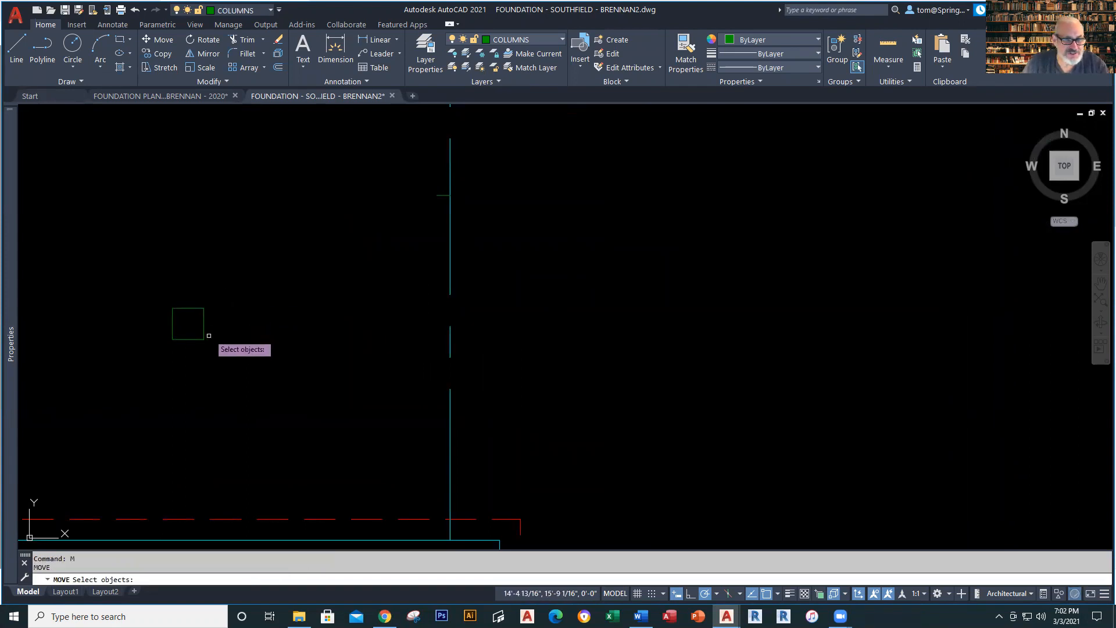
pyautogui.click(203, 324)
pyautogui.press('Return')
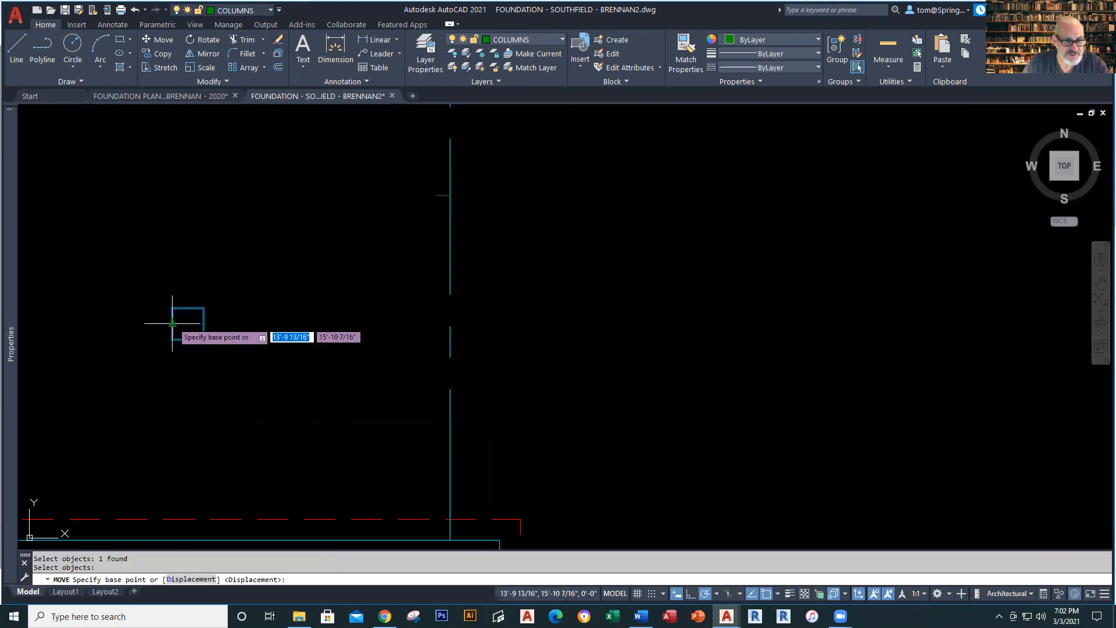
pyautogui.click(188, 321)
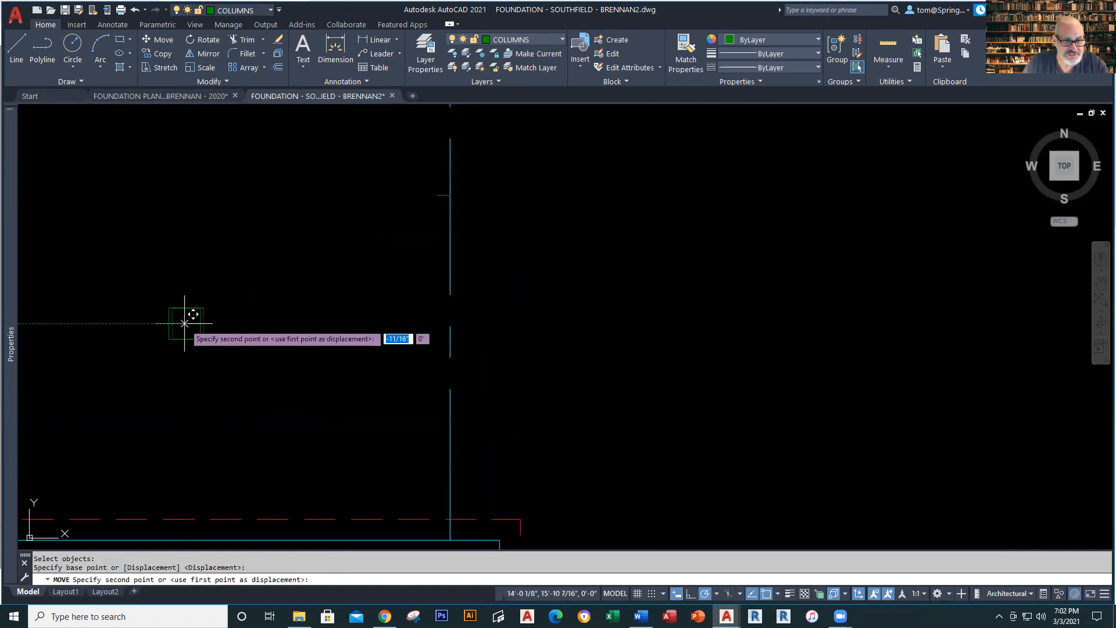
pyautogui.click(451, 194)
pyautogui.press('Escape')
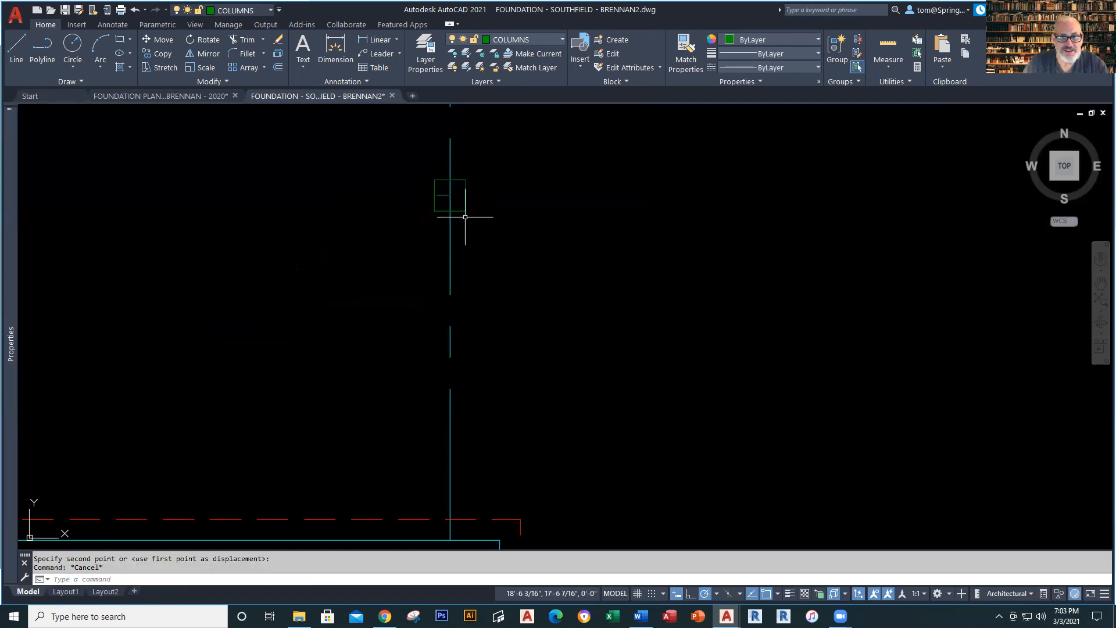
# Erase the short horizontal helper polyline inside the column and check the column against the reference foundation plan.
pyautogui.click(444, 195)
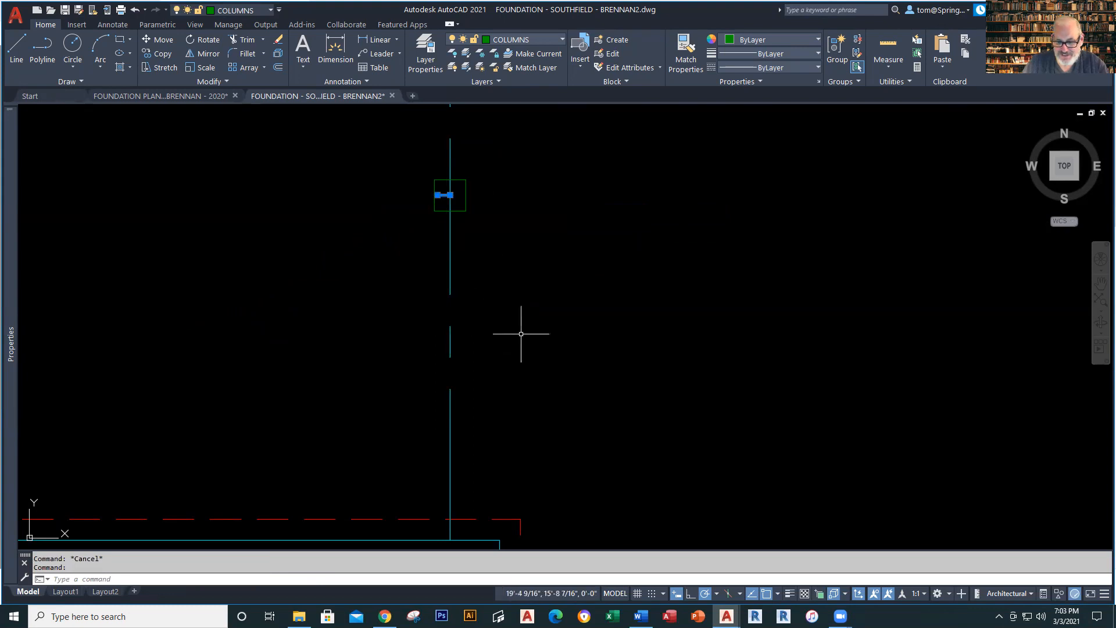
pyautogui.click(193, 96)
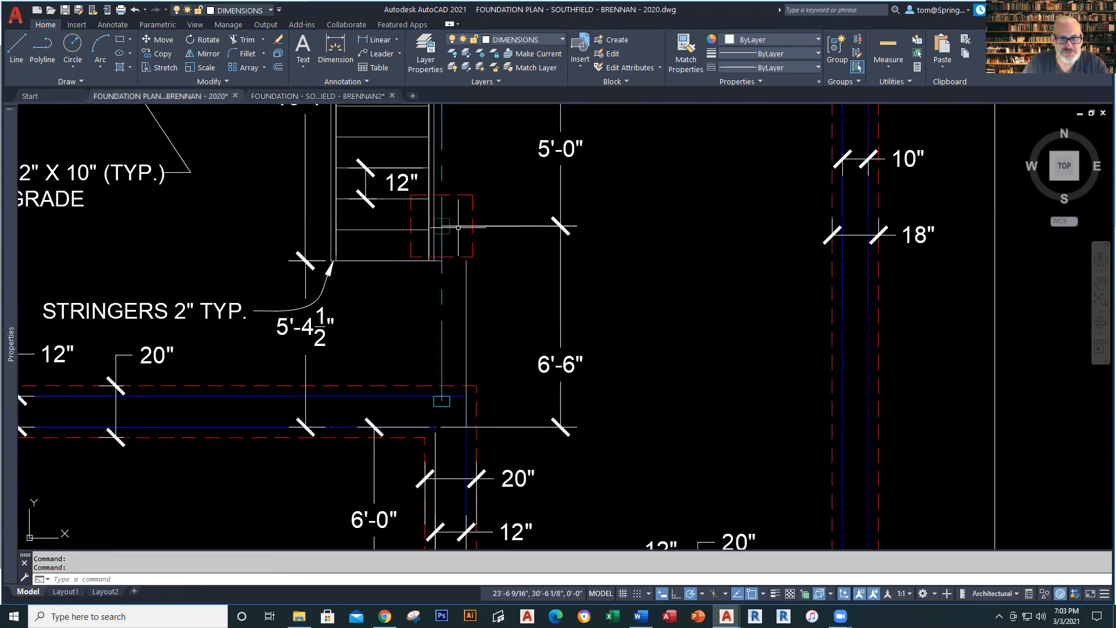
pyautogui.click(323, 96)
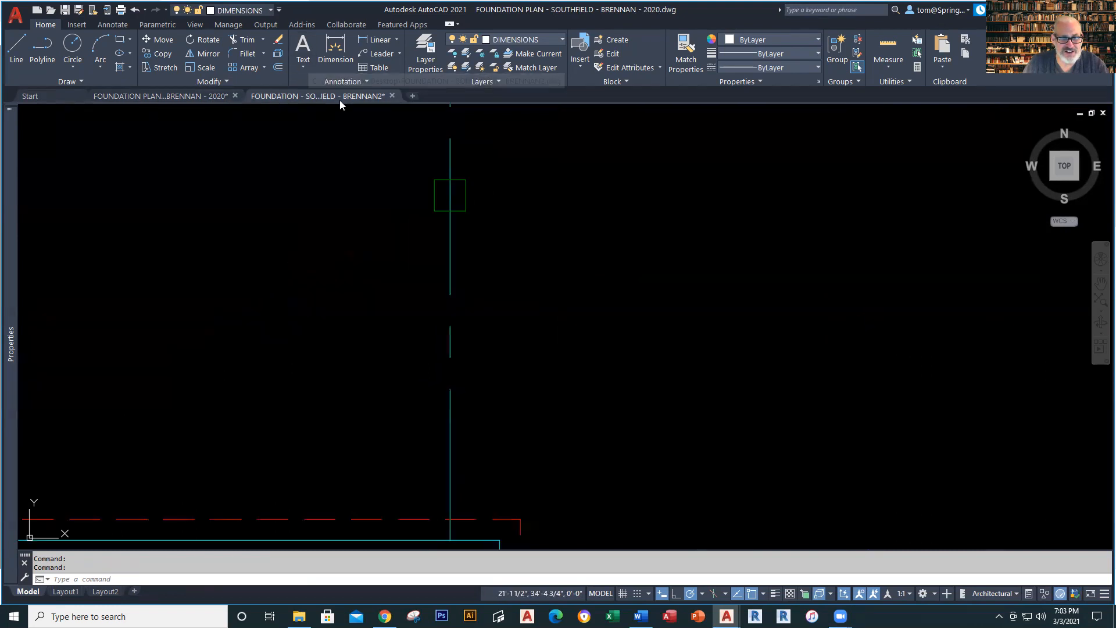
# On the DIMENSIONS layer, add a vertical linear dimension from the outer wall corner at the step to the column's centre.
pyautogui.scroll(-2, 517, 273)
pyautogui.moveTo(511, 269); pyautogui.dragTo(400, 258, button='middle')
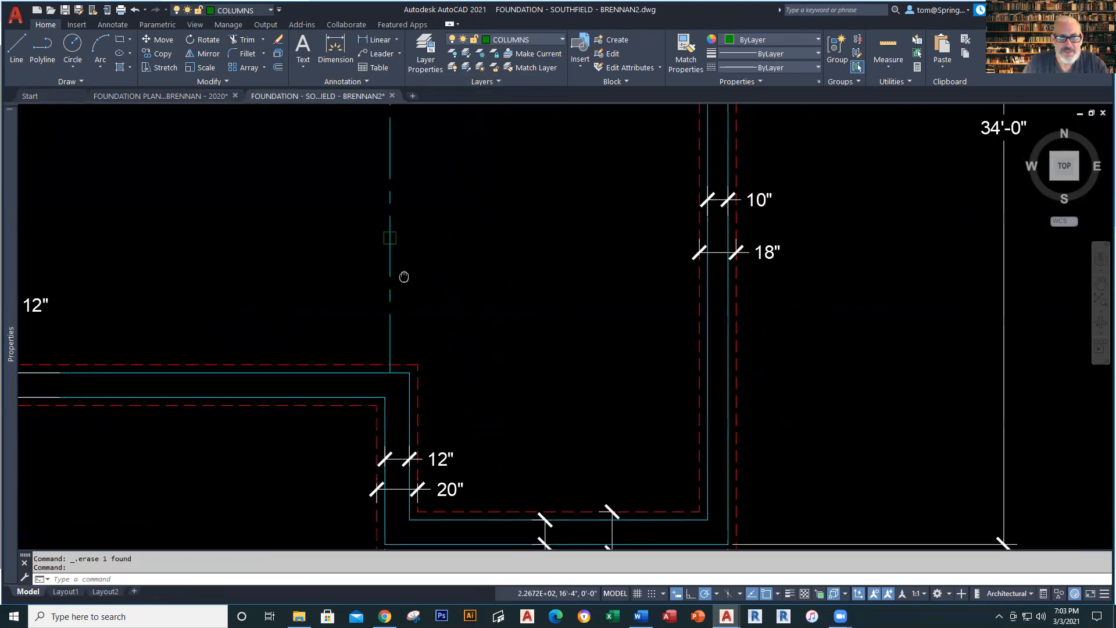
pyautogui.click(562, 39)
pyautogui.click(528, 110)
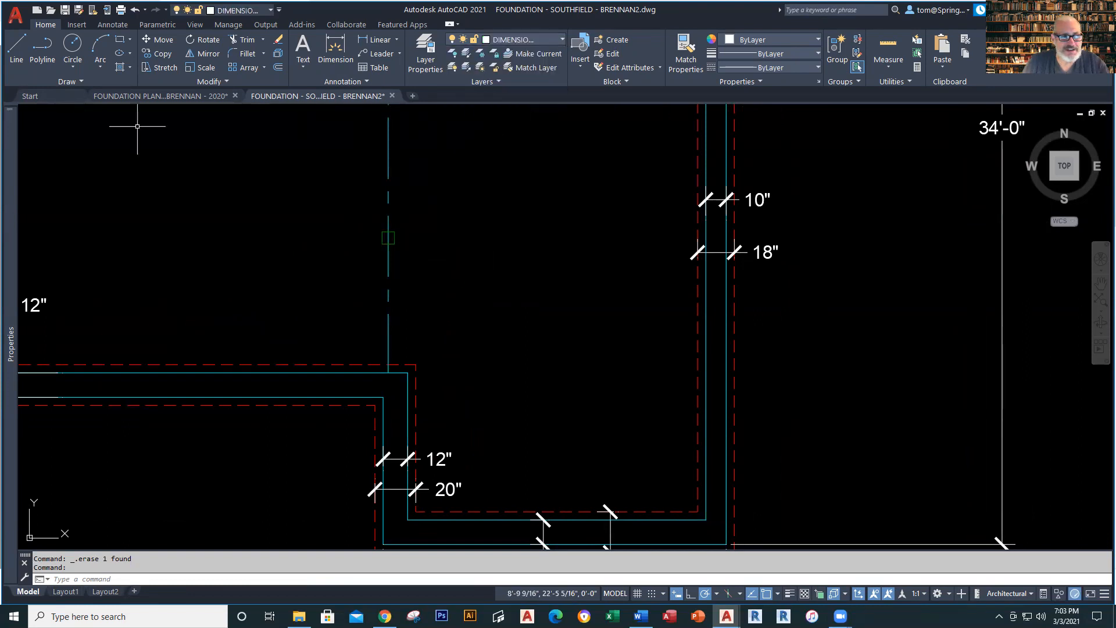
pyautogui.click(372, 44)
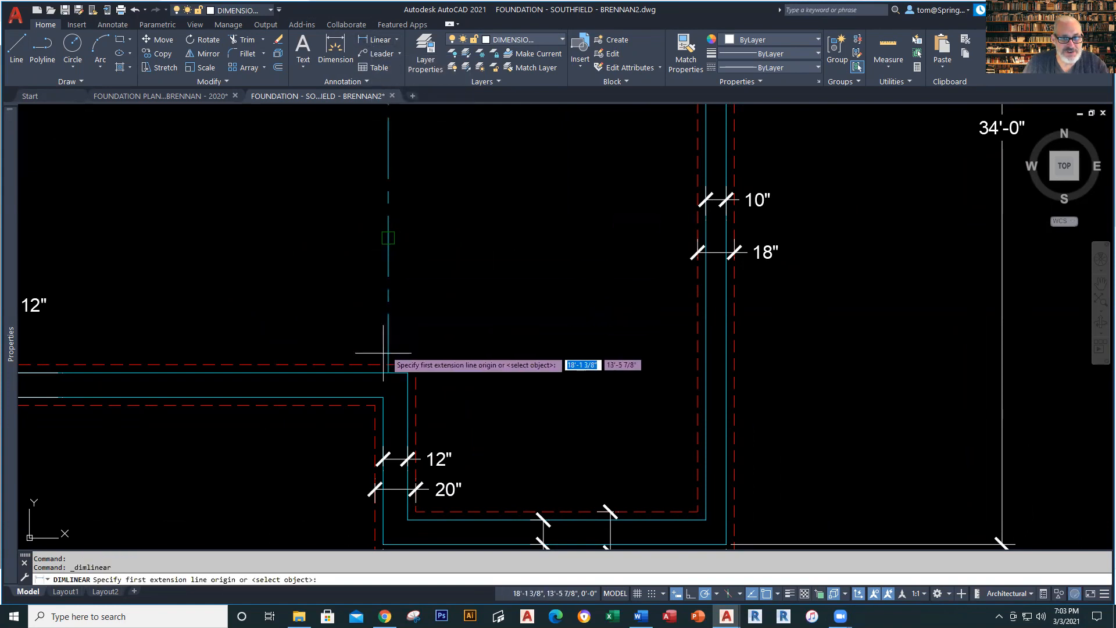
pyautogui.click(383, 397)
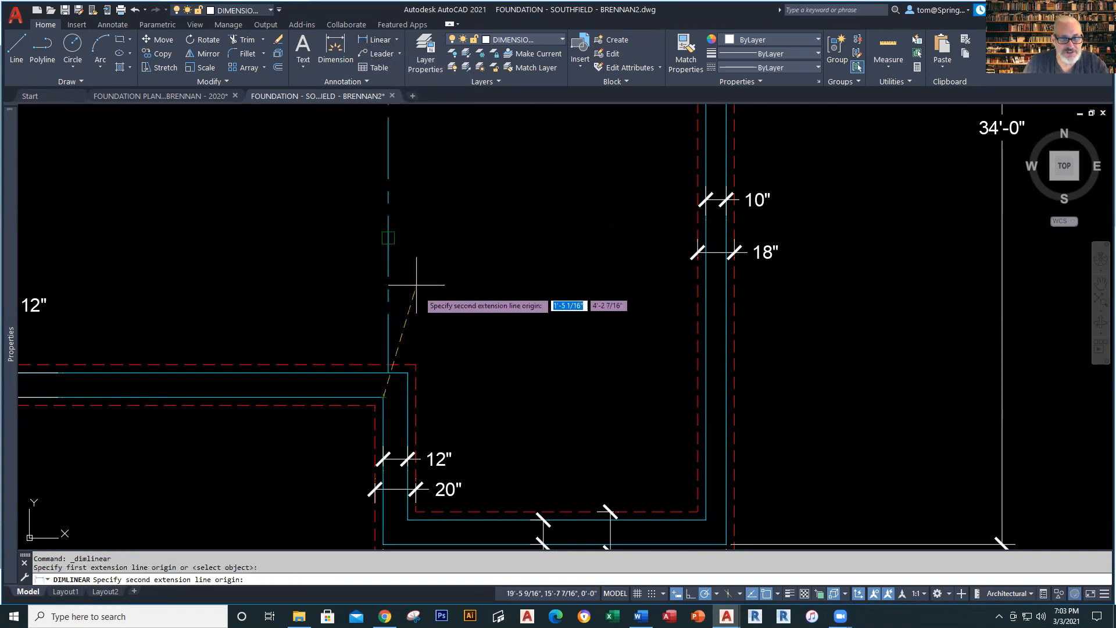
pyautogui.click(388, 238)
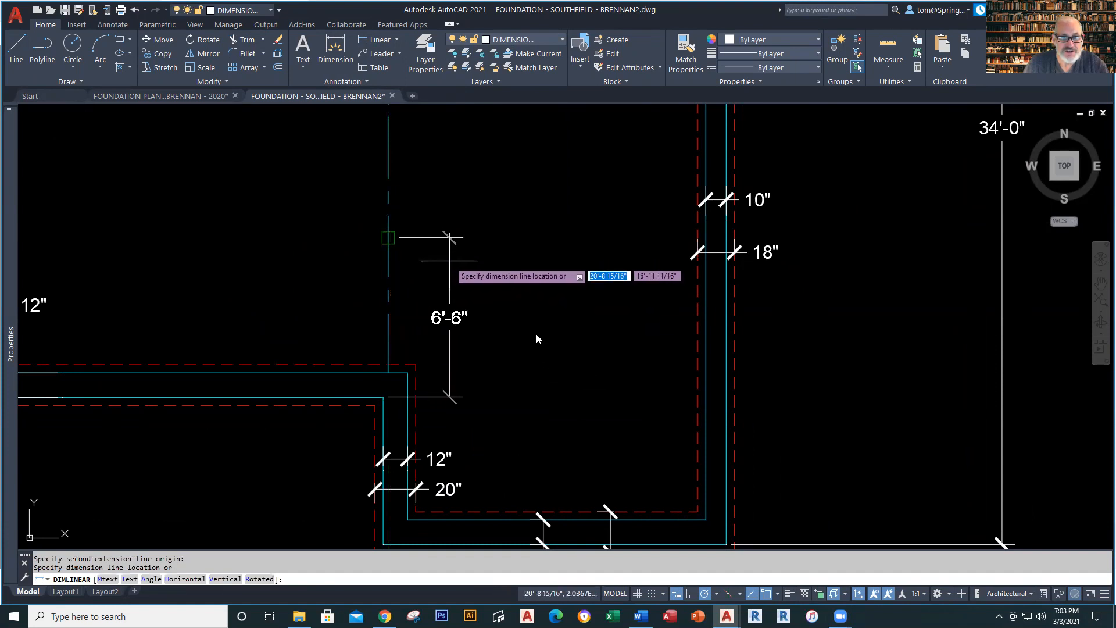
pyautogui.click(500, 326)
pyautogui.click(567, 325)
pyautogui.press('Escape')
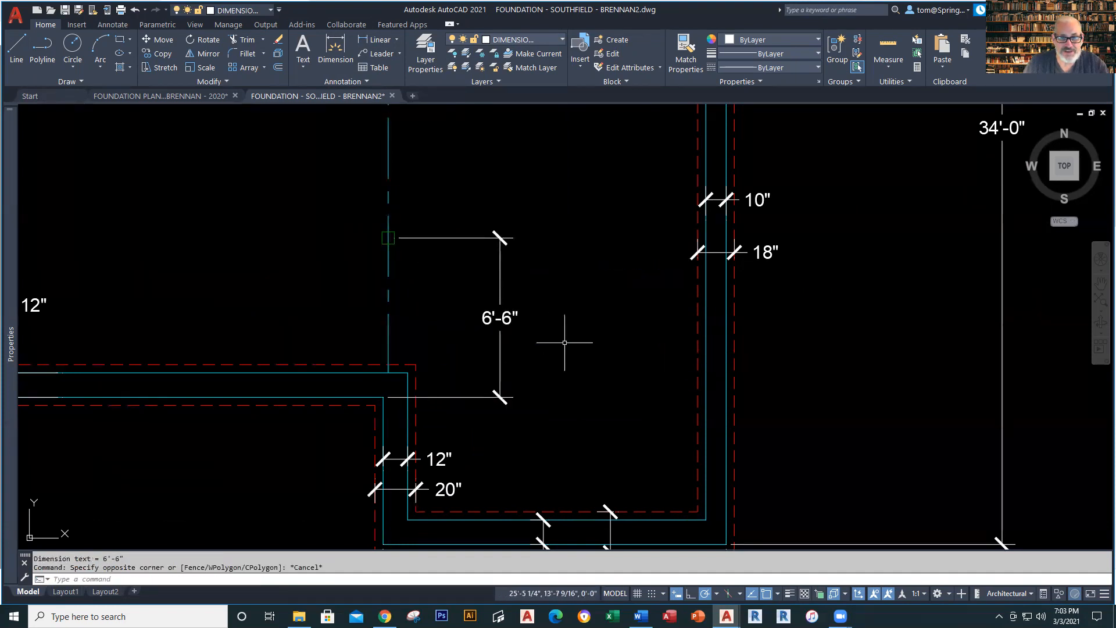
# Examine the column footings, their size note and the remaining column positions in the reference foundation plan.
pyautogui.scroll(2, 390, 250)
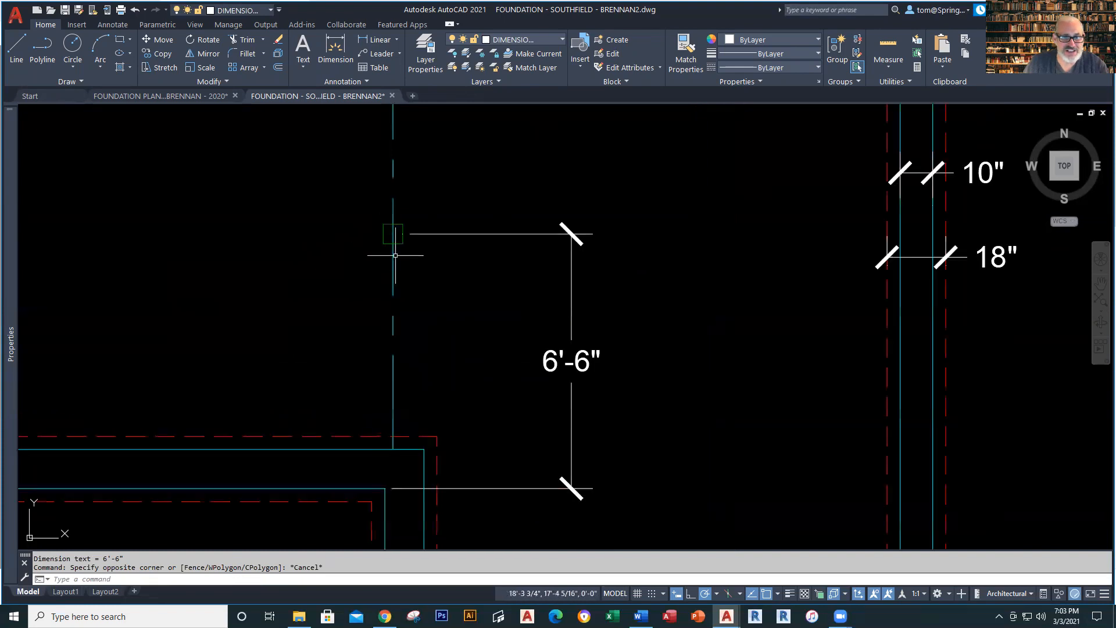
pyautogui.scroll(-2, 471, 283)
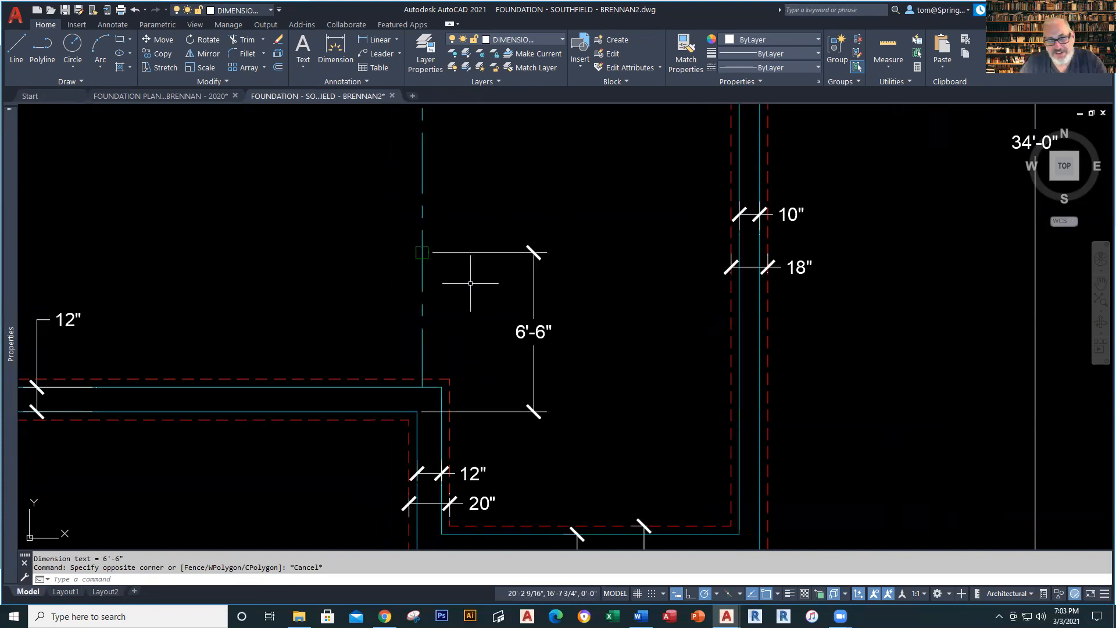
pyautogui.scroll(-2, 470, 284)
pyautogui.scroll(-2, 474, 296)
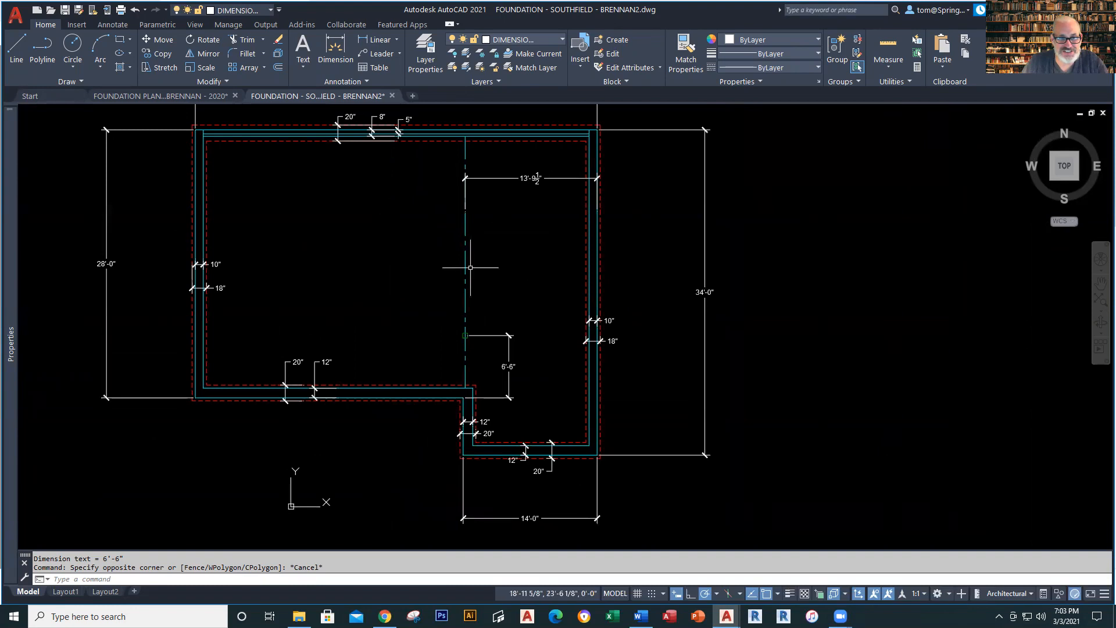
pyautogui.click(197, 98)
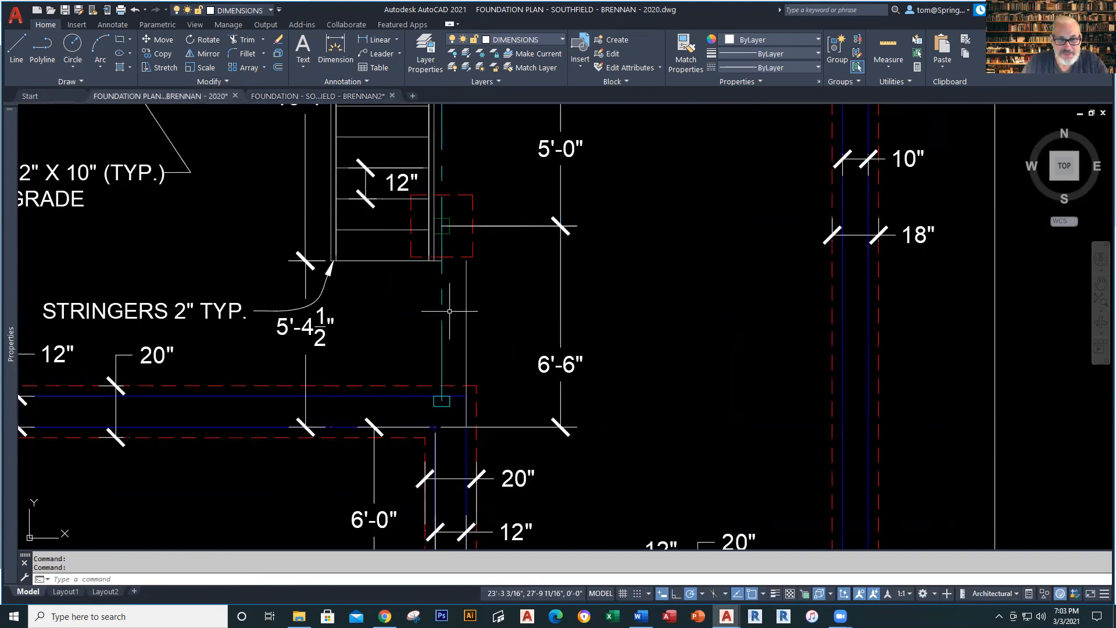
pyautogui.scroll(-2, 512, 303)
pyautogui.moveTo(512, 302)
pyautogui.mouseDown(button='middle')
pyautogui.moveTo(510, 402)
pyautogui.moveTo(640, 414)
pyautogui.moveTo(693, 445)
pyautogui.moveTo(569, 465)
pyautogui.moveTo(426, 622)
pyautogui.moveTo(423, 597)
pyautogui.mouseUp(button='middle')
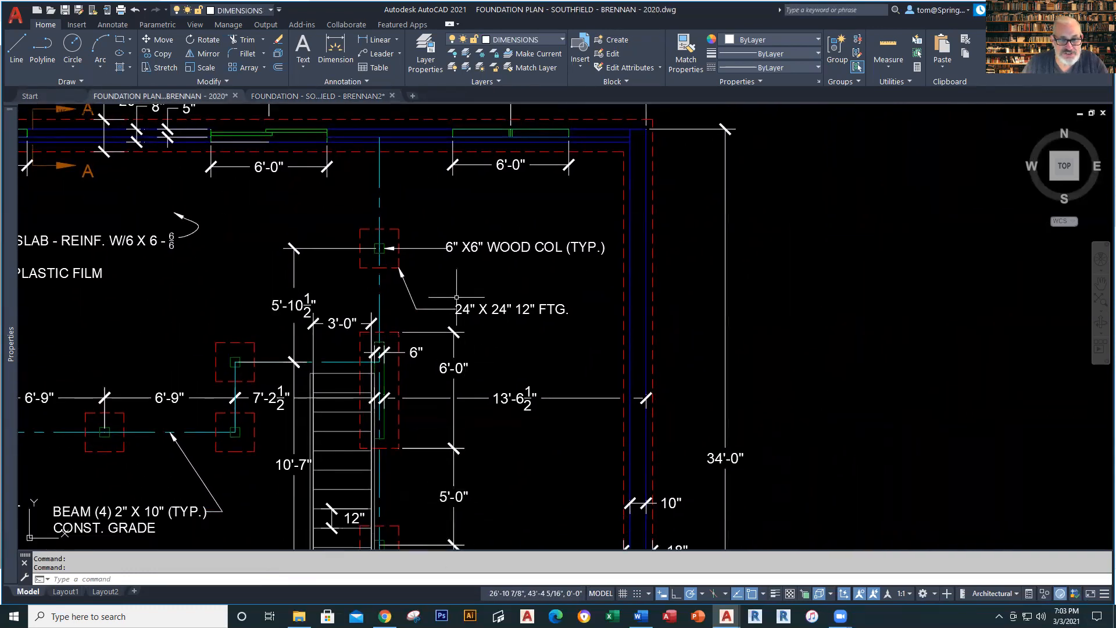
pyautogui.scroll(-4, 511, 372)
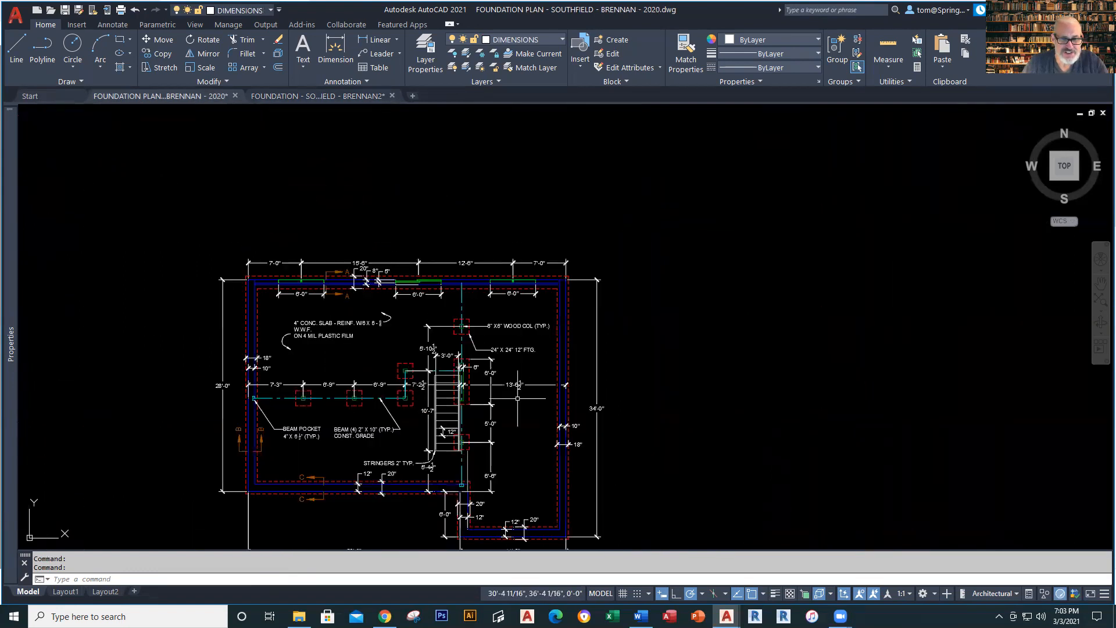
pyautogui.moveTo(518, 398); pyautogui.dragTo(531, 334, button='middle')
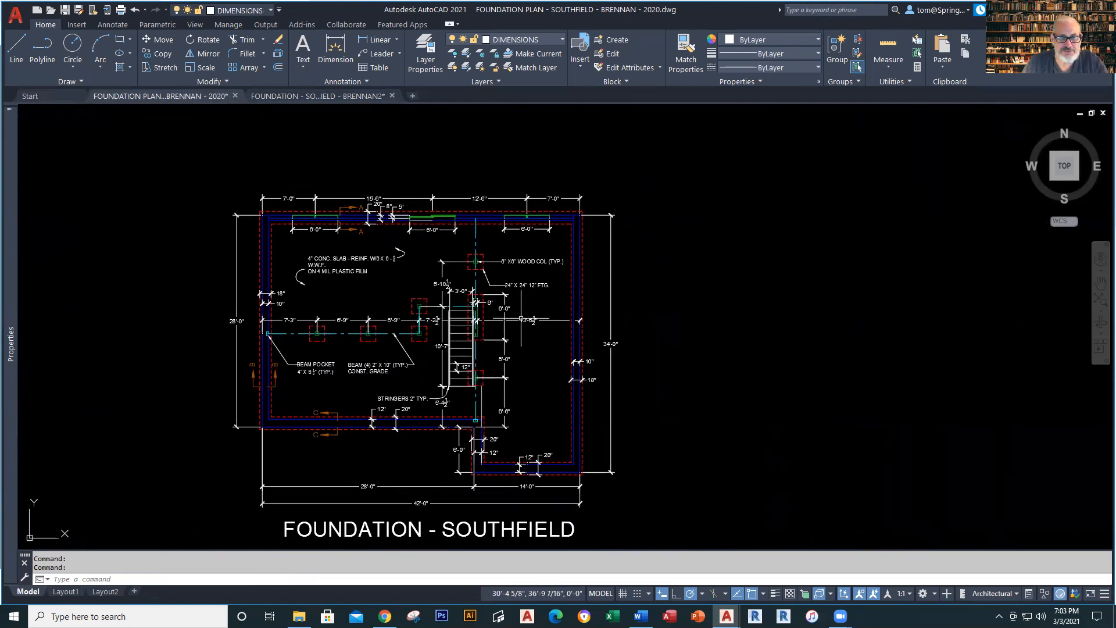
pyautogui.click(344, 98)
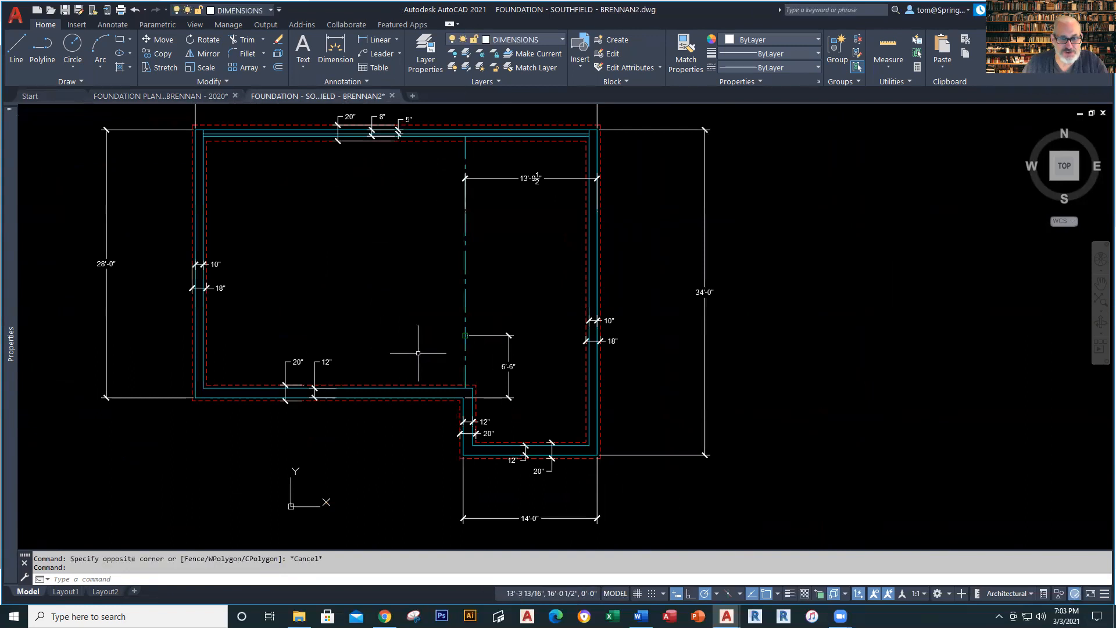
# Make FOOTING the current layer and draw a 24" by 24" rectangle in the open area beside the column.
pyautogui.scroll(2, 470, 346)
pyautogui.scroll(2, 471, 346)
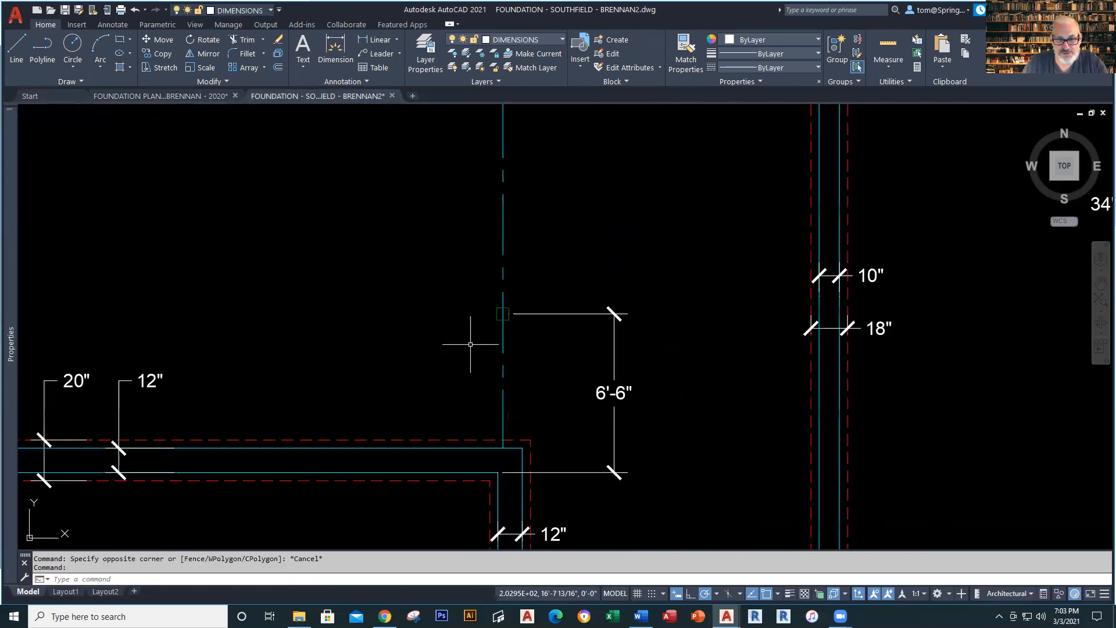
pyautogui.click(562, 38)
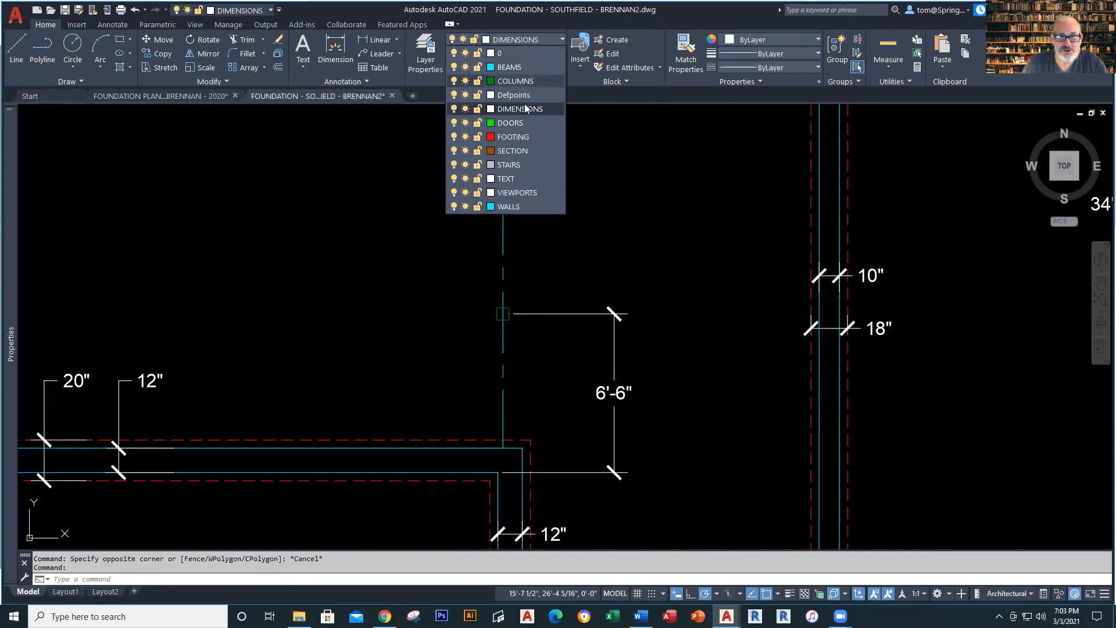
pyautogui.click(521, 142)
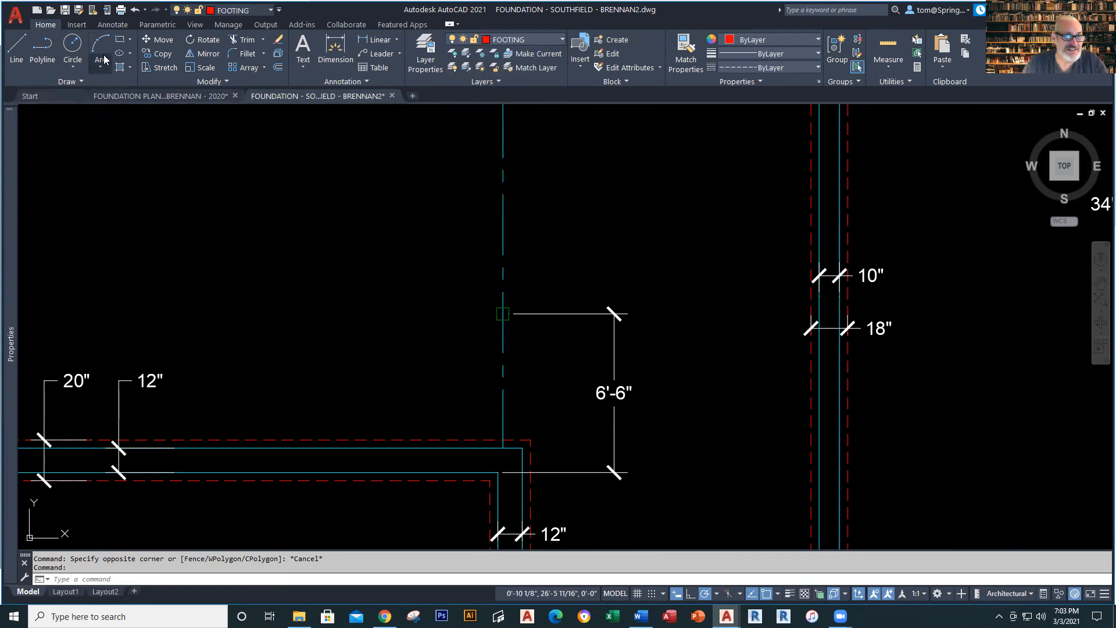
pyautogui.click(117, 43)
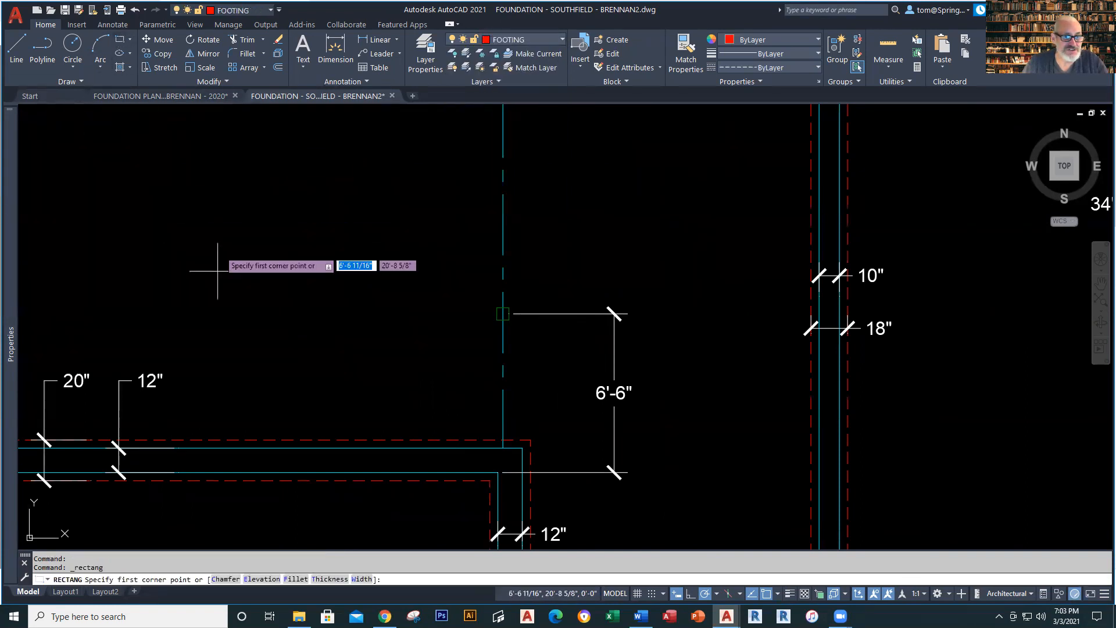
pyautogui.click(256, 354)
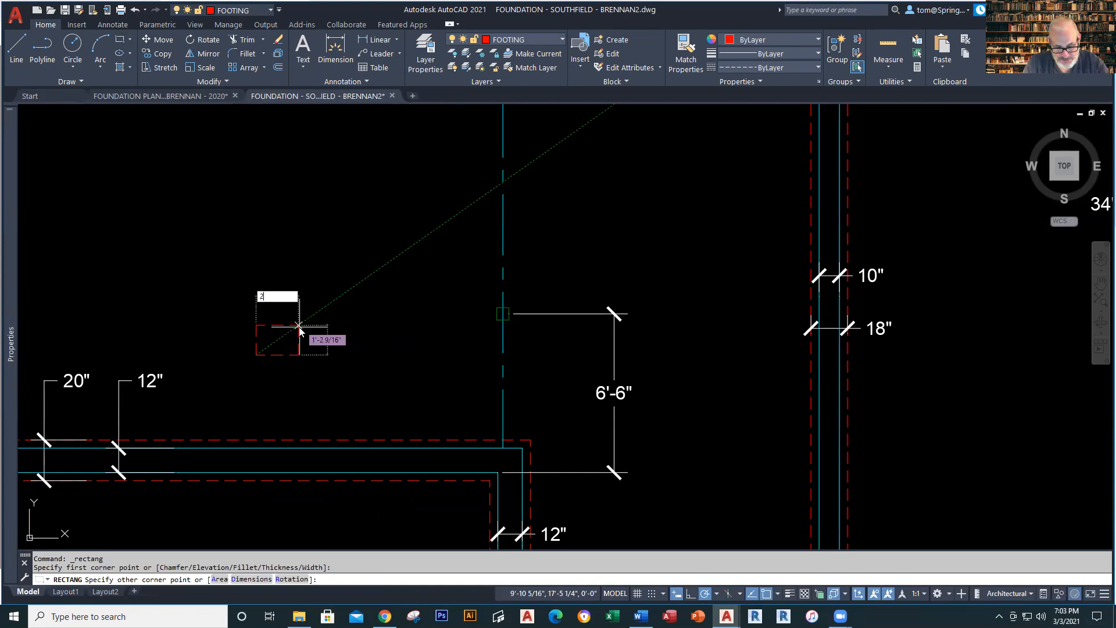
pyautogui.write('@24,24')
pyautogui.press('Return')
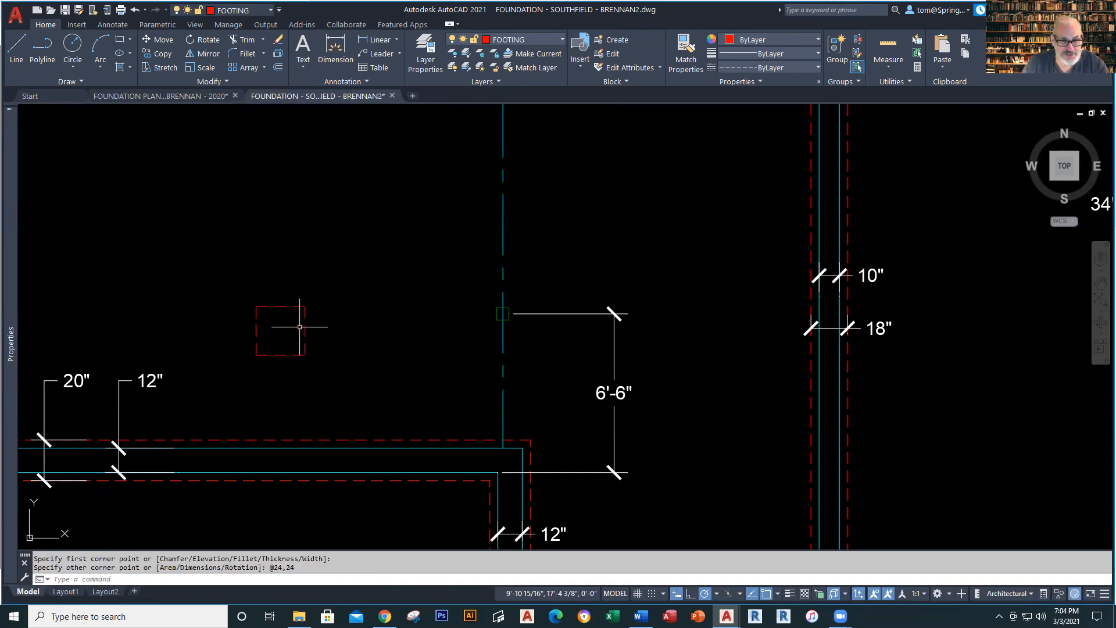
# Move the 24" footing square by its centre onto the column's centre on the vertical beam line.
pyautogui.write('m')
pyautogui.press('Return')
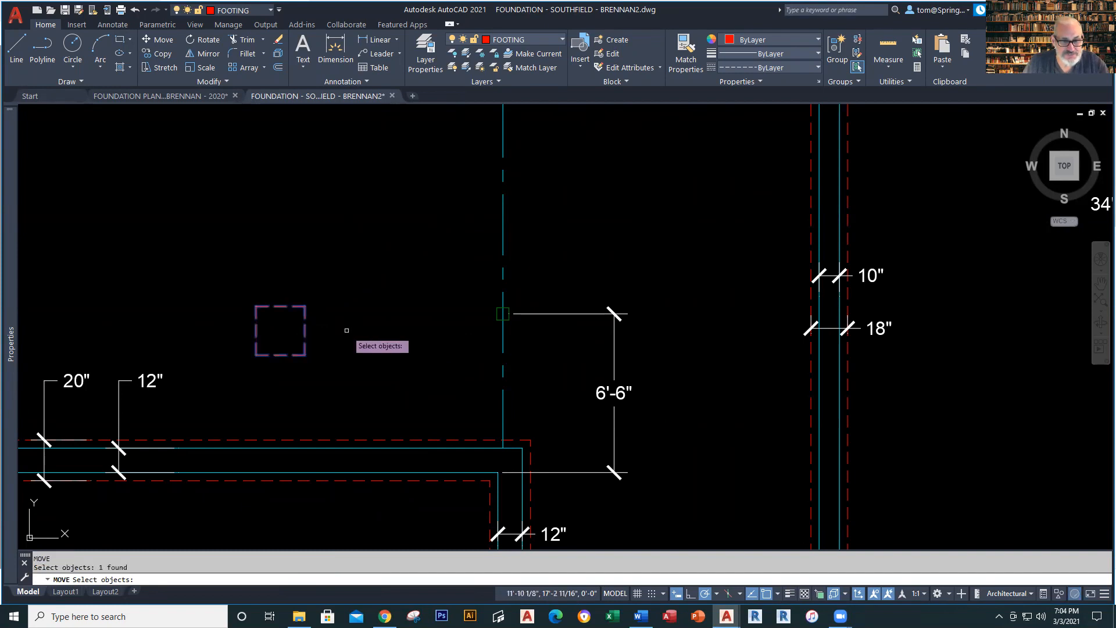
pyautogui.press('Return')
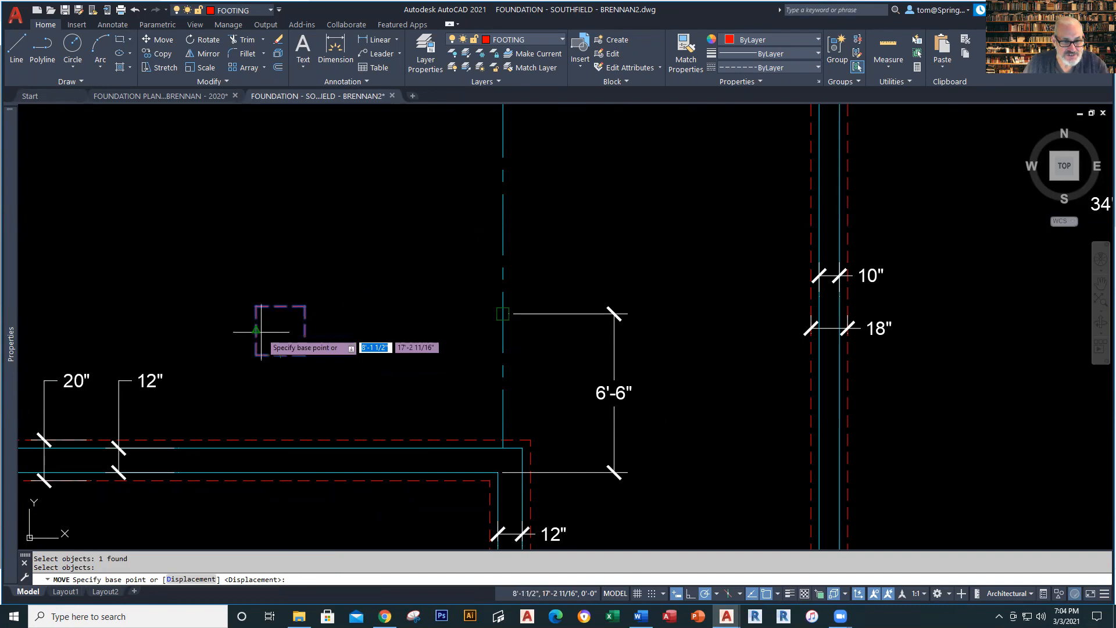
pyautogui.click(281, 330)
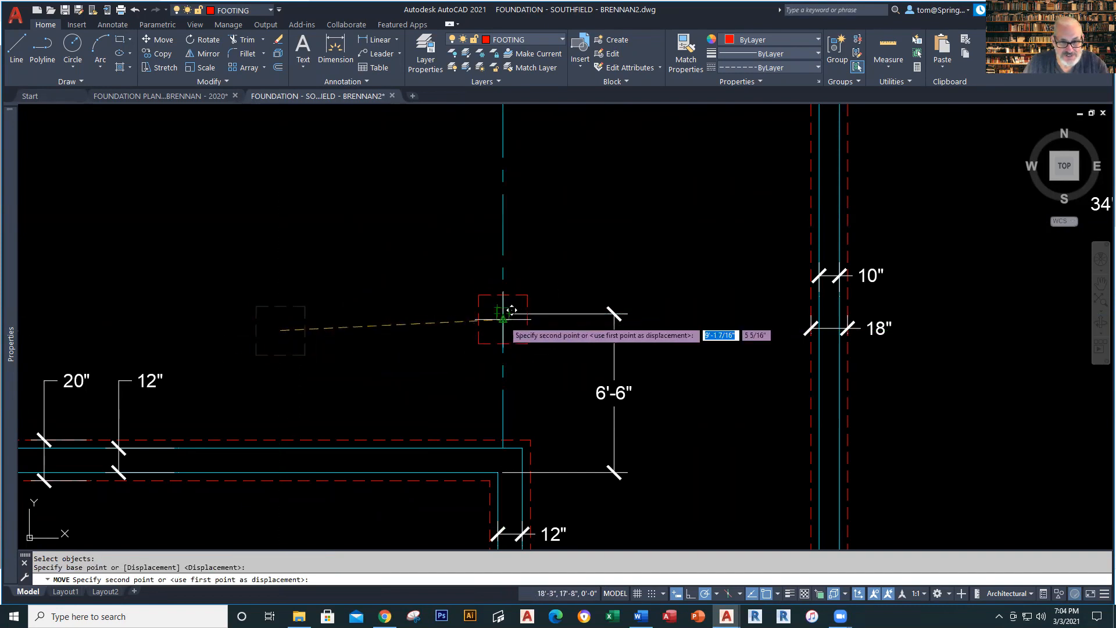
pyautogui.scroll(5, 504, 321)
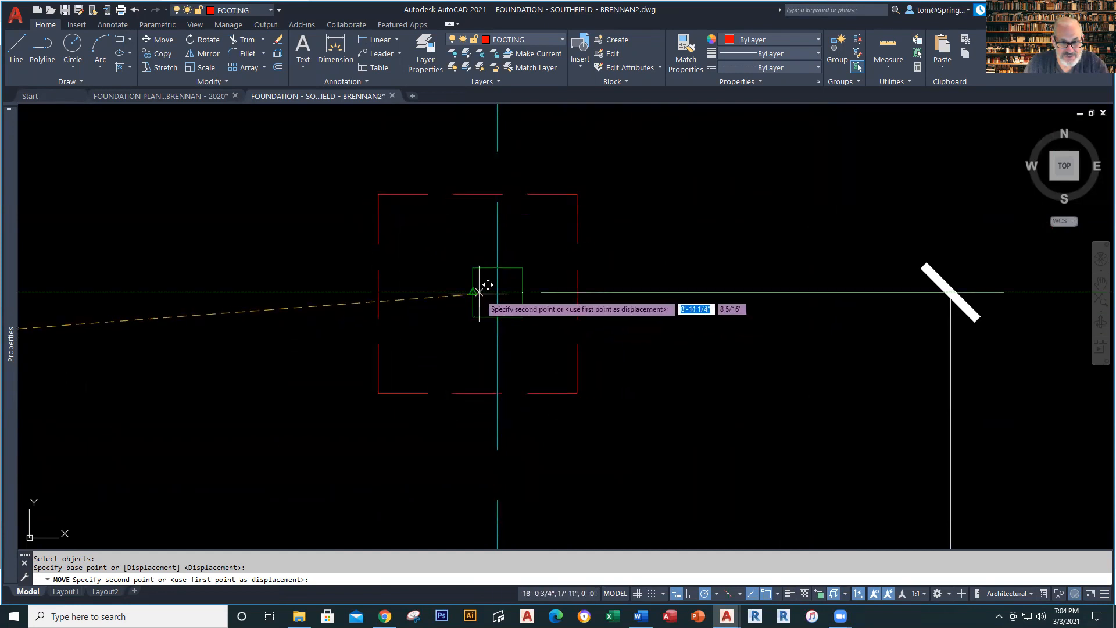
pyautogui.click(497, 293)
pyautogui.press('Escape')
pyautogui.scroll(-7, 648, 378)
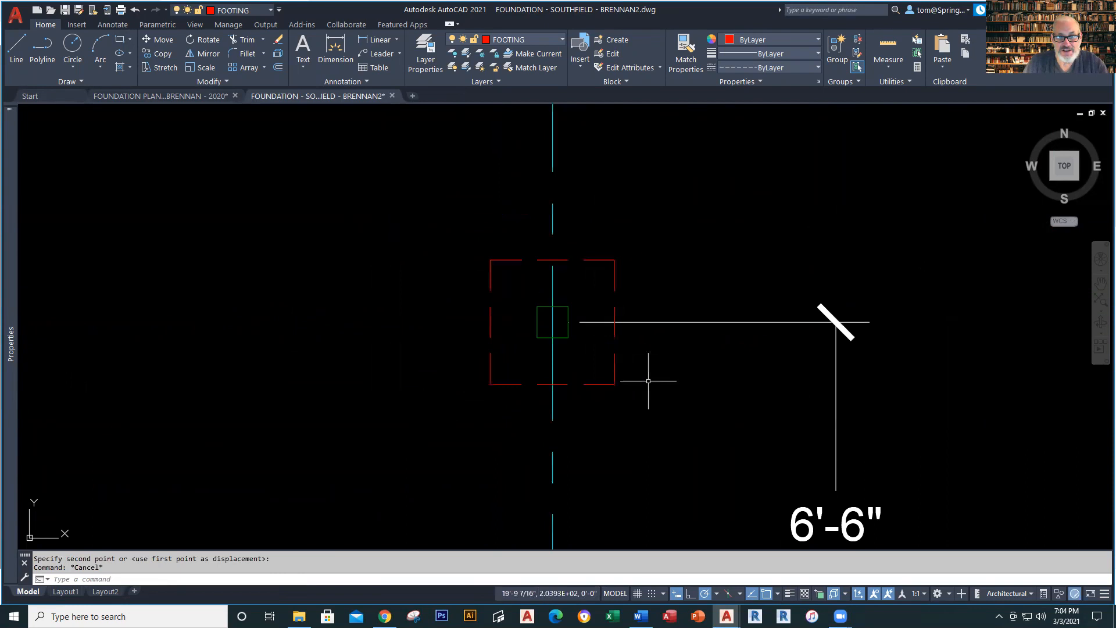
# Examine the long footing above the lower column and its spacing dimensions in the reference foundation plan.
pyautogui.moveTo(649, 416); pyautogui.dragTo(411, 379, button='middle')
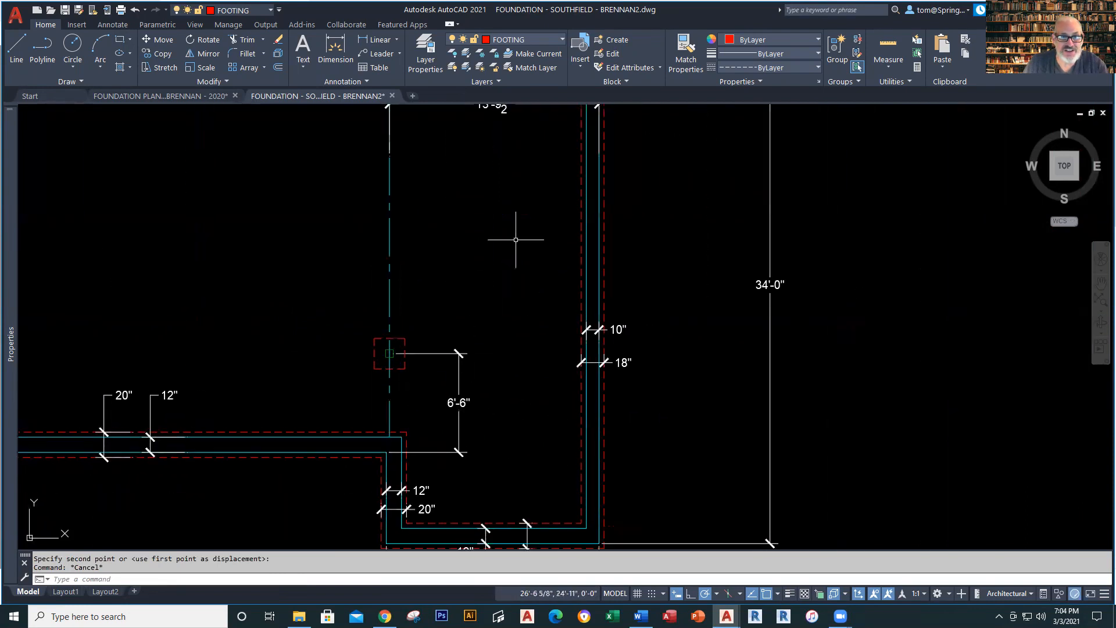
pyautogui.click(215, 96)
pyautogui.scroll(4, 486, 344)
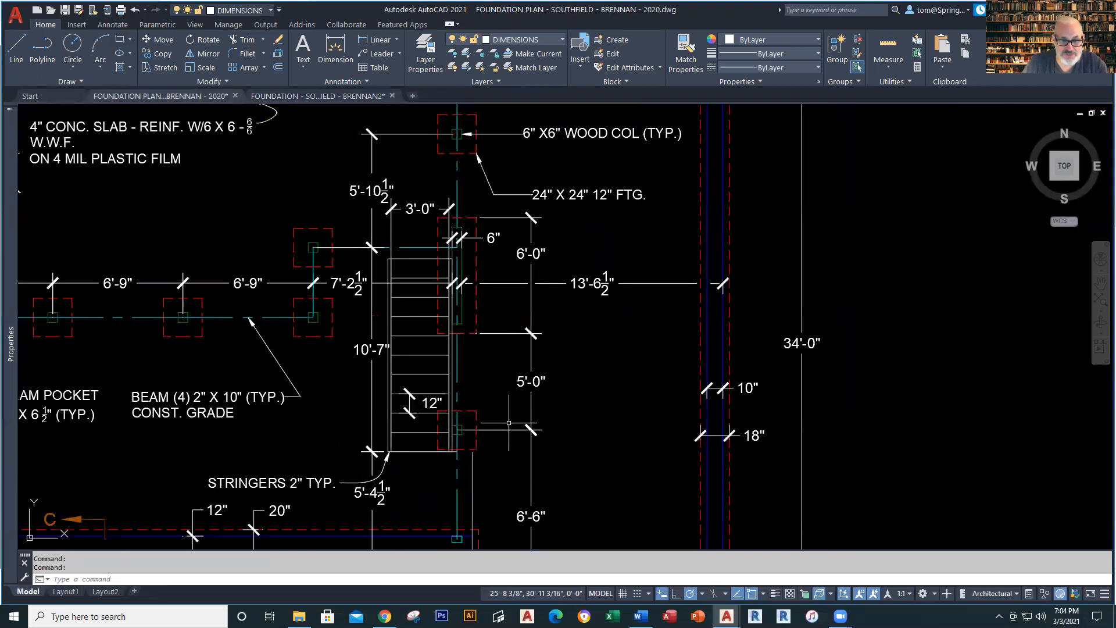
pyautogui.scroll(2, 500, 473)
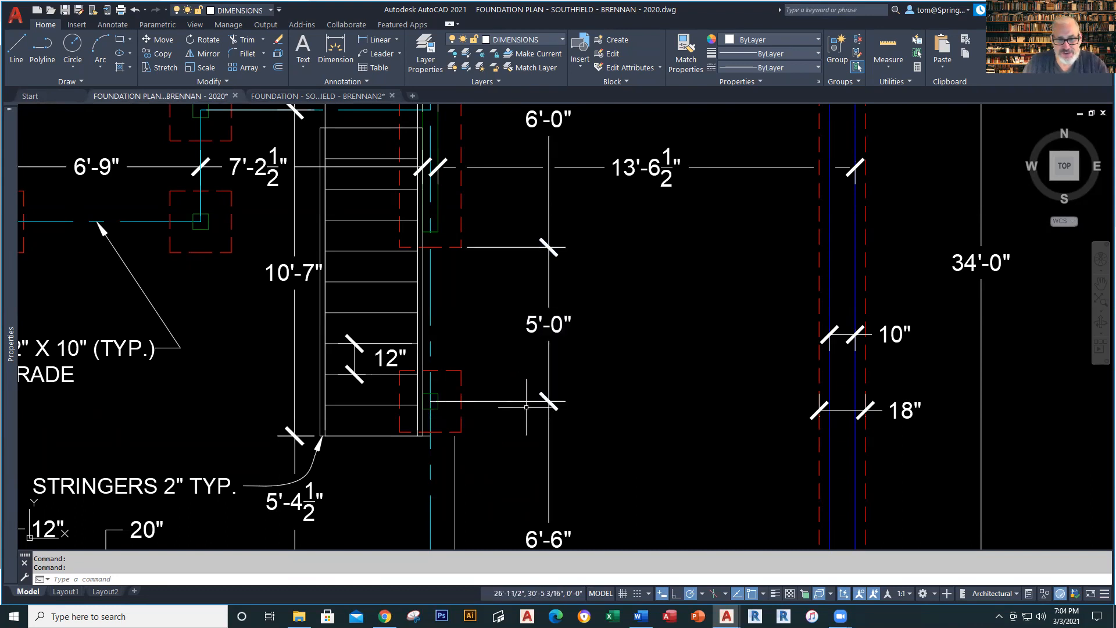
pyautogui.scroll(-3, 516, 267)
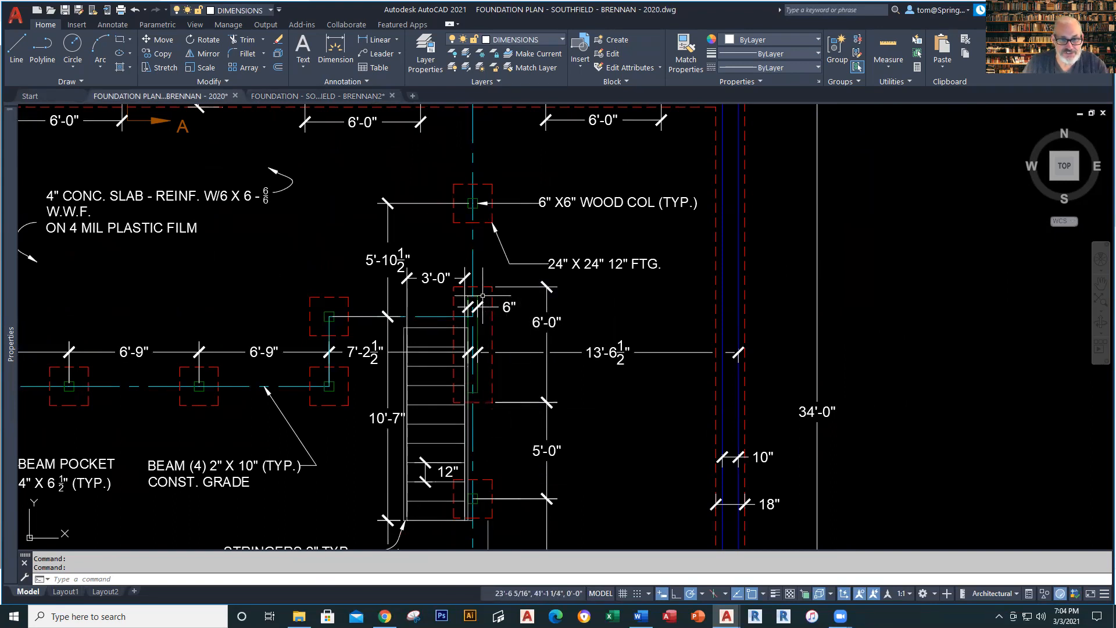
pyautogui.click(296, 96)
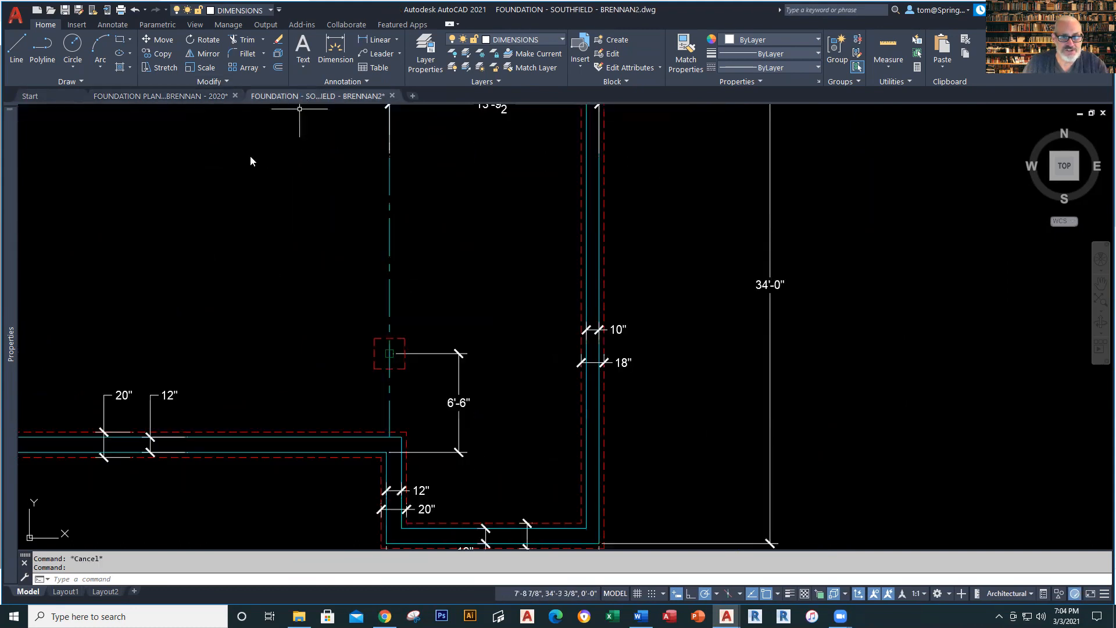
# Draw a 24" by 6' footing outline as a polyline on the beam line, starting 5' above the square footing's upper-right corner.
pyautogui.click(43, 47)
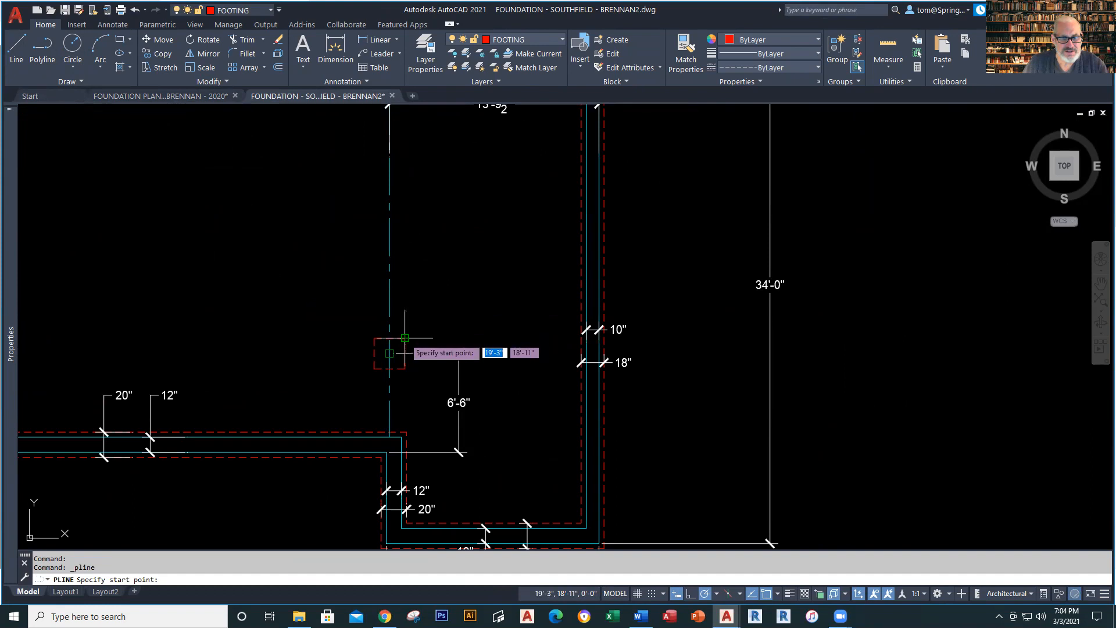
pyautogui.write('5')
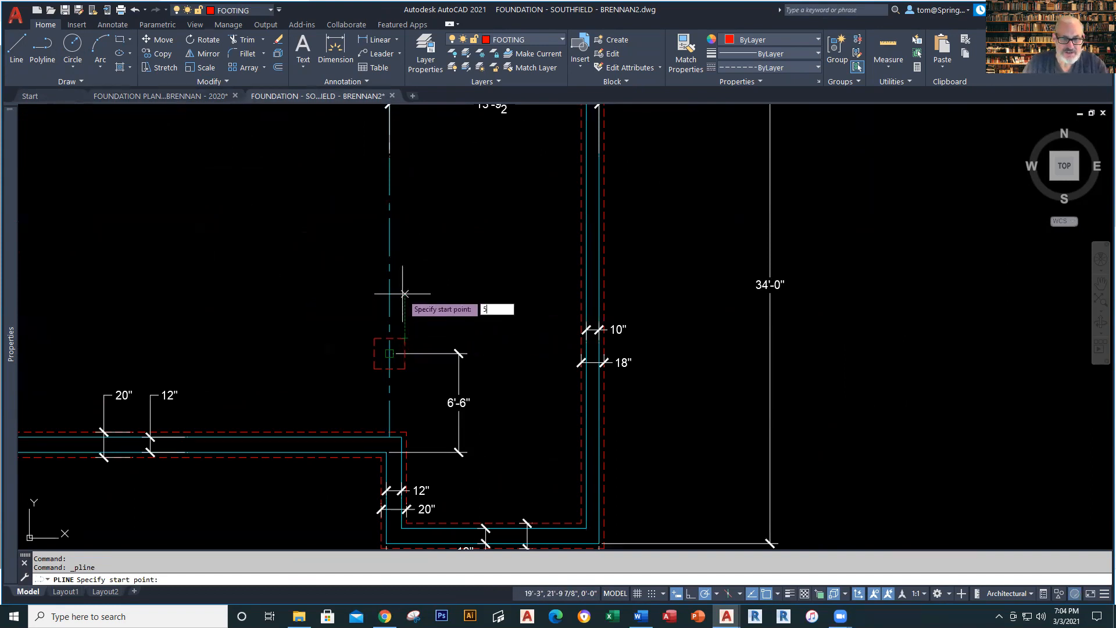
pyautogui.write("'")
pyautogui.press('Return')
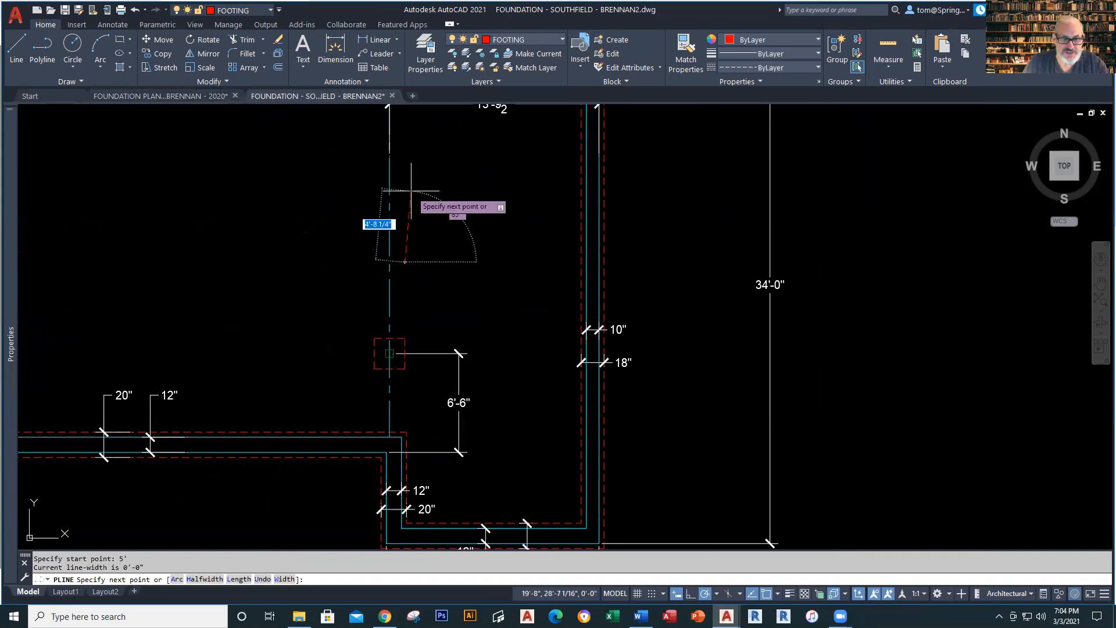
pyautogui.write("6'")
pyautogui.press('Return')
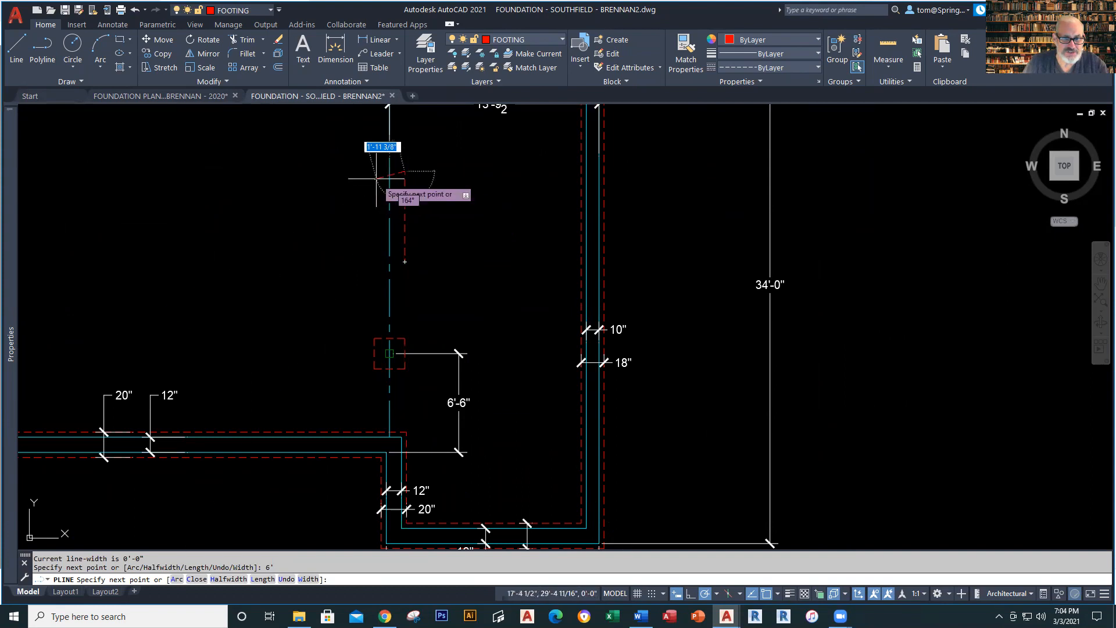
pyautogui.write('24')
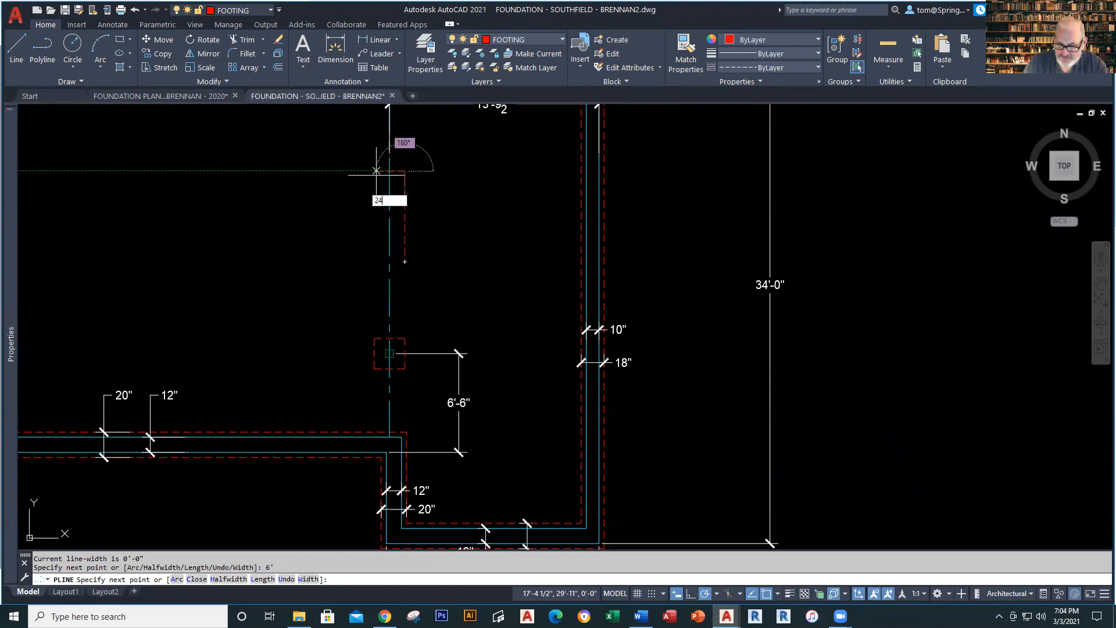
pyautogui.press('Return')
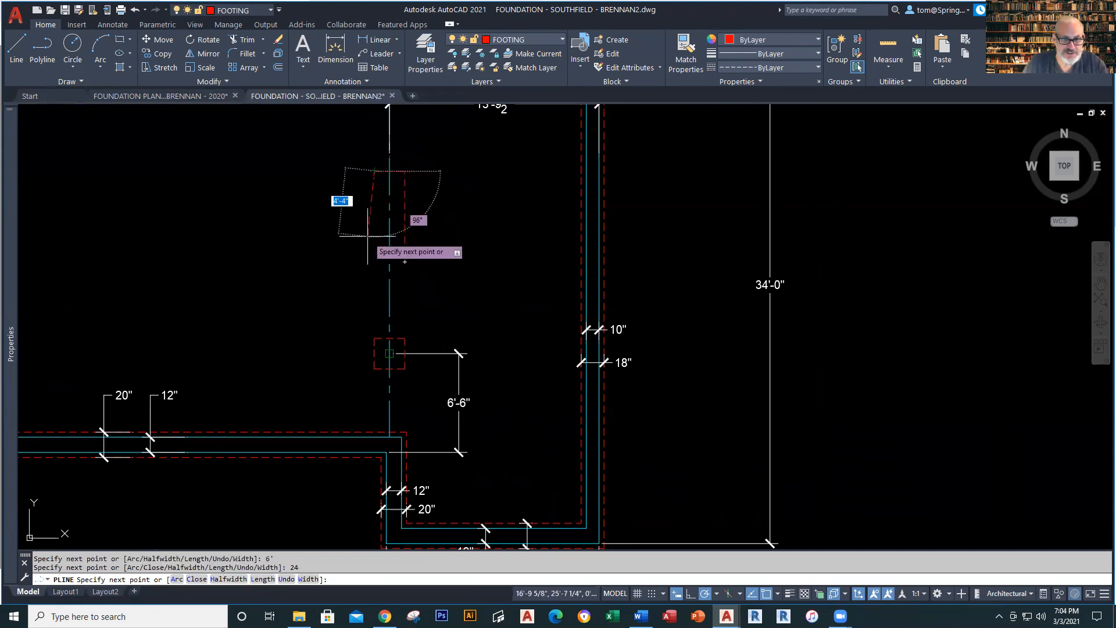
pyautogui.write("6'")
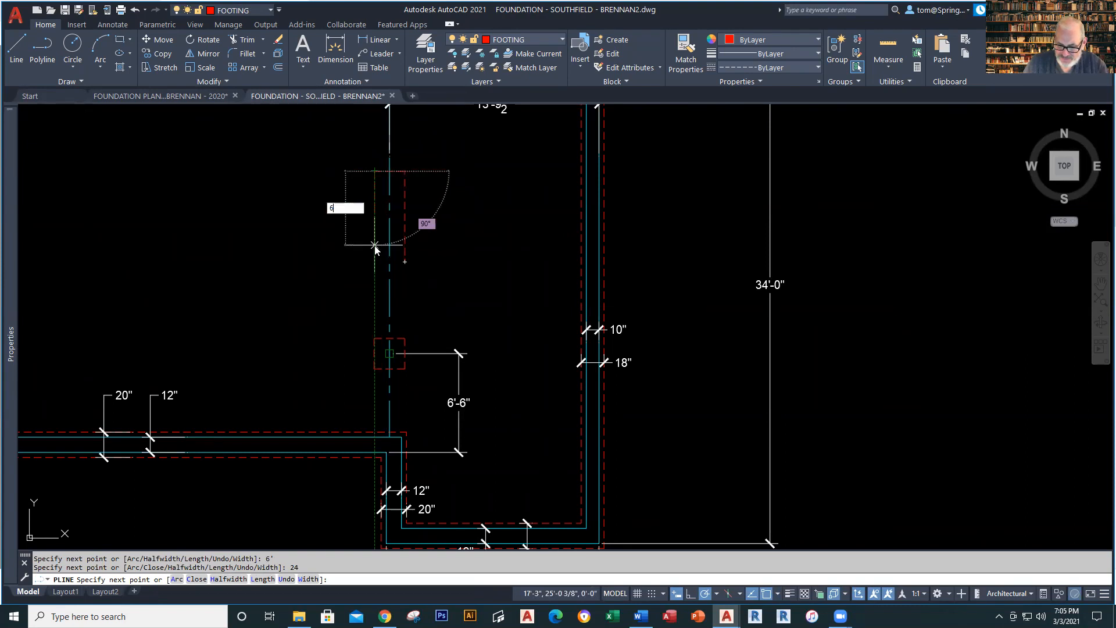
pyautogui.press('Return')
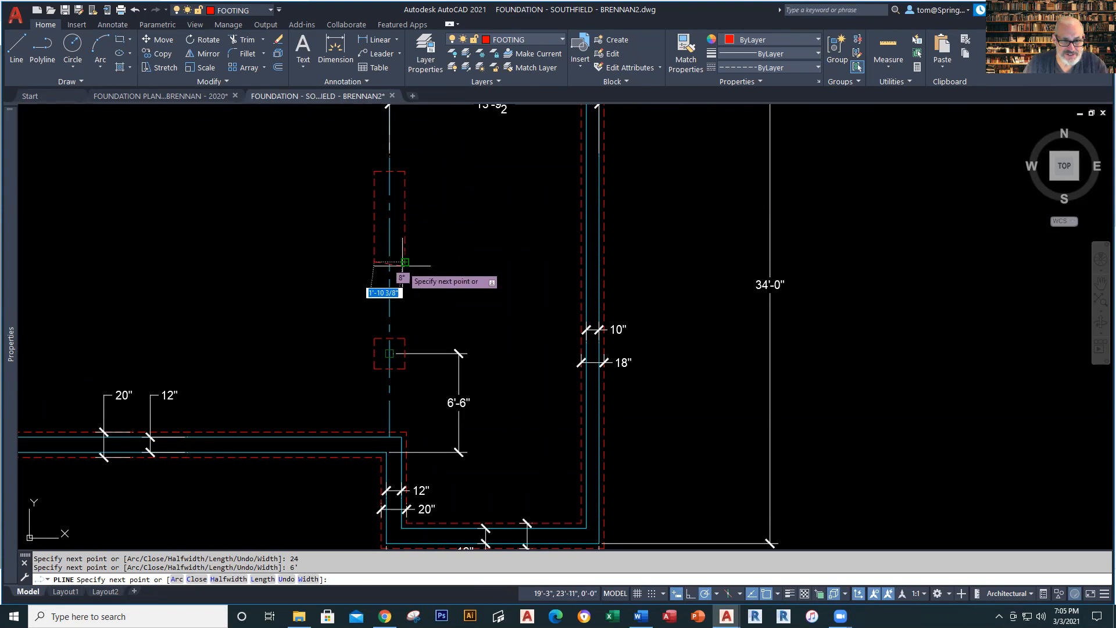
pyautogui.press('Escape')
pyautogui.press('Escape')
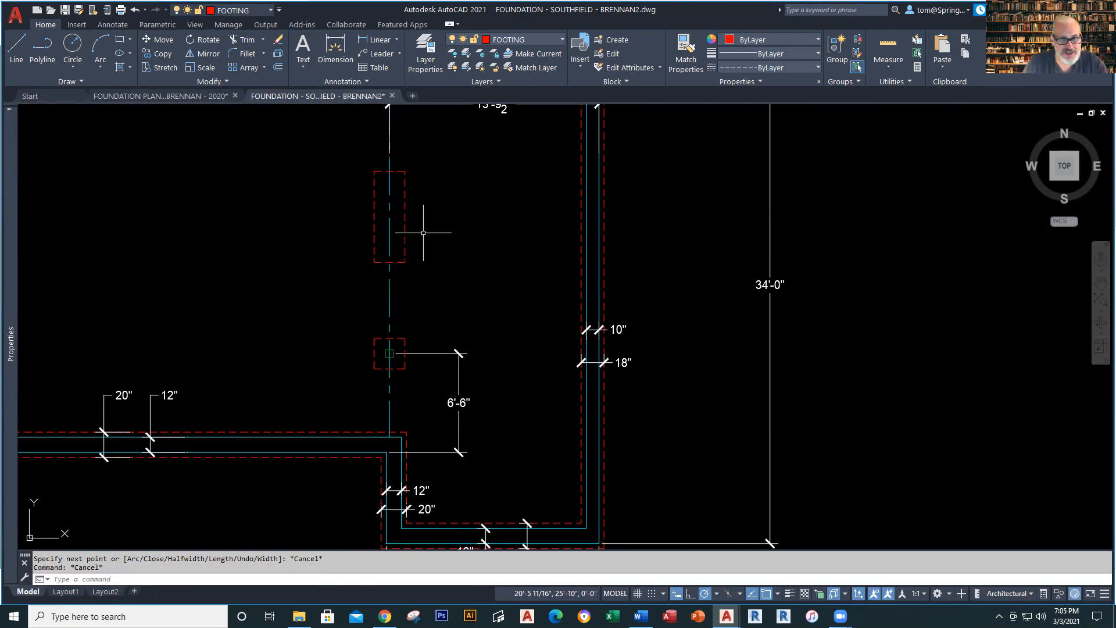
# Check the elongated column in the reference plan, then make COLUMNS the current layer and draw a 6" by 60" rectangle beside the beam line.
pyautogui.click(207, 98)
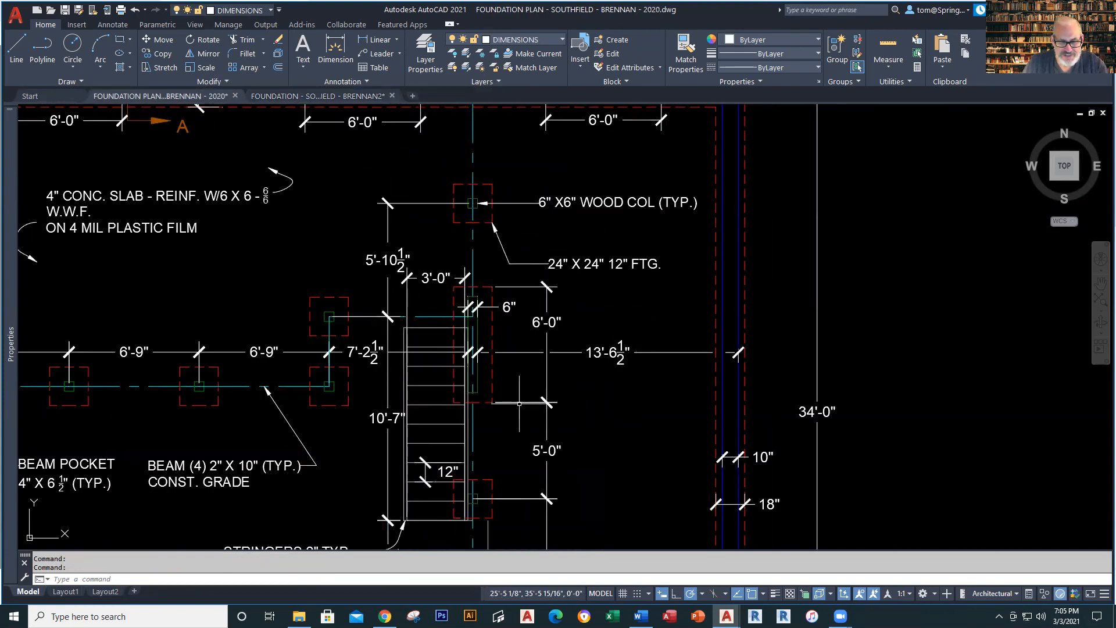
pyautogui.scroll(2, 519, 403)
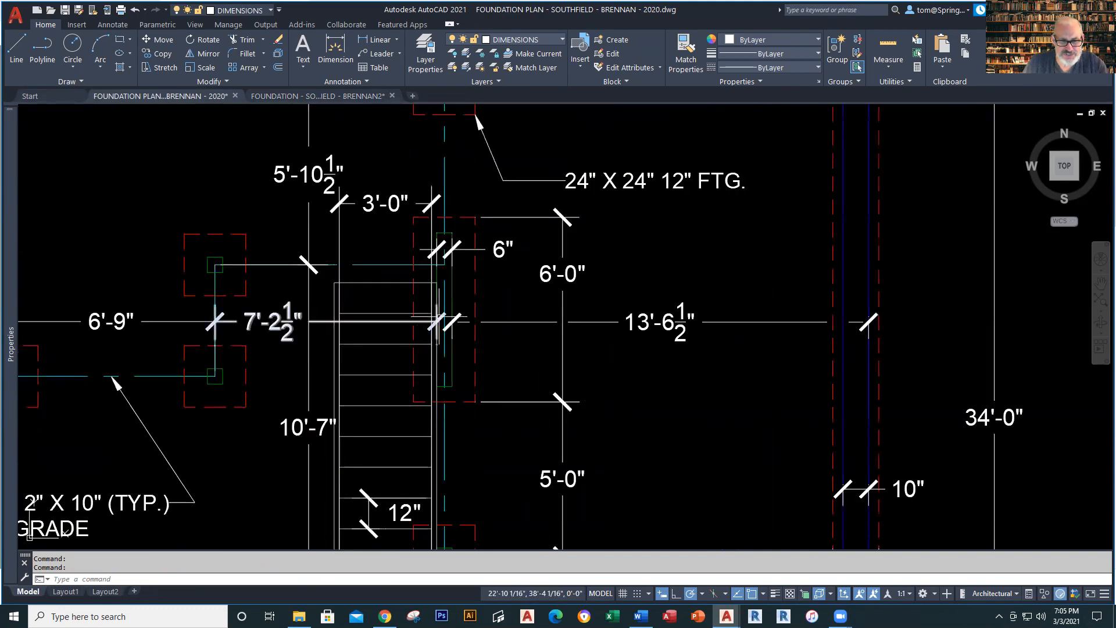
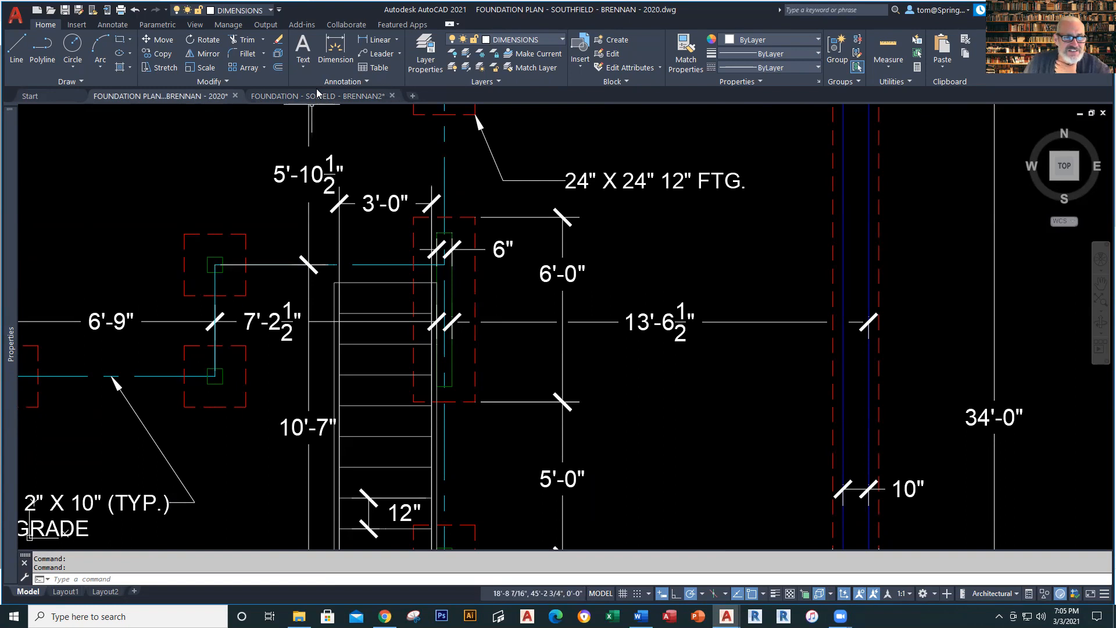
pyautogui.click(319, 96)
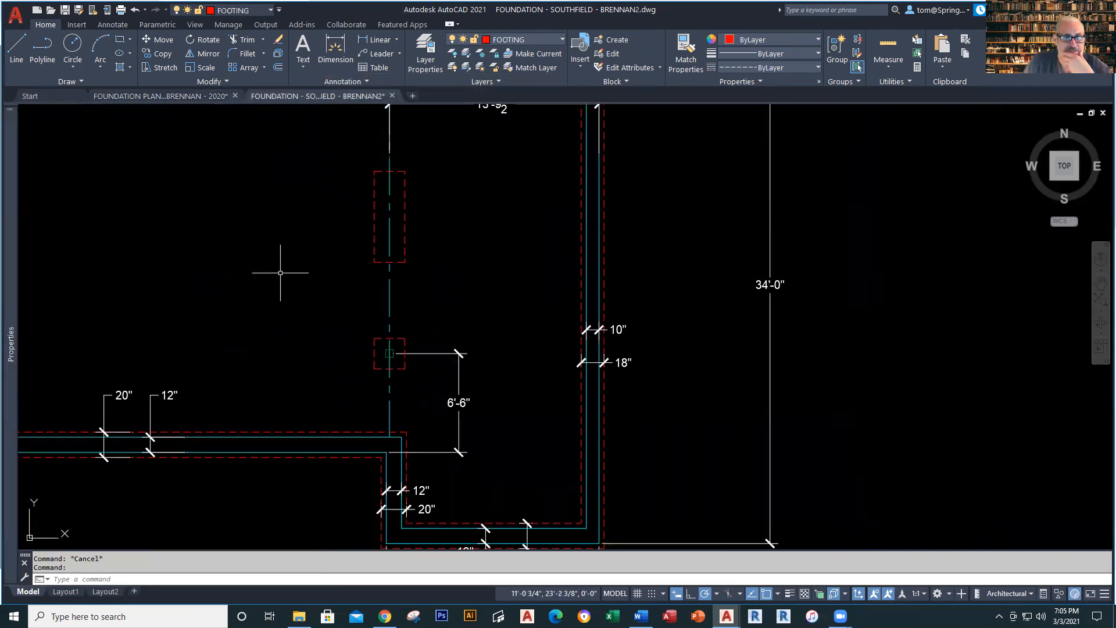
pyautogui.click(560, 39)
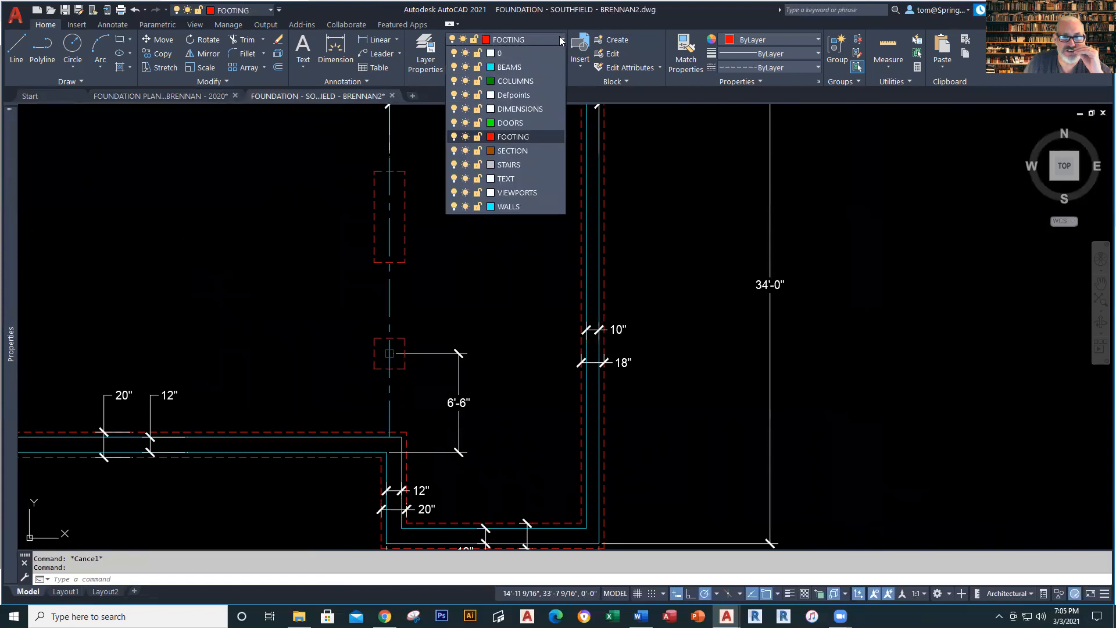
pyautogui.click(515, 81)
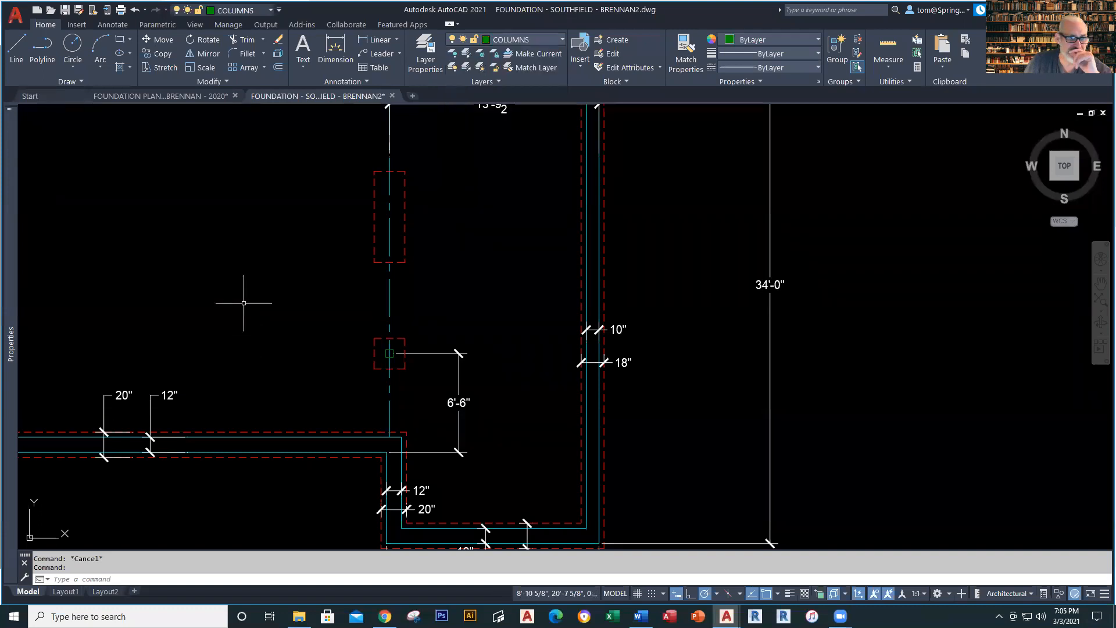
pyautogui.click(120, 39)
pyautogui.click(198, 322)
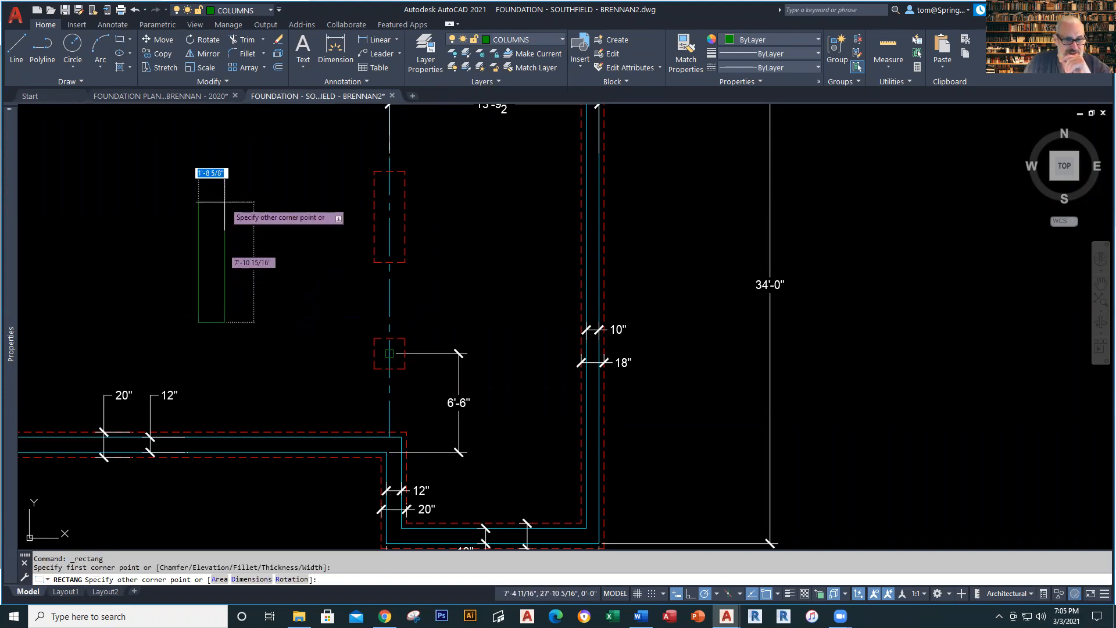
pyautogui.write('6')
pyautogui.press('Tab')
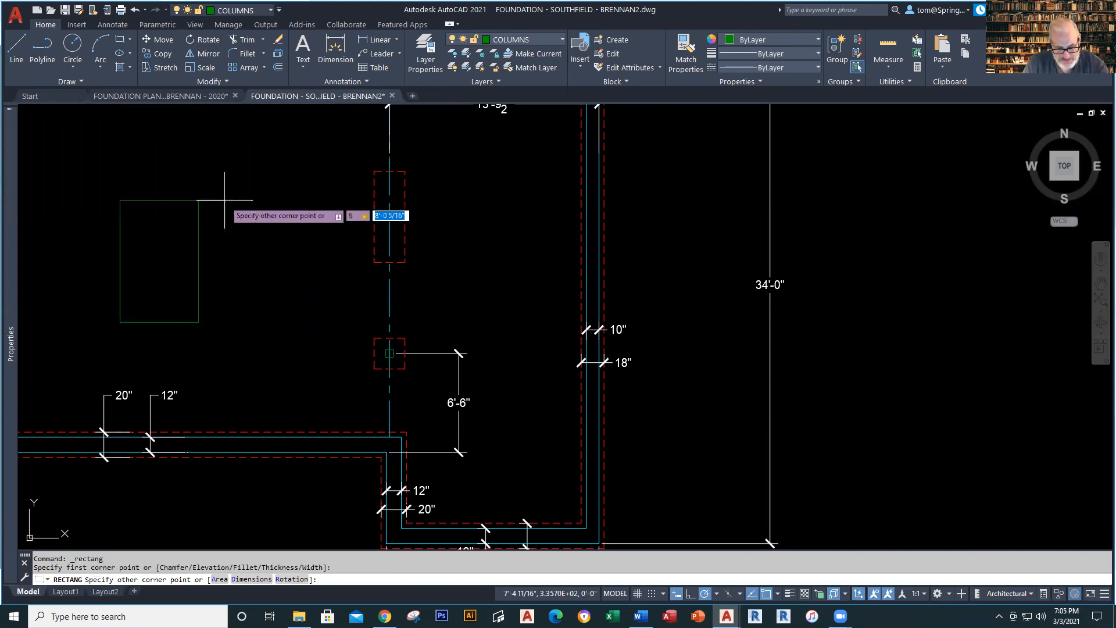
pyautogui.write('60')
pyautogui.press('Return')
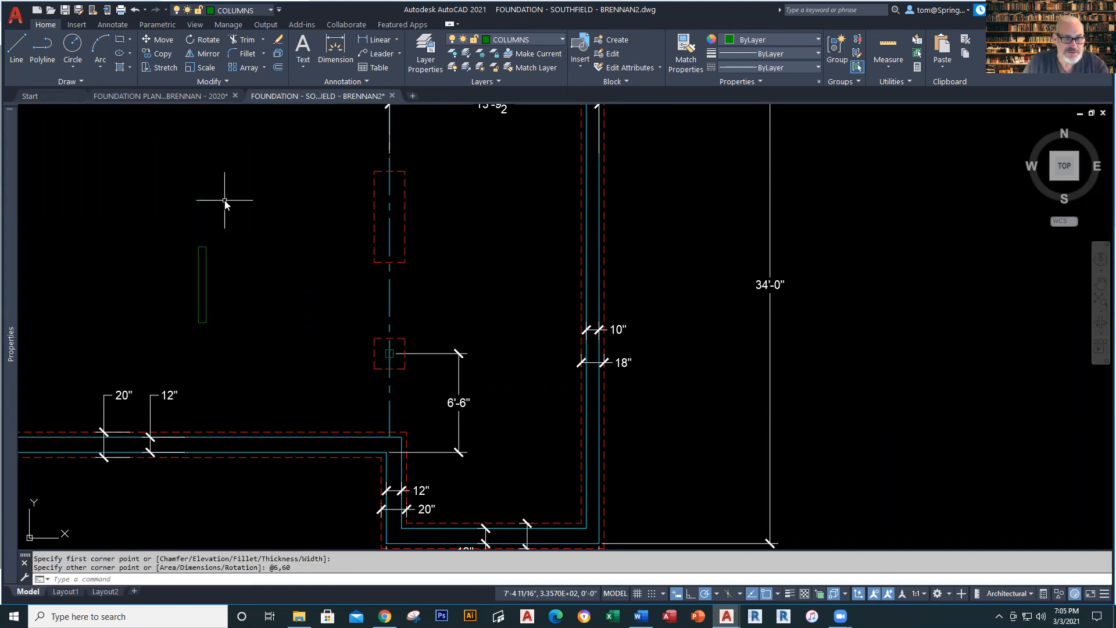
# Move the 6" by 60" column by its lower edge's midpoint onto the midpoint of the long footing's lower edge.
pyautogui.write('M')
pyautogui.press('Return')
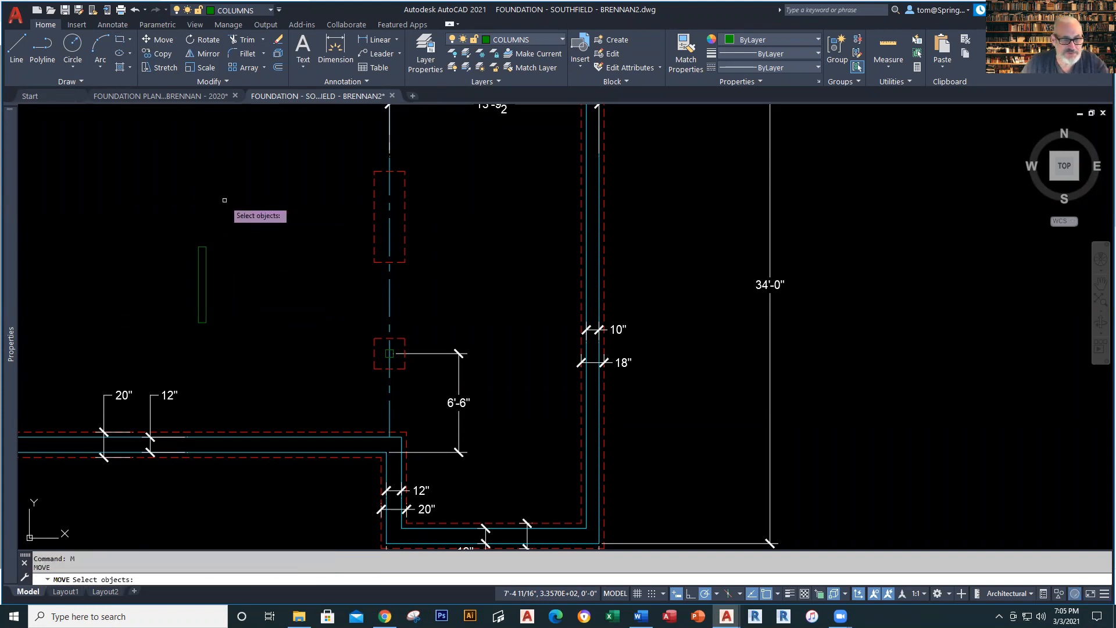
pyautogui.click(200, 263)
pyautogui.press('Return')
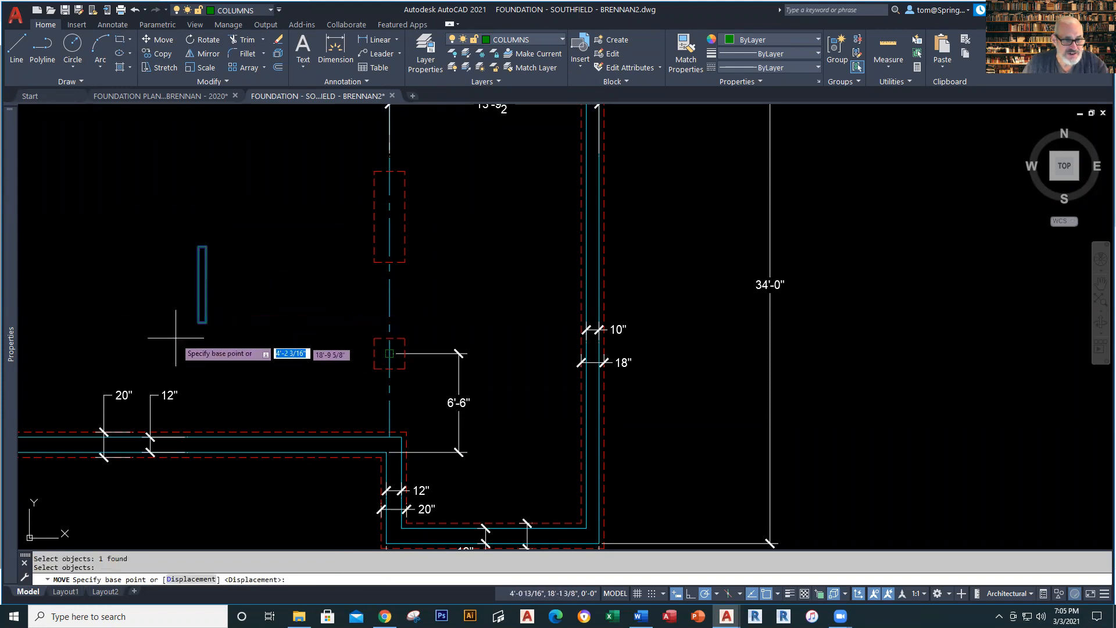
pyautogui.click(202, 322)
pyautogui.scroll(1, 415, 245)
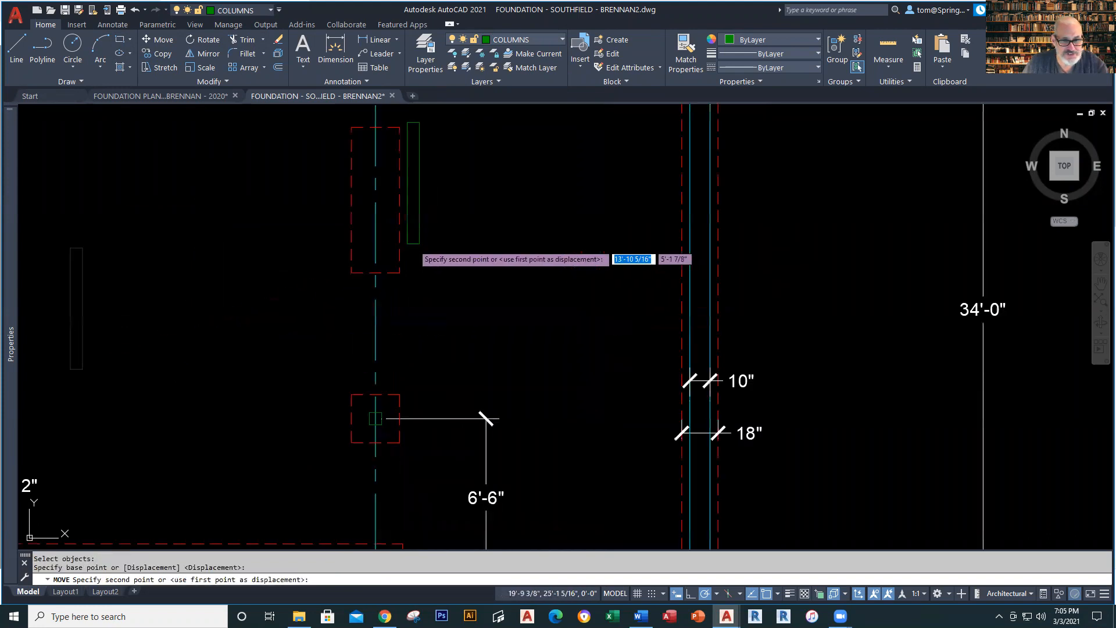
pyautogui.moveTo(435, 301); pyautogui.dragTo(461, 431, button='middle')
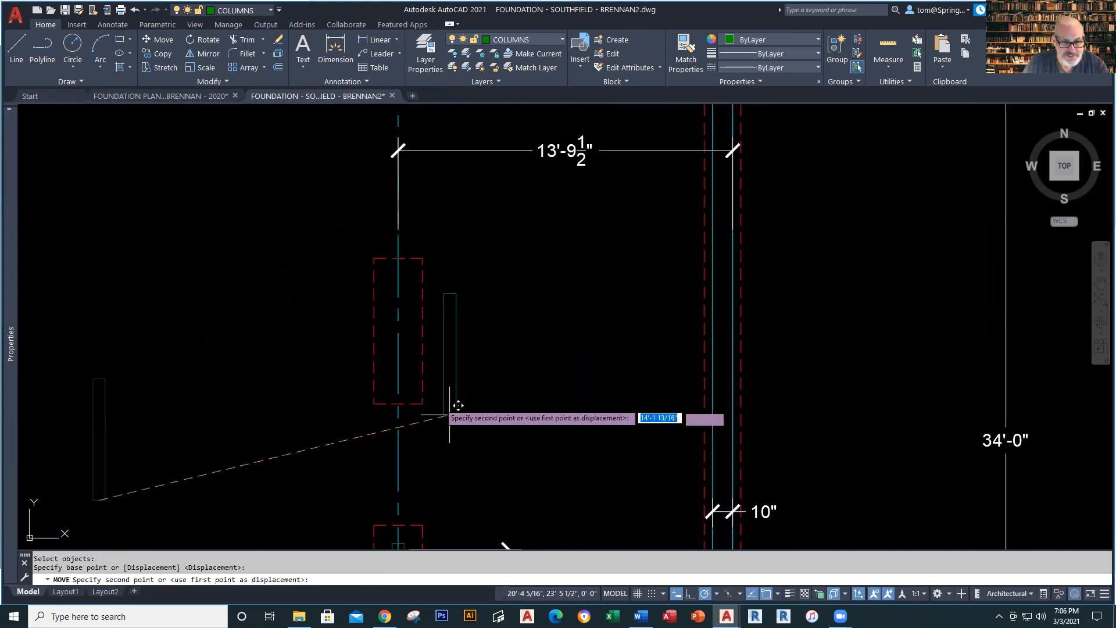
pyautogui.click(407, 395)
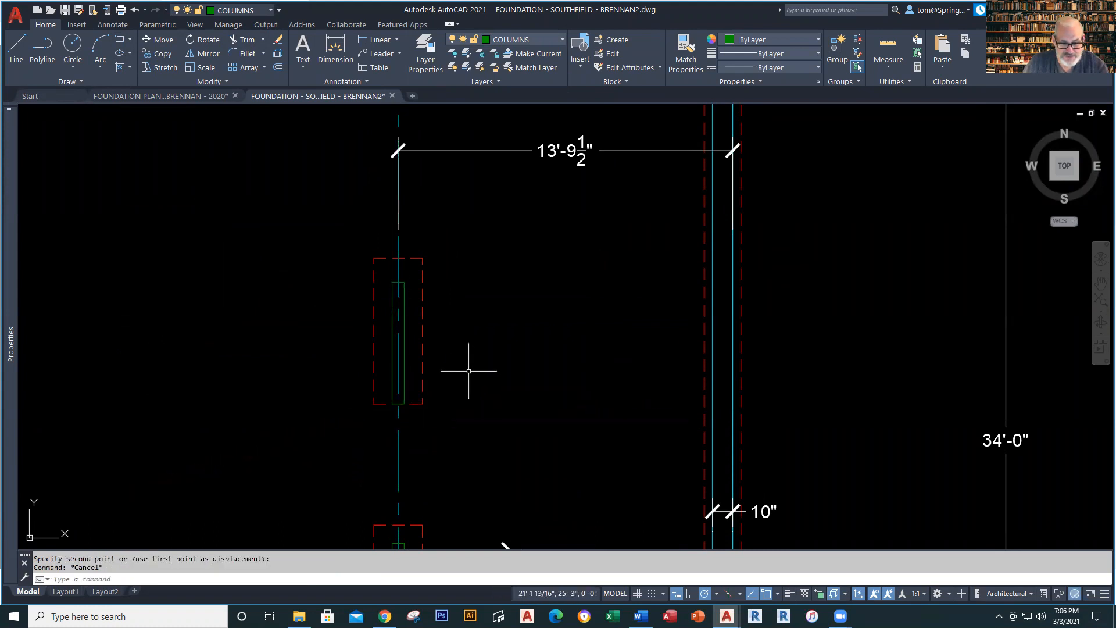
# Move the 6" by 60" column 6" straight up inside the long footing.
pyautogui.write('M')
pyautogui.press('Return')
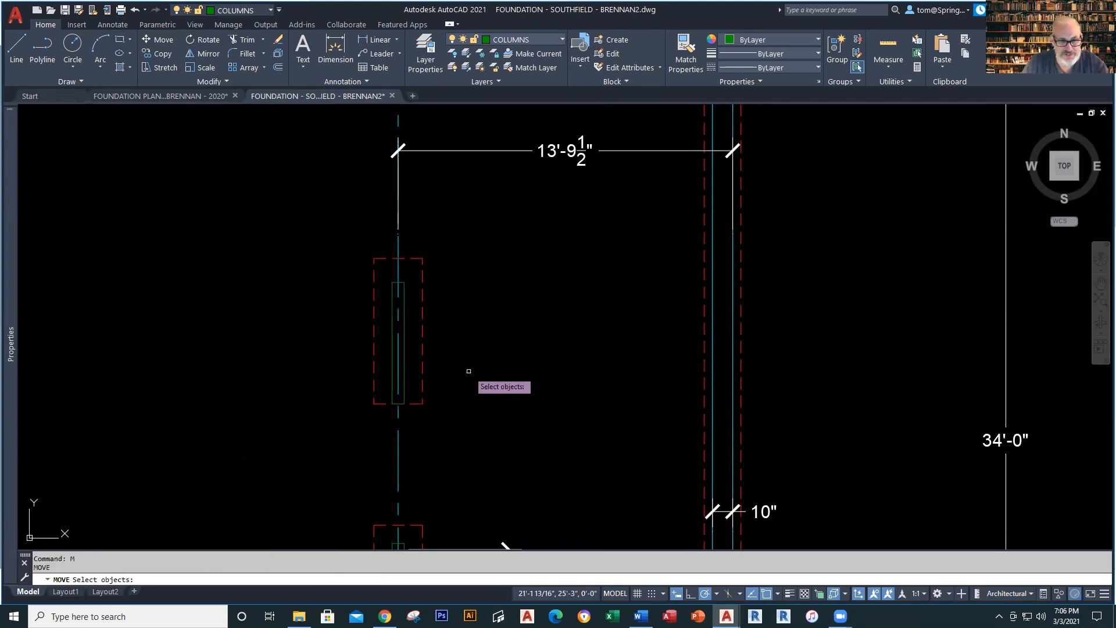
pyautogui.click(404, 394)
pyautogui.press('Return')
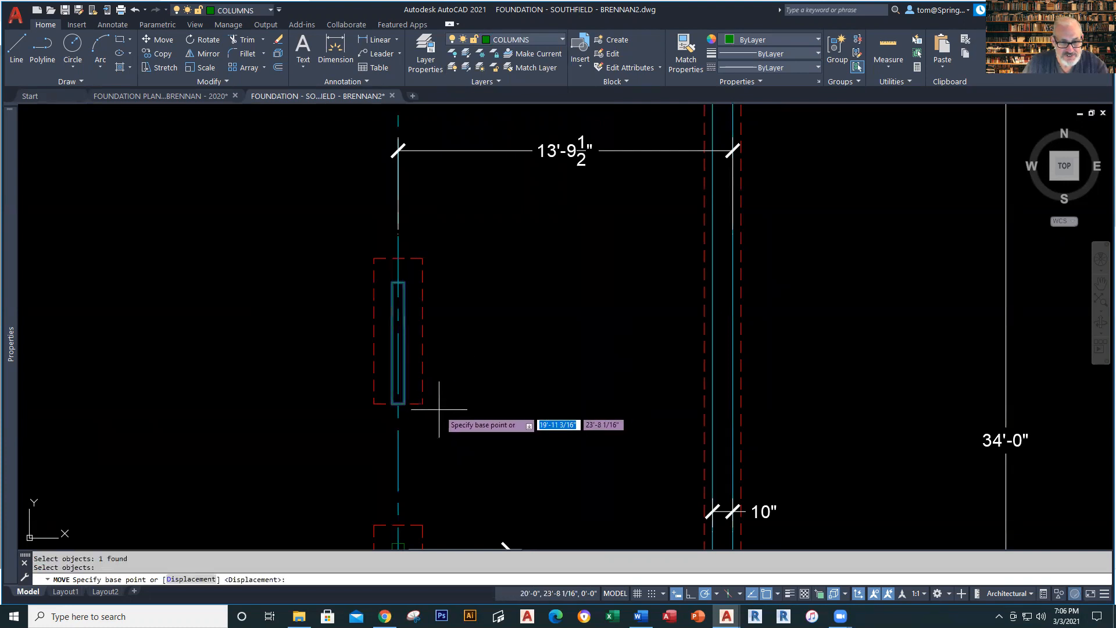
pyautogui.click(405, 394)
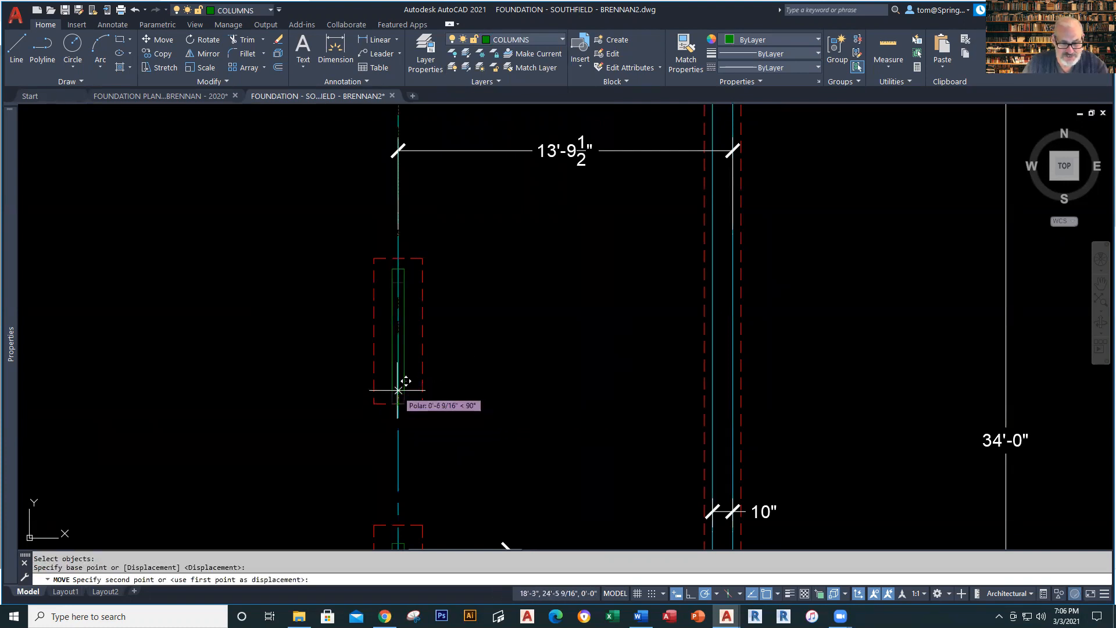
pyautogui.write('6')
pyautogui.press('Return')
pyautogui.press('Escape')
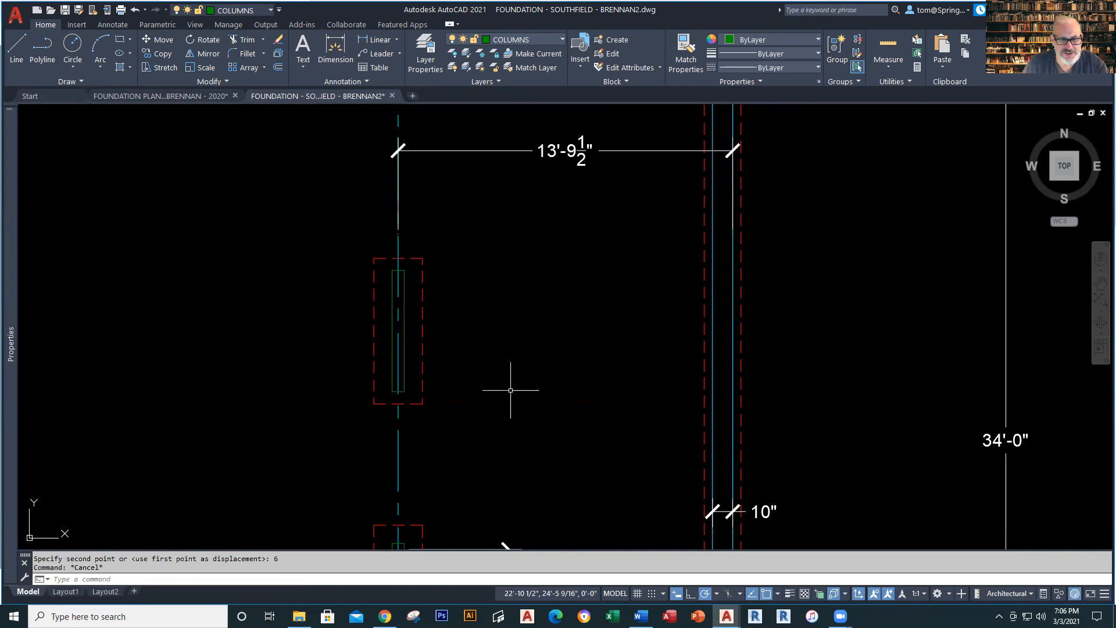
# Make DIMENSIONS the current layer and add a linear dimension from the exterior wall's outer face to the elongated column's near edge, below the beam dimension.
pyautogui.scroll(-6, 527, 407)
pyautogui.moveTo(529, 412); pyautogui.dragTo(430, 411, button='middle')
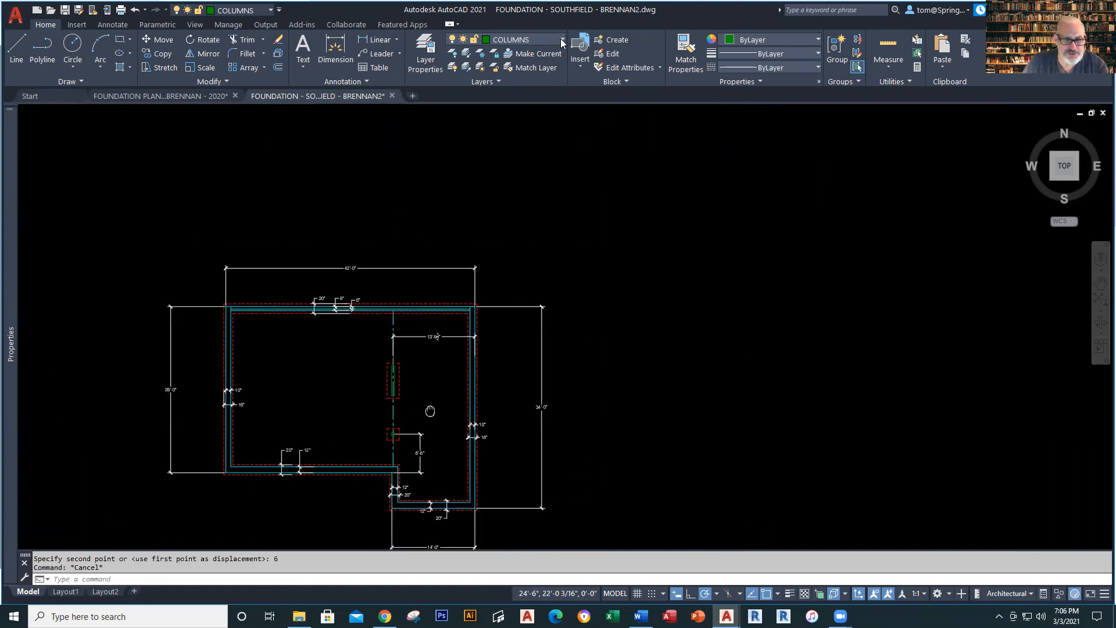
pyautogui.scroll(2, 430, 410)
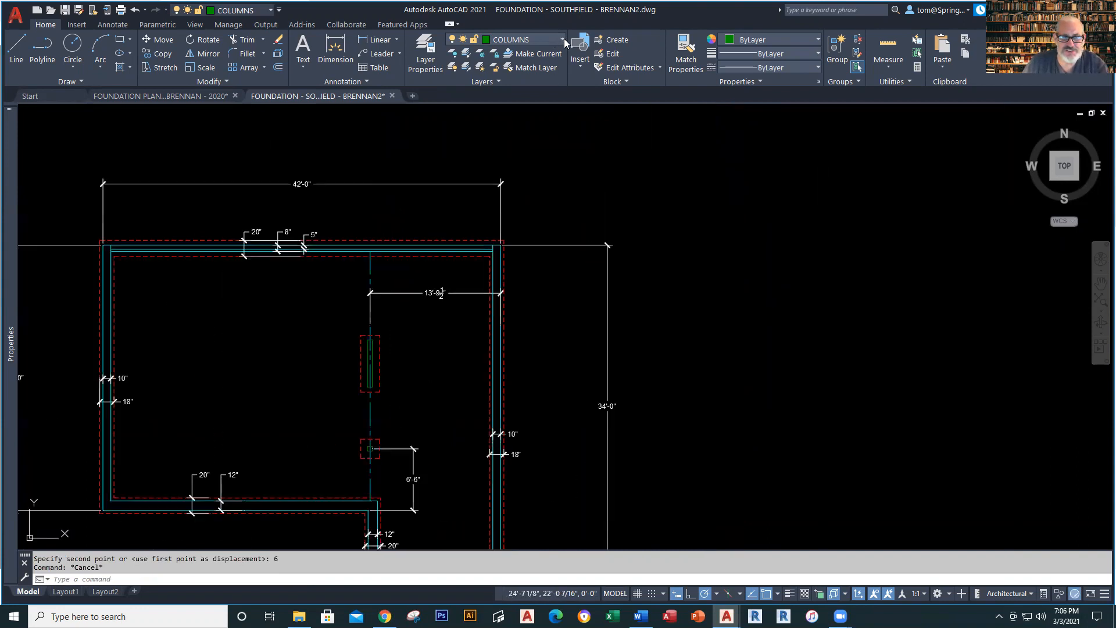
pyautogui.click(563, 39)
pyautogui.click(533, 110)
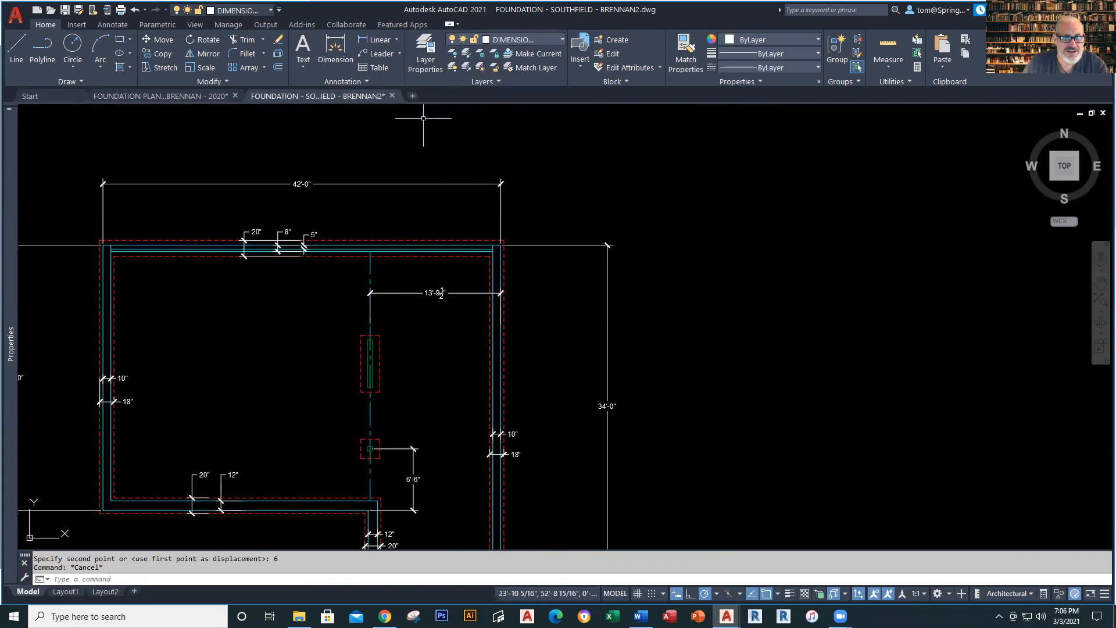
pyautogui.click(381, 41)
pyautogui.scroll(2, 415, 349)
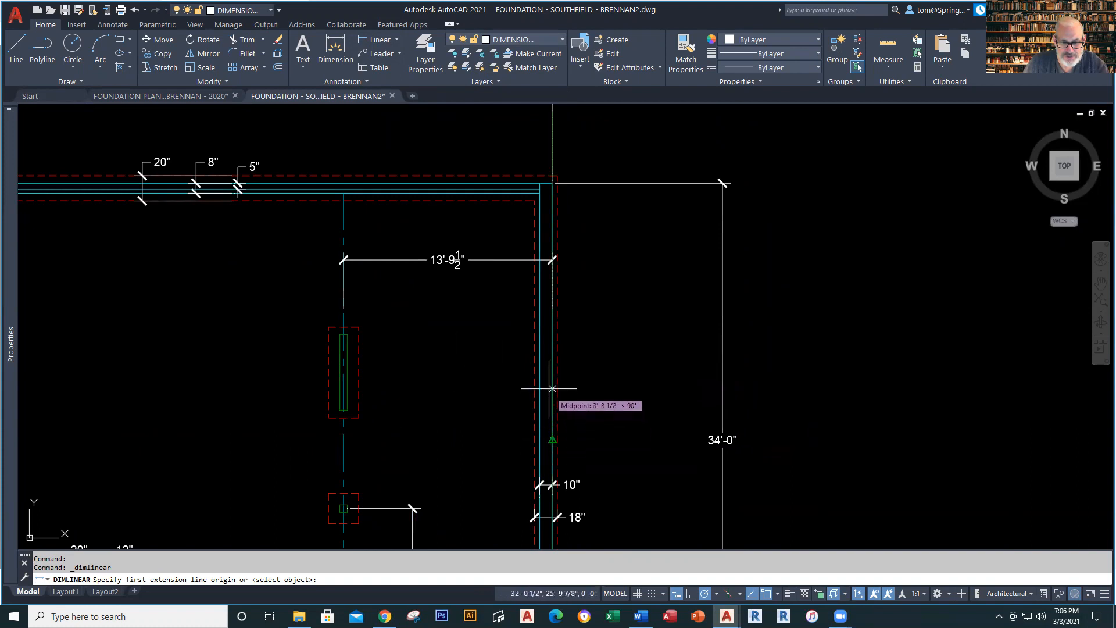
pyautogui.click(534, 373)
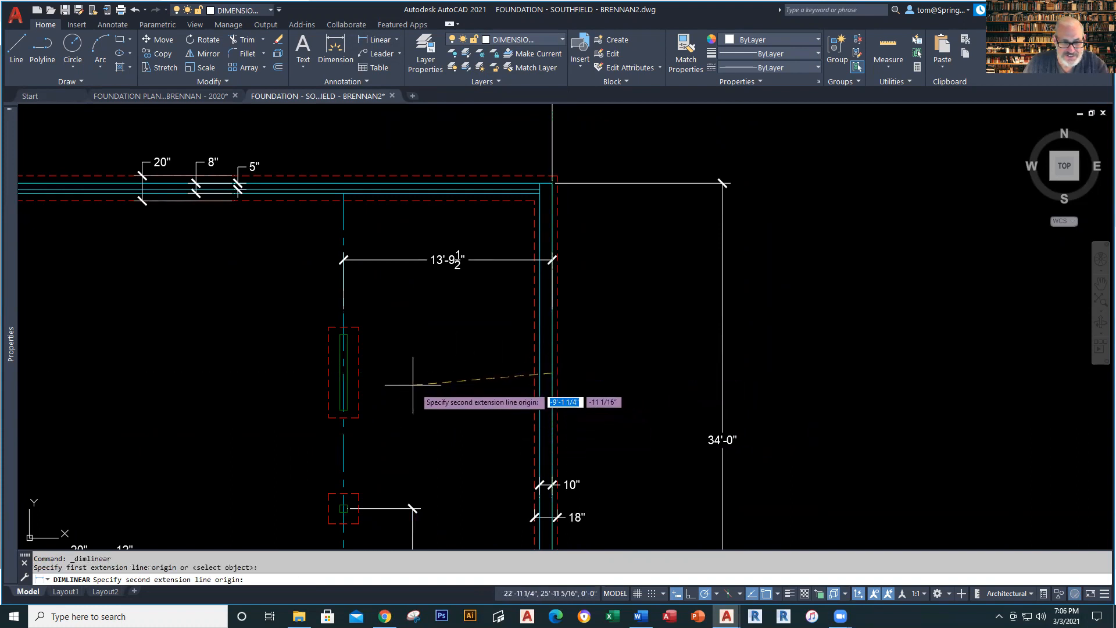
pyautogui.click(347, 371)
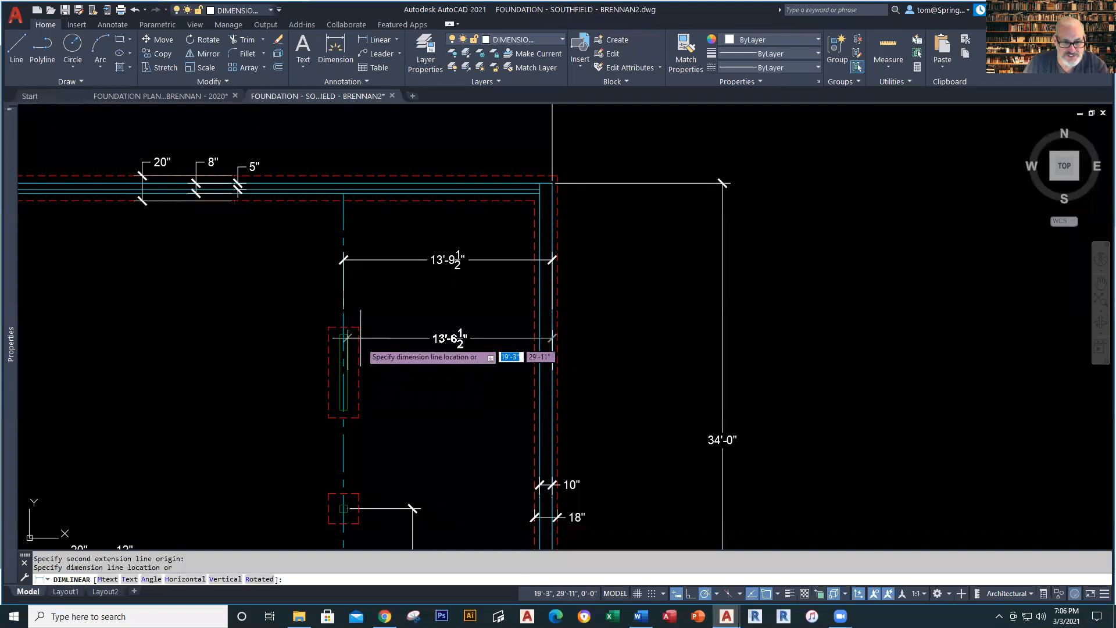
pyautogui.click(371, 289)
pyautogui.press('Escape')
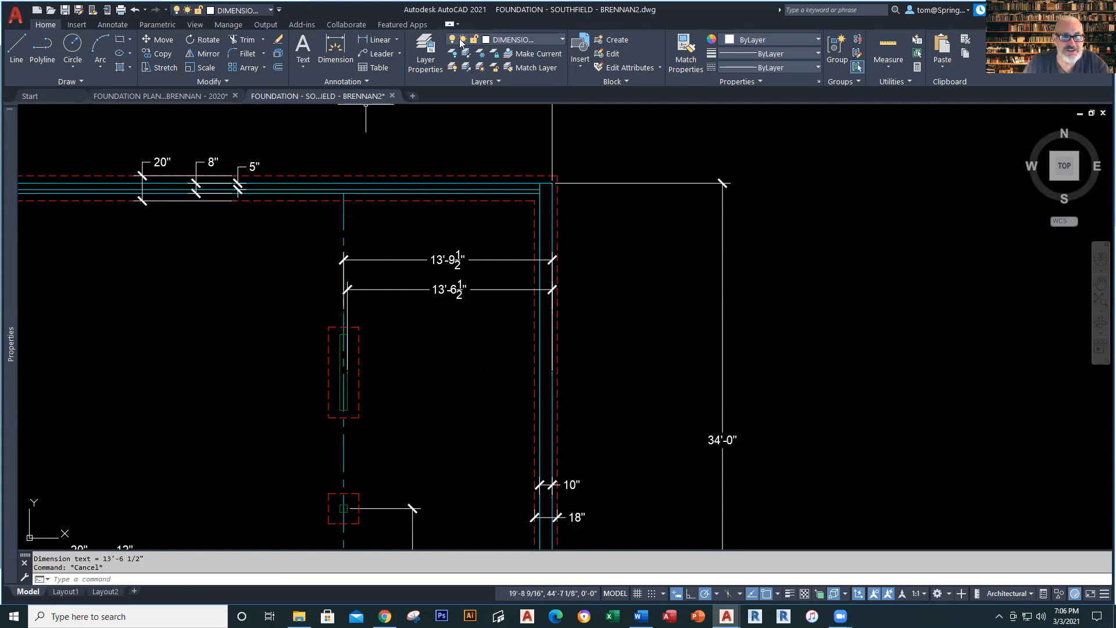
# Examine the reference foundation plan for the vertical dimensions that locate the stair and the offset beam from the lower wall.
pyautogui.click(161, 96)
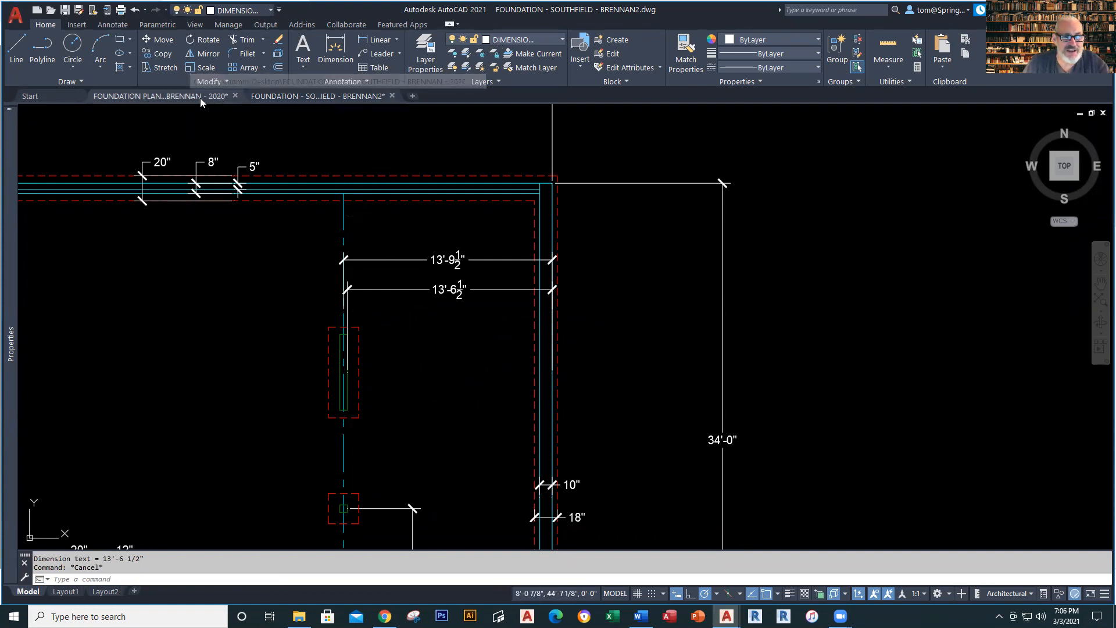
pyautogui.scroll(-2, 558, 375)
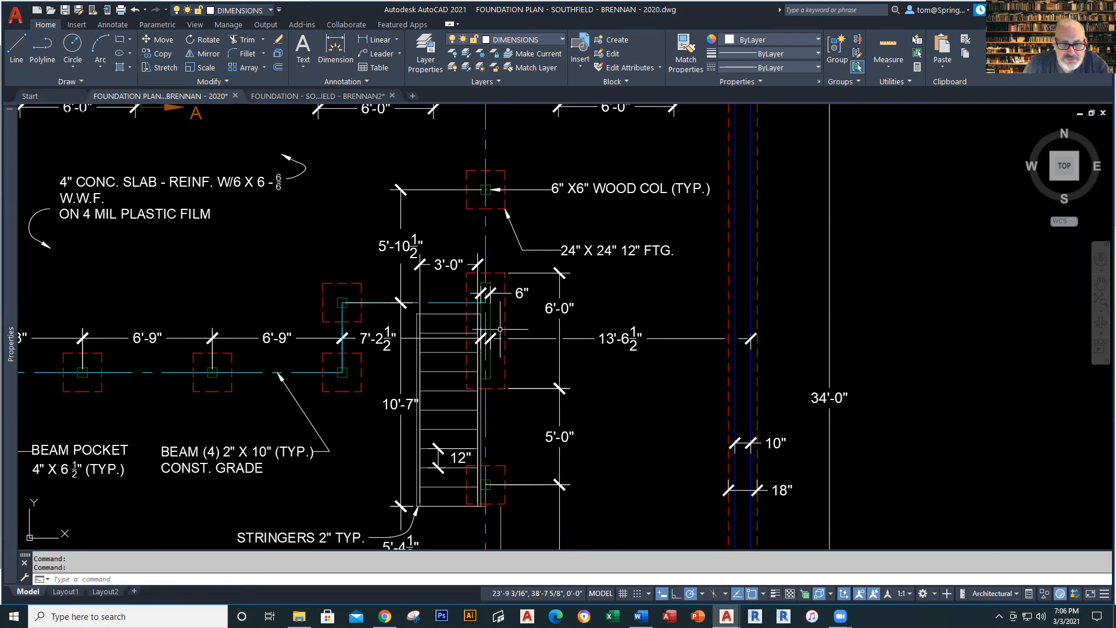
pyautogui.scroll(2, 500, 328)
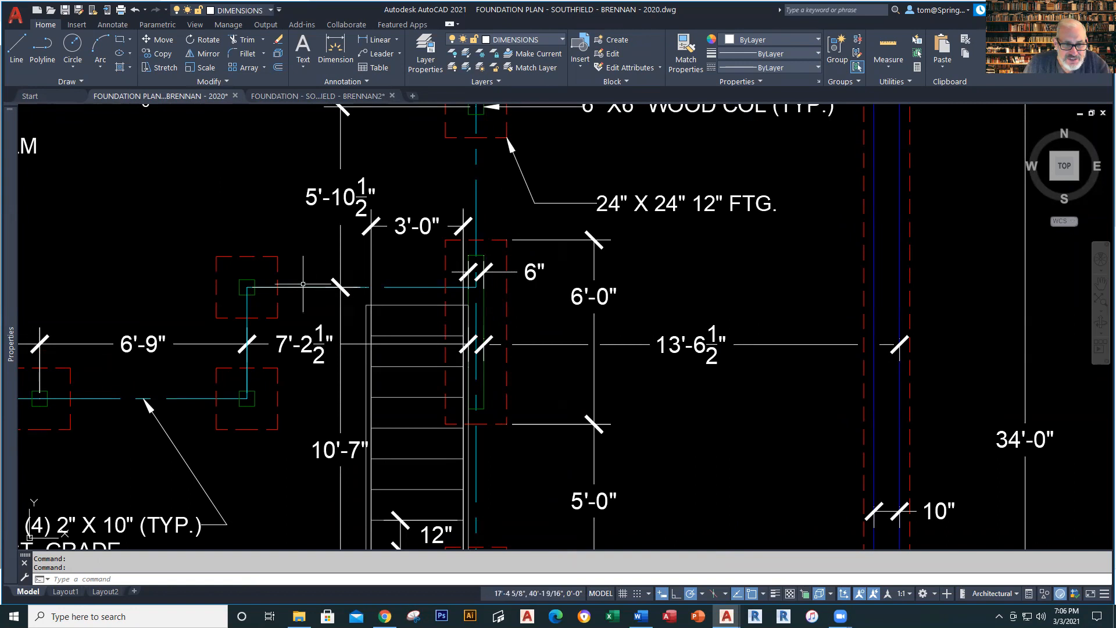
pyautogui.scroll(-4, 264, 341)
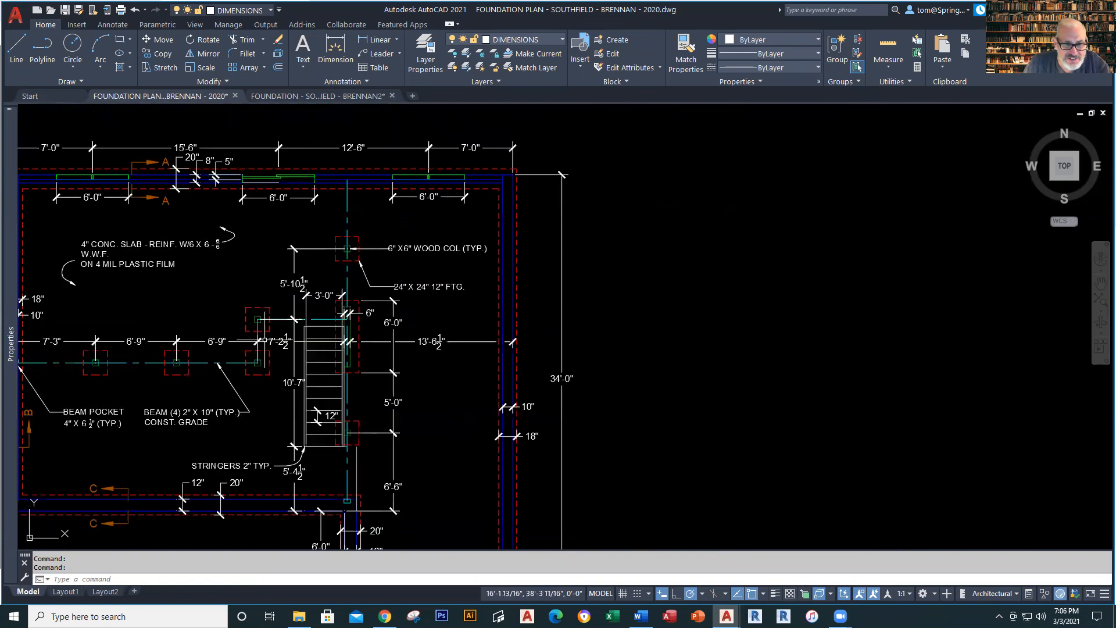
pyautogui.moveTo(265, 341); pyautogui.dragTo(272, 374, button='middle')
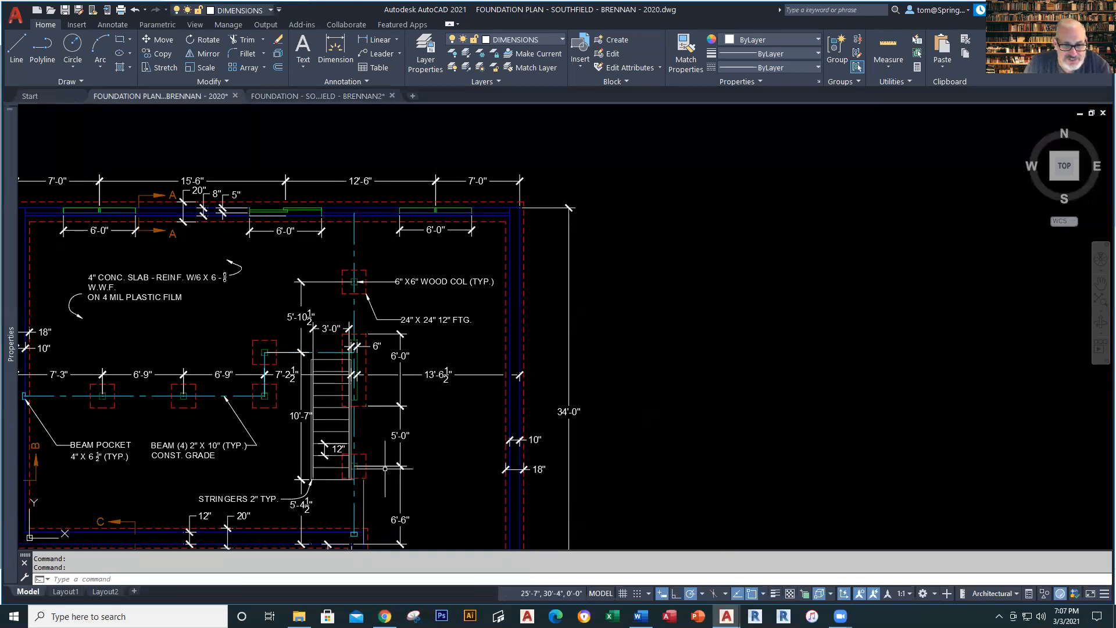
pyautogui.moveTo(454, 452); pyautogui.dragTo(568, 395, button='middle')
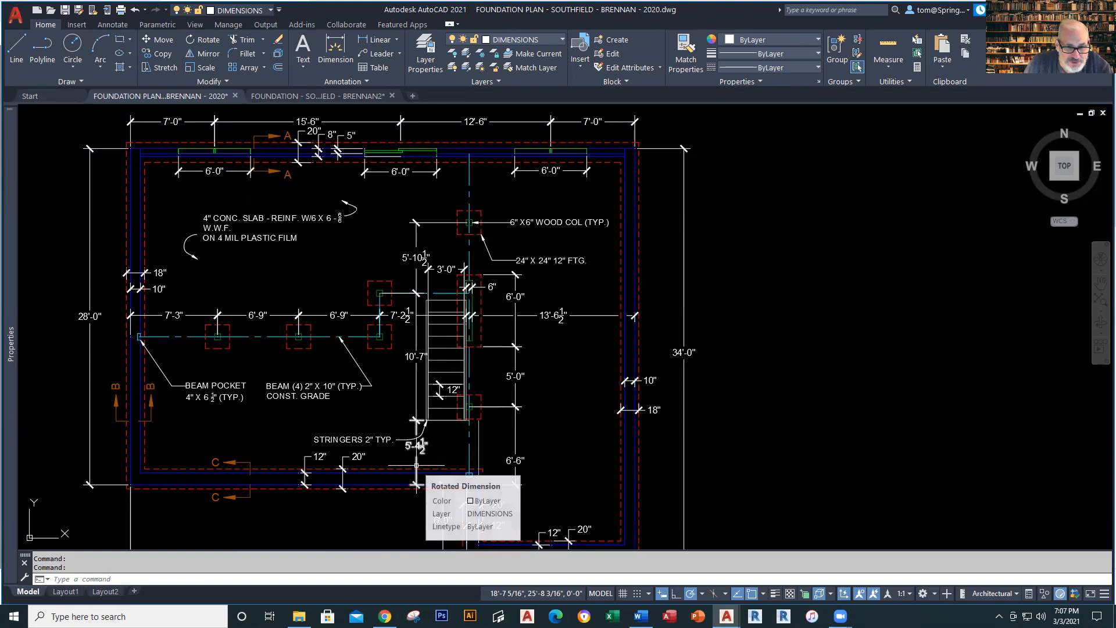
pyautogui.scroll(2, 433, 459)
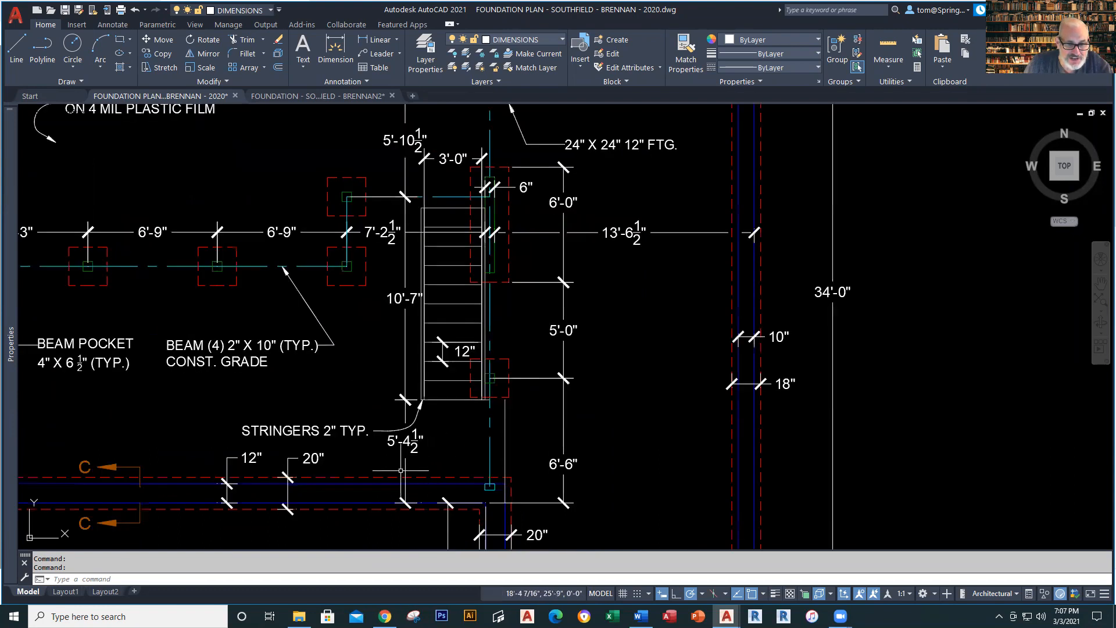
pyautogui.click(403, 440)
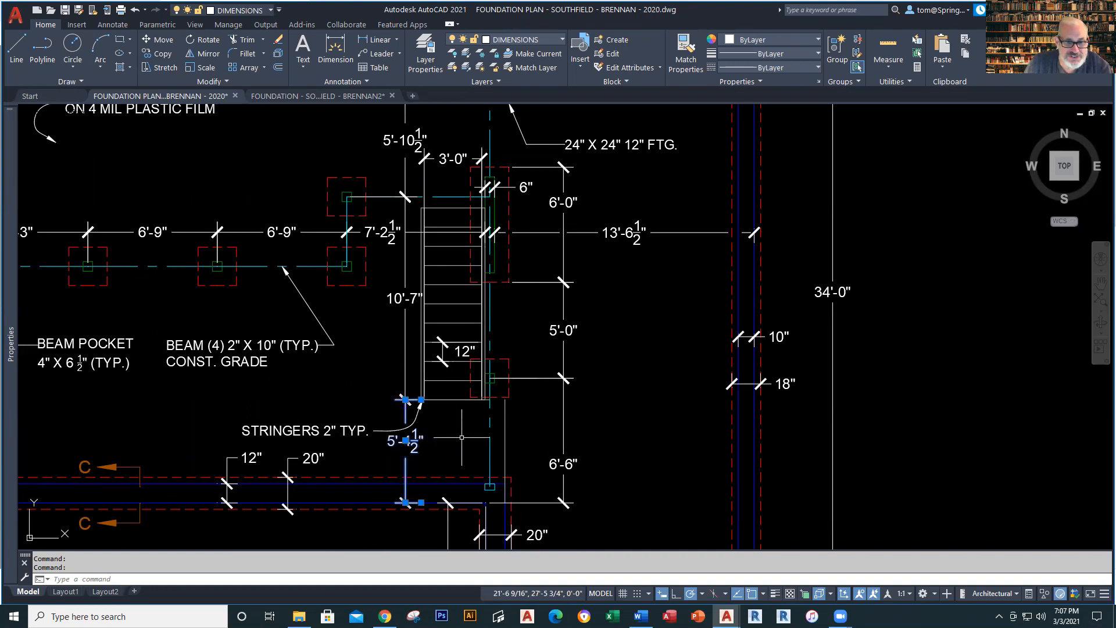
pyautogui.press('Escape')
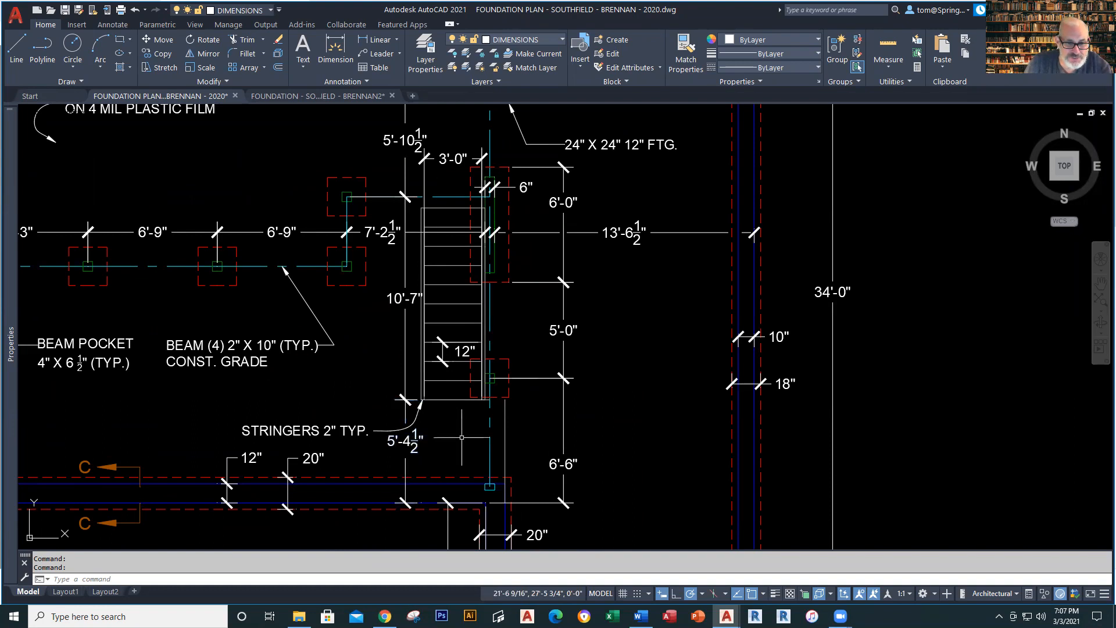
pyautogui.click(394, 296)
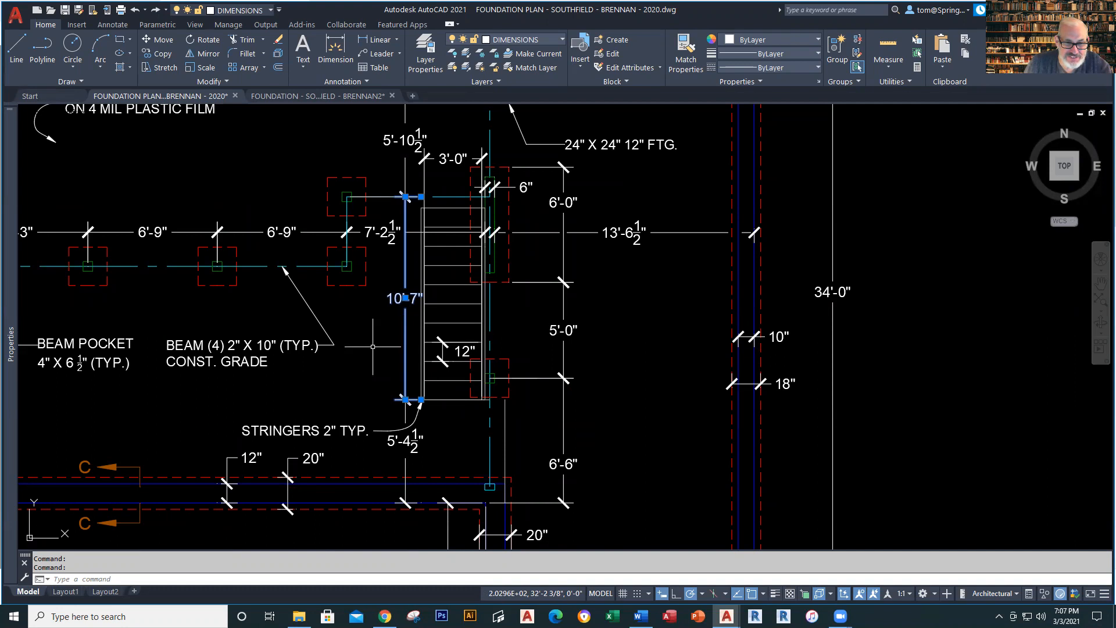
pyautogui.press('Escape')
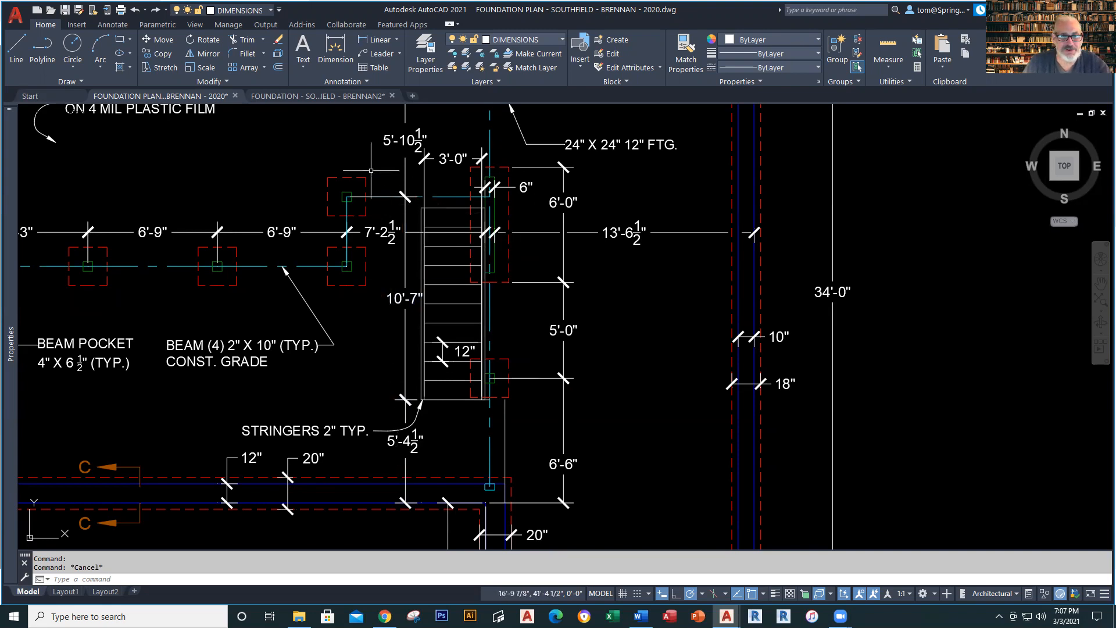
# Return to the FOUNDATION - SOUTHFIELD - BRENNAN2 drawing and make BEAMS the current layer.
pyautogui.click(345, 96)
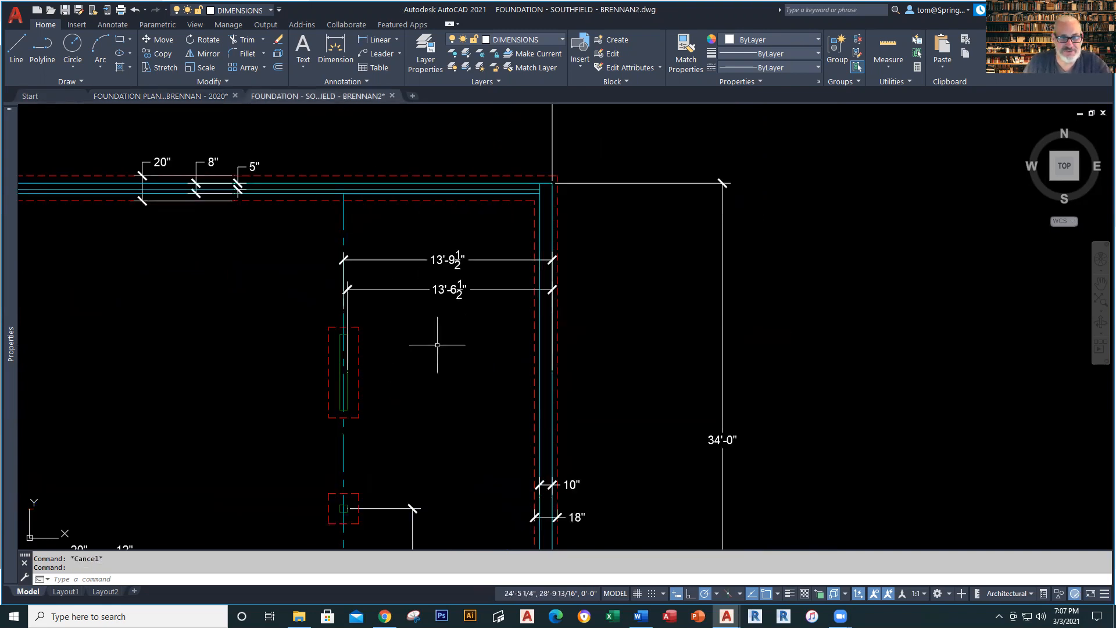
pyautogui.scroll(-2, 439, 343)
pyautogui.click(190, 98)
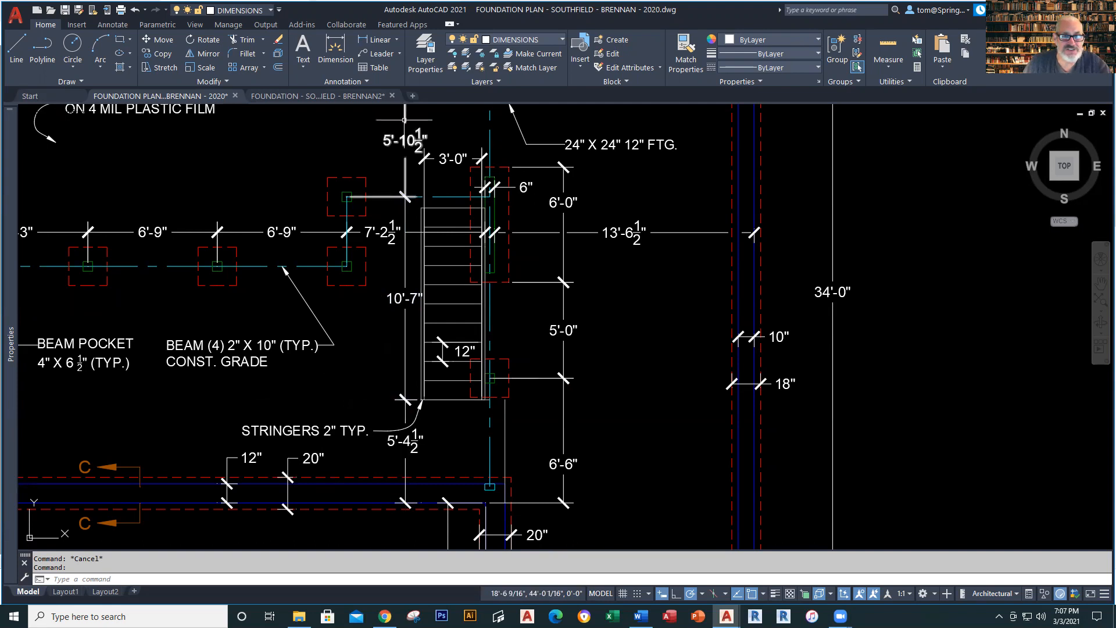
pyautogui.click(341, 99)
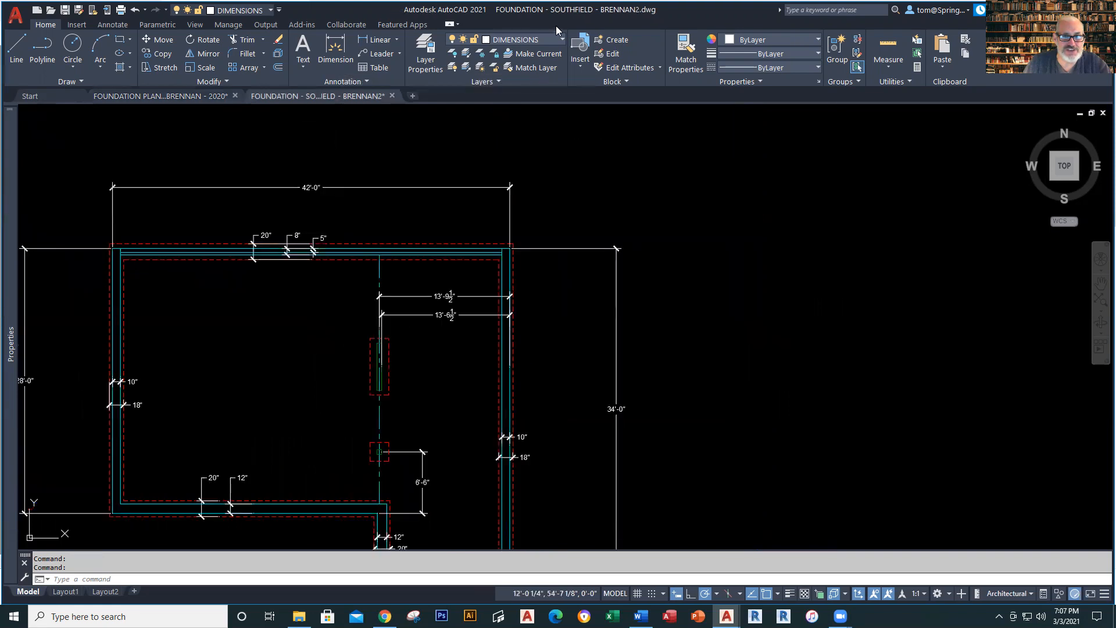
pyautogui.click(562, 40)
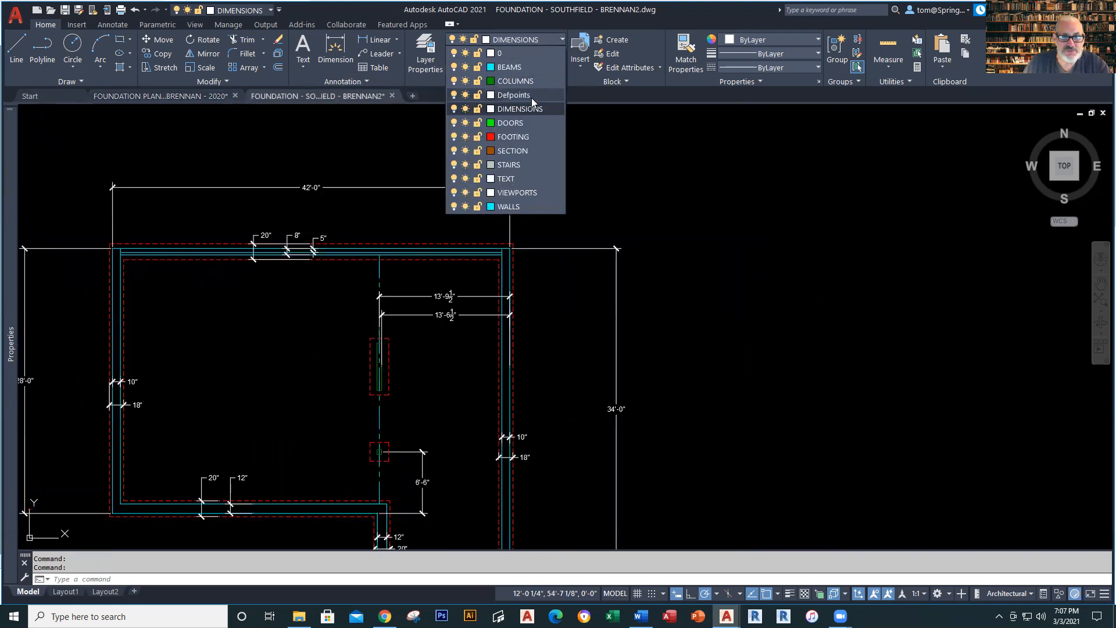
pyautogui.click(520, 68)
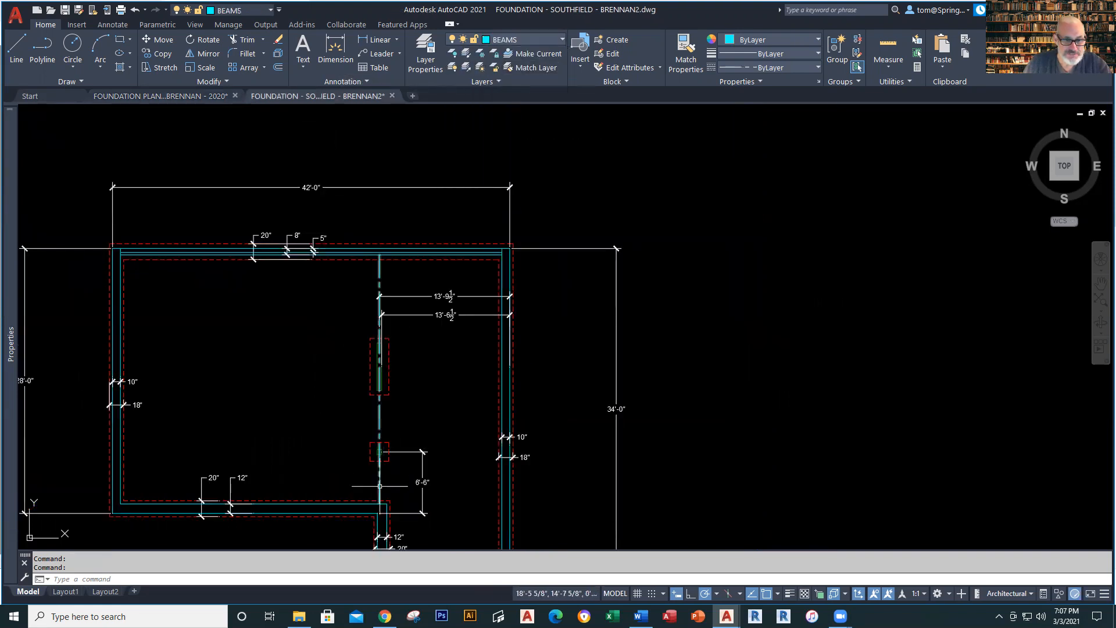
# Draw an 11' vertical line upward from the lower wall's outer face, just west of the beam line.
pyautogui.click(22, 45)
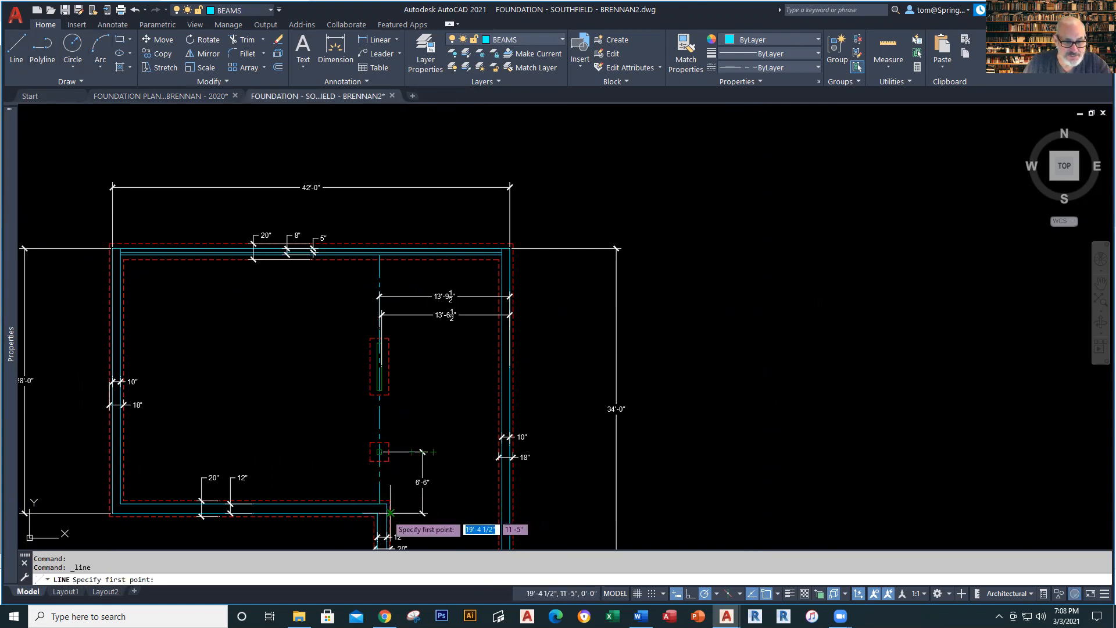
pyautogui.scroll(7, 386, 504)
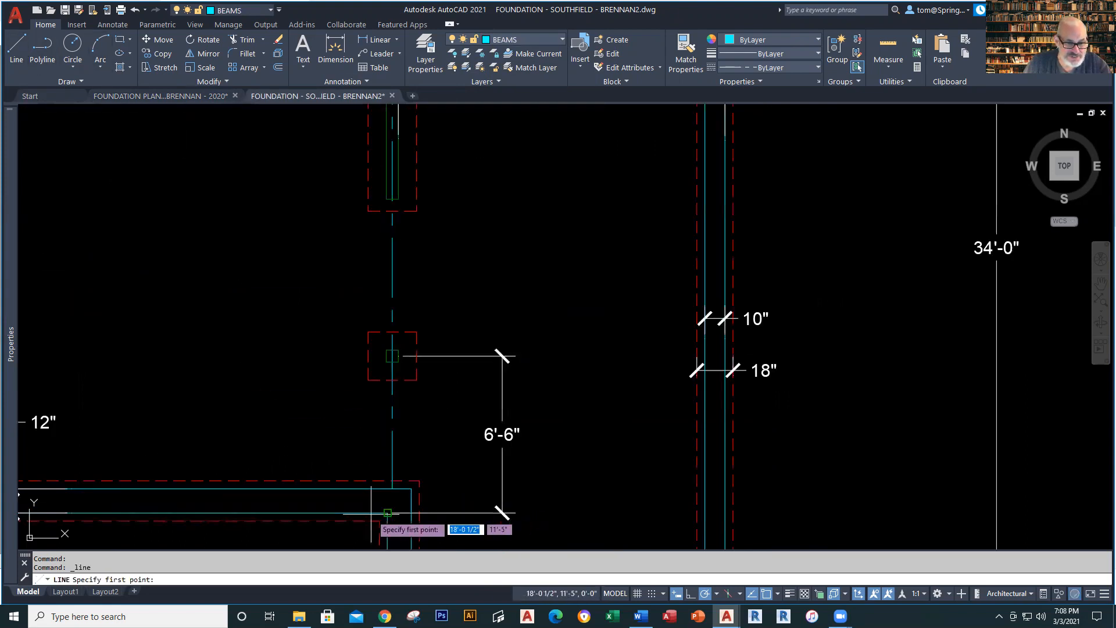
pyautogui.click(324, 512)
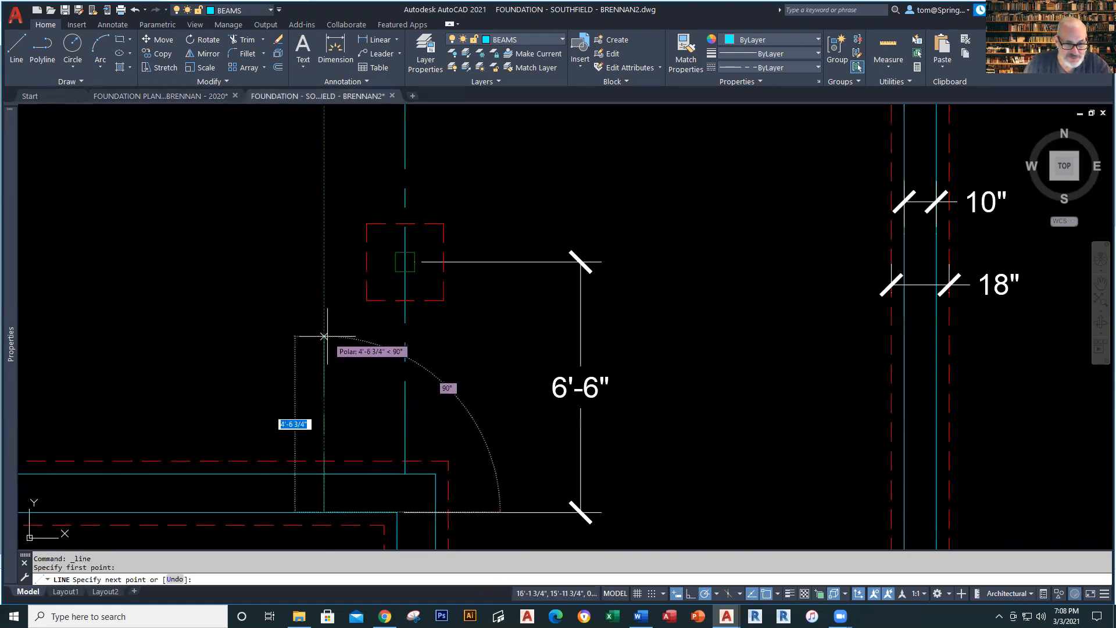
pyautogui.write("11'")
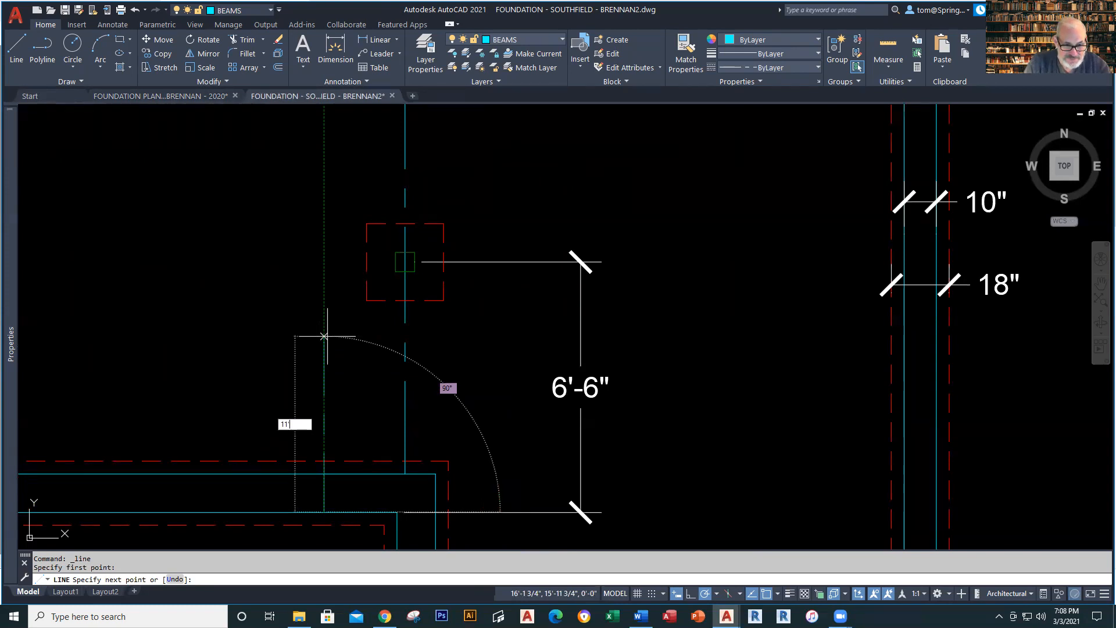
pyautogui.press('Return')
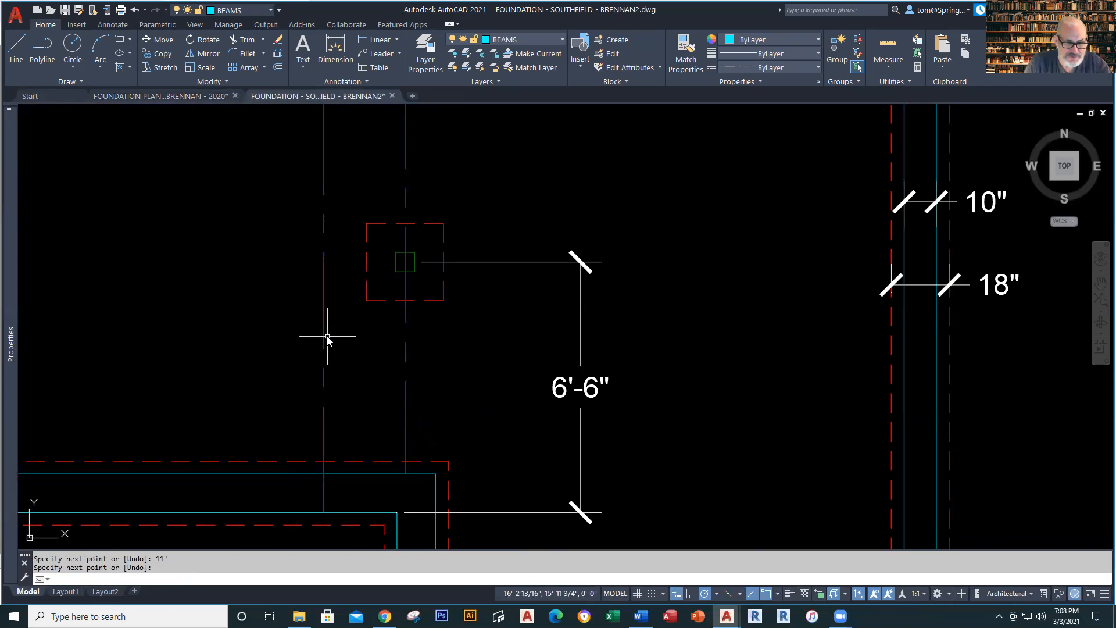
pyautogui.scroll(-2, 327, 337)
pyautogui.press('Escape')
# Erase the 11' vertical line beside the beam line.
pyautogui.click(335, 309)
pyautogui.click(295, 326)
pyautogui.press('Delete')
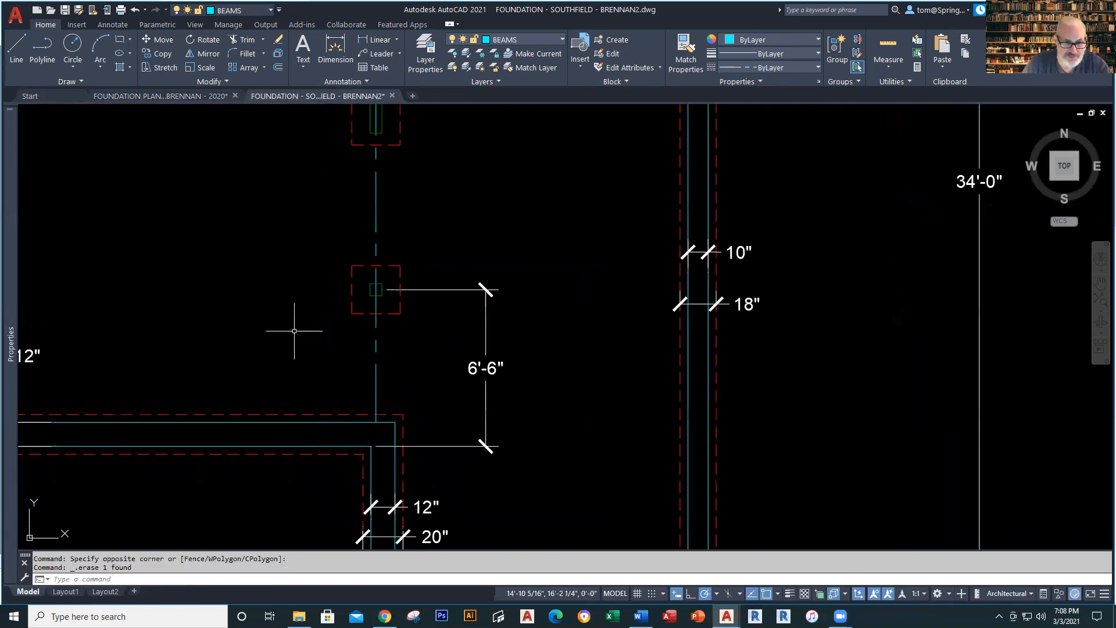
# Draw an 11'-.5" vertical line upward from the lower wall's outer face, just west of the beam line.
pyautogui.rightClick(294, 331)
pyautogui.moveTo(358, 348)
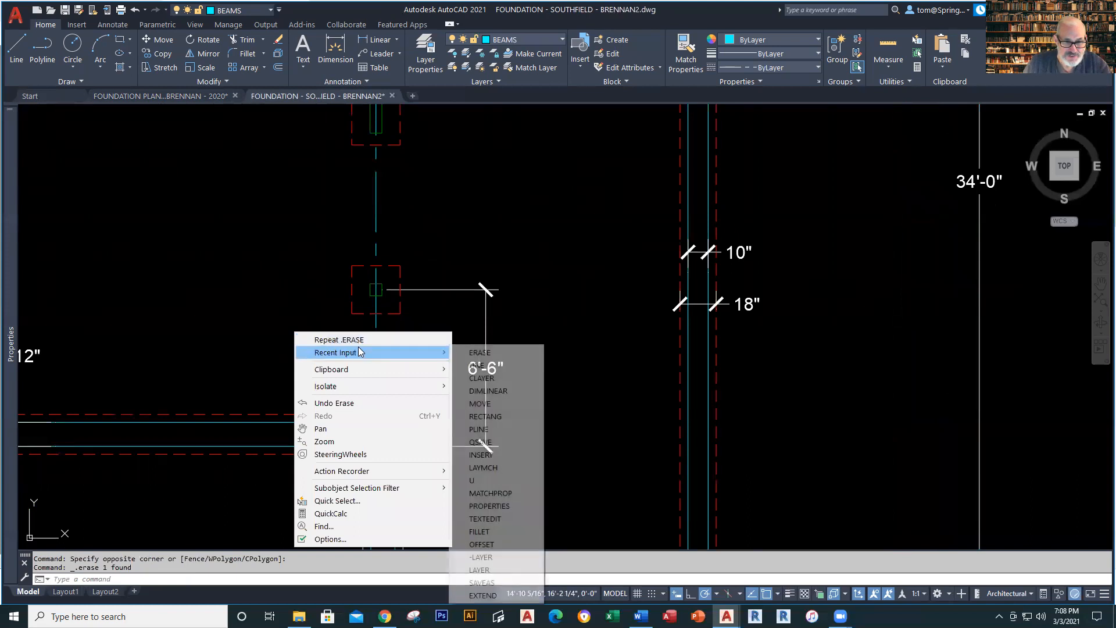
pyautogui.click(497, 359)
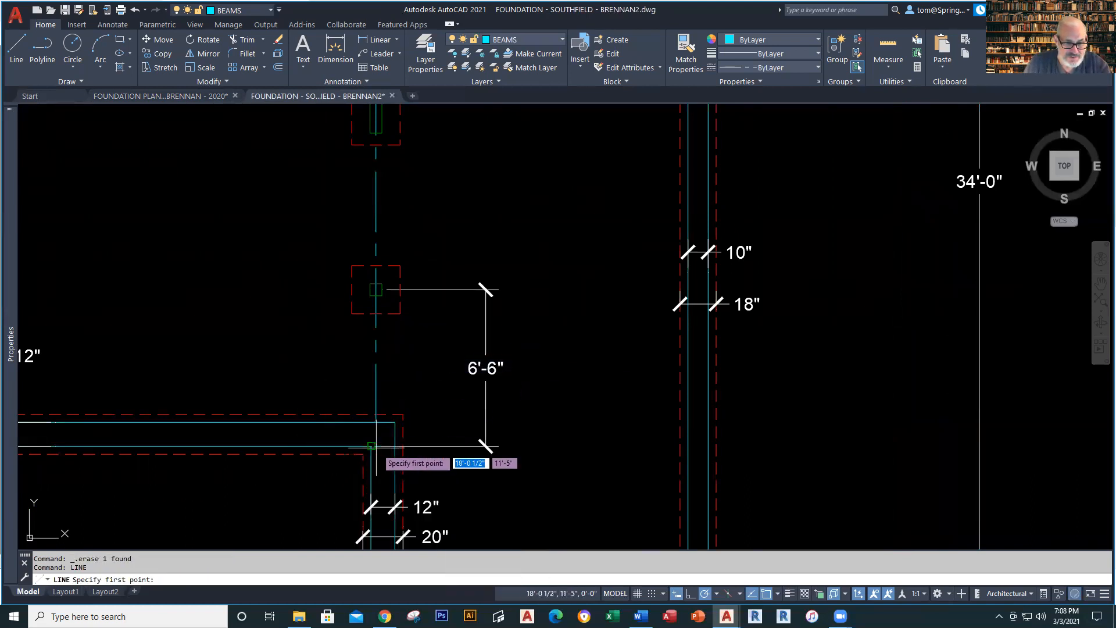
pyautogui.click(303, 446)
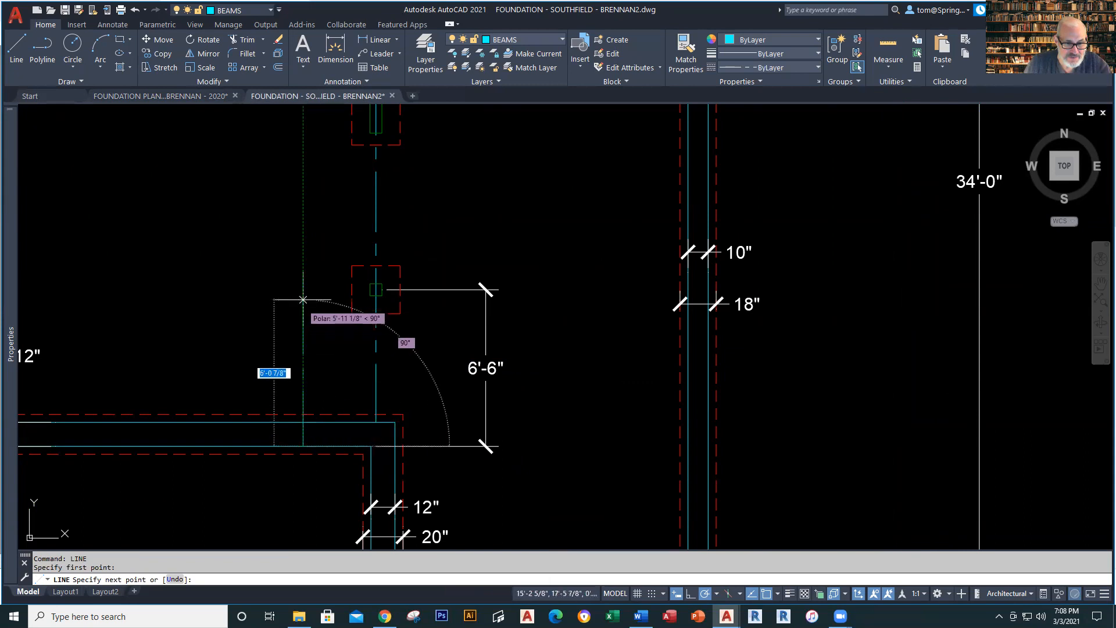
pyautogui.write("11'-5")
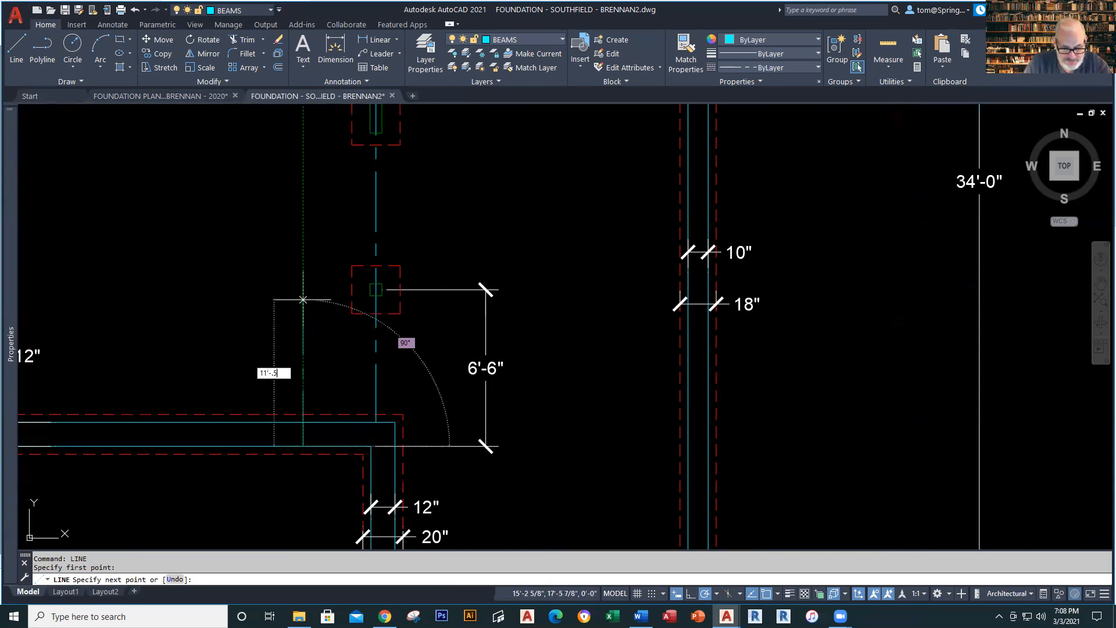
pyautogui.click(302, 300)
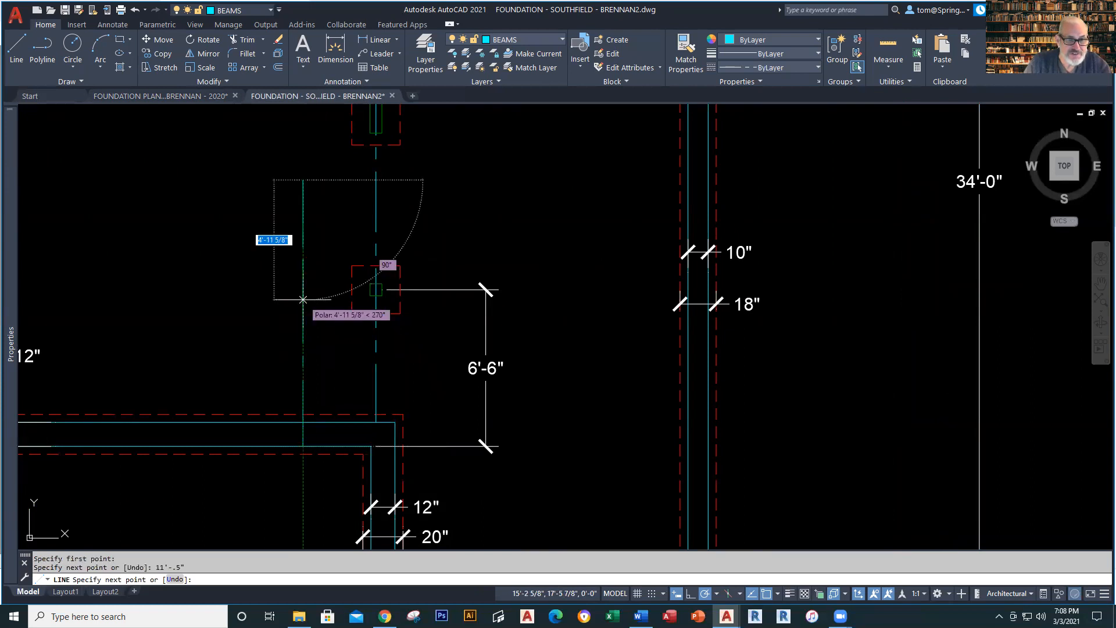
pyautogui.press('Escape')
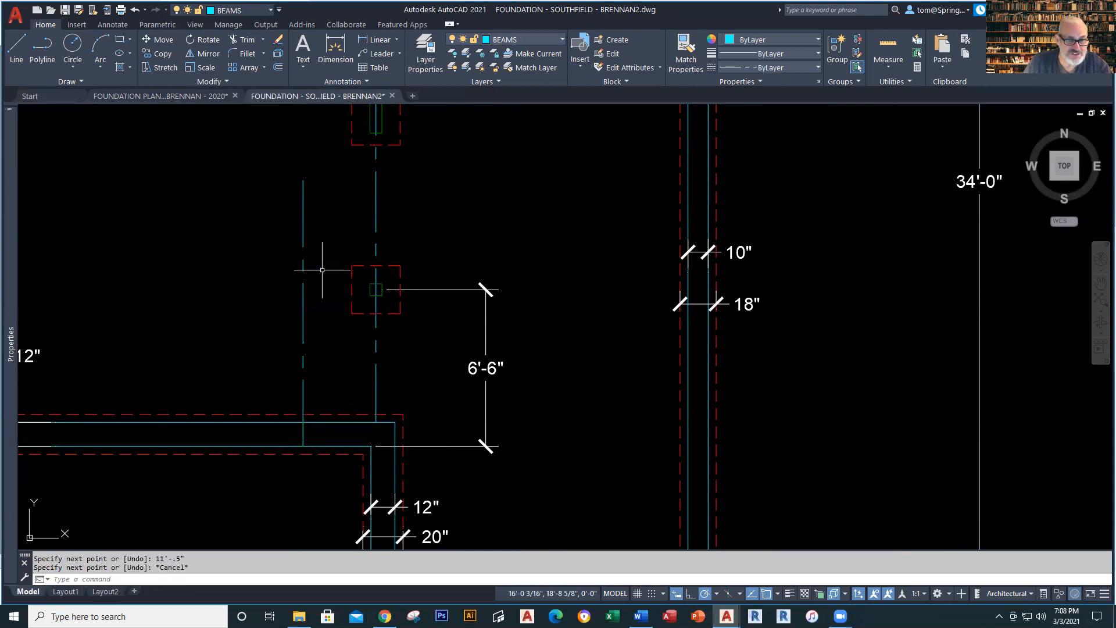
# Check the reference foundation plan and erase the 11'-.5" vertical line just west of the beam line.
pyautogui.scroll(-2, 333, 320)
pyautogui.moveTo(333, 320); pyautogui.dragTo(331, 401, button='middle')
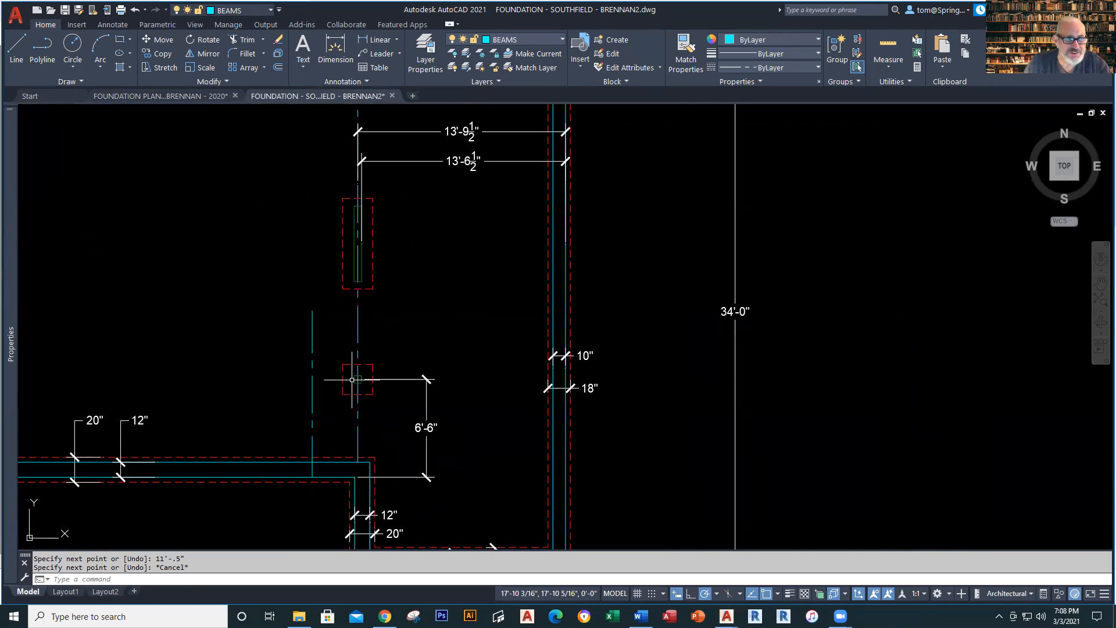
pyautogui.click(208, 95)
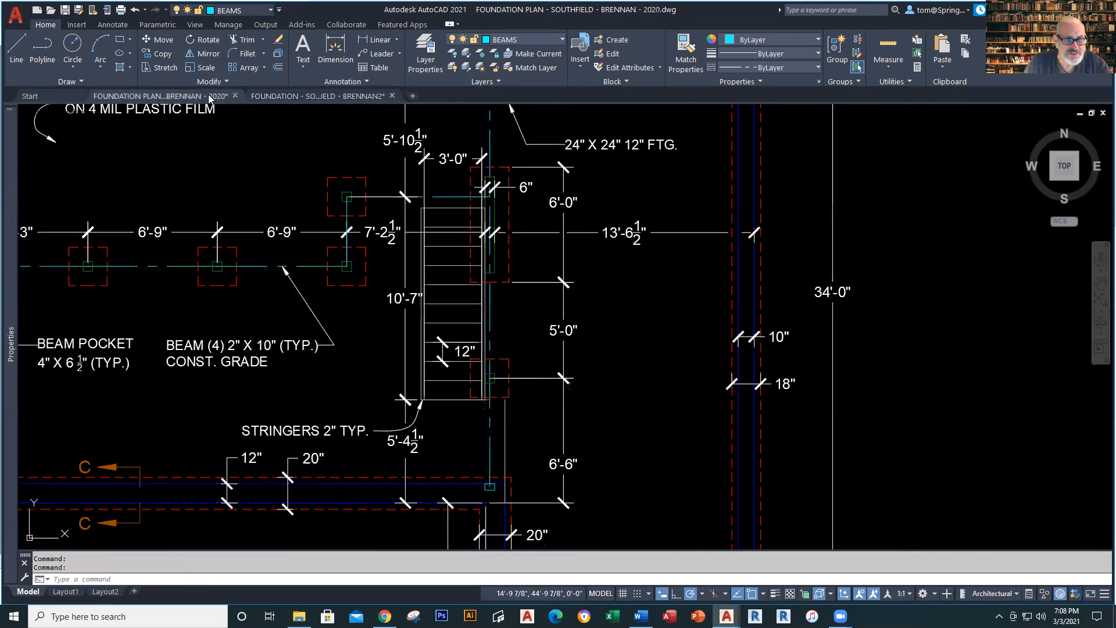
pyautogui.scroll(-2, 380, 404)
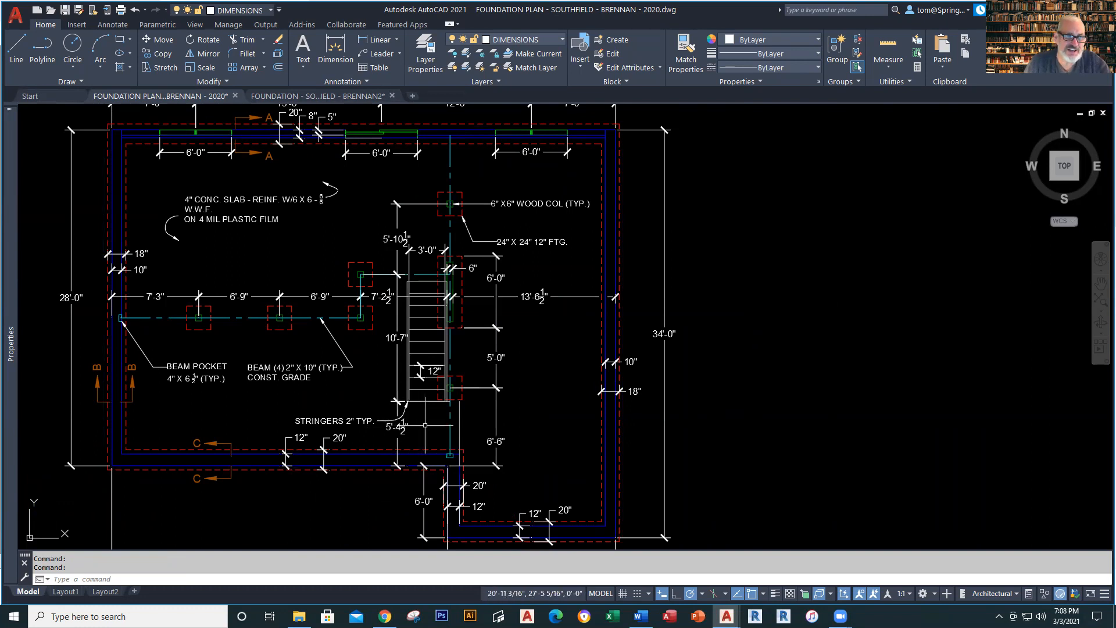
pyautogui.click(317, 96)
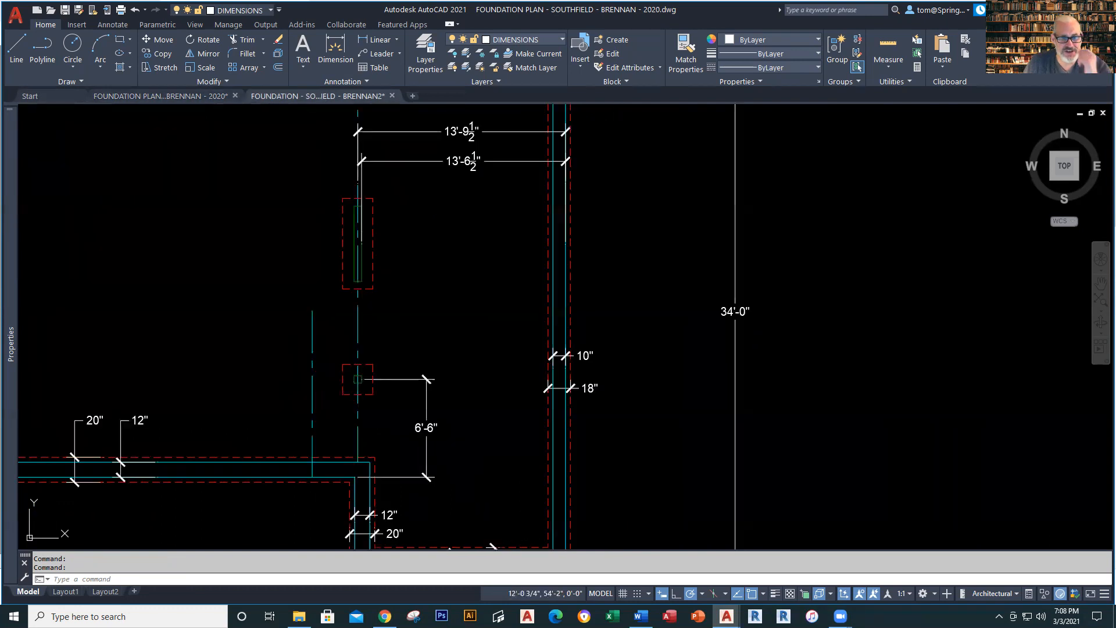
pyautogui.click(329, 338)
pyautogui.click(275, 370)
pyautogui.press('Delete')
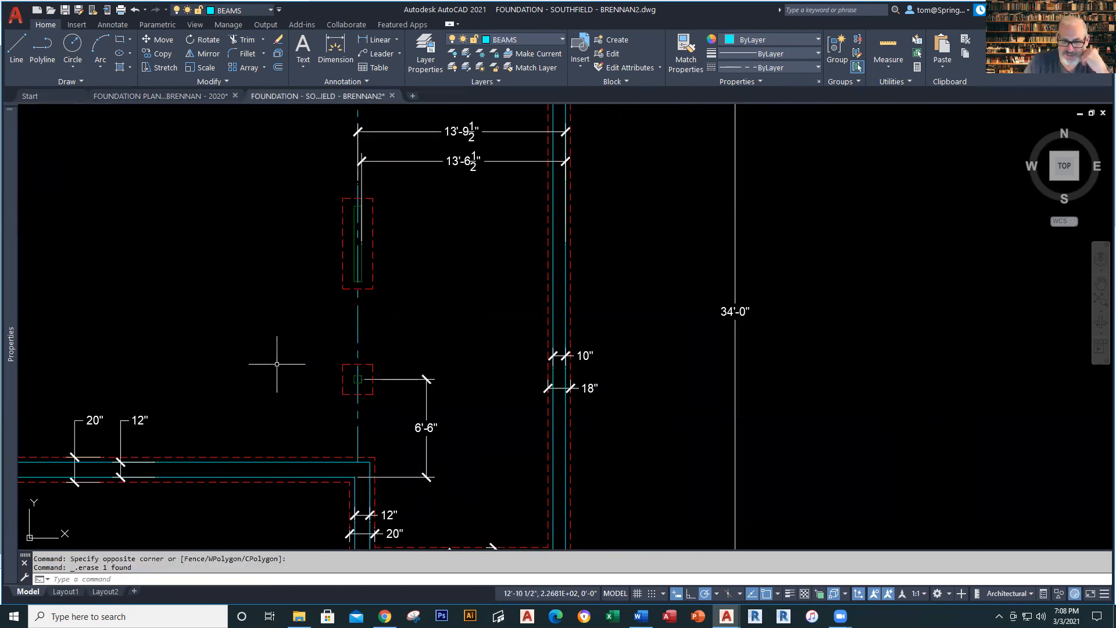
# Draw a 15'-11.5" vertical line upward from the lower wall's outer face, just west of the beam line.
pyautogui.click(22, 50)
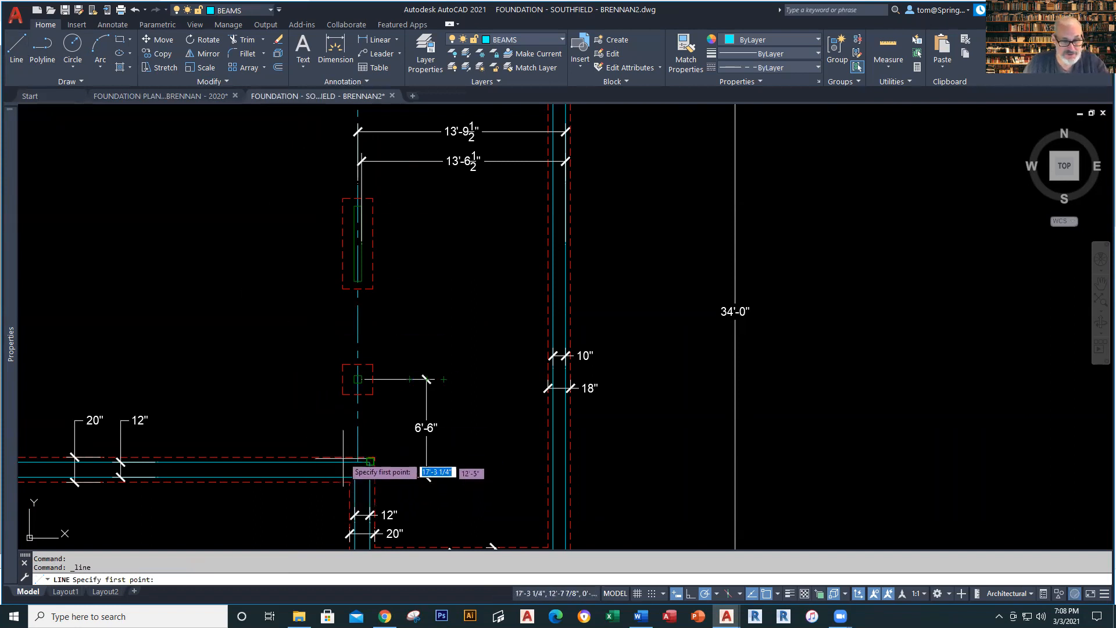
pyautogui.click(177, 95)
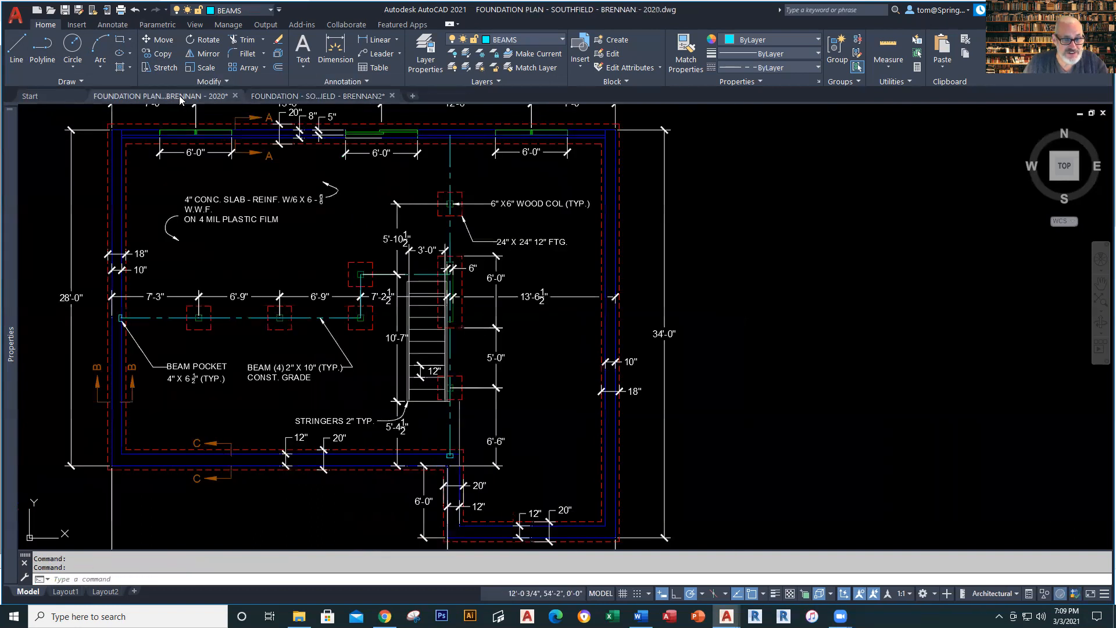
pyautogui.click(318, 96)
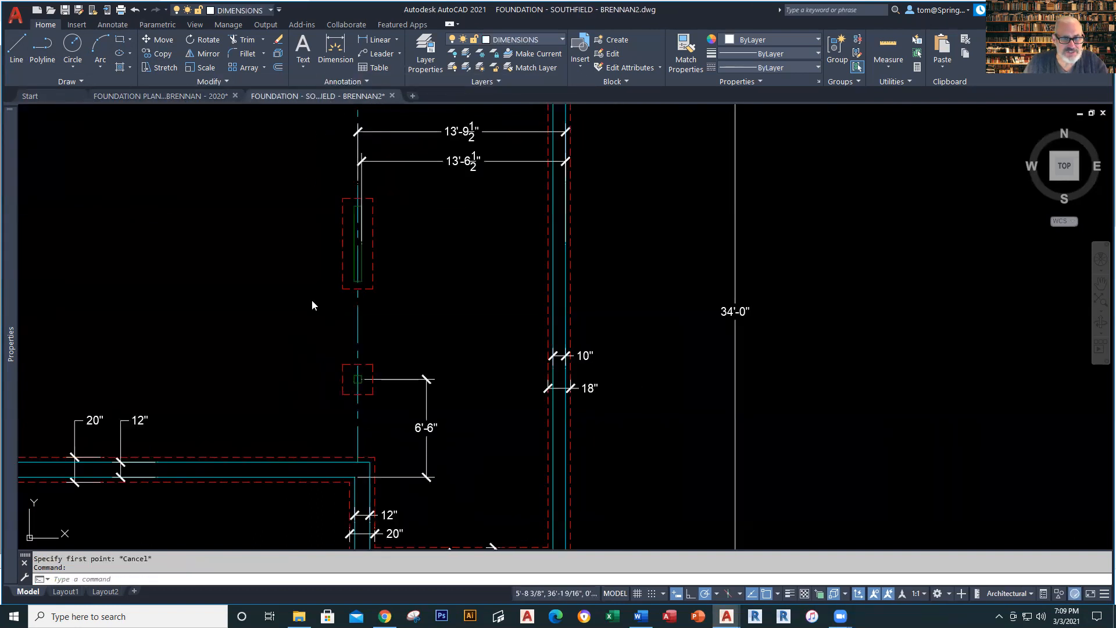
pyautogui.click(24, 56)
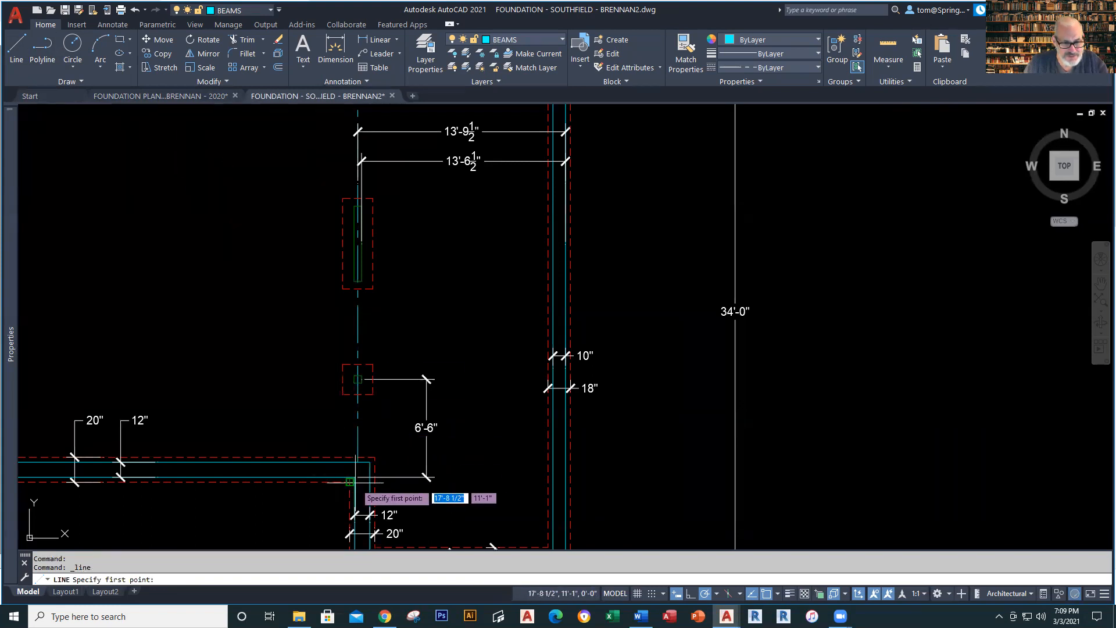
pyautogui.click(309, 478)
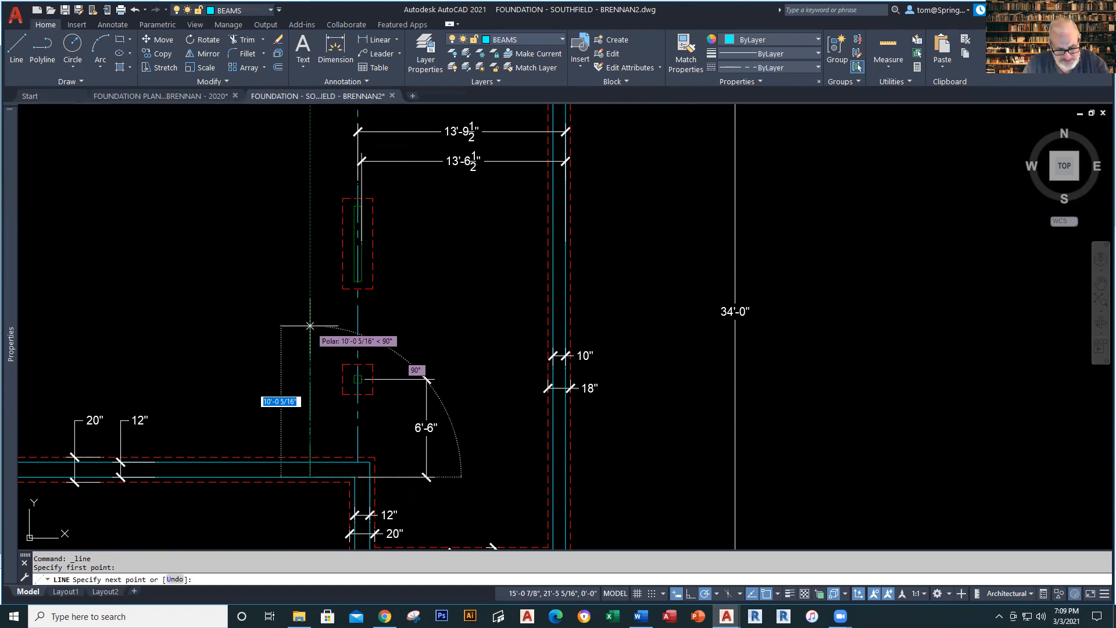
pyautogui.write("15'11")
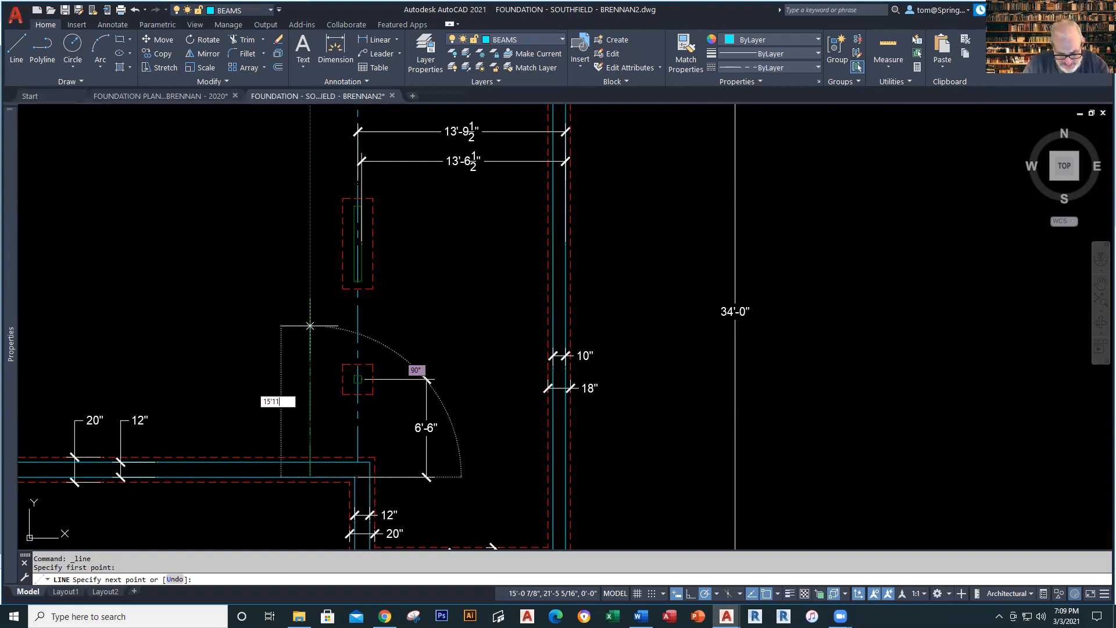
pyautogui.write('.5')
pyautogui.press('Return')
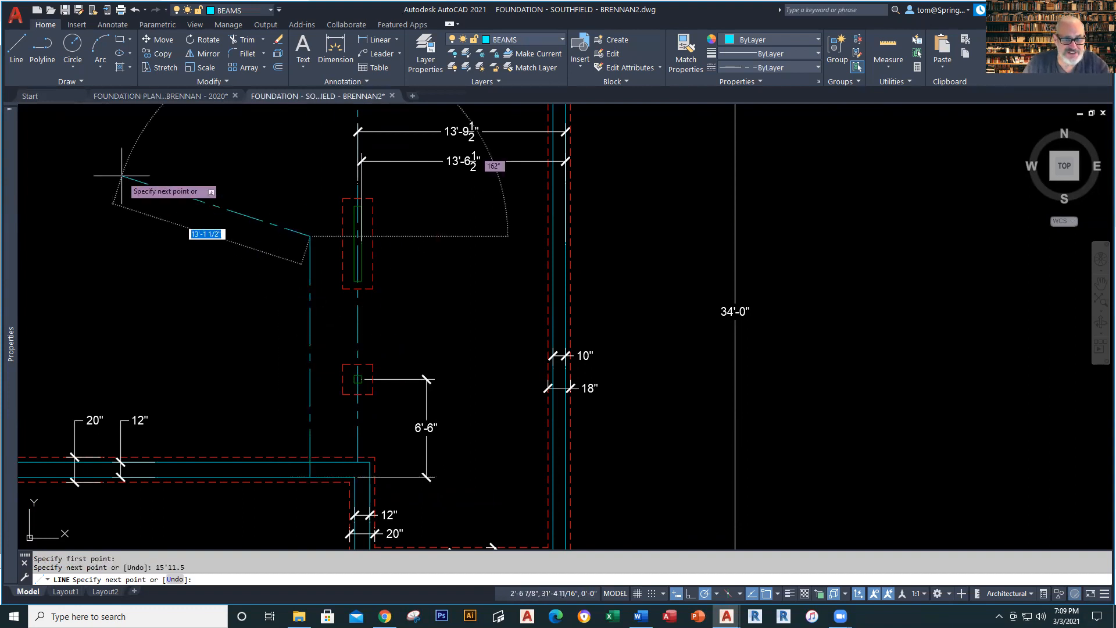
pyautogui.press('Escape')
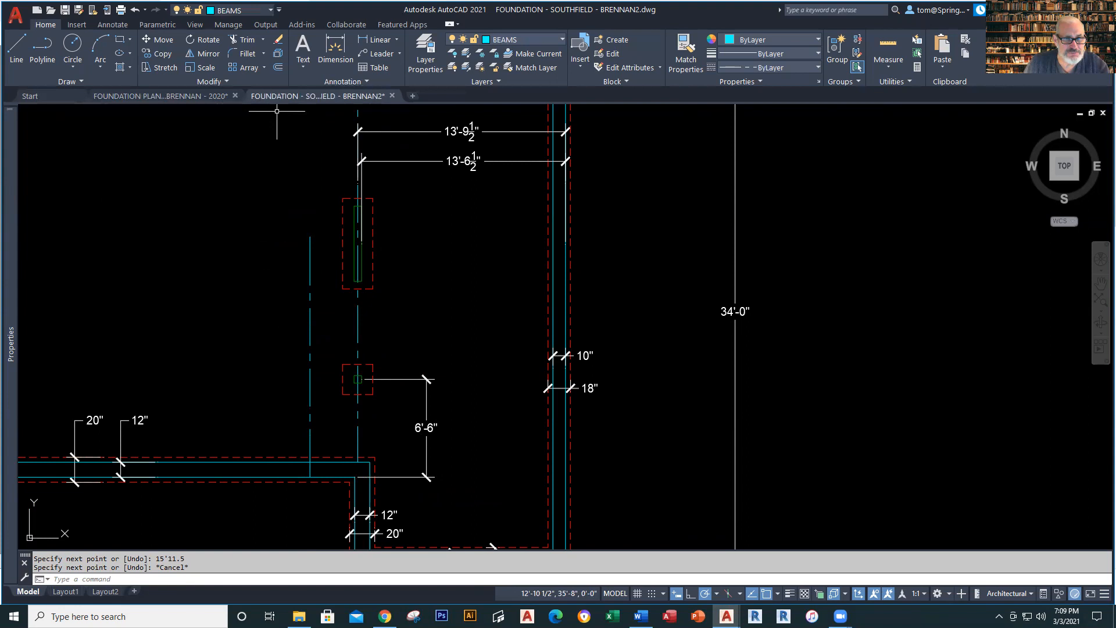
# Draw a 7'-2.5" horizontal beam line westward from the midpoint of the long column's west edge, using the reference plan's spacing.
pyautogui.click(195, 96)
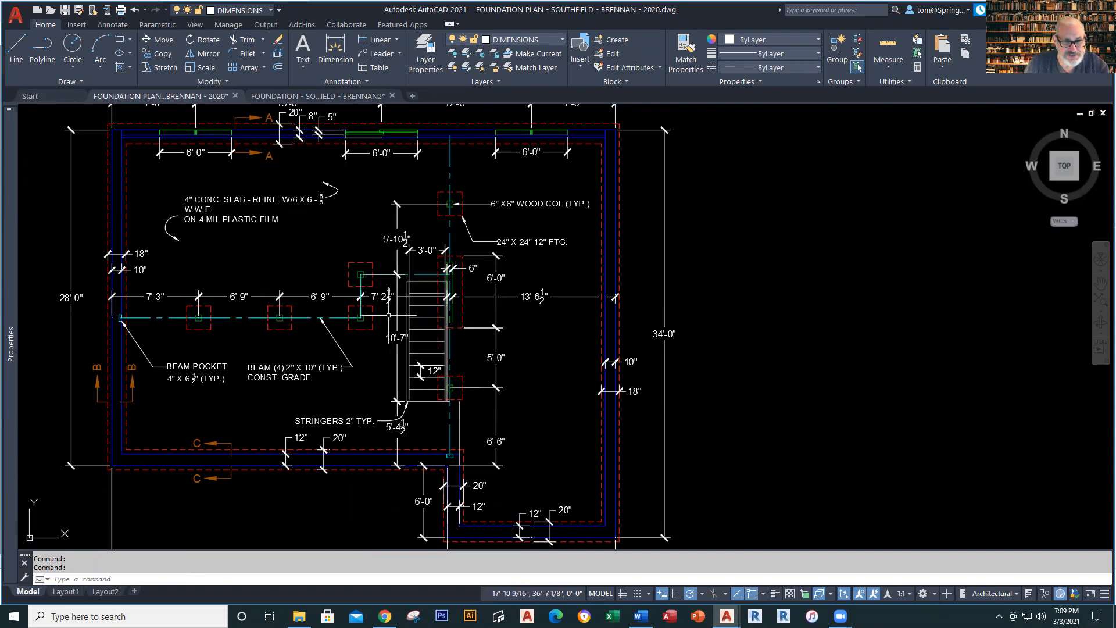
pyautogui.scroll(2, 387, 314)
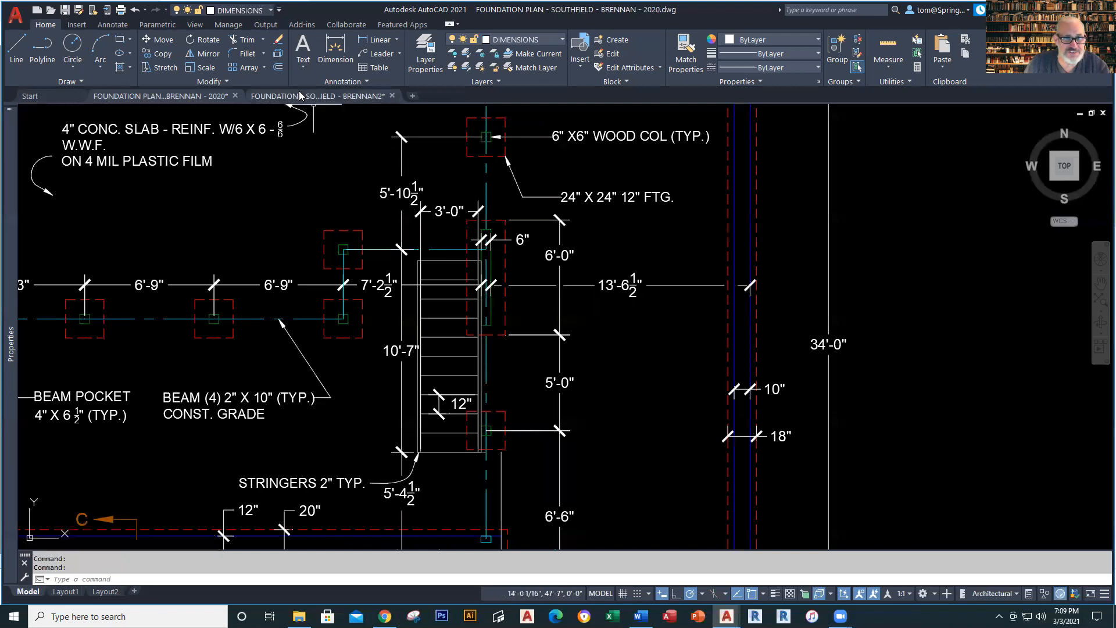
pyautogui.moveTo(300, 95)
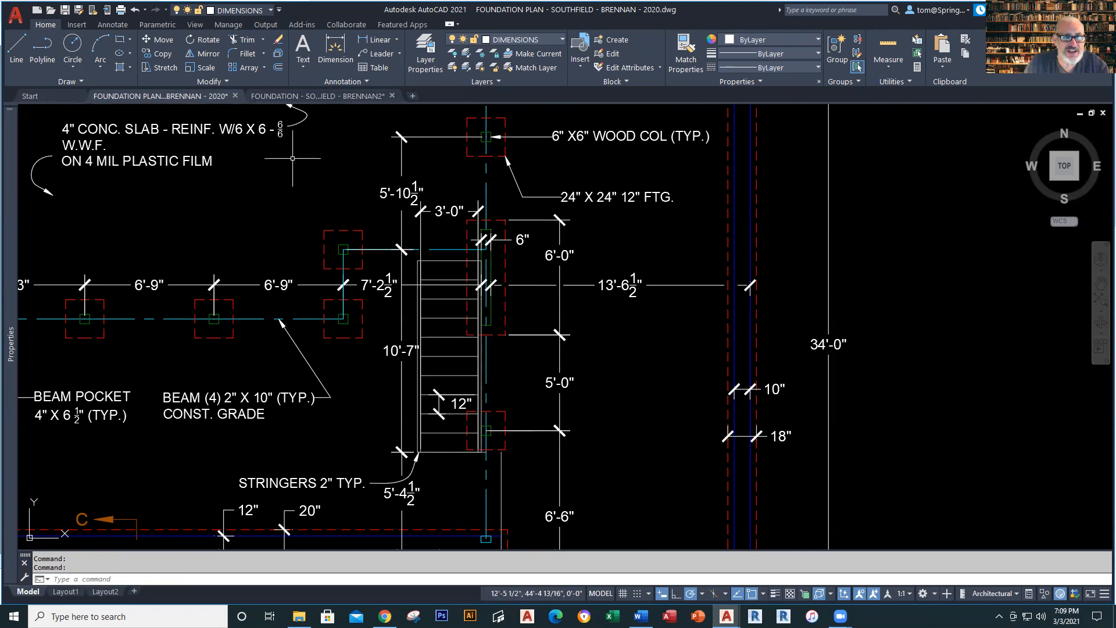
pyautogui.click(304, 194)
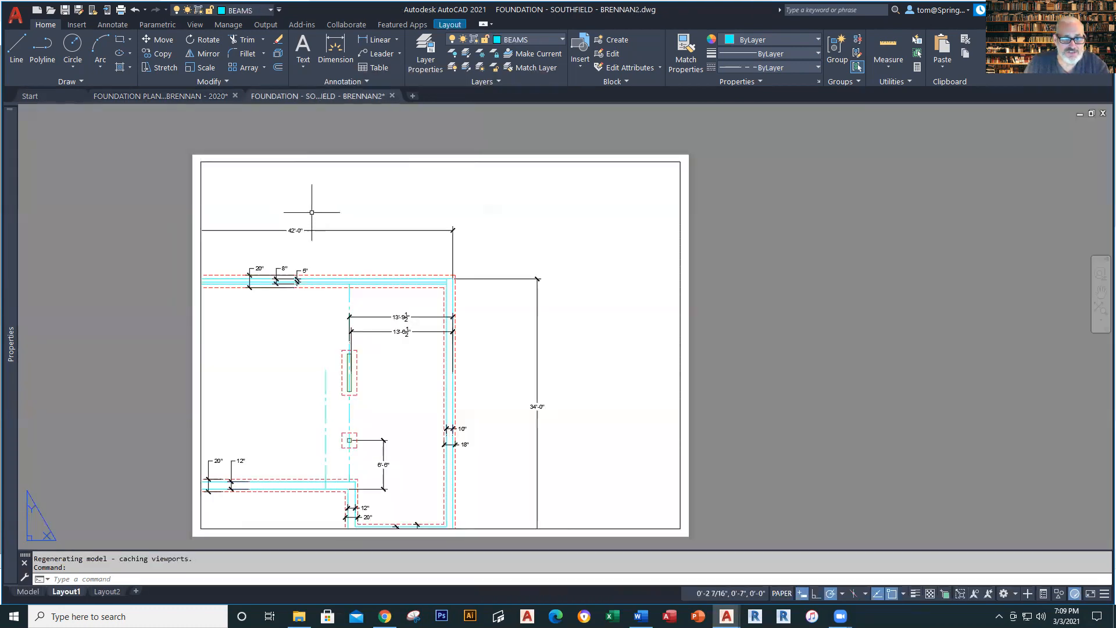
pyautogui.click(28, 591)
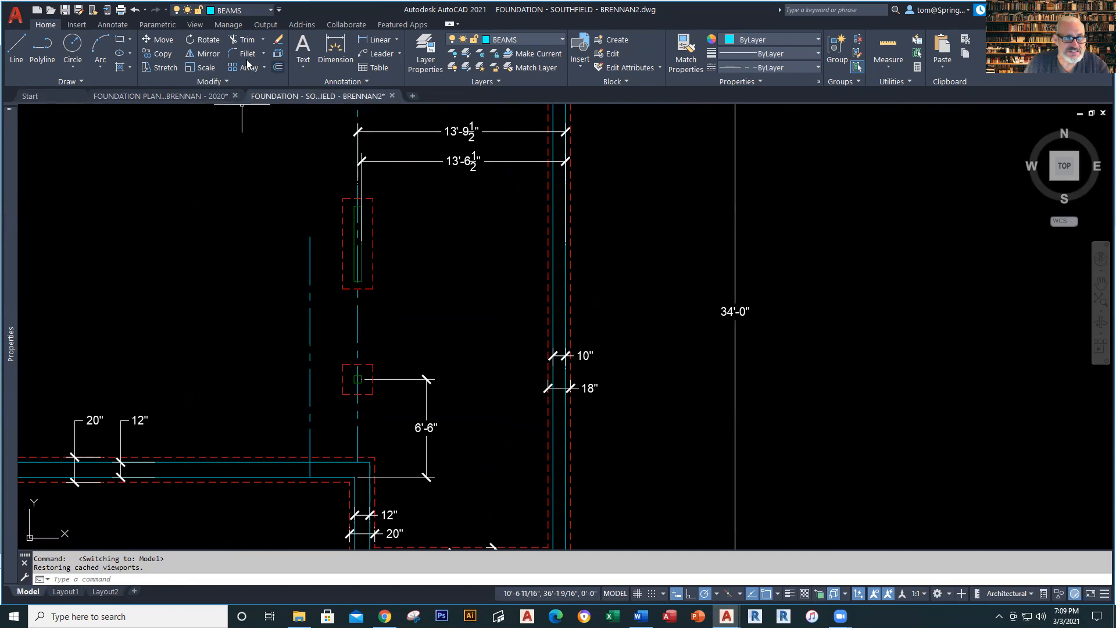
pyautogui.click(17, 52)
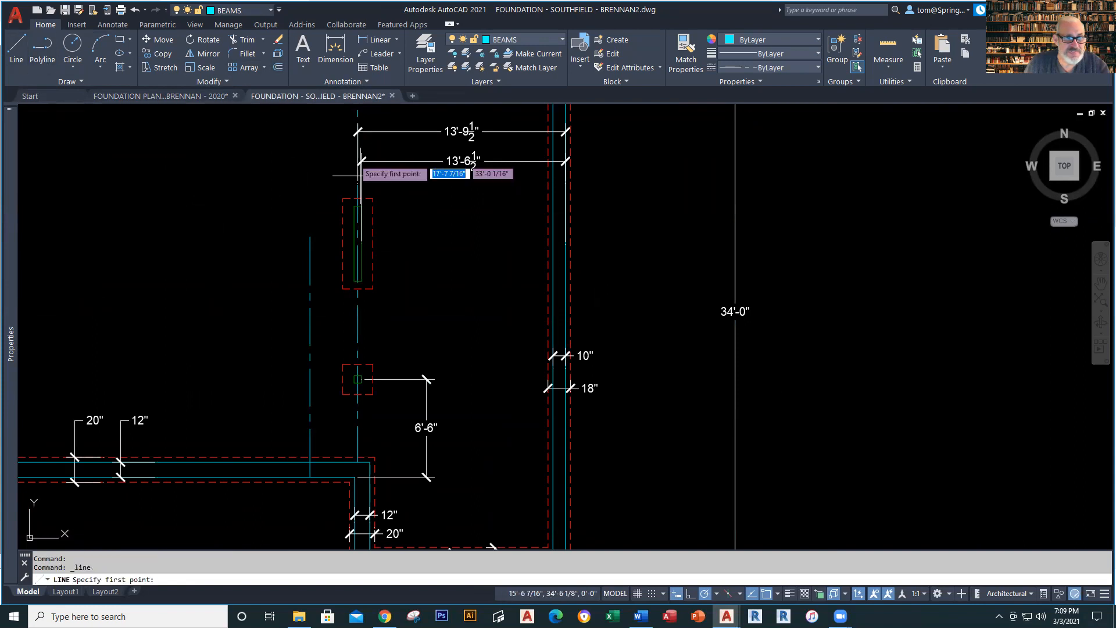
pyautogui.click(354, 243)
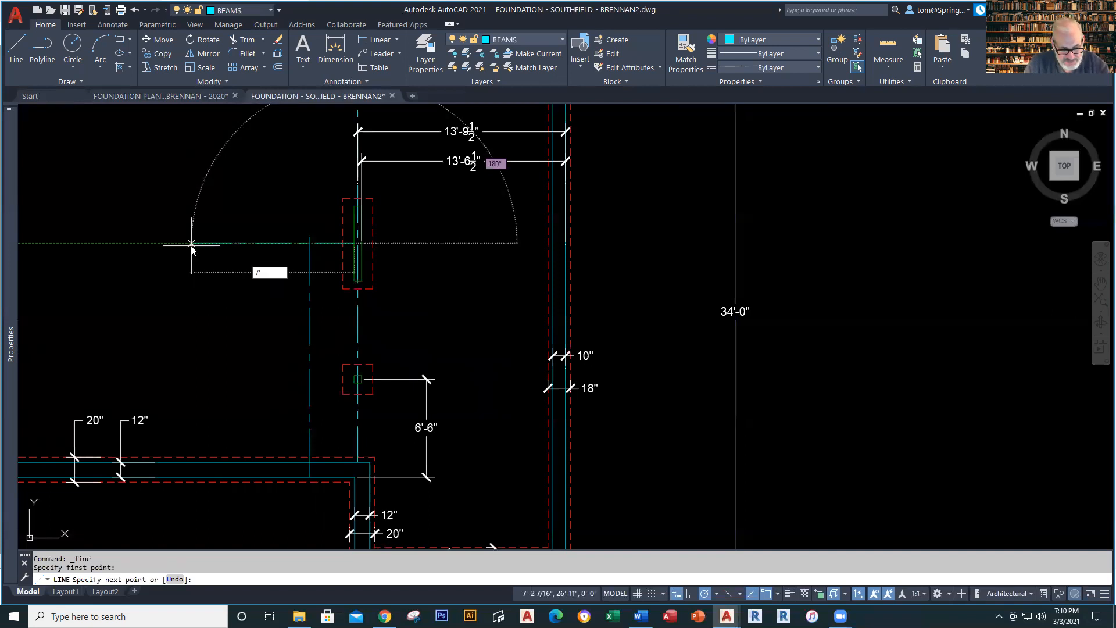
pyautogui.press('Return')
pyautogui.press('Escape')
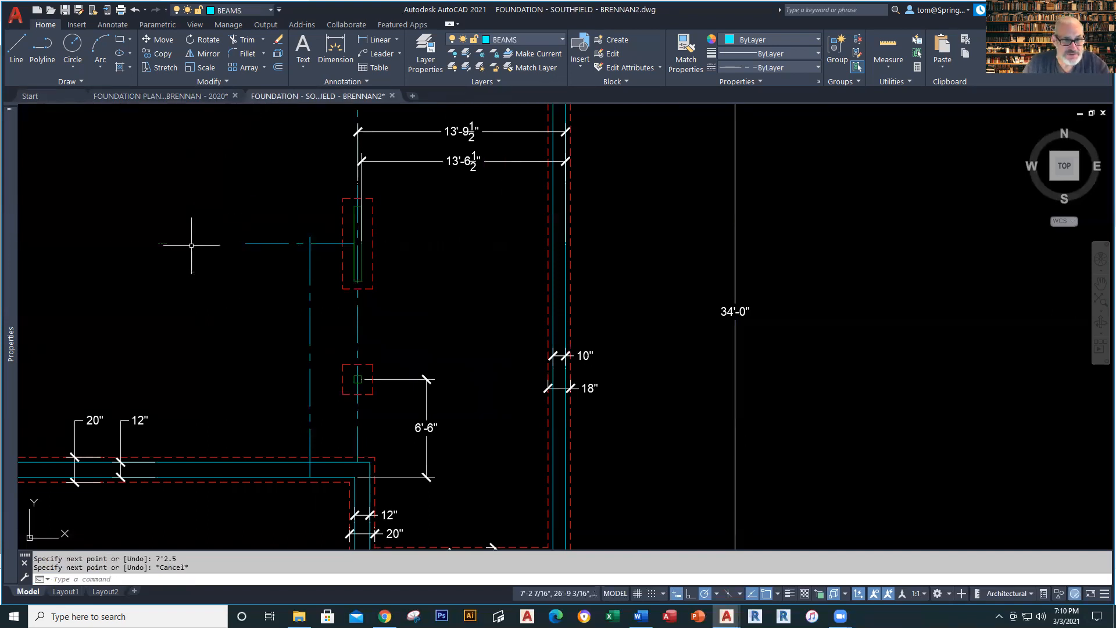
# Compare the new beam lines with the column and beam layout around the stairs in the reference foundation plan.
pyautogui.click(222, 97)
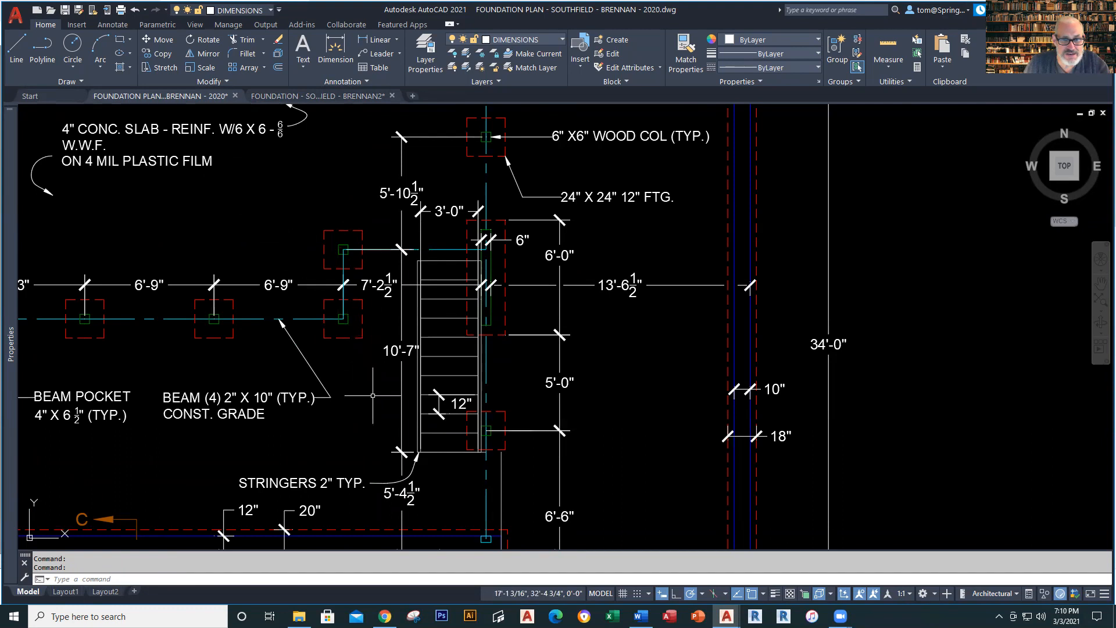
pyautogui.press('alt')
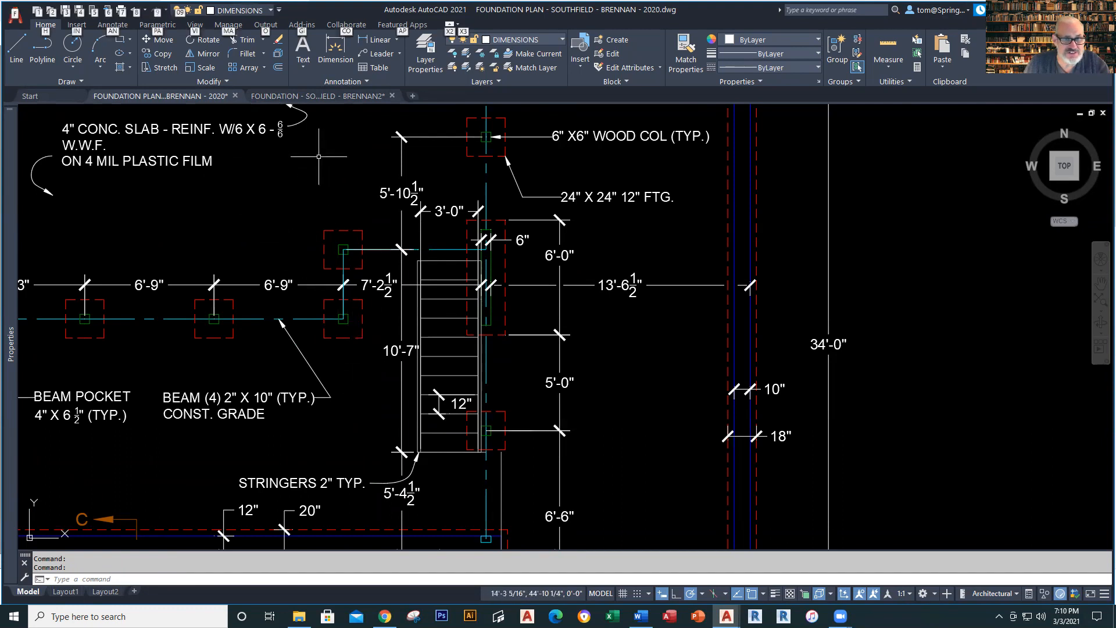
pyautogui.click(342, 96)
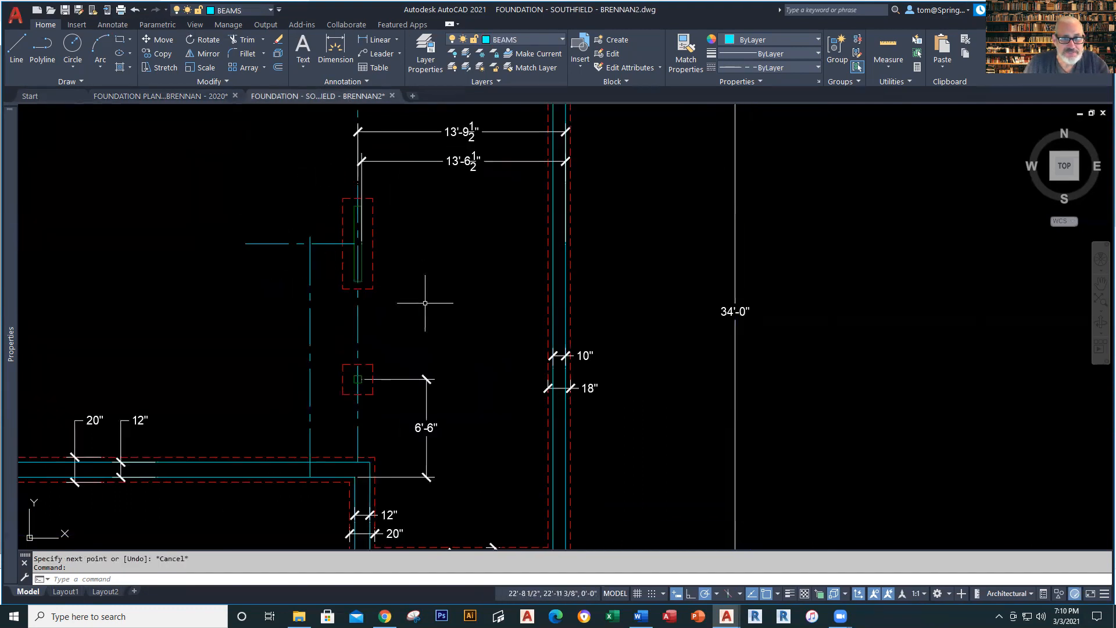
pyautogui.scroll(-3, 425, 303)
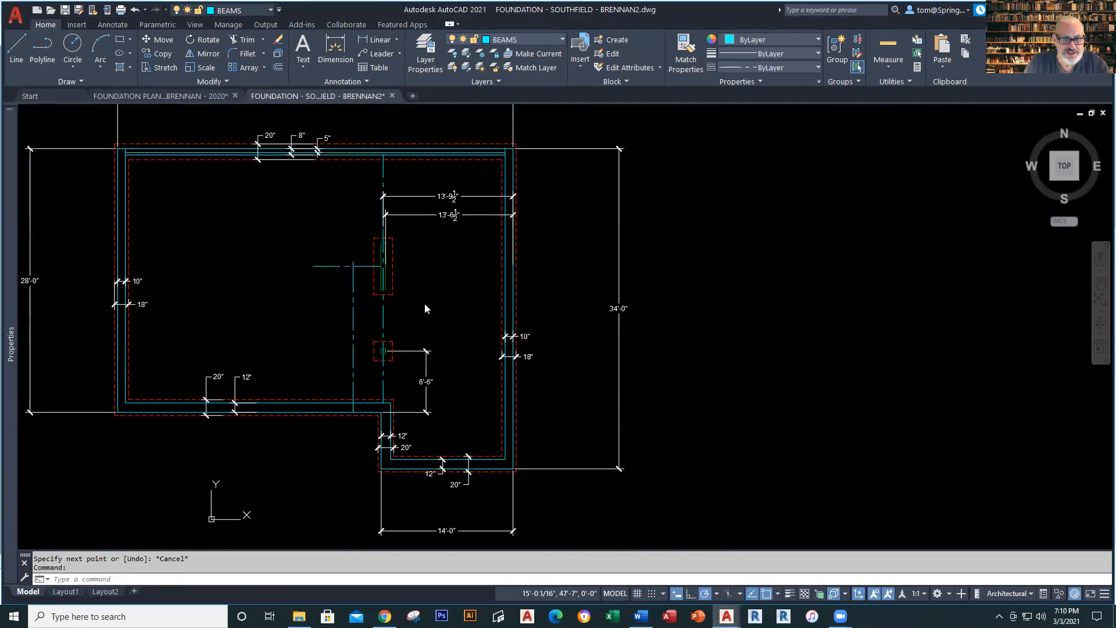
pyautogui.click(194, 98)
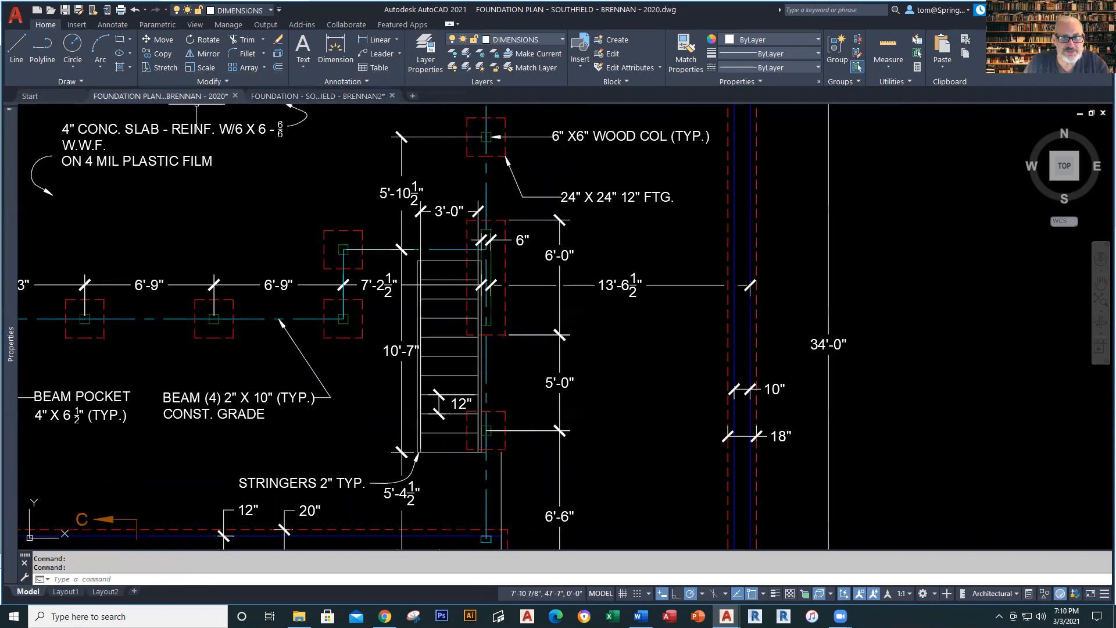
pyautogui.click(256, 97)
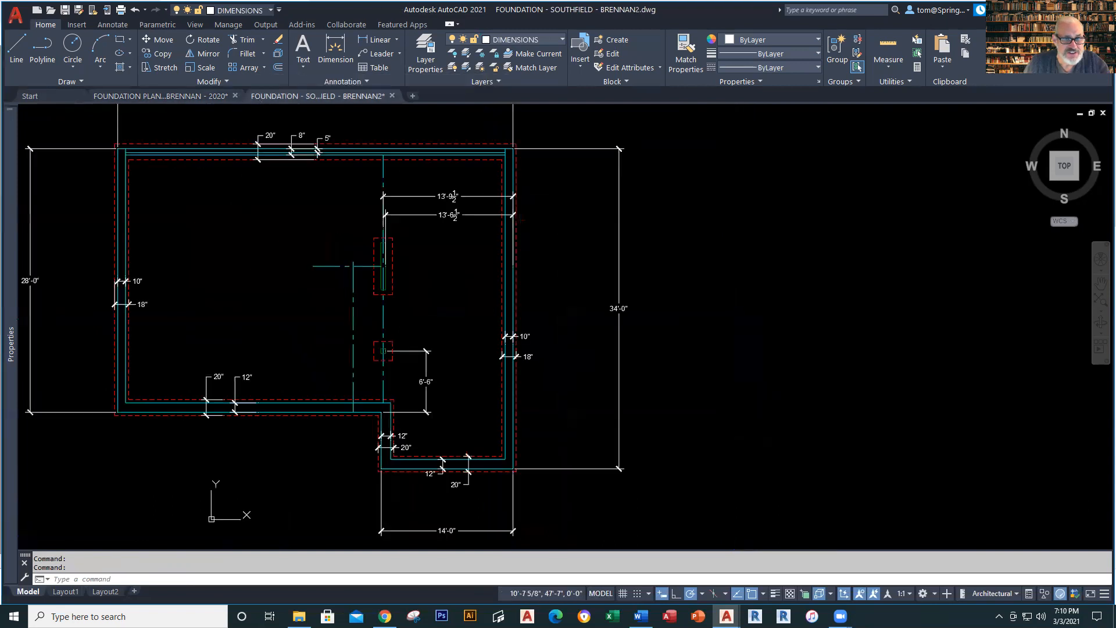
# Copy the small square column and its footing from the column's centre to the crossing of the new horizontal and vertical beam lines.
pyautogui.scroll(2, 390, 364)
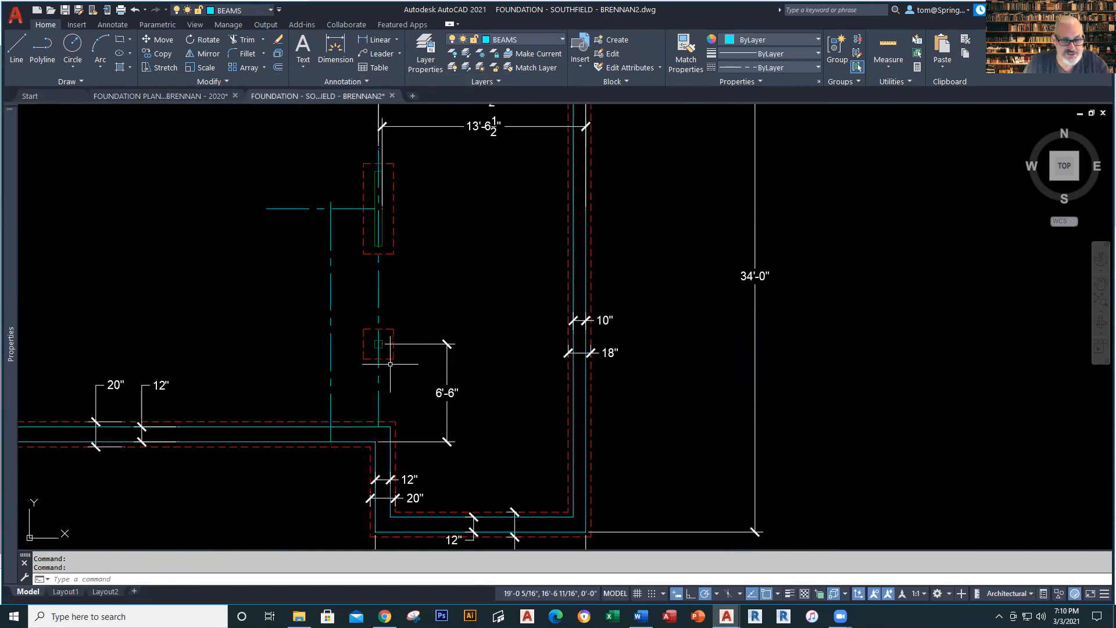
pyautogui.write('O')
pyautogui.press('Return')
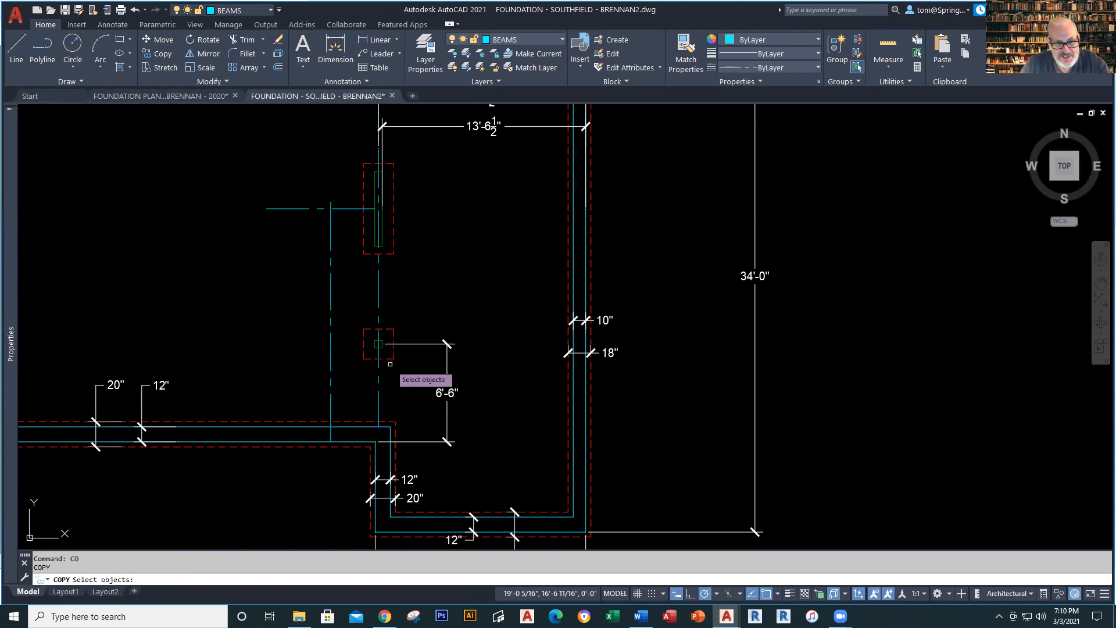
pyautogui.click(357, 374)
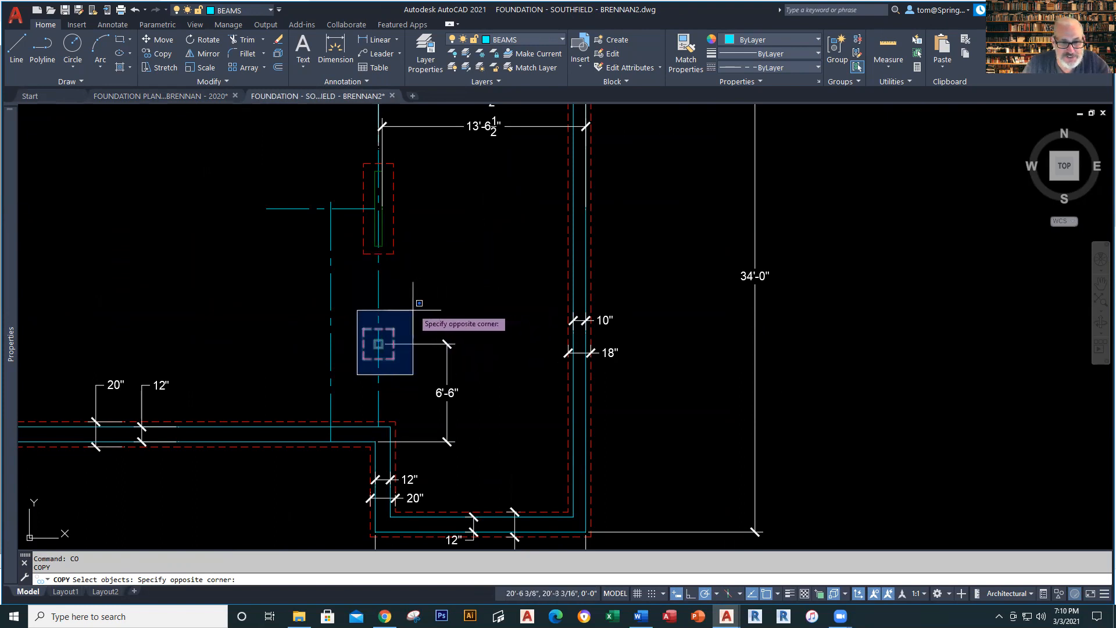
pyautogui.click(401, 323)
pyautogui.press('Return')
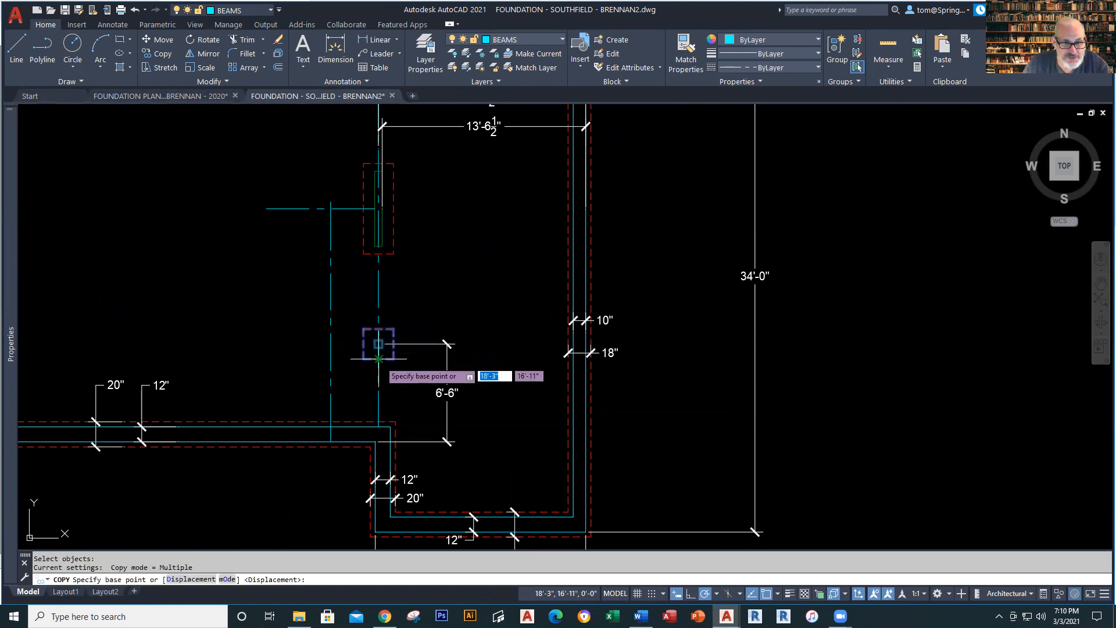
pyautogui.scroll(4, 379, 359)
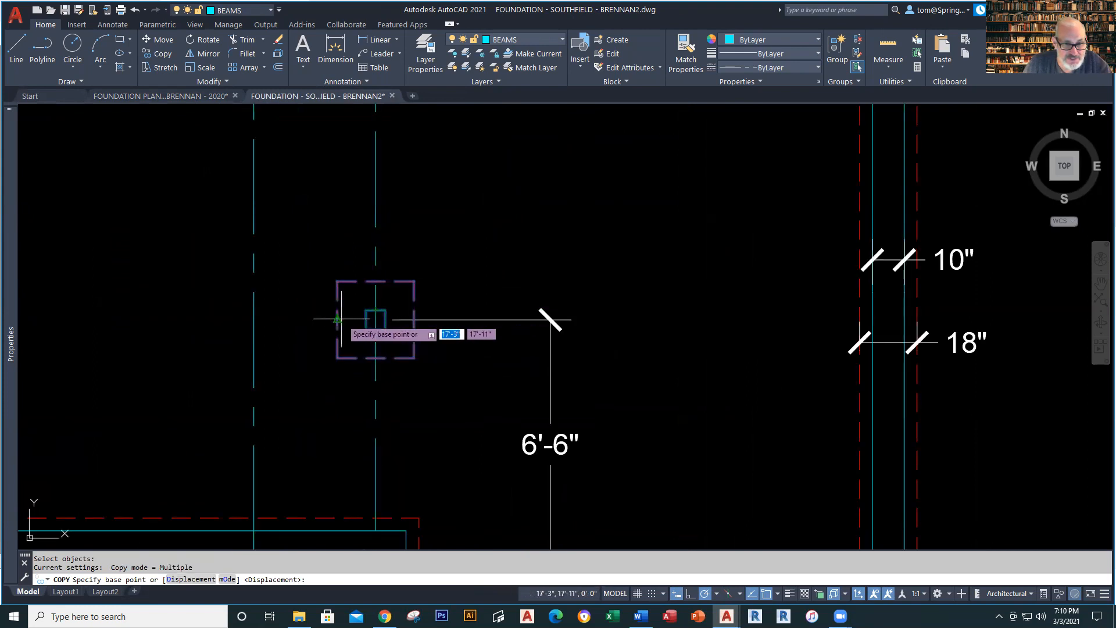
pyautogui.click(375, 319)
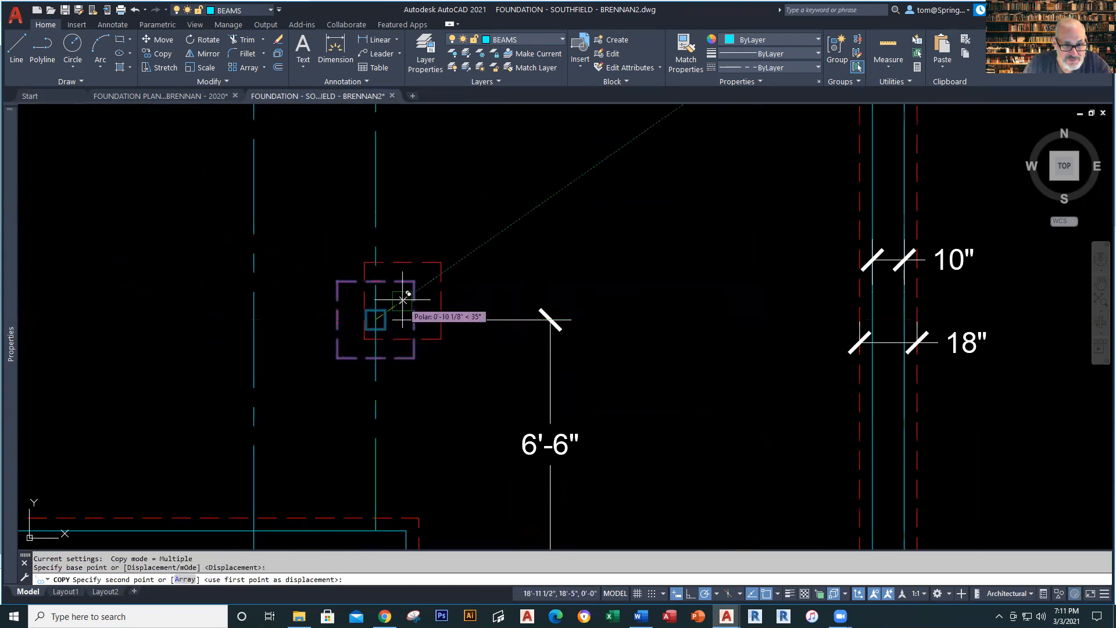
pyautogui.scroll(-3, 296, 269)
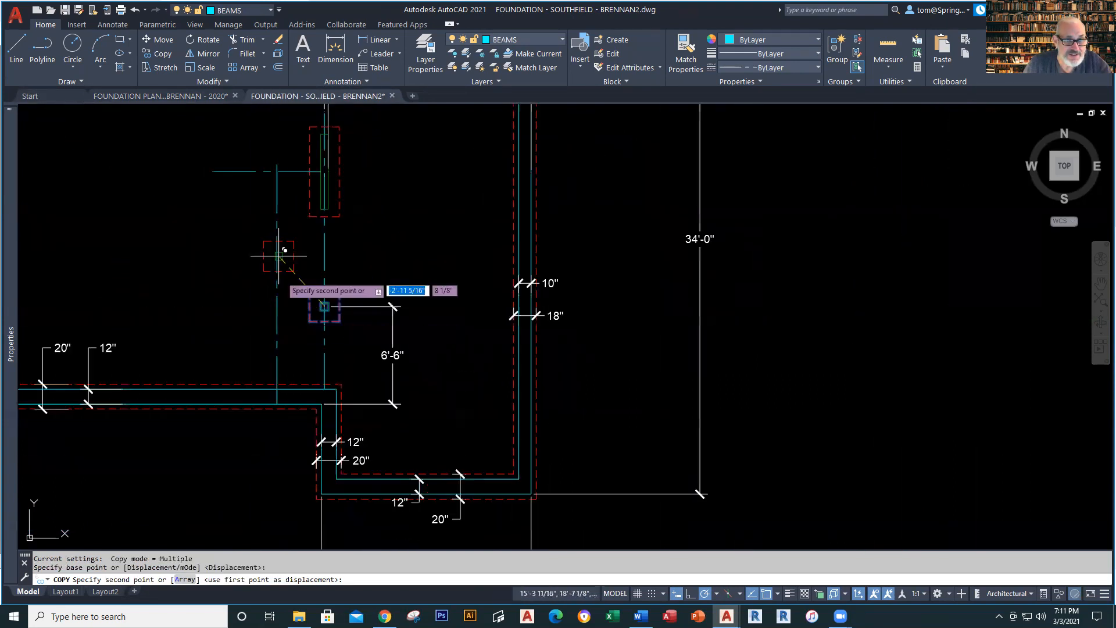
pyautogui.scroll(3, 279, 189)
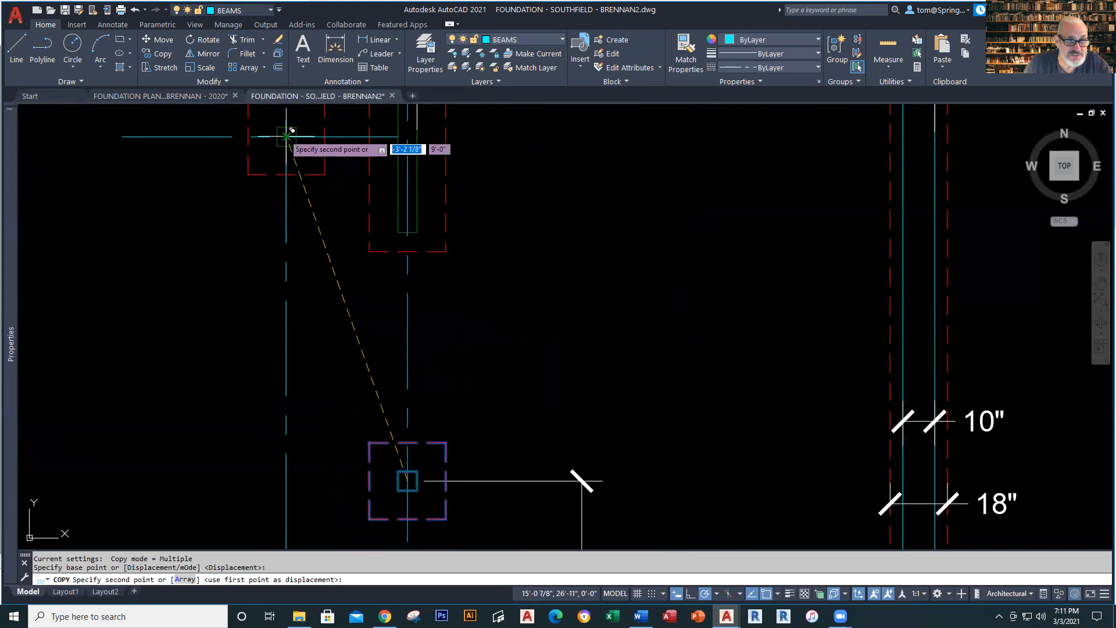
pyautogui.click(286, 137)
pyautogui.press('Escape')
pyautogui.scroll(-5, 286, 315)
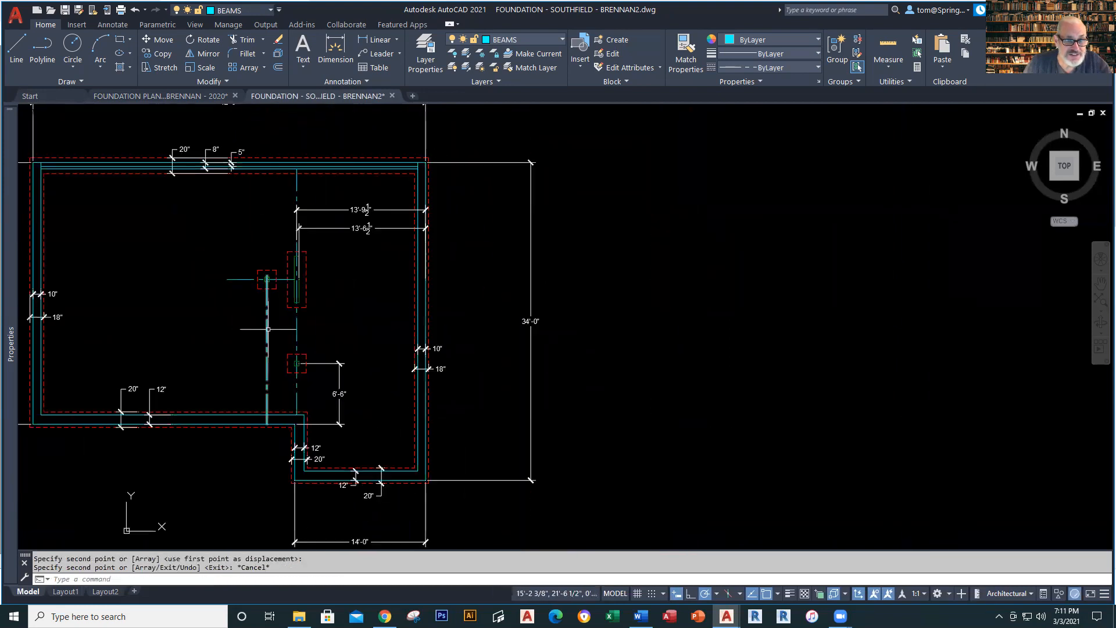
# Move the copied column, its footing and the horizontal beam line up from the column's centre to the vertical beam line's upper end.
pyautogui.scroll(5, 270, 308)
pyautogui.scroll(2, 284, 311)
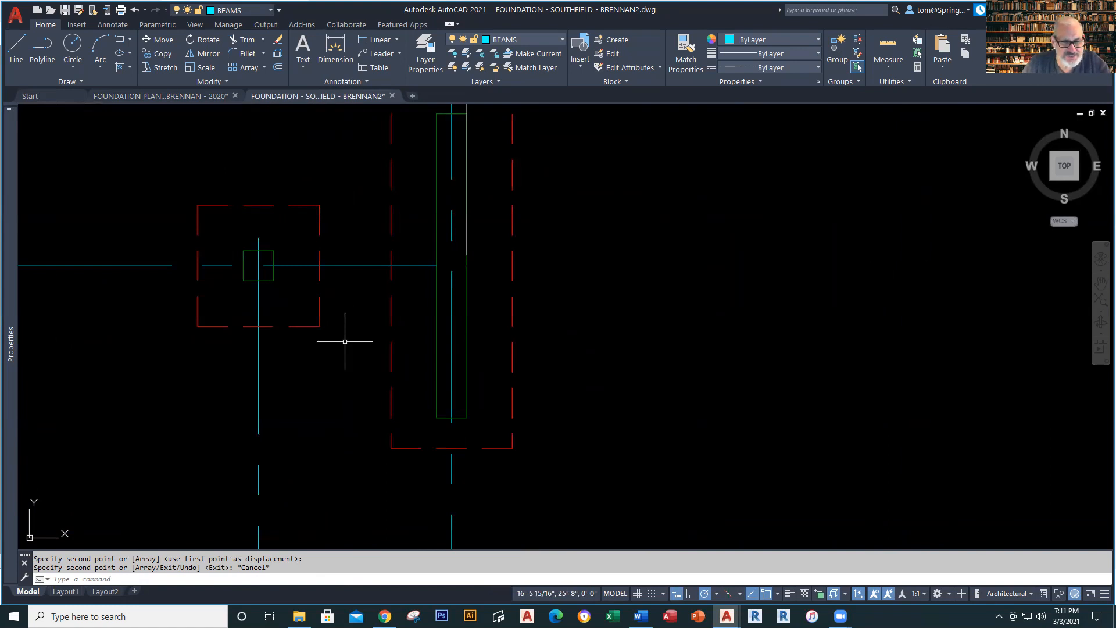
pyautogui.scroll(-4, 344, 341)
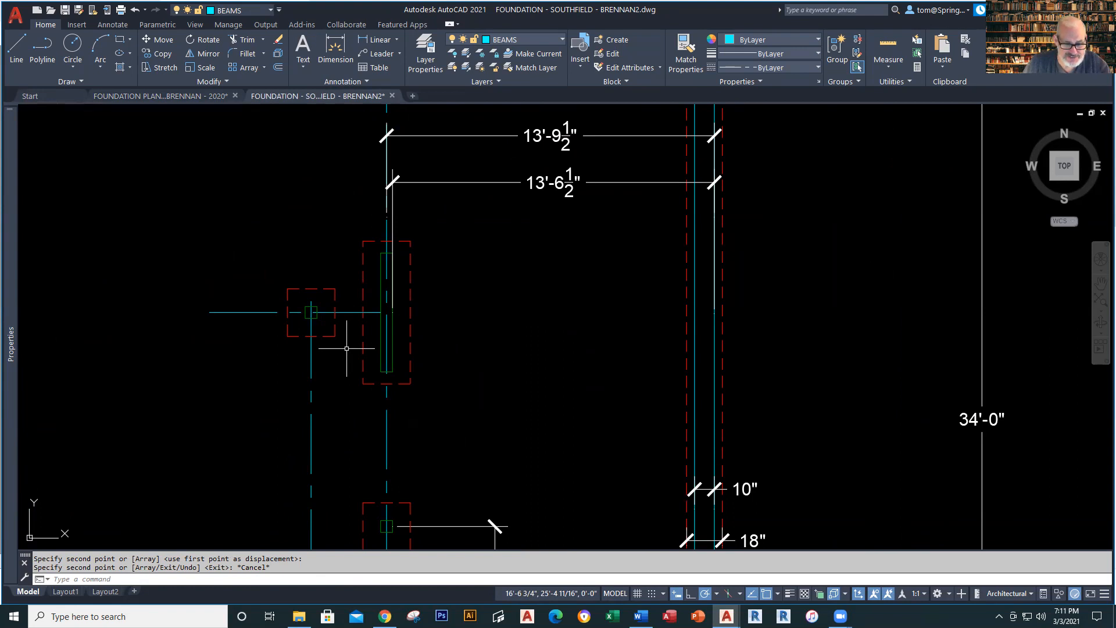
pyautogui.write('m')
pyautogui.press('Return')
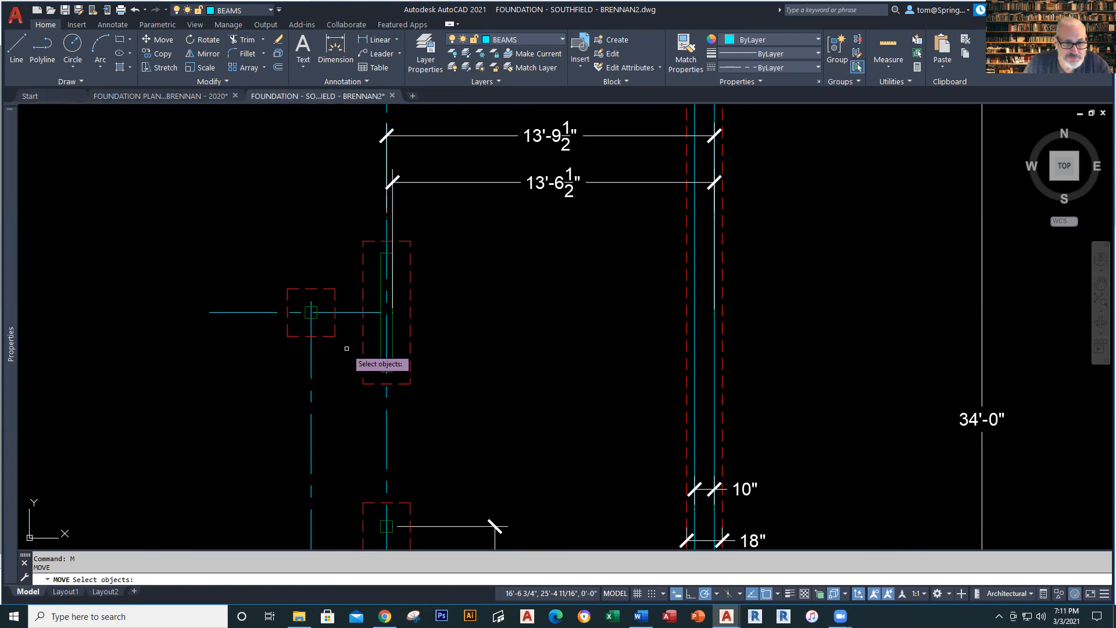
pyautogui.click(336, 265)
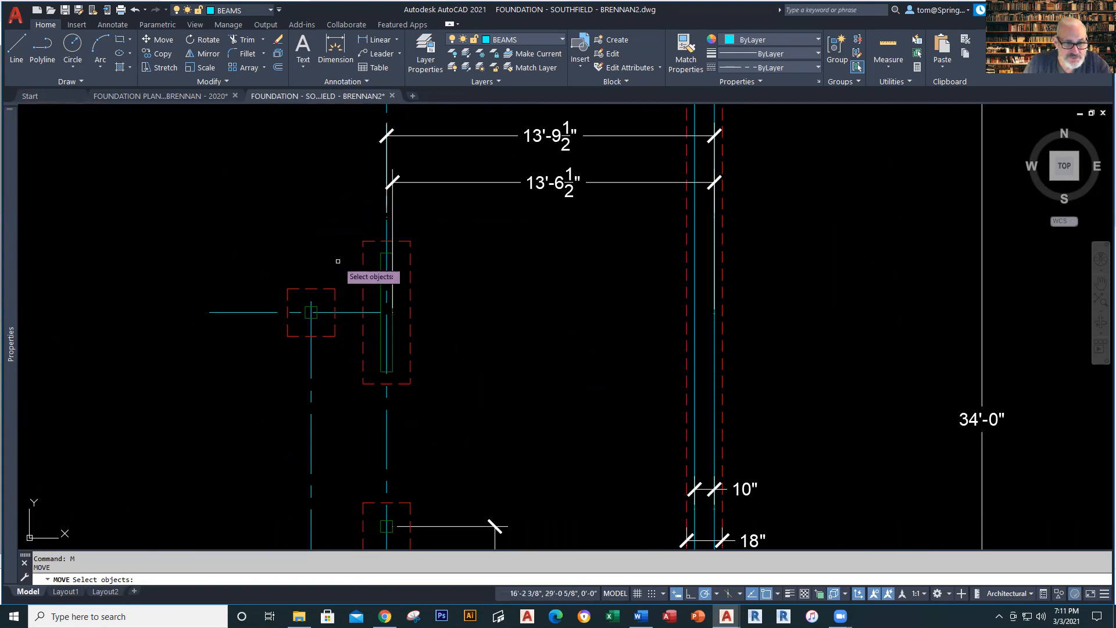
pyautogui.click(317, 340)
pyautogui.scroll(5, 311, 317)
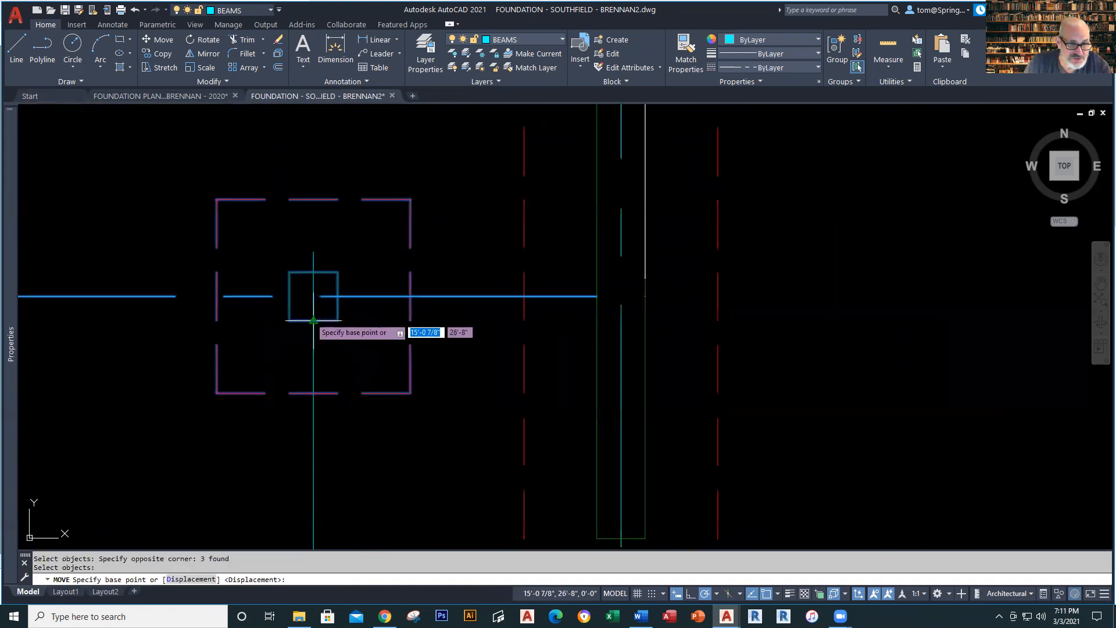
pyautogui.click(314, 296)
pyautogui.moveTo(322, 287); pyautogui.dragTo(321, 242, button='middle')
pyautogui.press('Escape')
pyautogui.scroll(-6, 443, 369)
pyautogui.moveTo(438, 369)
pyautogui.mouseDown(button='middle')
pyautogui.moveTo(406, 291)
pyautogui.moveTo(412, 275)
pyautogui.mouseUp(button='middle')
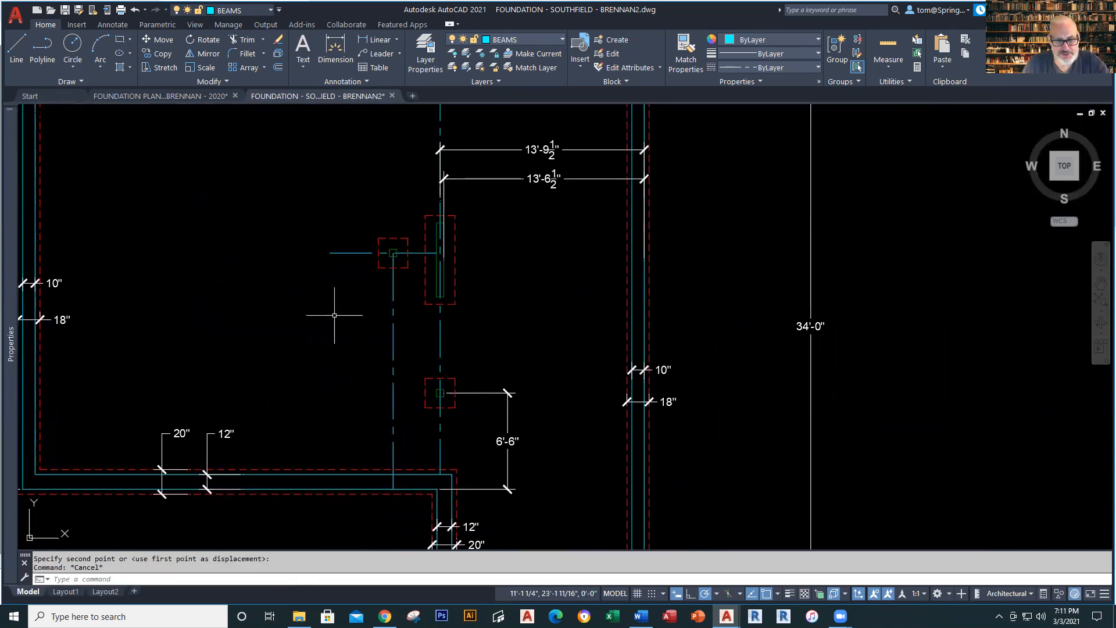
# In the reference foundation plan, add a vertical linear dimension from the long horizontal beam line to the lower wall's inner face.
pyautogui.click(185, 96)
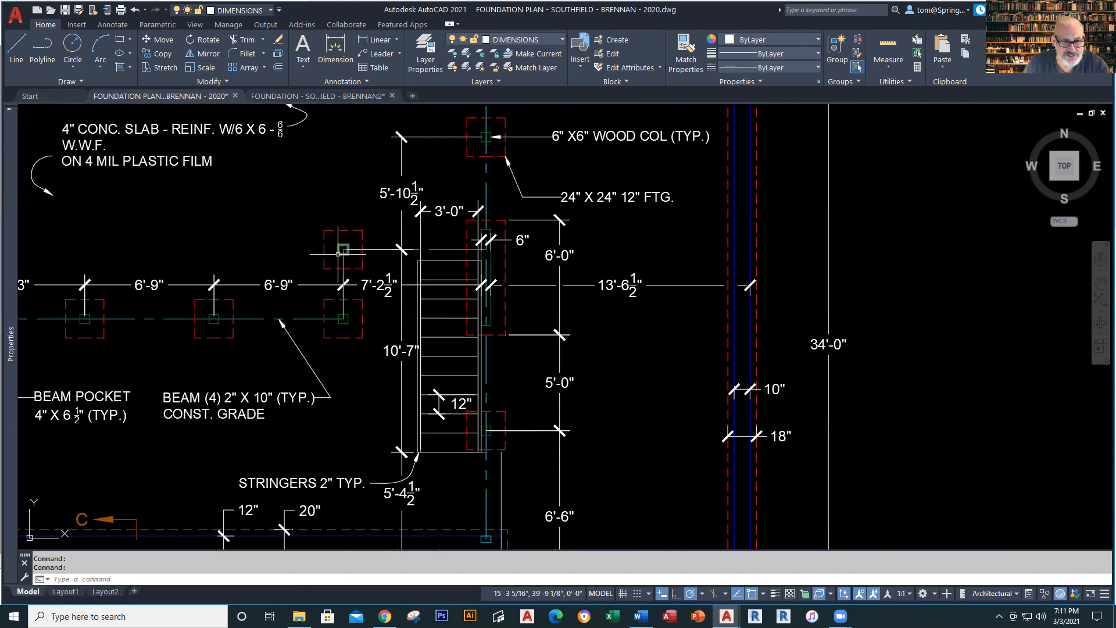
pyautogui.scroll(-2, 366, 418)
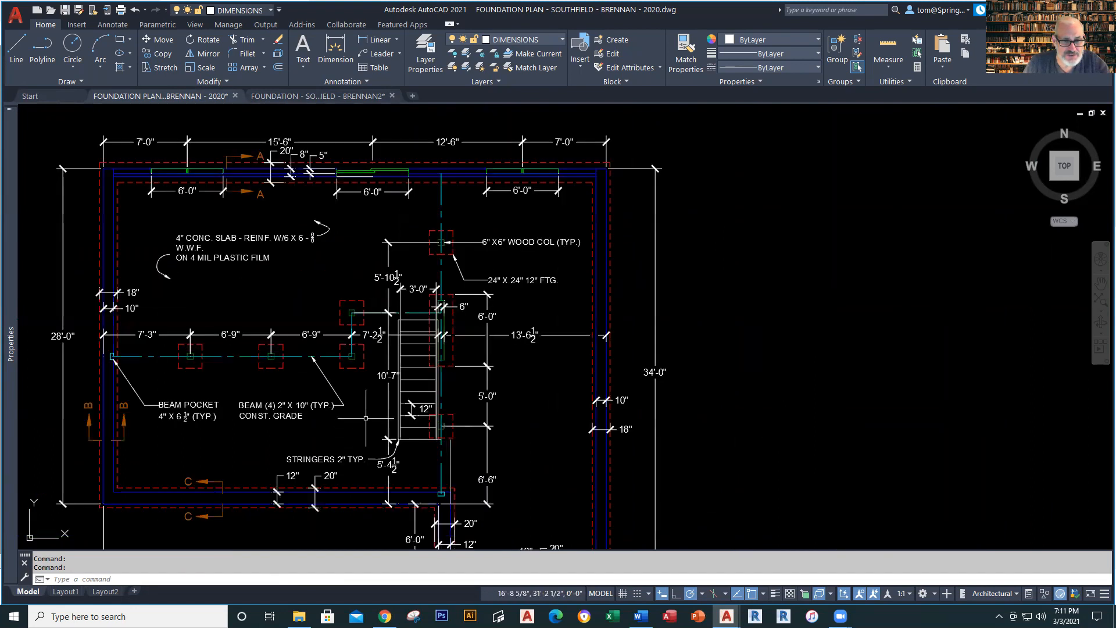
pyautogui.moveTo(367, 419); pyautogui.dragTo(407, 404, button='middle')
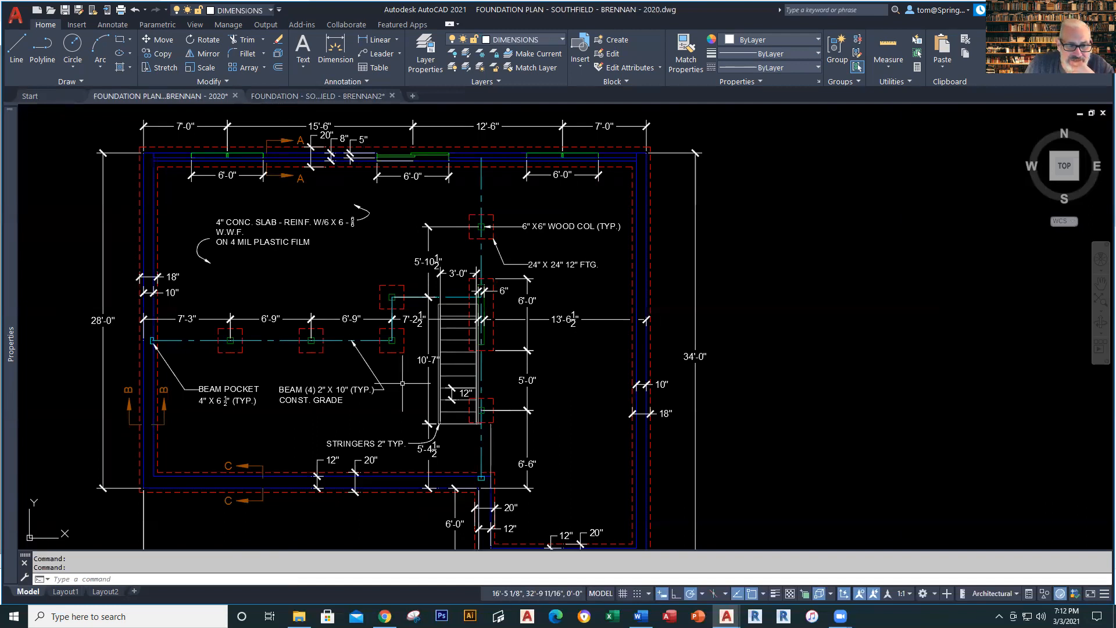
pyautogui.click(383, 44)
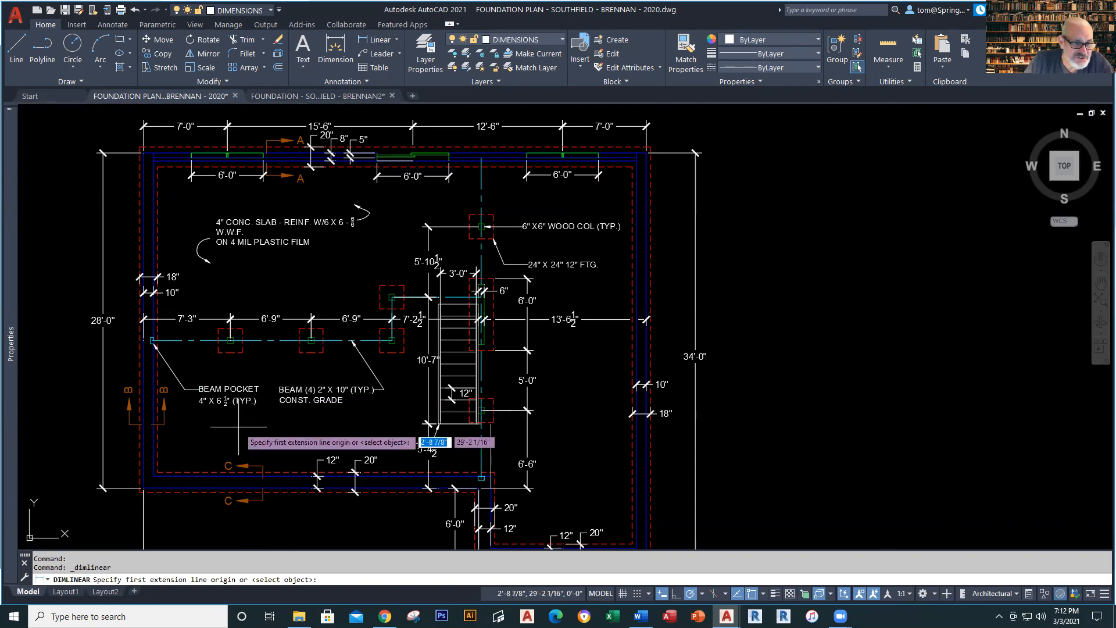
pyautogui.scroll(2, 229, 426)
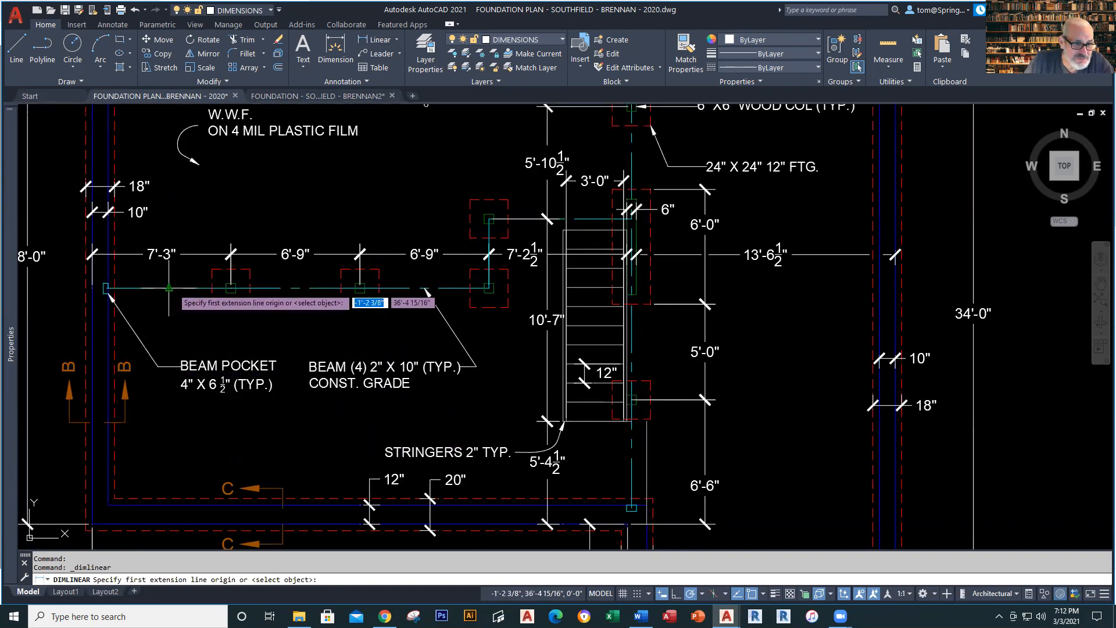
pyautogui.click(168, 288)
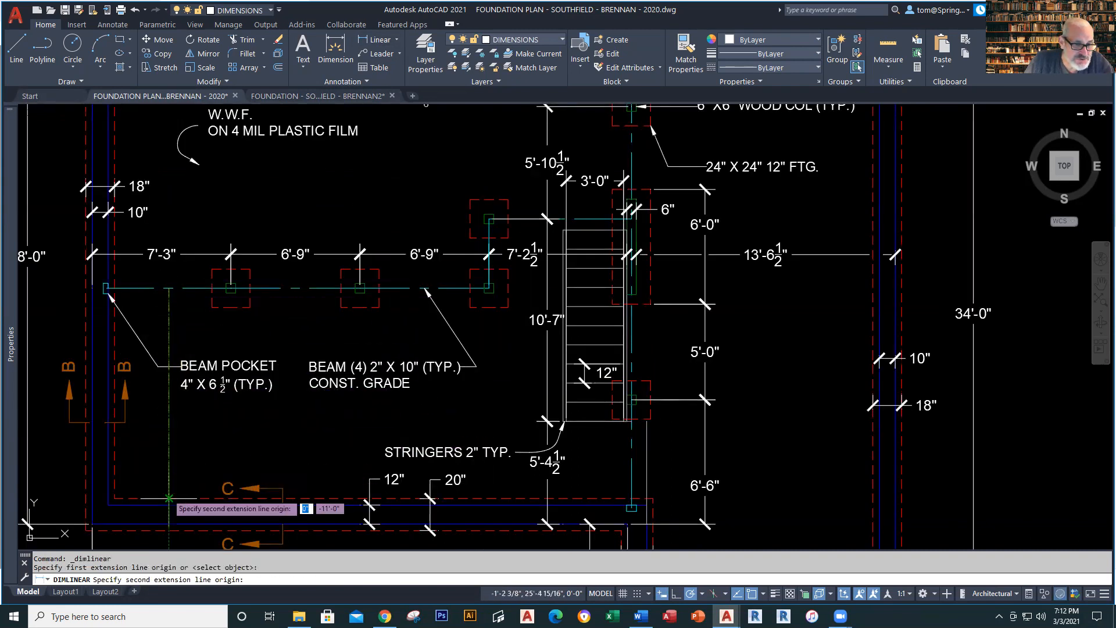
pyautogui.click(169, 504)
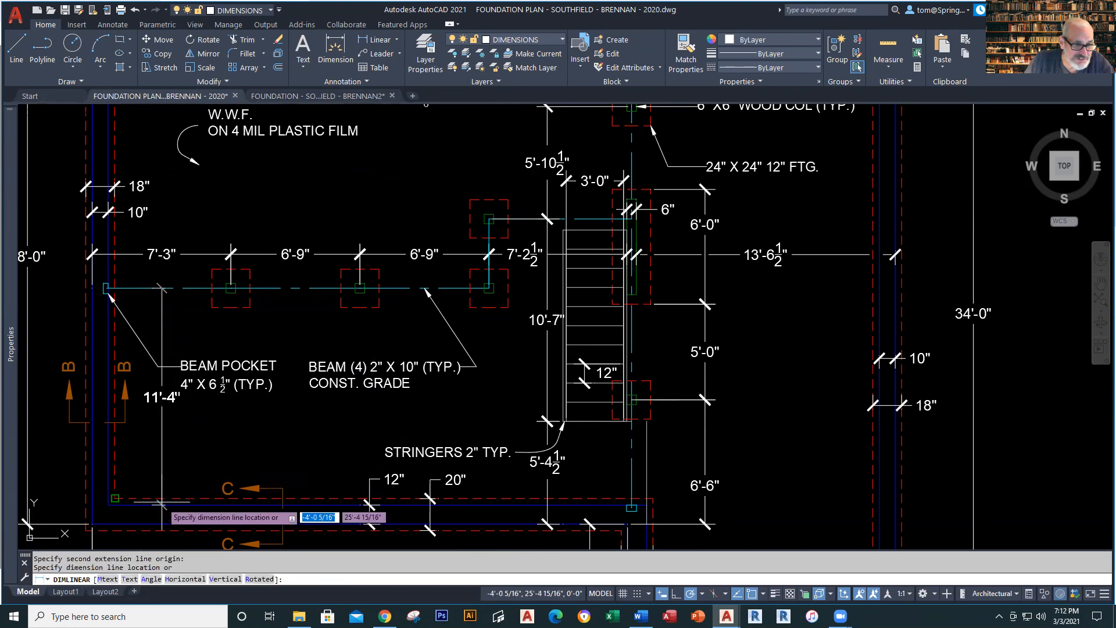
pyautogui.click(115, 477)
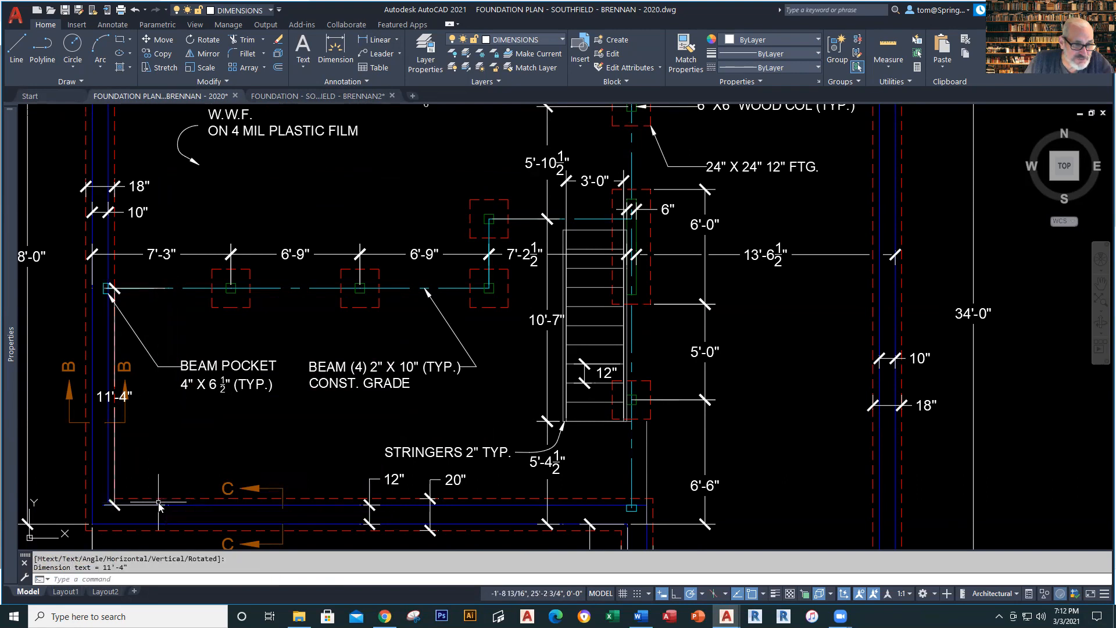
# Reposition the new beam-to-wall dimension between the west wall and the beam pocket note.
pyautogui.click(115, 464)
pyautogui.click(115, 396)
pyautogui.click(179, 396)
pyautogui.press('Escape')
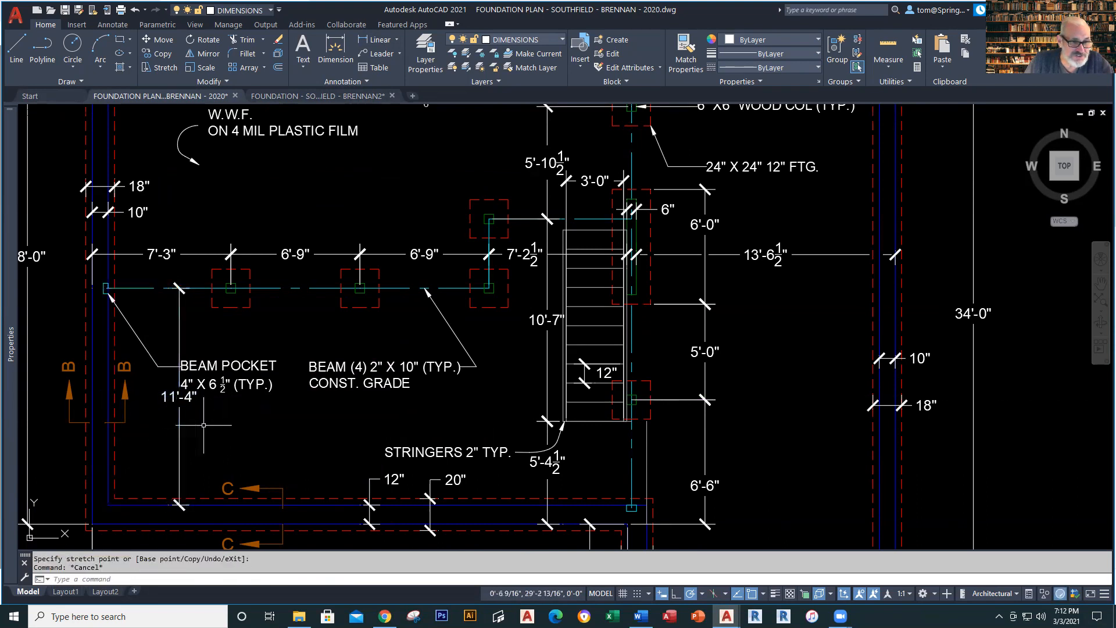
pyautogui.click(174, 411)
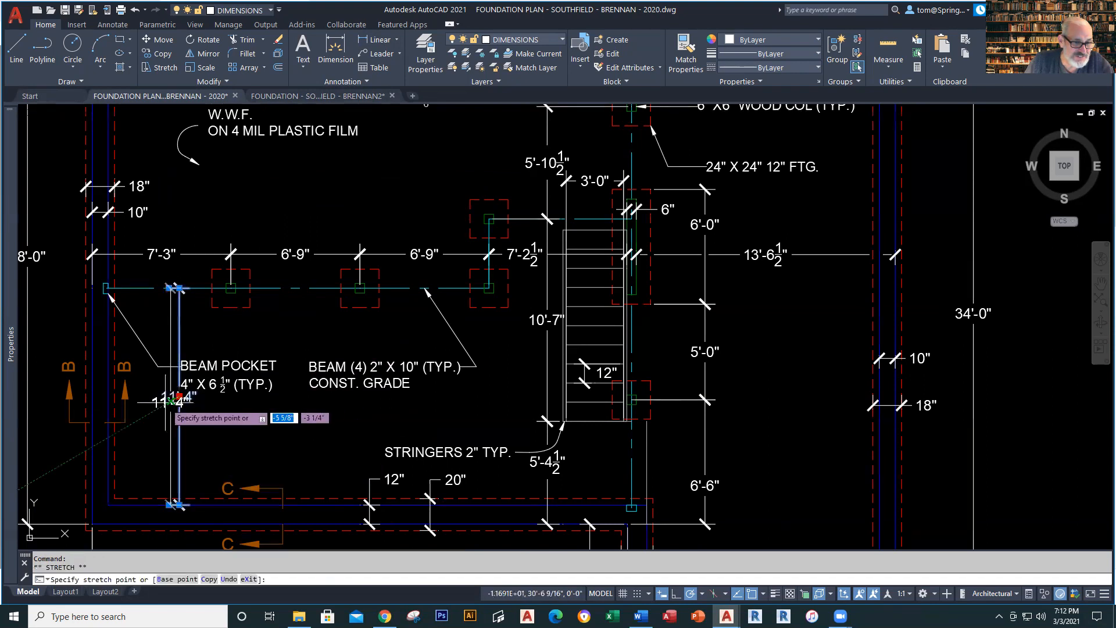
pyautogui.click(179, 396)
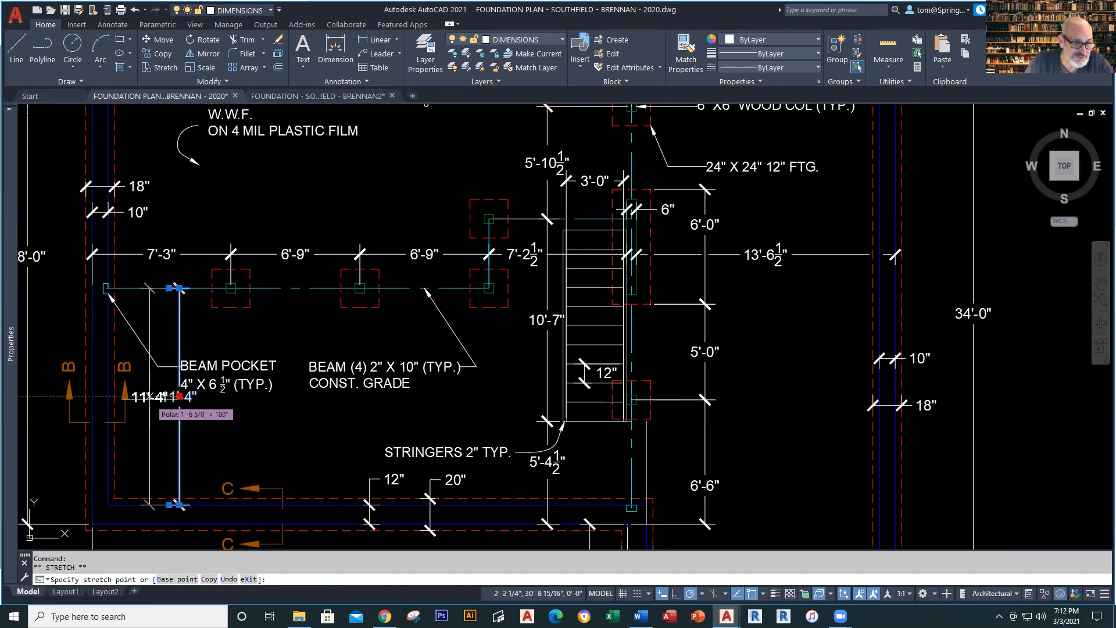
pyautogui.click(156, 399)
pyautogui.press('Escape')
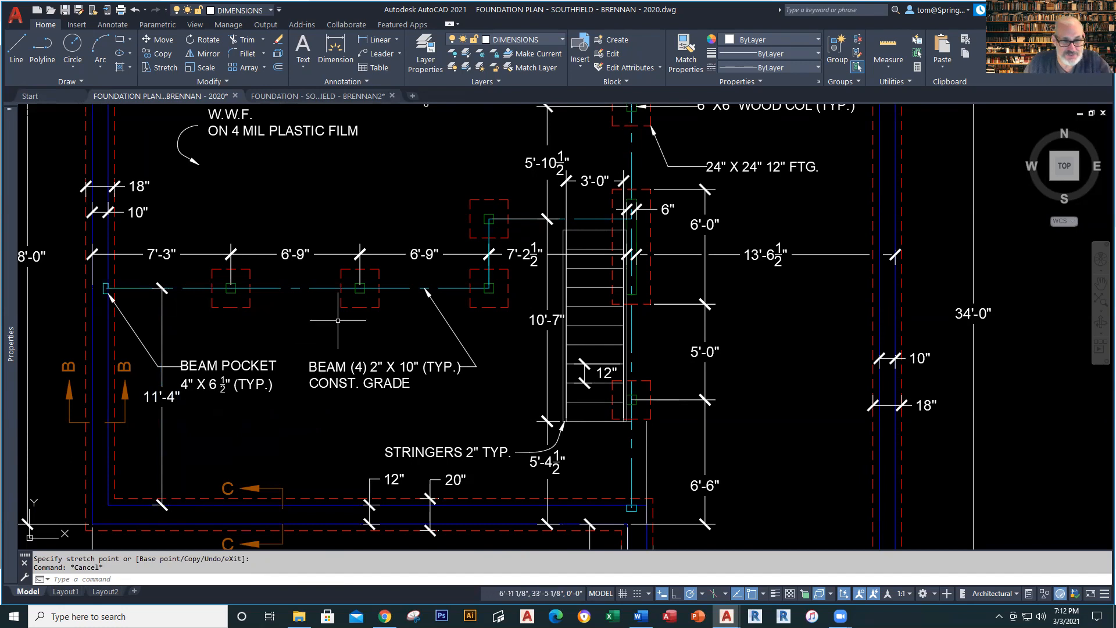
# In the BRENNAN2 drawing, draw an 11'-4" line up from the lower wall's inner face, continuing east to the vertical beam line.
pyautogui.click(323, 99)
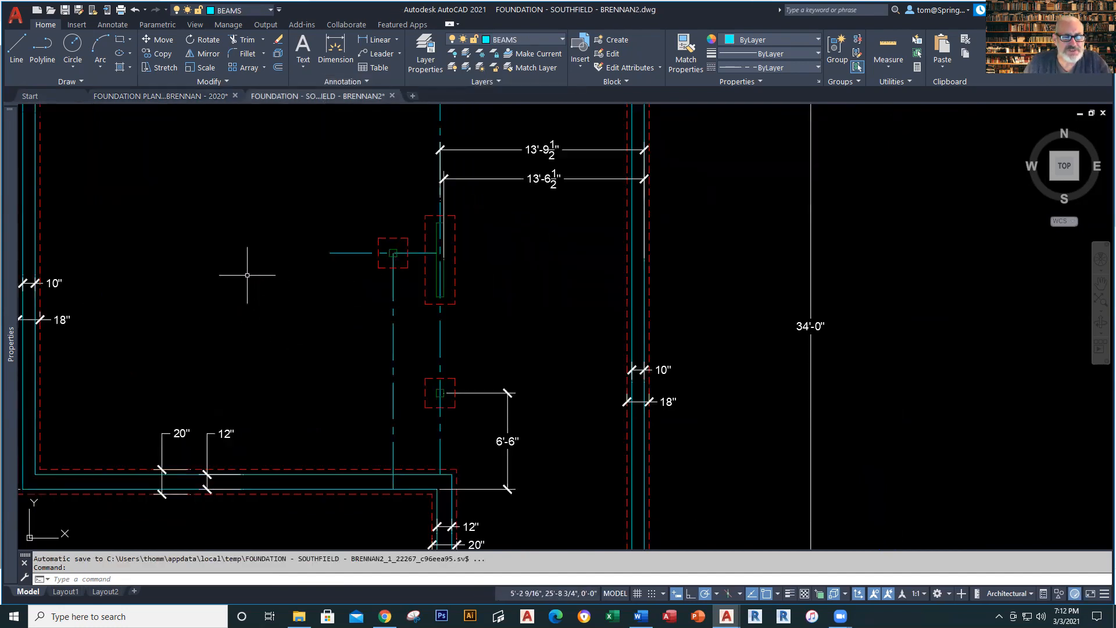
pyautogui.click(17, 51)
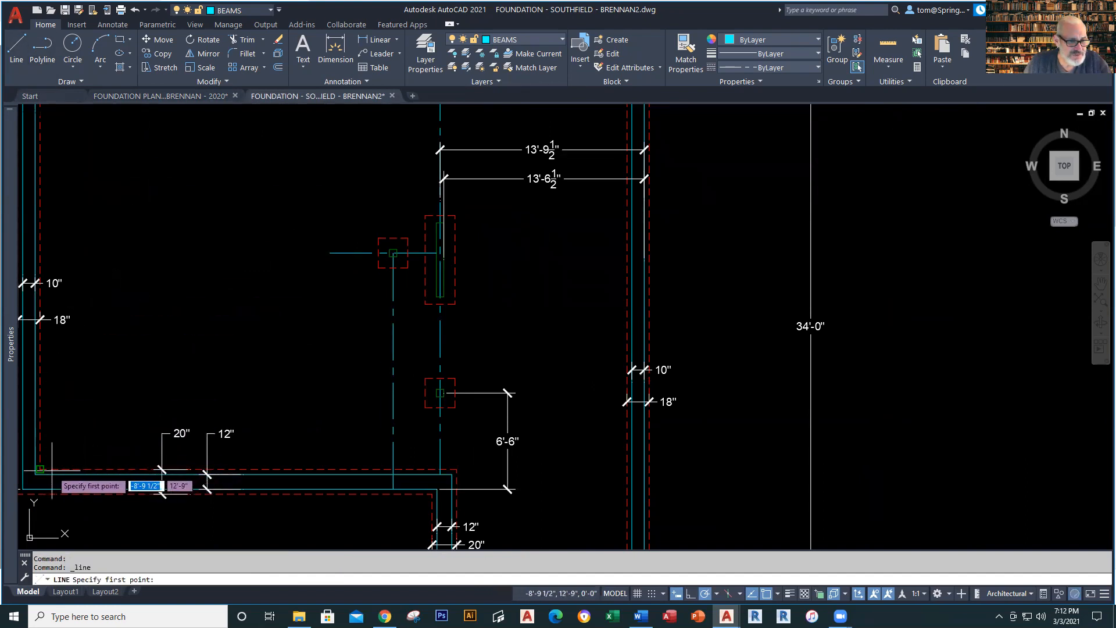
pyautogui.click(90, 474)
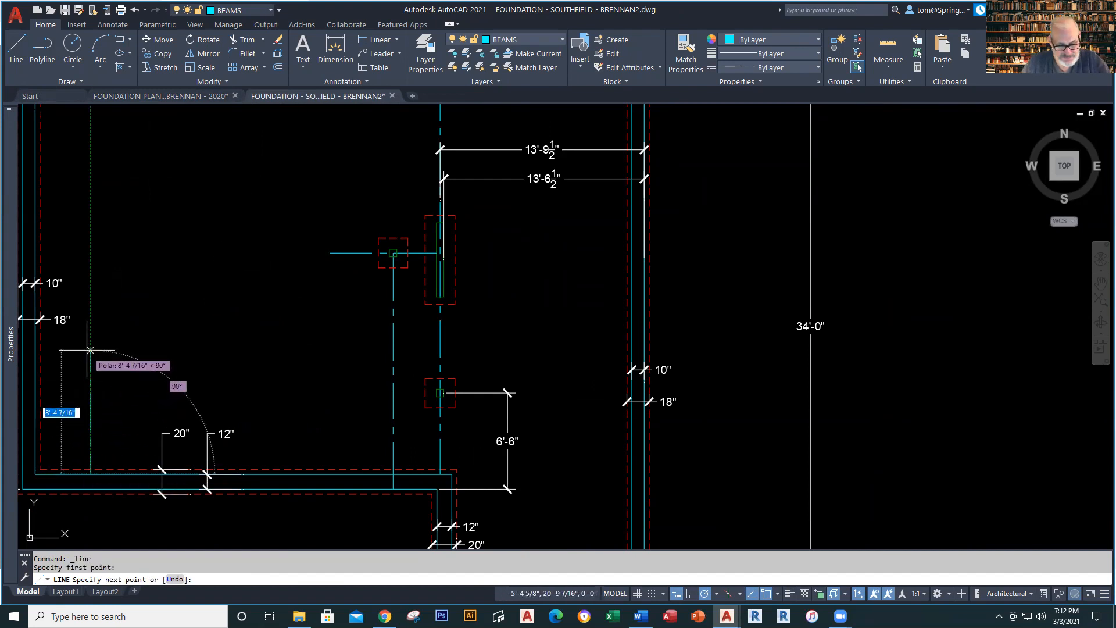
pyautogui.write("11'4")
pyautogui.press('Return')
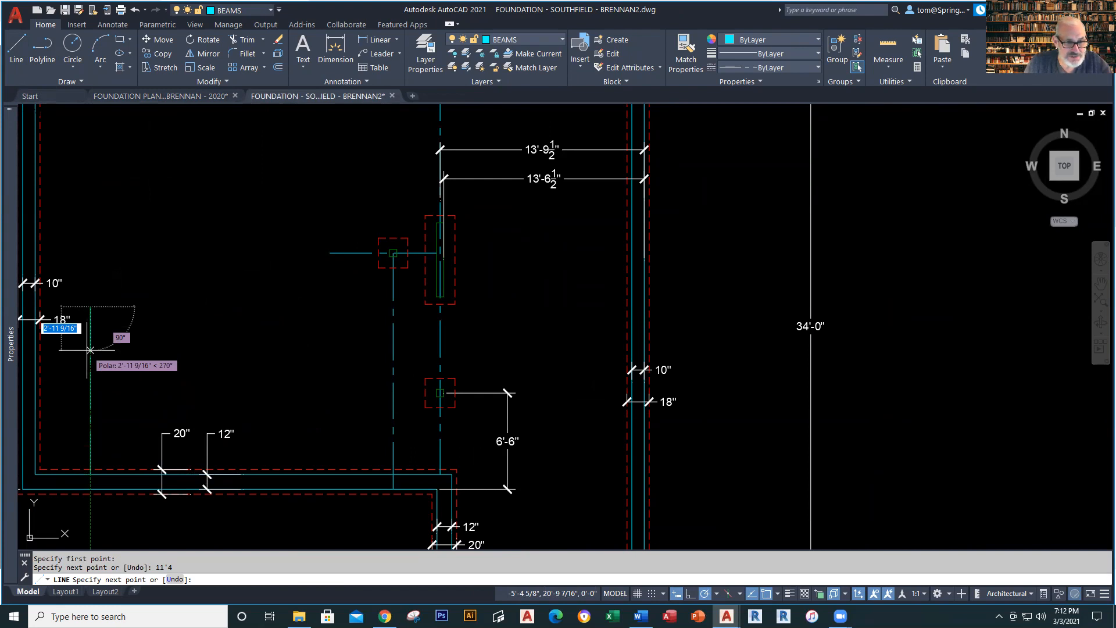
pyautogui.click(393, 306)
pyautogui.press('Escape')
pyautogui.press('Escape')
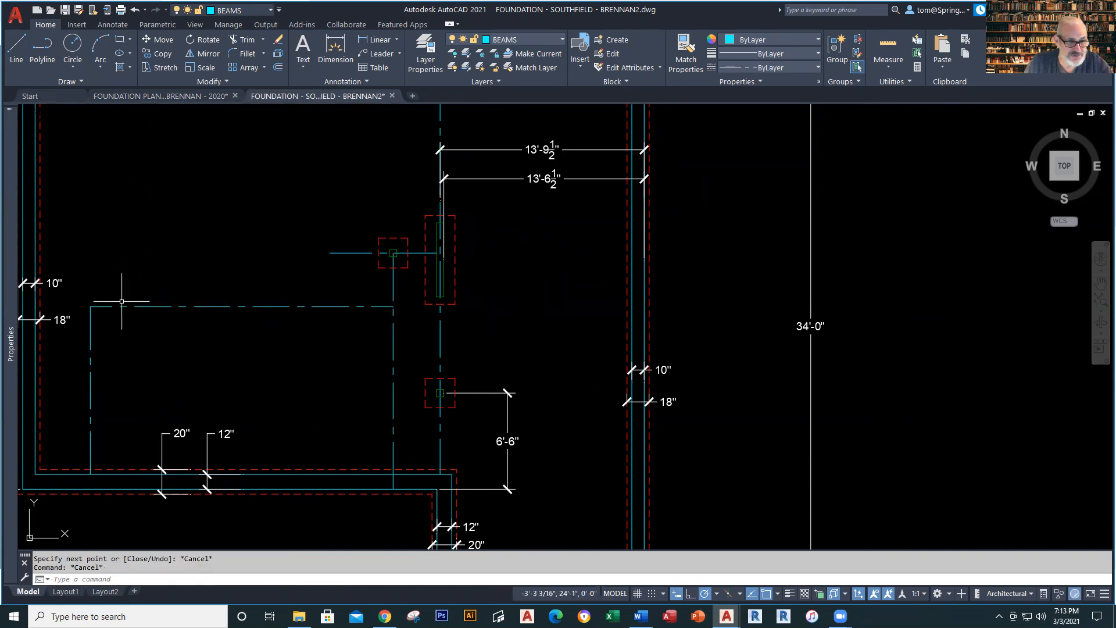
# Stretch the west end of the new horizontal beam line to the west wall's inner face.
pyautogui.click(111, 307)
pyautogui.click(90, 307)
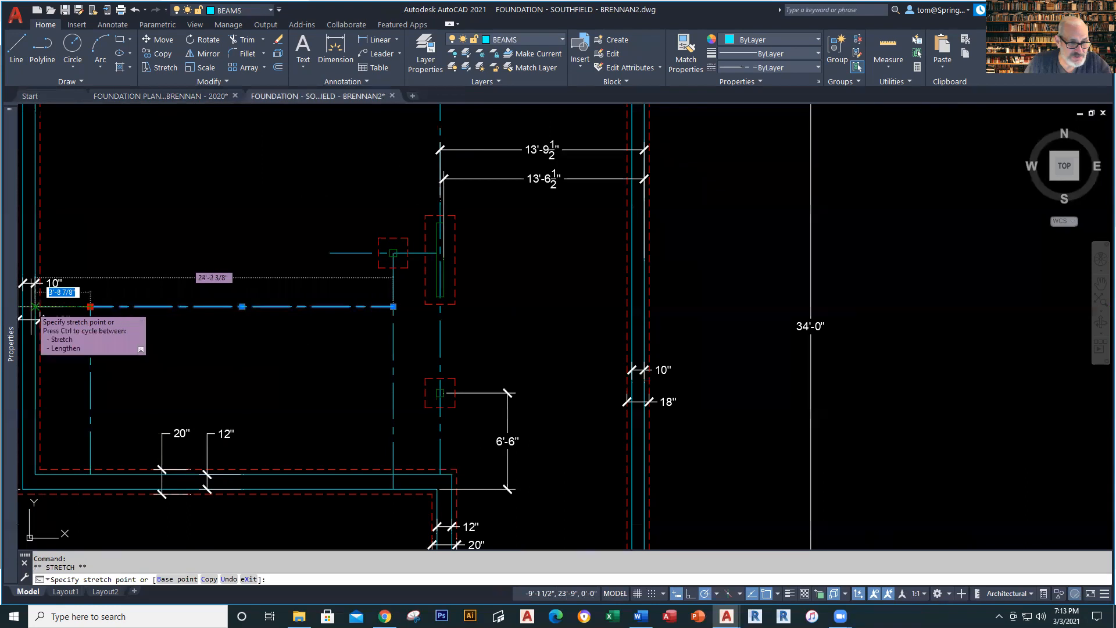
pyautogui.click(35, 307)
pyautogui.press('Escape')
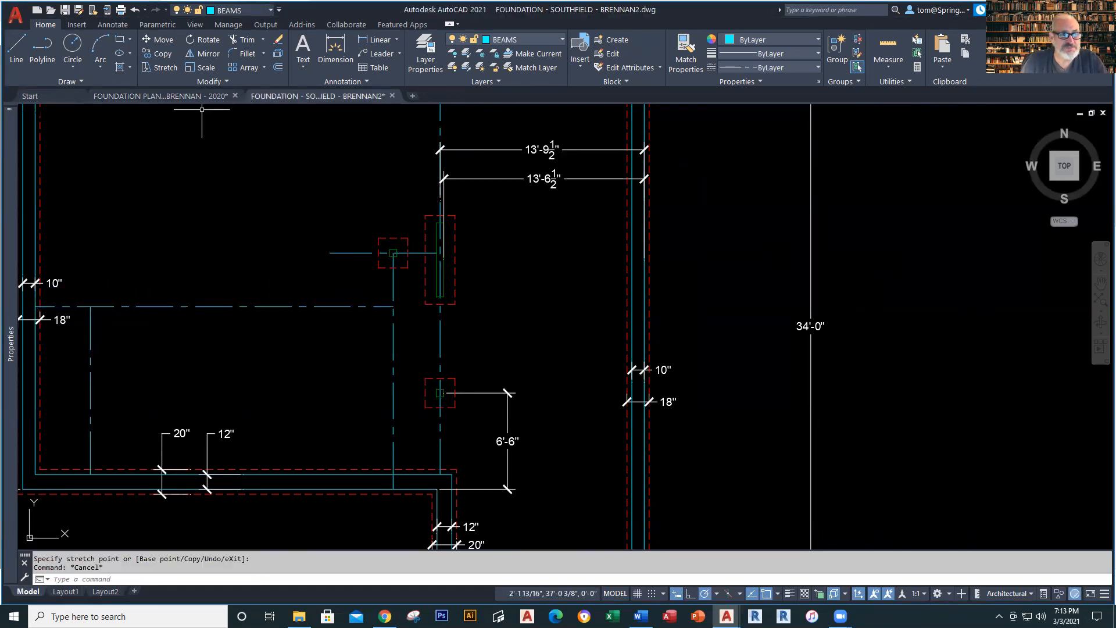
# After checking the reference plan, copy the column and footing at the short beam's corner down to the vertical beam's intersection with the long horizontal beam.
pyautogui.click(165, 96)
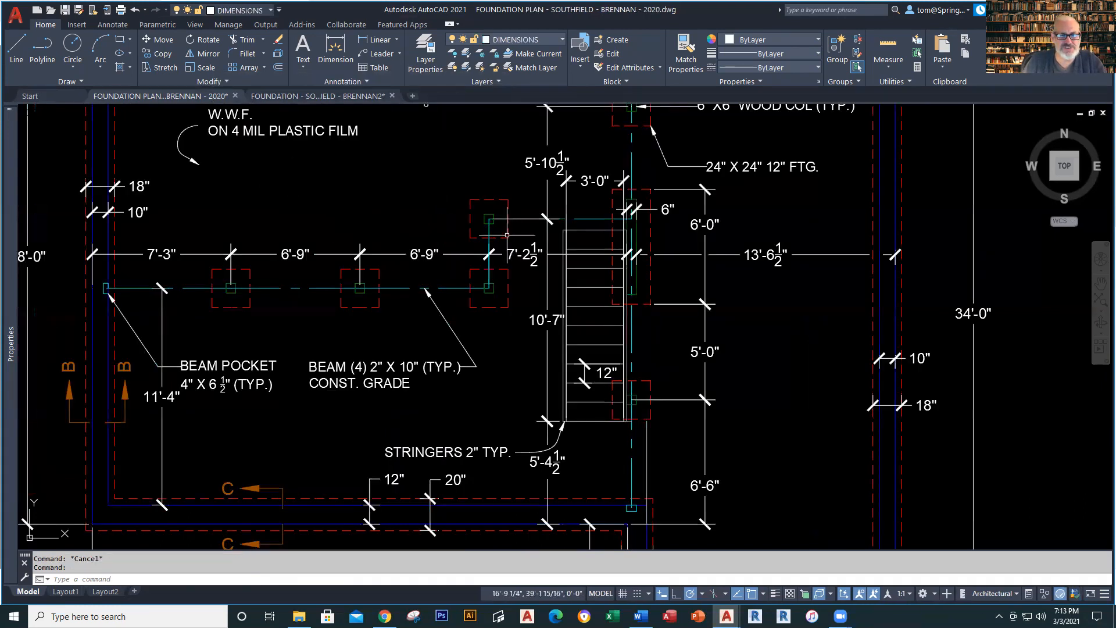
pyautogui.moveTo(495, 285)
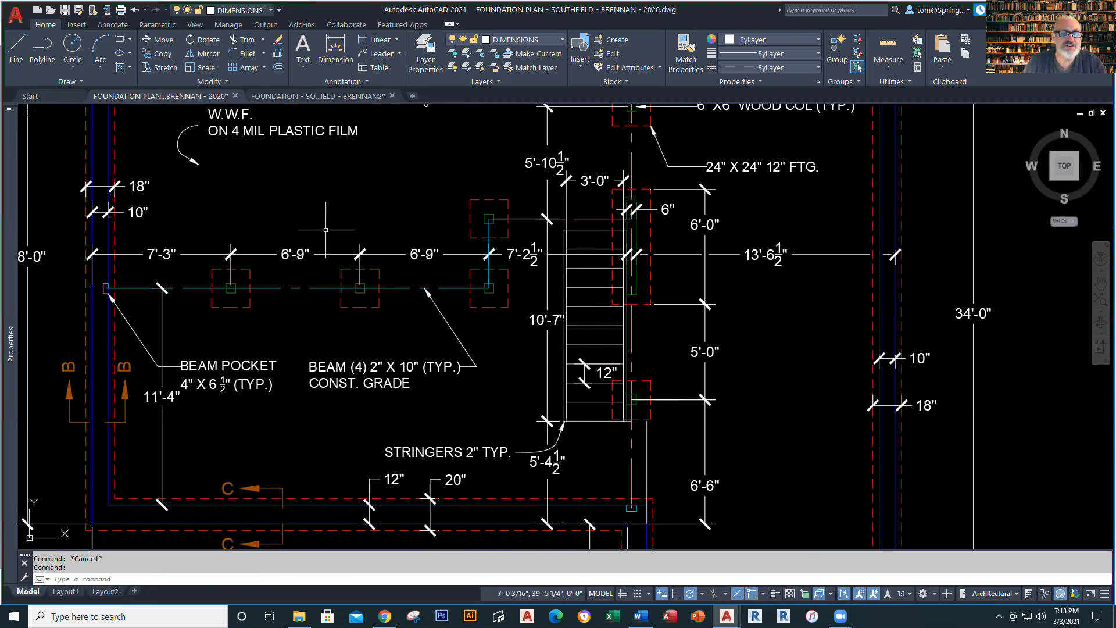
pyautogui.click(347, 96)
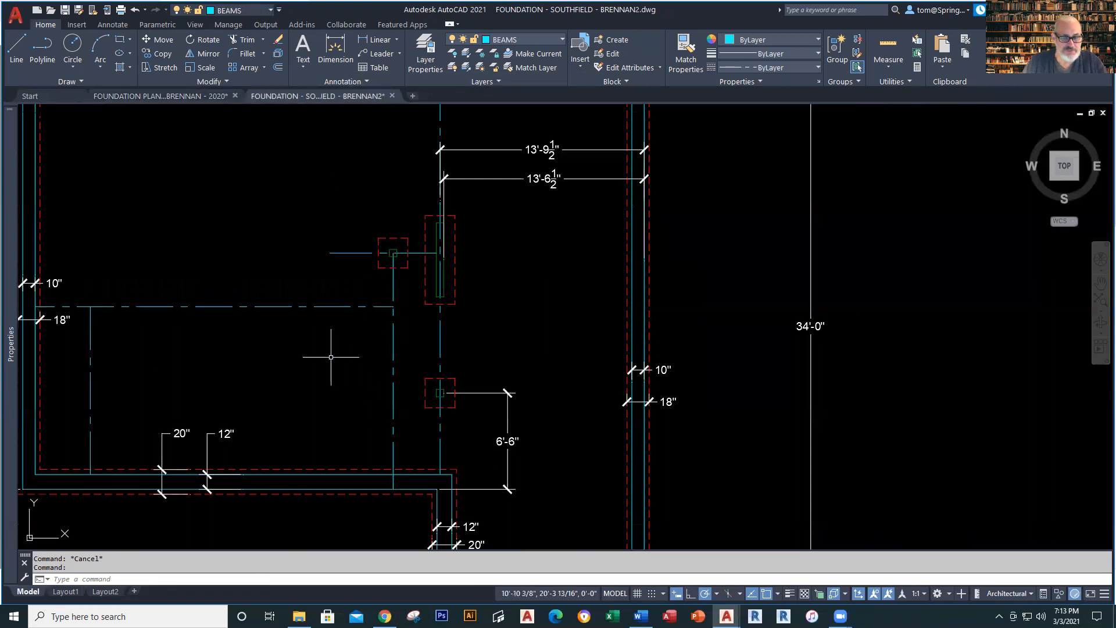
pyautogui.write('co')
pyautogui.press('Return')
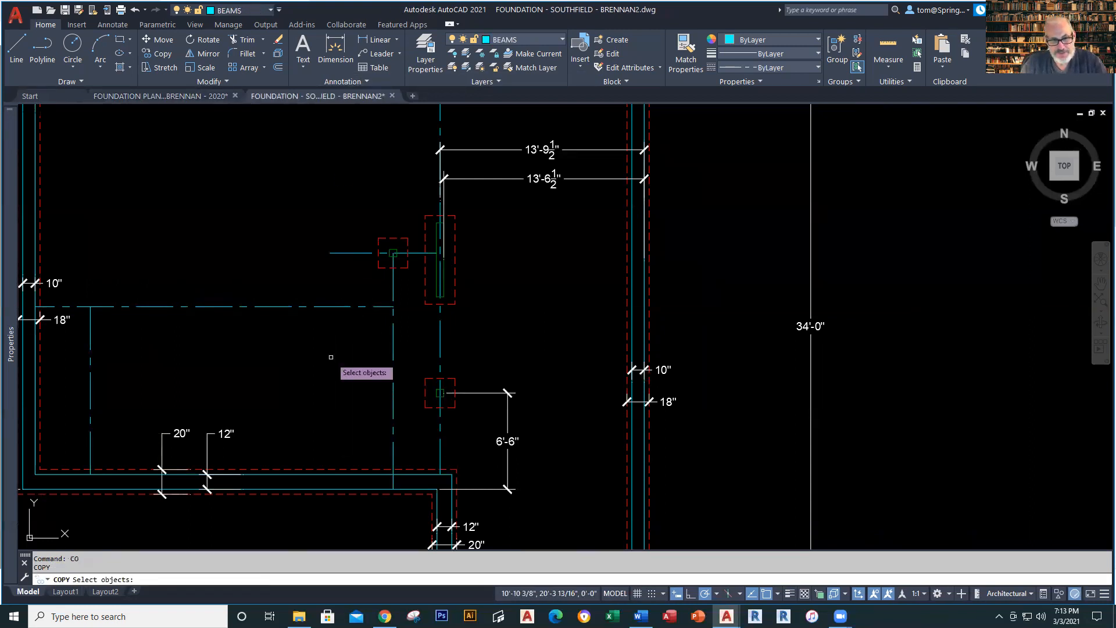
pyautogui.click(370, 274)
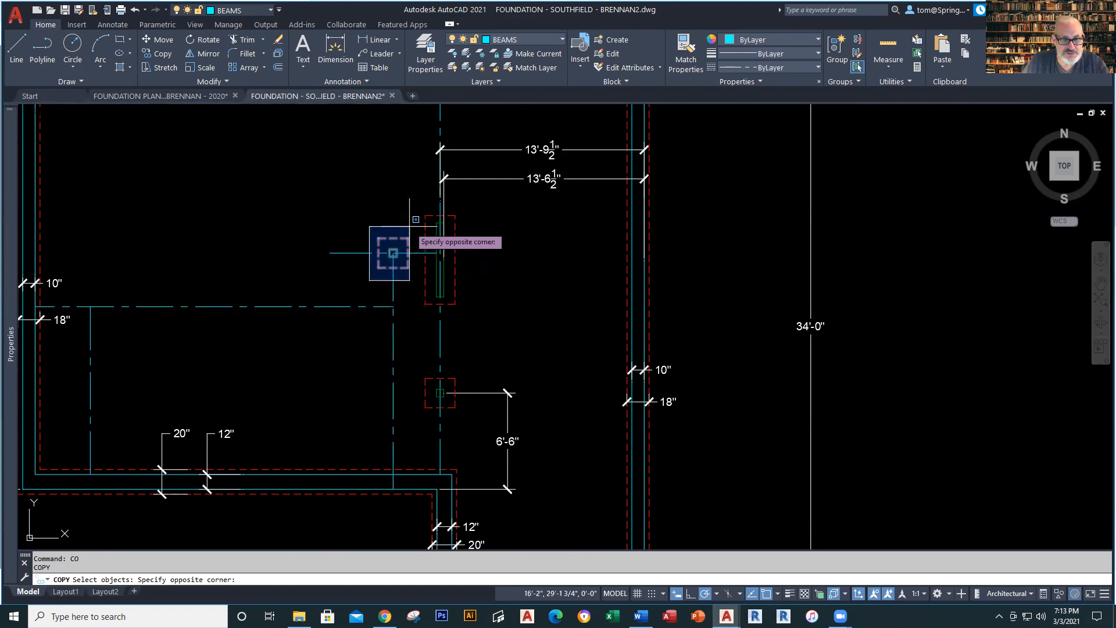
pyautogui.click(411, 230)
pyautogui.press('Return')
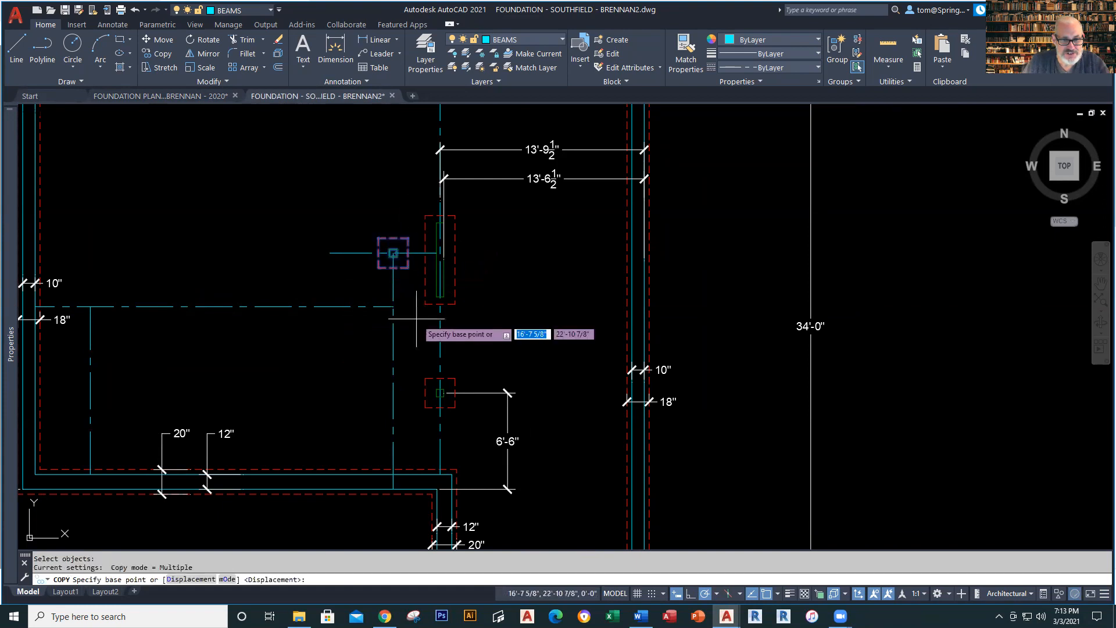
pyautogui.click(393, 253)
pyautogui.click(399, 300)
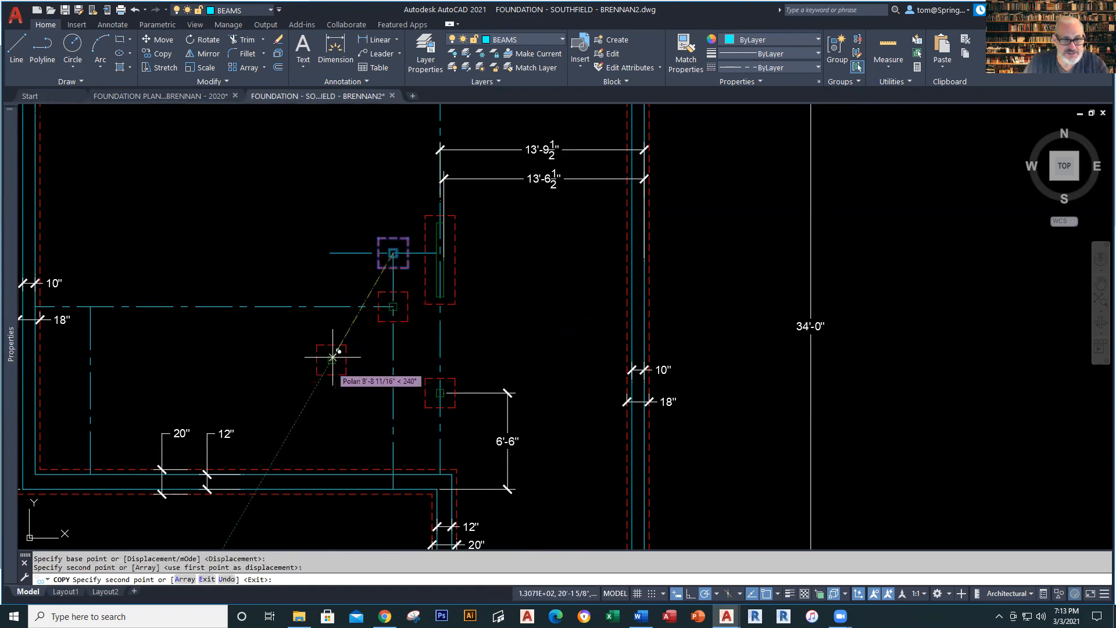
pyautogui.press('Escape')
# Check the column spacing in the reference plan, and copy the lower column and footing west along the long horizontal beam line in the BRENNAN2 drawing.
pyautogui.click(198, 96)
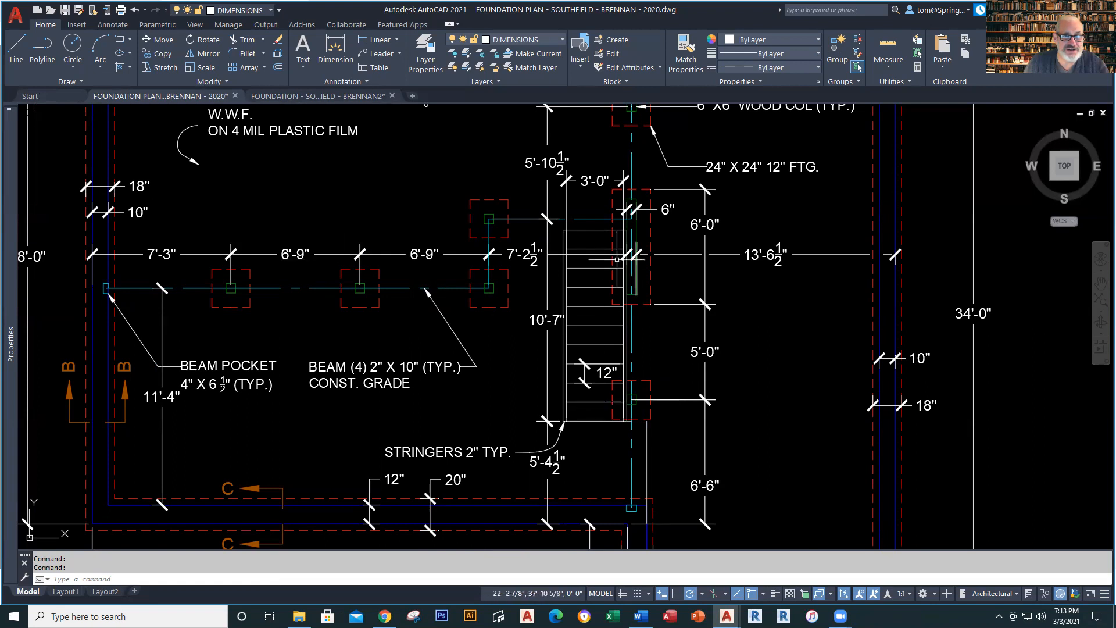
pyautogui.click(336, 98)
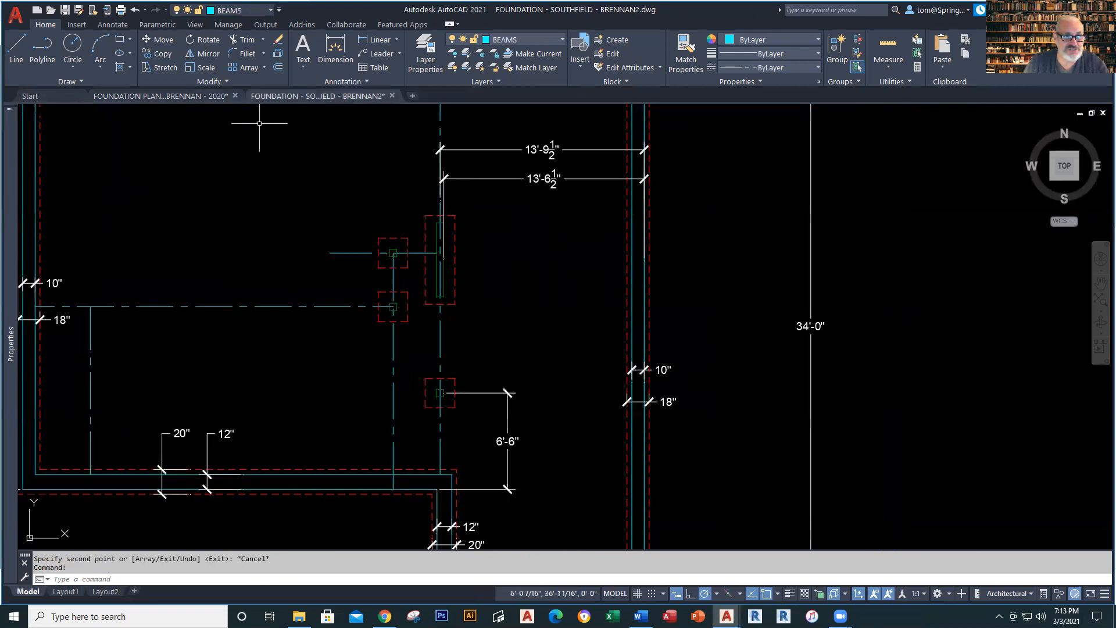
pyautogui.click(156, 55)
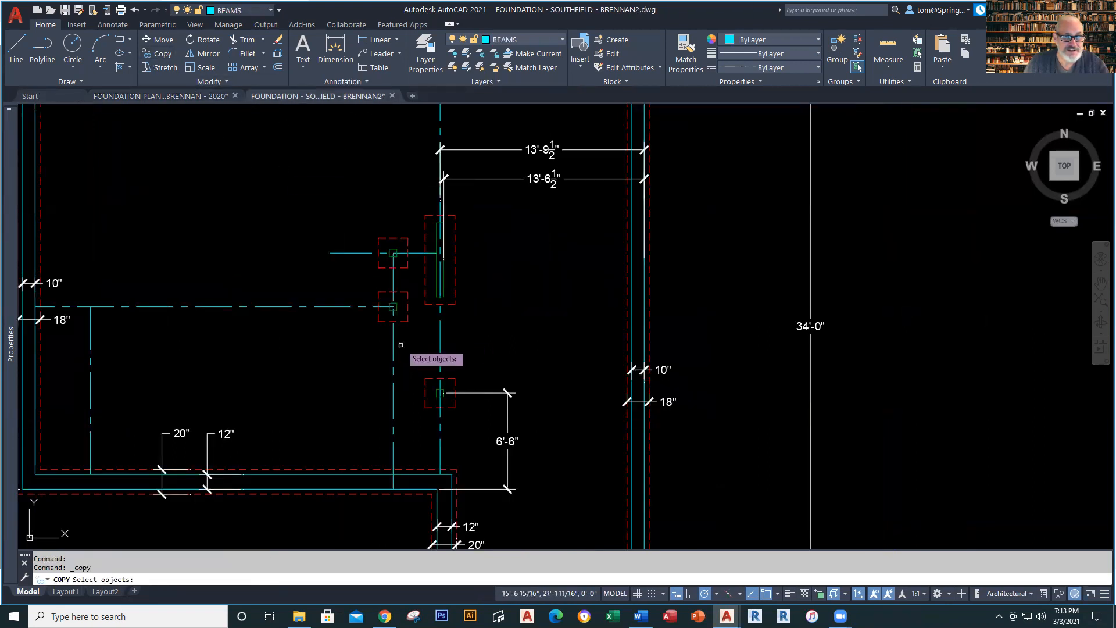
pyautogui.click(370, 332)
pyautogui.click(417, 280)
pyautogui.press('Return')
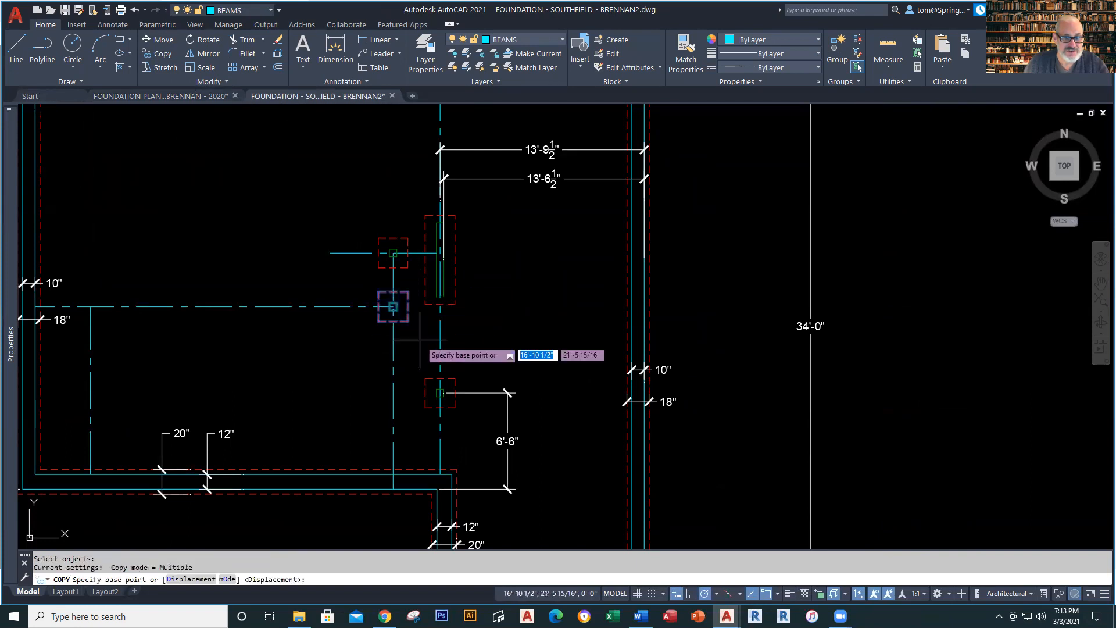
pyautogui.click(380, 319)
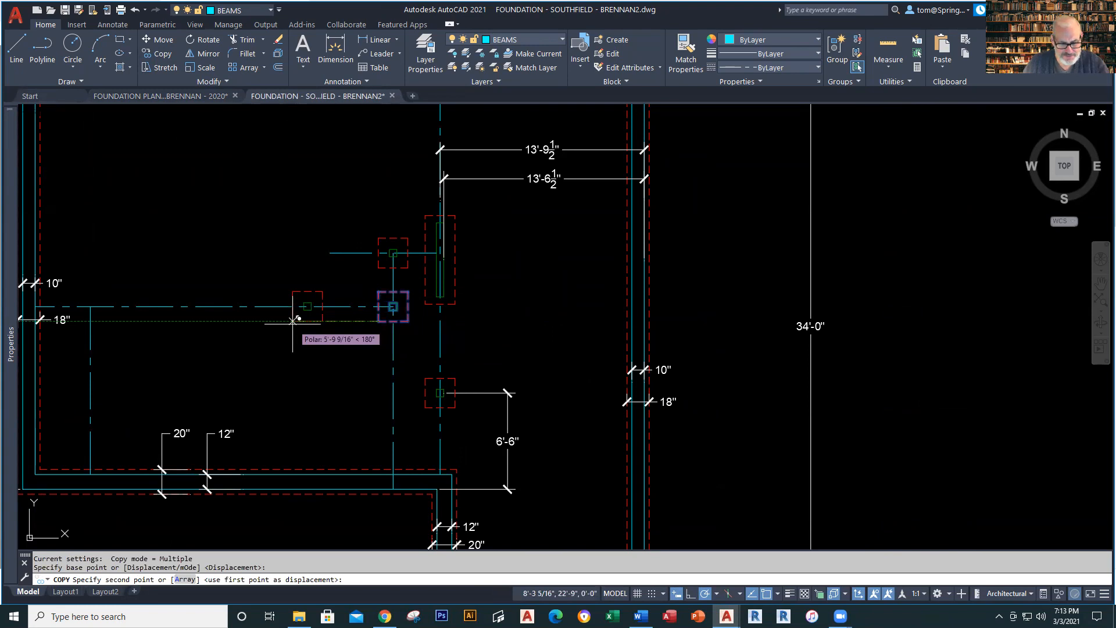
pyautogui.write("6'9")
pyautogui.press('Return')
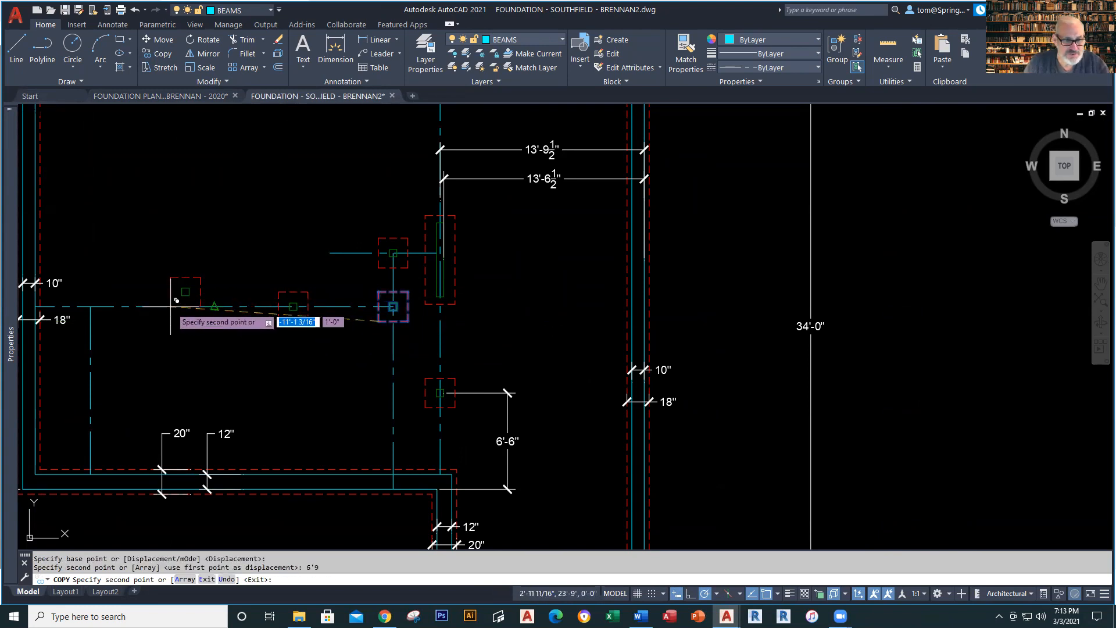
pyautogui.write("6'9")
pyautogui.press('Return')
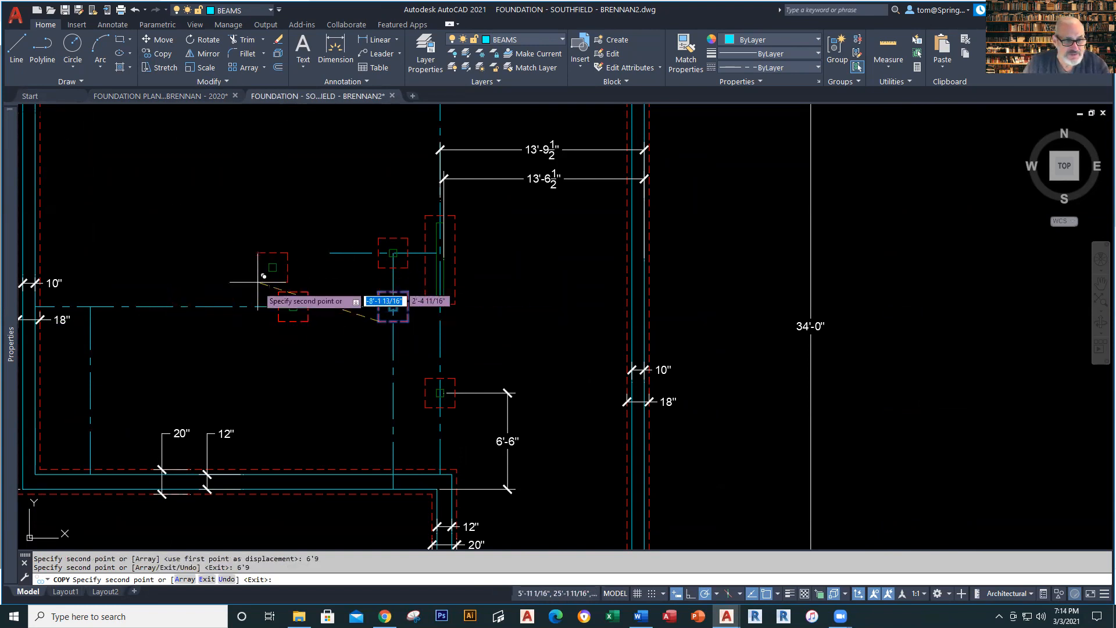
pyautogui.press('Escape')
pyautogui.hotkey('ctrl', 'z')
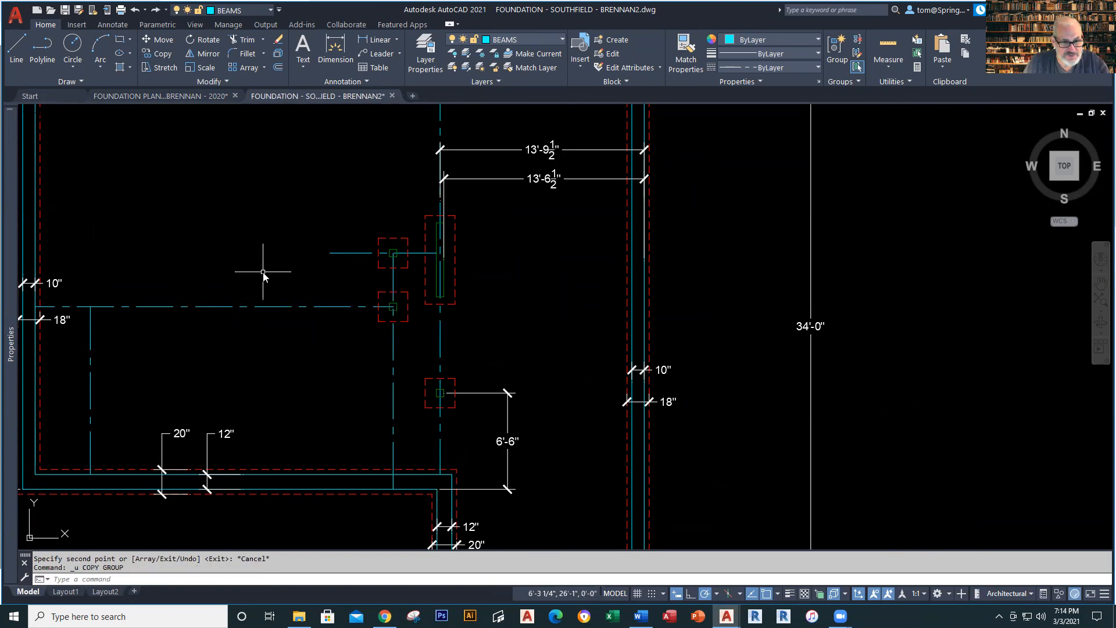
# Copy the column and footing at the right end of the horizontal beam line 6'-9" to the left along it.
pyautogui.write('co')
pyautogui.press('Return')
pyautogui.click(356, 337)
pyautogui.click(411, 288)
pyautogui.press('Return')
pyautogui.click(378, 322)
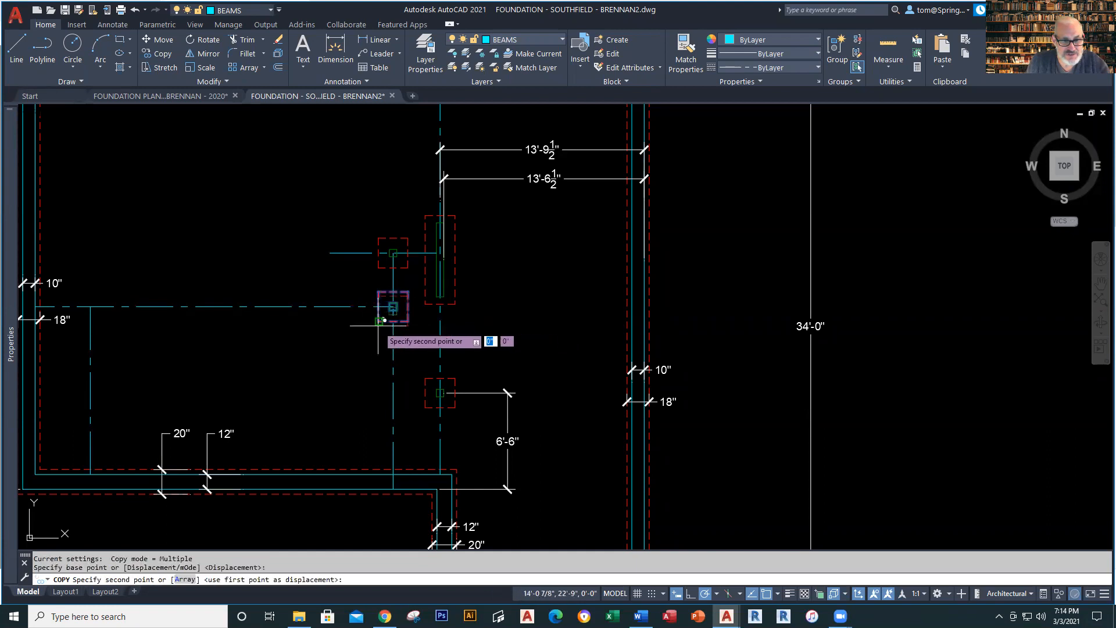
pyautogui.write("6'9")
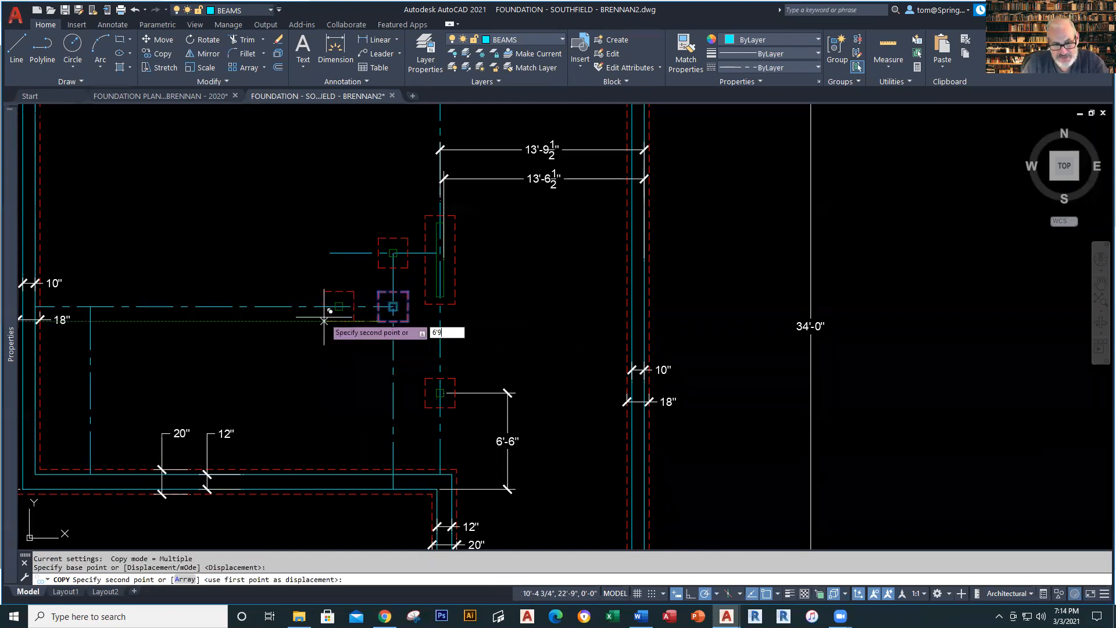
pyautogui.press('Return')
pyautogui.press('Escape')
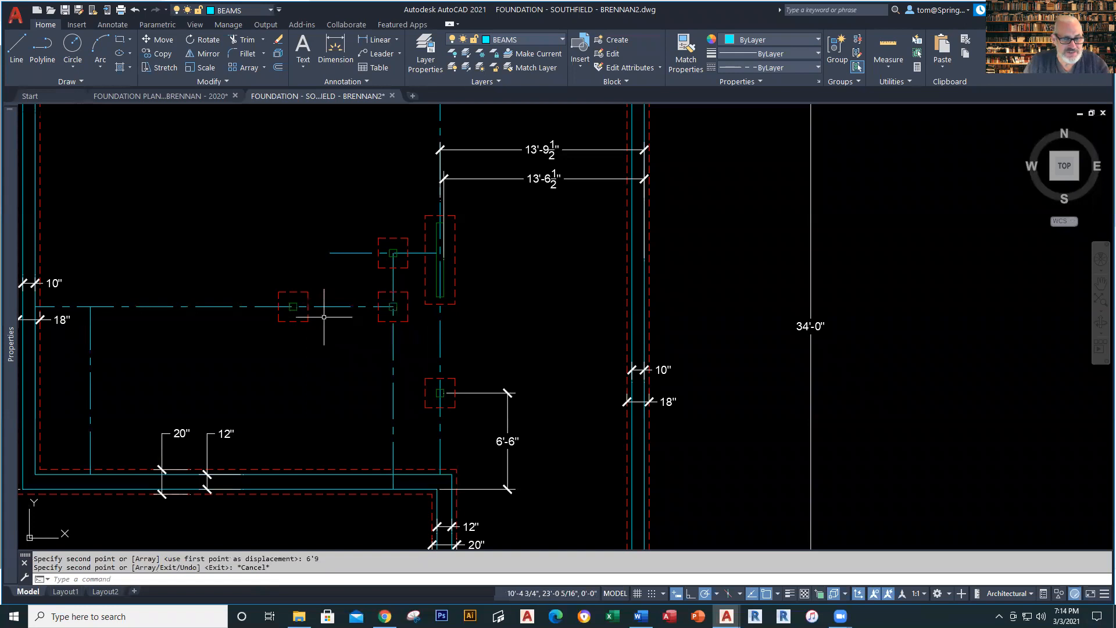
# Copy the leftmost column and footing on the horizontal beam line a further 6'-9" to the left.
pyautogui.press('Return')
pyautogui.click(272, 334)
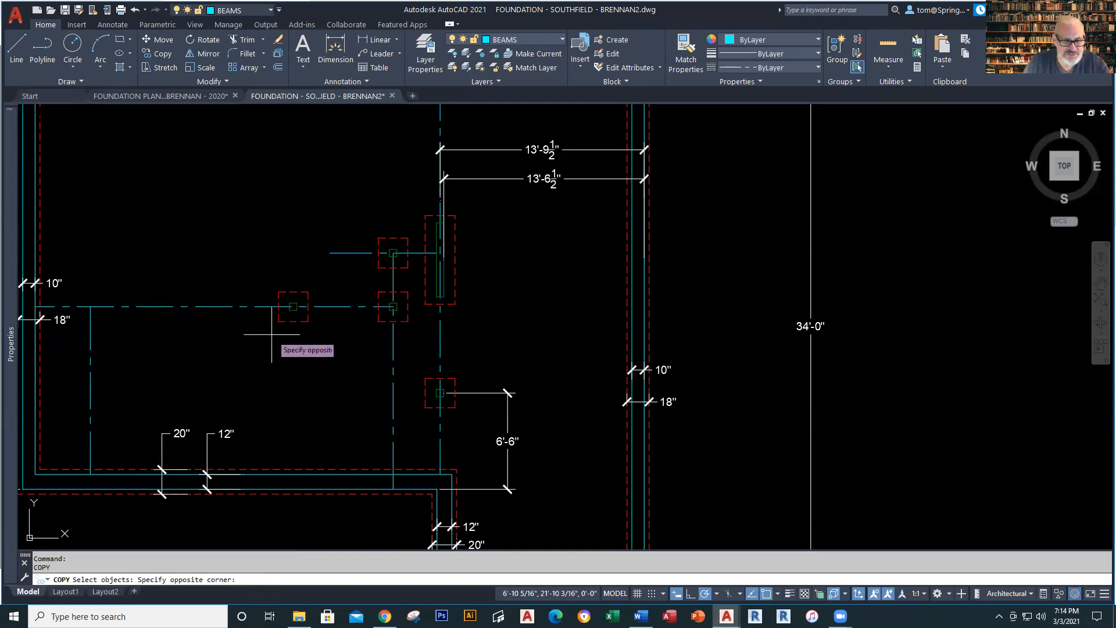
pyautogui.click(310, 278)
pyautogui.press('Return')
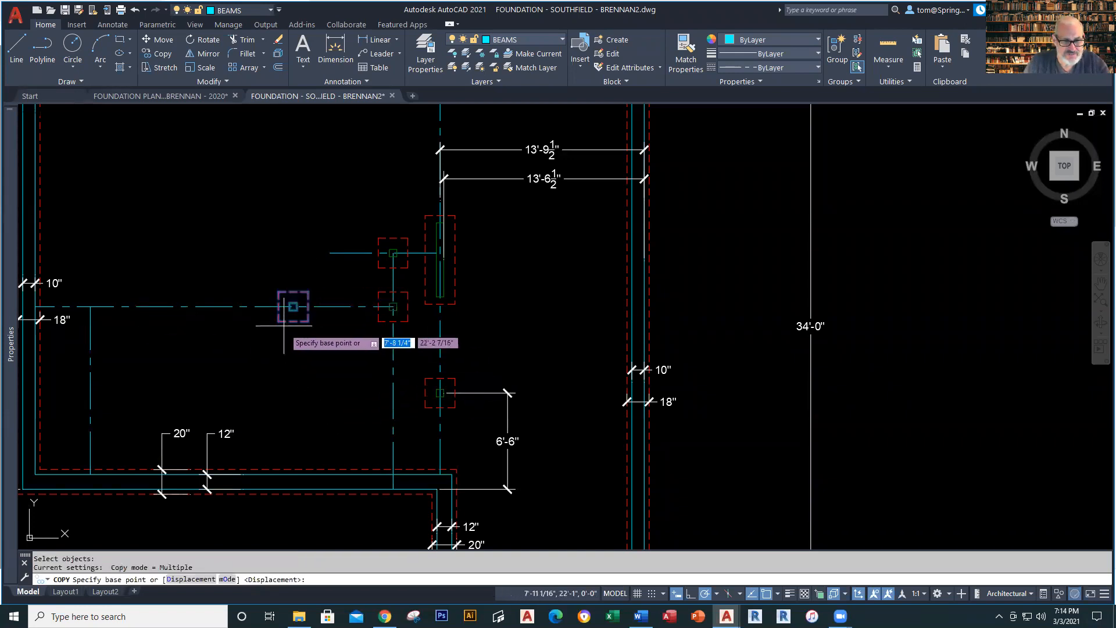
pyautogui.click(279, 320)
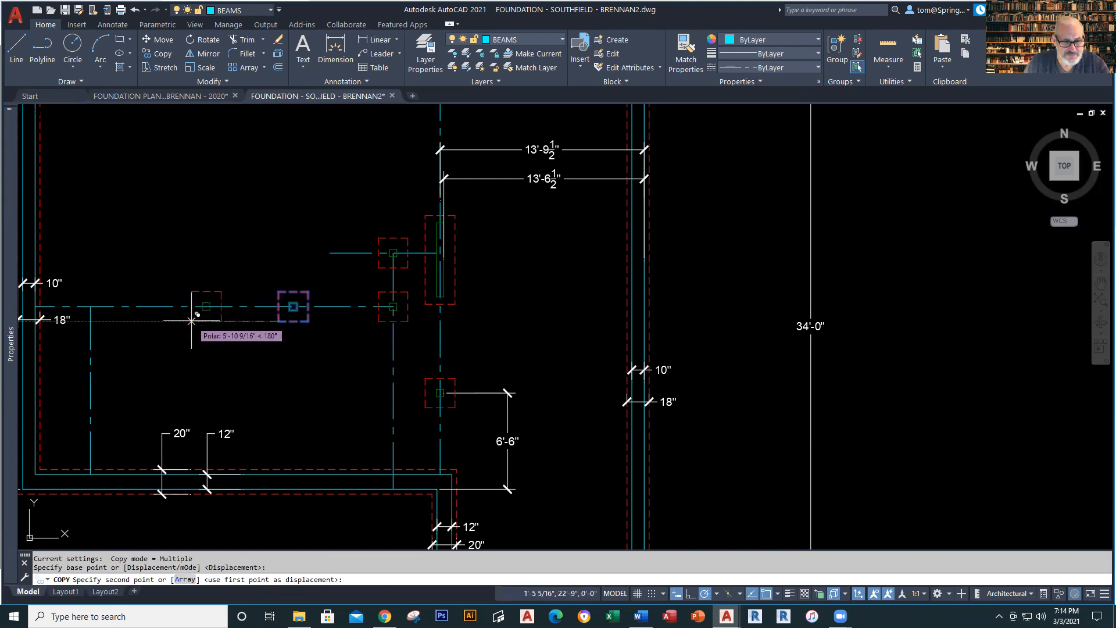
pyautogui.write("6'9")
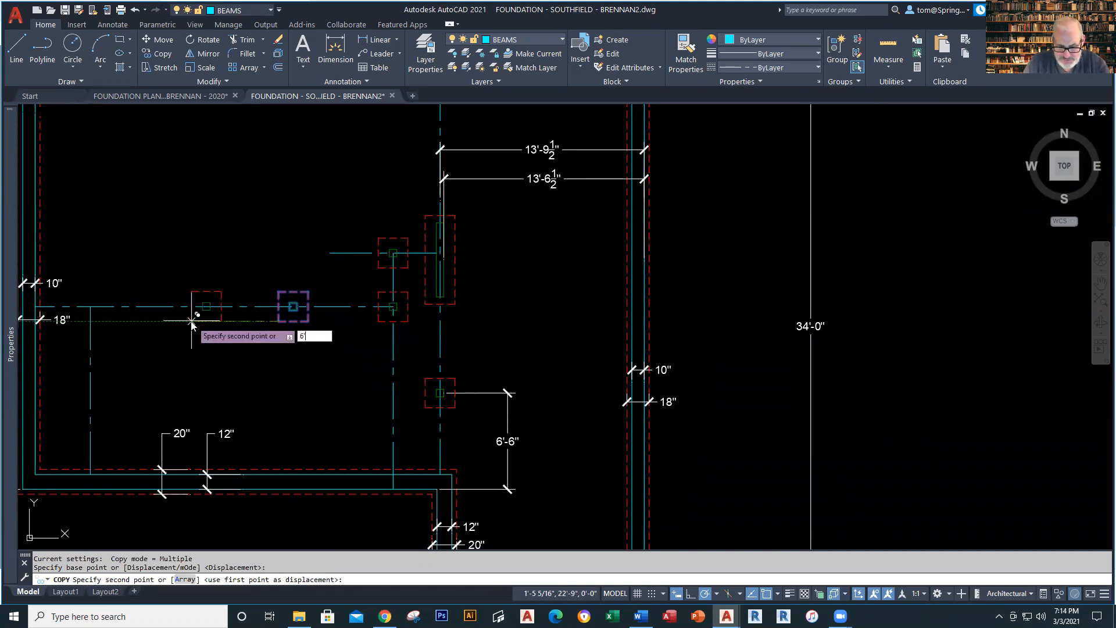
pyautogui.press('Return')
pyautogui.press('Escape')
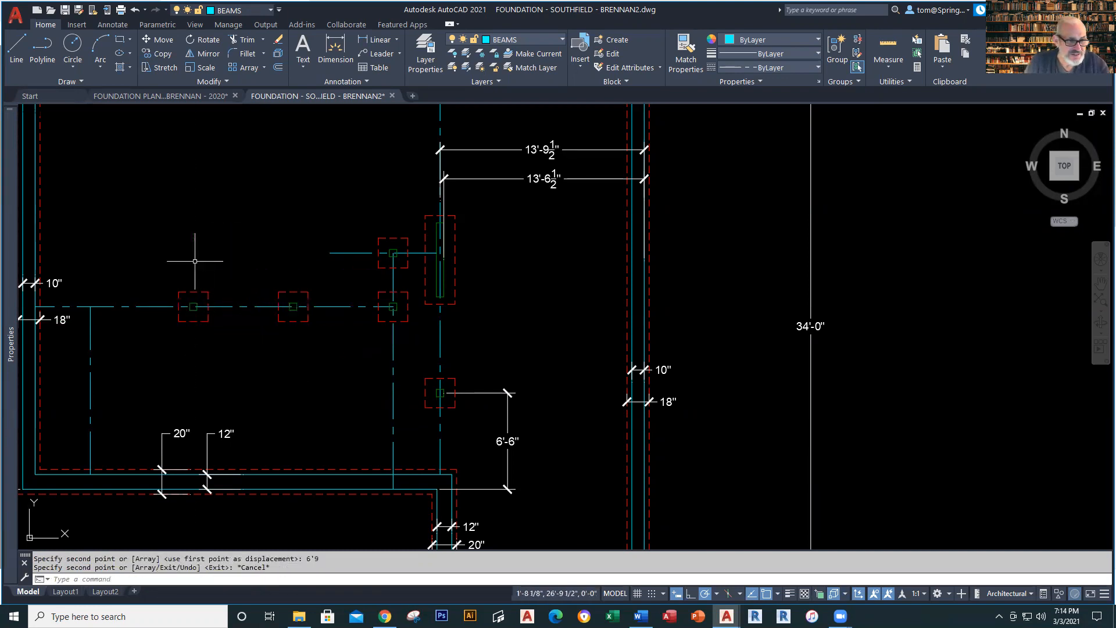
# Copy the leftmost column and footing 7'-3" to the left, near where the vertical beam line meets the horizontal one.
pyautogui.rightClick(195, 261)
pyautogui.click(236, 271)
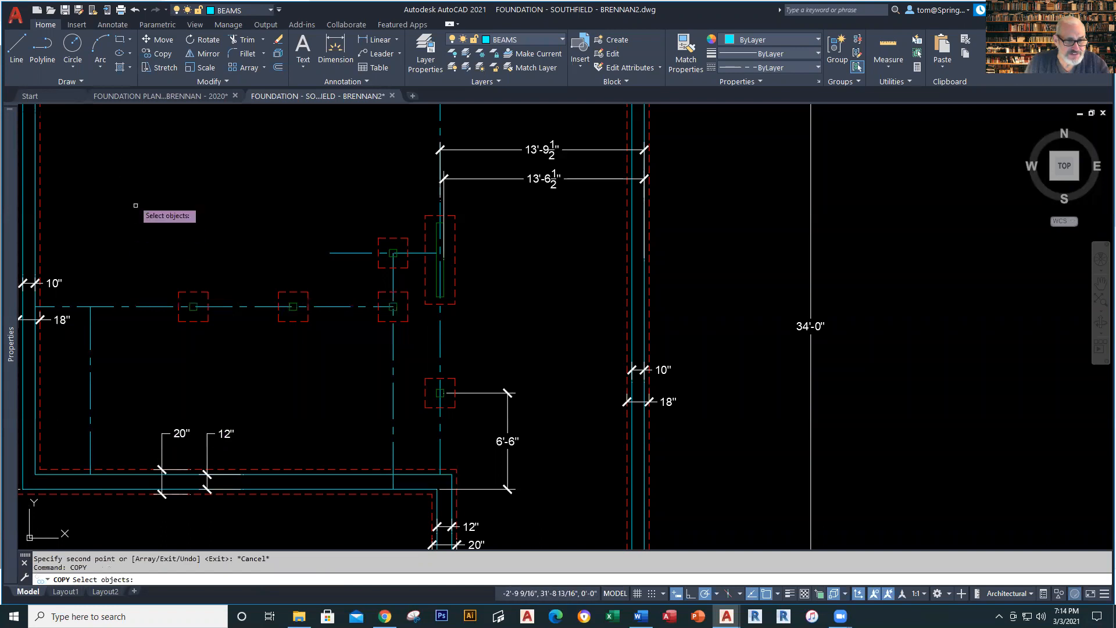
pyautogui.click(160, 339)
pyautogui.click(219, 256)
pyautogui.press('Return')
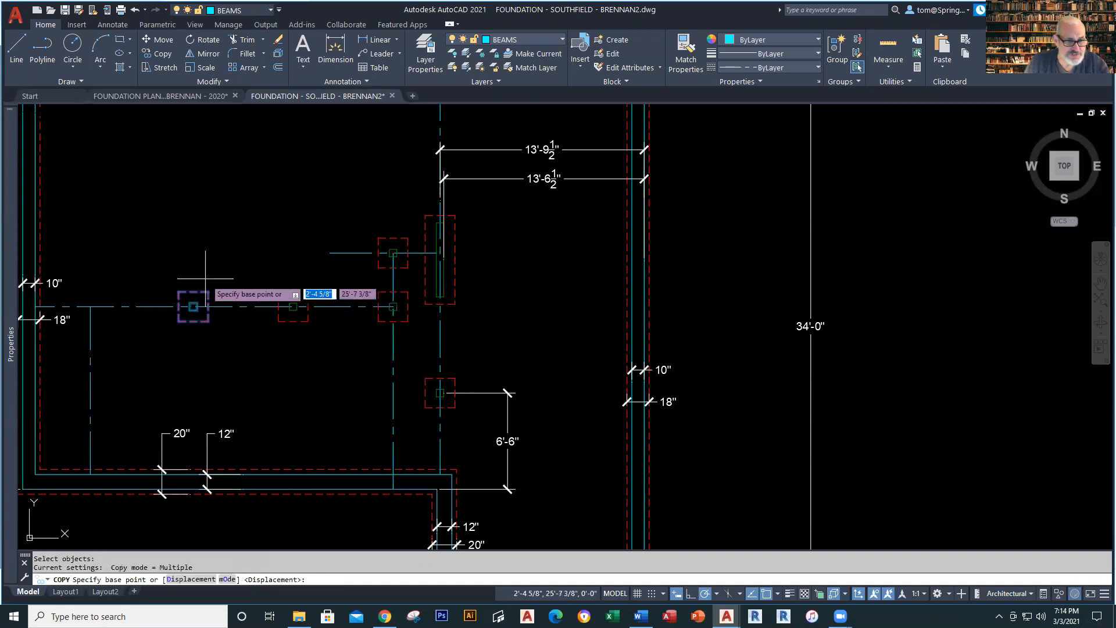
pyautogui.click(178, 321)
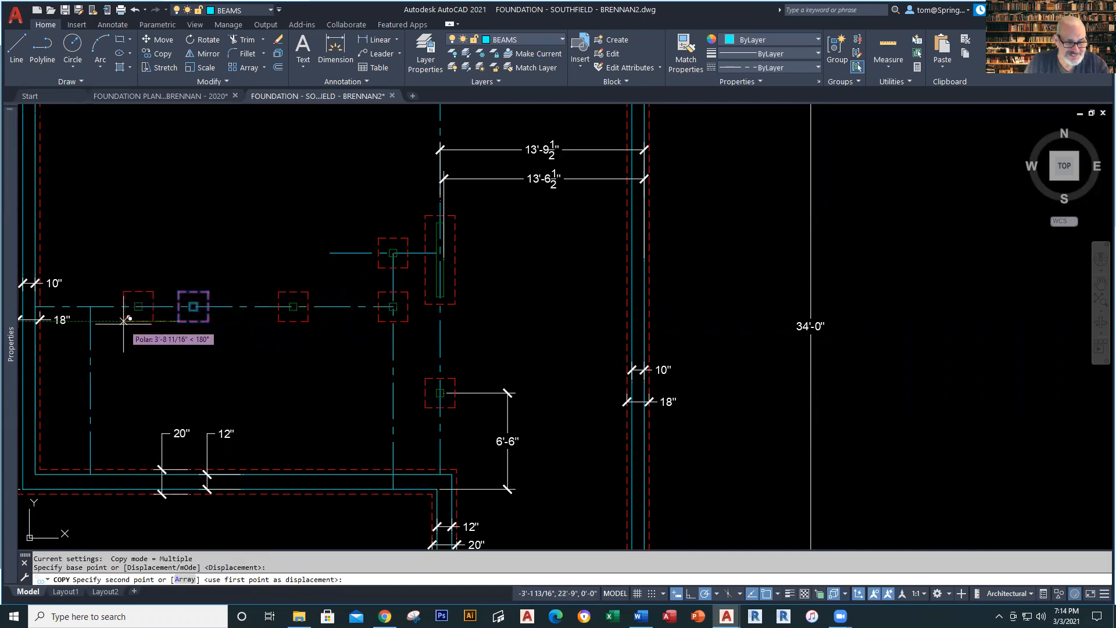
pyautogui.write('7')
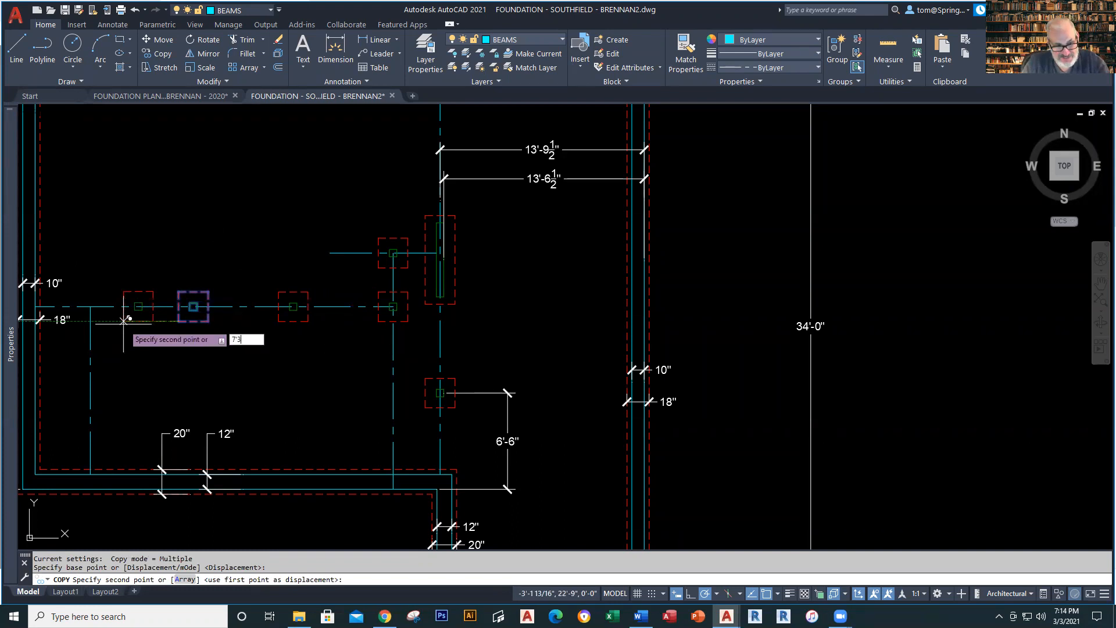
pyautogui.write("'3")
pyautogui.press('Return')
pyautogui.press('Escape')
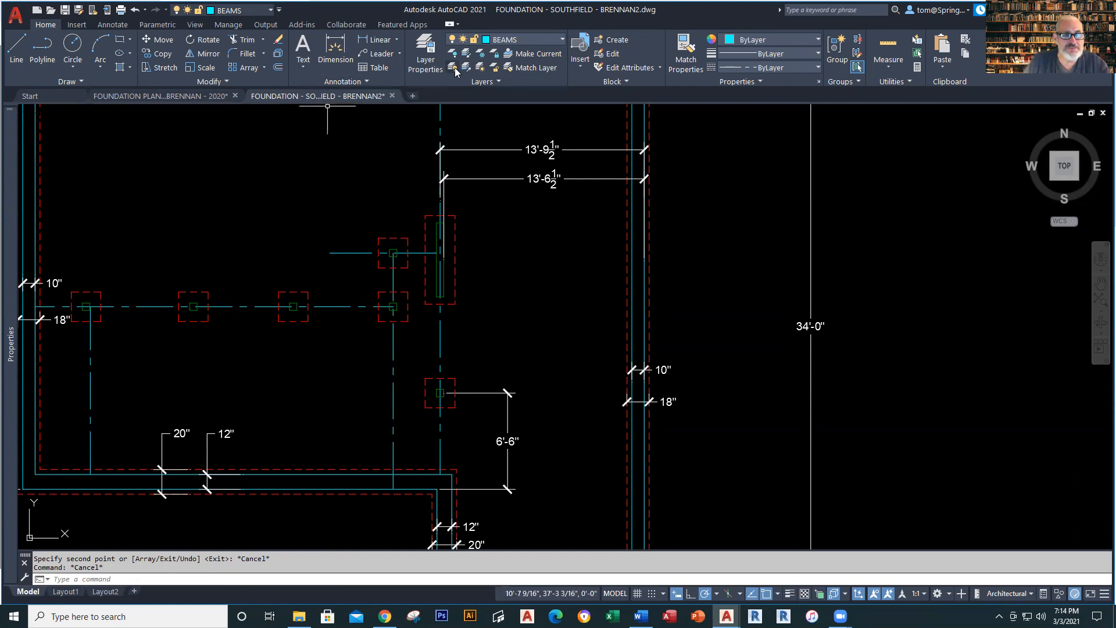
# Make DIMENSIONS the current layer and add a linear dimension above the beam between the two leftmost columns.
pyautogui.click(563, 39)
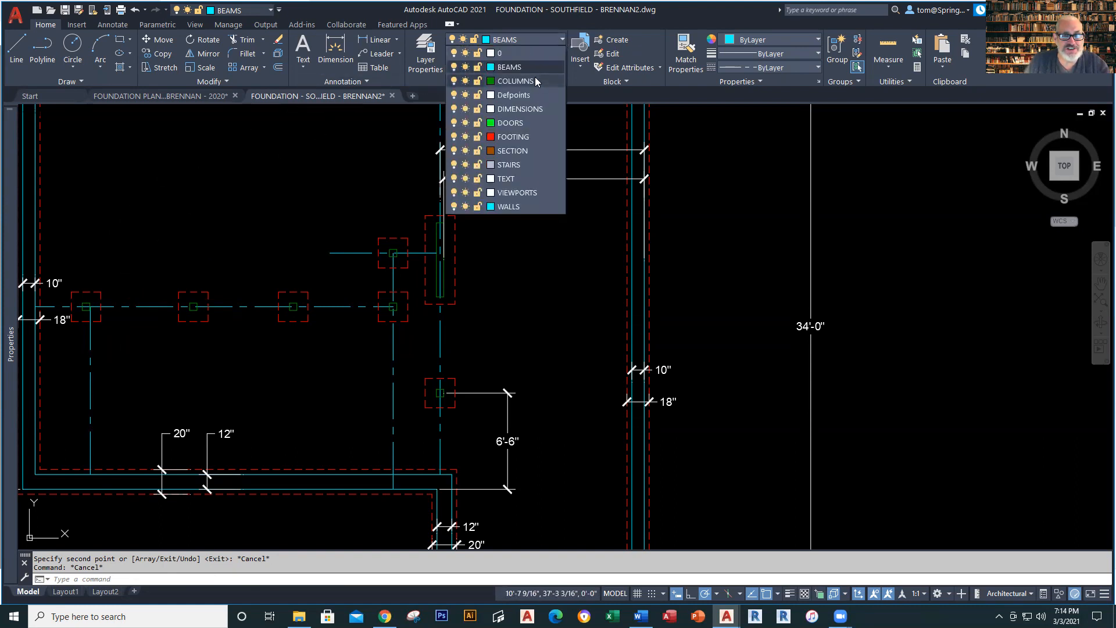
pyautogui.click(524, 109)
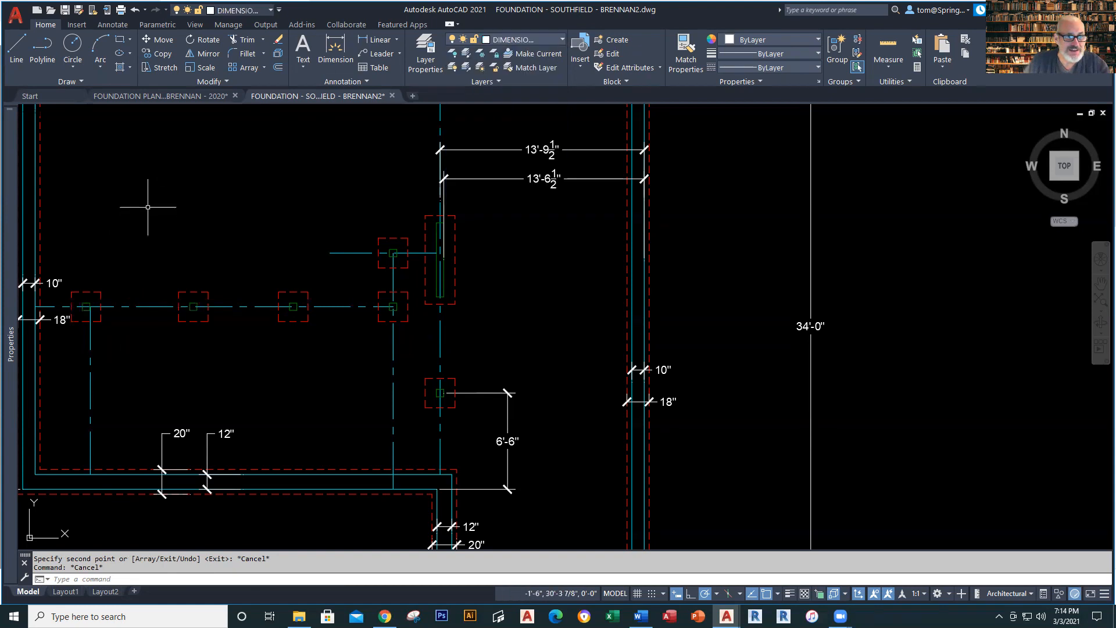
pyautogui.click(376, 41)
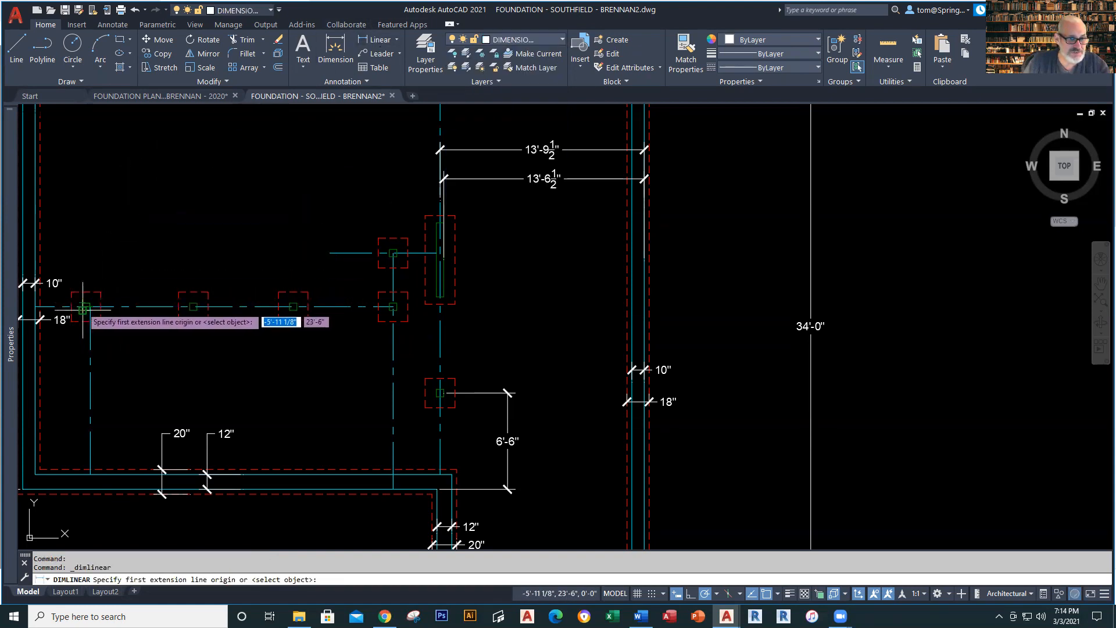
pyautogui.scroll(3, 87, 306)
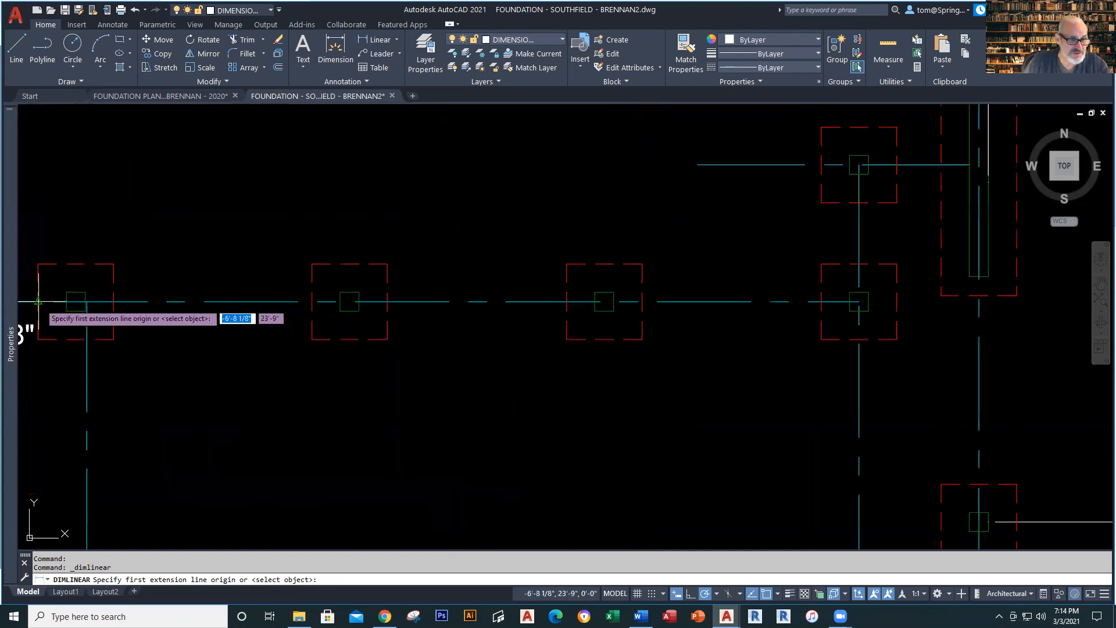
pyautogui.click(76, 301)
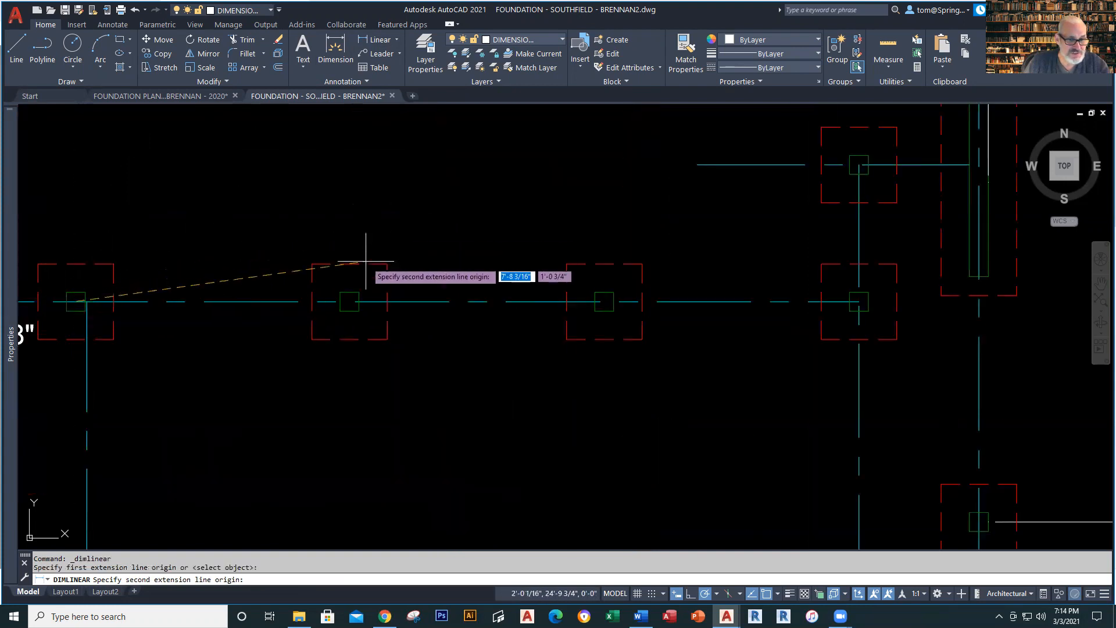
pyautogui.click(348, 301)
pyautogui.click(414, 200)
pyautogui.rightClick(413, 203)
pyautogui.click(439, 209)
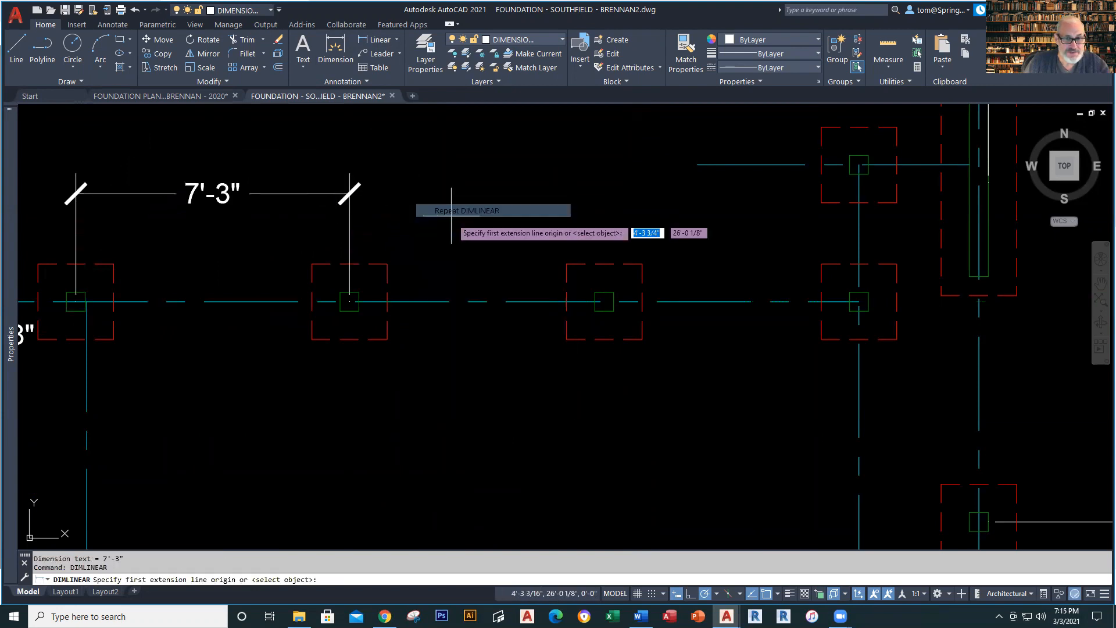
pyautogui.scroll(-2, 450, 289)
pyautogui.press('Return')
pyautogui.press('Escape')
pyautogui.rightClick(442, 239)
pyautogui.click(495, 247)
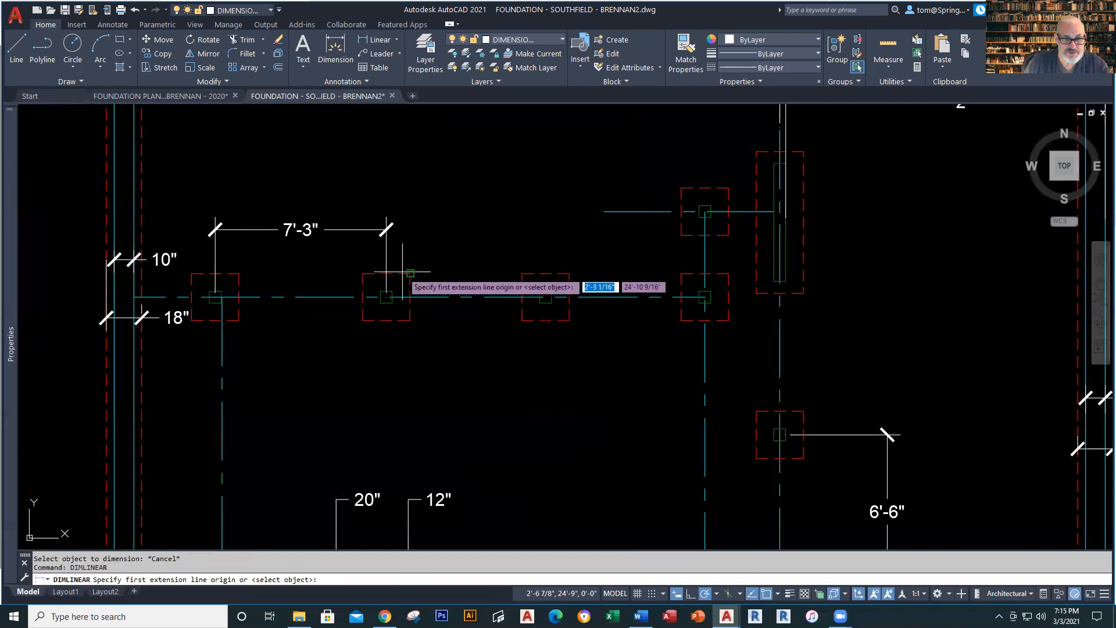
pyautogui.click(386, 291)
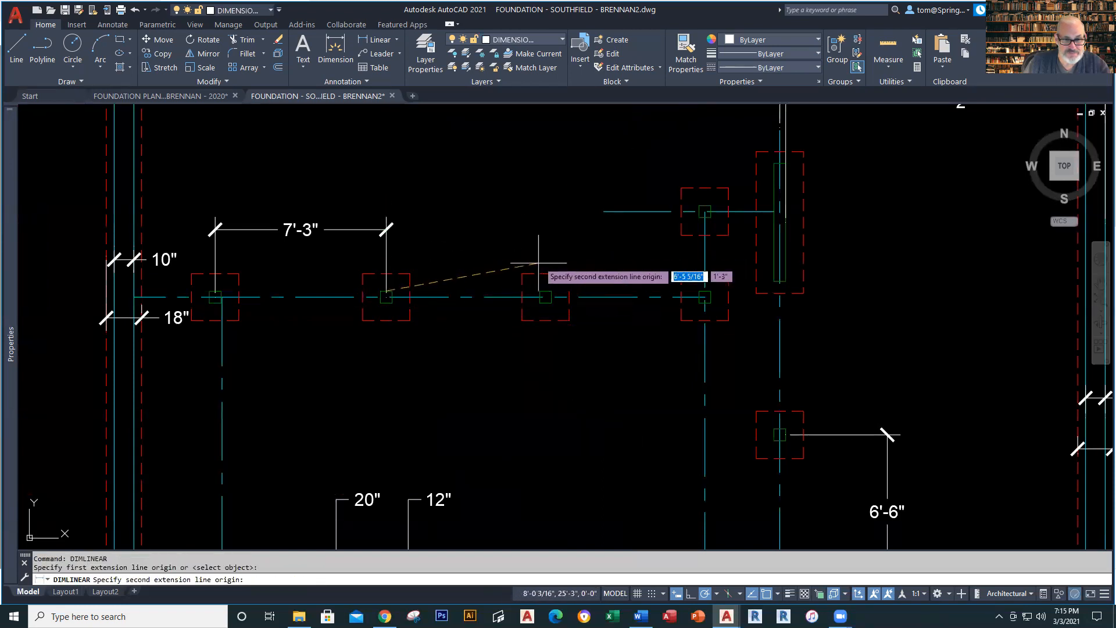
pyautogui.click(545, 291)
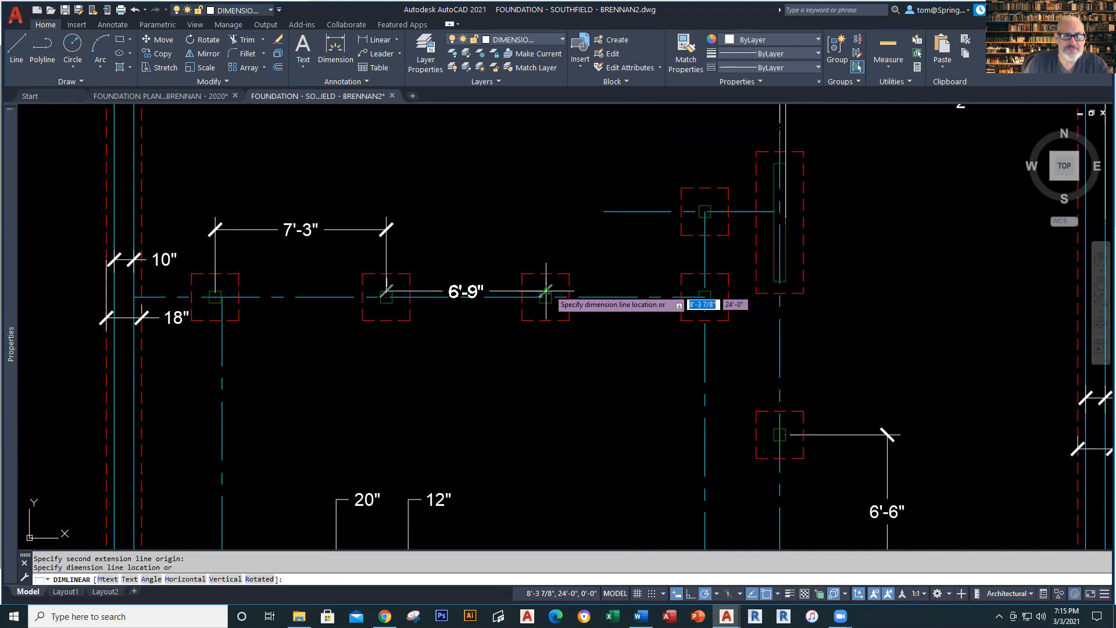
pyautogui.click(549, 132)
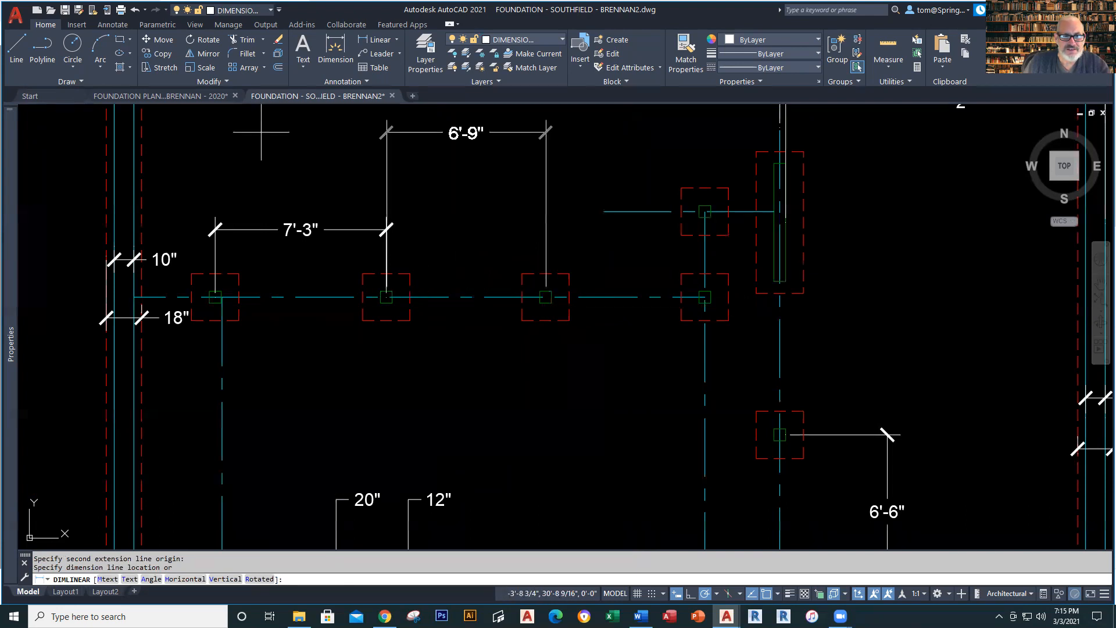
pyautogui.moveTo(6, 158)
pyautogui.press('Escape')
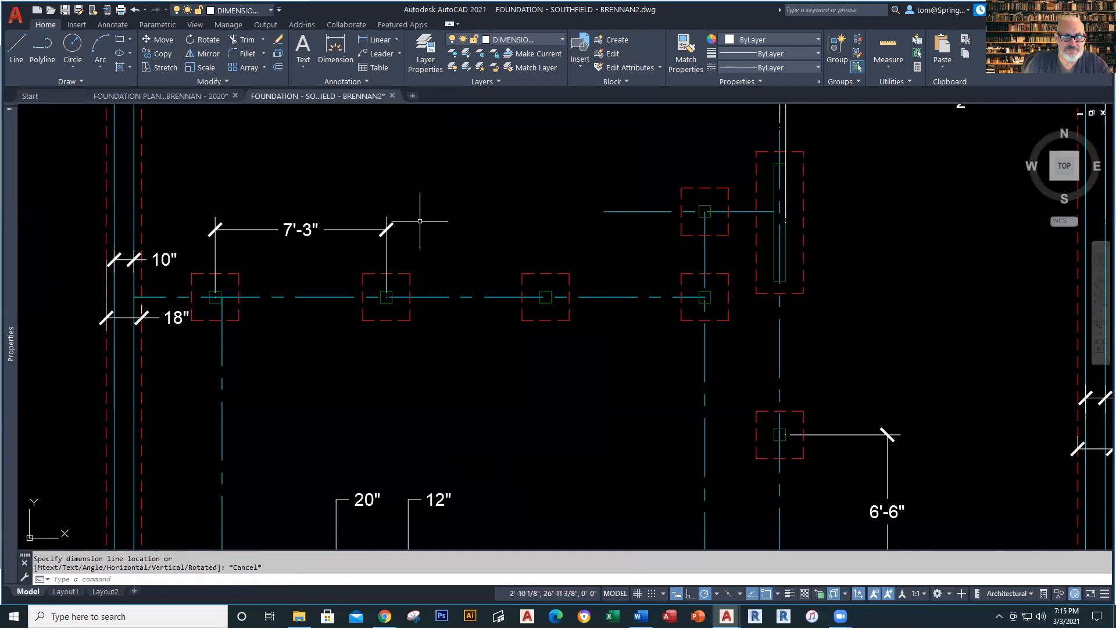
# Add a linear dimension between the second and third columns from the left, aligned with the existing 7'-3" dimension line.
pyautogui.rightClick(447, 222)
pyautogui.click(465, 228)
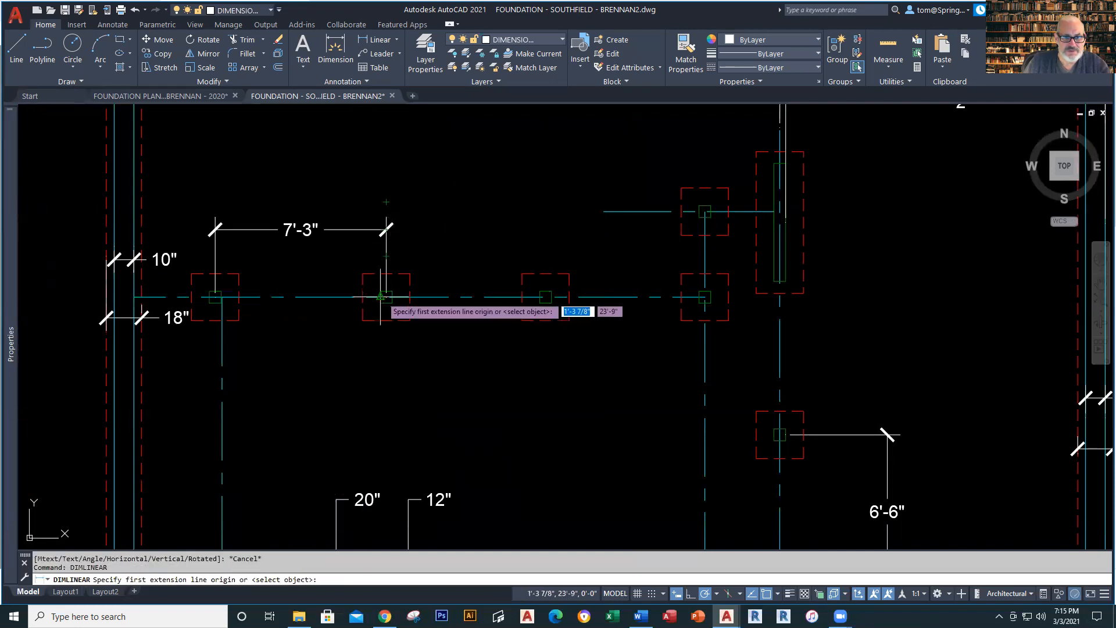
pyautogui.click(386, 291)
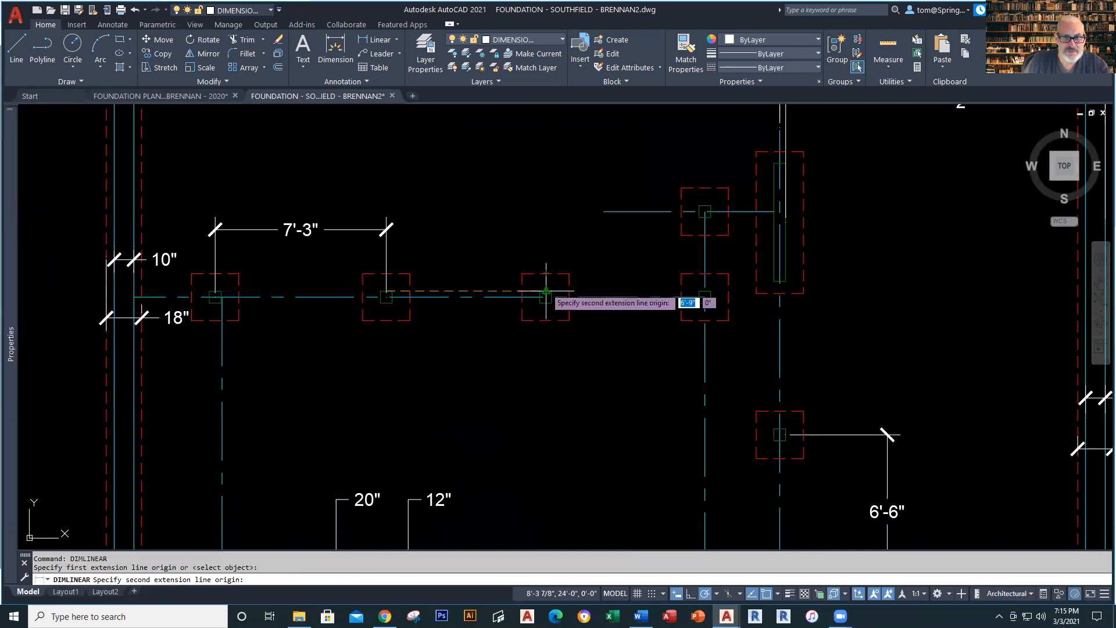
pyautogui.click(545, 297)
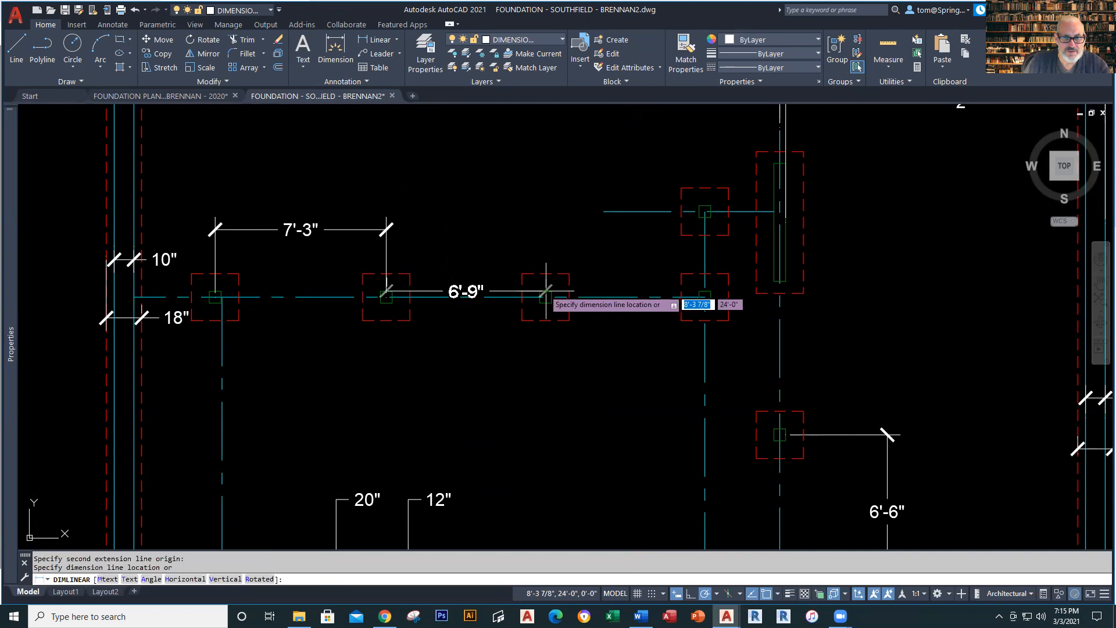
pyautogui.click(393, 230)
# Add a linear dimension between the third and fourth columns of the beam row, in line with the two neighbouring dimensions.
pyautogui.rightClick(593, 234)
pyautogui.click(644, 242)
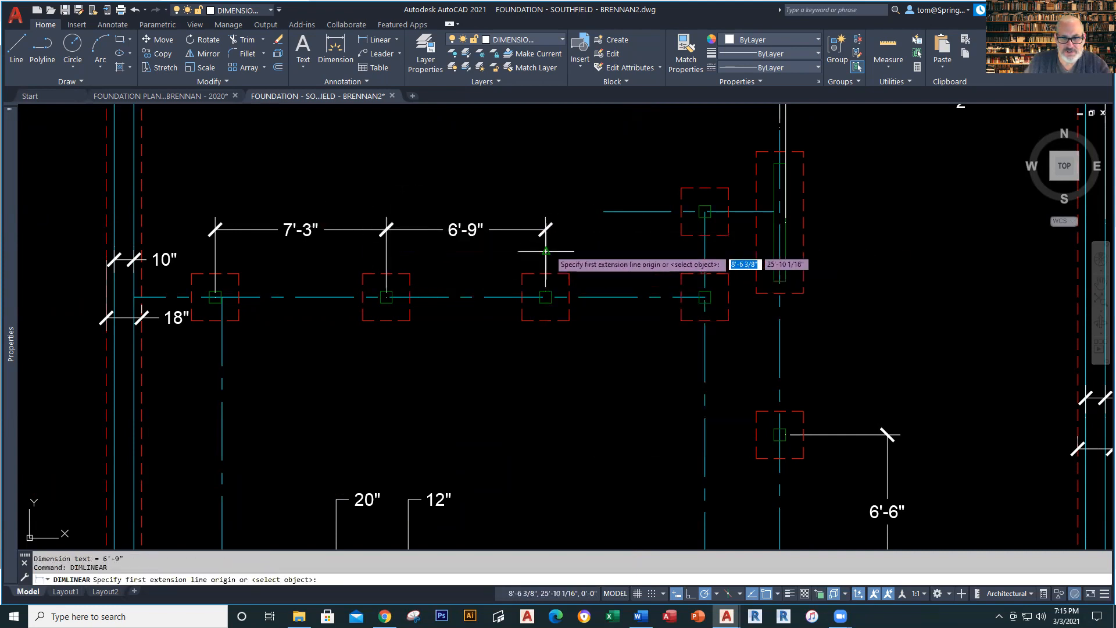
pyautogui.click(546, 297)
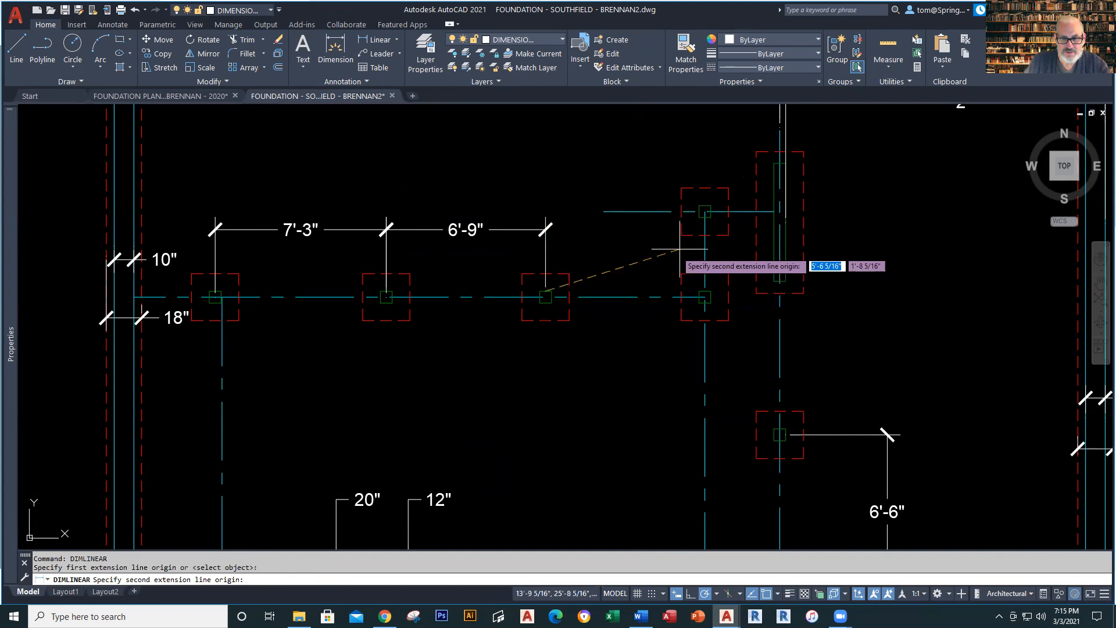
pyautogui.click(705, 297)
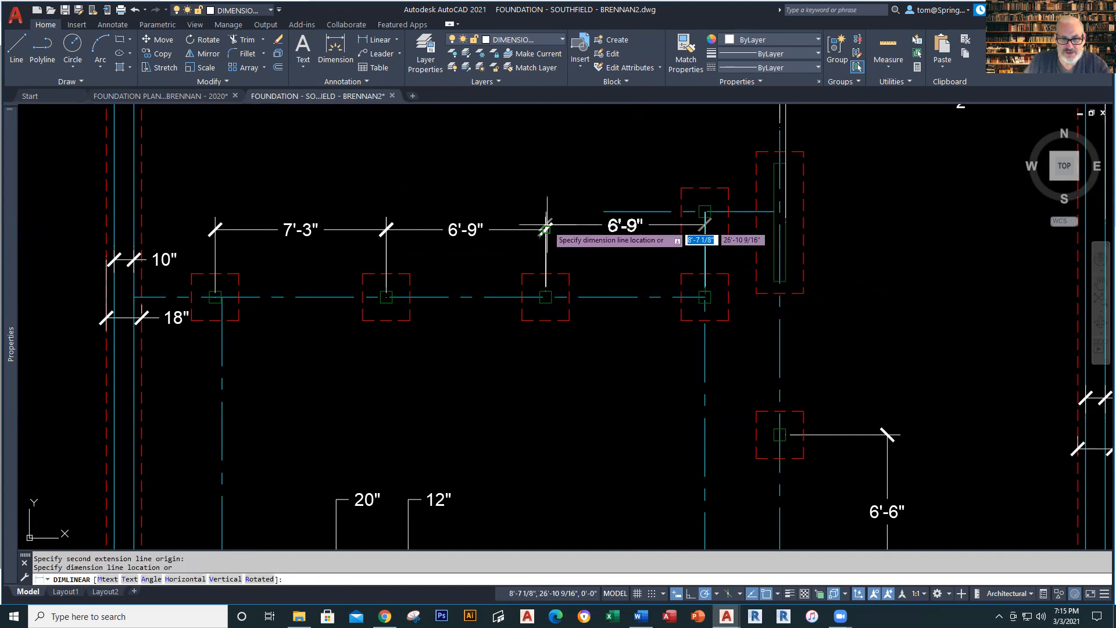
pyautogui.click(545, 230)
pyautogui.press('Escape')
pyautogui.scroll(-5, 618, 386)
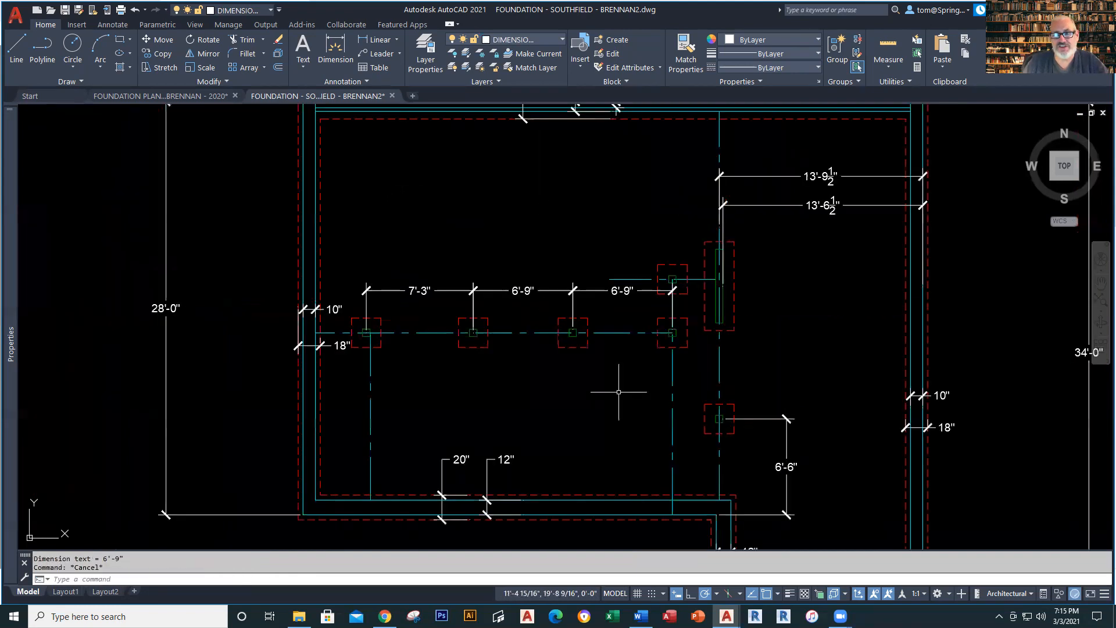
pyautogui.moveTo(618, 386)
pyautogui.mouseDown(button='middle')
pyautogui.moveTo(379, 392)
pyautogui.moveTo(409, 381)
pyautogui.mouseUp(button='middle')
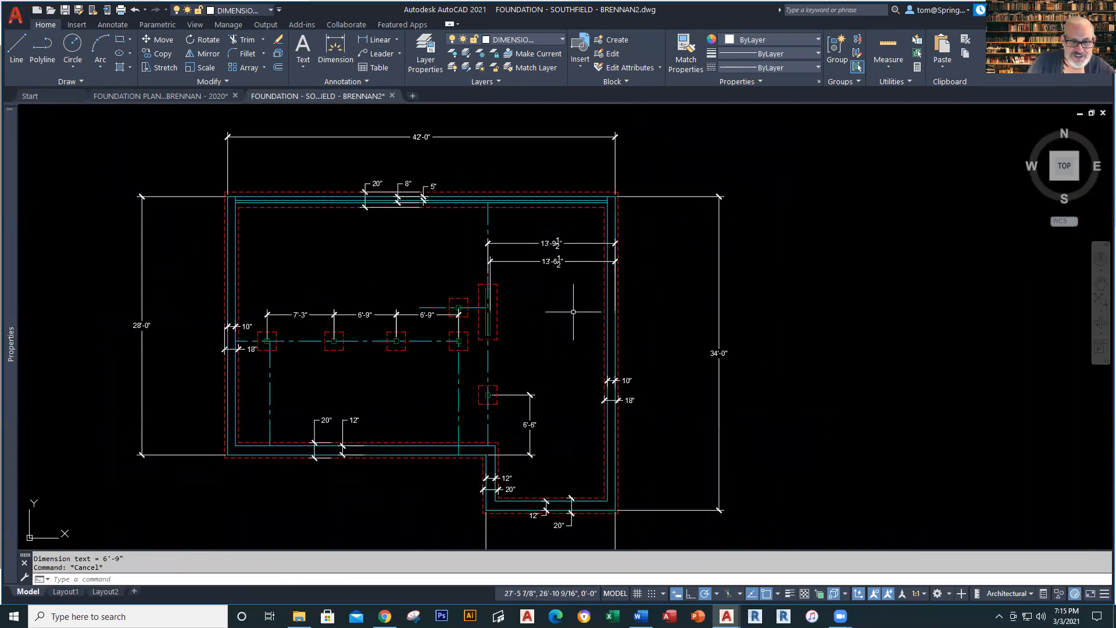
# Check the vertical spacing between the two stacked columns in the 2020 foundation plan drawing with a temporary linear dimension.
pyautogui.click(222, 96)
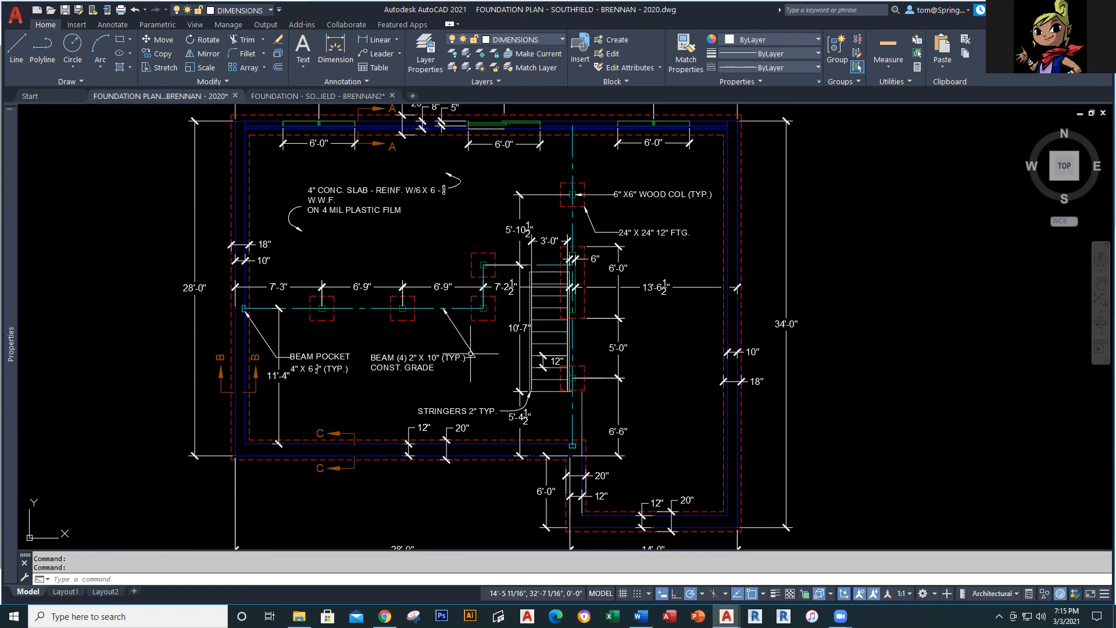
pyautogui.scroll(2, 494, 299)
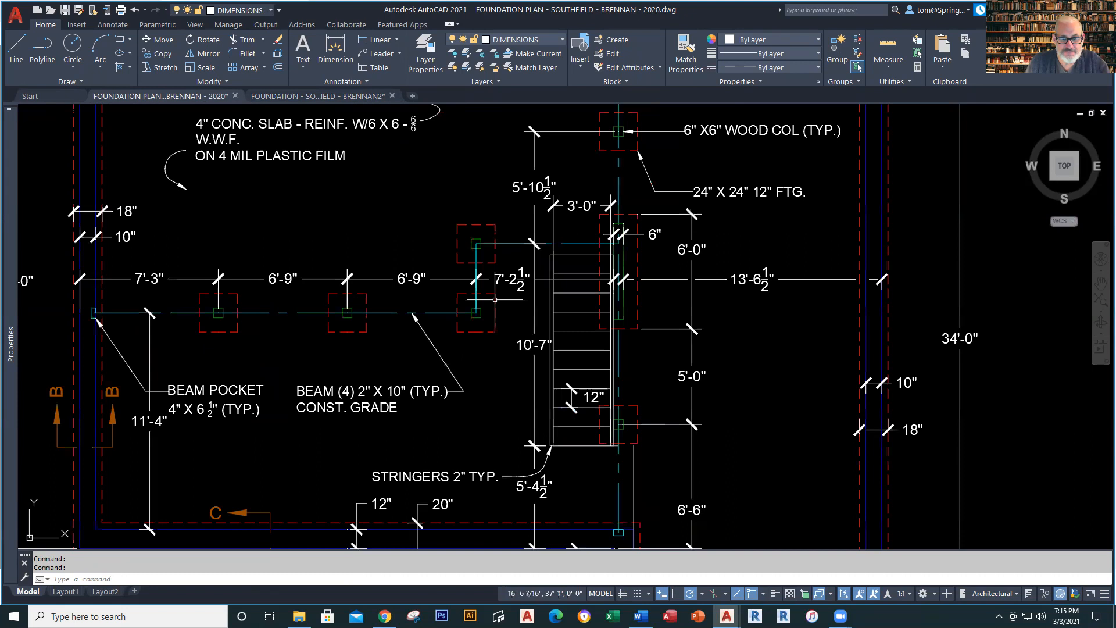
pyautogui.click(369, 40)
pyautogui.click(458, 294)
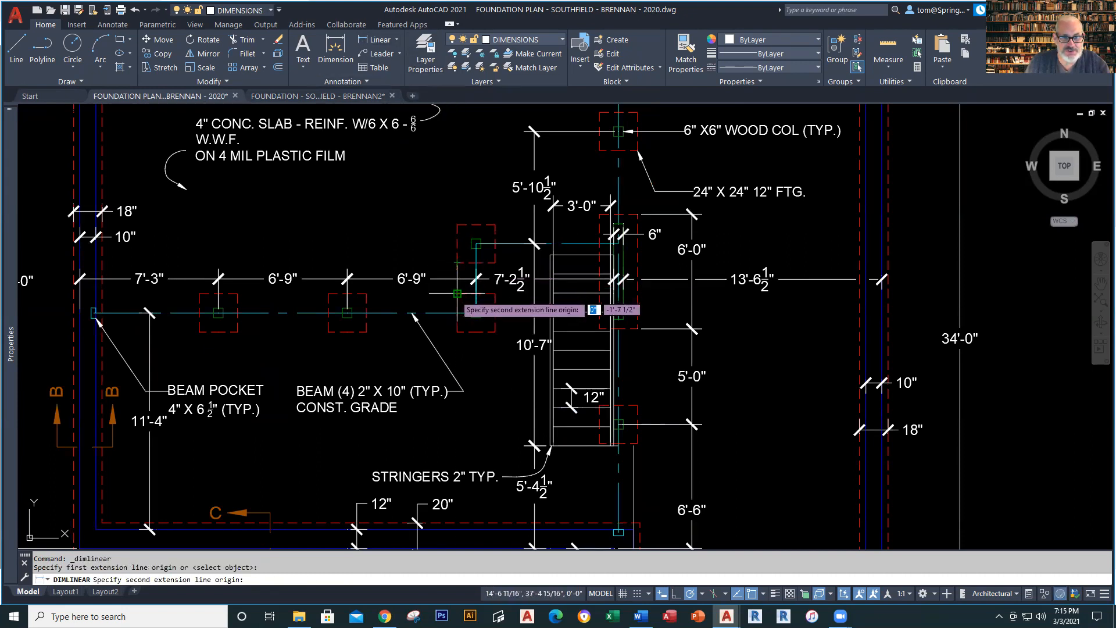
pyautogui.click(458, 294)
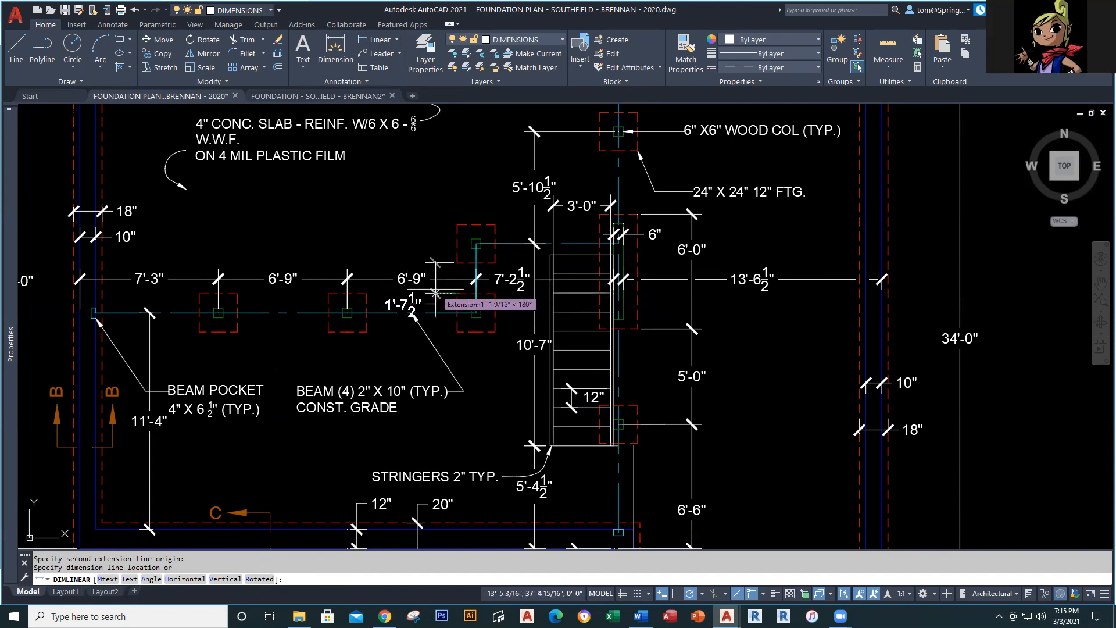
pyautogui.press('Escape')
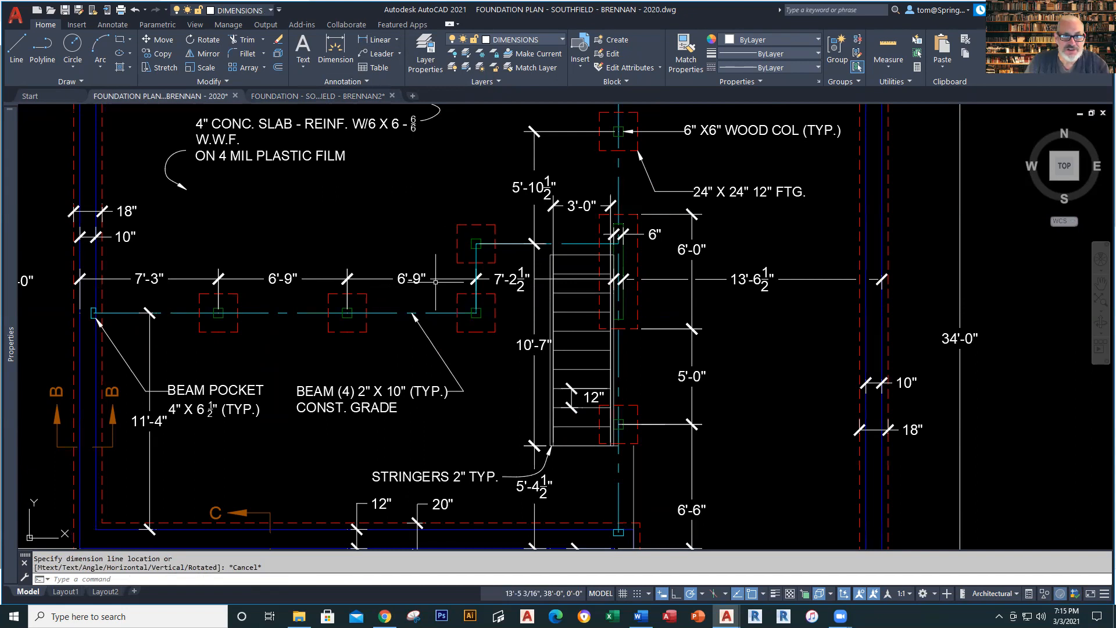
pyautogui.click(378, 39)
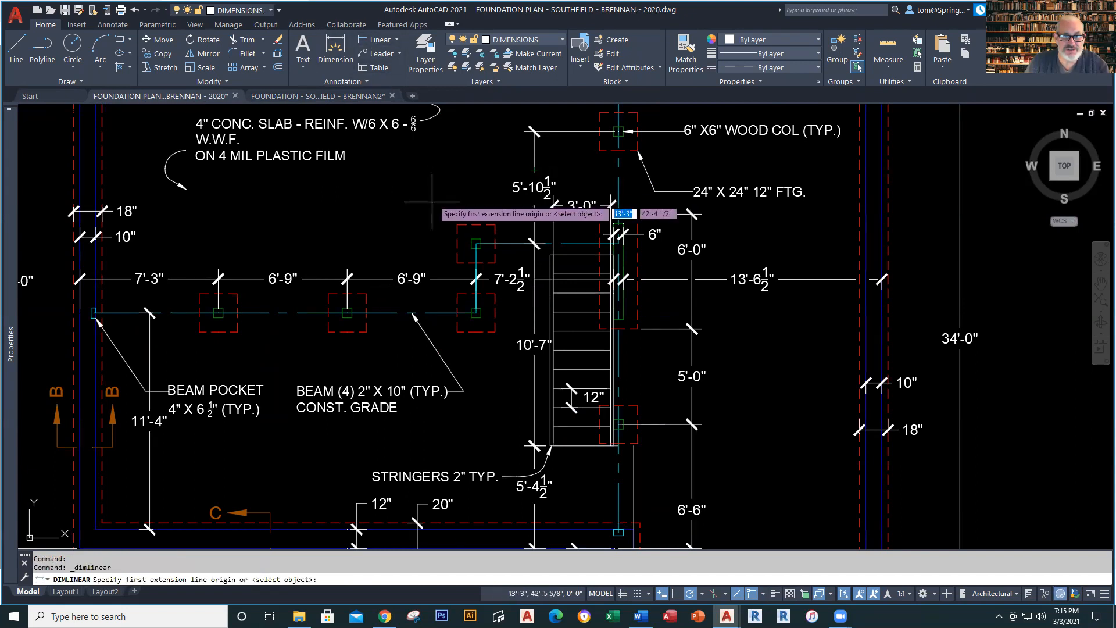
pyautogui.click(476, 243)
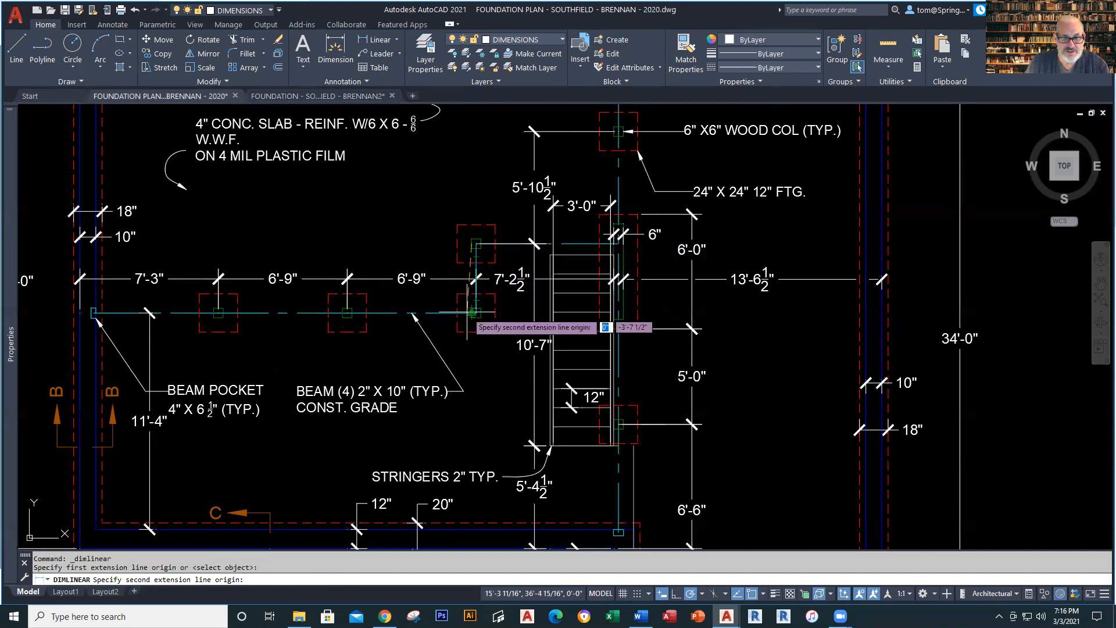
pyautogui.click(475, 313)
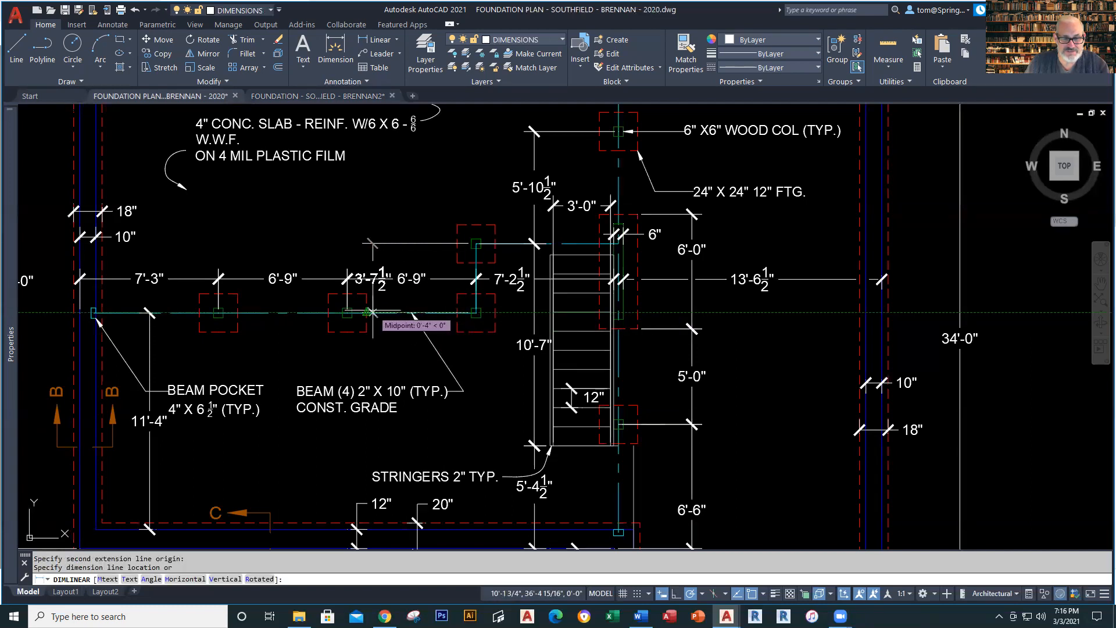
pyautogui.press('Escape')
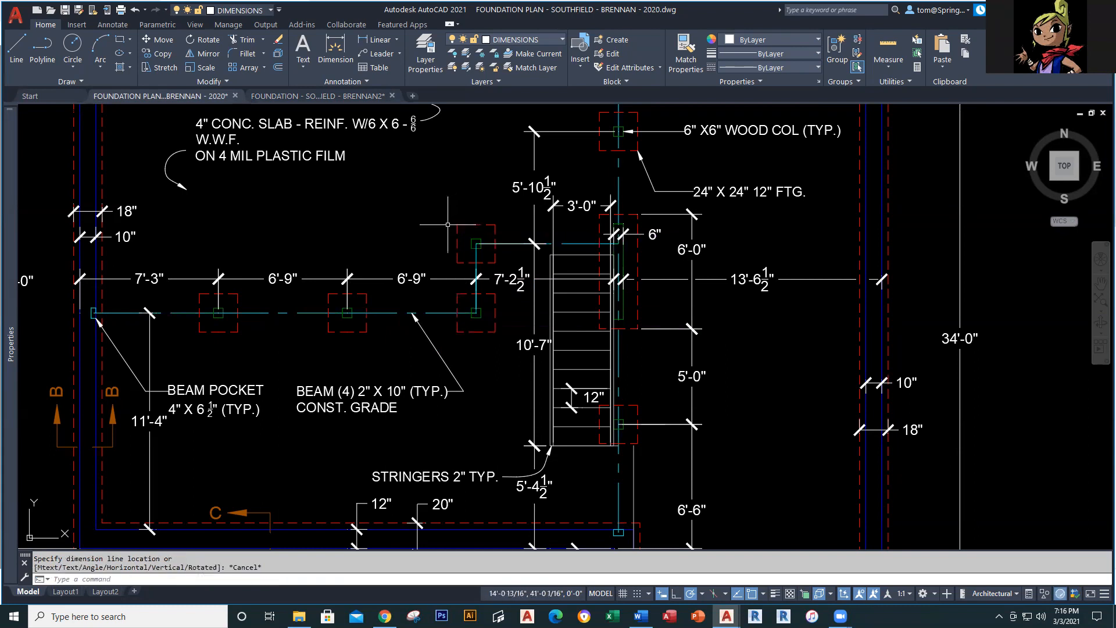
# Back in the BRENNAN2 foundation drawing, draw a construction line 5'-10.5" straight up from the center of the column above the beam row.
pyautogui.scroll(-5, 447, 225)
pyautogui.moveTo(439, 248)
pyautogui.mouseDown(button='middle')
pyautogui.moveTo(433, 309)
pyautogui.moveTo(432, 290)
pyautogui.mouseUp(button='middle')
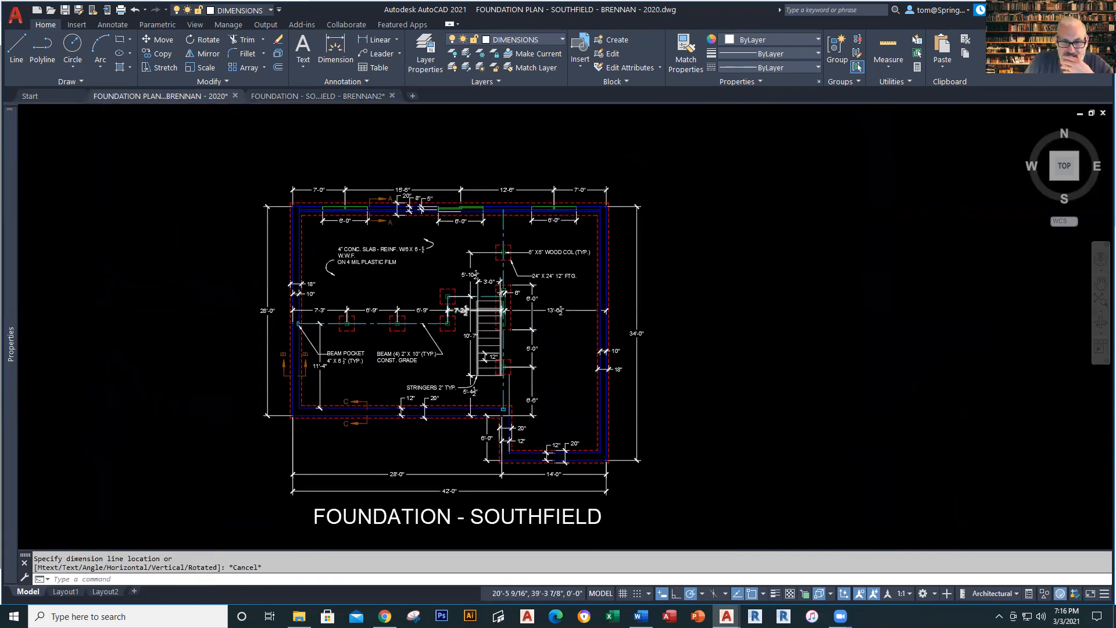
pyautogui.scroll(4, 478, 303)
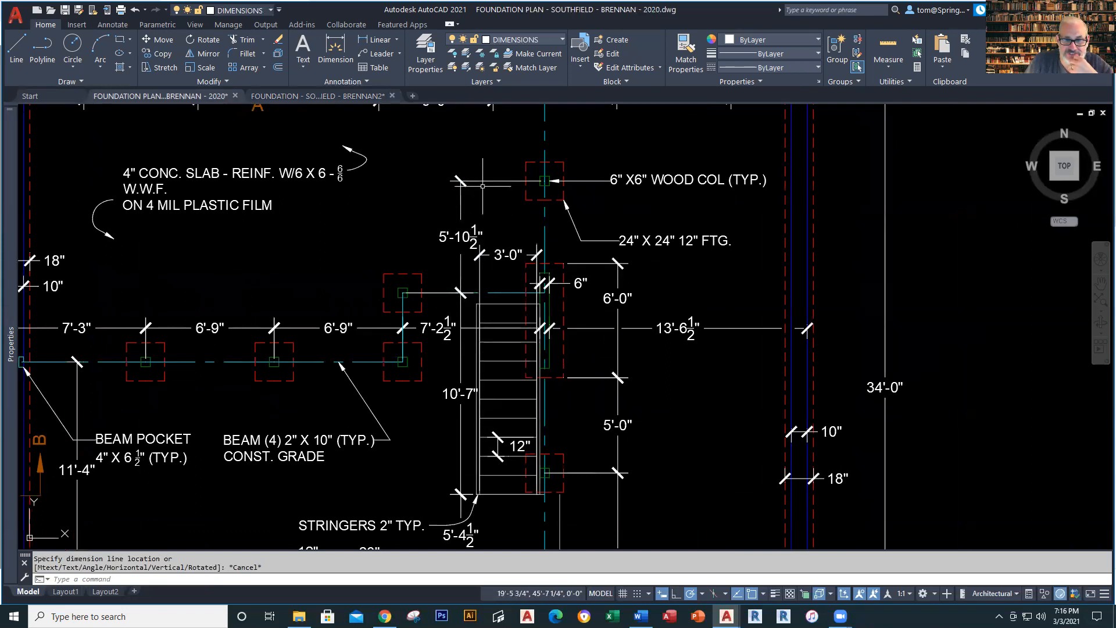
pyautogui.click(297, 97)
pyautogui.moveTo(528, 314)
pyautogui.mouseDown(button='middle')
pyautogui.moveTo(419, 356)
pyautogui.moveTo(434, 348)
pyautogui.mouseUp(button='middle')
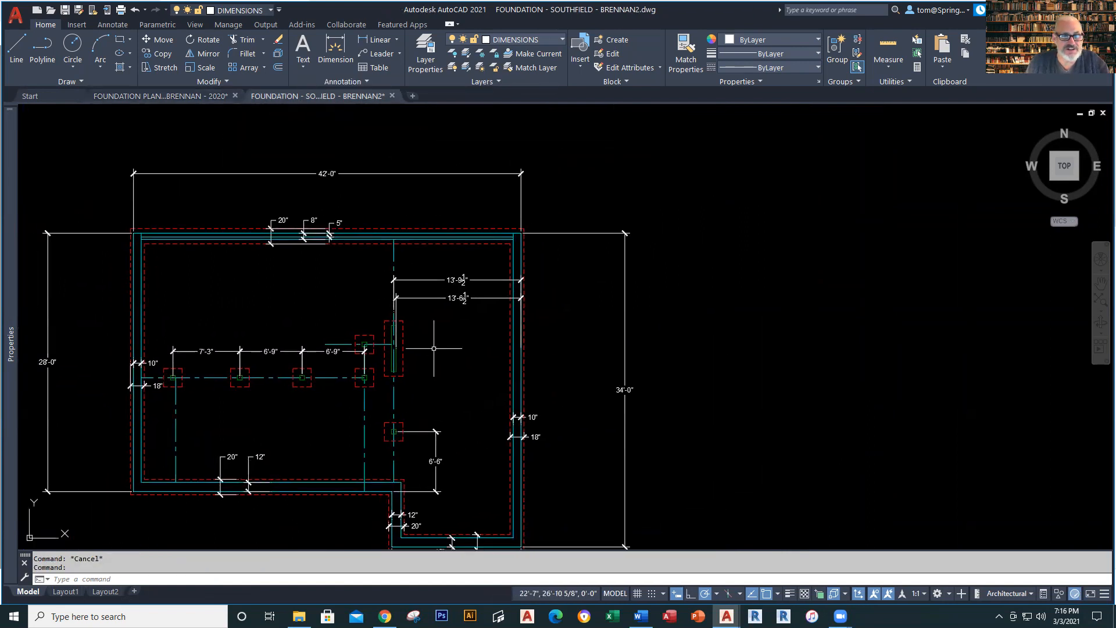
pyautogui.click(19, 51)
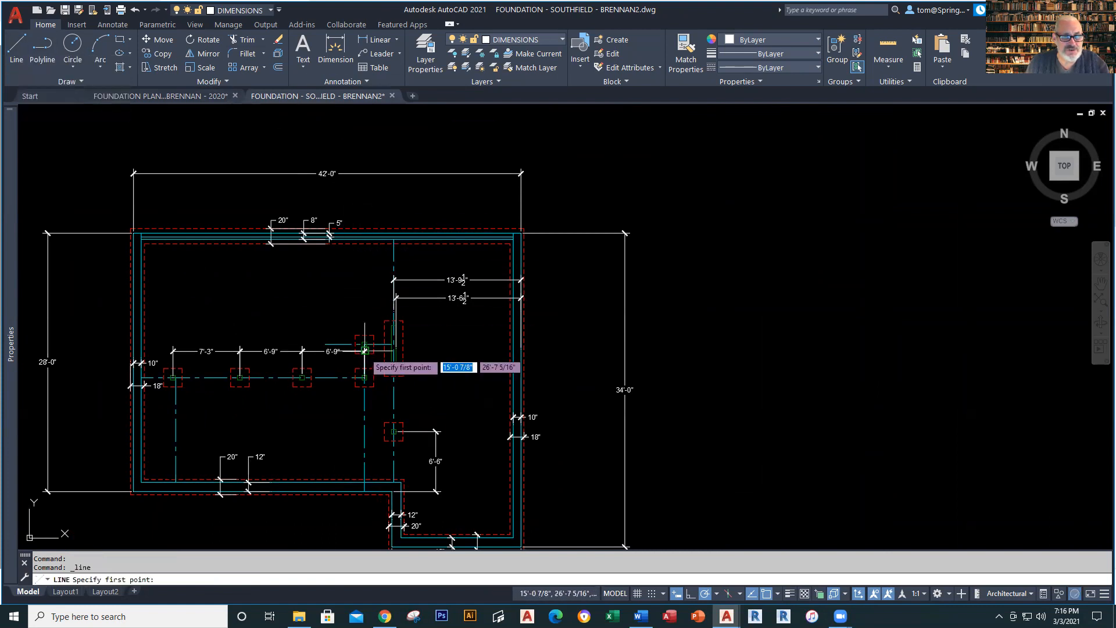
pyautogui.scroll(8, 364, 349)
pyautogui.click(365, 345)
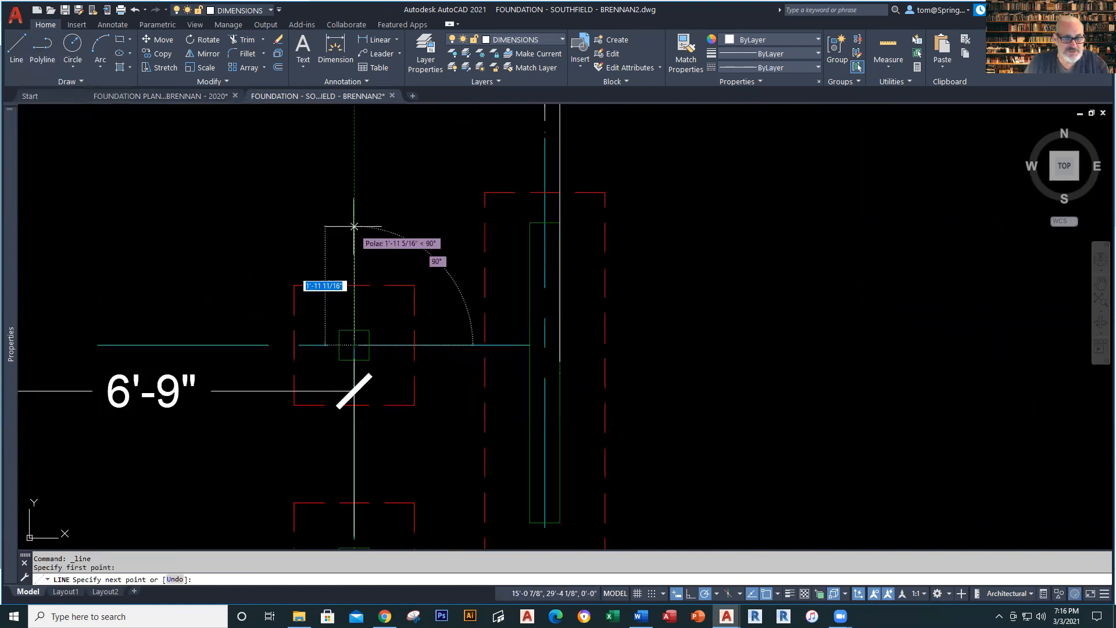
pyautogui.write('5')
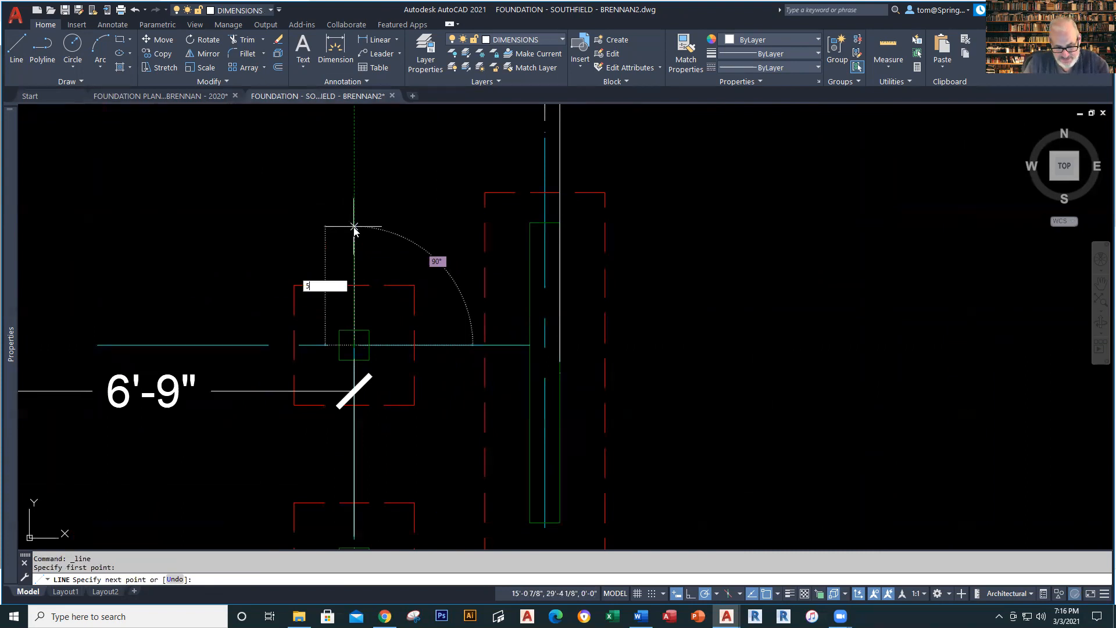
pyautogui.write("'10.5")
pyautogui.press('Return')
# Continue the construction line horizontally to the right from its upper end, crossing the vertical beam line.
pyautogui.scroll(1, 354, 226)
pyautogui.scroll(-2, 388, 276)
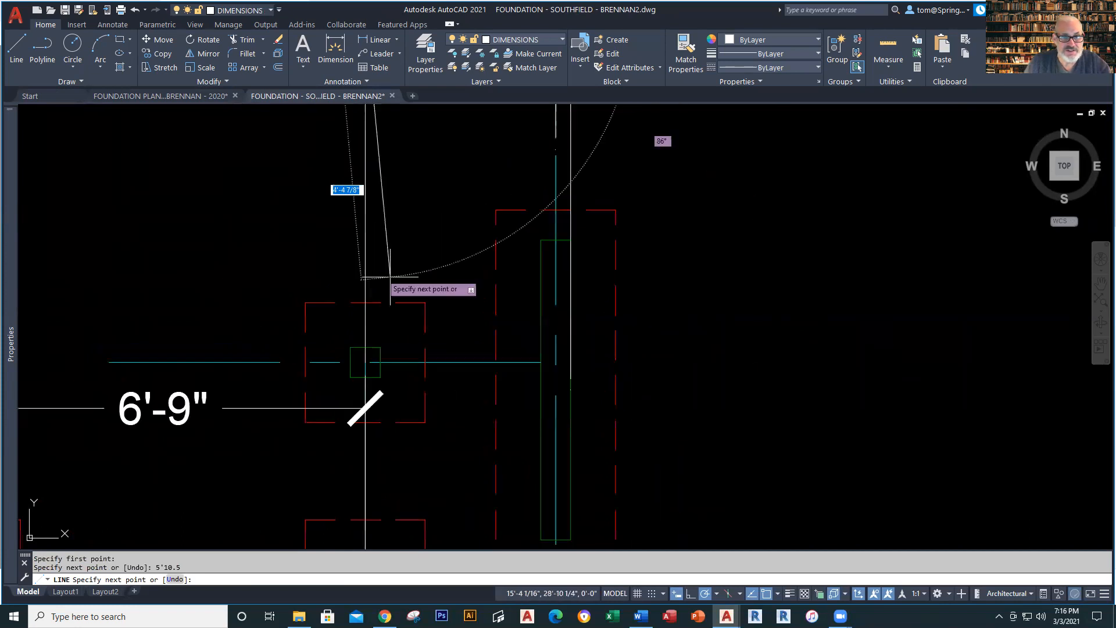
pyautogui.scroll(-1, 439, 281)
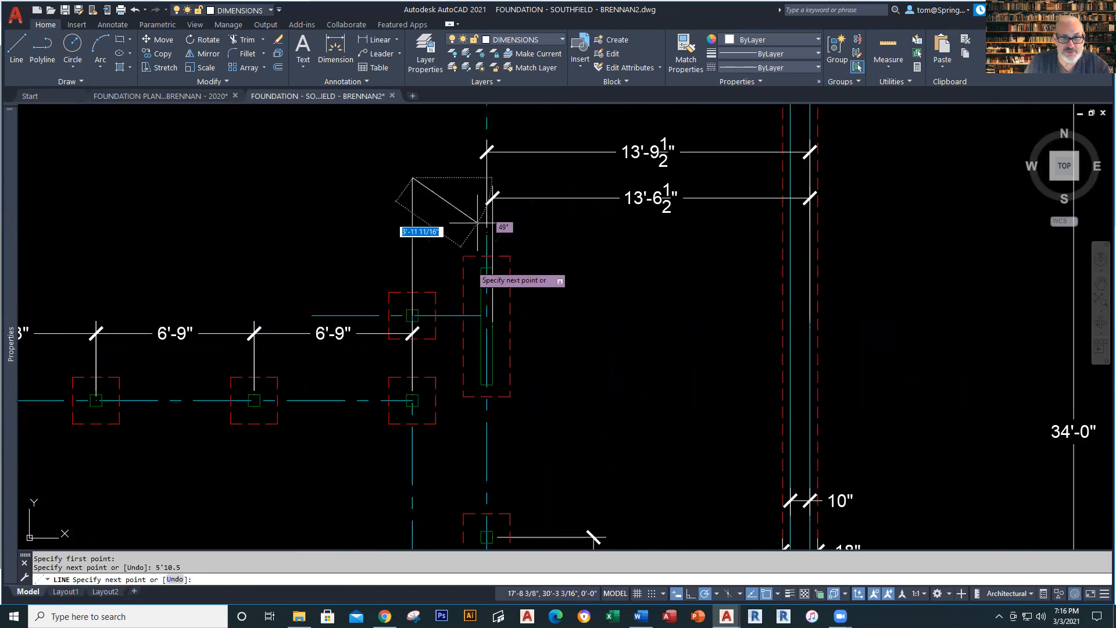
pyautogui.scroll(-2, 533, 298)
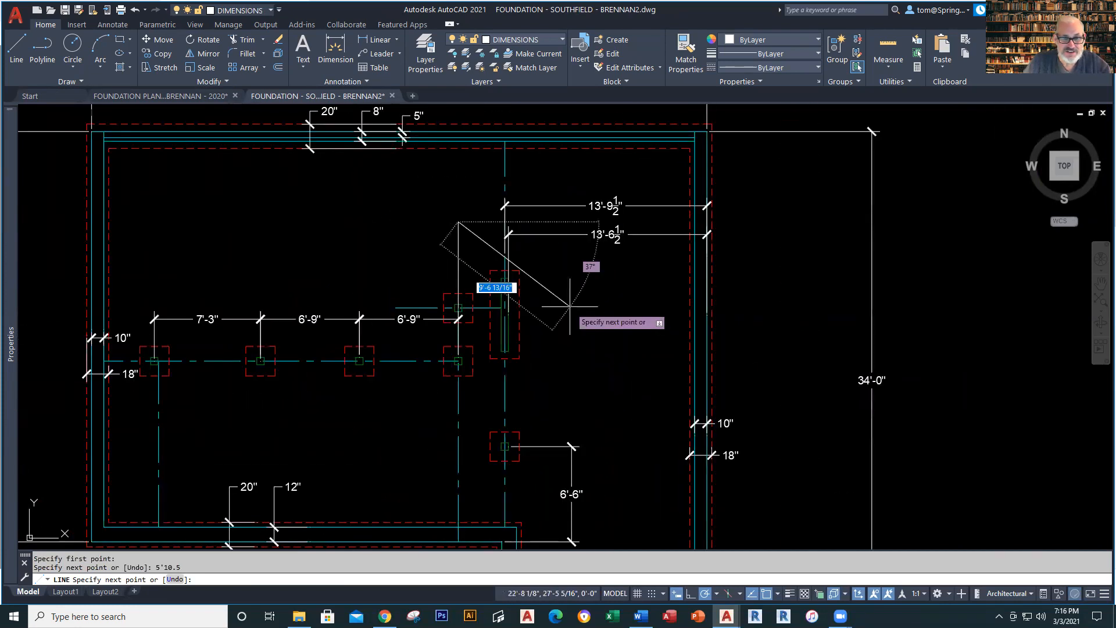
pyautogui.moveTo(569, 306); pyautogui.dragTo(536, 479, button='middle')
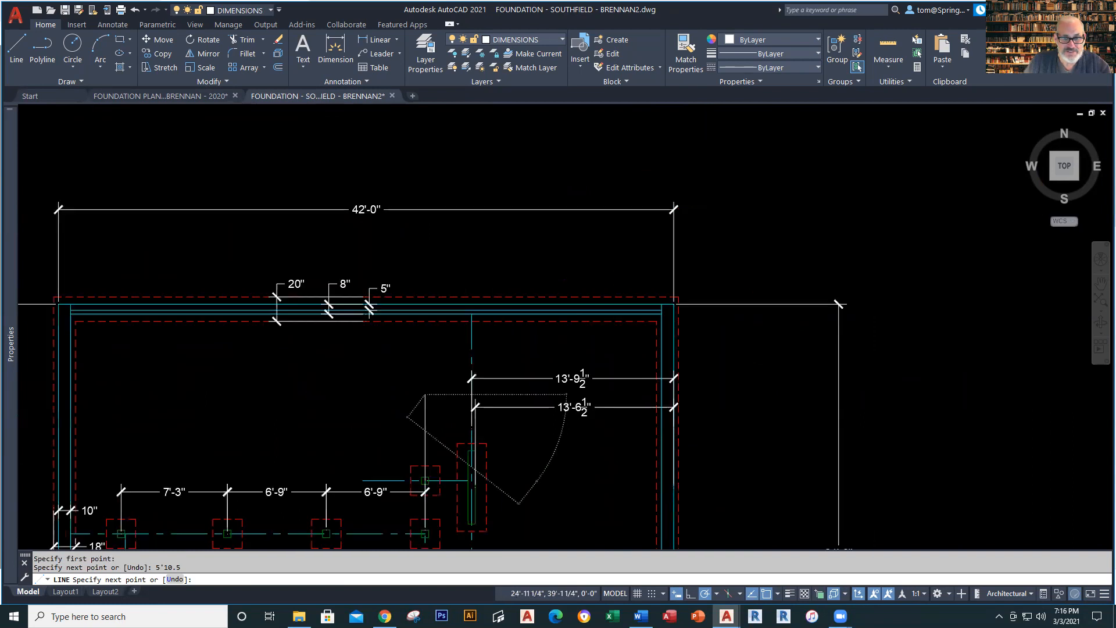
pyautogui.click(520, 394)
pyautogui.press('Escape')
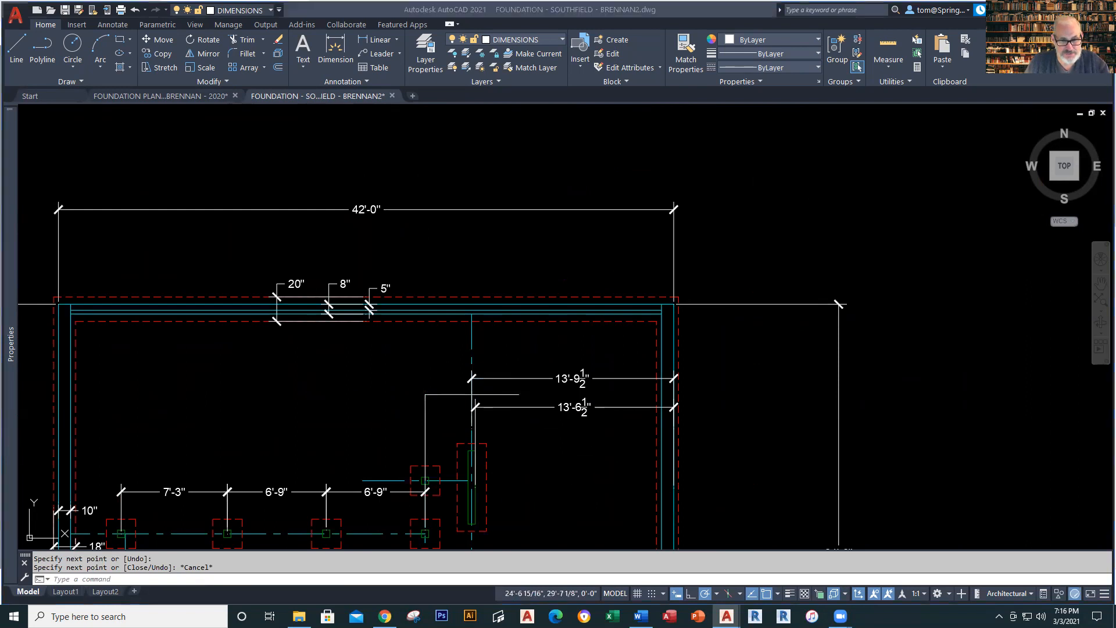
# Copy the column and footing above the beam row to where the horizontal construction line crosses the vertical beam line.
pyautogui.click(208, 100)
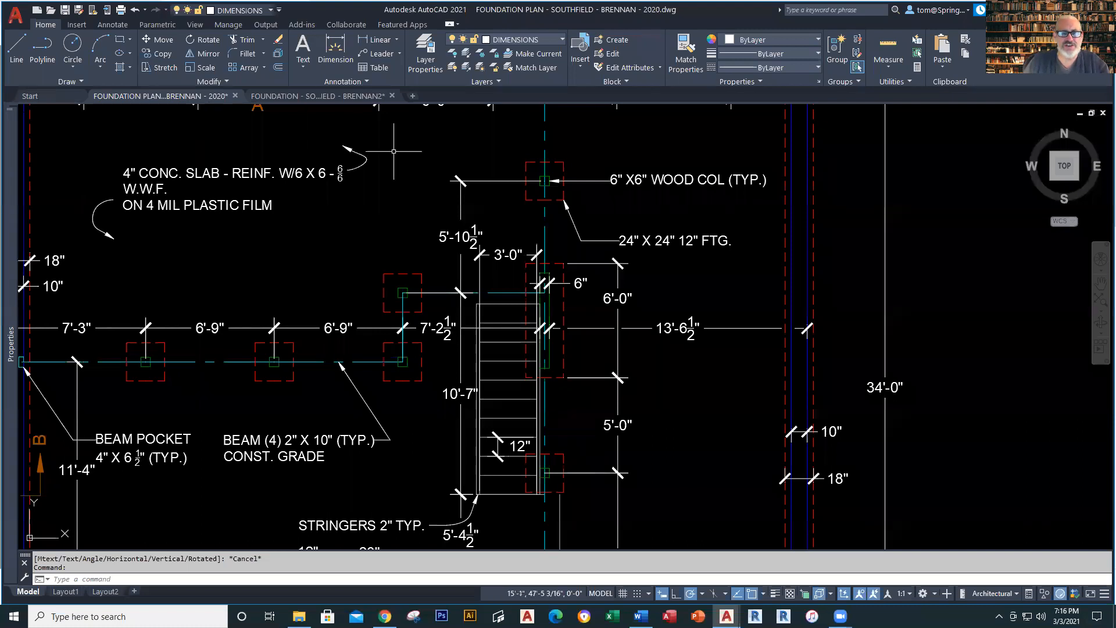
pyautogui.click(315, 96)
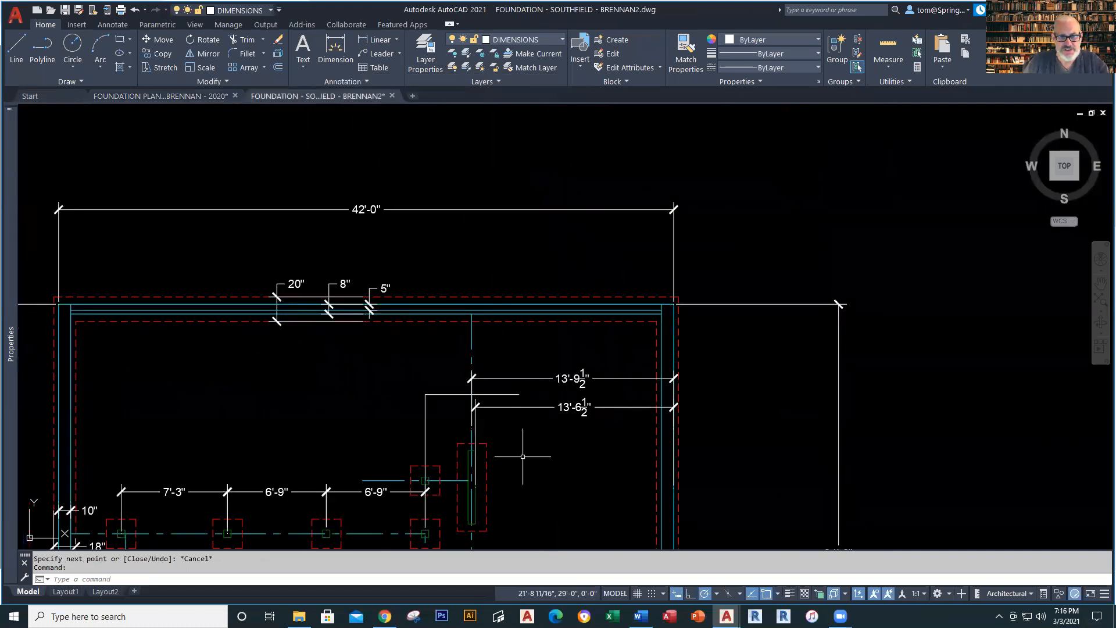
pyautogui.scroll(2, 523, 456)
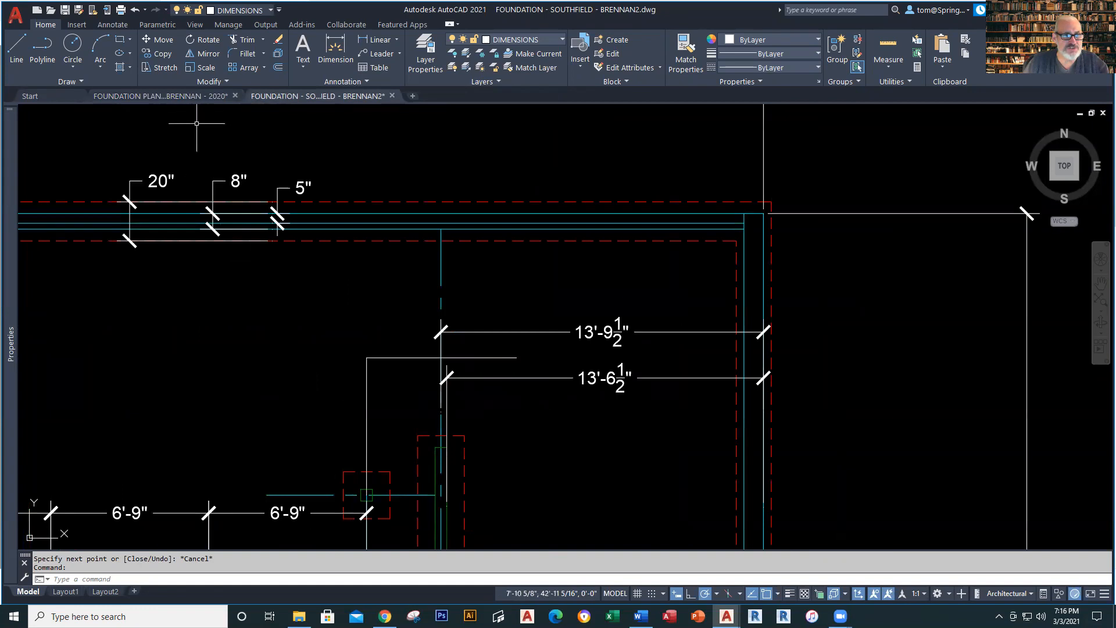
pyautogui.click(158, 54)
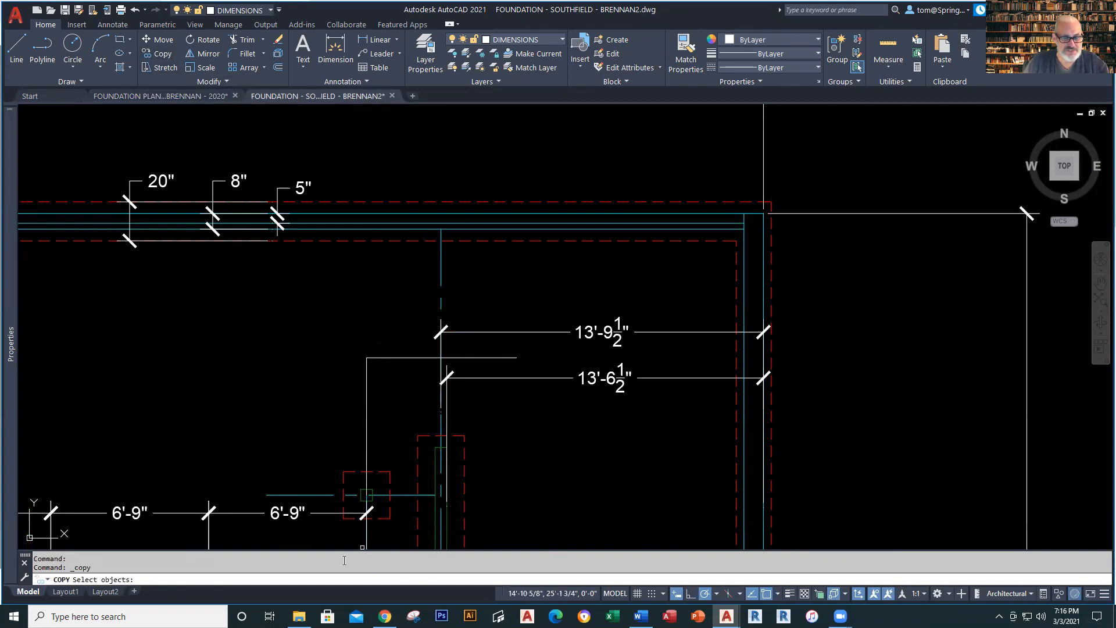
pyautogui.click(399, 448)
pyautogui.press('Return')
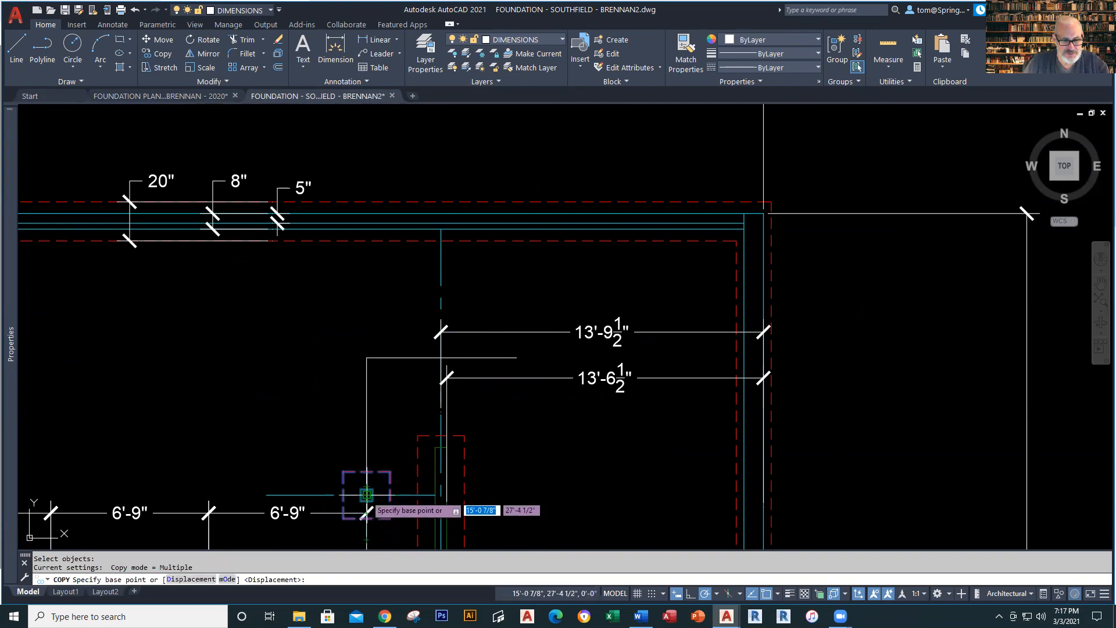
pyautogui.click(366, 495)
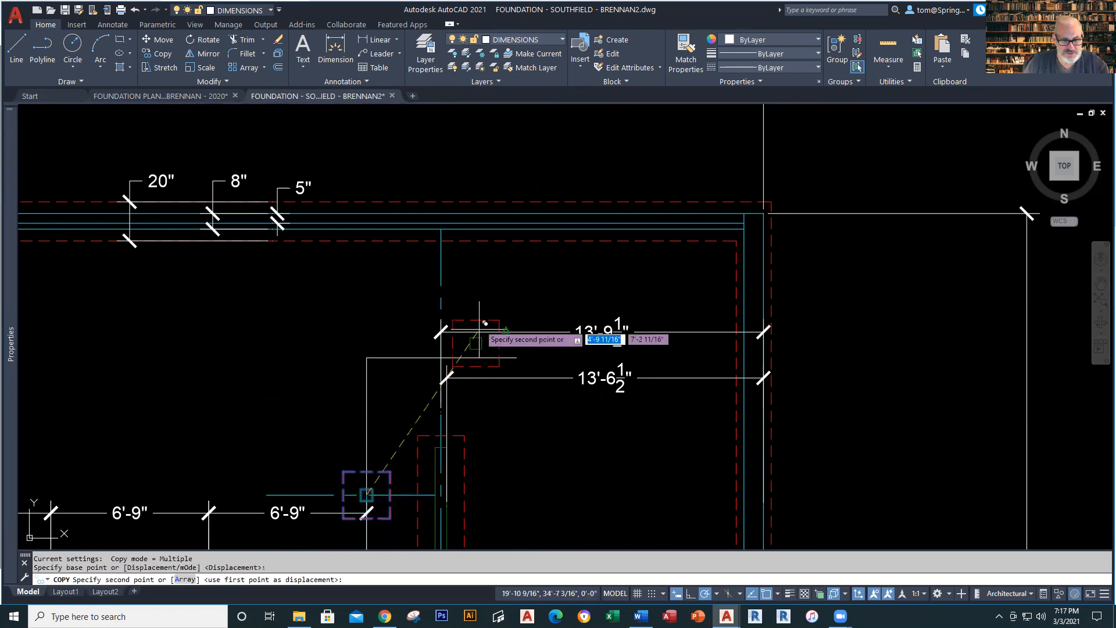
pyautogui.click(440, 357)
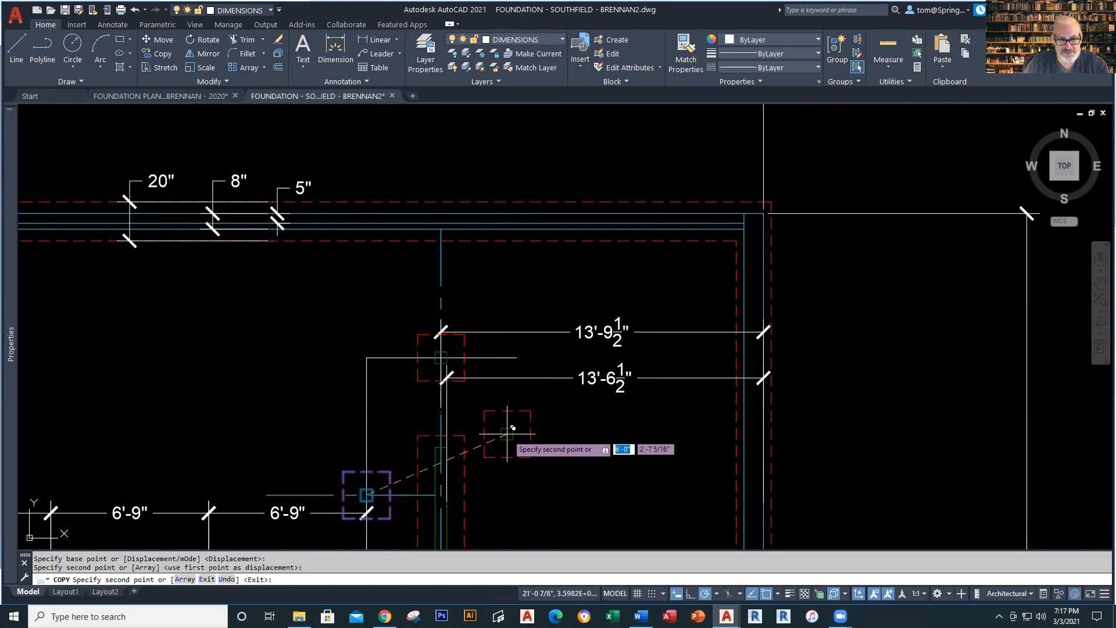
pyautogui.press('Escape')
pyautogui.press('Escape')
# Erase the horizontal and vertical construction lines used to locate the new column.
pyautogui.click(497, 357)
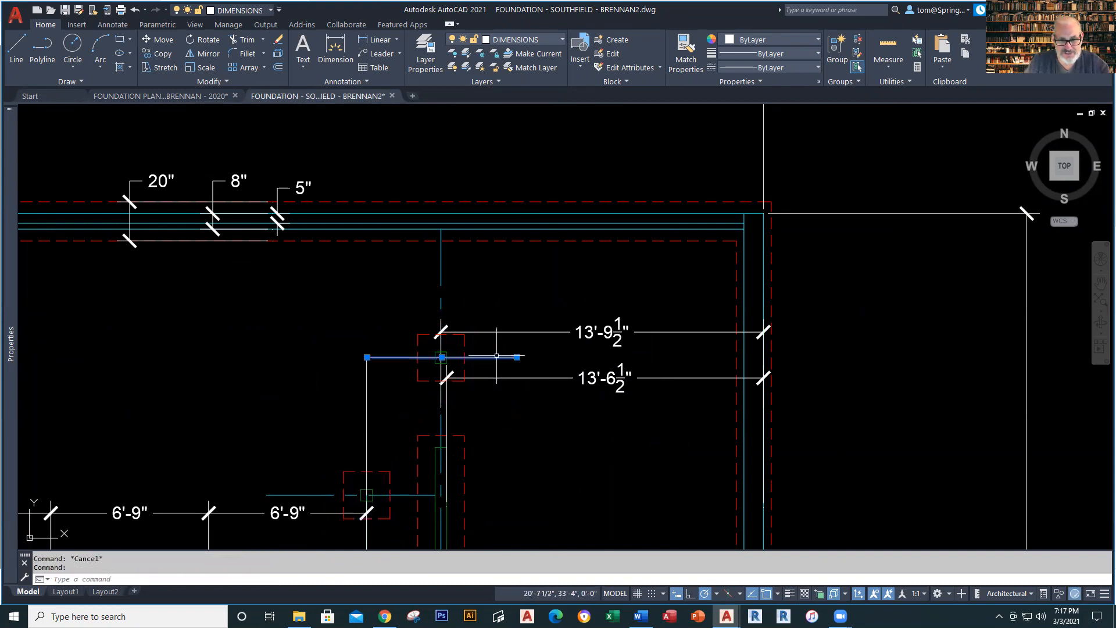
pyautogui.press('Delete')
pyautogui.click(389, 380)
pyautogui.click(350, 407)
pyautogui.press('Delete')
pyautogui.scroll(-1, 550, 428)
pyautogui.click(448, 495)
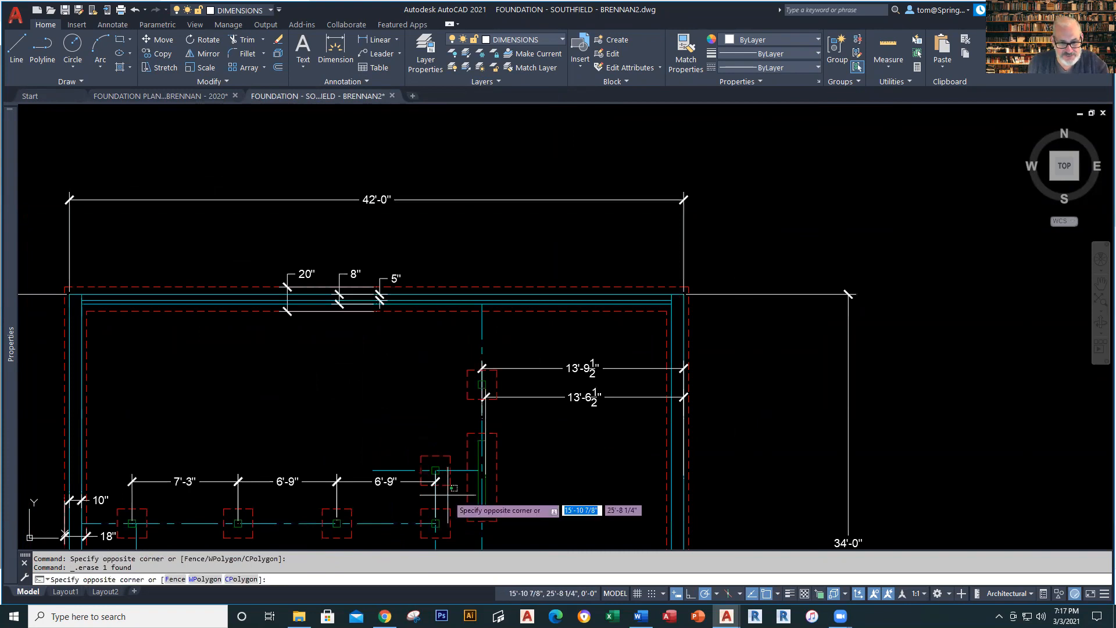
pyautogui.press('Escape')
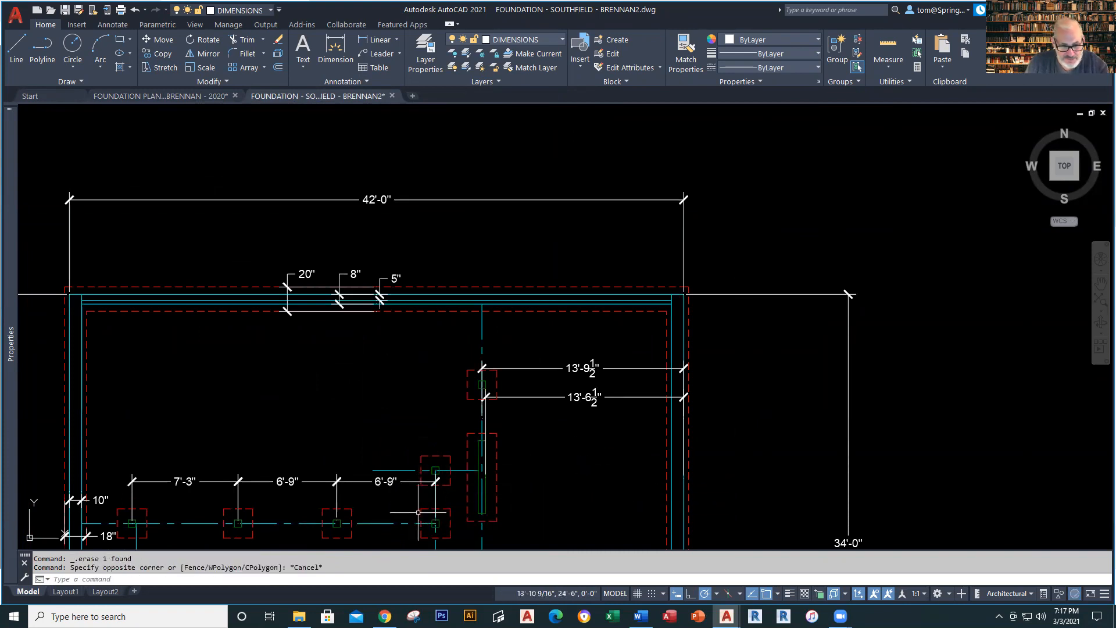
# Save the foundation drawing with the new column and footing in place.
pyautogui.scroll(-2, 598, 467)
pyautogui.moveTo(598, 467)
pyautogui.mouseDown(button='middle')
pyautogui.moveTo(552, 373)
pyautogui.moveTo(549, 333)
pyautogui.mouseUp(button='middle')
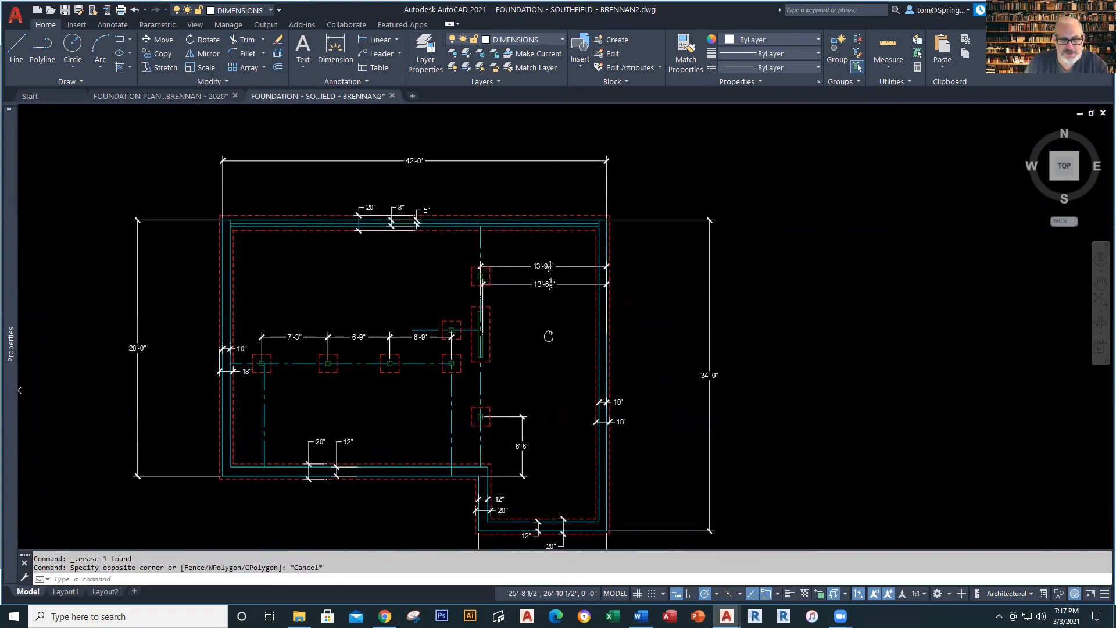
pyautogui.click(66, 13)
pyautogui.scroll(2, 525, 360)
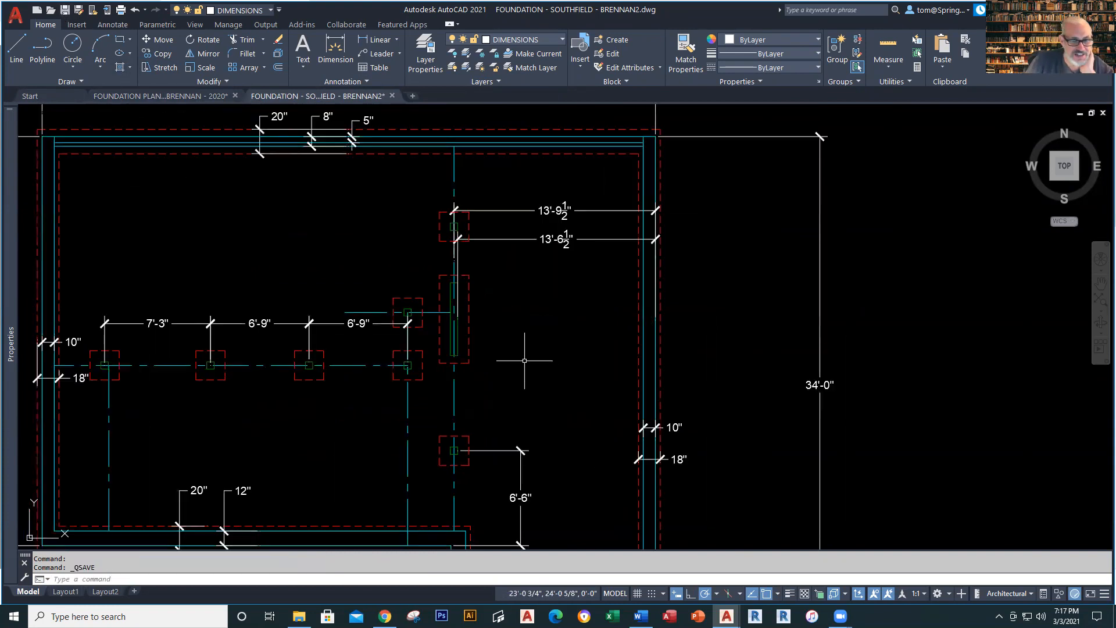
pyautogui.scroll(-2, 525, 360)
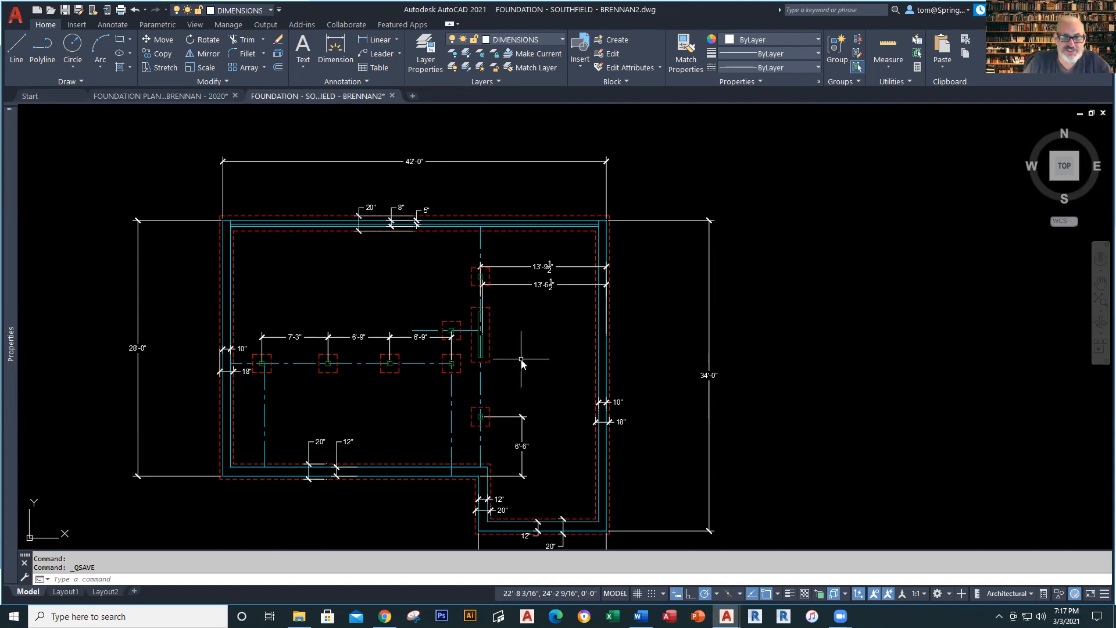
# Examine the staircase in the 2020 reference drawing: its stringers, treads, dimensions and position against the long column, lower footing and beam line.
pyautogui.hotkey('alt', 'Tab')
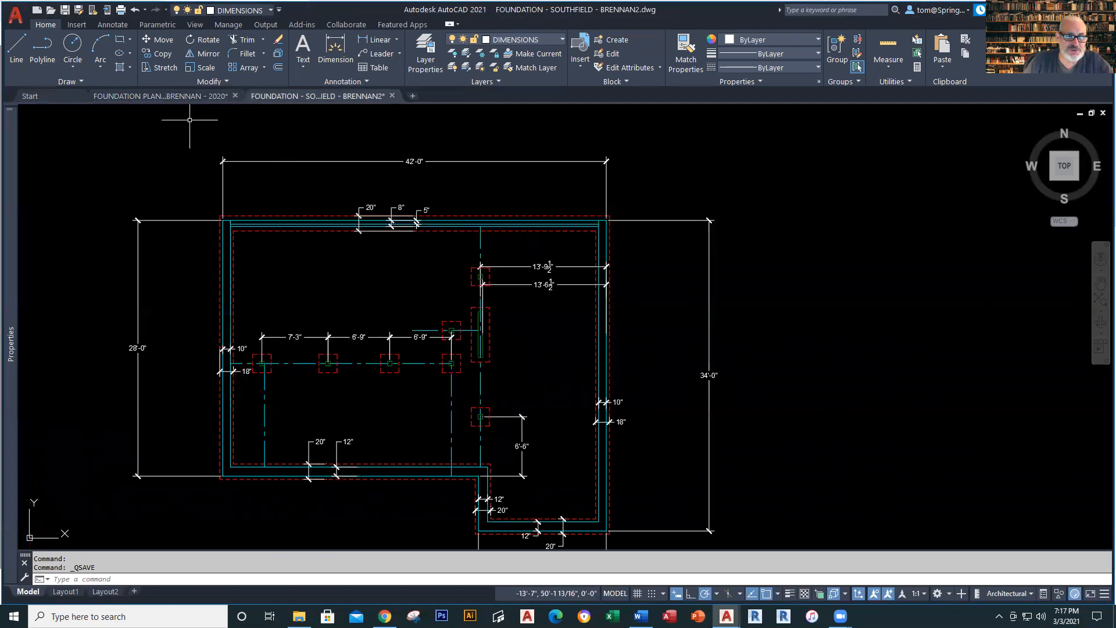
pyautogui.click(195, 96)
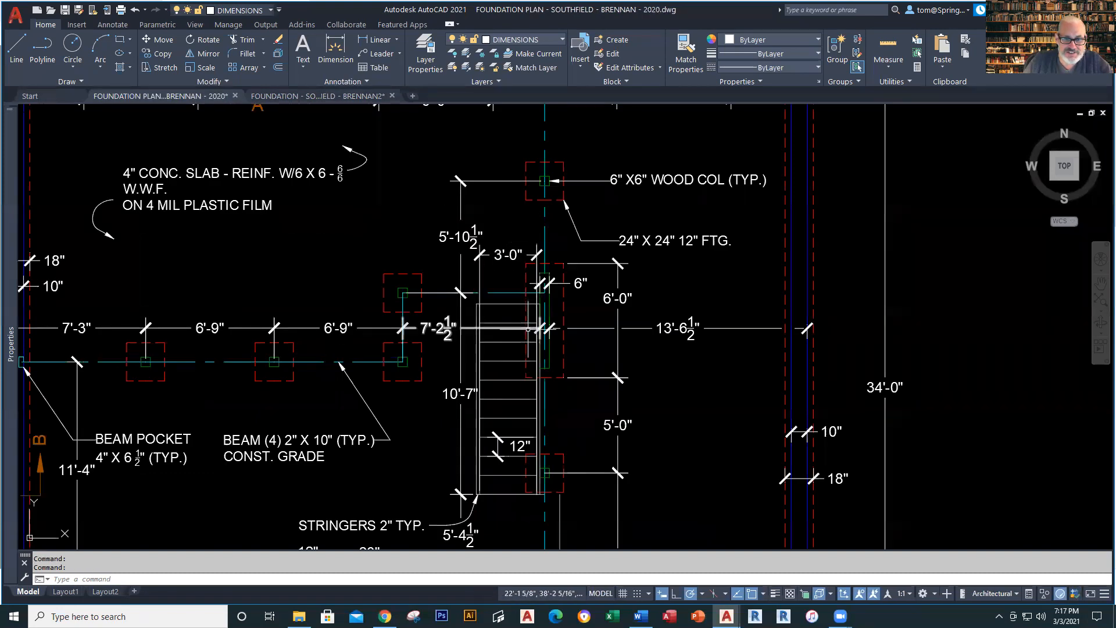
pyautogui.scroll(1, 535, 408)
pyautogui.scroll(-1, 581, 437)
pyautogui.moveTo(584, 442); pyautogui.dragTo(576, 315, button='middle')
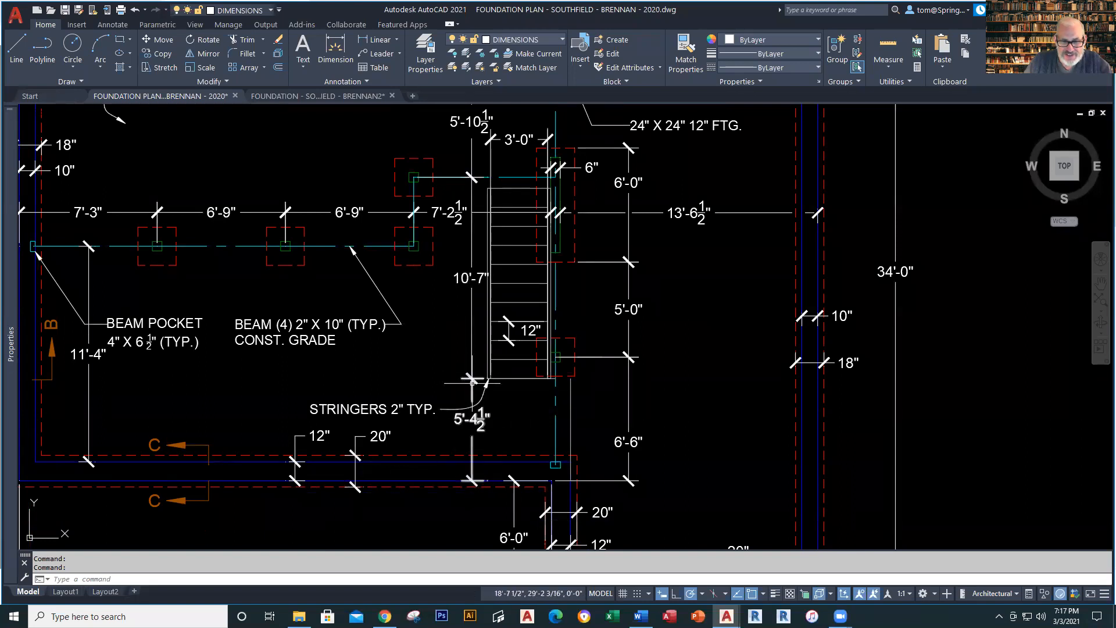
pyautogui.moveTo(556, 413); pyautogui.dragTo(554, 540, button='middle')
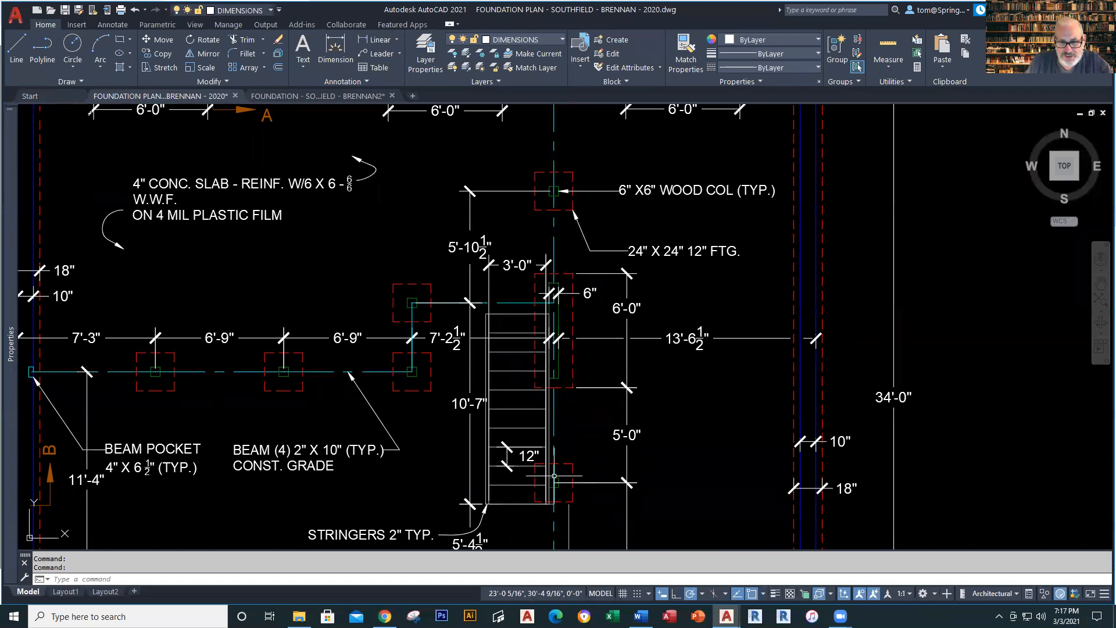
pyautogui.scroll(2, 556, 465)
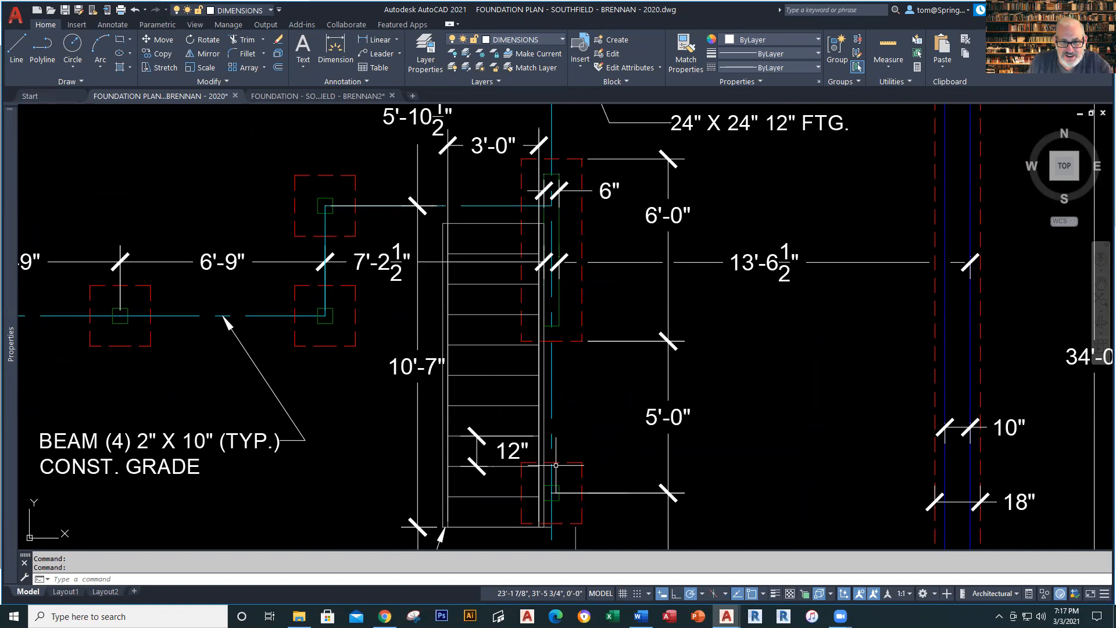
pyautogui.scroll(-2, 531, 262)
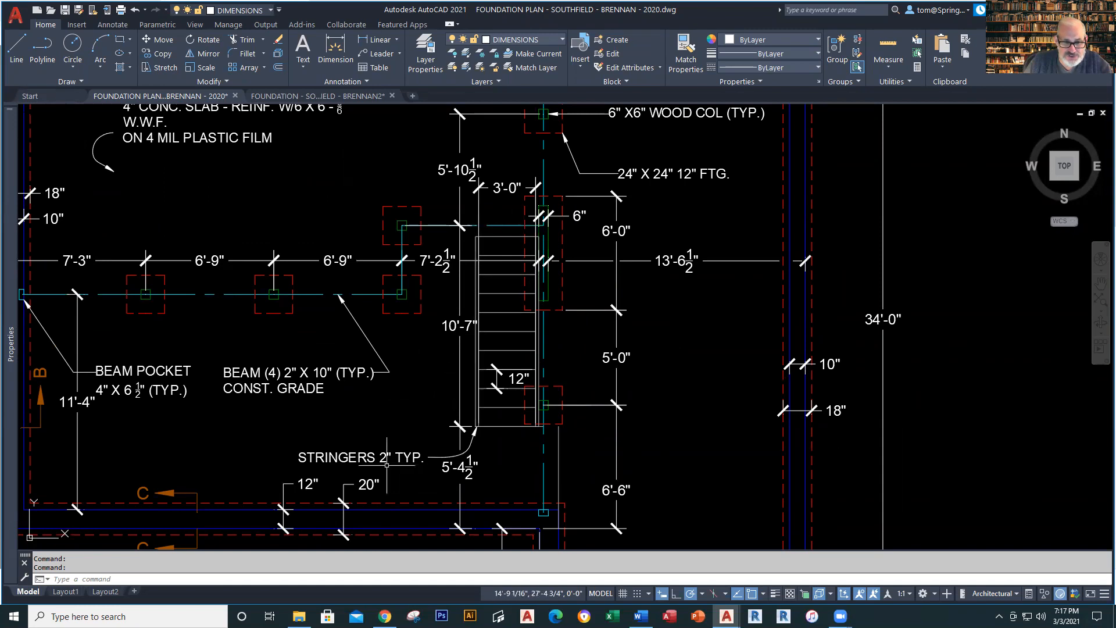
pyautogui.scroll(2, 387, 465)
pyautogui.scroll(-3, 387, 465)
pyautogui.scroll(3, 387, 465)
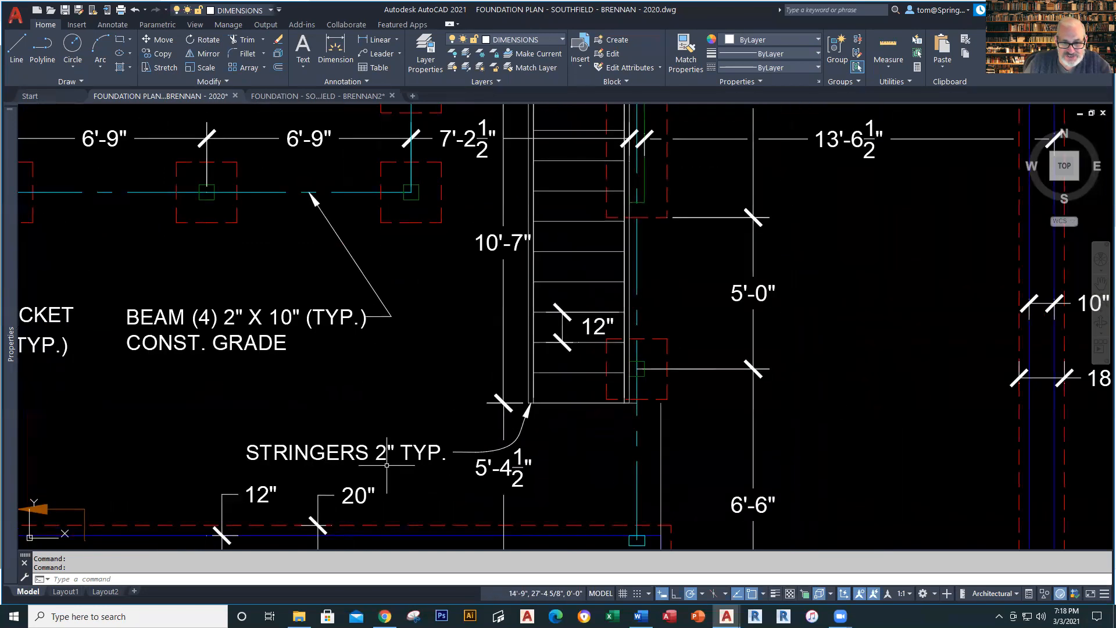
pyautogui.scroll(-1, 386, 465)
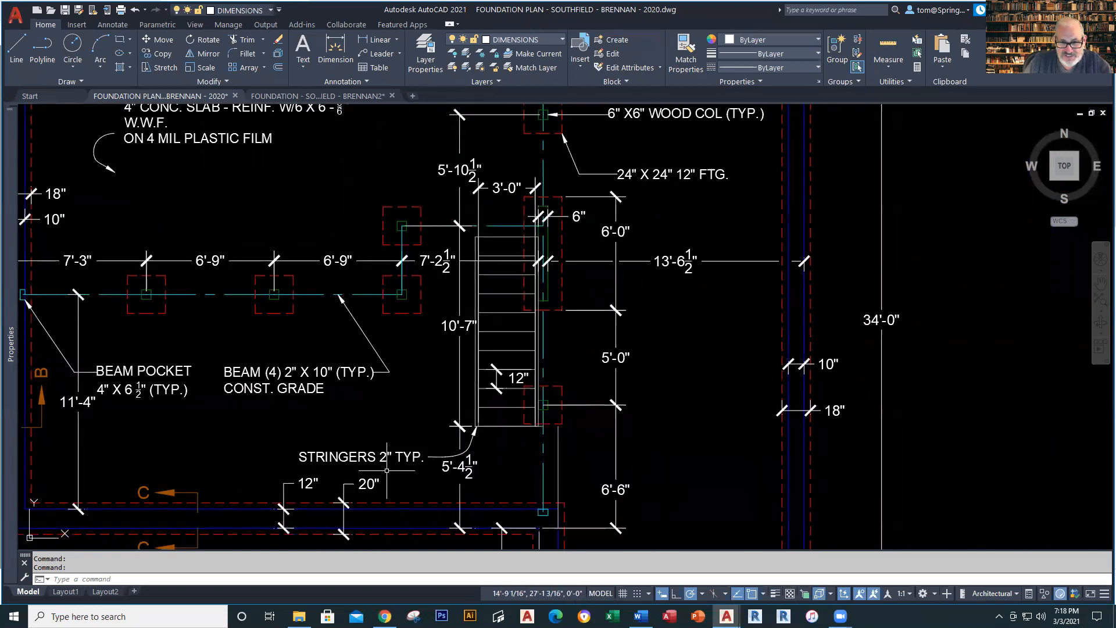
pyautogui.scroll(6, 544, 300)
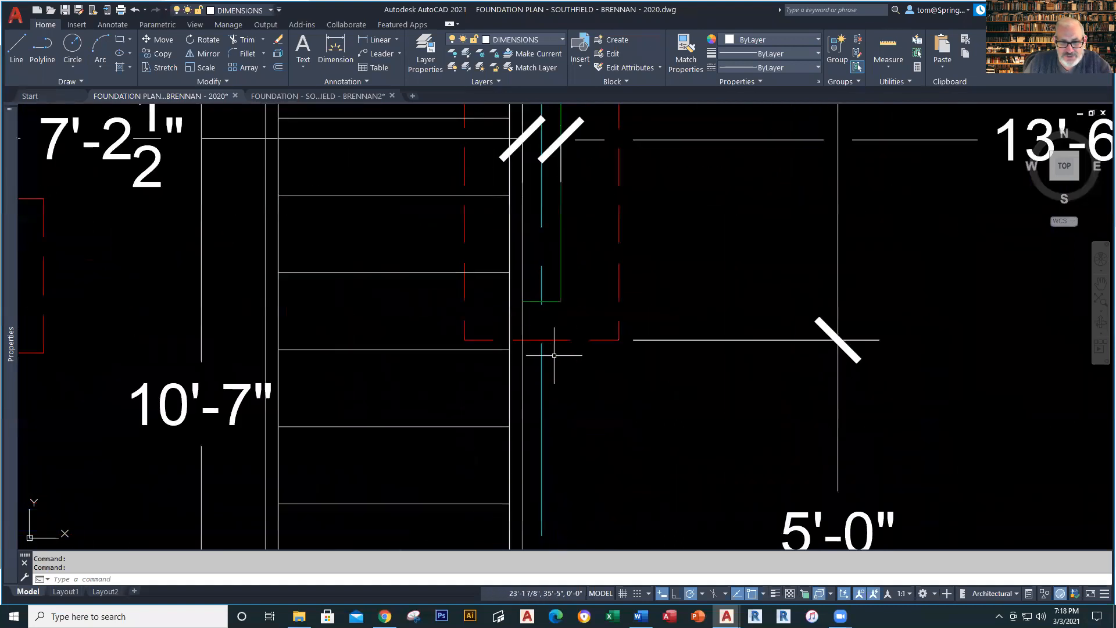
pyautogui.click(524, 318)
pyautogui.press('Escape')
pyautogui.scroll(-6, 598, 401)
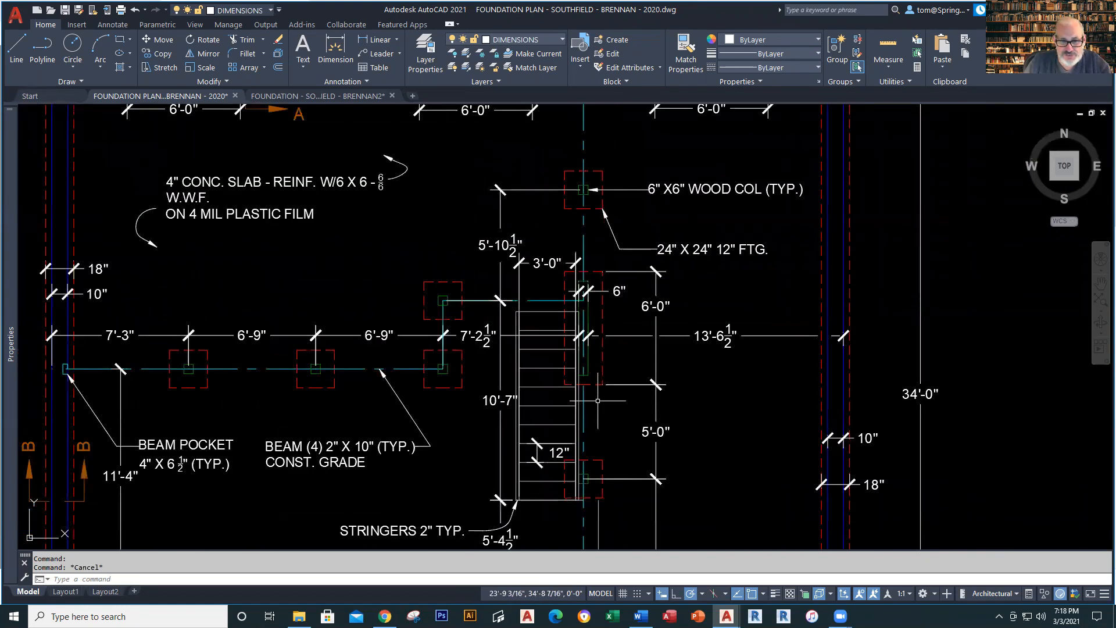
pyautogui.moveTo(597, 401); pyautogui.dragTo(533, 380, button='middle')
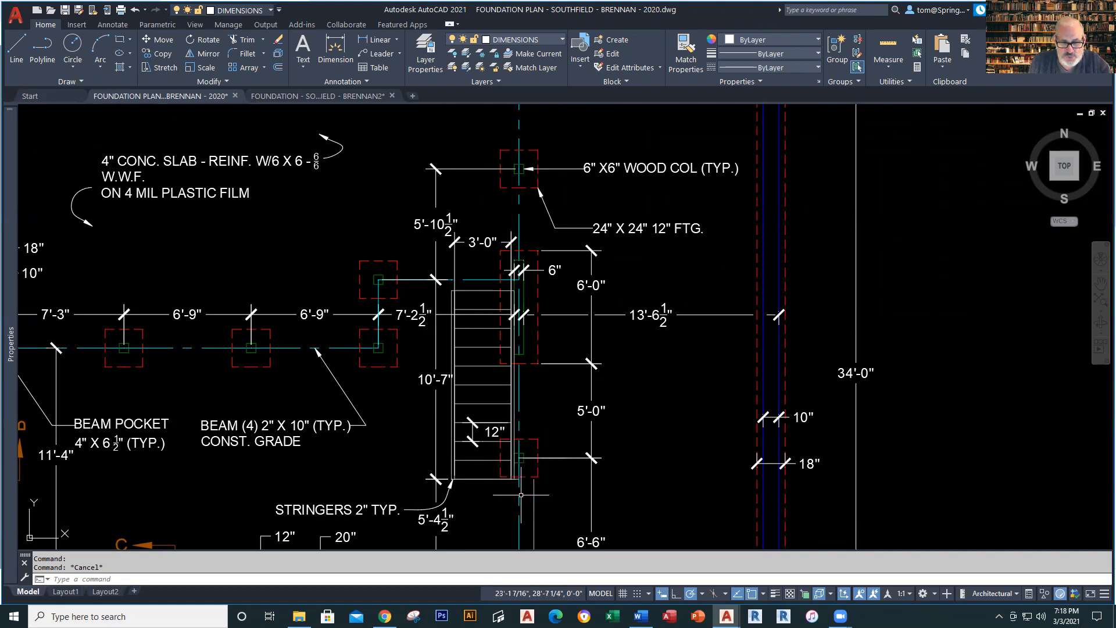
pyautogui.scroll(2, 521, 495)
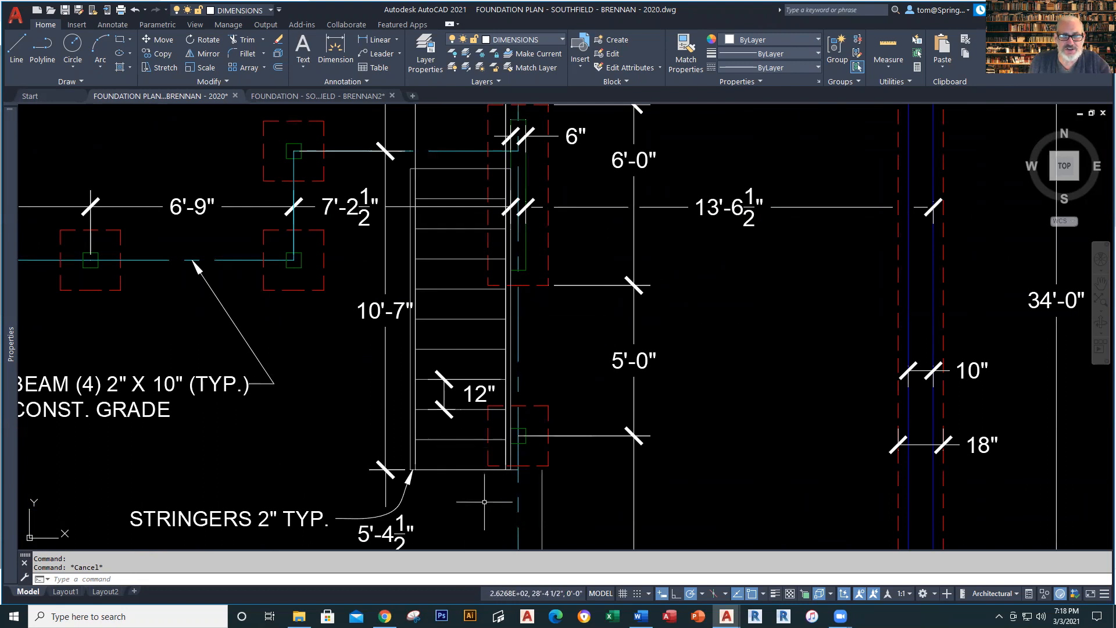
pyautogui.scroll(-3, 484, 501)
# In the BRENNAN2 drawing, draw a vertical line on the STAIRS layer from the long column's upper-left corner down past the lower footing.
pyautogui.click(305, 96)
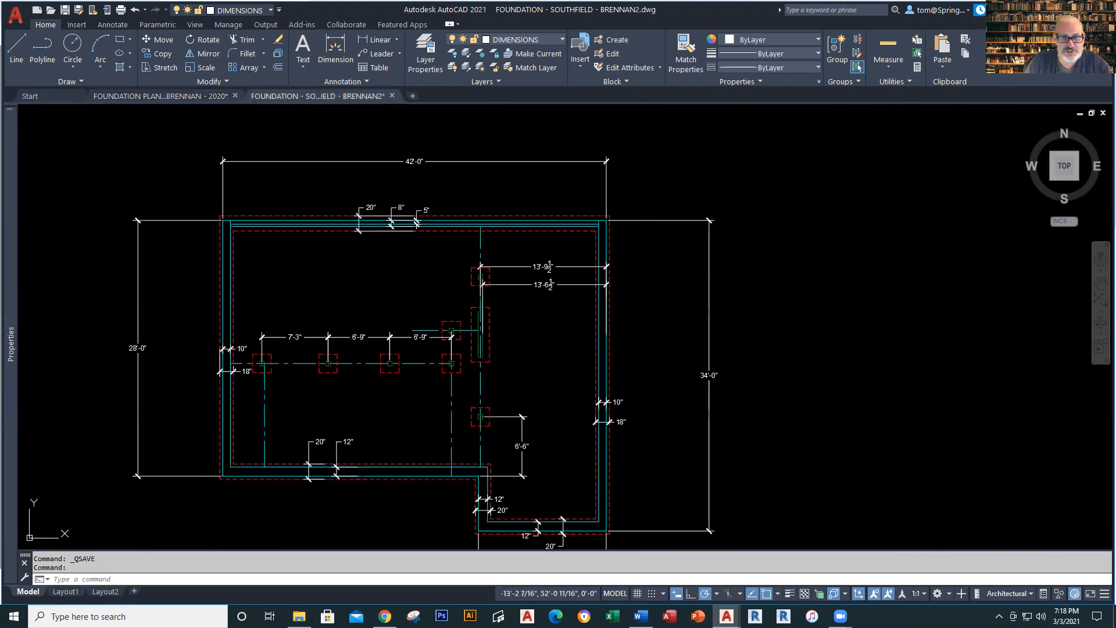
pyautogui.click(555, 39)
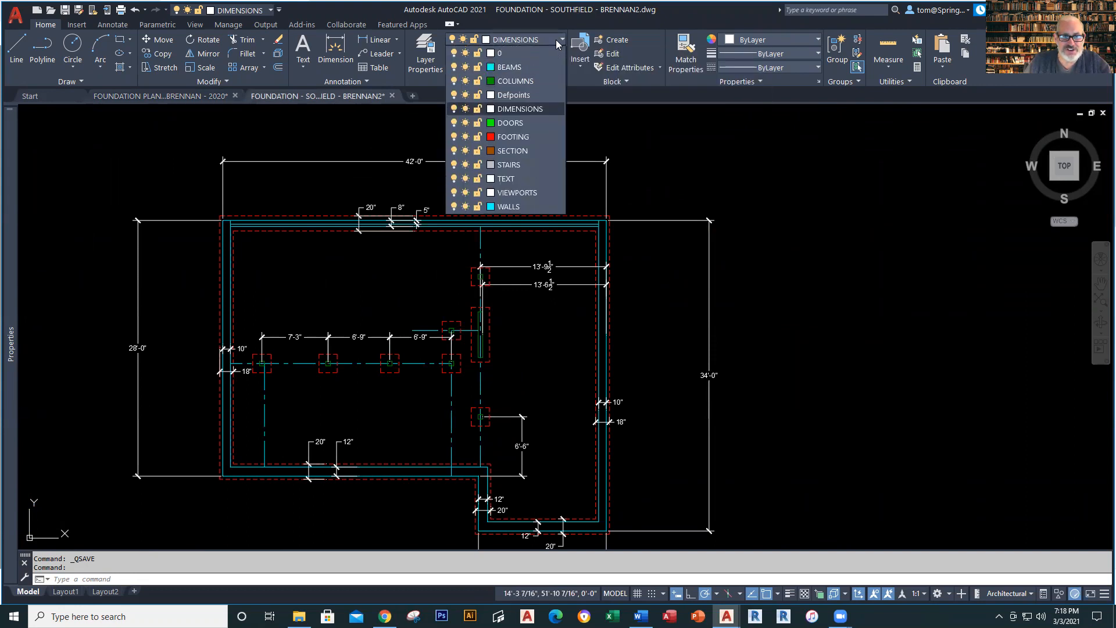
pyautogui.click(509, 167)
pyautogui.click(16, 46)
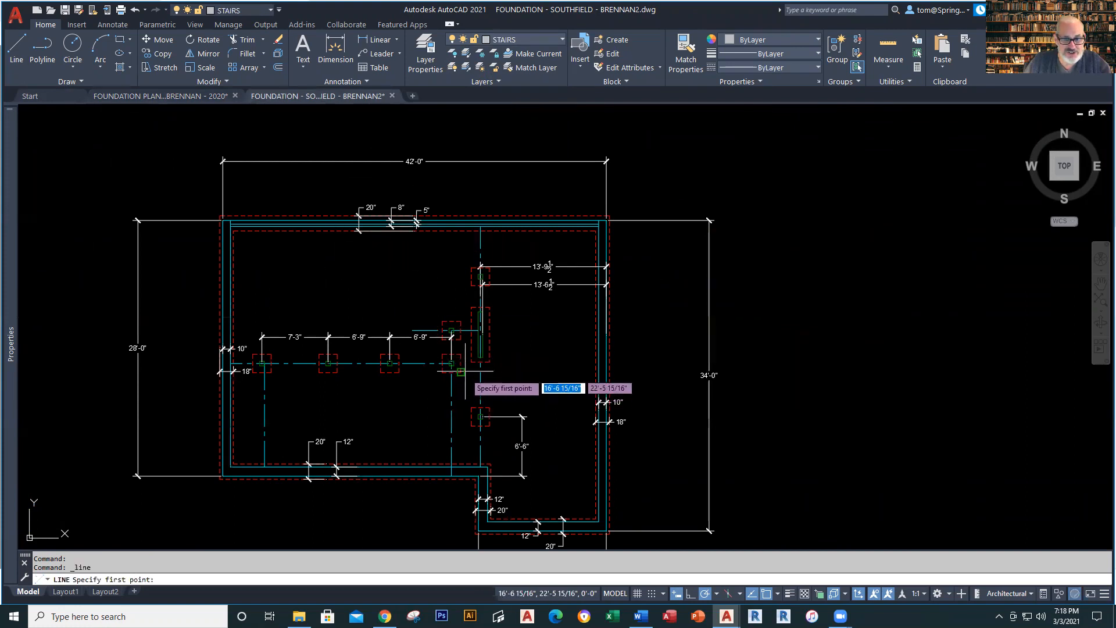
pyautogui.scroll(4, 475, 350)
pyautogui.click(482, 252)
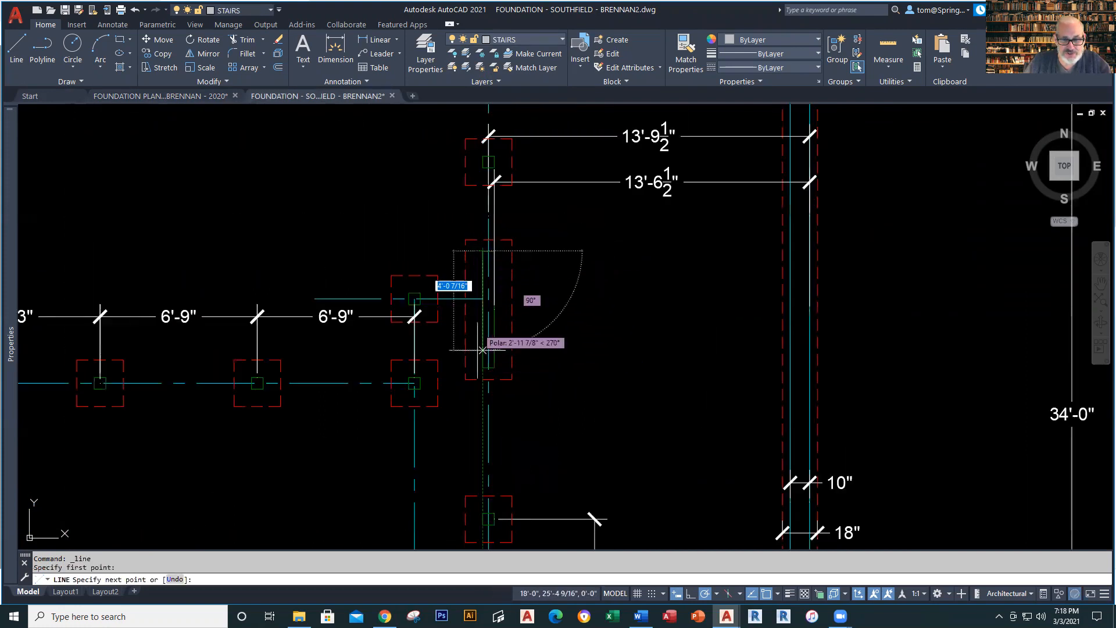
pyautogui.scroll(-2, 477, 430)
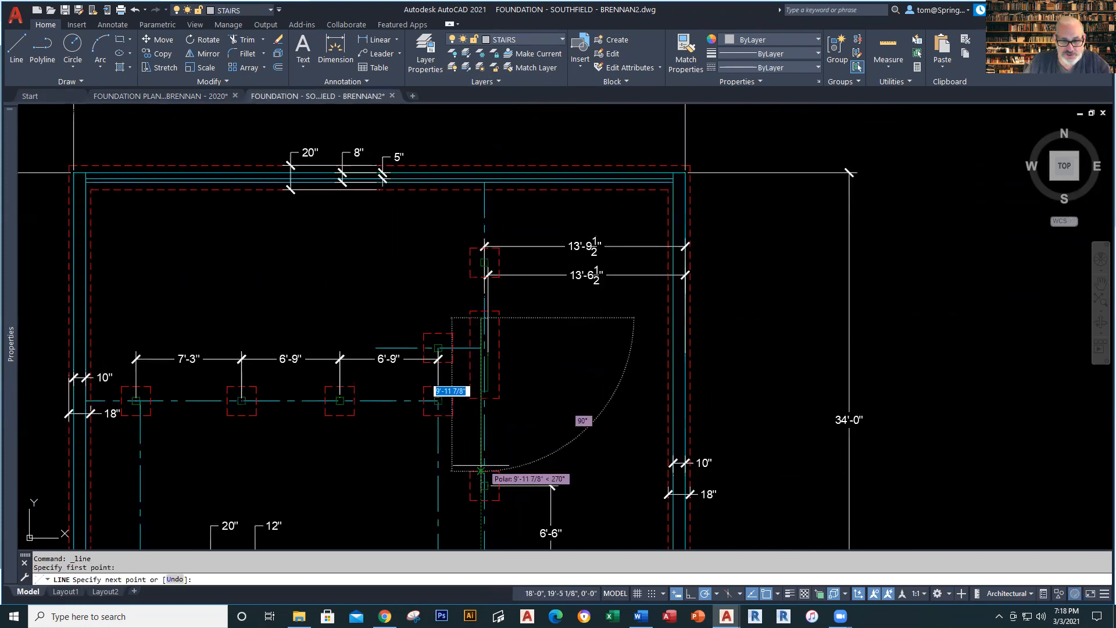
pyautogui.click(483, 535)
pyautogui.press('Escape')
# After checking the 2020 reference, draw the stair's bottom line 5'-4.5" above the wall's outer face, from the vertical beam line to the stair line.
pyautogui.scroll(-2, 506, 523)
pyautogui.scroll(4, 473, 410)
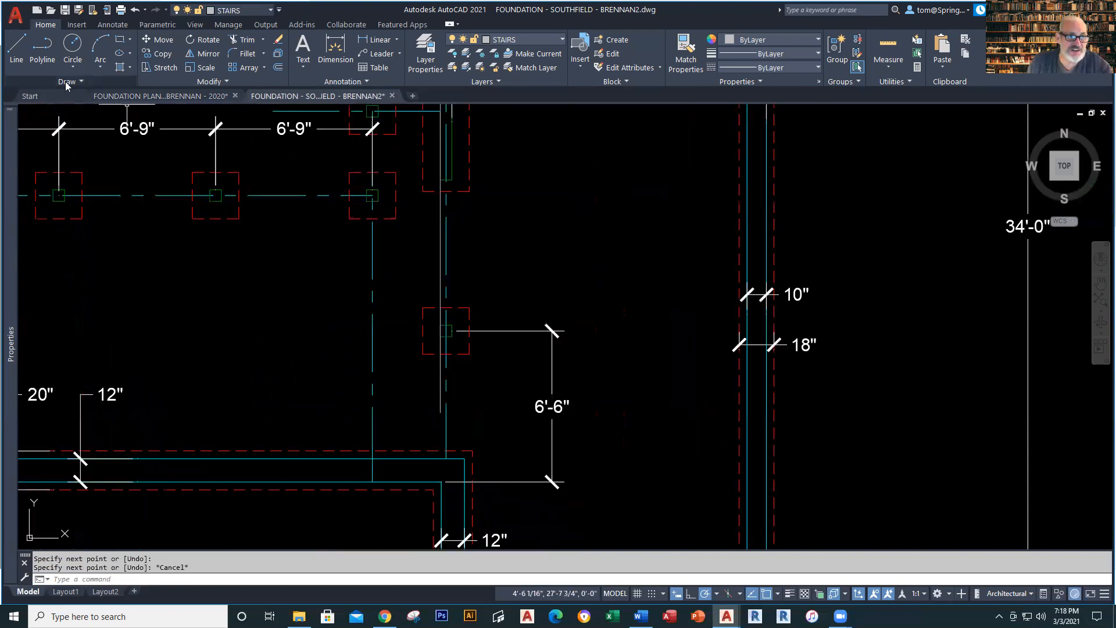
pyautogui.click(16, 49)
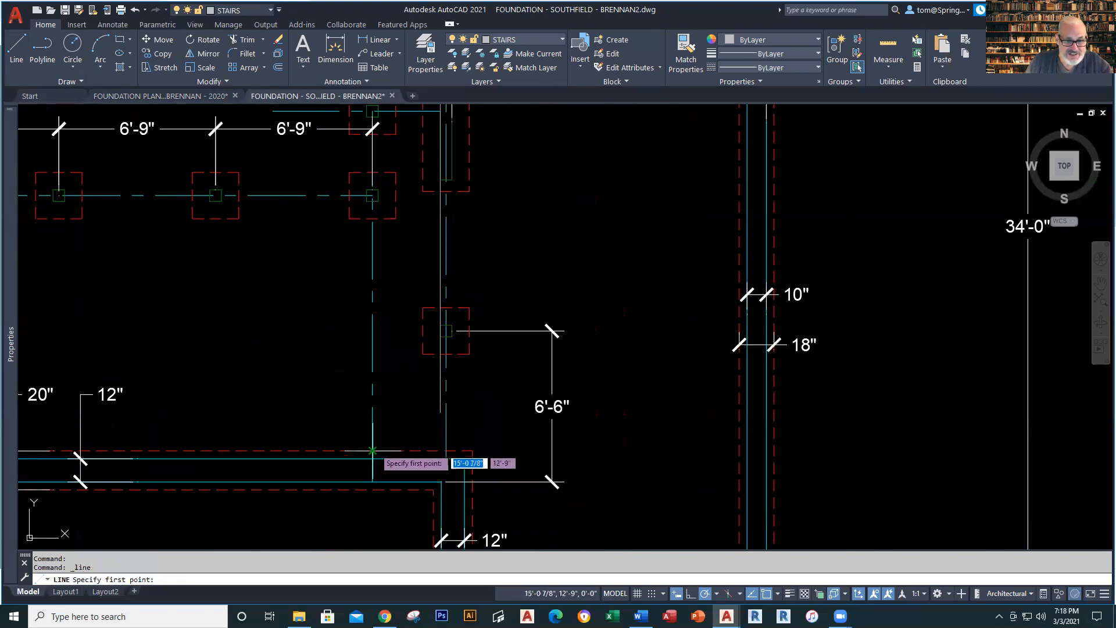
pyautogui.click(186, 97)
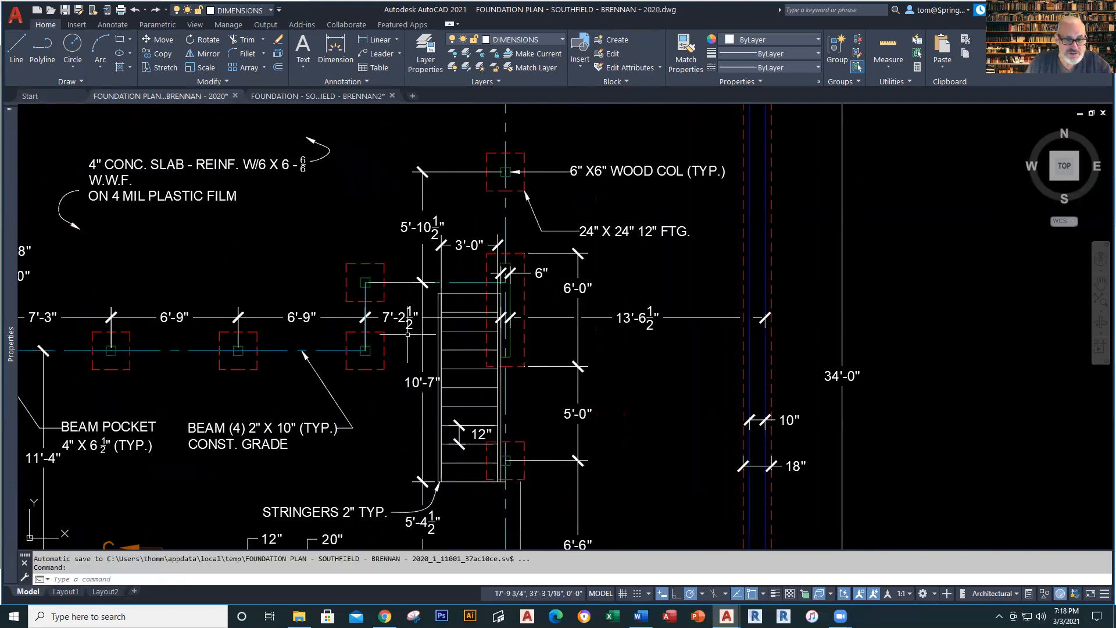
pyautogui.moveTo(394, 395); pyautogui.dragTo(383, 318, button='middle')
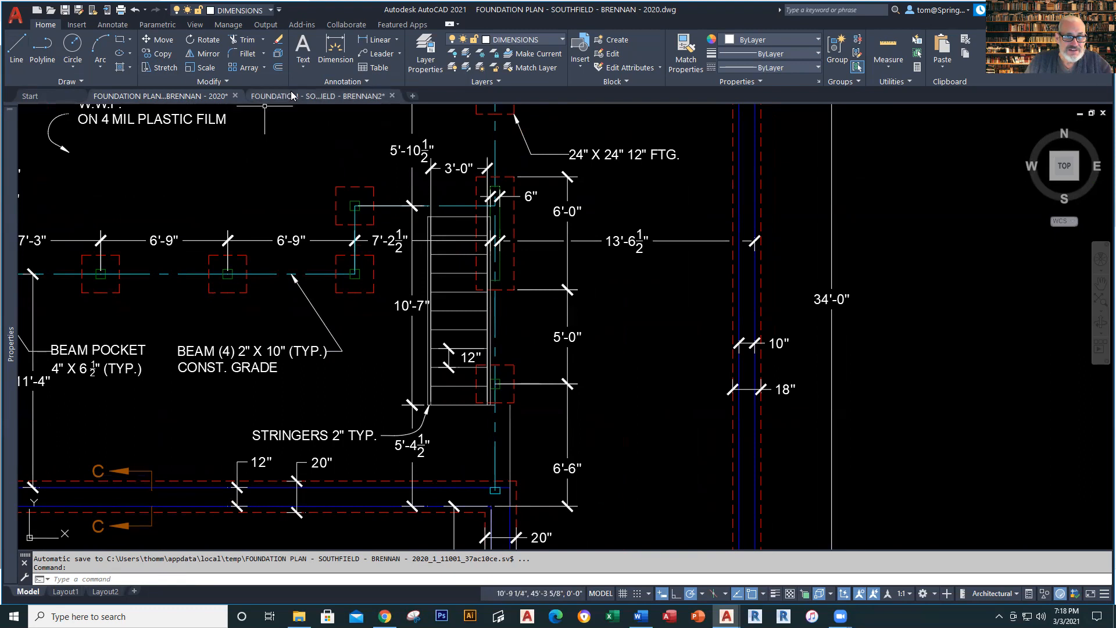
pyautogui.click(294, 95)
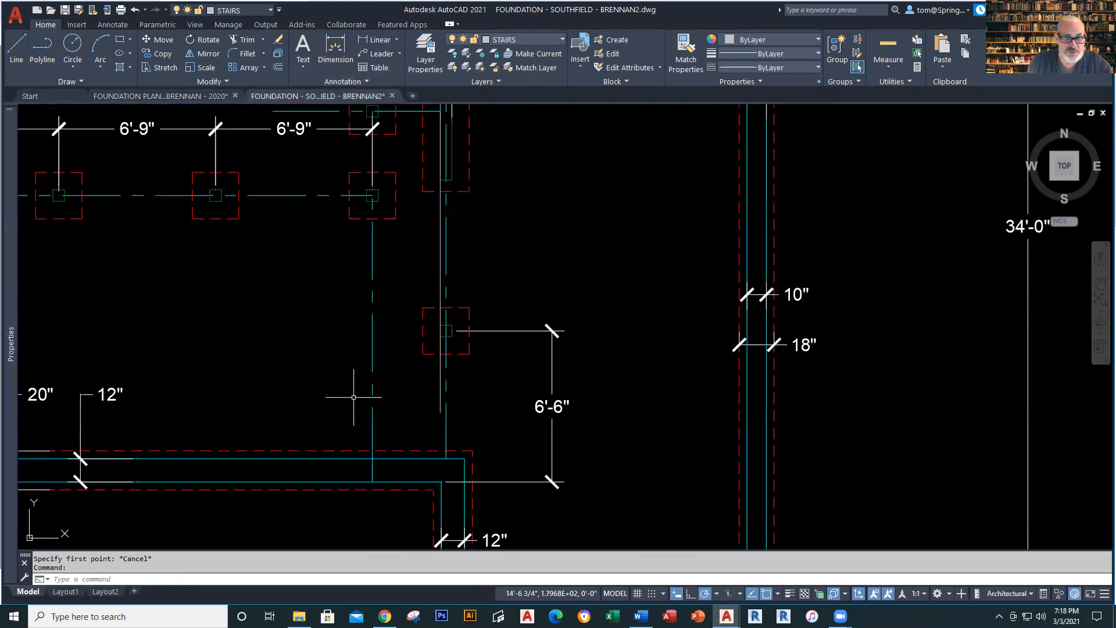
pyautogui.rightClick(216, 359)
pyautogui.click(255, 366)
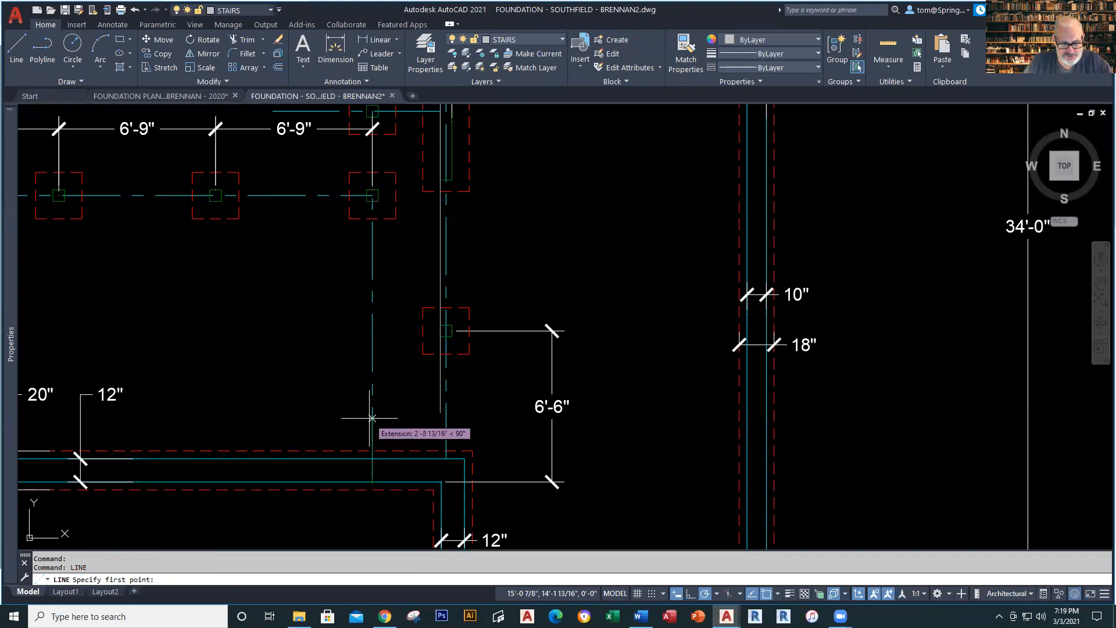
pyautogui.write("5'4.5")
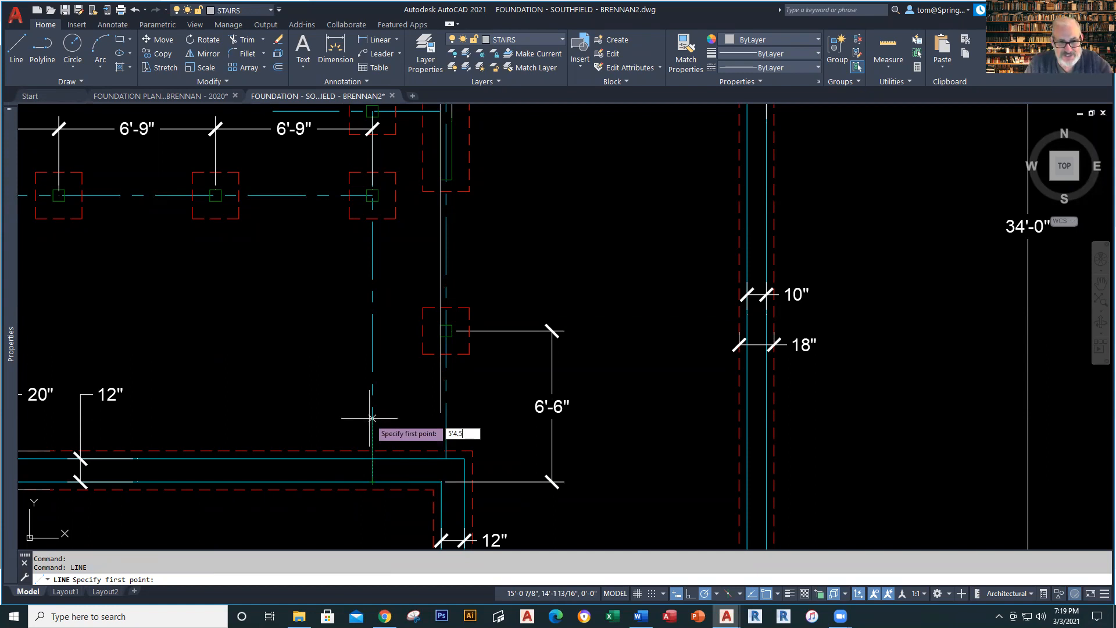
pyautogui.press('Return')
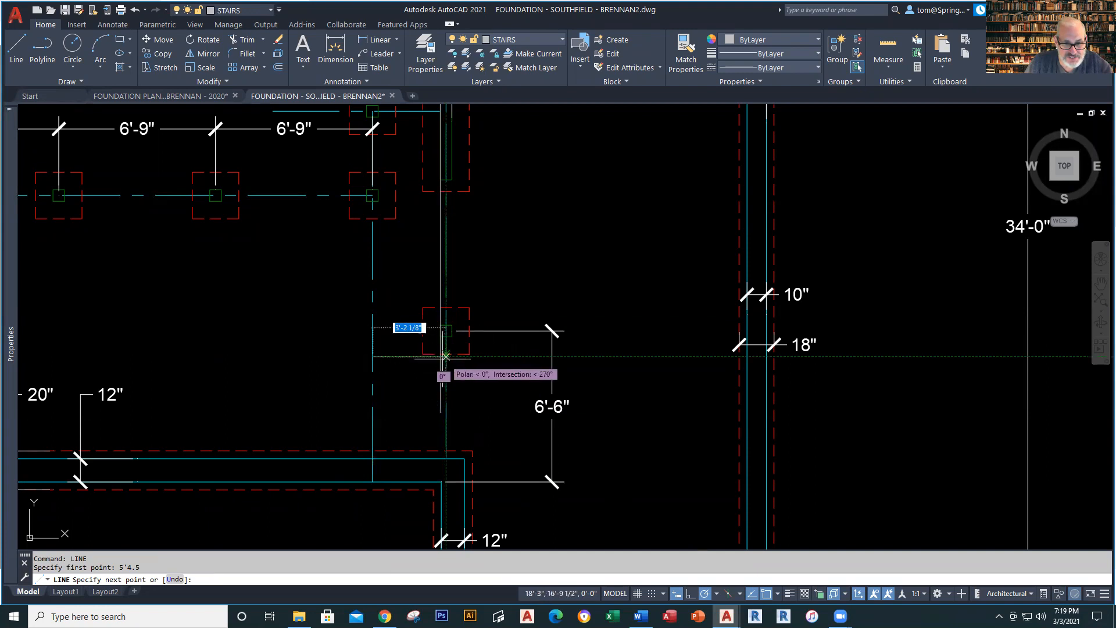
pyautogui.scroll(5, 446, 356)
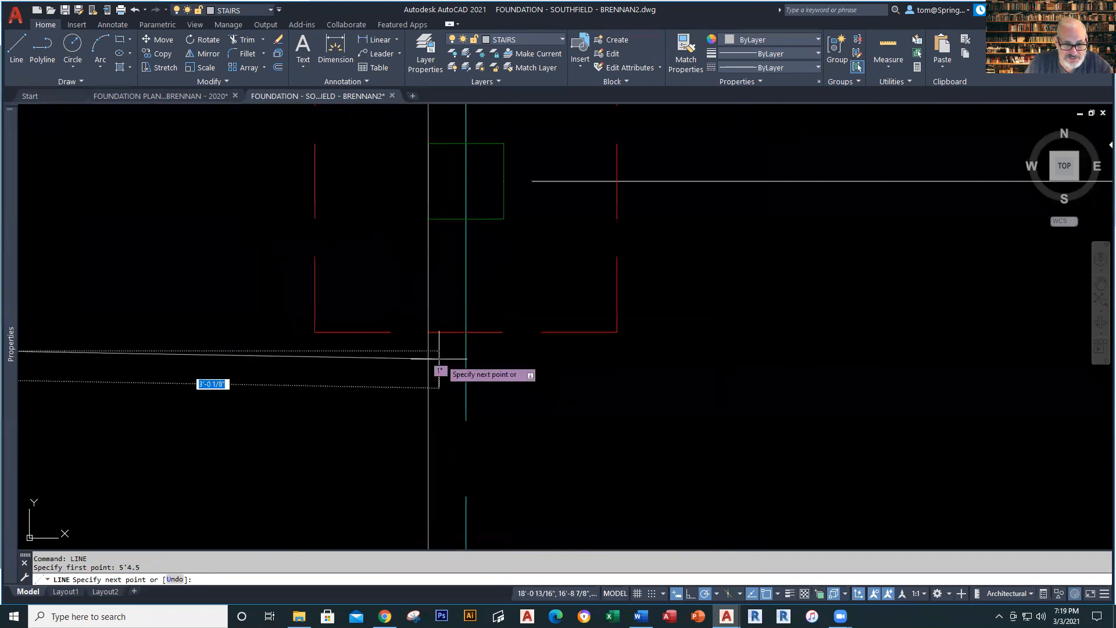
pyautogui.click(428, 351)
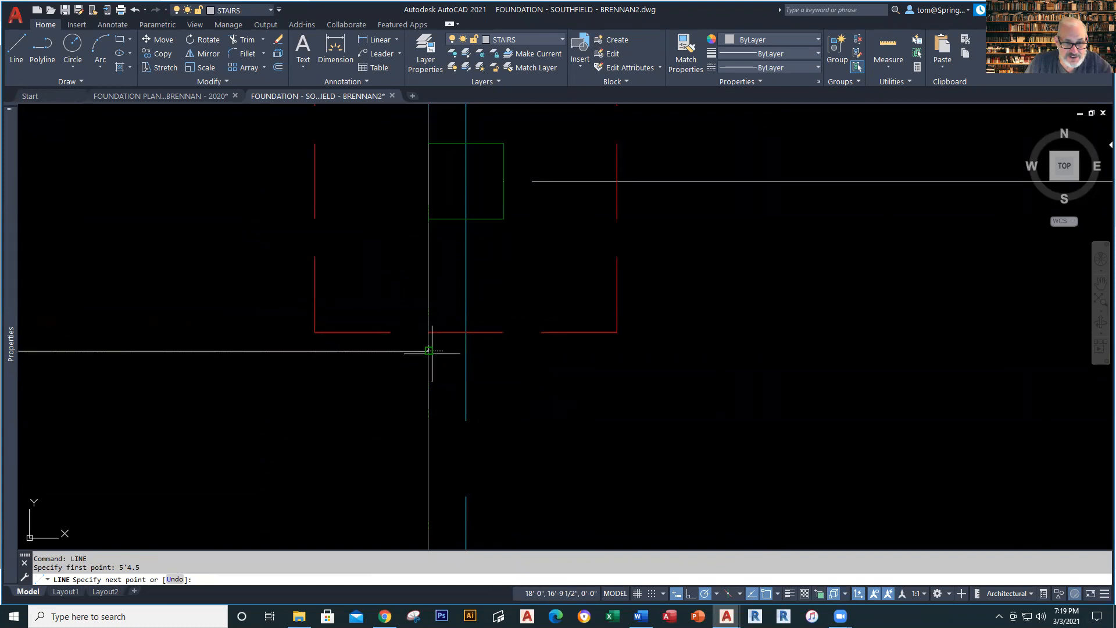
pyautogui.press('Escape')
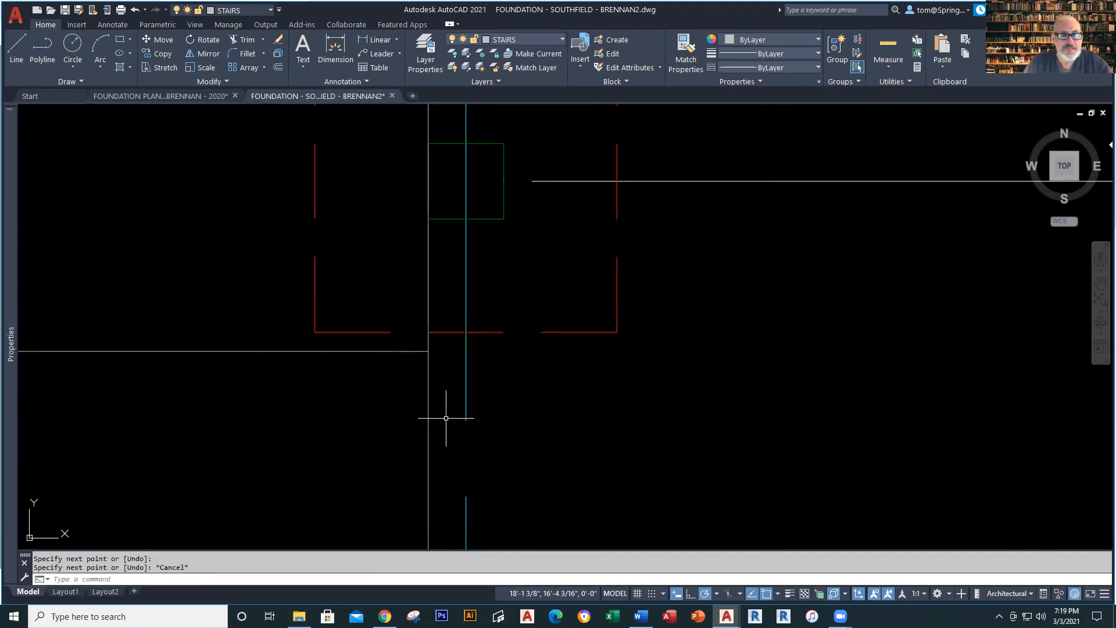
# Check the stringers in the 2020 reference, and offset the vertical stair line 2" to the left in the BRENNAN2 drawing.
pyautogui.click(224, 97)
pyautogui.scroll(2, 457, 431)
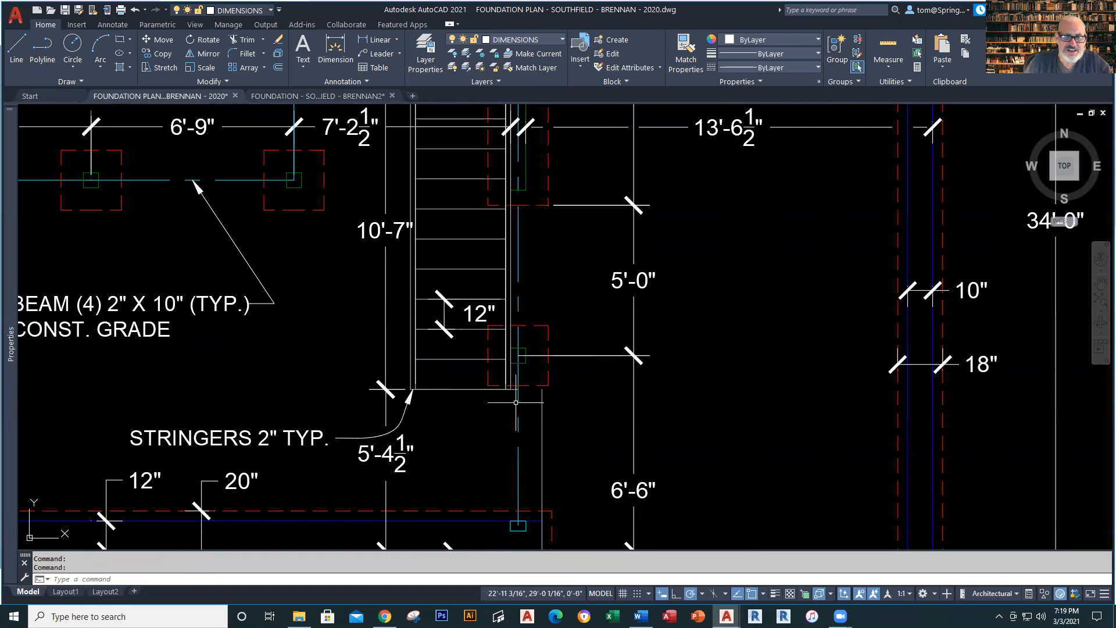
pyautogui.scroll(3, 467, 410)
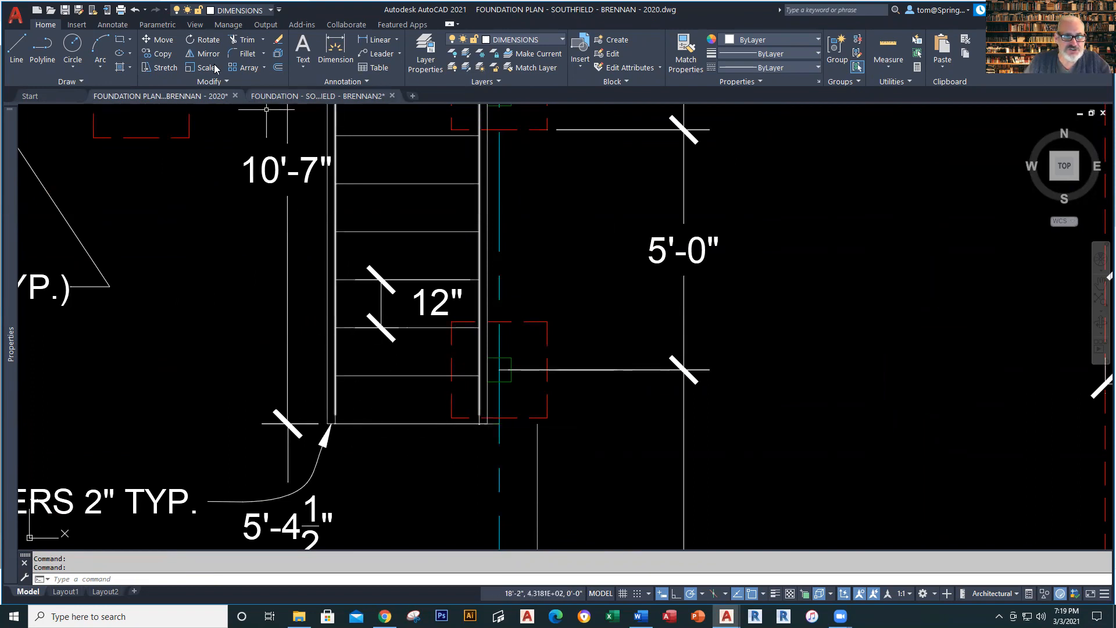
pyautogui.click(308, 96)
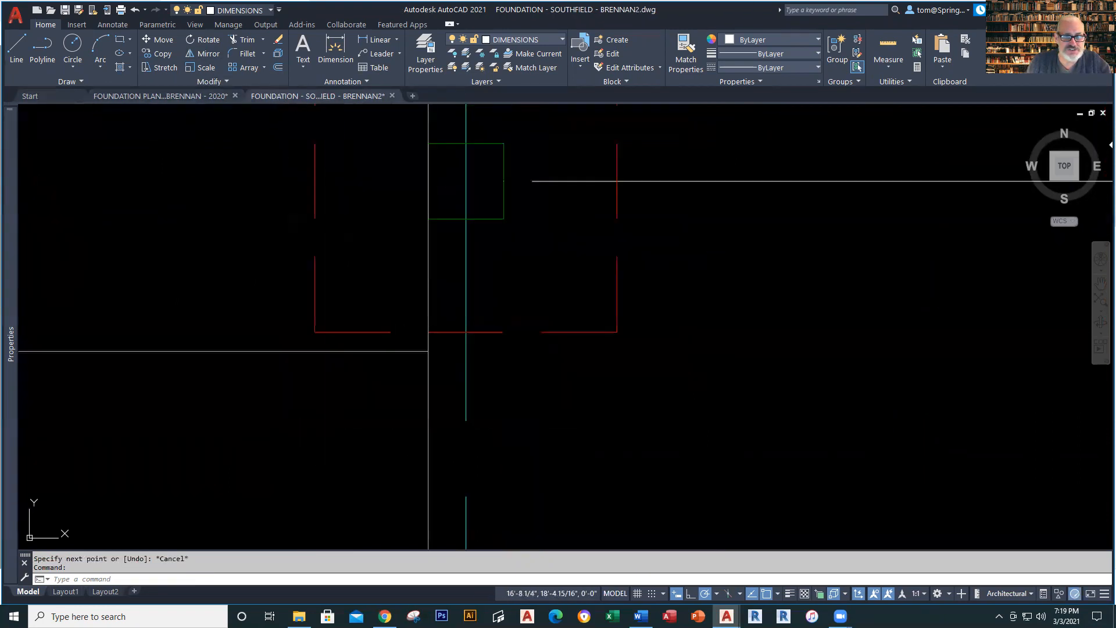
pyautogui.click(20, 50)
pyautogui.press('Escape')
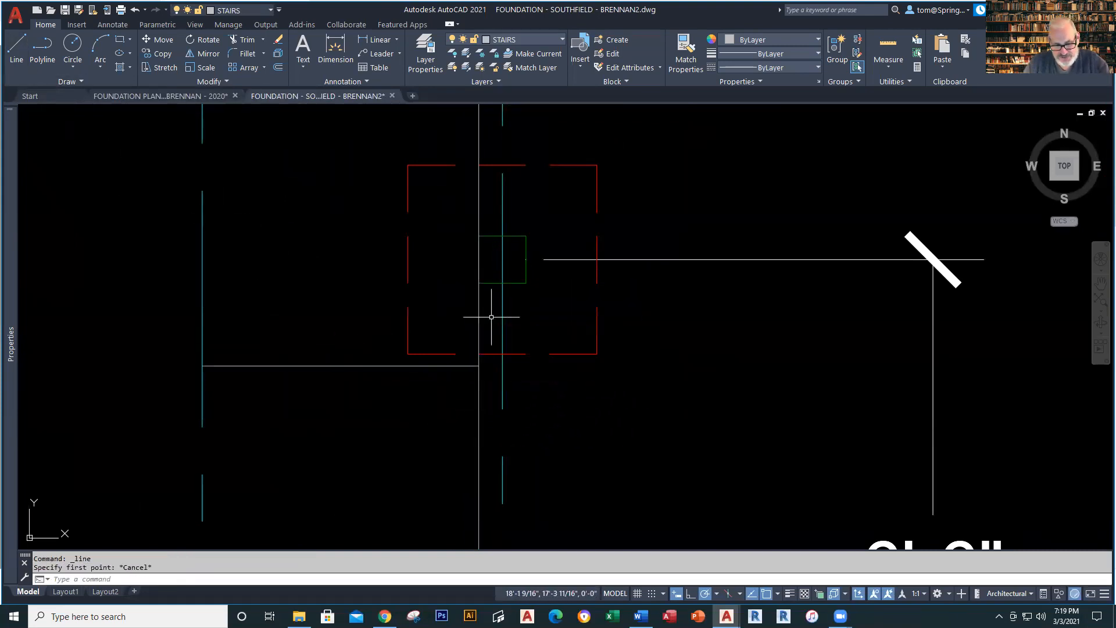
pyautogui.write('o')
pyautogui.press('Return')
pyautogui.write('2')
pyautogui.press('Return')
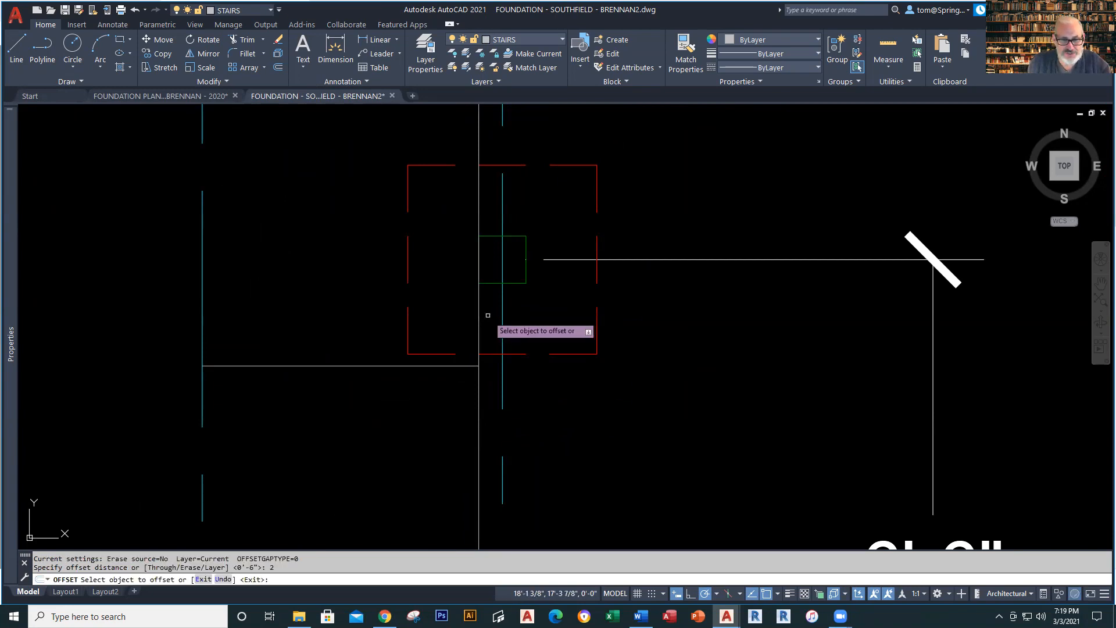
pyautogui.click(479, 323)
pyautogui.click(434, 332)
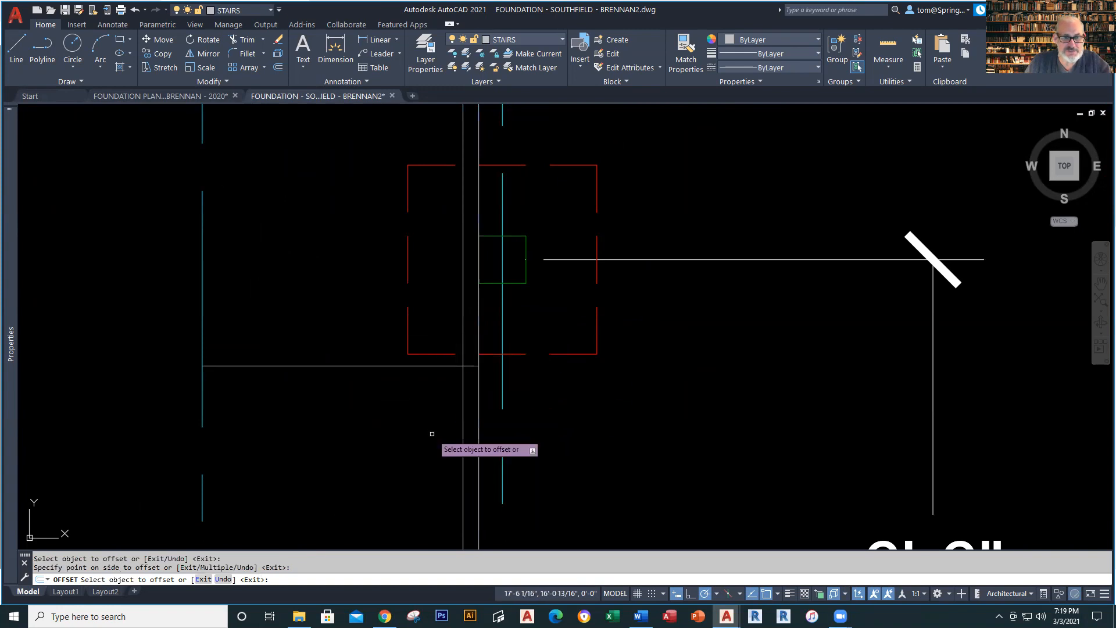
pyautogui.press('Escape')
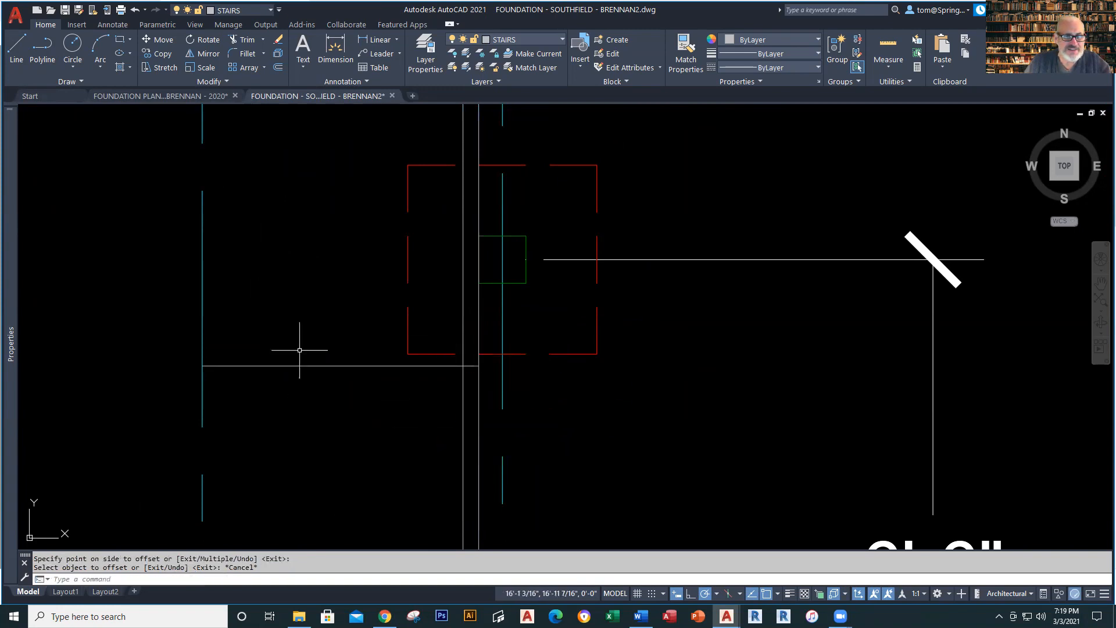
# From the left line of the existing stringer at the stair's bottom, draw a line 36" left and continue vertically up past the neighbouring footings.
pyautogui.click(16, 55)
pyautogui.click(462, 365)
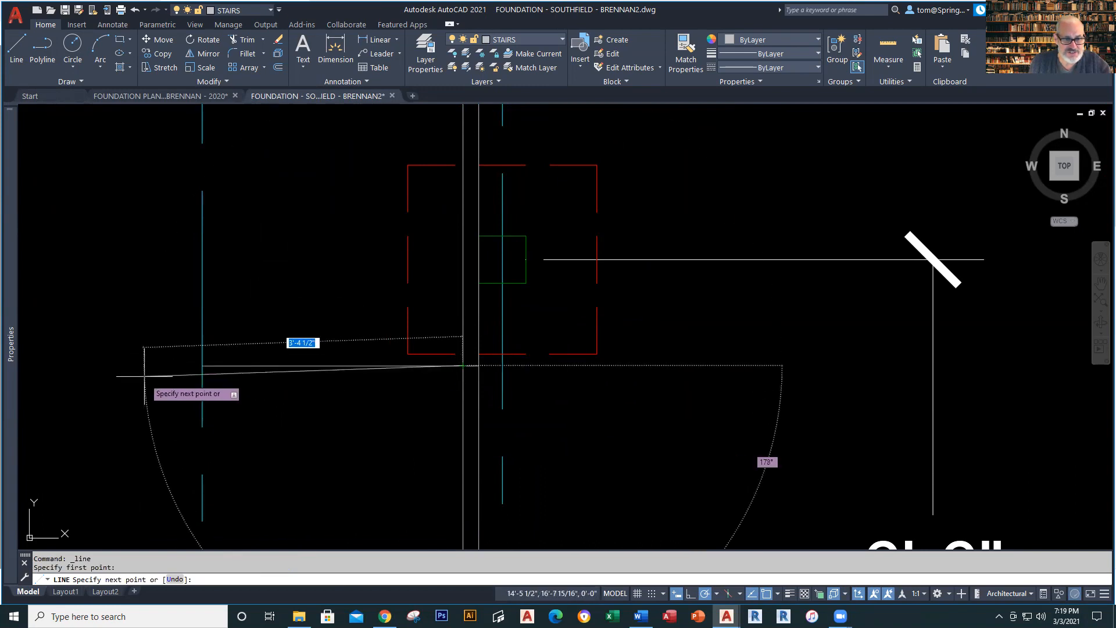
pyautogui.write('36')
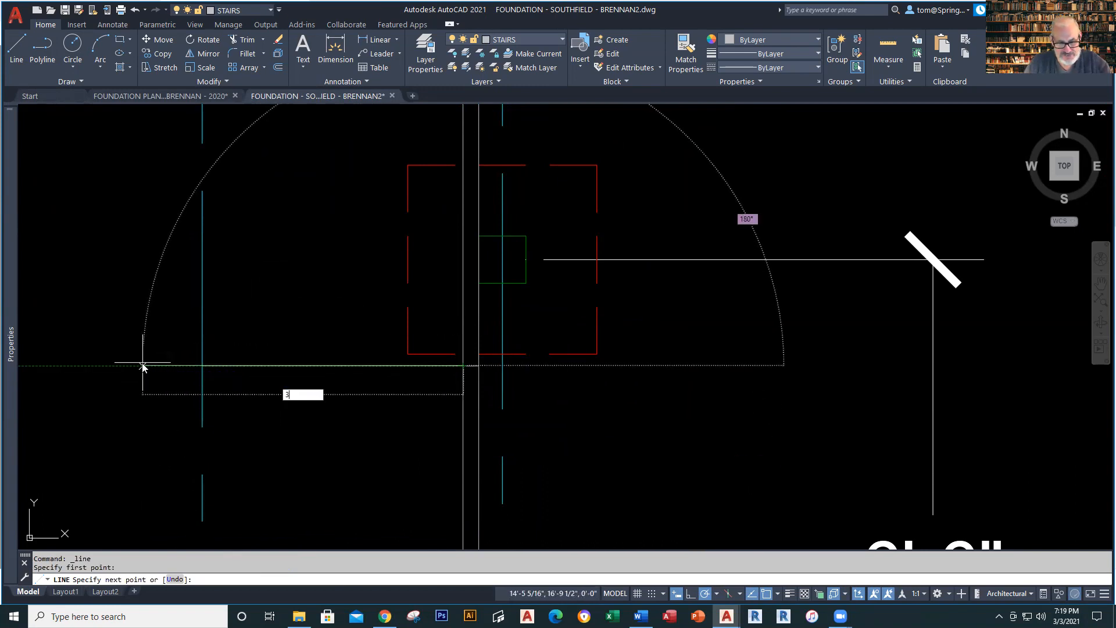
pyautogui.press('Return')
pyautogui.scroll(-3, 114, 257)
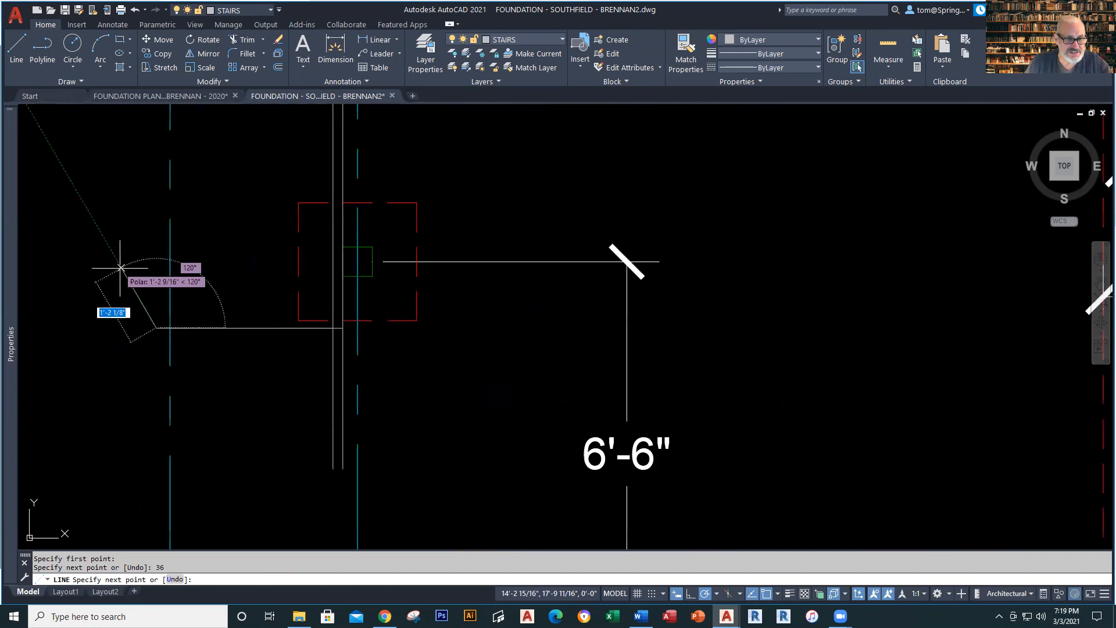
pyautogui.moveTo(165, 366); pyautogui.dragTo(236, 590, button='middle')
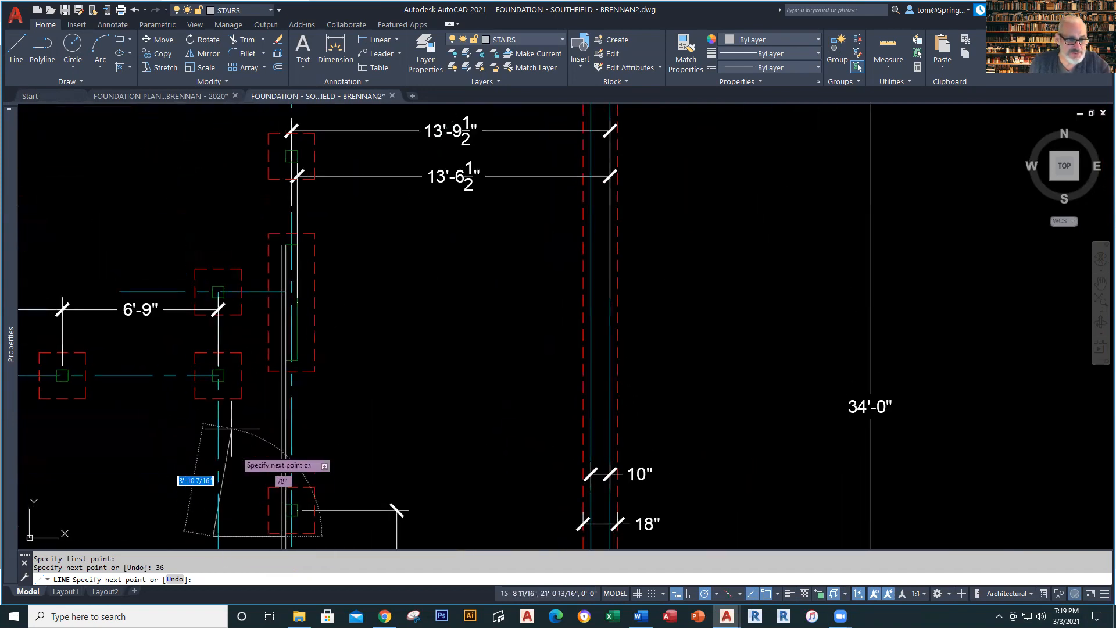
pyautogui.click(213, 217)
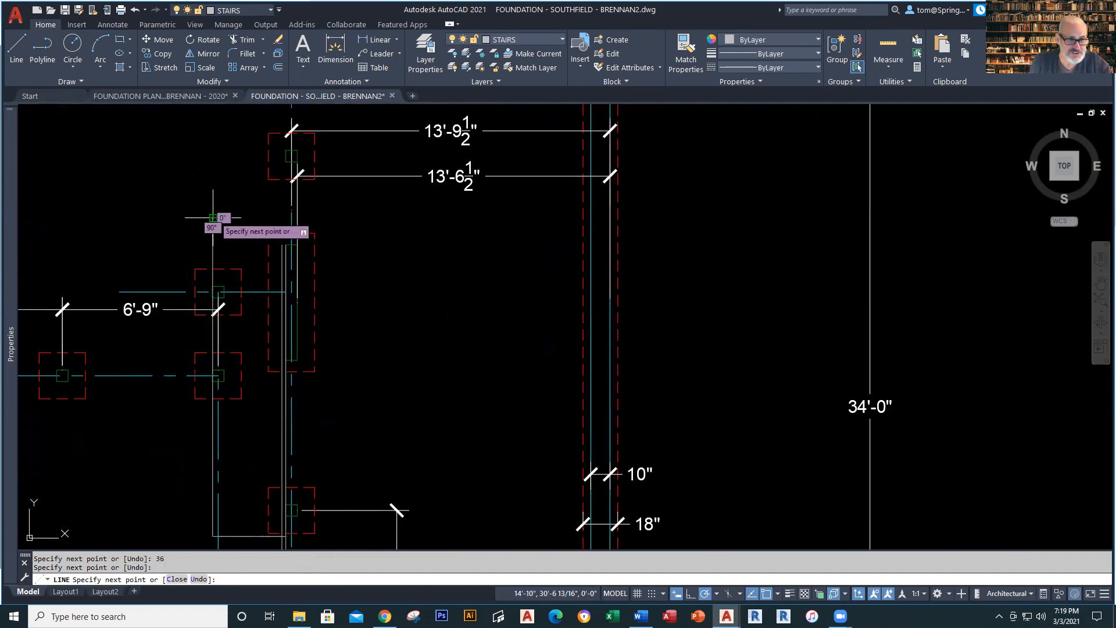
pyautogui.press('Escape')
# Offset the staircase's new left vertical line 2" outward to form the second stringer.
pyautogui.write('o')
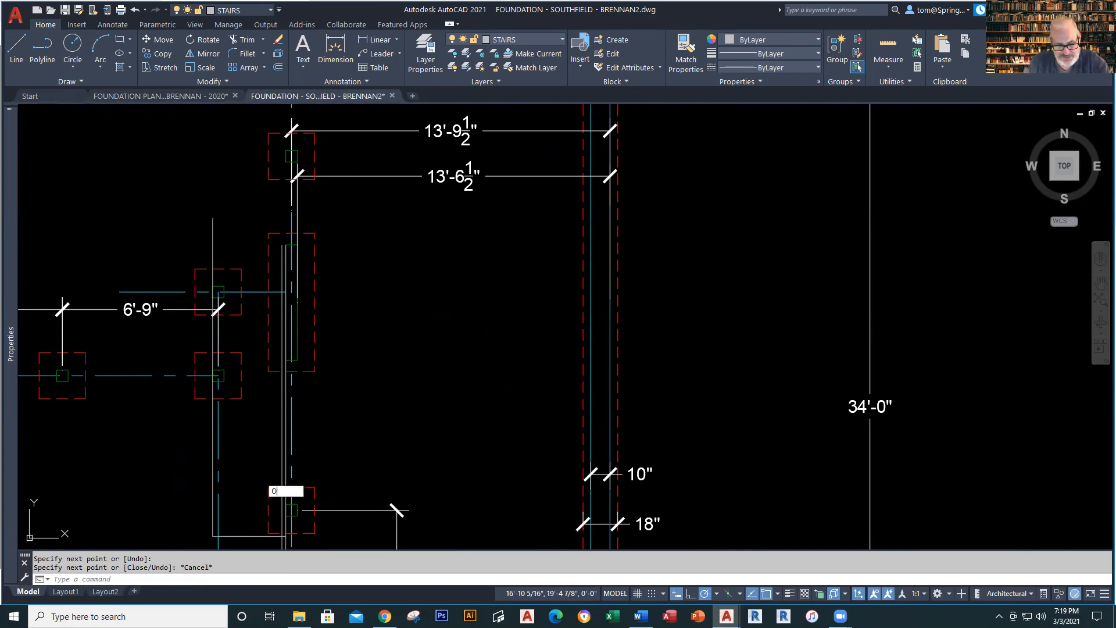
pyautogui.press('Return')
pyautogui.write('2')
pyautogui.press('Return')
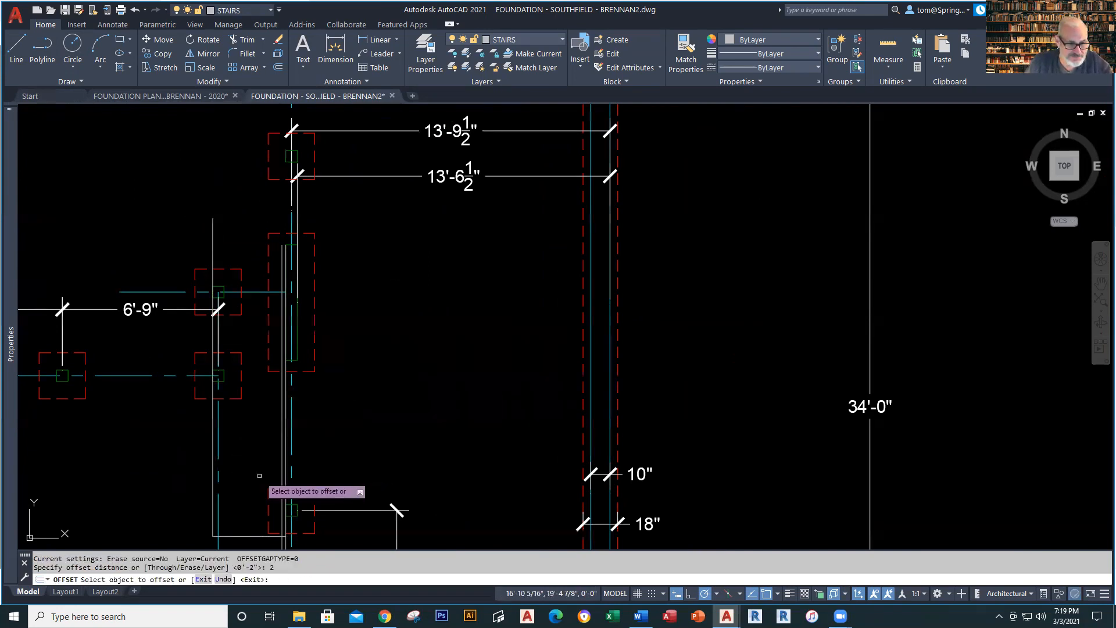
pyautogui.click(212, 511)
pyautogui.click(210, 509)
pyautogui.press('Escape')
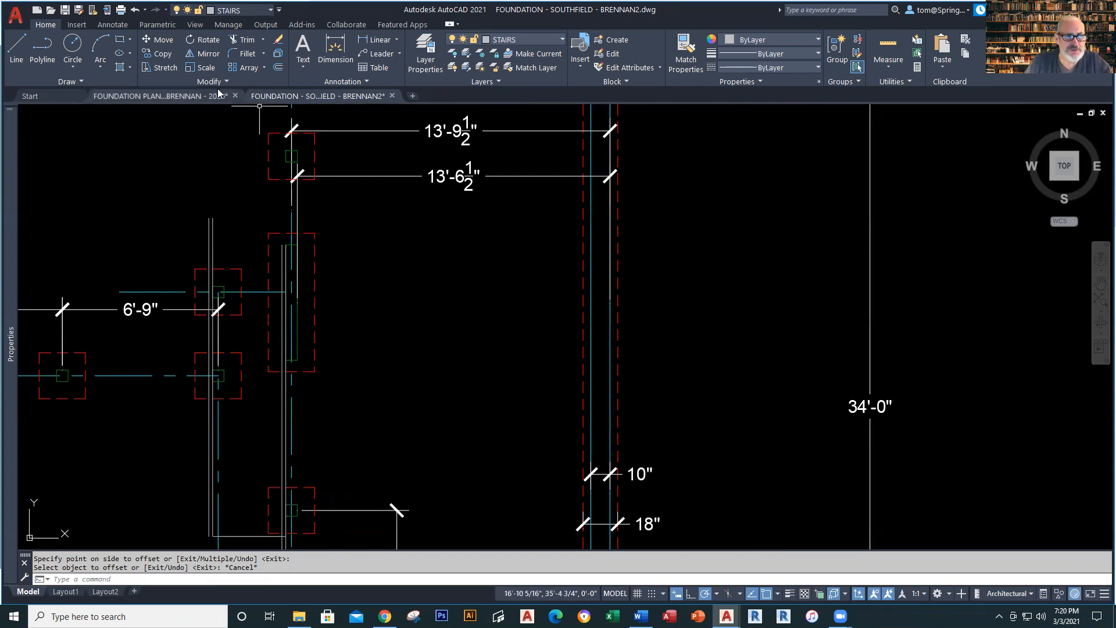
# After checking the stair dimensions in the 2020 reference, offset the stair's bottom line 12" upward in the BRENNAN2 drawing.
pyautogui.click(160, 96)
pyautogui.scroll(-2, 383, 431)
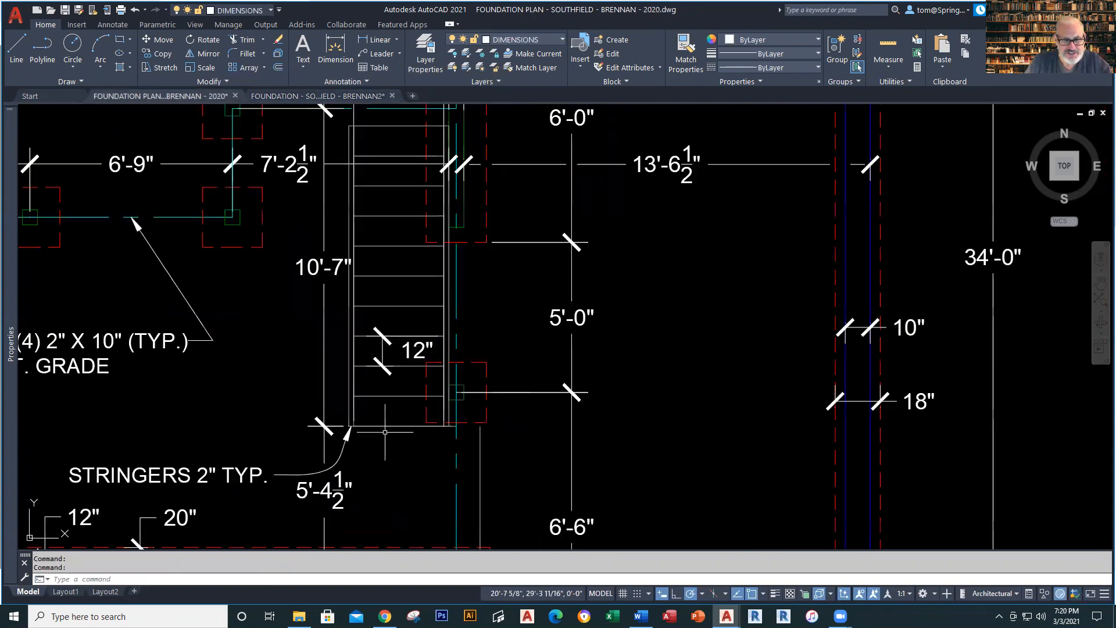
pyautogui.moveTo(380, 382); pyautogui.dragTo(376, 437, button='middle')
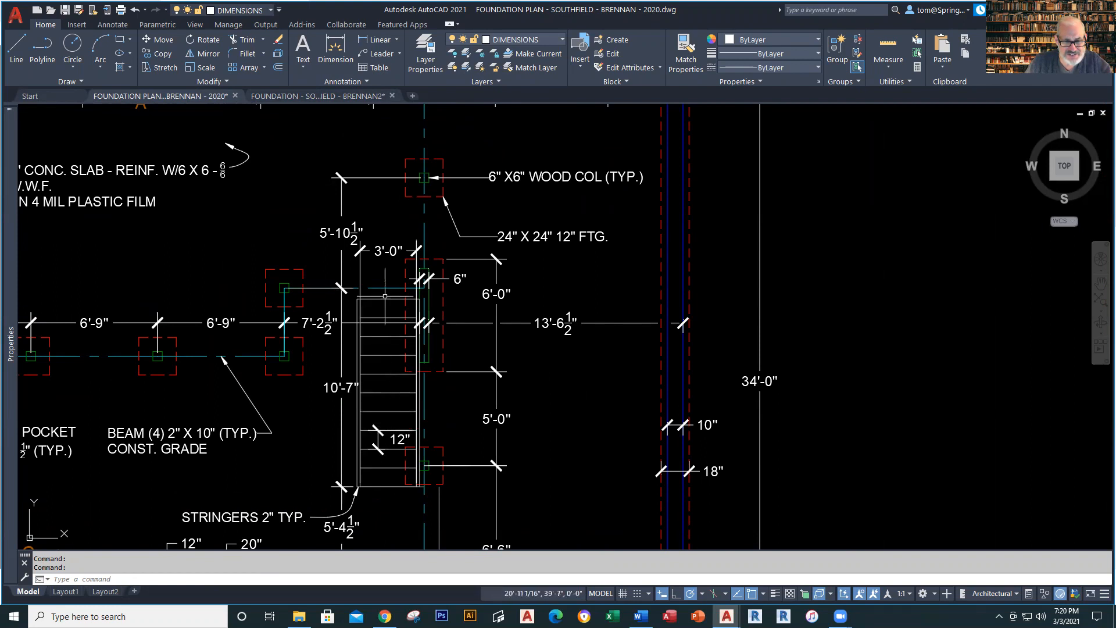
pyautogui.click(291, 96)
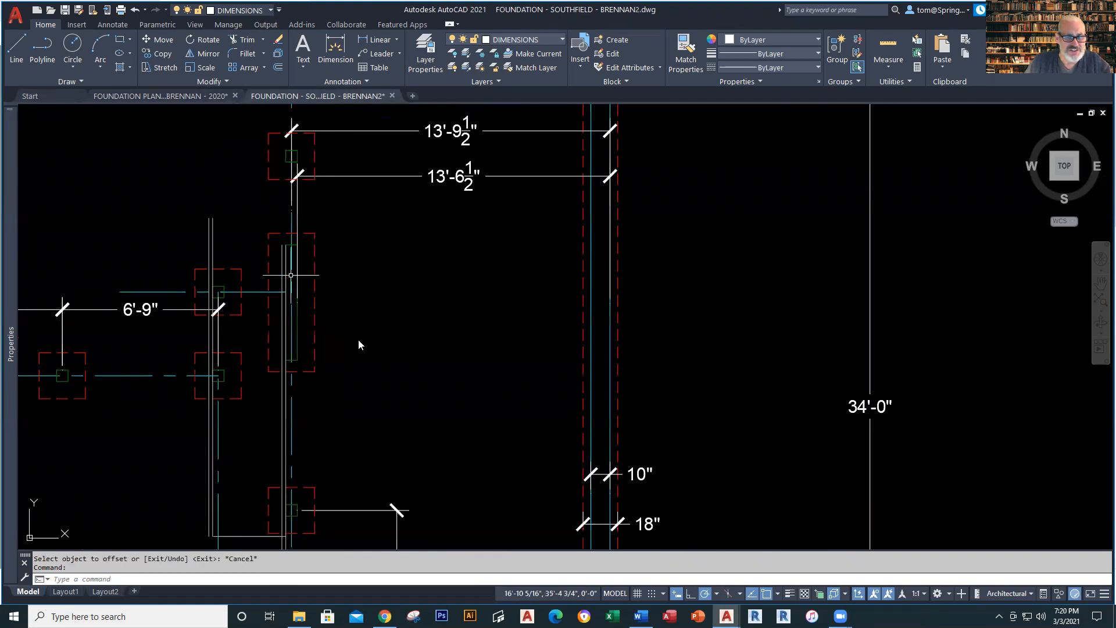
pyautogui.scroll(-2, 359, 343)
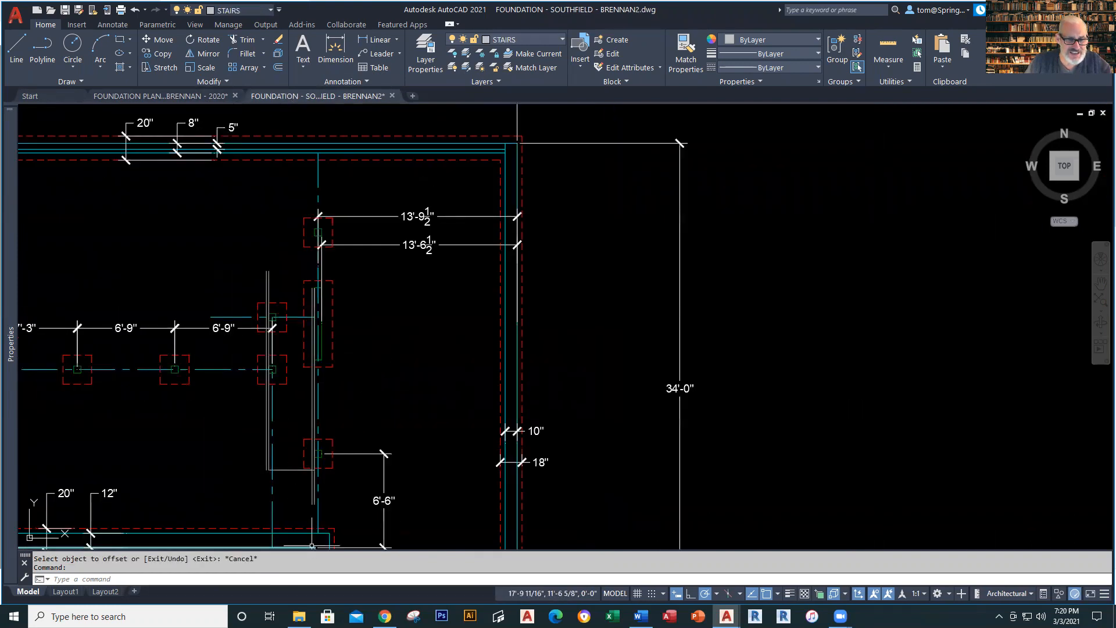
pyautogui.scroll(2, 291, 477)
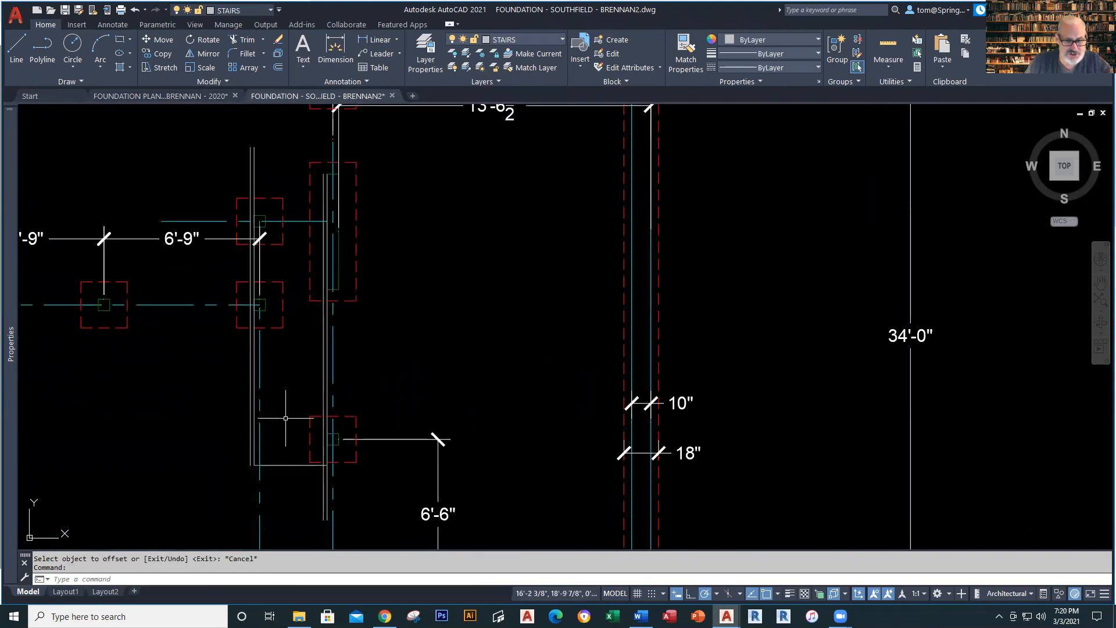
pyautogui.write('o')
pyautogui.press('Return')
pyautogui.write('12')
pyautogui.press('Return')
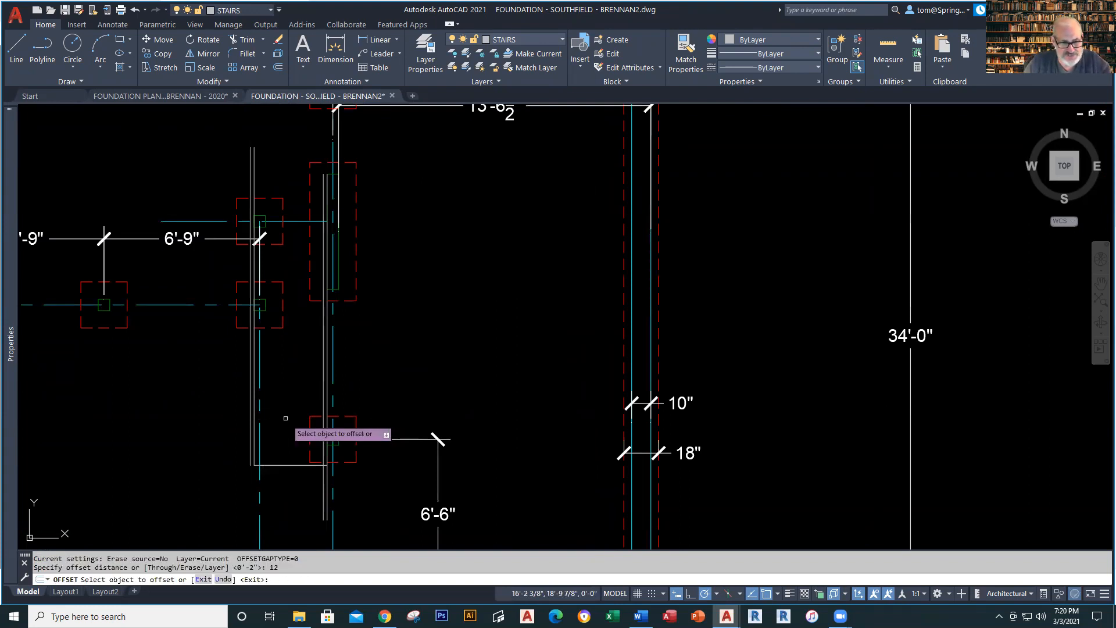
pyautogui.click(299, 466)
pyautogui.click(288, 432)
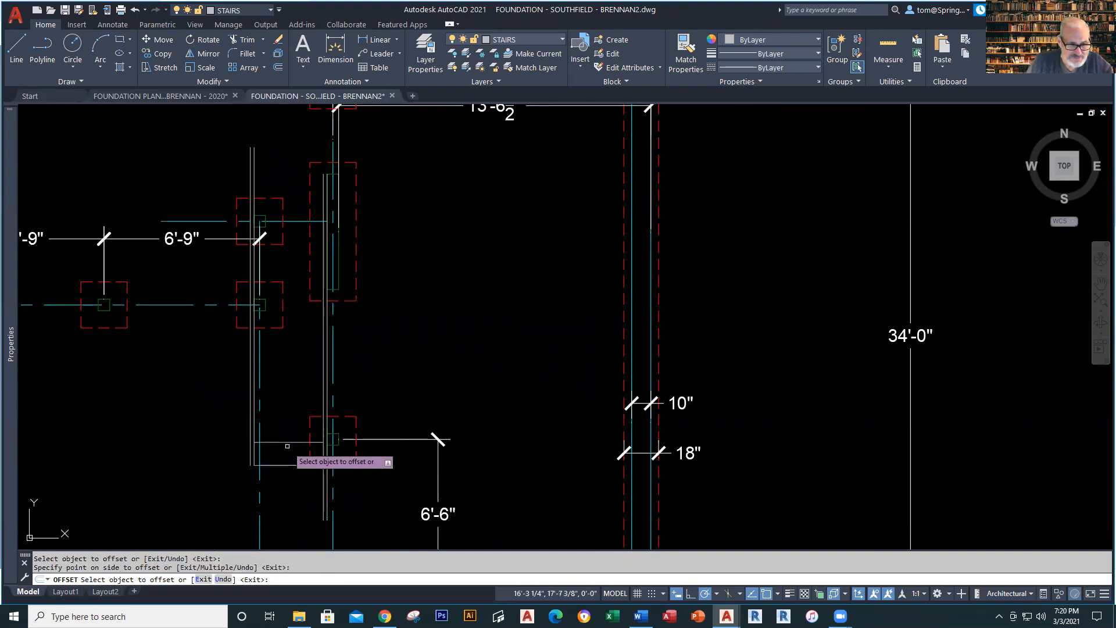
# Continue the treads by offsetting each newest tread line 12" upward, adding nine more lines between the stringers.
pyautogui.click(288, 442)
pyautogui.click(289, 397)
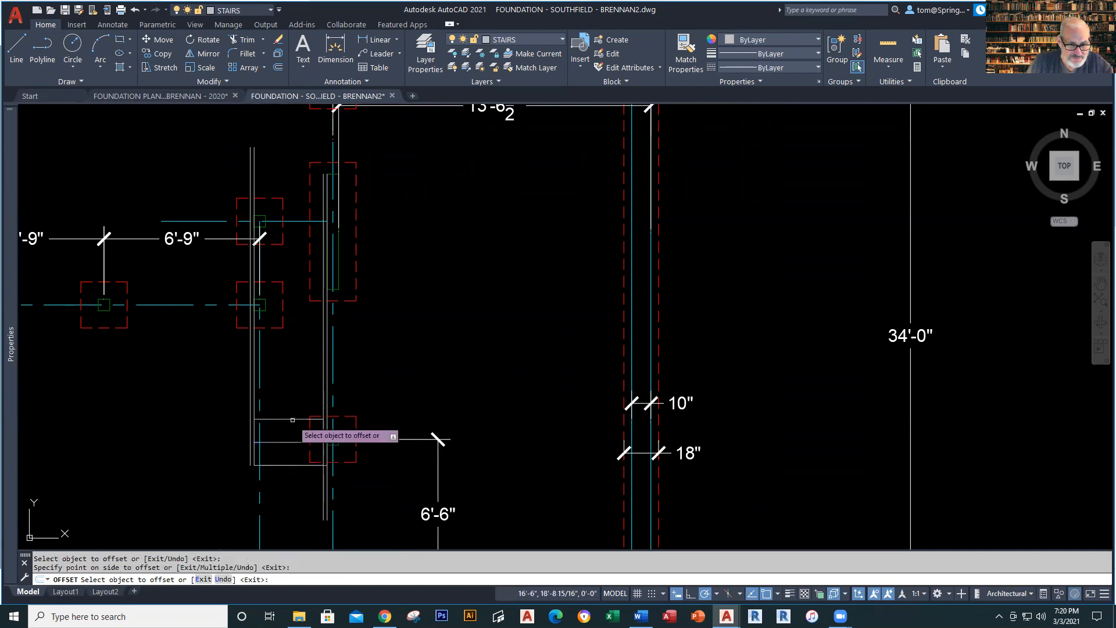
pyautogui.click(296, 419)
pyautogui.click(294, 386)
pyautogui.click(295, 396)
pyautogui.click(297, 375)
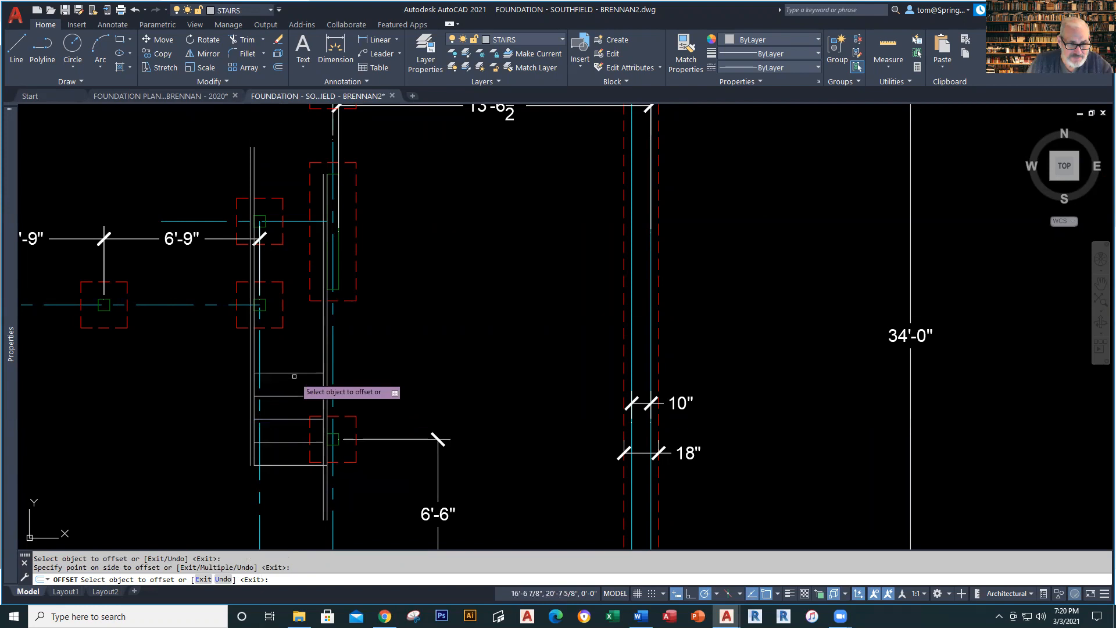
pyautogui.click(301, 372)
pyautogui.click(299, 359)
pyautogui.click(299, 348)
pyautogui.click(294, 332)
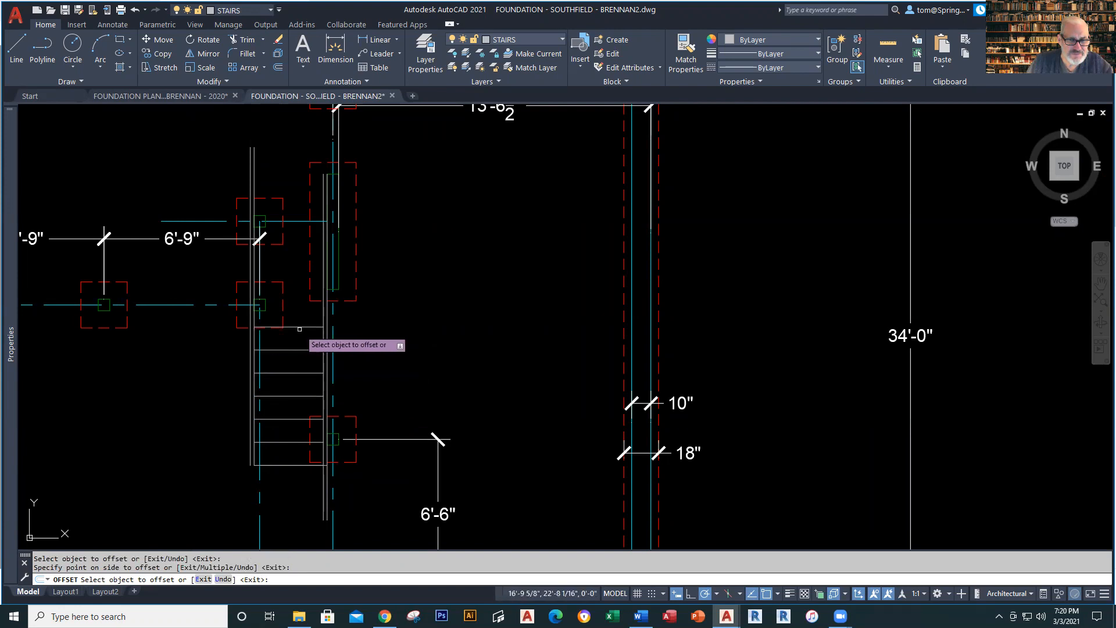
pyautogui.click(303, 328)
pyautogui.click(297, 315)
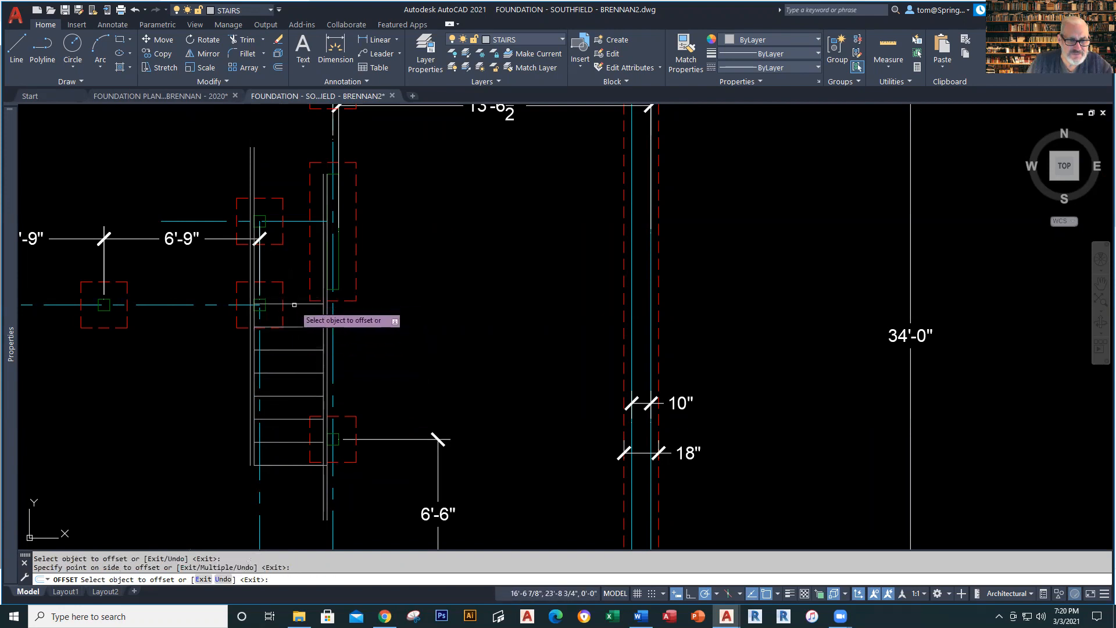
pyautogui.click(300, 303)
pyautogui.click(299, 287)
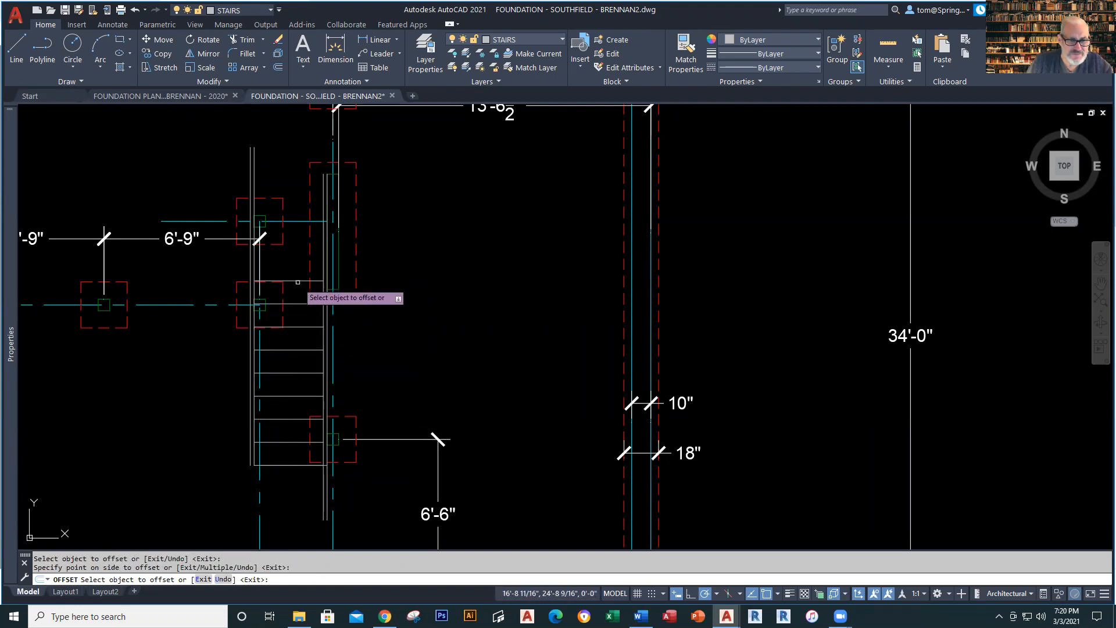
pyautogui.click(299, 281)
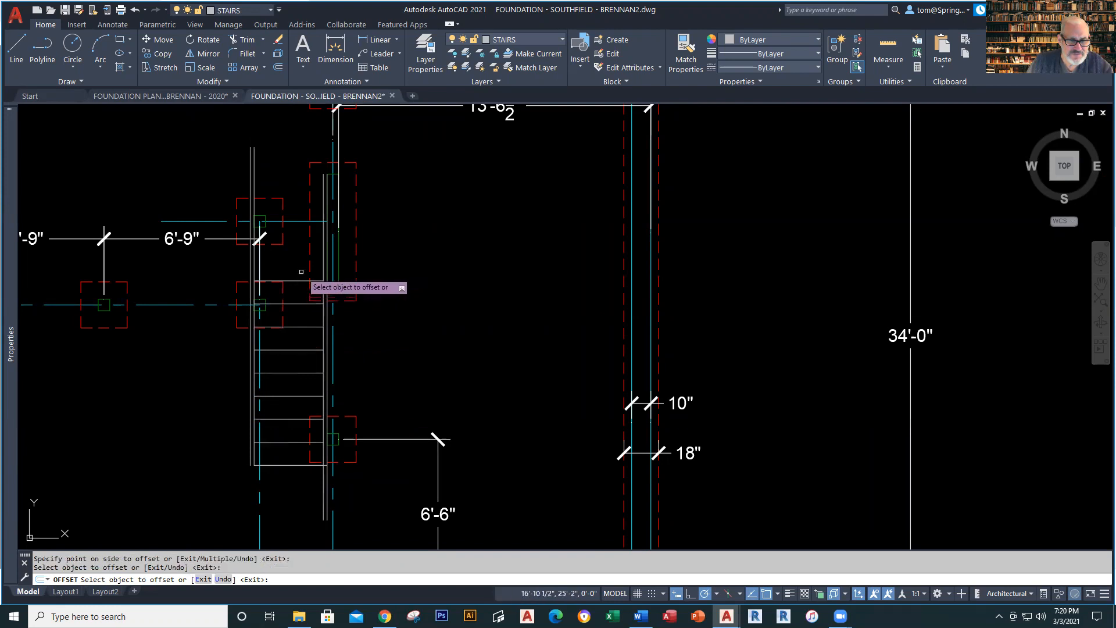
pyautogui.click(299, 266)
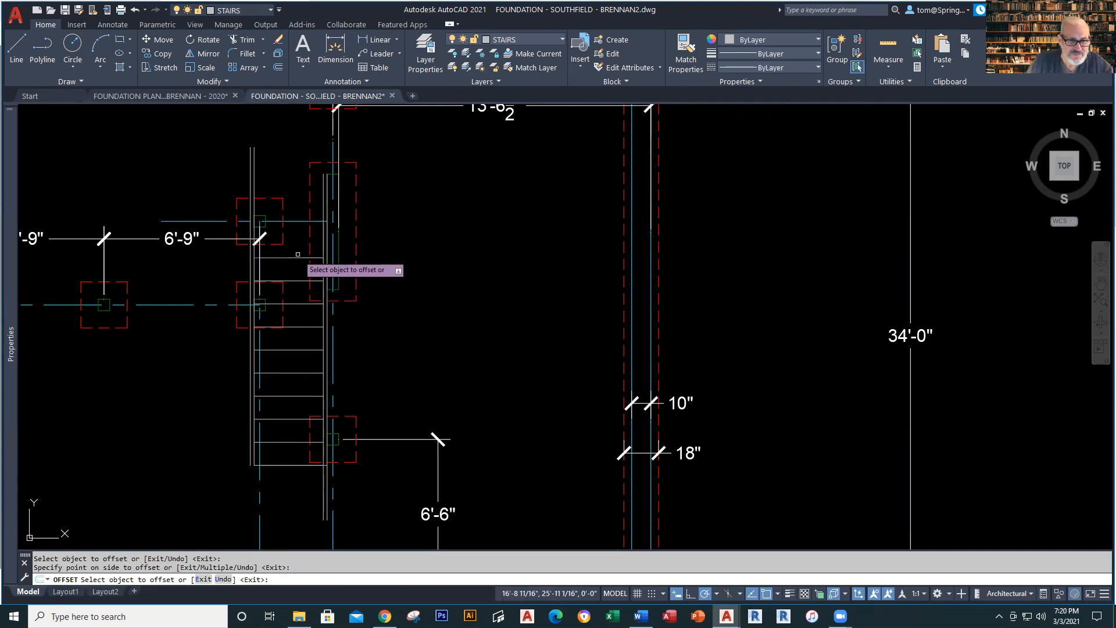
pyautogui.click(296, 259)
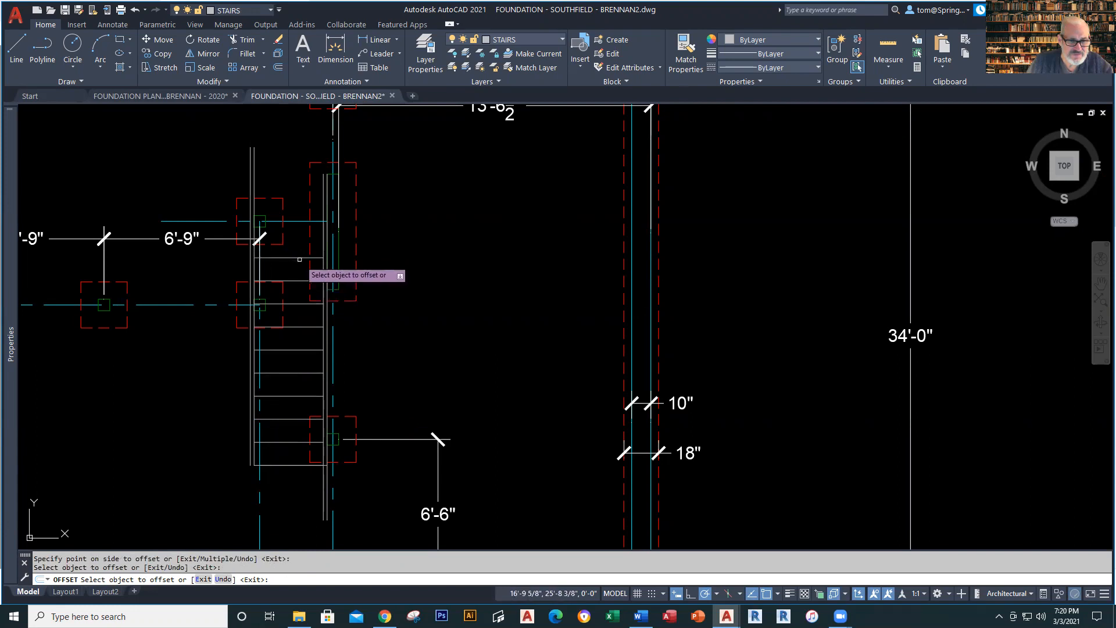
pyautogui.click(299, 259)
pyautogui.click(296, 244)
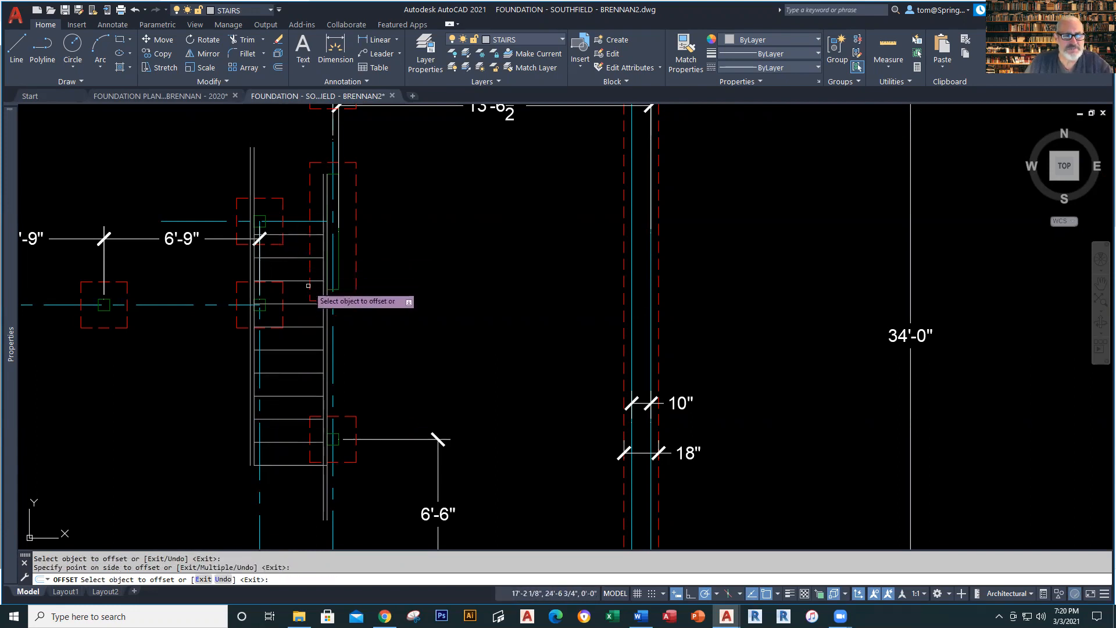
# Compare the staircase in the BRENNAN2 drawing with the 2020 reference, checking its treads, stringer ends, overall length and position among the footings.
pyautogui.click(167, 94)
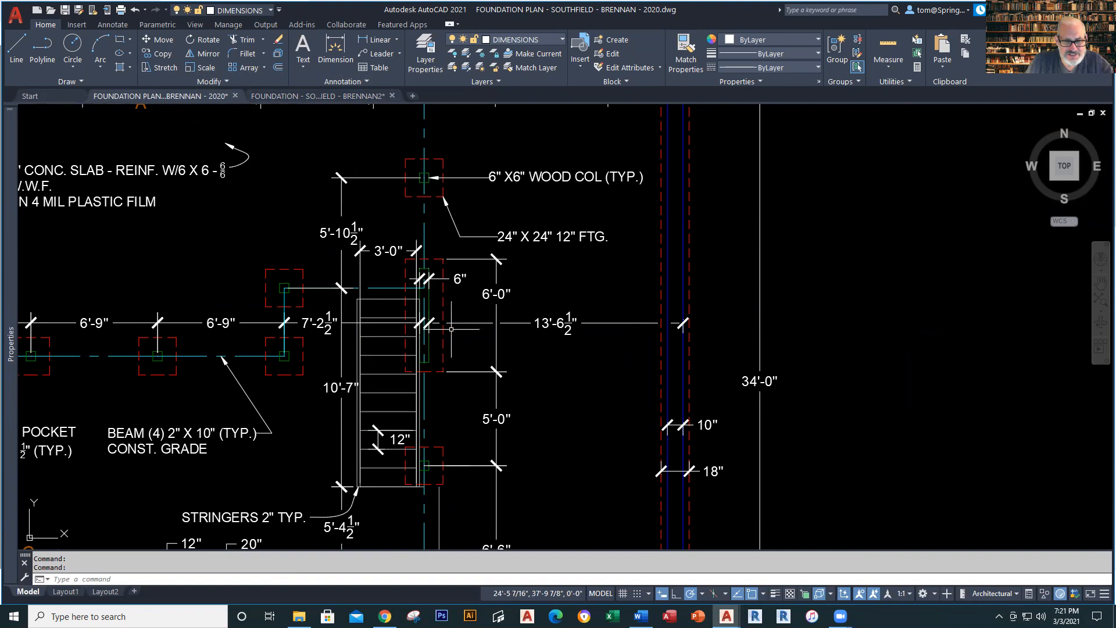
pyautogui.click(337, 96)
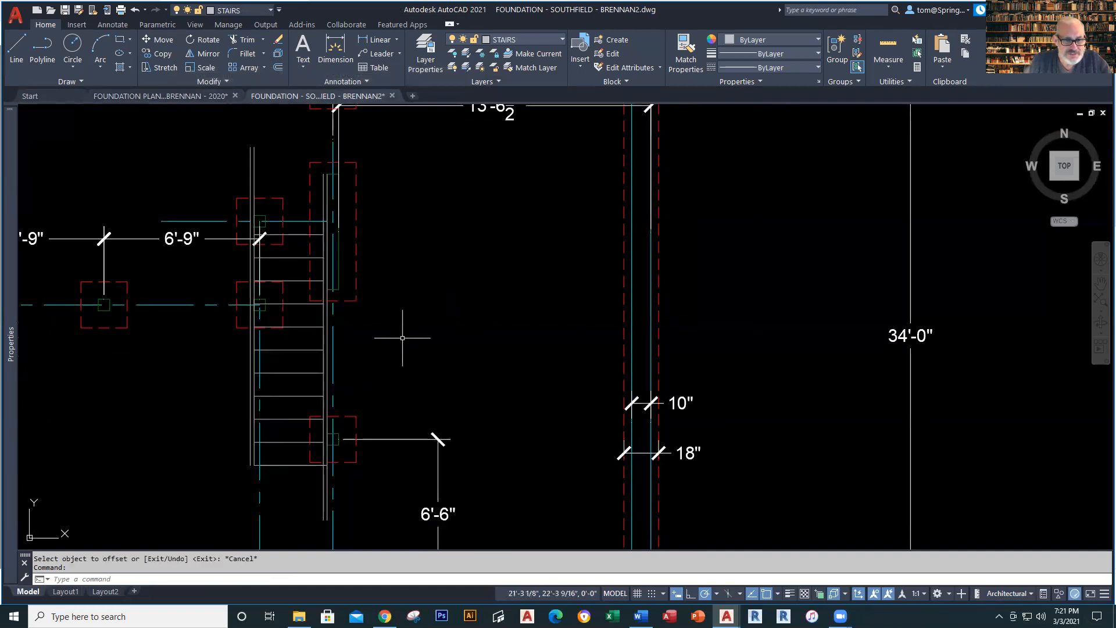
pyautogui.scroll(-2, 402, 338)
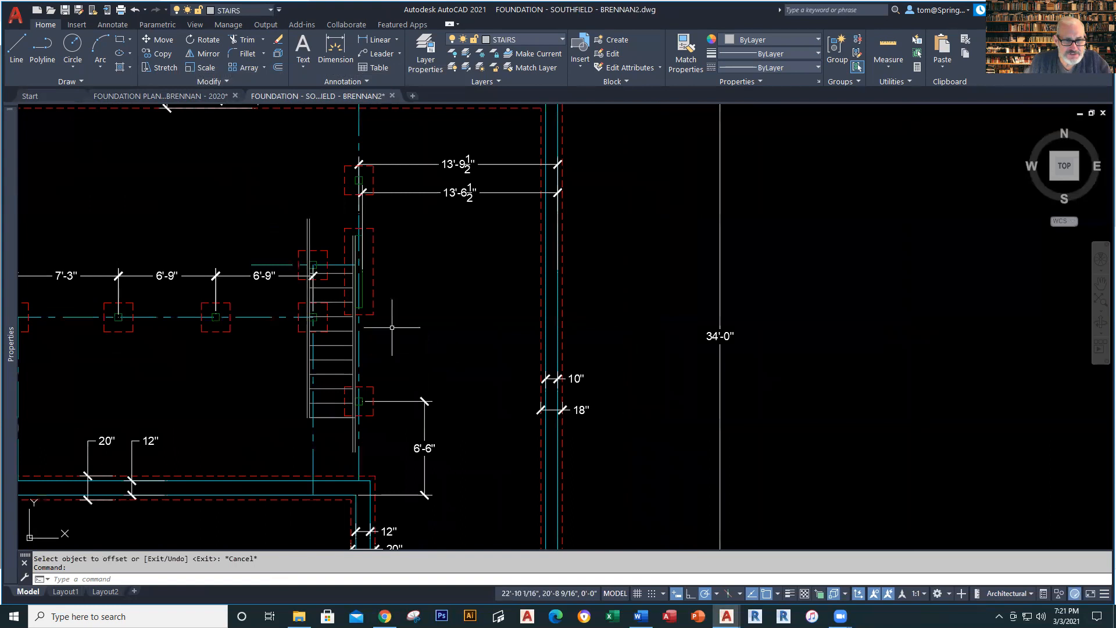
pyautogui.click(180, 97)
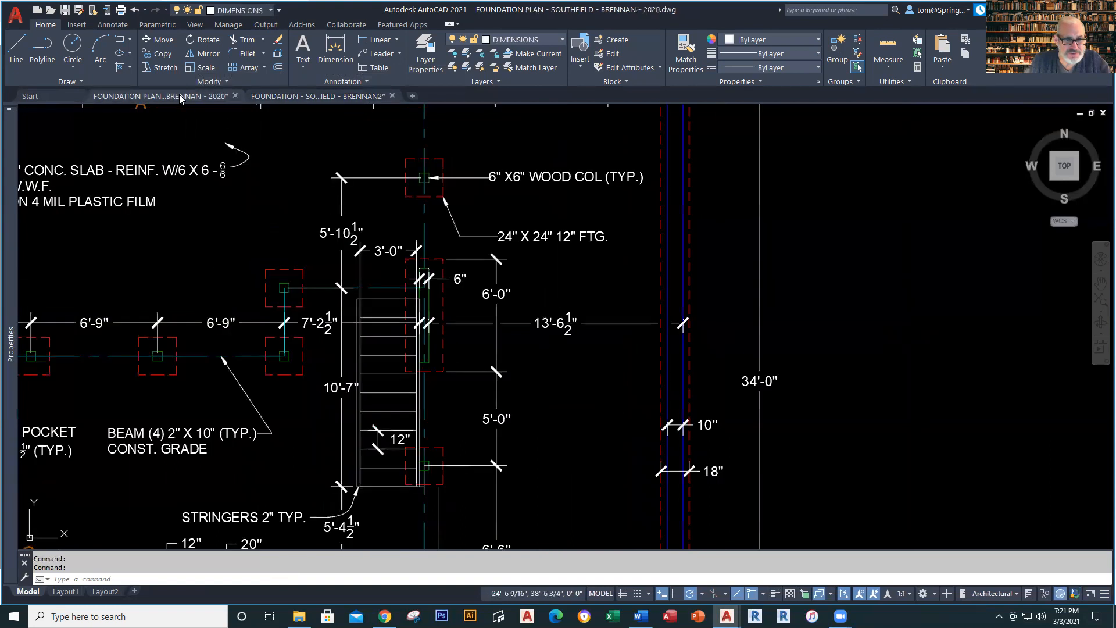
pyautogui.scroll(-2, 338, 397)
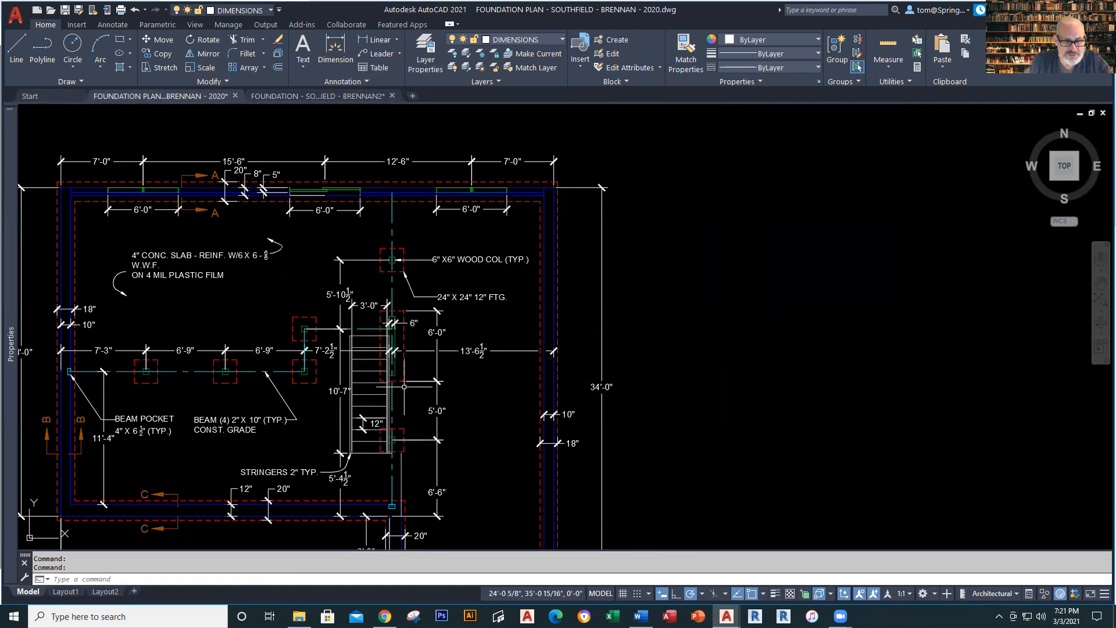
pyautogui.scroll(2, 404, 387)
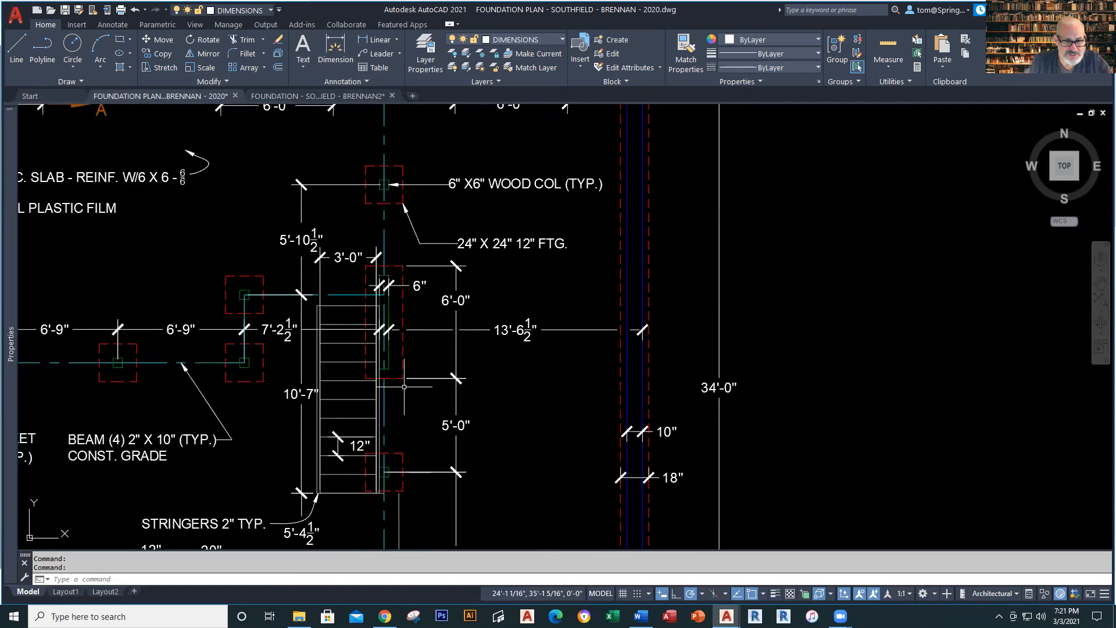
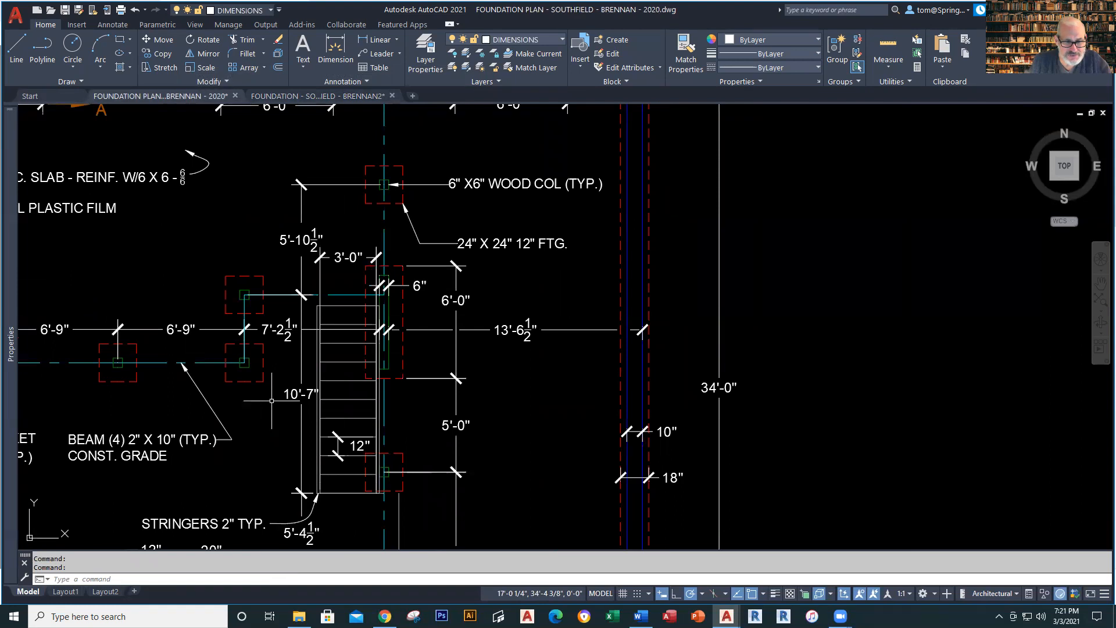
pyautogui.click(291, 99)
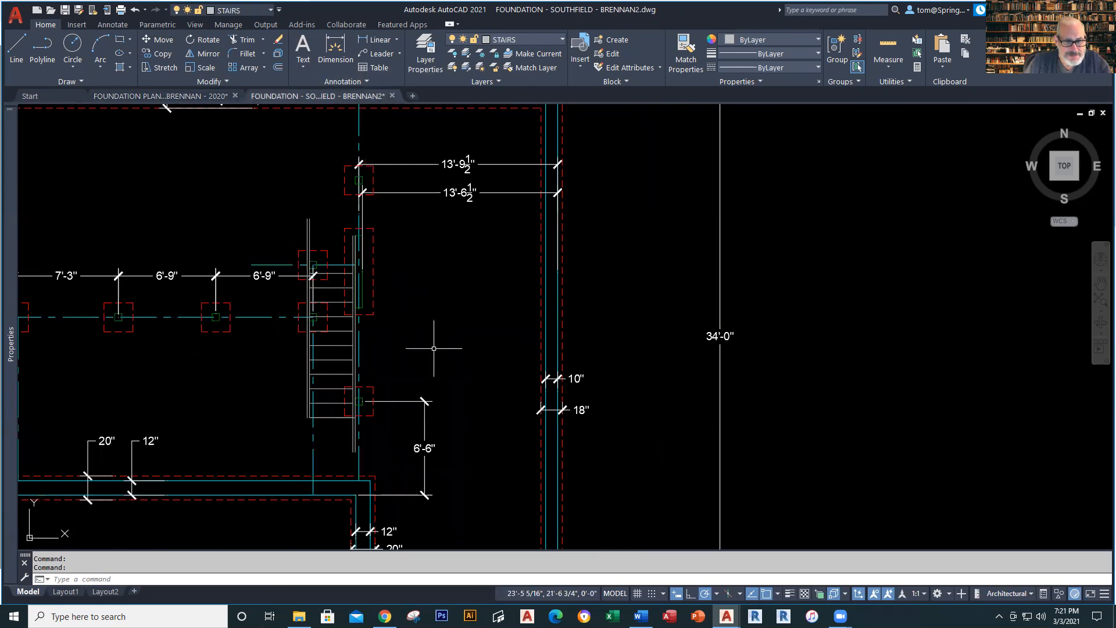
pyautogui.scroll(-2, 433, 349)
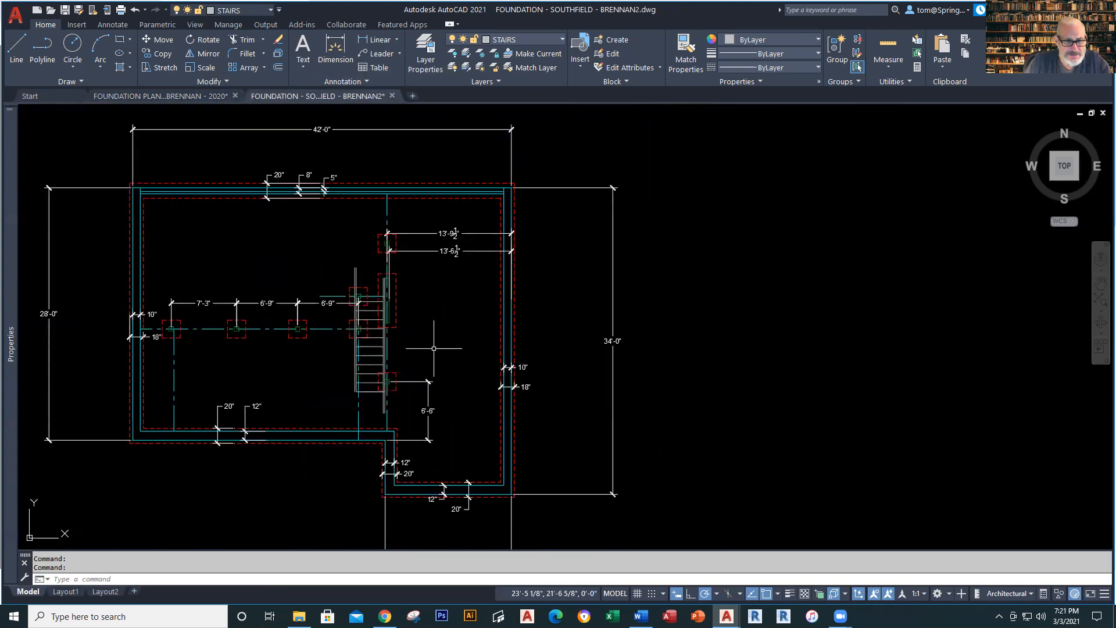
pyautogui.scroll(2, 433, 348)
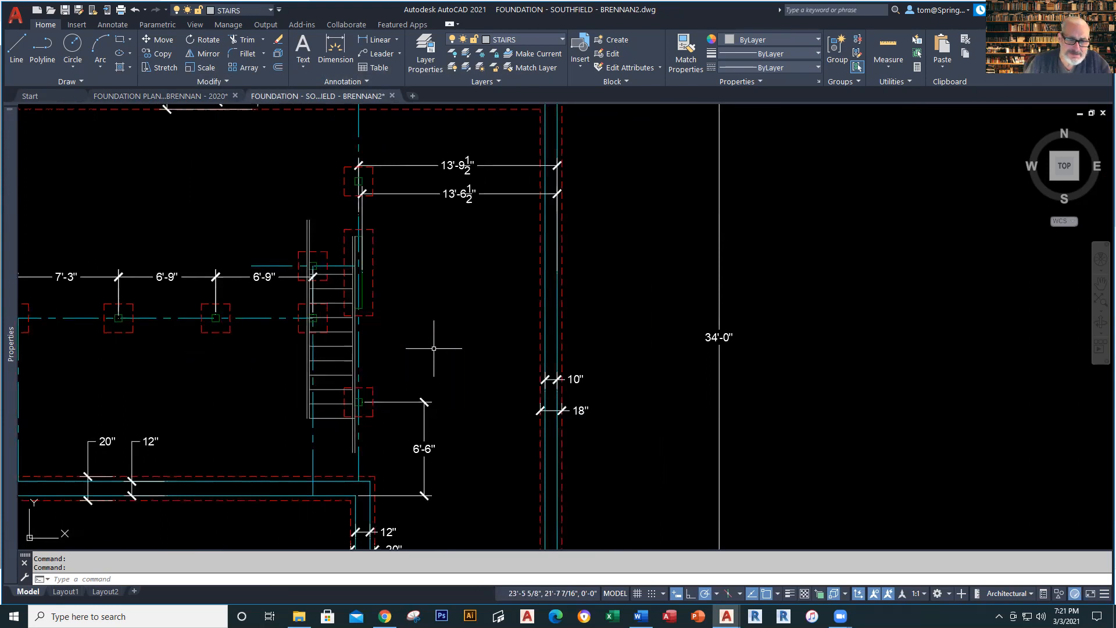
pyautogui.scroll(-2, 433, 349)
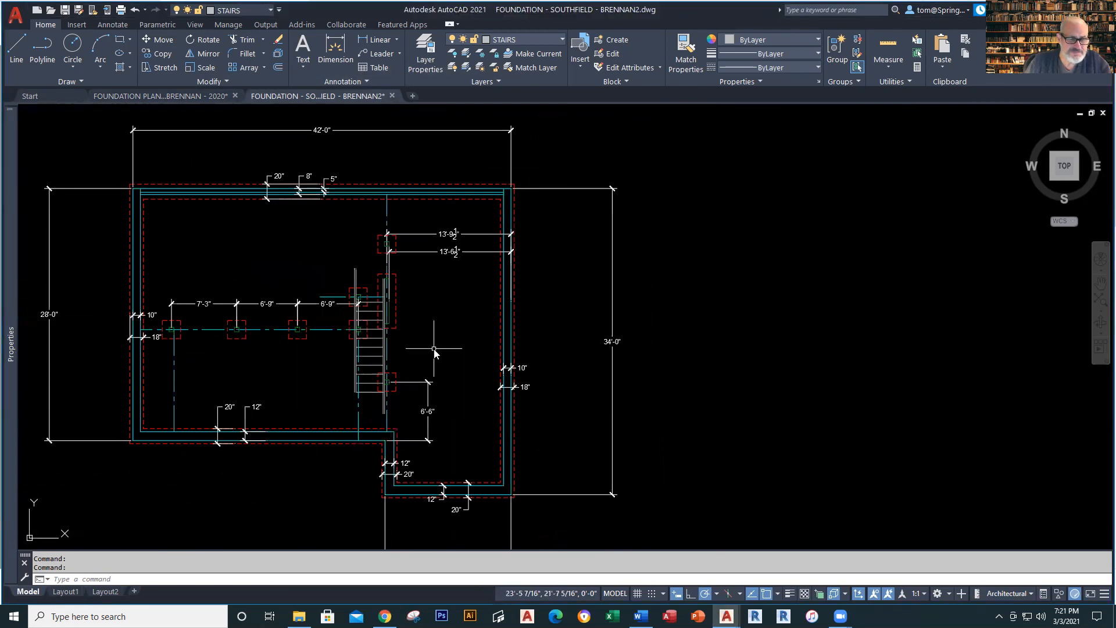
# Compare the columns and footings around the staircase with the 2020 reference, checking where the short horizontal beam beside the stairs ends.
pyautogui.click(181, 99)
pyautogui.scroll(-3, 261, 247)
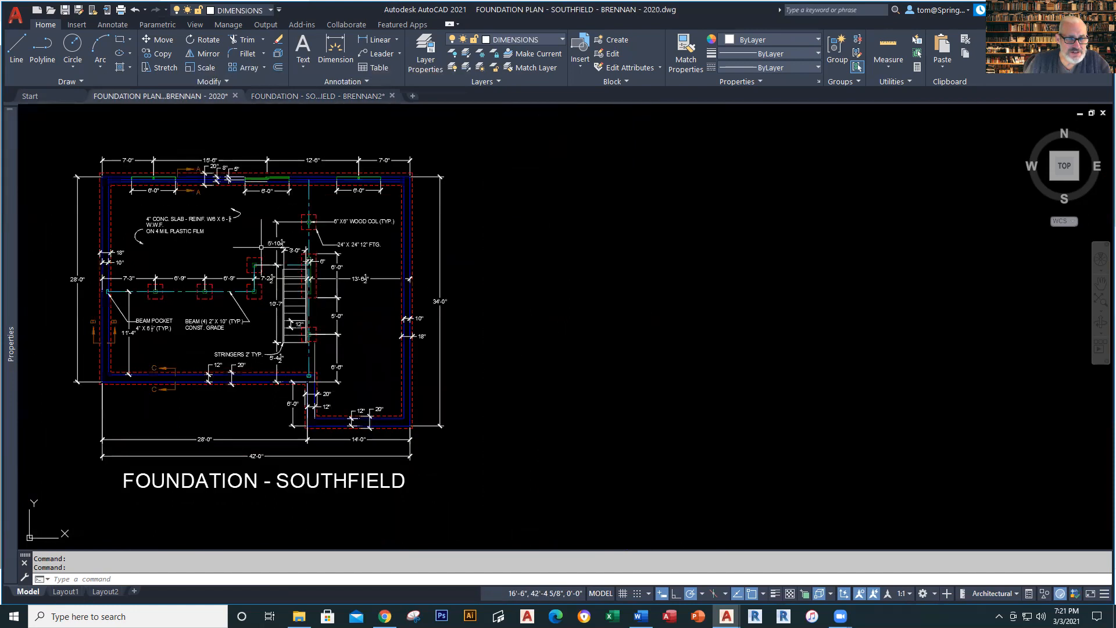
pyautogui.moveTo(261, 247); pyautogui.dragTo(277, 251, button='middle')
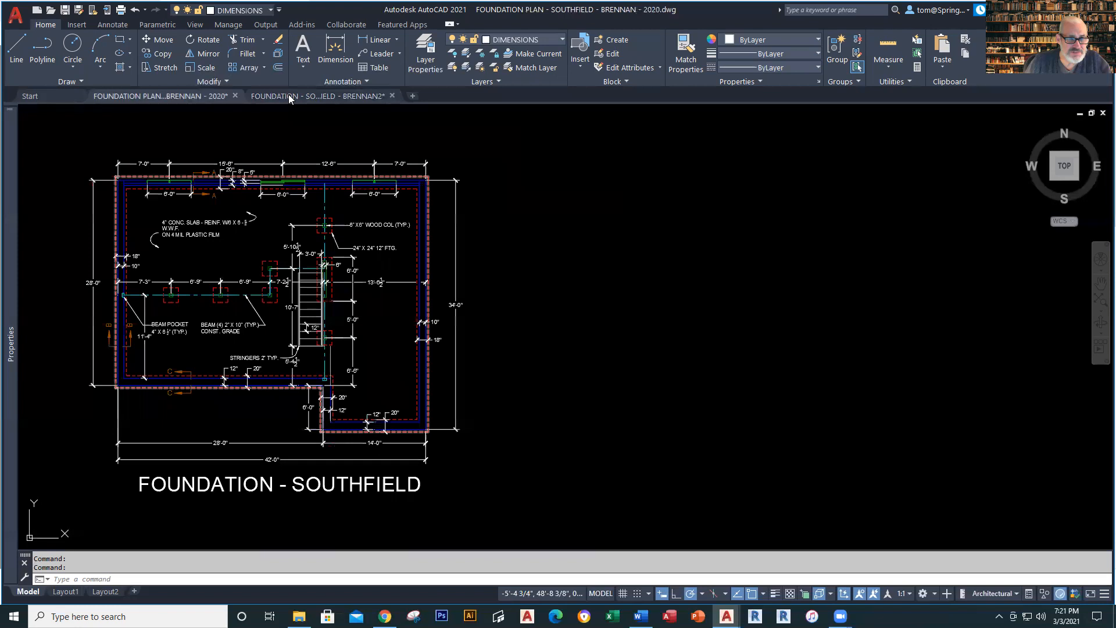
pyautogui.click(289, 99)
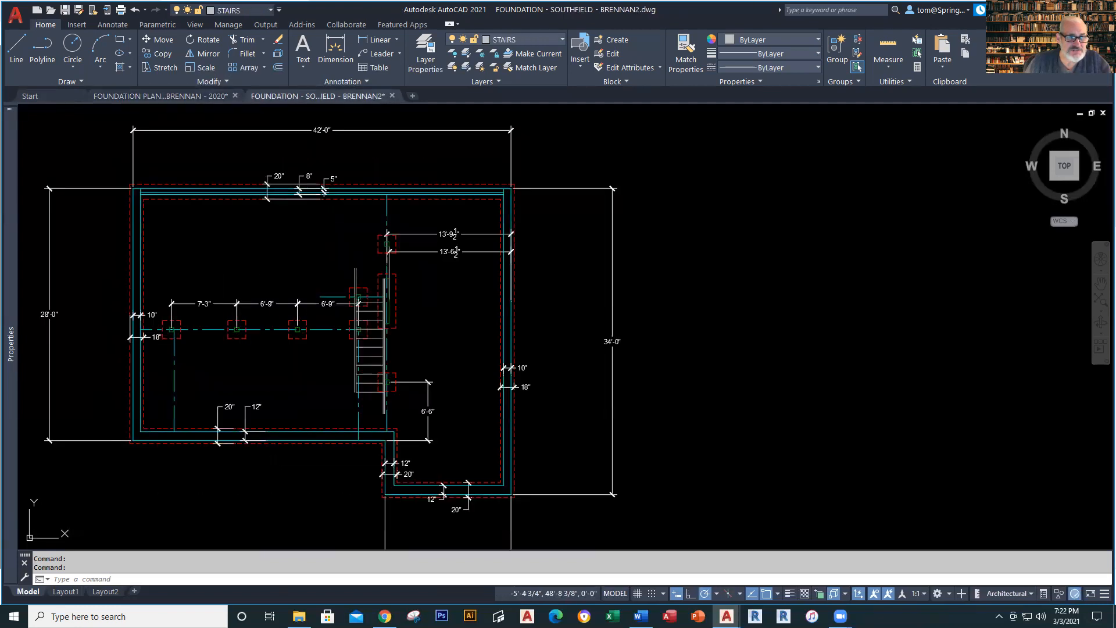
pyautogui.click(214, 99)
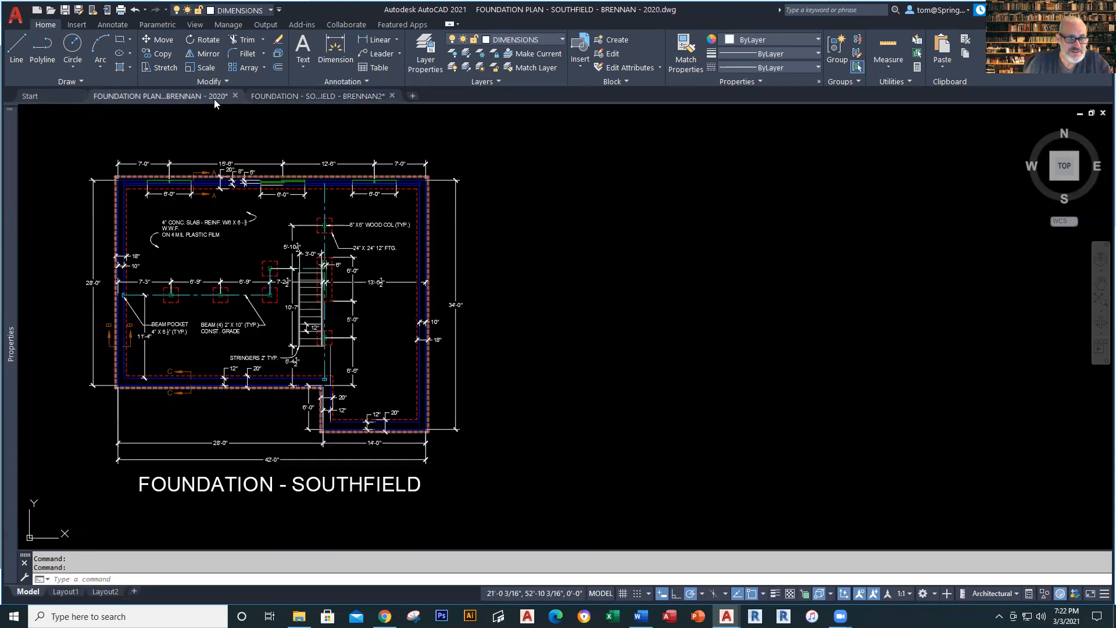
pyautogui.scroll(2, 270, 320)
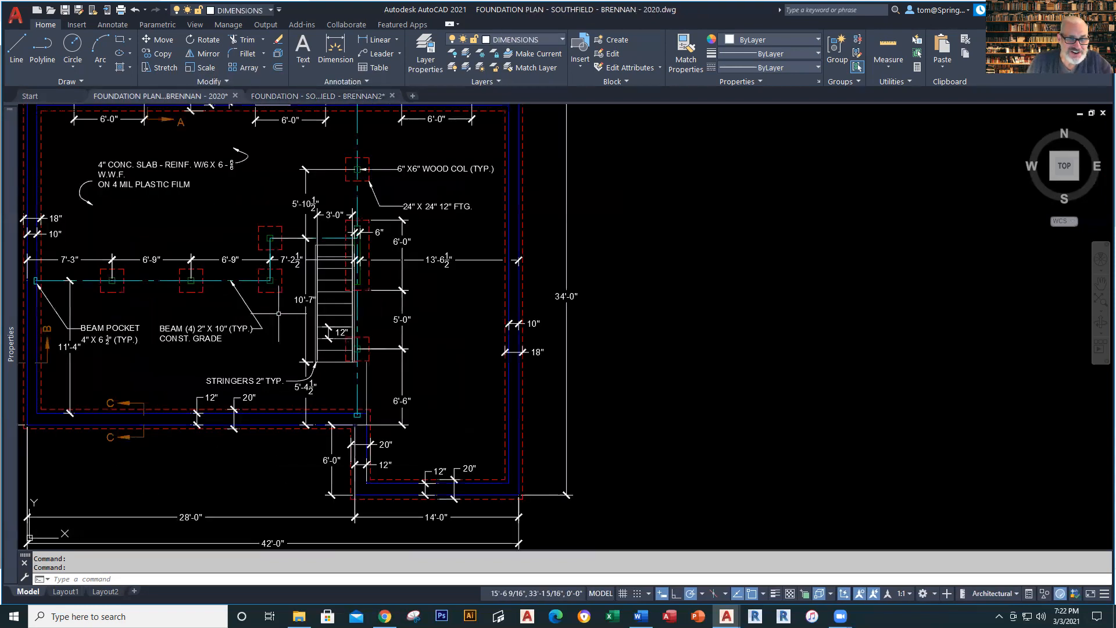
pyautogui.scroll(2, 306, 274)
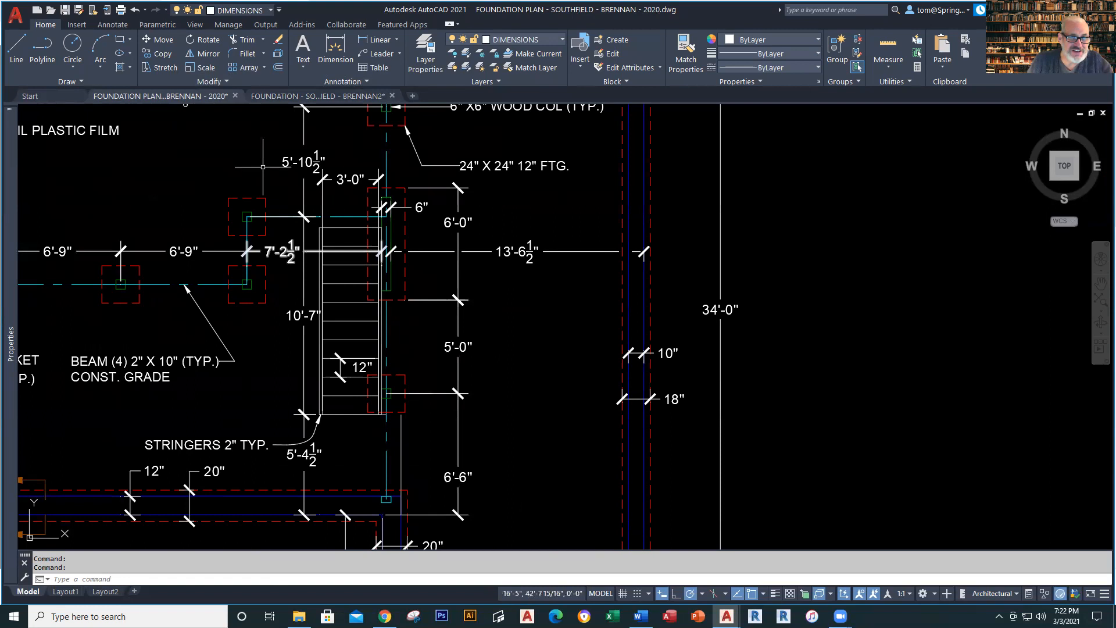
pyautogui.click(275, 97)
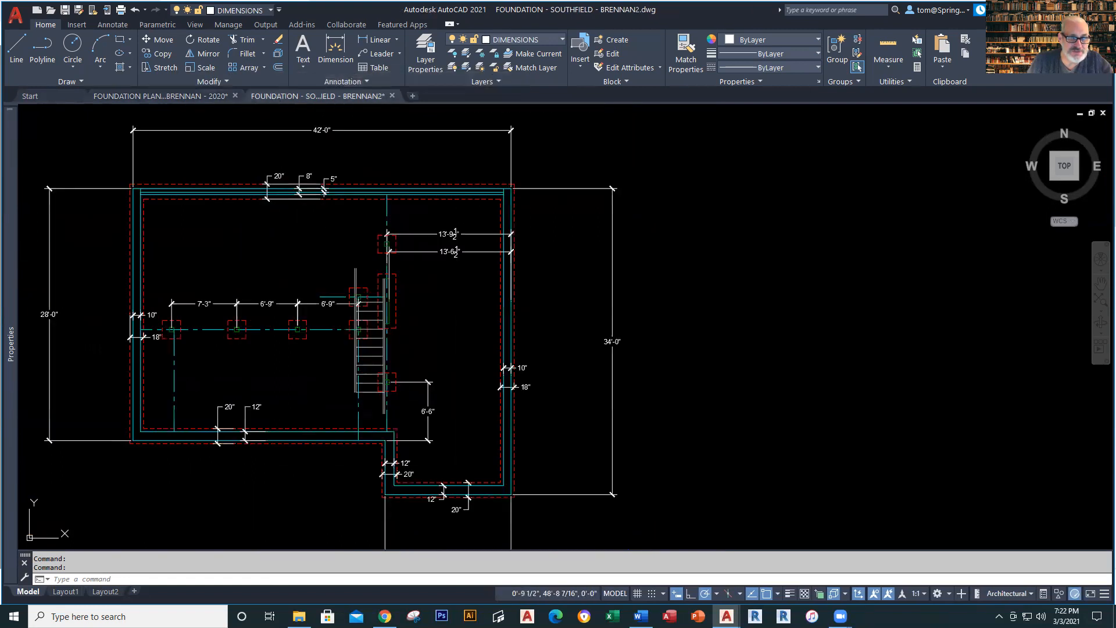
pyautogui.scroll(2, 357, 341)
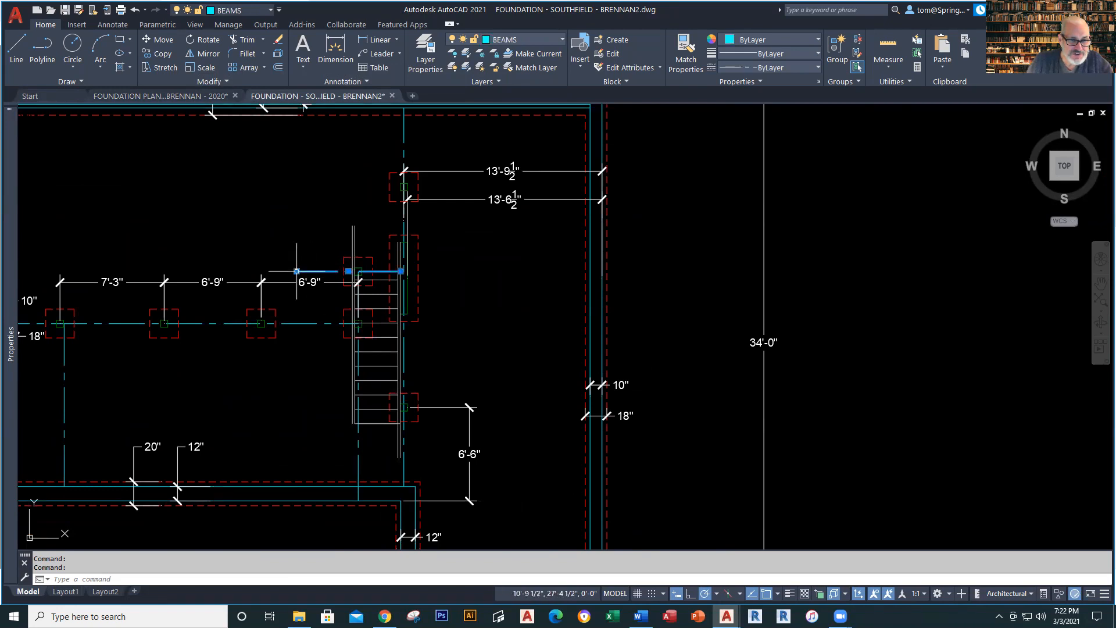
pyautogui.moveTo(296, 271)
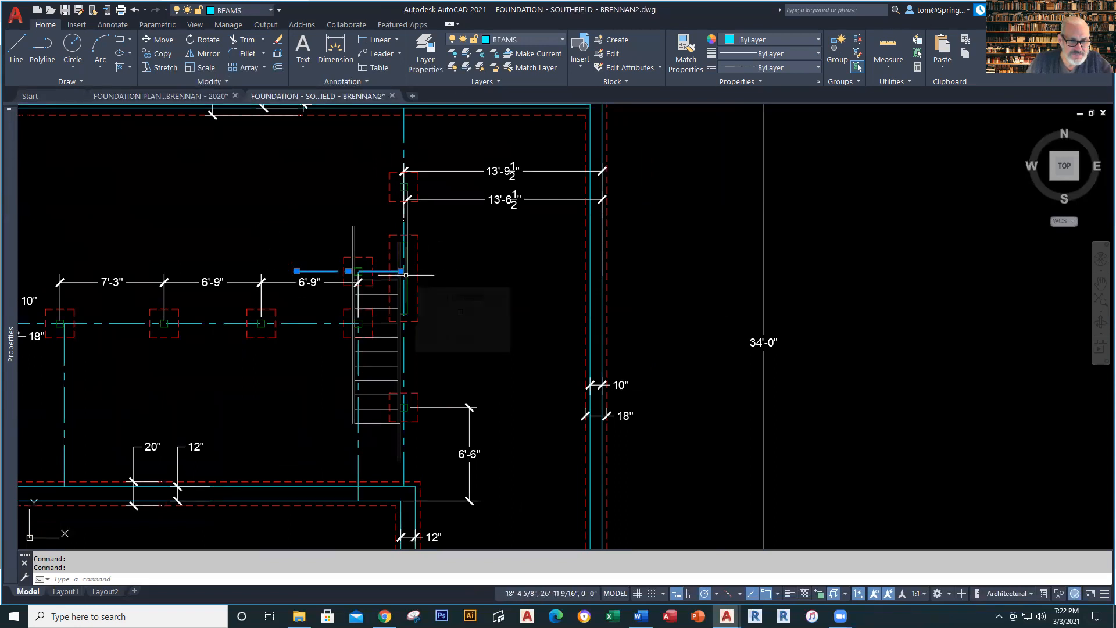
pyautogui.moveTo(402, 272)
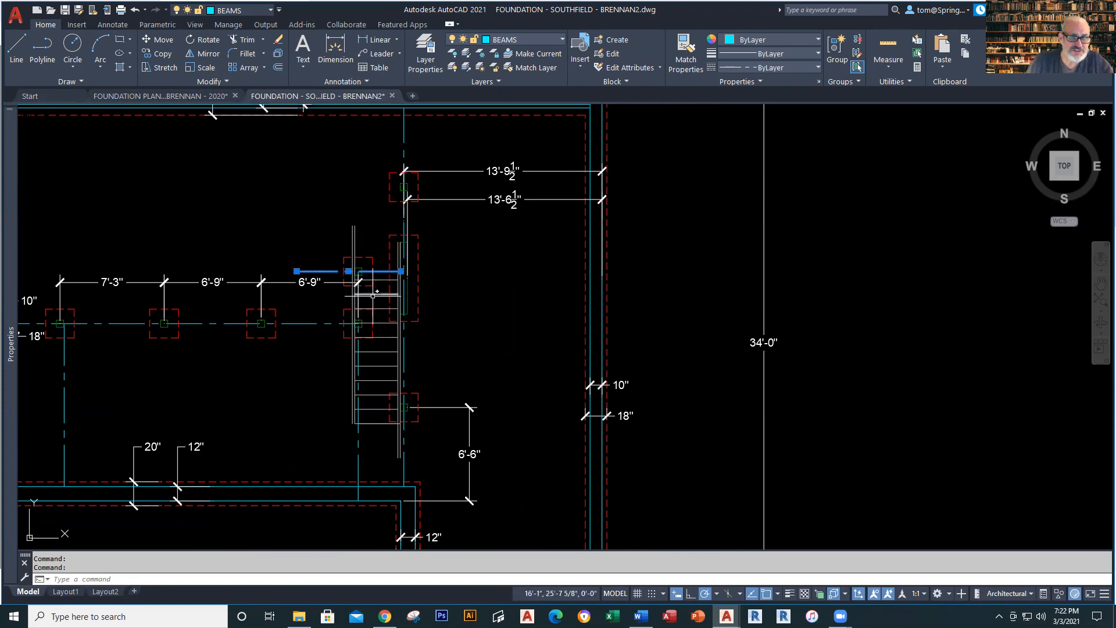
pyautogui.press('Escape')
# Move the two columns with footings at the staircase's left stringer so the upper column centers on the short horizontal beam's left endpoint.
pyautogui.scroll(2, 322, 341)
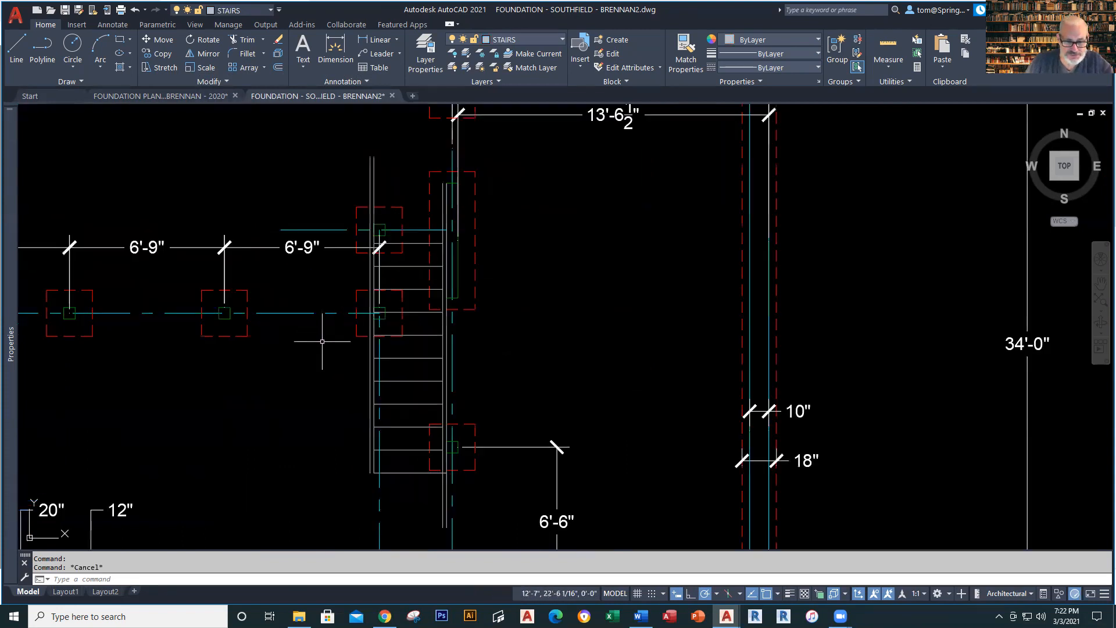
pyautogui.write('m')
pyautogui.press('Return')
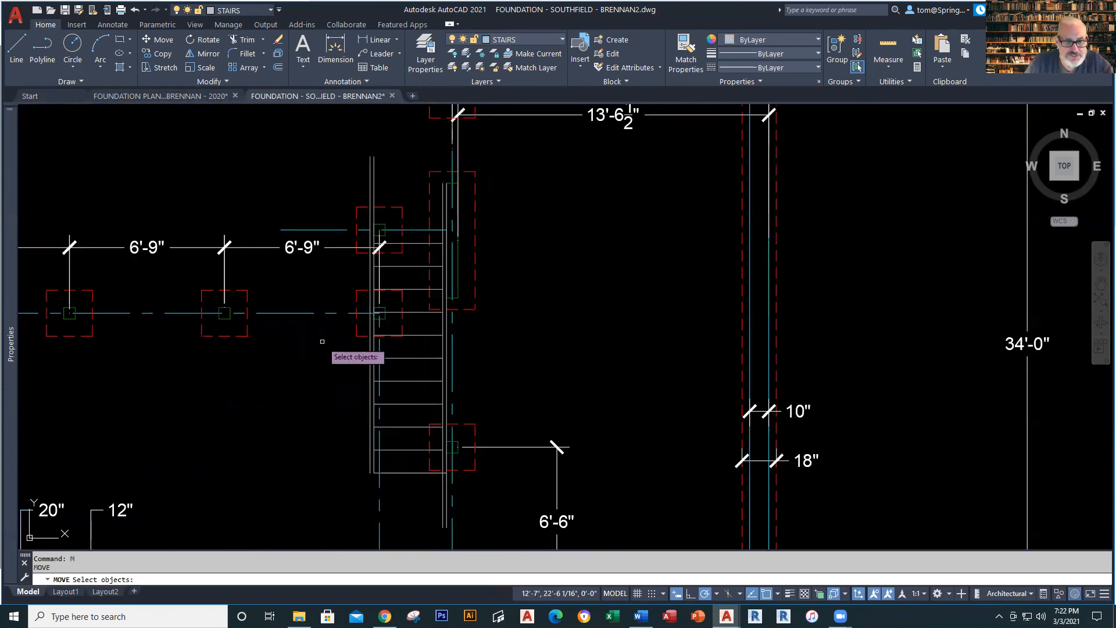
pyautogui.click(335, 350)
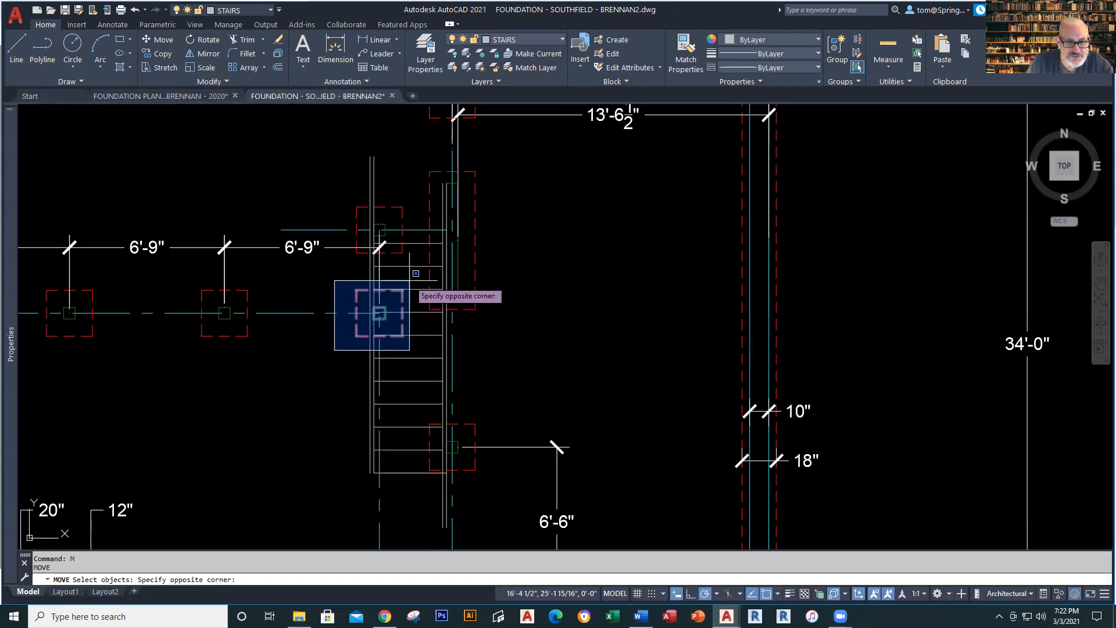
pyautogui.click(416, 189)
pyautogui.press('Return')
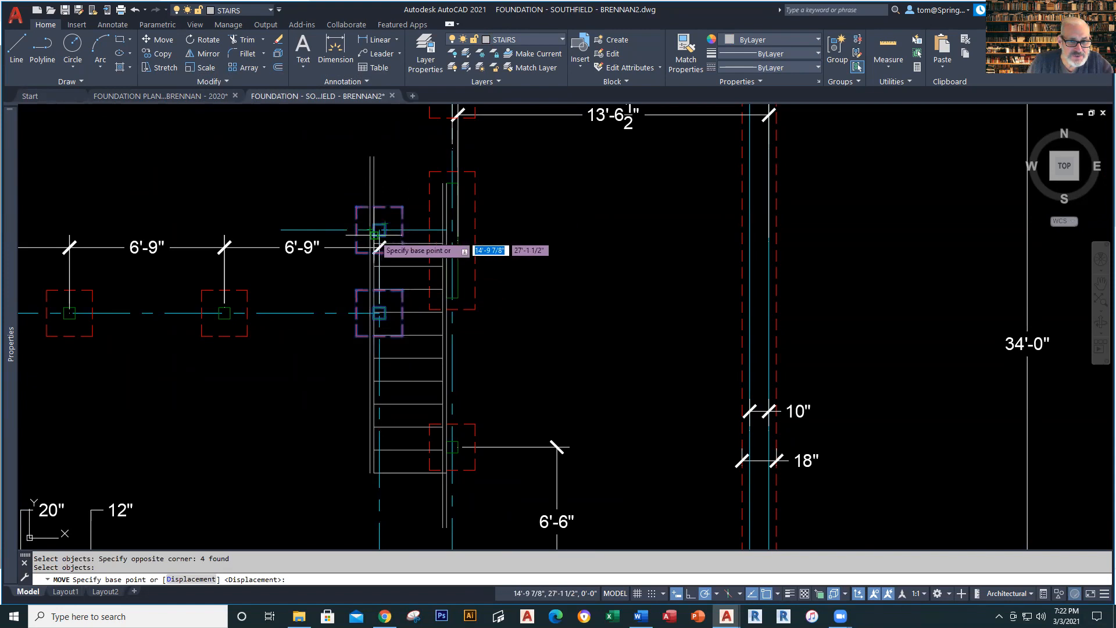
pyautogui.click(379, 230)
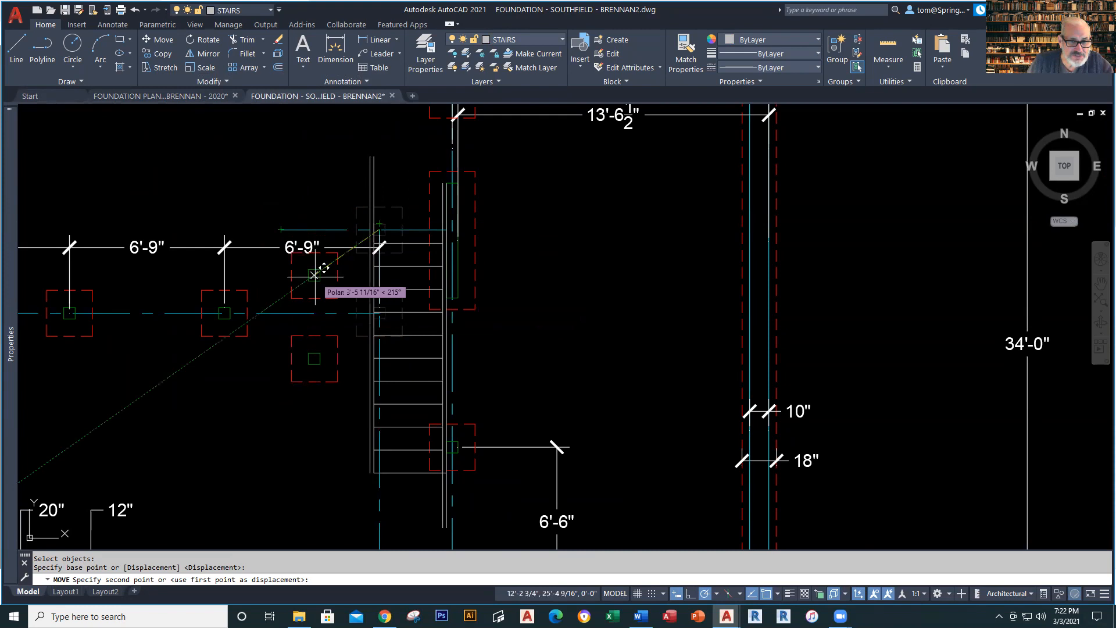
pyautogui.click(297, 226)
pyautogui.press('Escape')
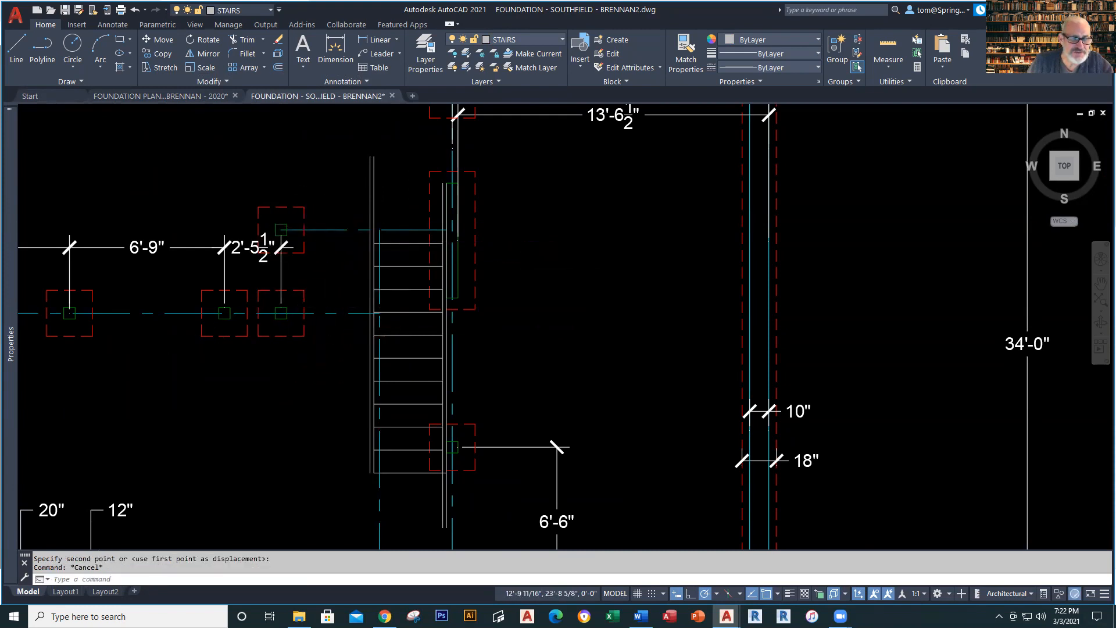
# Erase the 2'-5 1/2" dimension and the column with footing that overlaps the relocated lower footing on the long beam.
pyautogui.scroll(-1, 329, 314)
pyautogui.moveTo(332, 367); pyautogui.dragTo(418, 411, button='middle')
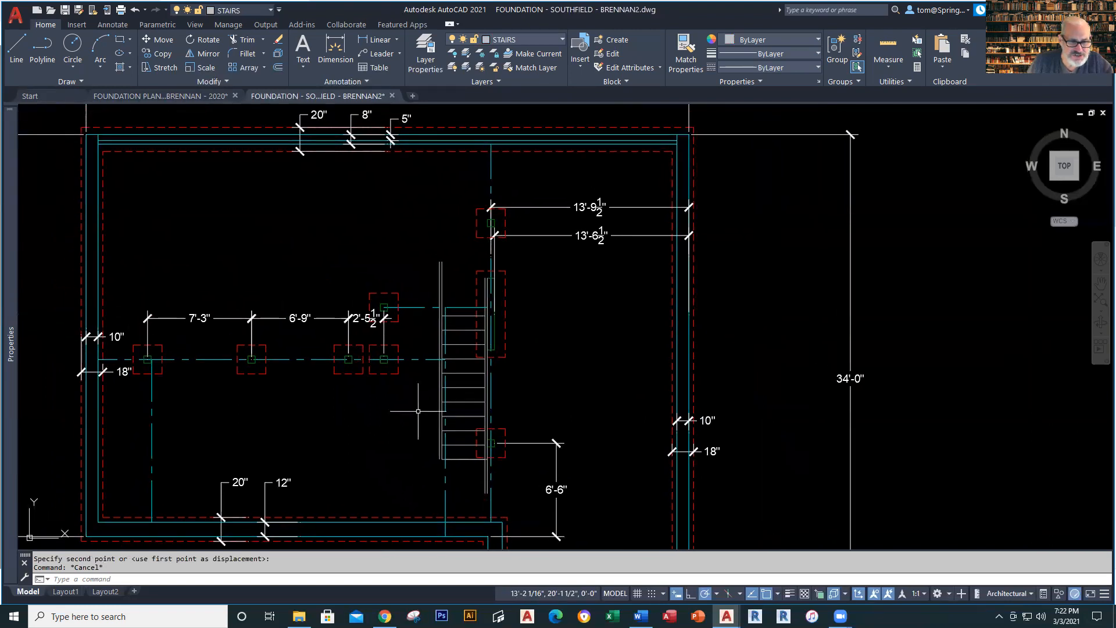
pyautogui.click(357, 316)
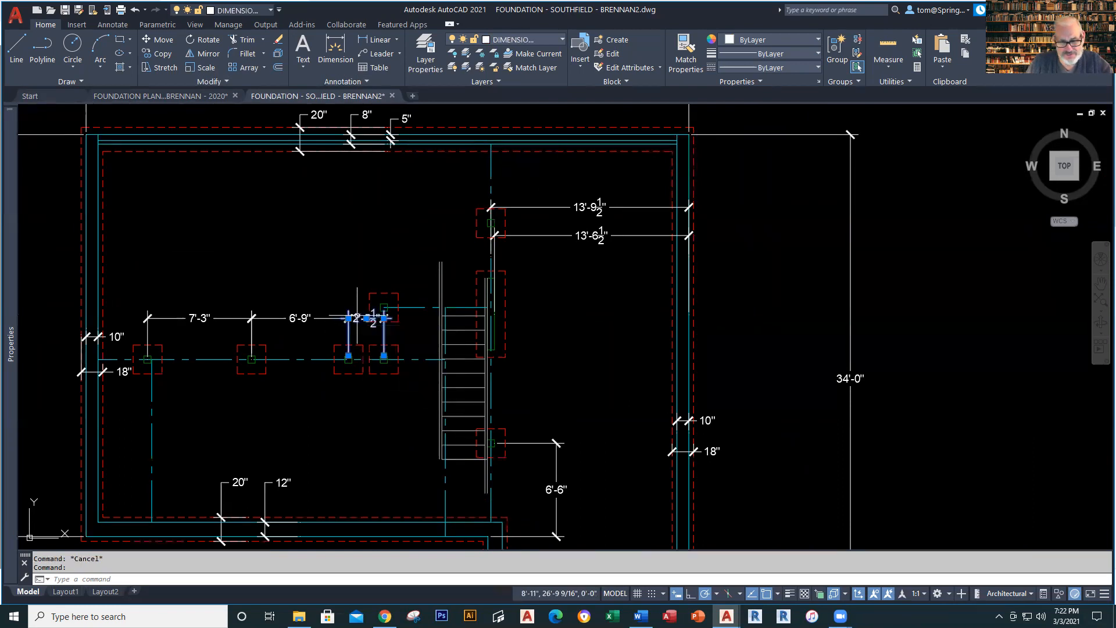
pyautogui.press('Delete')
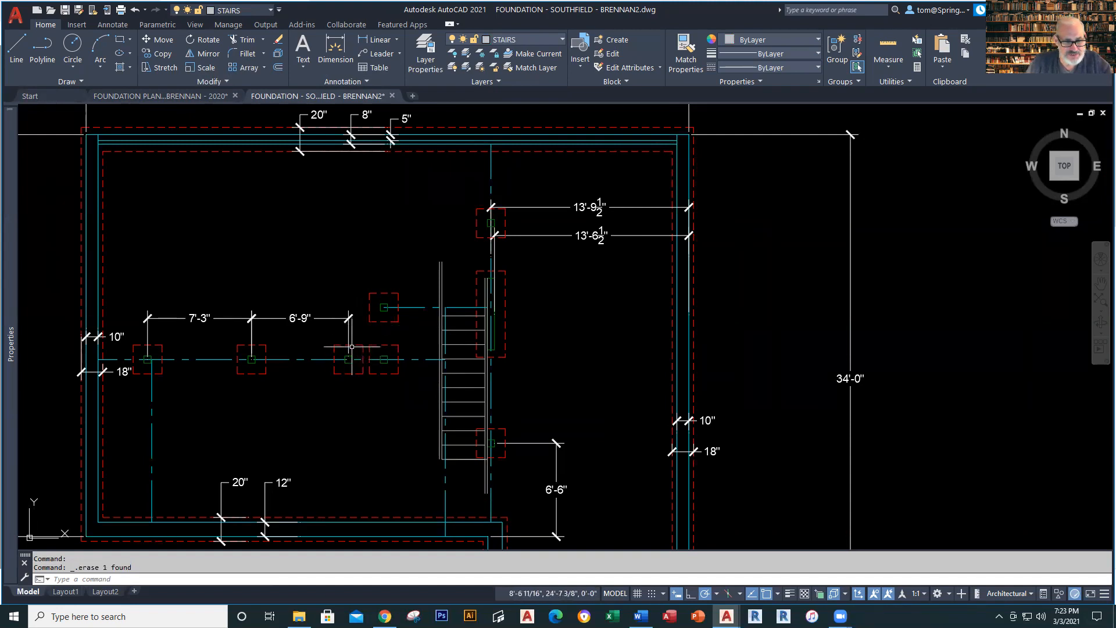
pyautogui.click(332, 392)
pyautogui.click(372, 325)
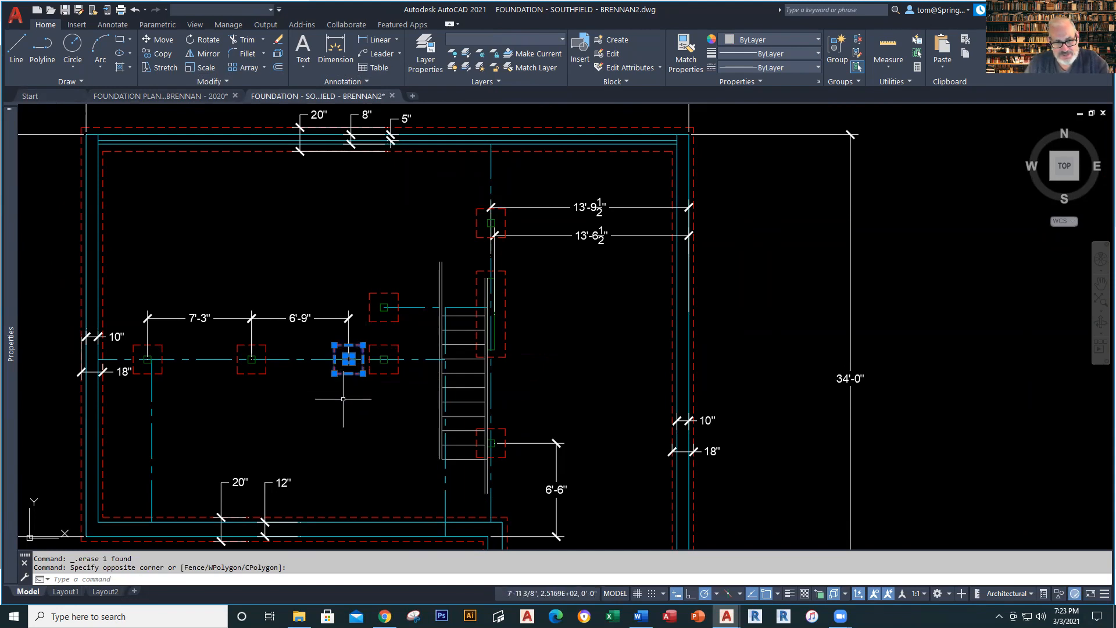
pyautogui.press('Delete')
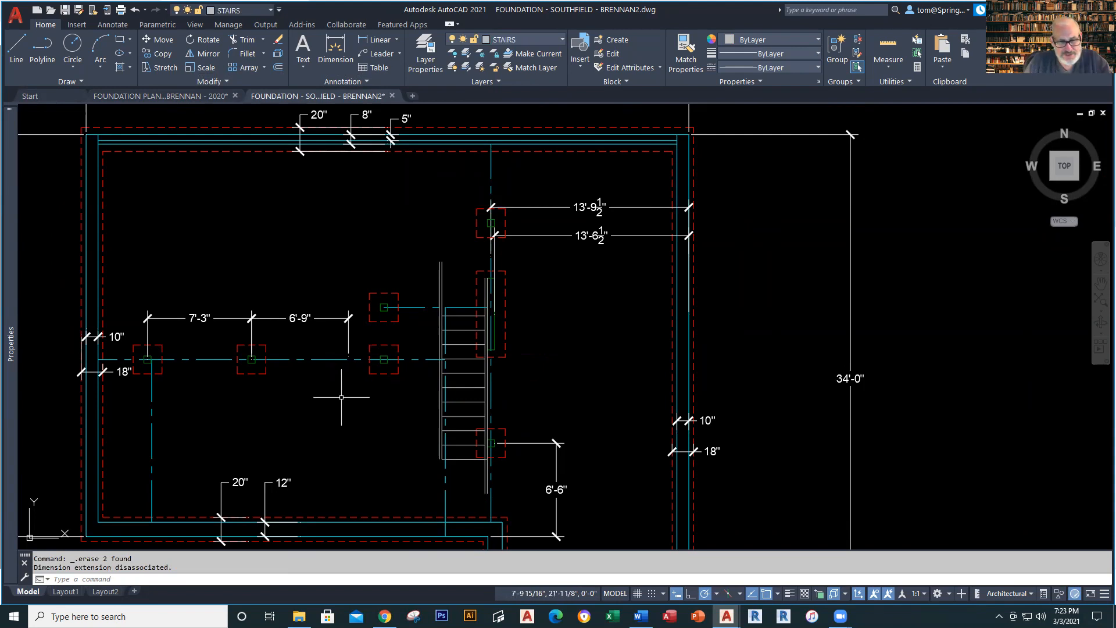
# After checking column spacing in the 2020 reference, draw a 7'-3" horizontal guide line from the left wall's outer face, with a vertical segment up from its end.
pyautogui.click(187, 96)
pyautogui.scroll(-1, 231, 326)
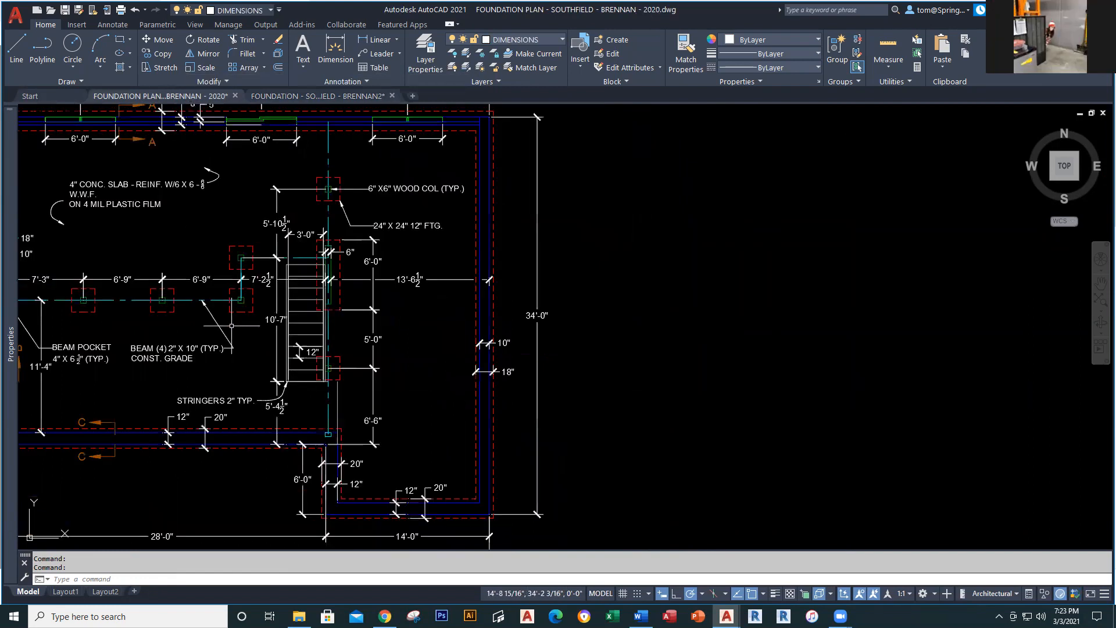
pyautogui.moveTo(231, 325); pyautogui.dragTo(320, 332, button='middle')
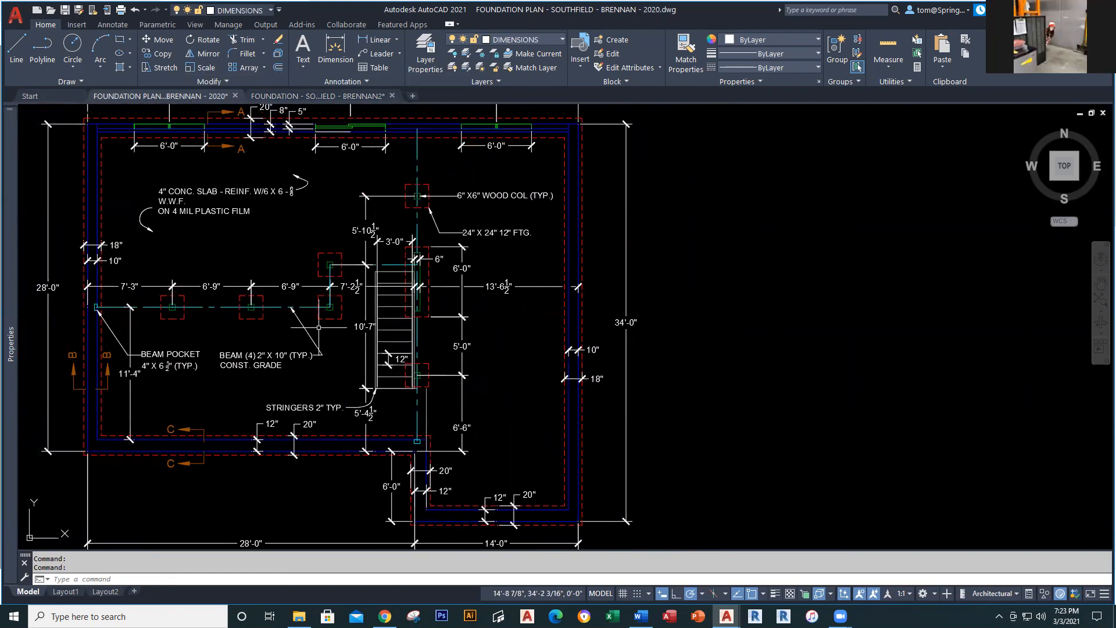
pyautogui.moveTo(289, 99)
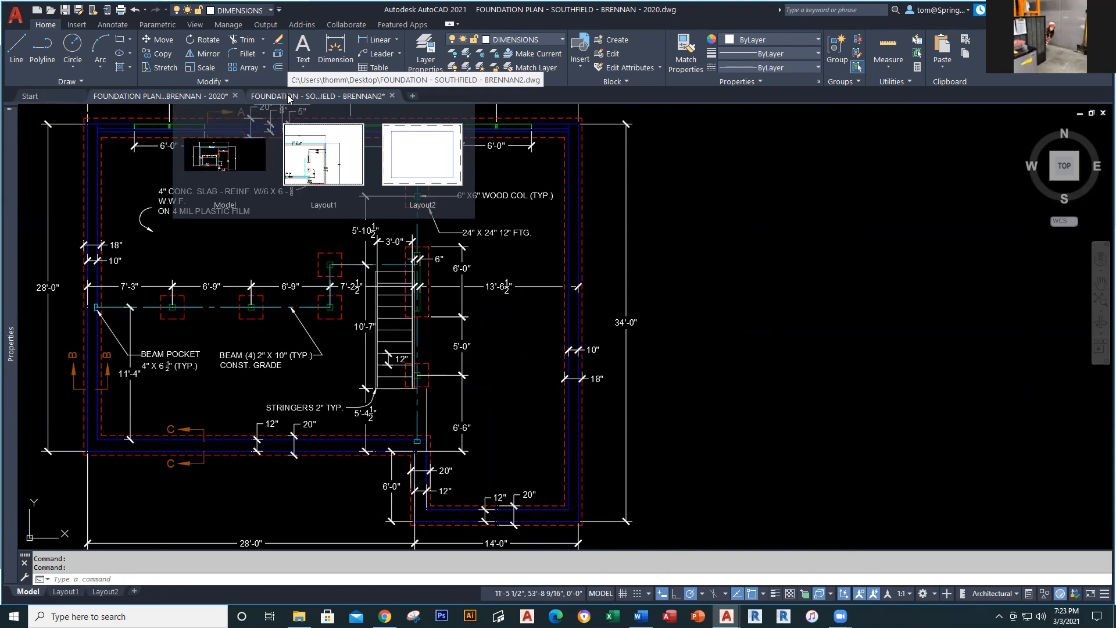
pyautogui.click(289, 97)
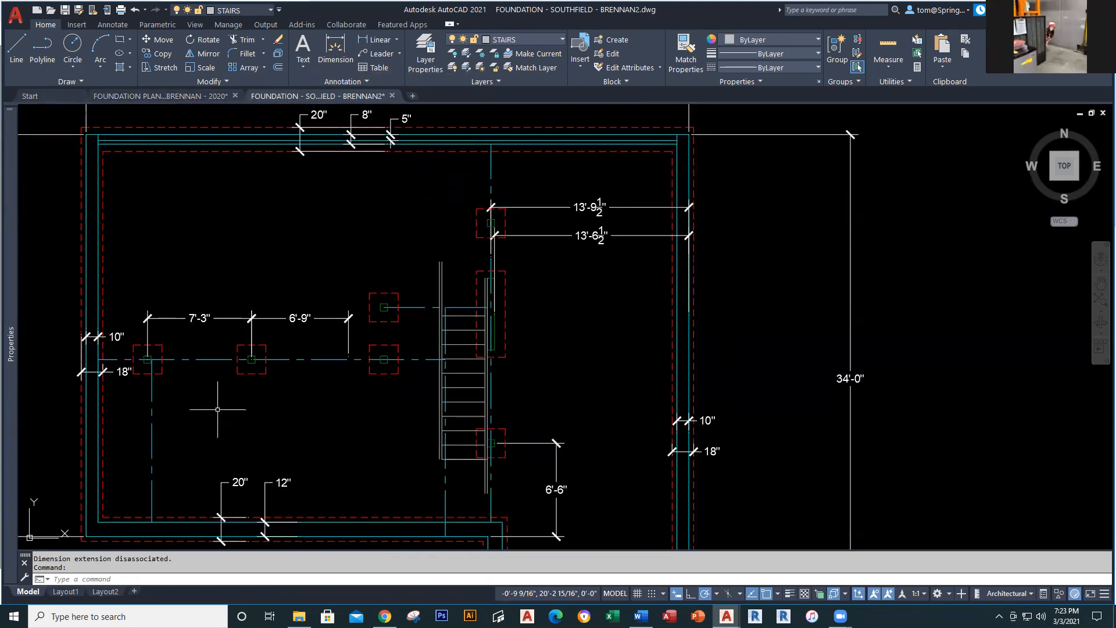
pyautogui.click(17, 49)
pyautogui.scroll(3, 133, 360)
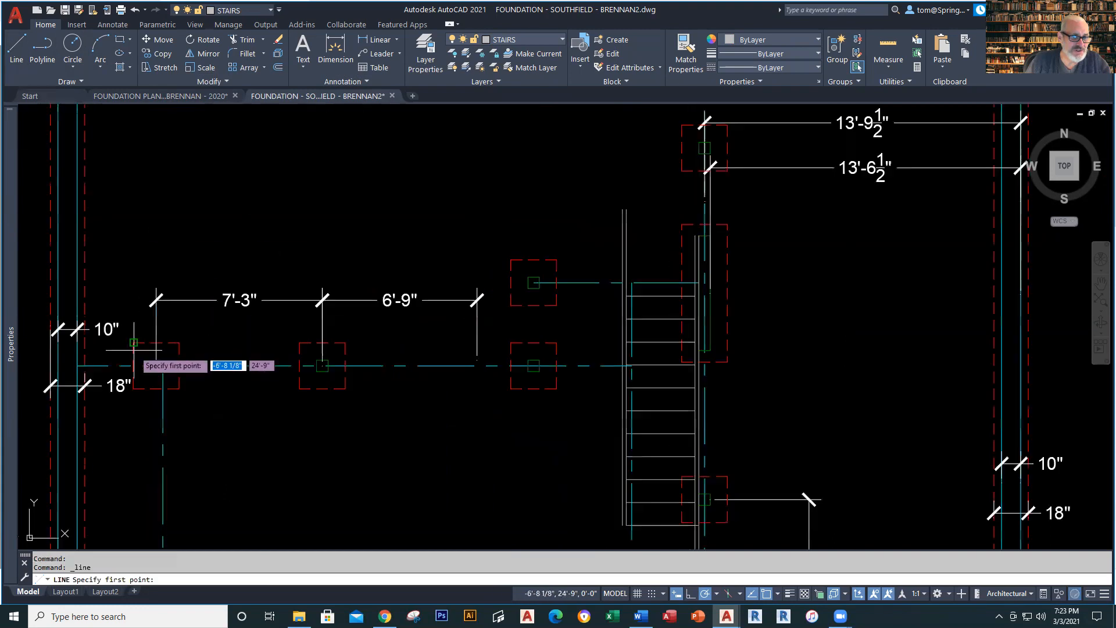
pyautogui.click(54, 372)
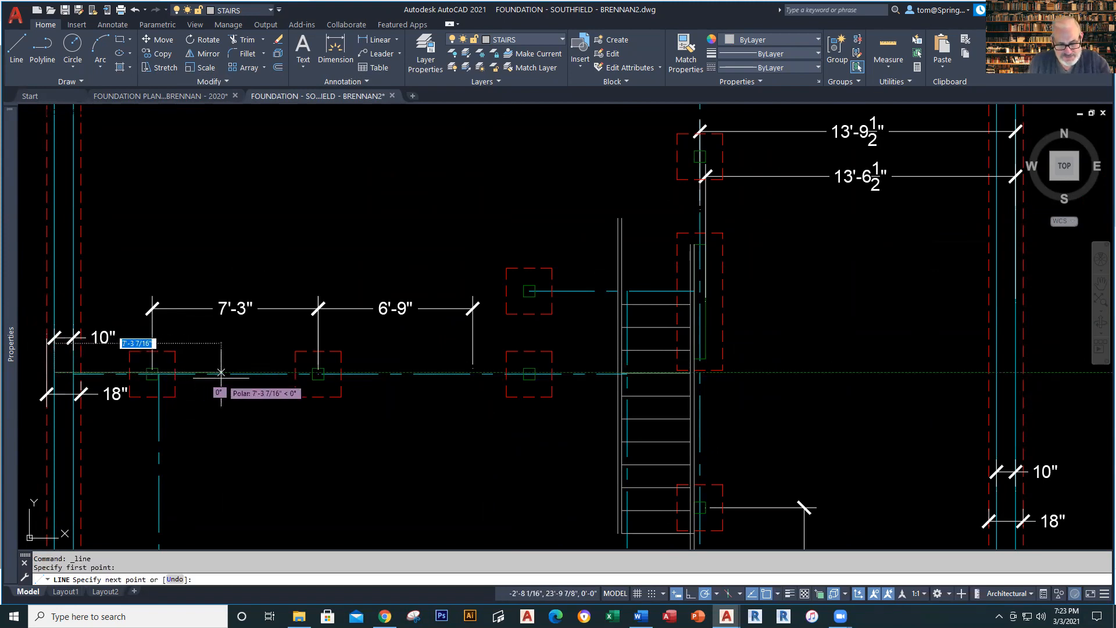
pyautogui.write("7'3")
pyautogui.press('Return')
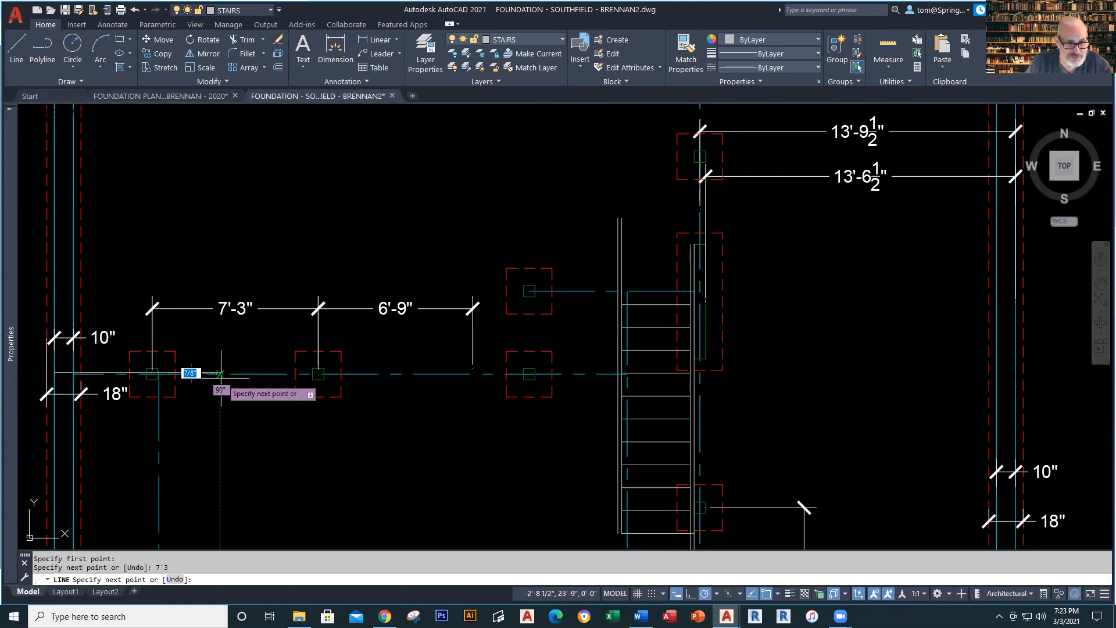
pyautogui.click(221, 259)
pyautogui.press('Escape')
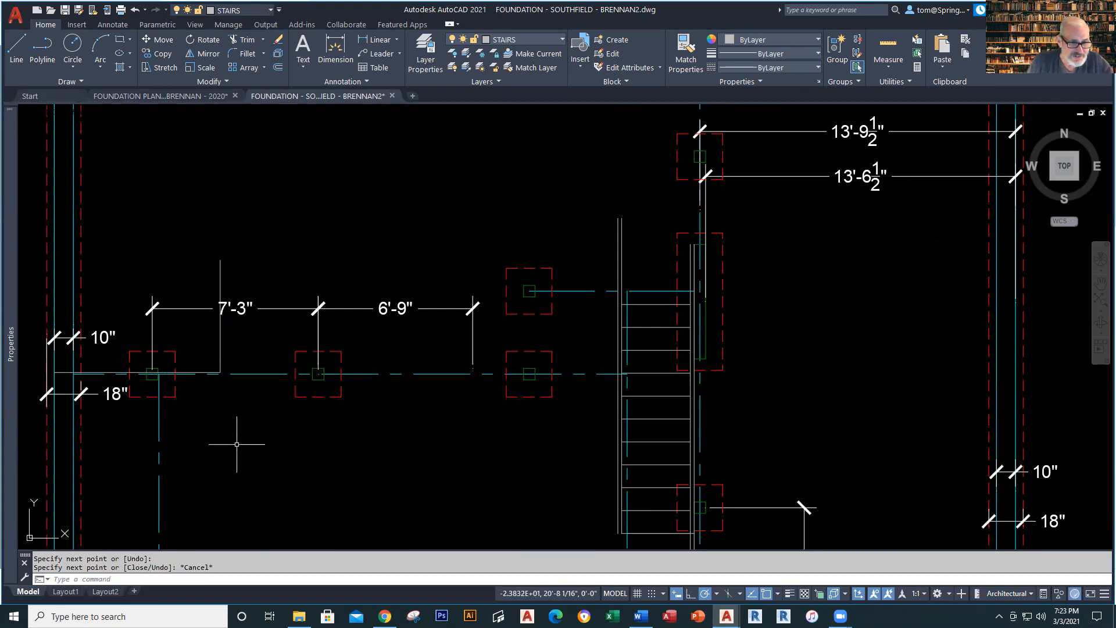
# Move the two leftmost columns with their footings right along the beam so the first column centers on the guide's vertical segment.
pyautogui.write('m')
pyautogui.press('Return')
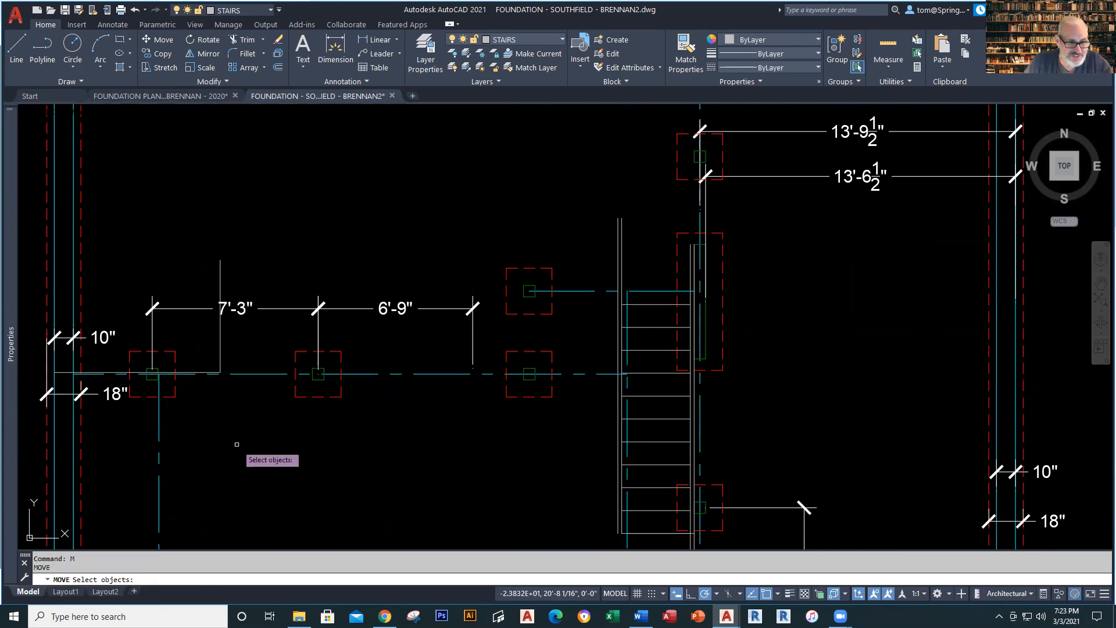
pyautogui.click(187, 350)
pyautogui.click(286, 416)
pyautogui.click(360, 344)
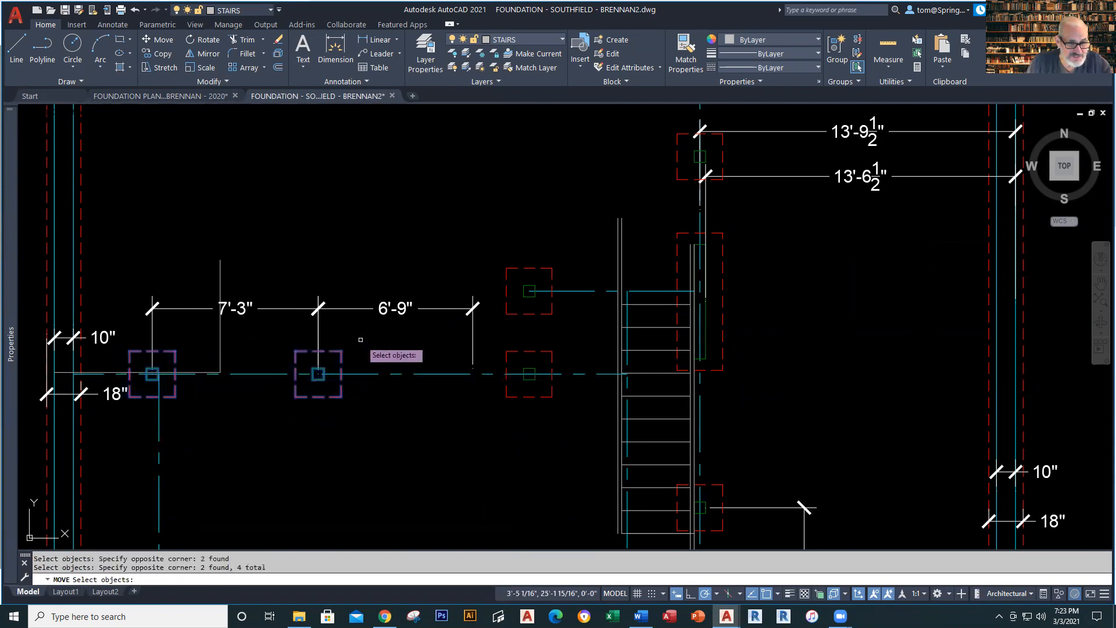
pyautogui.press('Return')
pyautogui.scroll(2, 193, 423)
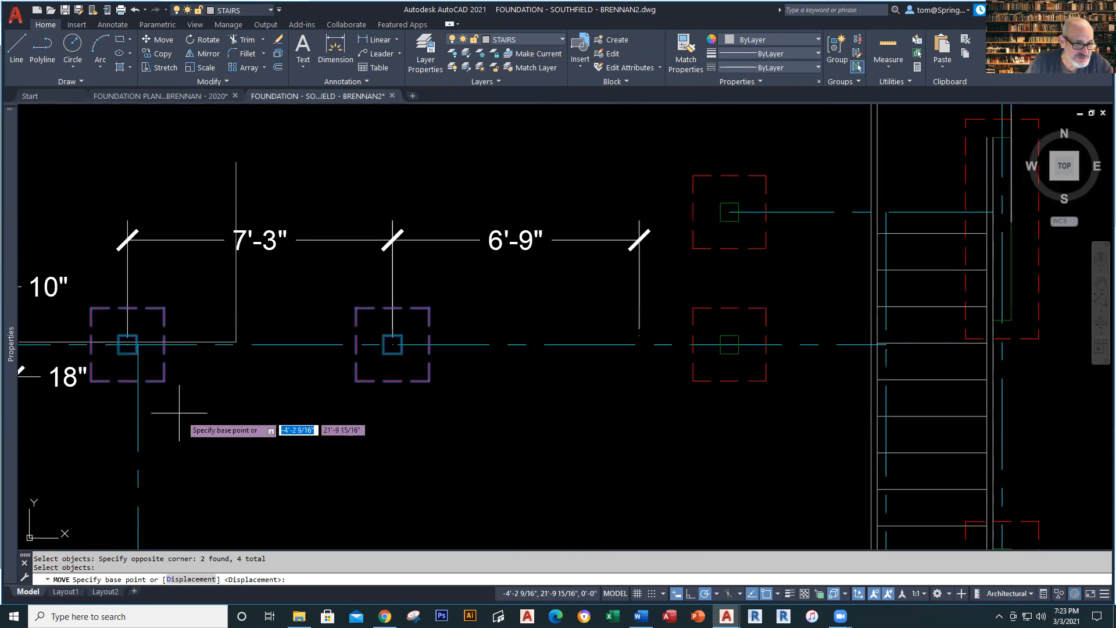
pyautogui.click(127, 346)
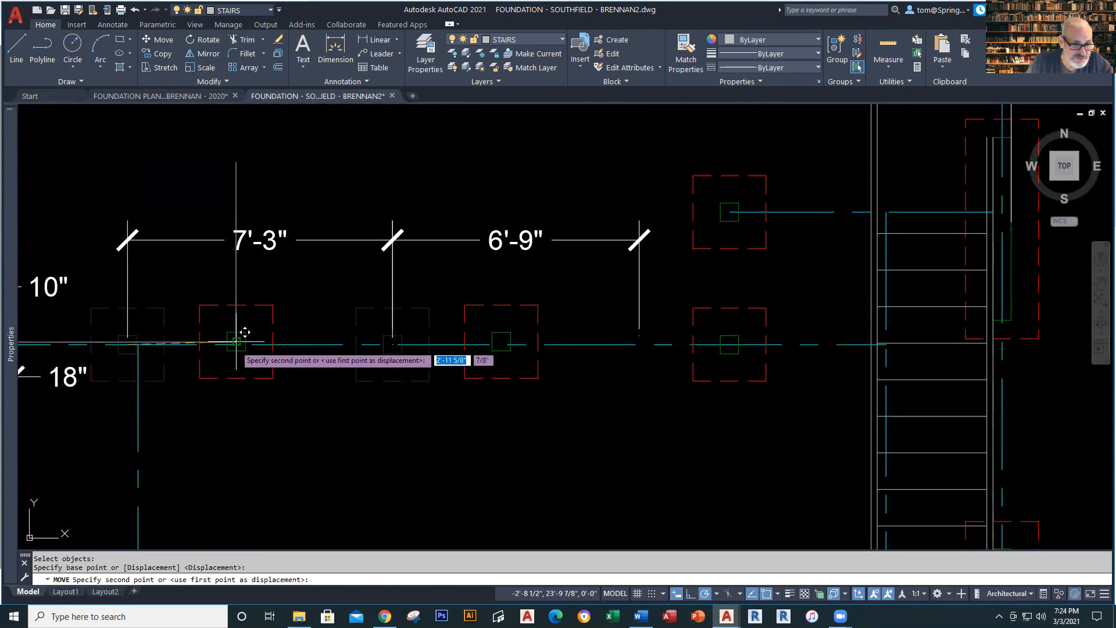
pyautogui.scroll(3, 236, 343)
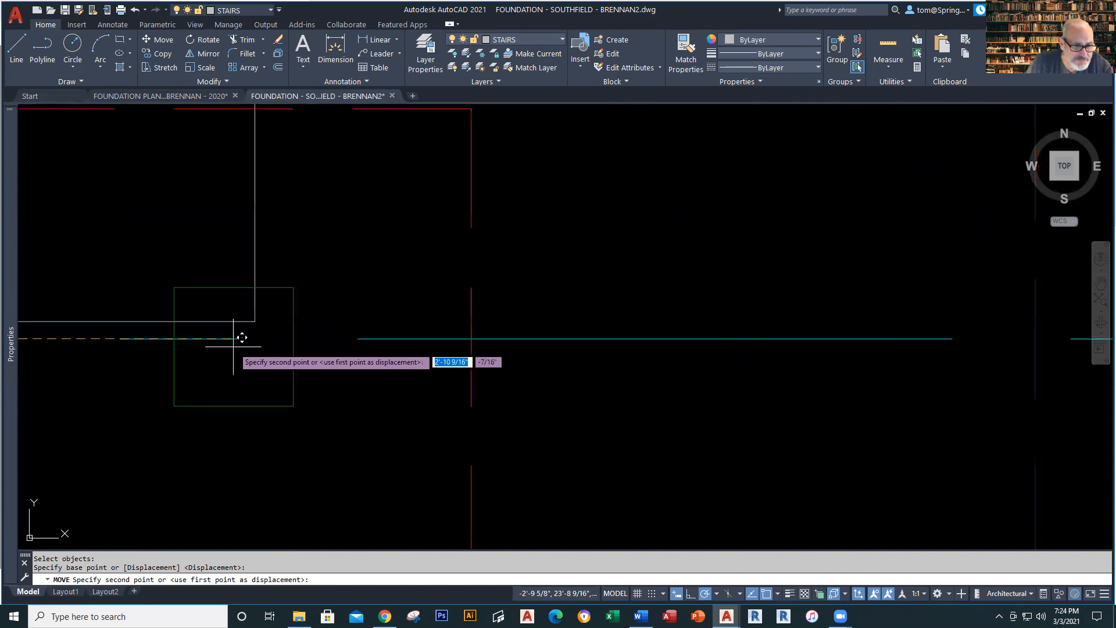
pyautogui.click(254, 337)
pyautogui.scroll(-2, 305, 407)
pyautogui.scroll(-5, 309, 439)
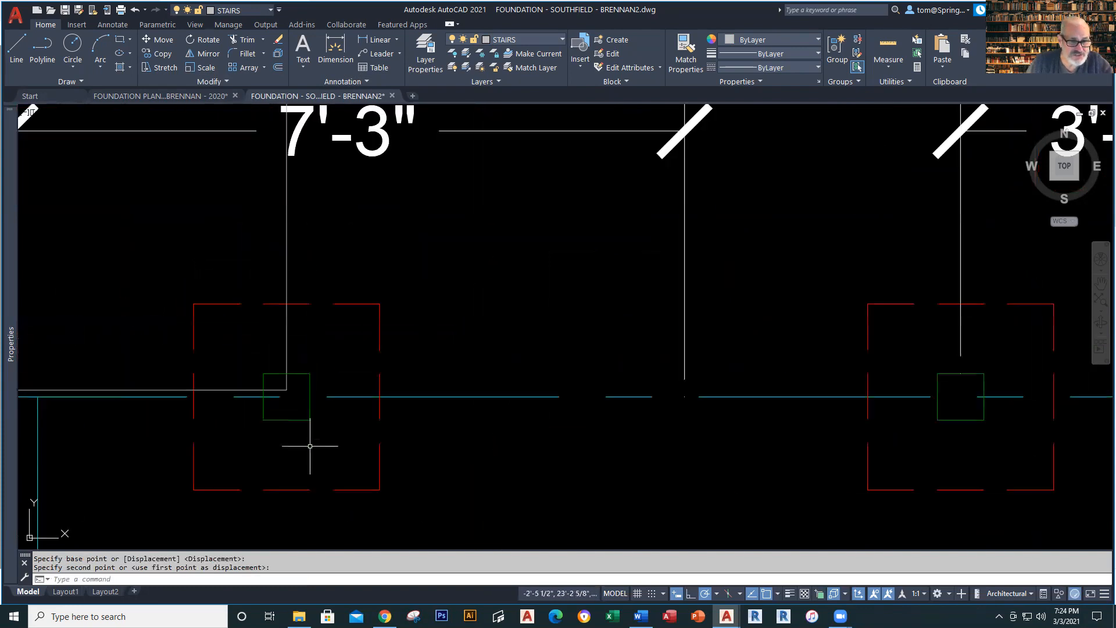
# Erase the vertical guide segment and the old 7'-3" and 3'-9 1/2" dimensions above the columns on the long beam.
pyautogui.moveTo(318, 473); pyautogui.dragTo(297, 364, button='middle')
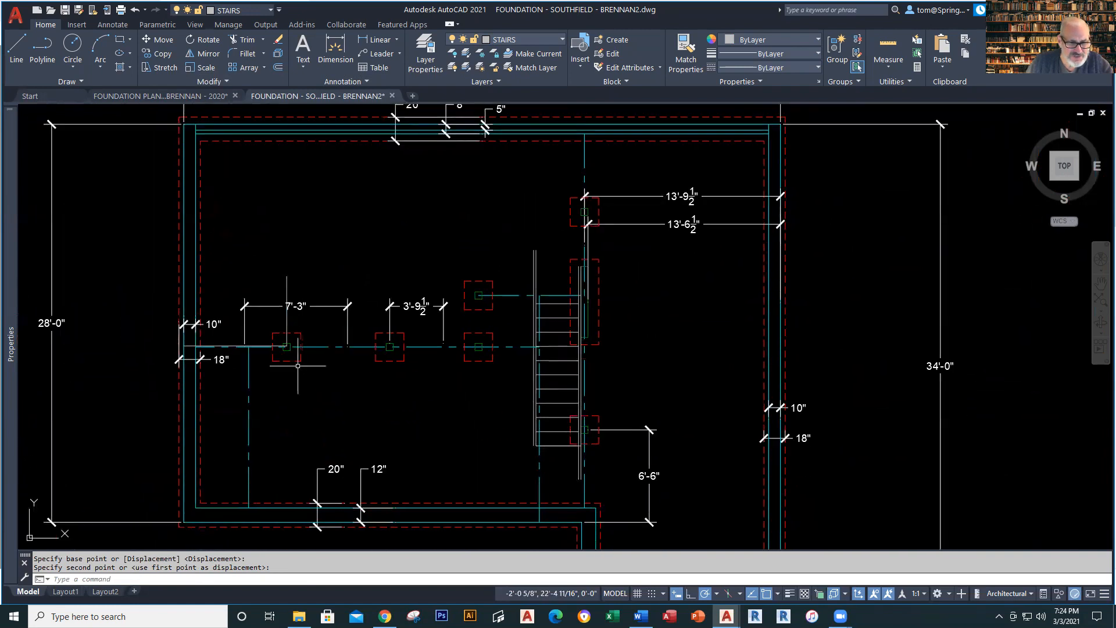
pyautogui.scroll(2, 346, 378)
pyautogui.click(364, 230)
pyautogui.click(182, 275)
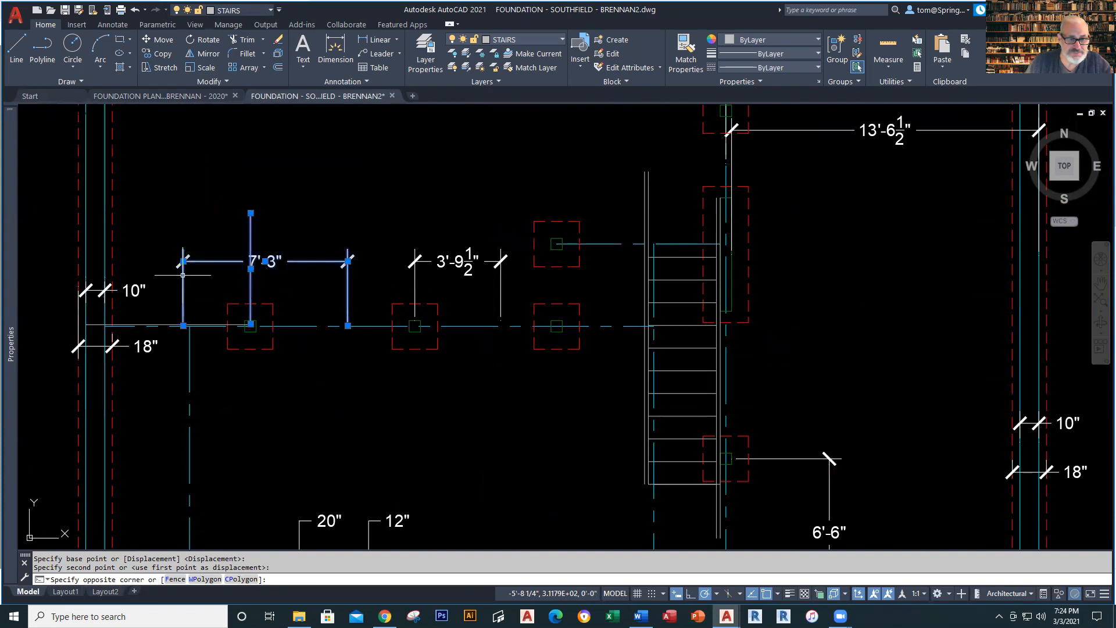
pyautogui.press('Escape')
pyautogui.press('Escape')
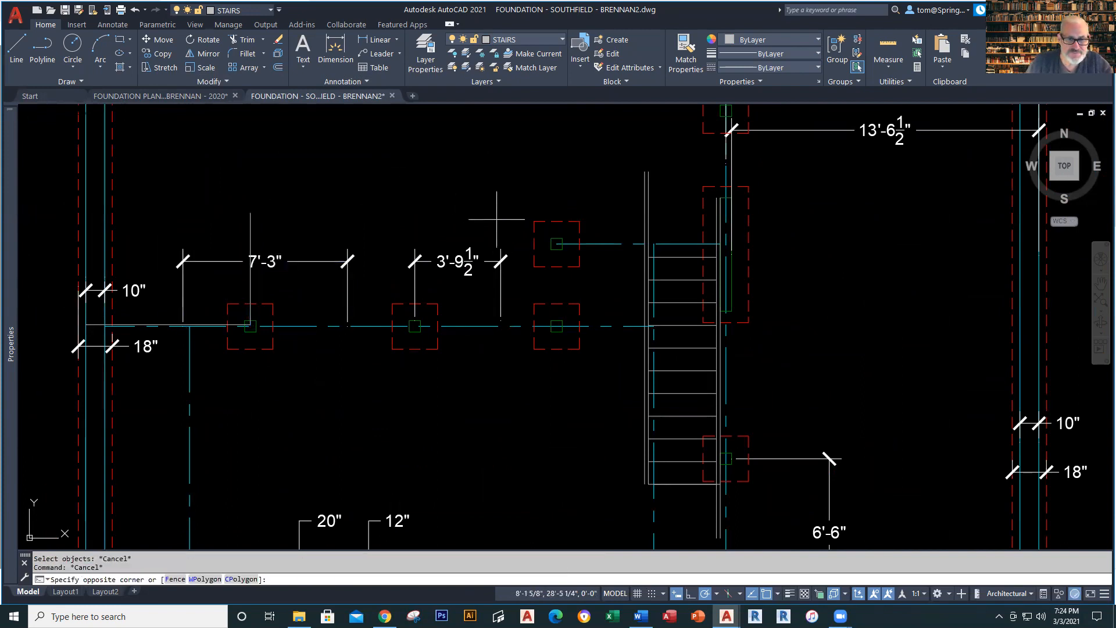
pyautogui.click(495, 223)
pyautogui.click(190, 272)
pyautogui.press('Delete')
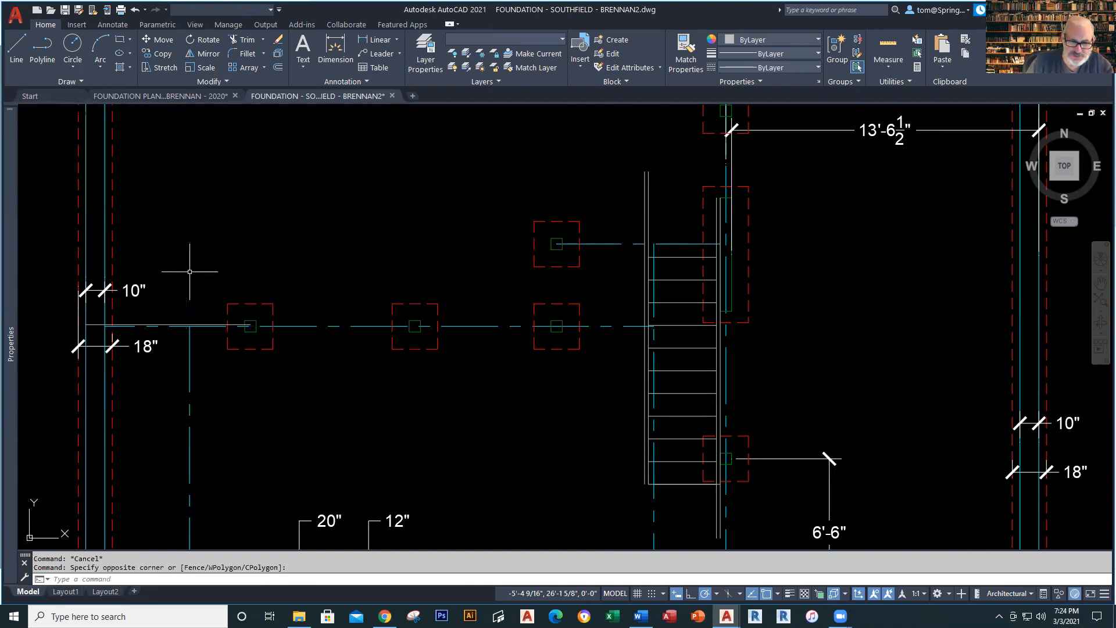
# Add a linear dimension from the left wall's outer face to the first column, placed above the beam.
pyautogui.click(370, 42)
pyautogui.click(85, 326)
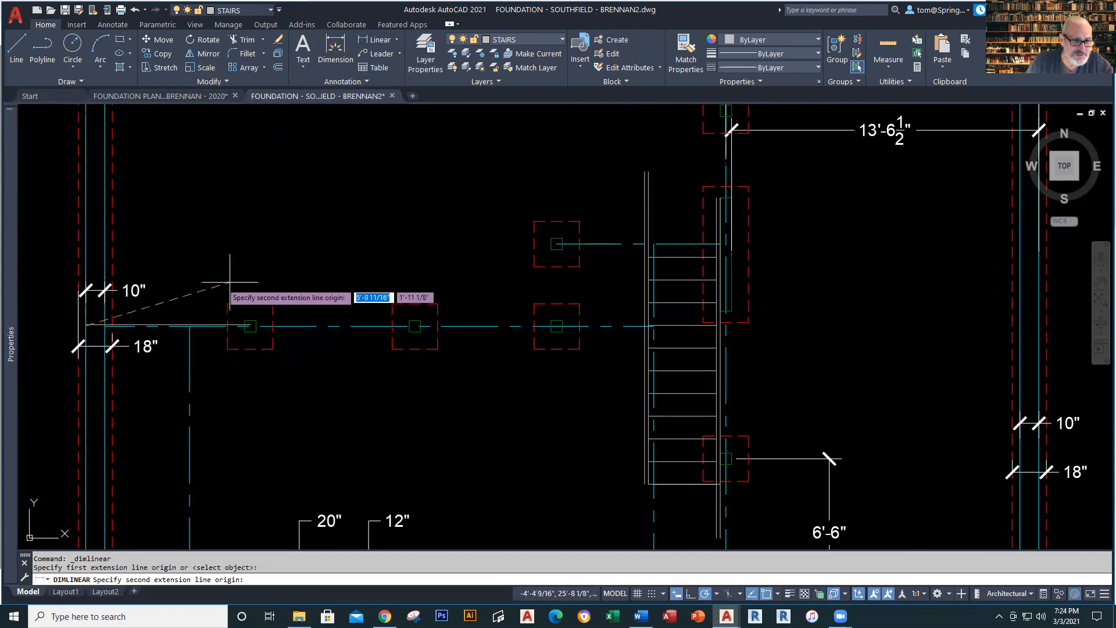
pyautogui.click(250, 325)
pyautogui.click(250, 262)
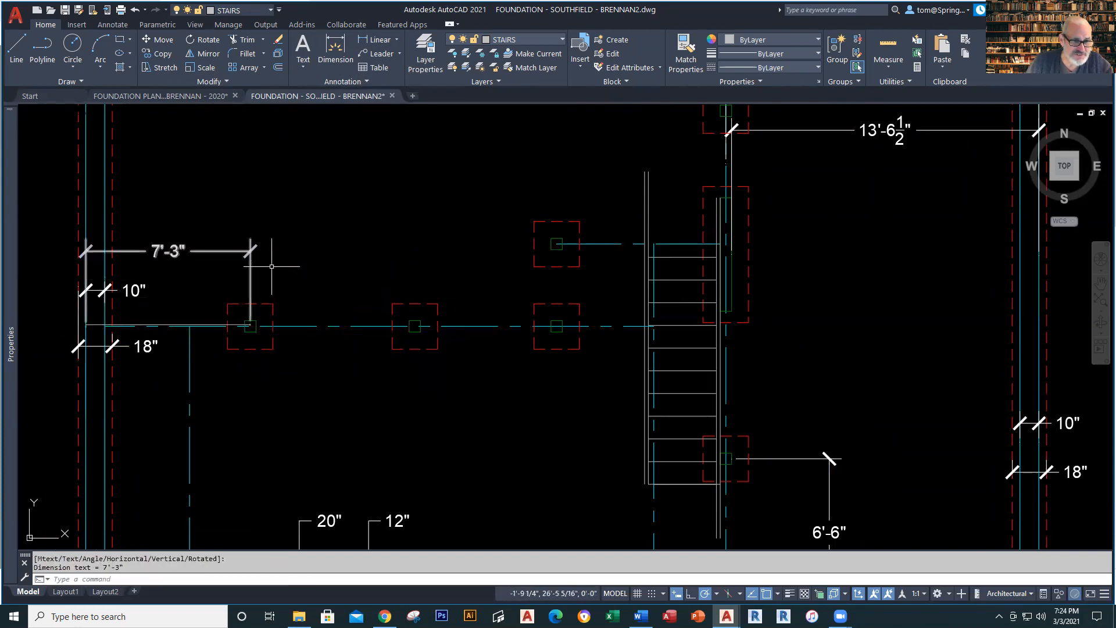
# Erase the horizontal guide line running from the left wall to the first column.
pyautogui.scroll(5, 240, 328)
pyautogui.scroll(2, 238, 329)
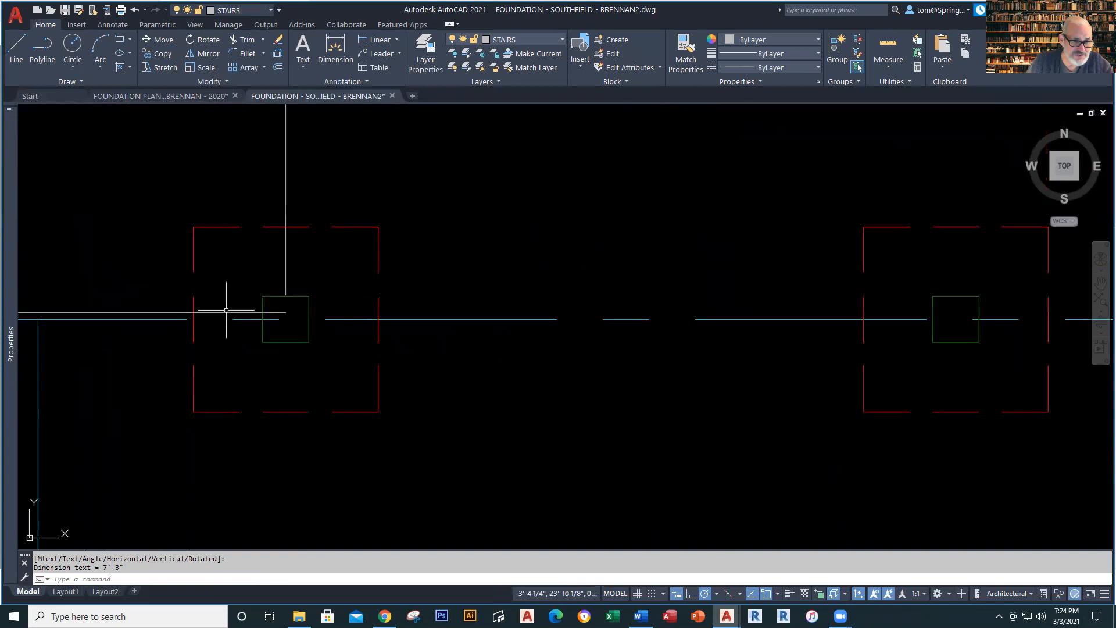
pyautogui.click(224, 313)
pyautogui.press('Delete')
pyautogui.scroll(-6, 469, 374)
pyautogui.moveTo(487, 371); pyautogui.dragTo(390, 374, button='middle')
# Put the new dimension between the left wall and the first column on the DIMENSIONS layer.
pyautogui.click(377, 39)
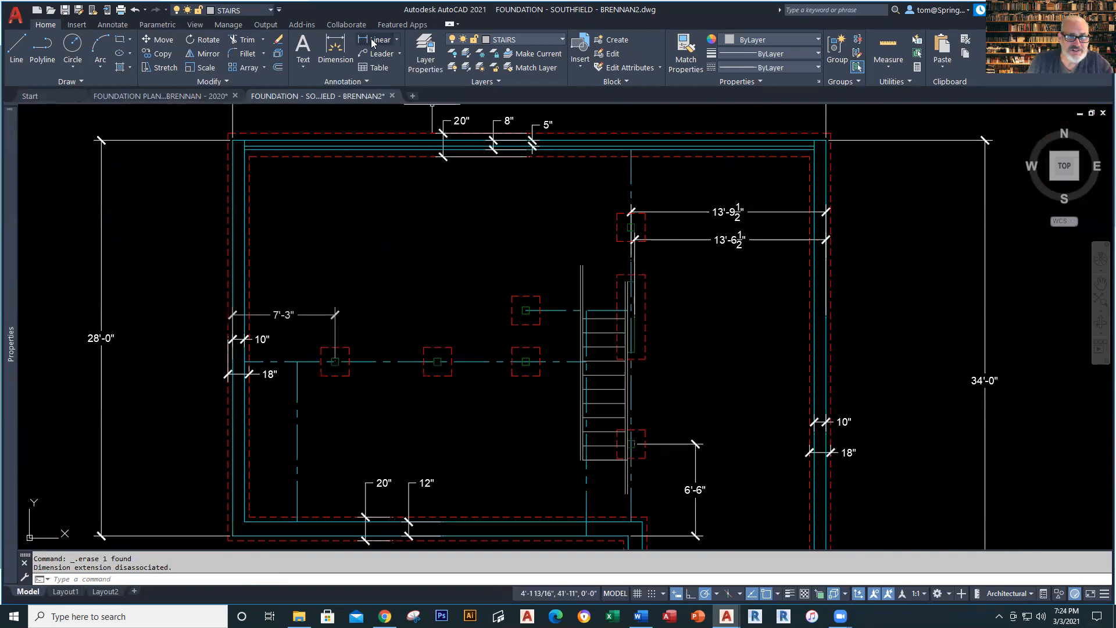
pyautogui.press('Escape')
pyautogui.click(392, 273)
pyautogui.click(320, 316)
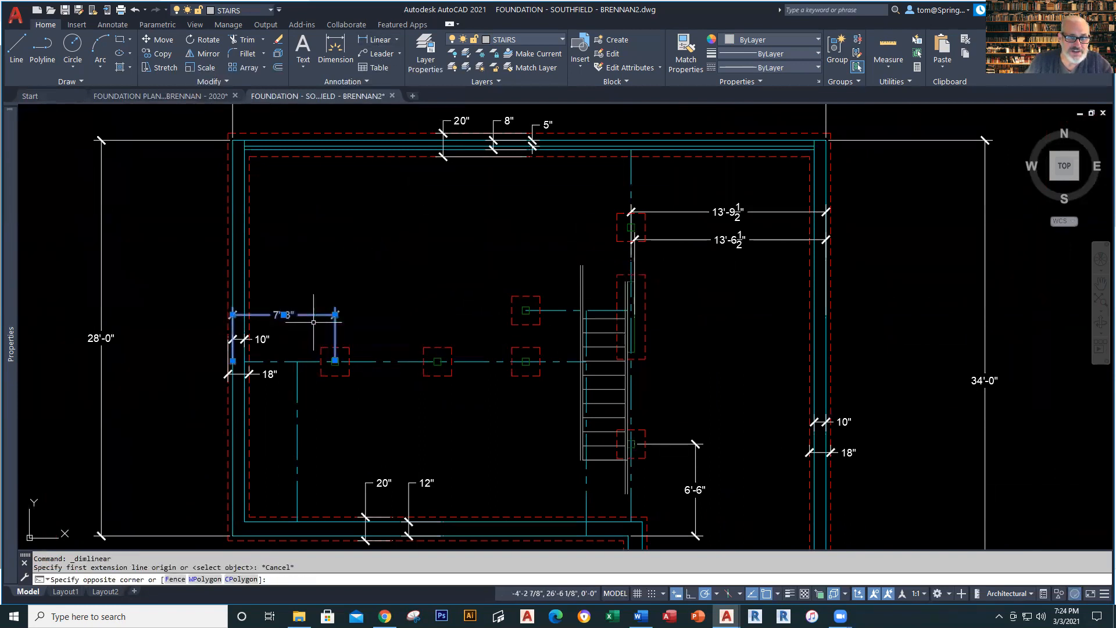
pyautogui.click(561, 40)
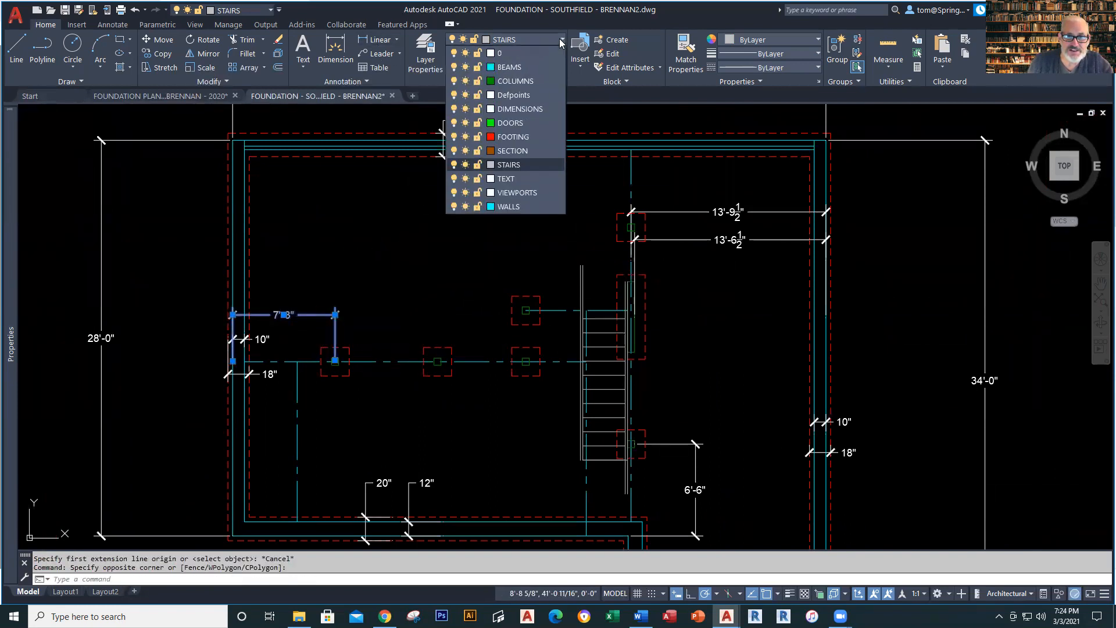
pyautogui.click(525, 108)
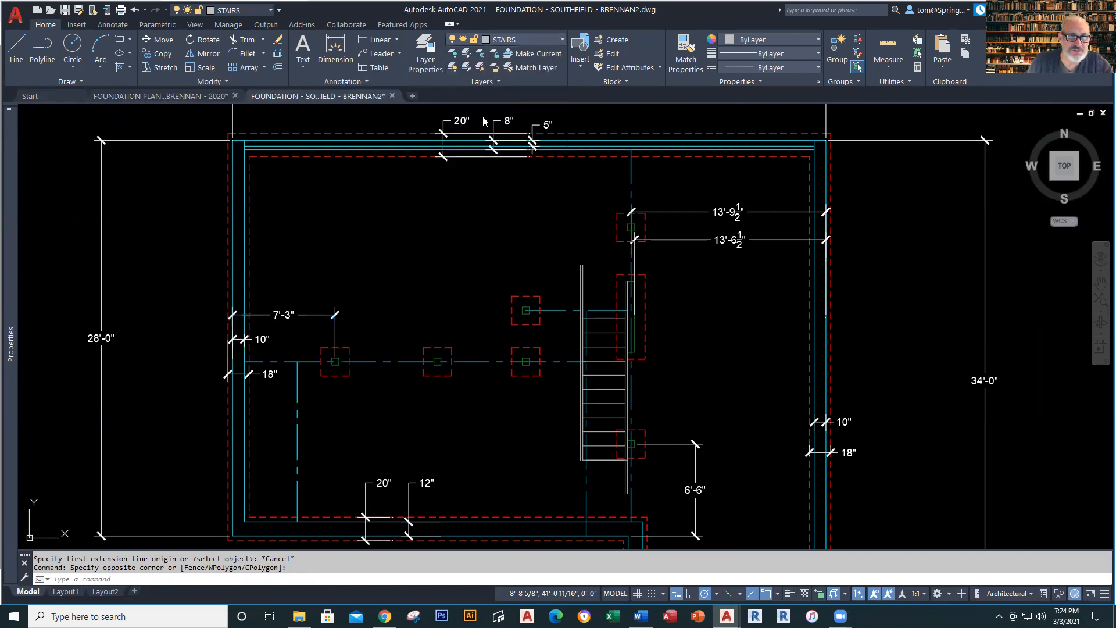
# Check the spacing between the first and second columns with a trial linear dimension.
pyautogui.click(377, 39)
pyautogui.click(335, 349)
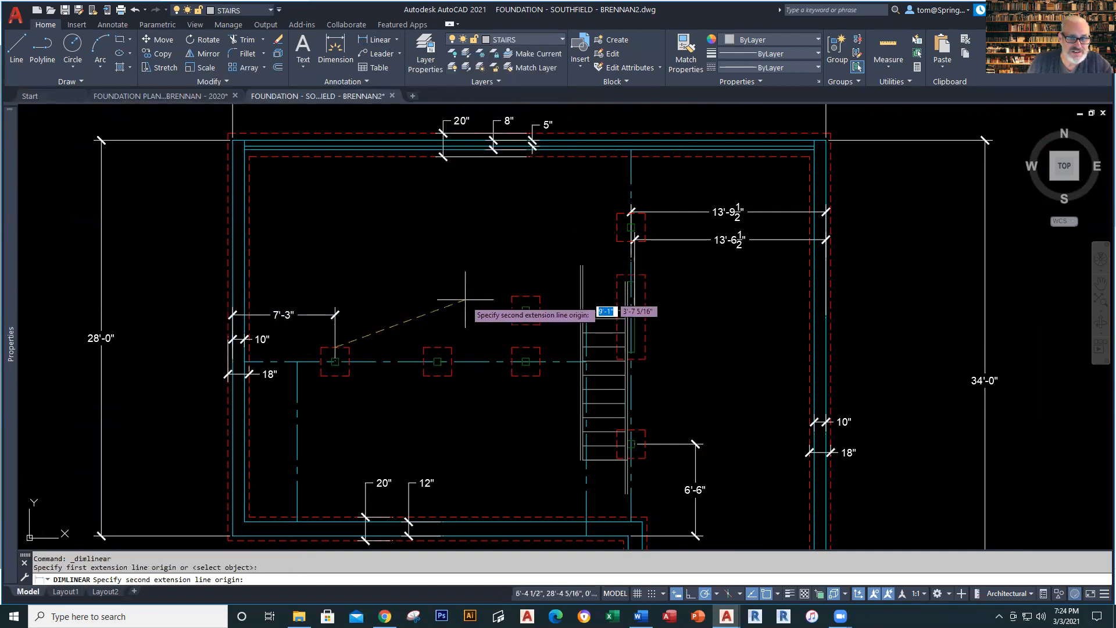
pyautogui.click(437, 357)
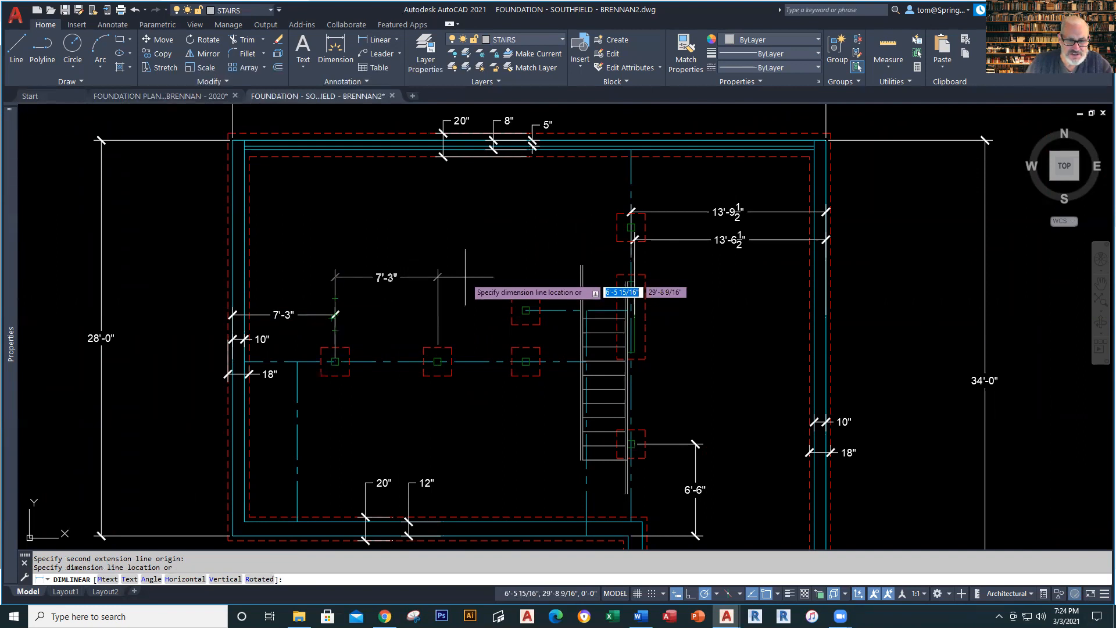
pyautogui.press('Escape')
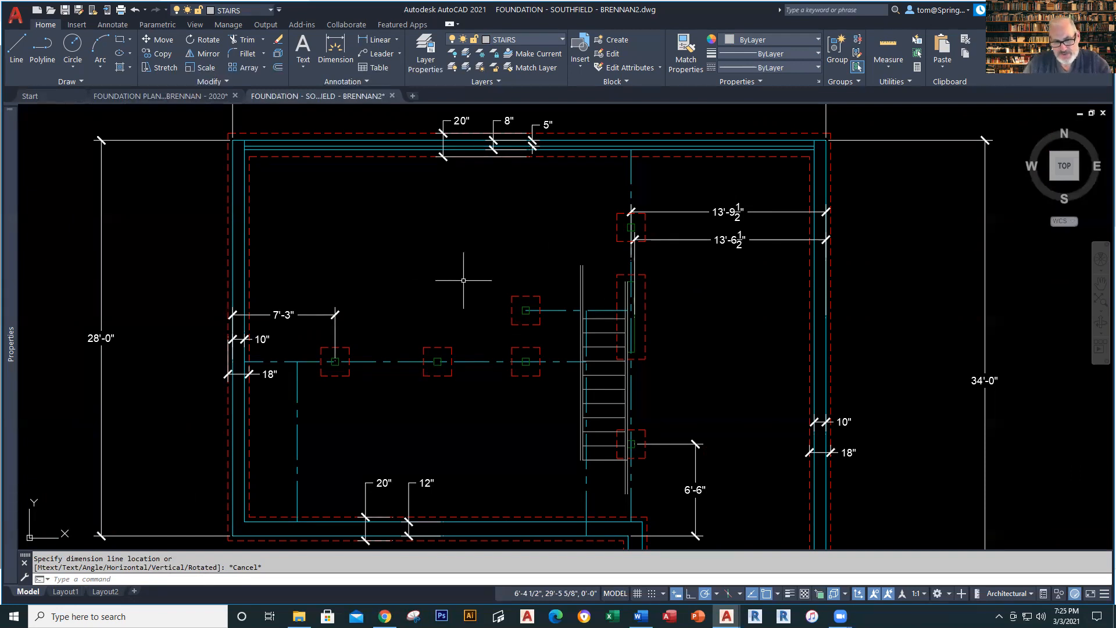
# Move the second column with its footing 6" left along the long beam.
pyautogui.write('m')
pyautogui.press('Return')
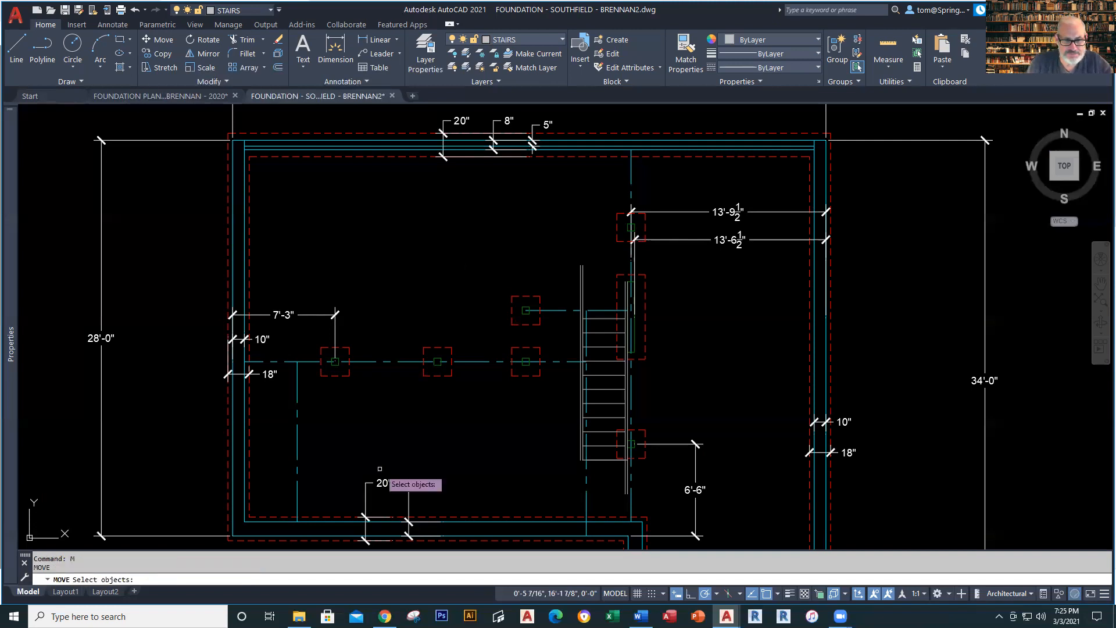
pyautogui.click(421, 393)
pyautogui.click(506, 308)
pyautogui.press('Return')
pyautogui.click(473, 409)
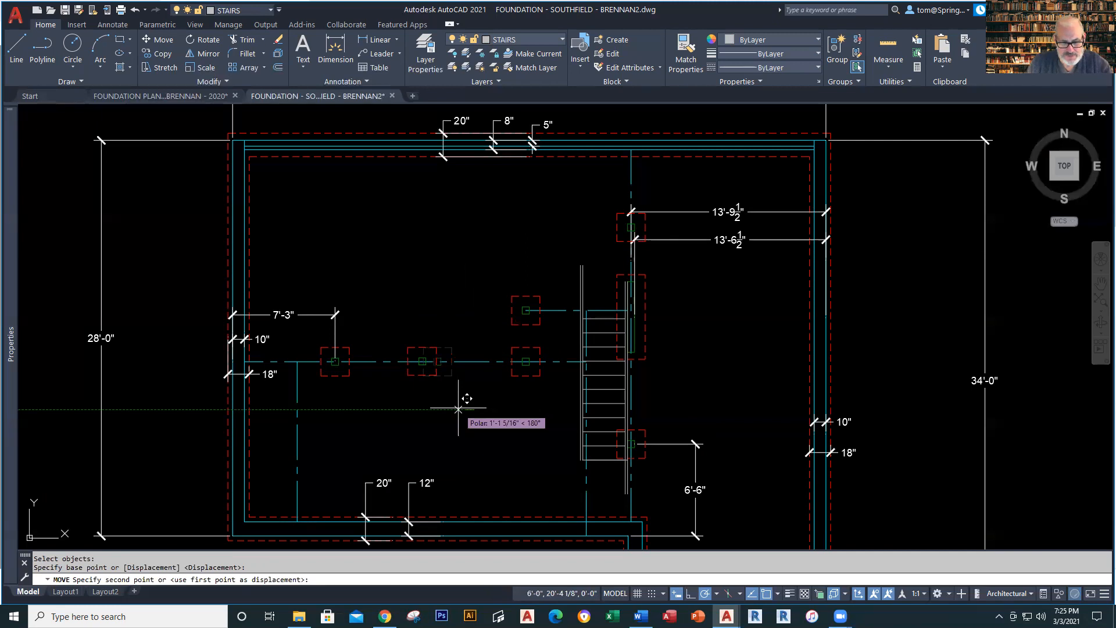
pyautogui.write('6')
pyautogui.press('Return')
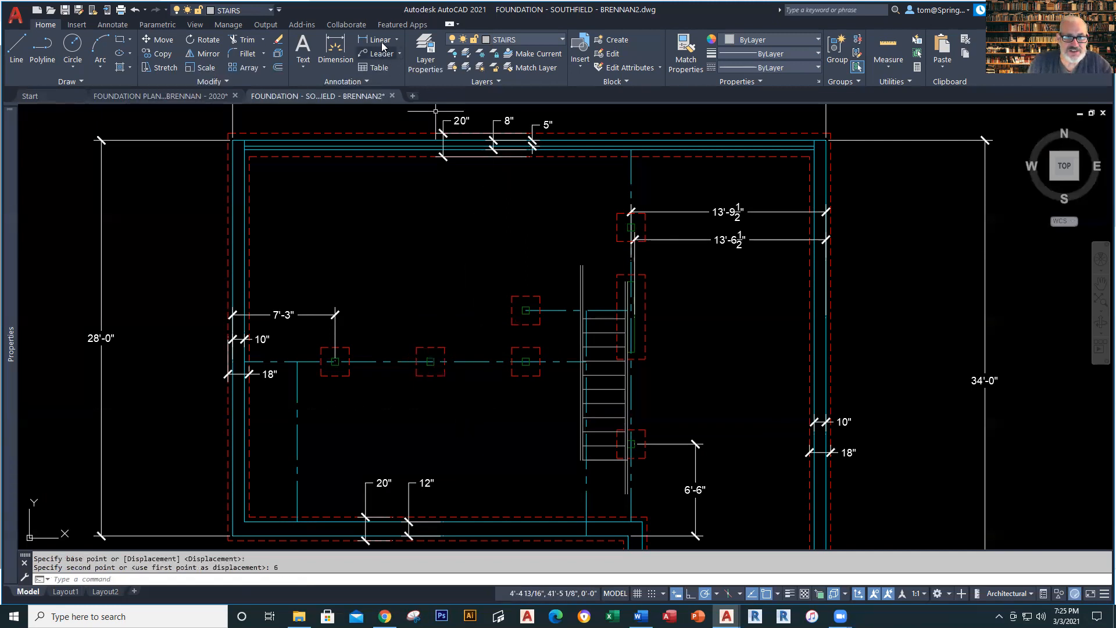
# Make DIMENSIONS the current layer and dimension the first to the second column, in line with the wall-to-column dimension.
pyautogui.click(561, 40)
pyautogui.click(536, 109)
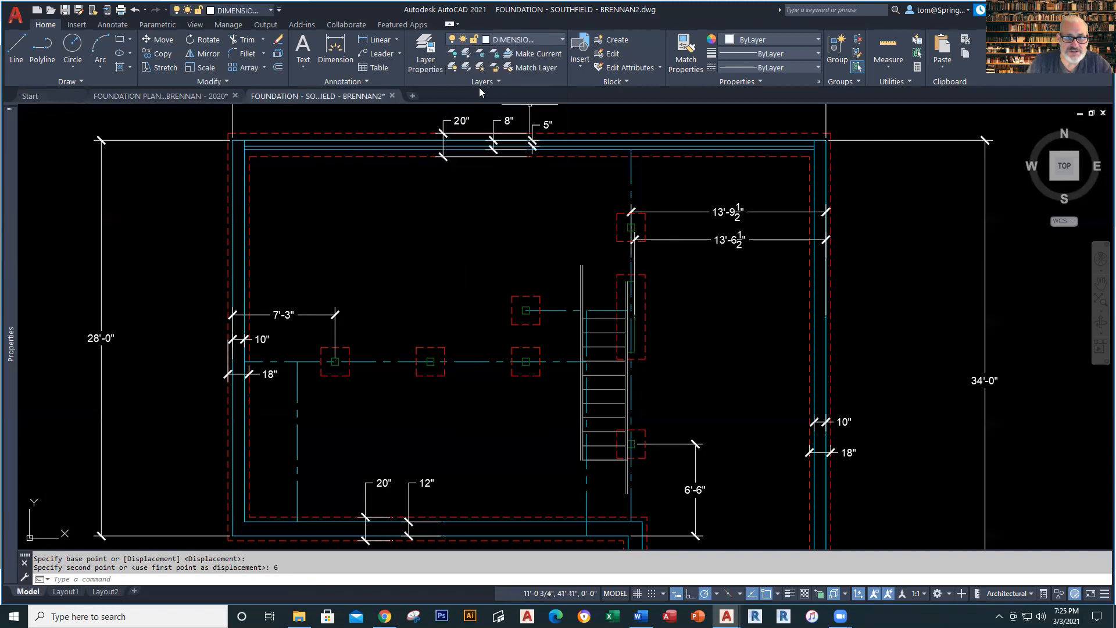
pyautogui.click(379, 40)
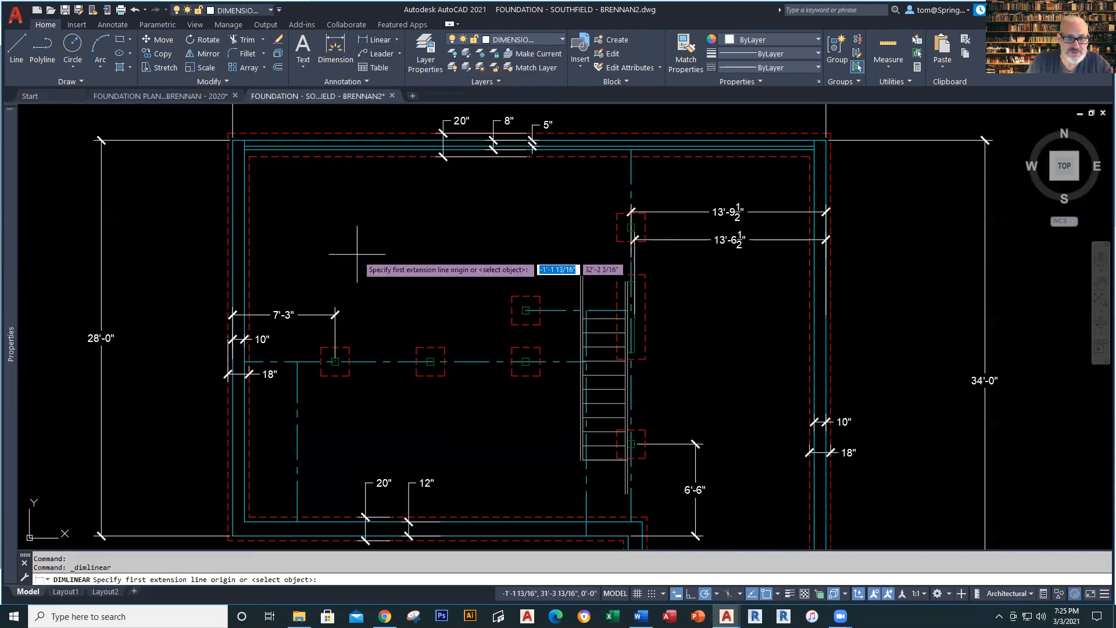
pyautogui.click(335, 348)
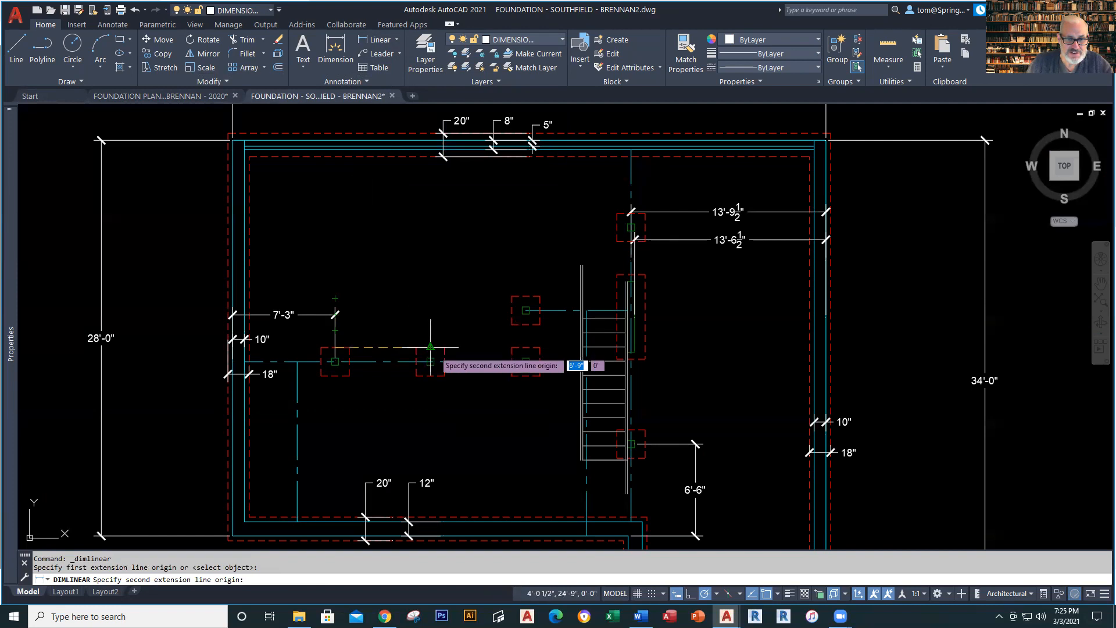
pyautogui.click(431, 347)
pyautogui.click(335, 314)
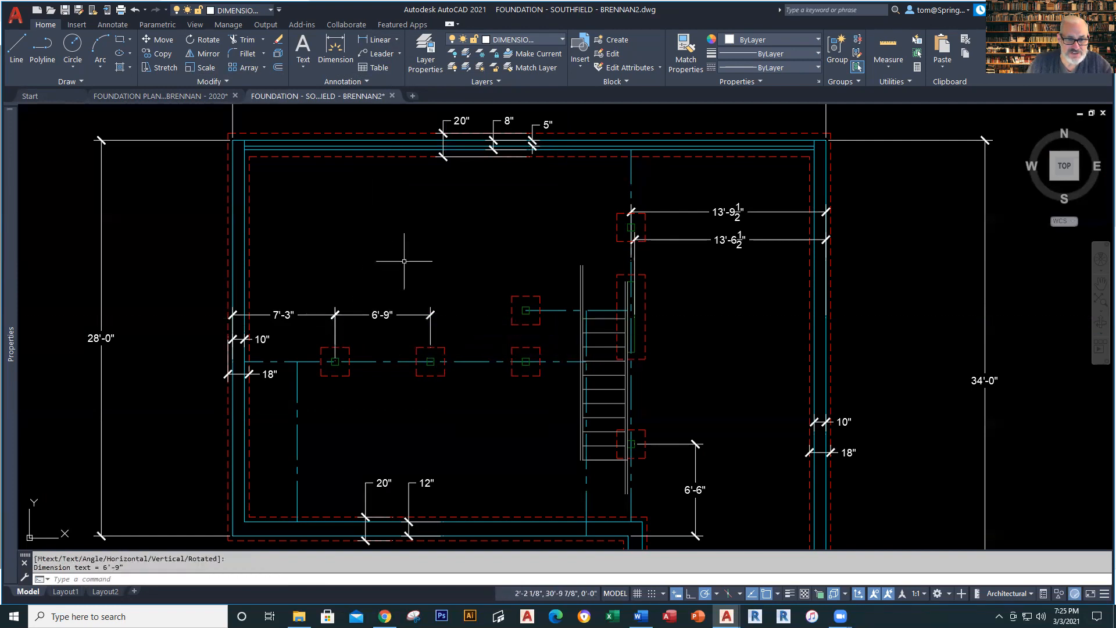
# Add a linear dimension from the second to the third column, aligned with the existing dimension row.
pyautogui.rightClick(406, 252)
pyautogui.click(456, 260)
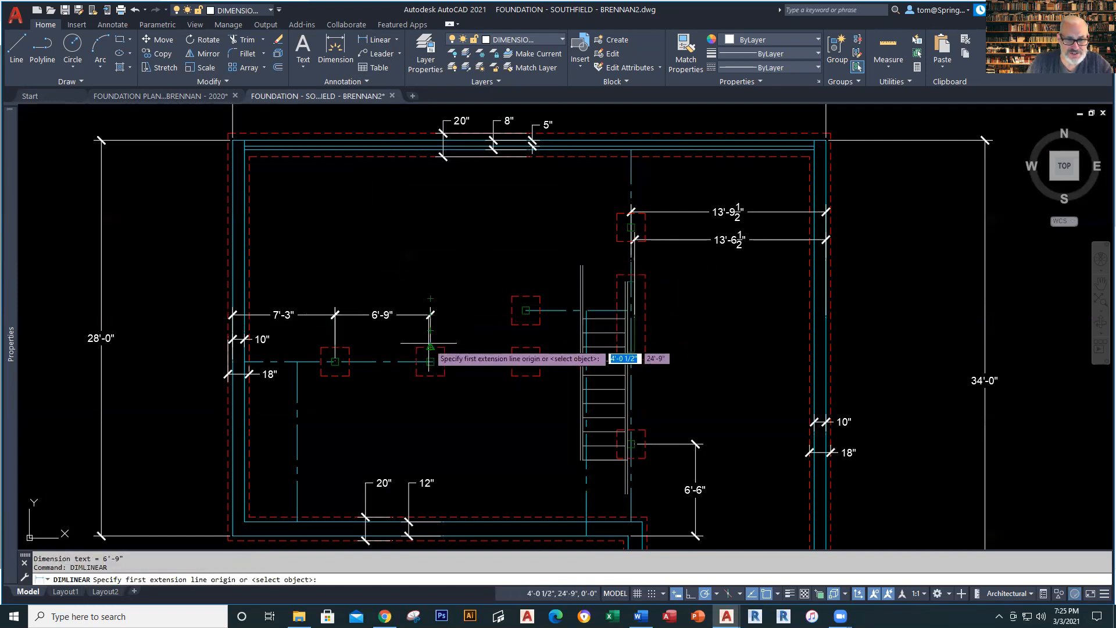
pyautogui.click(430, 347)
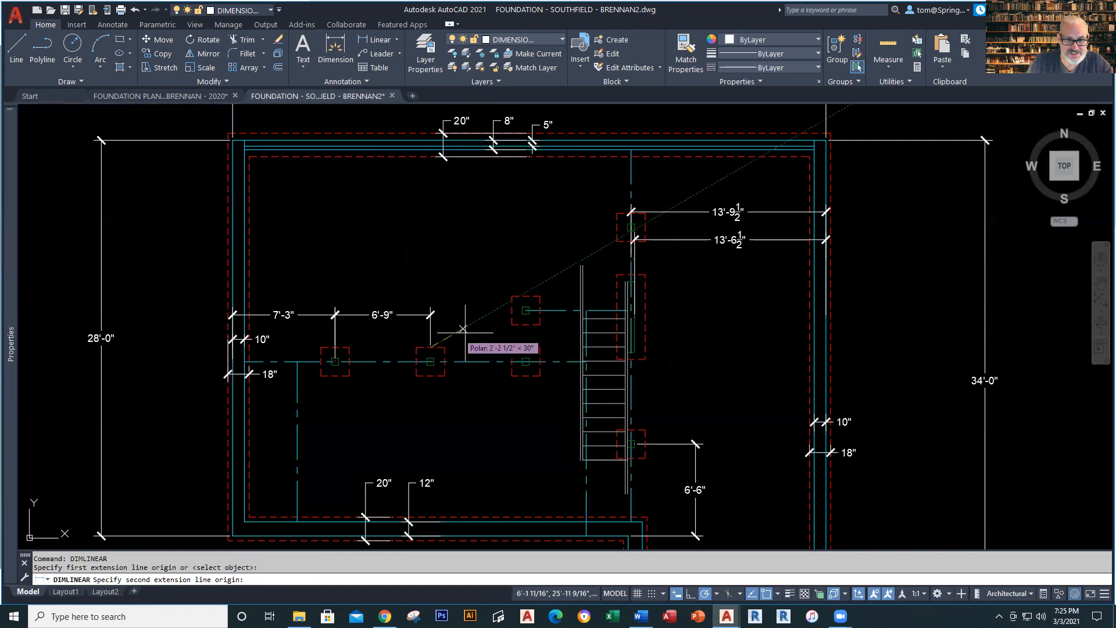
pyautogui.click(525, 347)
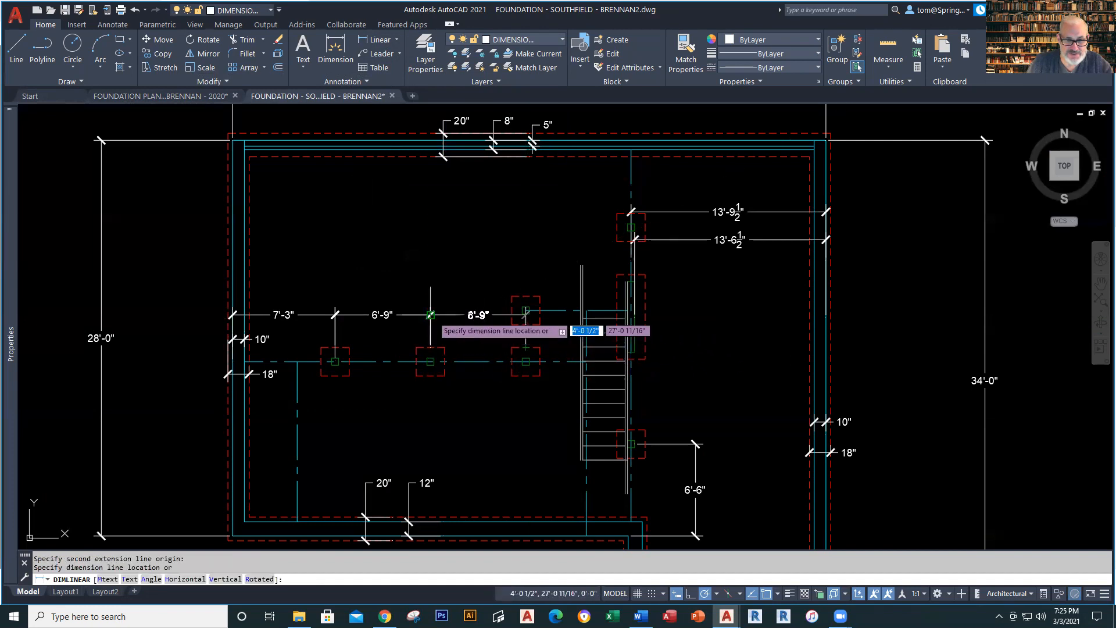
pyautogui.click(441, 315)
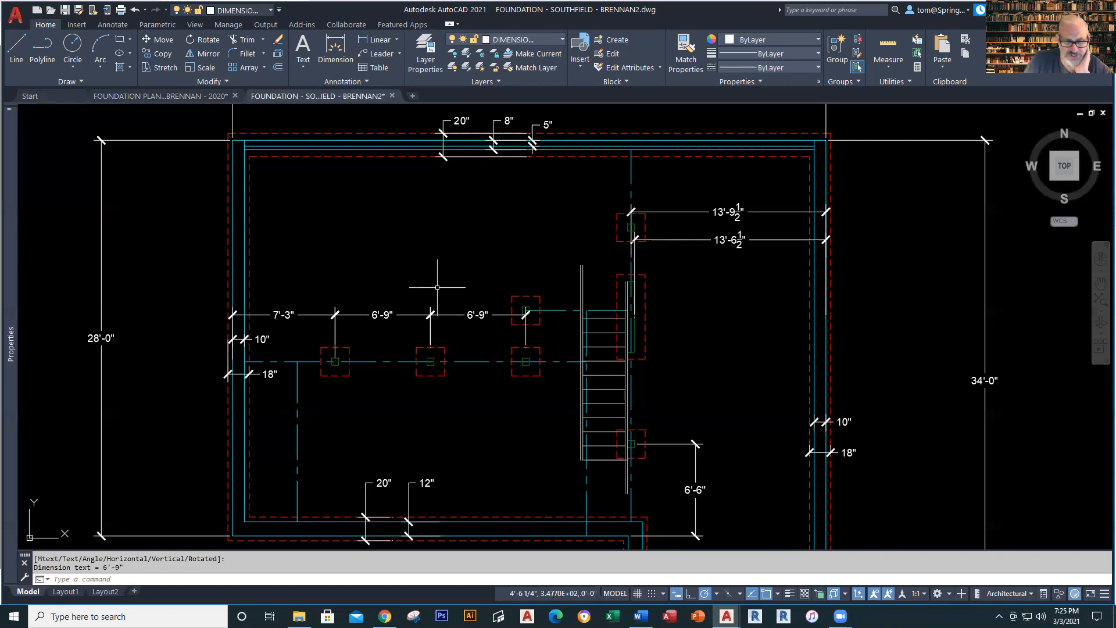
# Compare the staircase area with the 2020 reference drawing, then return to the working foundation plan.
pyautogui.scroll(-2, 459, 360)
pyautogui.scroll(4, 407, 384)
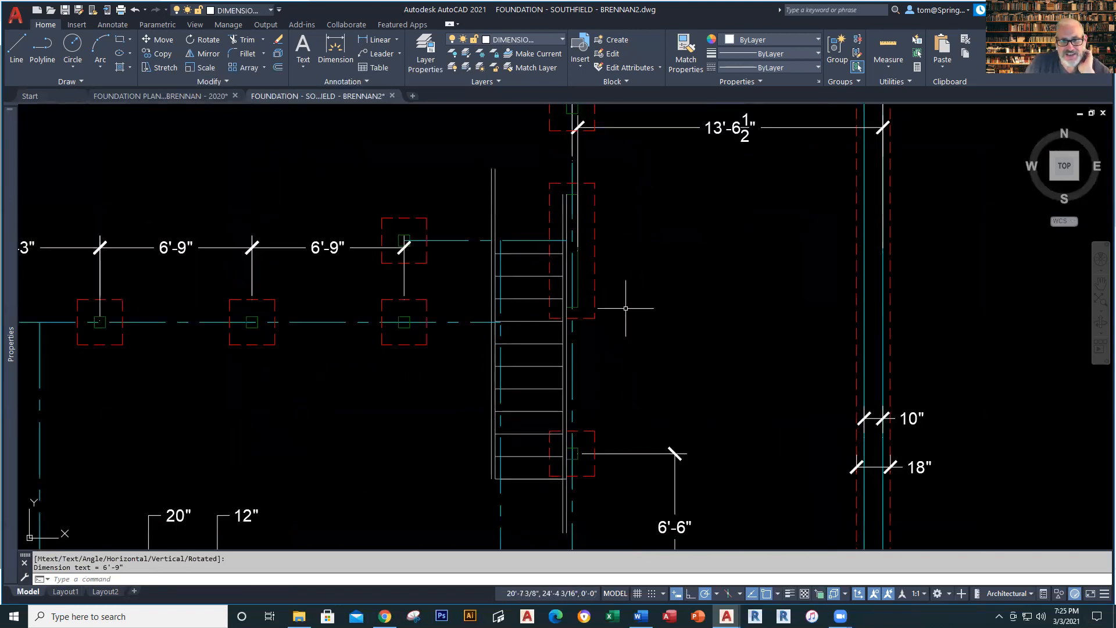
pyautogui.click(183, 97)
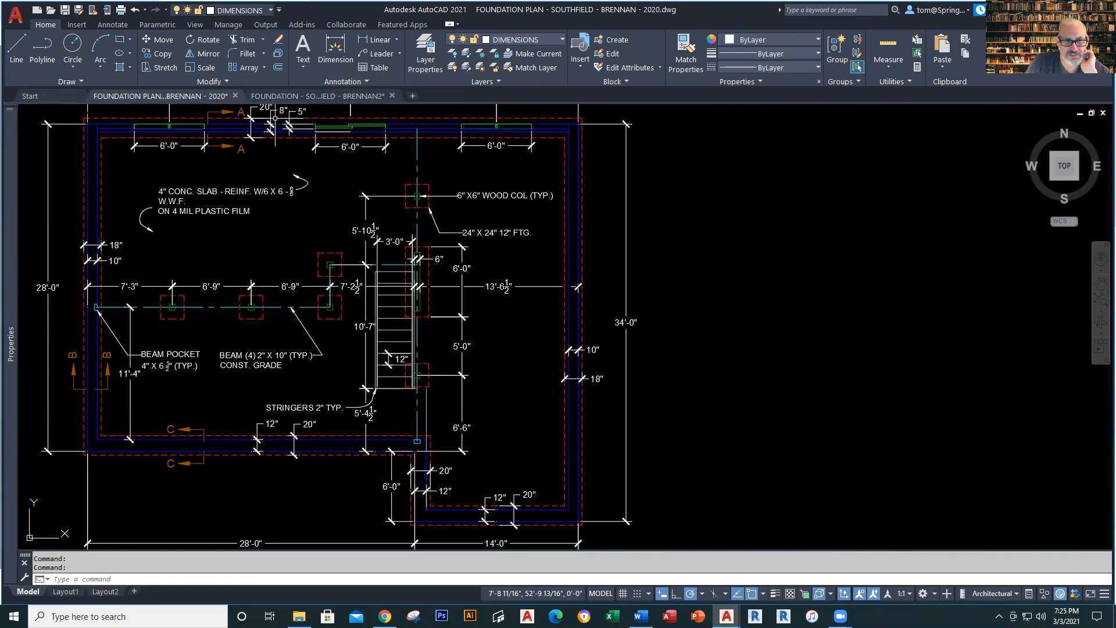
pyautogui.click(329, 100)
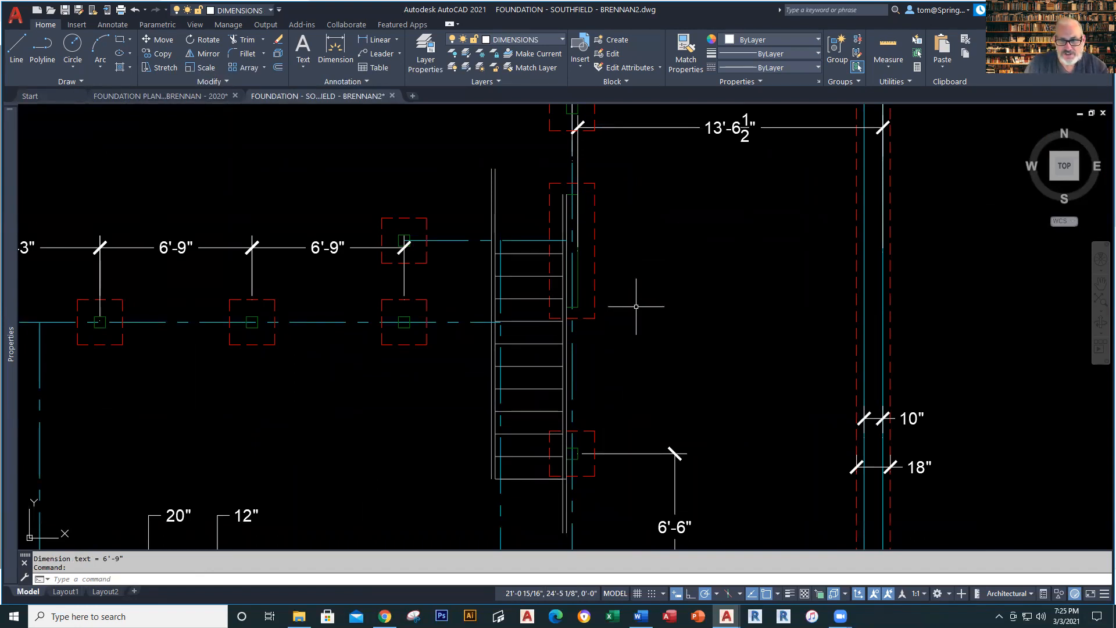
pyautogui.write('o')
pyautogui.press('Return')
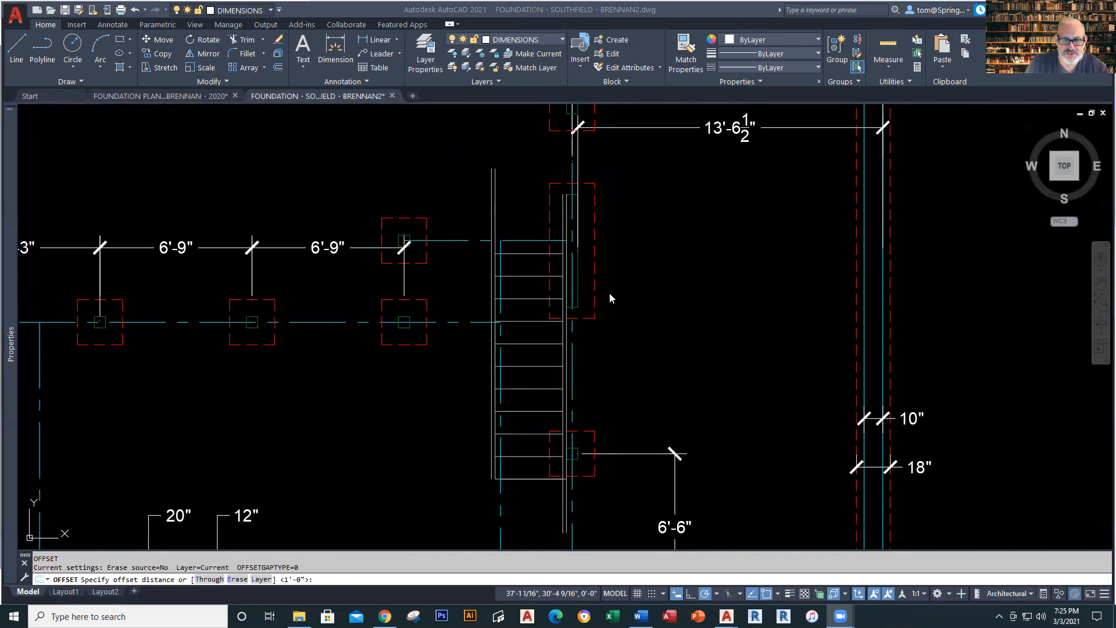
pyautogui.press('Escape')
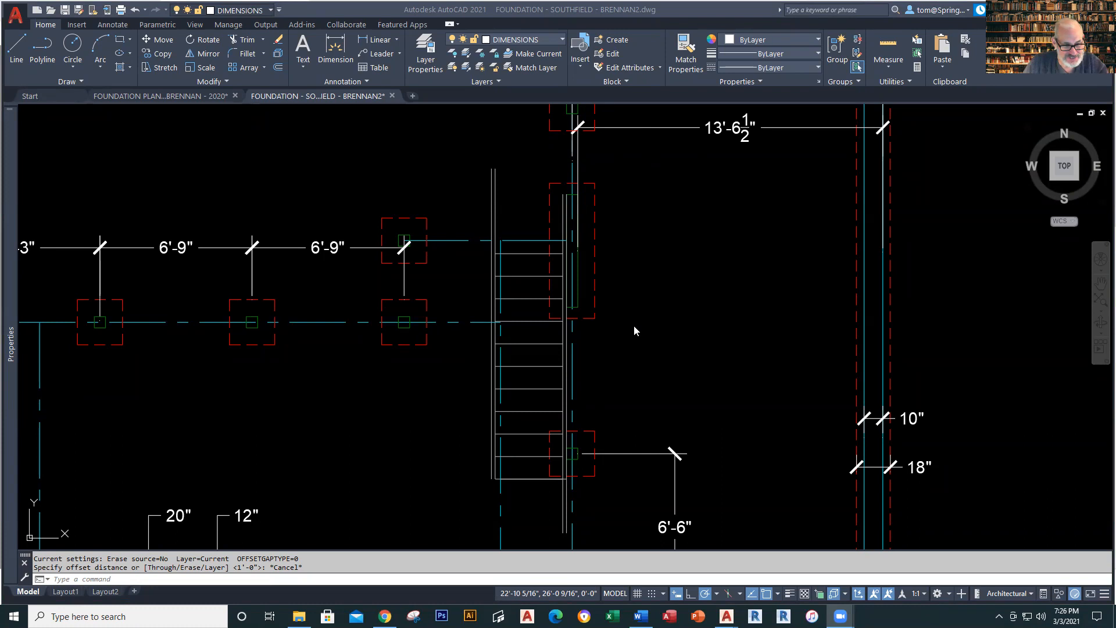
pyautogui.click(656, 364)
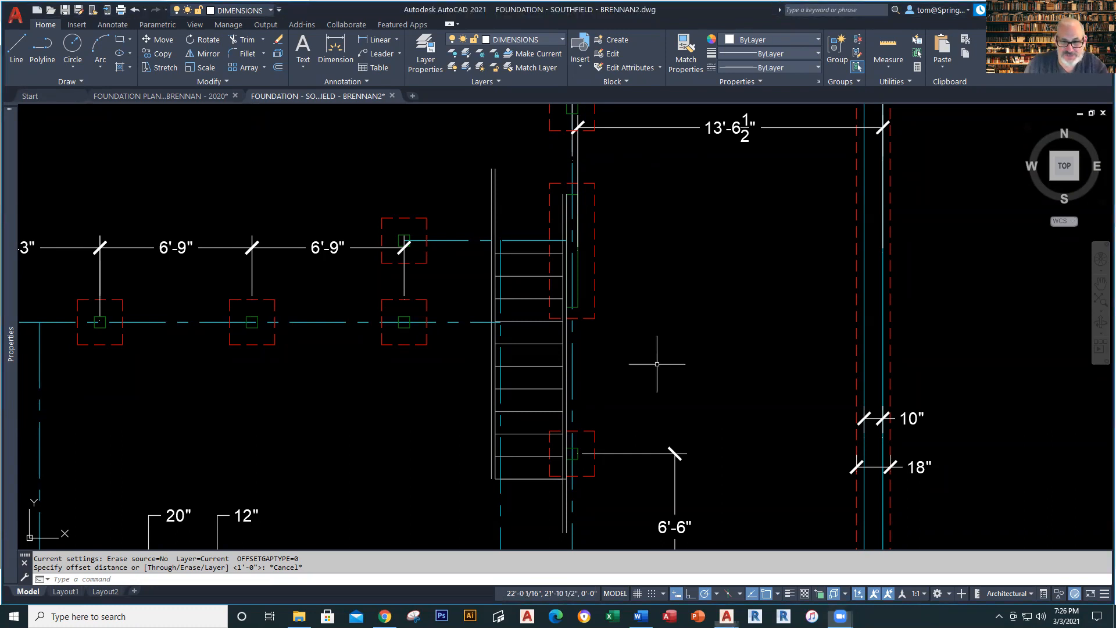
# Offset the staircase's top tread line 1'-0" upward to add another tread.
pyautogui.press('Return')
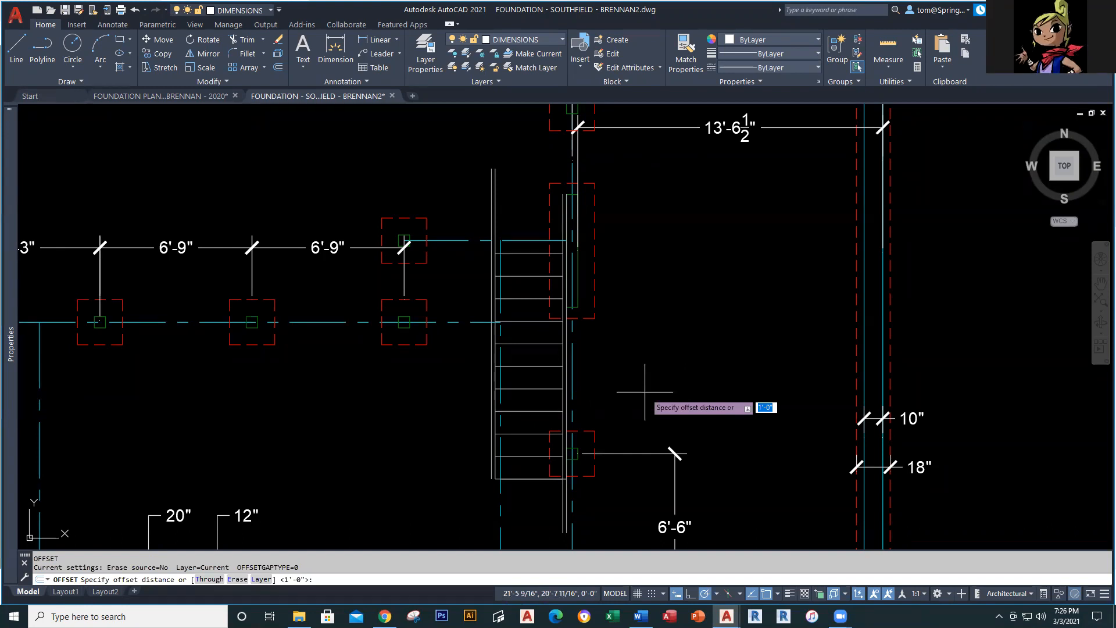
pyautogui.press('Return')
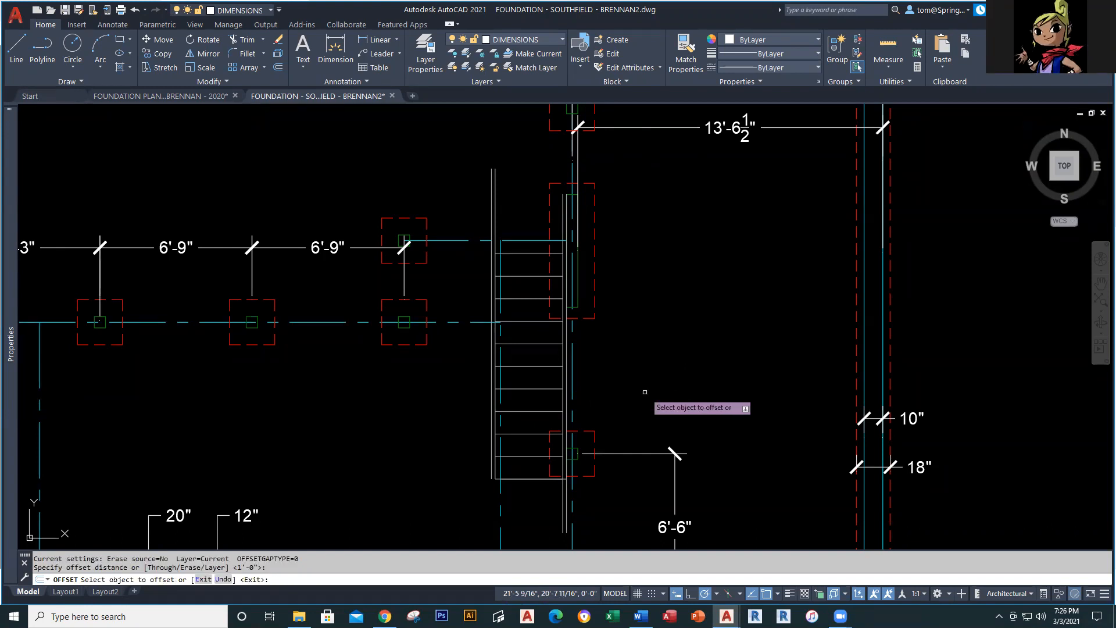
pyautogui.click(529, 253)
pyautogui.click(523, 224)
pyautogui.press('Escape')
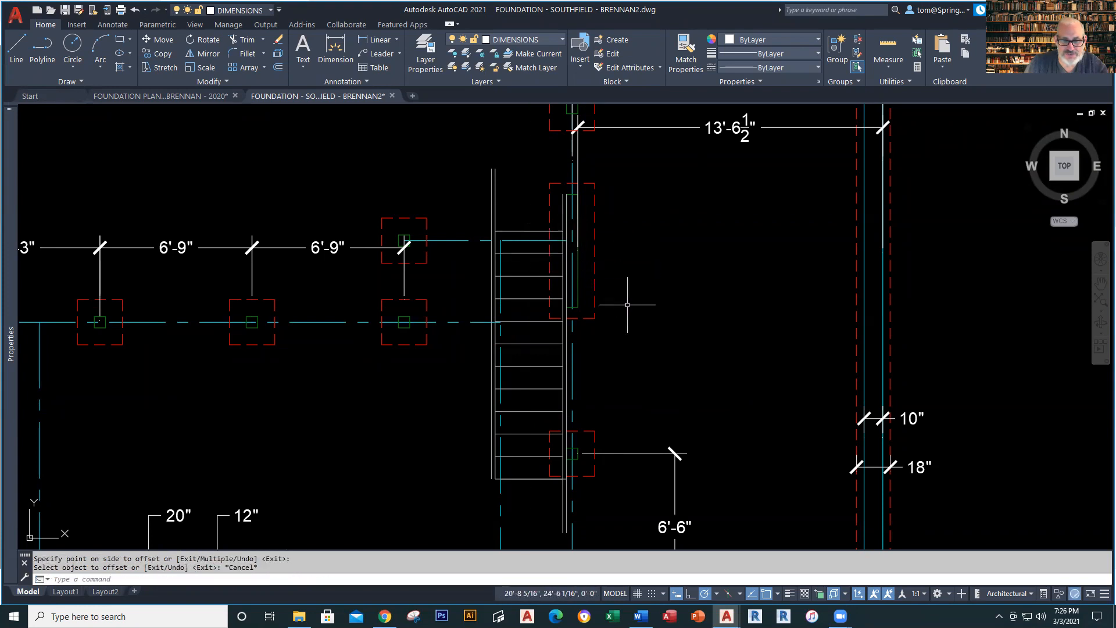
# Stretch both ends of the new top tread line outward to the outer stringer lines.
pyautogui.click(515, 231)
pyautogui.scroll(5, 516, 232)
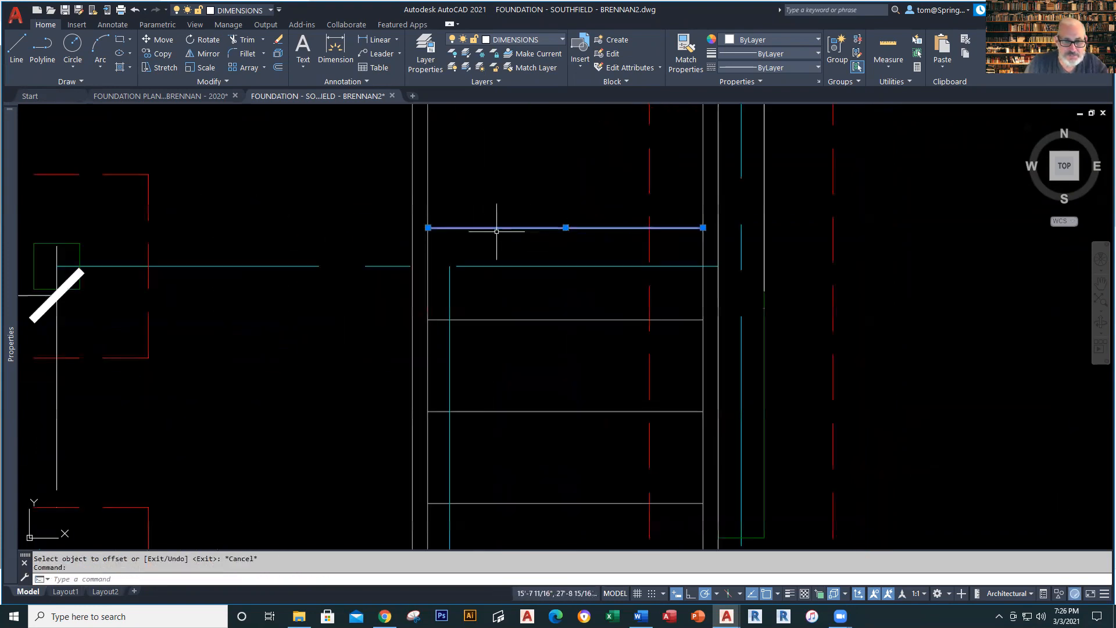
pyautogui.click(428, 227)
pyautogui.click(414, 227)
pyautogui.press('Escape')
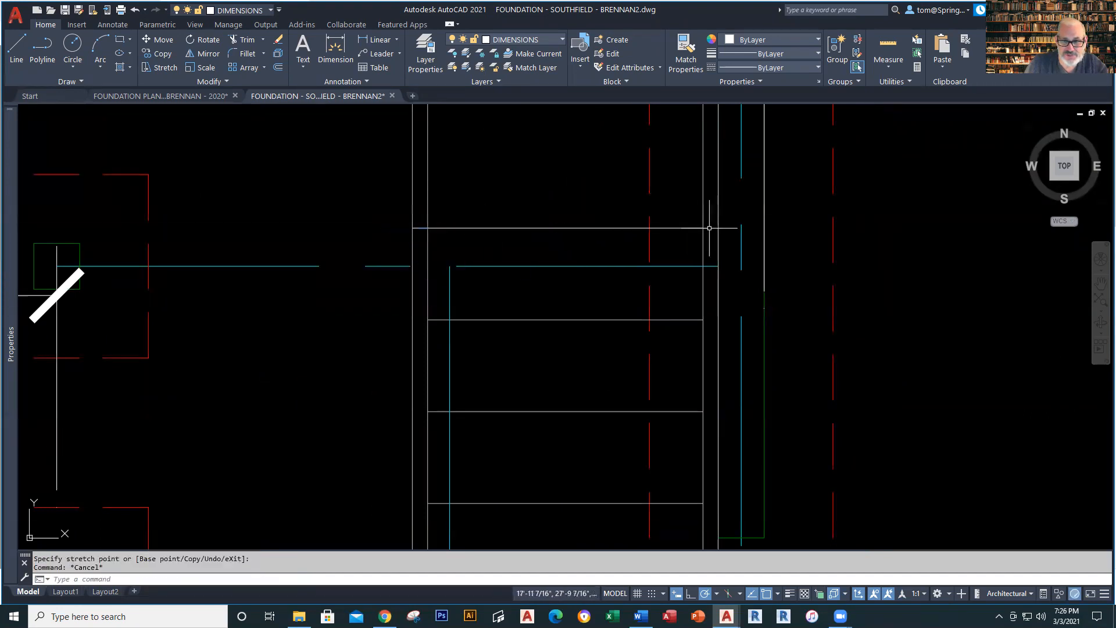
pyautogui.click(658, 228)
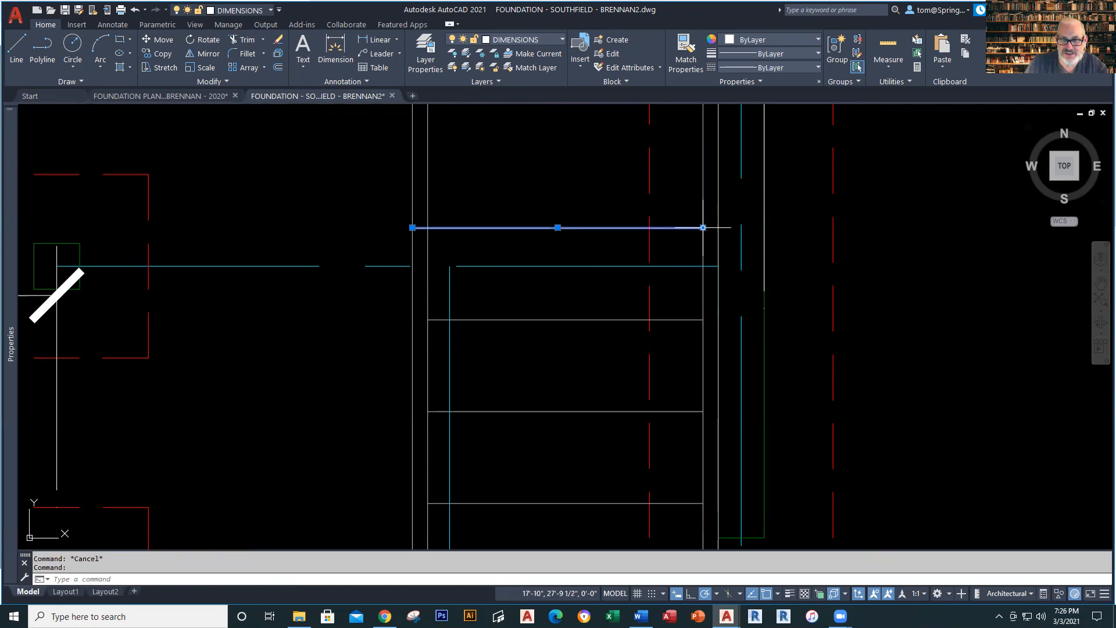
pyautogui.click(703, 227)
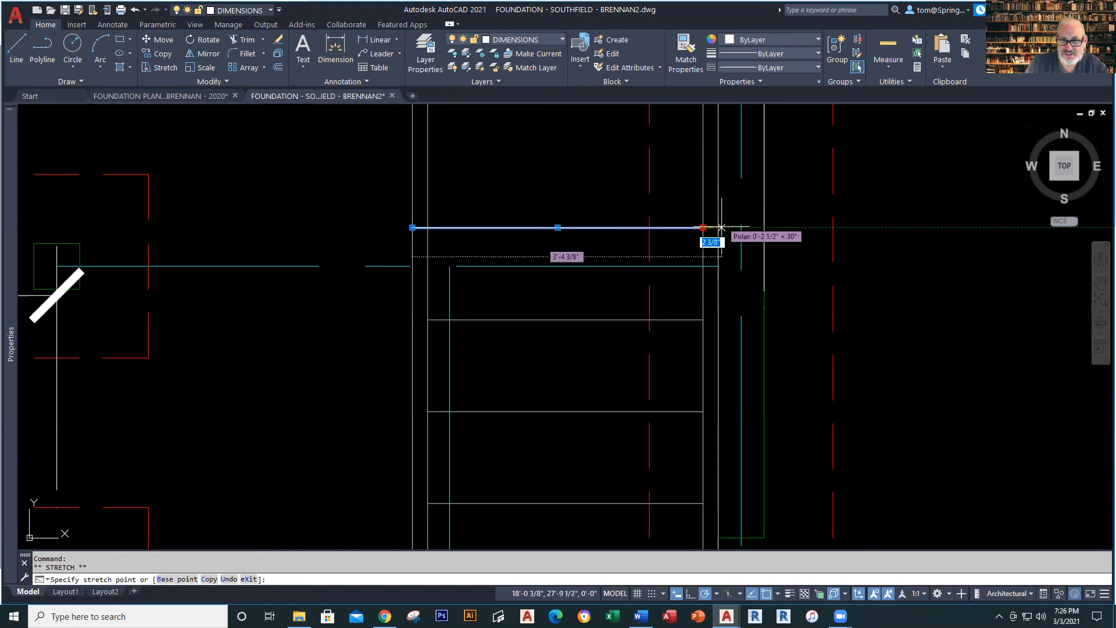
pyautogui.press('Escape')
# Trim the stringer lines on both sides of the staircase where they extend above the top tread line.
pyautogui.scroll(-2, 705, 297)
pyautogui.moveTo(705, 316); pyautogui.dragTo(653, 487, button='middle')
pyautogui.write('tr')
pyautogui.press('Return')
pyautogui.click(559, 329)
pyautogui.click(483, 337)
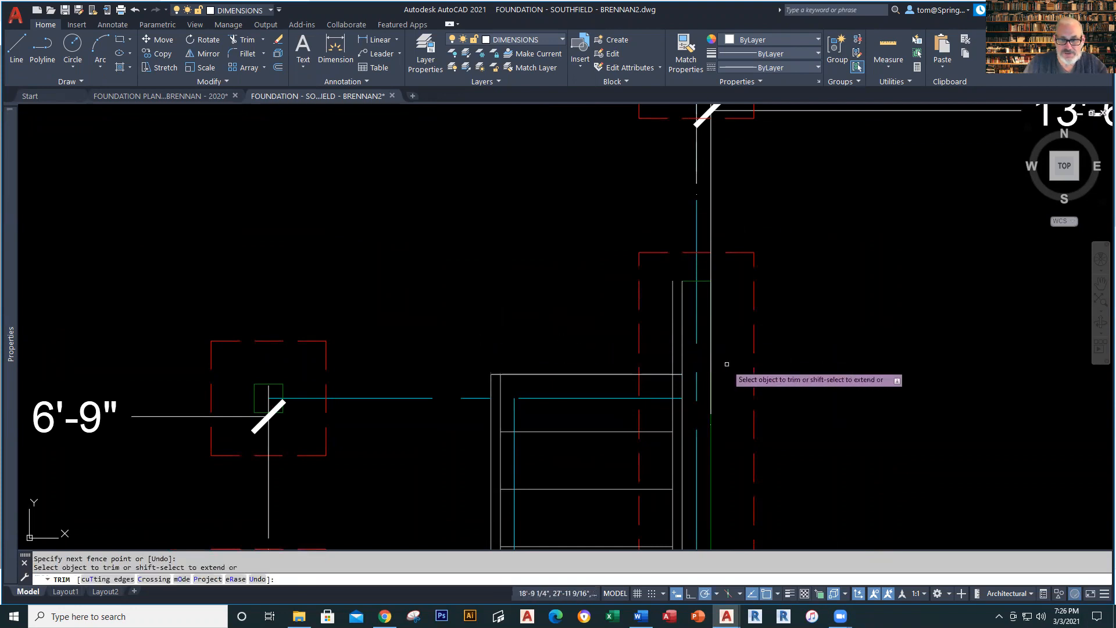
pyautogui.click(673, 348)
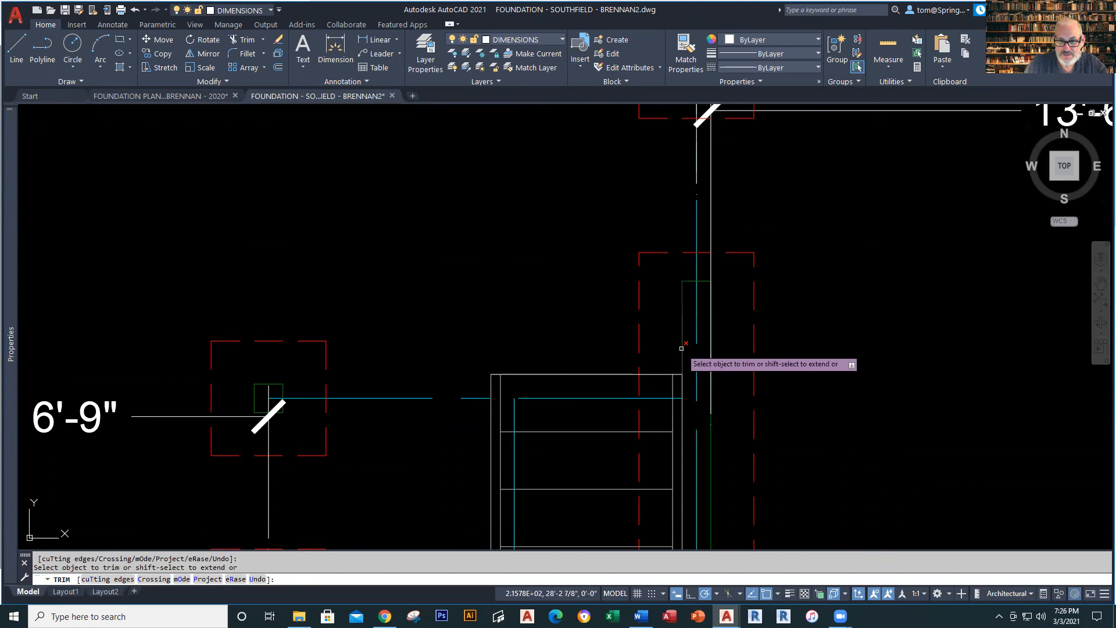
pyautogui.press('Escape')
# Stretch the bottom tread line's west end to the bottom of the outer stringer line.
pyautogui.scroll(-4, 602, 498)
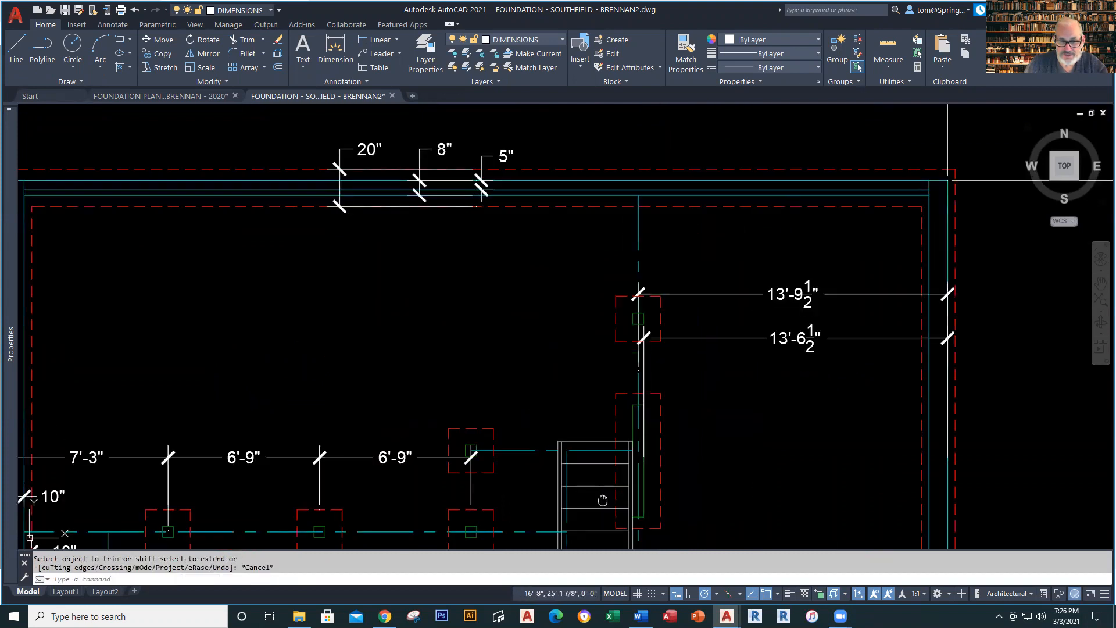
pyautogui.moveTo(603, 500); pyautogui.dragTo(591, 222, button='middle')
pyautogui.scroll(5, 578, 441)
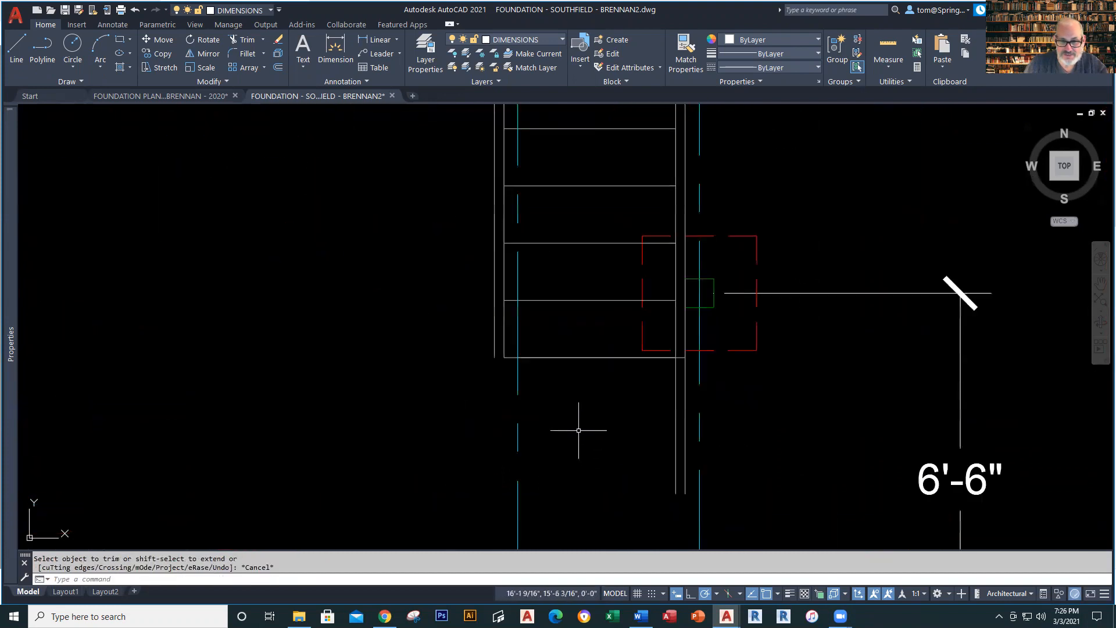
pyautogui.click(589, 357)
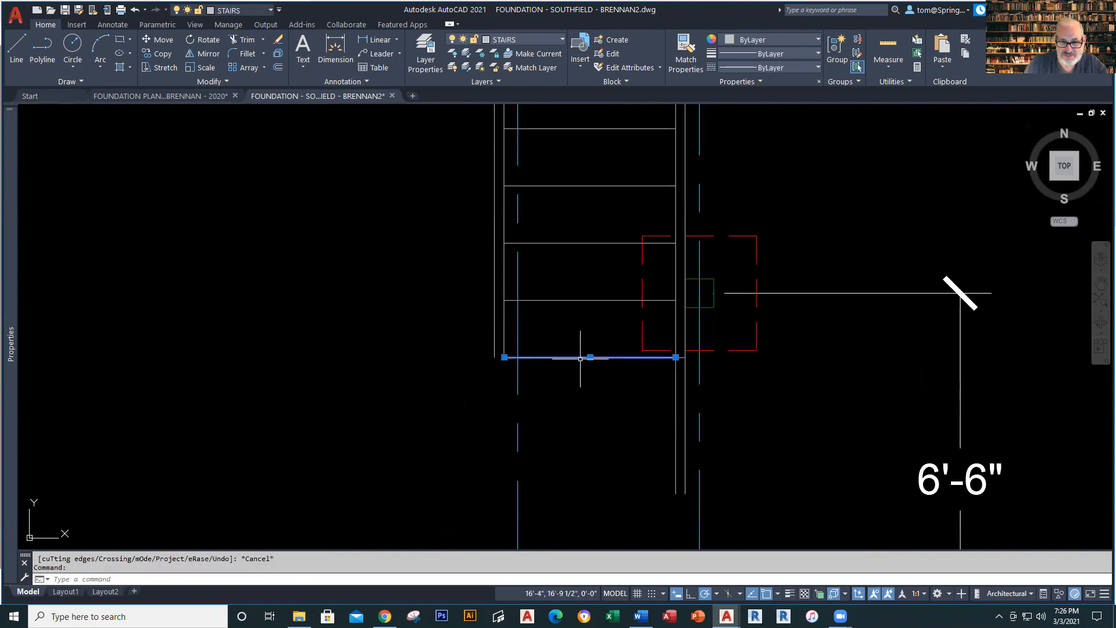
pyautogui.click(510, 351)
pyautogui.click(503, 353)
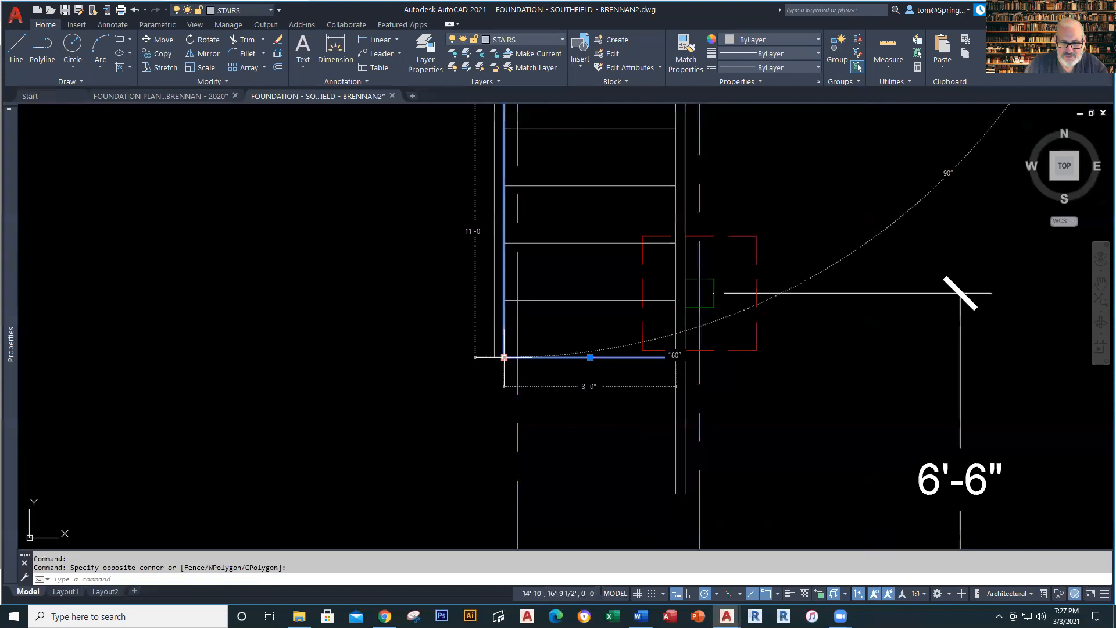
pyautogui.click(504, 357)
pyautogui.click(495, 357)
pyautogui.click(680, 356)
pyautogui.press('Escape')
# Trim the east stringer lines where they extend below the bottom tread line.
pyautogui.write('tr')
pyautogui.press('Return')
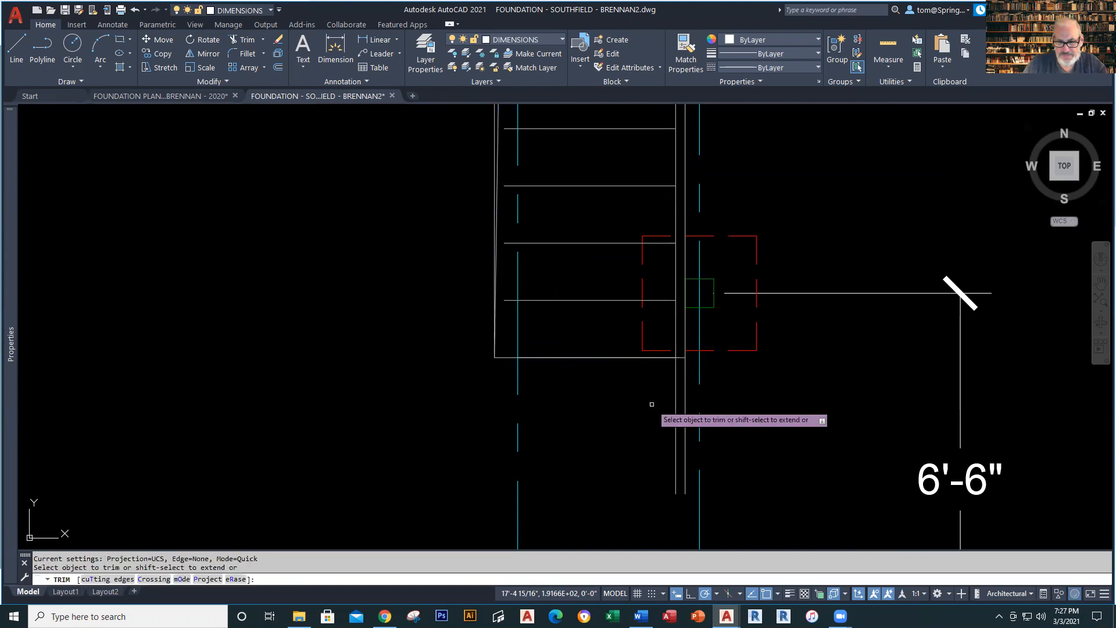
pyautogui.moveTo(651, 404); pyautogui.dragTo(727, 406)
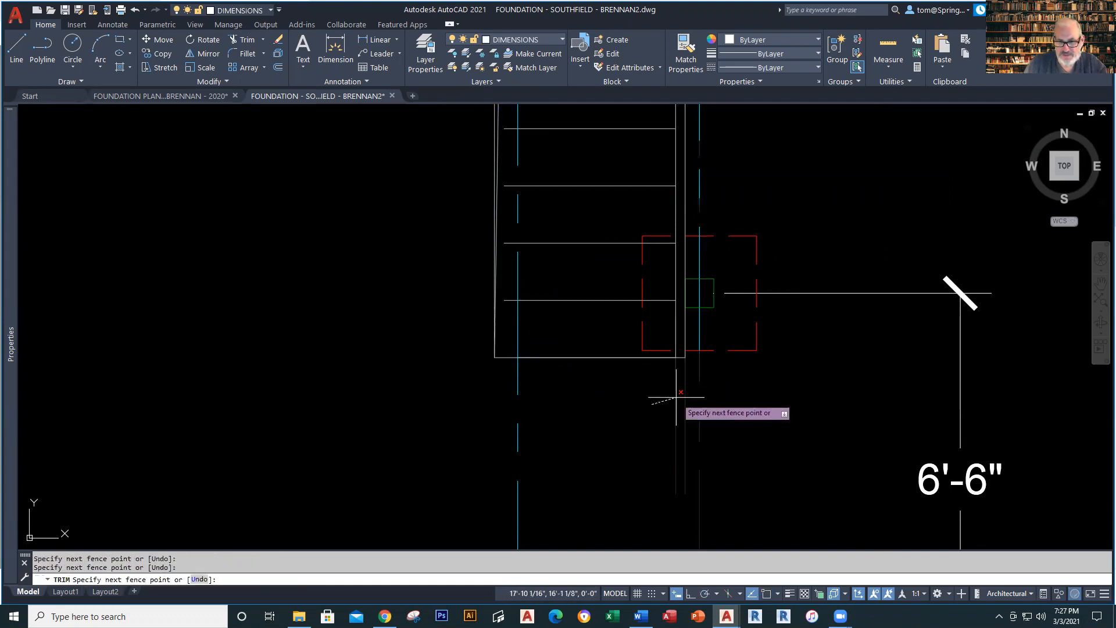
pyautogui.press('Return')
pyautogui.press('Escape')
pyautogui.scroll(-6, 674, 443)
pyautogui.moveTo(665, 457); pyautogui.dragTo(513, 481, button='middle')
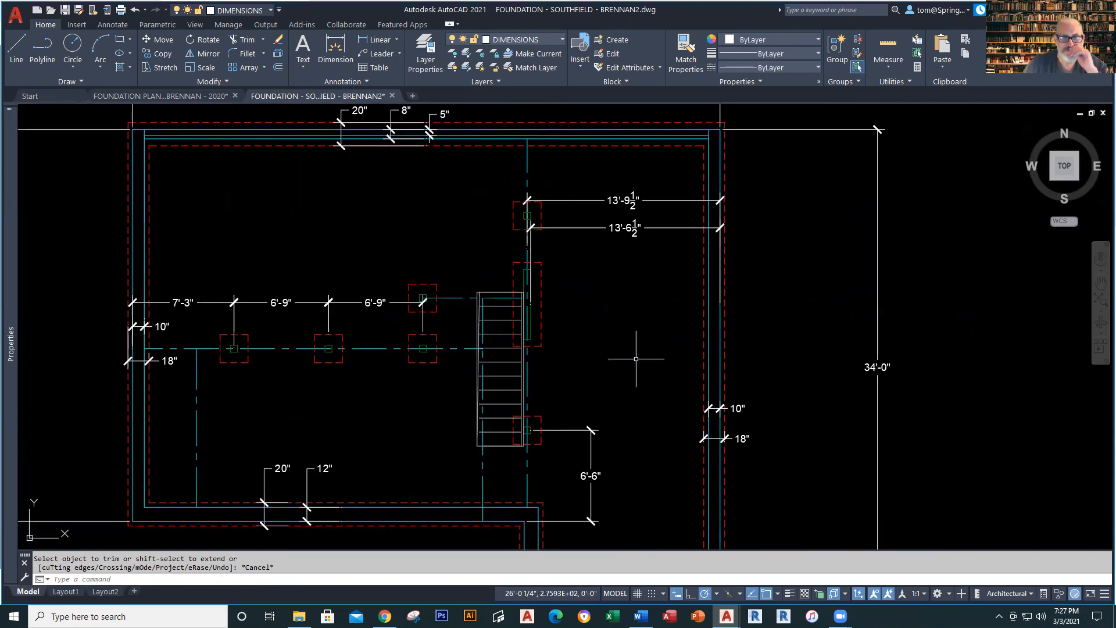
pyautogui.scroll(-2, 629, 291)
pyautogui.moveTo(629, 290); pyautogui.dragTo(587, 317, button='middle')
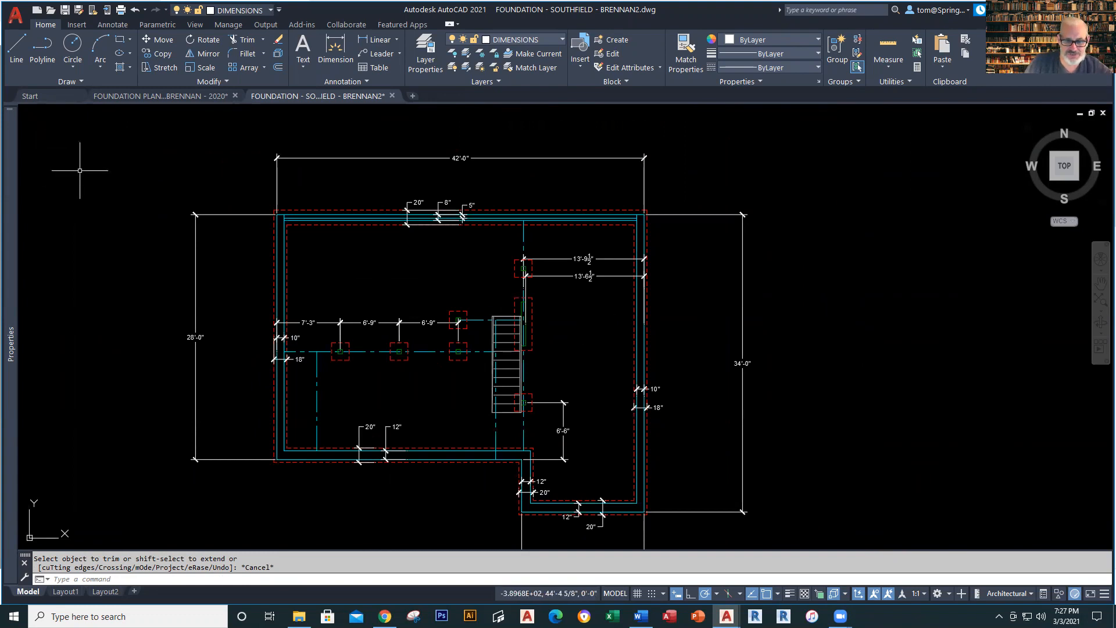
pyautogui.press('Return')
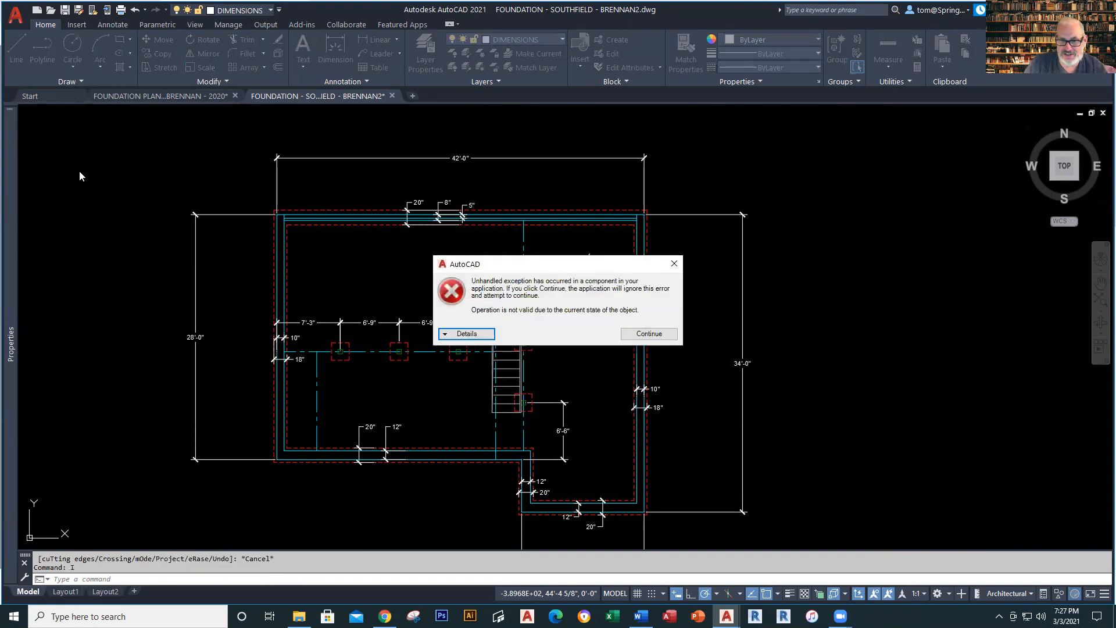
pyautogui.click(673, 264)
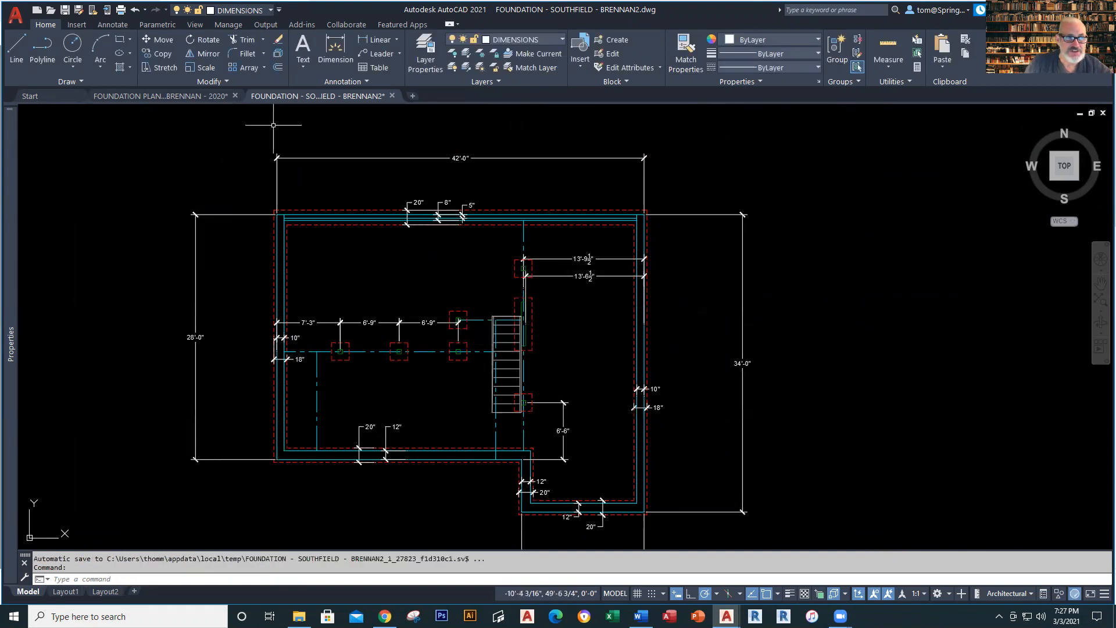
pyautogui.click(81, 26)
pyautogui.click(50, 78)
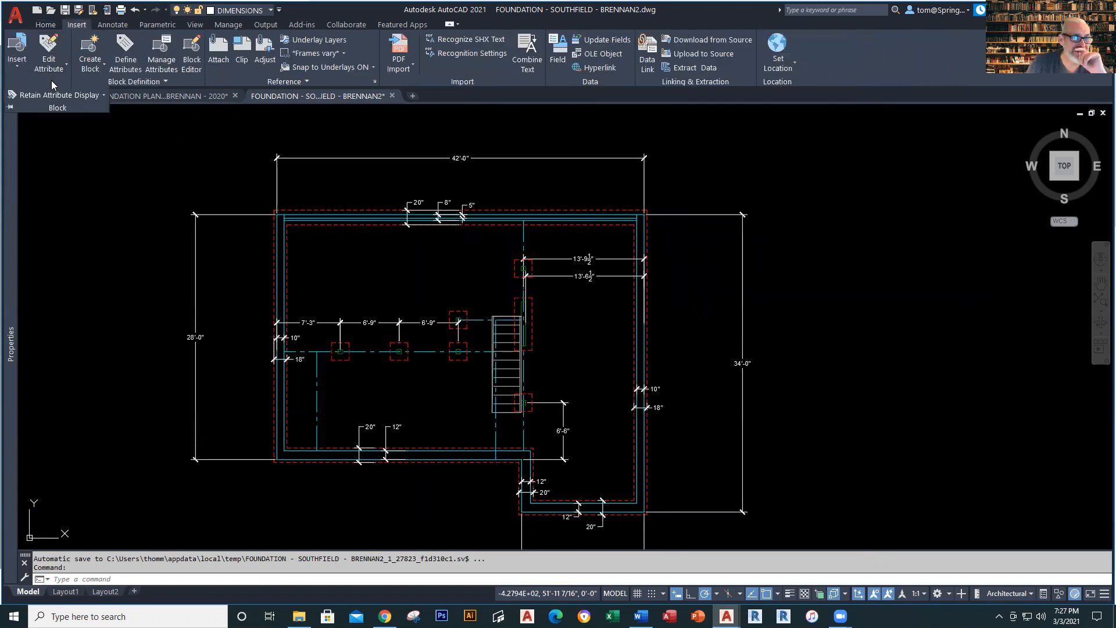
pyautogui.click(17, 61)
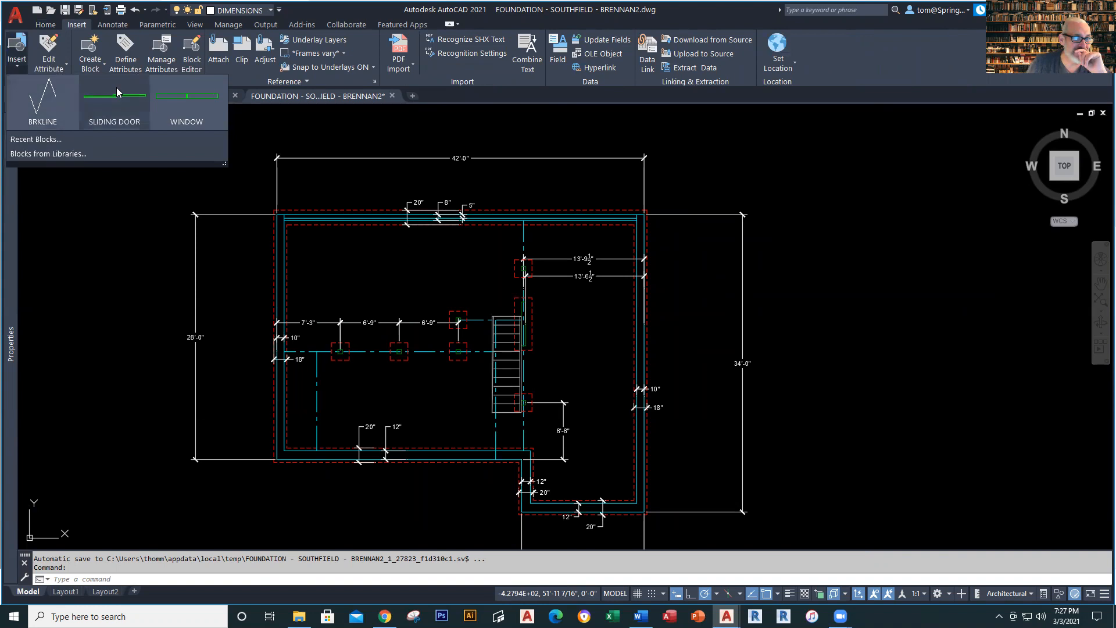
pyautogui.click(185, 103)
pyautogui.scroll(3, 346, 228)
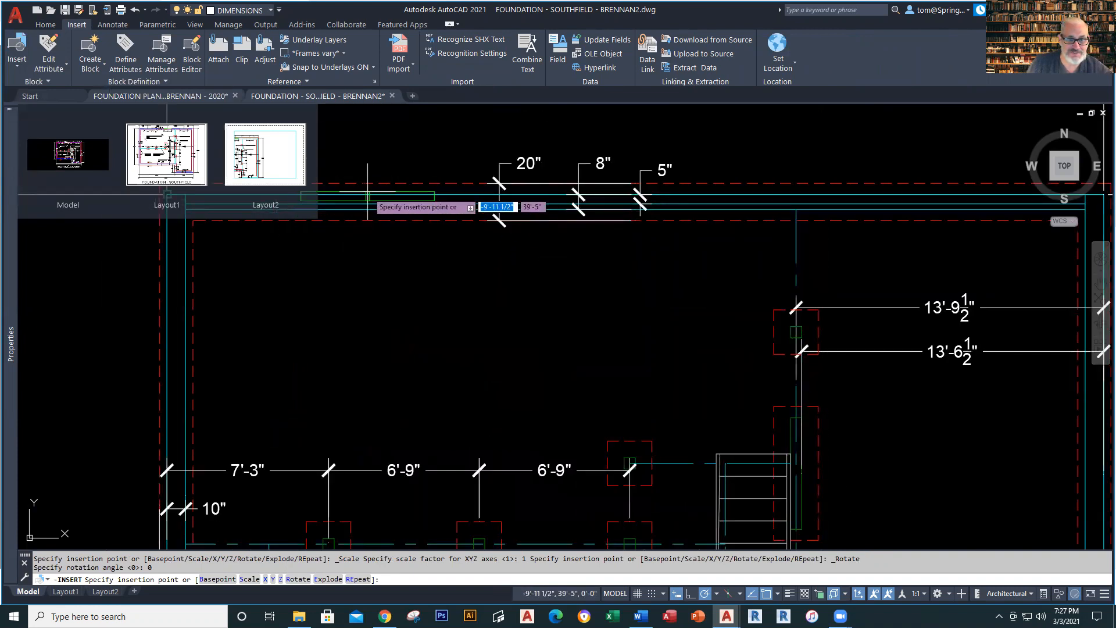
pyautogui.press('Escape')
pyautogui.scroll(-5, 352, 331)
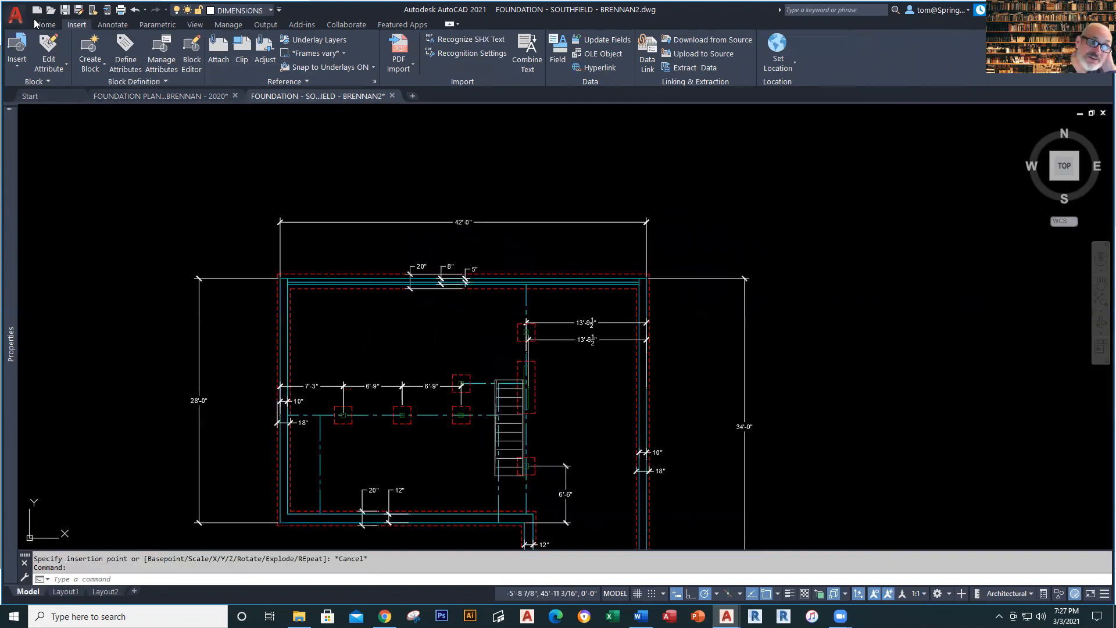
# Save the drawing, then review the 2020 reference drawing in model space and return to the working foundation plan.
pyautogui.click(65, 10)
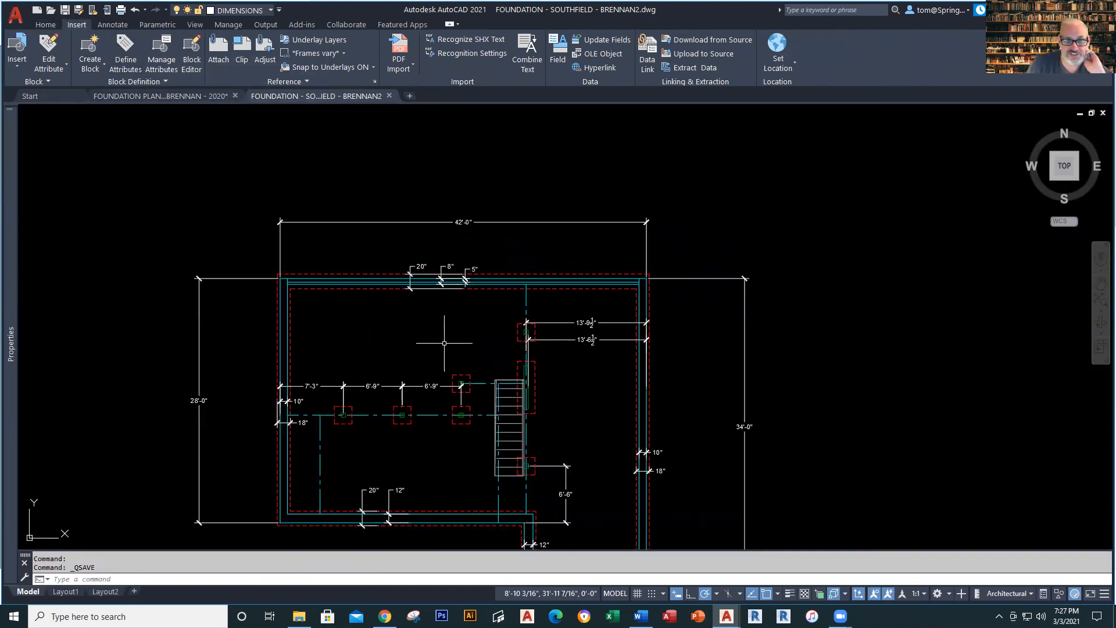
pyautogui.moveTo(444, 344); pyautogui.dragTo(361, 268, button='middle')
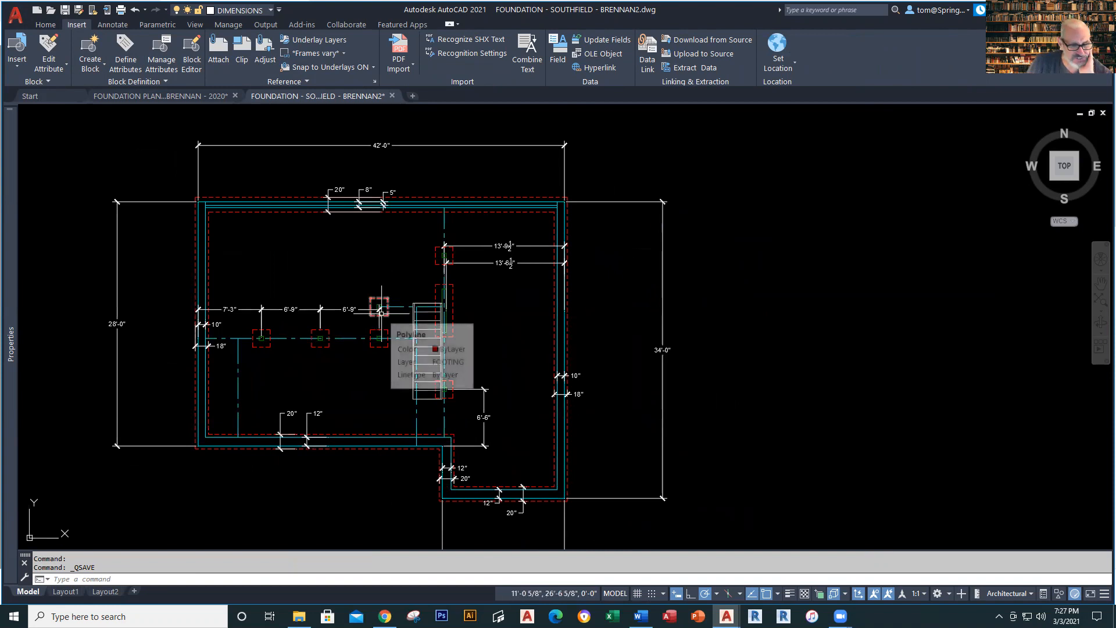
pyautogui.click(199, 95)
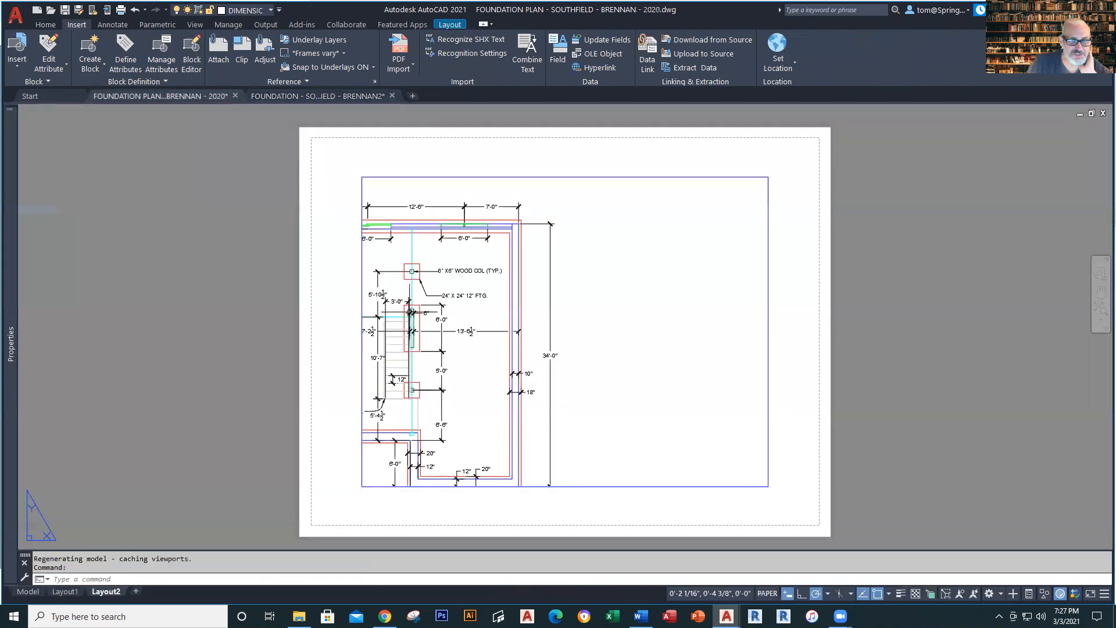
pyautogui.click(22, 593)
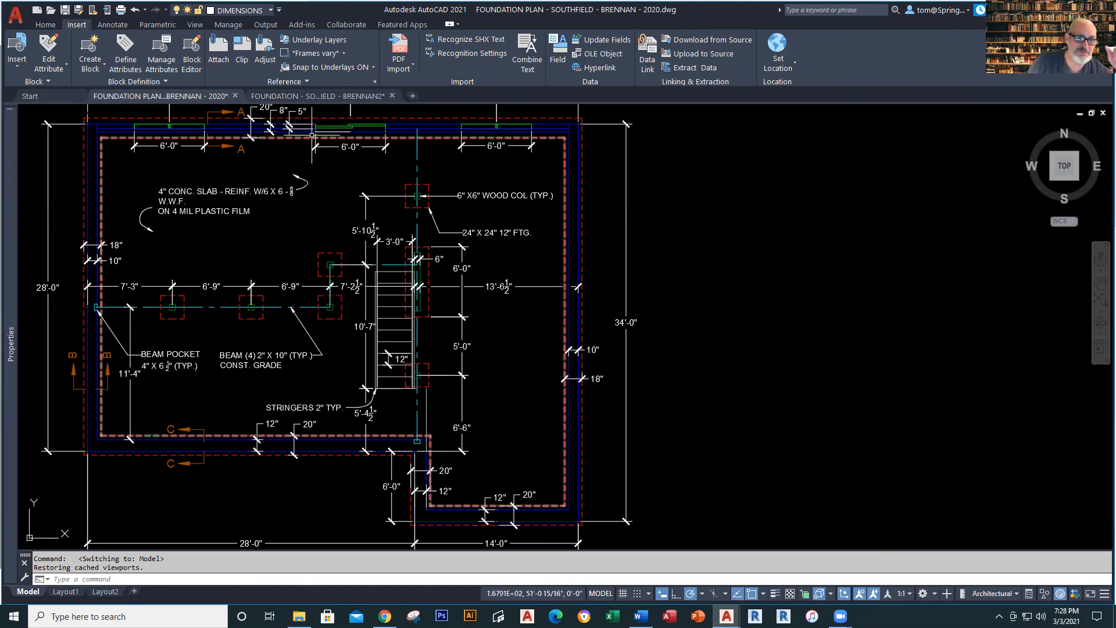
pyautogui.click(327, 100)
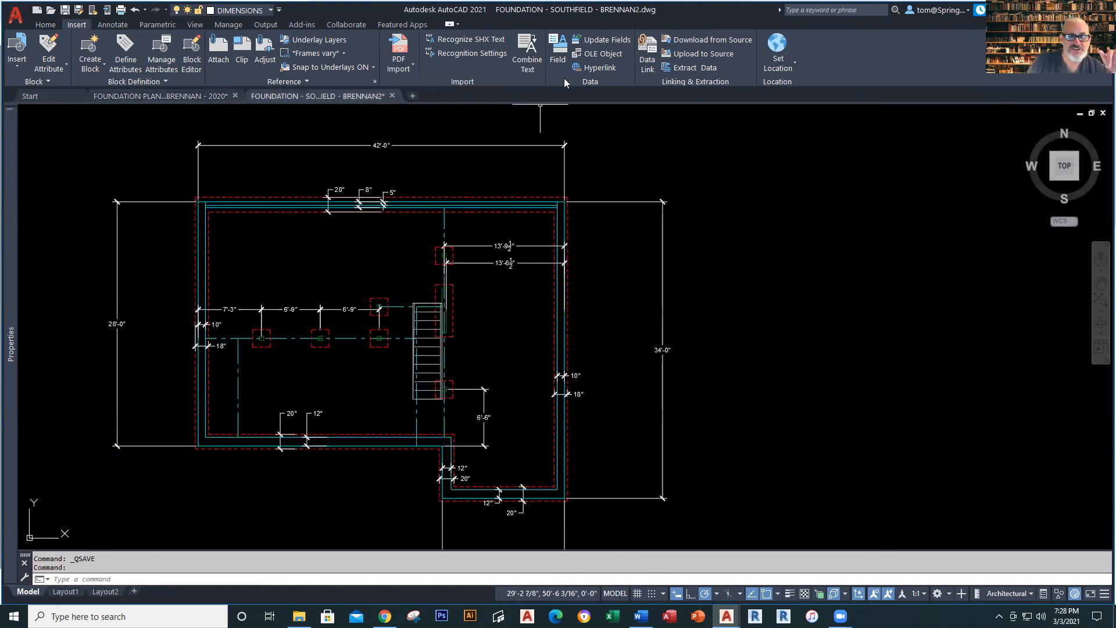
# Make TEXT the current layer.
pyautogui.click(271, 11)
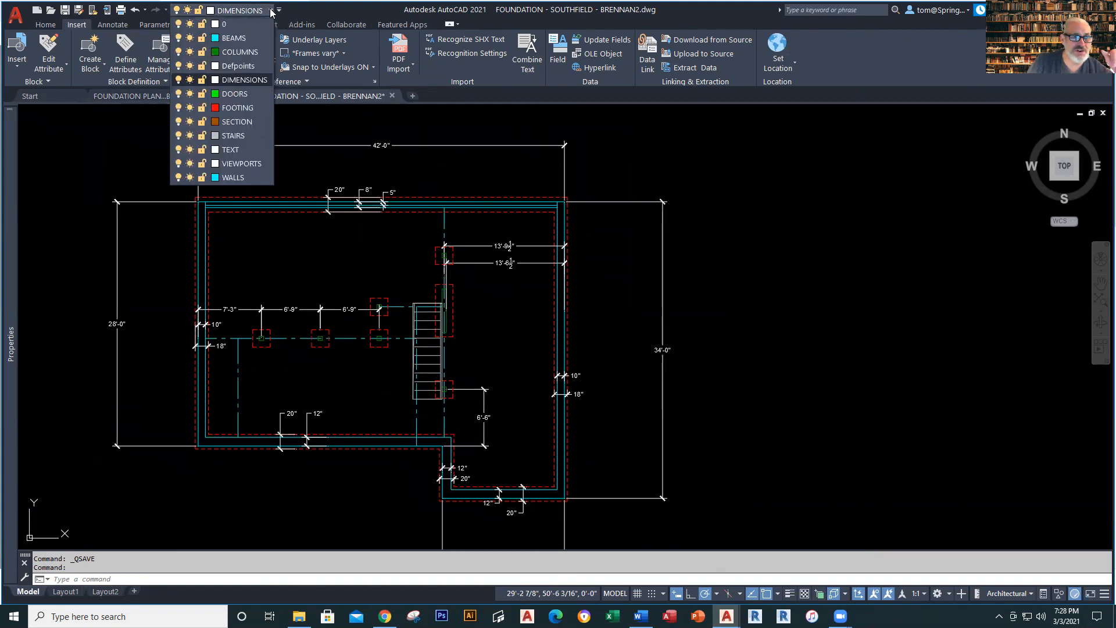
pyautogui.click(245, 149)
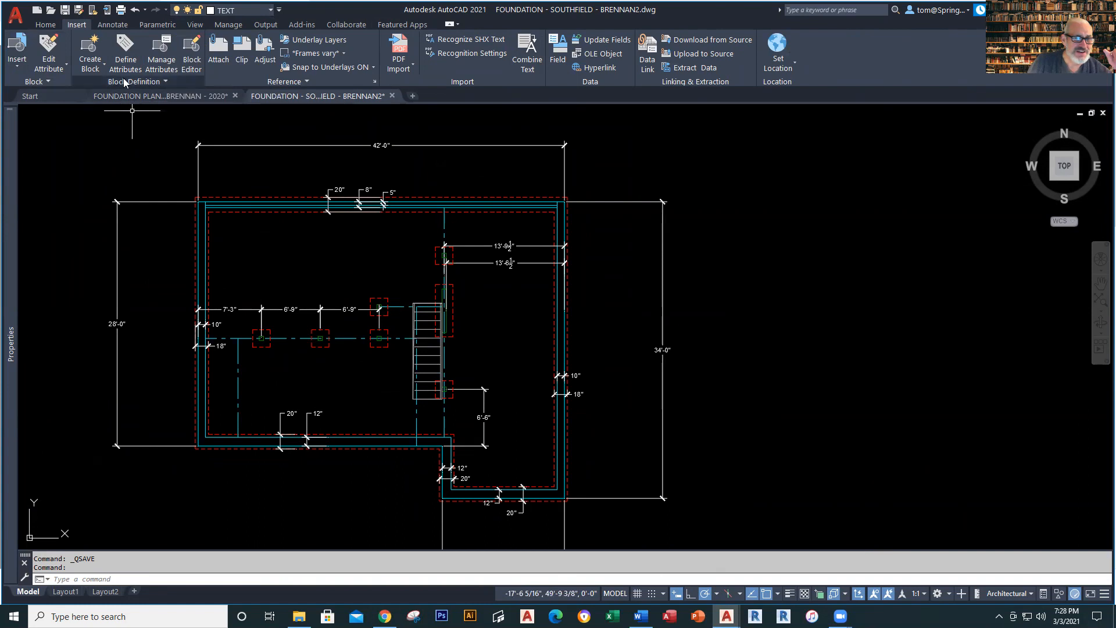
pyautogui.click(113, 24)
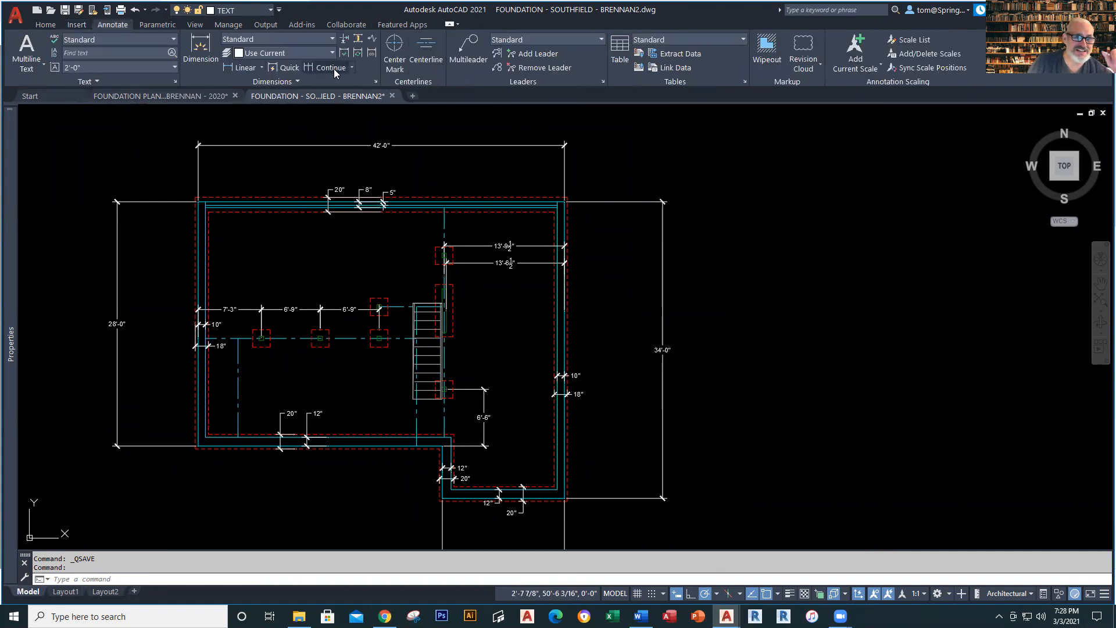
pyautogui.click(463, 52)
pyautogui.scroll(4, 355, 366)
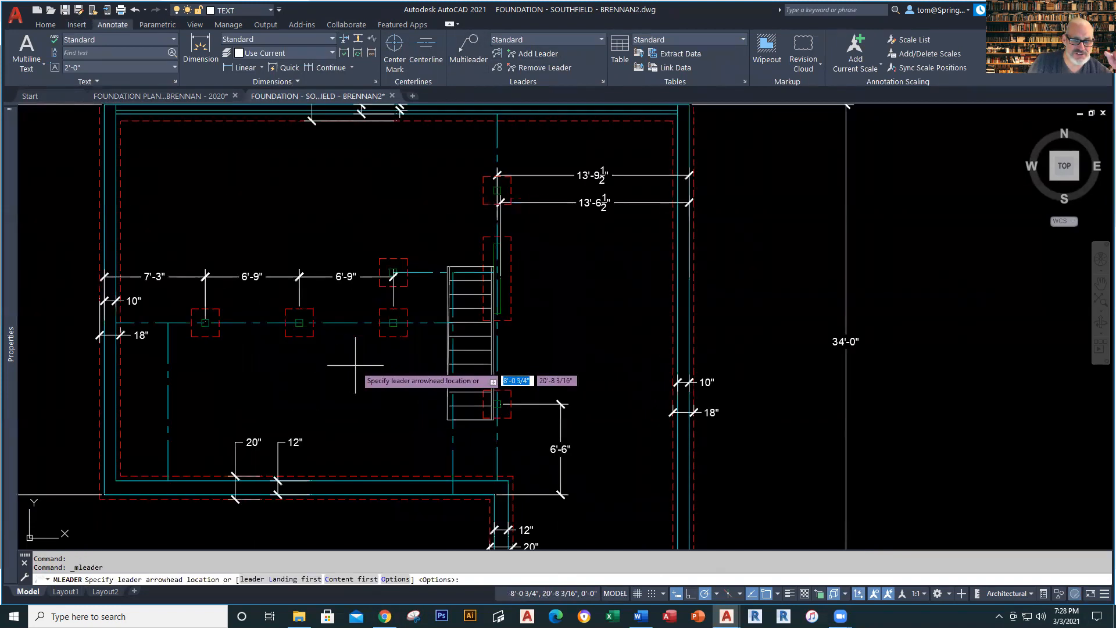
pyautogui.press('Escape')
# Check the leader notes around the staircase in the 2020 reference drawing, then return to the working foundation plan.
pyautogui.click(223, 98)
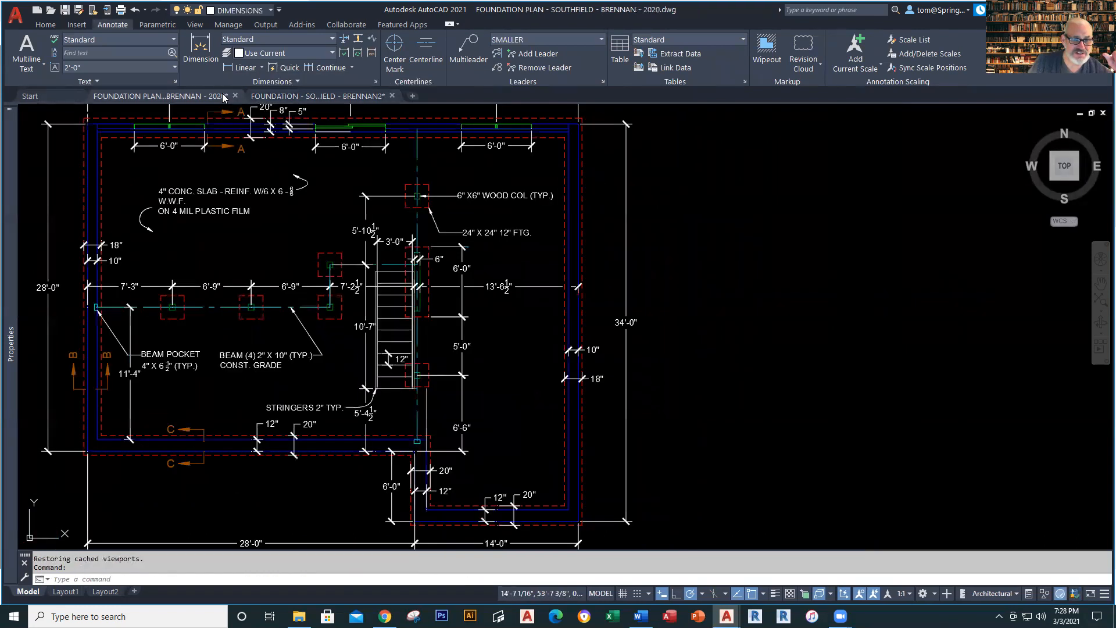
pyautogui.click(318, 96)
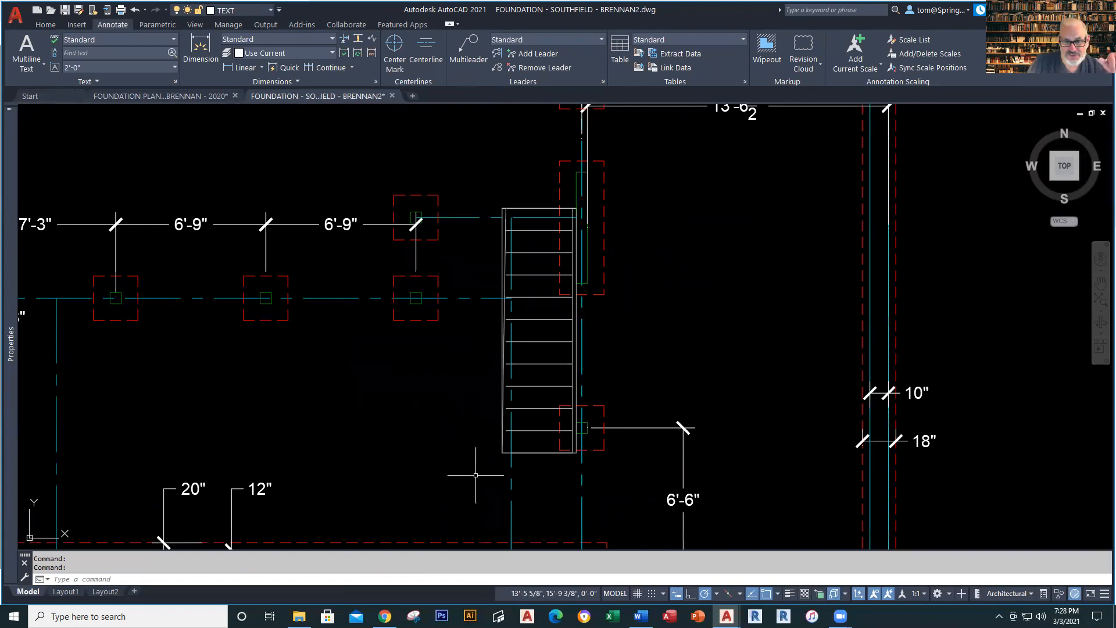
pyautogui.scroll(-2, 482, 475)
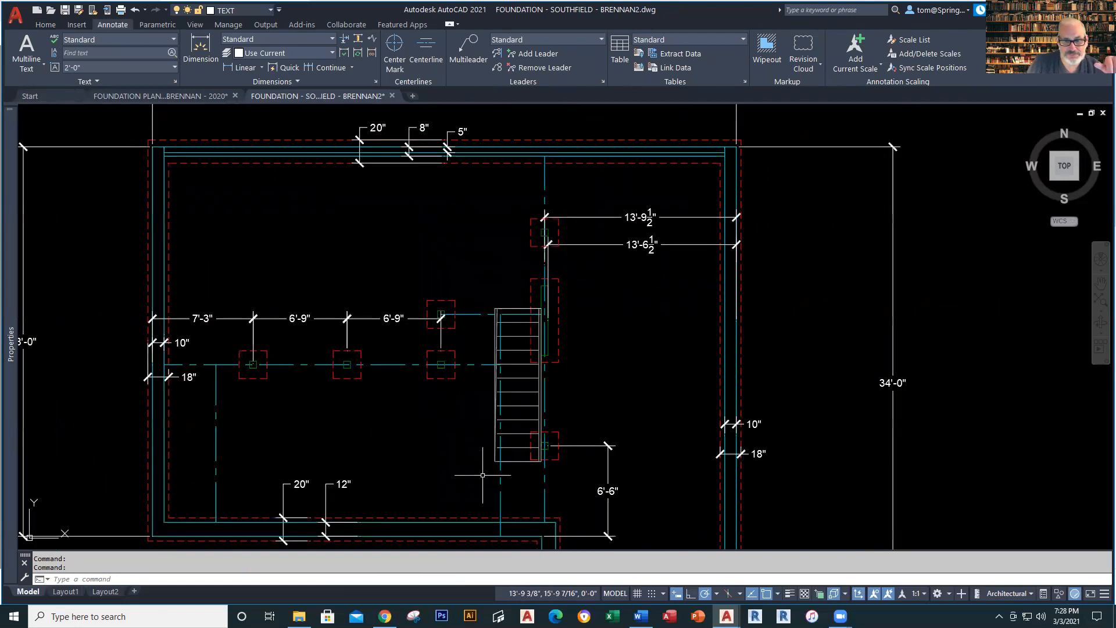
pyautogui.moveTo(483, 475); pyautogui.dragTo(418, 424, button='middle')
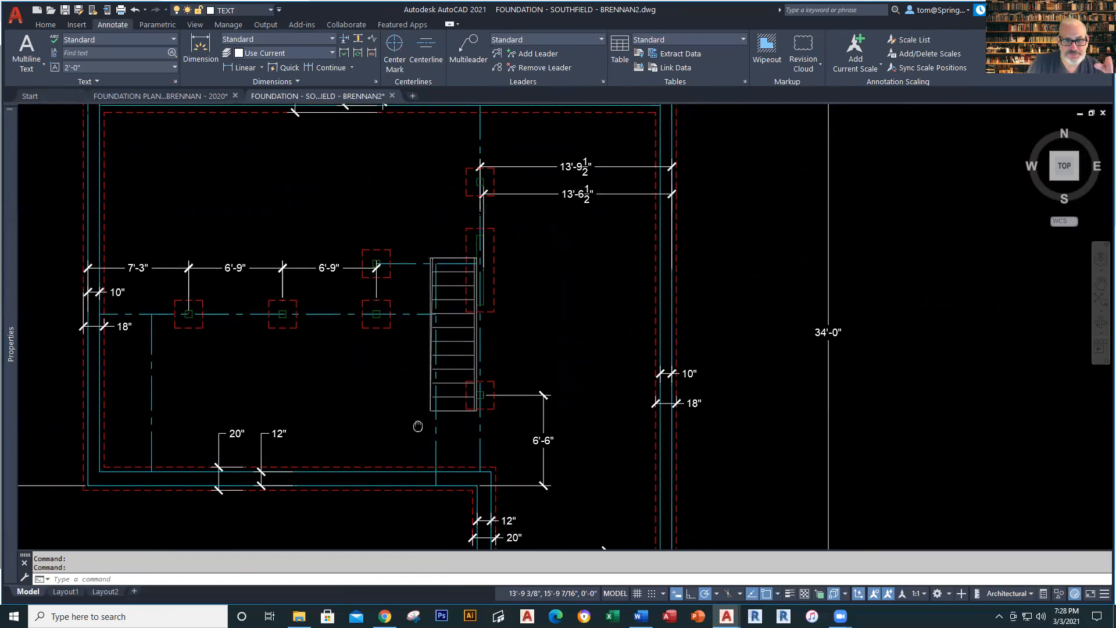
# Try to stretch the lower end of the slanted west inner stringer line 2" inward along the bottom tread line.
pyautogui.rightClick(380, 391)
pyautogui.press('Escape')
pyautogui.scroll(2, 429, 391)
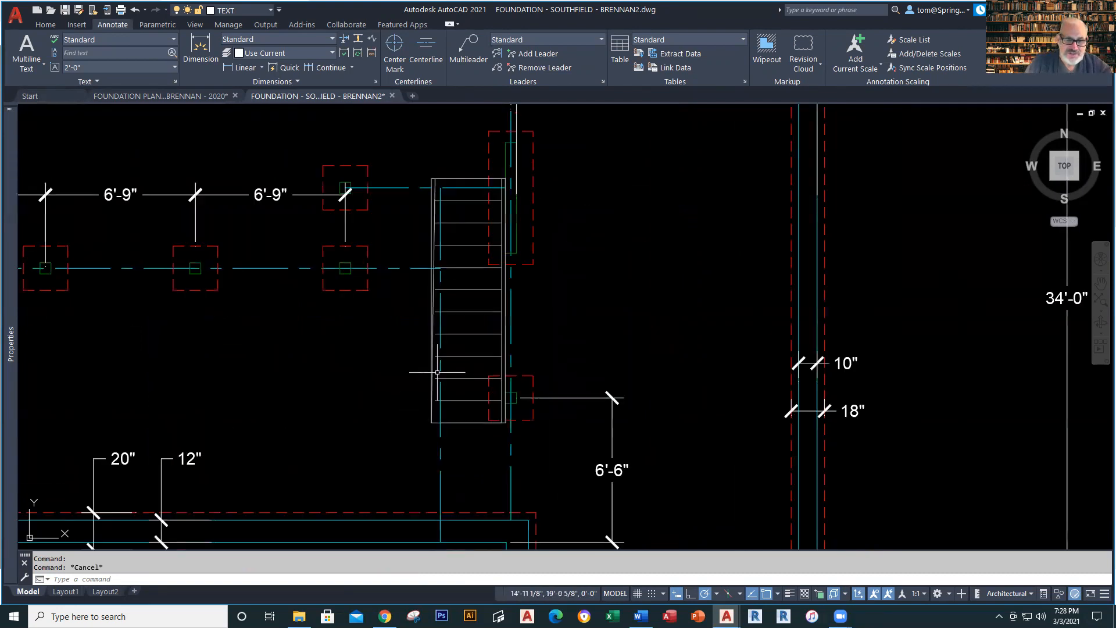
pyautogui.click(434, 232)
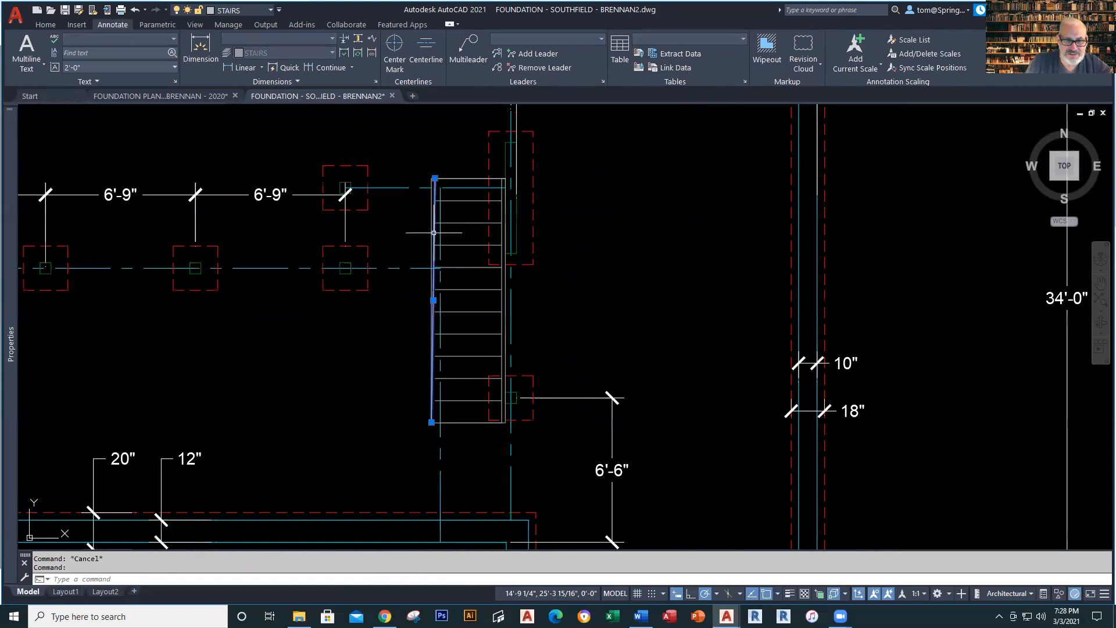
pyautogui.scroll(2, 433, 410)
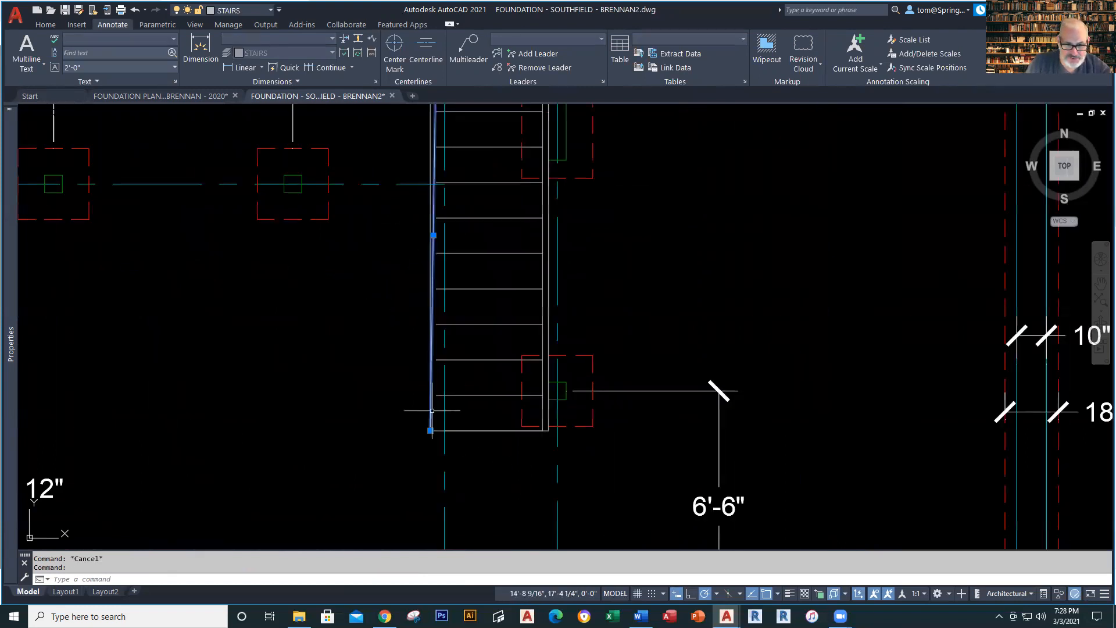
pyautogui.click(430, 430)
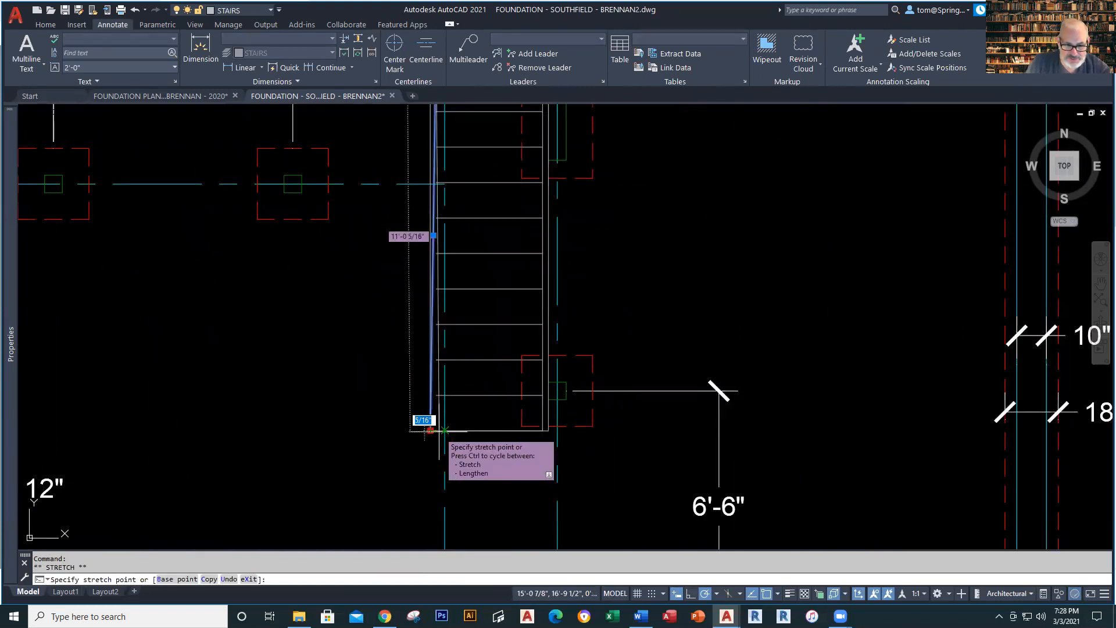
pyautogui.write('2')
pyautogui.press('Return')
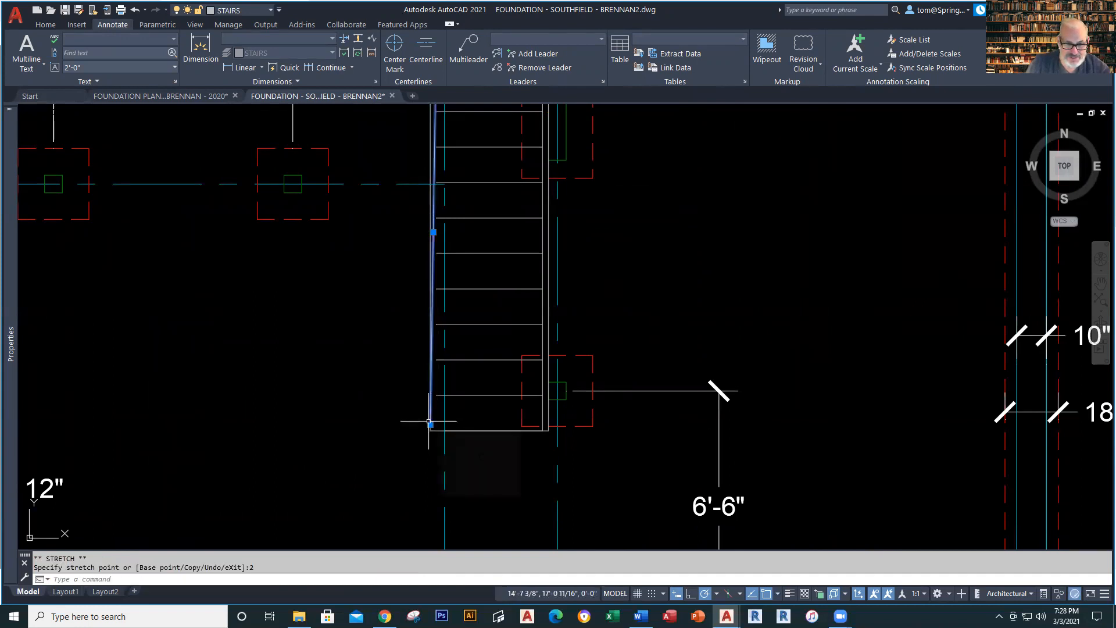
pyautogui.click(430, 424)
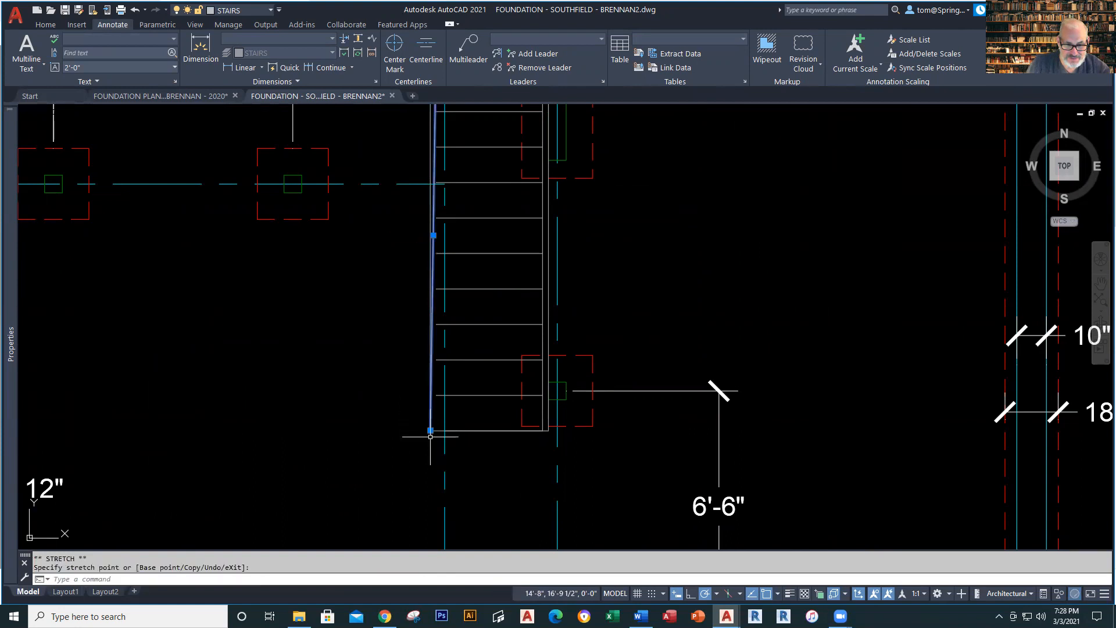
pyautogui.click(431, 431)
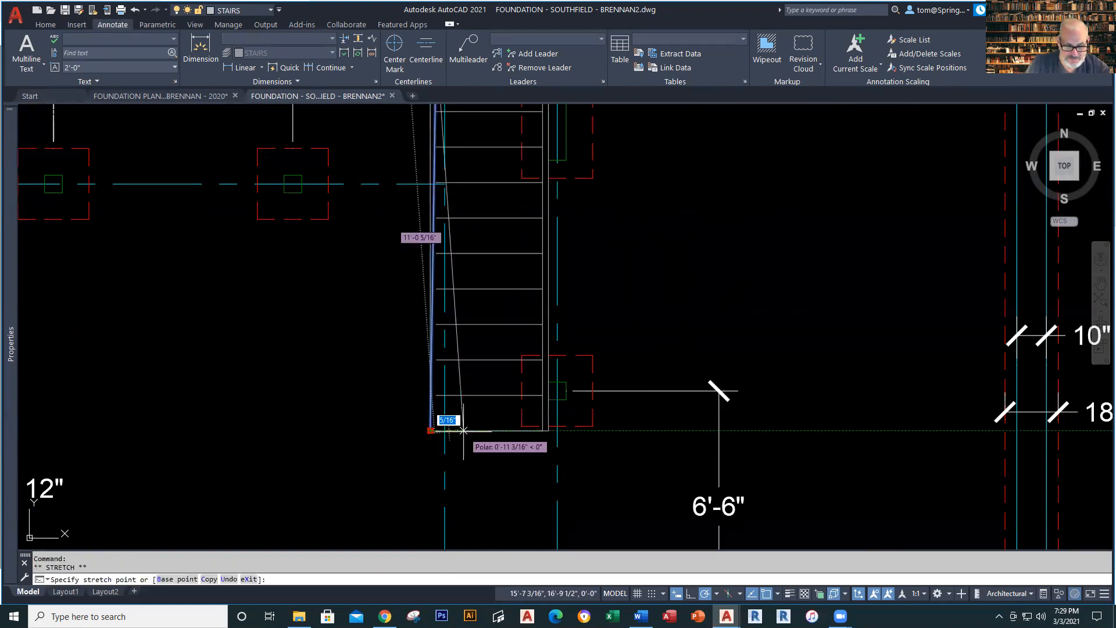
pyautogui.write('2')
pyautogui.press('Return')
pyautogui.press('Escape')
pyautogui.scroll(4, 424, 422)
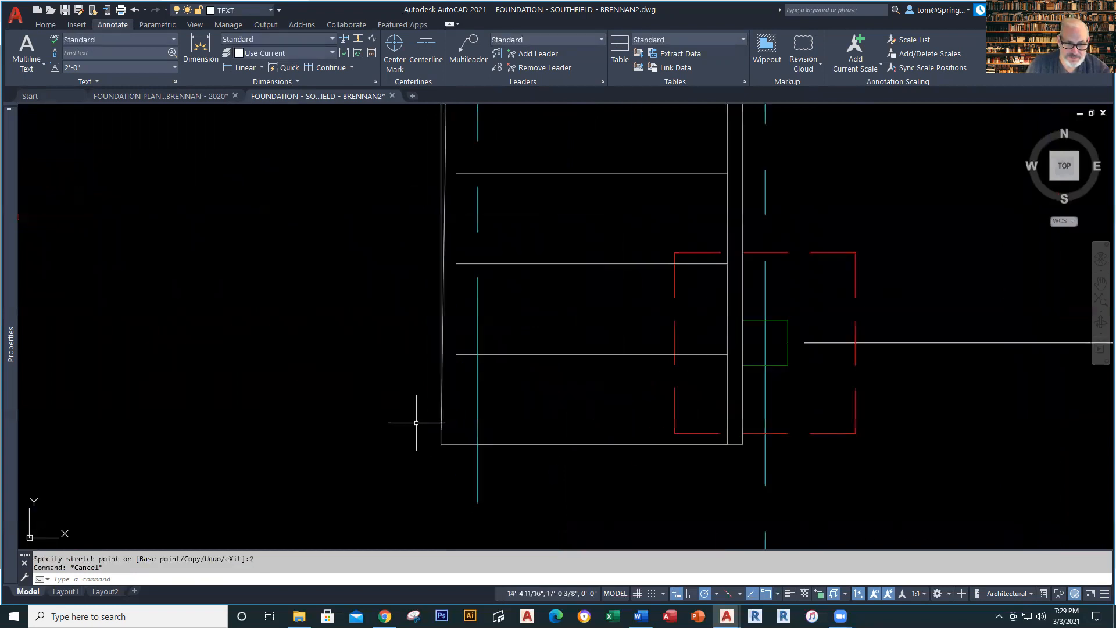
# Try stretching the lower end of the west outer stringer line inward along the bottom tread line, and undo it.
pyautogui.click(445, 283)
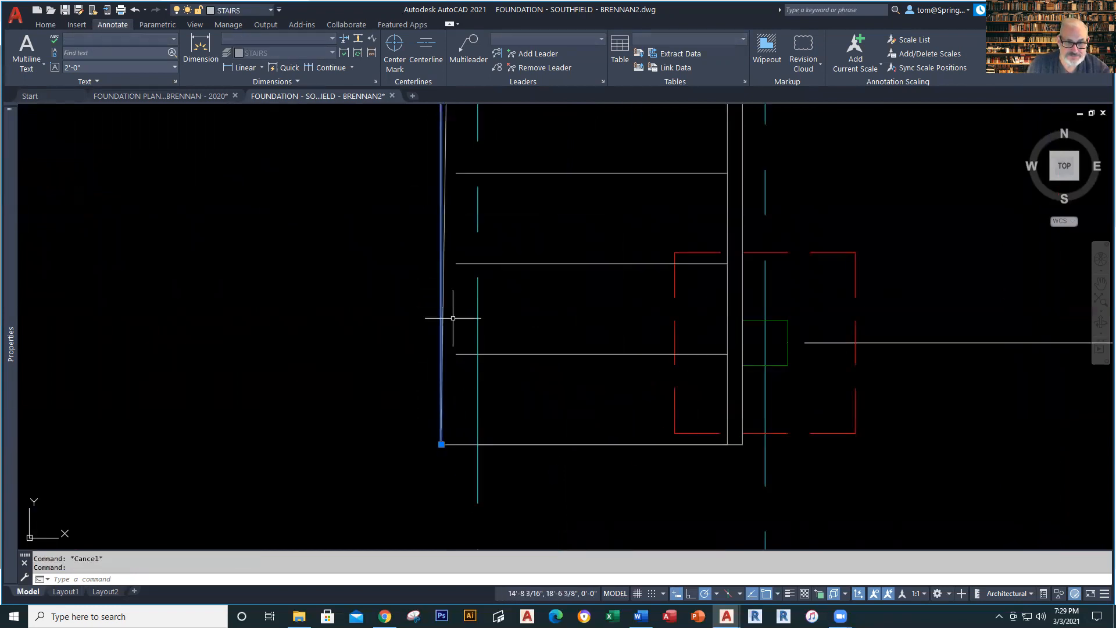
pyautogui.click(442, 444)
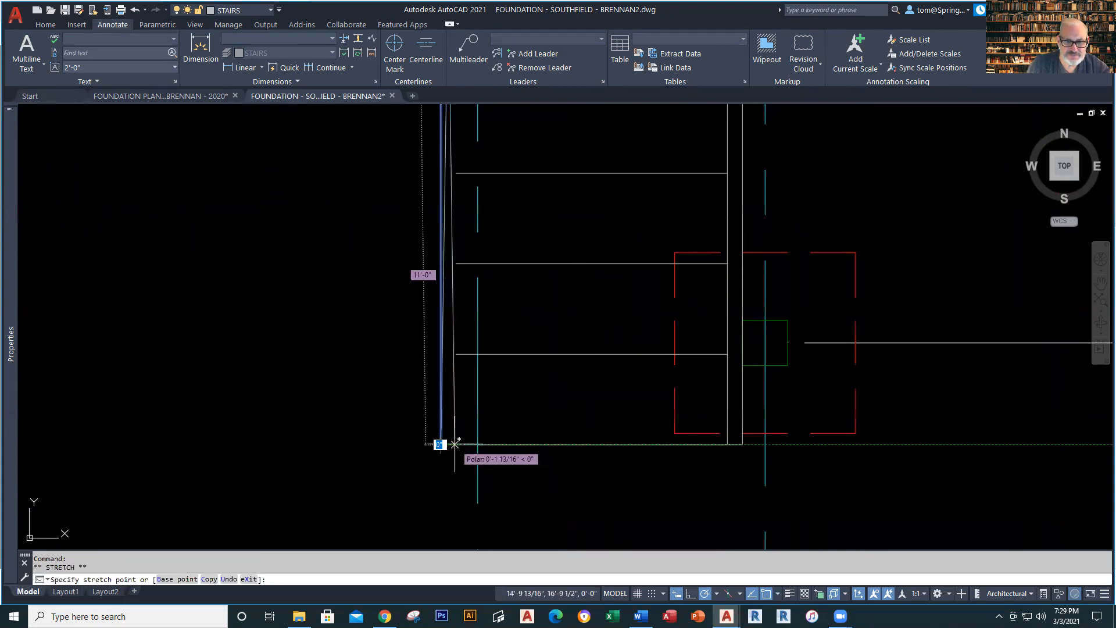
pyautogui.click(453, 445)
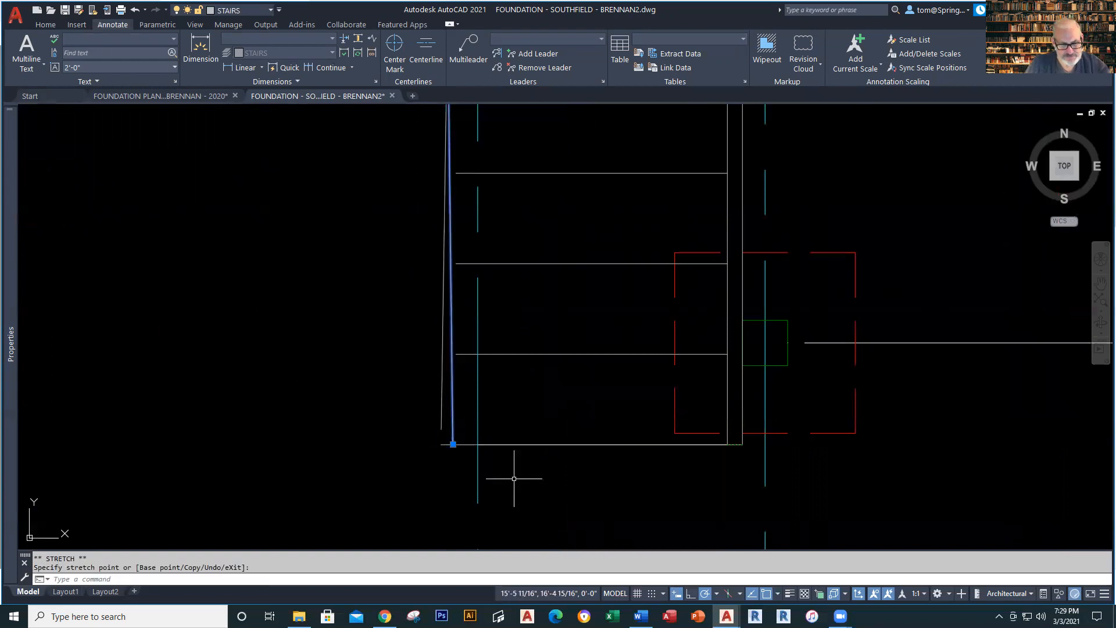
pyautogui.hotkey('ctrl', 'z')
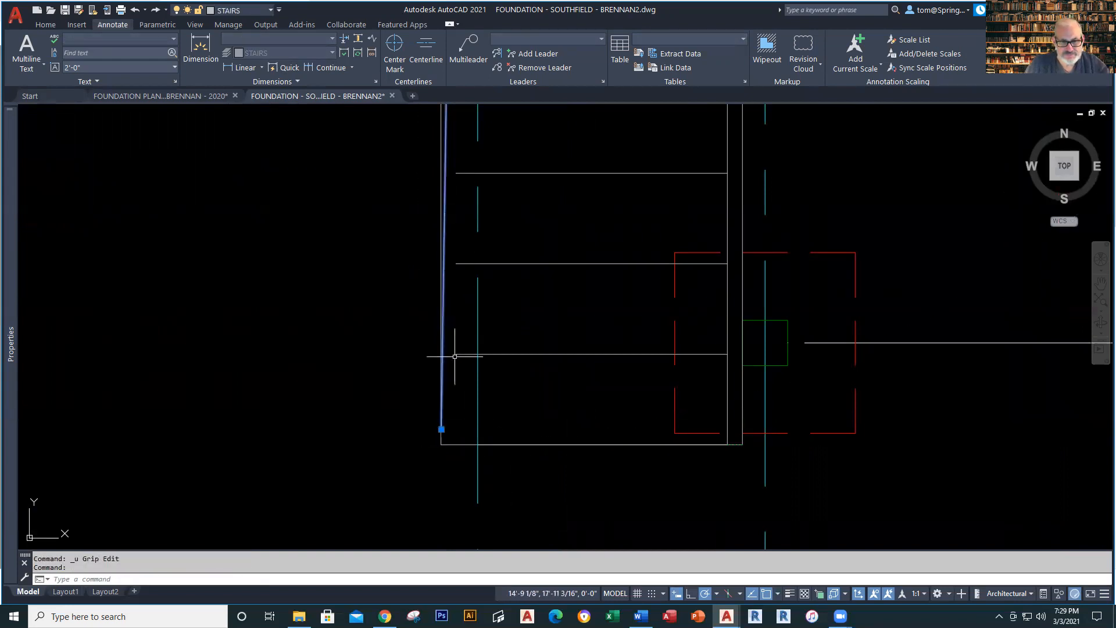
# Stretch the lower end of the slanted west inner stringer line onto the bottom tread line, just inside the outer stringer line.
pyautogui.click(441, 430)
pyautogui.press('Escape')
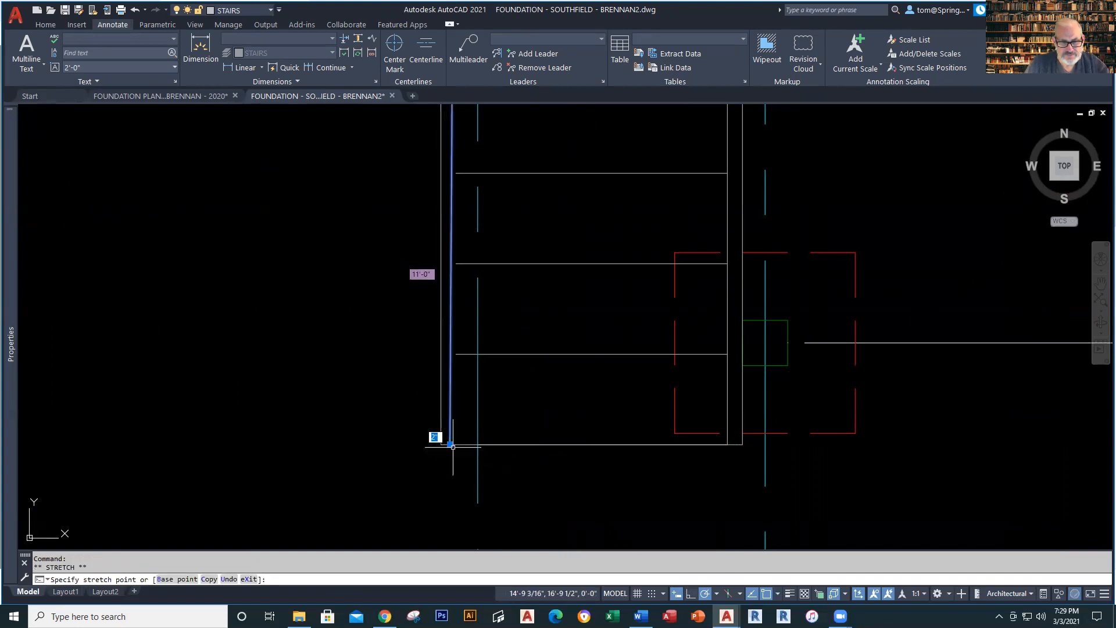
pyautogui.press('Escape')
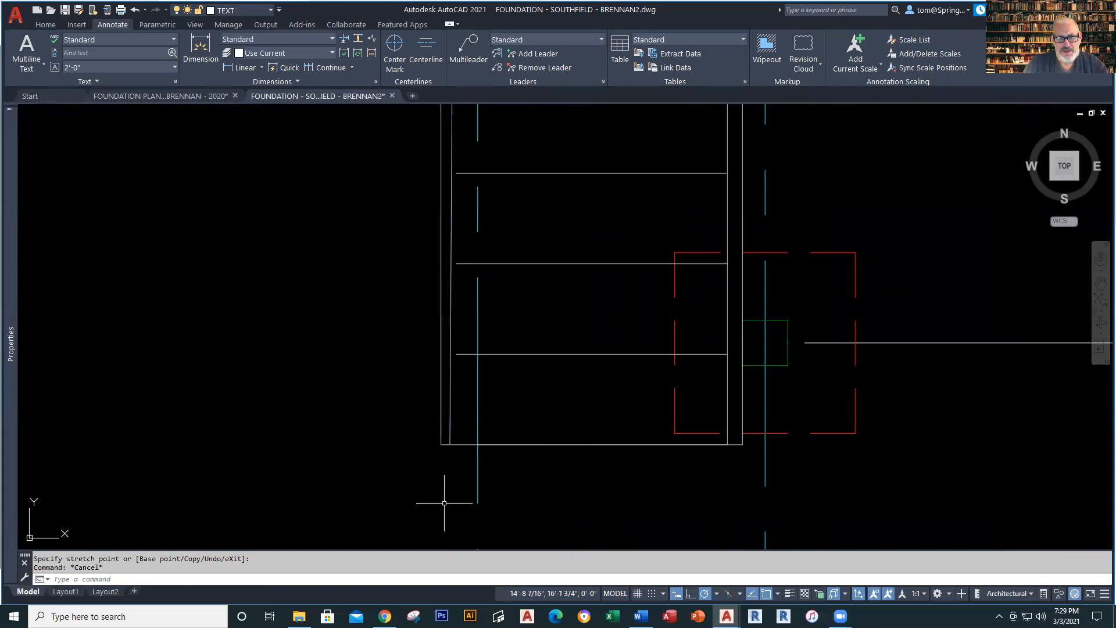
pyautogui.scroll(-4, 444, 503)
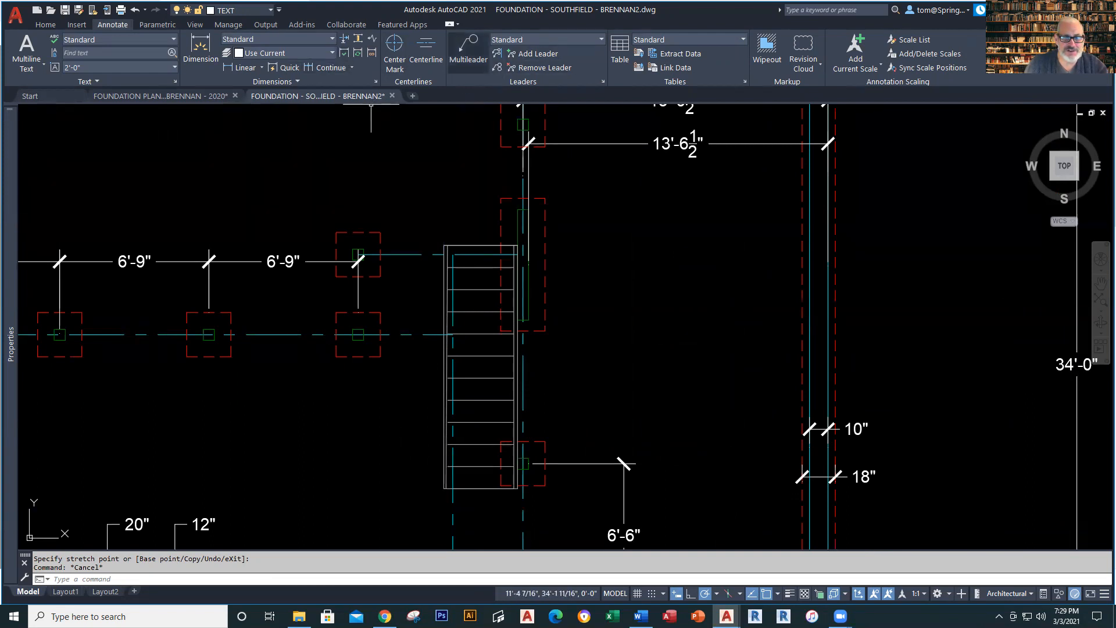
pyautogui.click(468, 52)
pyautogui.click(445, 488)
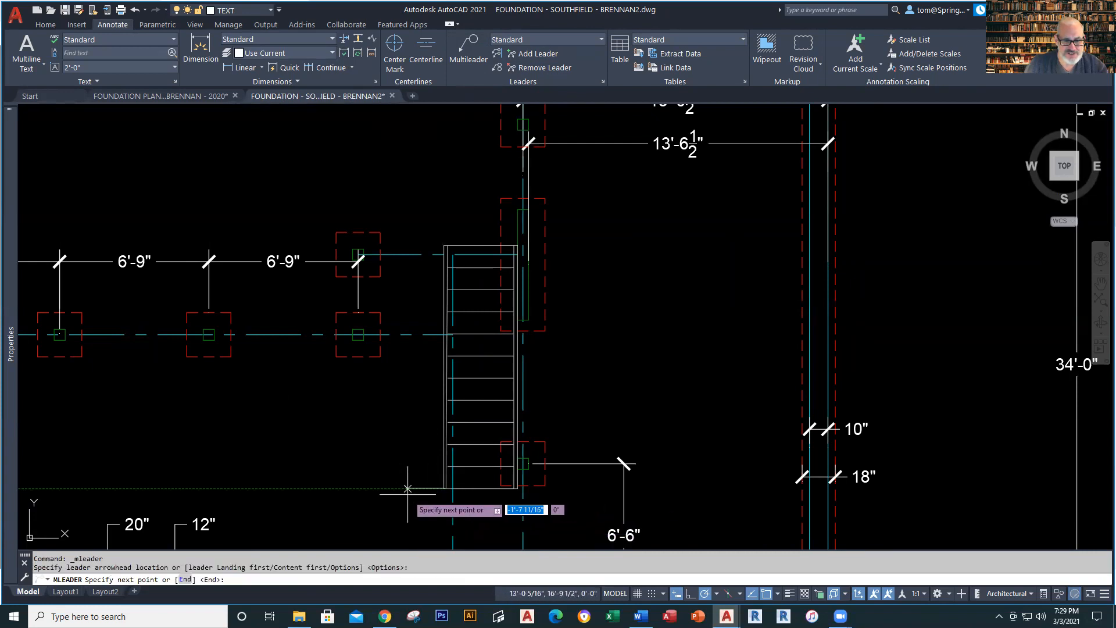
pyautogui.scroll(-2, 413, 513)
pyautogui.moveTo(411, 513); pyautogui.dragTo(470, 373, button='middle')
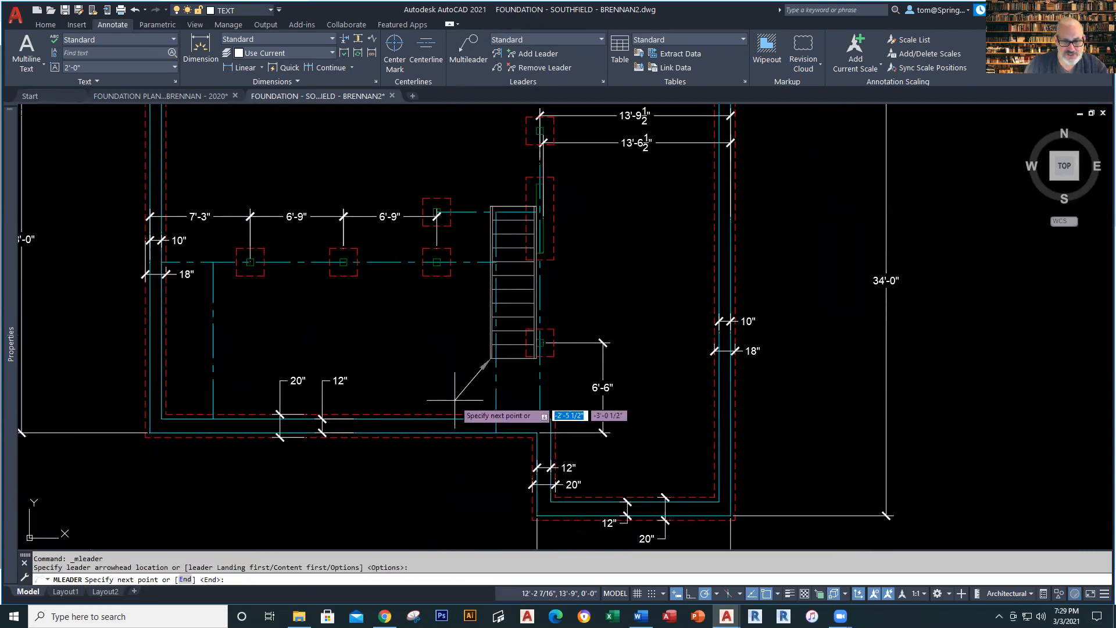
pyautogui.click(450, 386)
pyautogui.click(432, 386)
pyautogui.press('Escape')
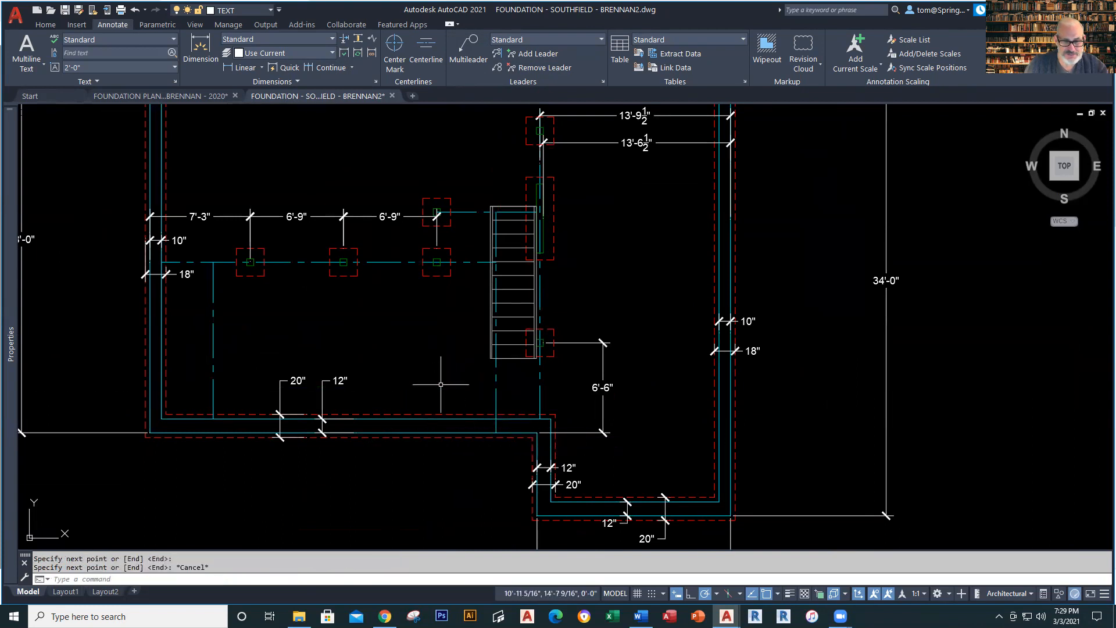
# Draw a multileader with its arrowhead on the staircase's southwest corner and a horizontal segment running west.
pyautogui.rightClick(450, 358)
pyautogui.click(497, 365)
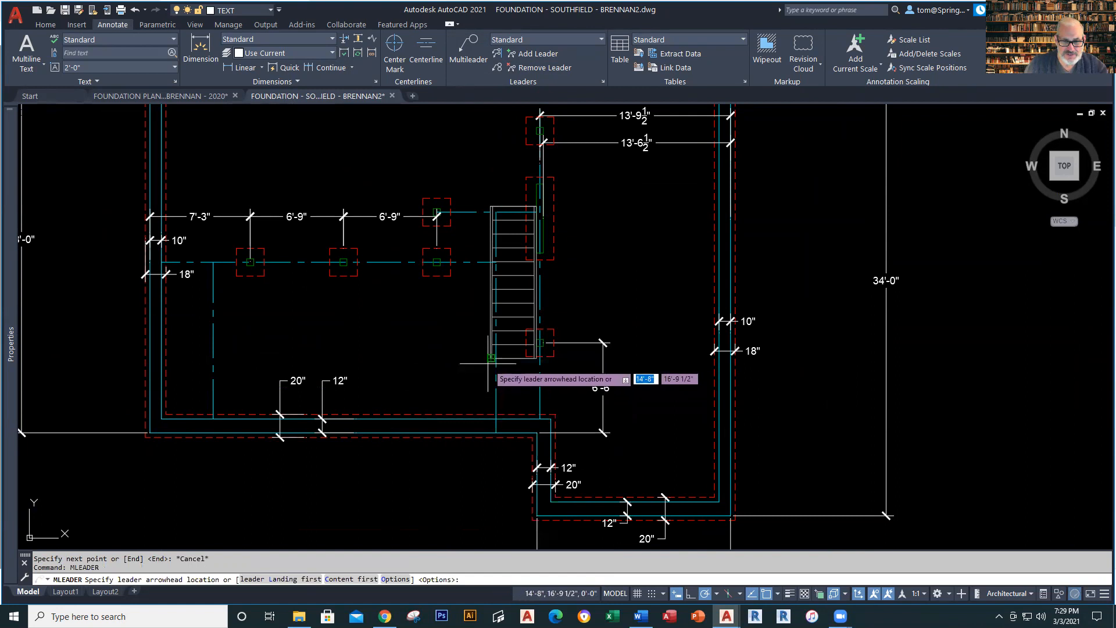
pyautogui.click(491, 359)
pyautogui.click(463, 377)
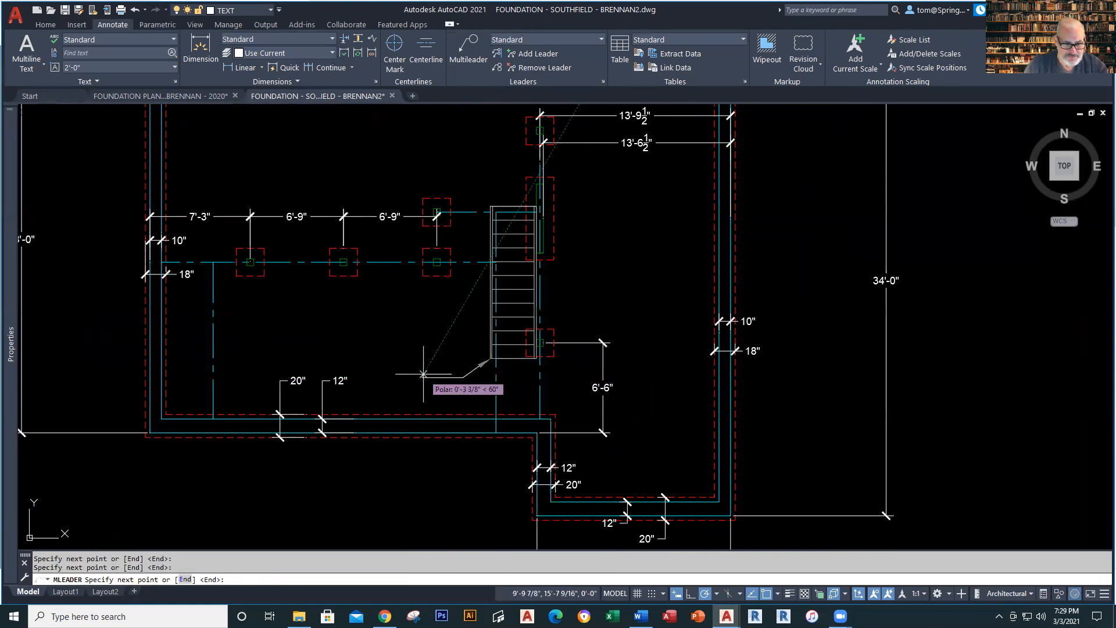
pyautogui.press('Return')
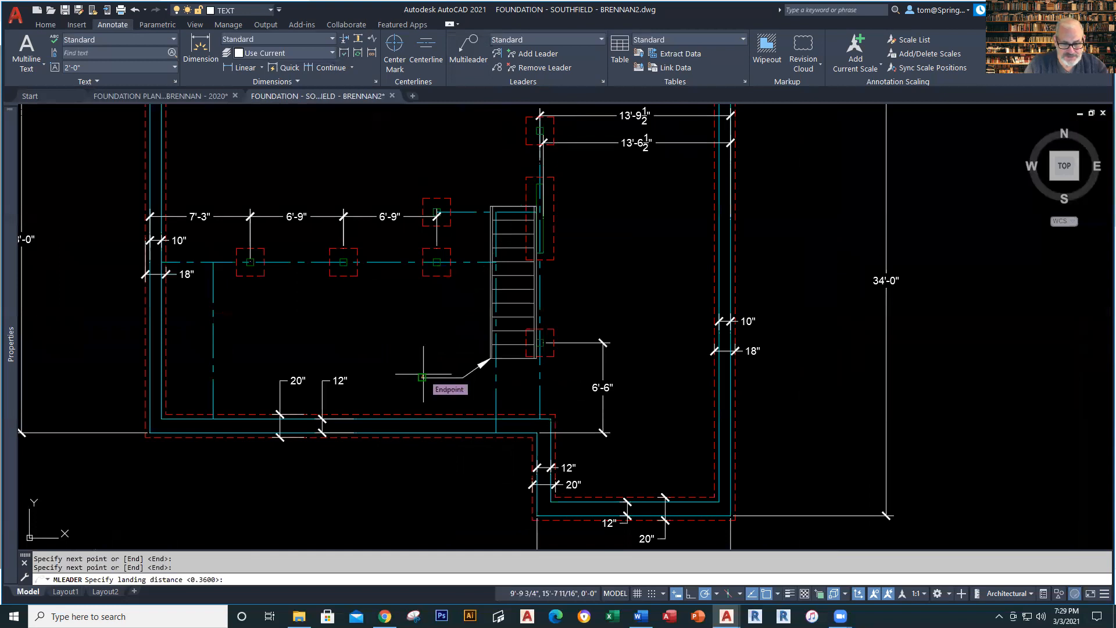
pyautogui.write('STRINGER')
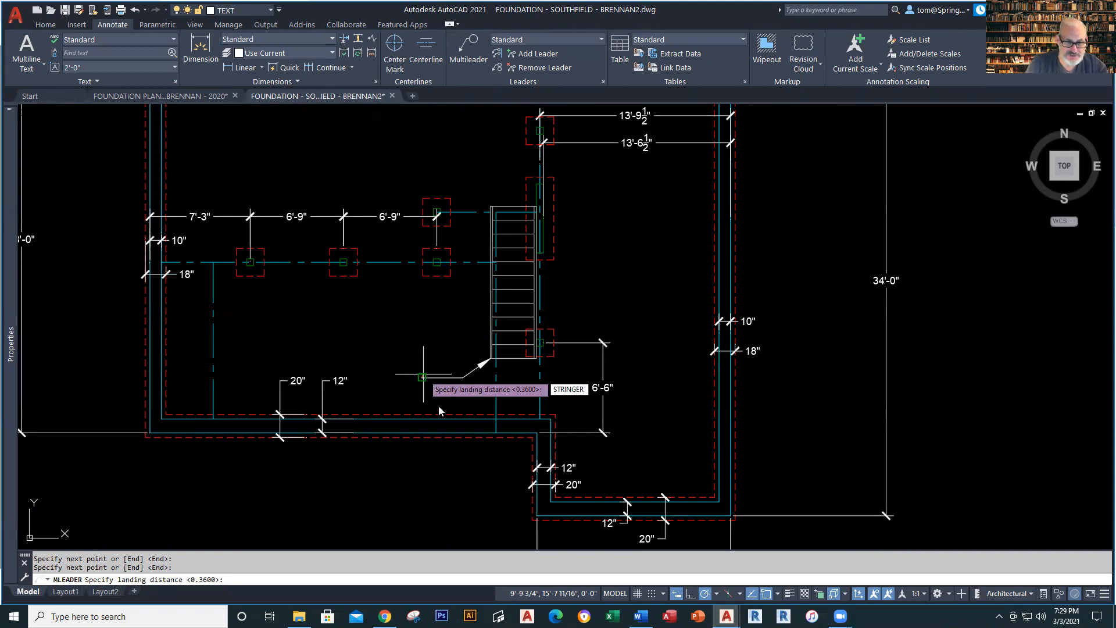
pyautogui.press('BackSpace')
pyautogui.press('BackSpace')
pyautogui.press('BackSpace')
pyautogui.press('BackSpace')
pyautogui.press('BackSpace')
pyautogui.press('BackSpace')
pyautogui.press('BackSpace')
pyautogui.press('BackSpace')
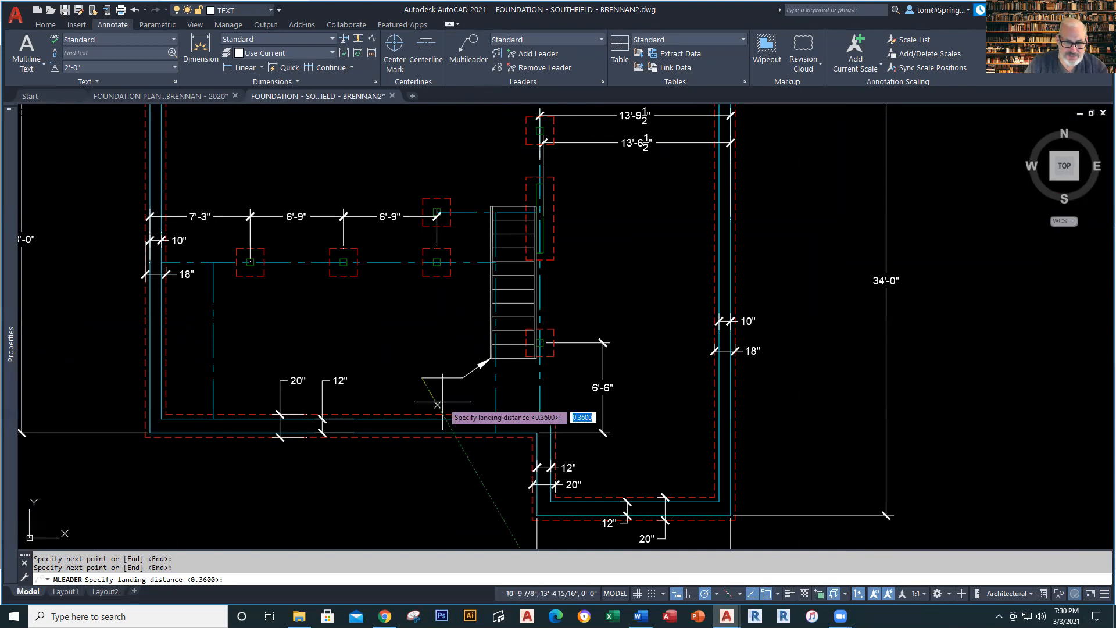
# Accept the default landing distance and write the leader note STRINGERS 2" TYP.
pyautogui.press('Return')
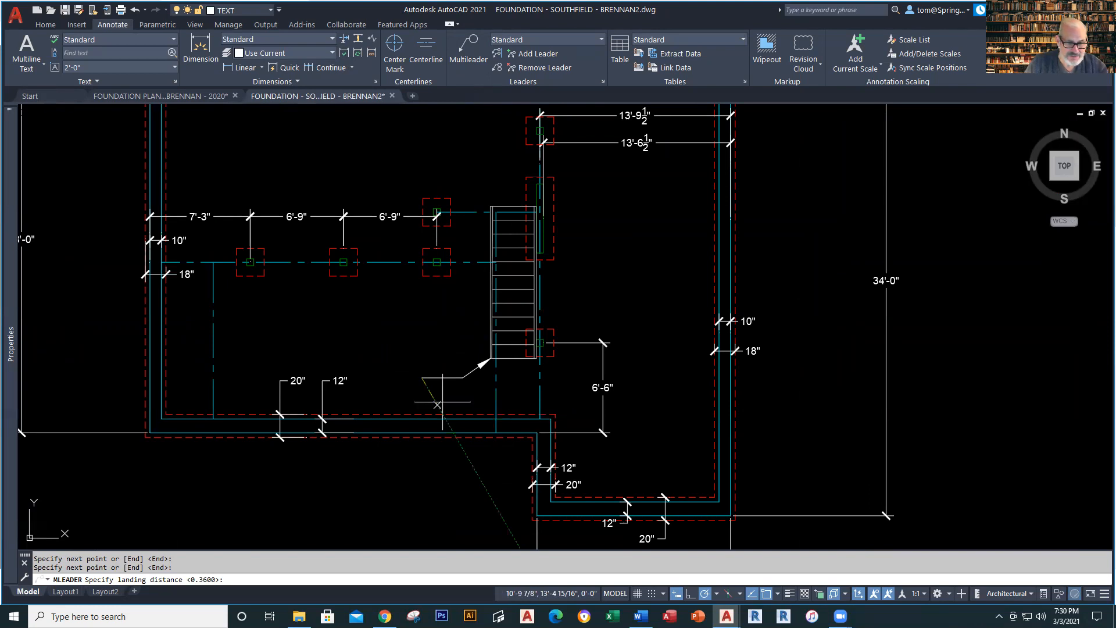
pyautogui.write('STRINGERS')
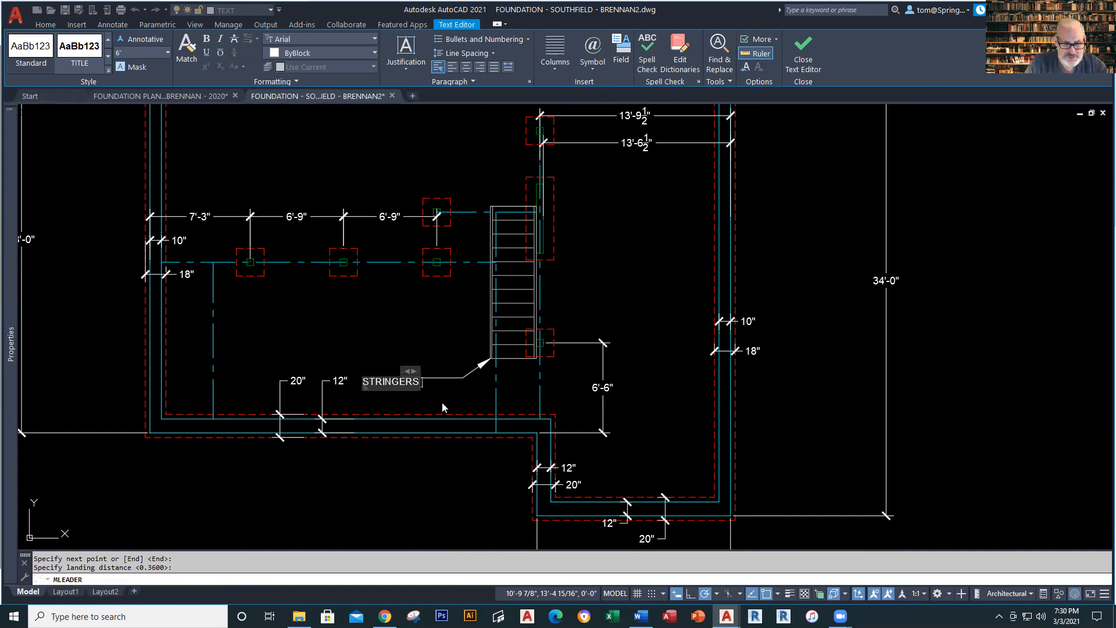
pyautogui.write(' 2"')
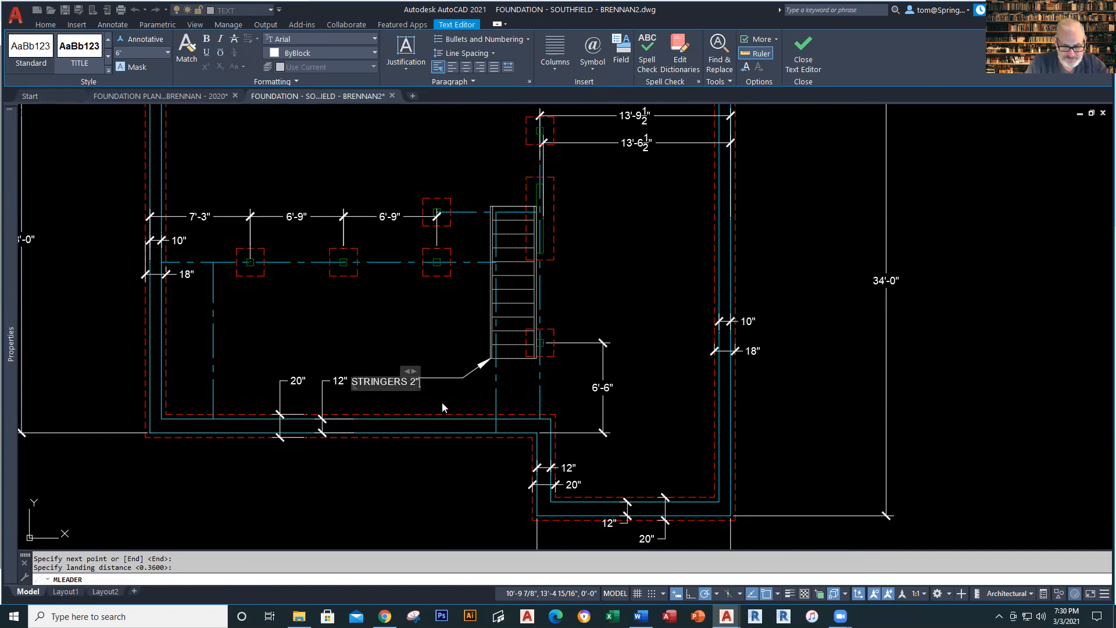
pyautogui.write(' TYP.')
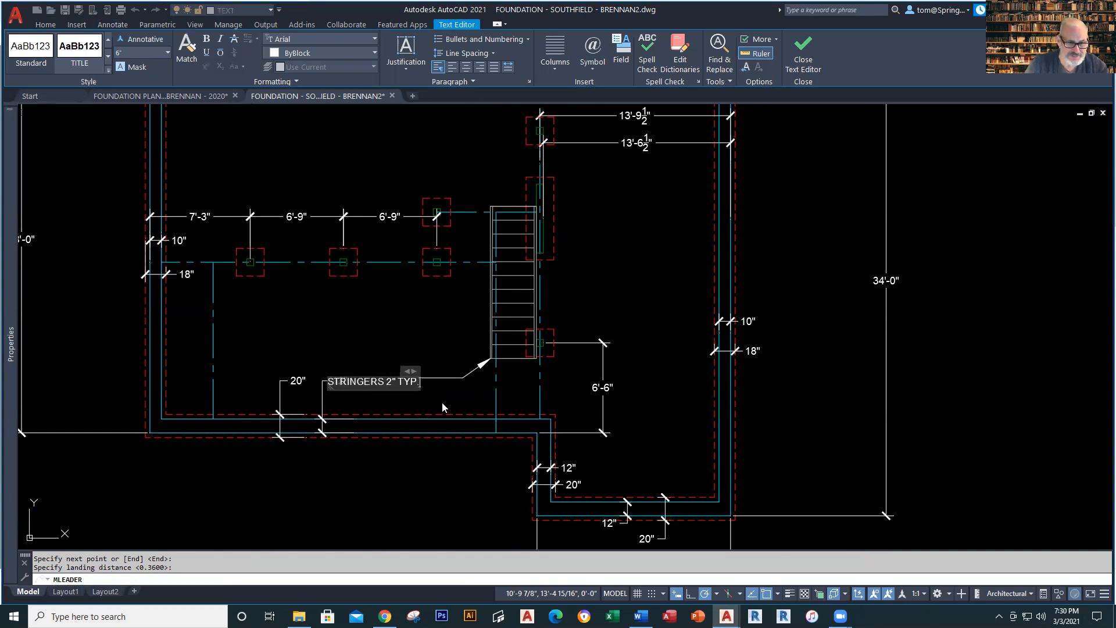
pyautogui.click(357, 316)
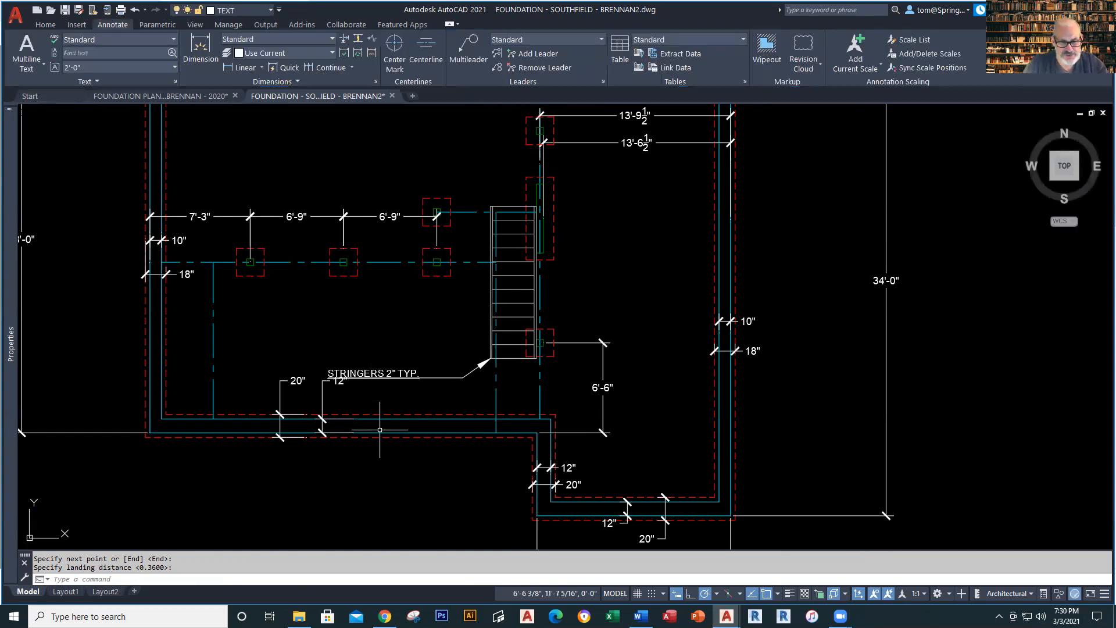
# Check the stringers leader in the 2020 reference drawing, then set the working plan's stringers leader type to Spline.
pyautogui.click(199, 93)
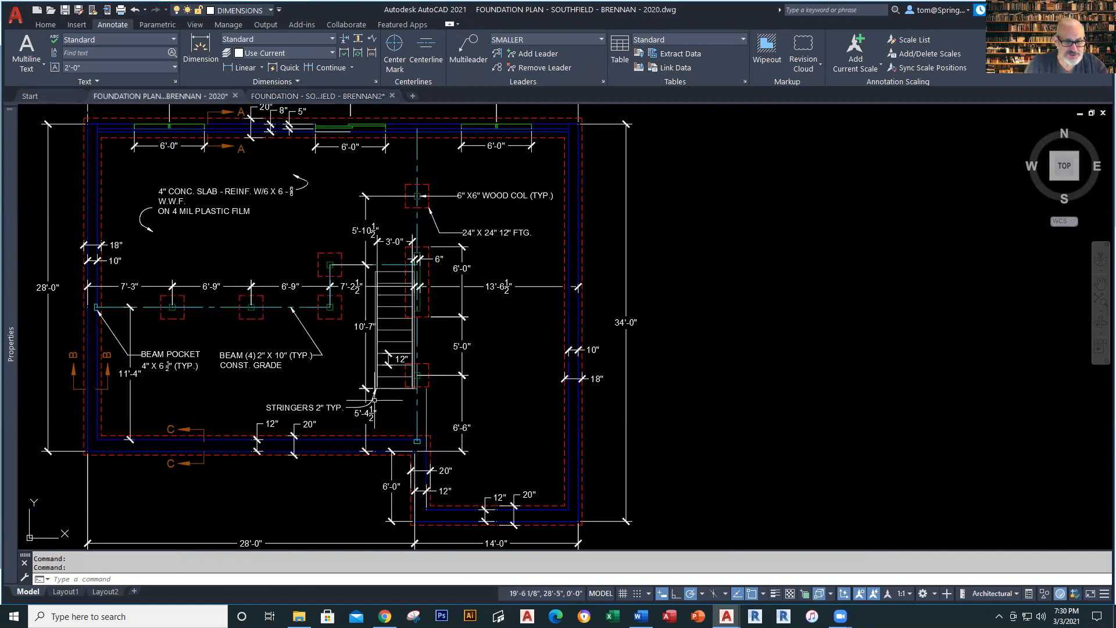
pyautogui.scroll(6, 374, 400)
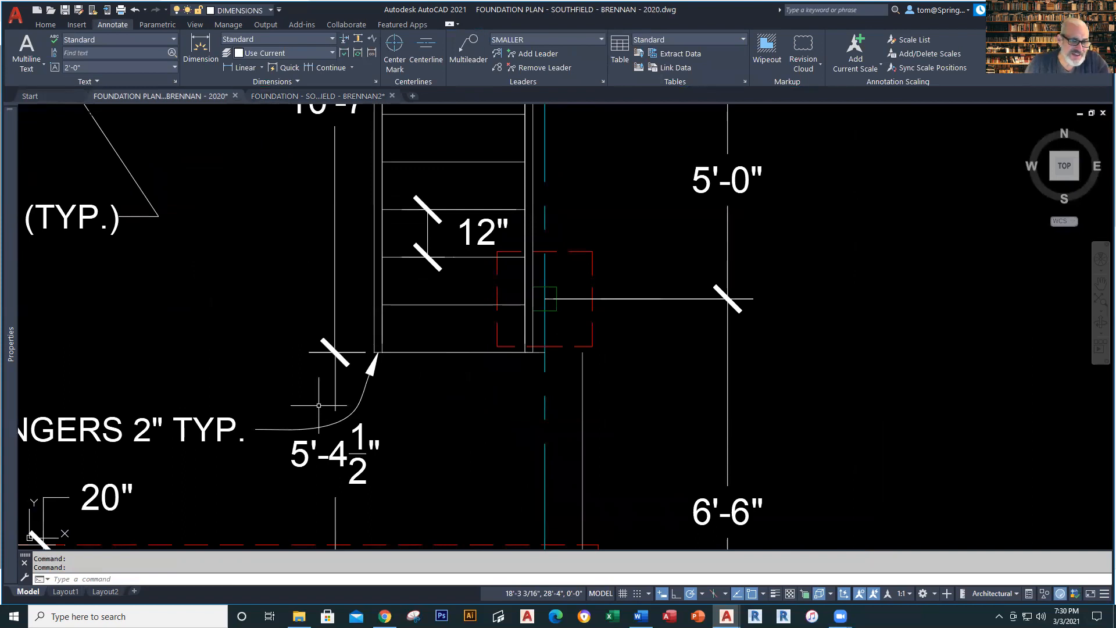
pyautogui.click(331, 96)
pyautogui.click(460, 376)
pyautogui.rightClick(461, 378)
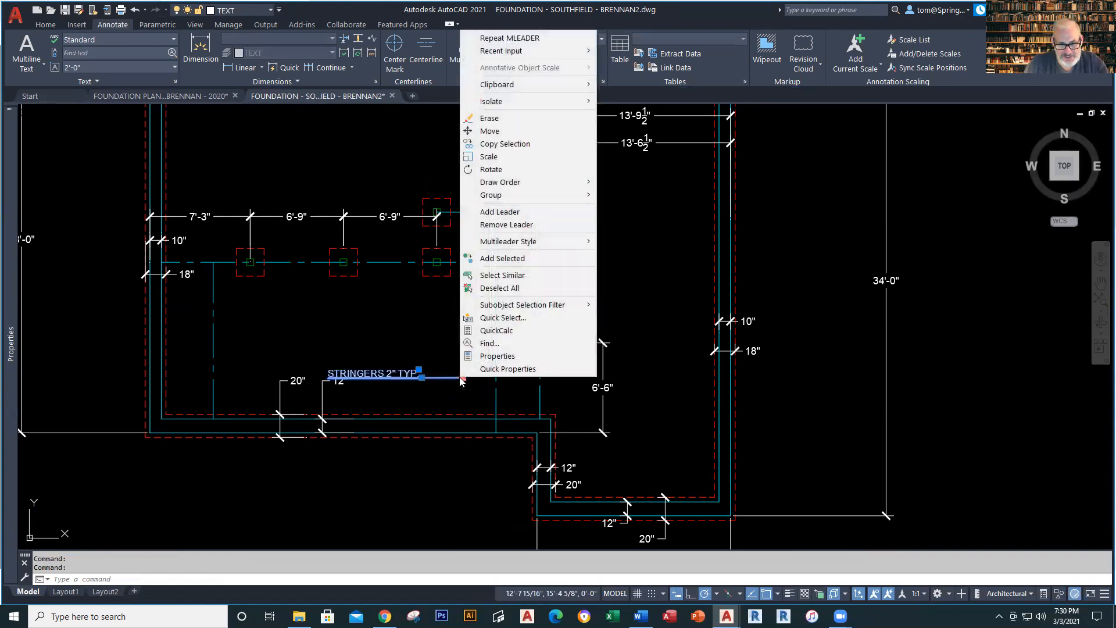
pyautogui.click(498, 356)
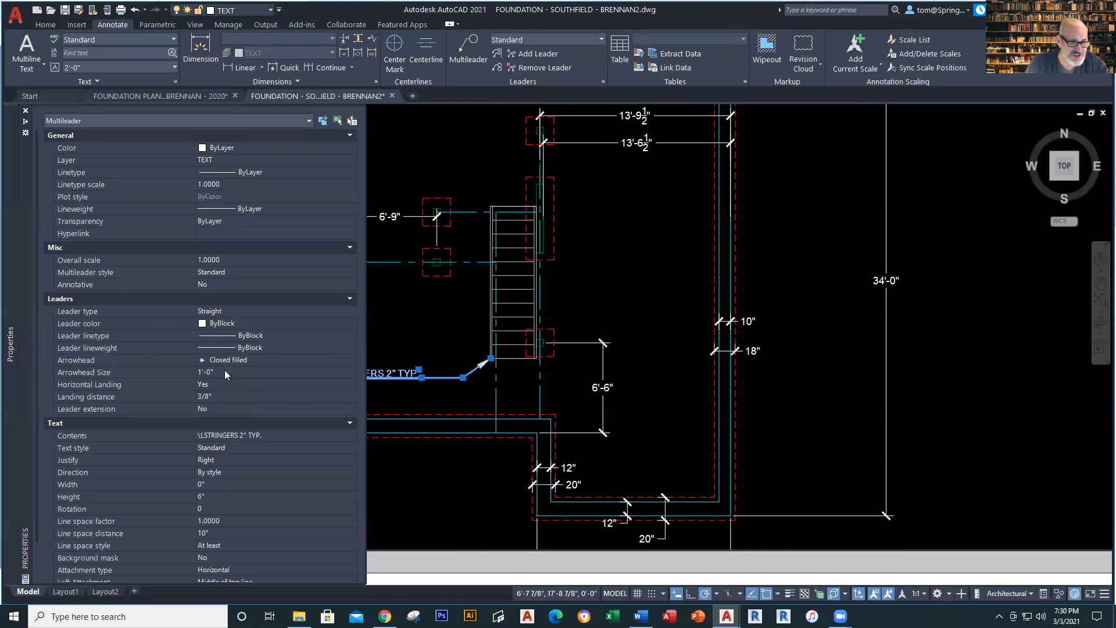
pyautogui.click(253, 313)
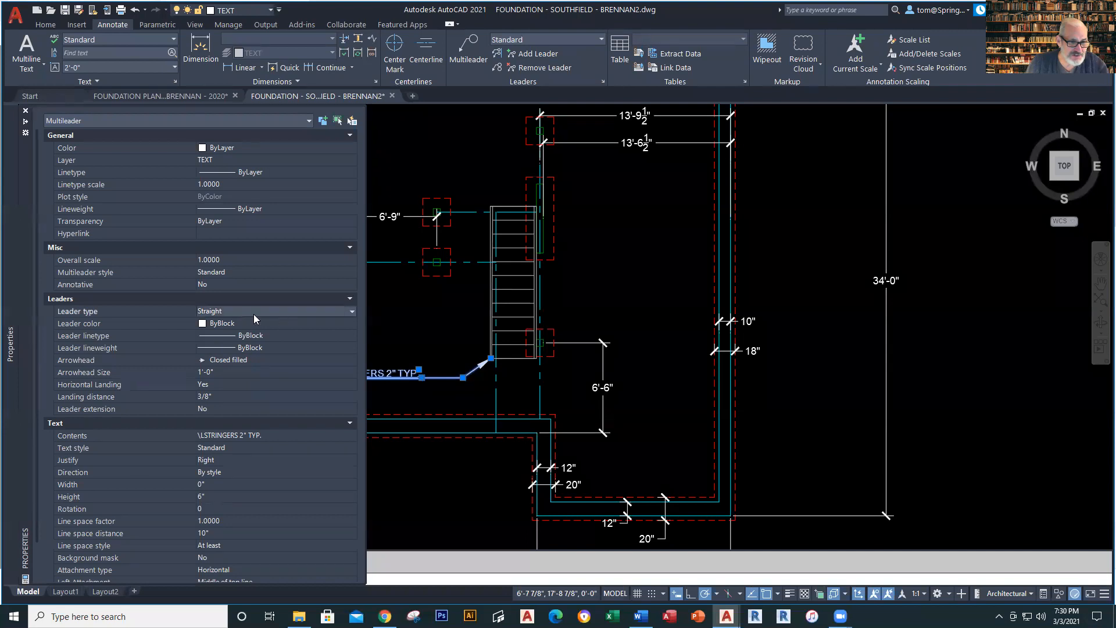
pyautogui.click(349, 311)
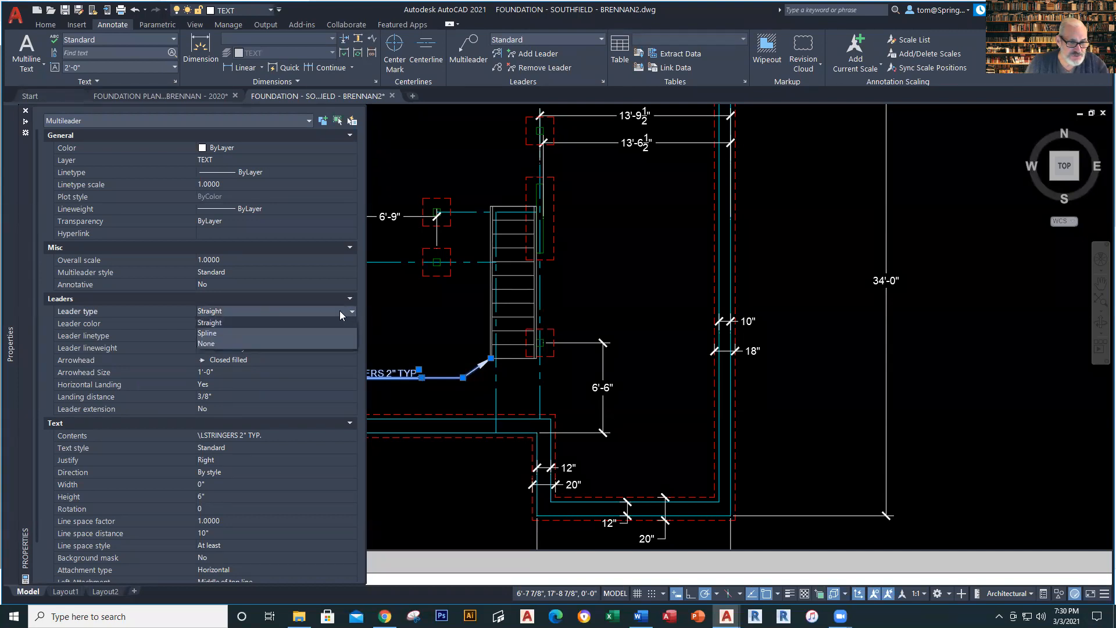
pyautogui.click(264, 333)
pyautogui.hotkey('ctrl', '1')
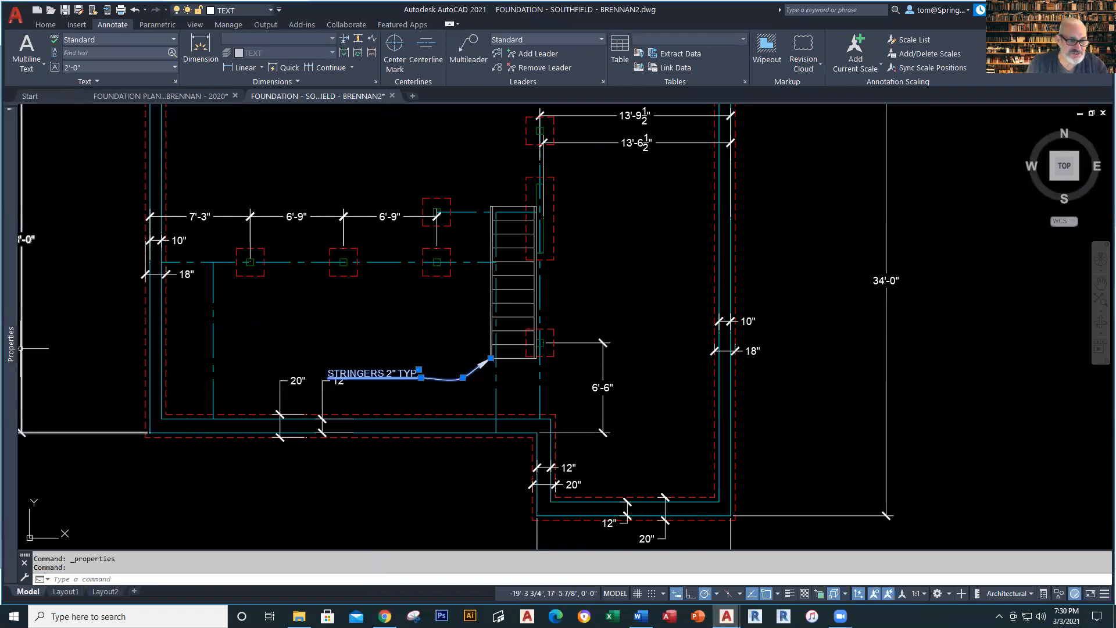
# Examine the stringers leader's leader and text properties, and deselect the leader.
pyautogui.moveTo(15, 375)
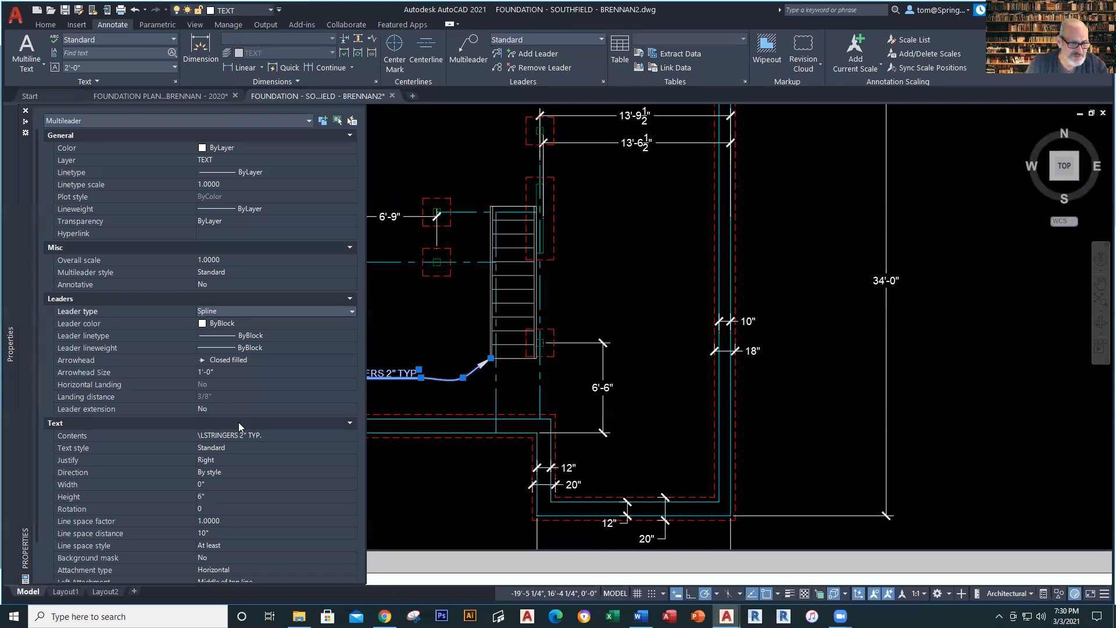
pyautogui.scroll(-2, 238, 425)
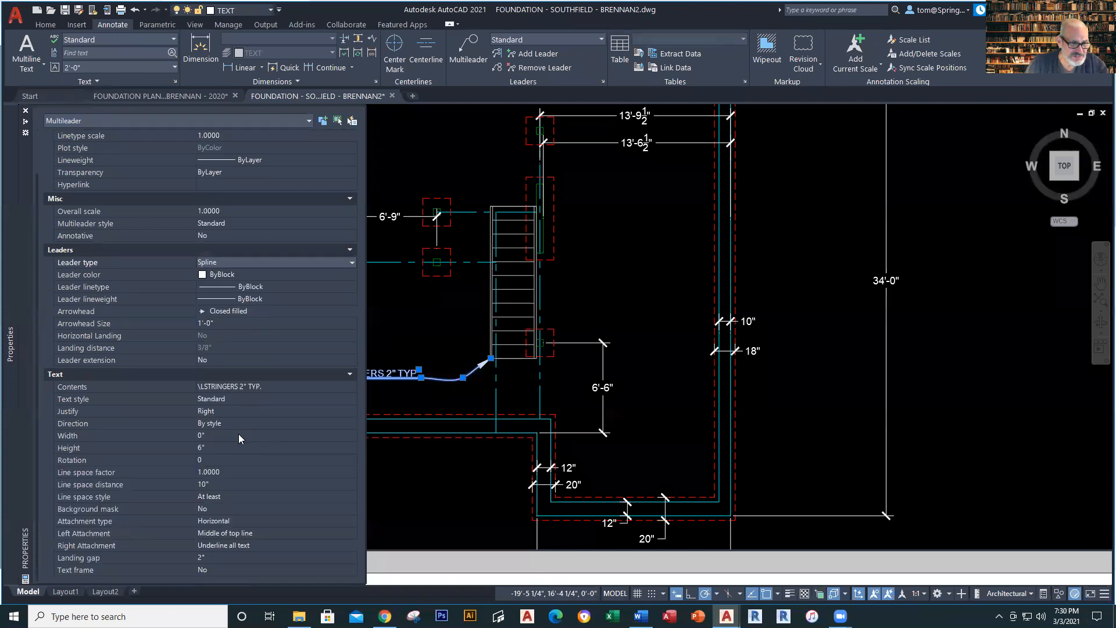
pyautogui.scroll(2, 238, 436)
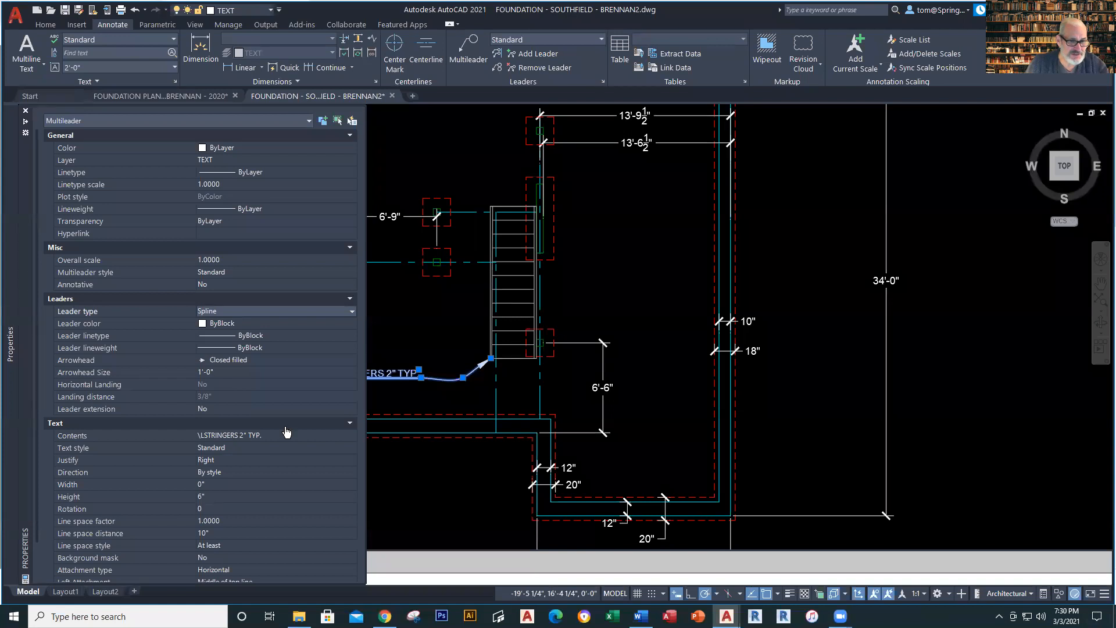
pyautogui.press('Escape')
pyautogui.press('Escape')
# Move the STRINGERS 2" TYP. leader text southeast, closer to the staircase and clear of the 12" wall dimension.
pyautogui.scroll(4, 430, 467)
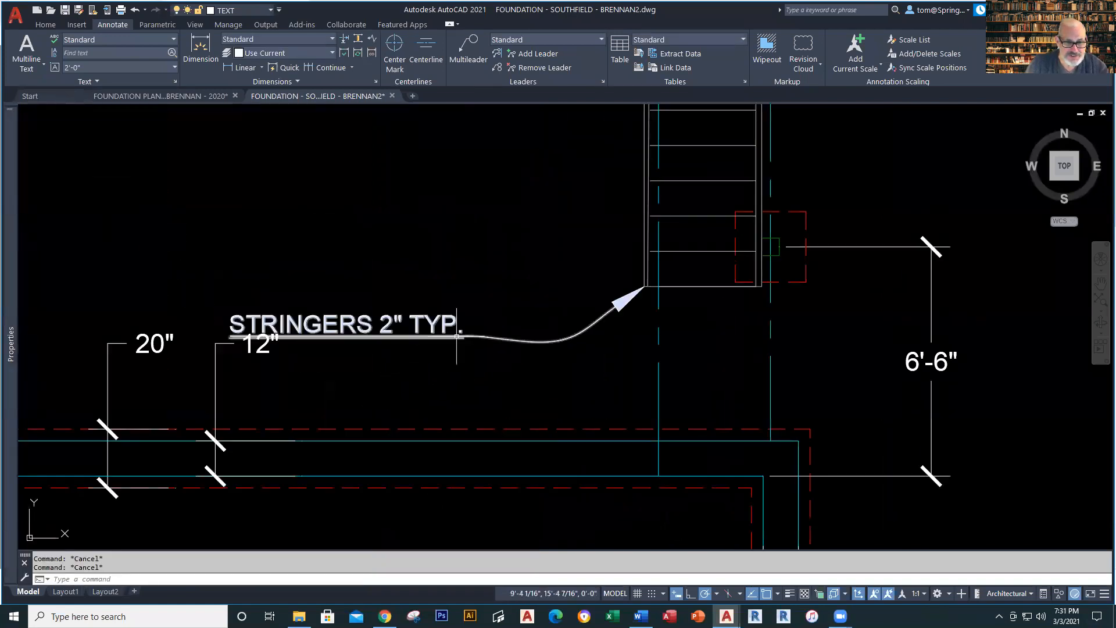
pyautogui.click(436, 324)
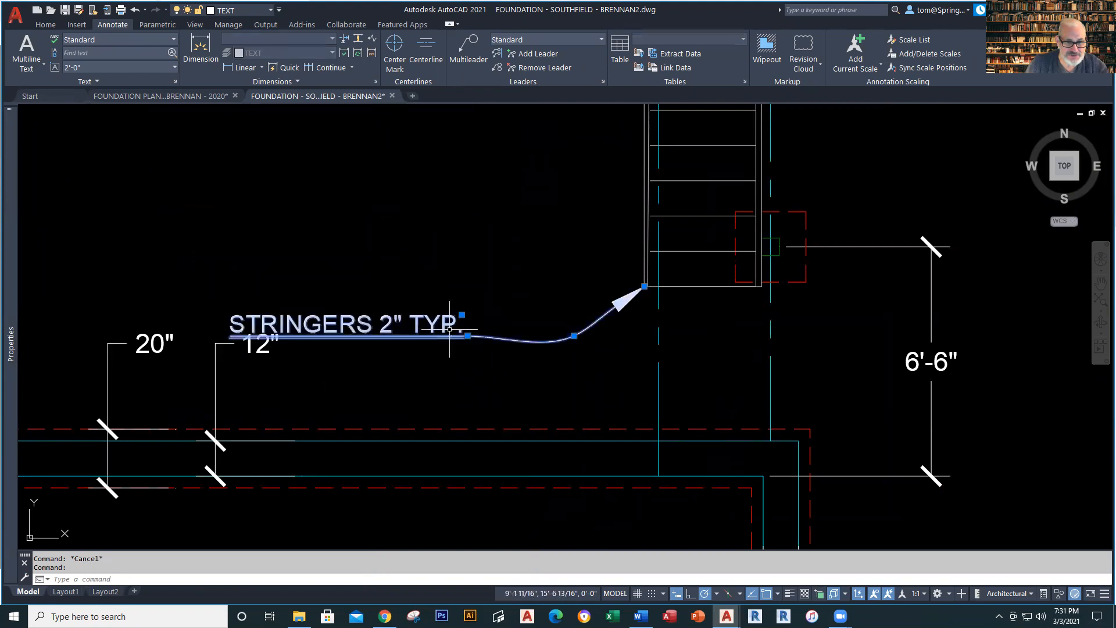
pyautogui.click(461, 314)
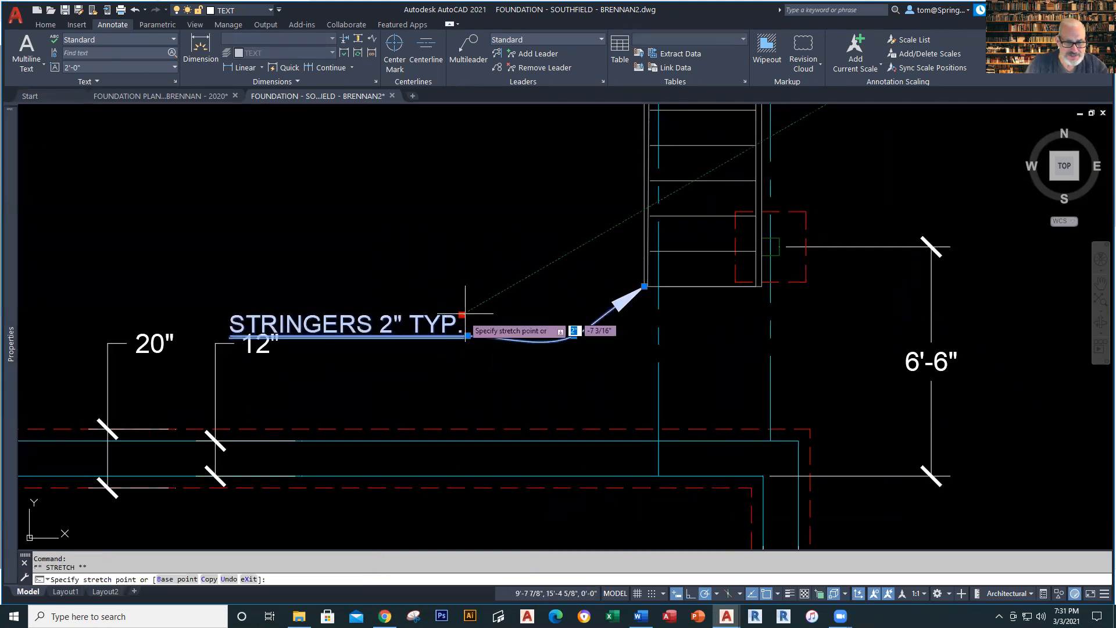
pyautogui.click(508, 341)
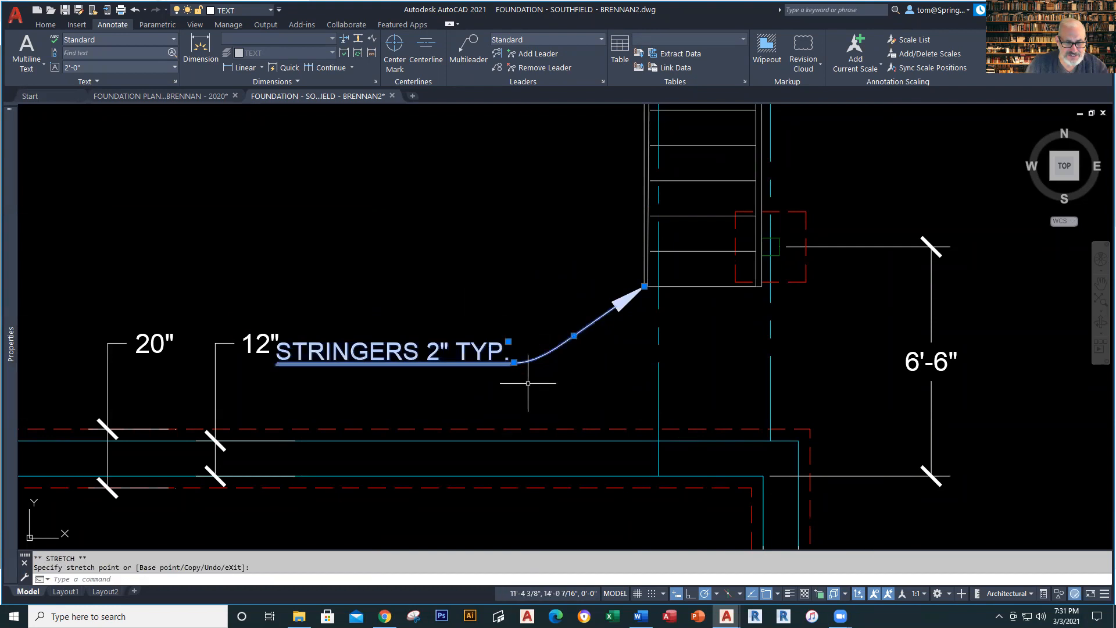
pyautogui.press('Escape')
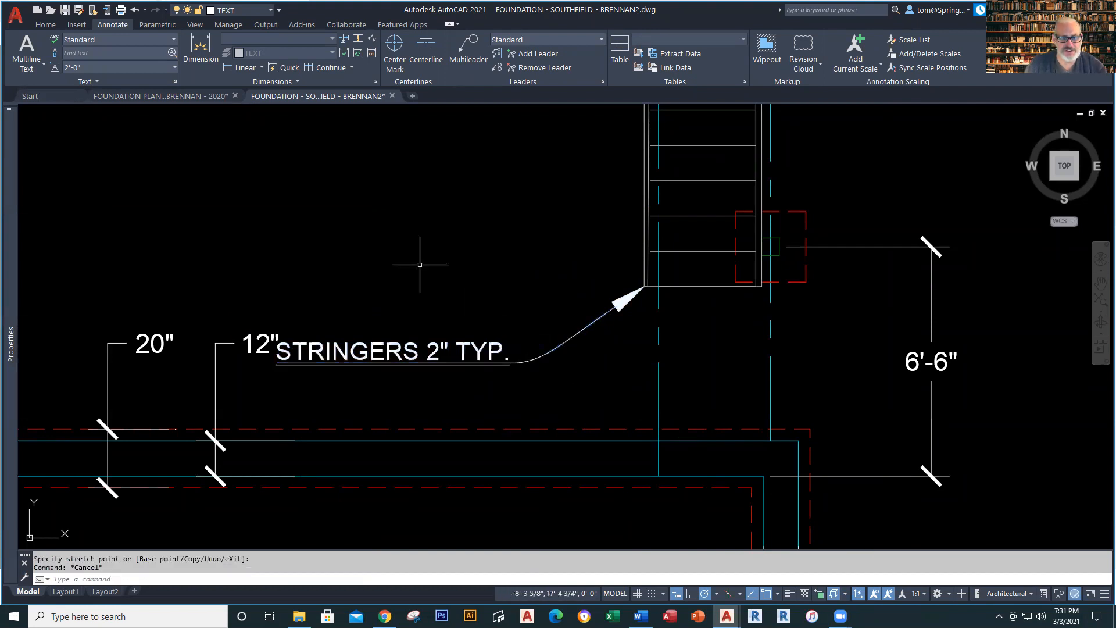
# Shift the stringers note slightly farther southeast so its curved leader bends more toward the stair corner.
pyautogui.click(433, 349)
pyautogui.click(512, 341)
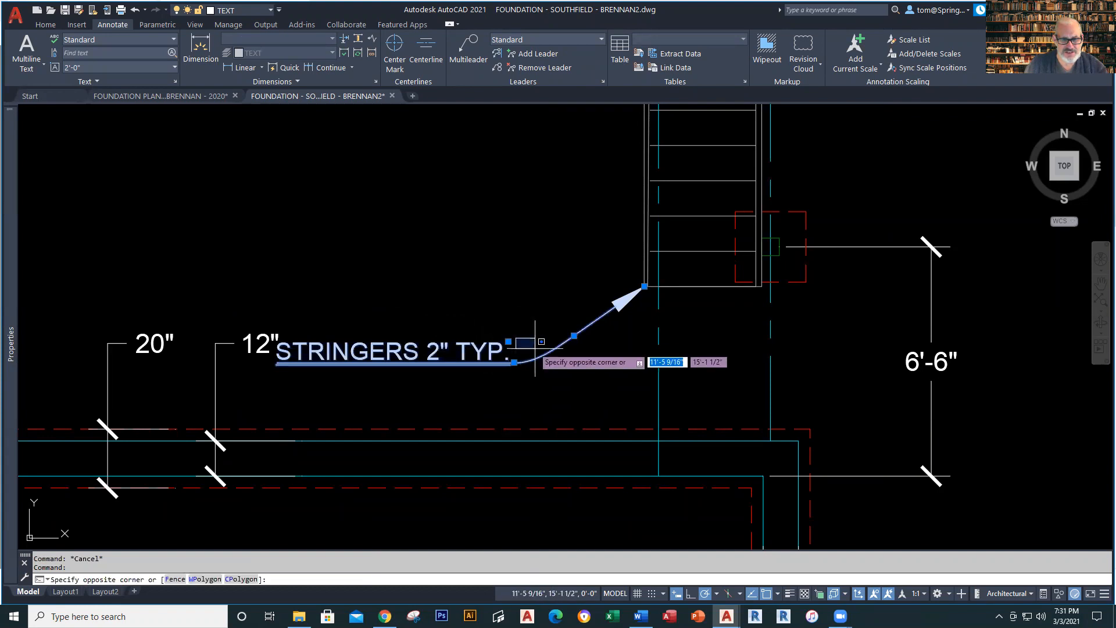
pyautogui.doubleClick(503, 341)
pyautogui.click(516, 341)
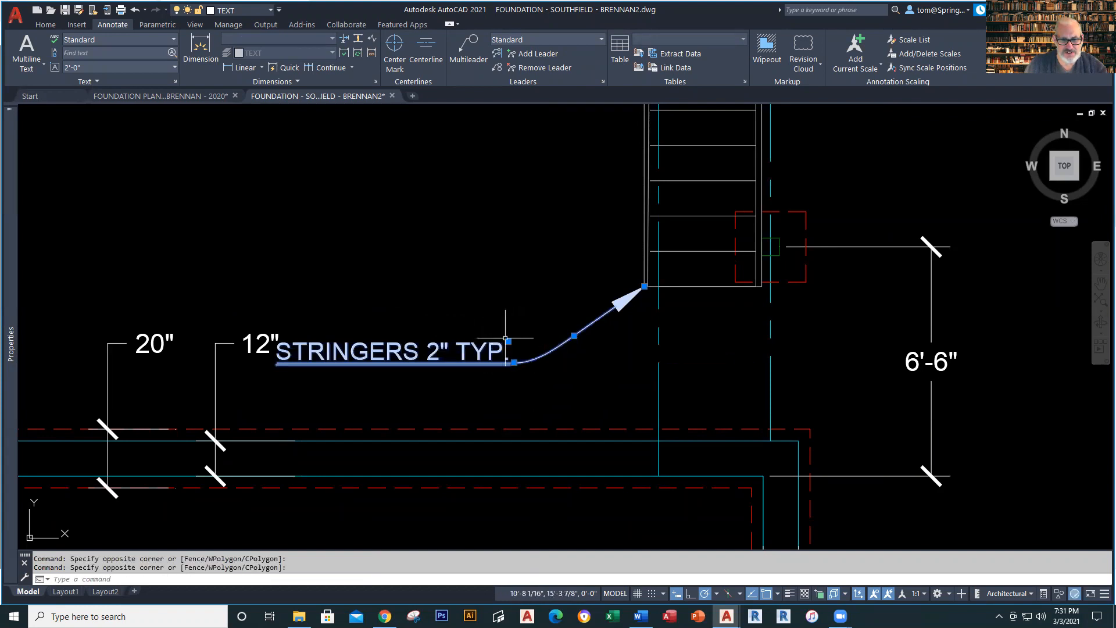
pyautogui.click(509, 342)
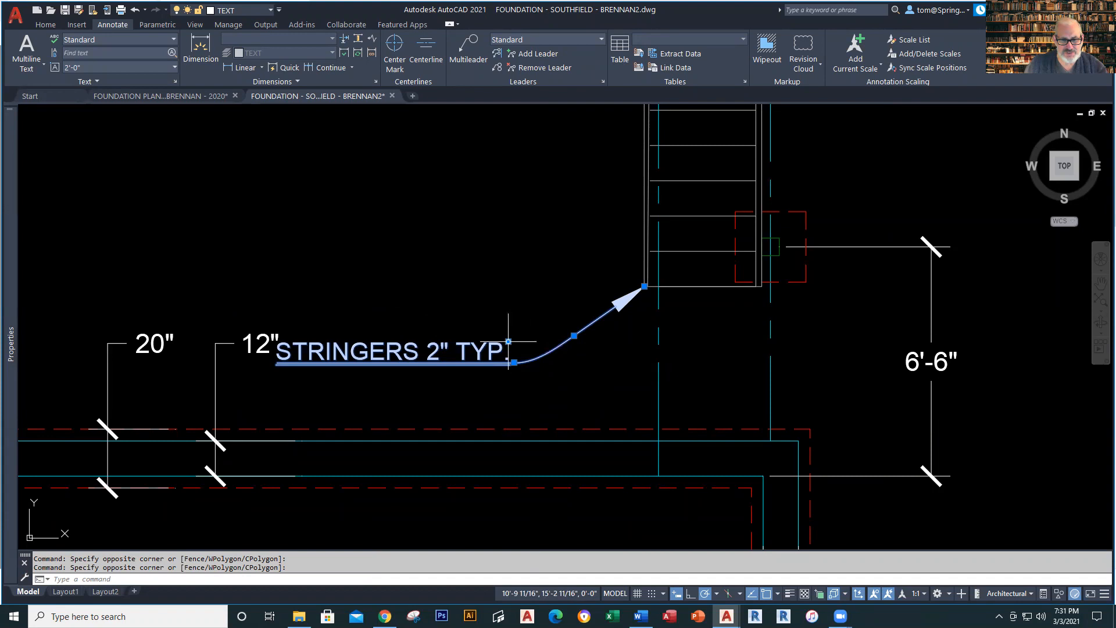
pyautogui.click(537, 358)
pyautogui.press('Escape')
pyautogui.scroll(-3, 453, 348)
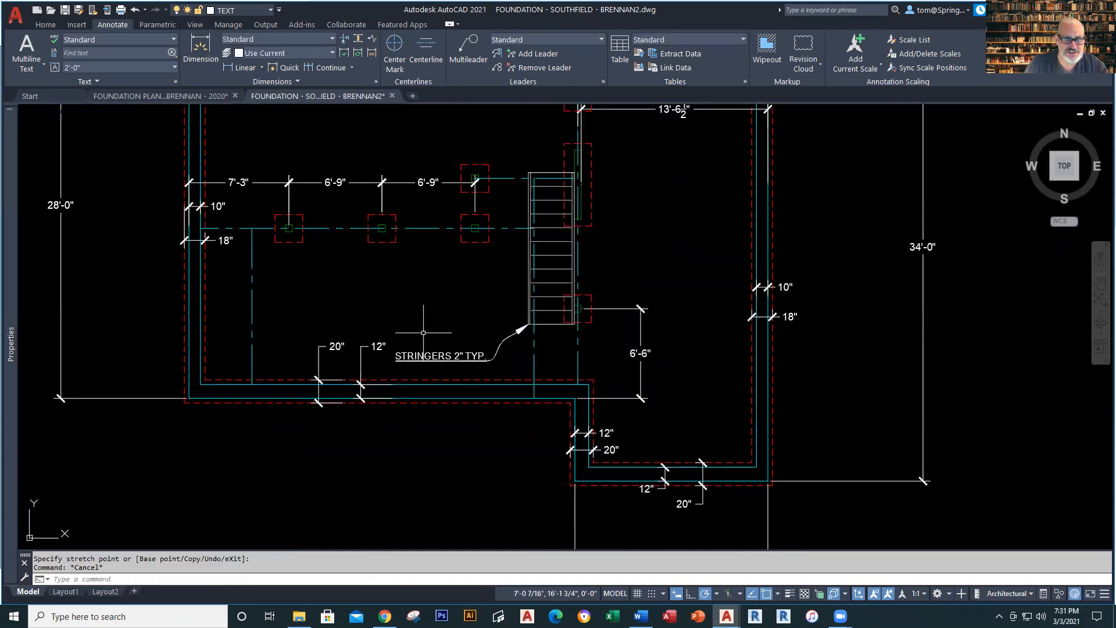
pyautogui.scroll(-3, 424, 332)
pyautogui.moveTo(423, 332); pyautogui.dragTo(360, 391, button='middle')
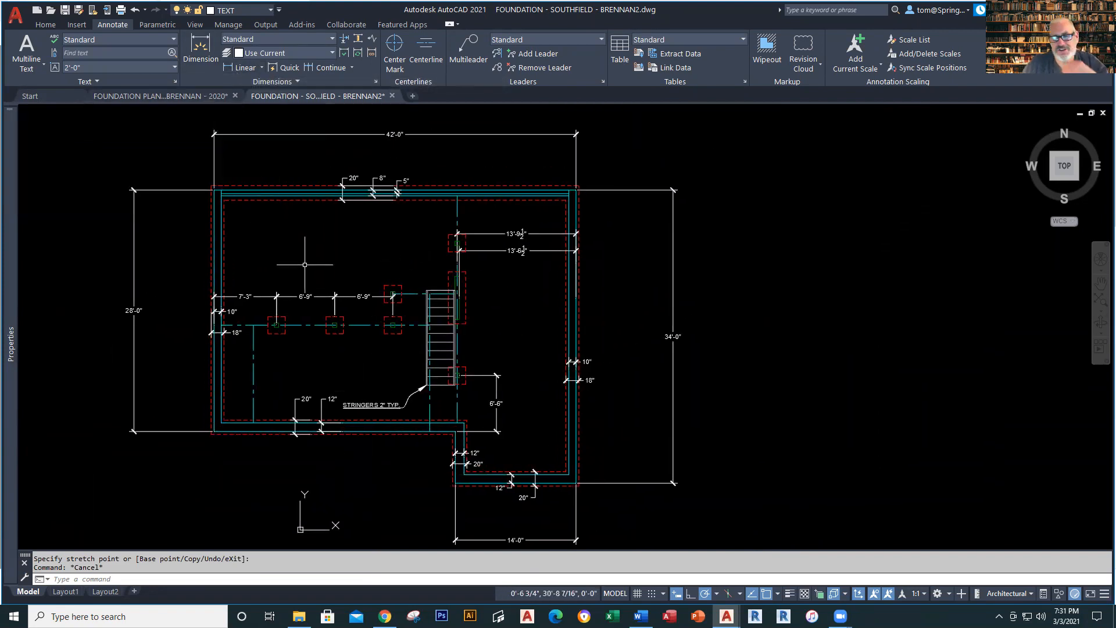
# Examine the B and C section markers and their layer in the 2020 reference drawing, and return to the working plan.
pyautogui.click(190, 97)
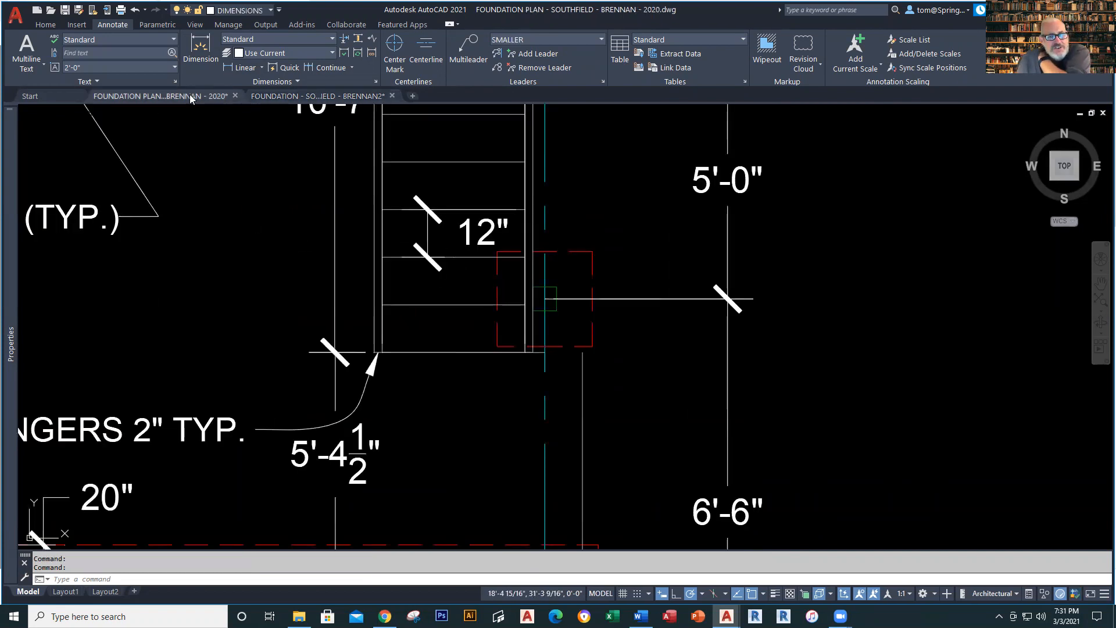
pyautogui.scroll(-6, 210, 291)
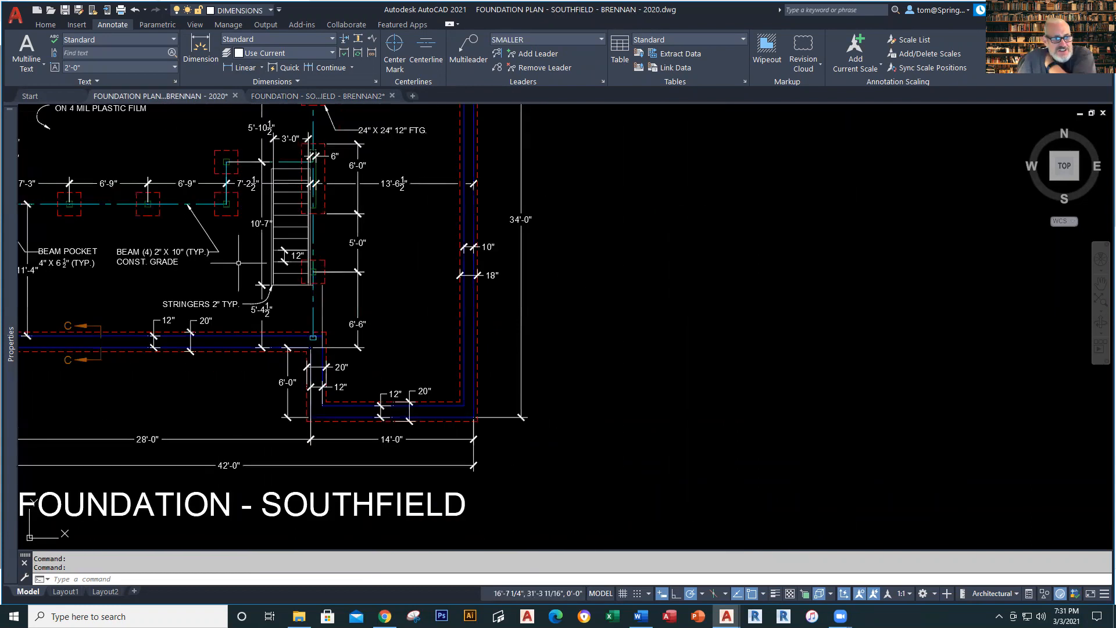
pyautogui.scroll(3, 210, 291)
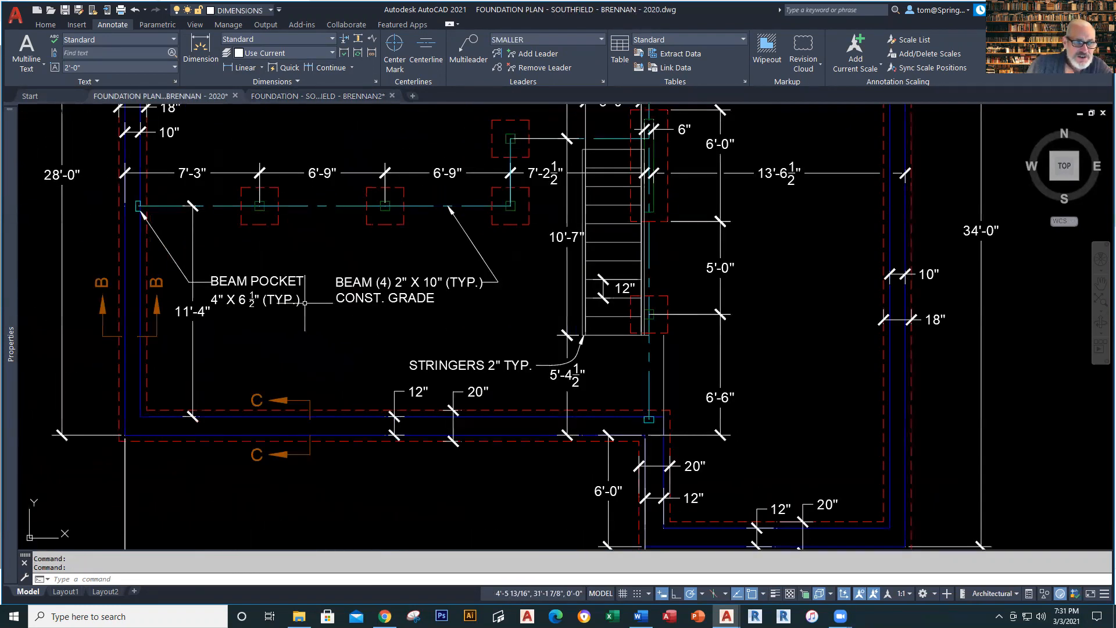
pyautogui.scroll(-2, 305, 303)
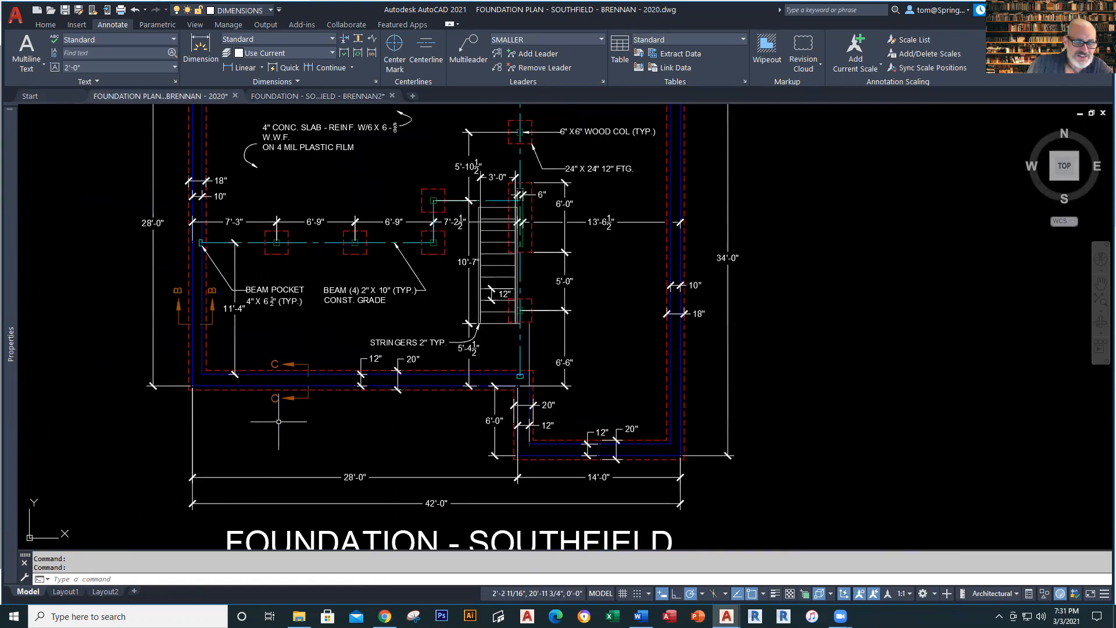
pyautogui.click(177, 316)
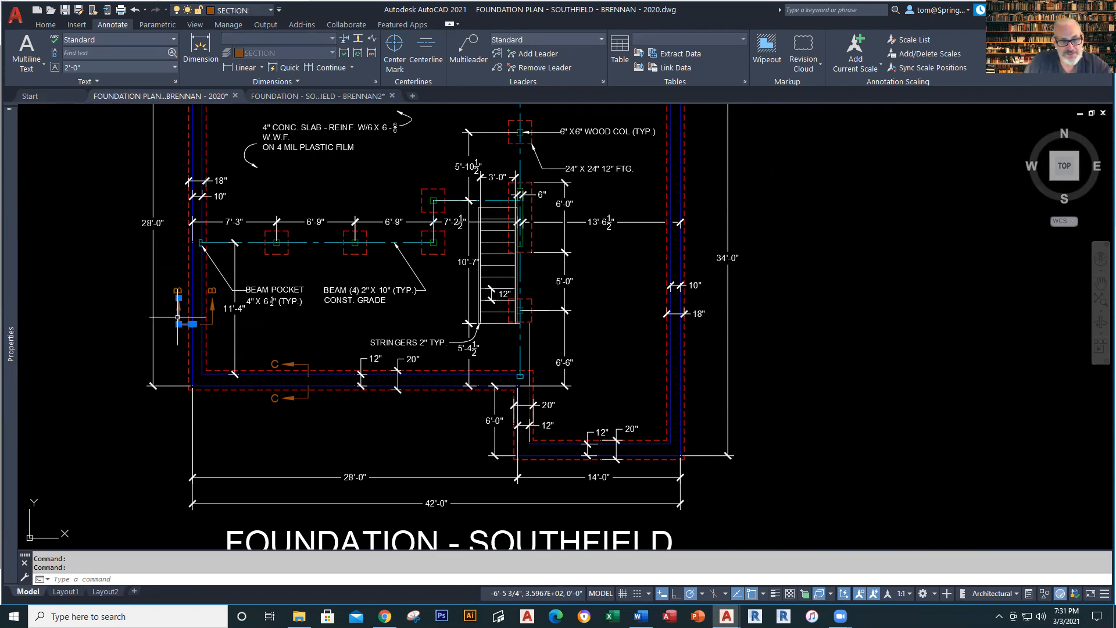
pyautogui.press('Escape')
pyautogui.click(376, 96)
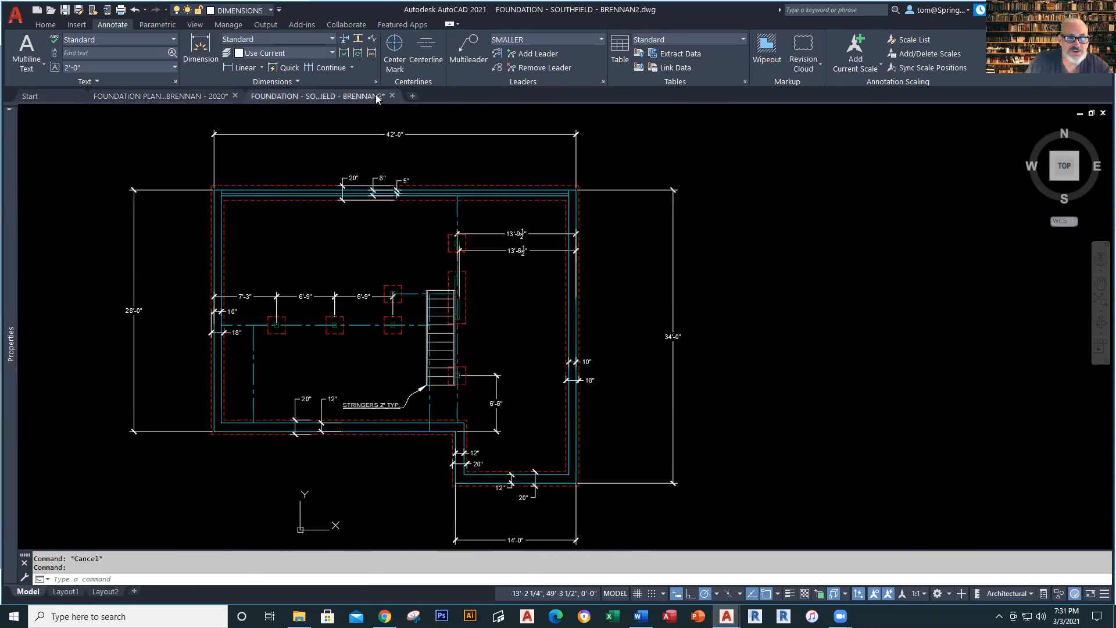
pyautogui.click(463, 55)
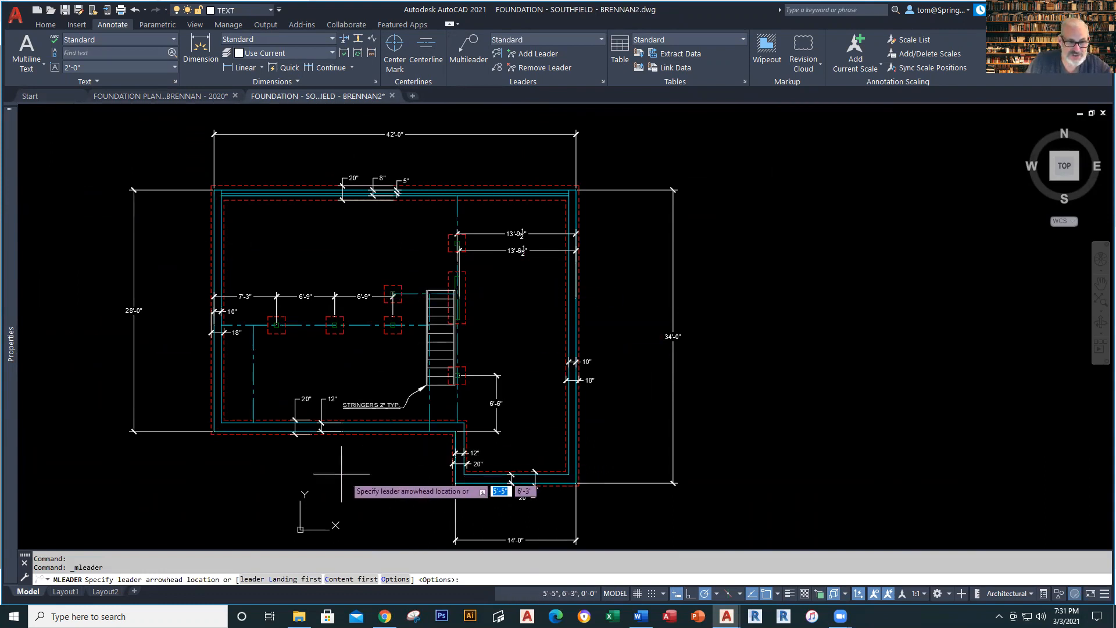
pyautogui.click(285, 434)
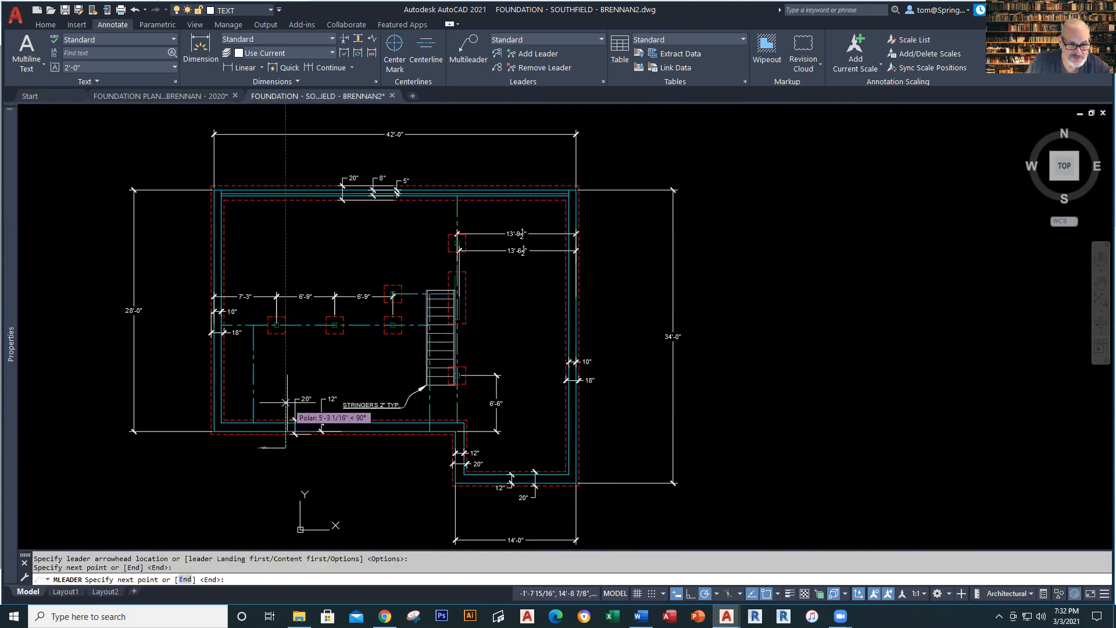
pyautogui.click(286, 407)
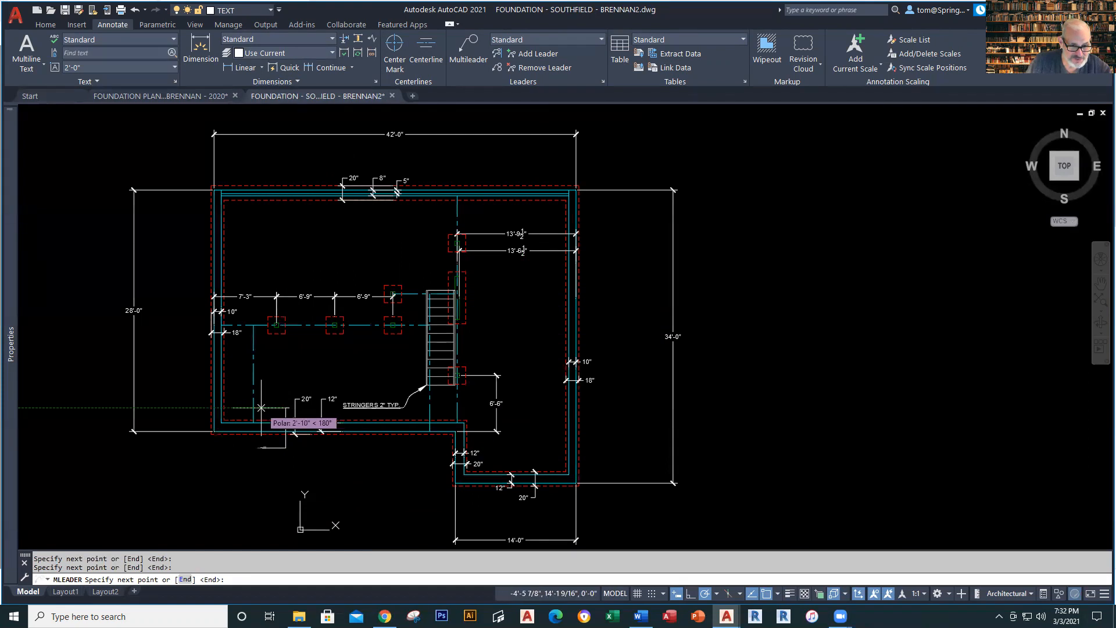
pyautogui.press('Escape')
pyautogui.rightClick(275, 393)
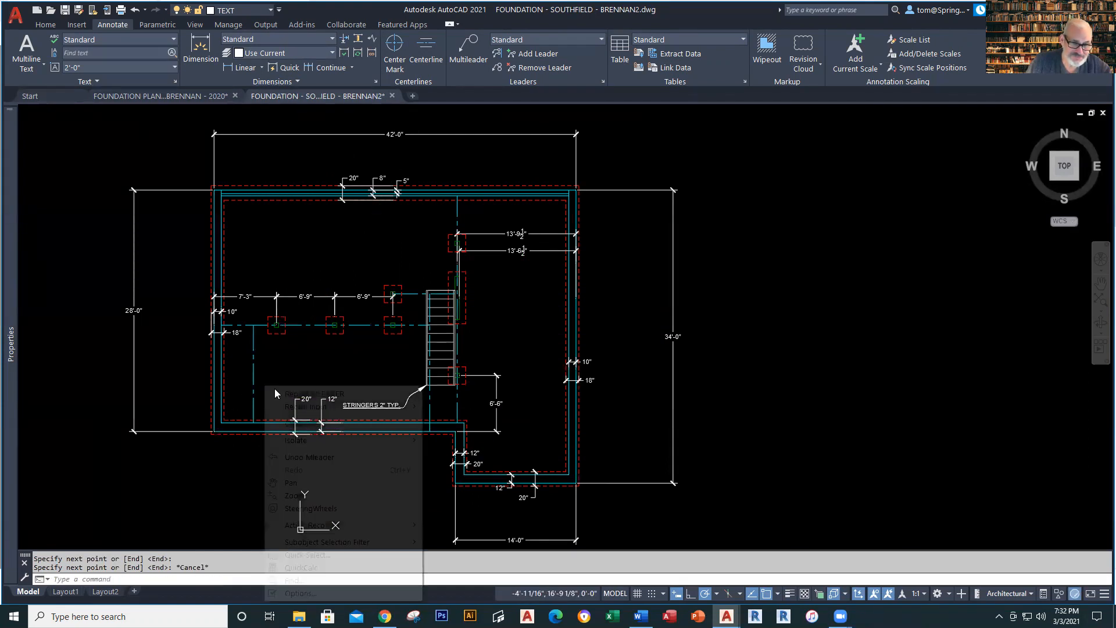
pyautogui.click(279, 394)
pyautogui.scroll(4, 284, 434)
pyautogui.click(204, 450)
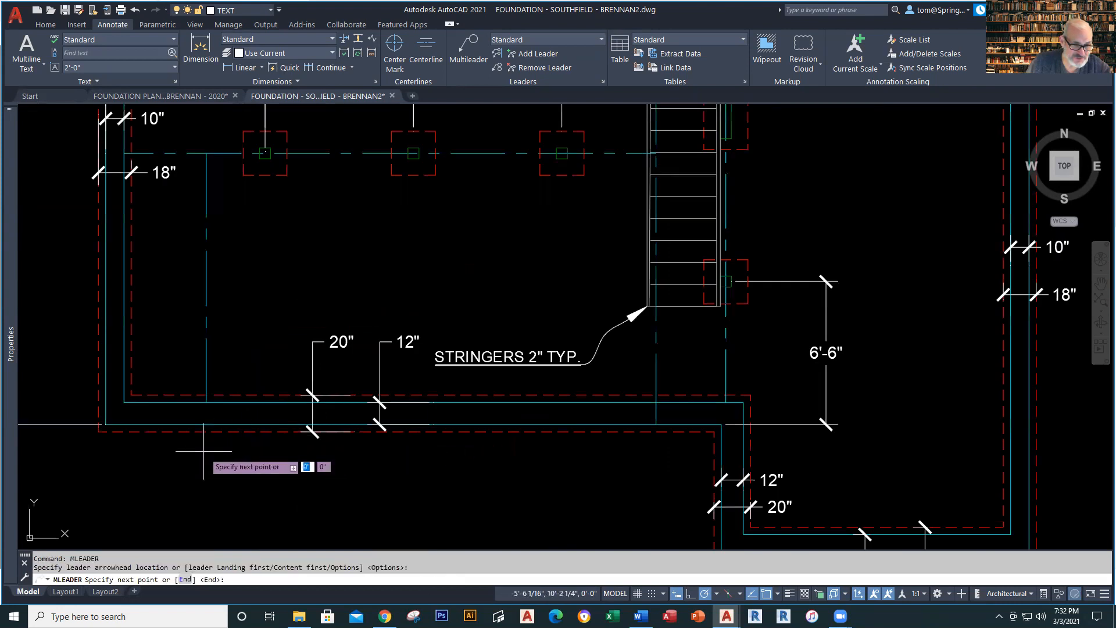
pyautogui.click(266, 450)
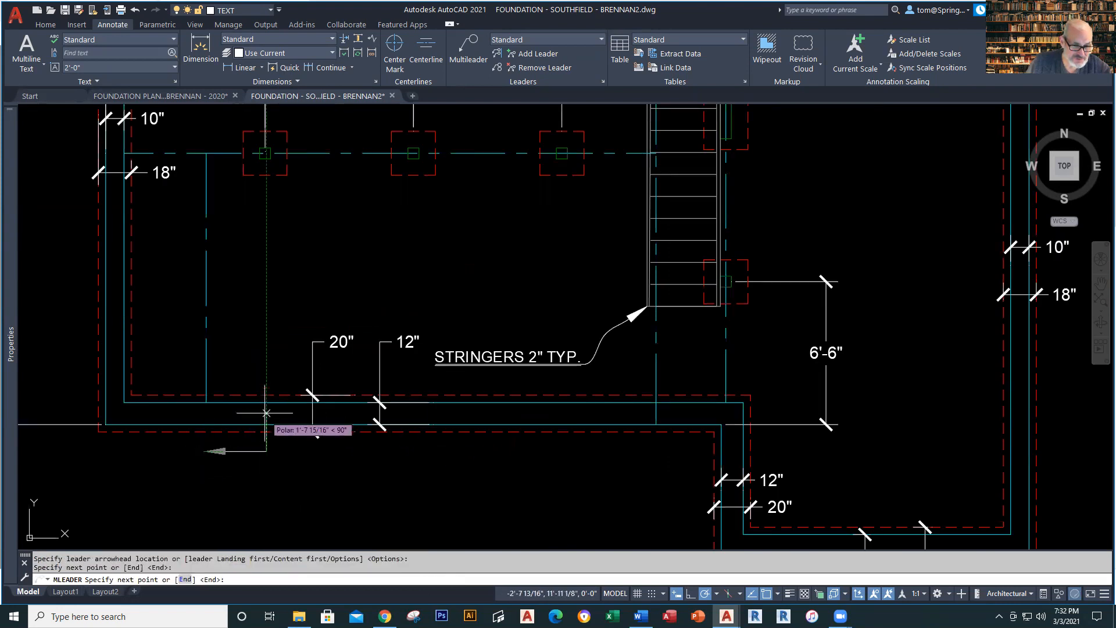
pyautogui.press('Escape')
# Draw a textless multileader south of the south wall's west end, arrowhead pointing west and bent north into the wall, with the default landing distance.
pyautogui.rightClick(254, 354)
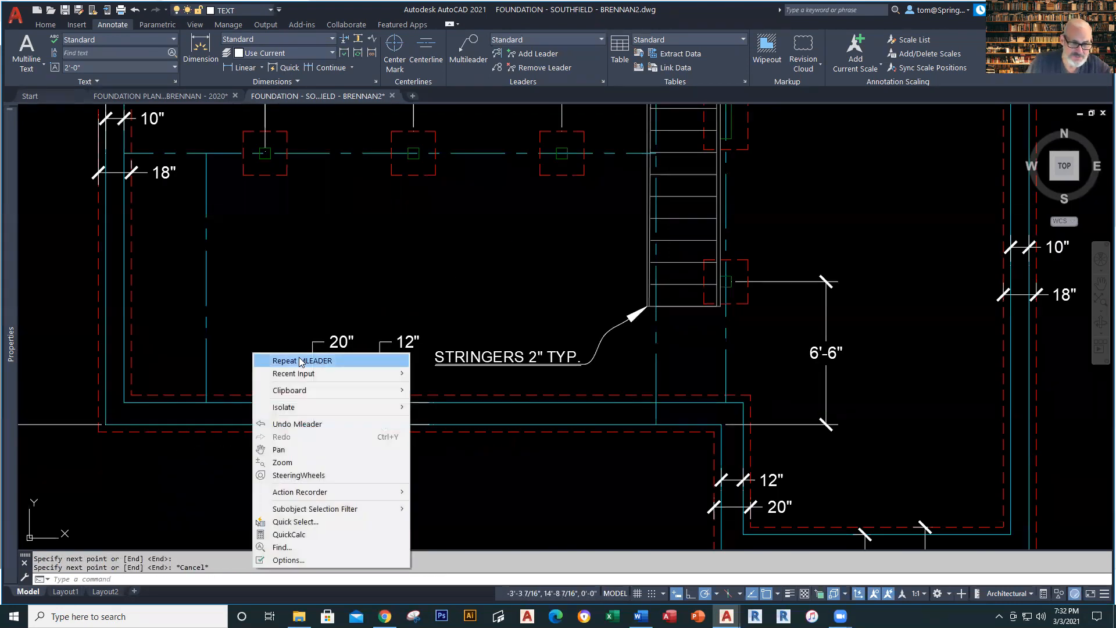
pyautogui.click(301, 361)
pyautogui.click(192, 449)
pyautogui.click(257, 450)
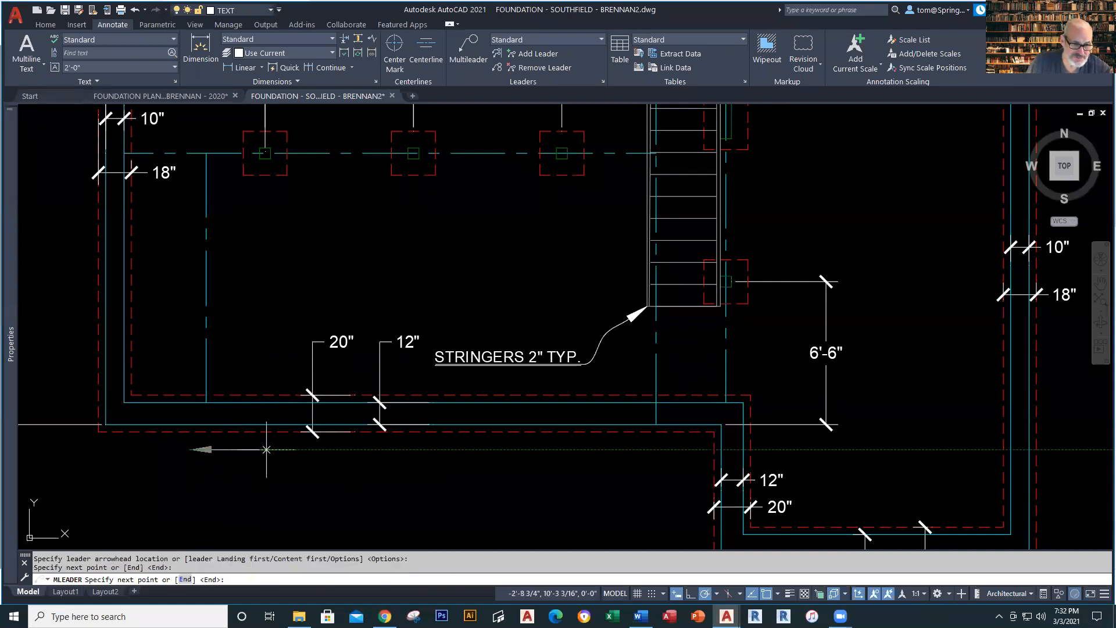
pyautogui.click(258, 413)
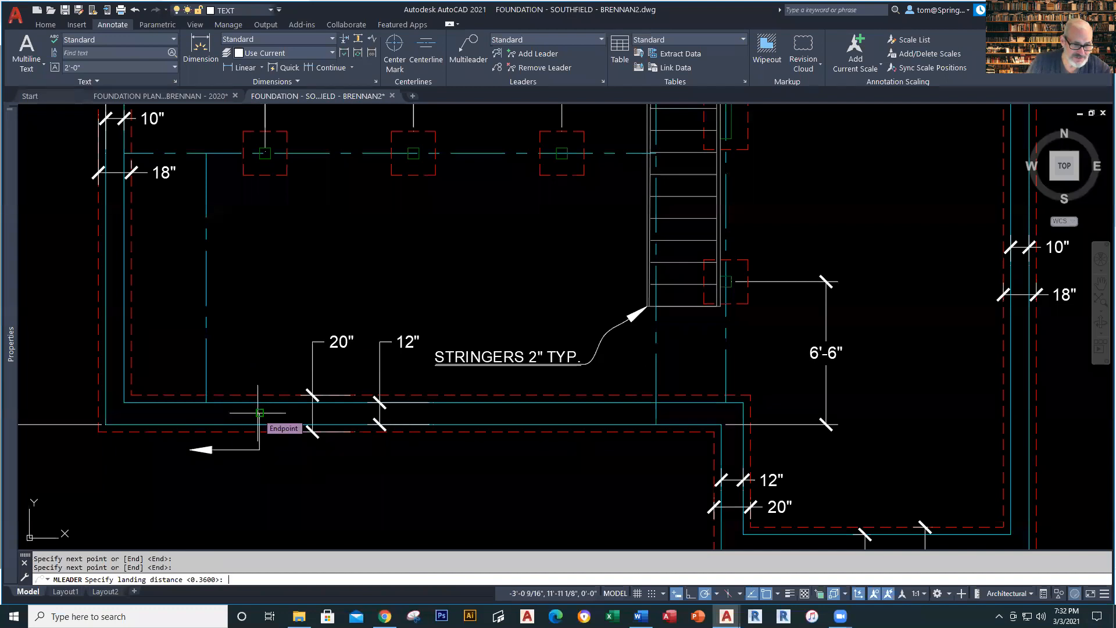
pyautogui.press('Return')
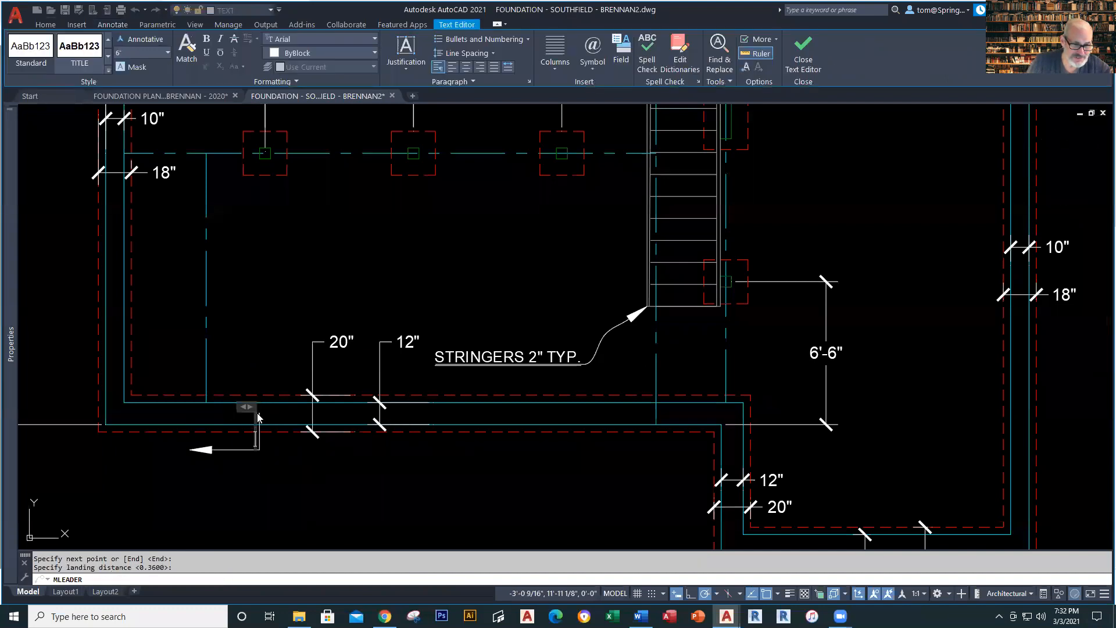
pyautogui.press('Escape')
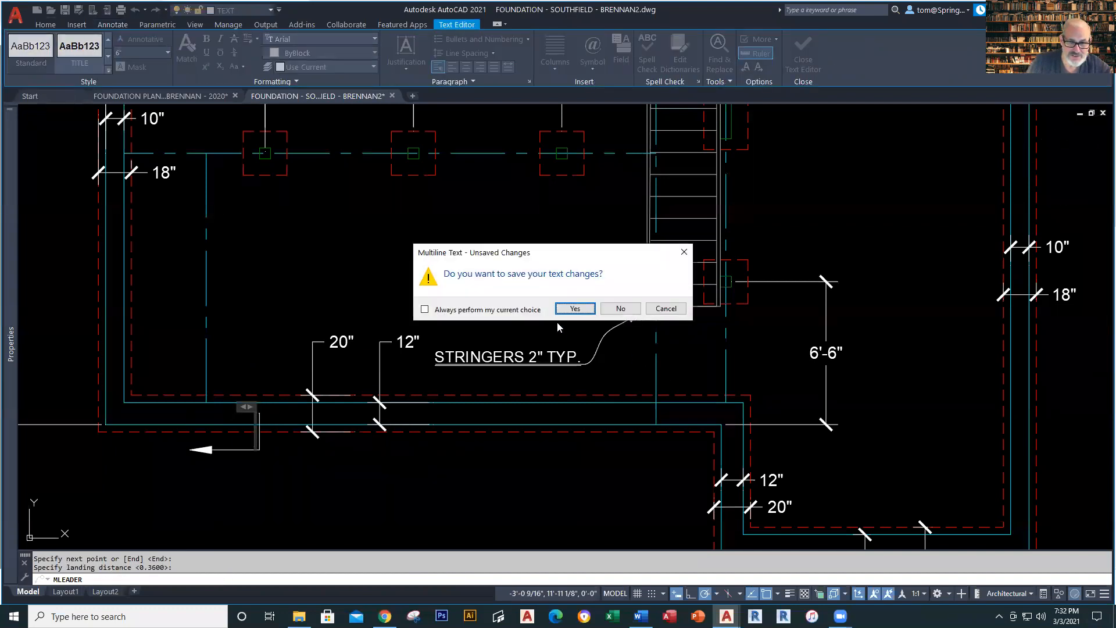
pyautogui.click(574, 309)
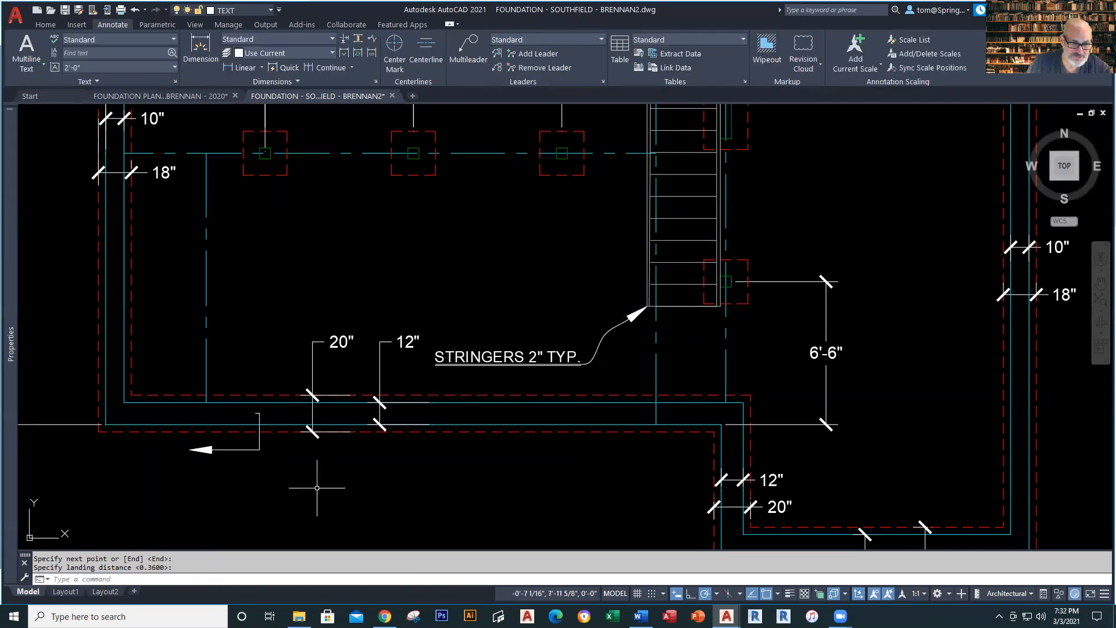
pyautogui.click(270, 448)
pyautogui.click(183, 472)
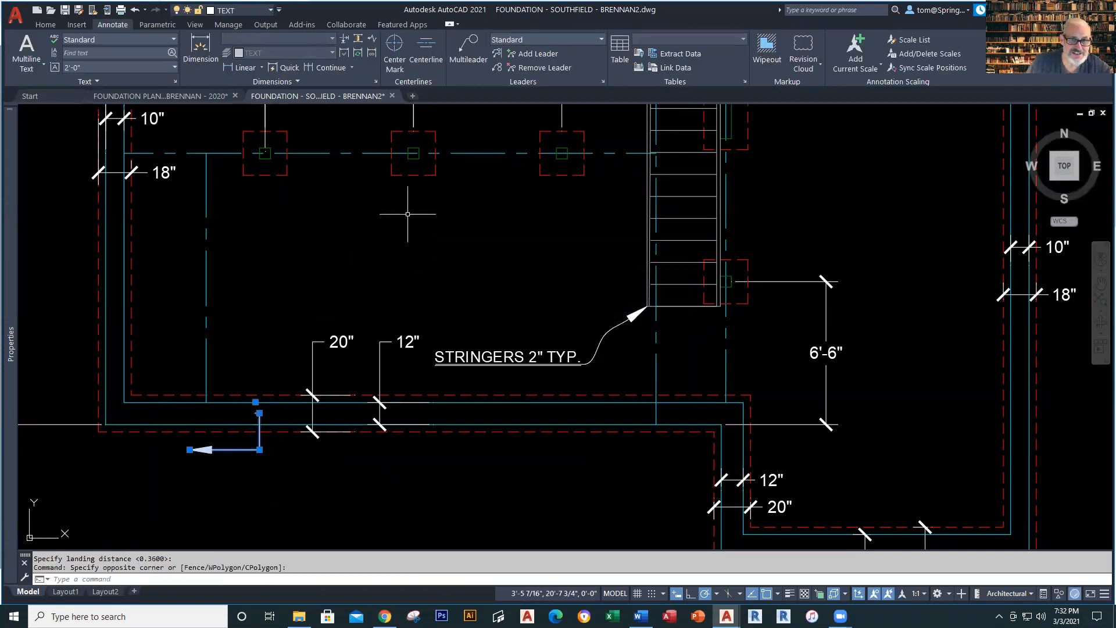
pyautogui.click(271, 9)
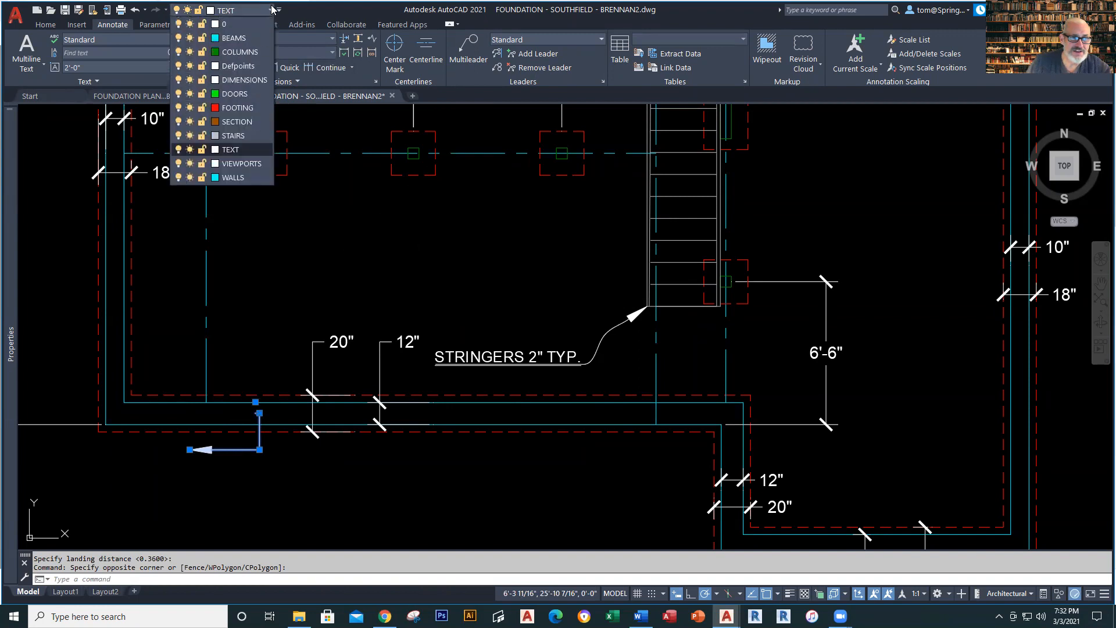
pyautogui.press('Escape')
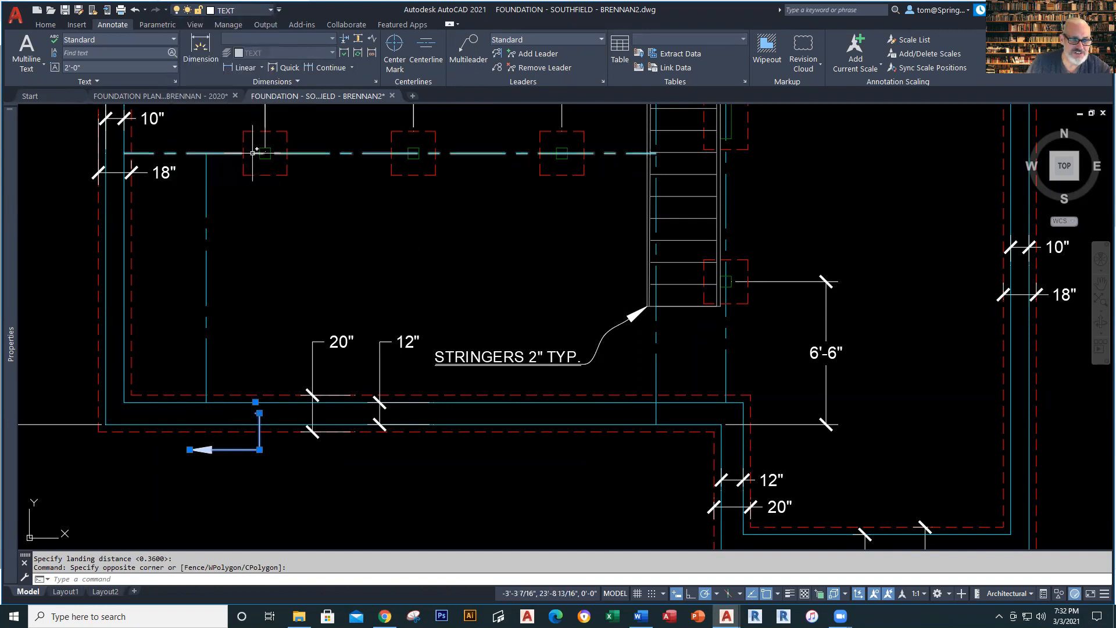
pyautogui.press('Escape')
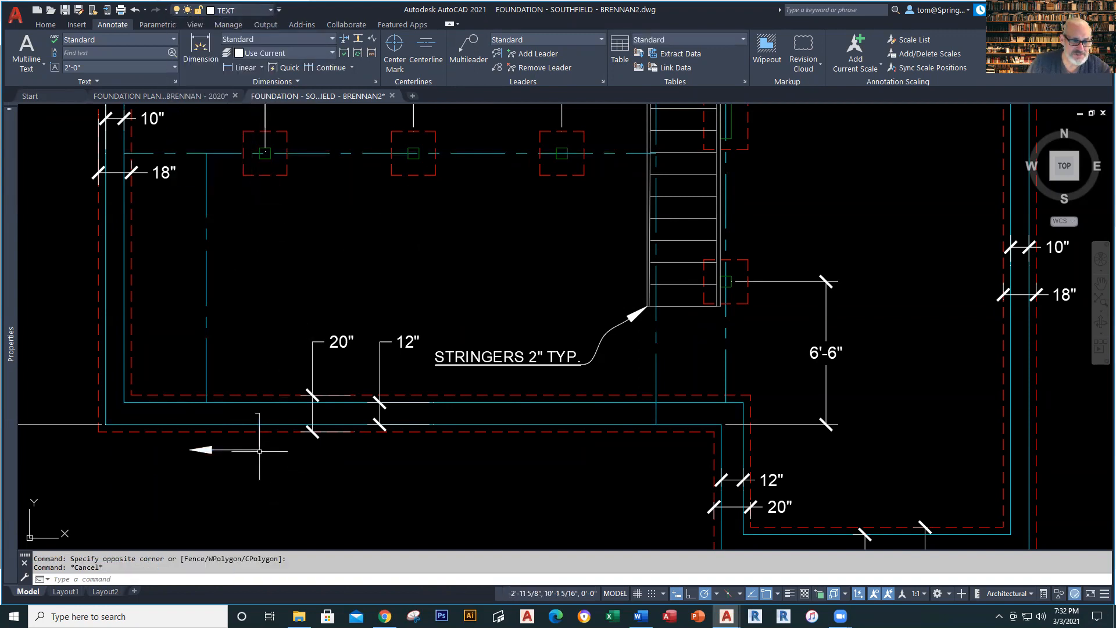
# Assign the textless arrow leader at the south wall's west end to the SECTION layer.
pyautogui.click(267, 445)
pyautogui.click(199, 455)
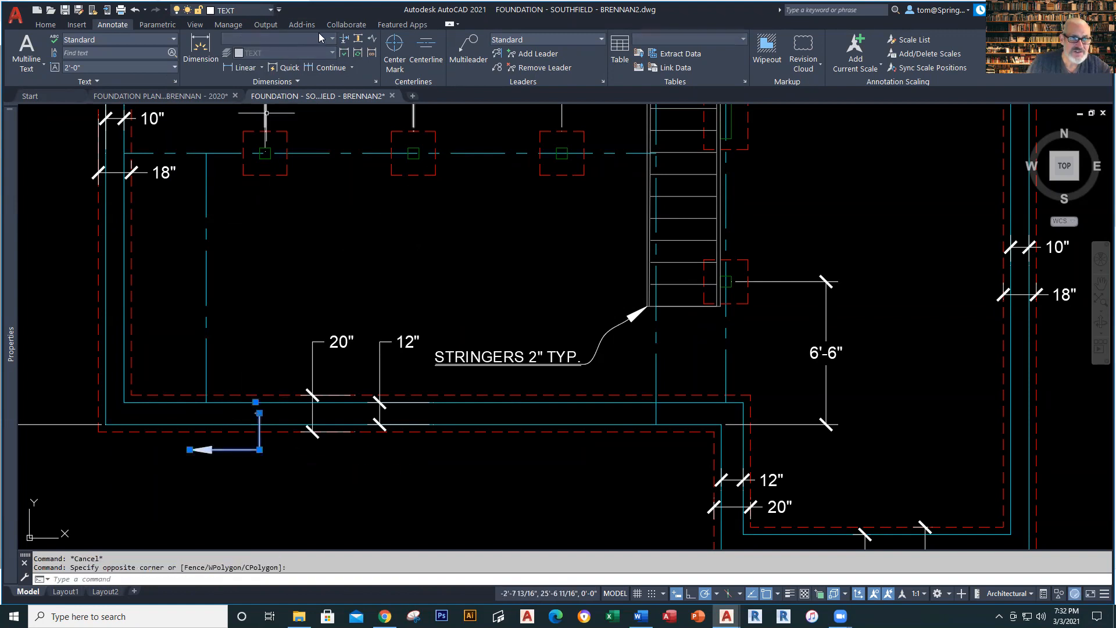
pyautogui.click(270, 12)
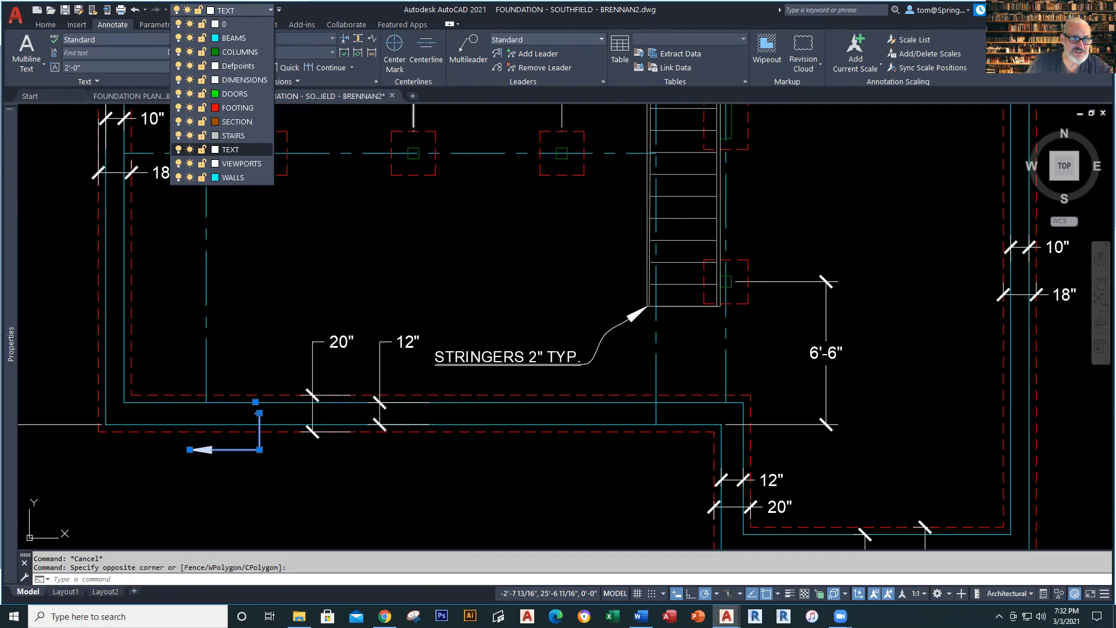
pyautogui.doubleClick(236, 121)
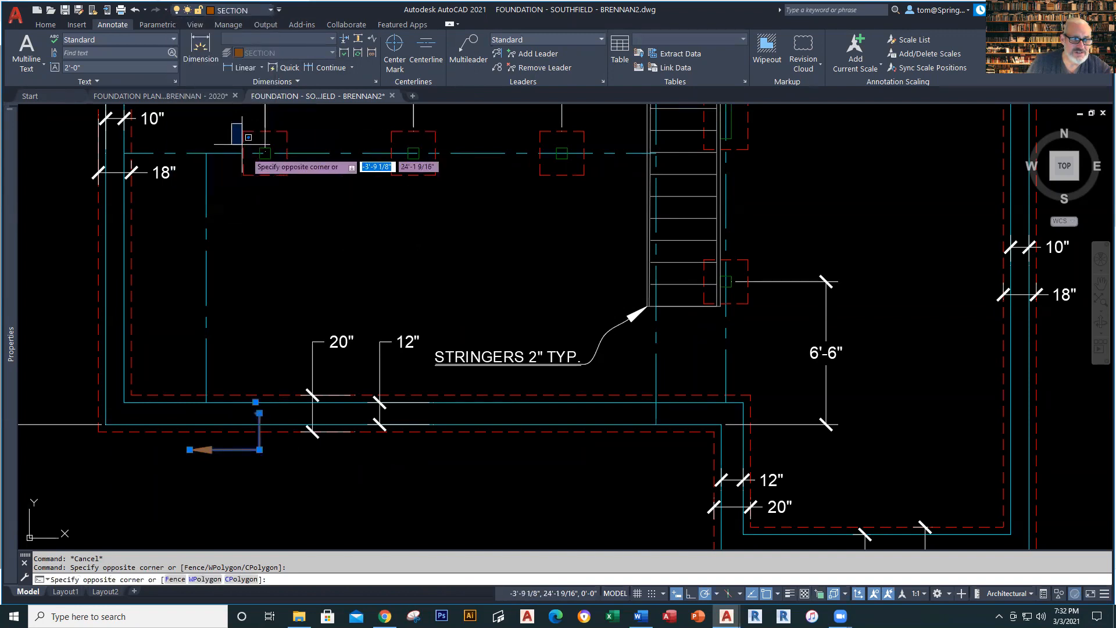
pyautogui.press('Escape')
pyautogui.press('Escape')
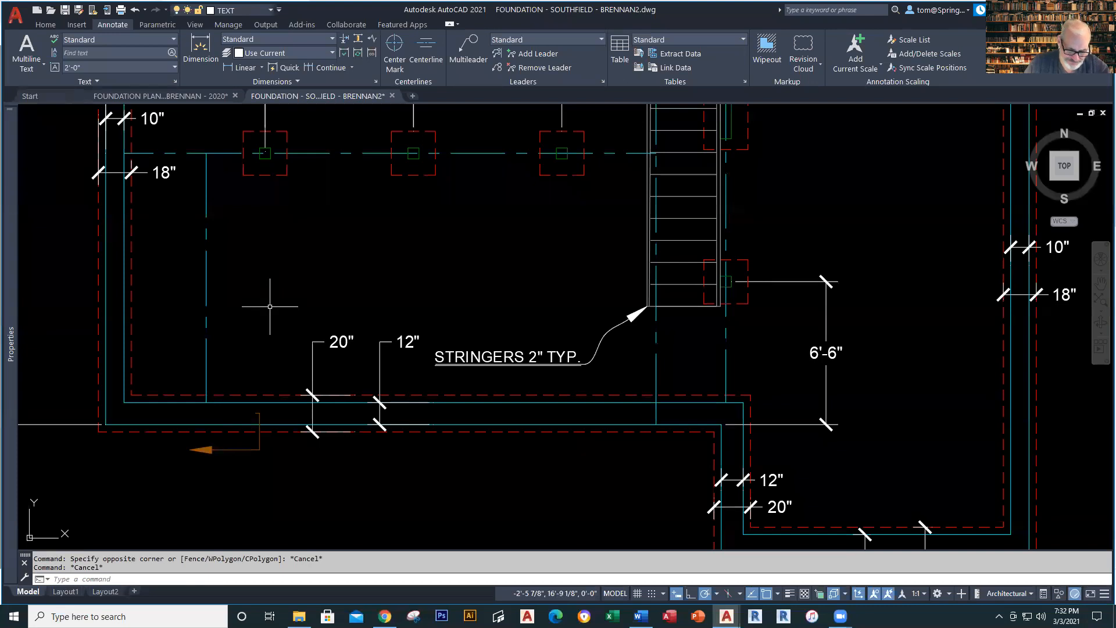
# Mirror the section arrow leader northward across a horizontal line through its landing end inside the wall, keeping the original.
pyautogui.write('MI')
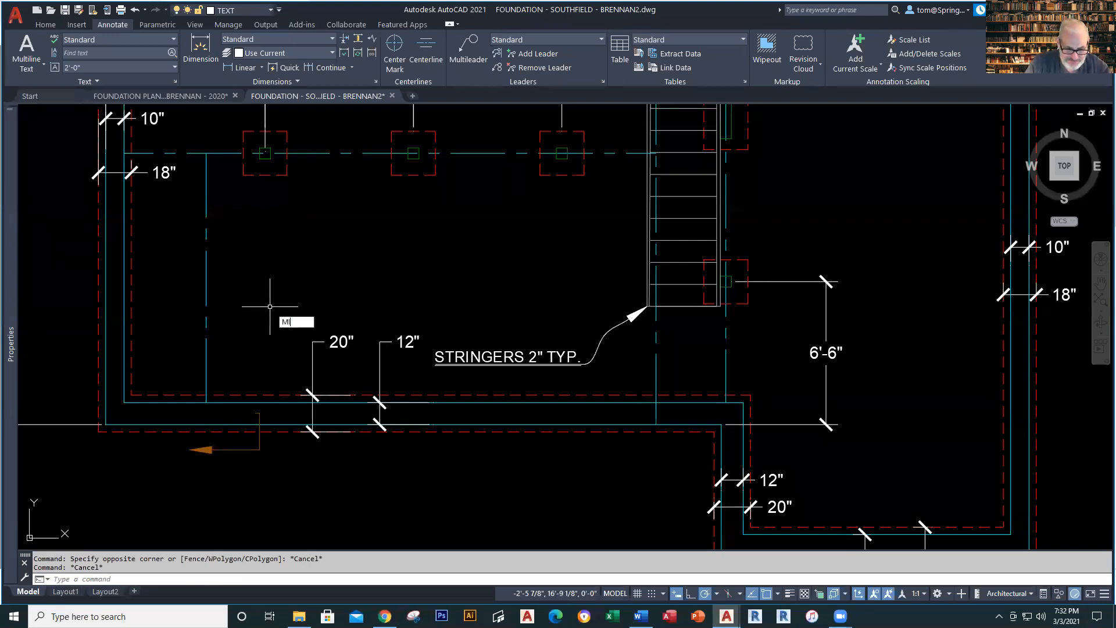
pyautogui.press('Return')
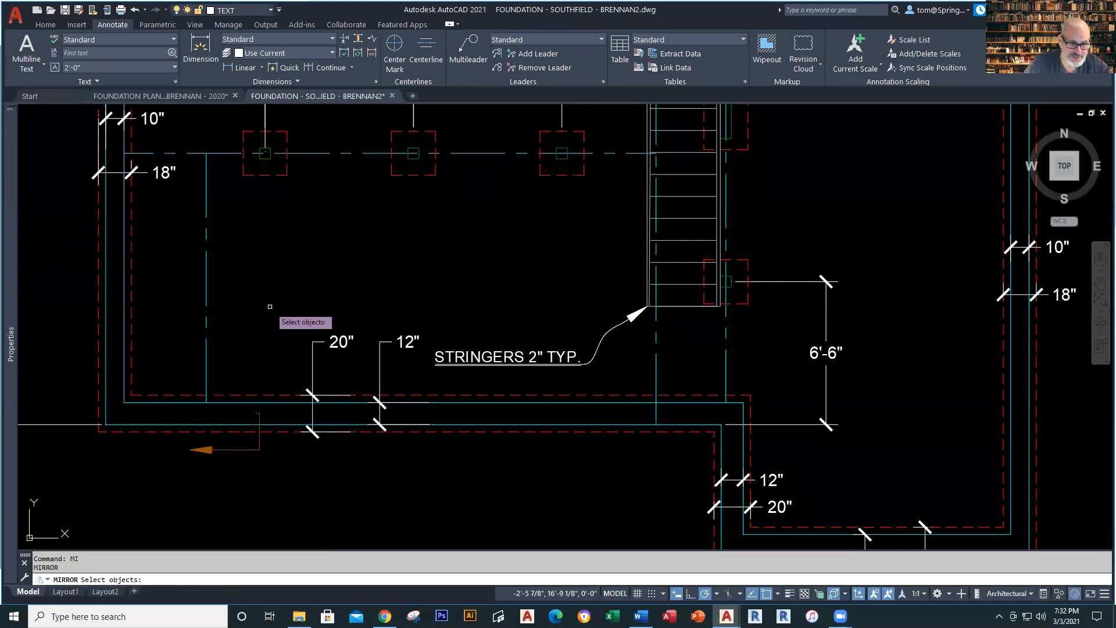
pyautogui.click(249, 448)
pyautogui.click(287, 470)
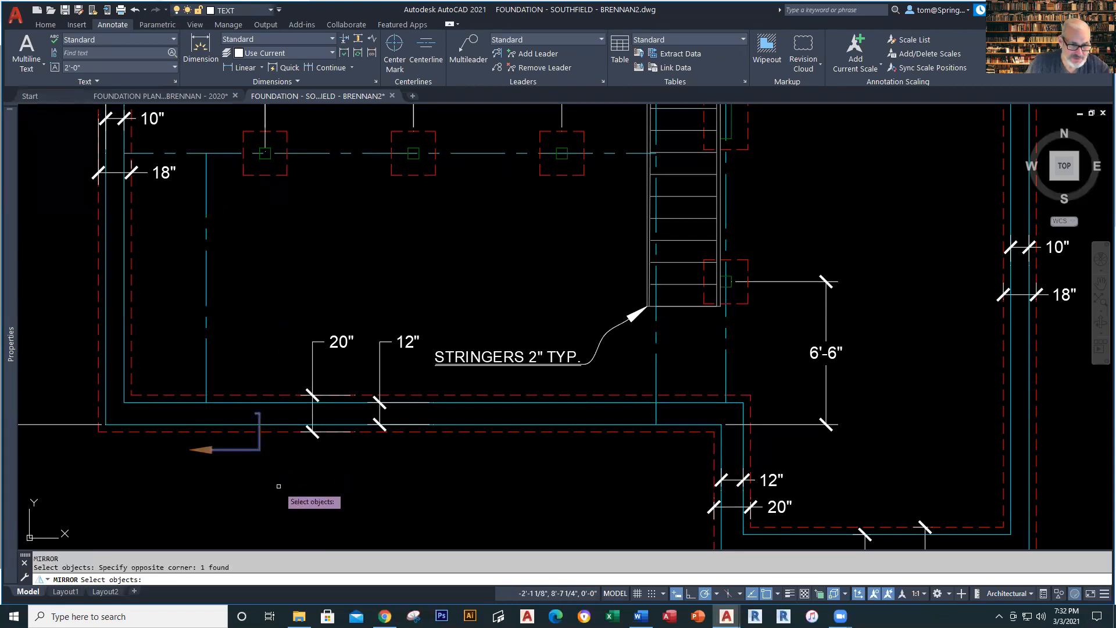
pyautogui.press('Return')
pyautogui.click(259, 413)
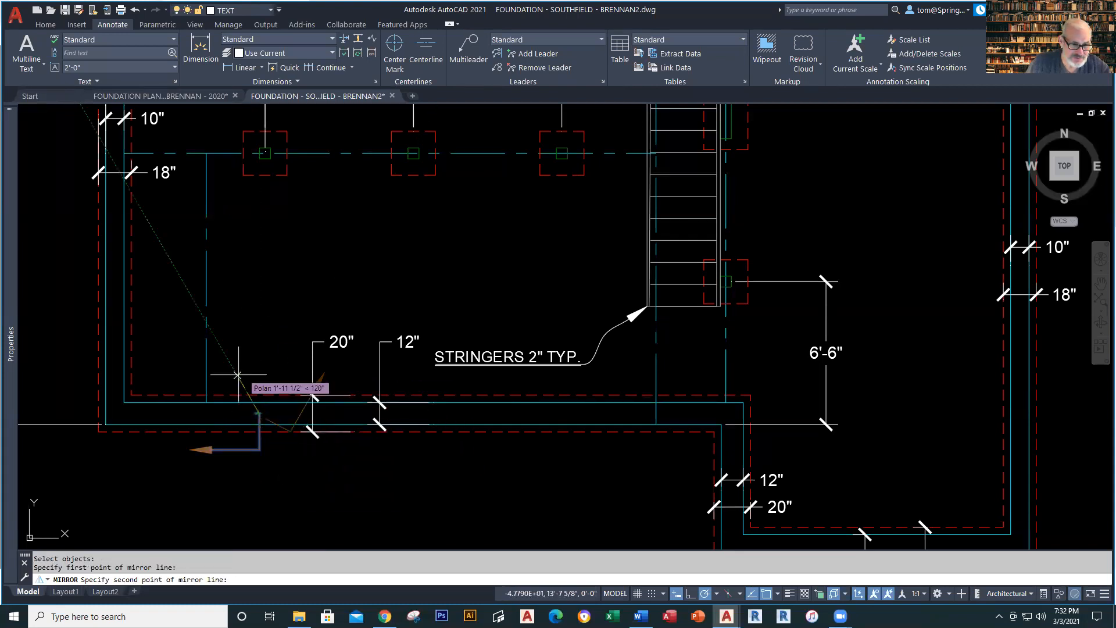
pyautogui.click(228, 414)
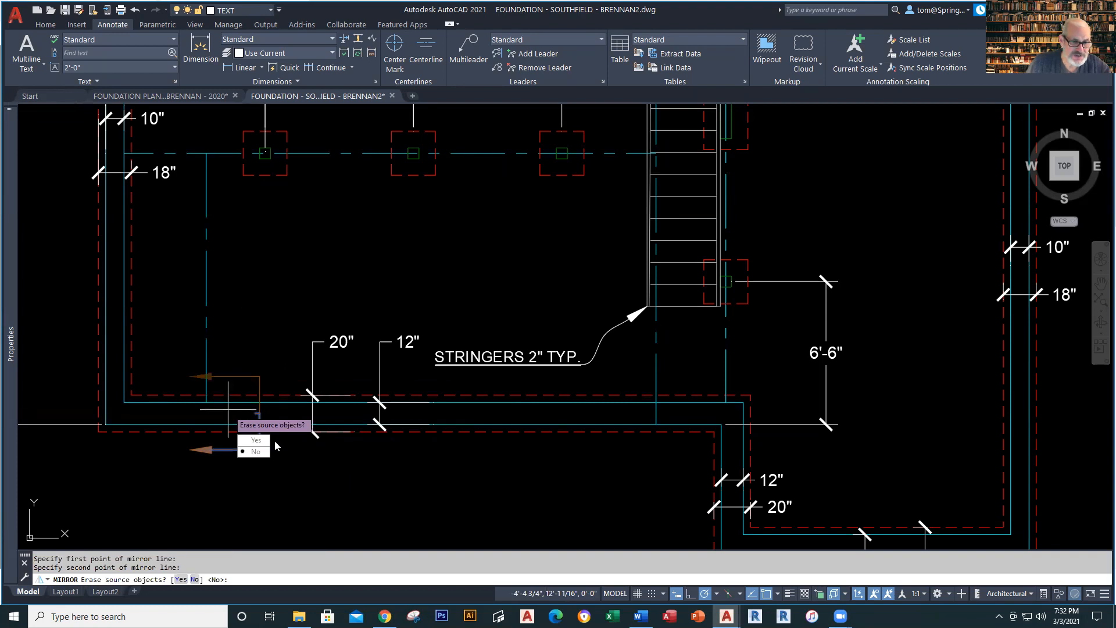
pyautogui.click(259, 451)
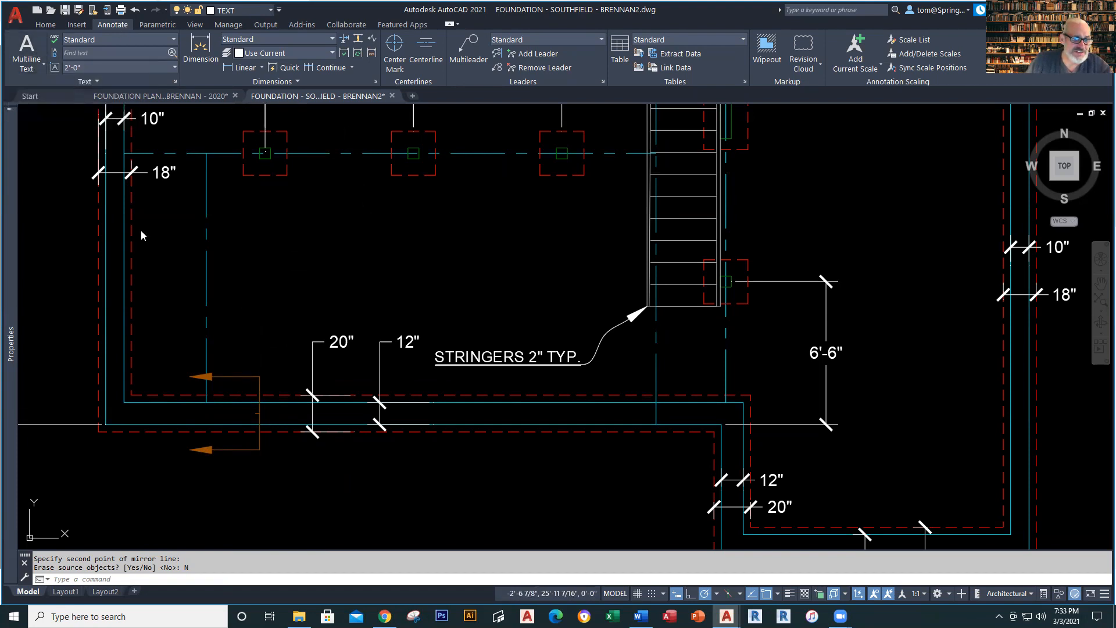
# Add the multiline text C just west of the southern section arrowhead.
pyautogui.scroll(2, 172, 433)
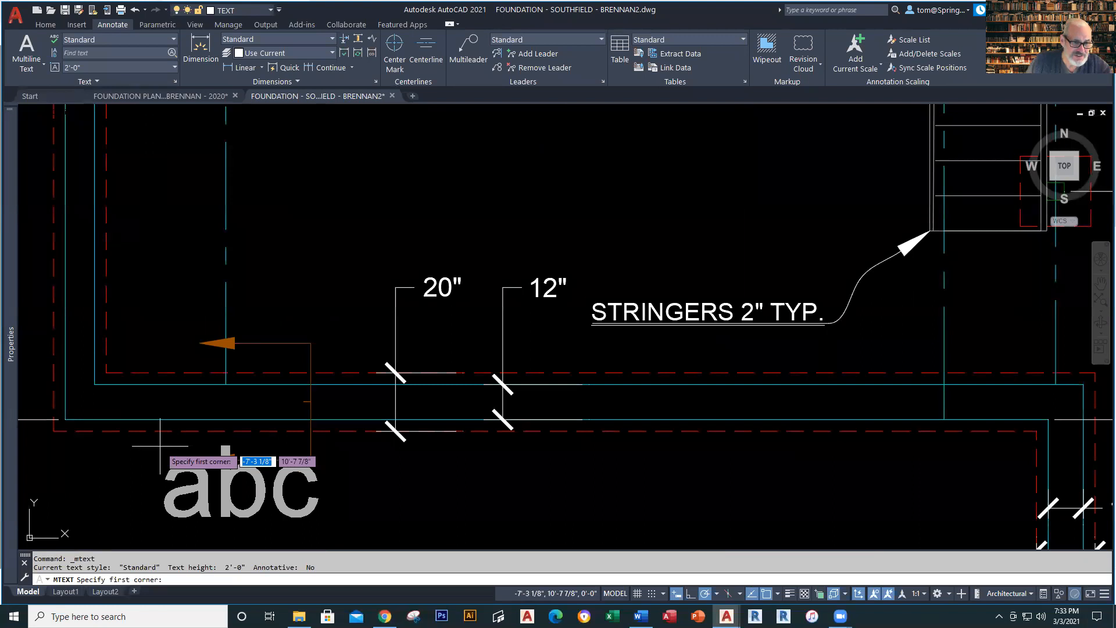
pyautogui.click(146, 440)
pyautogui.click(181, 474)
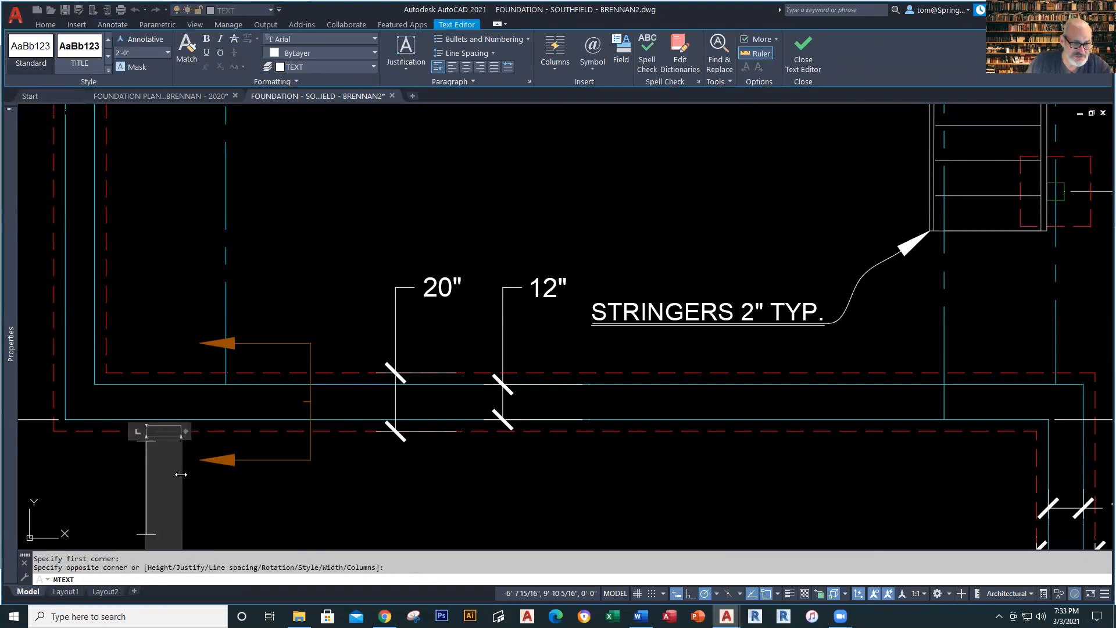
pyautogui.write('C')
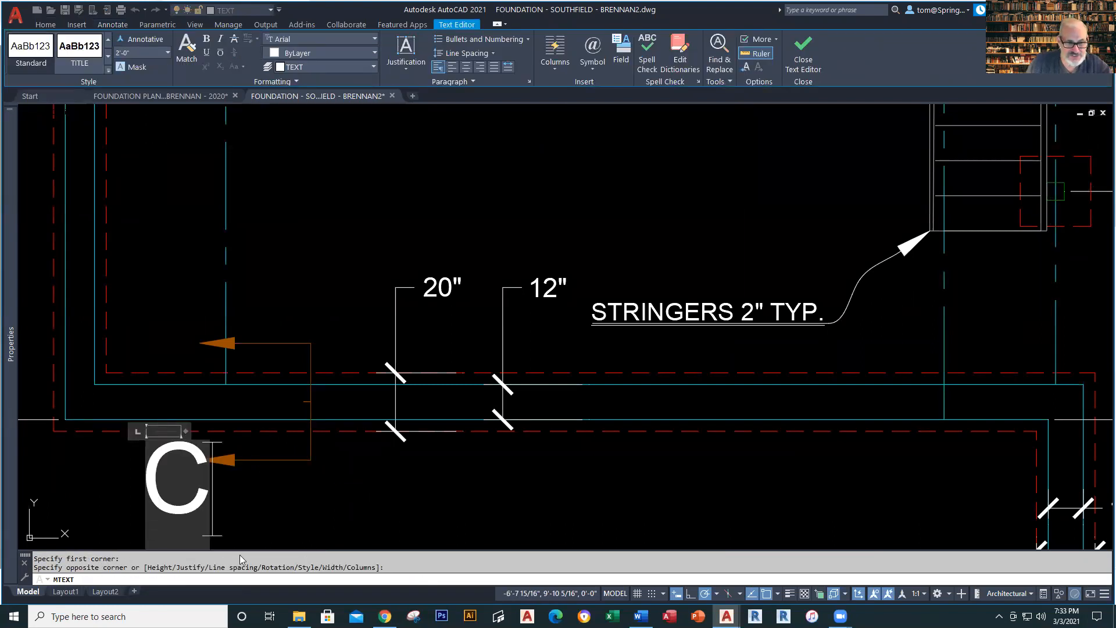
pyautogui.press('Escape')
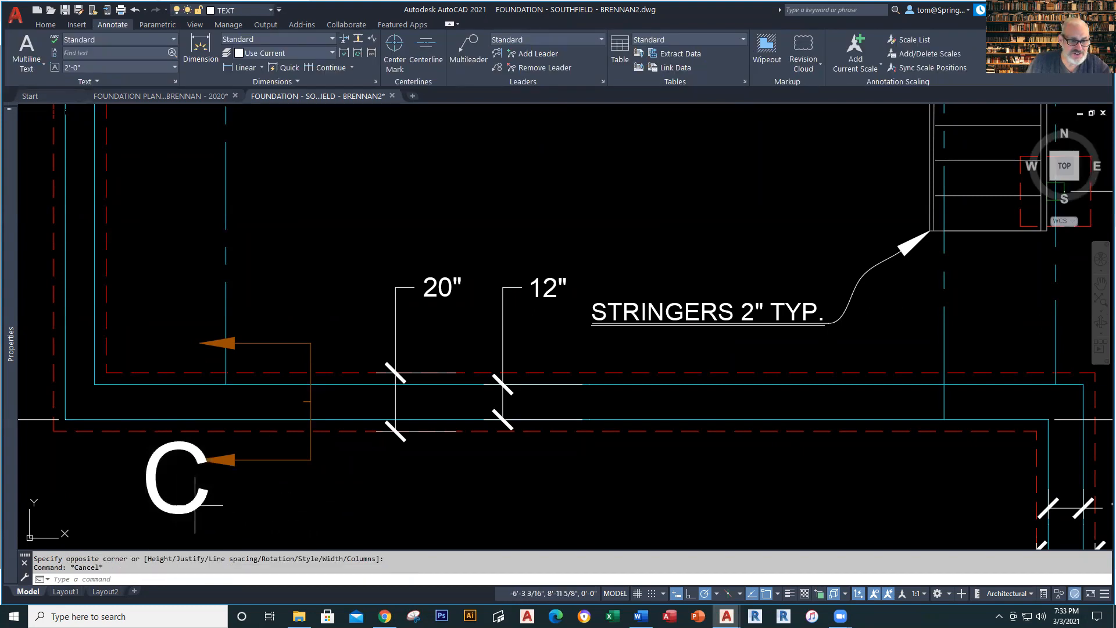
# Set the C label's text height to 6 inches in its properties.
pyautogui.click(194, 501)
pyautogui.click(177, 519)
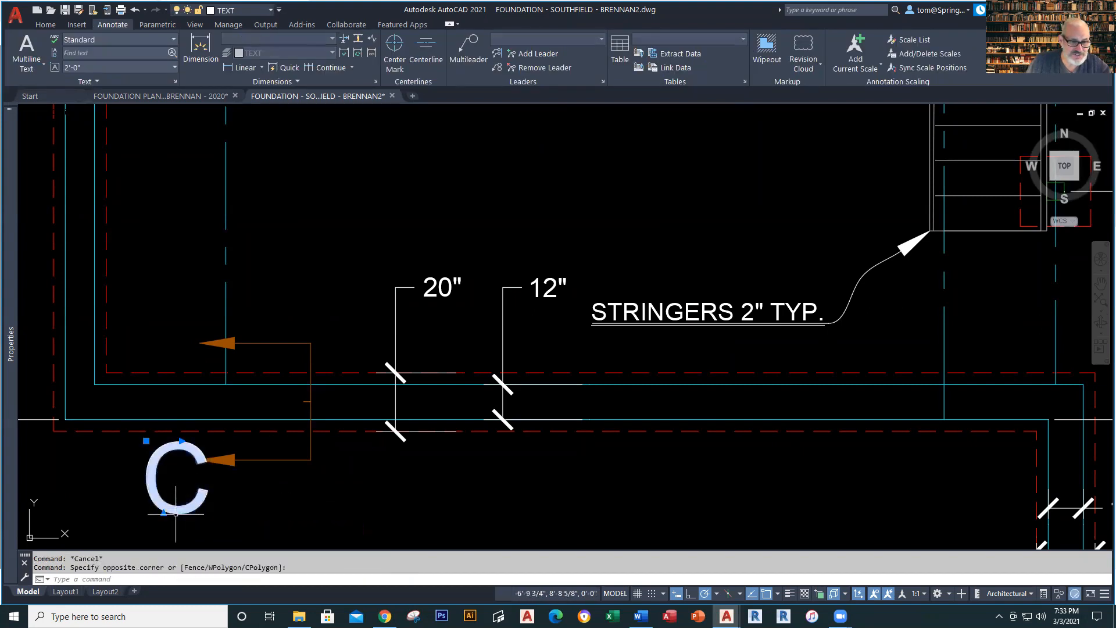
pyautogui.rightClick(177, 520)
pyautogui.click(214, 493)
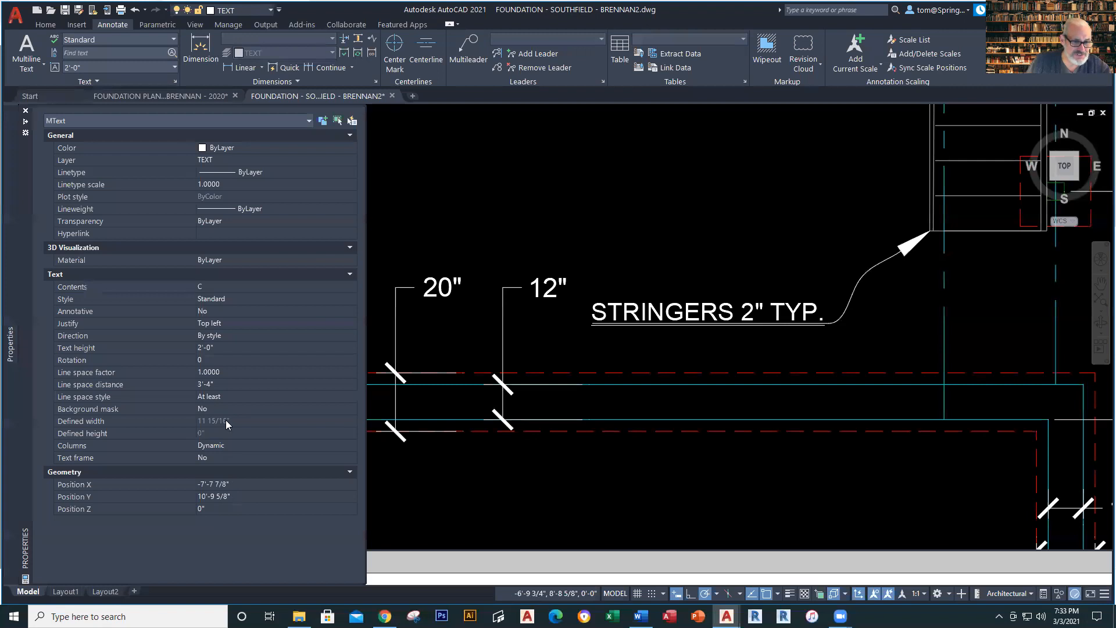
pyautogui.click(223, 343)
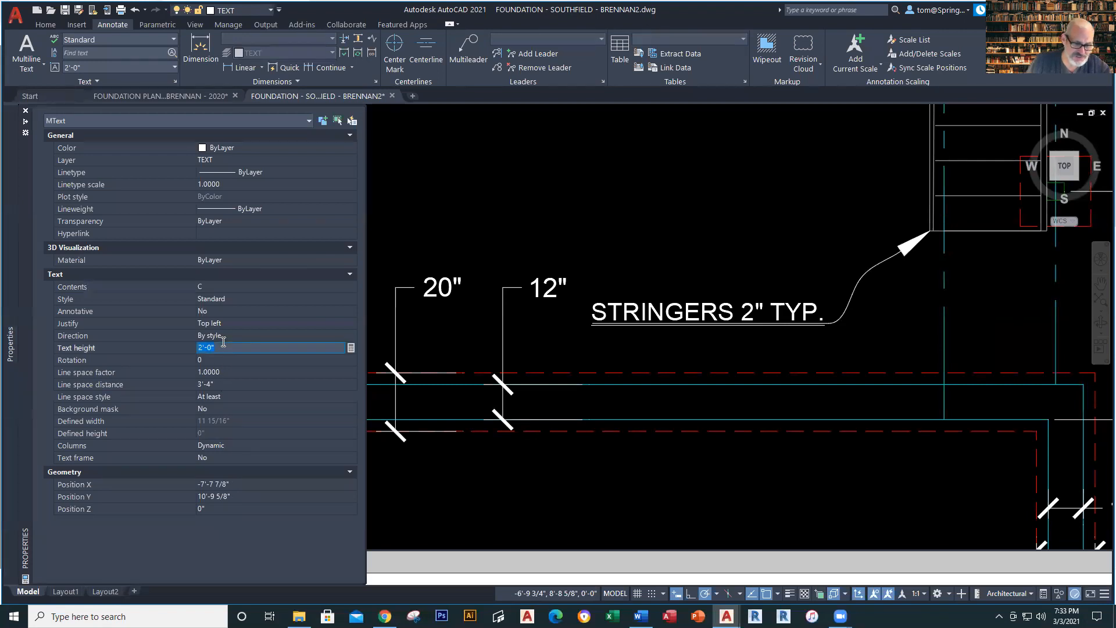
pyautogui.write('6')
pyautogui.press('Tab')
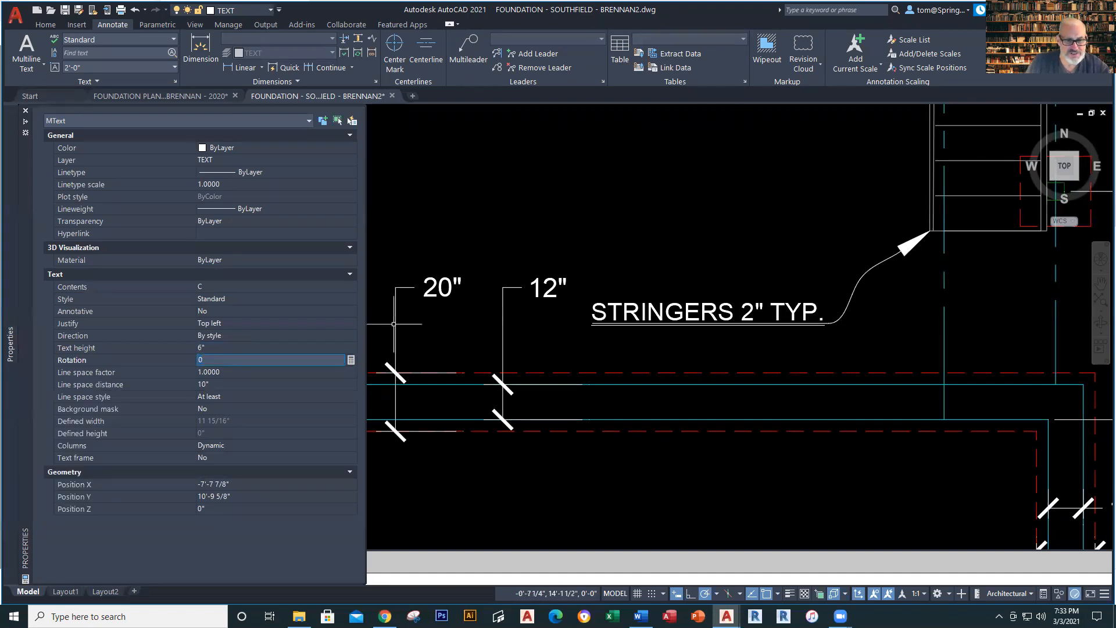
pyautogui.click(26, 110)
pyautogui.press('Escape')
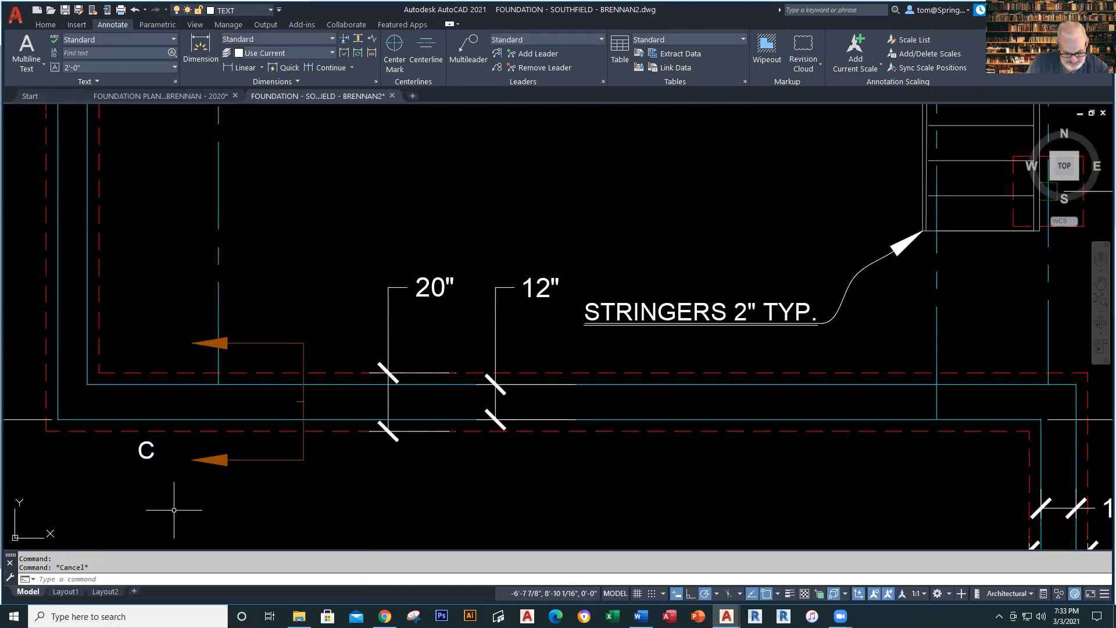
# Set the C label's text height to 12 inches in its properties.
pyautogui.scroll(-2, 174, 510)
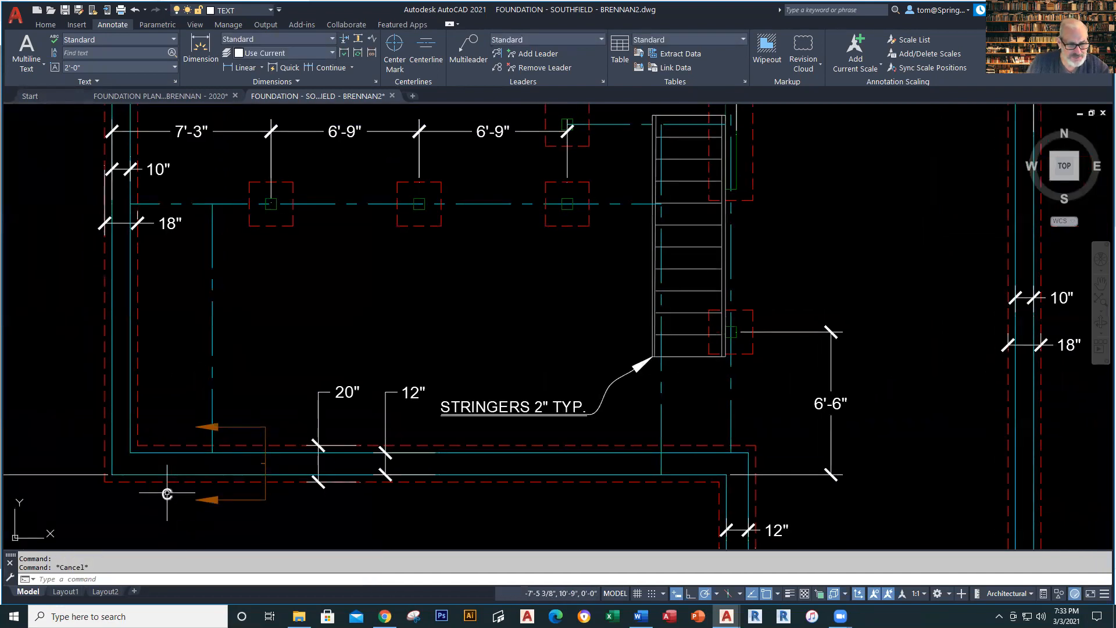
pyautogui.click(167, 494)
pyautogui.rightClick(167, 495)
pyautogui.click(250, 481)
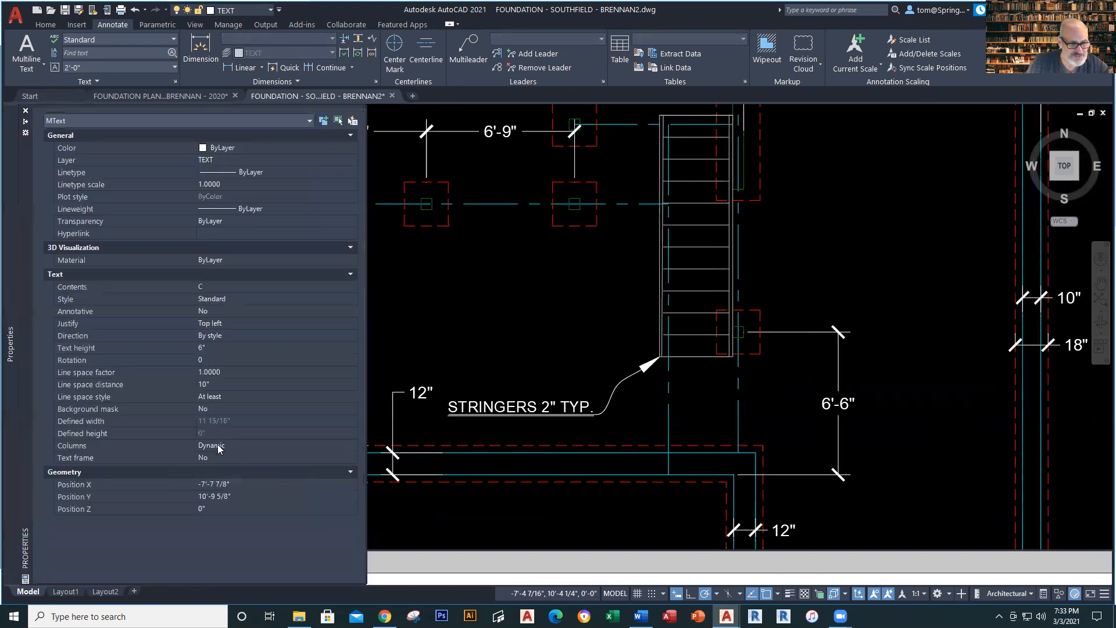
pyautogui.click(217, 346)
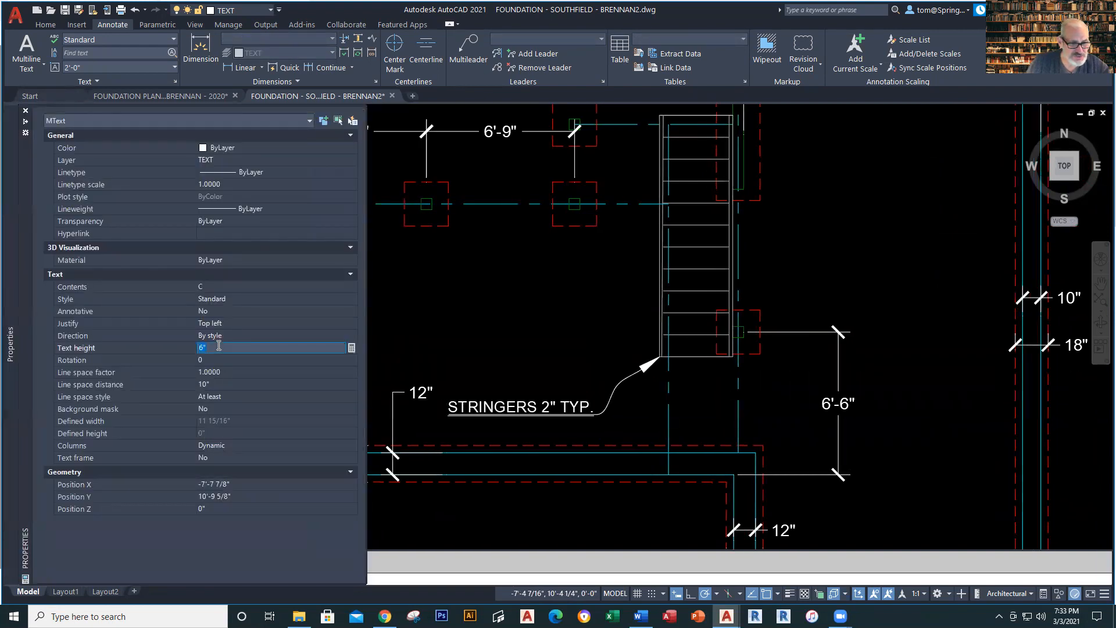
pyautogui.write('12')
pyautogui.press('Tab')
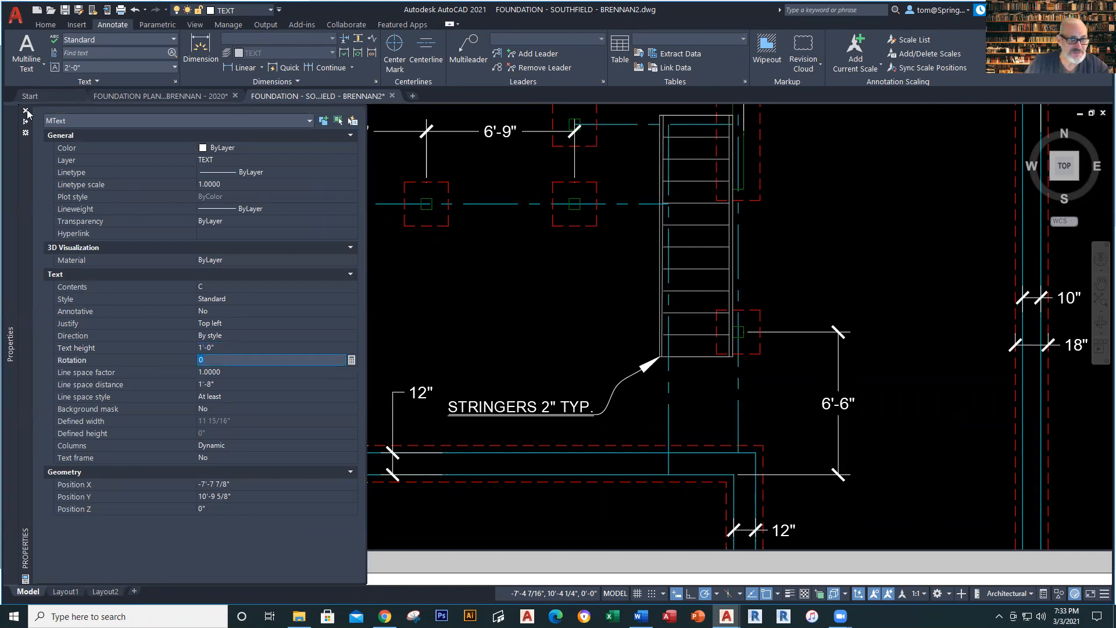
pyautogui.click(26, 110)
pyautogui.press('Escape')
# Assign the C label beside the southern section arrow to the SECTION layer.
pyautogui.click(174, 501)
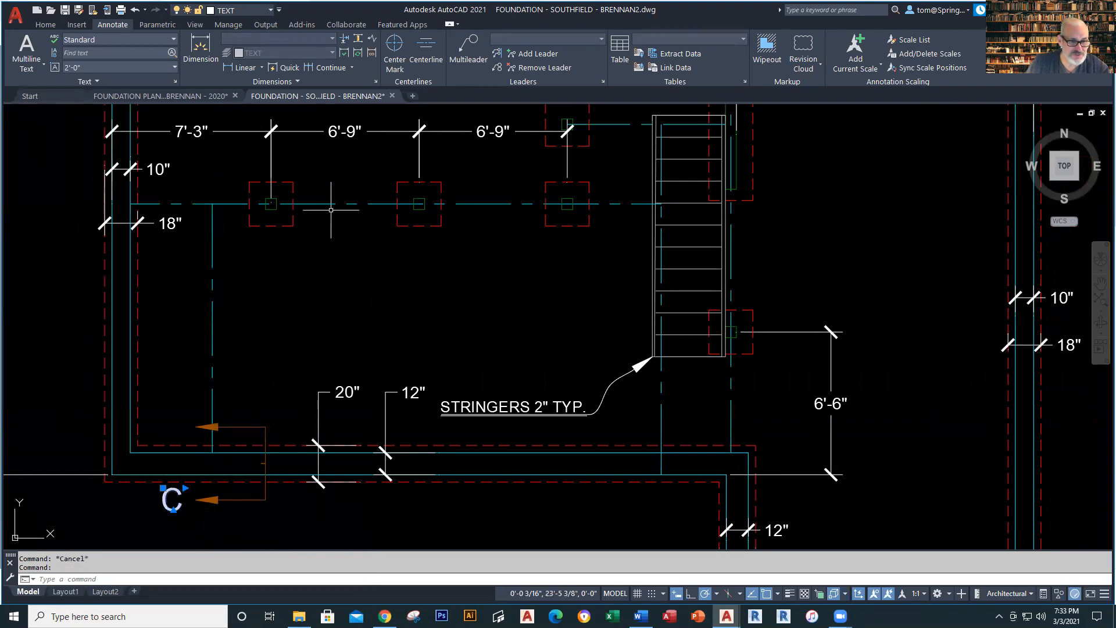
pyautogui.click(264, 9)
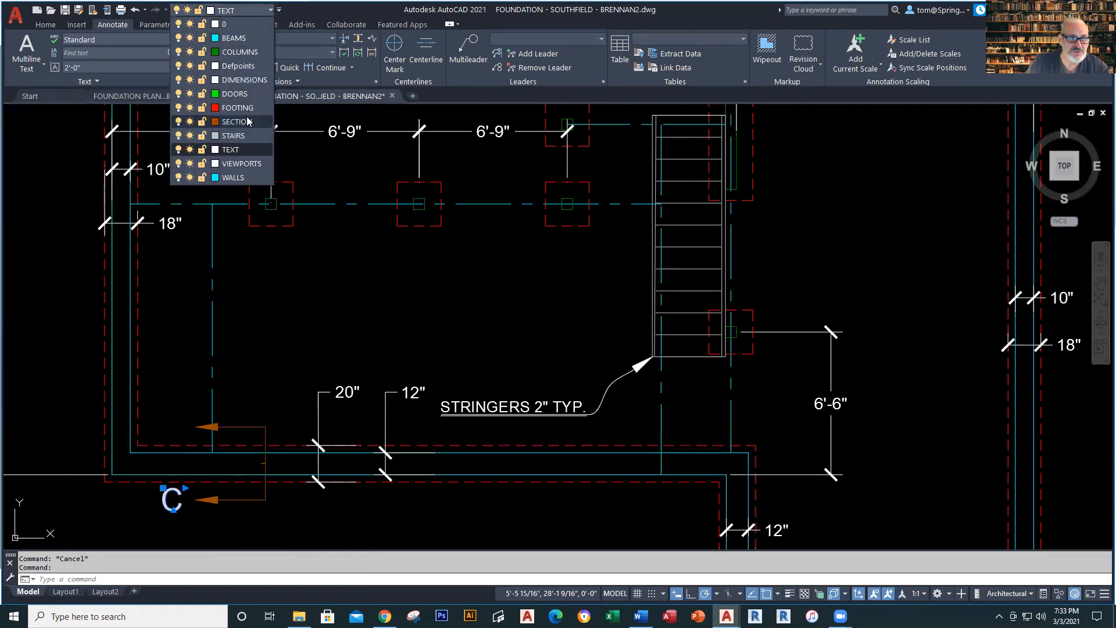
pyautogui.click(247, 121)
pyautogui.press('Escape')
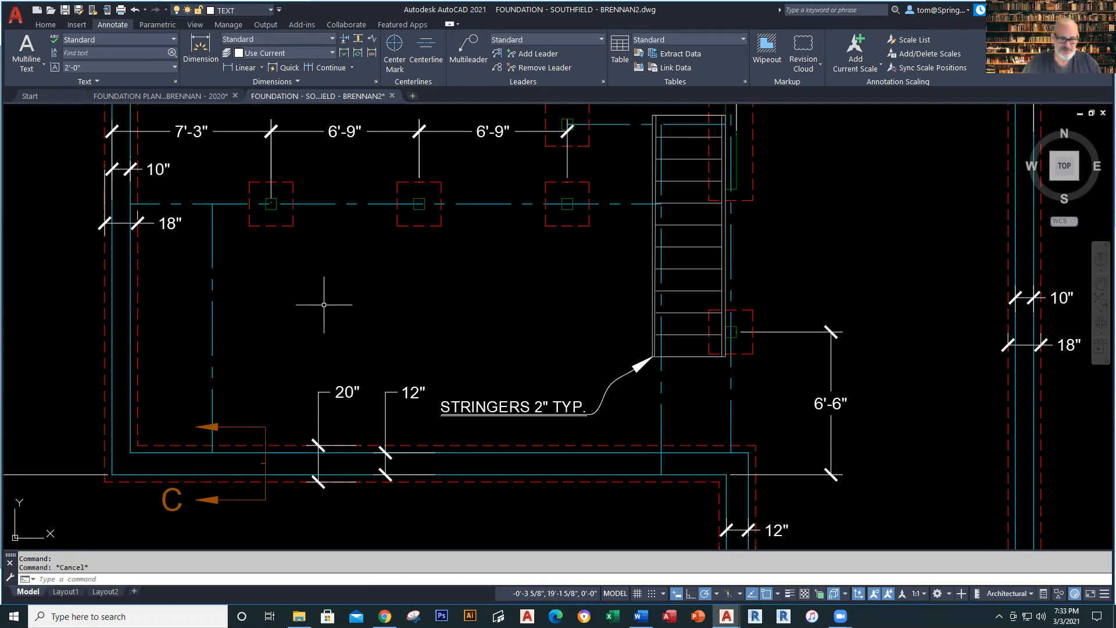
# Copy the C label straight north so the duplicate sits just west of the northern section arrowhead.
pyautogui.write('co')
pyautogui.press('Return')
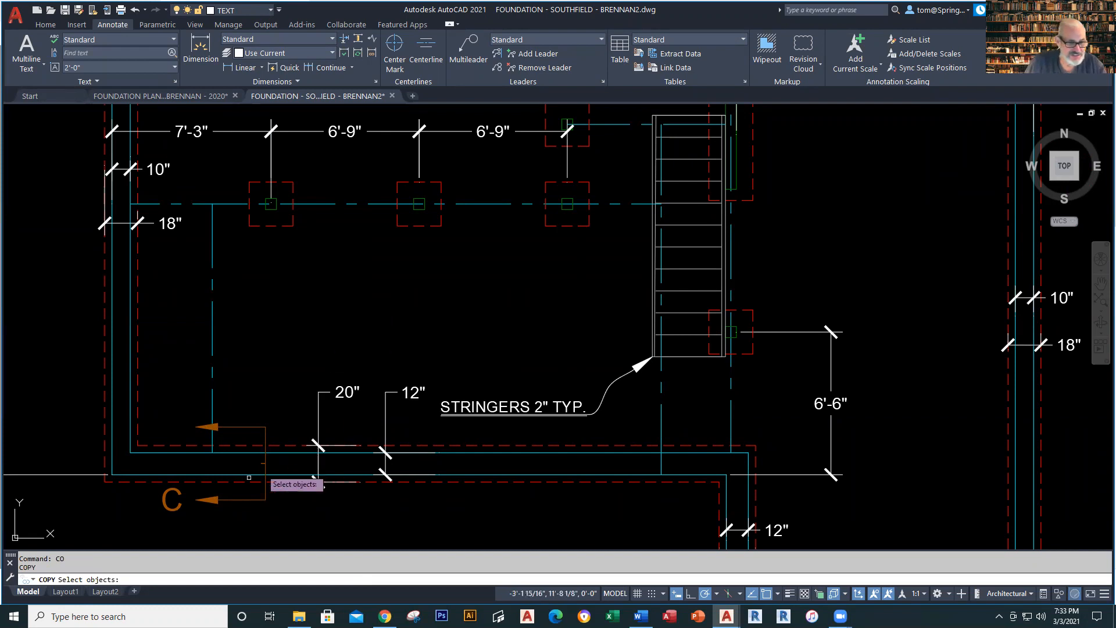
pyautogui.click(174, 499)
pyautogui.press('Return')
pyautogui.click(182, 536)
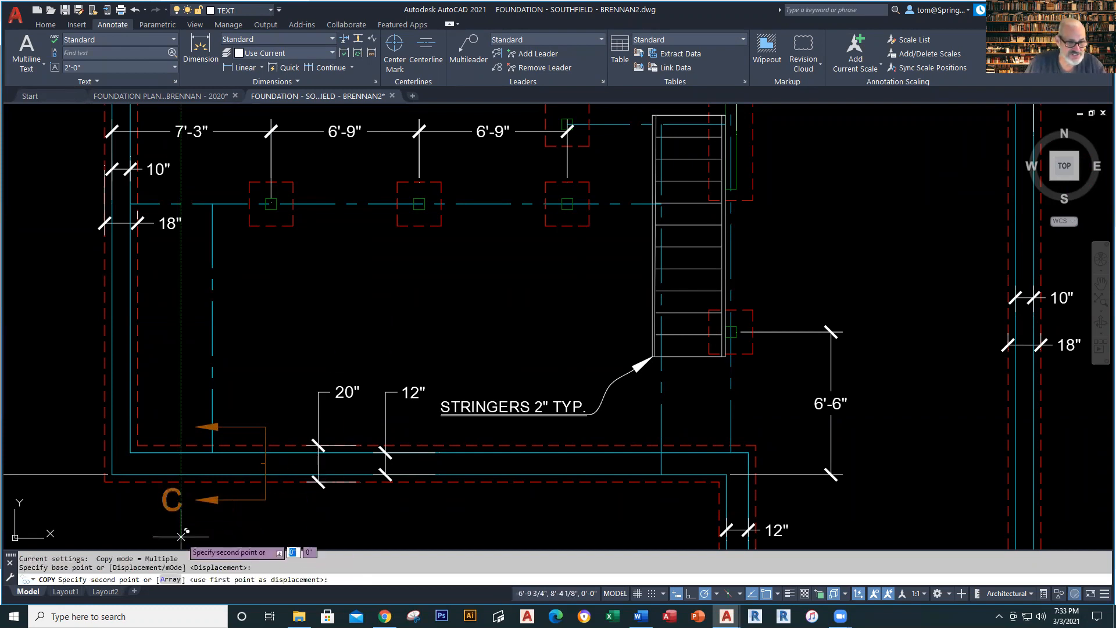
pyautogui.click(182, 462)
pyautogui.press('Escape')
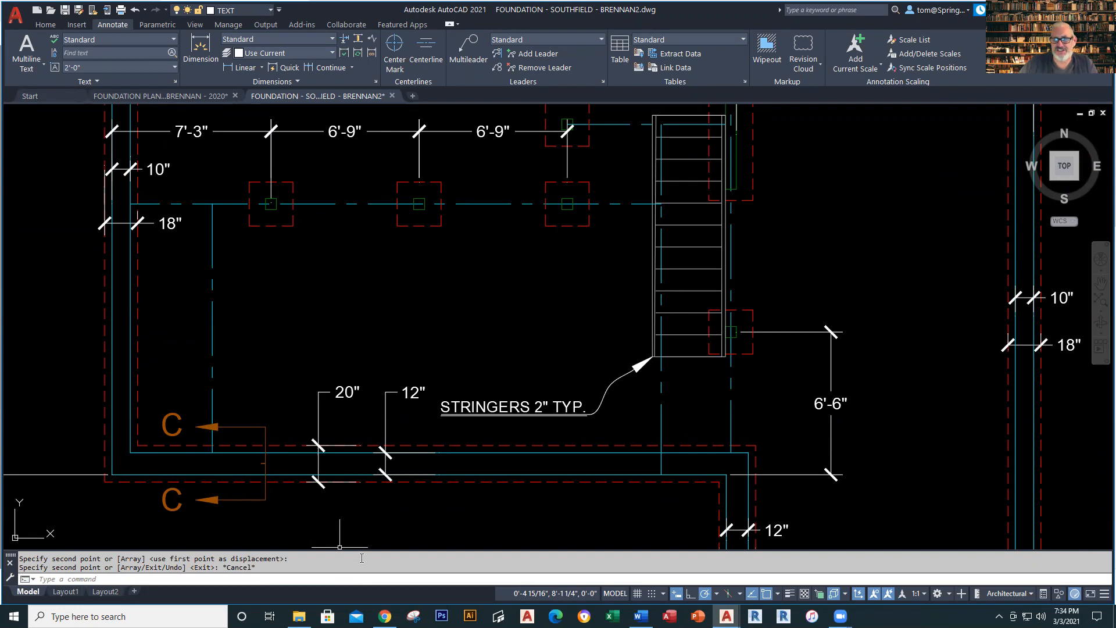
pyautogui.scroll(-4, 458, 325)
pyautogui.moveTo(462, 332)
pyautogui.mouseDown(button='middle')
pyautogui.moveTo(451, 391)
pyautogui.moveTo(367, 377)
pyautogui.moveTo(399, 343)
pyautogui.moveTo(395, 369)
pyautogui.mouseUp(button='middle')
pyautogui.scroll(-2, 368, 378)
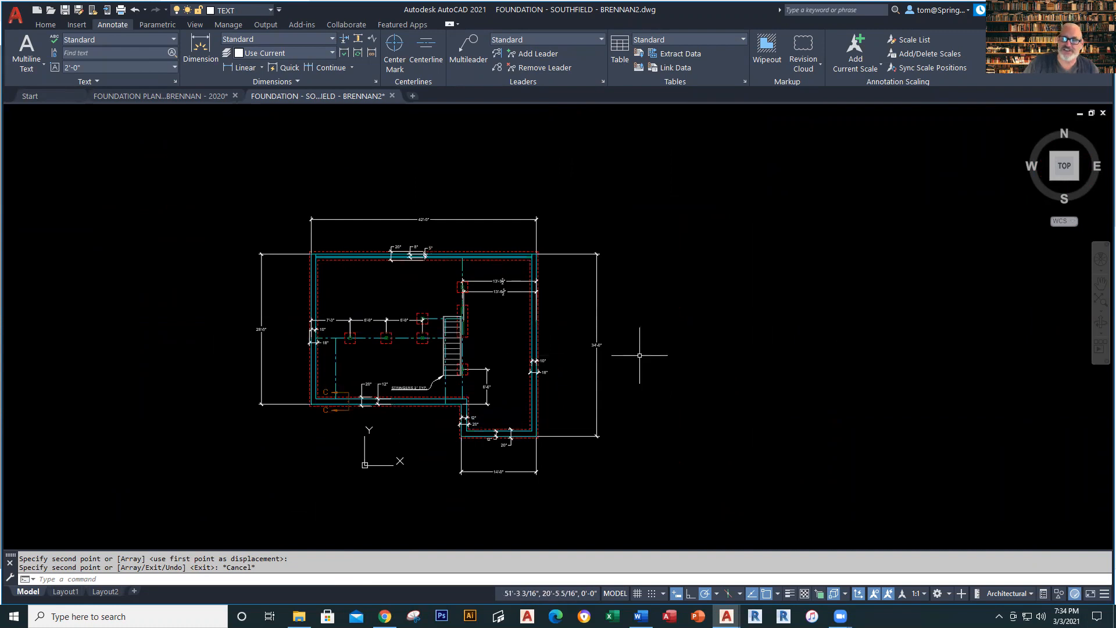
pyautogui.scroll(2, 639, 355)
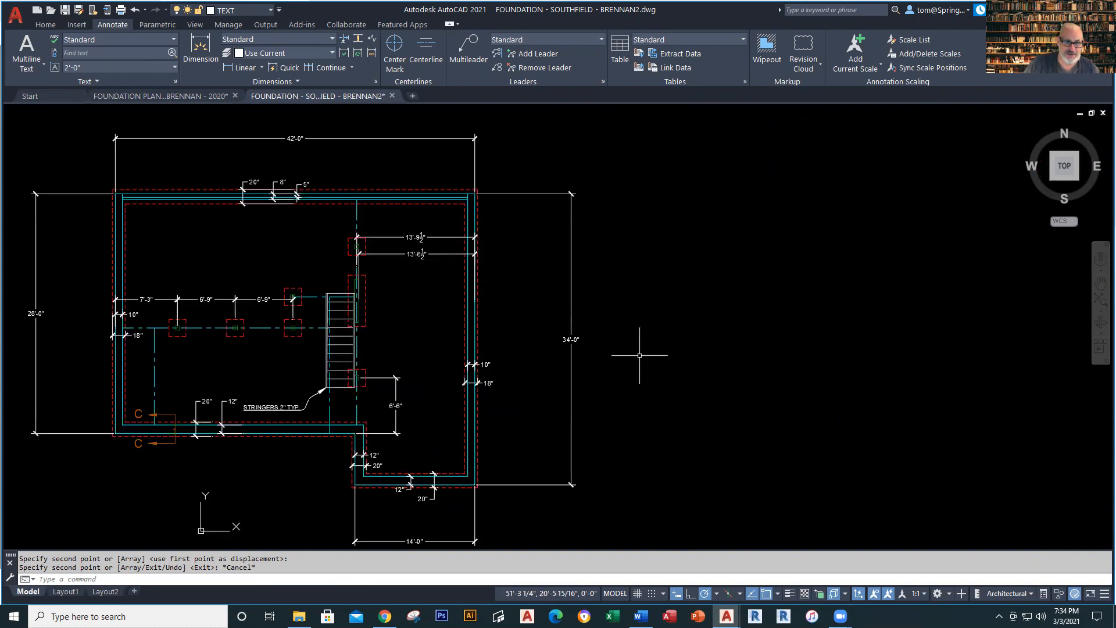